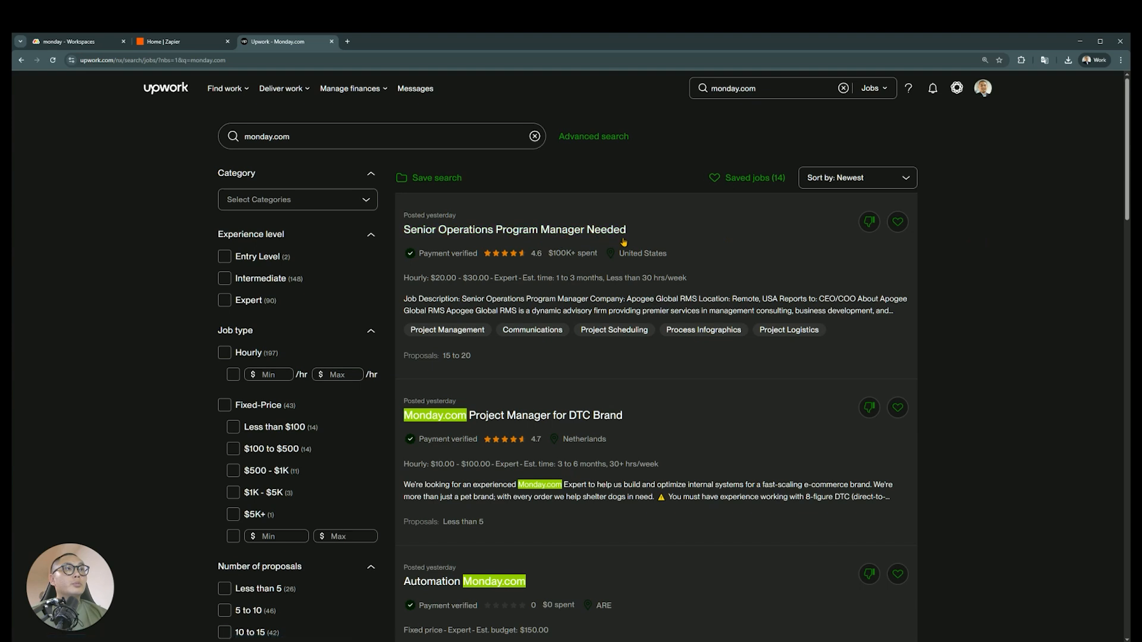
# Browse the monday.com job results and open the "Monday.com Project Manager for DTC Brand" listing in a new tab
pyautogui.scroll(-1, 626, 243)
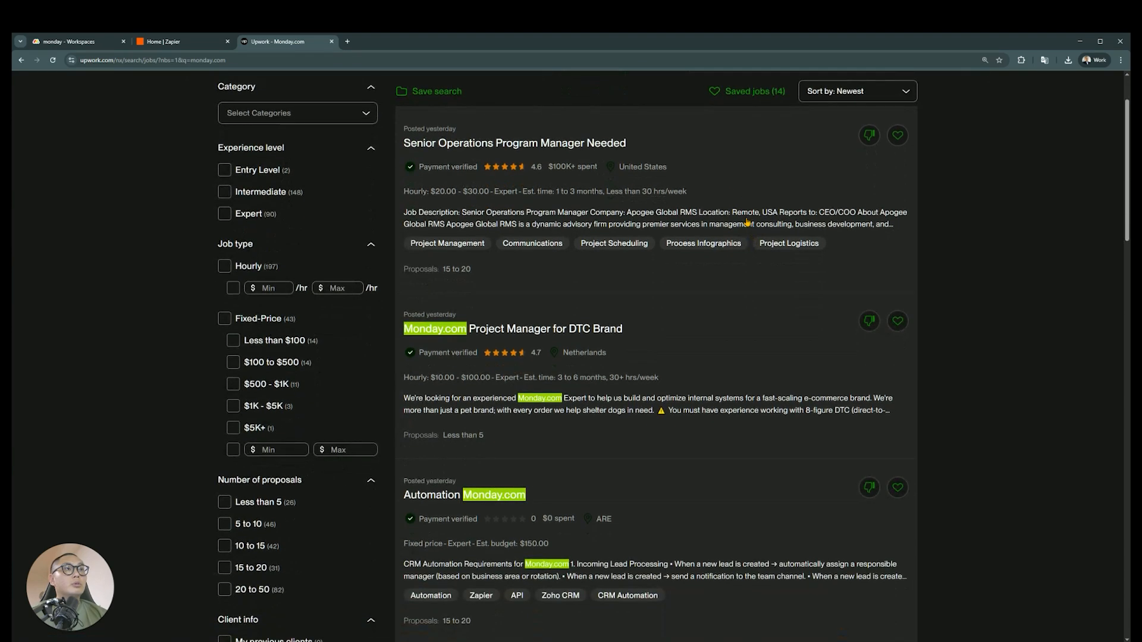
pyautogui.scroll(-1, 689, 212)
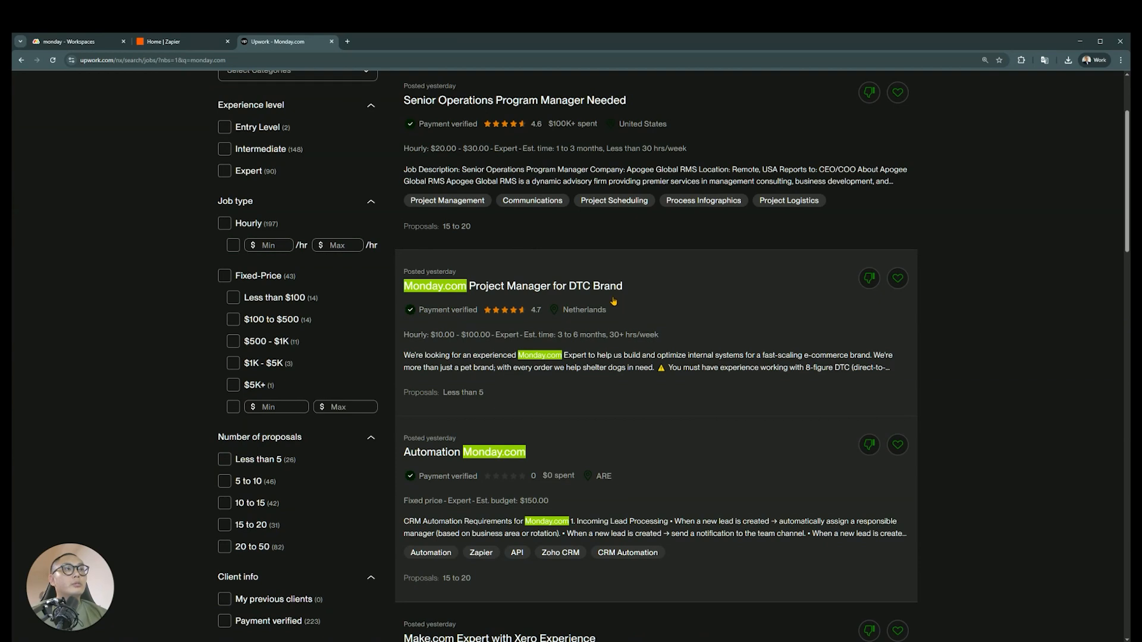
pyautogui.scroll(-1, 613, 302)
pyautogui.middleClick(536, 242)
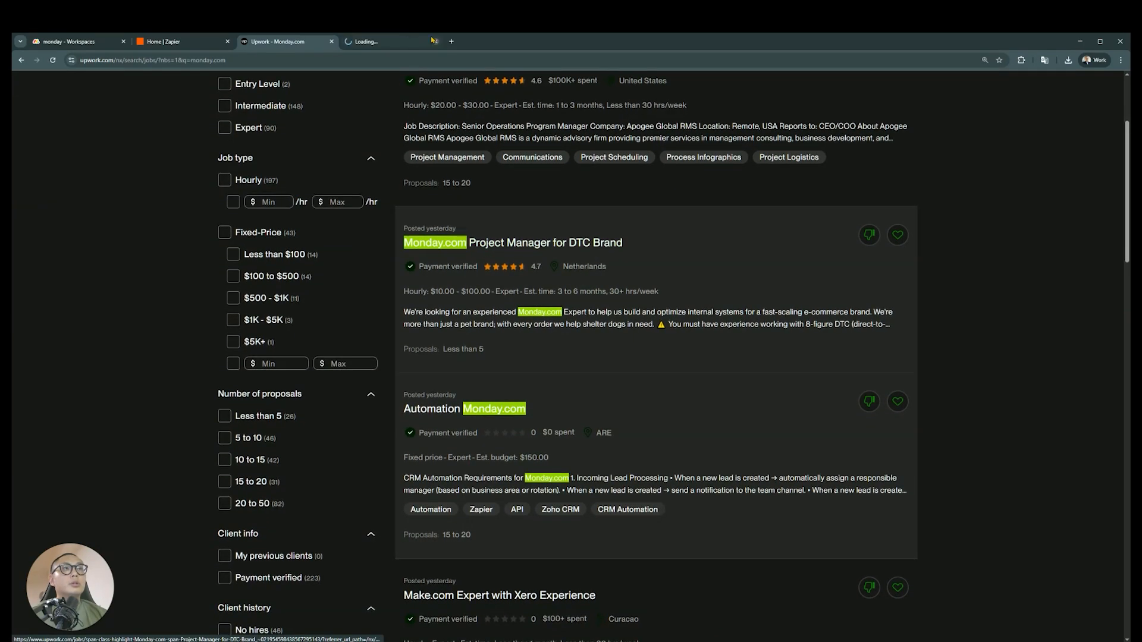
pyautogui.click(434, 40)
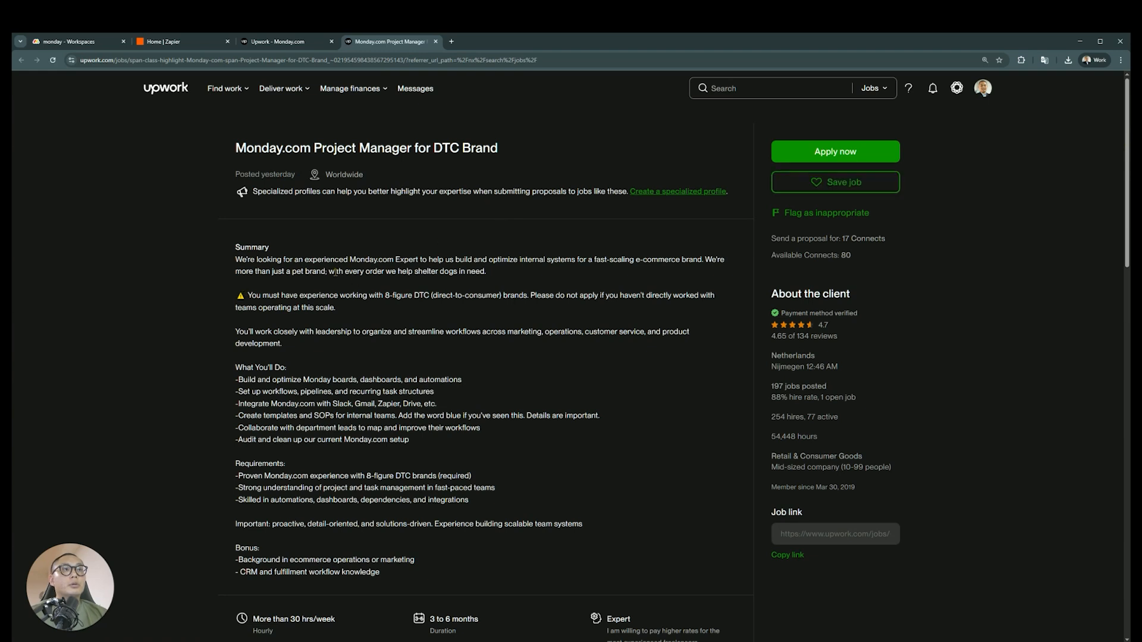
# Read the project manager job's duties, requirements, hourly budget and screening questions, and close the listing
pyautogui.scroll(-2, 322, 286)
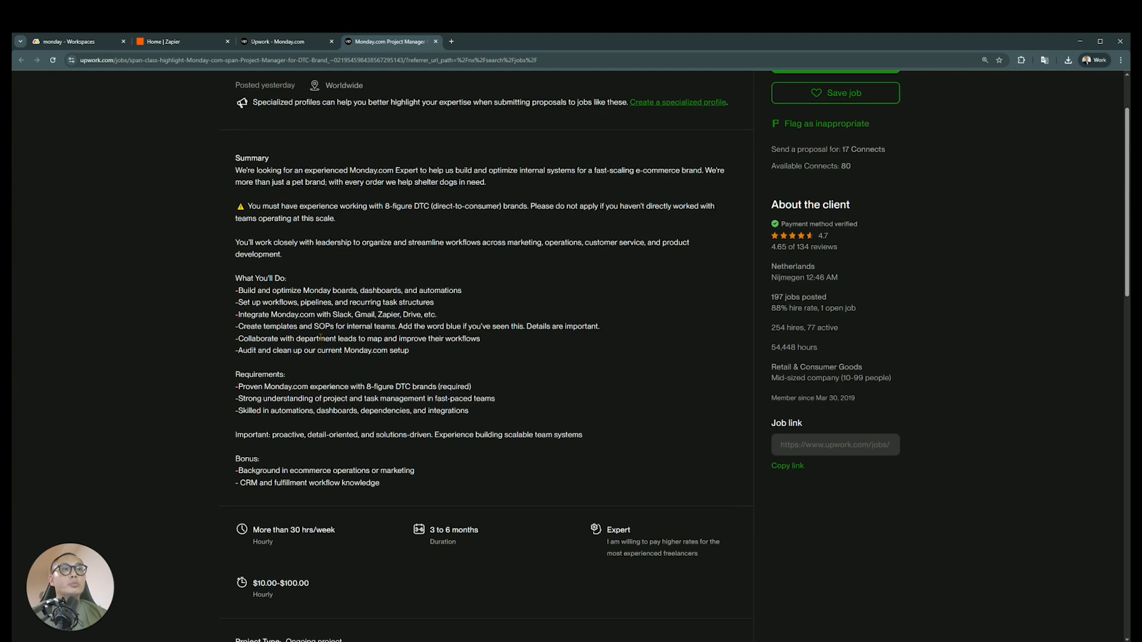
pyautogui.scroll(-1, 297, 324)
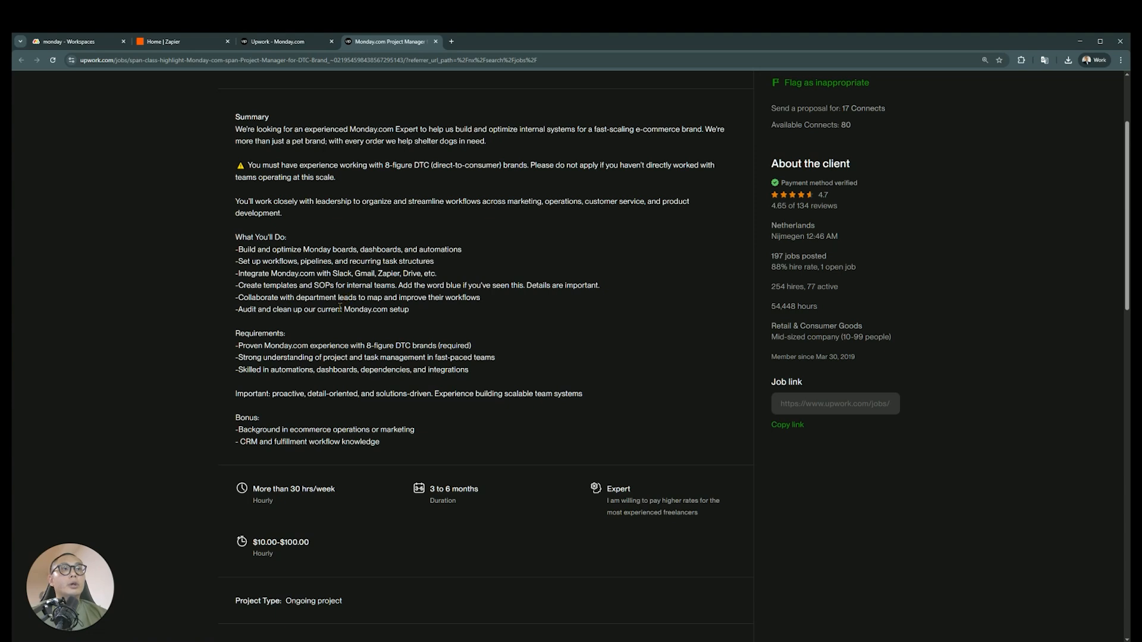
pyautogui.scroll(-1, 340, 307)
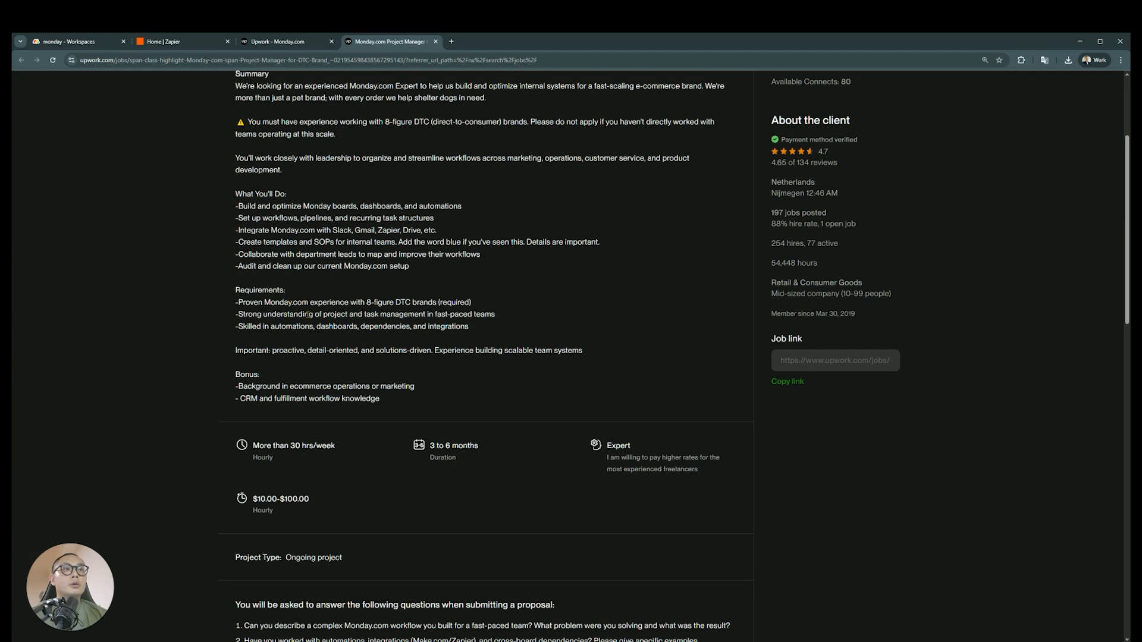
pyautogui.scroll(-1, 299, 346)
pyautogui.scroll(-3, 299, 346)
pyautogui.scroll(2, 381, 352)
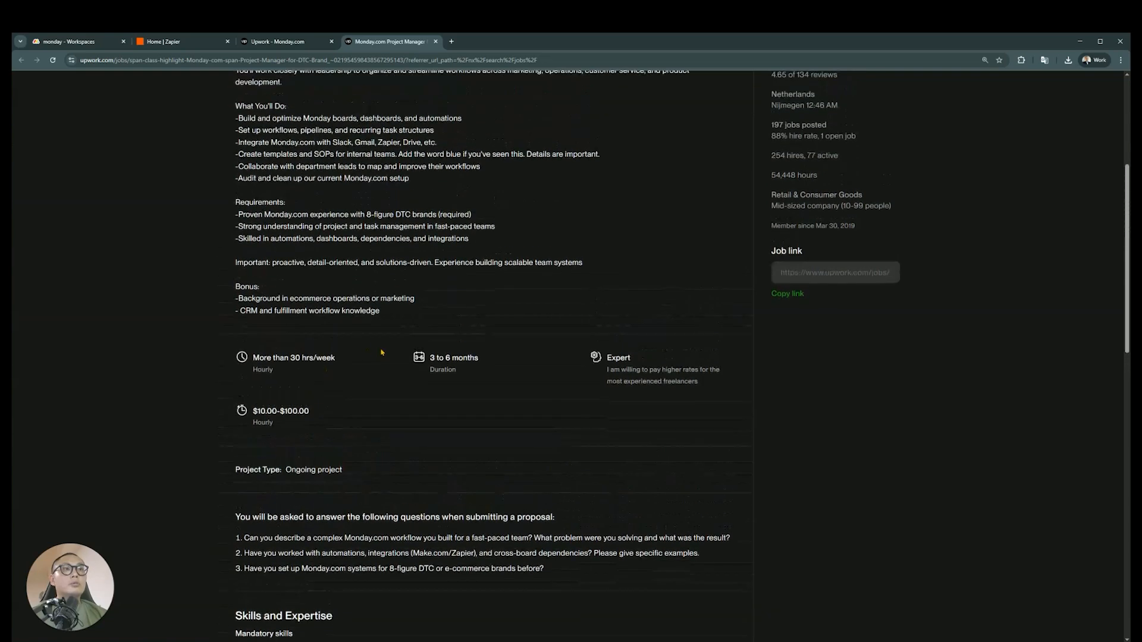
pyautogui.moveTo(252, 411); pyautogui.dragTo(277, 411)
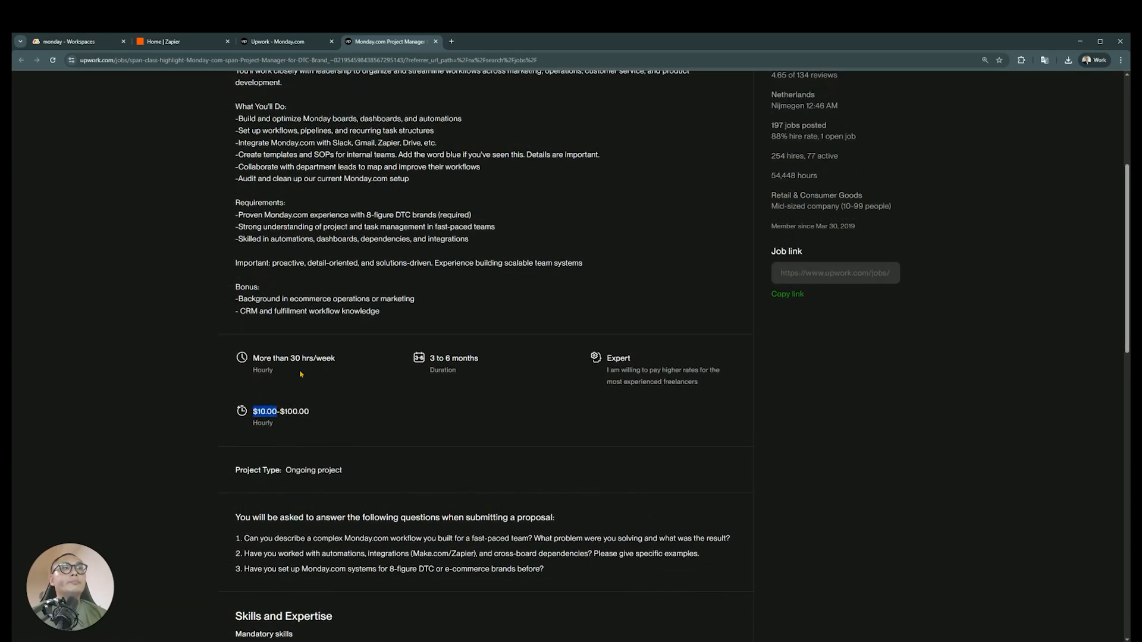
pyautogui.click(436, 41)
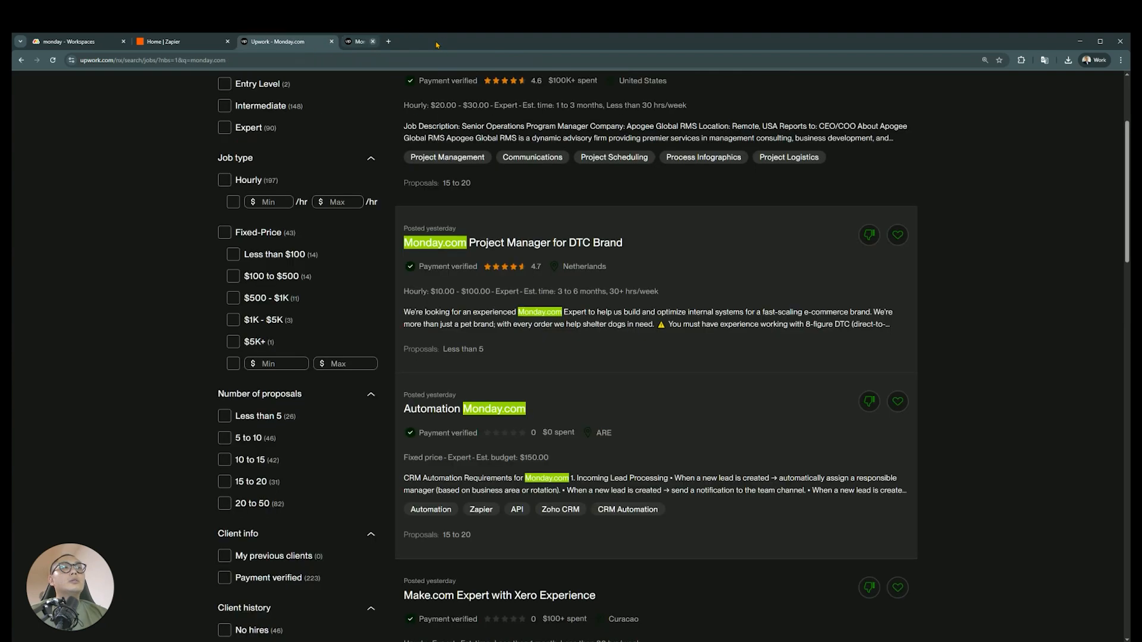
# Open the "Automation Monday.com" job from the search results in a new tab and switch to it
pyautogui.scroll(-1, 621, 290)
pyautogui.scroll(-1, 621, 291)
pyautogui.middleClick(511, 322)
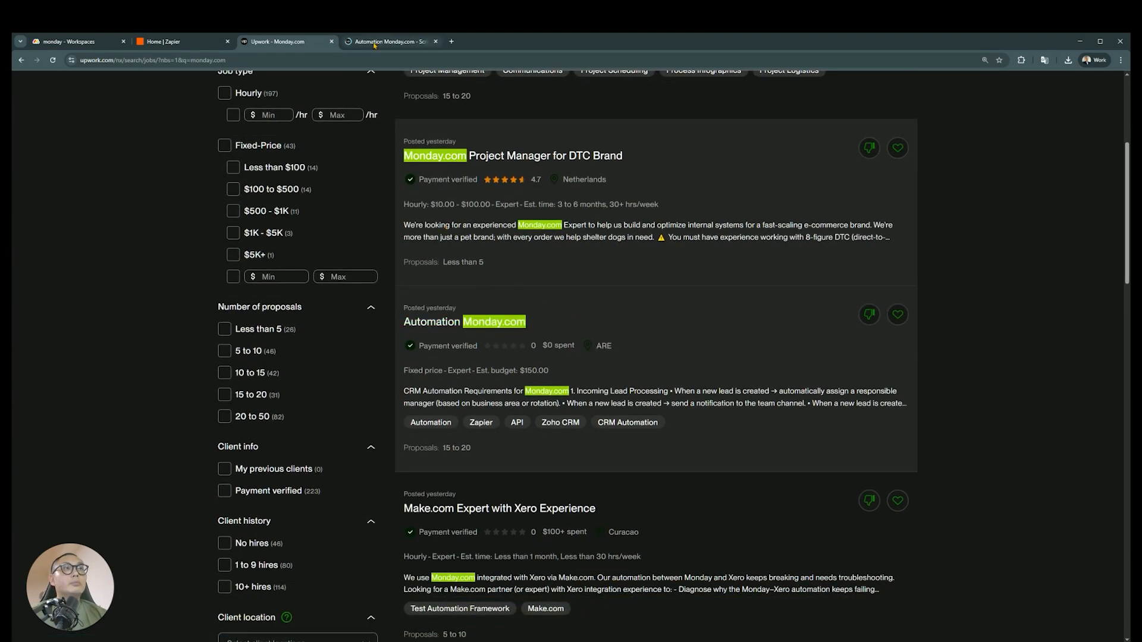
pyautogui.hotkey('ctrl', 'Tab')
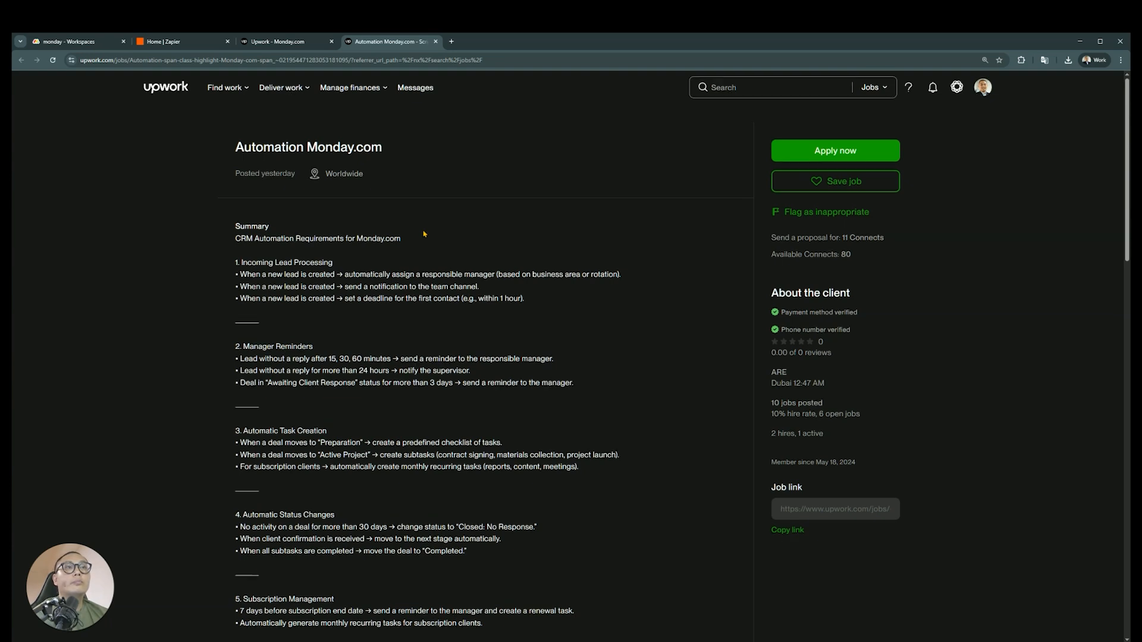
# Read the CRM automation requirements from Incoming Lead Processing through Telephony Integration
pyautogui.scroll(-1, 387, 229)
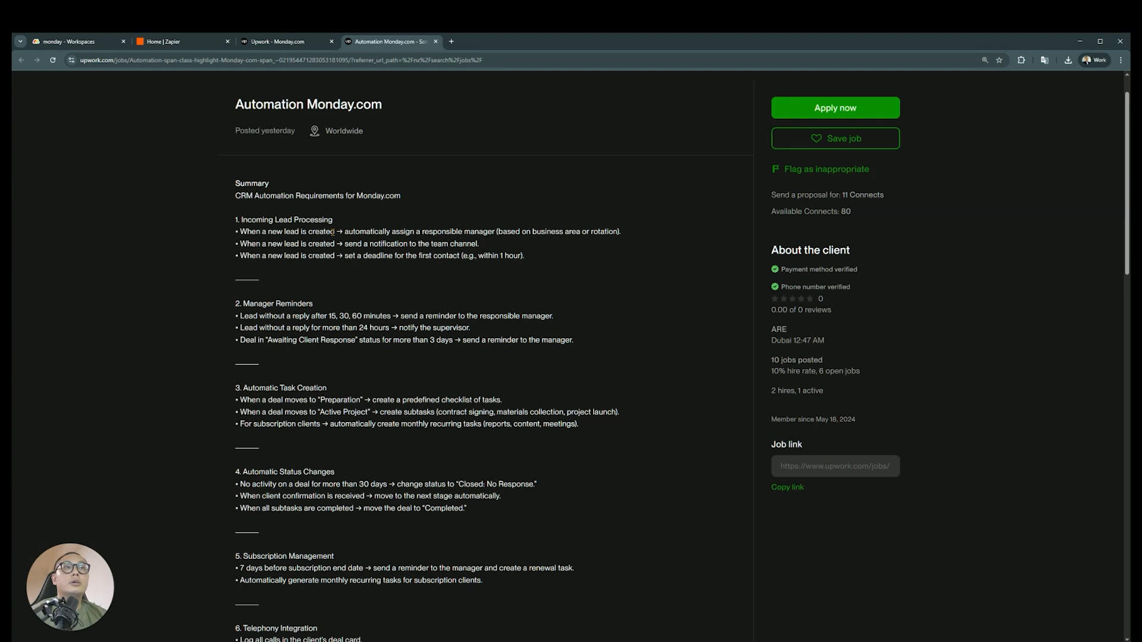
pyautogui.scroll(-1, 345, 232)
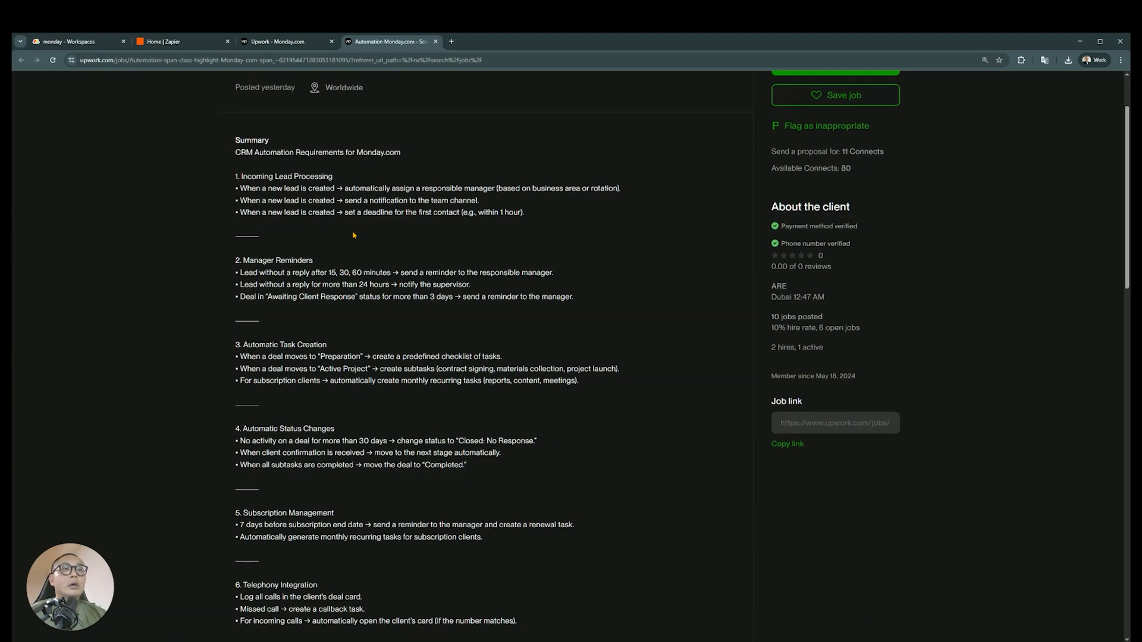
pyautogui.scroll(-1, 354, 235)
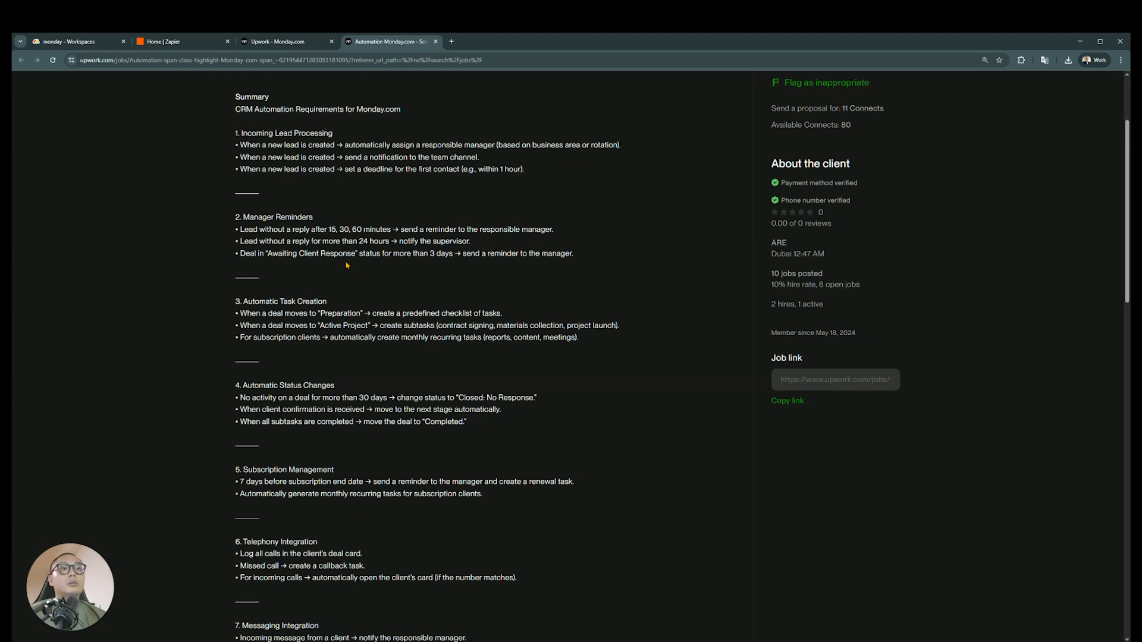
pyautogui.scroll(-3, 347, 266)
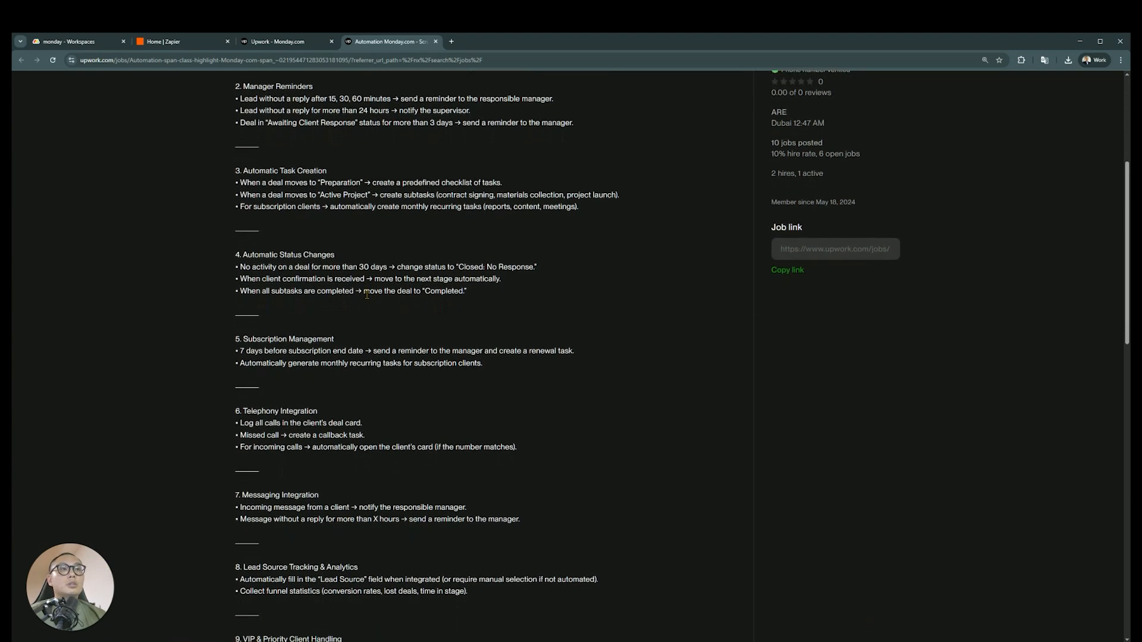
pyautogui.scroll(-1, 367, 294)
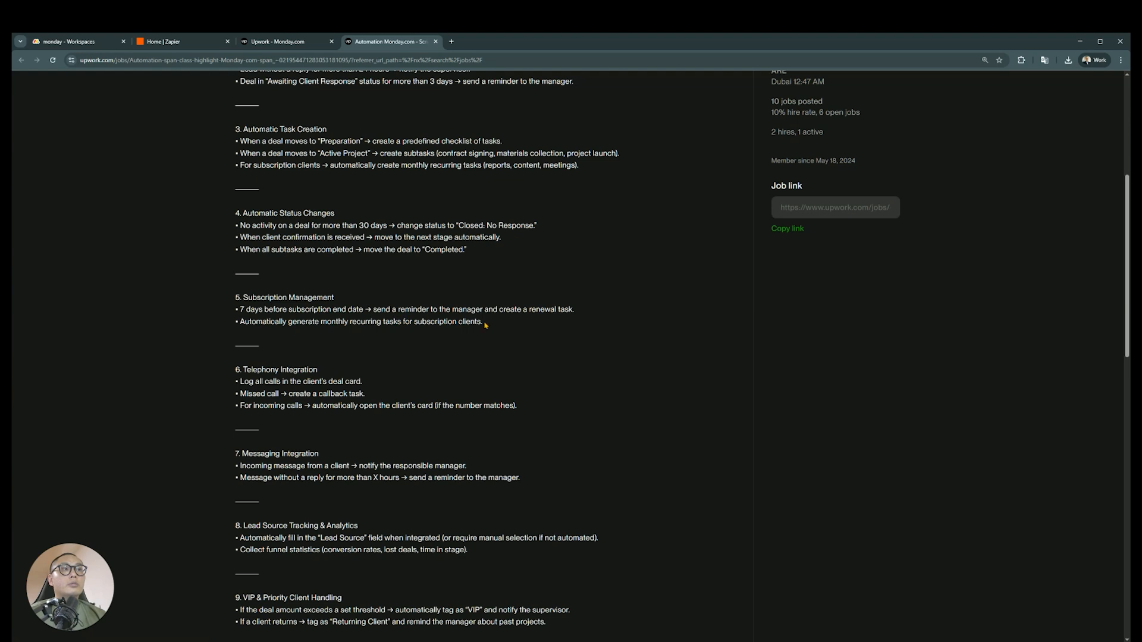
pyautogui.scroll(-1, 452, 333)
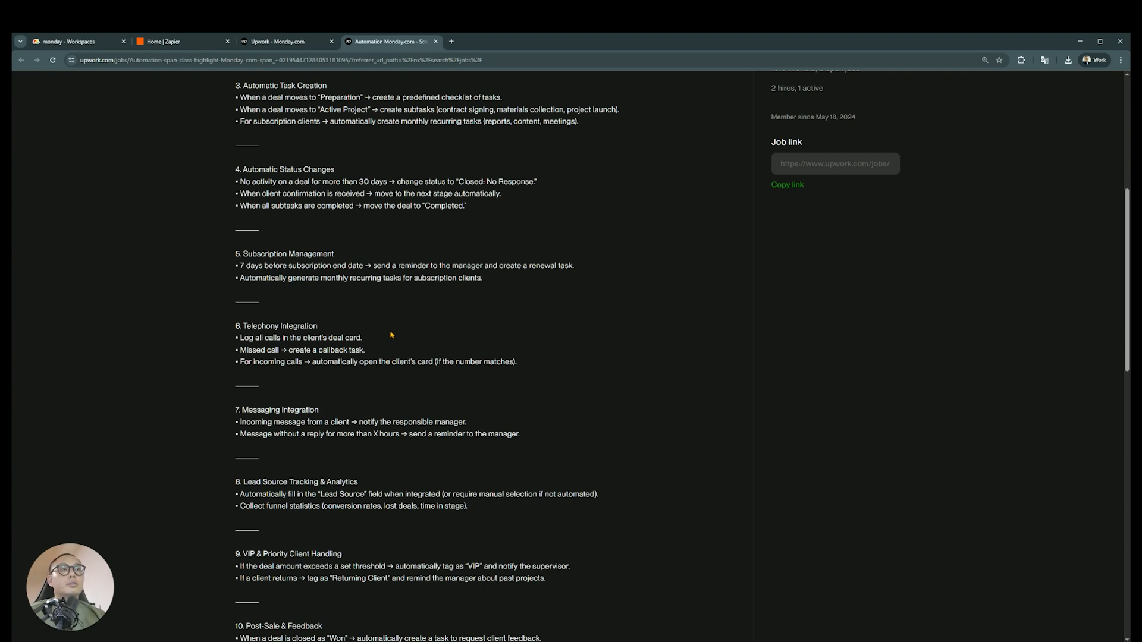
pyautogui.scroll(-1, 391, 335)
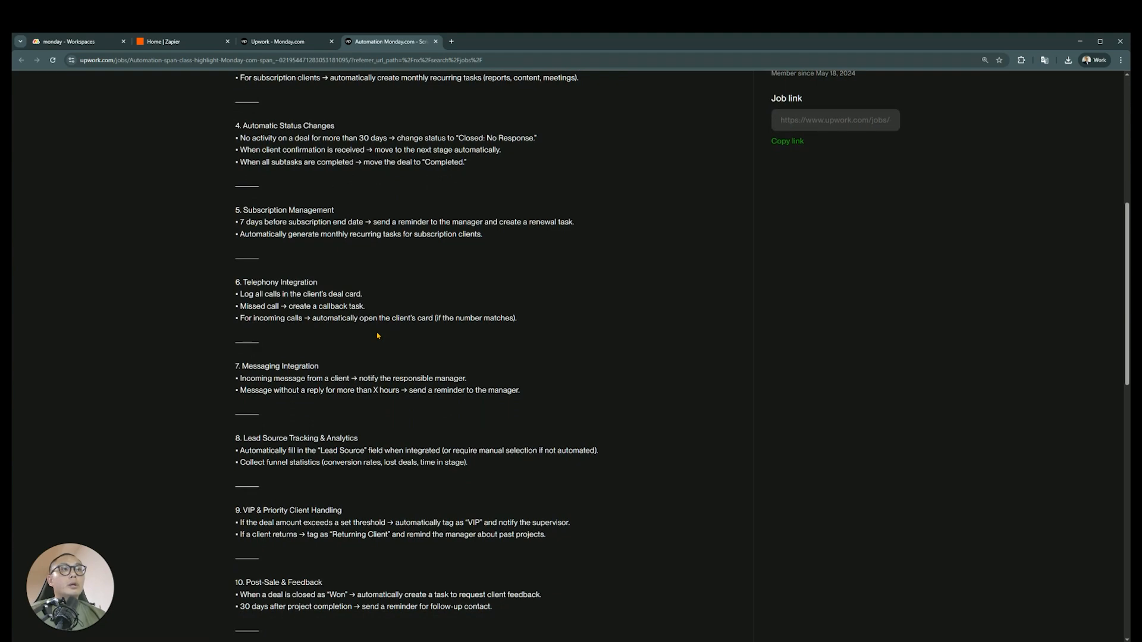
# Examine the Telephony and Messaging Integration requirements, highlighting the incoming client message and the call logging lines
pyautogui.moveTo(436, 320); pyautogui.dragTo(416, 322)
pyautogui.scroll(-1, 410, 341)
pyautogui.click(388, 339)
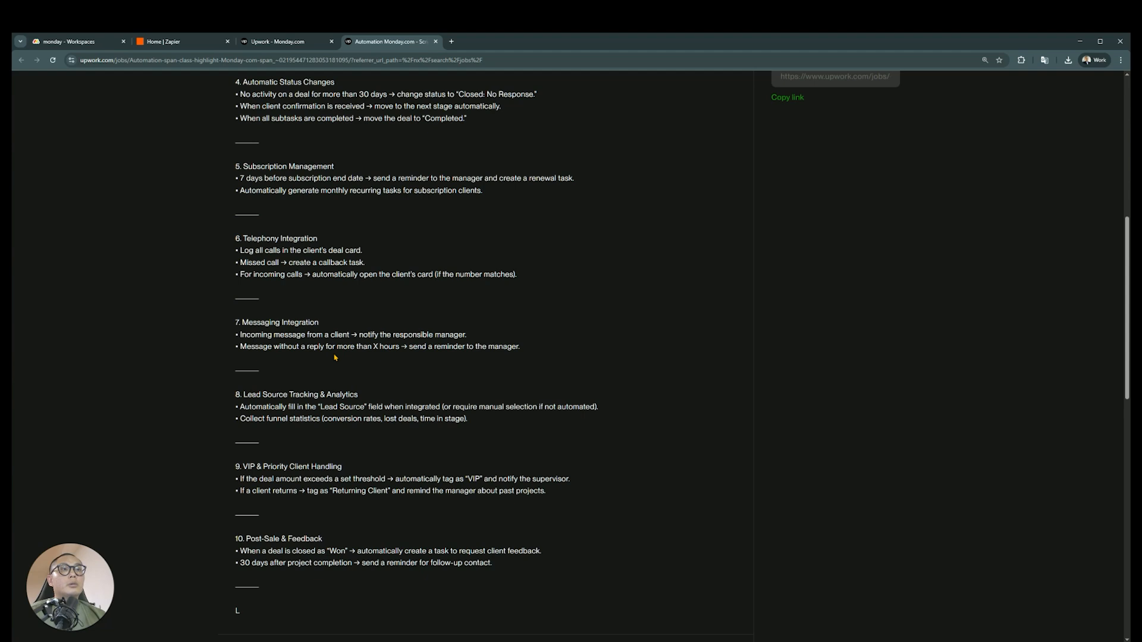
pyautogui.moveTo(390, 336); pyautogui.dragTo(301, 336)
pyautogui.click(302, 335)
pyautogui.scroll(1, 362, 296)
pyautogui.moveTo(362, 296); pyautogui.dragTo(241, 294)
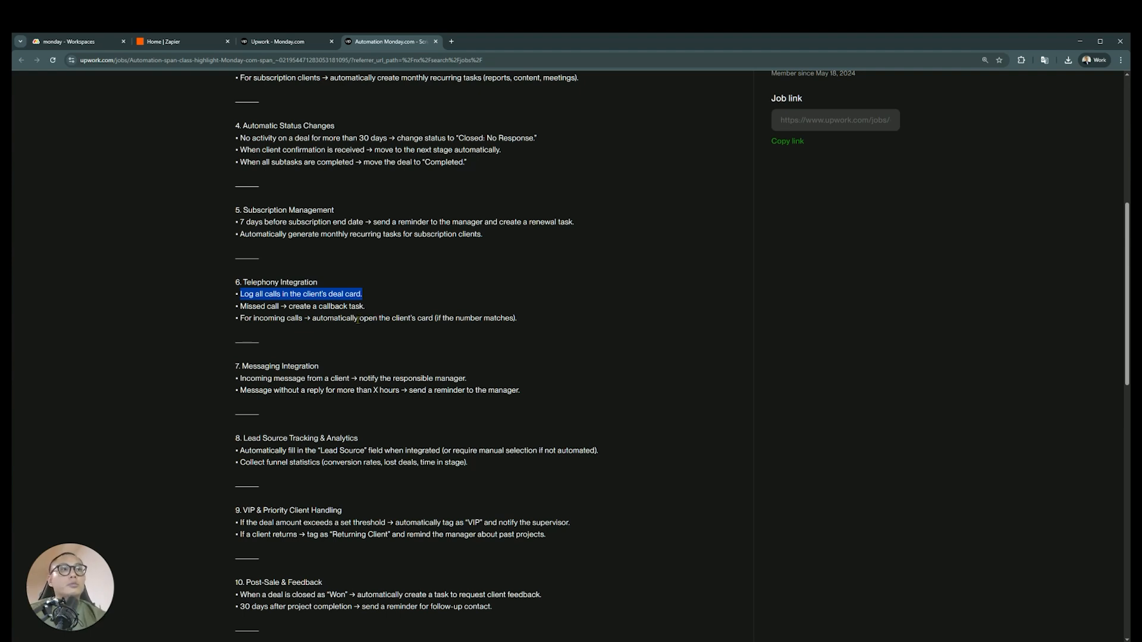
# Examine the Lead Source Tracking & Analytics requirements, highlighting the funnel statistics item
pyautogui.scroll(-1, 374, 374)
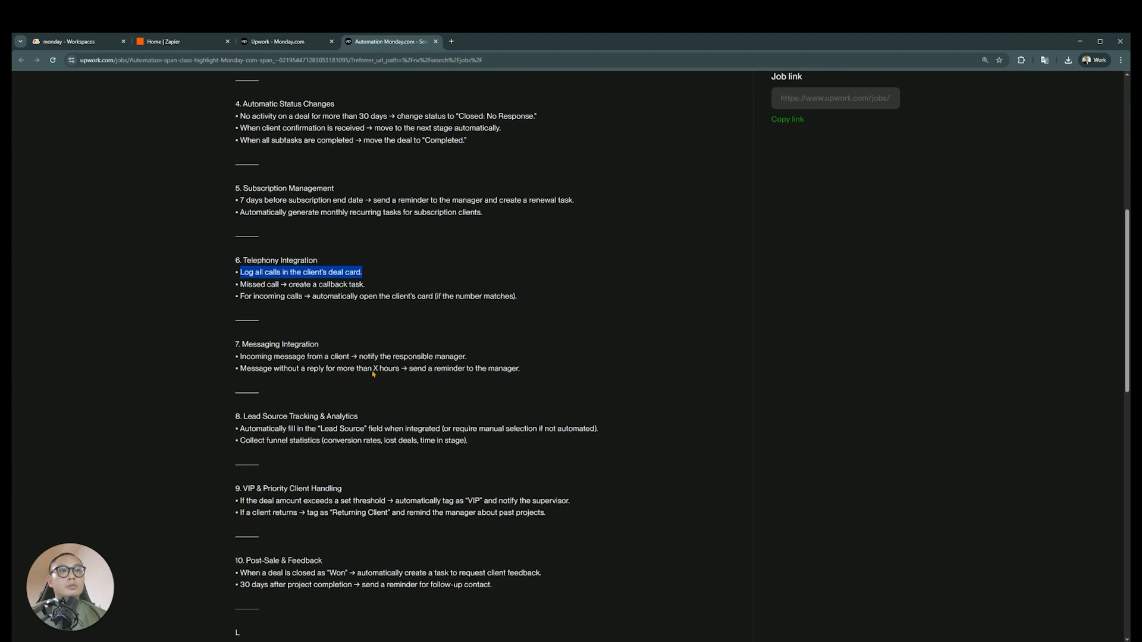
pyautogui.scroll(-1, 373, 374)
pyautogui.scroll(-2, 354, 382)
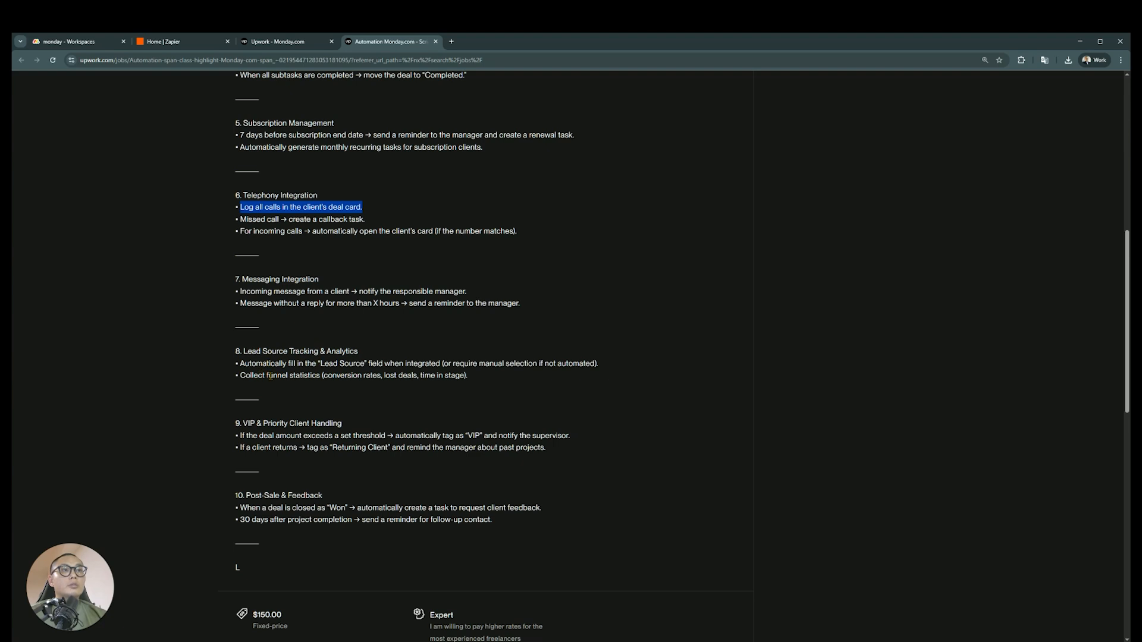
pyautogui.click(327, 375)
pyautogui.moveTo(320, 376); pyautogui.dragTo(240, 376)
pyautogui.click(374, 372)
pyautogui.scroll(-1, 357, 365)
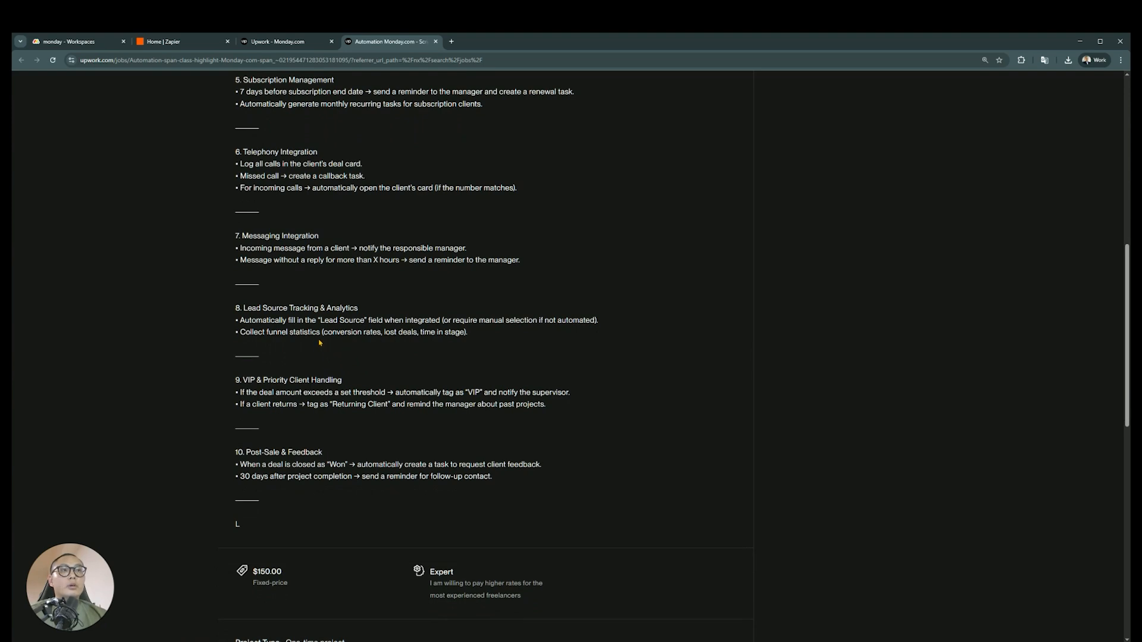
pyautogui.moveTo(321, 334); pyautogui.dragTo(238, 335)
pyautogui.click(239, 335)
# Review the VIP handling and post-sale requirements, and highlight the job's fixed-price budget and required experience level
pyautogui.scroll(-1, 338, 354)
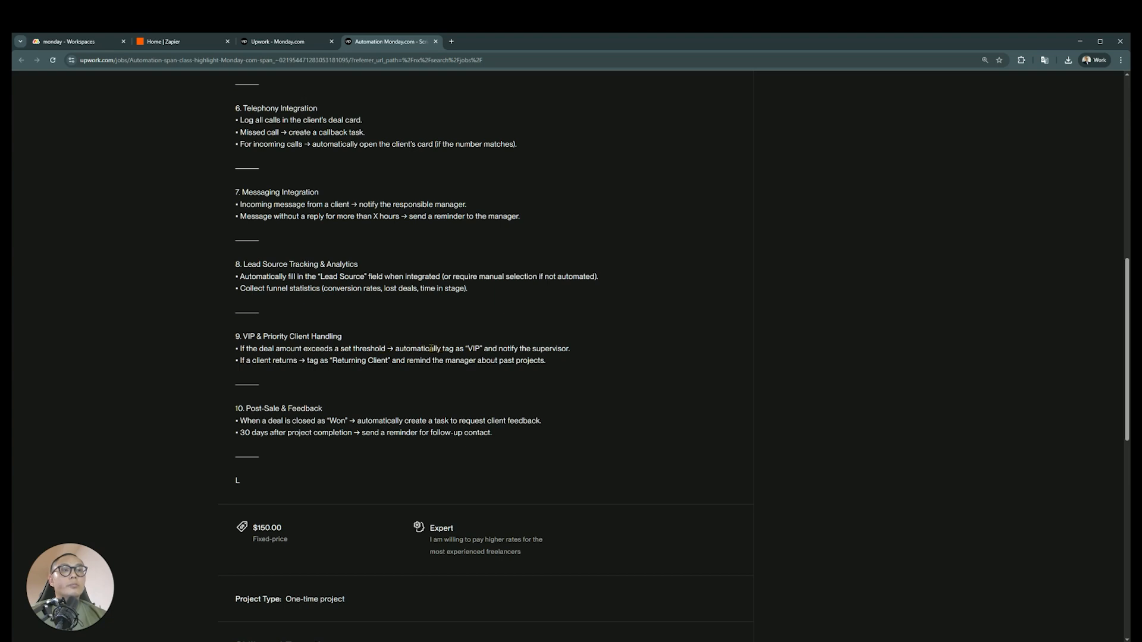
pyautogui.scroll(-1, 357, 356)
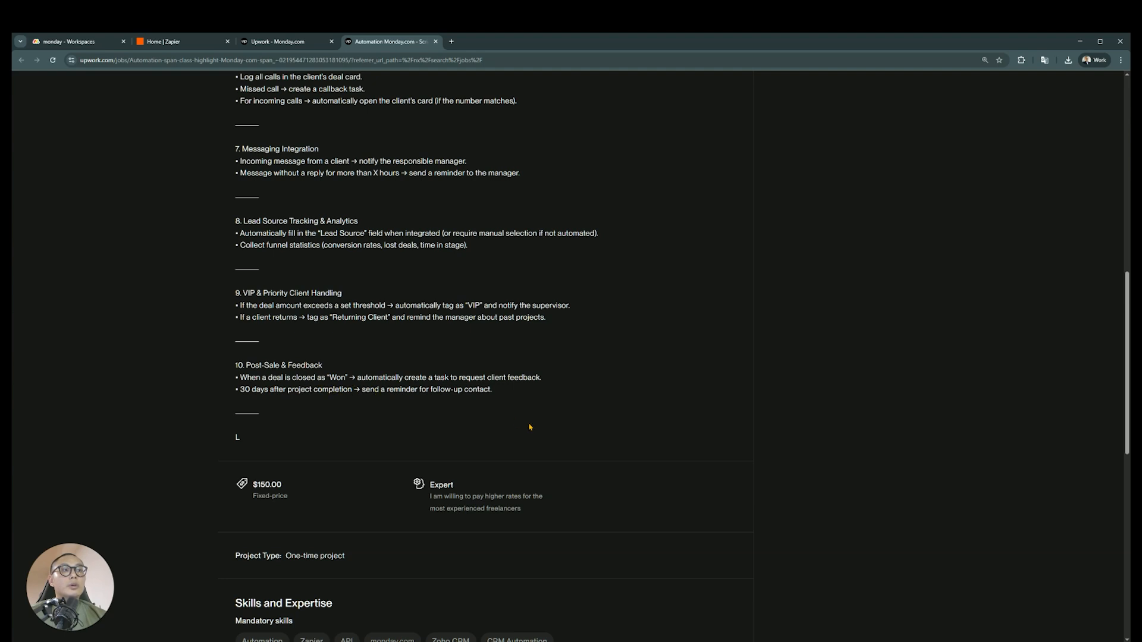
pyautogui.moveTo(295, 483); pyautogui.dragTo(254, 486)
pyautogui.click(325, 486)
pyautogui.moveTo(457, 485); pyautogui.dragTo(428, 486)
pyautogui.click(381, 486)
pyautogui.moveTo(292, 485); pyautogui.dragTo(253, 485)
pyautogui.click(333, 487)
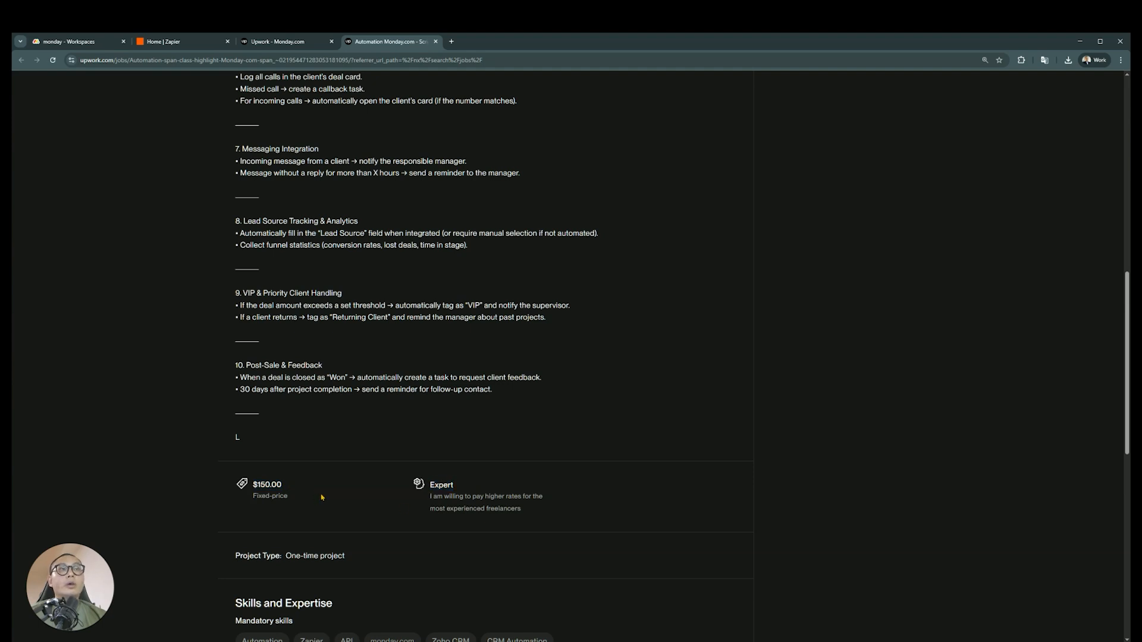
# Return to the start of the listing and check how many Connects a proposal costs
pyautogui.scroll(12, 321, 497)
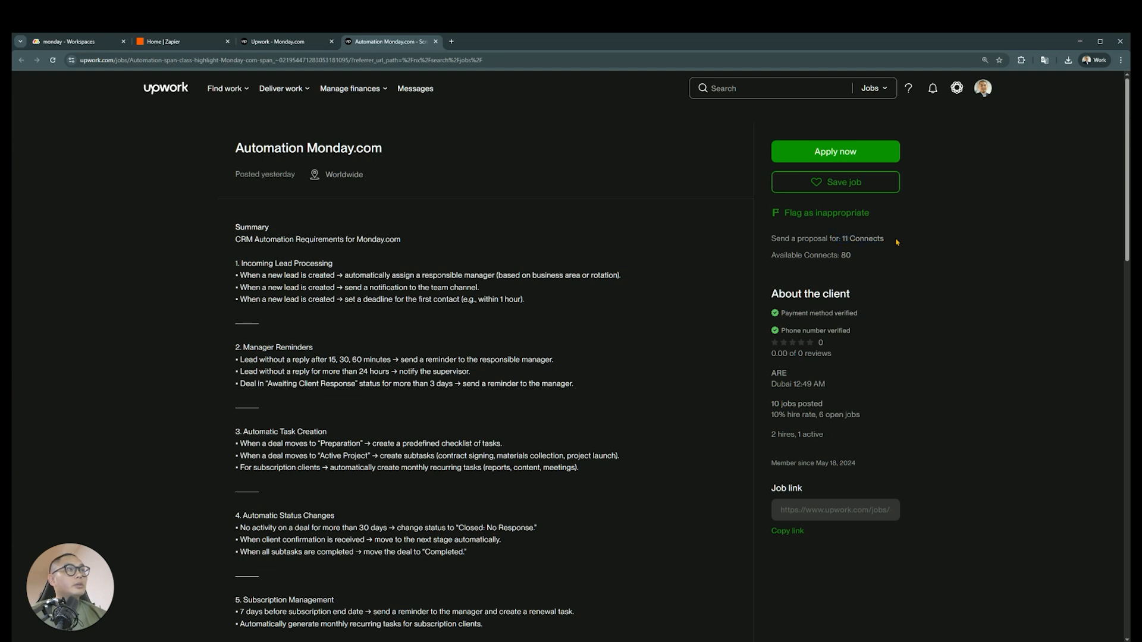
pyautogui.moveTo(892, 240); pyautogui.dragTo(772, 241)
pyautogui.click(731, 303)
# Check the job's activity section, highlighting the number of proposals and when the client last viewed it
pyautogui.scroll(-2, 819, 348)
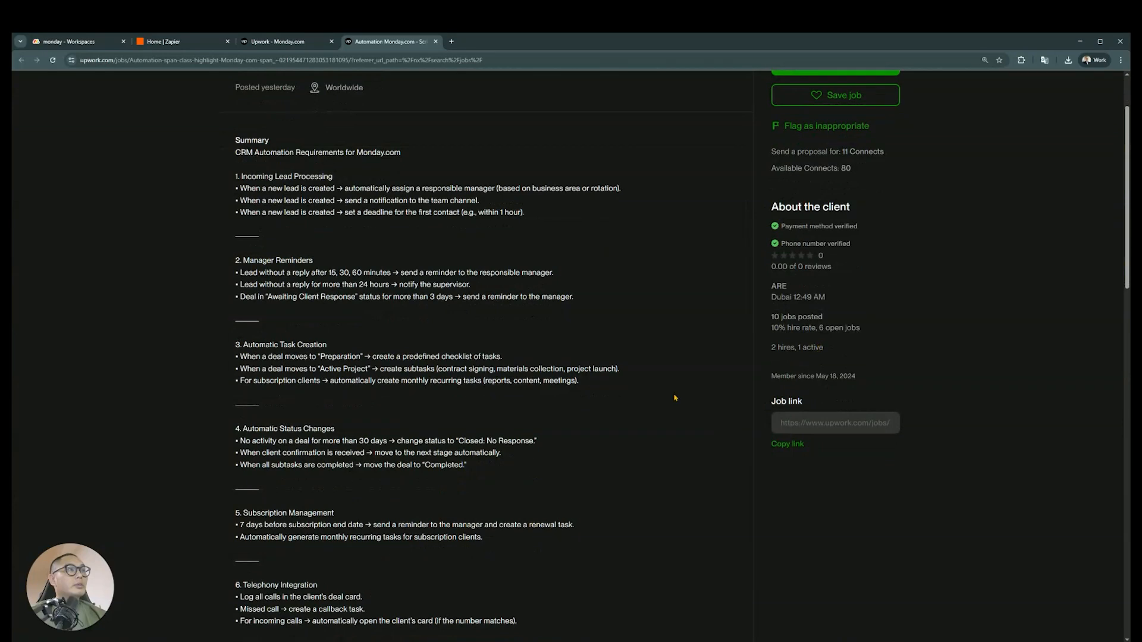
pyautogui.scroll(-14, 675, 398)
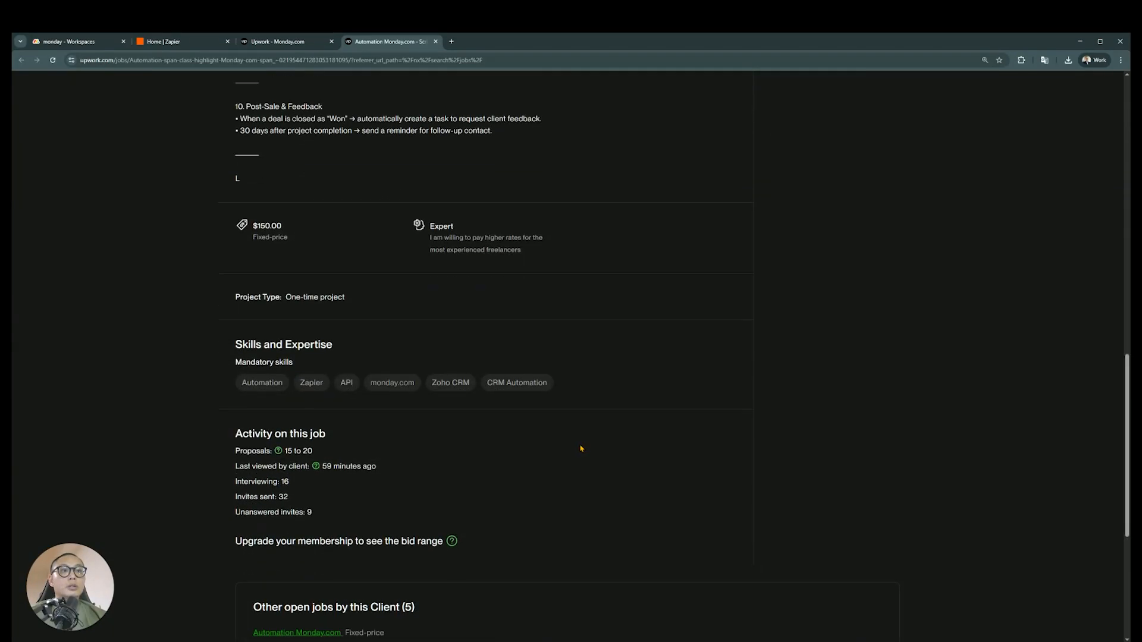
pyautogui.scroll(-2, 581, 448)
pyautogui.moveTo(322, 313); pyautogui.dragTo(283, 313)
pyautogui.click(365, 313)
pyautogui.moveTo(402, 327); pyautogui.dragTo(327, 327)
pyautogui.click(331, 352)
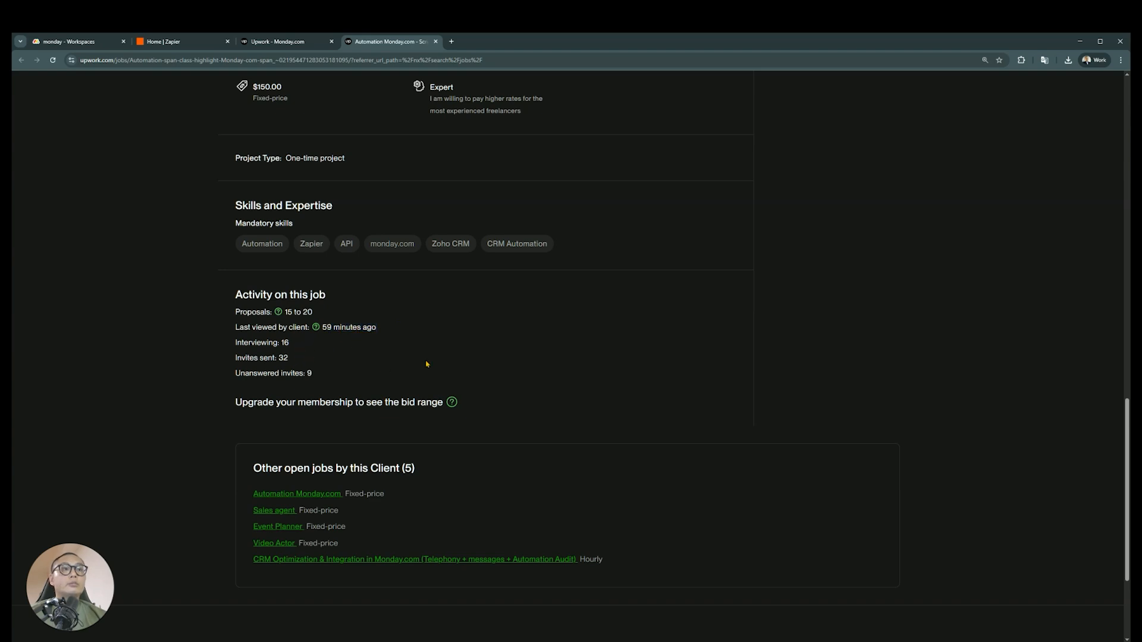
# Look over the mandatory skills and job activity again and return to the client details beside the job summary
pyautogui.scroll(2, 419, 413)
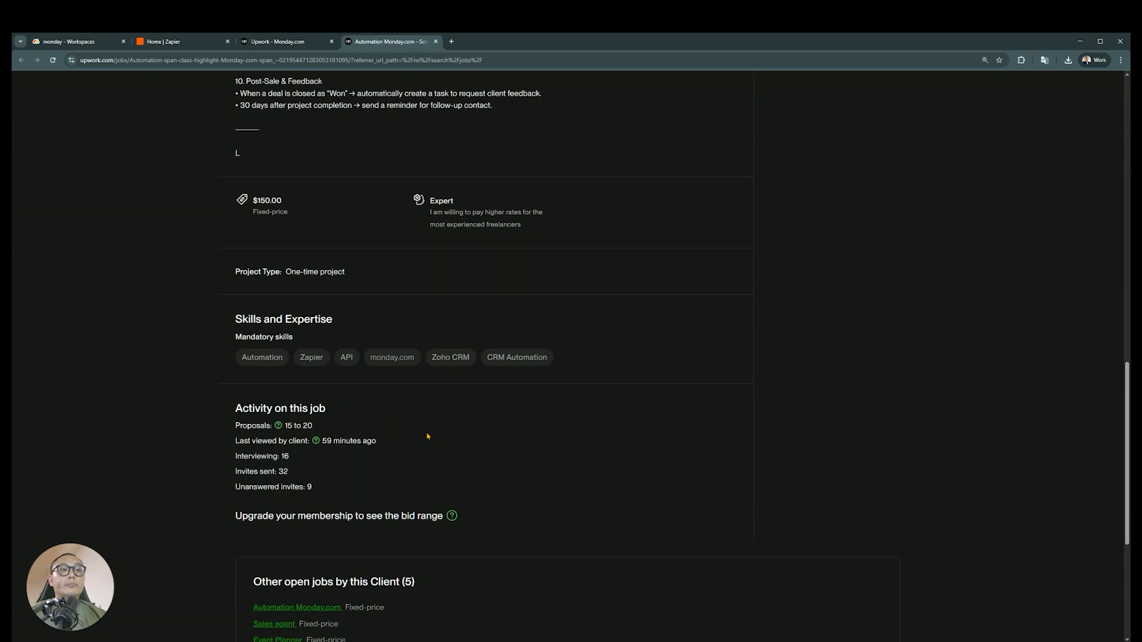
pyautogui.scroll(-2, 488, 415)
pyautogui.scroll(8, 476, 440)
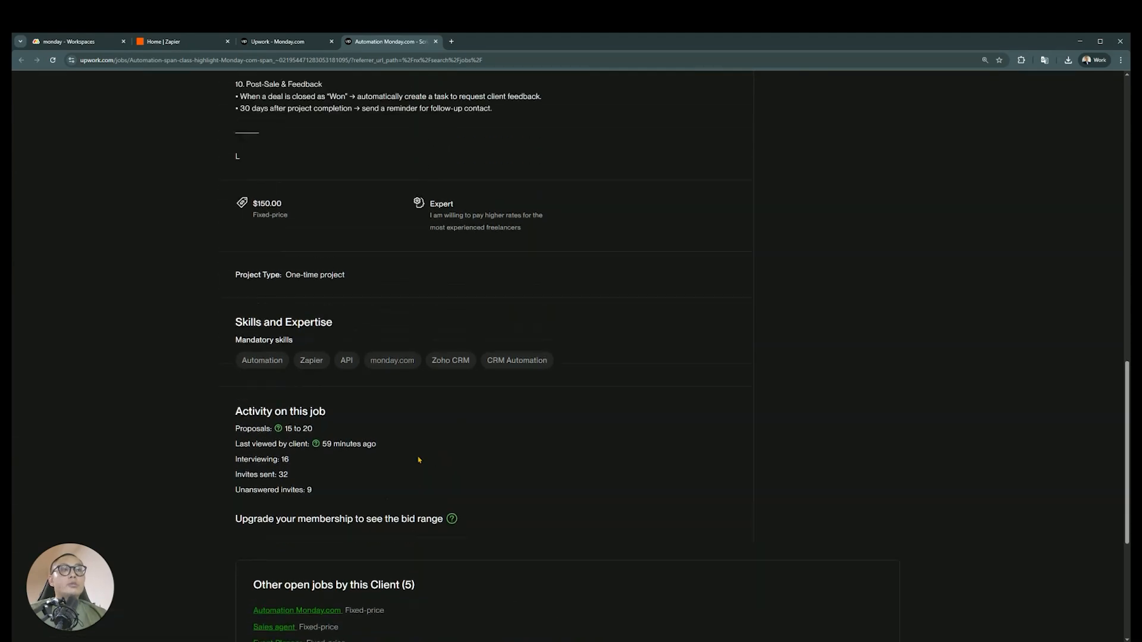
pyautogui.scroll(8, 408, 461)
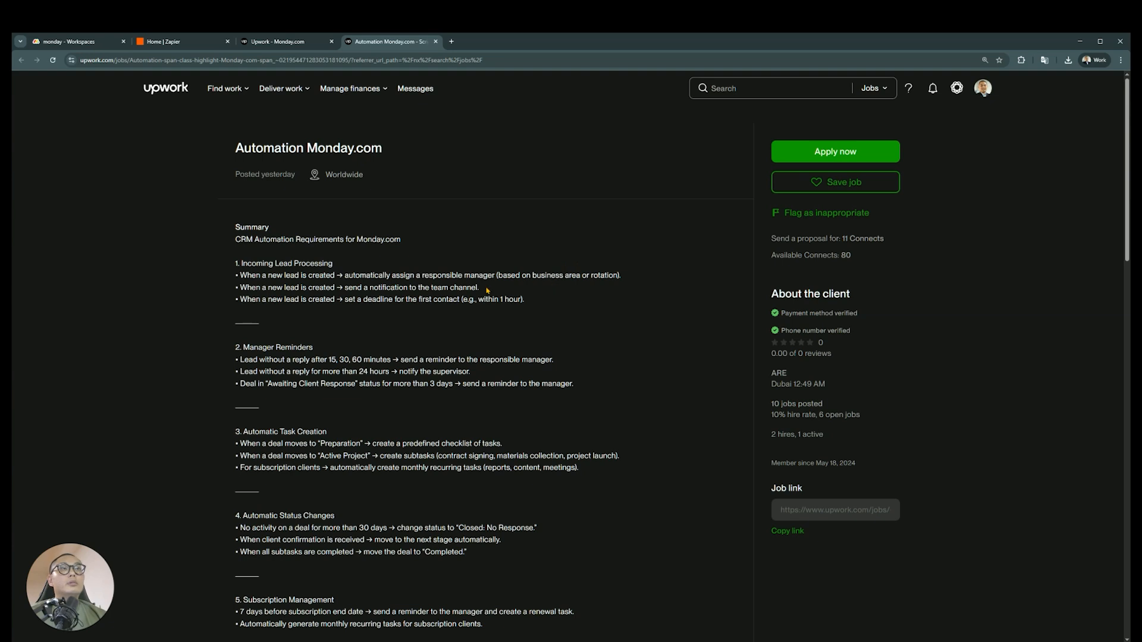
pyautogui.scroll(-1, 486, 291)
pyautogui.scroll(1, 488, 290)
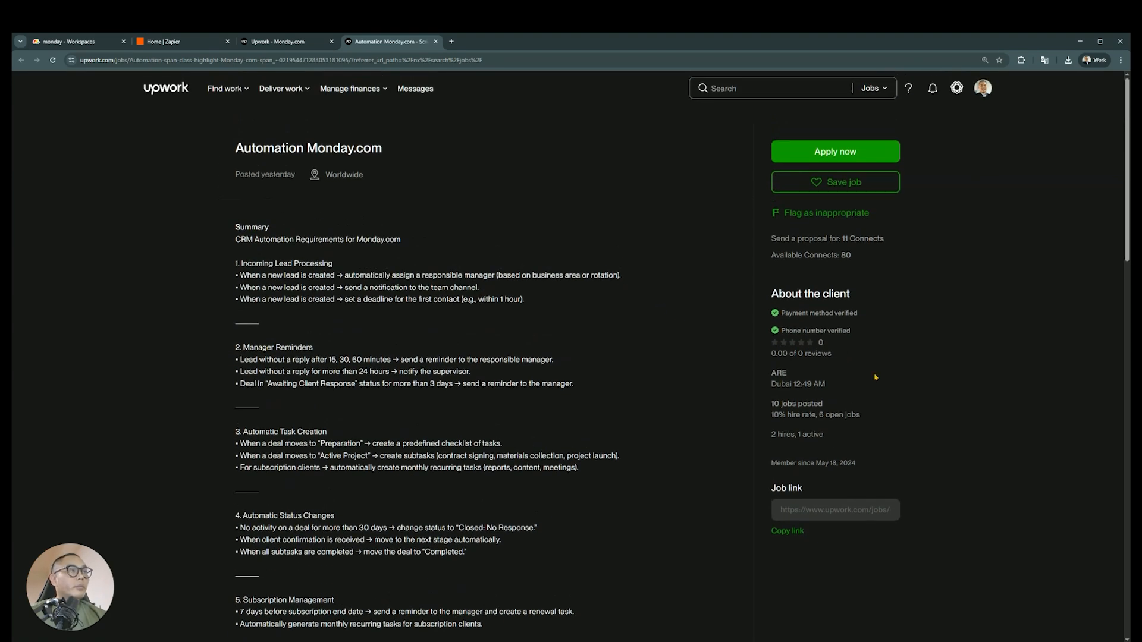
# Skim the Automation Monday.com job requirements once more and close the other Upwork tab
pyautogui.scroll(-10, 443, 414)
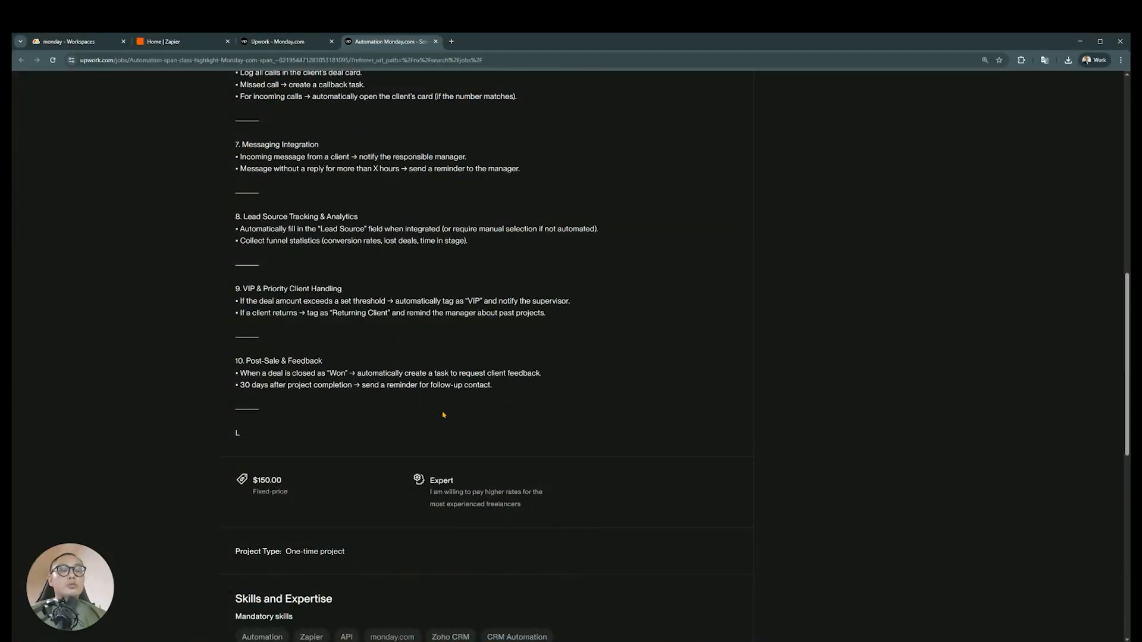
pyautogui.scroll(10, 443, 414)
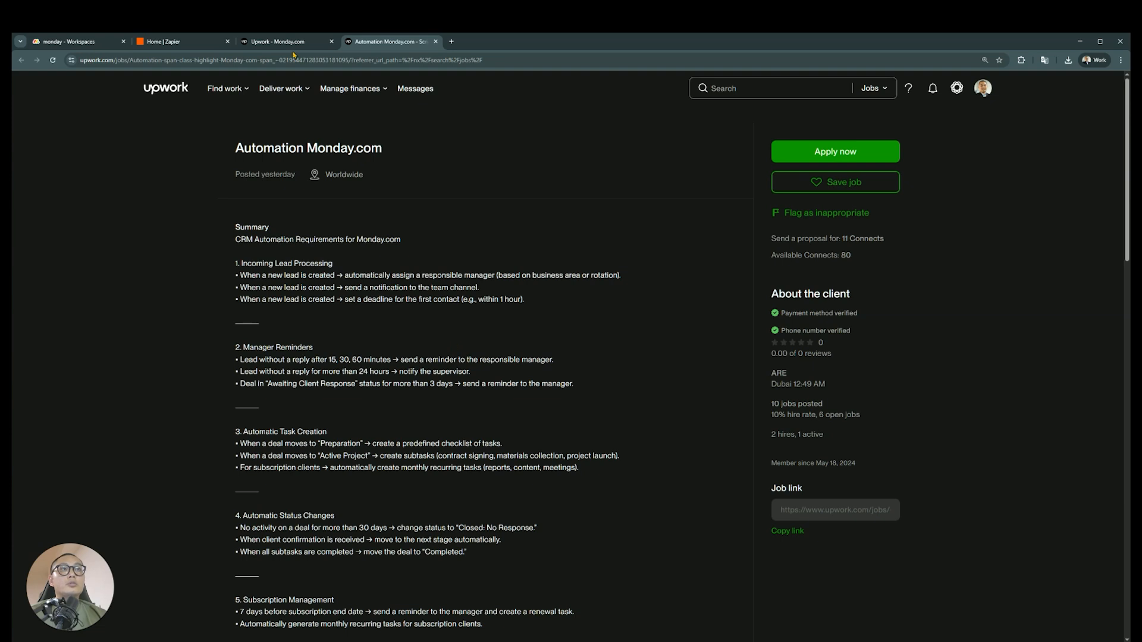
pyautogui.click(332, 41)
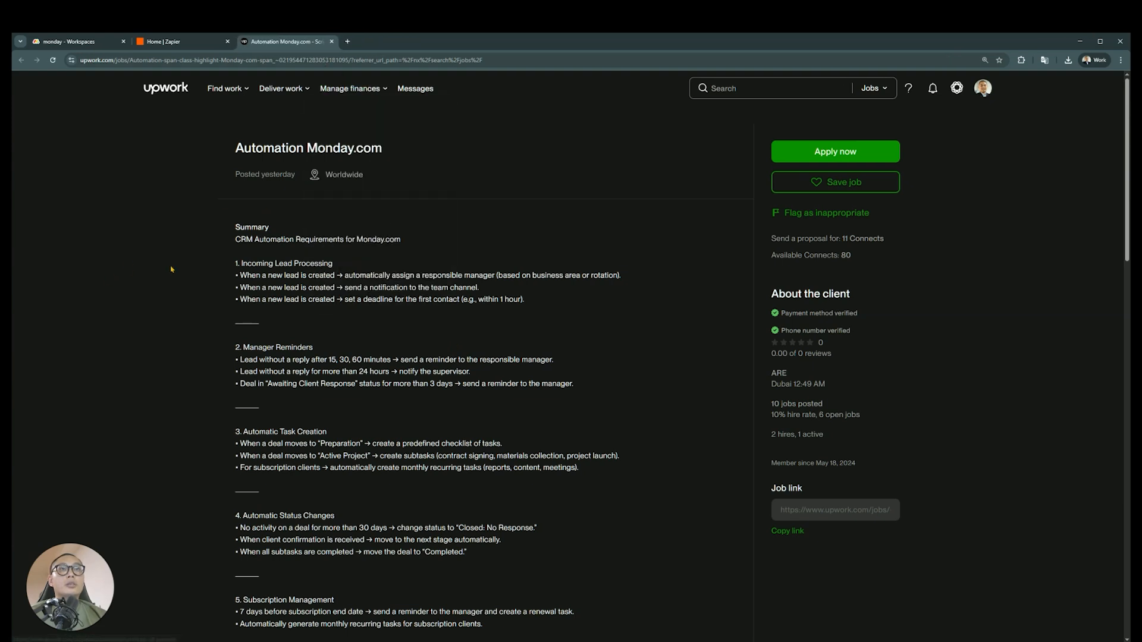
pyautogui.scroll(-1, 409, 291)
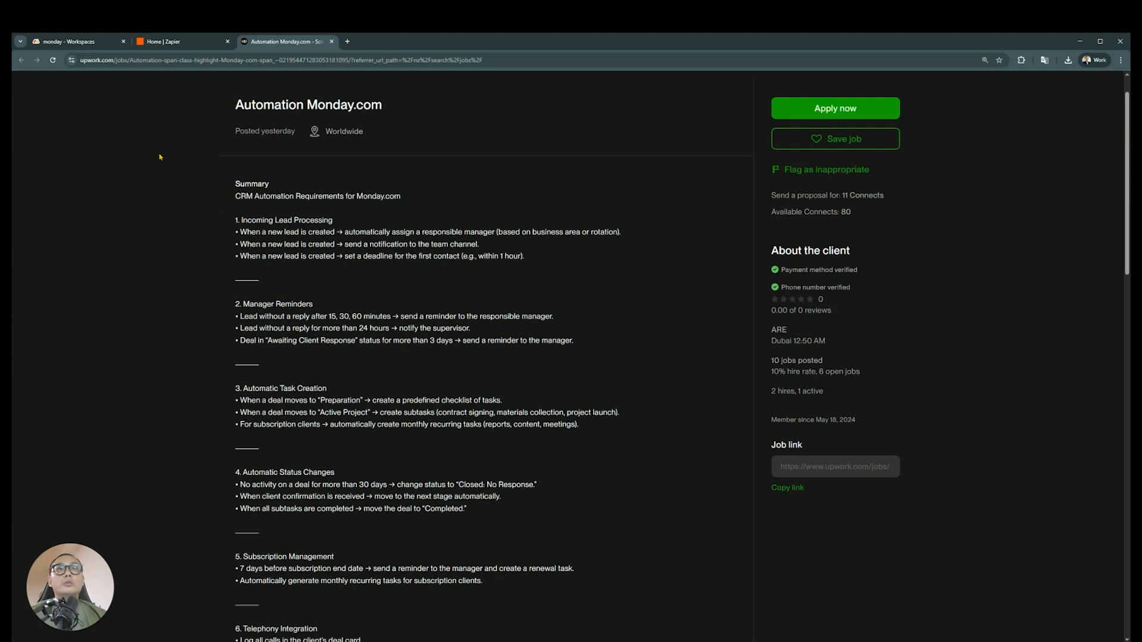
# Switch to monday.com and create a main board named Pipeline Checklist inside the Speed Run 1 folder
pyautogui.click(97, 45)
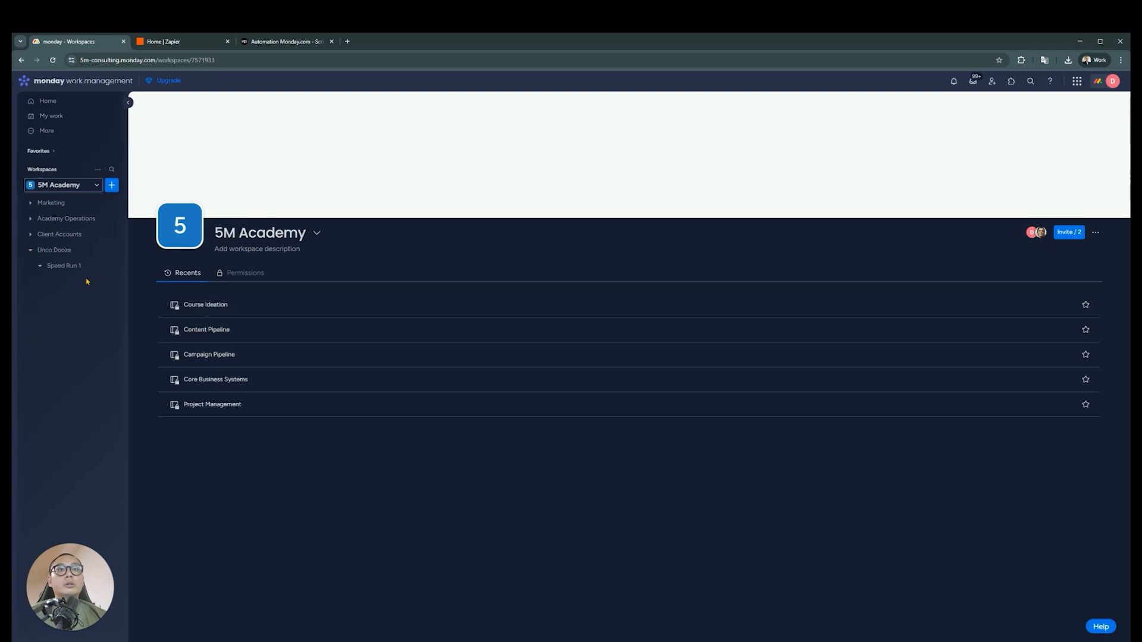
pyautogui.click(111, 265)
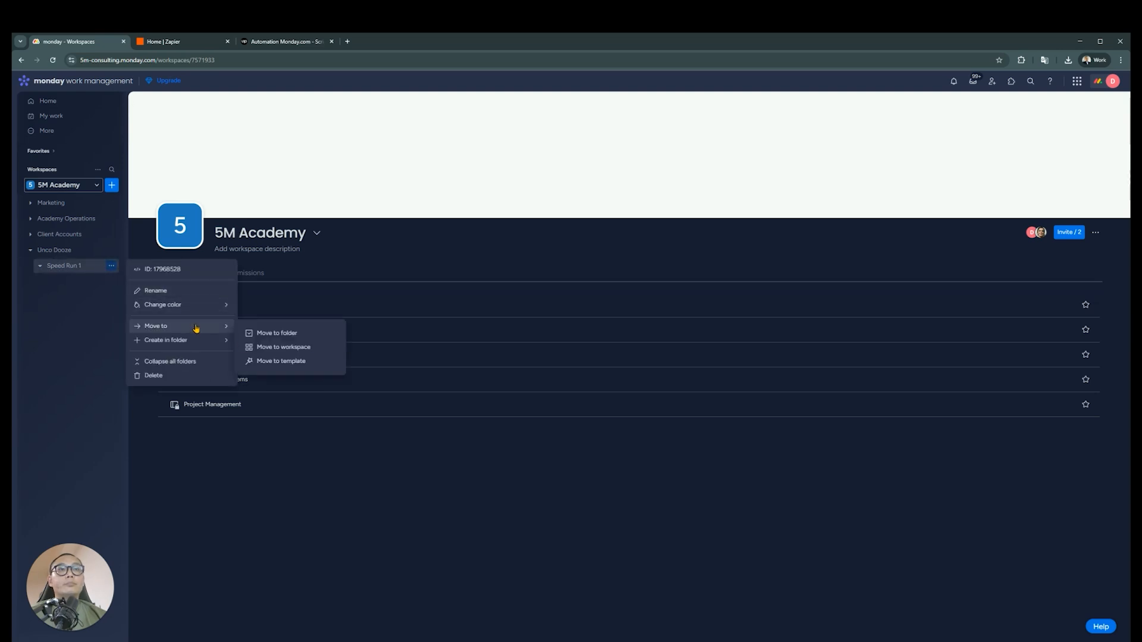
pyautogui.moveTo(196, 345)
pyautogui.click(265, 361)
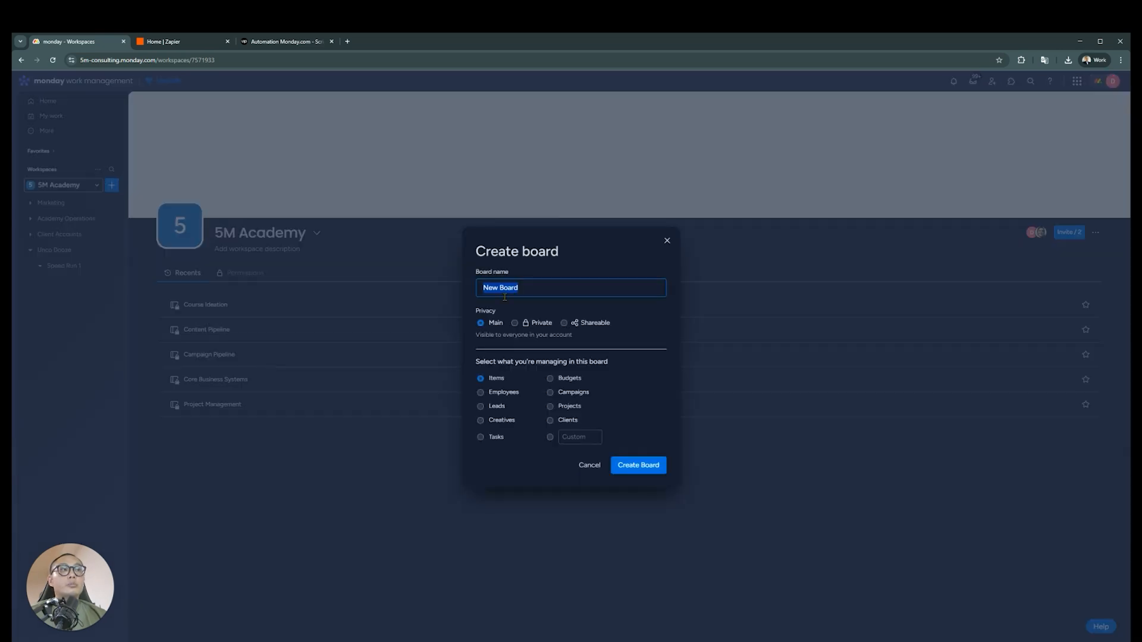
pyautogui.write('Pipeline Checklist')
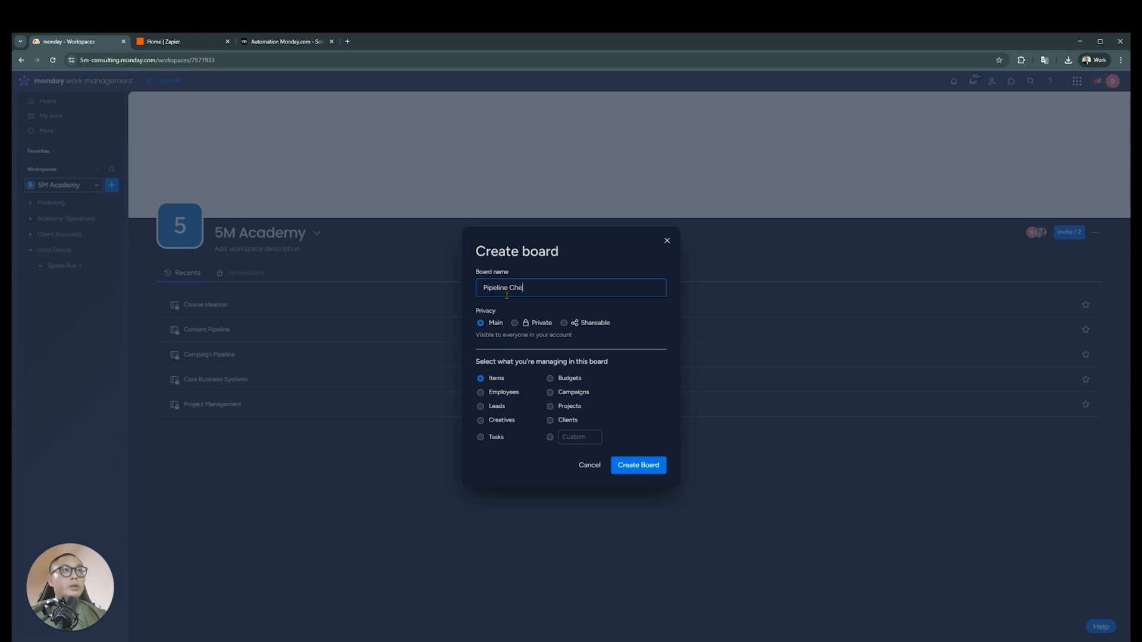
pyautogui.click(646, 468)
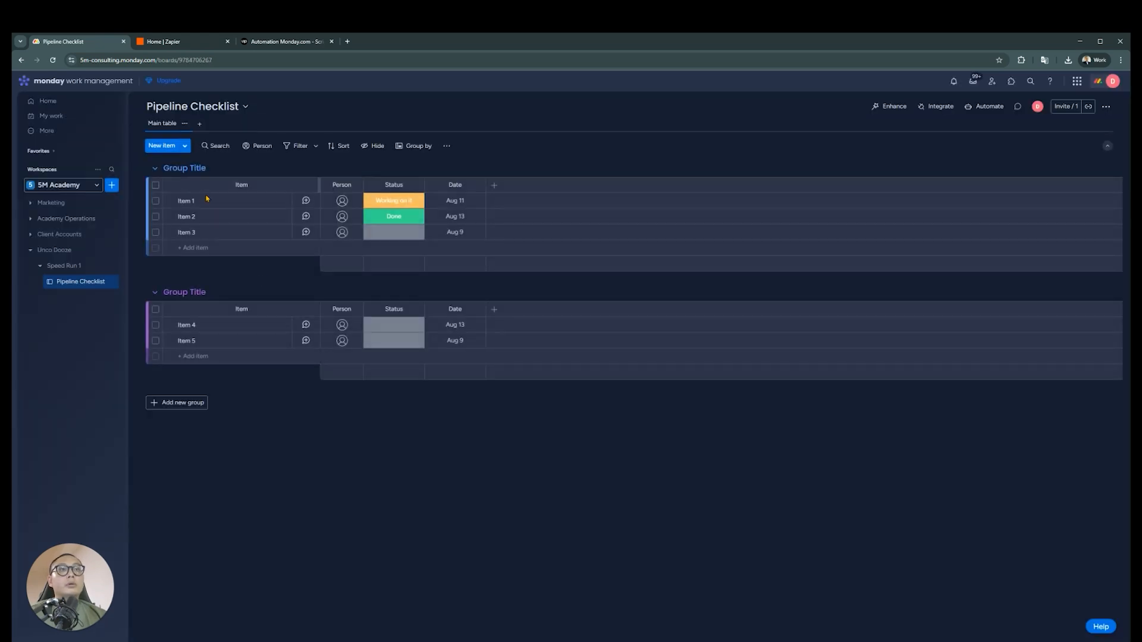
# Move the Upwork job listing tab out of this browser window and return to the Pipeline Checklist board
pyautogui.click(294, 43)
pyautogui.moveTo(298, 48); pyautogui.dragTo(13, 132)
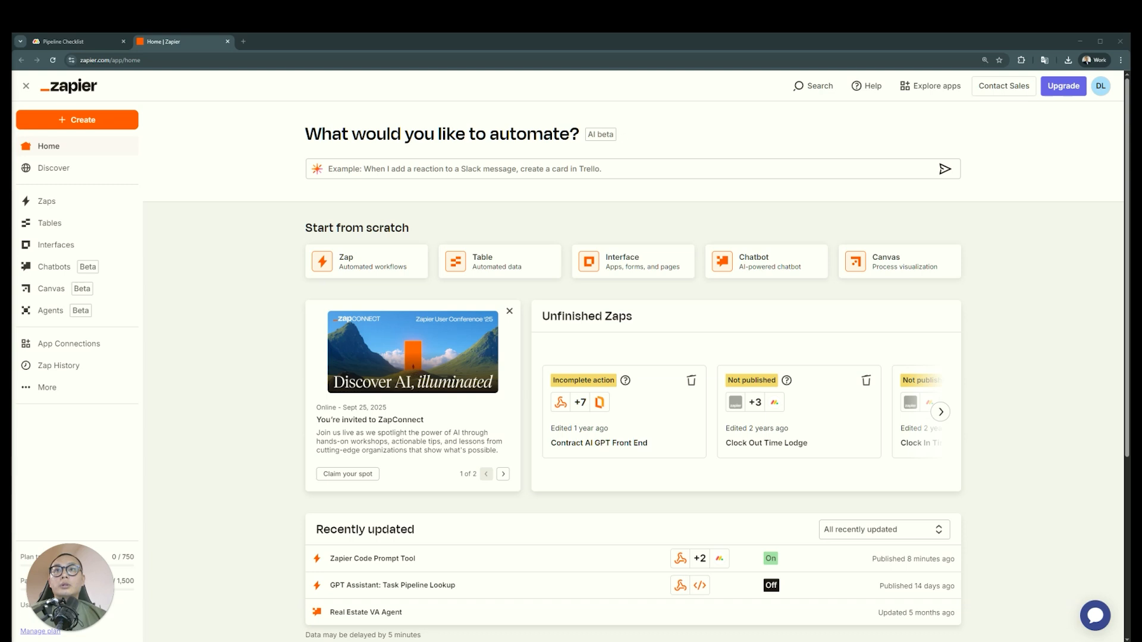
pyautogui.click(78, 42)
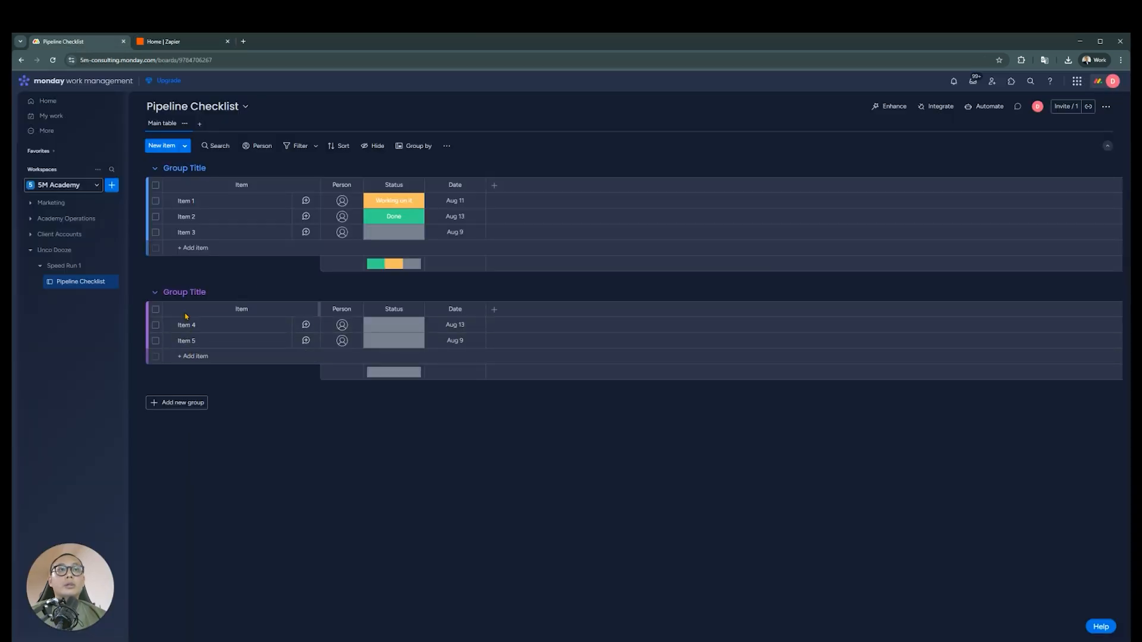
pyautogui.click(183, 201)
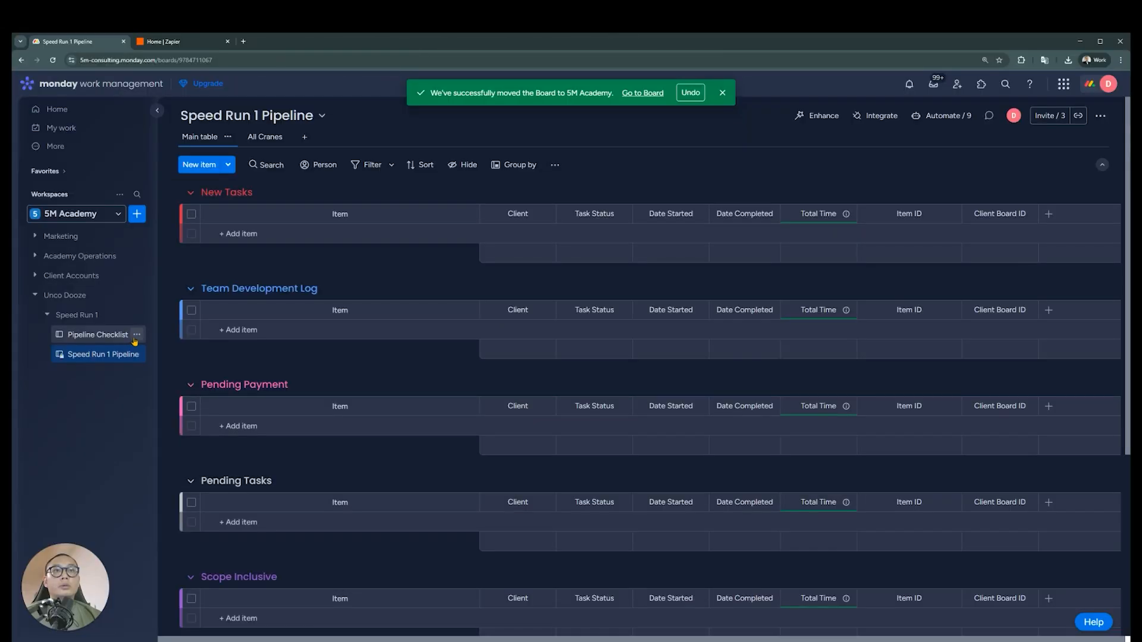
# Delete the Pipeline Checklist board from the Speed Run 1 folder
pyautogui.click(137, 335)
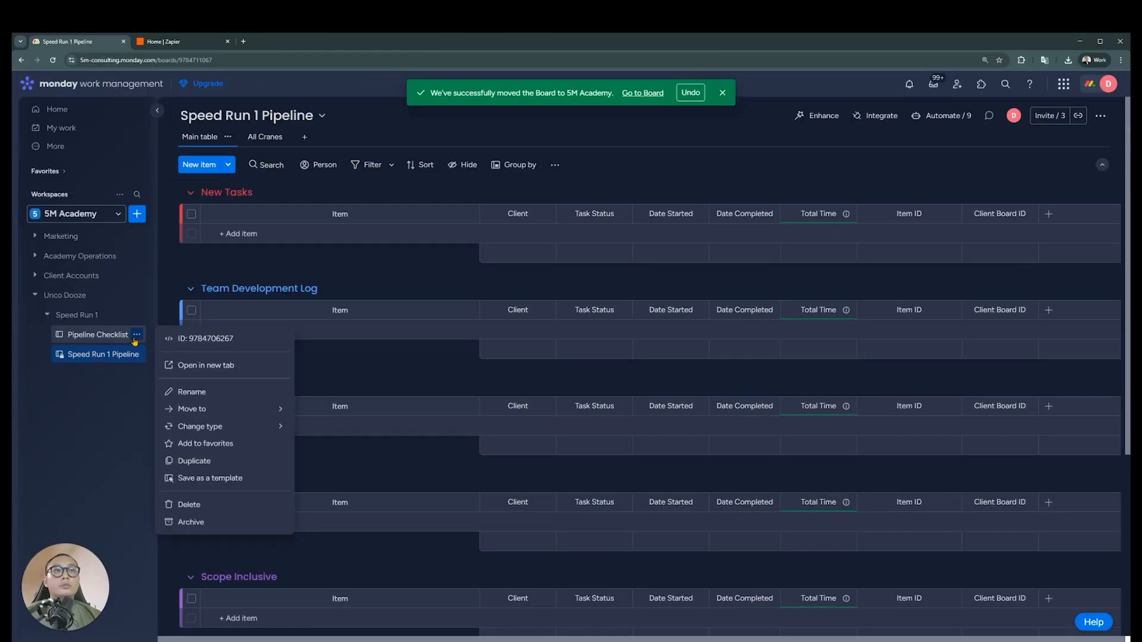
pyautogui.click(240, 509)
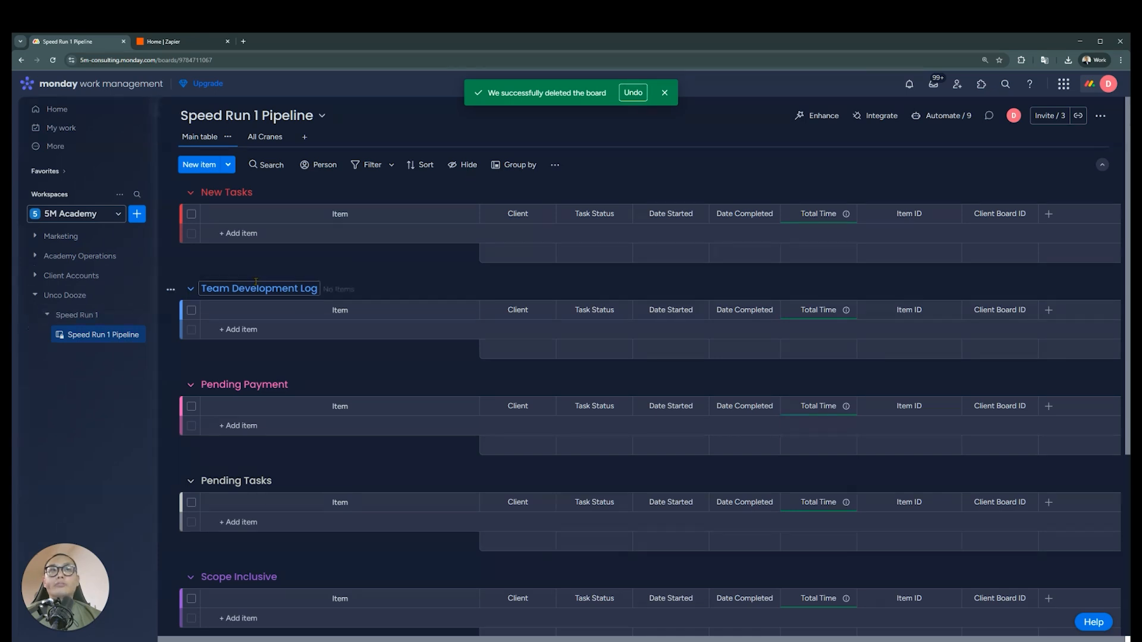
pyautogui.click(286, 234)
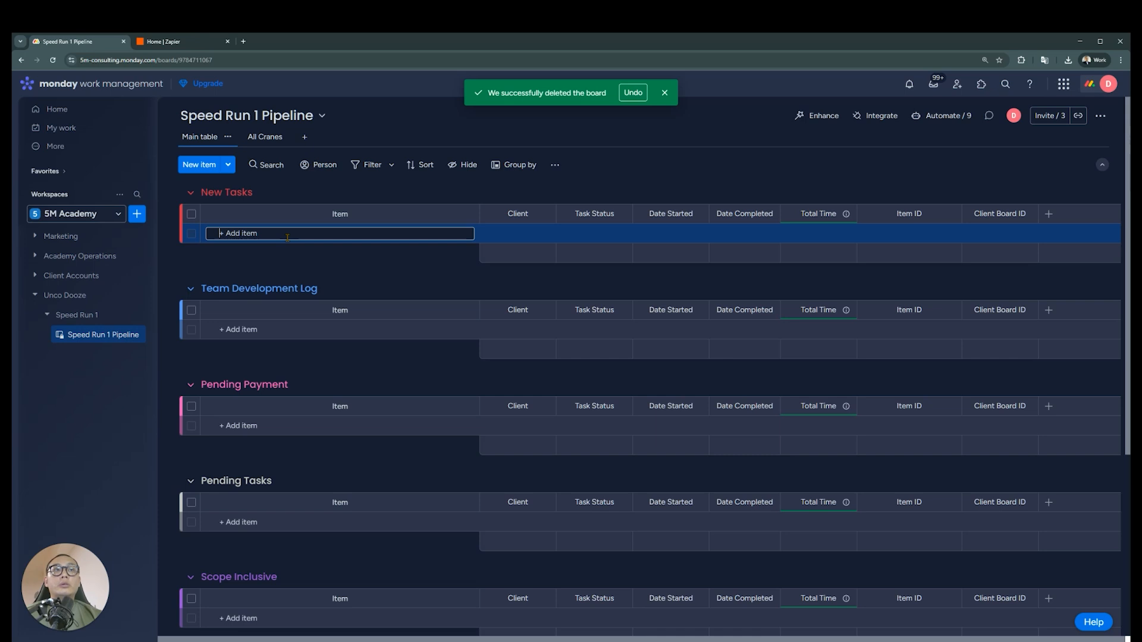
pyautogui.click(415, 262)
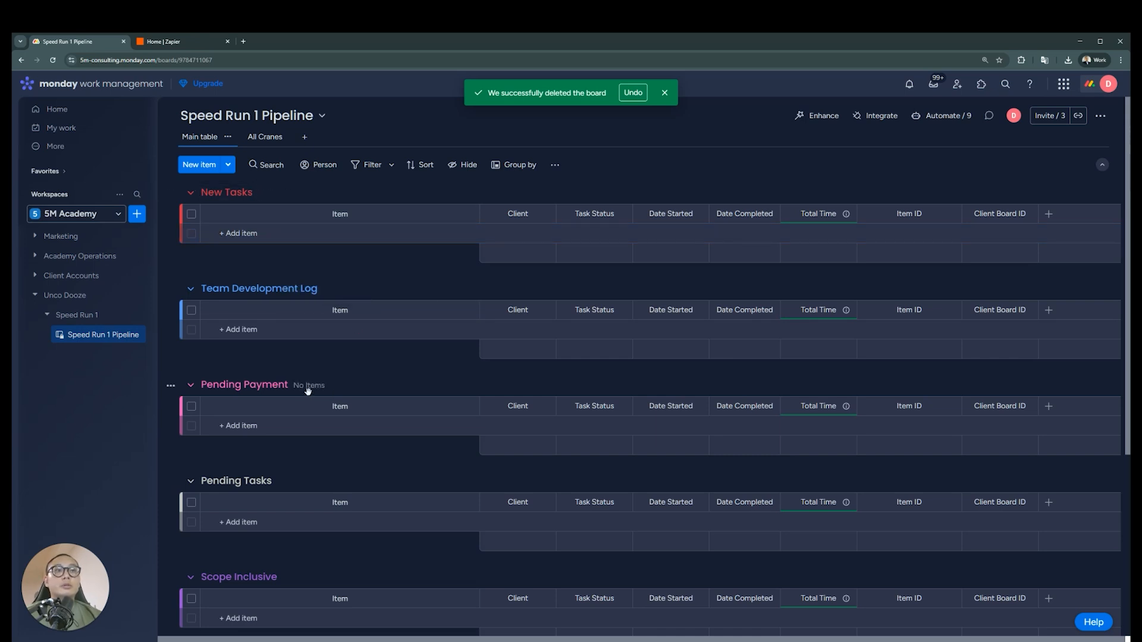
# Collapse the Pending Payment, Pending Tasks, Scope Inclusive, N/A Tasks and Archive groups on the Speed Run 1 Pipeline board
pyautogui.click(190, 385)
pyautogui.click(191, 425)
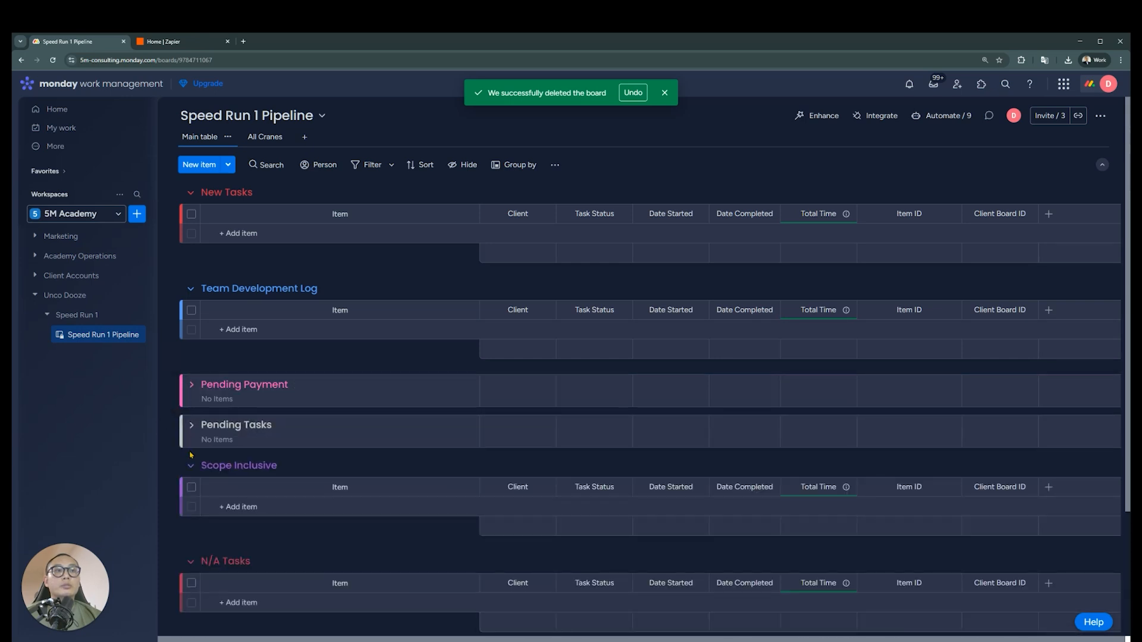
pyautogui.click(190, 465)
pyautogui.click(190, 506)
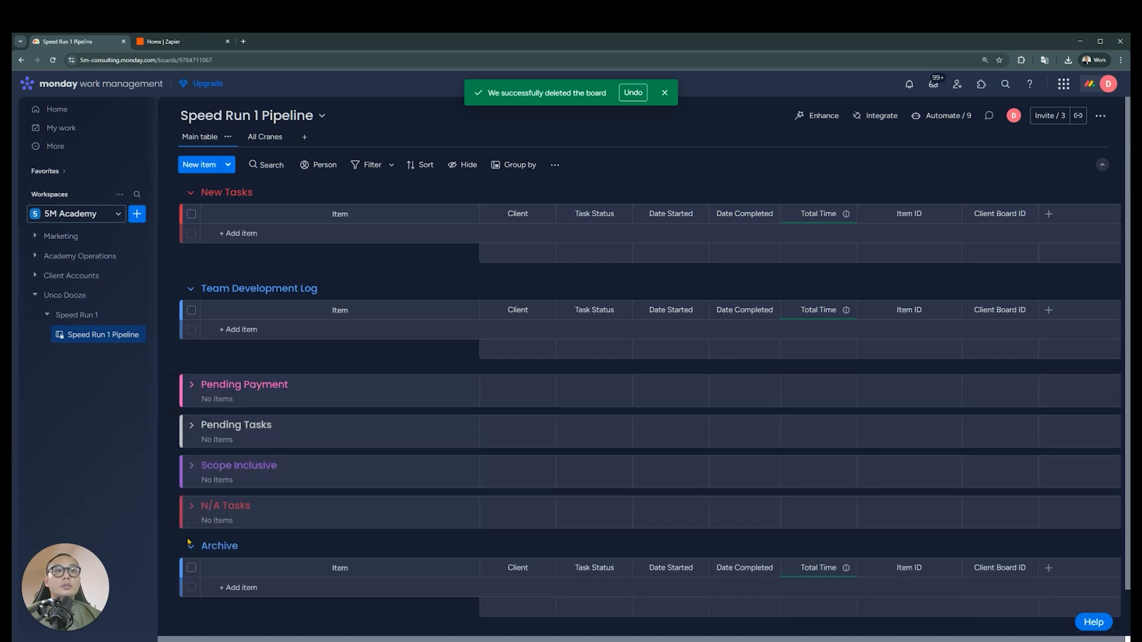
pyautogui.click(191, 545)
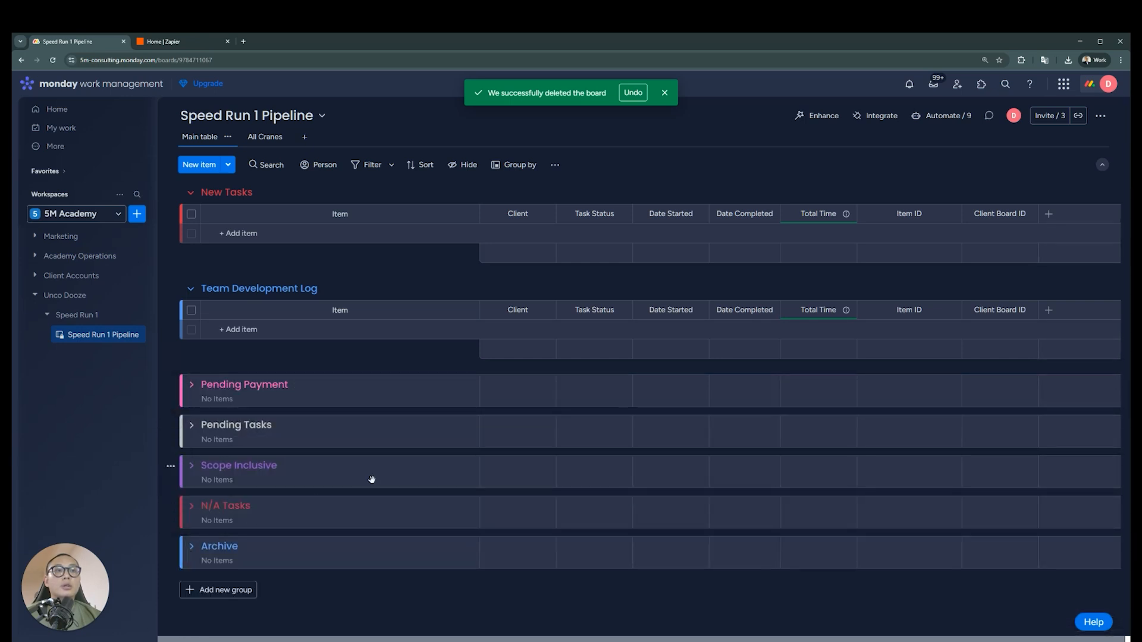
# Delete the Scope Inclusive and Pending Tasks groups from the Speed Run 1 Pipeline board
pyautogui.click(171, 467)
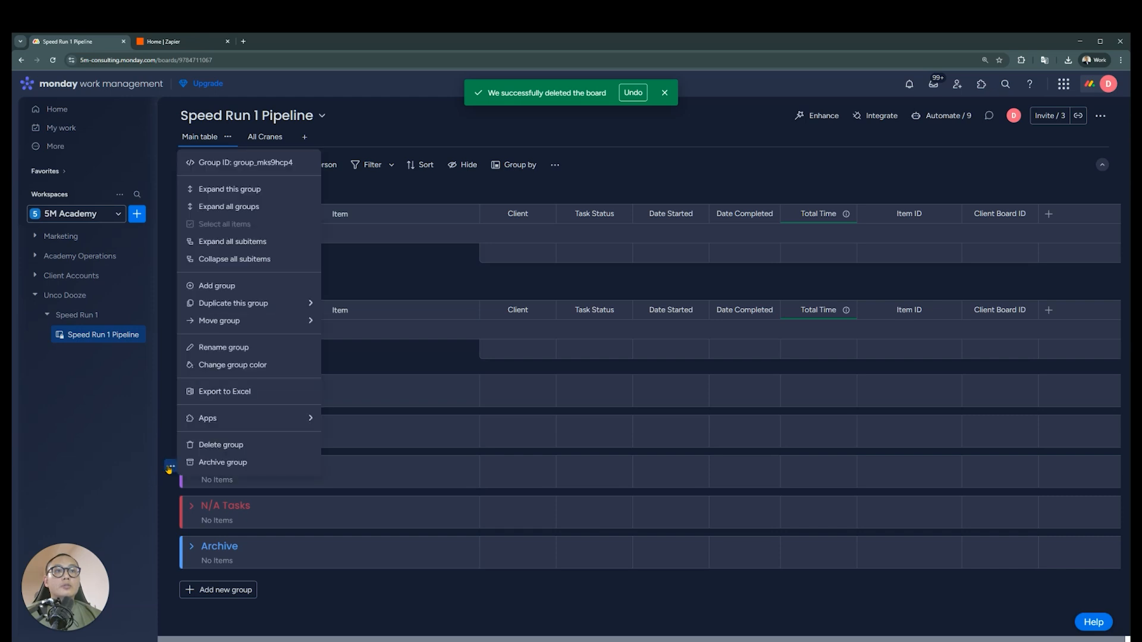
pyautogui.click(237, 446)
pyautogui.click(666, 379)
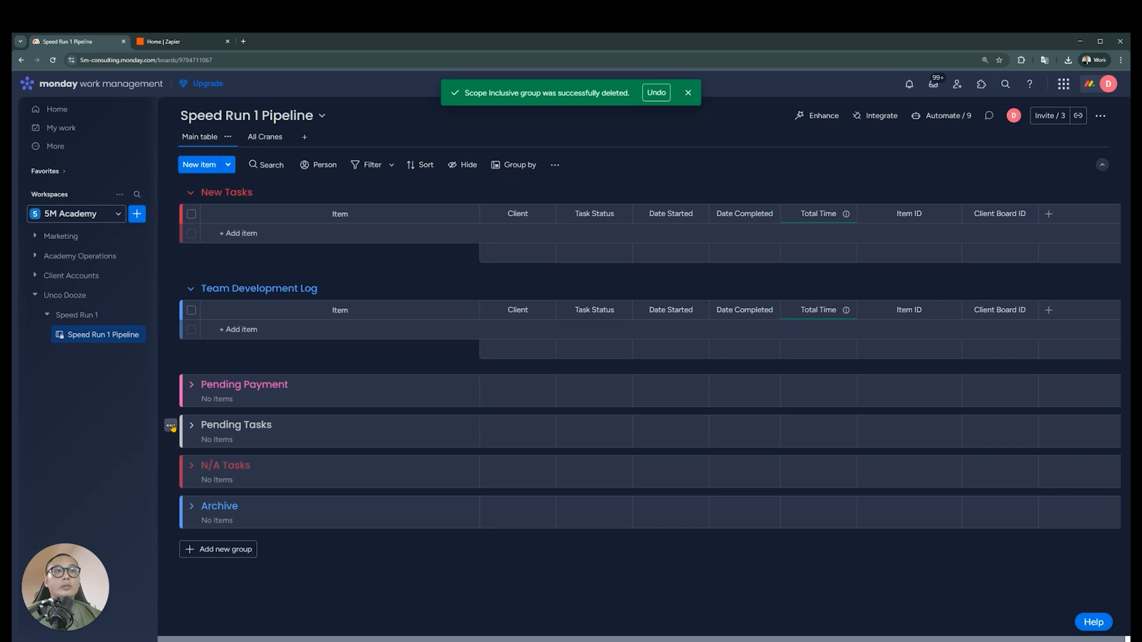
pyautogui.click(170, 425)
pyautogui.click(238, 403)
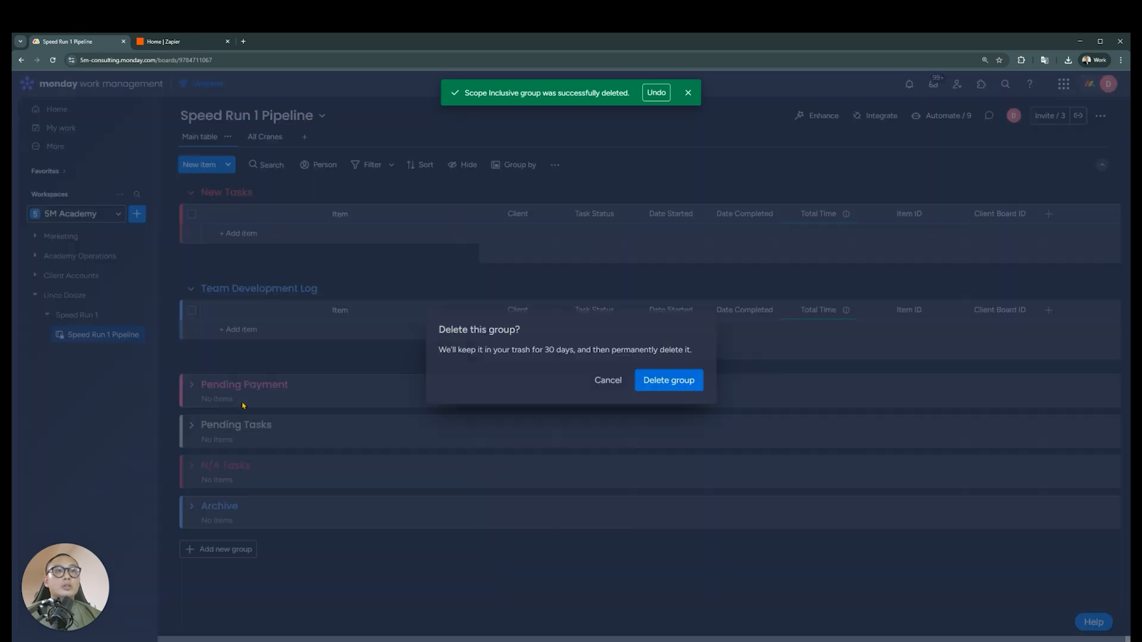
pyautogui.click(684, 382)
# Delete the Pending Payment and N/A Tasks groups from the Speed Run 1 Pipeline board
pyautogui.click(170, 385)
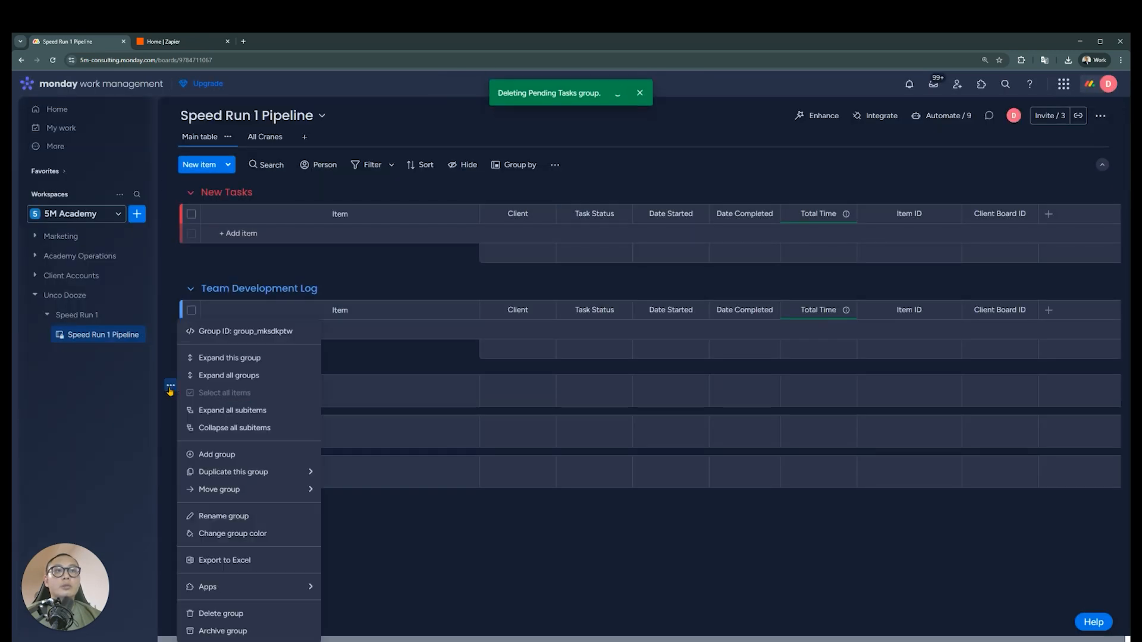
pyautogui.click(205, 614)
pyautogui.click(685, 374)
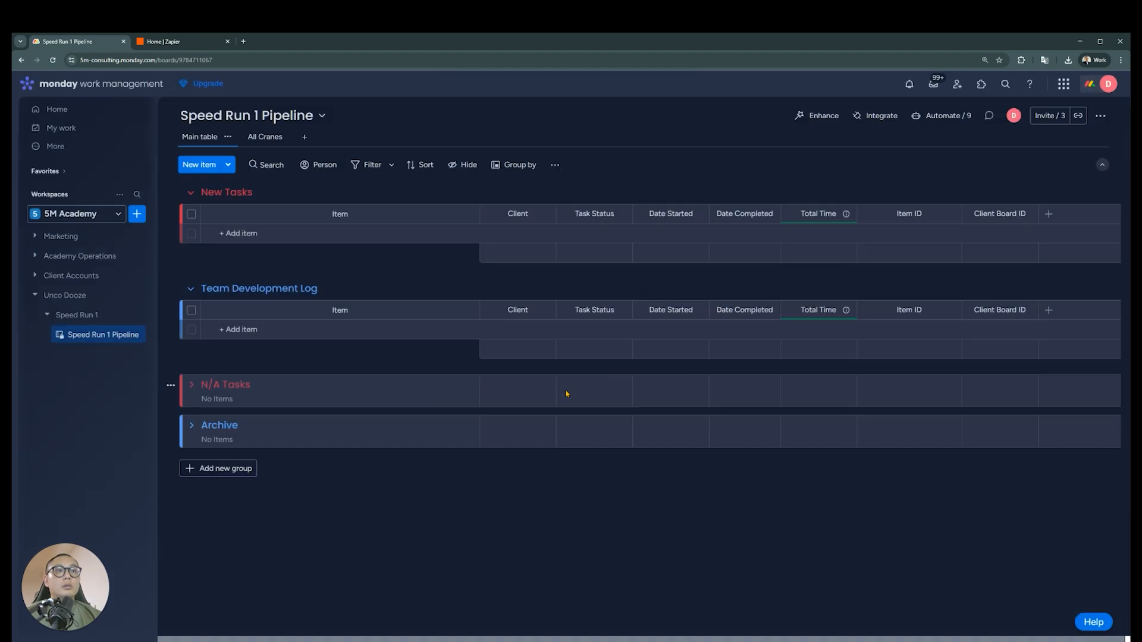
pyautogui.click(170, 386)
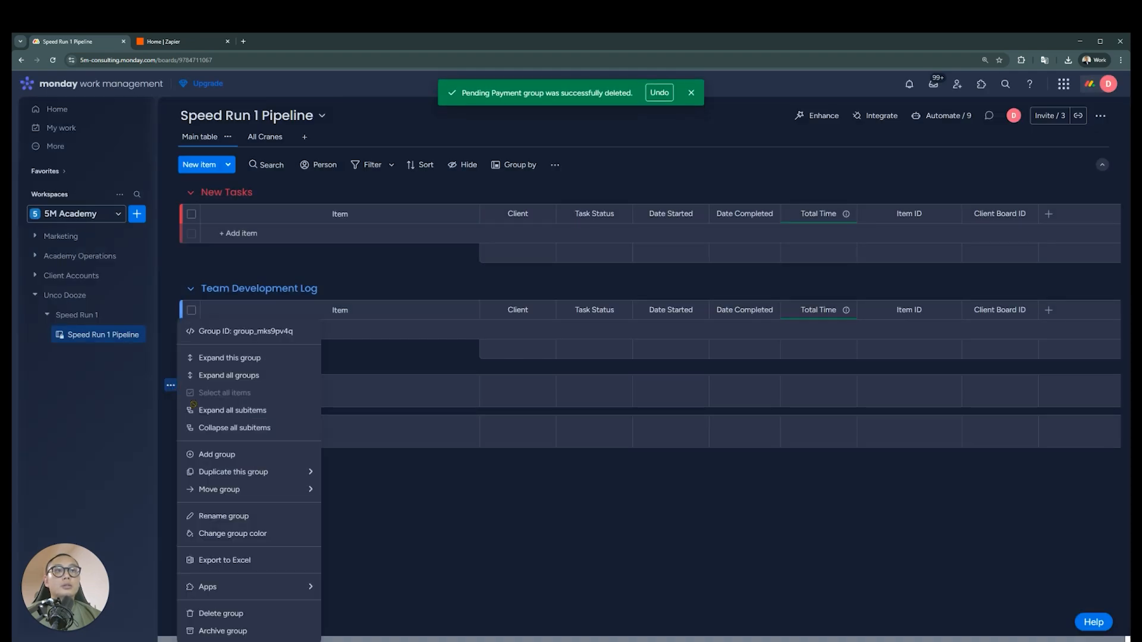
pyautogui.click(256, 613)
pyautogui.click(692, 384)
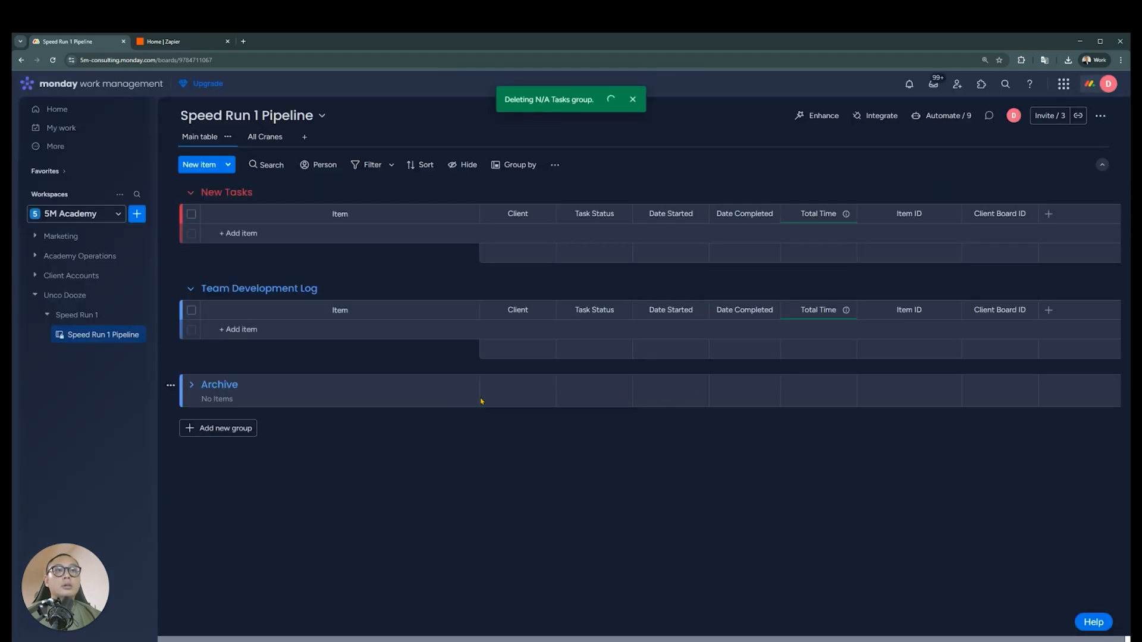
# Delete the Archive and New Tasks groups so that only Team Development Log is kept on the board
pyautogui.click(191, 386)
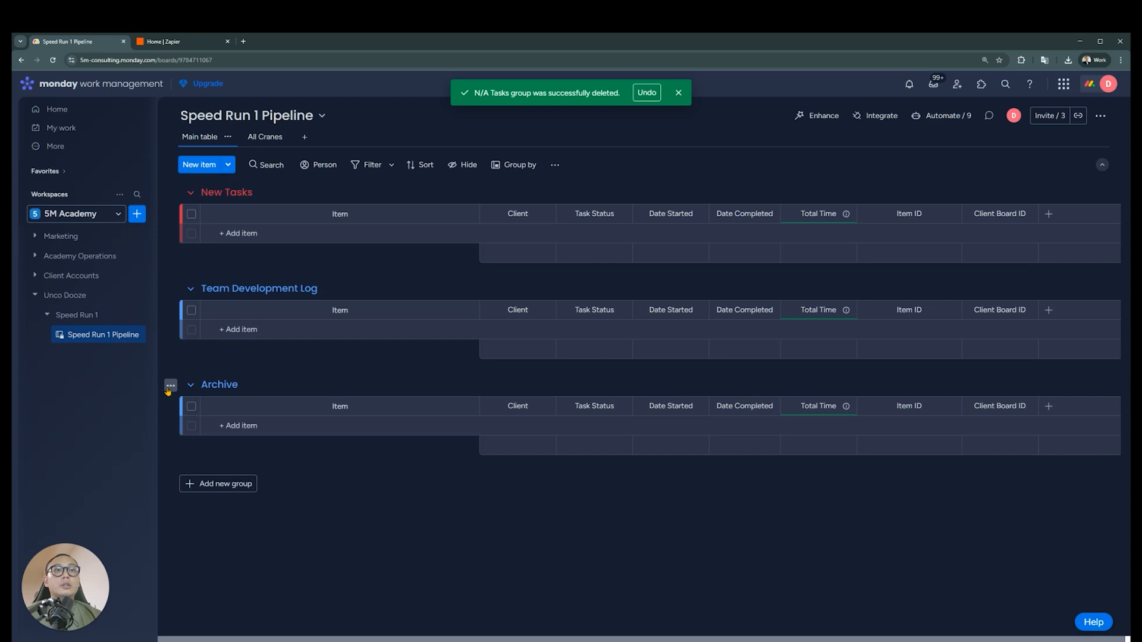
pyautogui.click(170, 387)
pyautogui.click(170, 388)
pyautogui.click(170, 388)
pyautogui.click(270, 613)
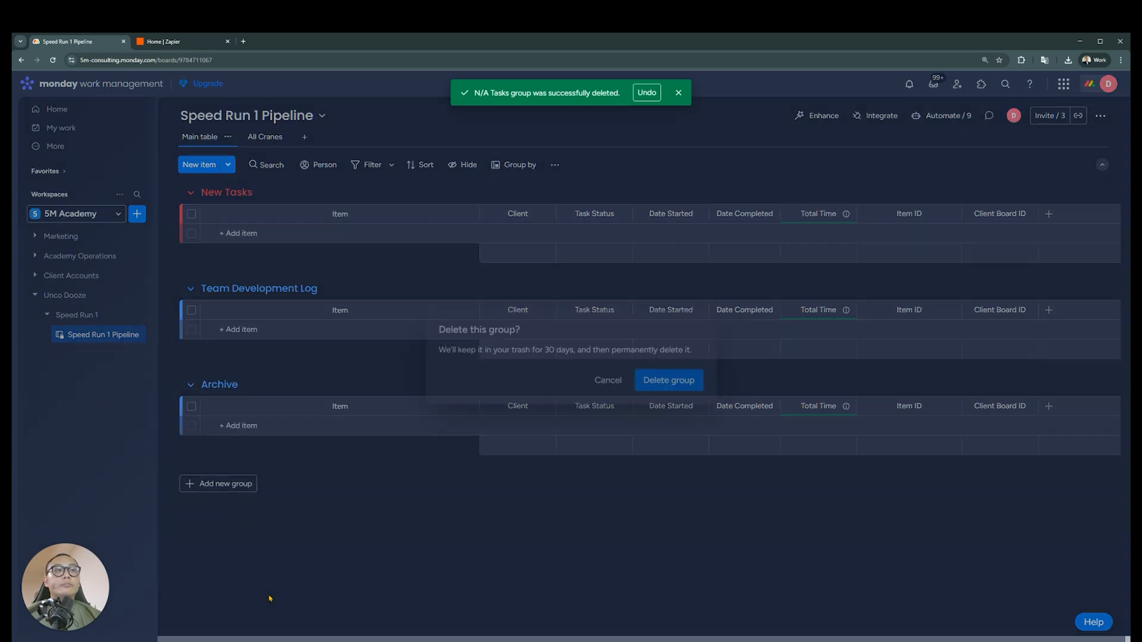
pyautogui.click(684, 384)
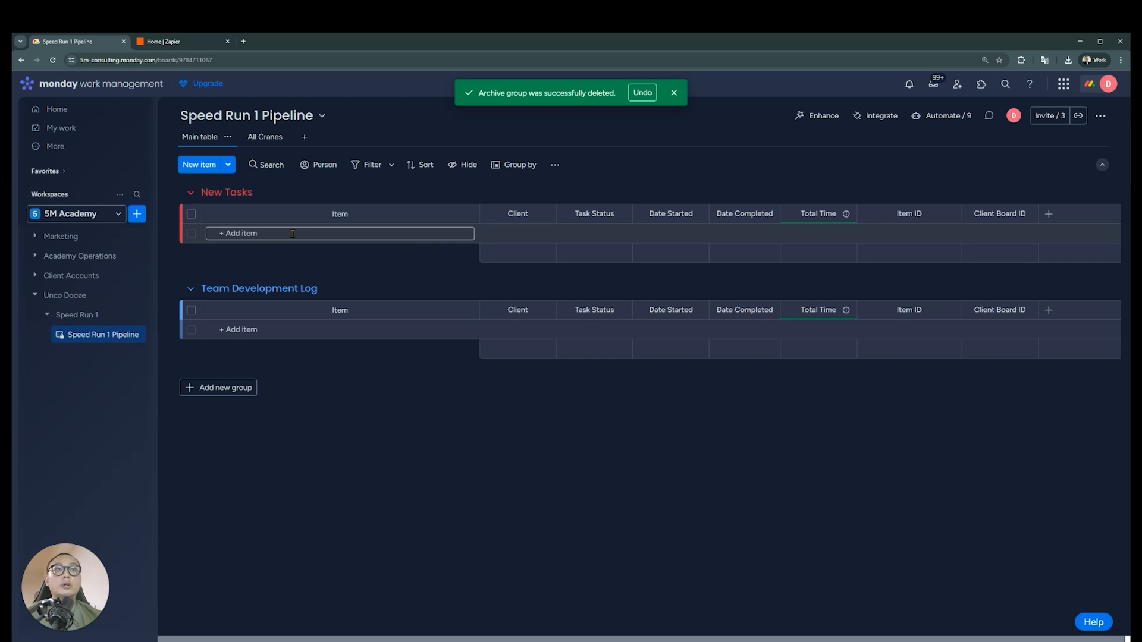
pyautogui.click(172, 193)
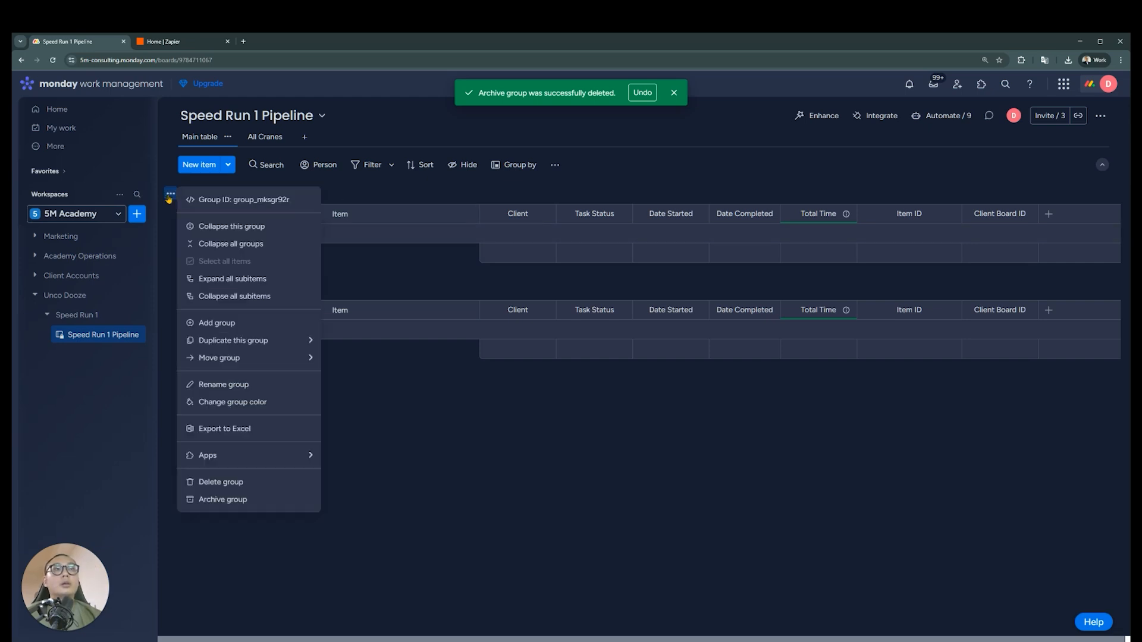
pyautogui.click(226, 481)
pyautogui.click(669, 380)
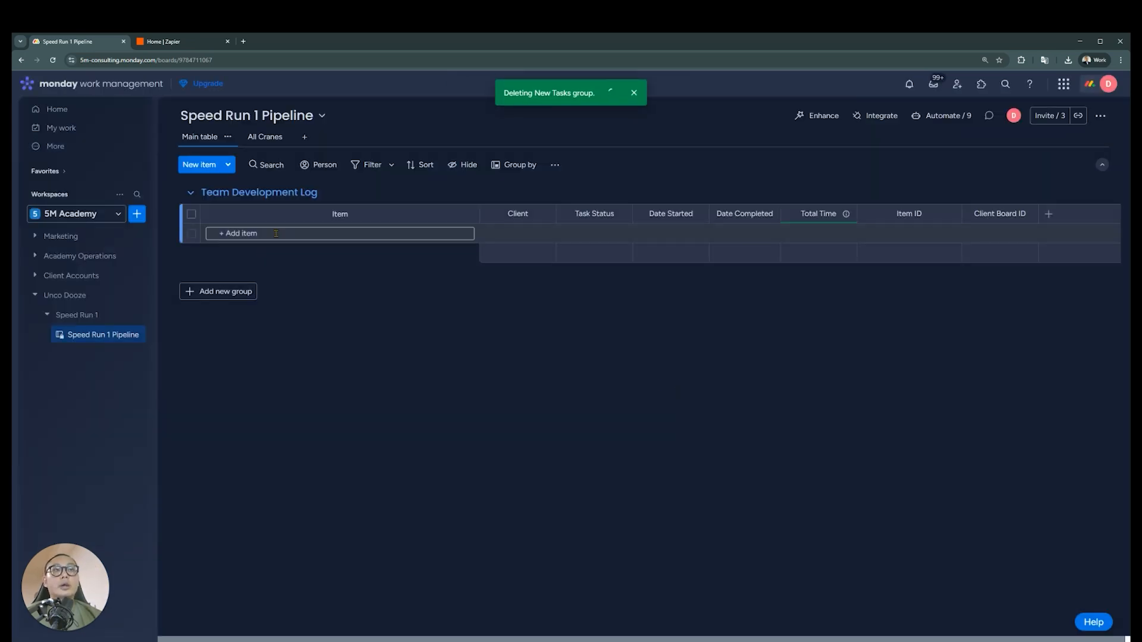
# Add an item named CRM Automation Job to the Team Development Log group
pyautogui.click(276, 233)
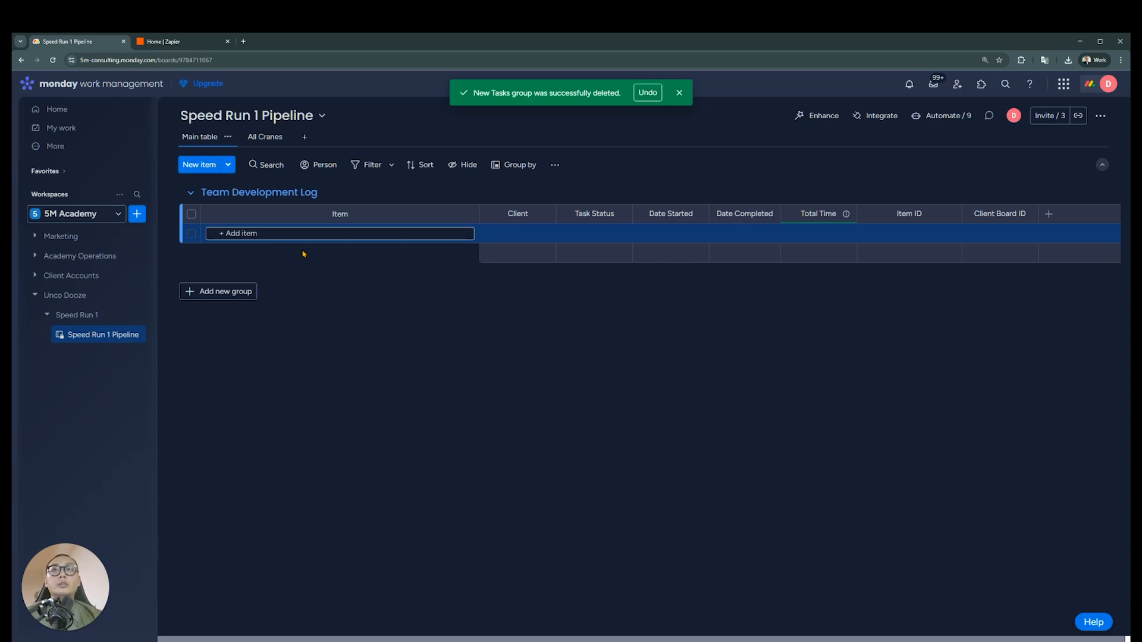
pyautogui.write('C')
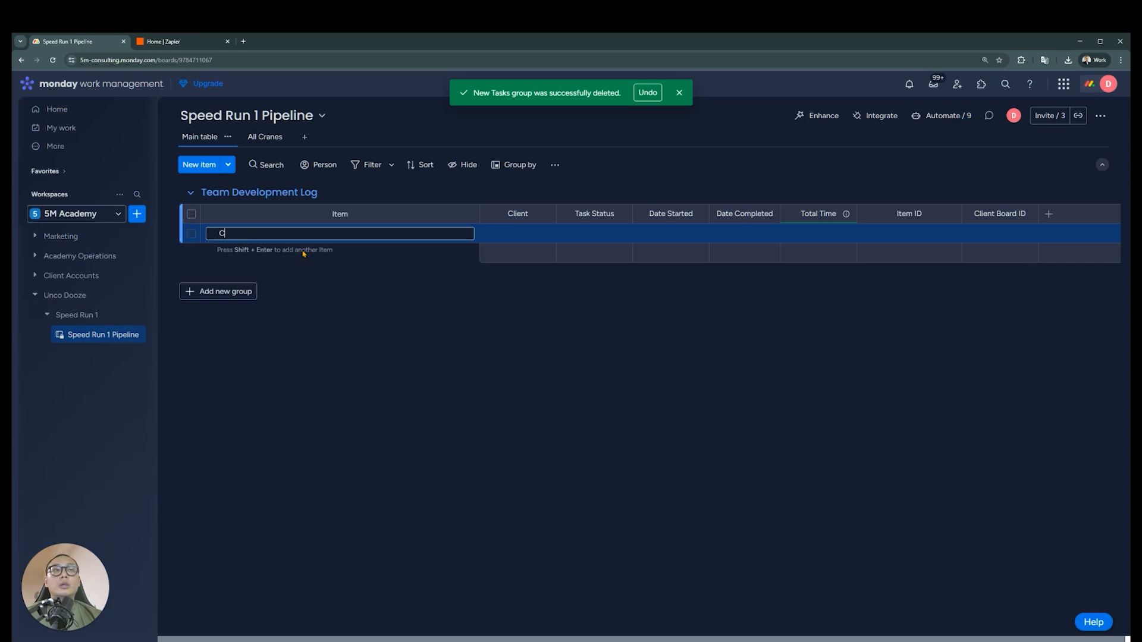
pyautogui.write('RM Automation ')
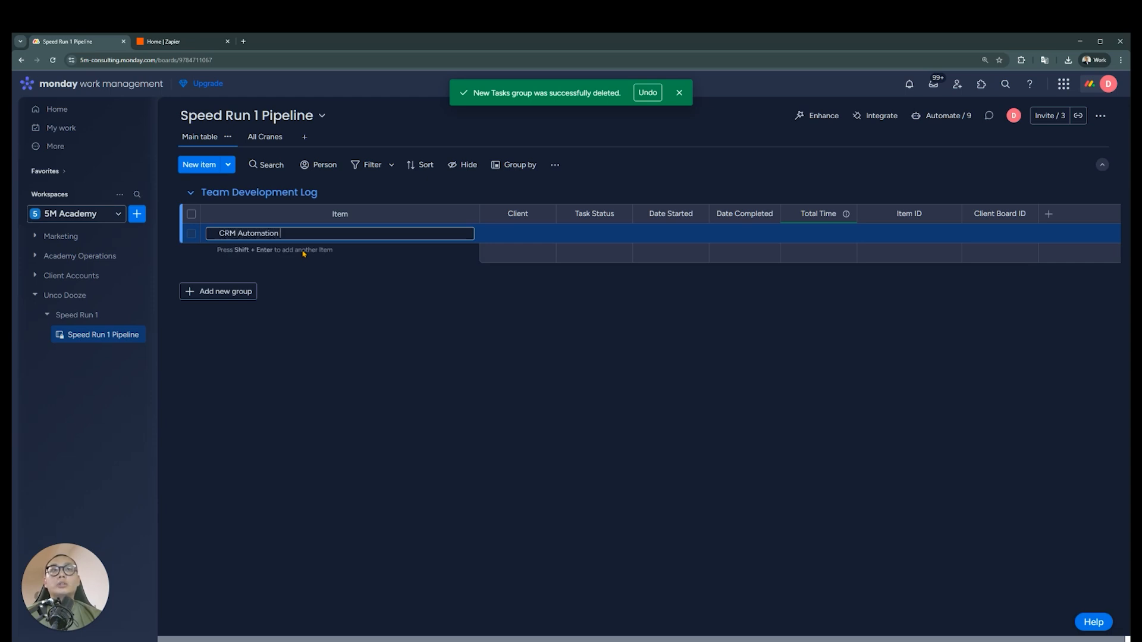
pyautogui.write('Job')
pyautogui.press('Return')
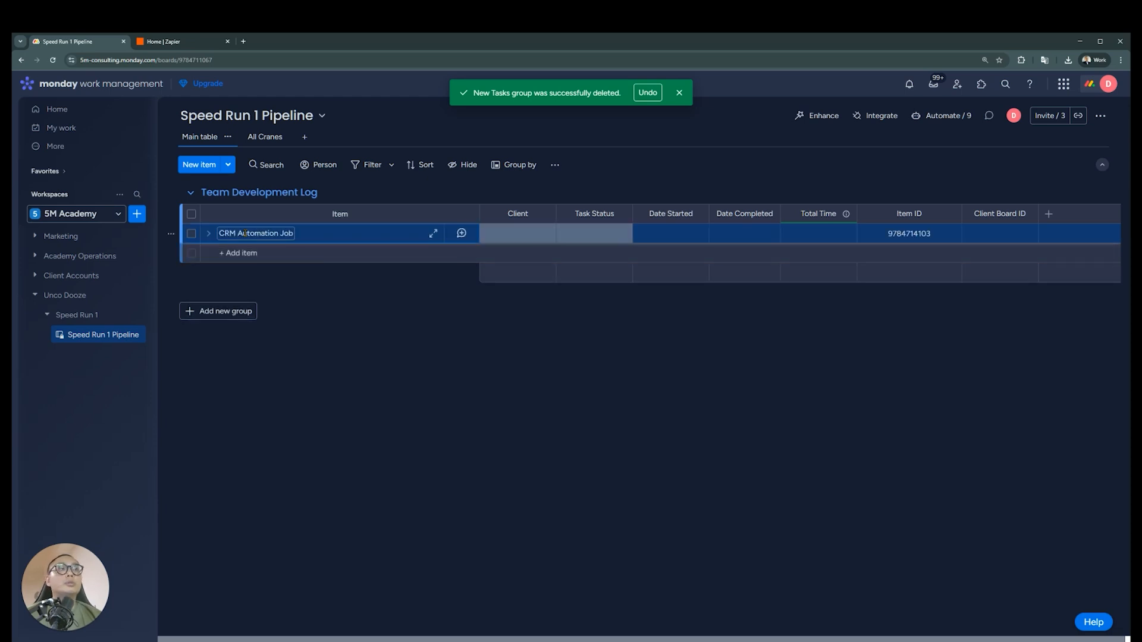
# Delete the All Cranes, LPF, Velocity Leads, Internal and Liquid Vision labels from the Client column
pyautogui.click(517, 240)
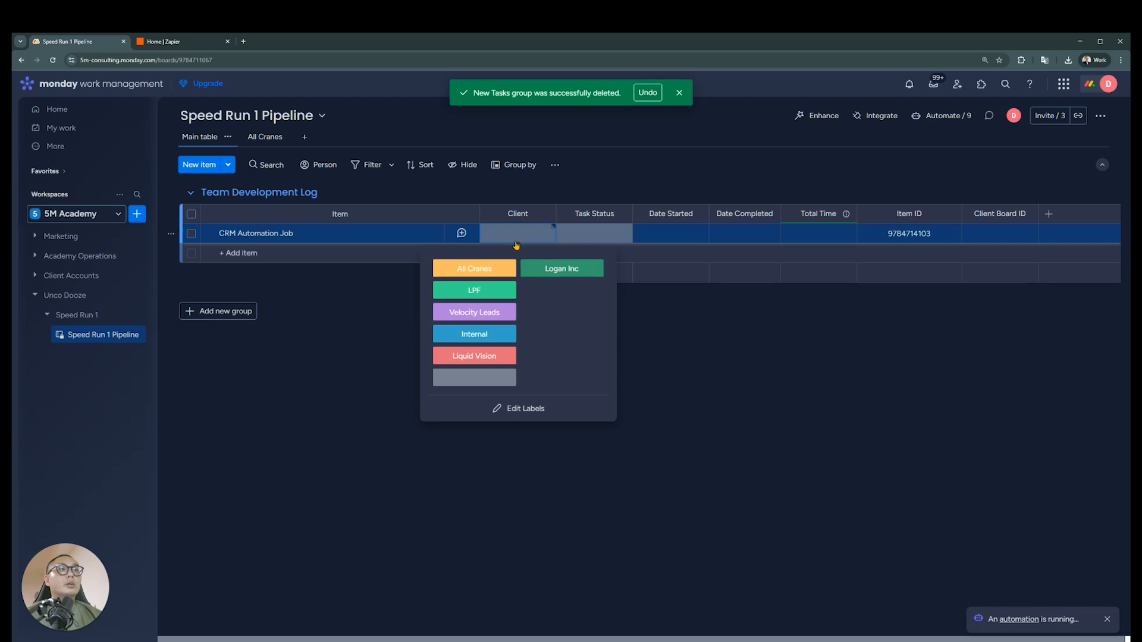
pyautogui.click(517, 410)
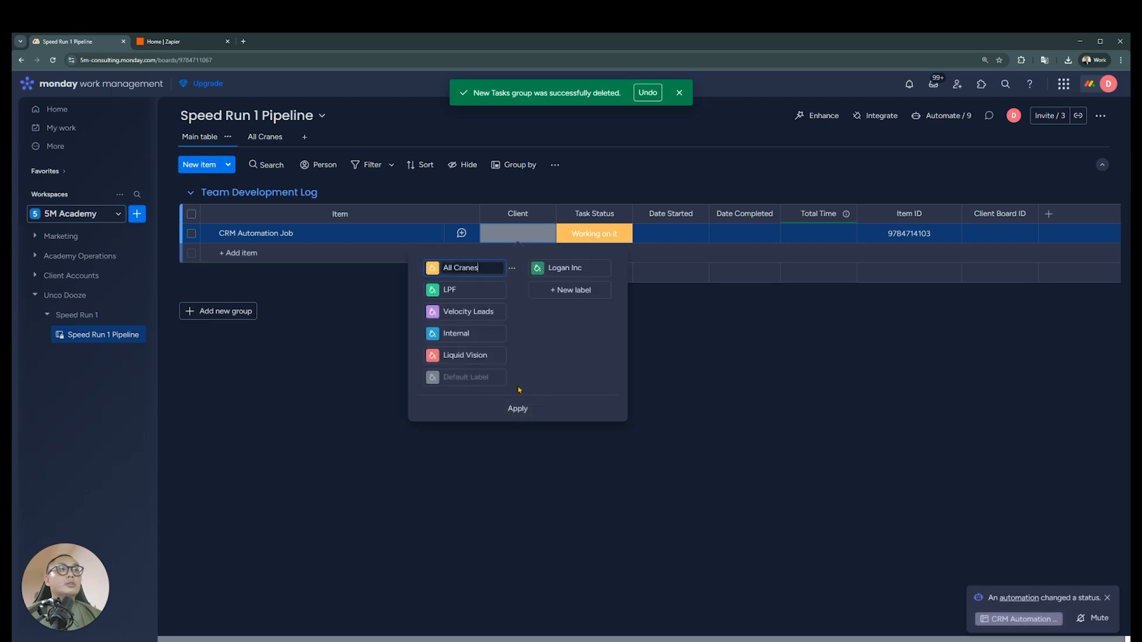
pyautogui.click(511, 271)
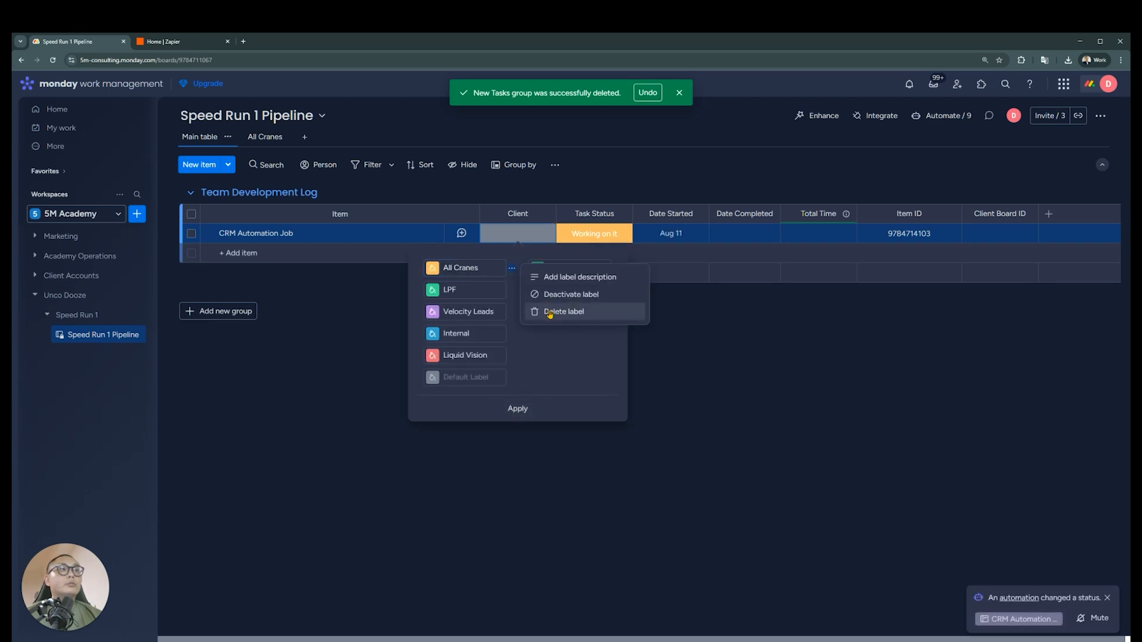
pyautogui.click(551, 309)
pyautogui.click(512, 269)
pyautogui.click(552, 309)
pyautogui.click(564, 269)
pyautogui.click(590, 314)
pyautogui.click(564, 268)
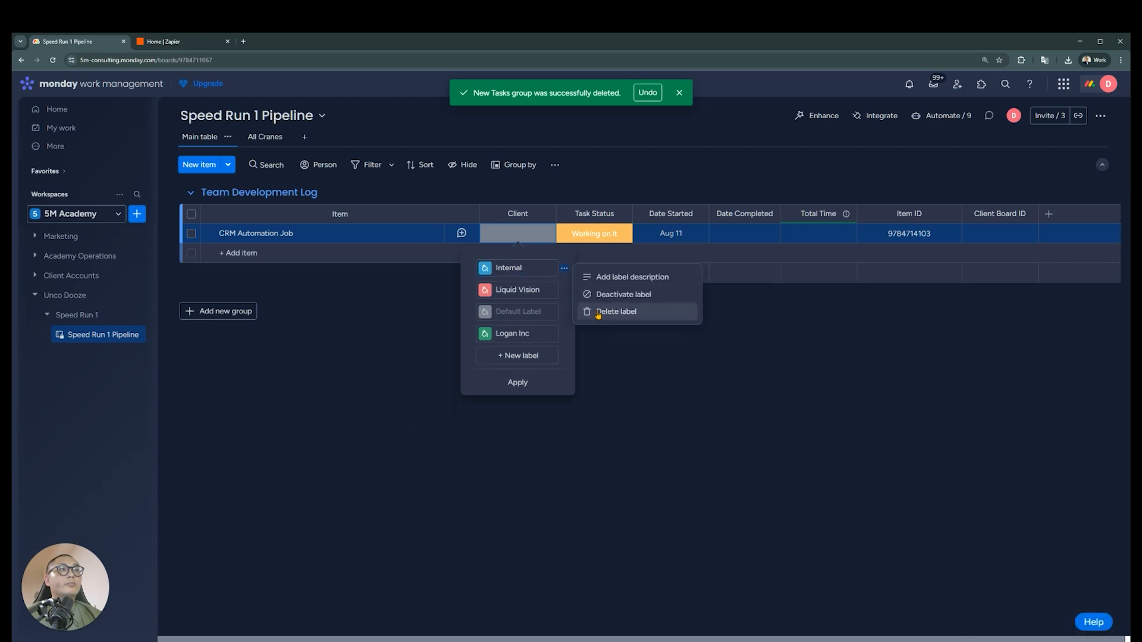
pyautogui.click(589, 311)
pyautogui.click(566, 269)
pyautogui.click(594, 315)
# Move the Logan Inc client label to first place renamed as Random Upwork Company, and set it as the client of CRM Automation Job
pyautogui.moveTo(470, 289); pyautogui.dragTo(472, 269)
pyautogui.click(510, 270)
pyautogui.hotkey('ctrl', 'a')
pyautogui.write('Ranzimo')
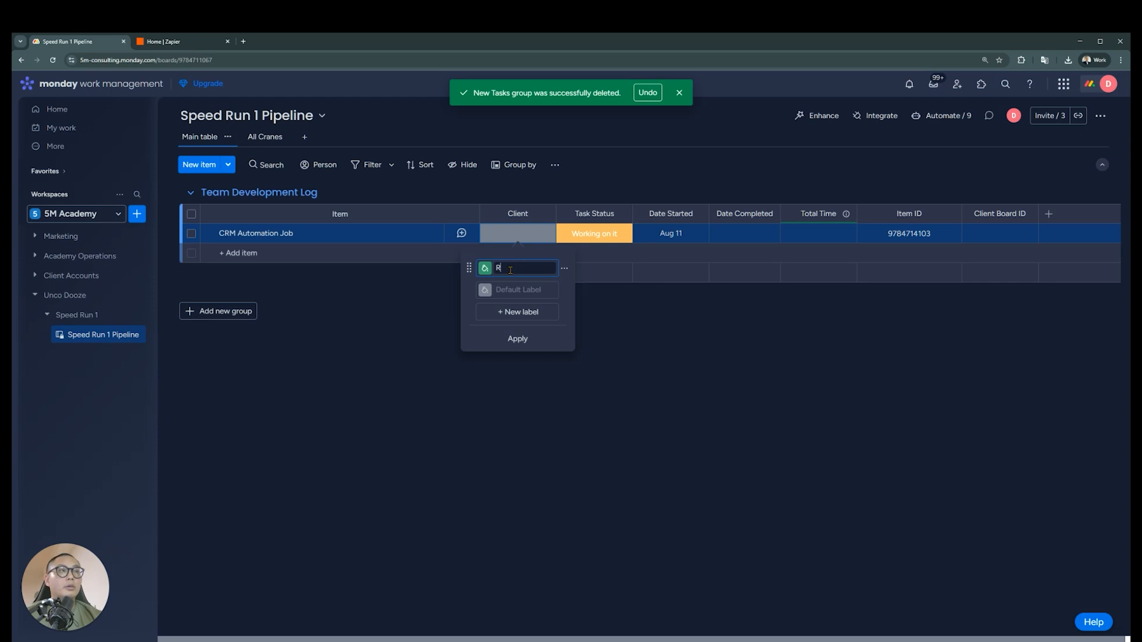
pyautogui.press('BackSpace')
pyautogui.press('BackSpace')
pyautogui.press('BackSpace')
pyautogui.press('BackSpace')
pyautogui.press('BackSpace')
pyautogui.write('dom Upwork')
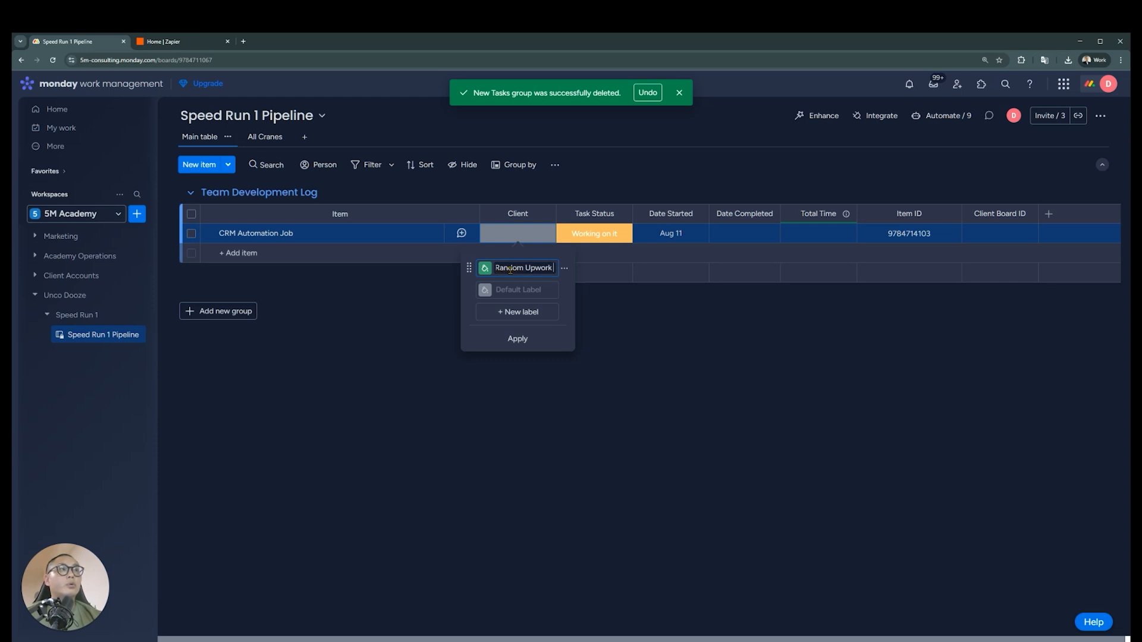
pyautogui.write(' Company')
pyautogui.press('Return')
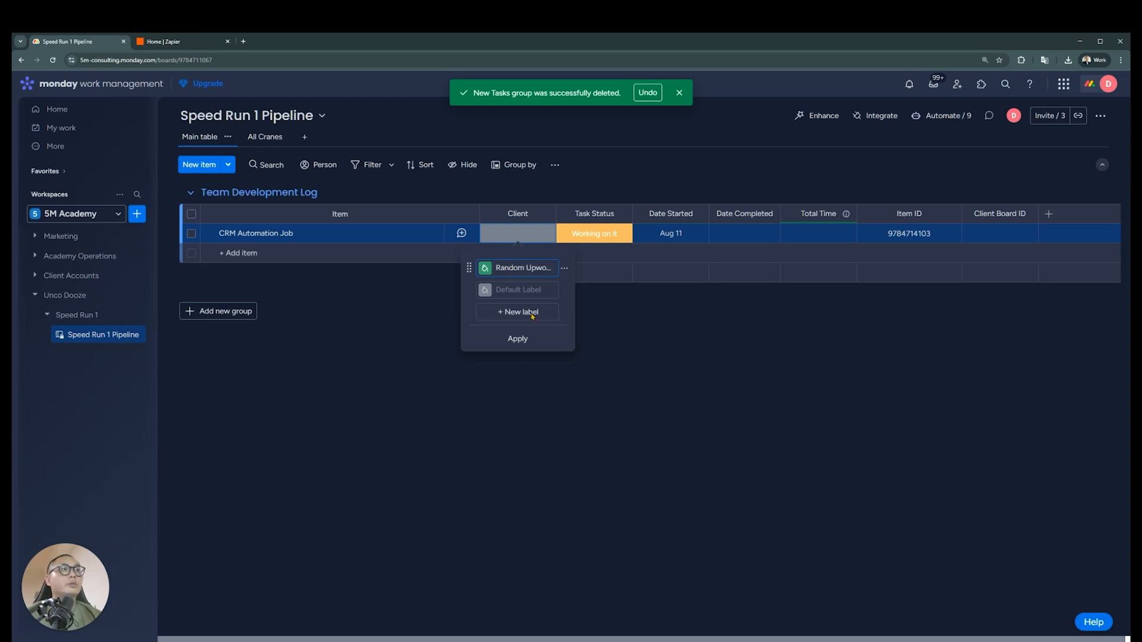
pyautogui.click(530, 342)
pyautogui.click(505, 271)
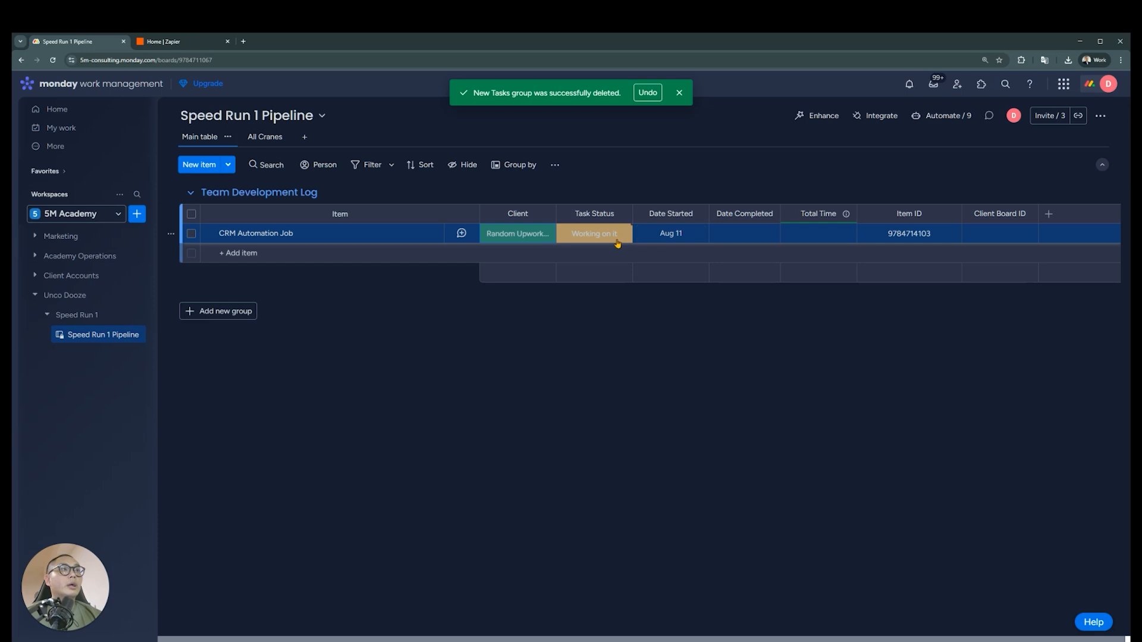
# Delete the Client Board ID column from the board and collapse the workspace navigation
pyautogui.click(671, 233)
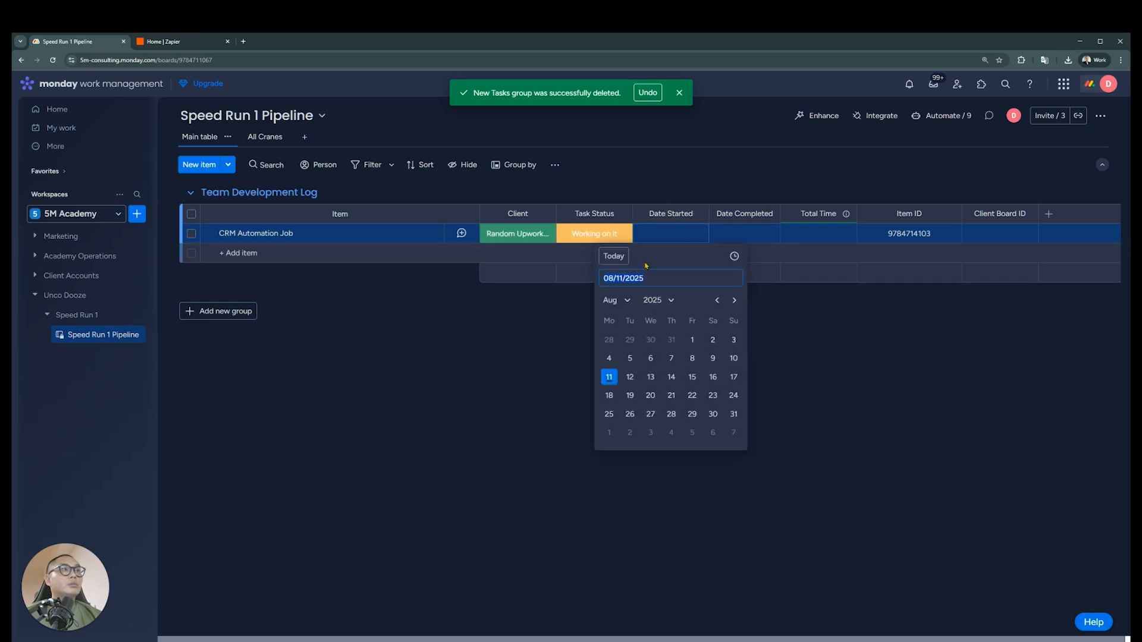
pyautogui.click(891, 359)
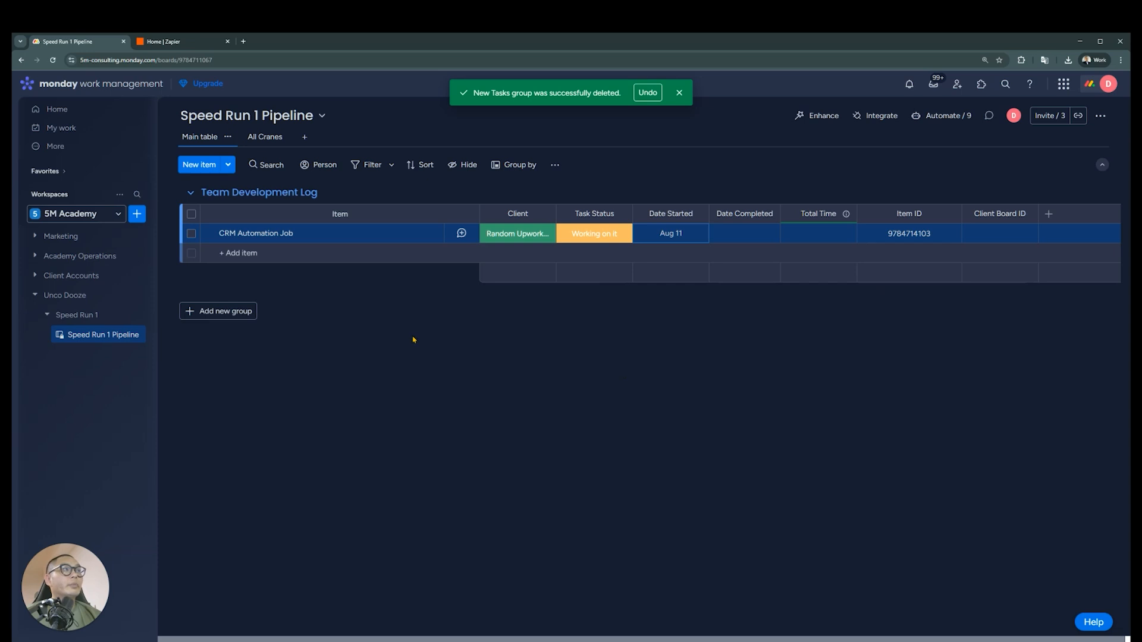
pyautogui.click(1027, 213)
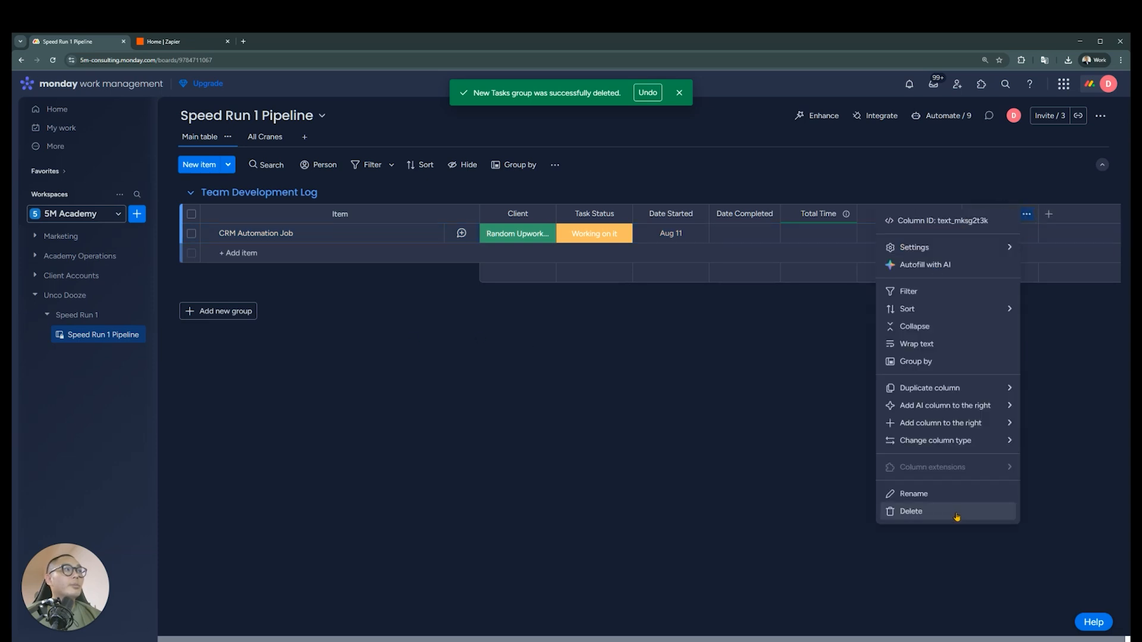
pyautogui.click(910, 511)
pyautogui.click(702, 154)
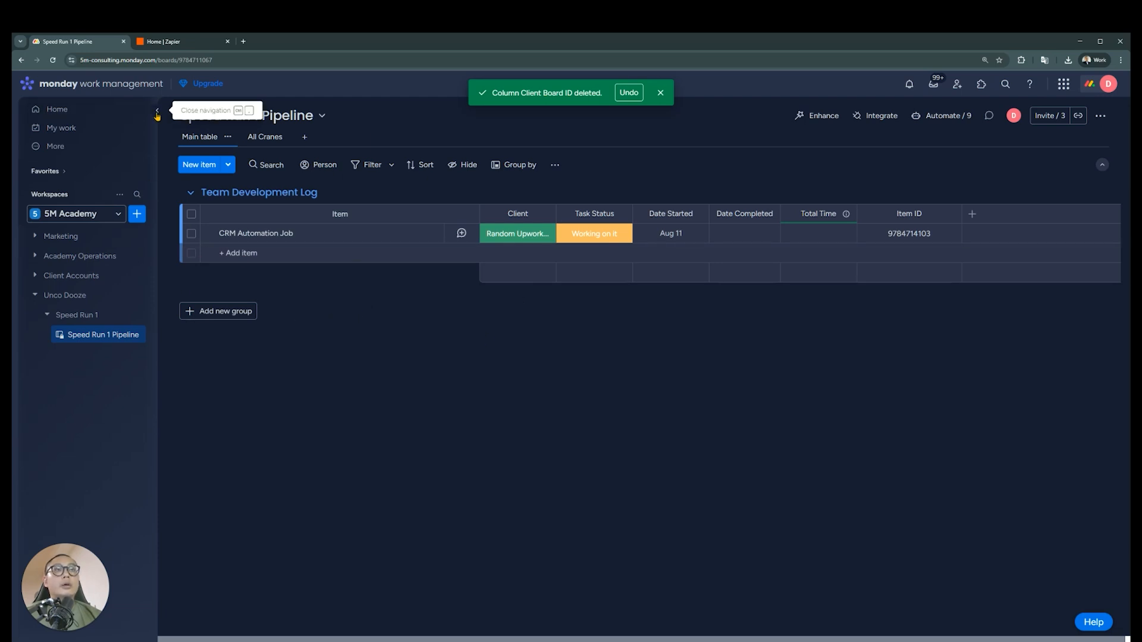
pyautogui.click(158, 111)
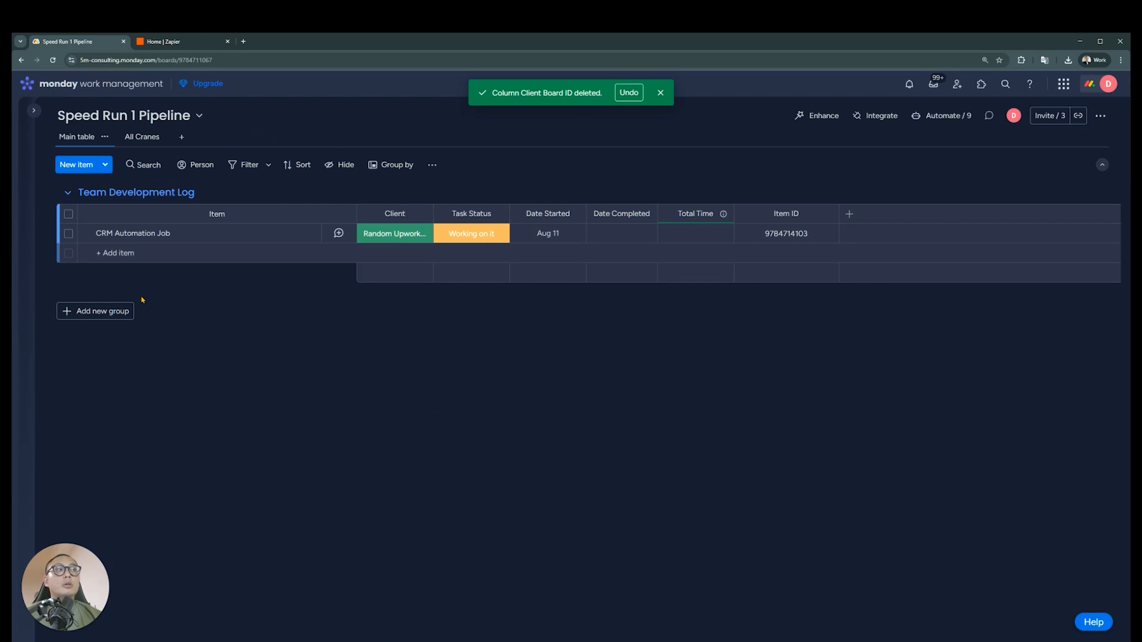
# Expand CRM Automation Job and add the subitems Incoming Lead Processing and Manager Reminders
pyautogui.click(85, 233)
pyautogui.click(224, 281)
pyautogui.write('Incoming Lead Proces')
pyautogui.press('Return')
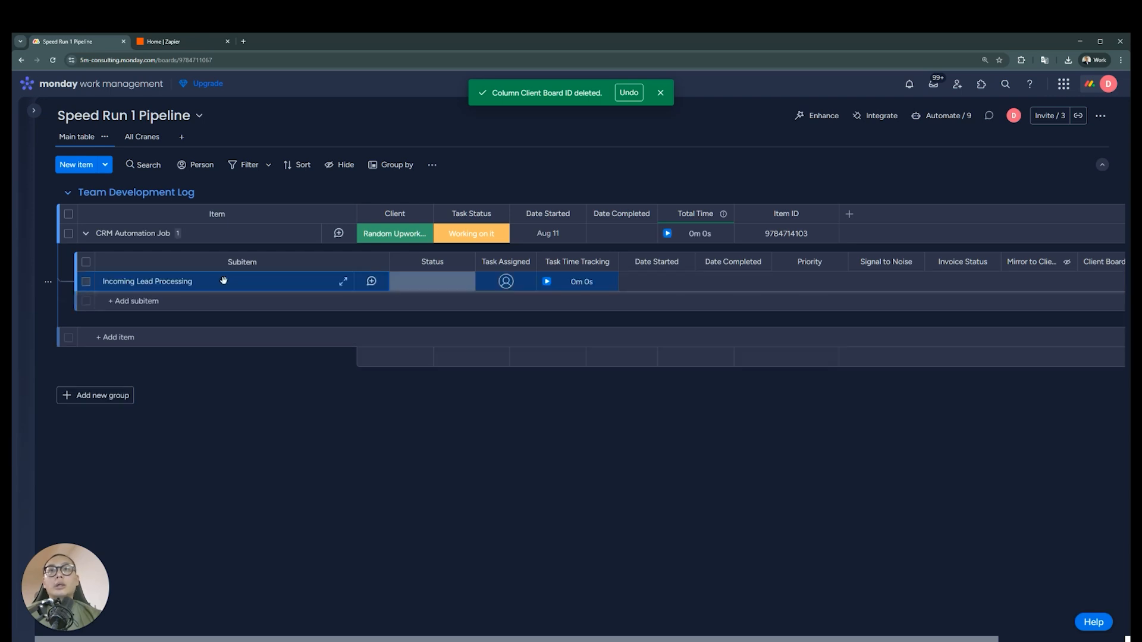
pyautogui.click(214, 301)
pyautogui.write('Manager Reminders')
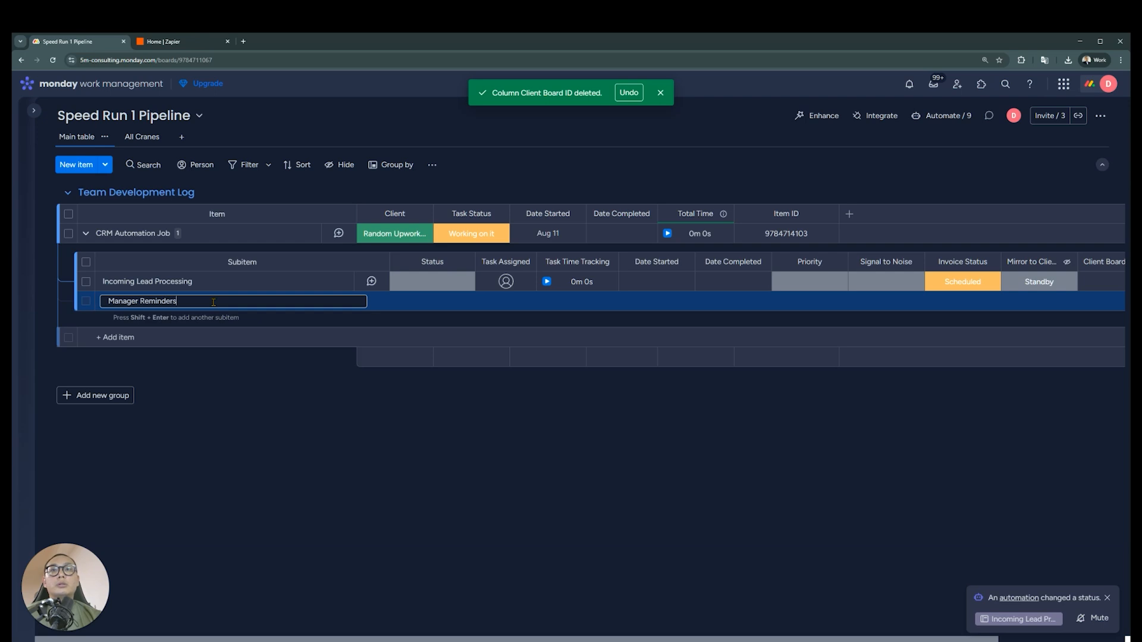
pyautogui.press('Return')
# Add the subitems Automatic Task Creation and Automatic Status Changes under CRM Automation Job
pyautogui.write('Automatic Task Creation')
pyautogui.press('Return')
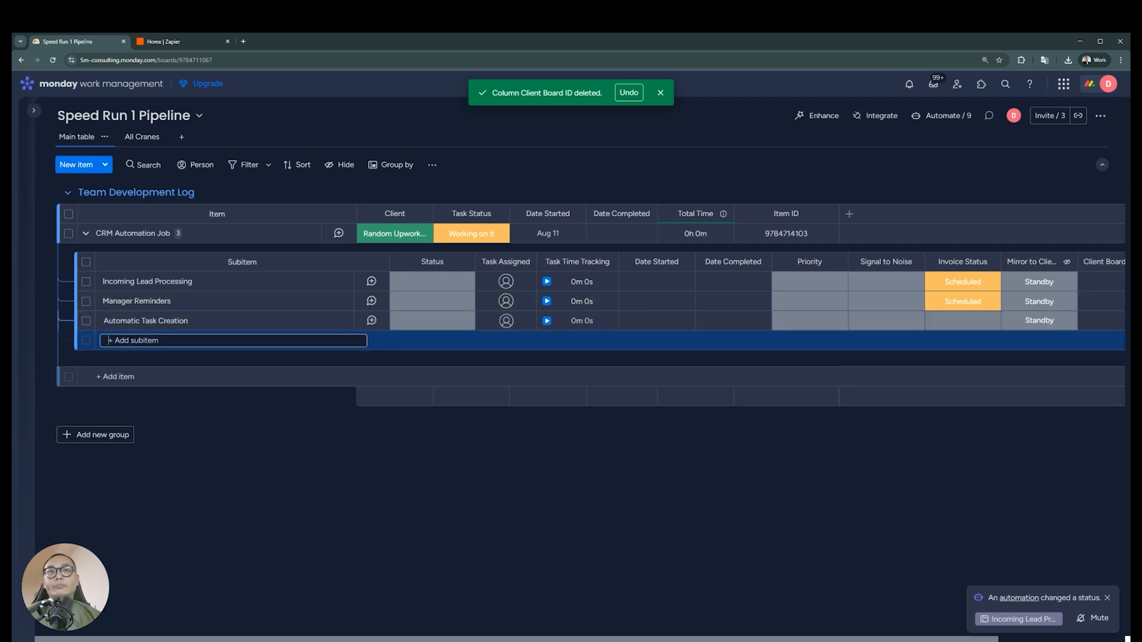
pyautogui.write('Automatic')
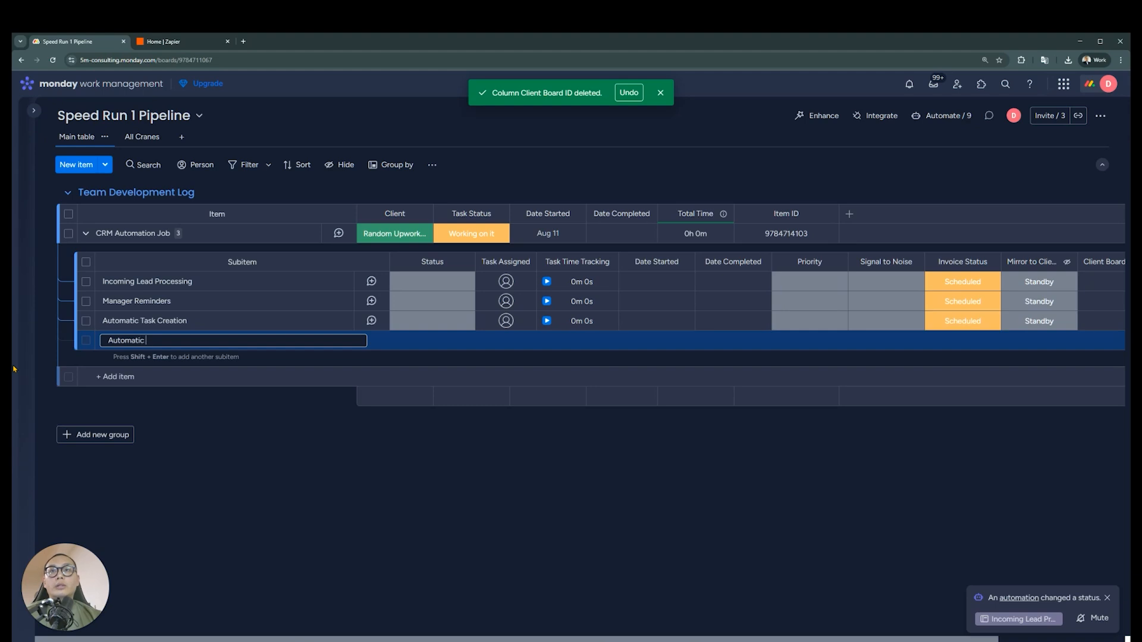
pyautogui.write(' Status Changes')
pyautogui.press('Return')
# Add the subitems Subscription Management and Telephony Integration under CRM Automation Job
pyautogui.write('Su')
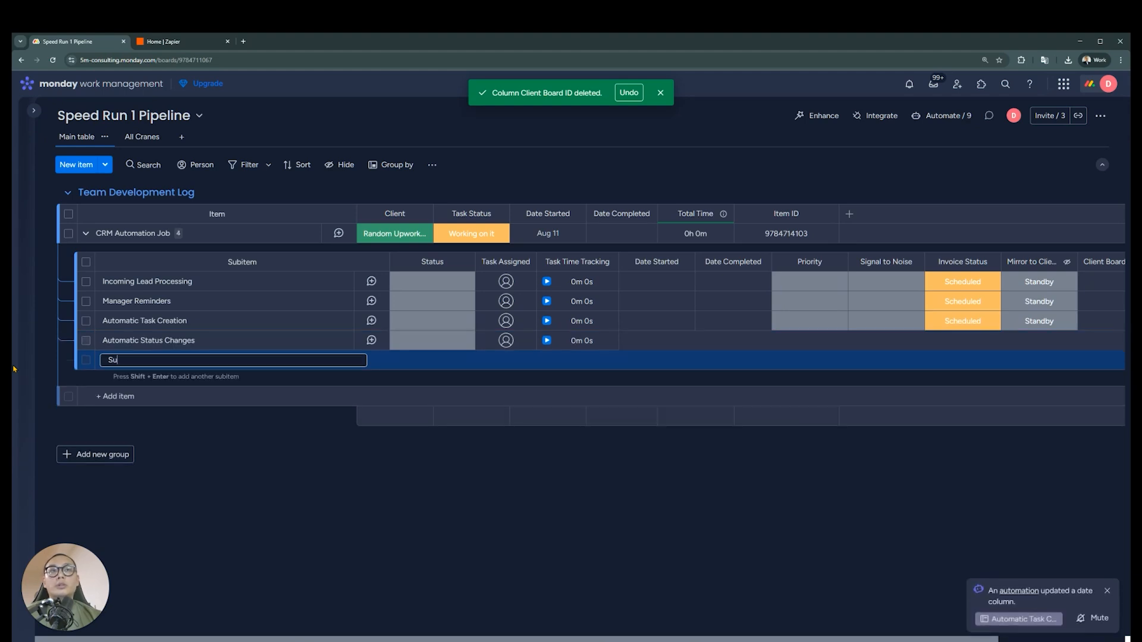
pyautogui.write('bscription man')
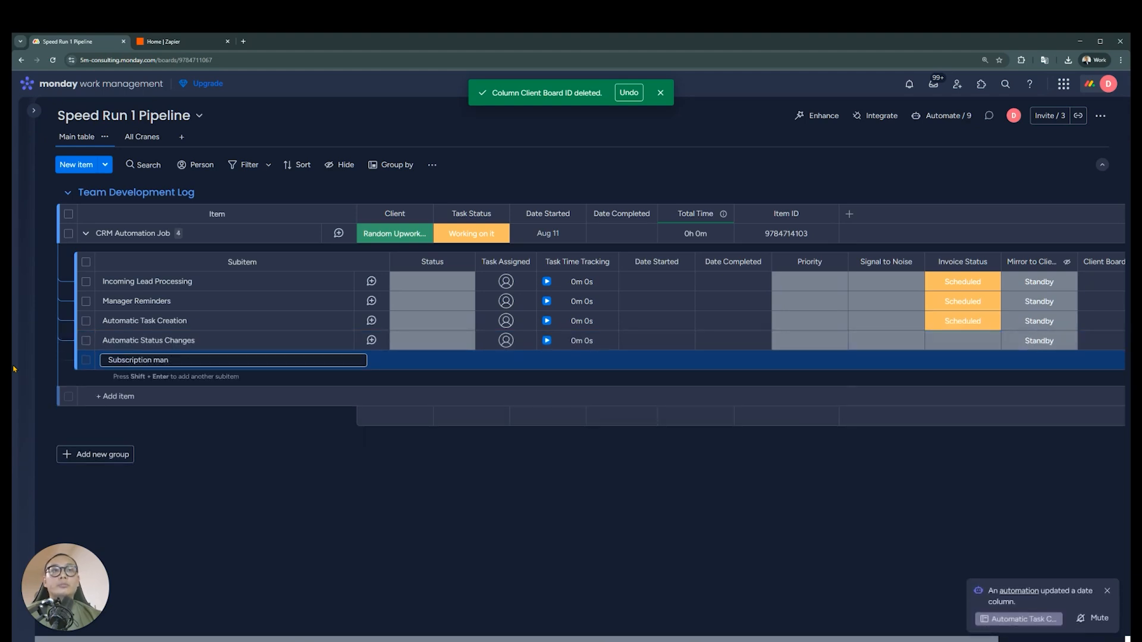
pyautogui.write('ageanagement')
pyautogui.press('Return')
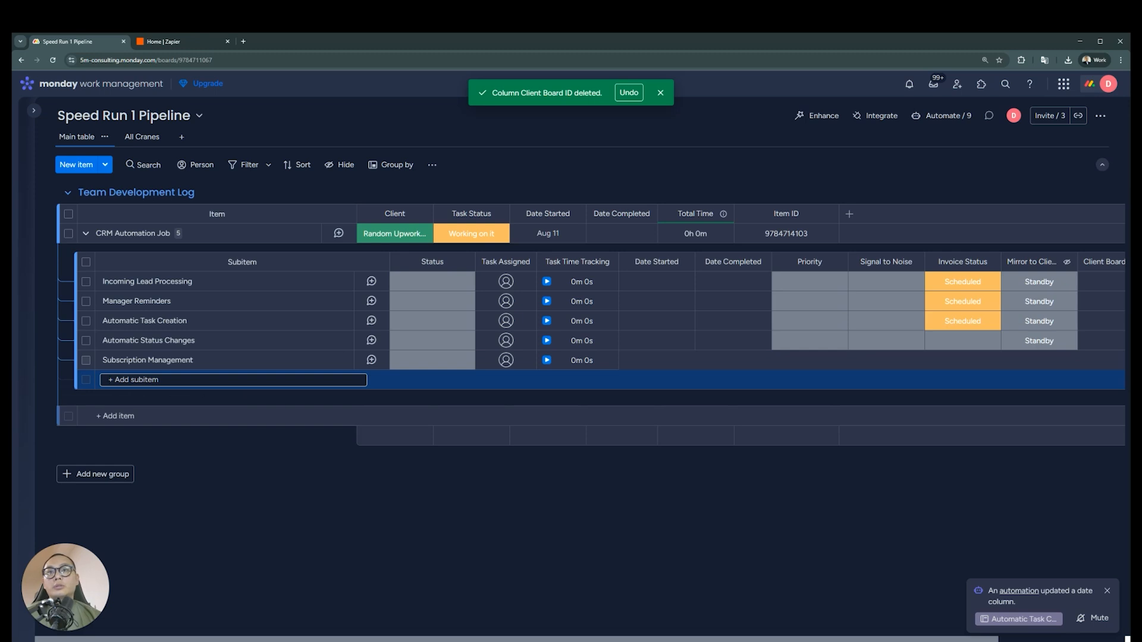
pyautogui.write('Telephony ')
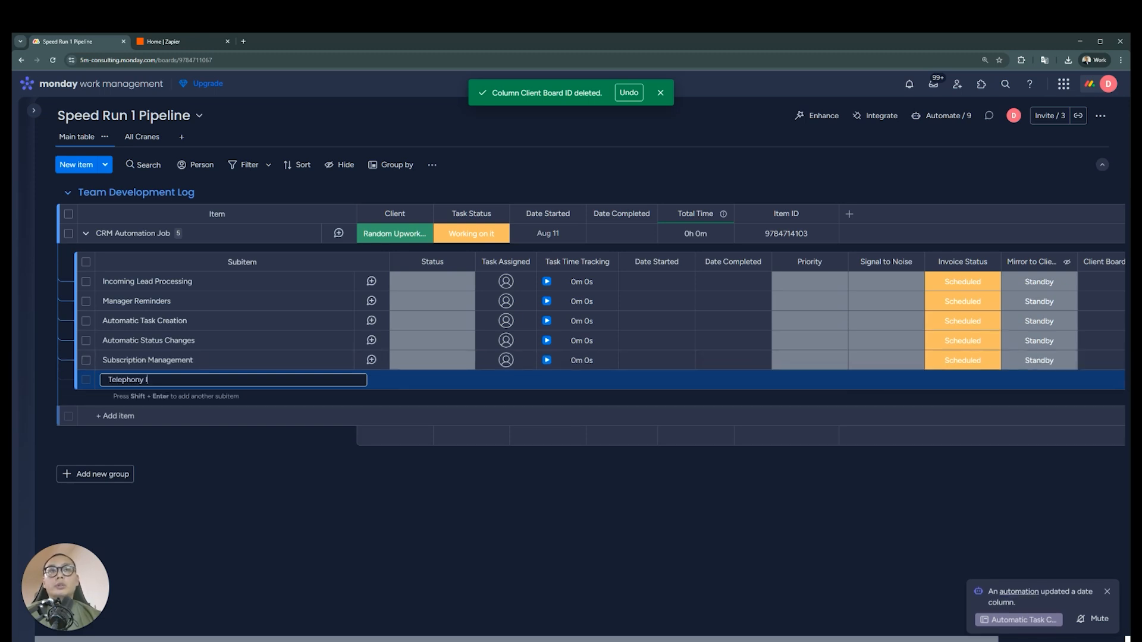
pyautogui.write('Integration')
pyautogui.press('Return')
# Add the subitems Messaging Integration and Lead Source Tracking & Analytics under CRM Automation Job
pyautogui.write('Mes')
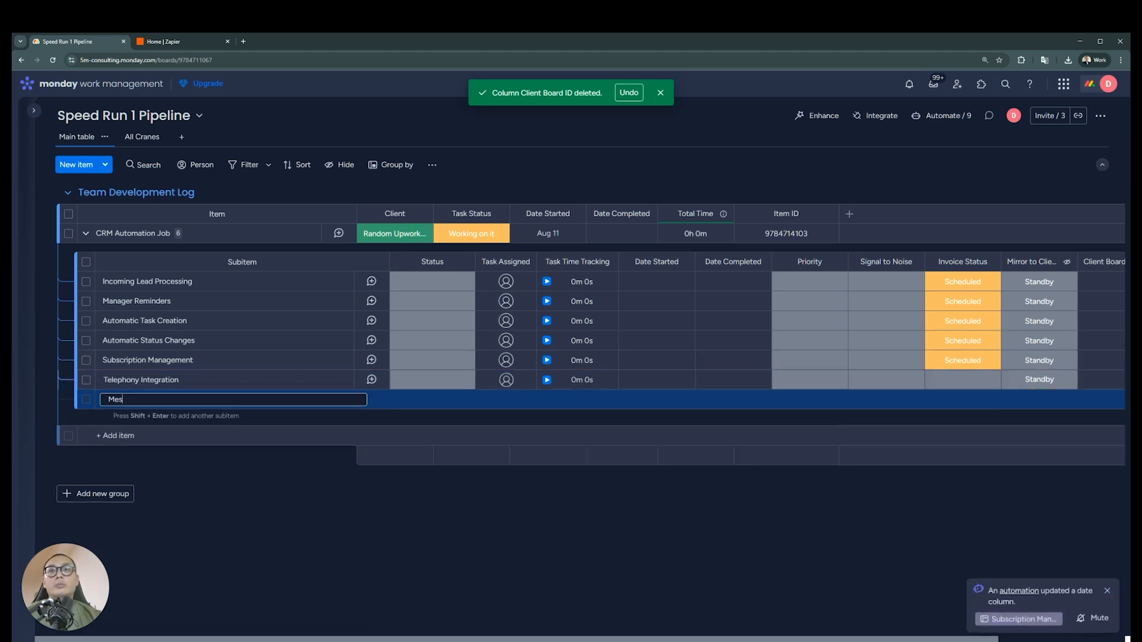
pyautogui.write('saging Integration')
pyautogui.press('Return')
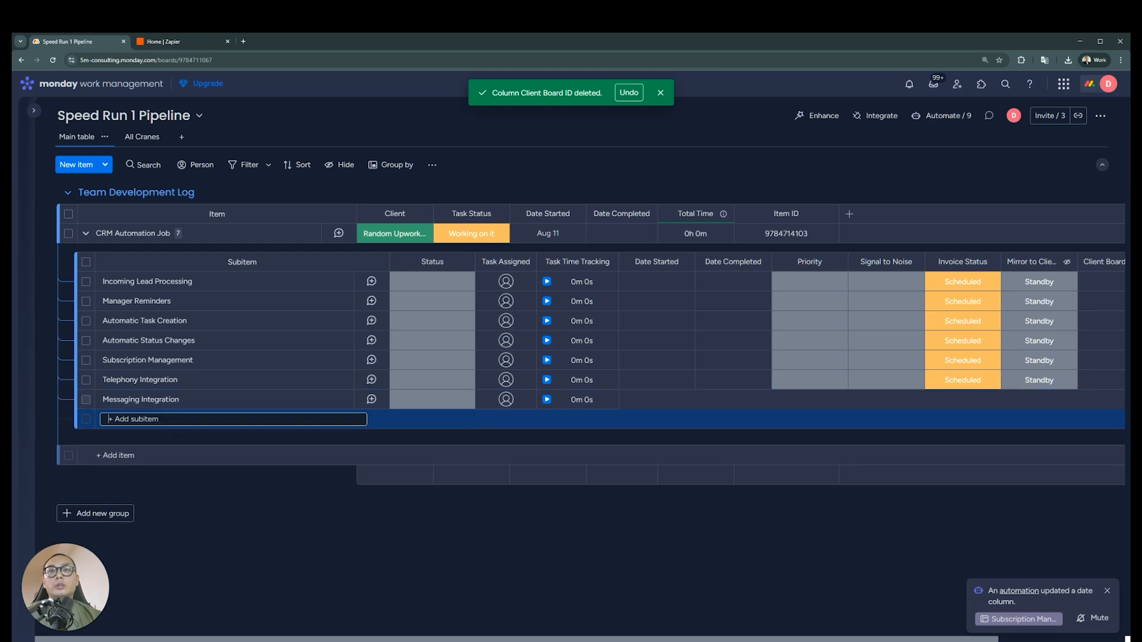
pyautogui.write('Lead Source Trackin')
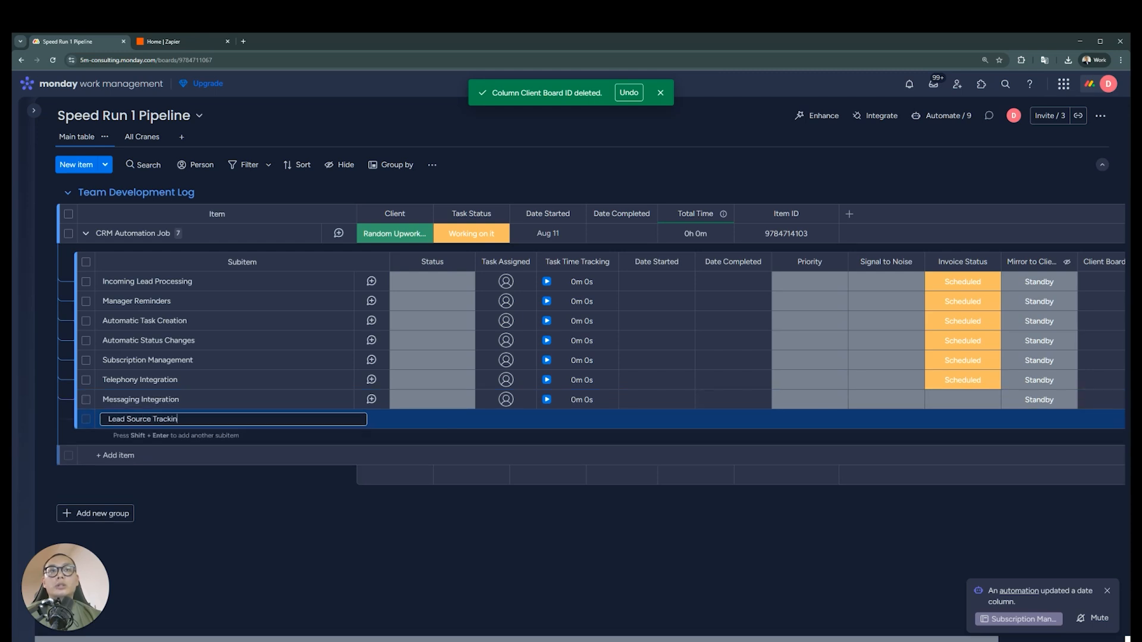
pyautogui.write('g & Analytics')
pyautogui.press('Return')
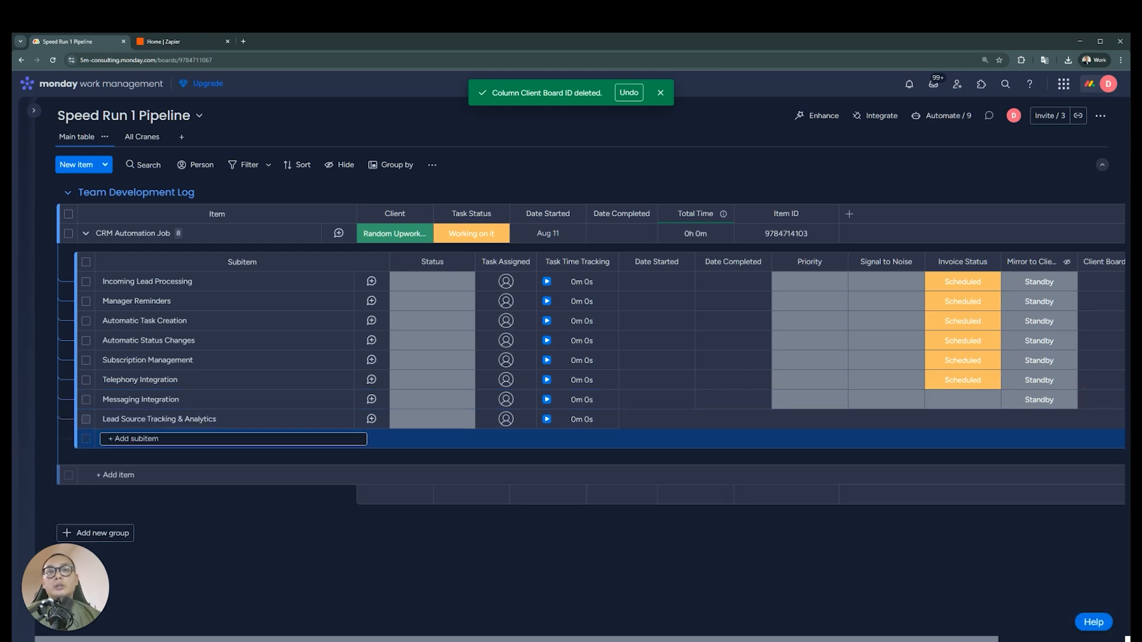
# Add the subitems VIP & Priority Client Handling and Post-Sale & Feedback under CRM Automation Job
pyautogui.write('VIP &')
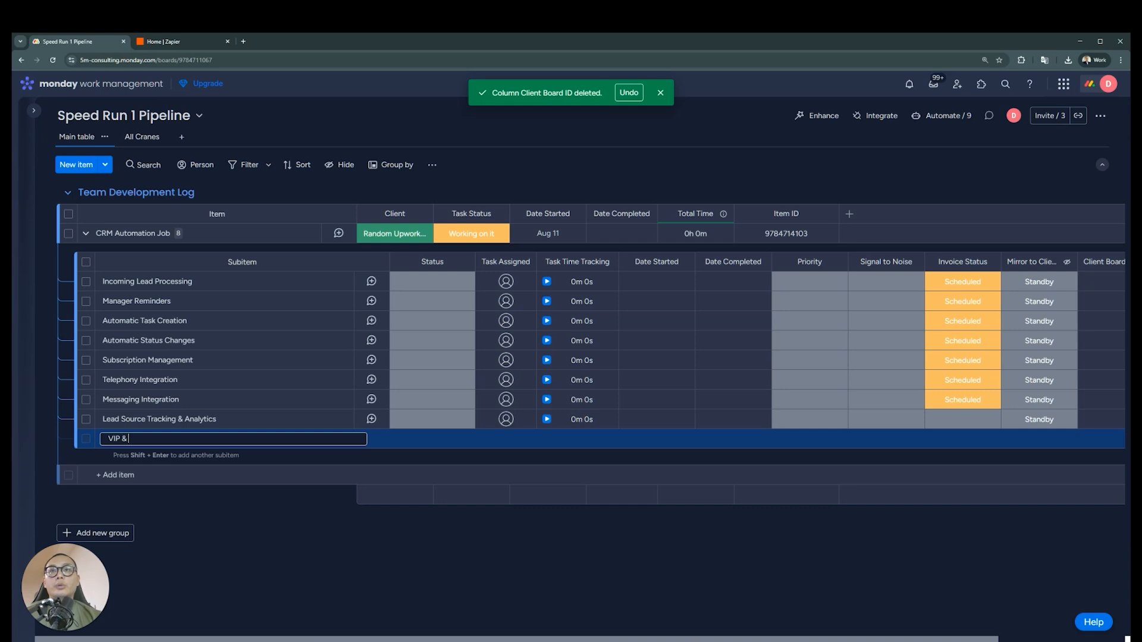
pyautogui.write(' Priority Client Handling')
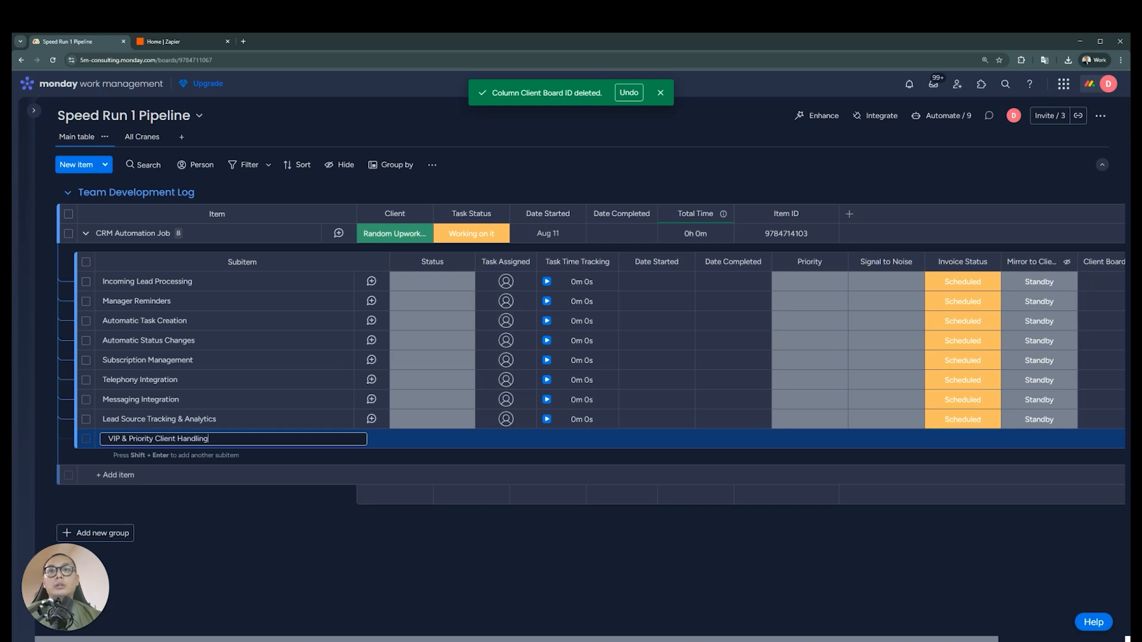
pyautogui.press('Return')
pyautogui.write('Post -Sale & Feedback')
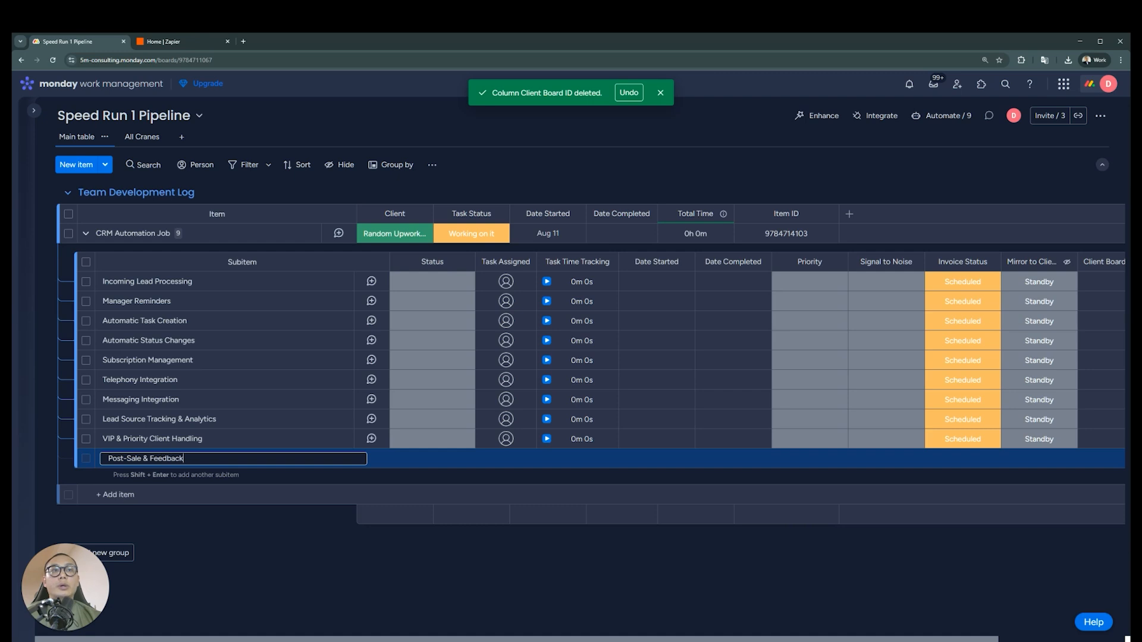
pyautogui.press('Return')
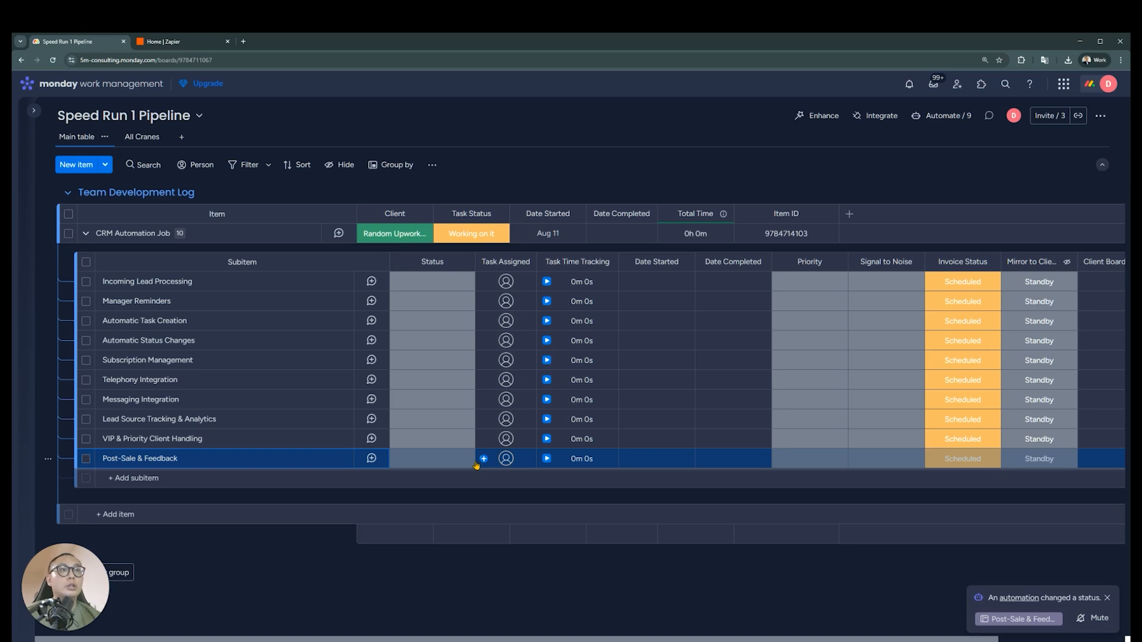
# Assign all ten subitems of CRM Automation Job at once to the team member with the D avatar
pyautogui.click(86, 264)
pyautogui.click(506, 281)
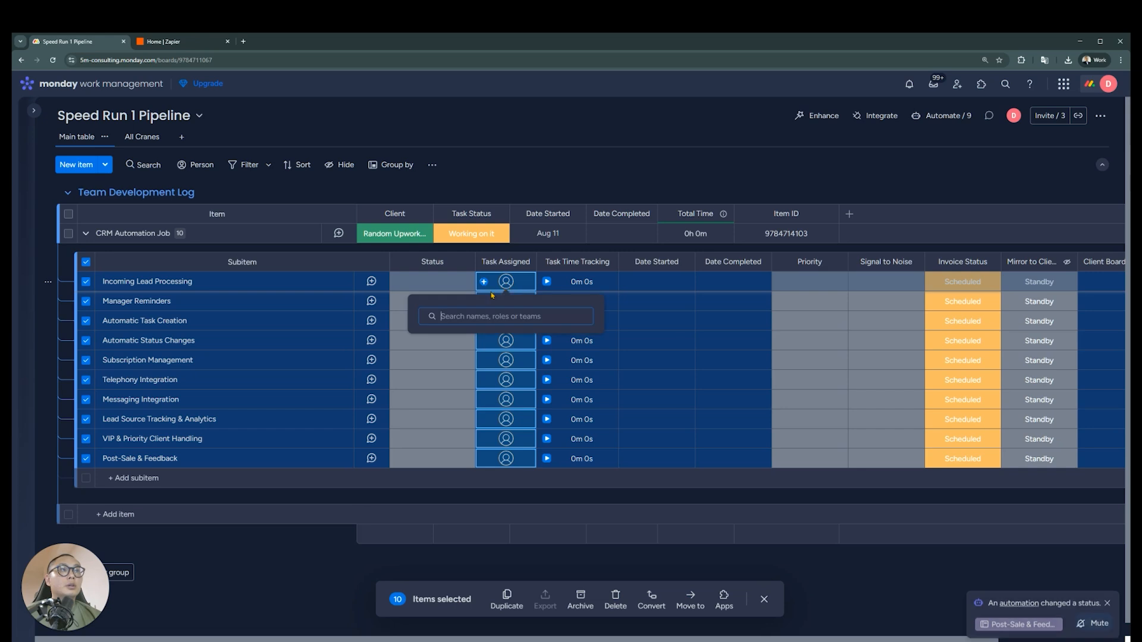
pyautogui.click(460, 354)
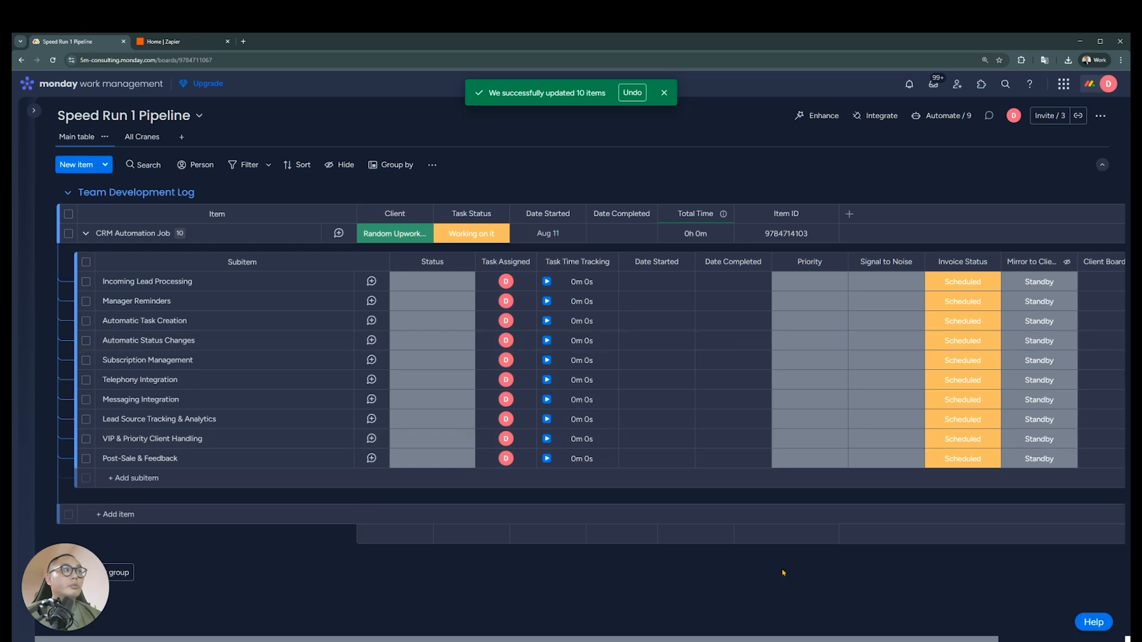
# Delete the Invoice Status column from the subitems of CRM Automation Job
pyautogui.moveTo(991, 640); pyautogui.dragTo(1118, 640)
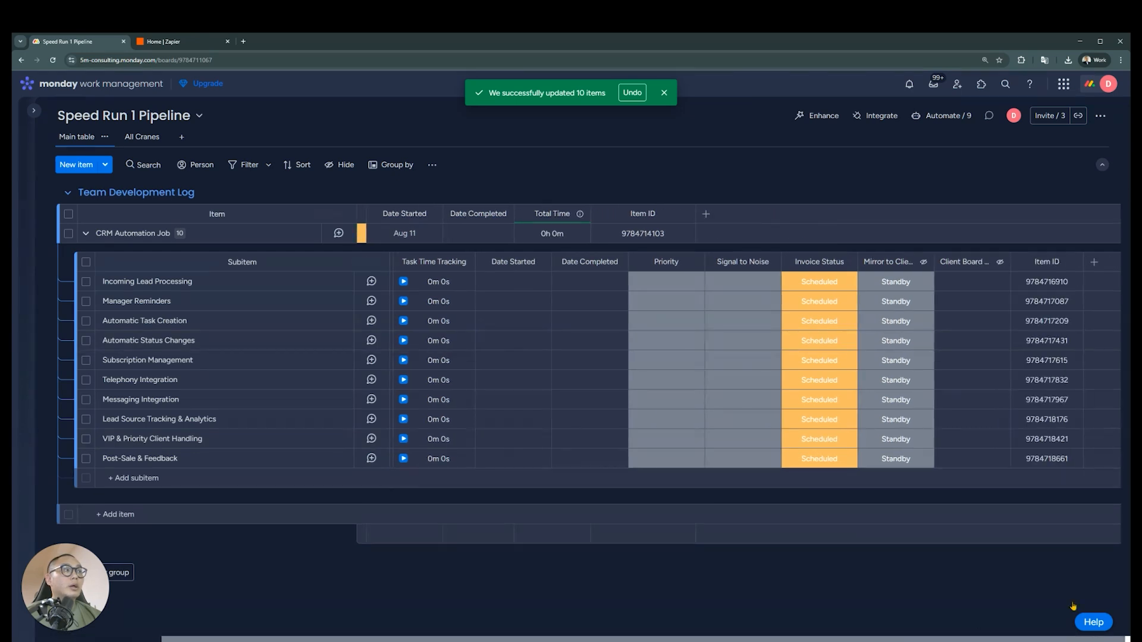
pyautogui.click(846, 264)
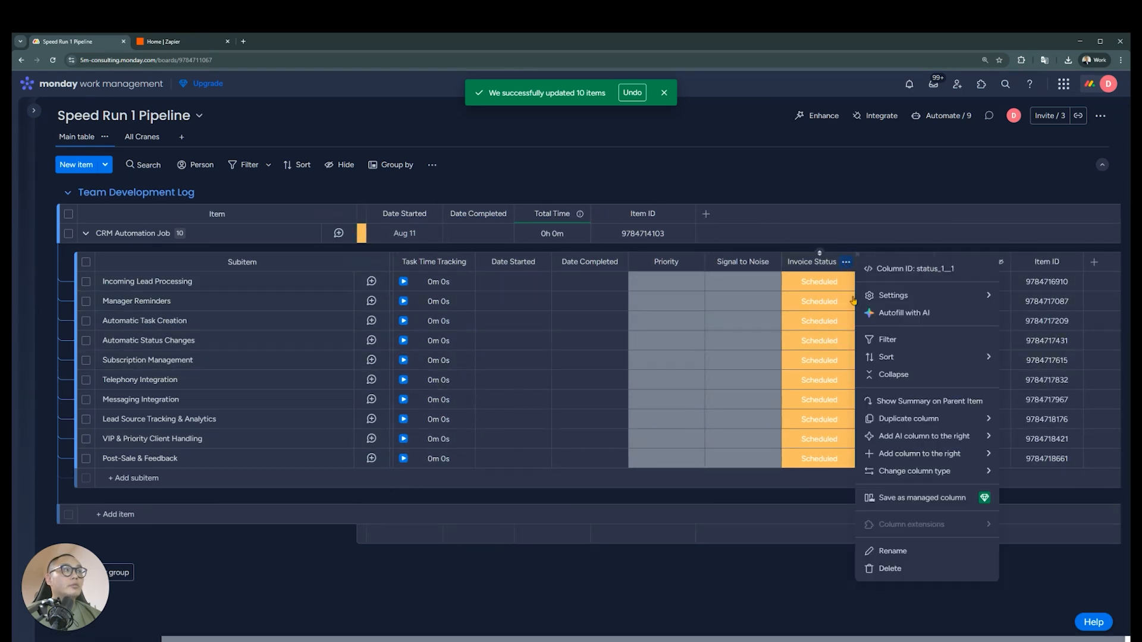
pyautogui.click(890, 569)
pyautogui.click(701, 156)
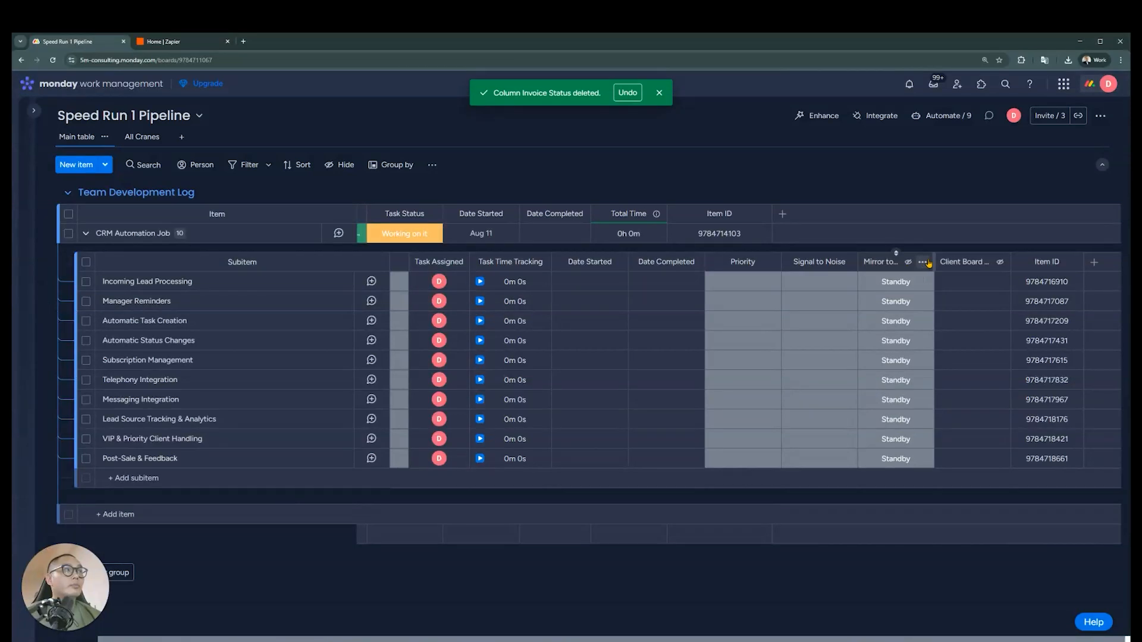
# Delete the Mirror to Client Board and Client Board Item ID columns from the subitems of CRM Automation Job
pyautogui.click(922, 262)
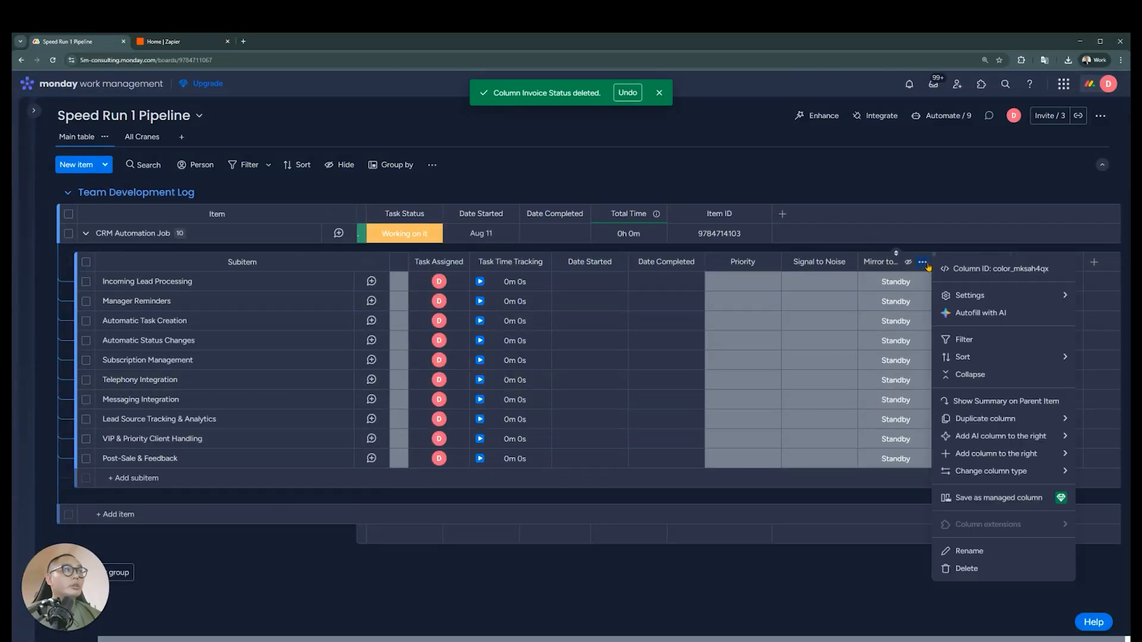
pyautogui.click(984, 570)
pyautogui.click(703, 148)
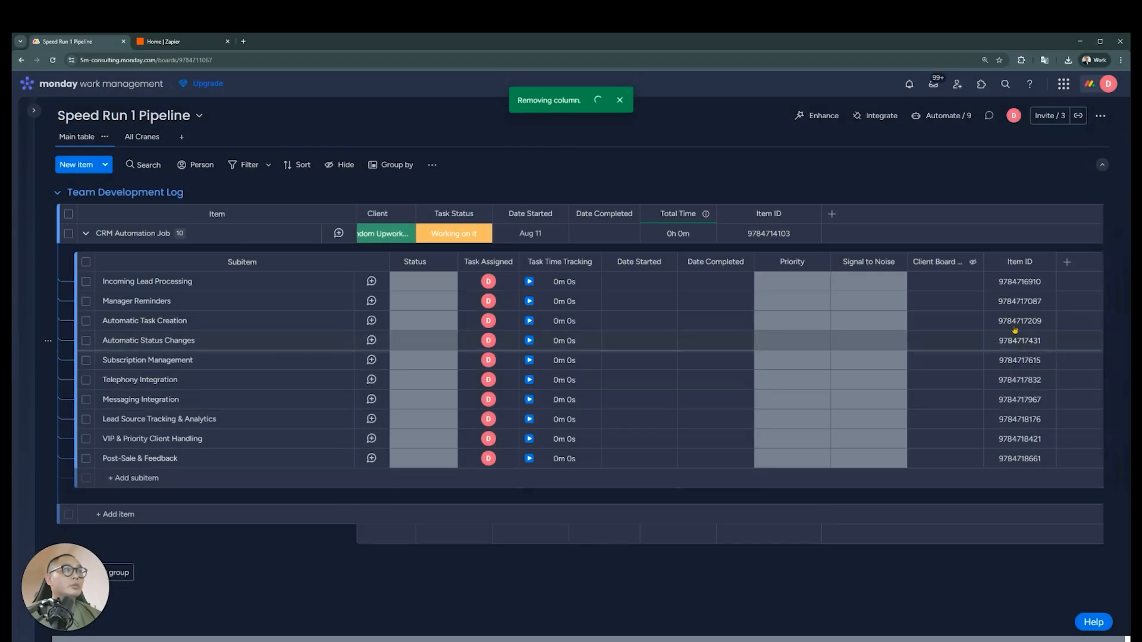
pyautogui.click(972, 263)
pyautogui.click(990, 543)
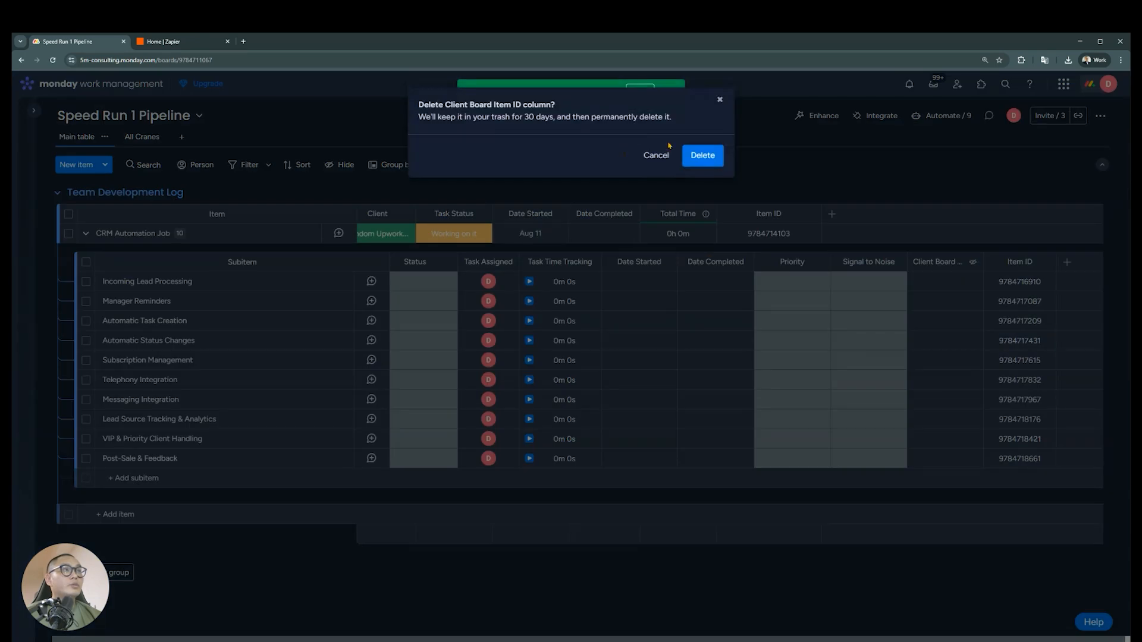
pyautogui.click(703, 156)
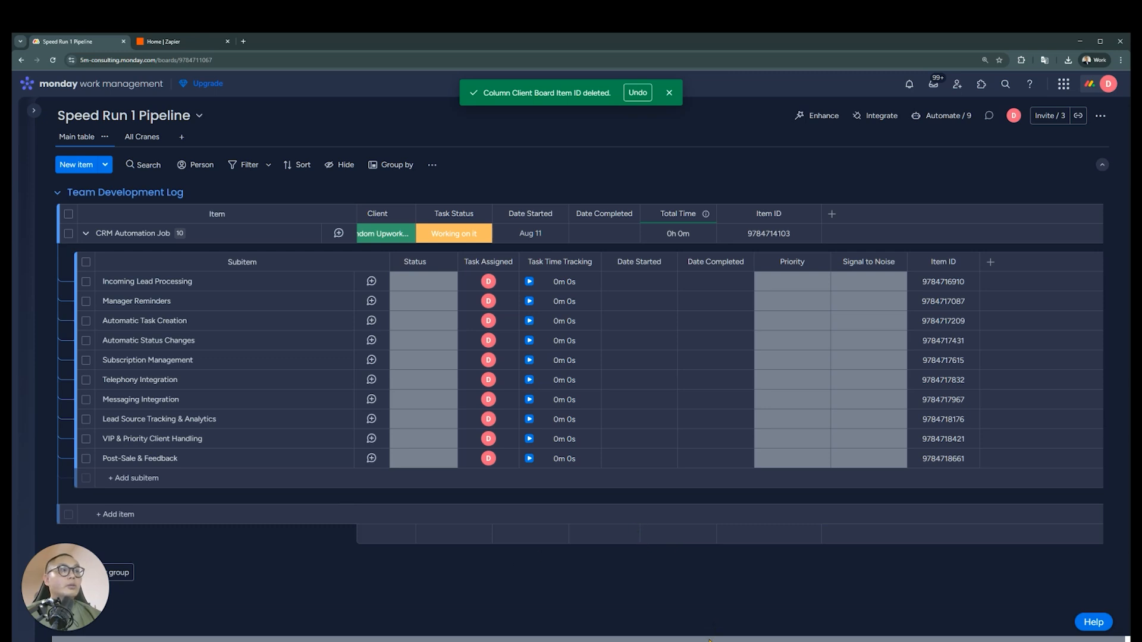
# Review the Signal to Noise and Priority label options on the Incoming Lead Processing subitem without choosing any
pyautogui.moveTo(709, 641); pyautogui.dragTo(689, 640)
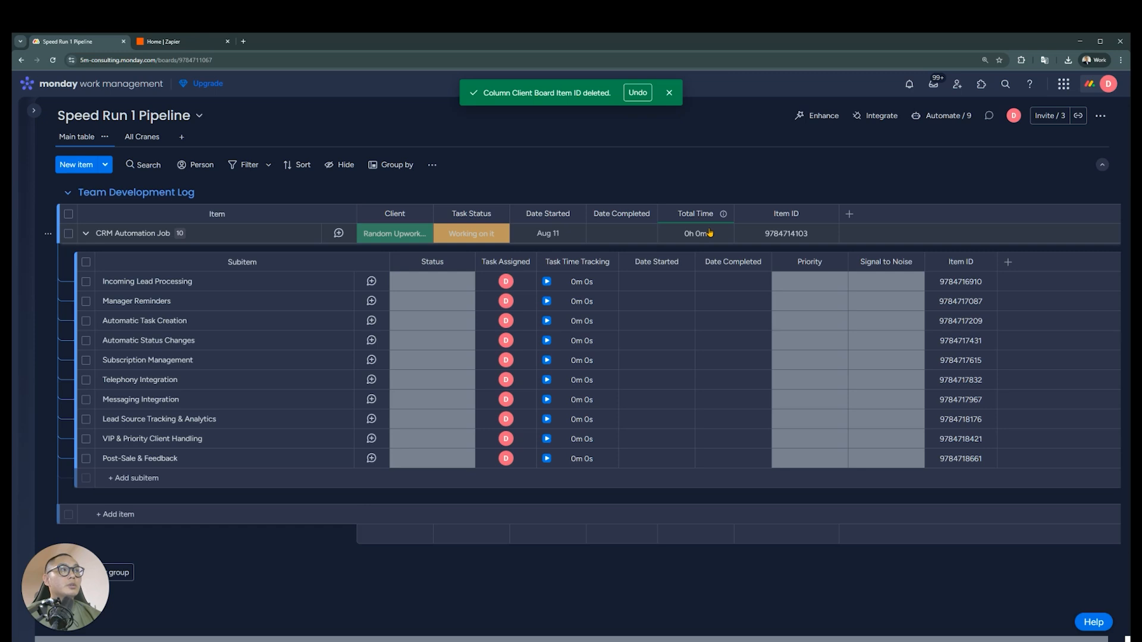
pyautogui.click(910, 285)
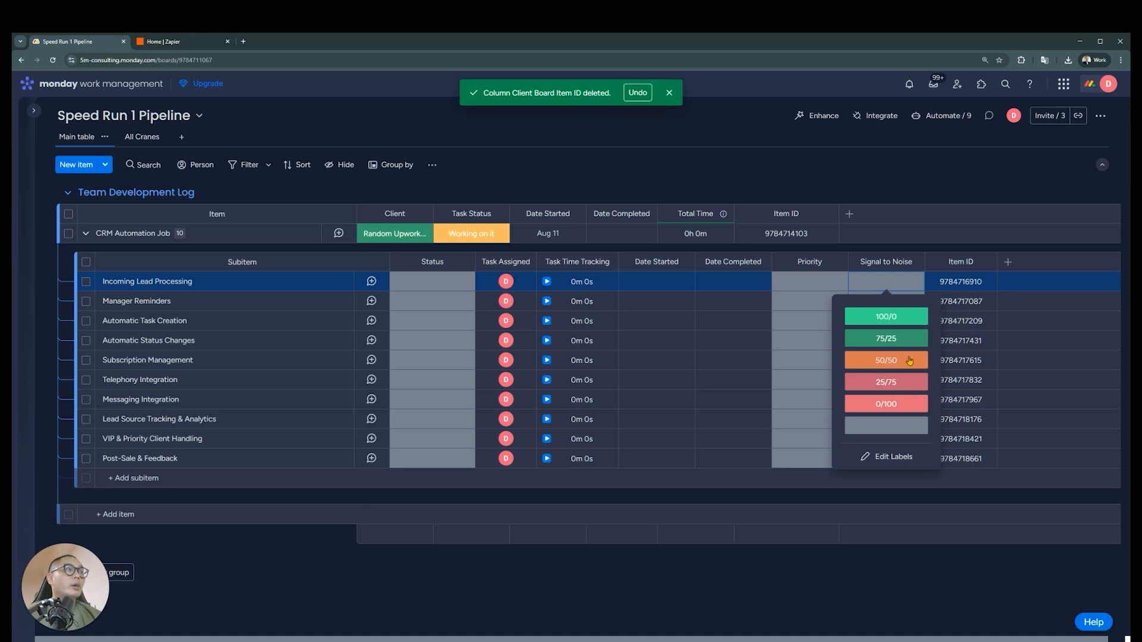
pyautogui.click(776, 618)
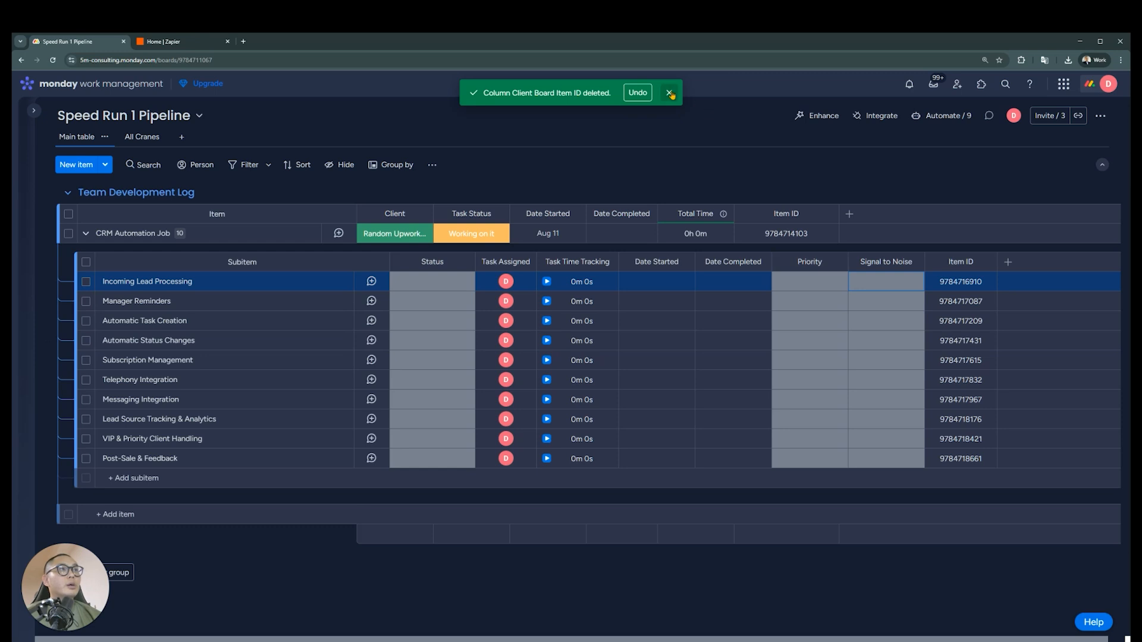
pyautogui.click(812, 288)
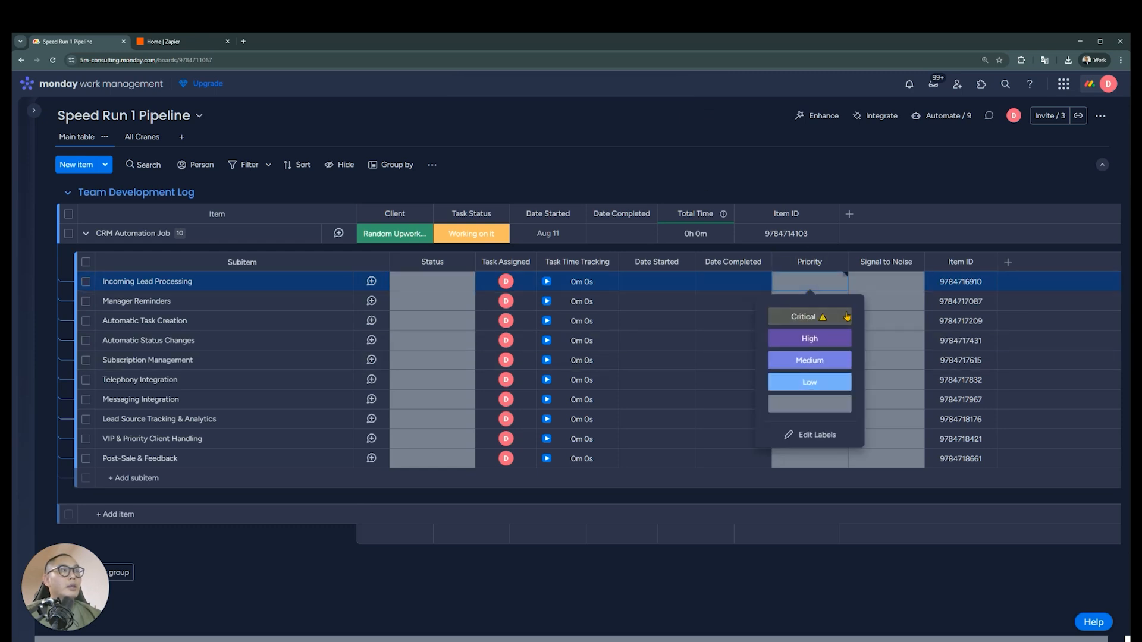
pyautogui.click(741, 597)
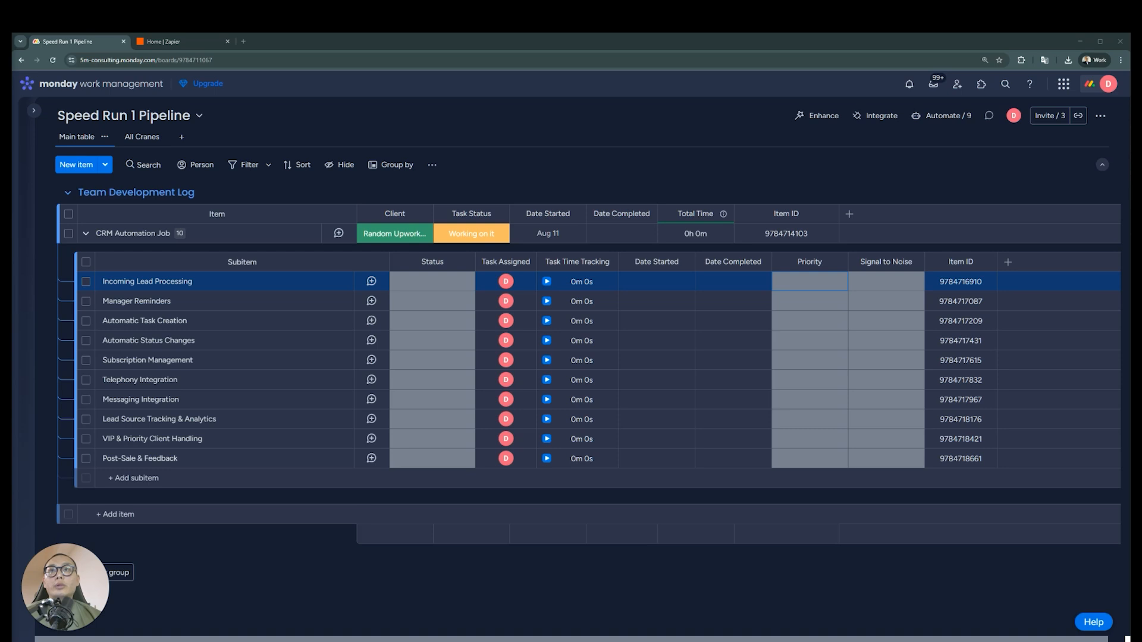
# Start an update on Incoming Lead Processing with the copied rules for manager assignment, team notification and first-contact deadline
pyautogui.click(372, 282)
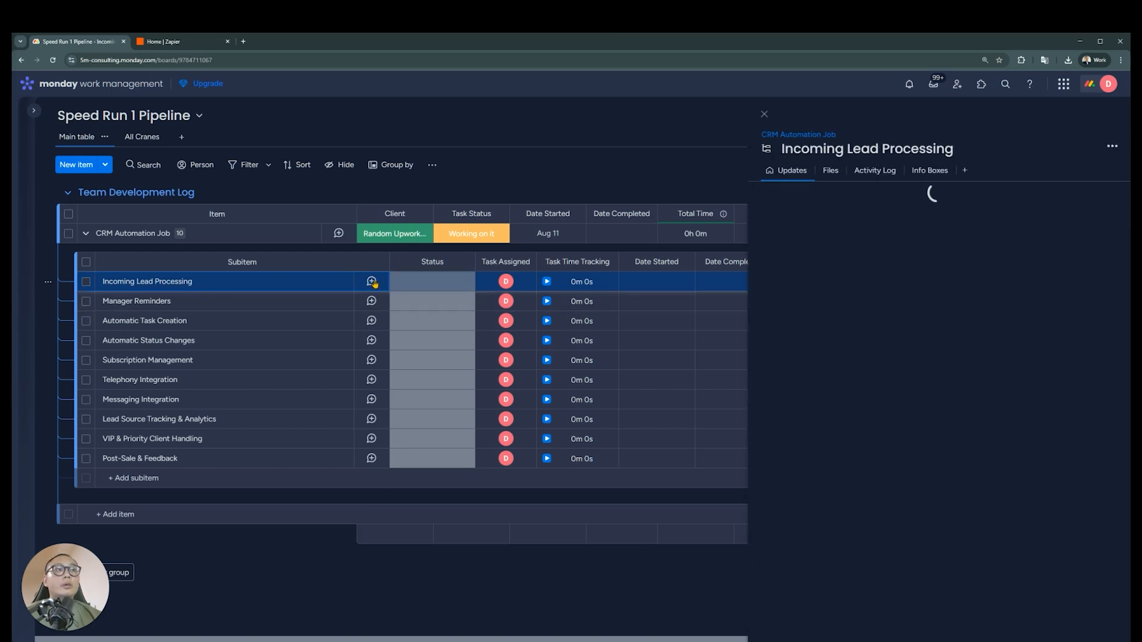
pyautogui.click(933, 288)
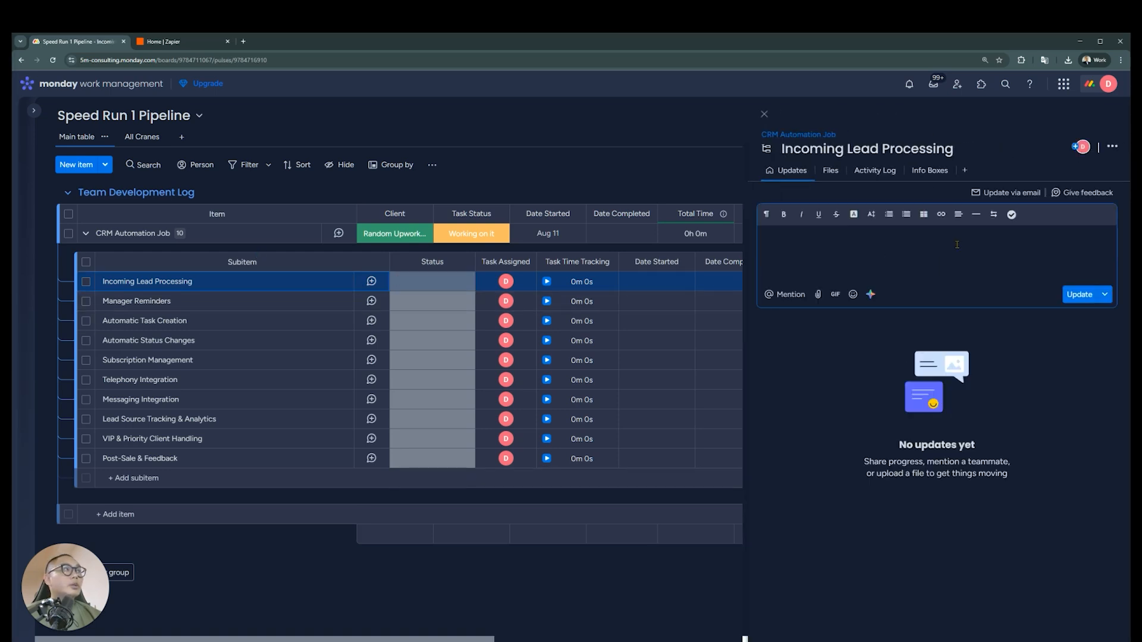
pyautogui.write('• When a new lead is created → automatically assign a responsible manager (based on business area or rotation). • When a new lead is created → send a notification to the team channel. • When a new lead is created → set a deadline for the first contact (e.g., within 1 hour).')
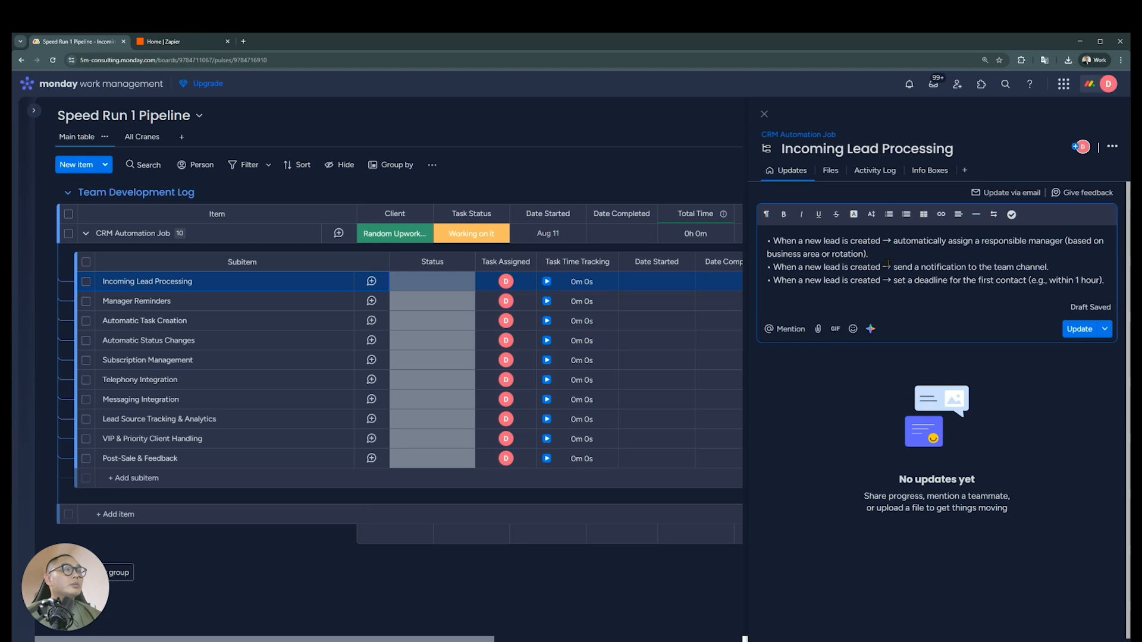
# Add a checklist entry below the rules in the update, containing the copied rule about automatically assigning a responsible manager
pyautogui.hotkey('ctrl', 'a')
pyautogui.click(905, 271)
pyautogui.moveTo(882, 252); pyautogui.dragTo(774, 241)
pyautogui.hotkey('ctrl', 'c')
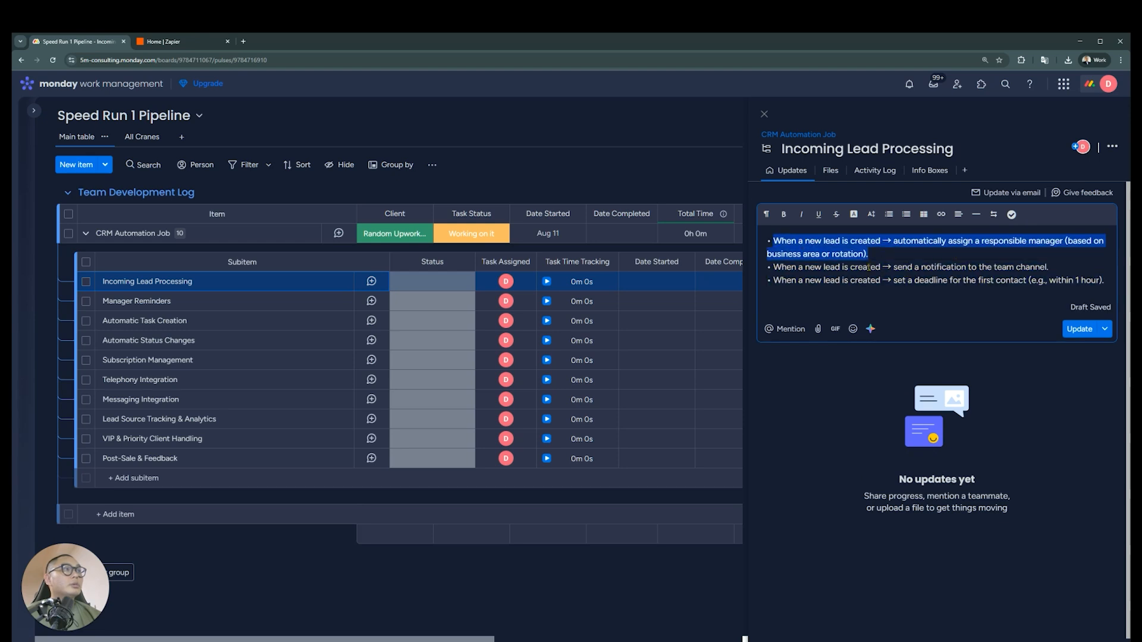
pyautogui.click(1107, 282)
pyautogui.press('Return')
pyautogui.press('Return')
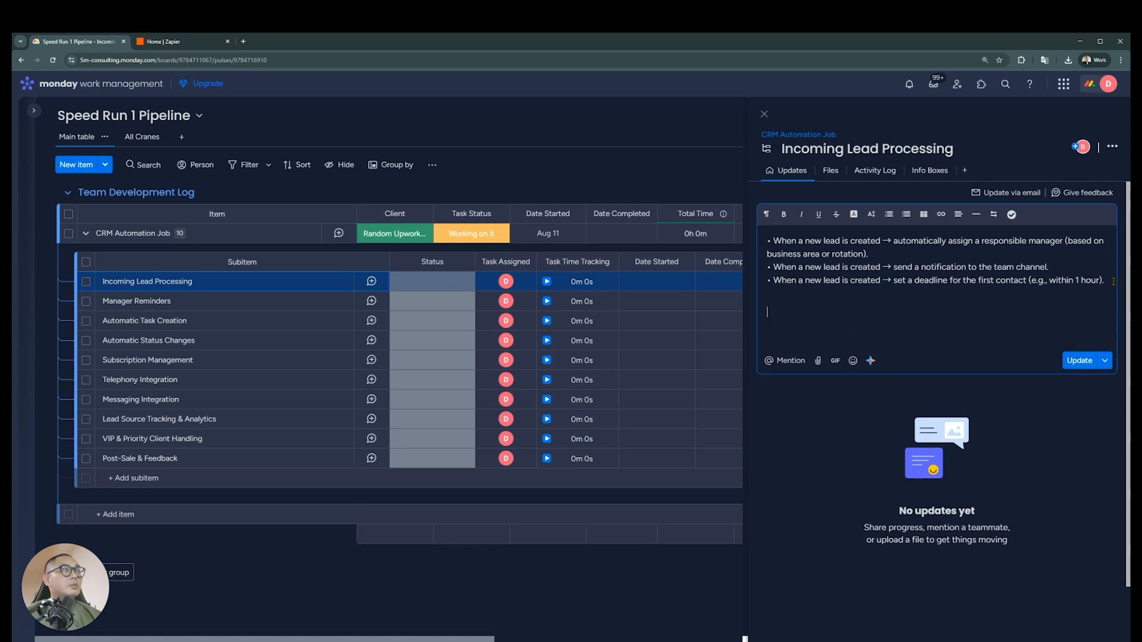
pyautogui.click(1011, 214)
pyautogui.hotkey('ctrl', 'v')
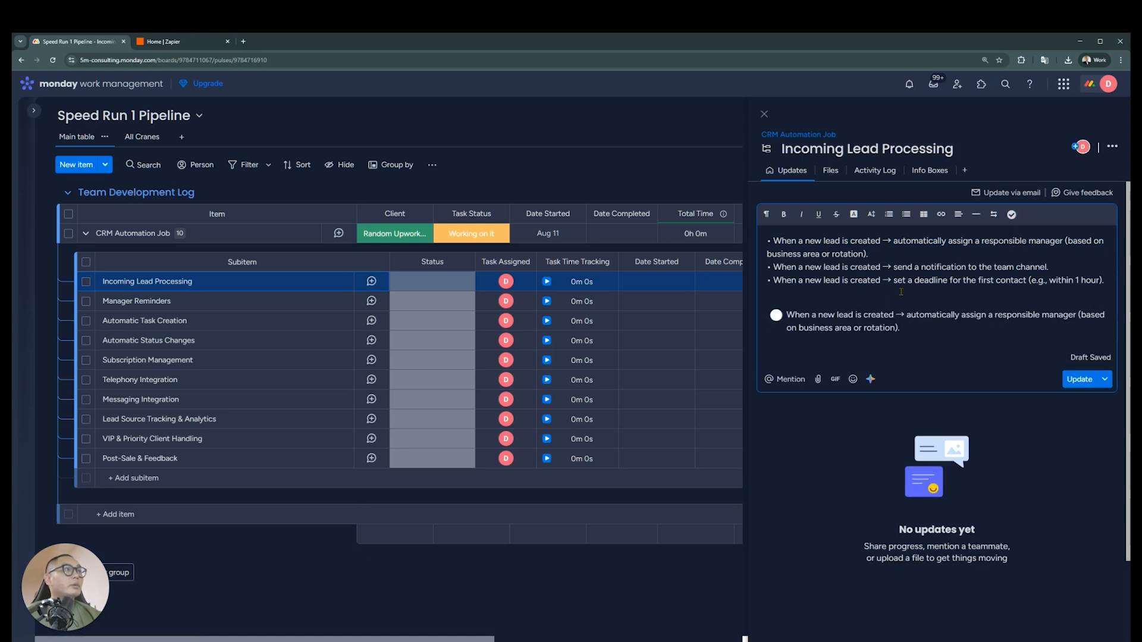
# Copy the team channel notification and first-contact deadline rules into two further checklist entries in the update
pyautogui.press('Return')
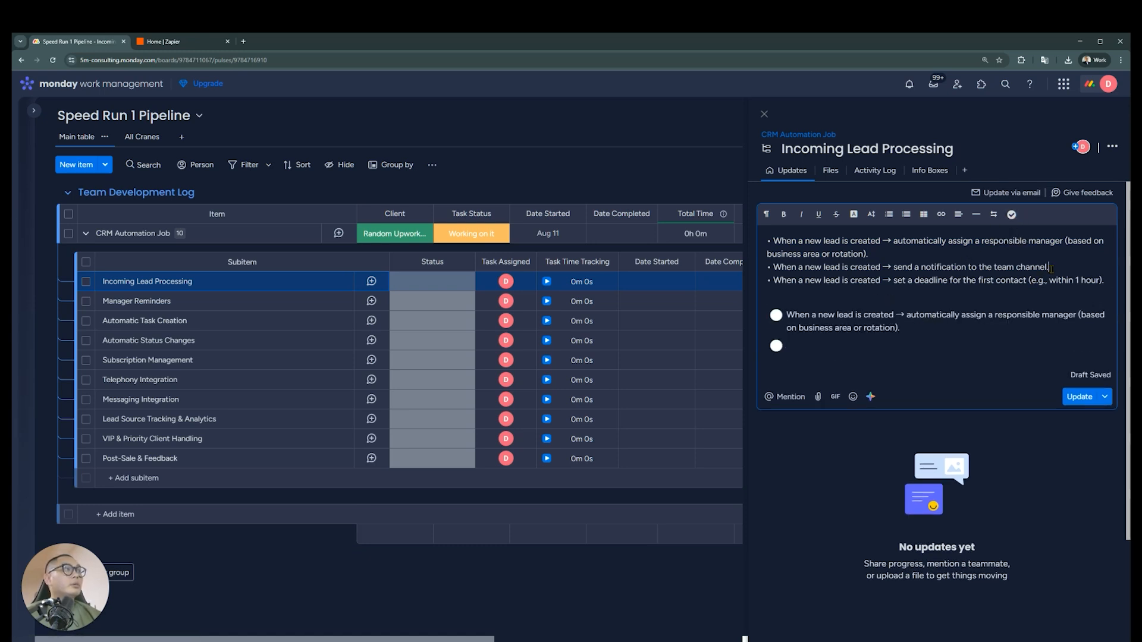
pyautogui.moveTo(1051, 269); pyautogui.dragTo(772, 268)
pyautogui.hotkey('ctrl', 'c')
pyautogui.click(827, 346)
pyautogui.hotkey('ctrl', 'v')
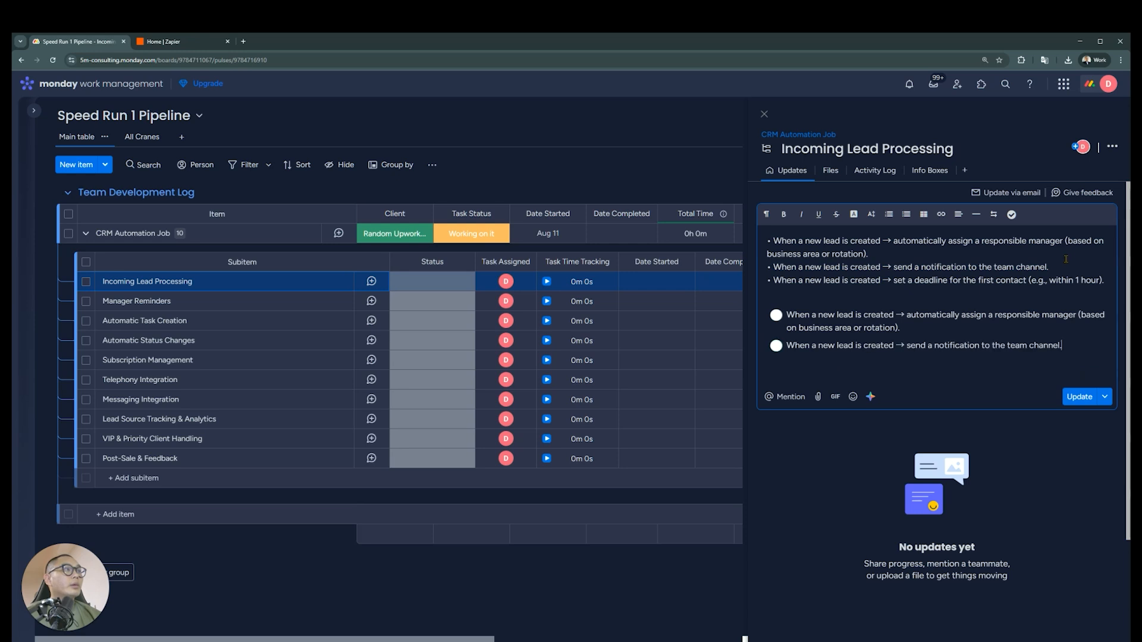
pyautogui.press('Return')
pyautogui.moveTo(1107, 281); pyautogui.dragTo(765, 233)
pyautogui.hotkey('ctrl', 'c')
pyautogui.click(800, 363)
pyautogui.hotkey('ctrl', 'v')
# Remove the original bulleted rules and surplus blank lines above the checklist, and post the update on Incoming Lead Processing
pyautogui.press('BackSpace')
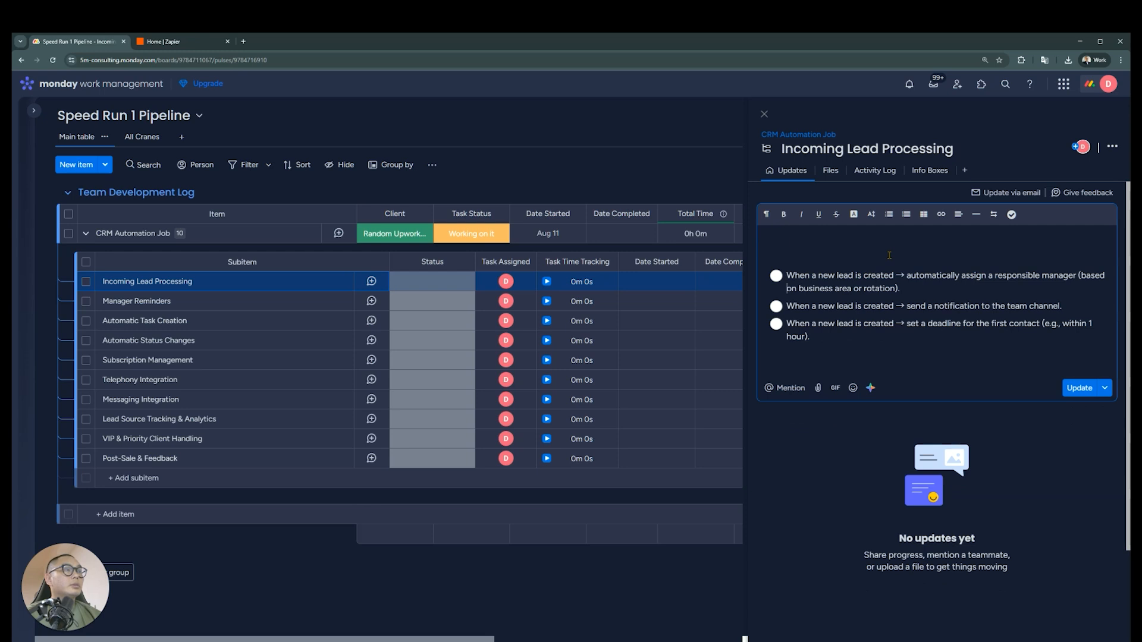
pyautogui.press('BackSpace')
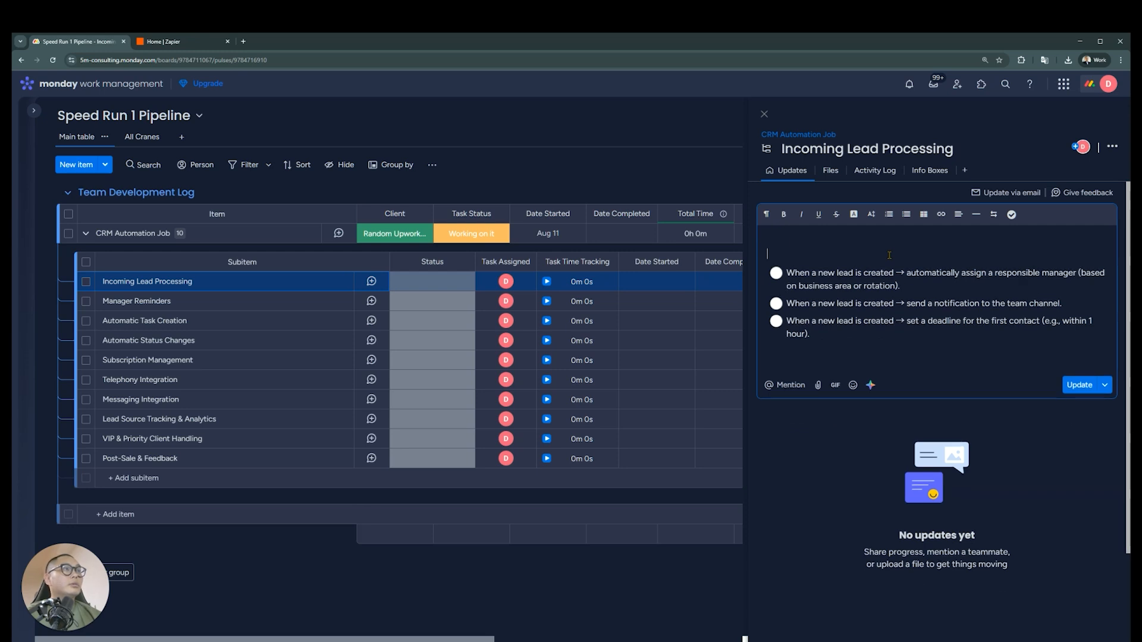
pyautogui.press('Delete')
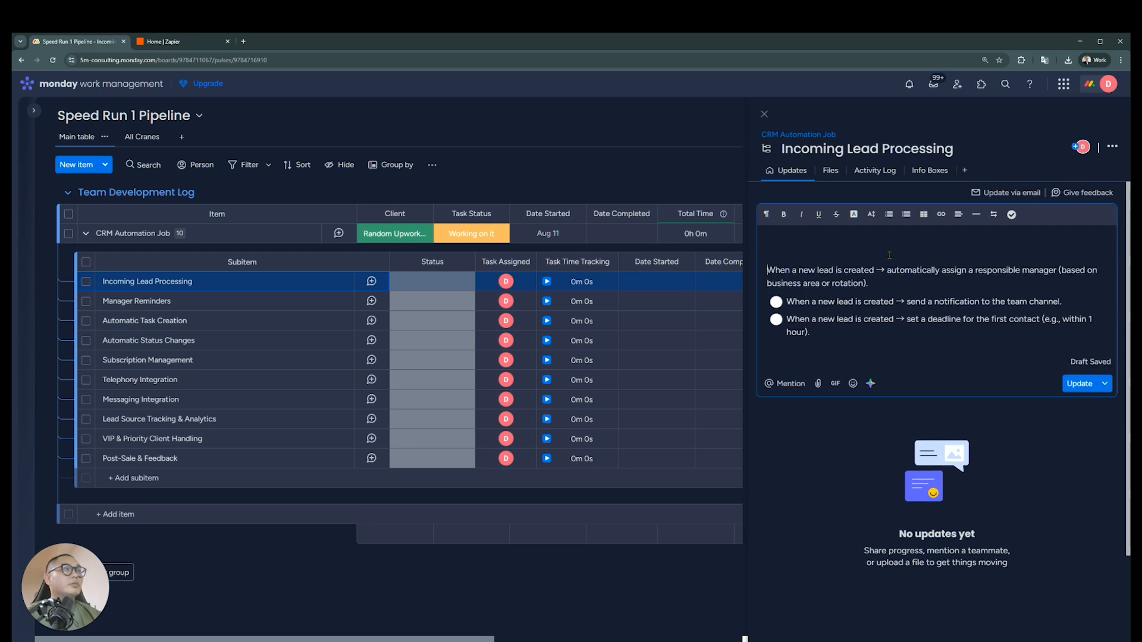
pyautogui.hotkey('ctrl', 'z')
pyautogui.press('BackSpace')
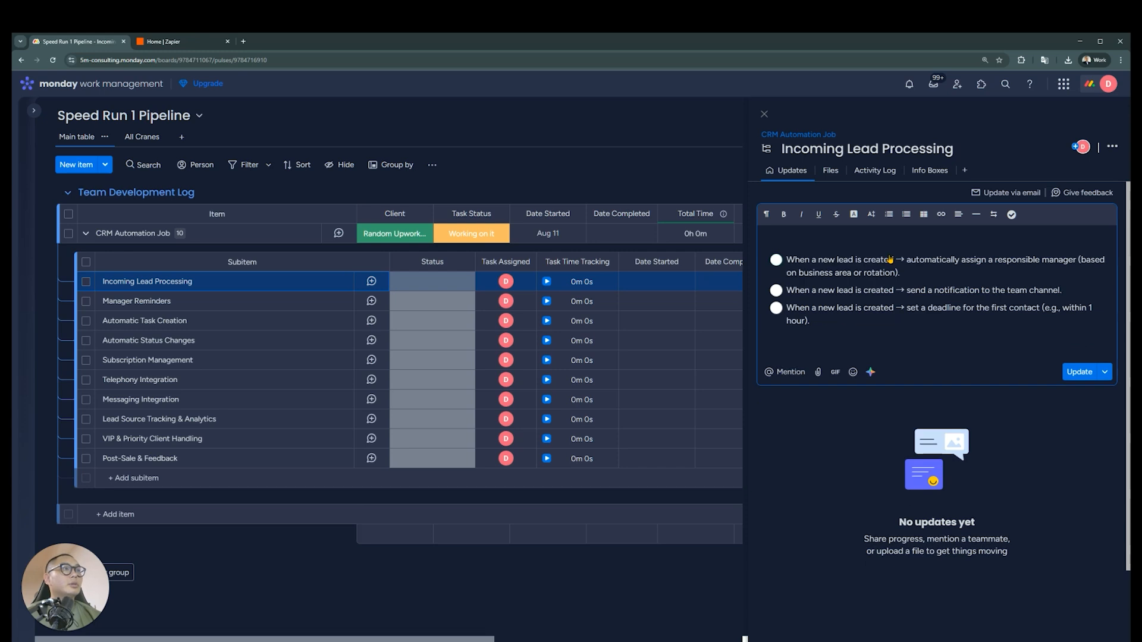
pyautogui.click(1080, 371)
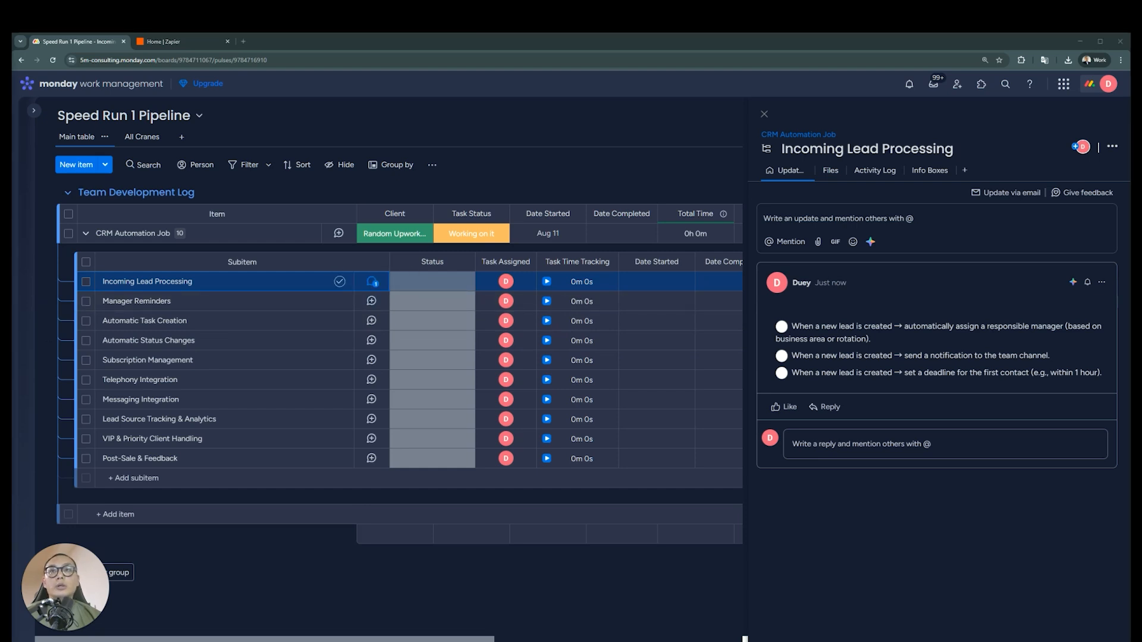
# Post an update on Manager Reminders with the rules for 15, 30, 60 minute, 24-hour and 3-day reminders
pyautogui.click(372, 301)
pyautogui.click(853, 214)
pyautogui.hotkey('ctrl', 'v')
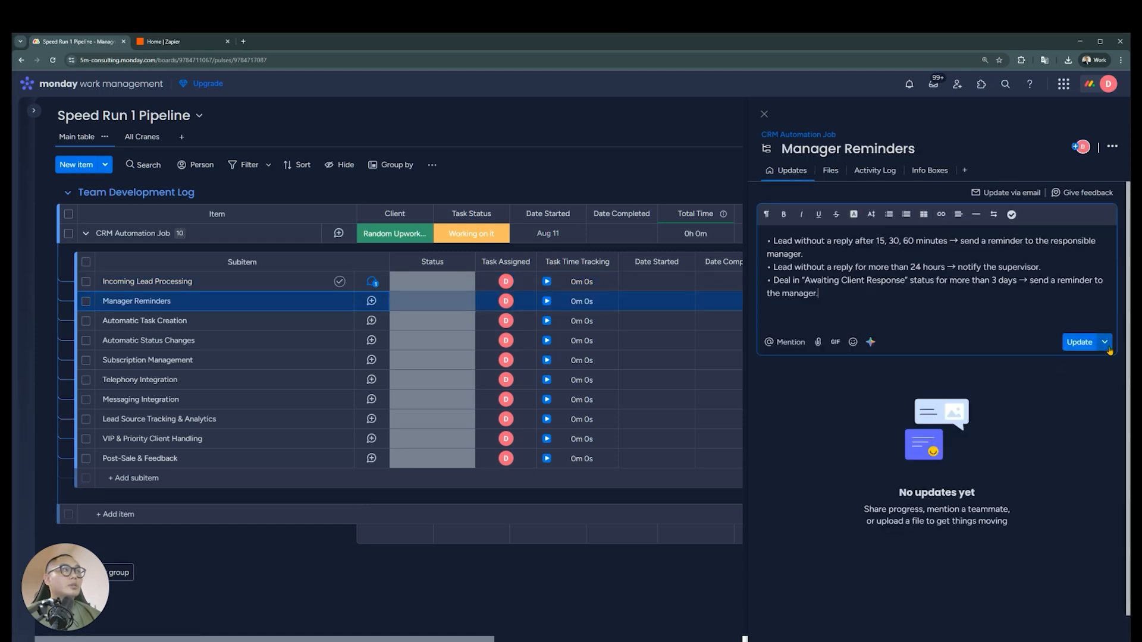
pyautogui.click(1087, 342)
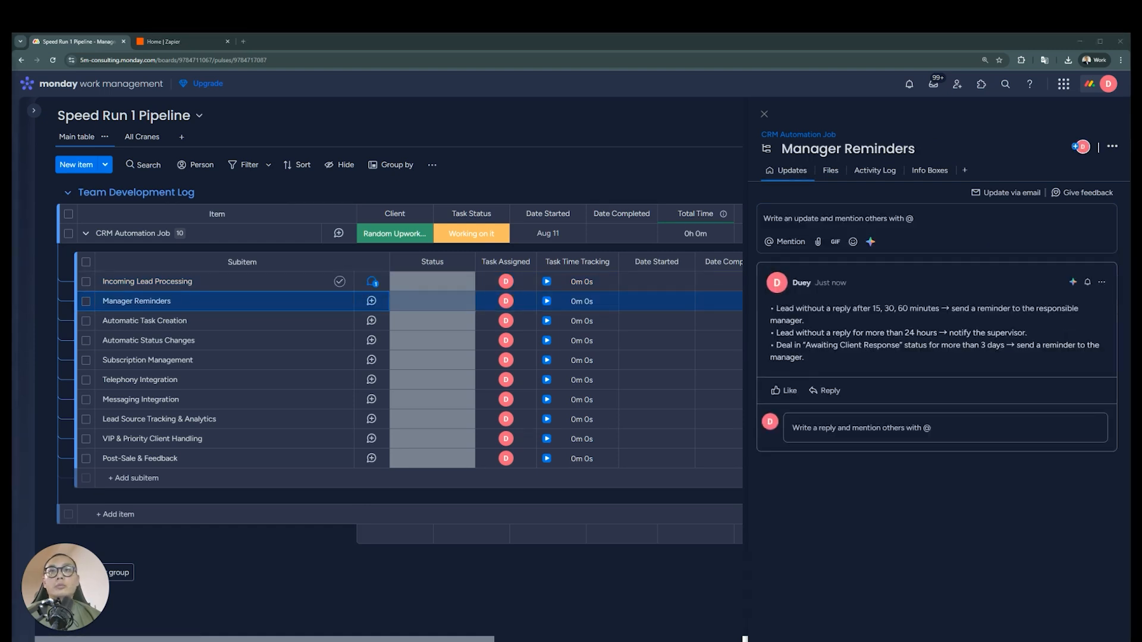
# Post an update on Automatic Task Creation with the "Preparation" checklist, "Active Project" subtasks and monthly recurring task rules
pyautogui.click(371, 321)
pyautogui.click(904, 223)
pyautogui.hotkey('ctrl', 'v')
pyautogui.click(1079, 342)
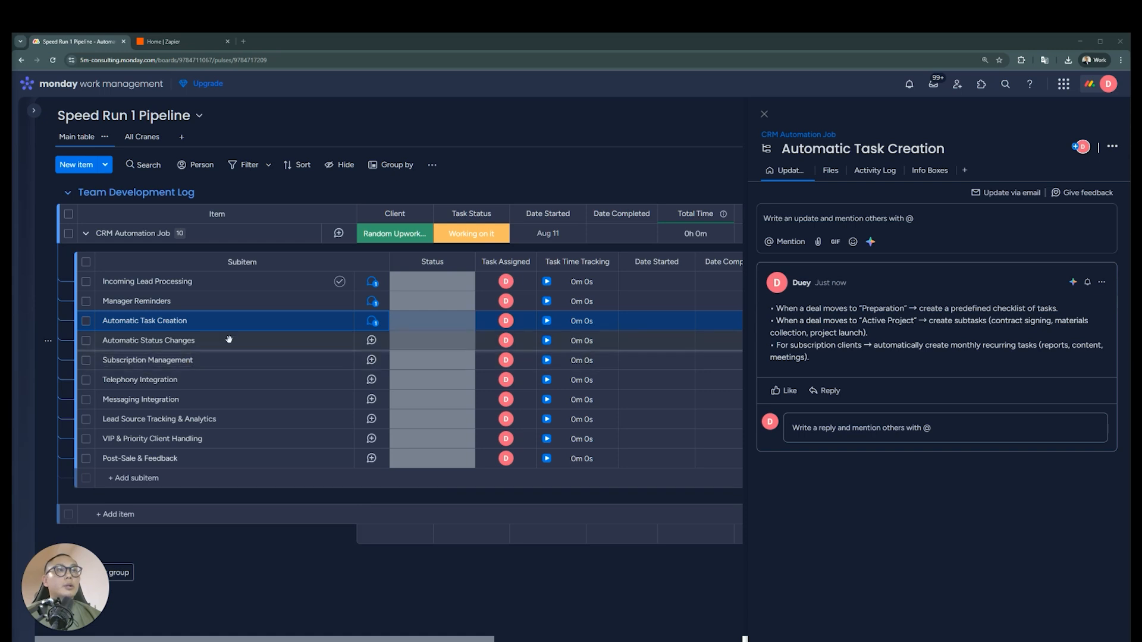
# Post an update on Automatic Status Changes with the rules for 30-day inactivity, client confirmation and completed subtasks
pyautogui.click(371, 340)
pyautogui.click(904, 218)
pyautogui.hotkey('ctrl', 'v')
pyautogui.click(1080, 327)
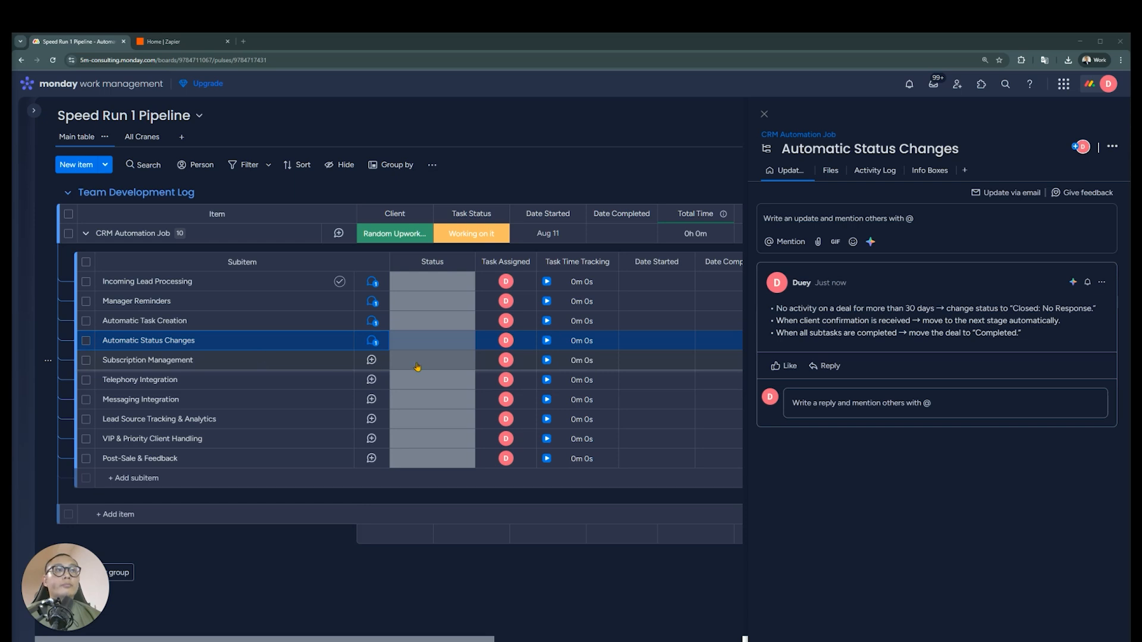
# Post an update on Subscription Management with the 7-day renewal reminder and monthly recurring task rules
pyautogui.click(371, 360)
pyautogui.click(921, 223)
pyautogui.hotkey('ctrl', 'v')
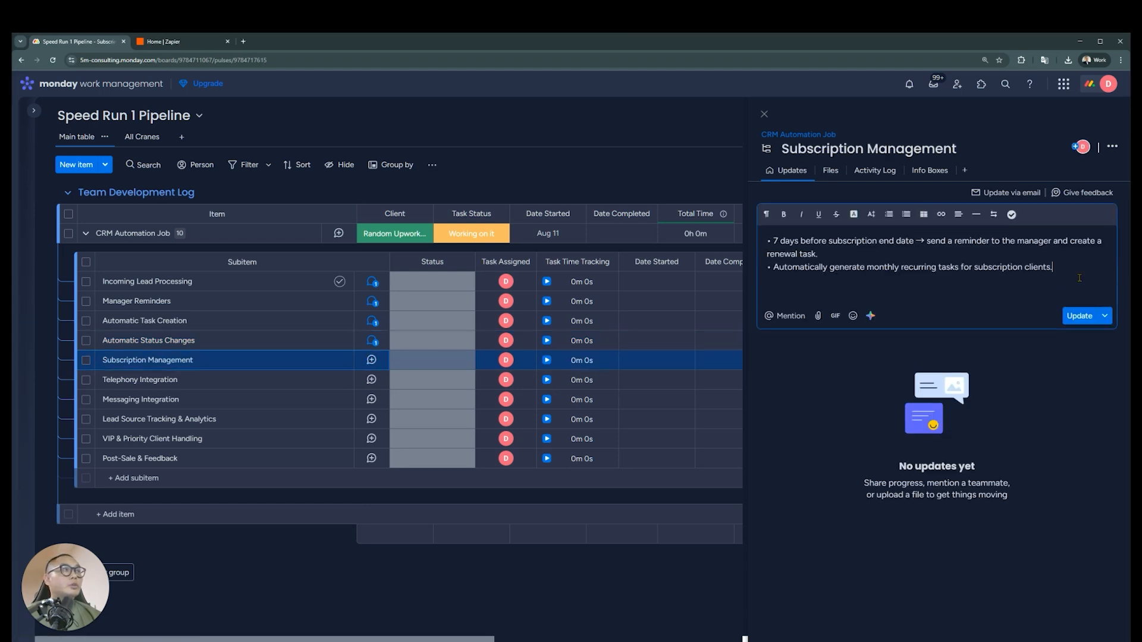
pyautogui.click(1083, 317)
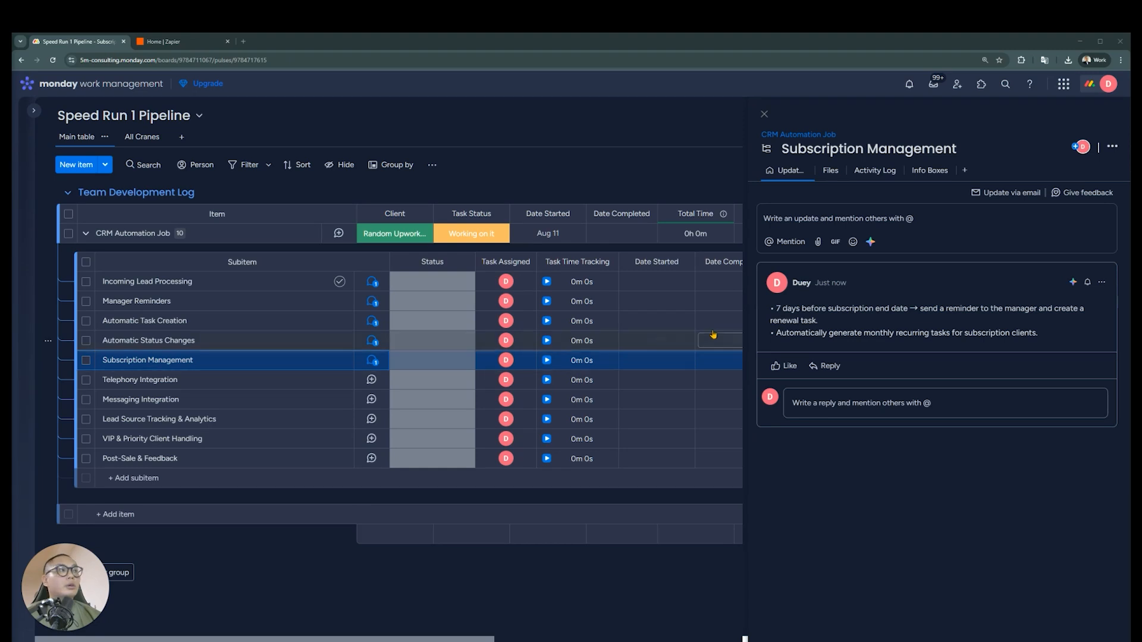
# Post an update on Telephony Integration with the rules for call logging, missed-call callback tasks and opening client cards
pyautogui.click(371, 379)
pyautogui.click(922, 220)
pyautogui.hotkey('ctrl', 'v')
pyautogui.click(1086, 316)
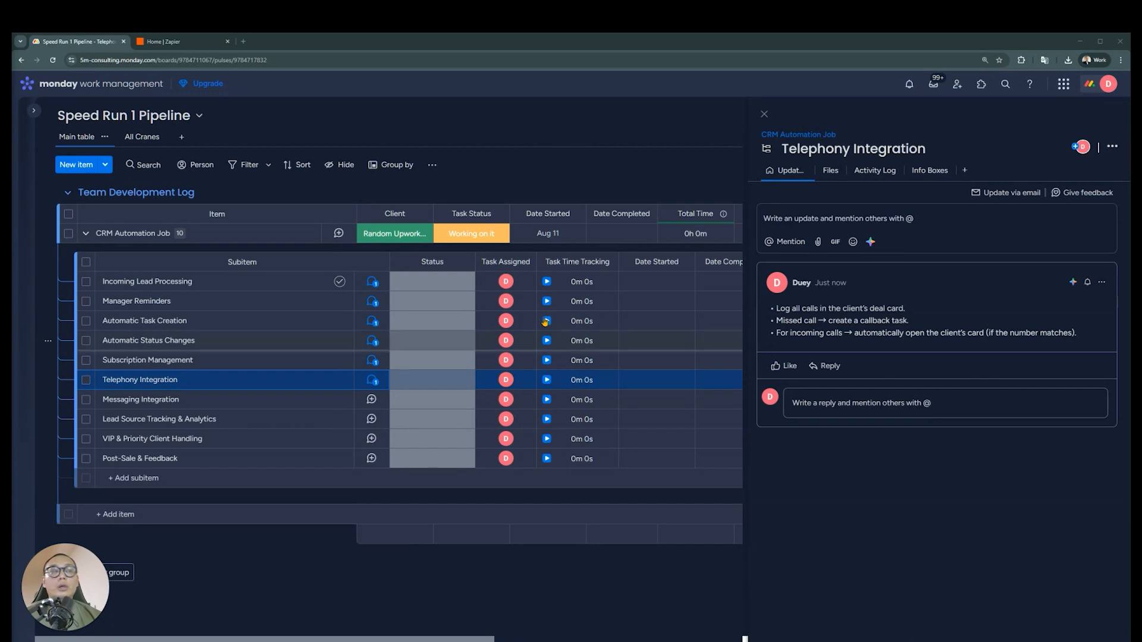
# Post an update on Messaging Integration with the rules for incoming message notifications and reminders after X hours without a reply
pyautogui.click(372, 399)
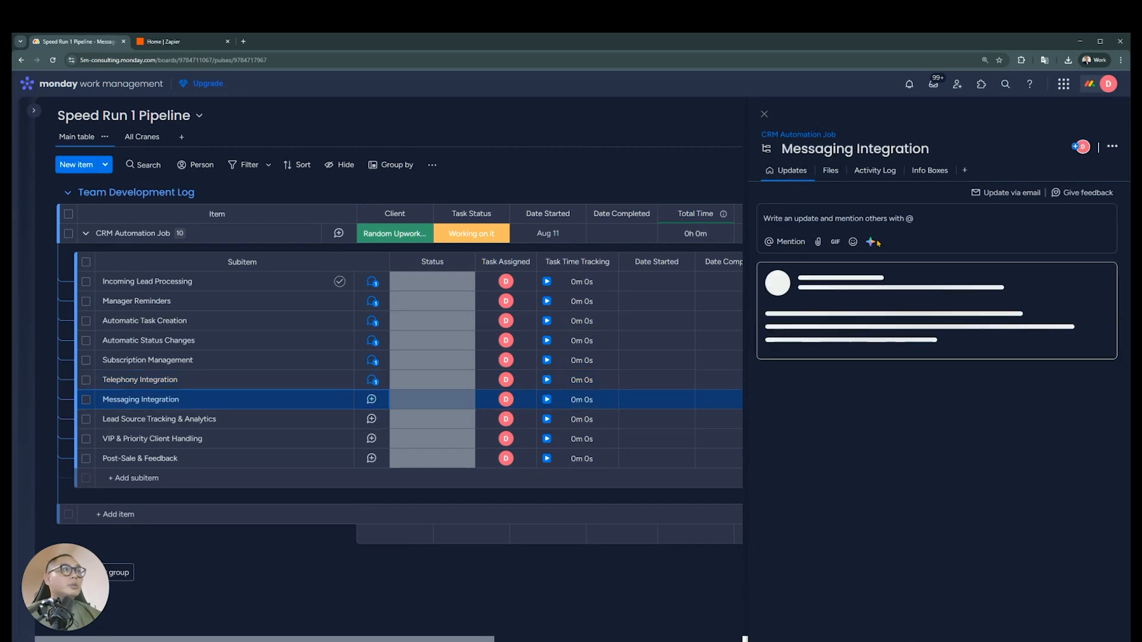
pyautogui.click(922, 220)
pyautogui.hotkey('ctrl', 'v')
pyautogui.click(1088, 301)
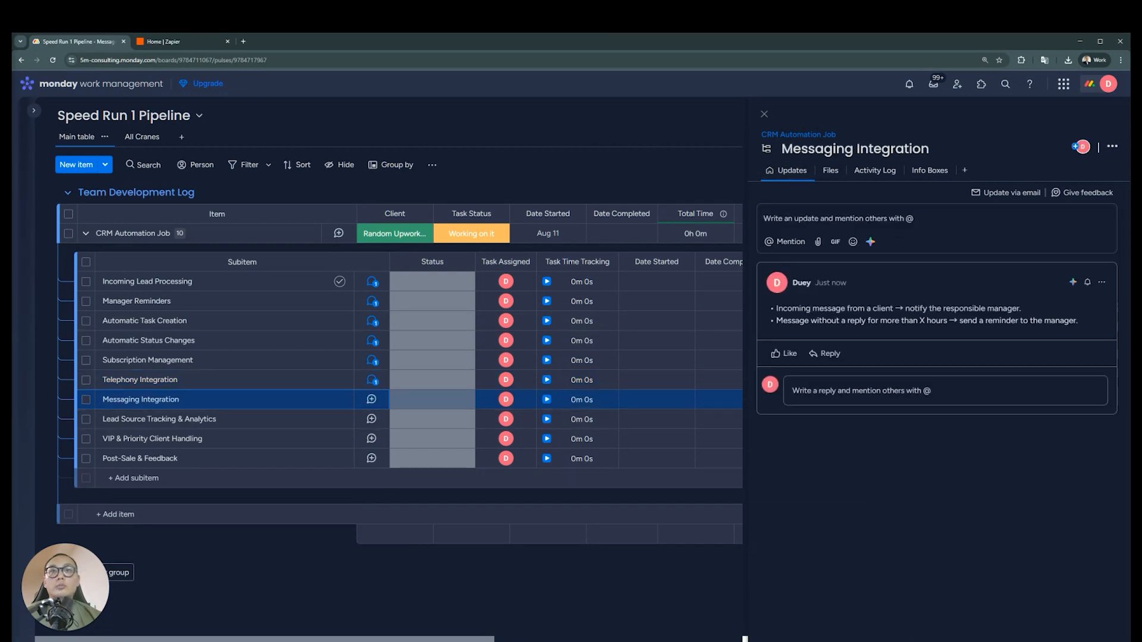
# Post an update on Lead Source Tracking & Analytics with the "Lead Source" autofill and funnel statistics rules
pyautogui.click(372, 419)
pyautogui.click(922, 219)
pyautogui.hotkey('ctrl', 'v')
pyautogui.click(1079, 316)
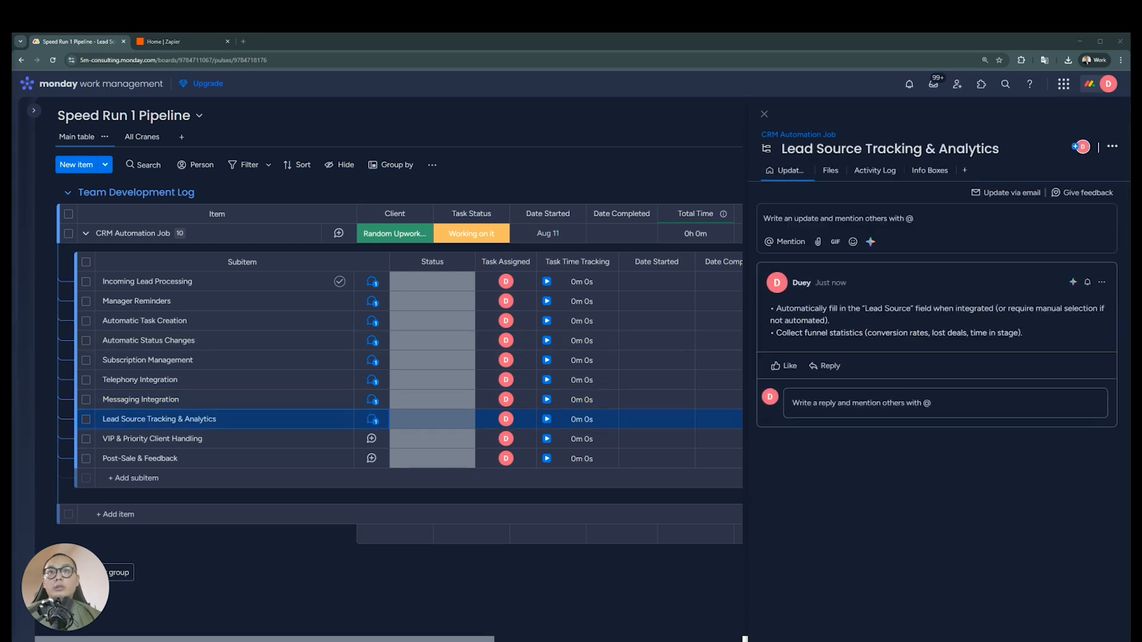
pyautogui.click(839, 171)
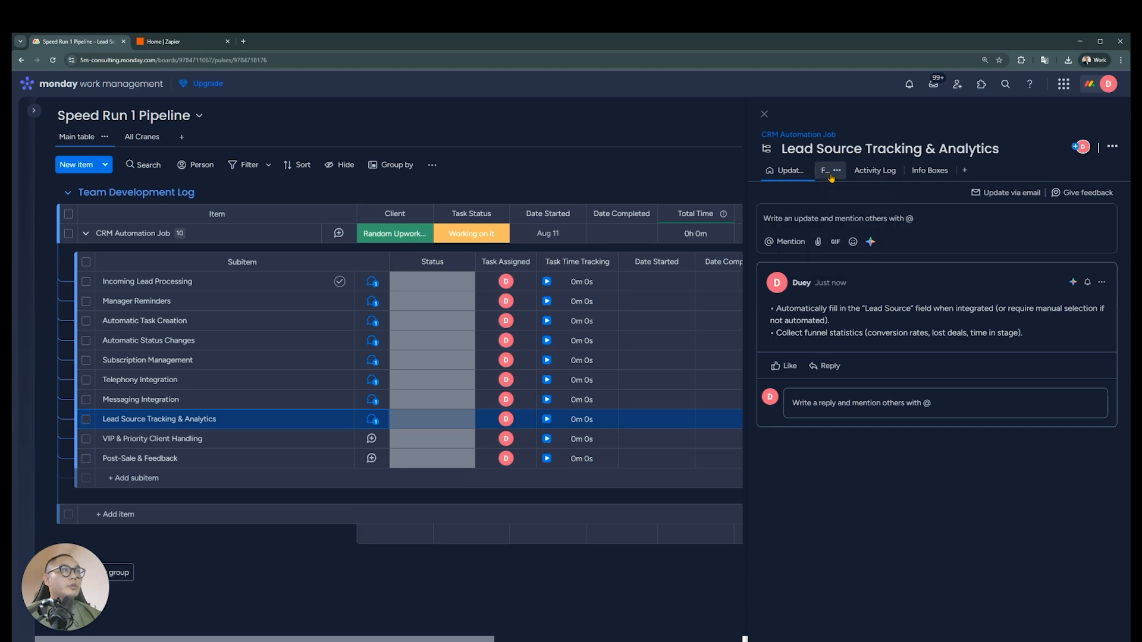
pyautogui.click(832, 172)
pyautogui.click(787, 171)
pyautogui.click(852, 247)
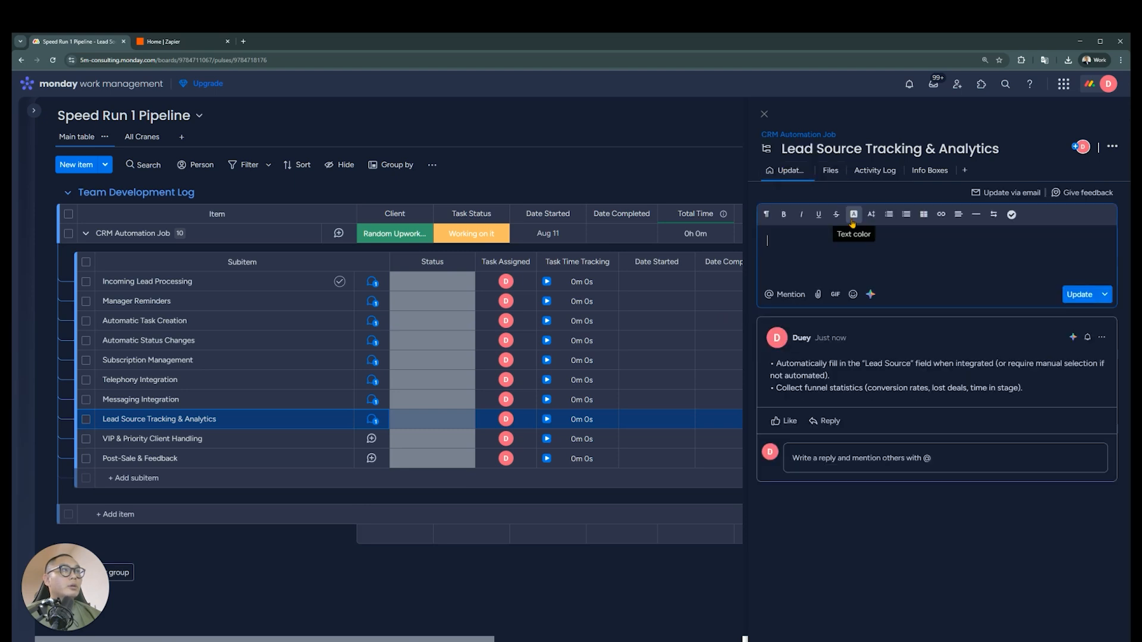
# Post an update on VIP & Priority Client Handling with the "VIP" threshold tagging and "Returning Client" reminder rules
pyautogui.click(370, 437)
pyautogui.hotkey('ctrl', 'v')
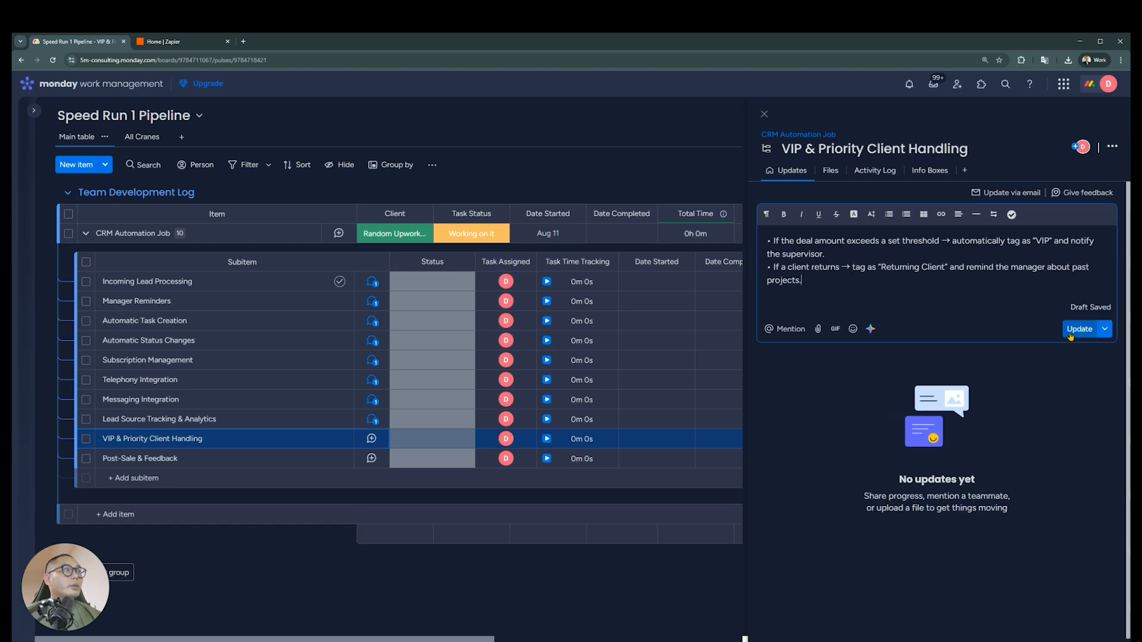
pyautogui.click(1077, 330)
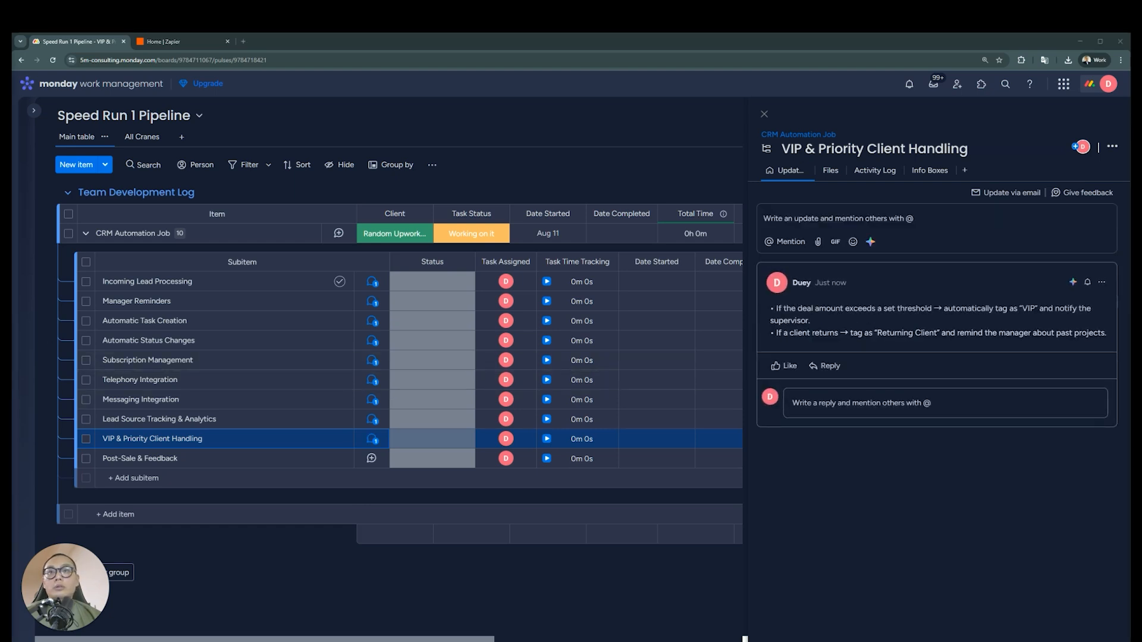
# Post an update on Post-Sale & Feedback with the "Won" deal feedback task and 30-day follow-up rules, and open Incoming Lead Processing's updates
pyautogui.click(370, 460)
pyautogui.click(919, 221)
pyautogui.hotkey('ctrl', 'v')
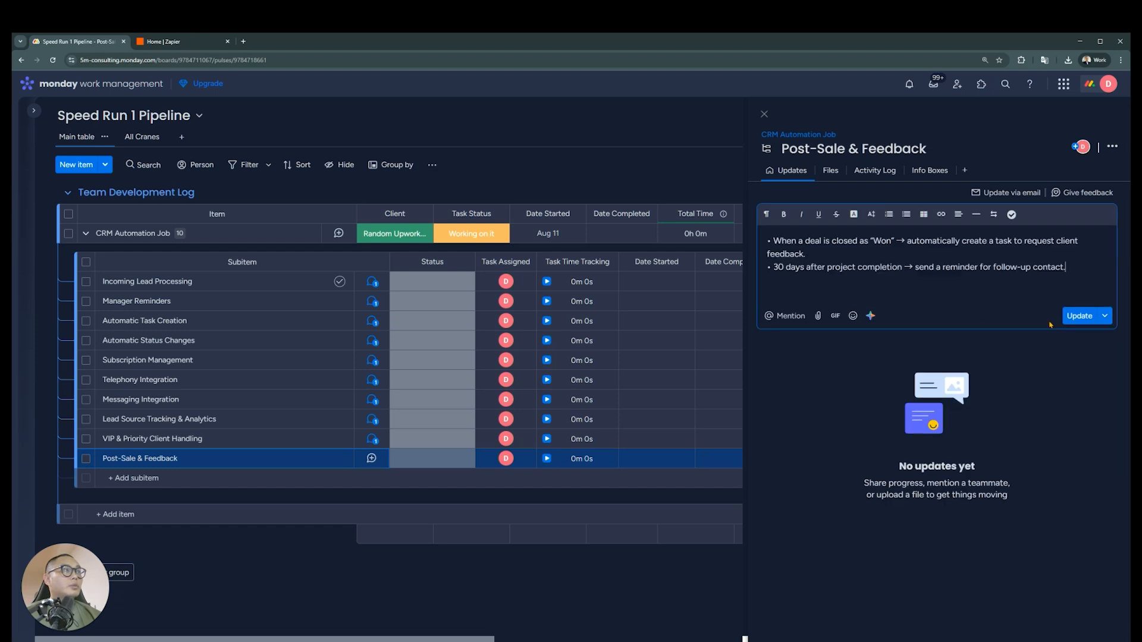
pyautogui.click(1082, 316)
pyautogui.click(372, 283)
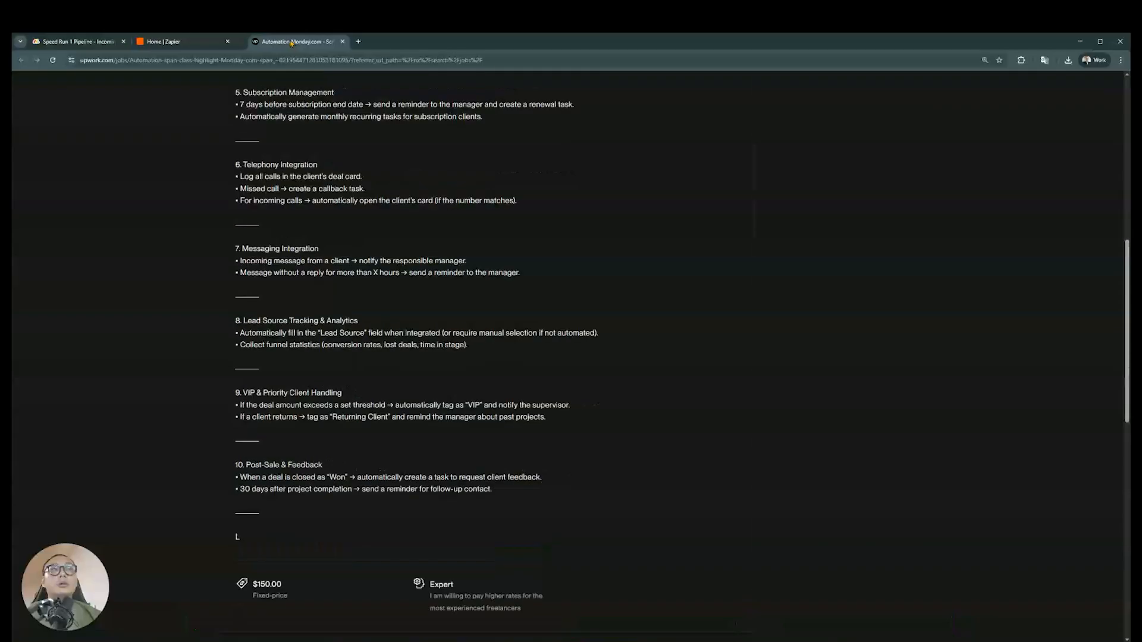
# Switch to the Upwork job posting and review requirements 1 to 5, from Incoming Lead Processing to Subscription Management
pyautogui.scroll(8, 386, 353)
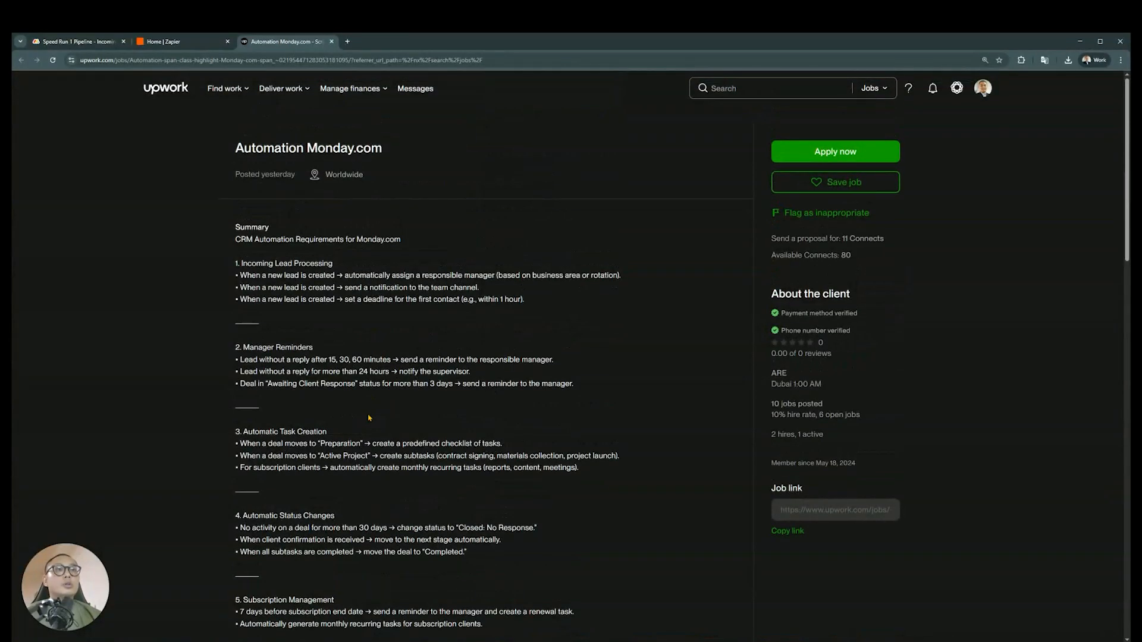
pyautogui.moveTo(563, 304); pyautogui.dragTo(236, 251)
pyautogui.scroll(-1, 558, 292)
pyautogui.moveTo(574, 296); pyautogui.dragTo(235, 250)
pyautogui.scroll(-1, 442, 292)
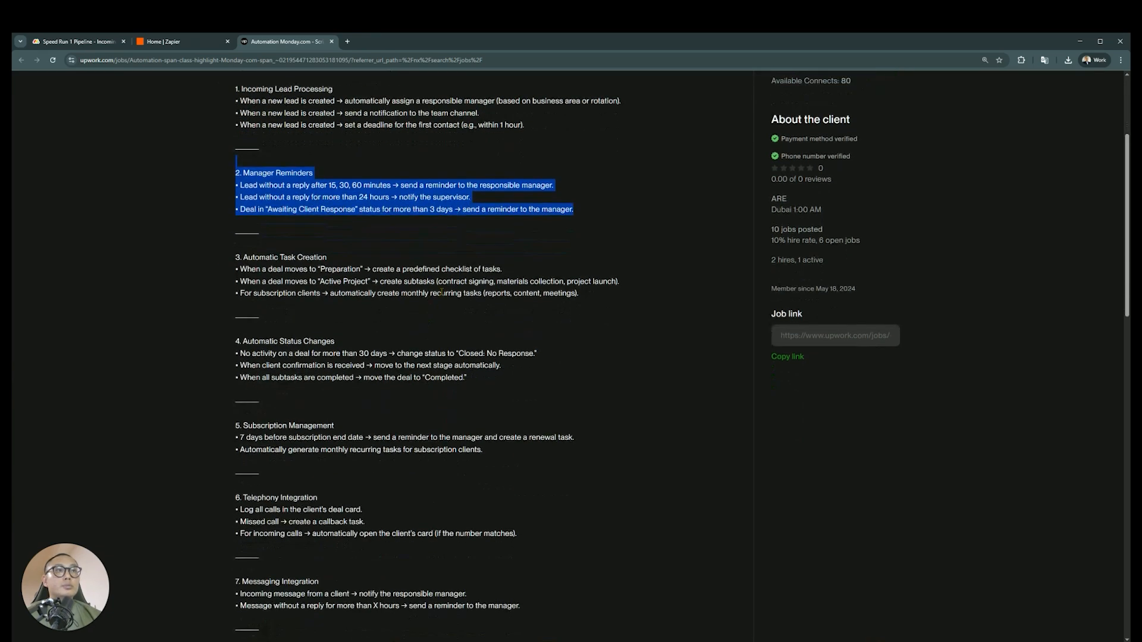
pyautogui.click(442, 291)
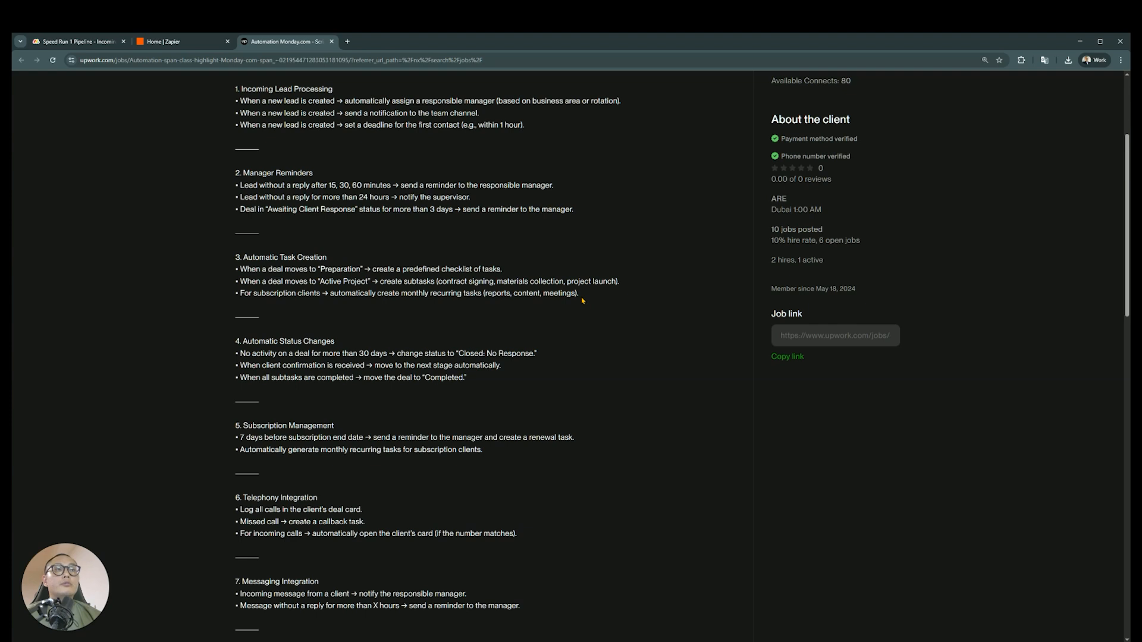
pyautogui.moveTo(580, 294); pyautogui.dragTo(236, 258)
pyautogui.click(464, 309)
pyautogui.scroll(-2, 479, 304)
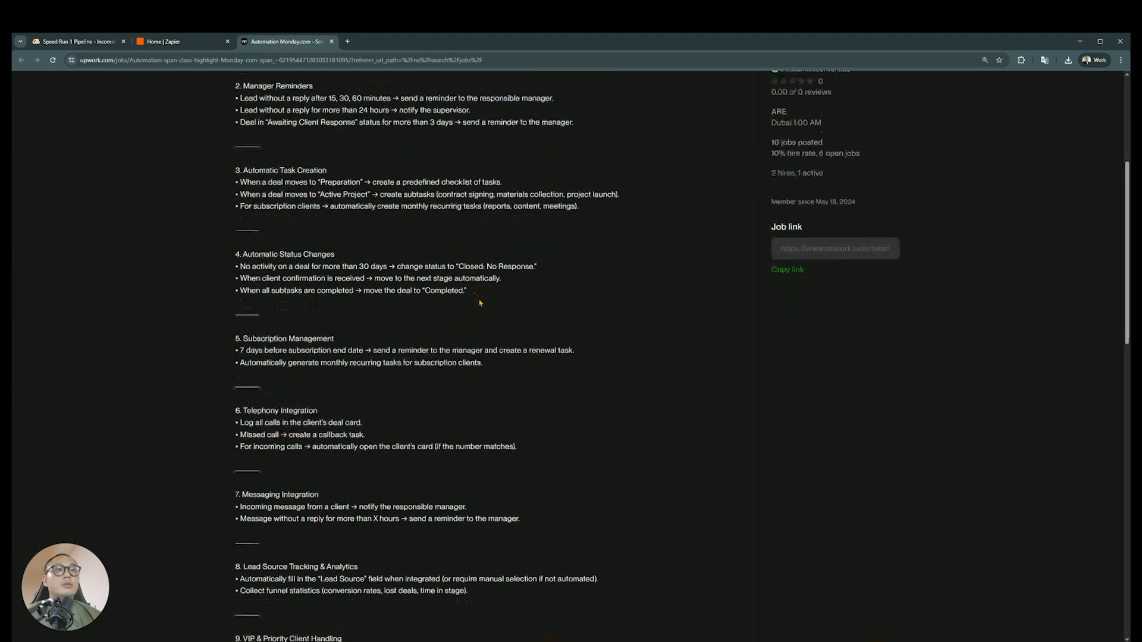
pyautogui.scroll(-2, 493, 303)
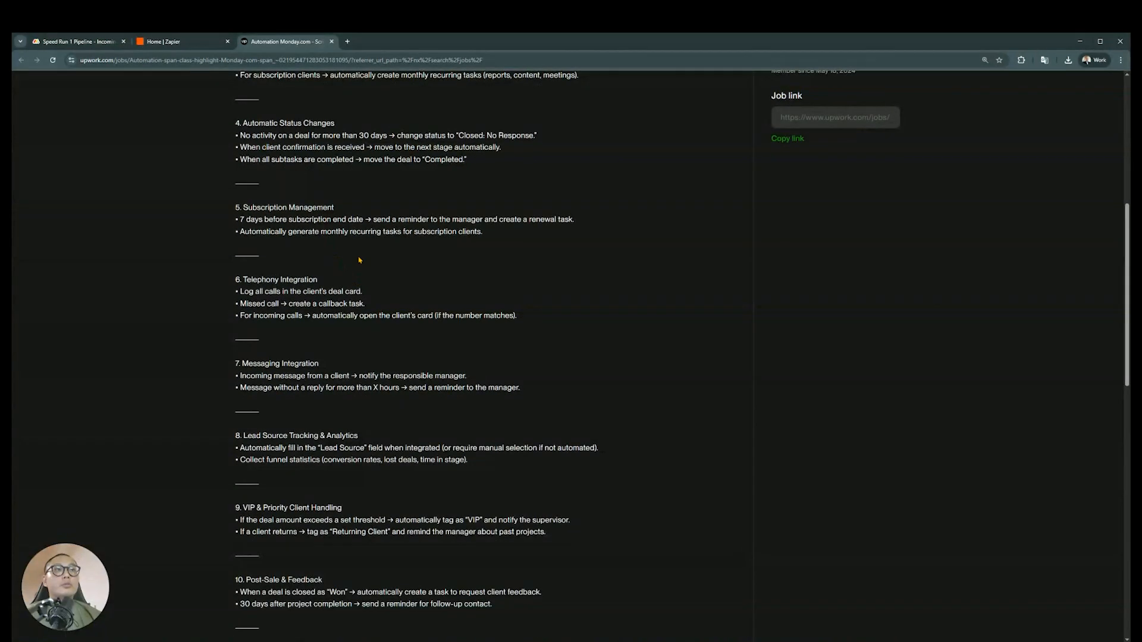
pyautogui.scroll(-1, 370, 252)
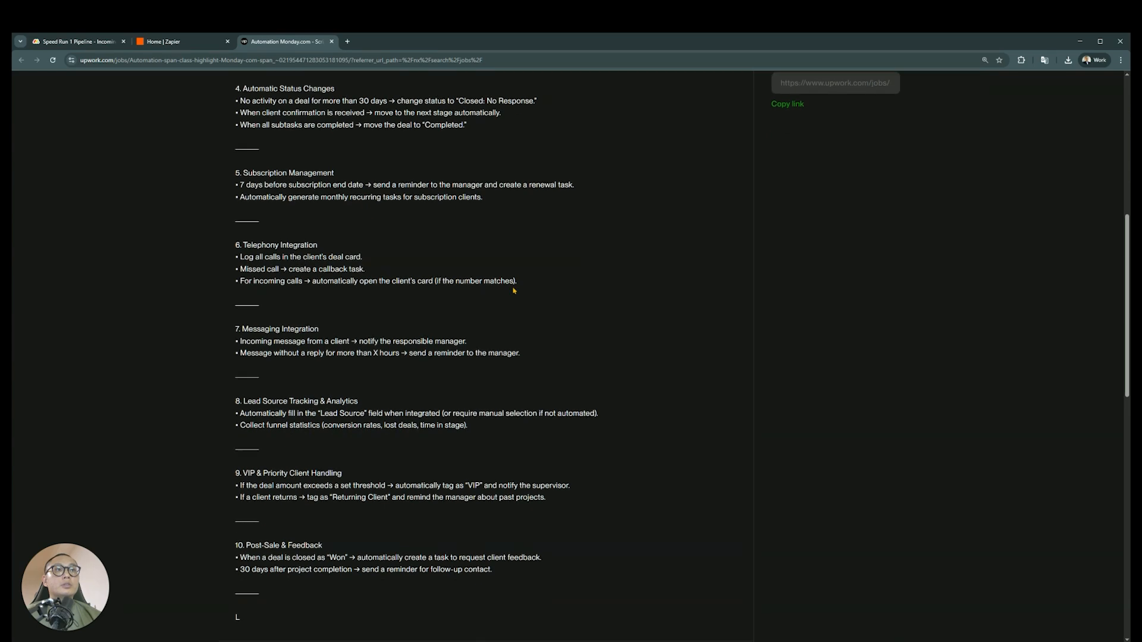
# Examine the Telephony Integration requirements on call logging, missed-call callbacks and opening the client's card
pyautogui.moveTo(519, 273); pyautogui.dragTo(224, 243)
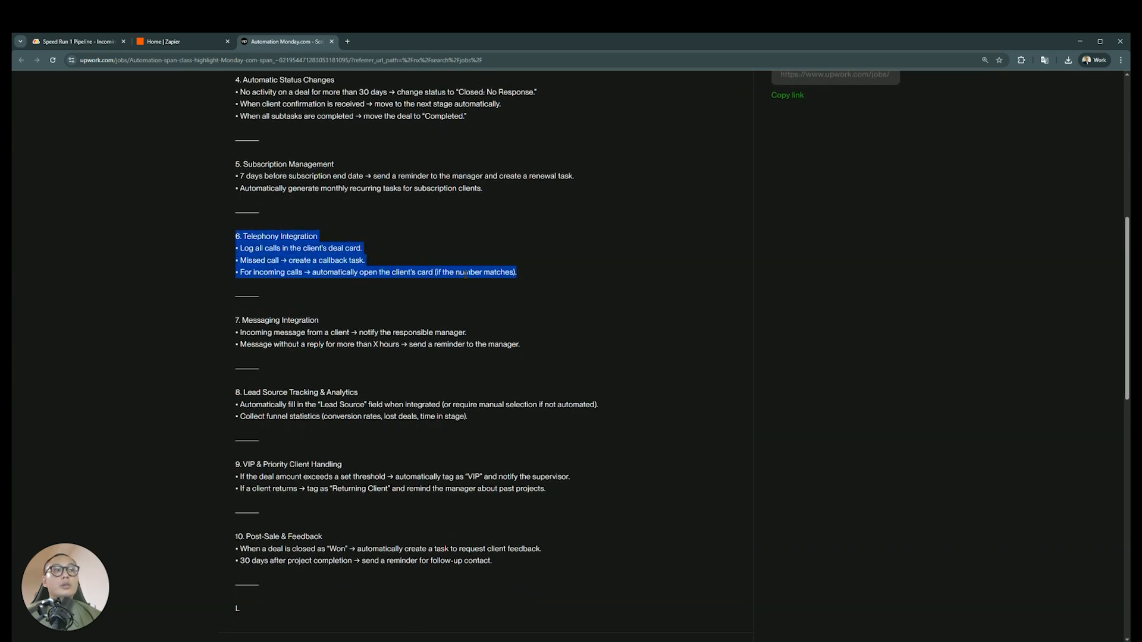
pyautogui.click(380, 266)
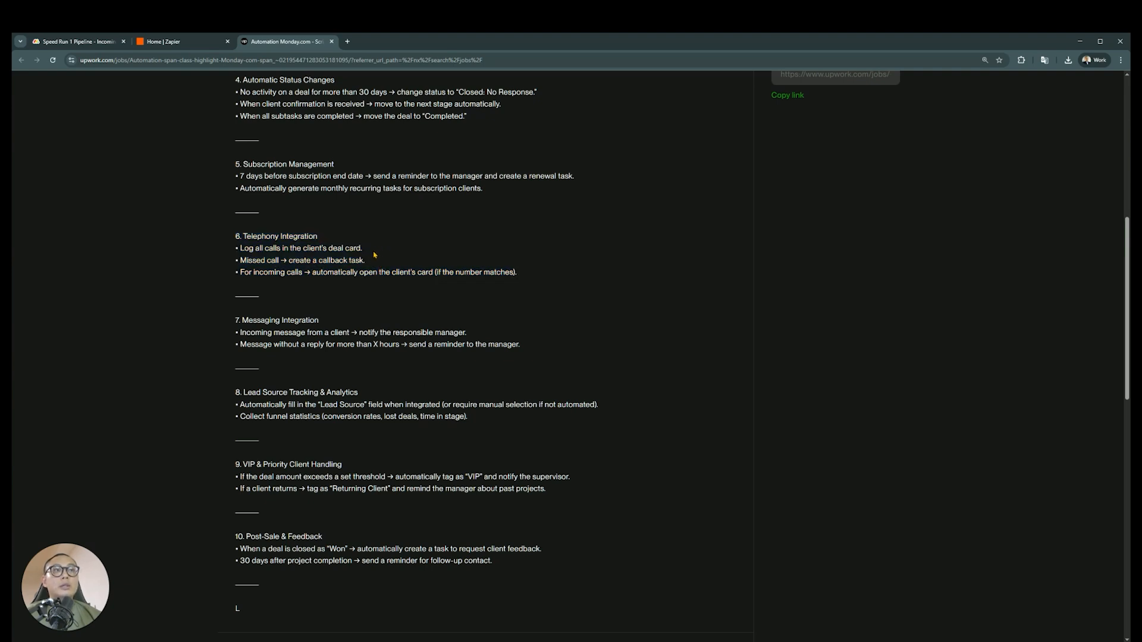
pyautogui.moveTo(539, 280); pyautogui.dragTo(235, 236)
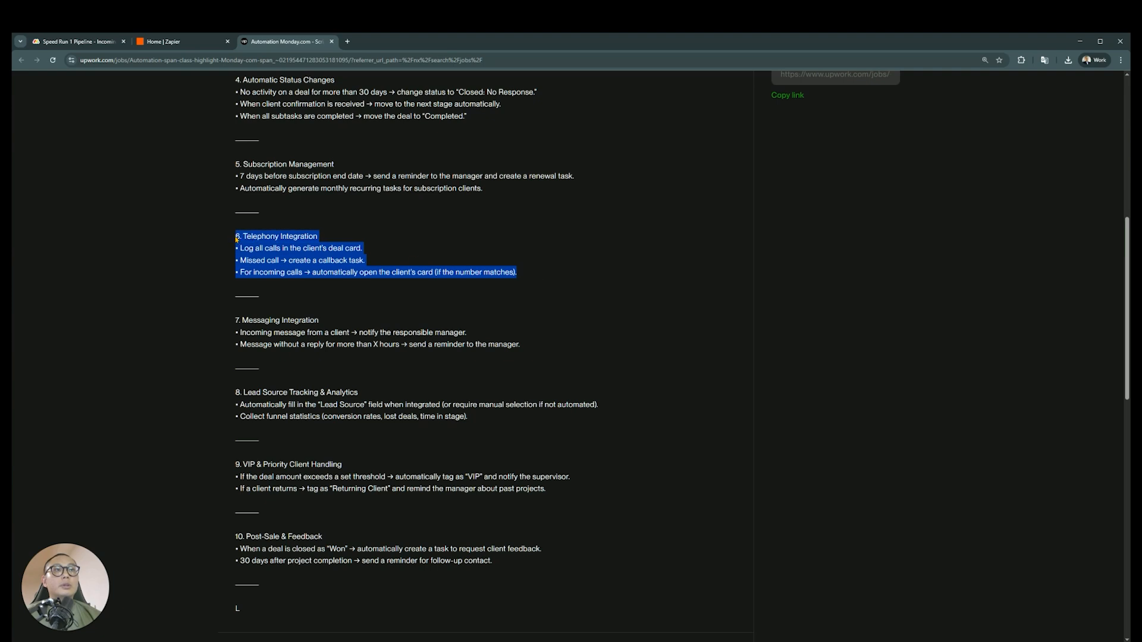
pyautogui.scroll(-1, 532, 319)
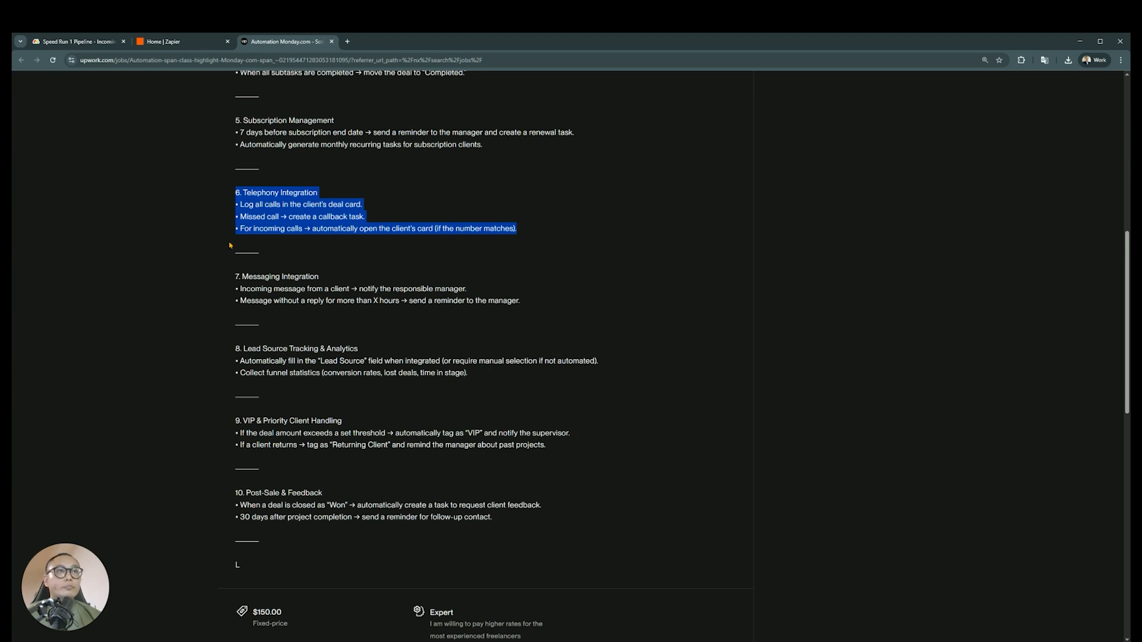
pyautogui.click(335, 203)
pyautogui.moveTo(324, 193); pyautogui.dragTo(238, 194)
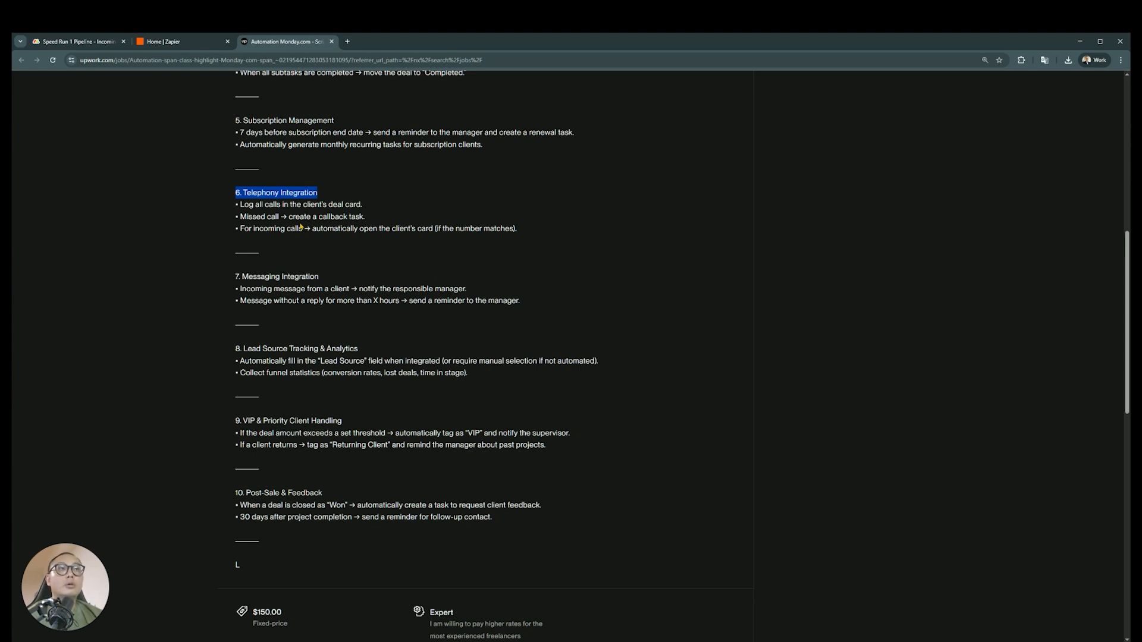
pyautogui.moveTo(517, 229); pyautogui.dragTo(238, 193)
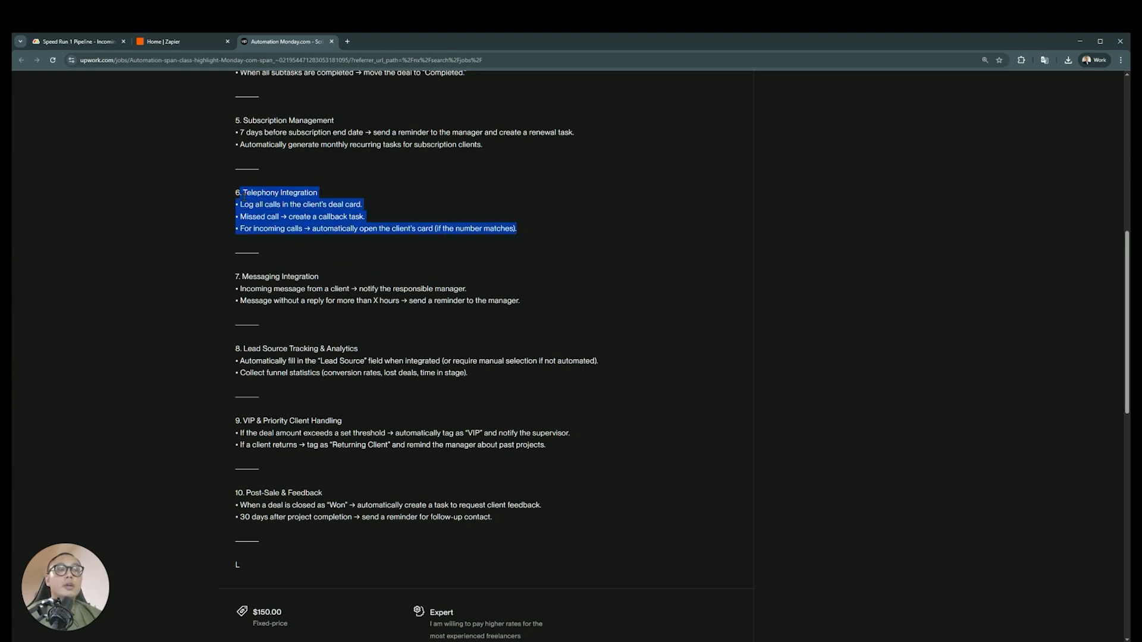
pyautogui.click(348, 251)
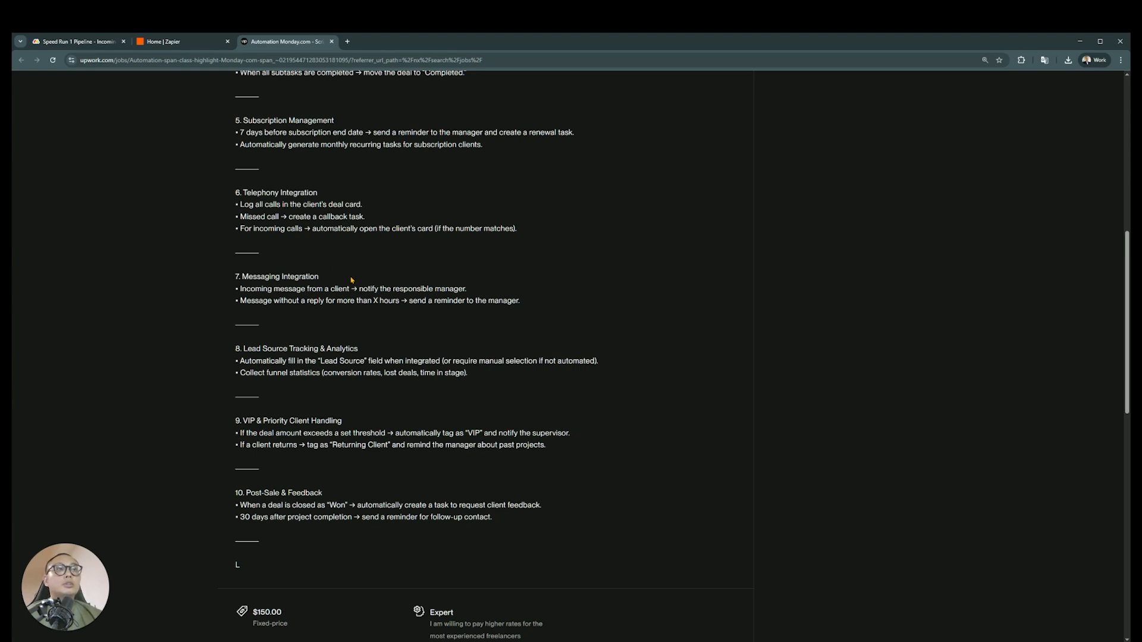
# Examine the Messaging Integration requirements on incoming message notifications and reminders for unanswered messages
pyautogui.moveTo(525, 304); pyautogui.dragTo(235, 280)
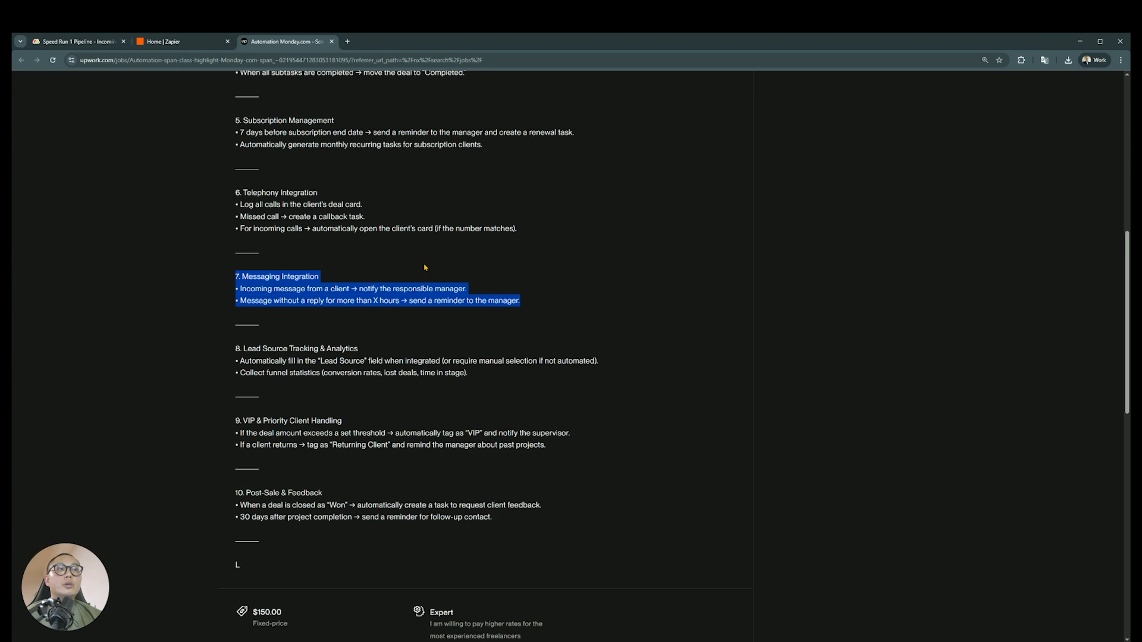
pyautogui.click(399, 282)
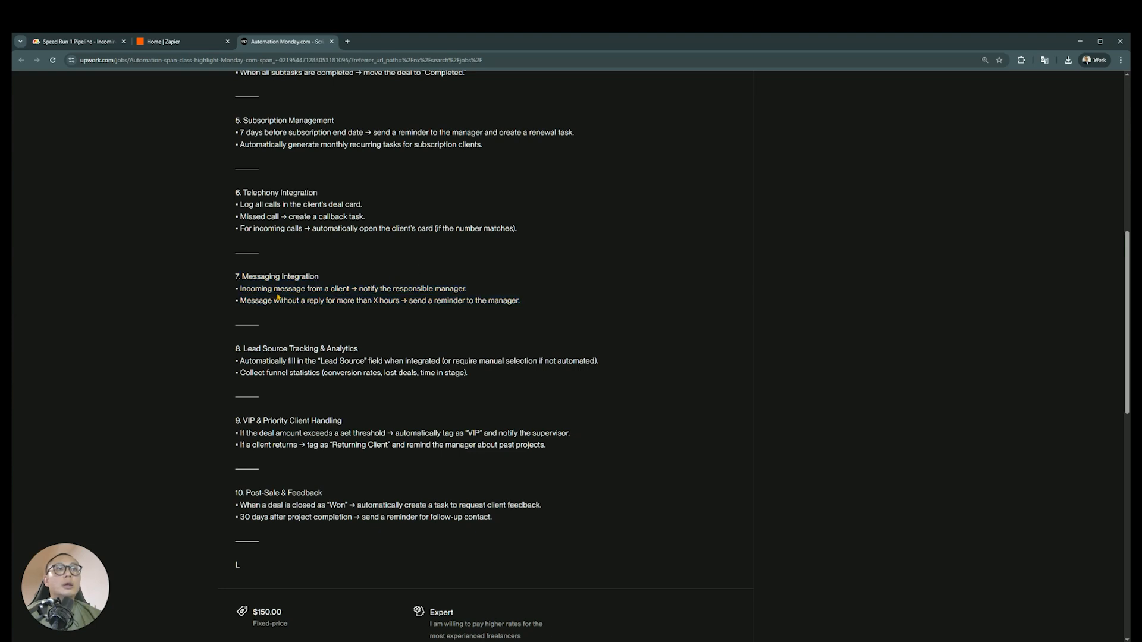
pyautogui.moveTo(467, 290); pyautogui.dragTo(240, 290)
pyautogui.click(331, 298)
pyautogui.moveTo(546, 304); pyautogui.dragTo(236, 277)
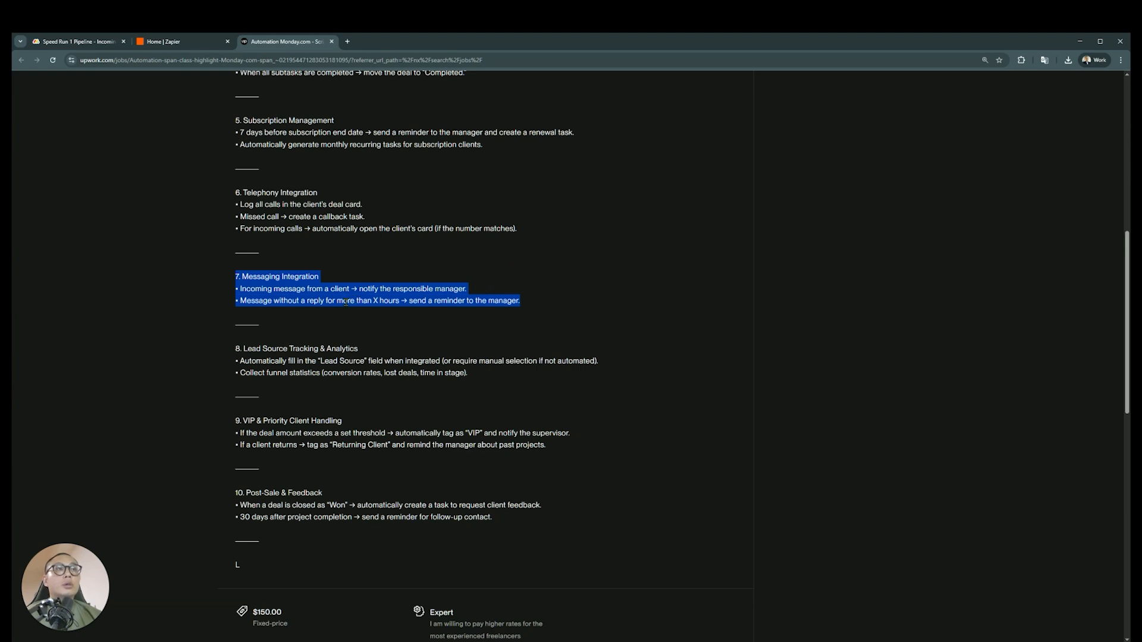
pyautogui.click(257, 299)
pyautogui.moveTo(239, 288)
pyautogui.mouseDown()
pyautogui.moveTo(530, 301)
pyautogui.moveTo(229, 280)
pyautogui.mouseUp()
pyautogui.scroll(-2, 467, 344)
pyautogui.click(468, 286)
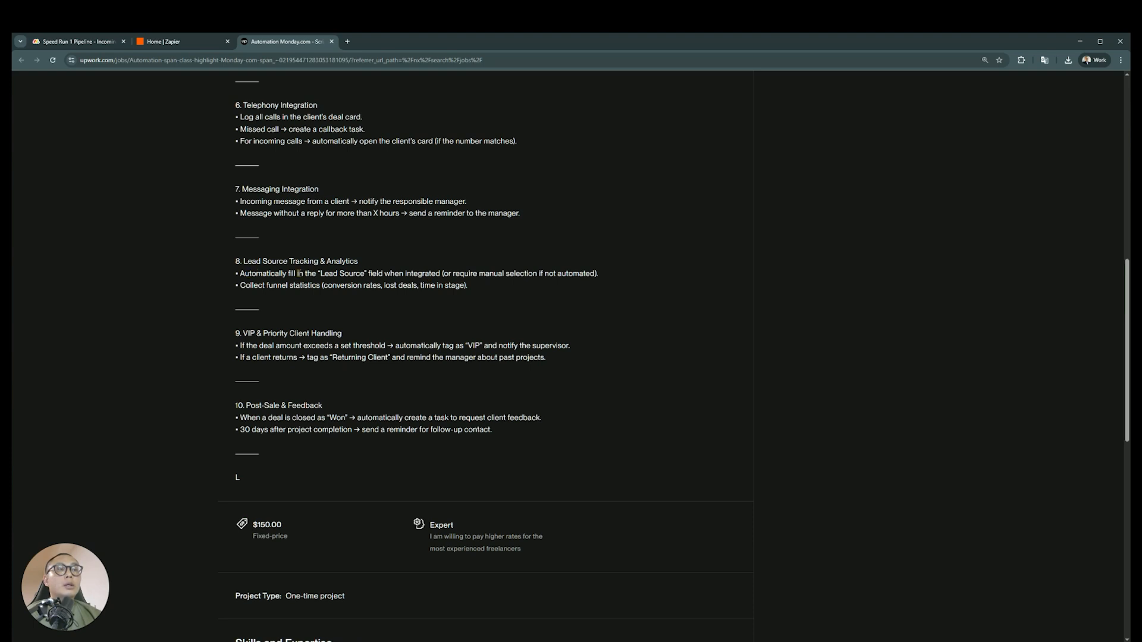
# Review requirements 8 to 10, from Lead Source Tracking & Analytics to Post-Sale & Feedback, and return to the start of the posting
pyautogui.moveTo(598, 273); pyautogui.dragTo(237, 286)
pyautogui.click(437, 273)
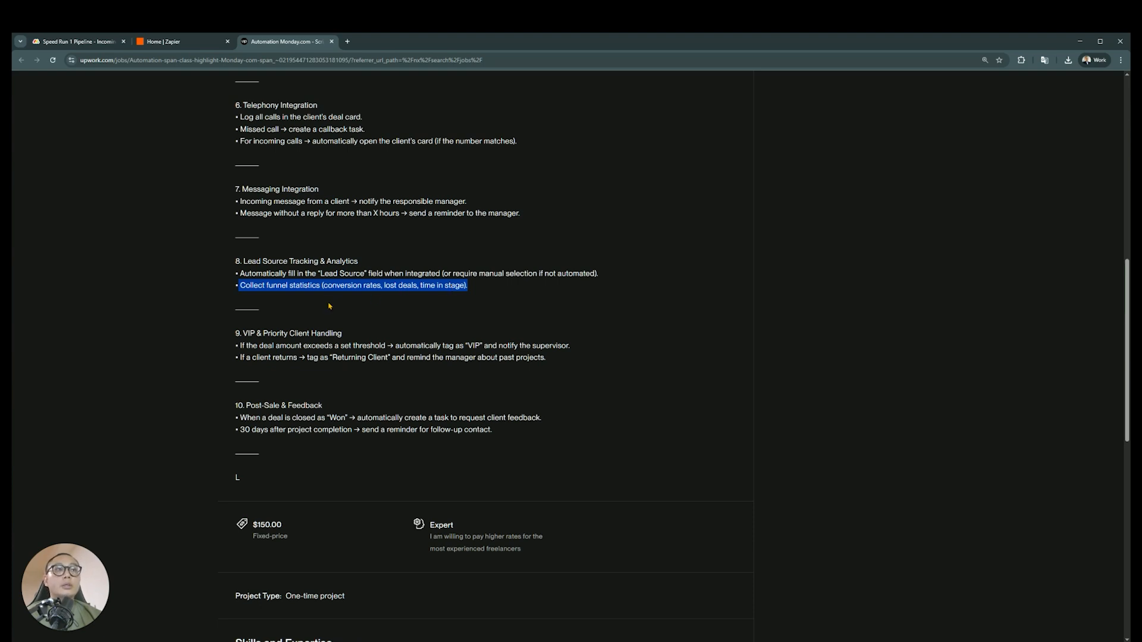
pyautogui.moveTo(323, 285); pyautogui.dragTo(466, 284)
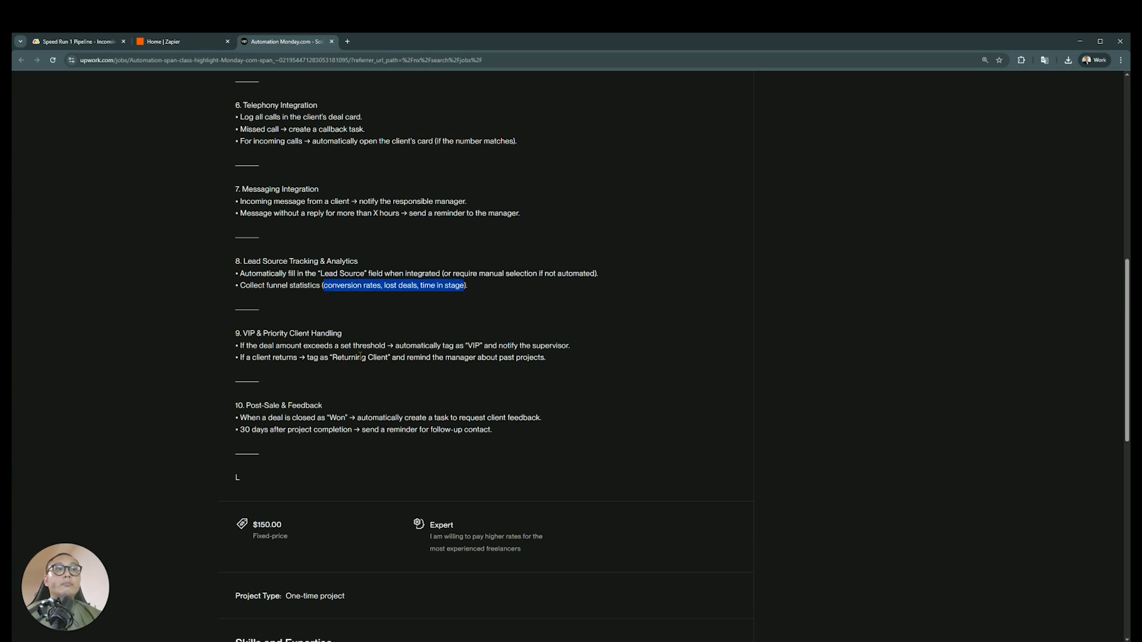
pyautogui.click(359, 356)
pyautogui.moveTo(576, 364); pyautogui.dragTo(237, 346)
pyautogui.scroll(-1, 396, 357)
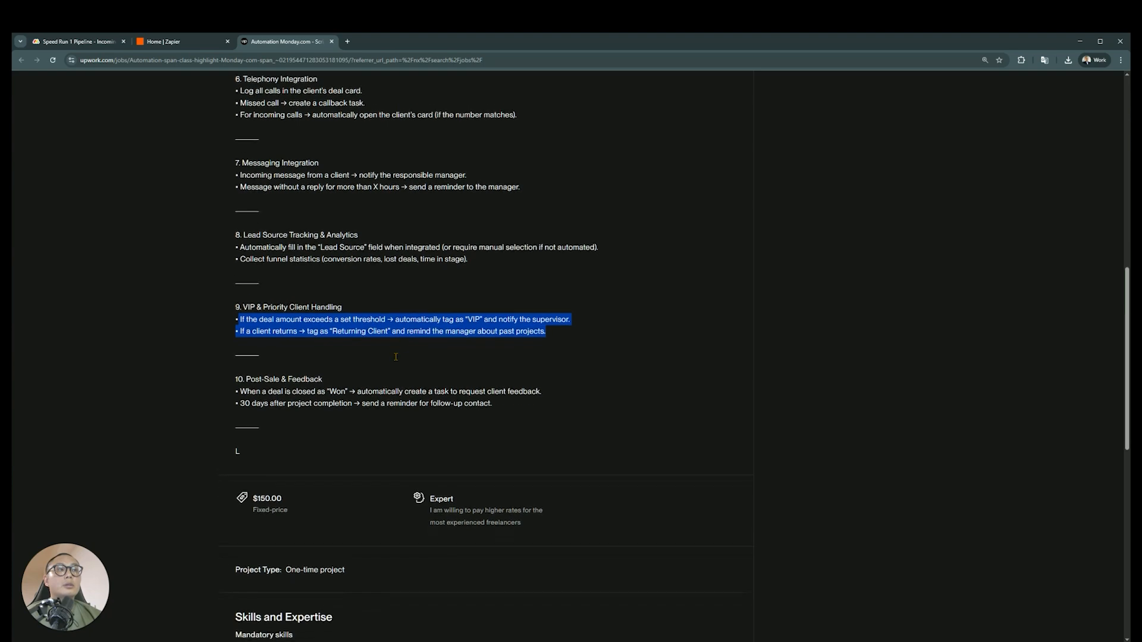
pyautogui.click(392, 374)
pyautogui.moveTo(525, 389); pyautogui.dragTo(236, 379)
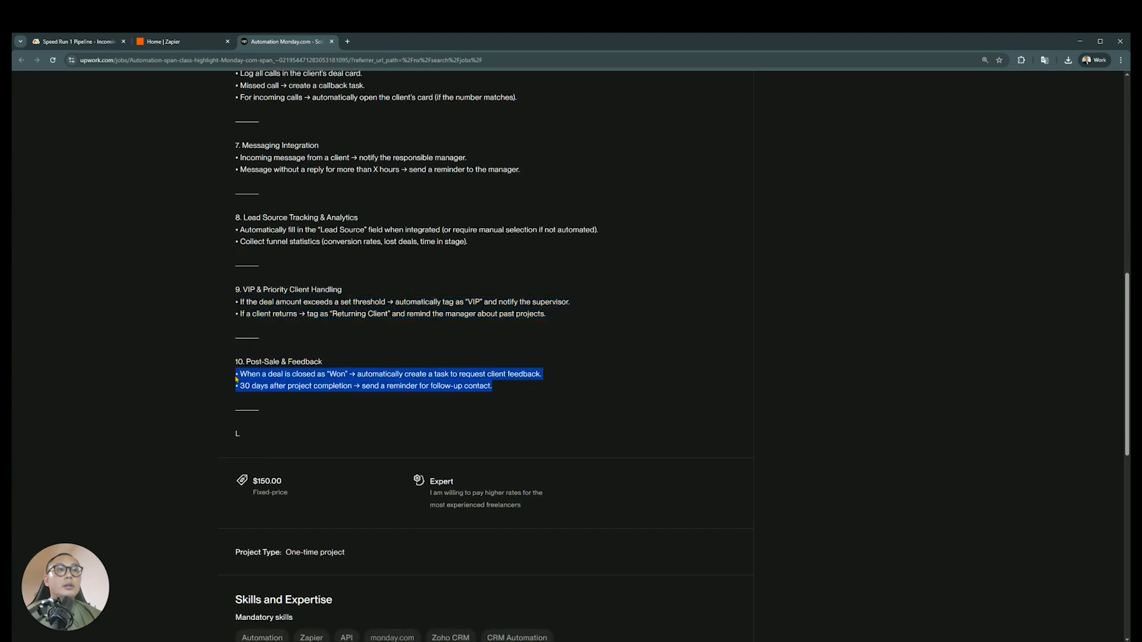
pyautogui.click(449, 394)
pyautogui.scroll(10, 507, 447)
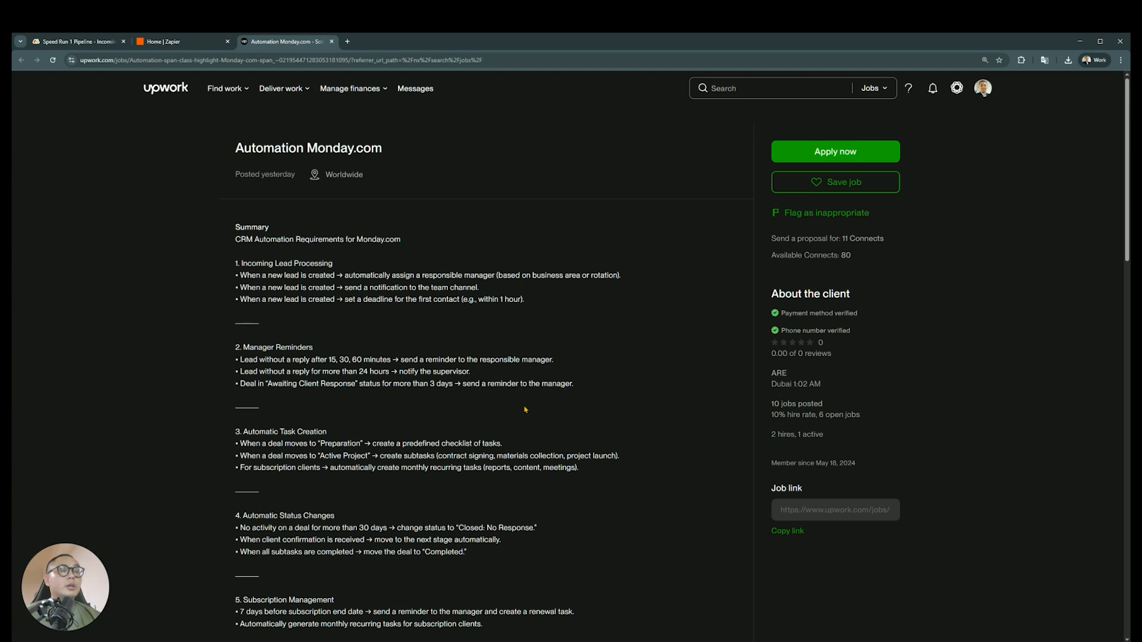
pyautogui.scroll(-1, 489, 397)
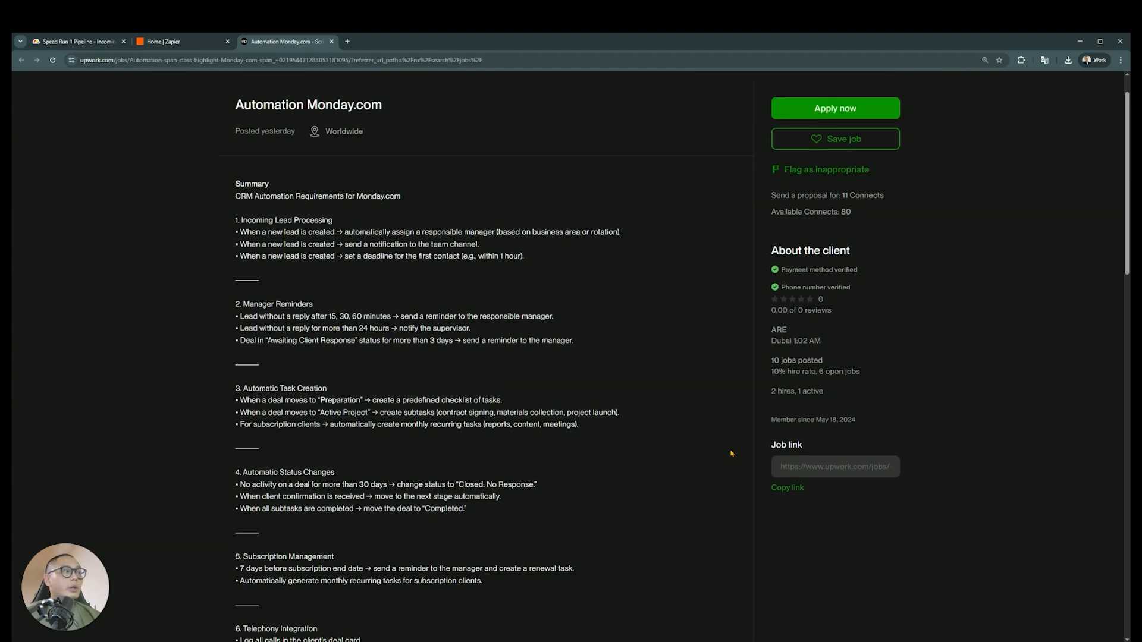
# Check the current date and time on the system clock and return to the Upwork job posting
pyautogui.click(1090, 641)
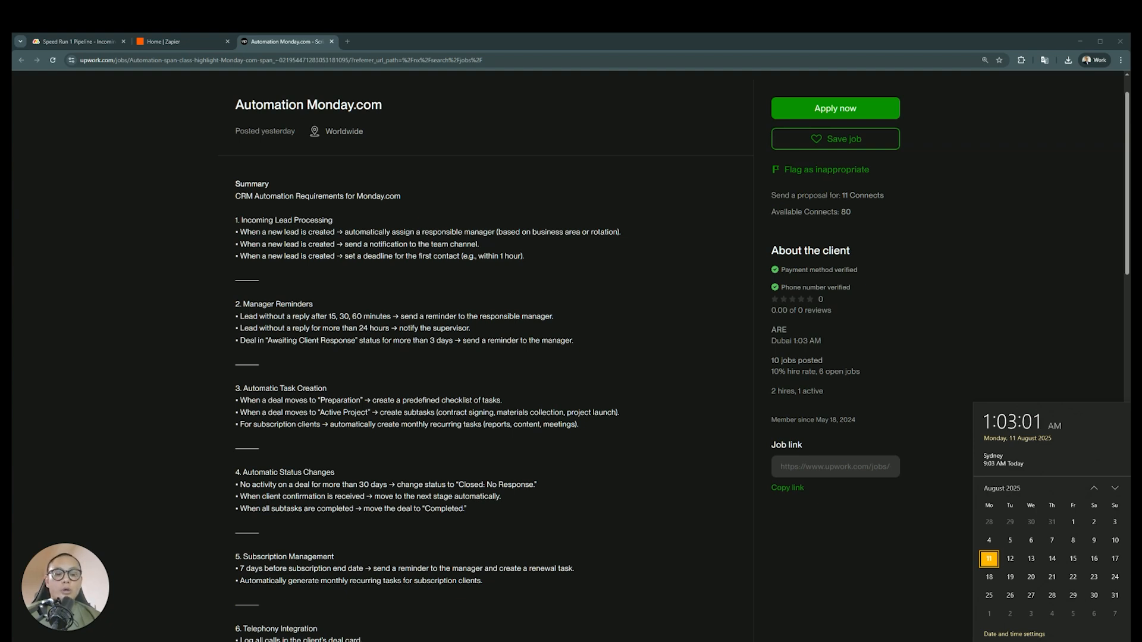
pyautogui.press('Escape')
pyautogui.hotkey('alt', 'Tab')
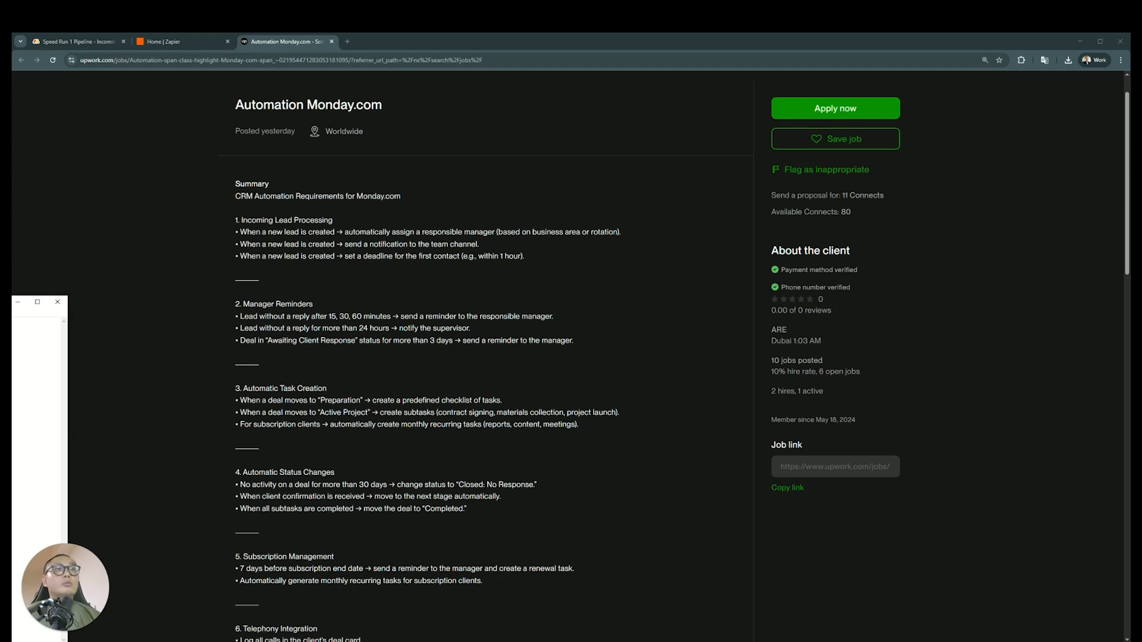
pyautogui.click(273, 50)
# Open the monday.com home page in a new browser tab and place it directly beside the Speed Run 1 Pipeline tab
pyautogui.click(204, 49)
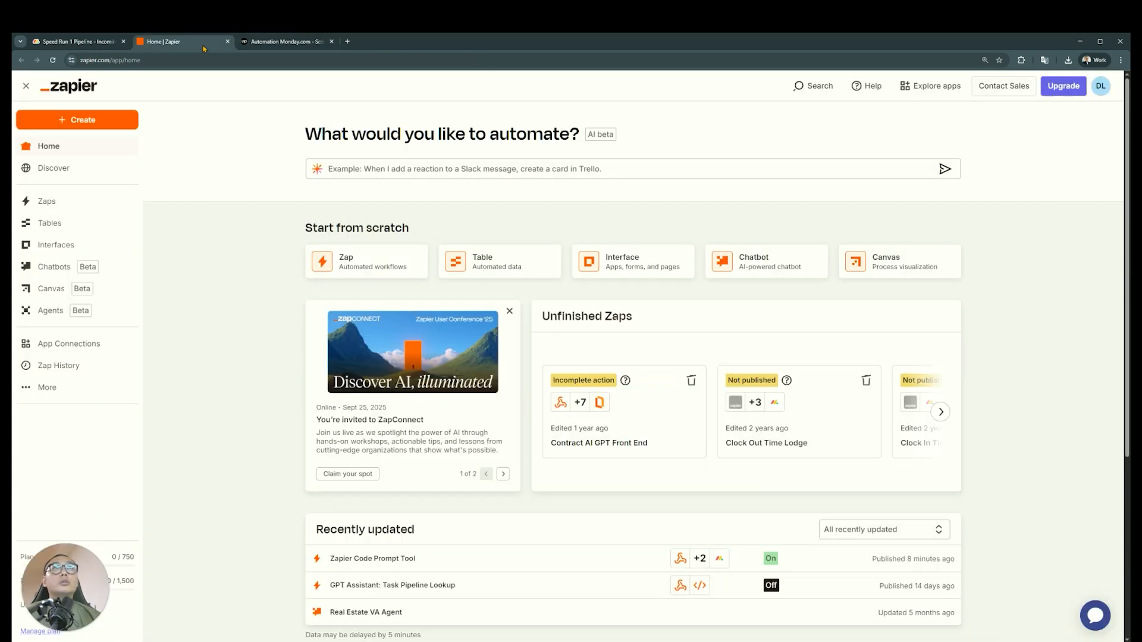
pyautogui.click(83, 42)
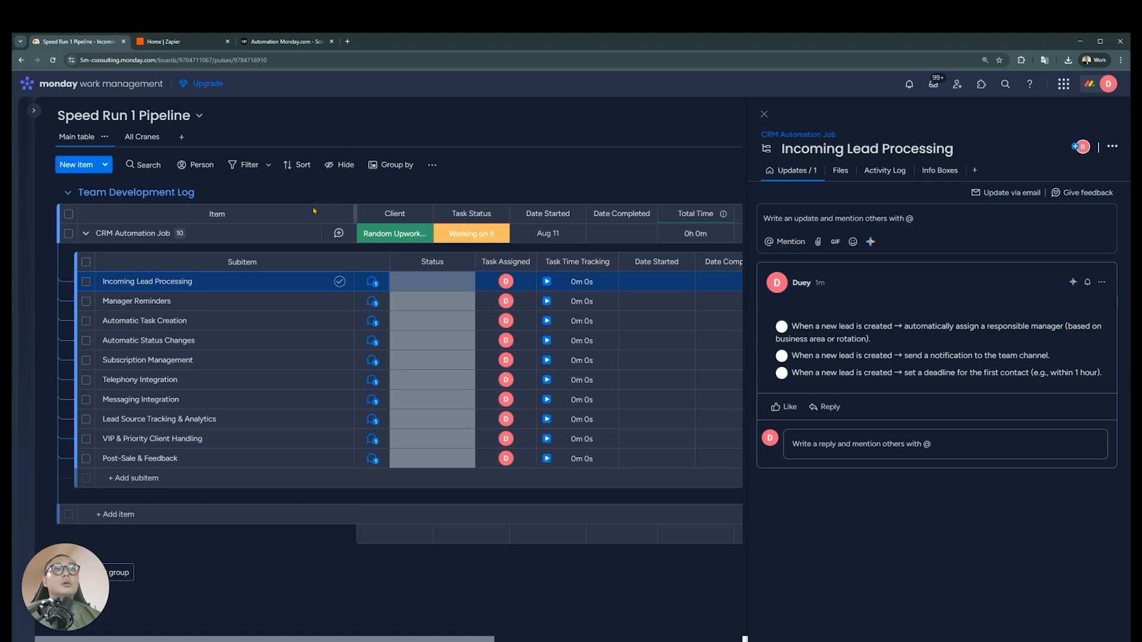
pyautogui.hotkey('ctrl', 't')
pyautogui.write('monday.com')
pyautogui.press('Return')
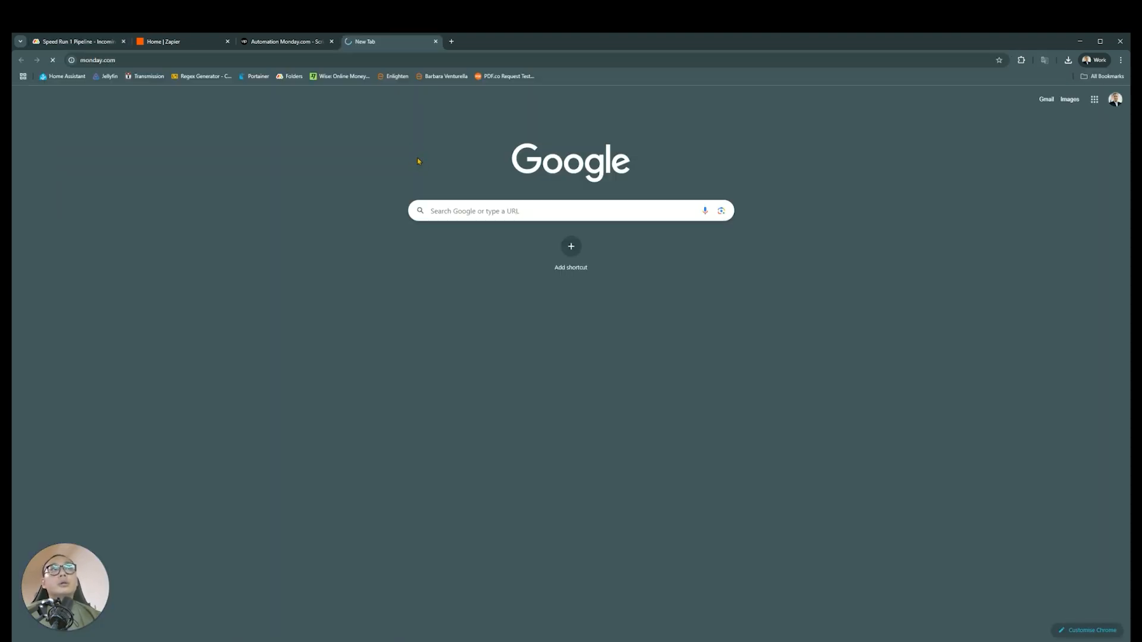
pyautogui.moveTo(417, 41); pyautogui.dragTo(199, 42)
pyautogui.click(89, 43)
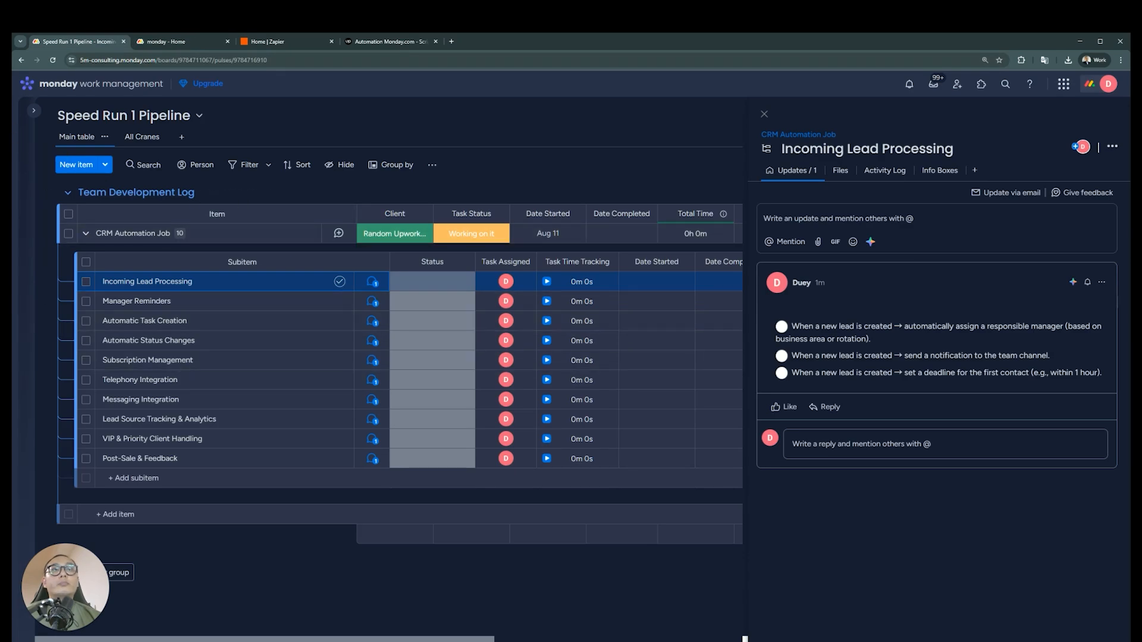
# Create a main board named CRM for managing items inside the Speed Run 1 folder
pyautogui.click(173, 42)
pyautogui.click(34, 111)
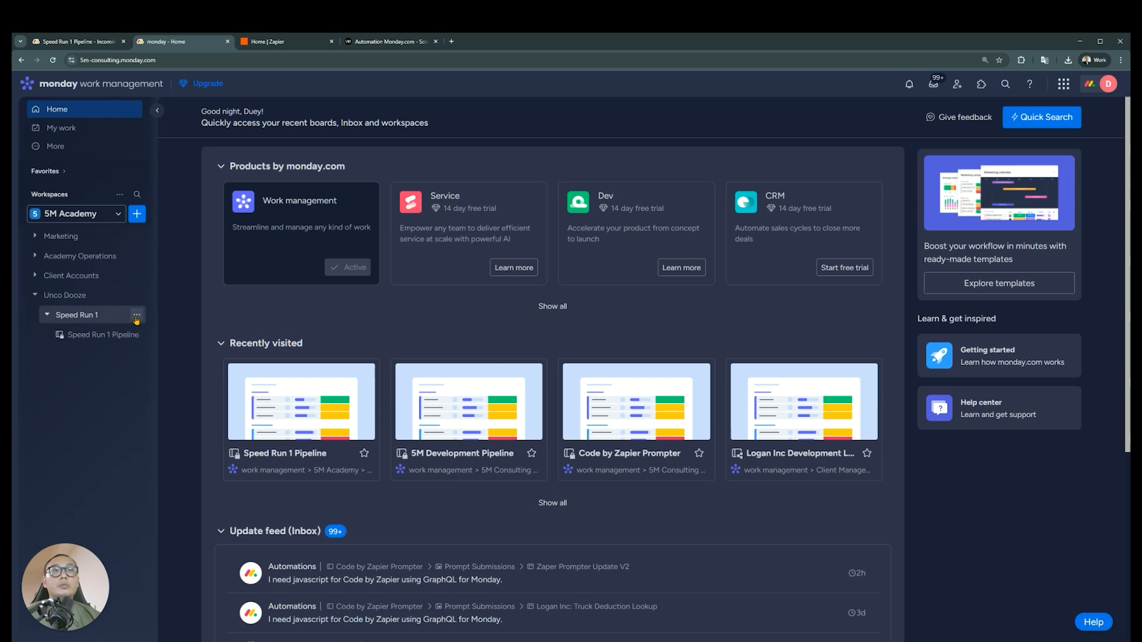
pyautogui.click(137, 315)
pyautogui.moveTo(241, 408)
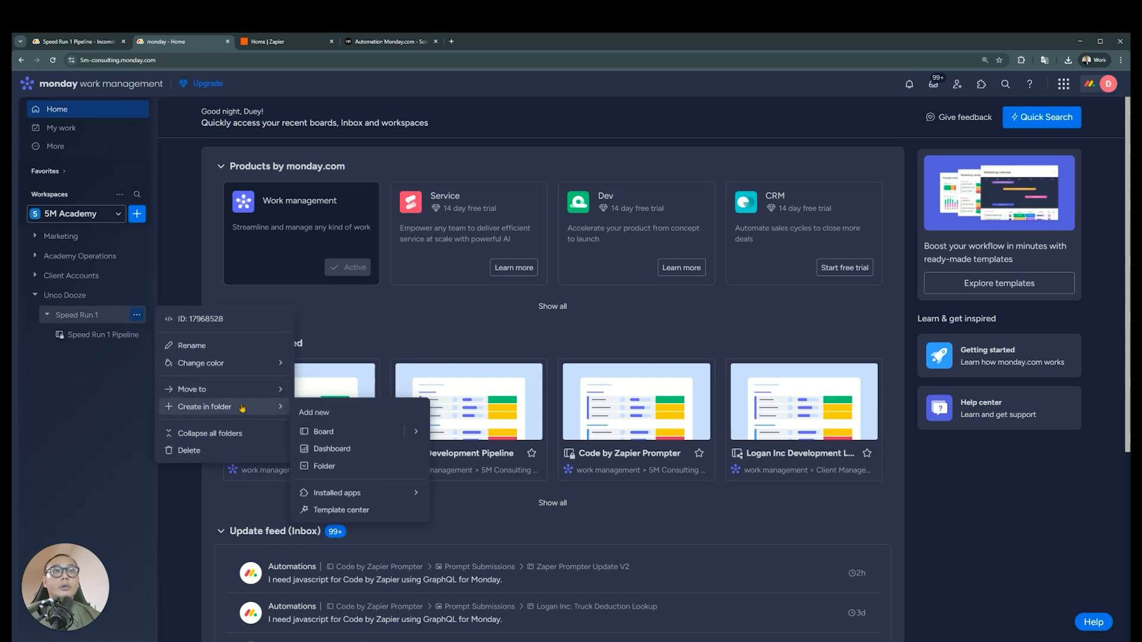
pyautogui.click(368, 434)
pyautogui.write('CRM')
pyautogui.click(655, 492)
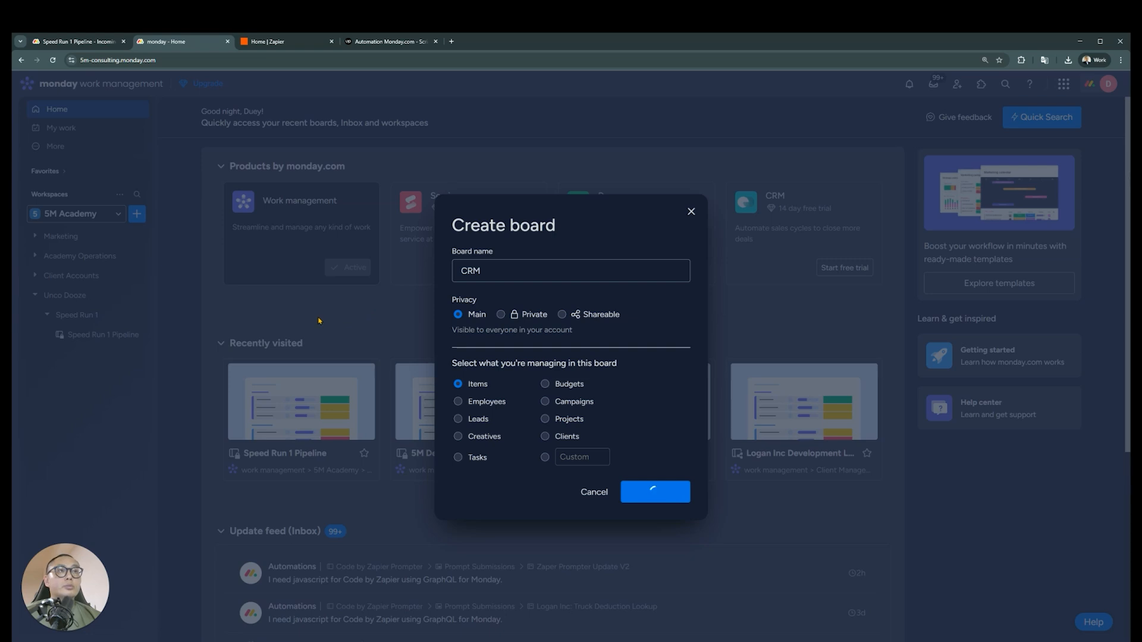
# Check the Incoming Lead Processing requirements and rename the CRM board's first group to New Leads
pyautogui.click(95, 42)
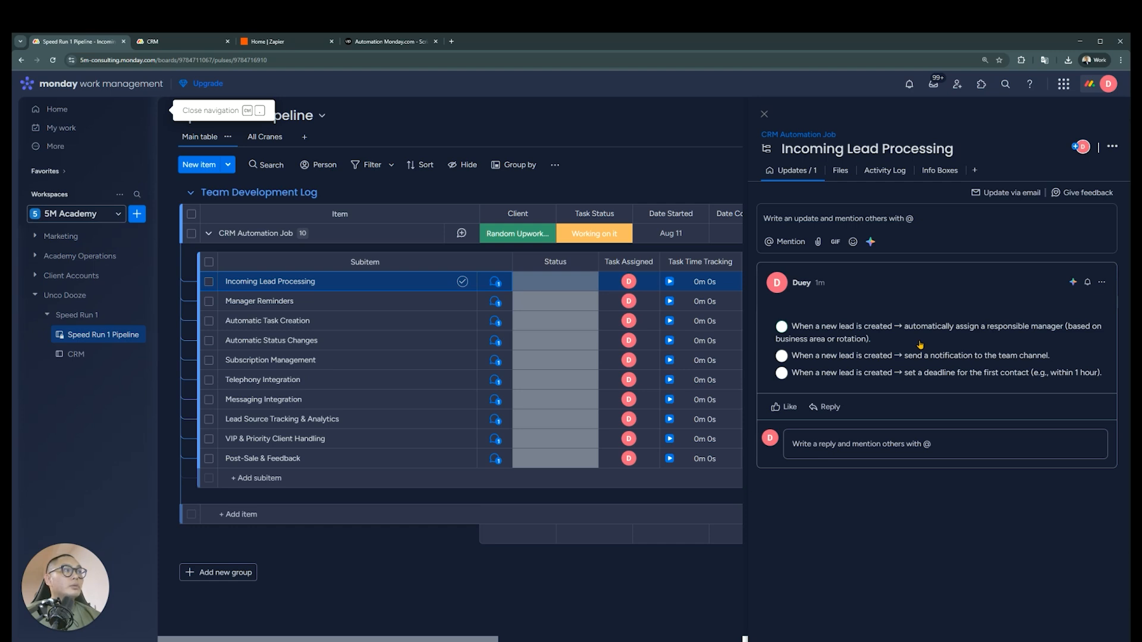
pyautogui.click(152, 41)
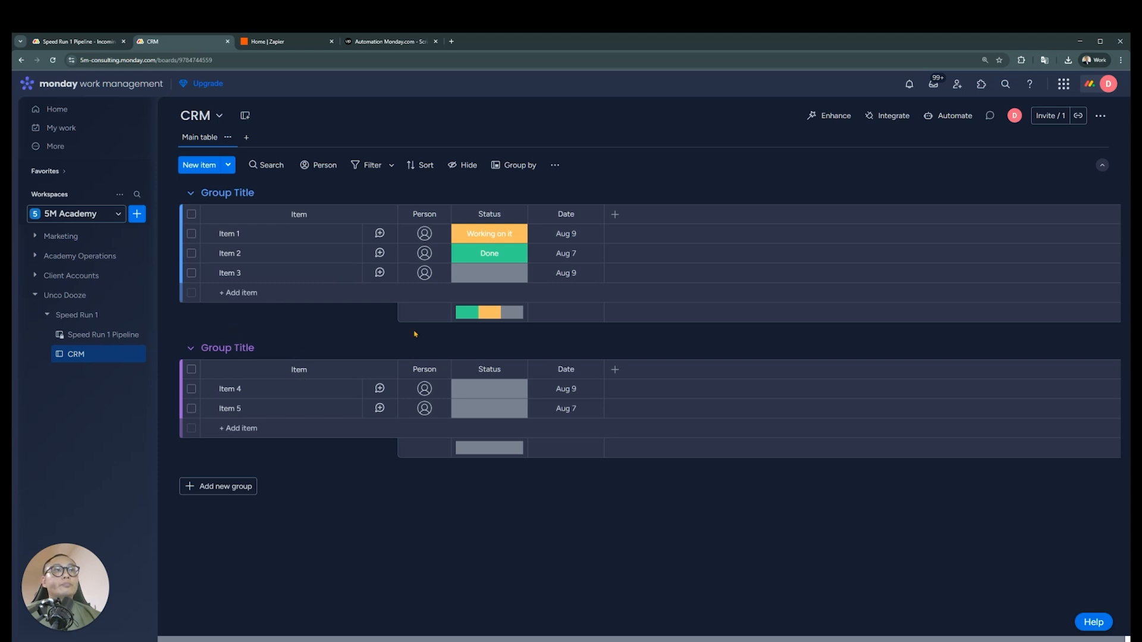
pyautogui.click(244, 194)
pyautogui.write('New Leads')
pyautogui.press('Return')
# Rename the Person column on the CRM board to Managers
pyautogui.click(439, 214)
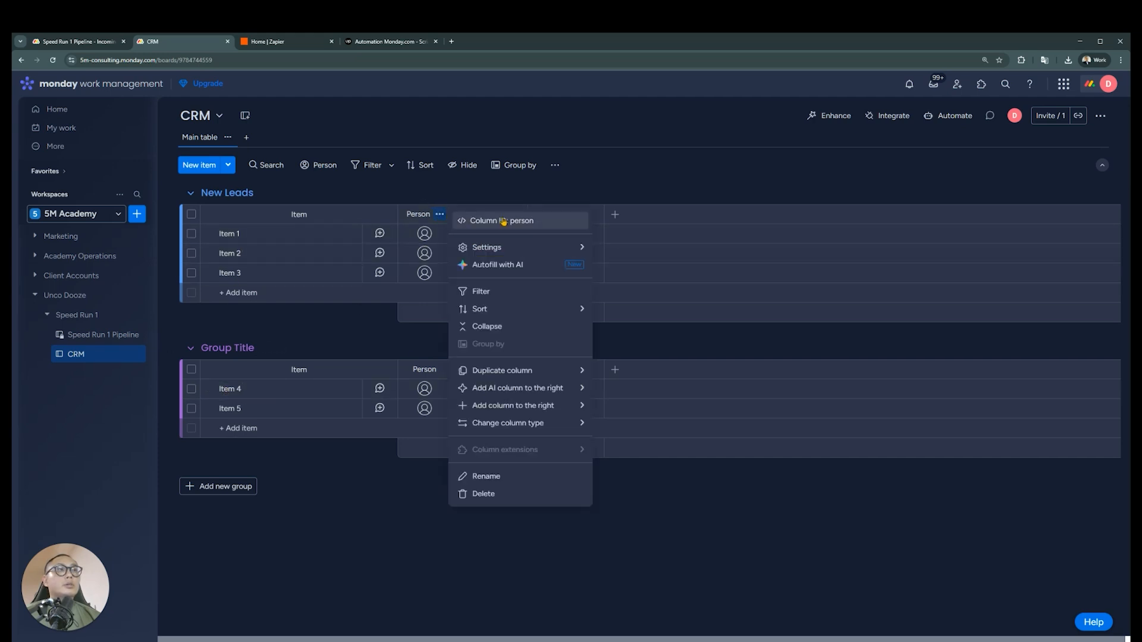
pyautogui.moveTo(522, 251)
pyautogui.click(428, 215)
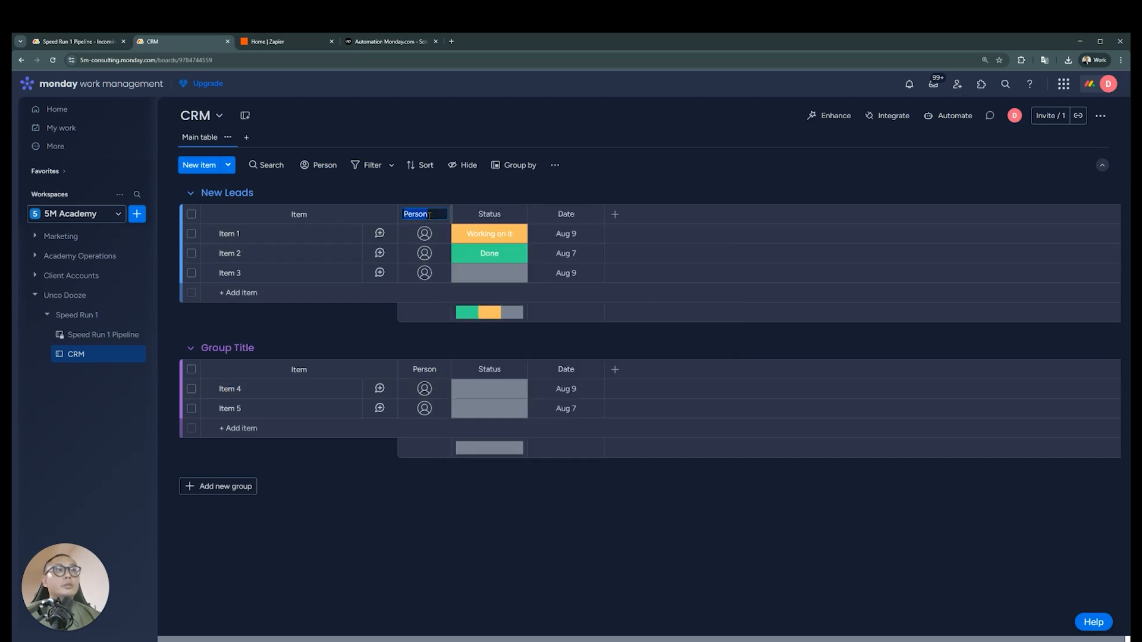
pyautogui.write('managers')
pyautogui.hotkey('ctrl', 'a')
pyautogui.write('Managers')
pyautogui.press('Return')
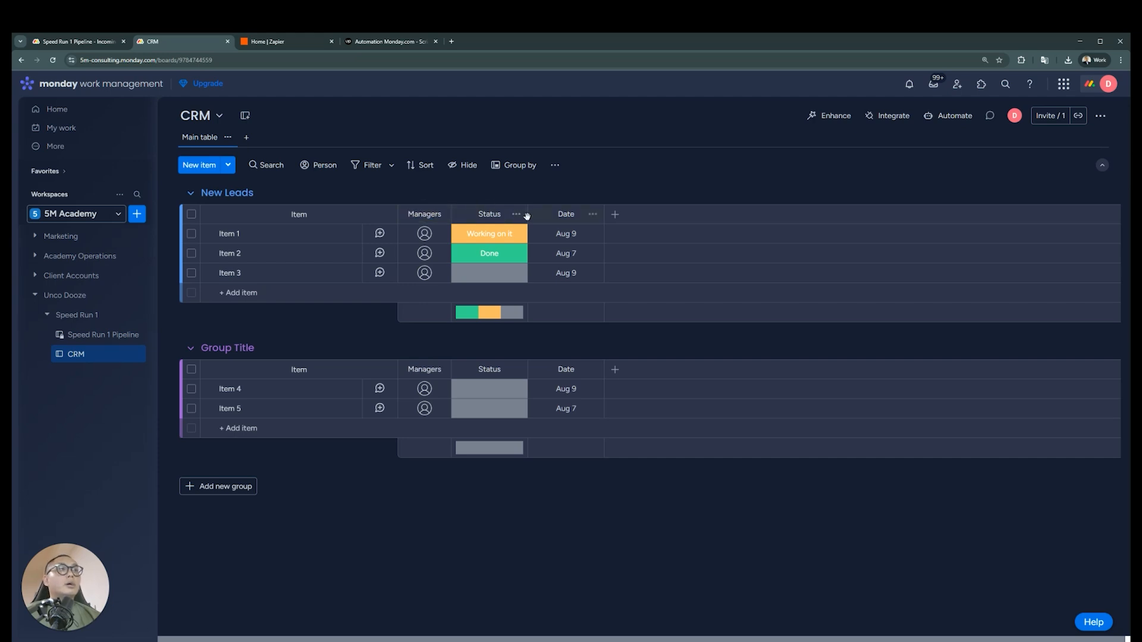
# Rename the Status column on the CRM board to Location
pyautogui.click(516, 214)
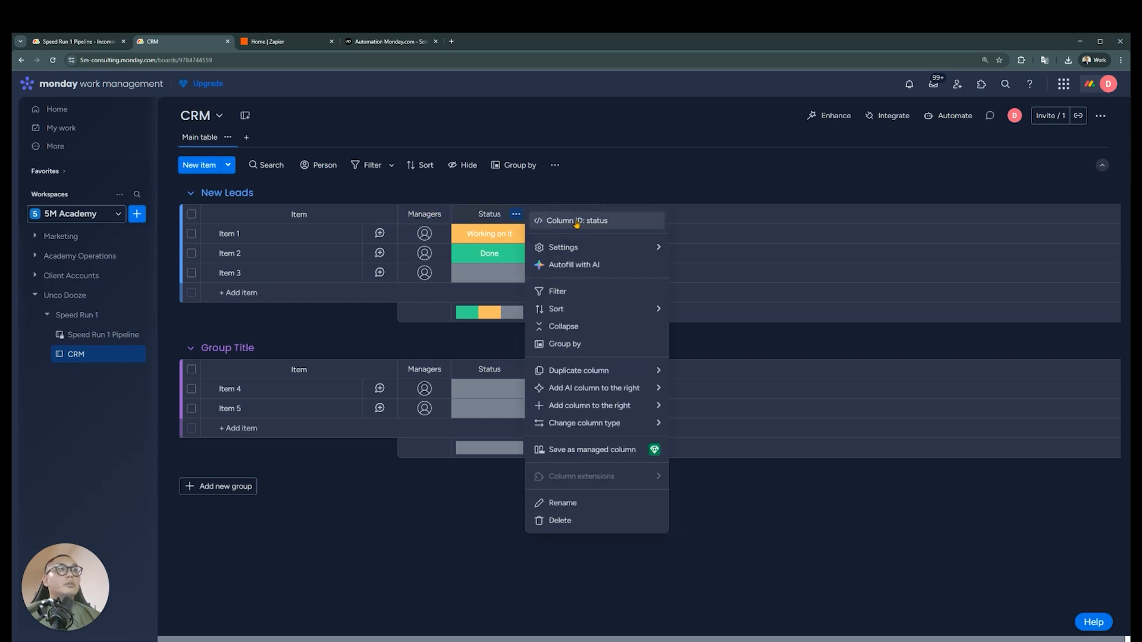
pyautogui.click(493, 214)
pyautogui.write('Location')
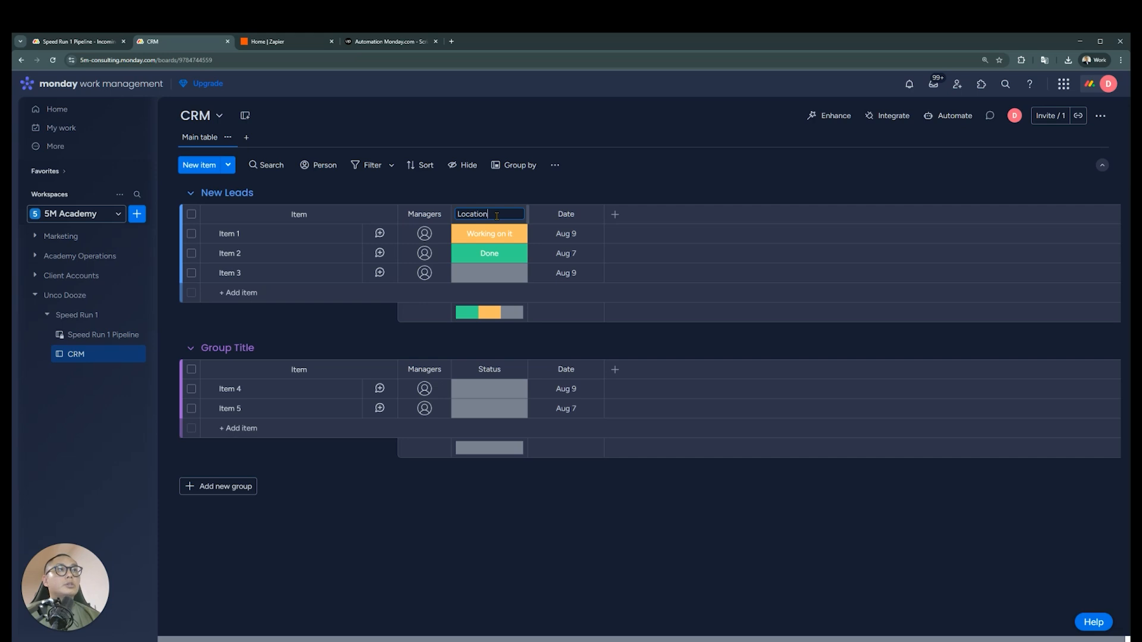
# Recheck the manager assignment requirement and rename the Location column to Rotation
pyautogui.click(77, 41)
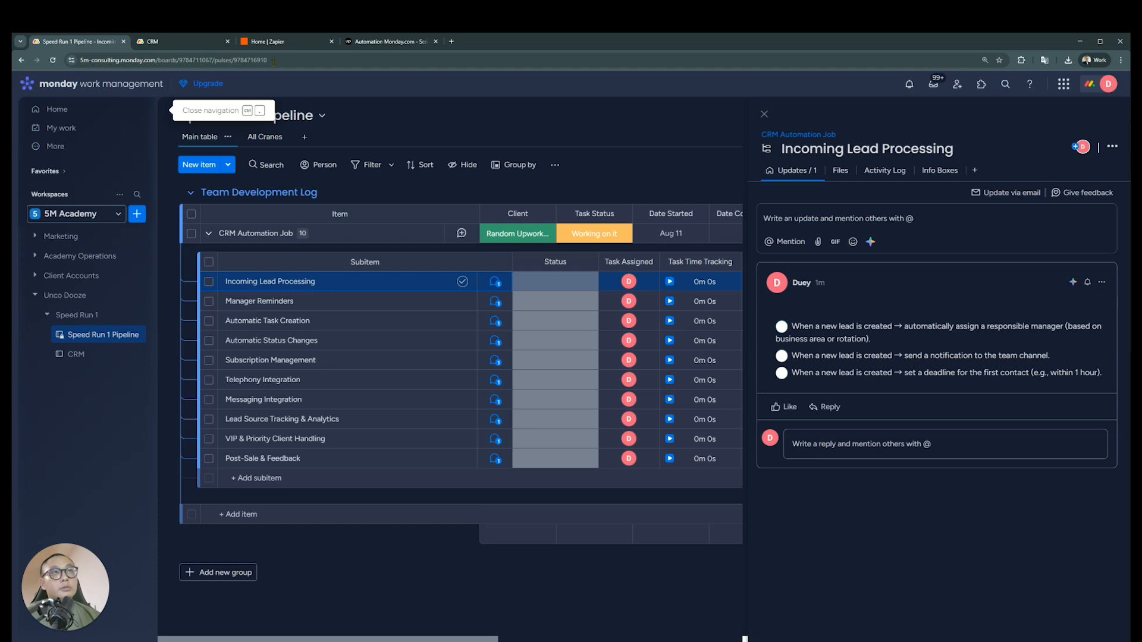
pyautogui.click(196, 41)
pyautogui.click(490, 214)
pyautogui.hotkey('ctrl', 'a')
pyautogui.write('Rota')
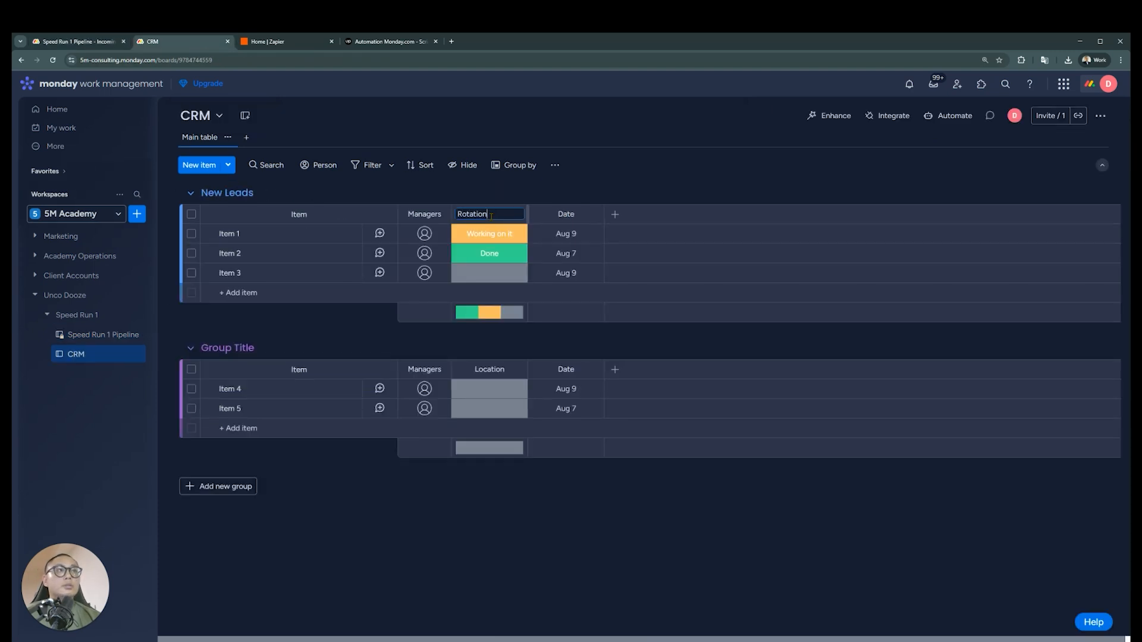
pyautogui.press('Return')
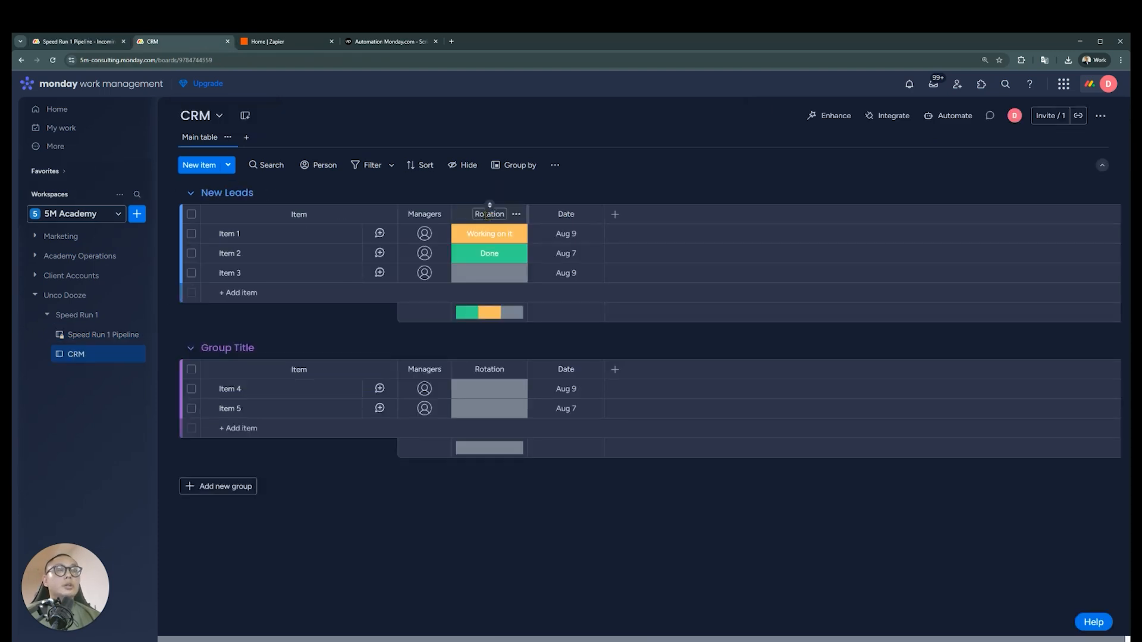
# Review the lead assignment criteria again and rename the Rotation column to Business Area
pyautogui.click(105, 43)
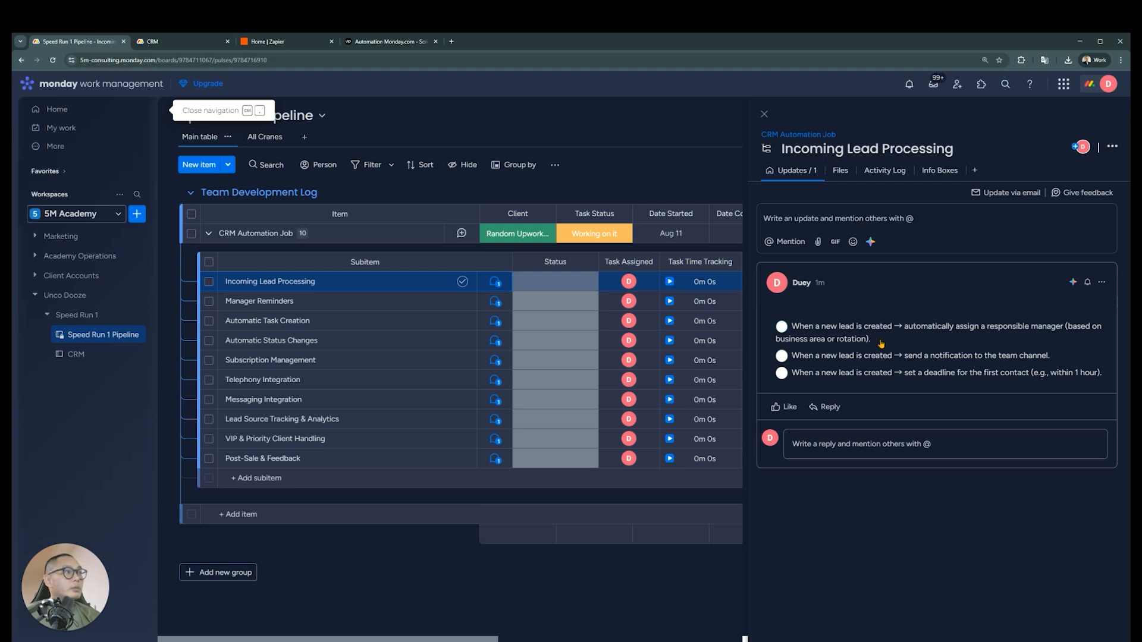
pyautogui.click(165, 41)
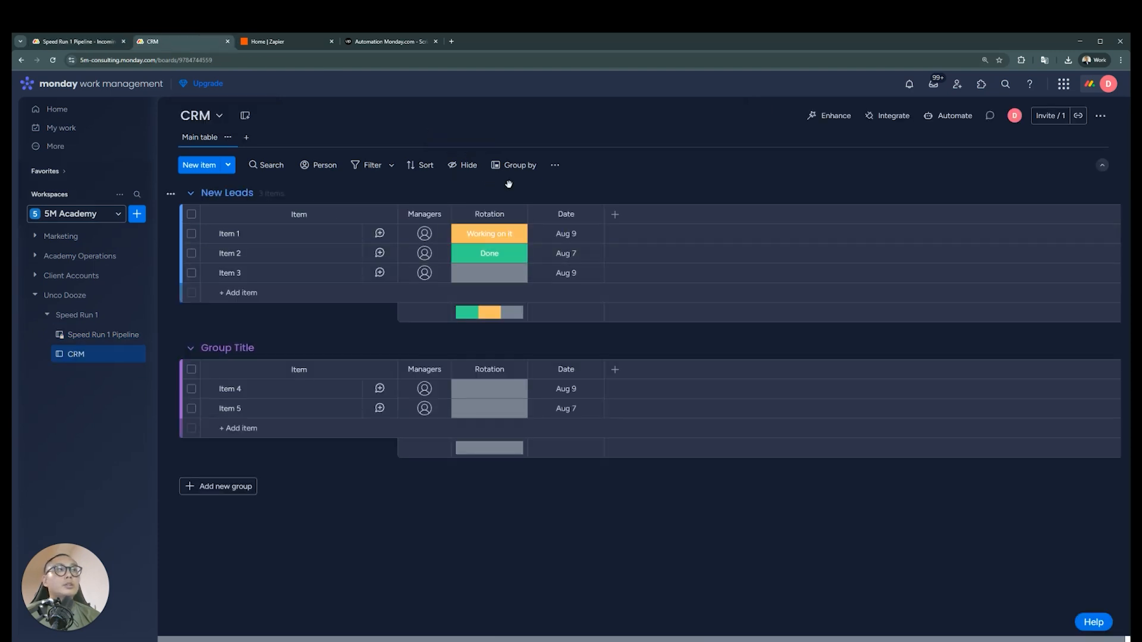
pyautogui.click(516, 215)
pyautogui.moveTo(645, 403)
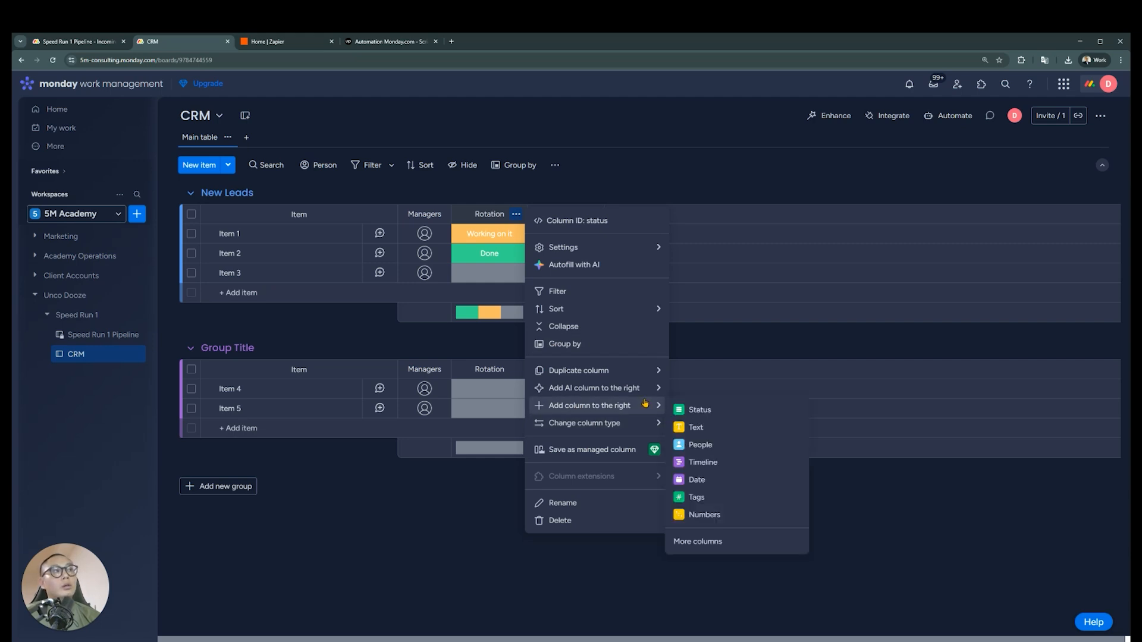
pyautogui.click(697, 479)
pyautogui.click(489, 214)
pyautogui.write('Business Area')
pyautogui.press('Return')
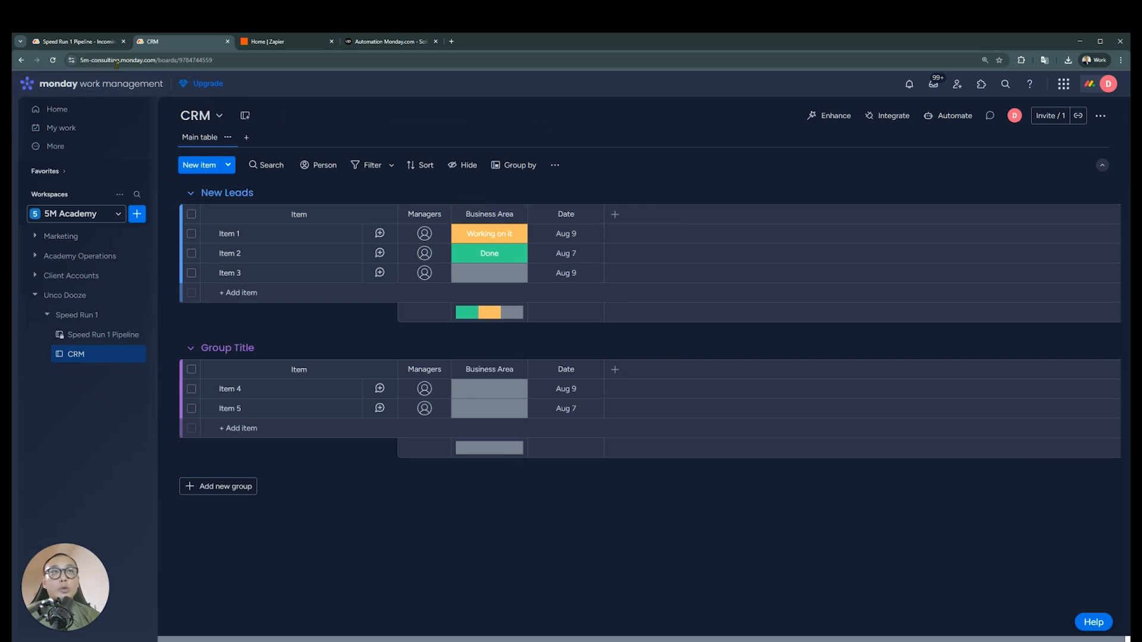
# Consult the Incoming Lead Processing requirements, add a status column directly after Managers on the CRM board and name it Manager
pyautogui.click(105, 44)
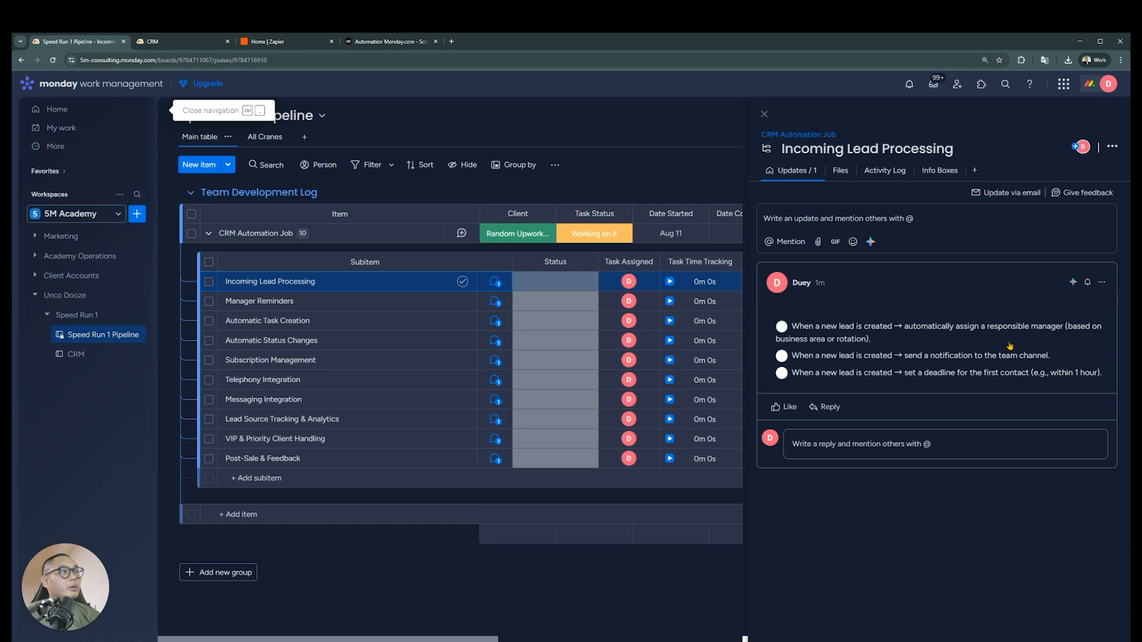
pyautogui.click(178, 41)
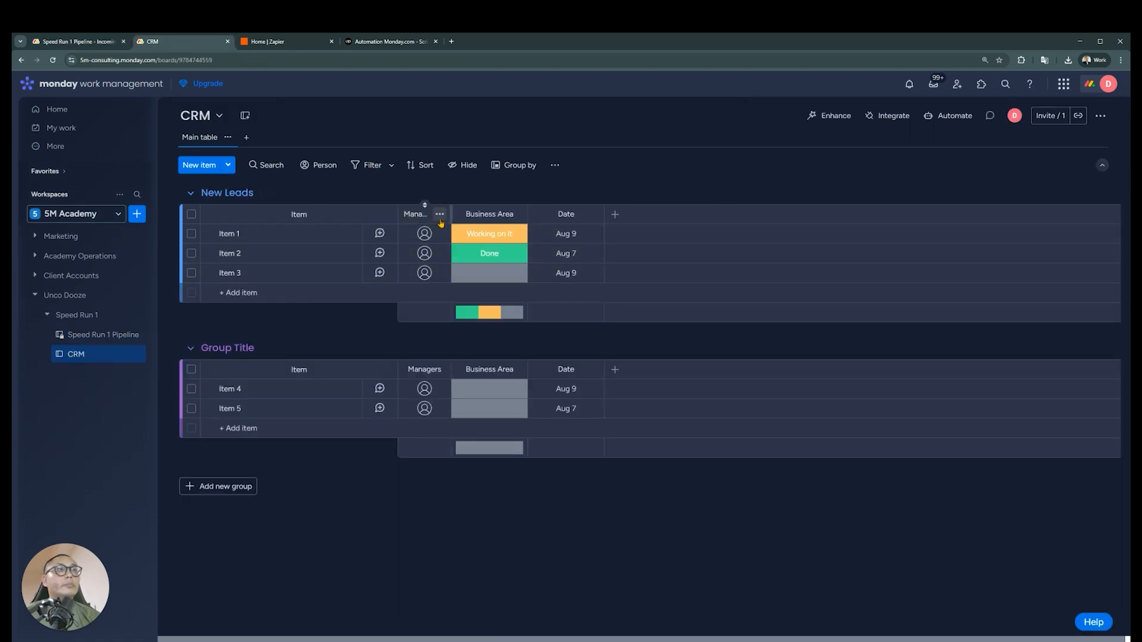
pyautogui.click(440, 214)
pyautogui.moveTo(556, 406)
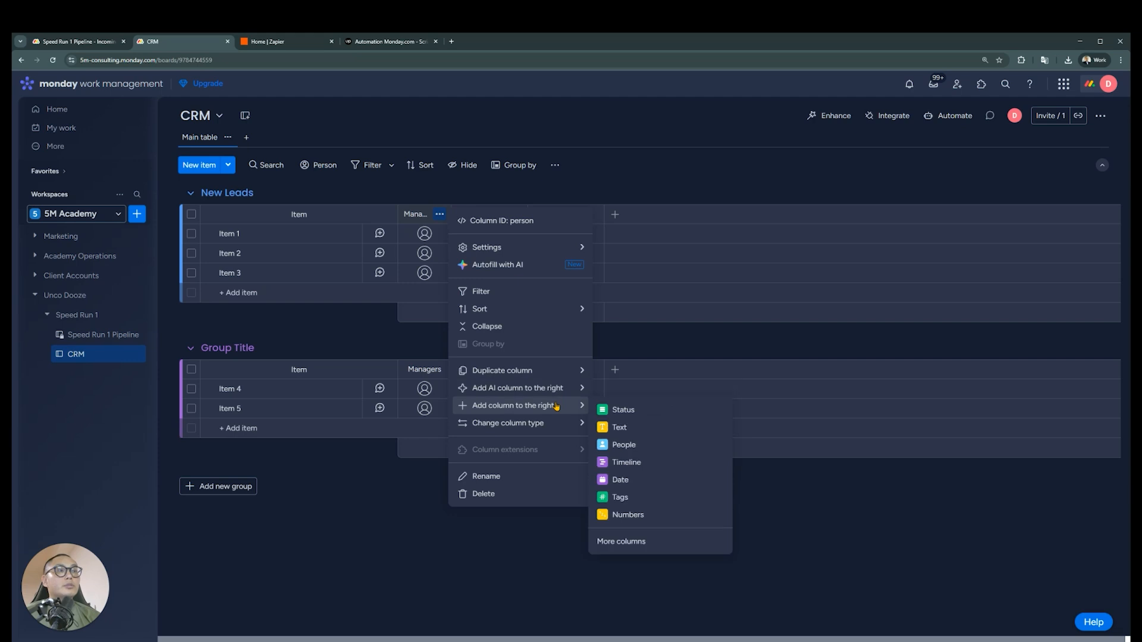
pyautogui.click(612, 410)
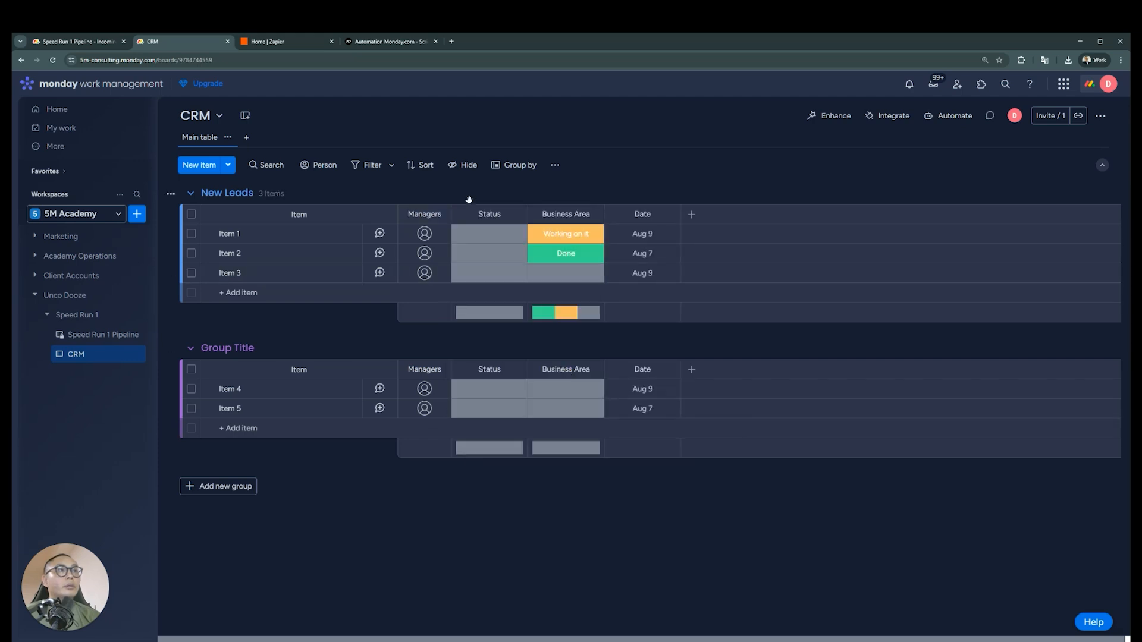
pyautogui.click(488, 213)
pyautogui.write('m')
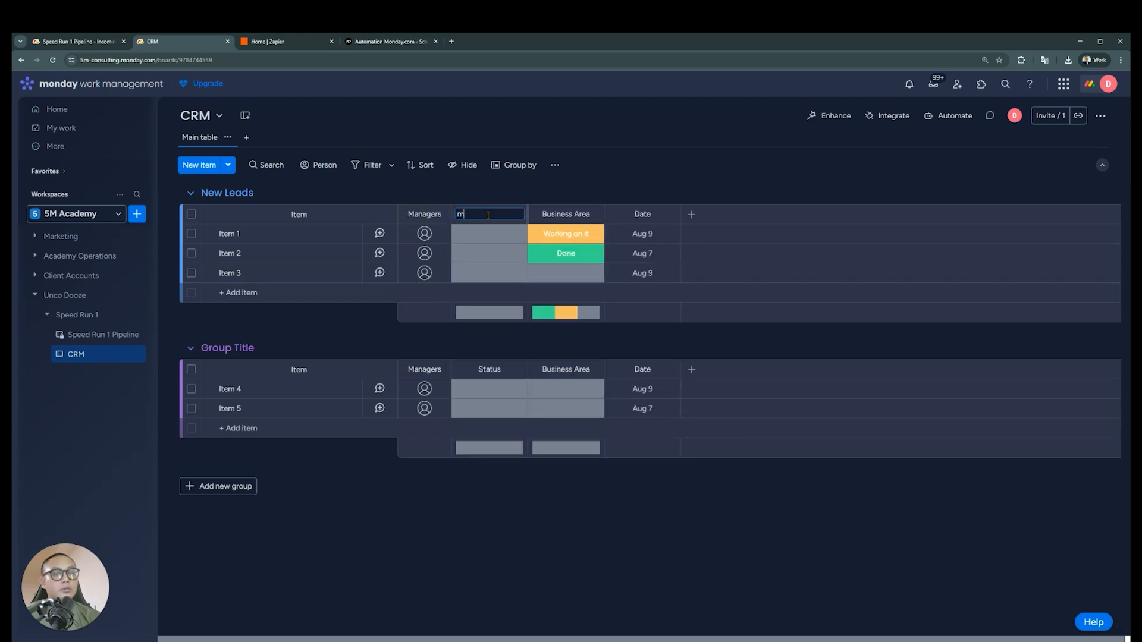
pyautogui.write('anageanagwer')
pyautogui.press('Return')
pyautogui.click(490, 215)
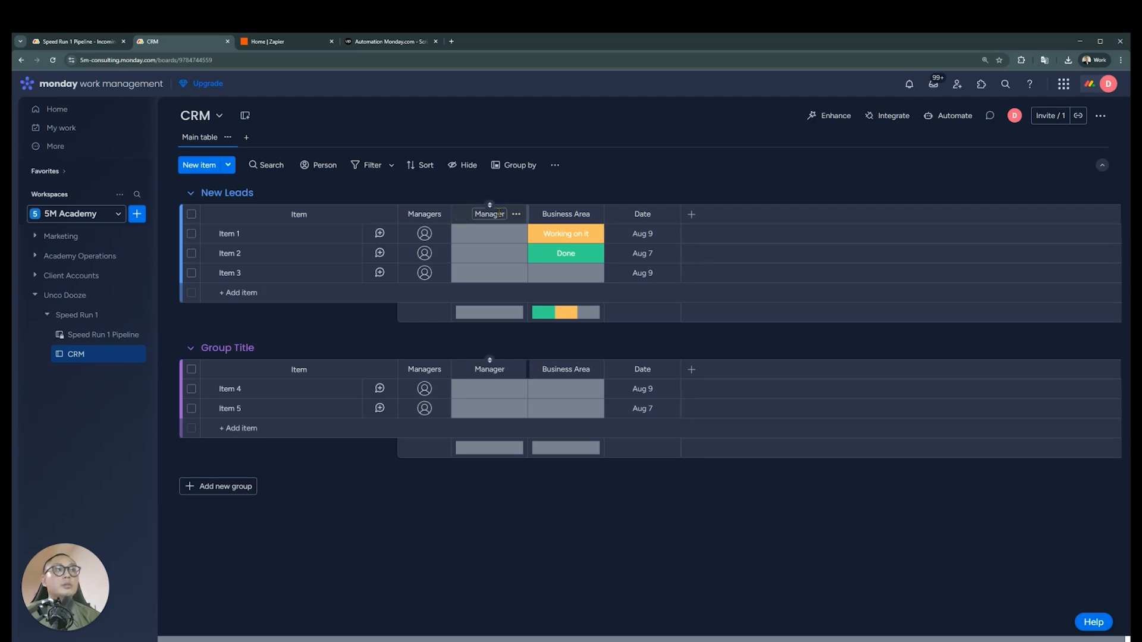
# Delete the Managers people column from the CRM board
pyautogui.click(439, 214)
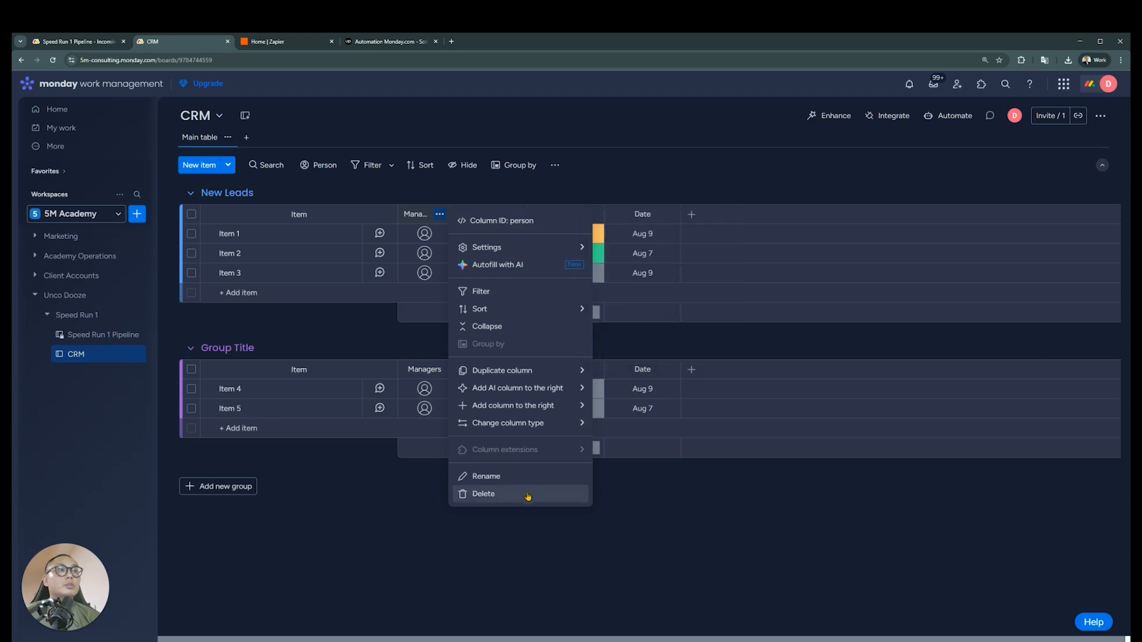
pyautogui.click(526, 493)
pyautogui.click(701, 155)
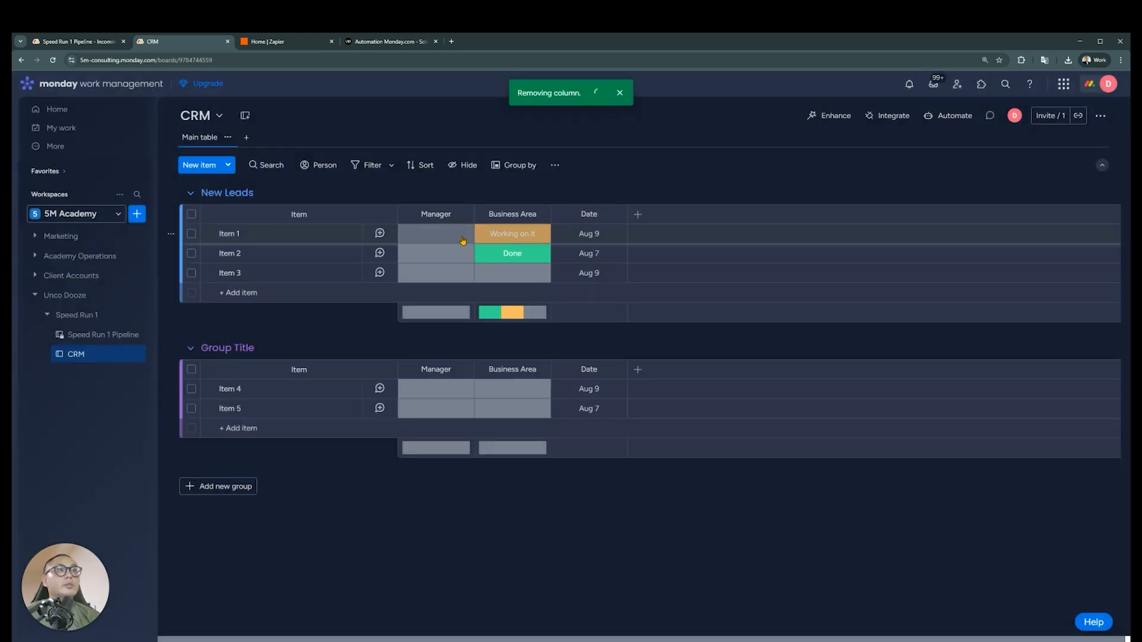
# Change the Manager column's status labels to Manager 1, Manager 2 and Manager 3
pyautogui.click(436, 233)
pyautogui.click(446, 365)
pyautogui.doubleClick(452, 266)
pyautogui.write('mana')
pyautogui.press('BackSpace')
pyautogui.press('BackSpace')
pyautogui.press('BackSpace')
pyautogui.press('BackSpace')
pyautogui.write('M')
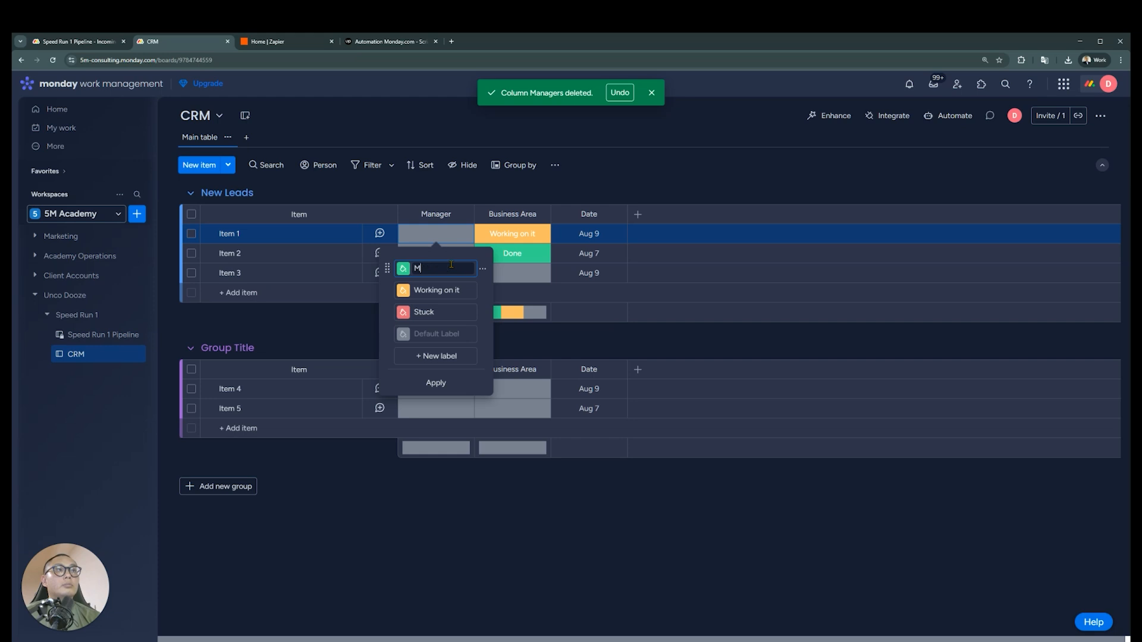
pyautogui.write('anager 1')
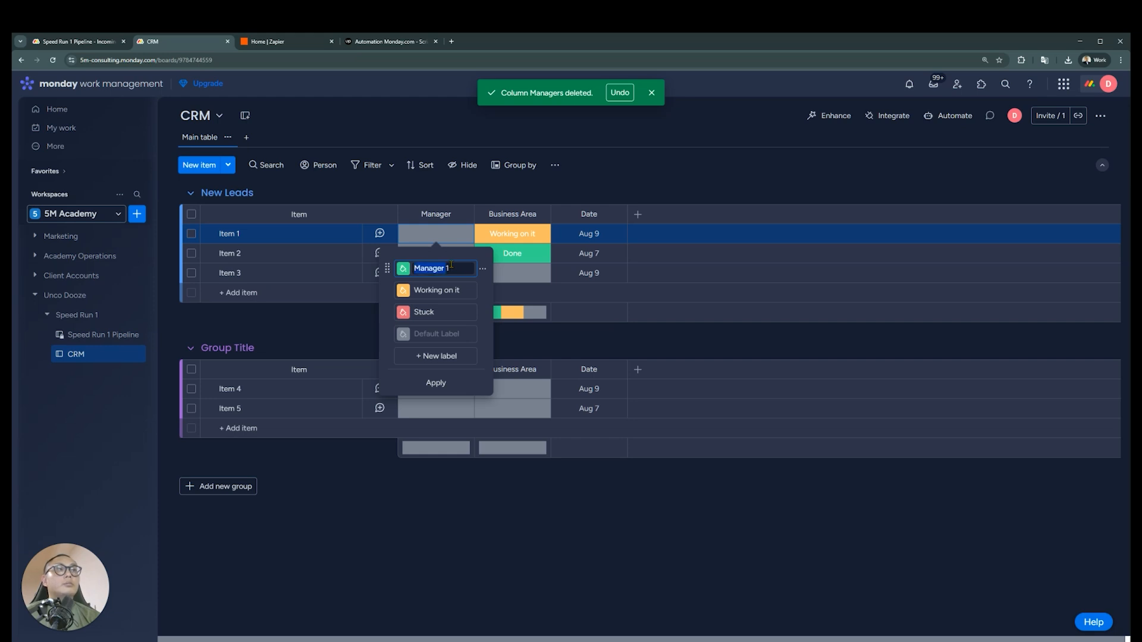
pyautogui.click(454, 289)
pyautogui.write('Manager 2')
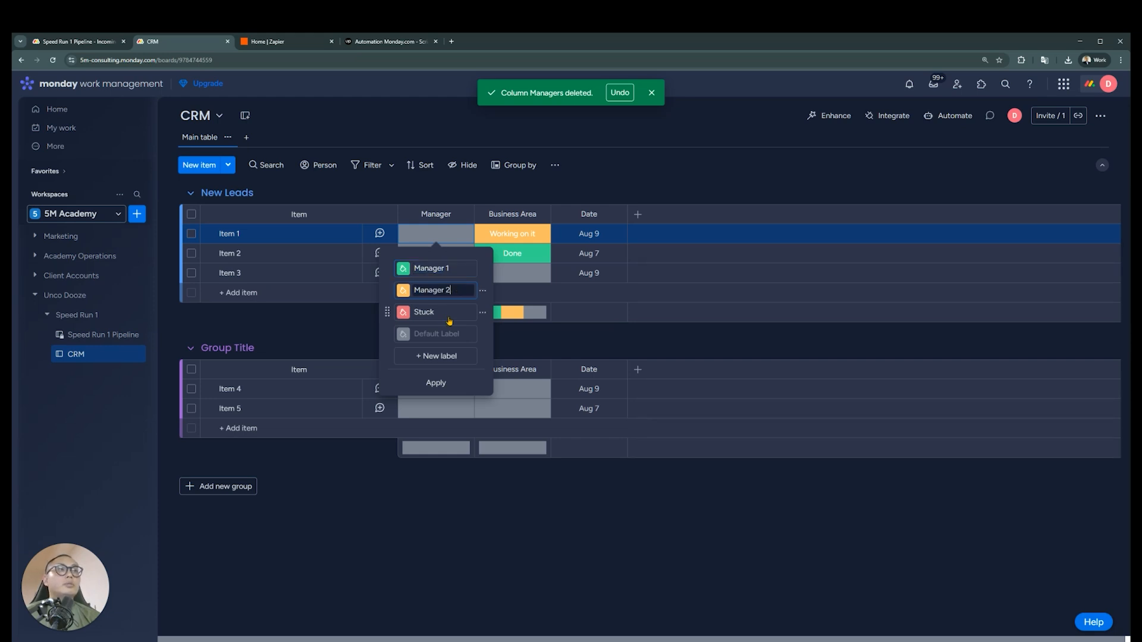
pyautogui.click(450, 312)
pyautogui.write('Manager 3')
# Change the Business Area labels to Location 1 in green, Location 2 in orange and Location 3 in red, in that order
pyautogui.click(520, 240)
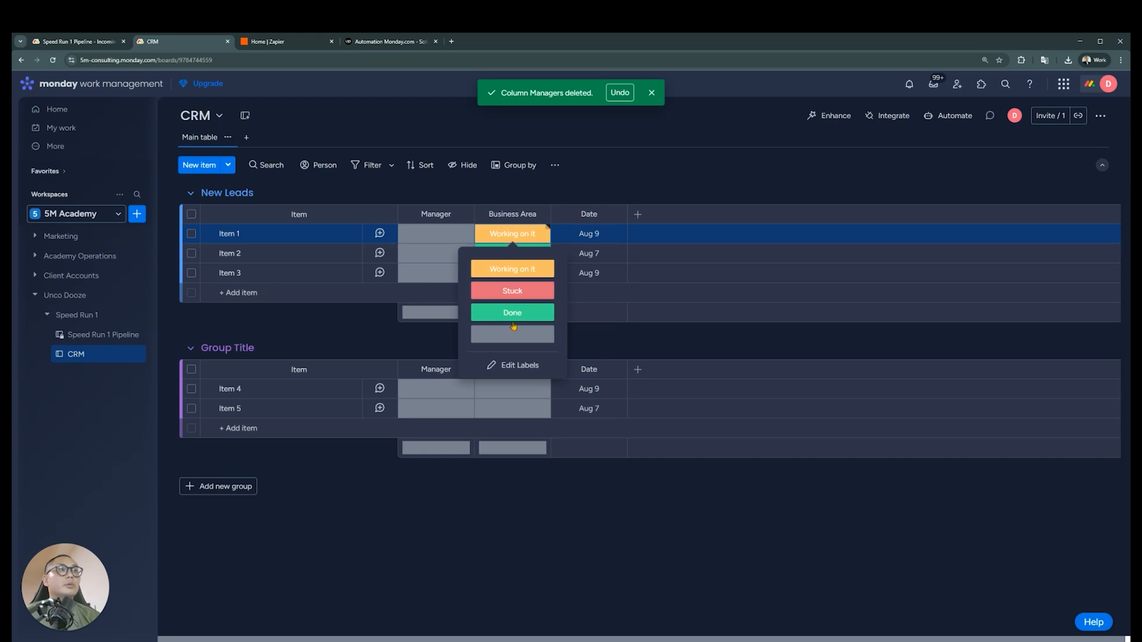
pyautogui.click(523, 362)
pyautogui.moveTo(461, 290); pyautogui.dragTo(462, 269)
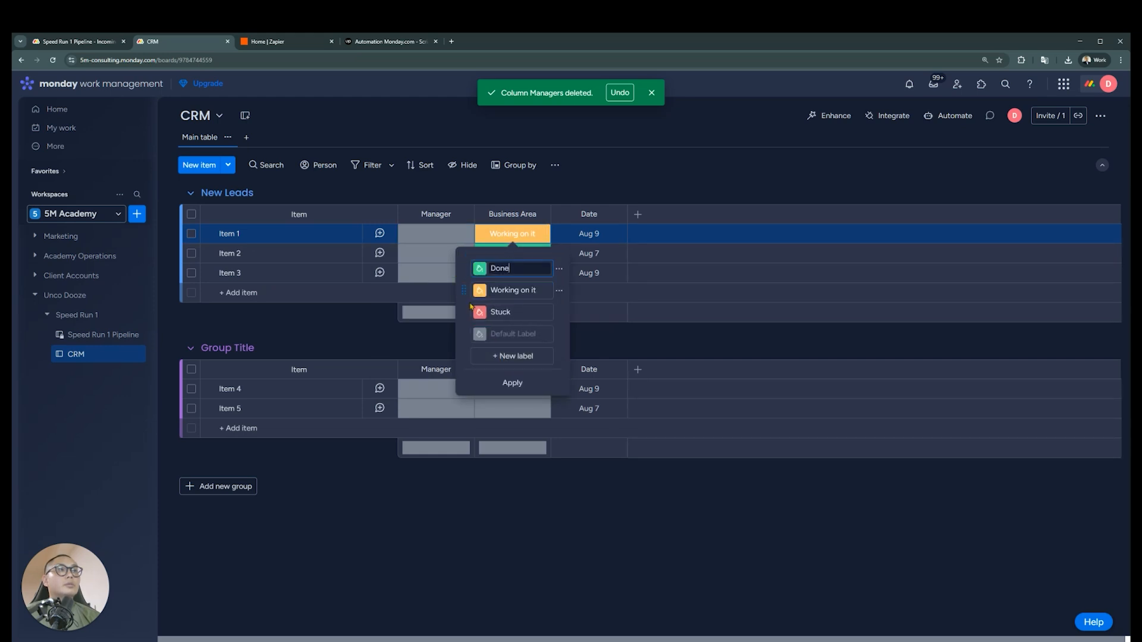
pyautogui.doubleClick(532, 267)
pyautogui.write('Location 1')
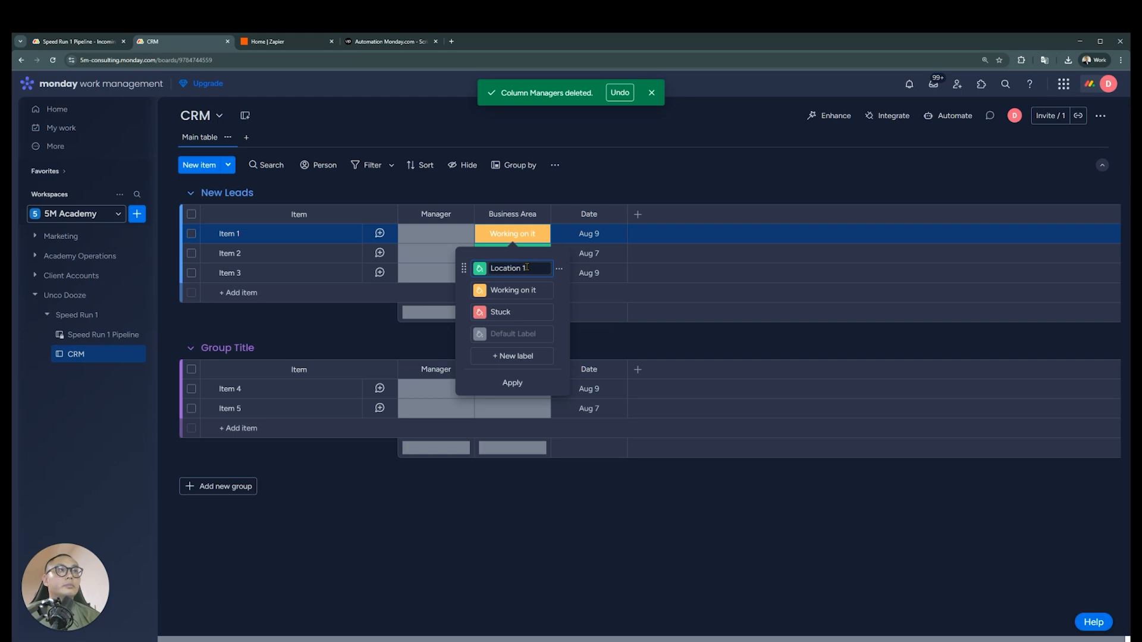
pyautogui.doubleClick(529, 290)
pyautogui.write('Location 2')
pyautogui.doubleClick(526, 312)
pyautogui.write('Location 3')
pyautogui.click(518, 384)
pyautogui.click(555, 209)
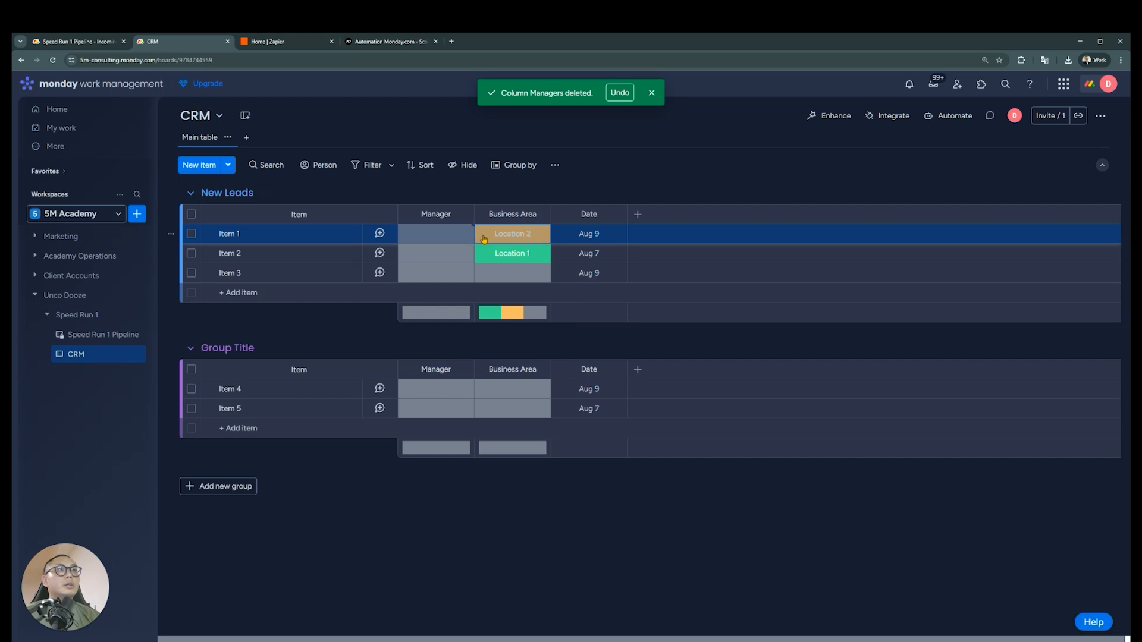
# Set the Business Area to Location 1 for Item 1, Location 2 for Item 2 and Location 3 for Item 3
pyautogui.click(504, 237)
pyautogui.click(512, 269)
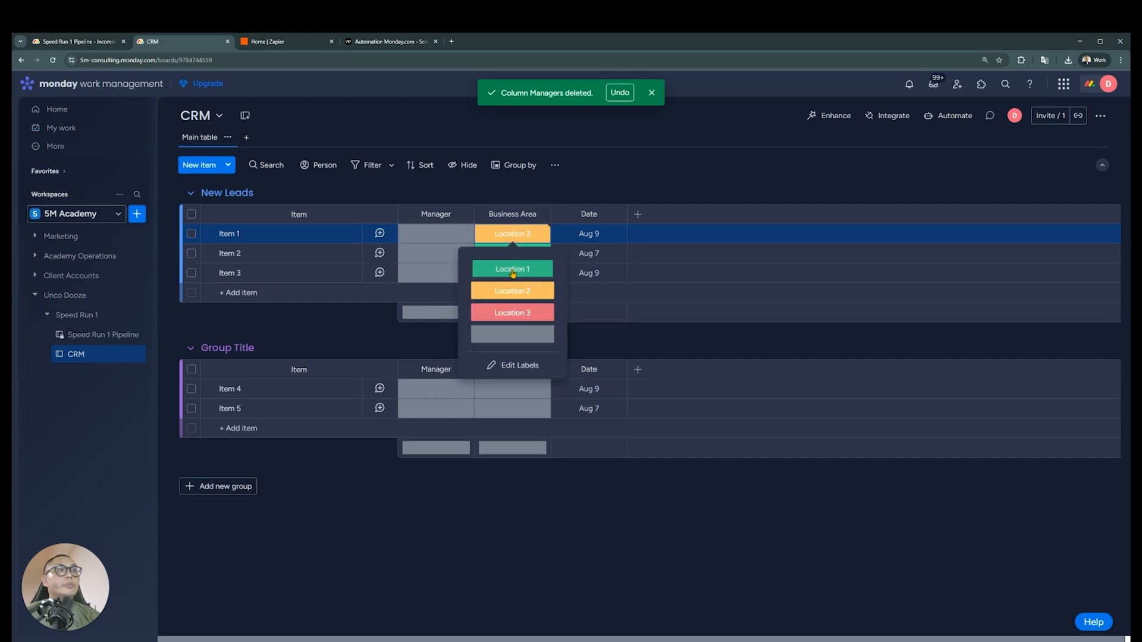
pyautogui.click(517, 253)
pyautogui.click(512, 289)
pyautogui.click(535, 274)
pyautogui.click(512, 253)
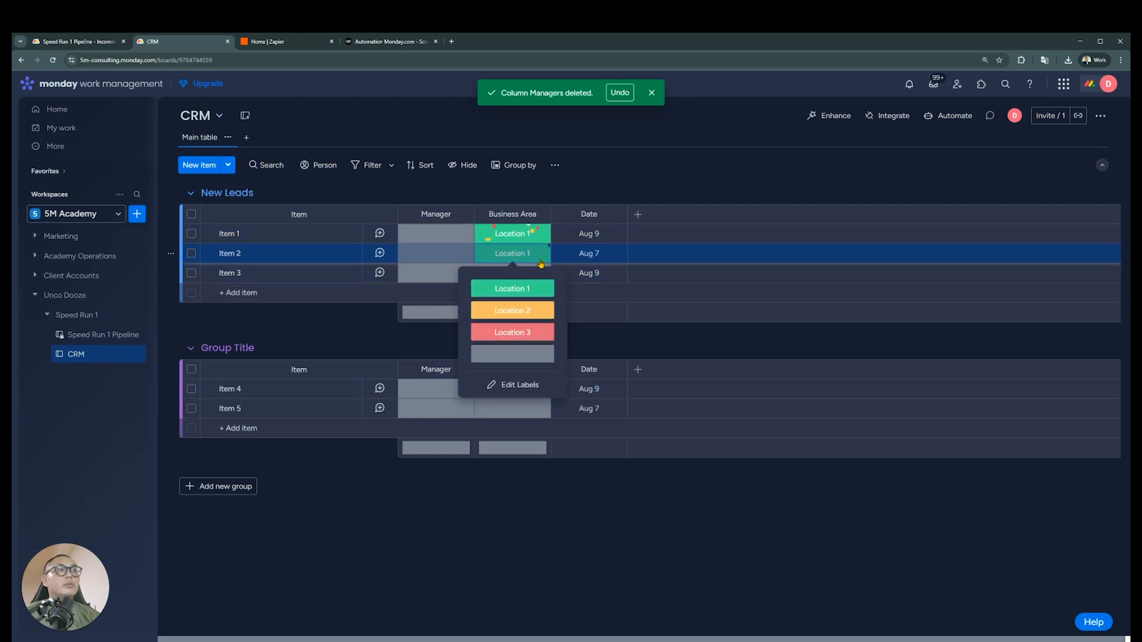
pyautogui.click(512, 311)
pyautogui.click(512, 272)
pyautogui.click(528, 353)
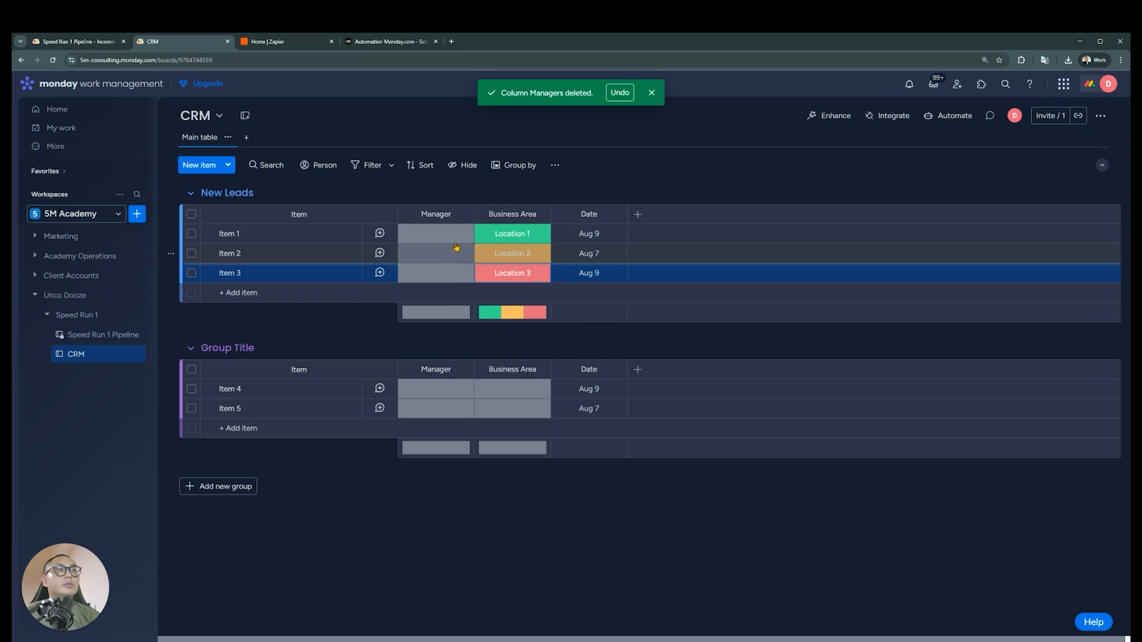
# Open the automation center for the CRM board
pyautogui.click(455, 238)
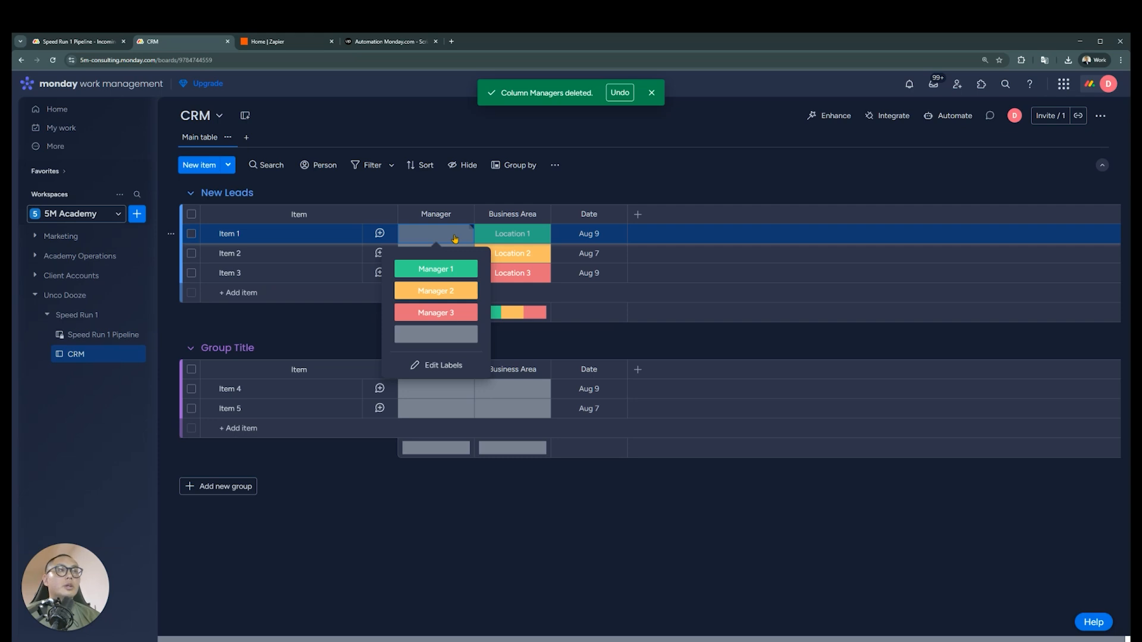
pyautogui.click(925, 177)
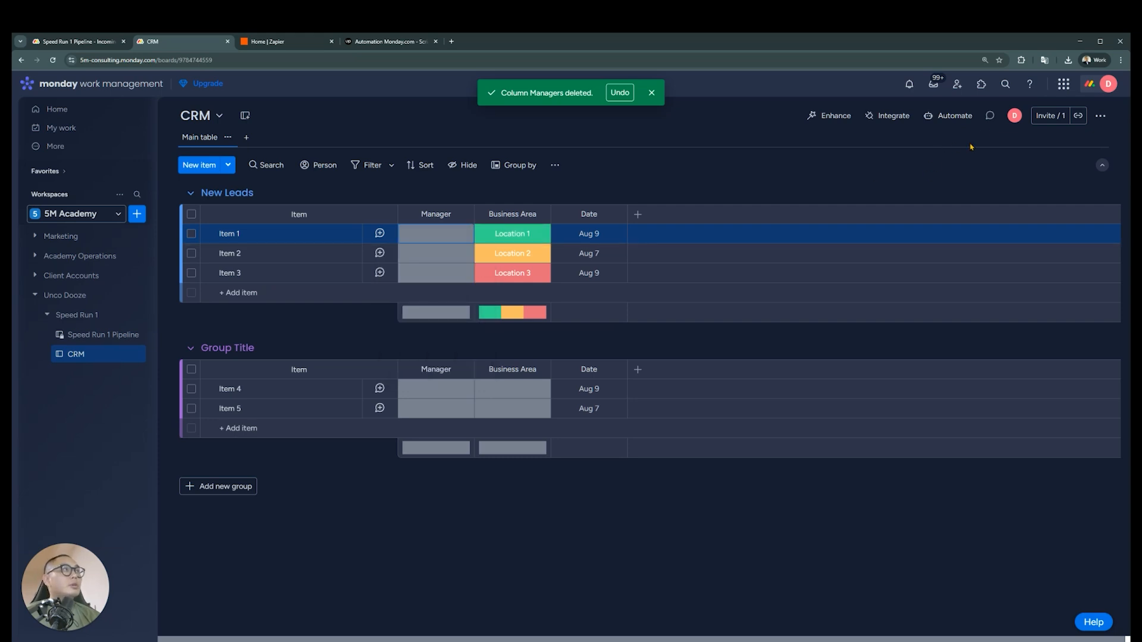
pyautogui.click(950, 115)
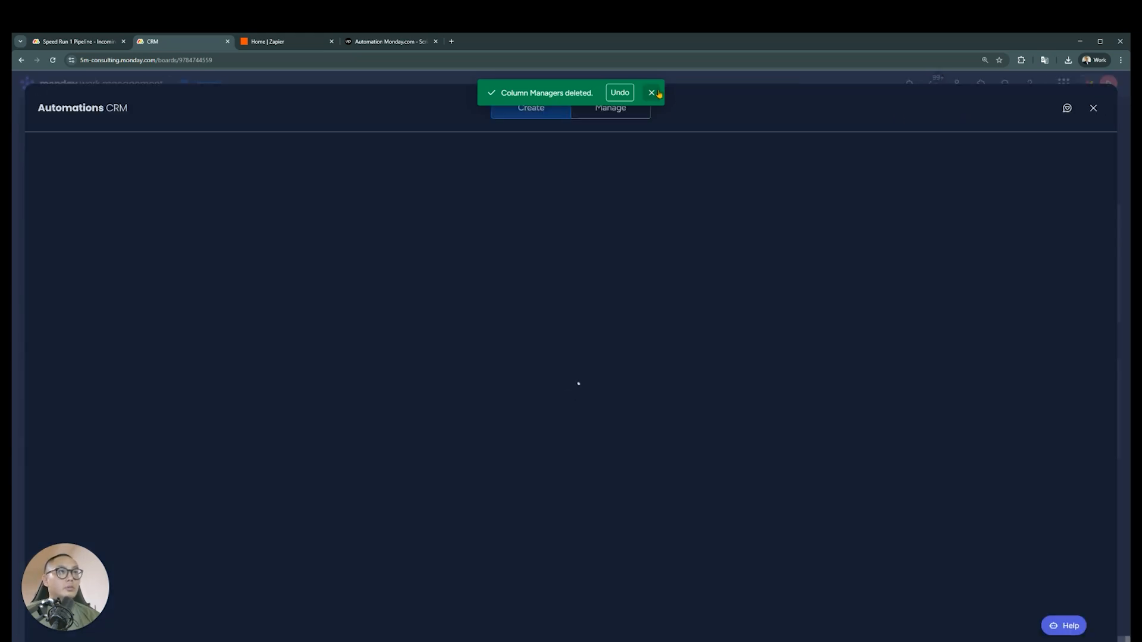
pyautogui.click(657, 93)
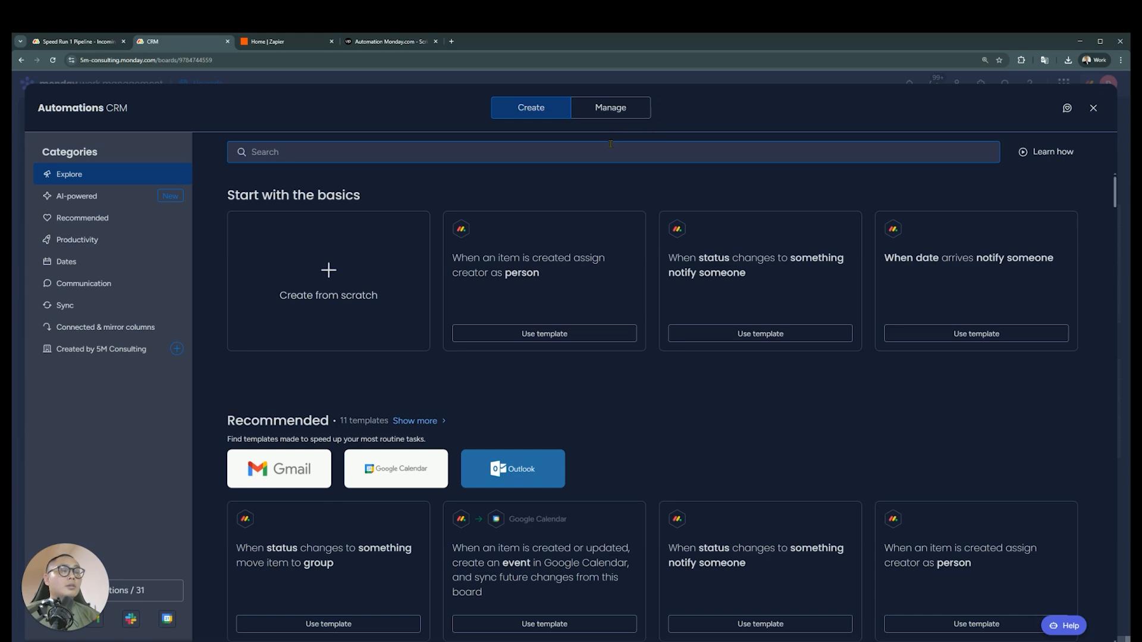
pyautogui.click(328, 279)
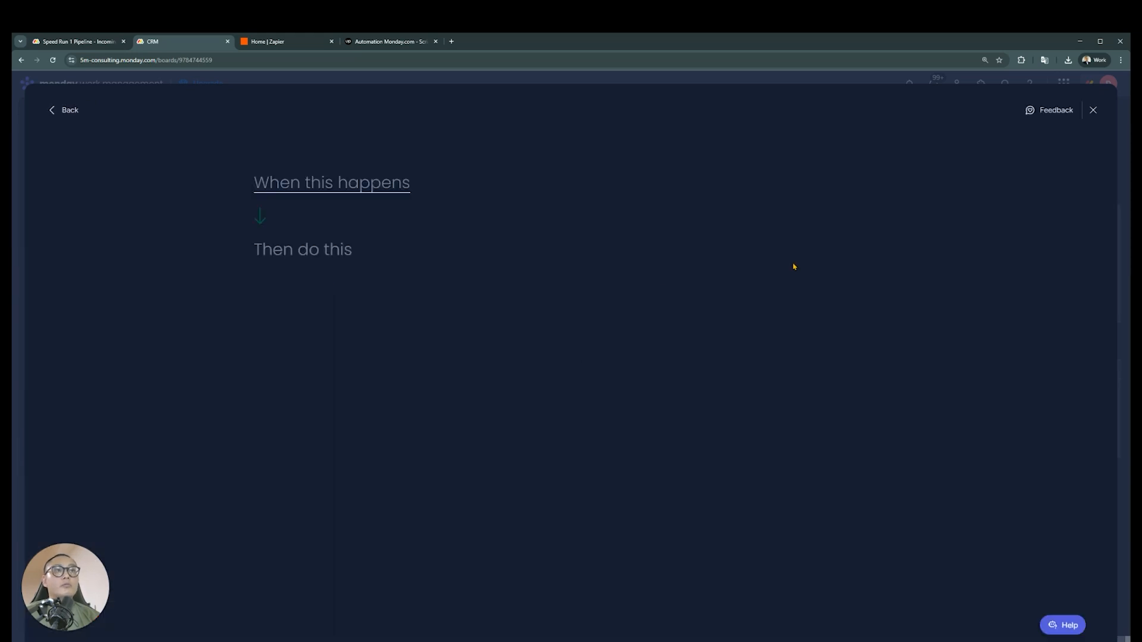
pyautogui.click(380, 190)
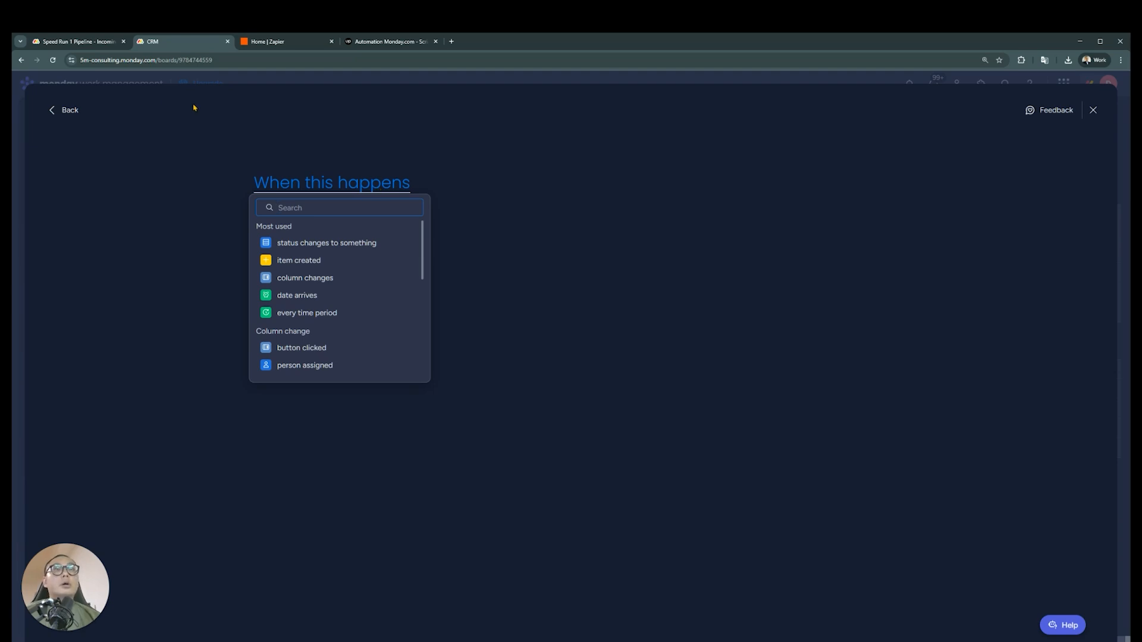
pyautogui.click(69, 111)
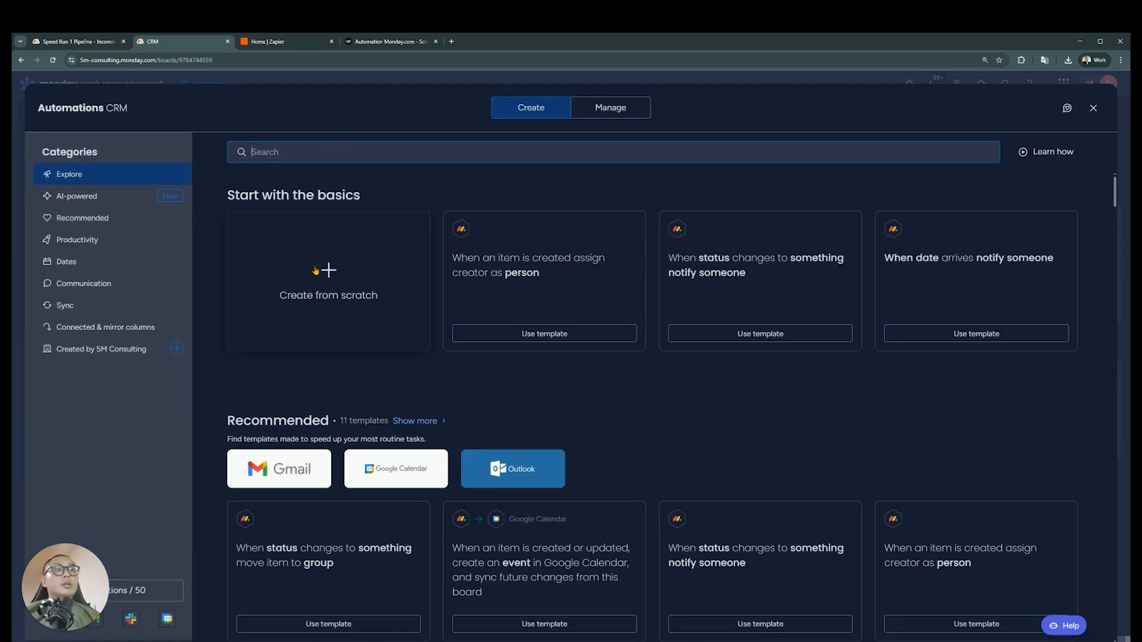
pyautogui.scroll(-15, 285, 356)
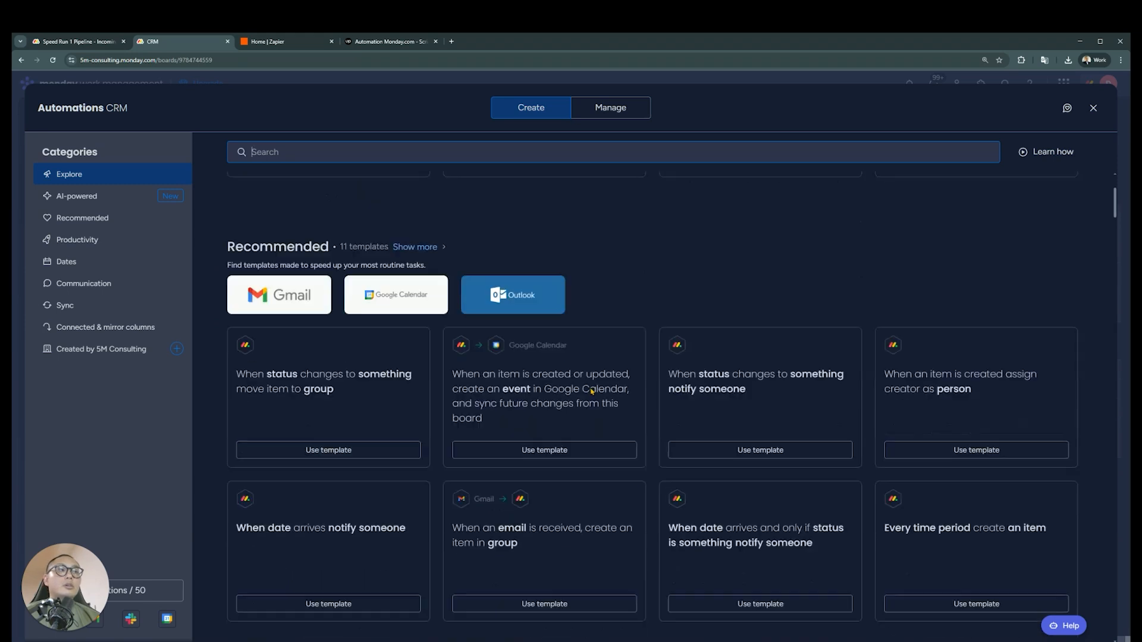
pyautogui.scroll(15, 402, 398)
pyautogui.scroll(1, 401, 399)
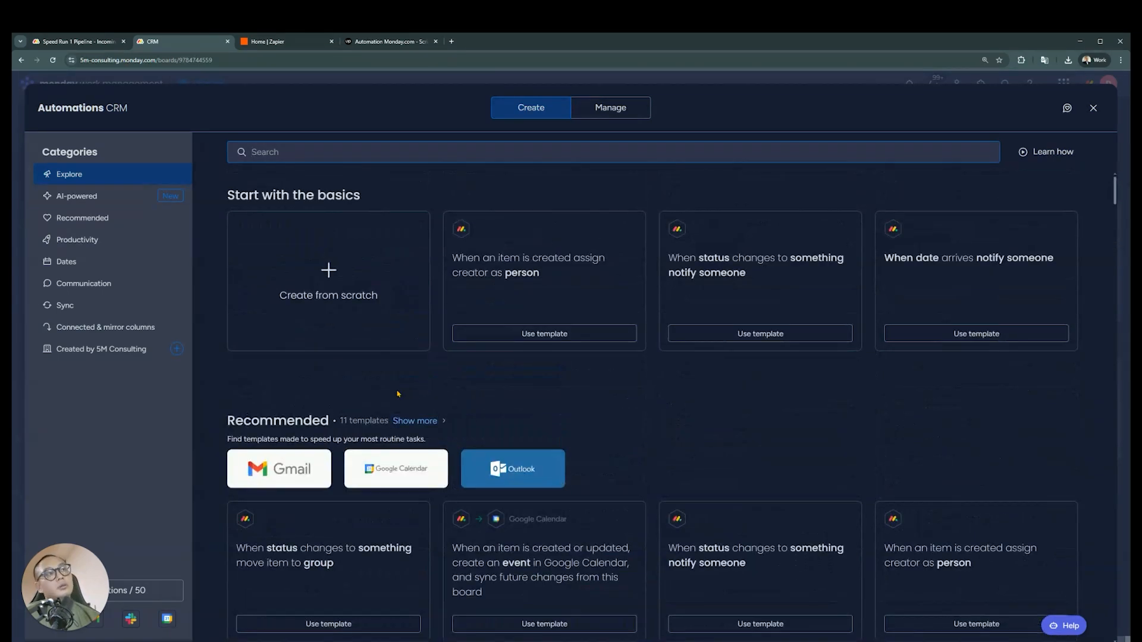
# Start a custom automation from scratch with an item being created as its trigger
pyautogui.click(323, 282)
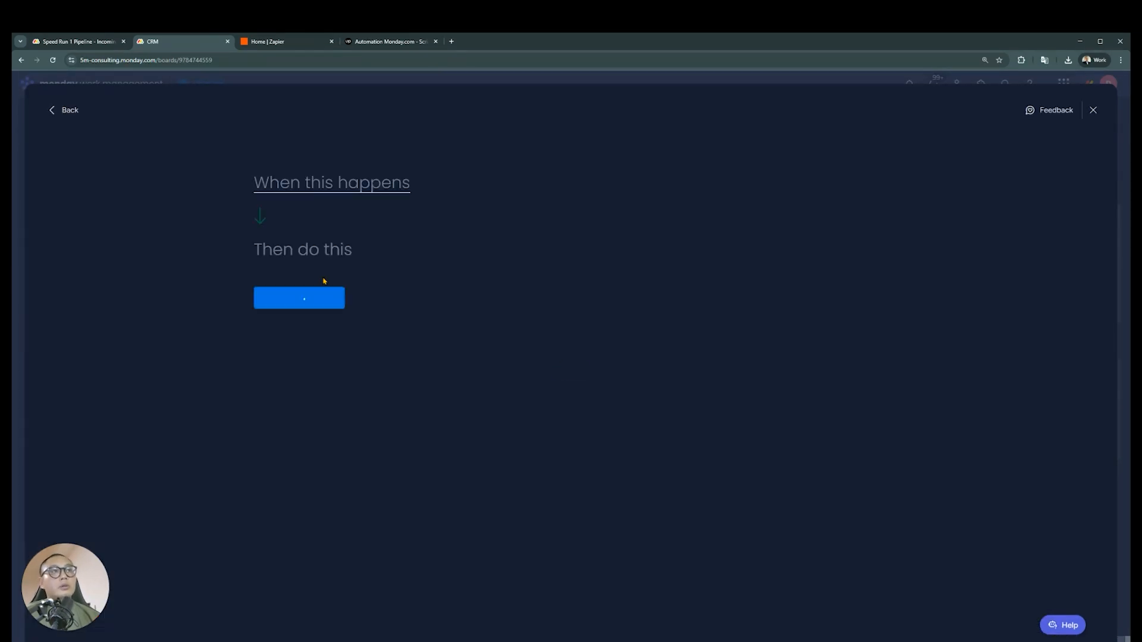
pyautogui.click(364, 192)
pyautogui.click(361, 193)
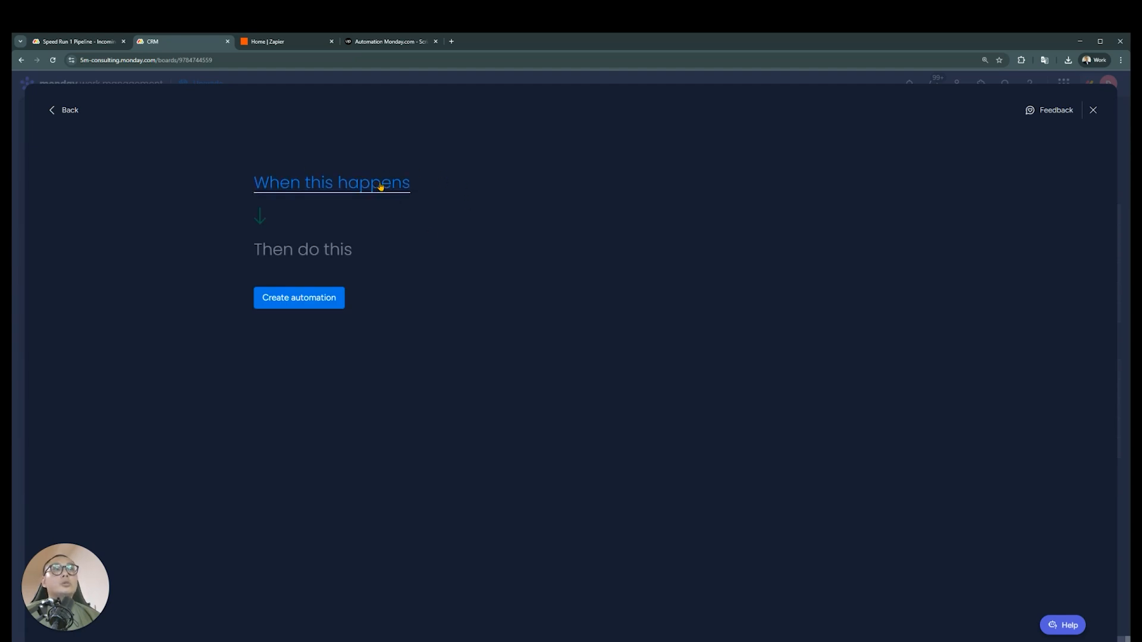
pyautogui.click(381, 186)
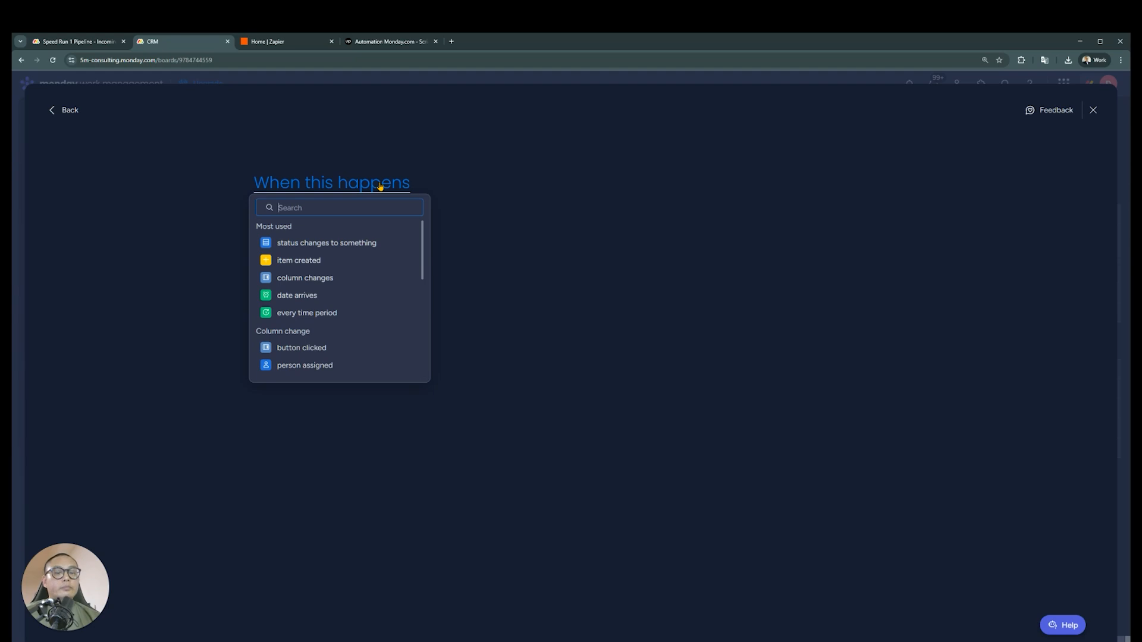
pyautogui.click(329, 261)
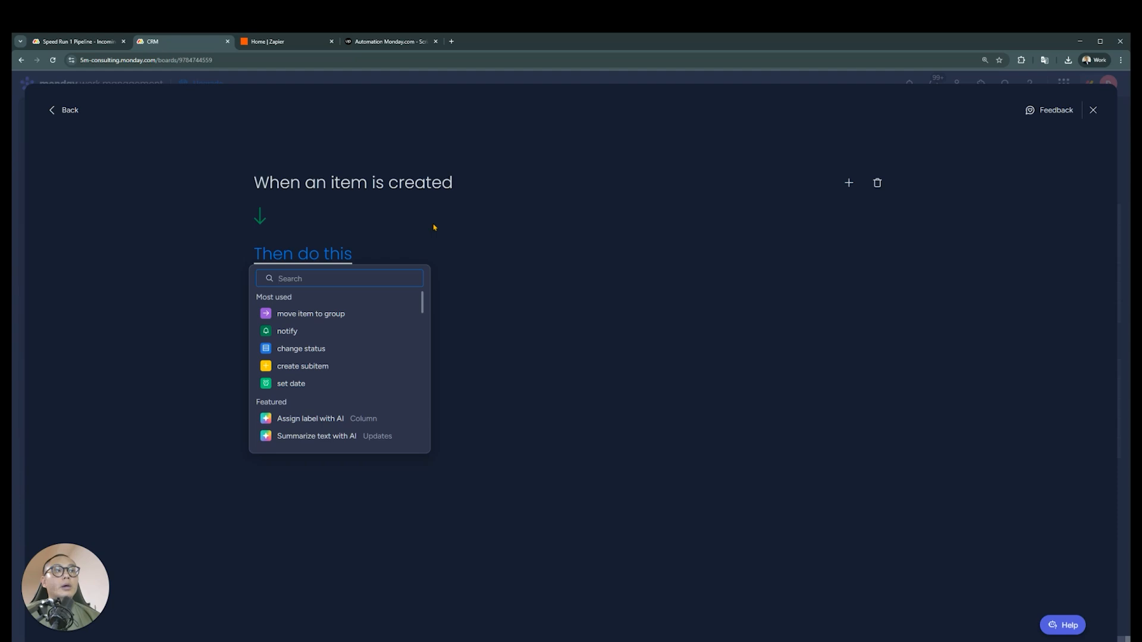
# Add a condition so the automation runs only if Business Area is Location 1
pyautogui.click(849, 183)
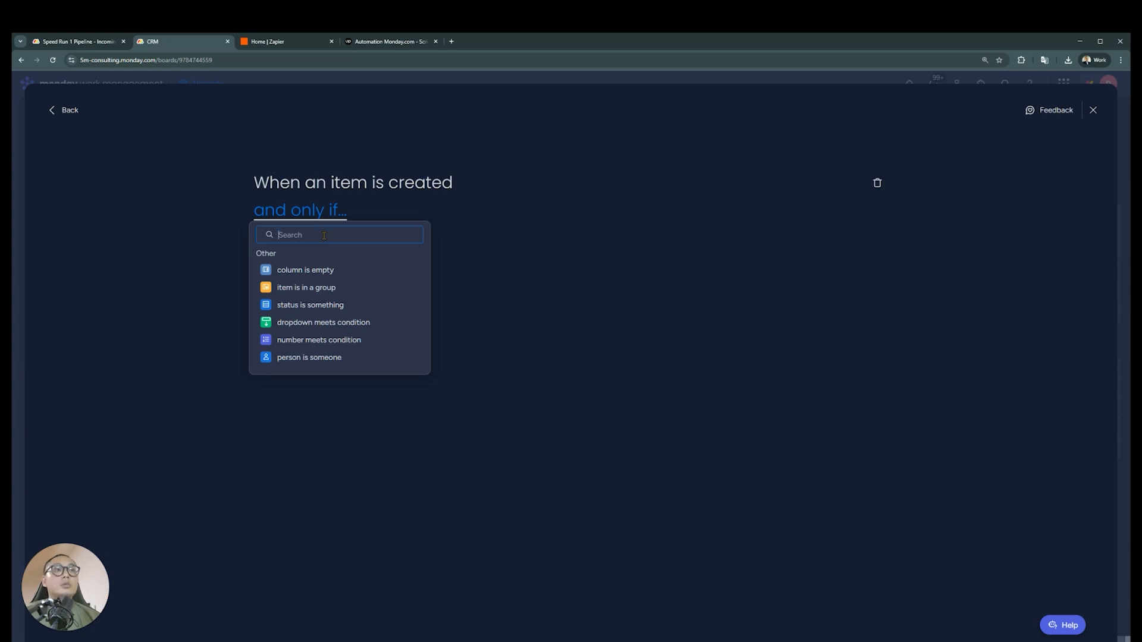
pyautogui.click(310, 305)
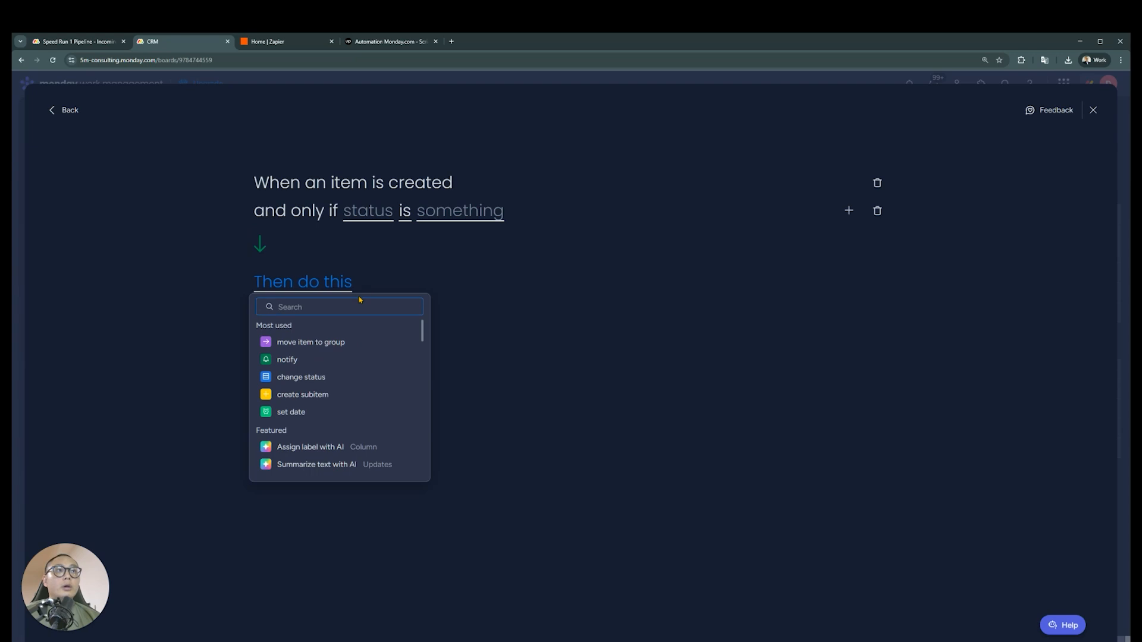
pyautogui.click(379, 219)
pyautogui.click(399, 272)
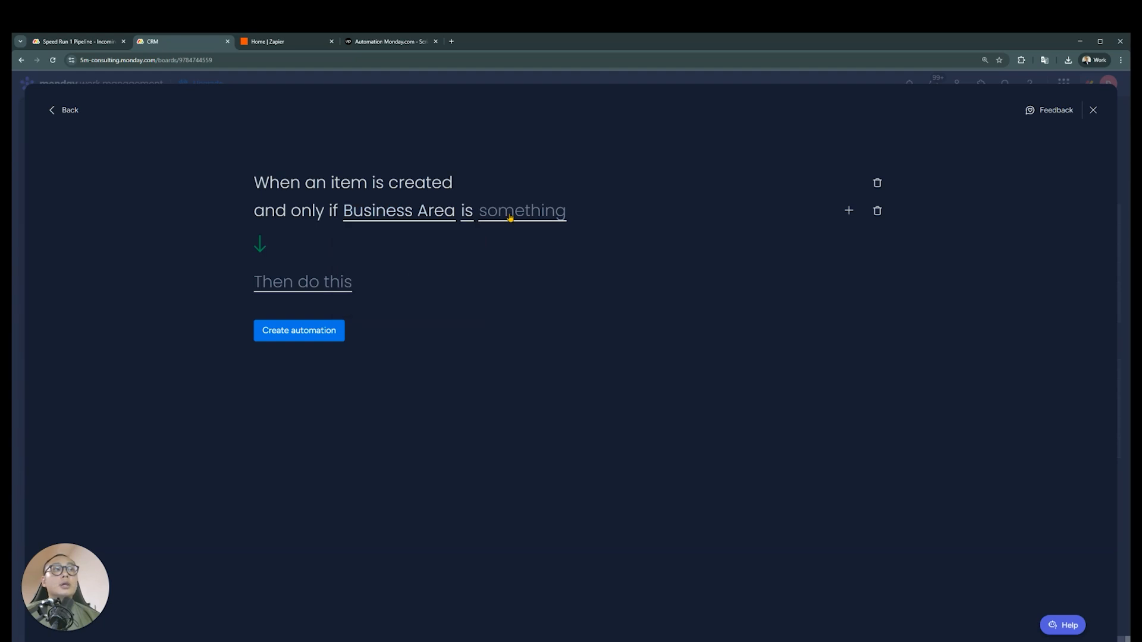
pyautogui.click(515, 215)
pyautogui.click(506, 254)
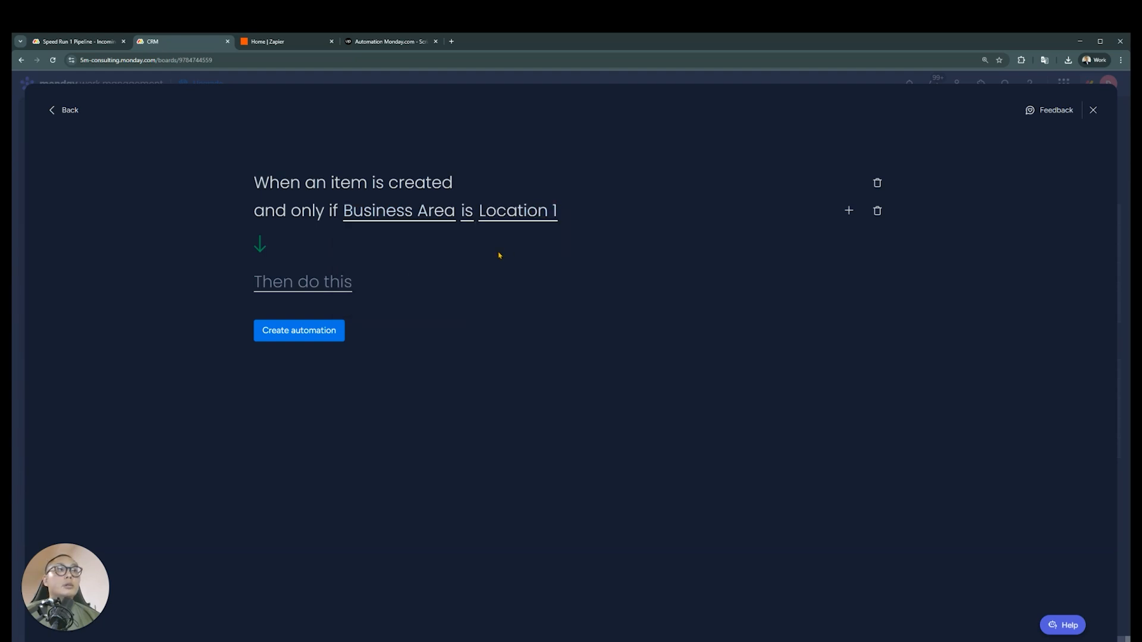
# Make the automation set Manager to Manager 1, create it and return to the CRM board
pyautogui.click(344, 283)
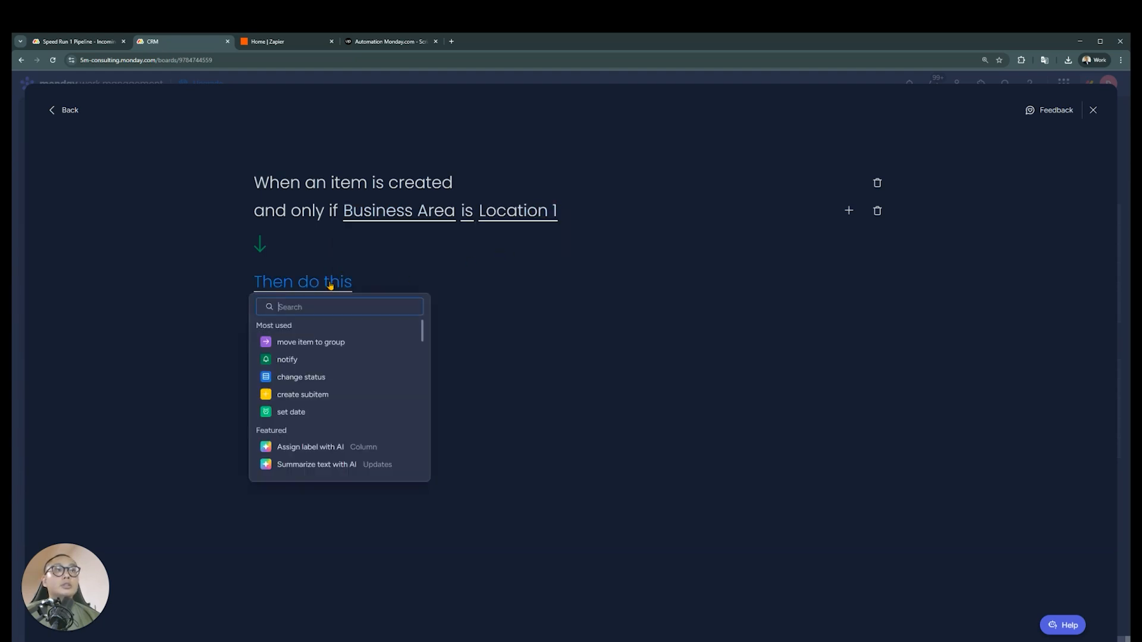
pyautogui.click(326, 377)
pyautogui.click(350, 288)
pyautogui.click(373, 331)
pyautogui.click(472, 292)
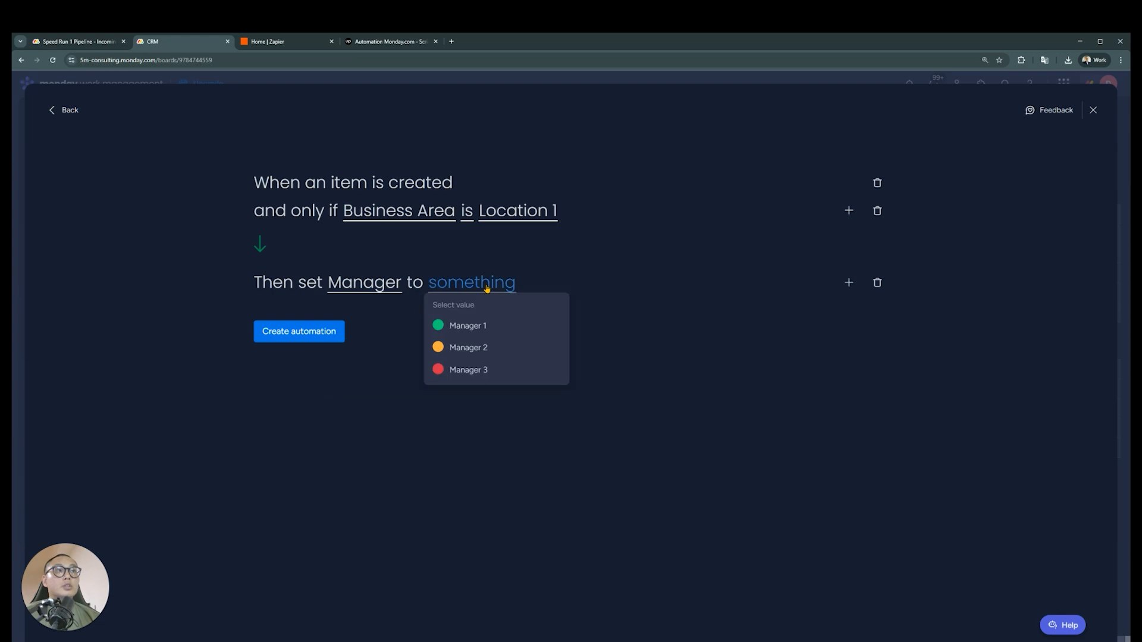
pyautogui.click(486, 329)
pyautogui.click(324, 332)
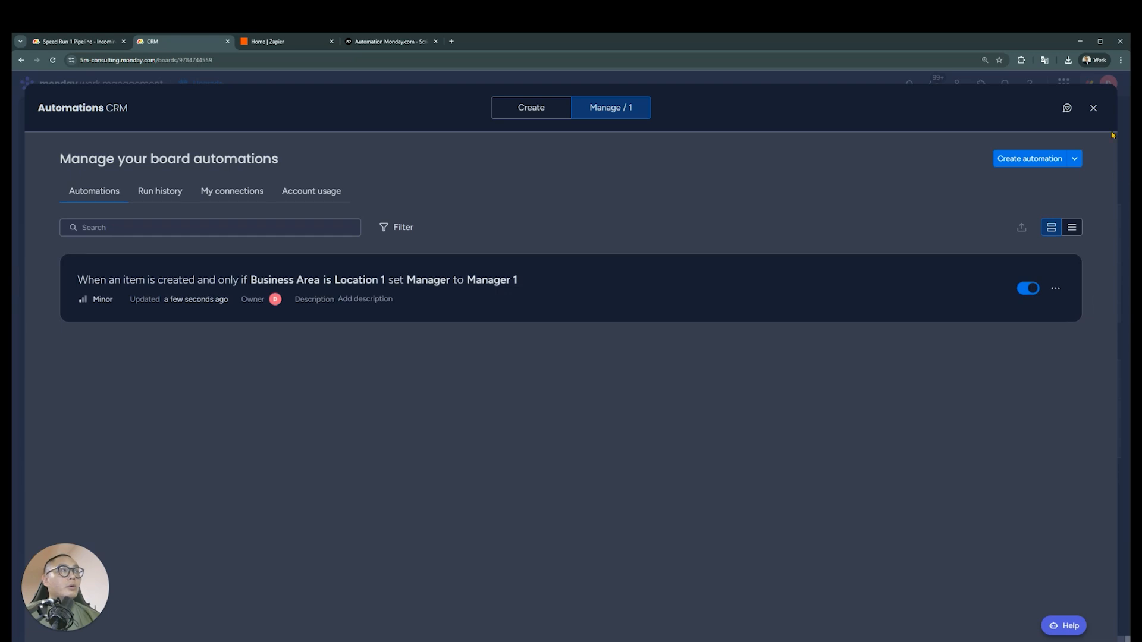
pyautogui.click(1093, 108)
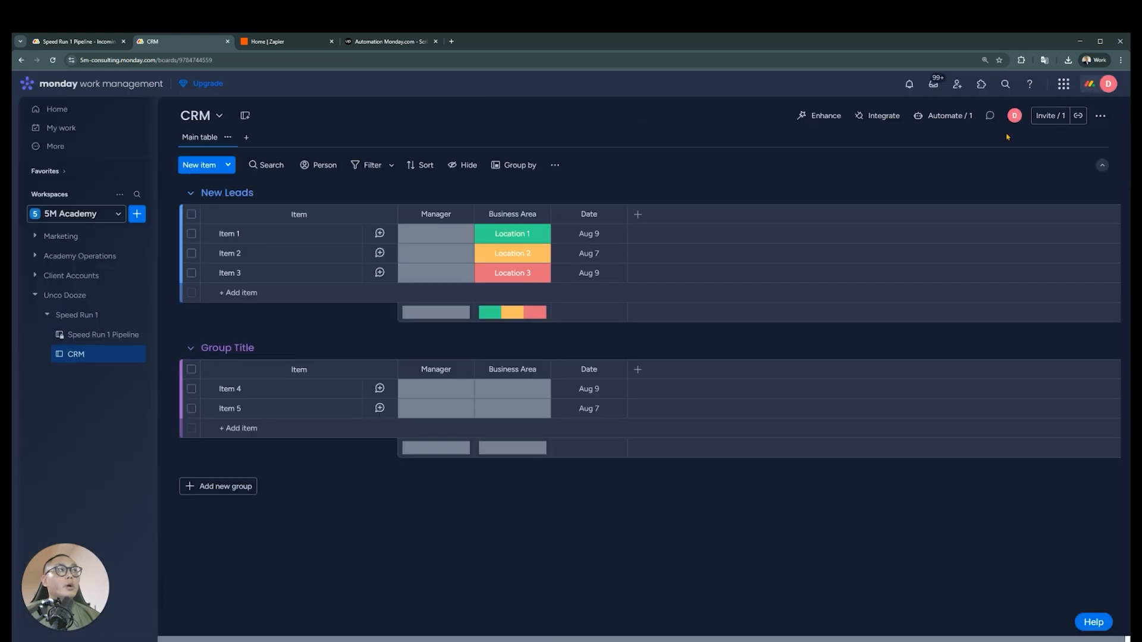
# Look over the integrations available for the CRM board, including Mailchimp
pyautogui.click(883, 119)
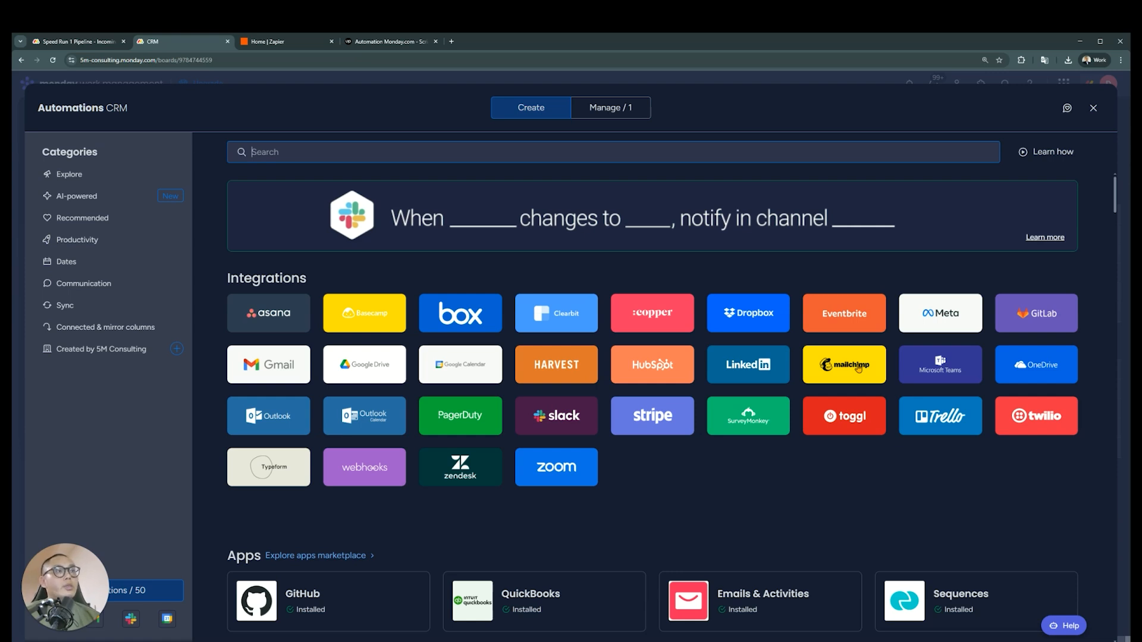
pyautogui.click(858, 368)
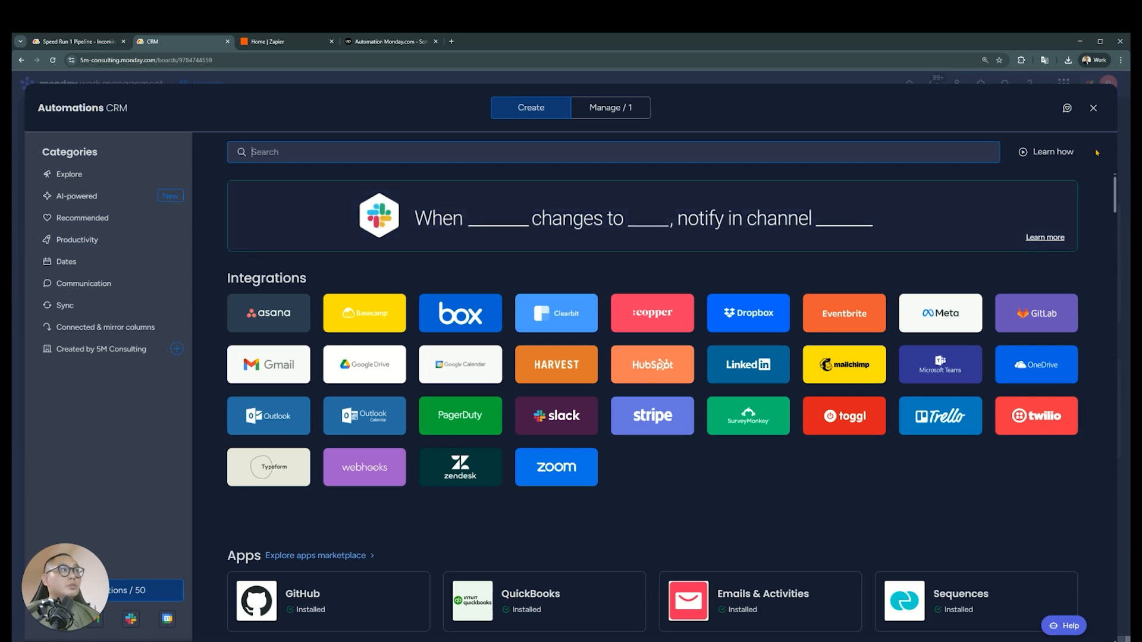
pyautogui.click(1095, 110)
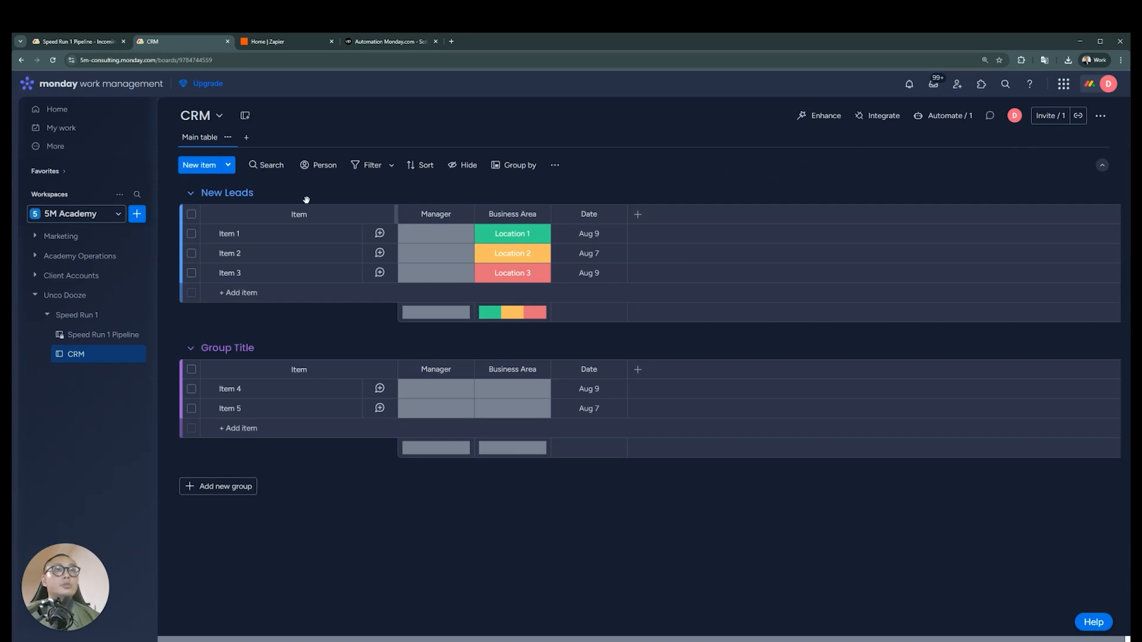
# Add a Form view to the CRM board and title the form Lead Gen Form
pyautogui.click(248, 139)
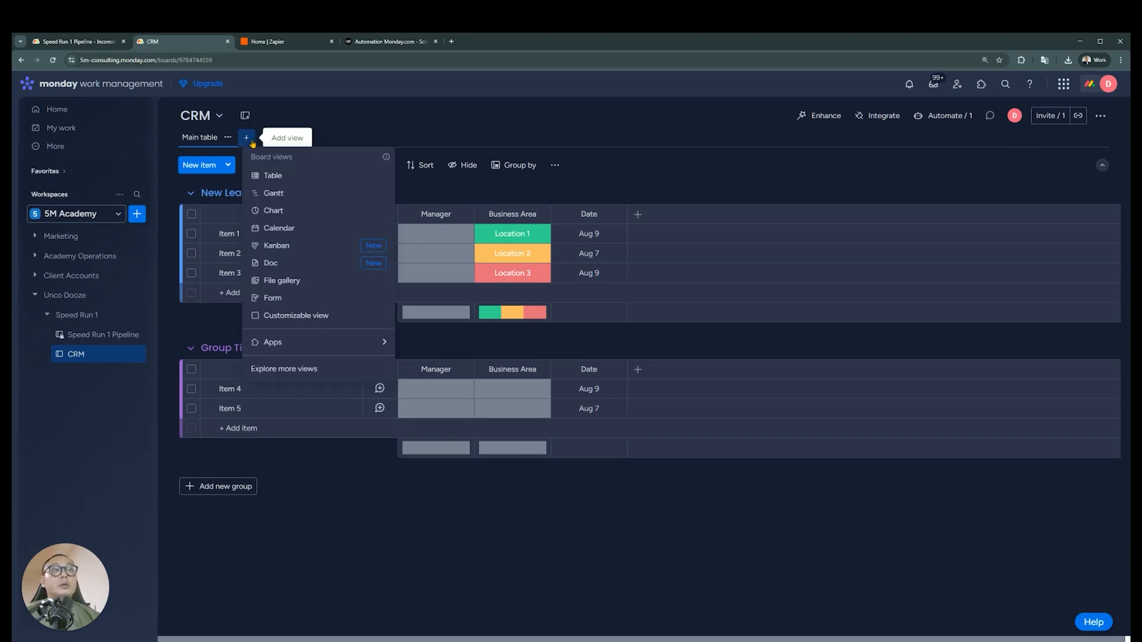
pyautogui.click(317, 299)
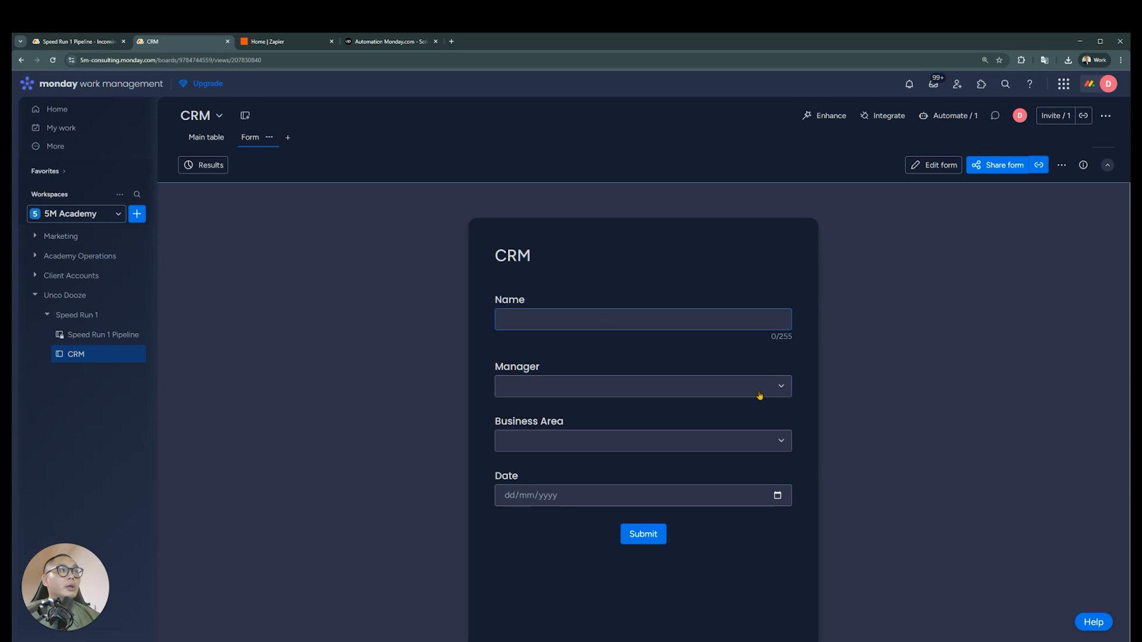
pyautogui.click(931, 166)
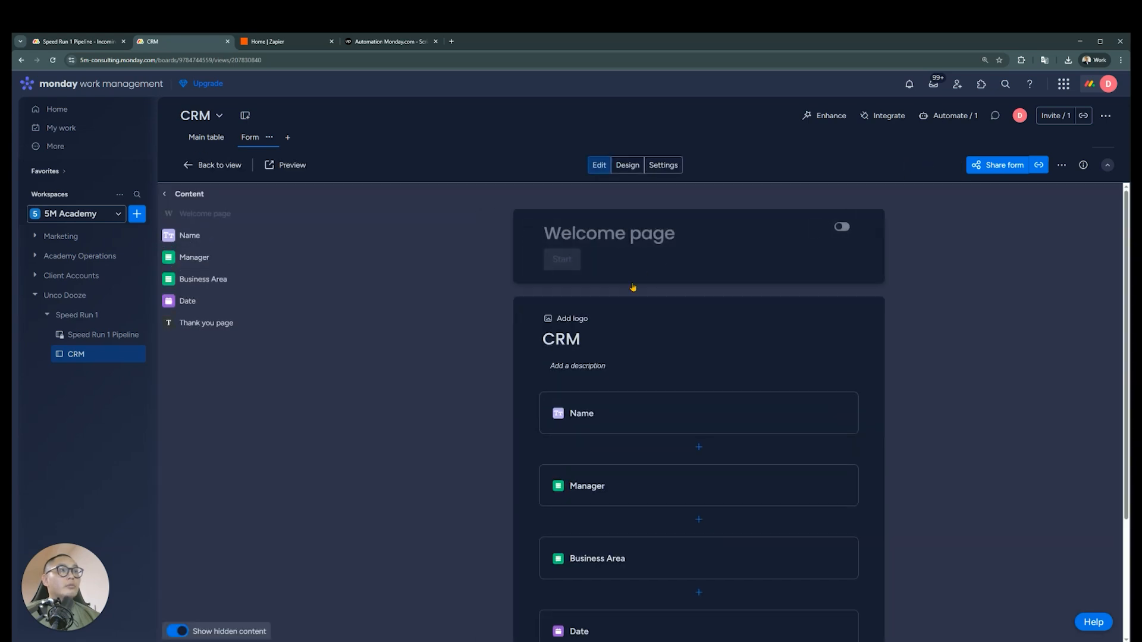
pyautogui.click(564, 337)
pyautogui.write('Lead ')
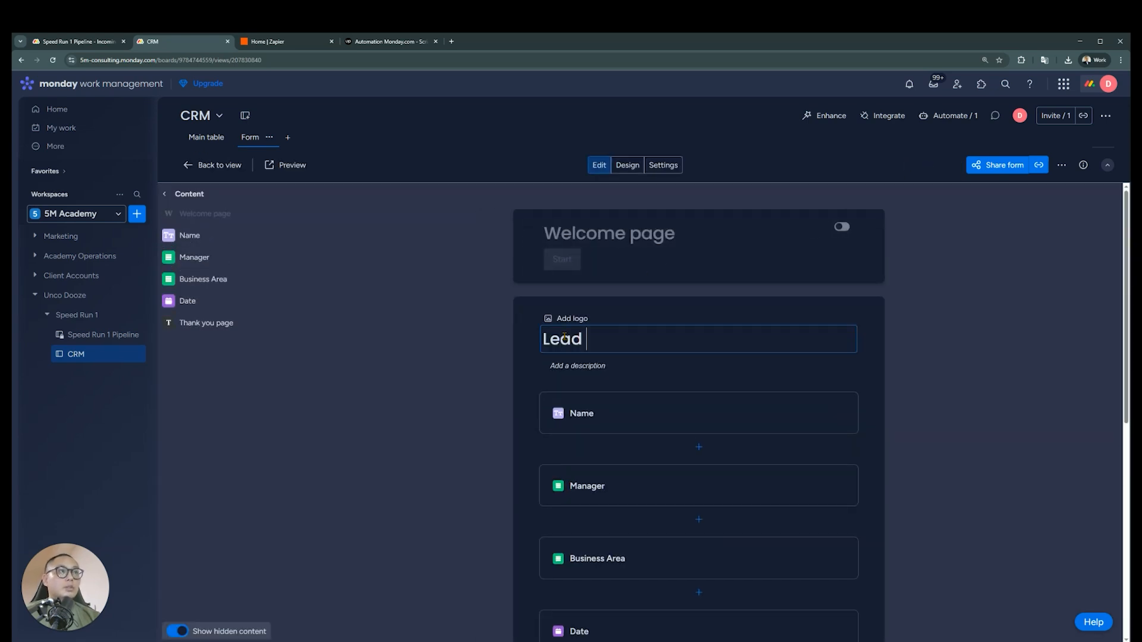
pyautogui.write('Gen Form')
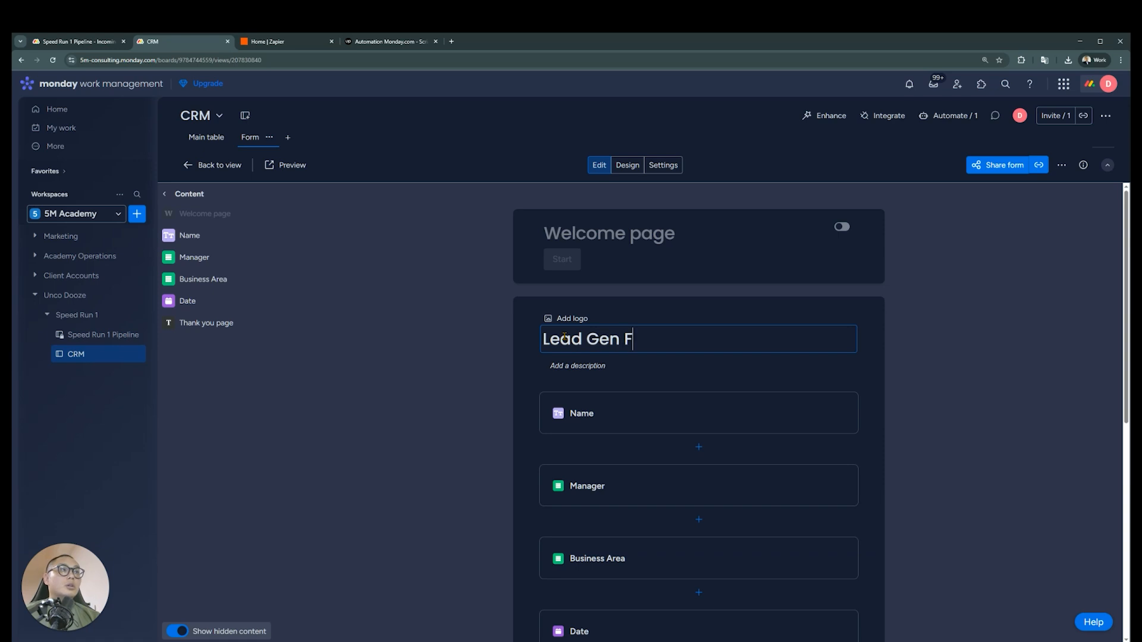
pyautogui.click(806, 372)
pyautogui.click(1015, 293)
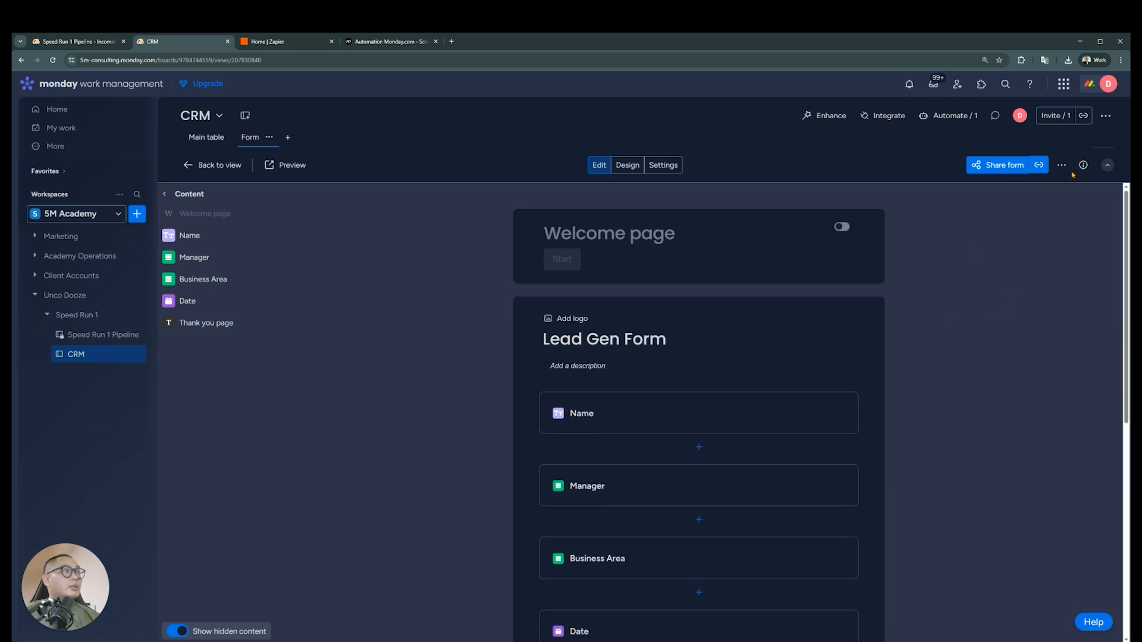
# Allow submitters to make multiple entries and toggle the name question option in the form's settings
pyautogui.click(660, 167)
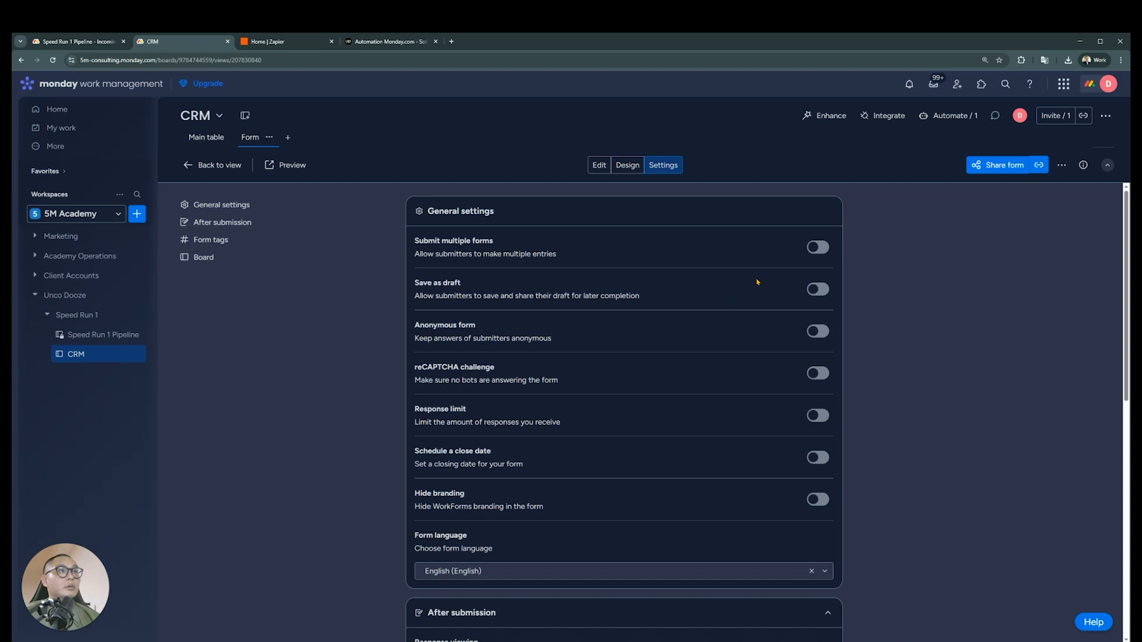
pyautogui.click(817, 246)
pyautogui.scroll(-1, 743, 318)
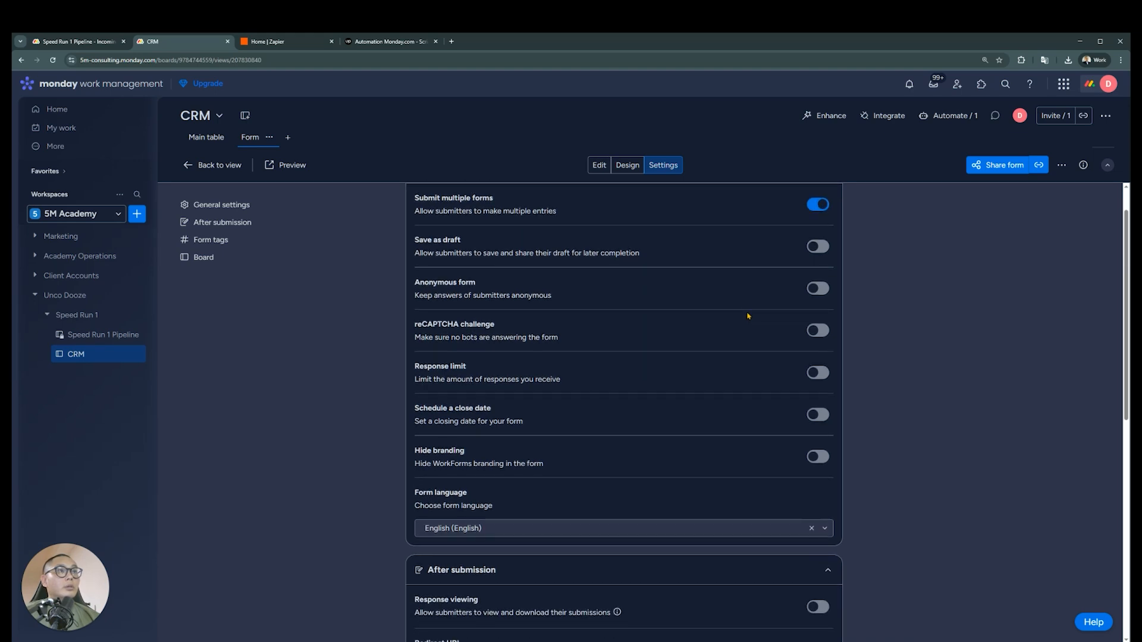
pyautogui.scroll(-4, 748, 316)
pyautogui.click(823, 285)
pyautogui.scroll(-4, 756, 336)
pyautogui.scroll(-3, 746, 340)
pyautogui.click(818, 396)
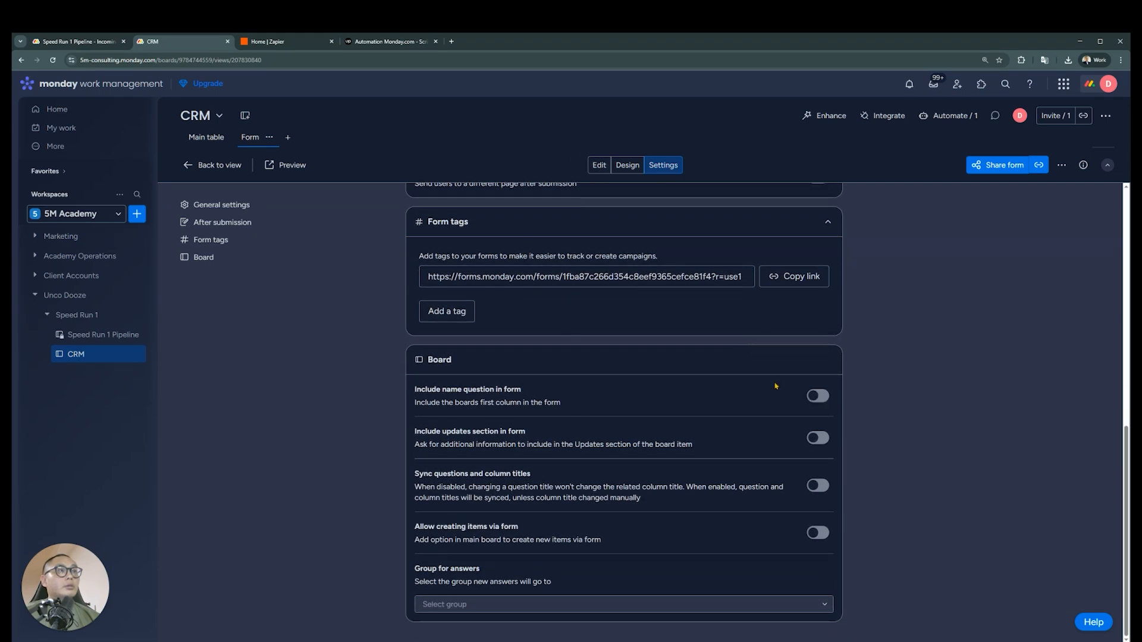
# Return to editing the Lead Gen Form and hide its Manager question
pyautogui.click(599, 165)
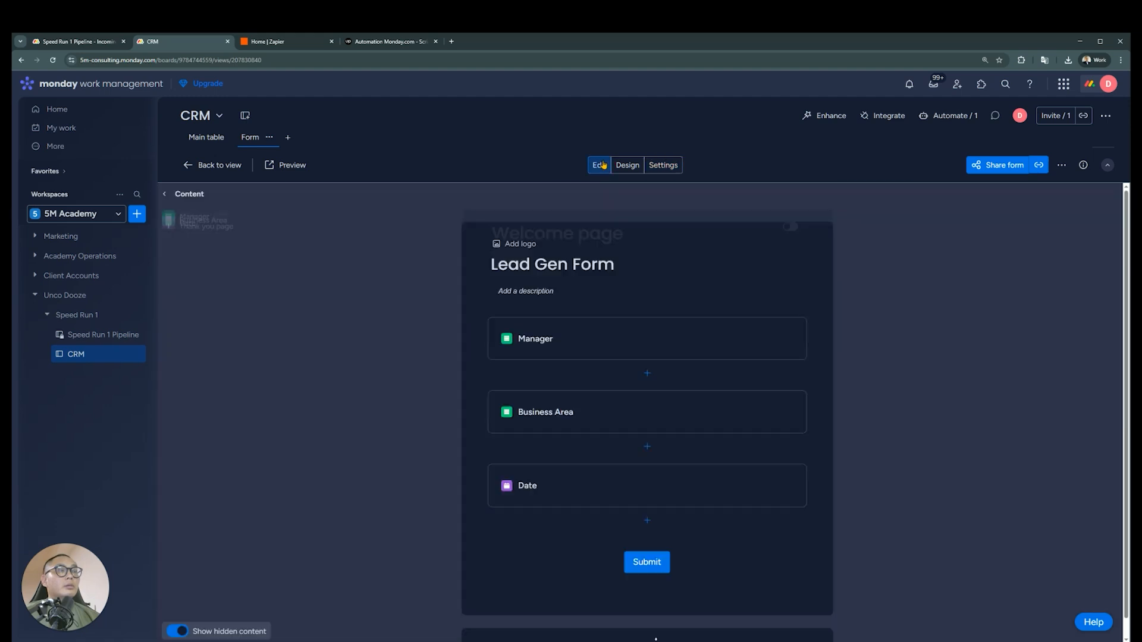
pyautogui.scroll(-2, 860, 325)
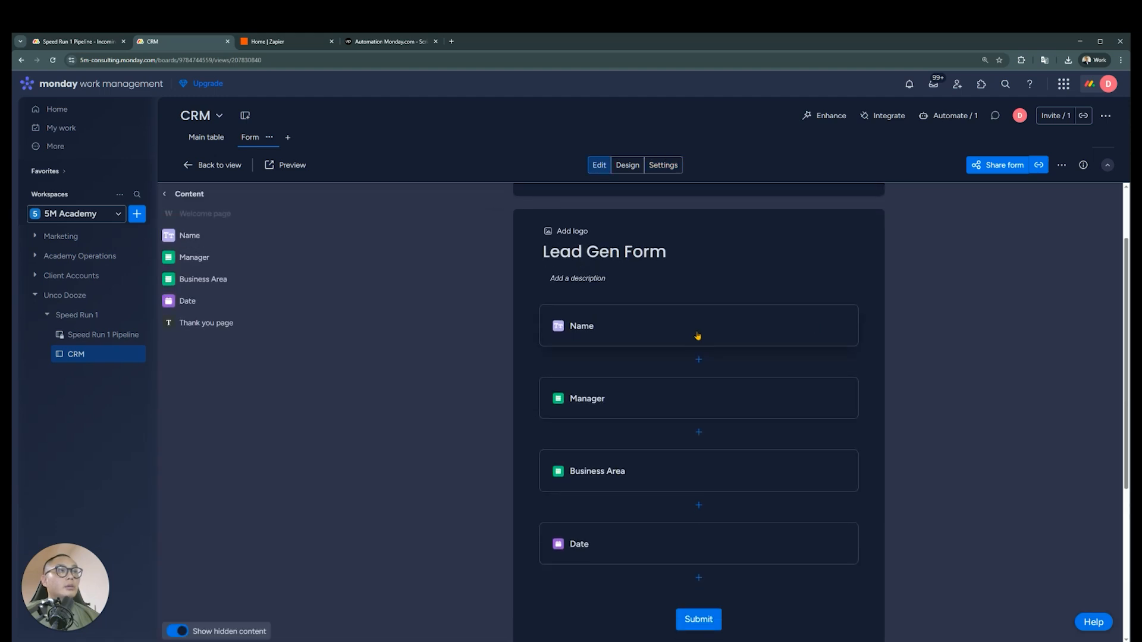
pyautogui.click(762, 399)
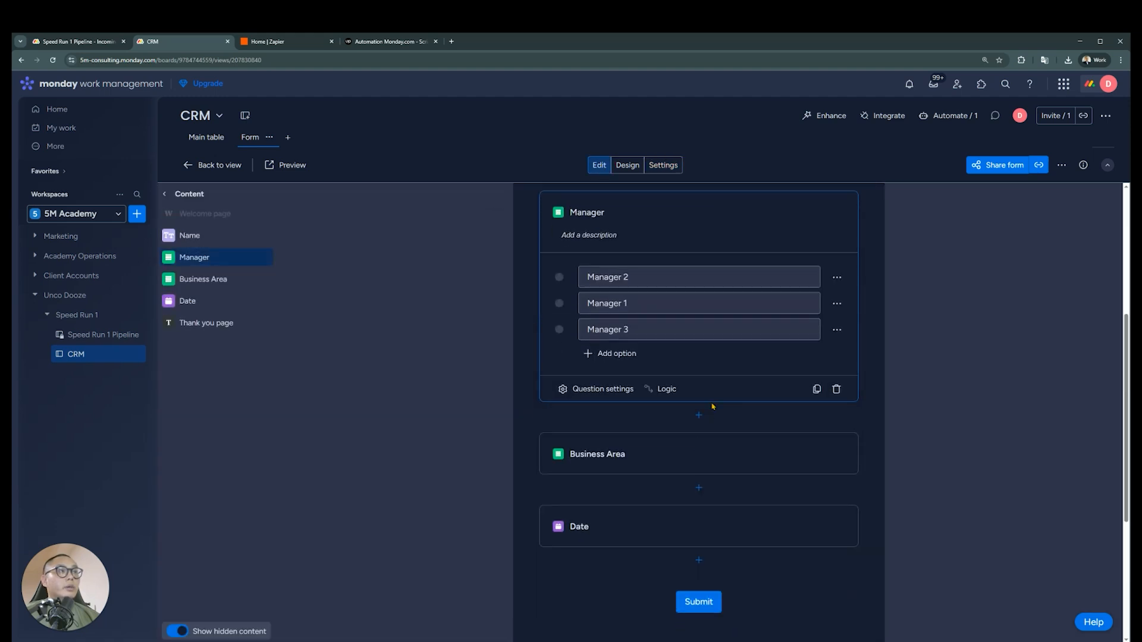
pyautogui.click(588, 397)
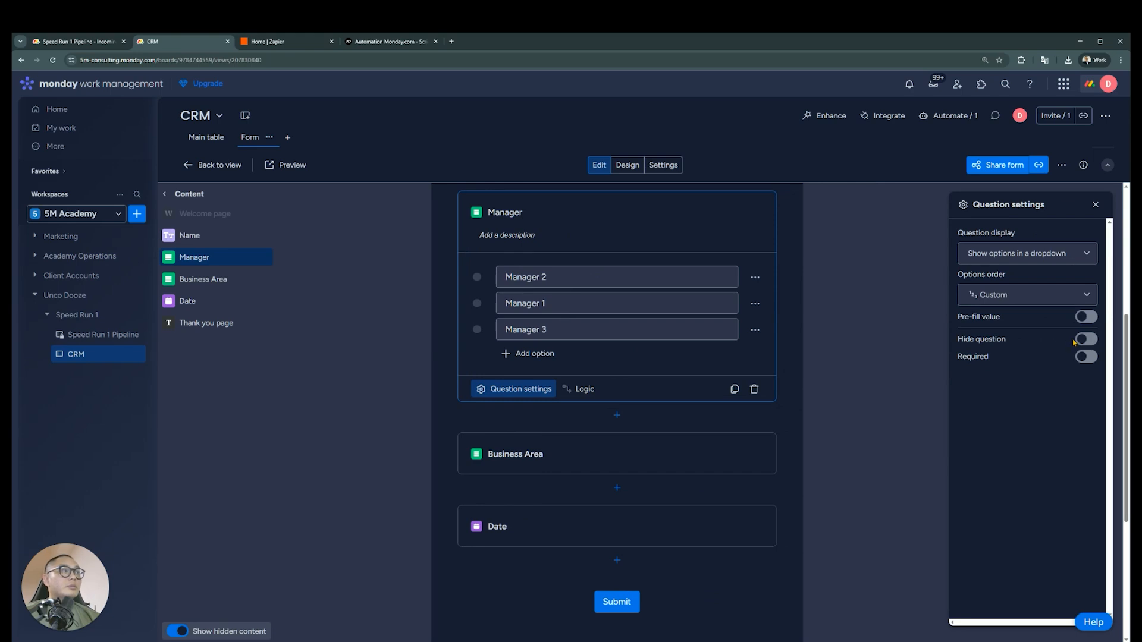
pyautogui.click(1088, 343)
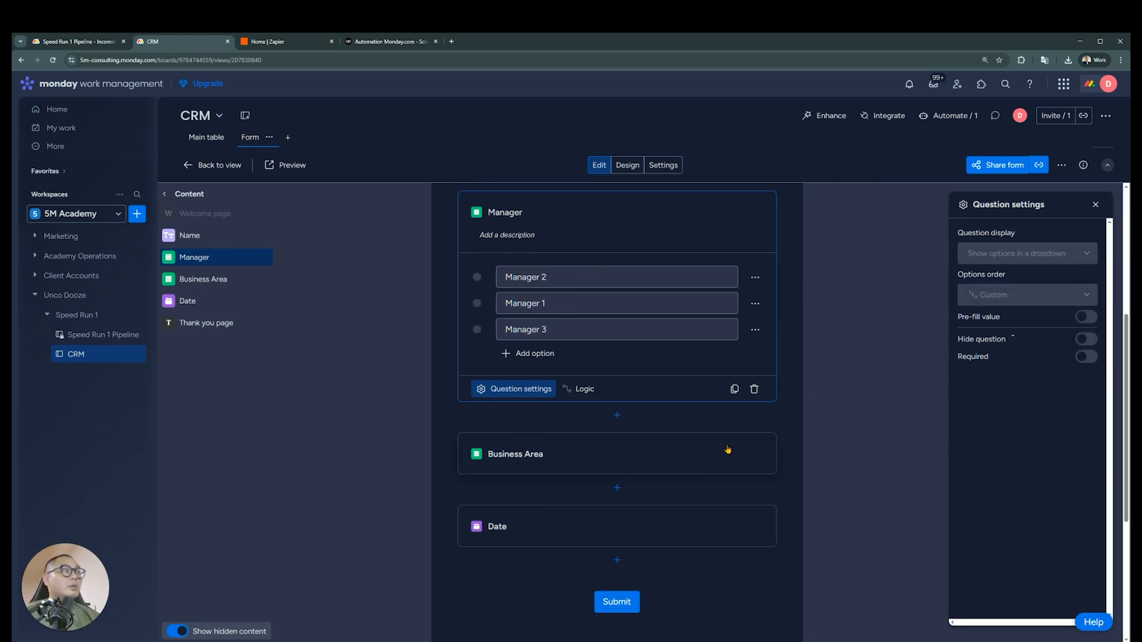
# Review the Business Area and Date questions and the overall question layout of the Lead Gen Form
pyautogui.click(688, 467)
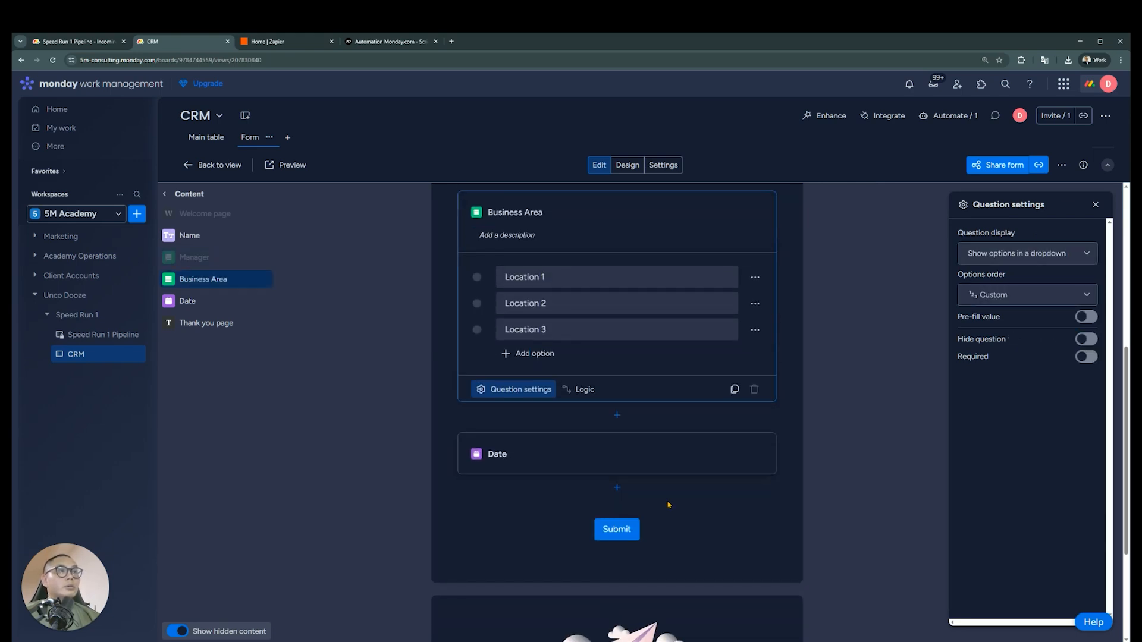
pyautogui.click(679, 460)
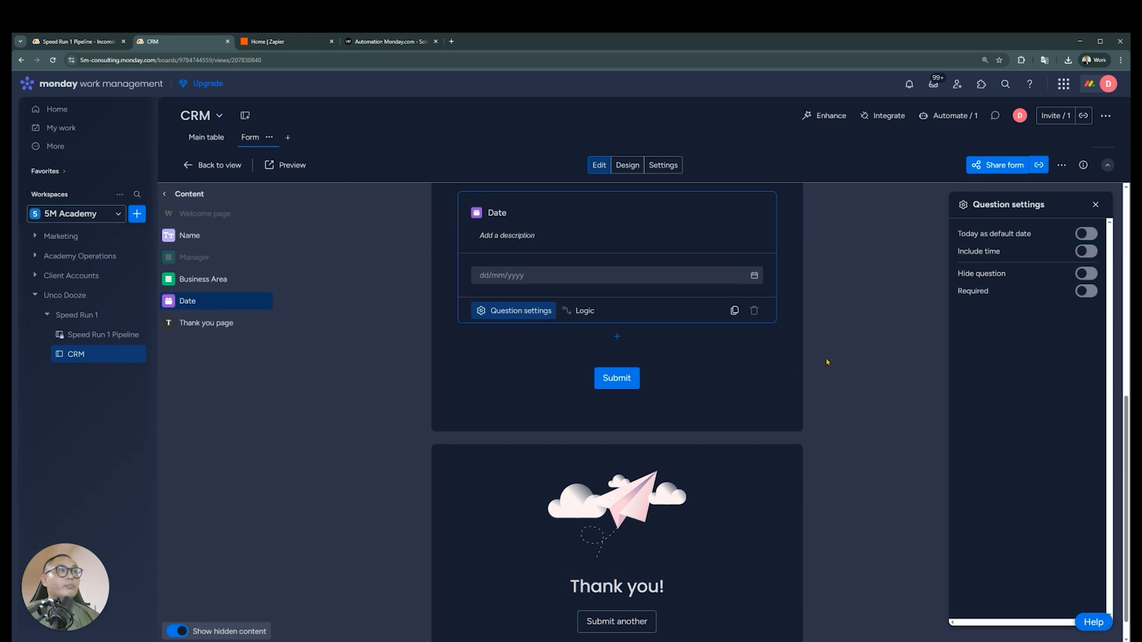
pyautogui.click(871, 385)
pyautogui.scroll(2, 604, 409)
pyautogui.scroll(2, 708, 386)
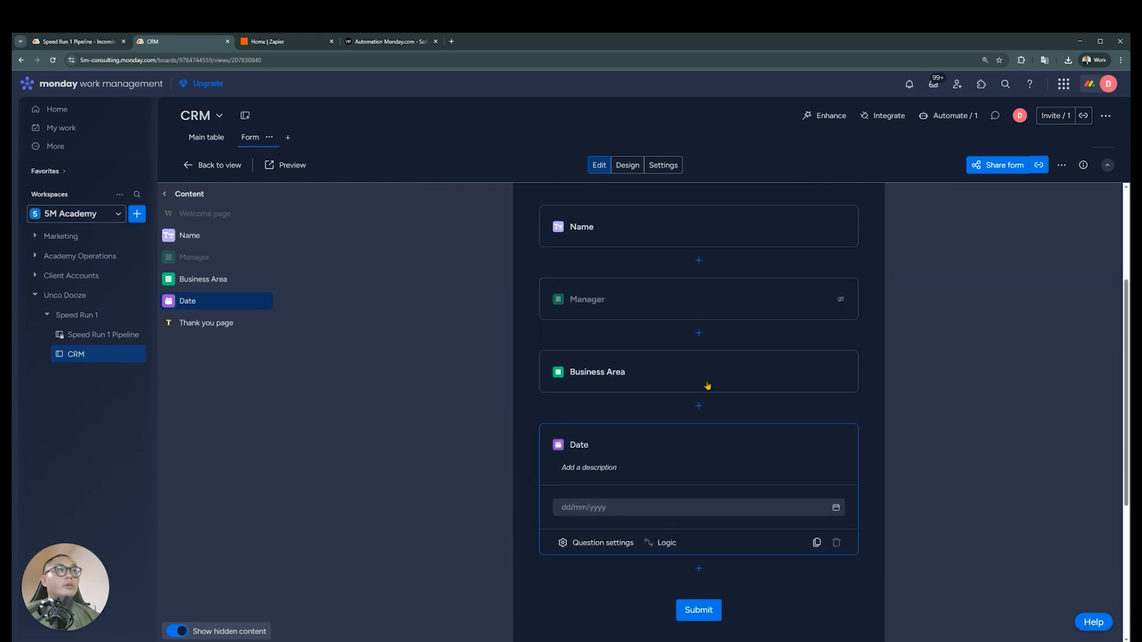
pyautogui.scroll(3, 441, 429)
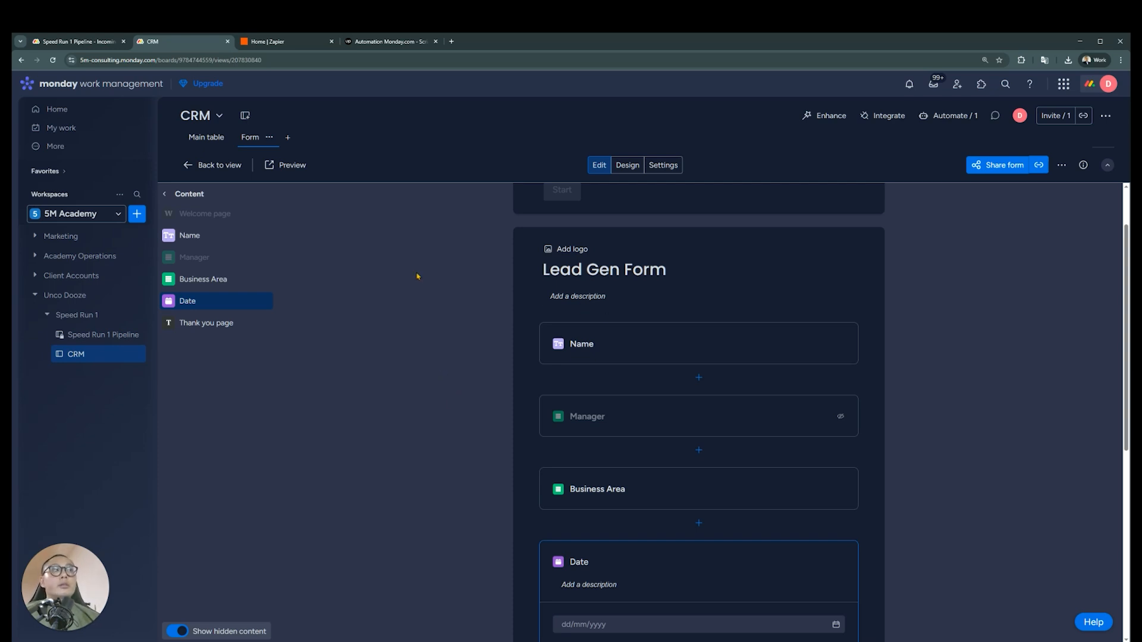
pyautogui.click(429, 357)
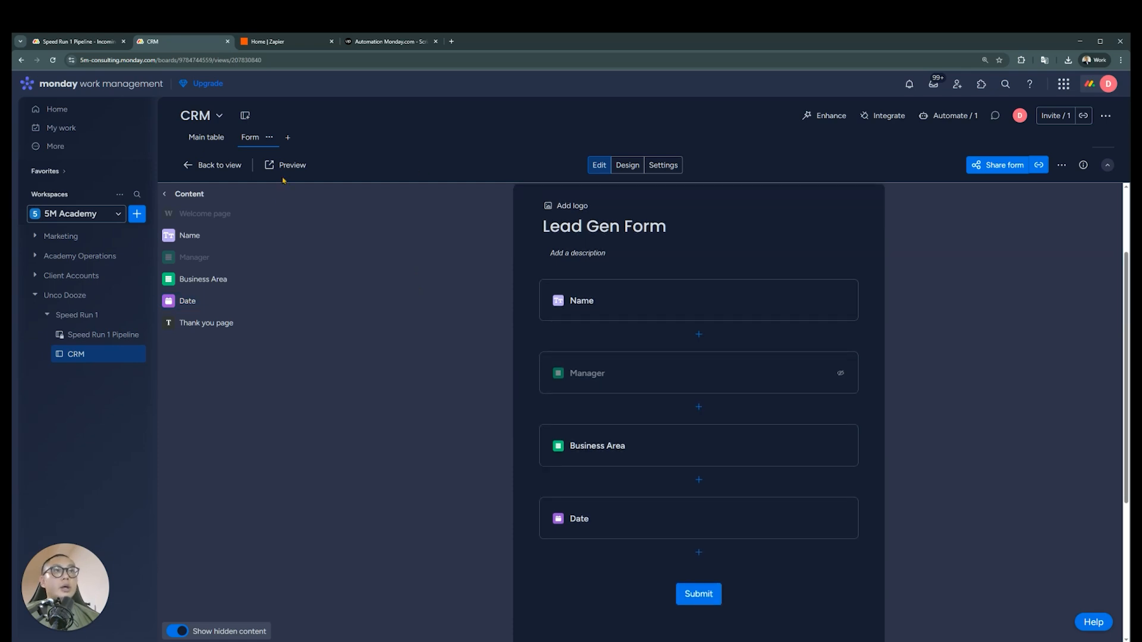
# Duplicate the CRM board's Location 1 automation, set its condition to Location 2 and Manager to Manager 2, and create it
pyautogui.click(206, 137)
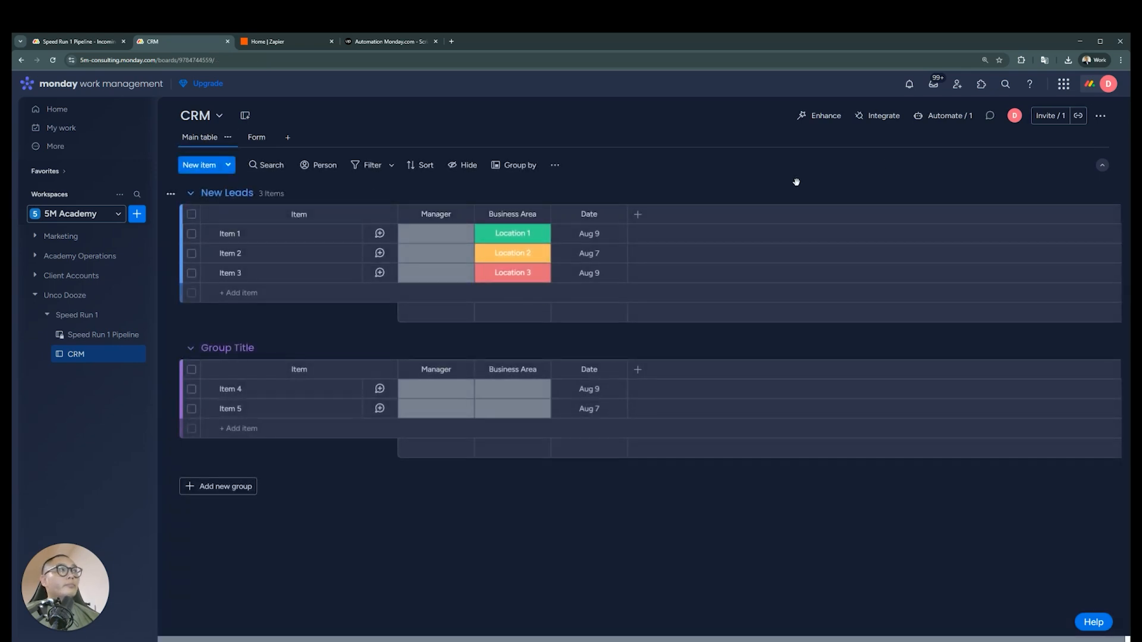
pyautogui.click(951, 117)
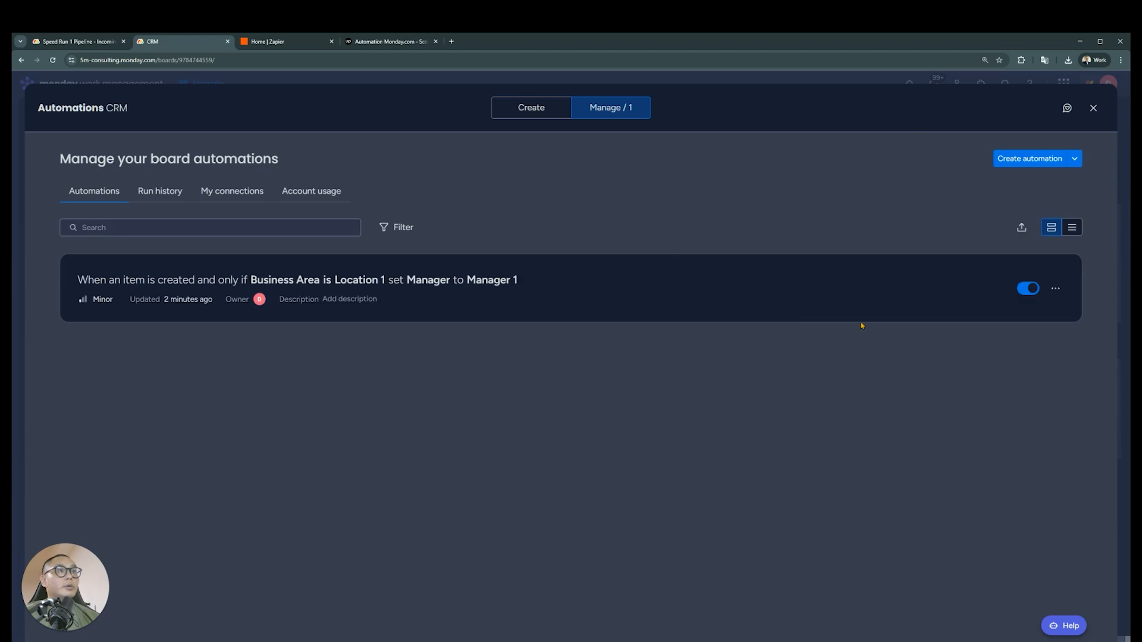
pyautogui.click(1055, 288)
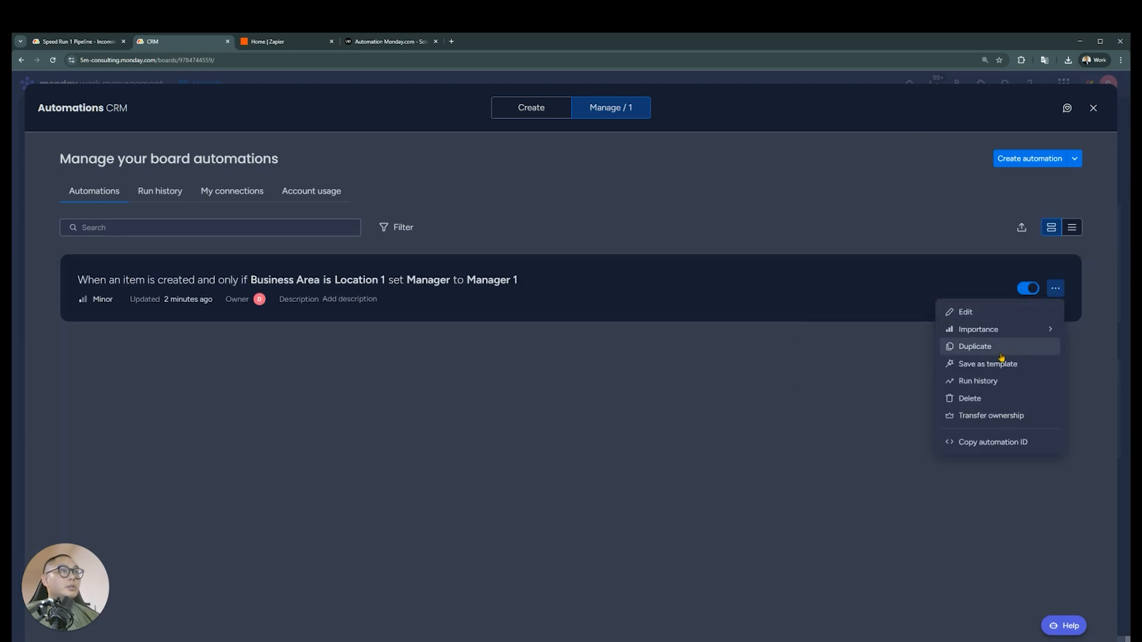
pyautogui.click(975, 347)
pyautogui.click(510, 211)
pyautogui.click(508, 275)
pyautogui.click(487, 295)
pyautogui.click(468, 348)
pyautogui.click(292, 331)
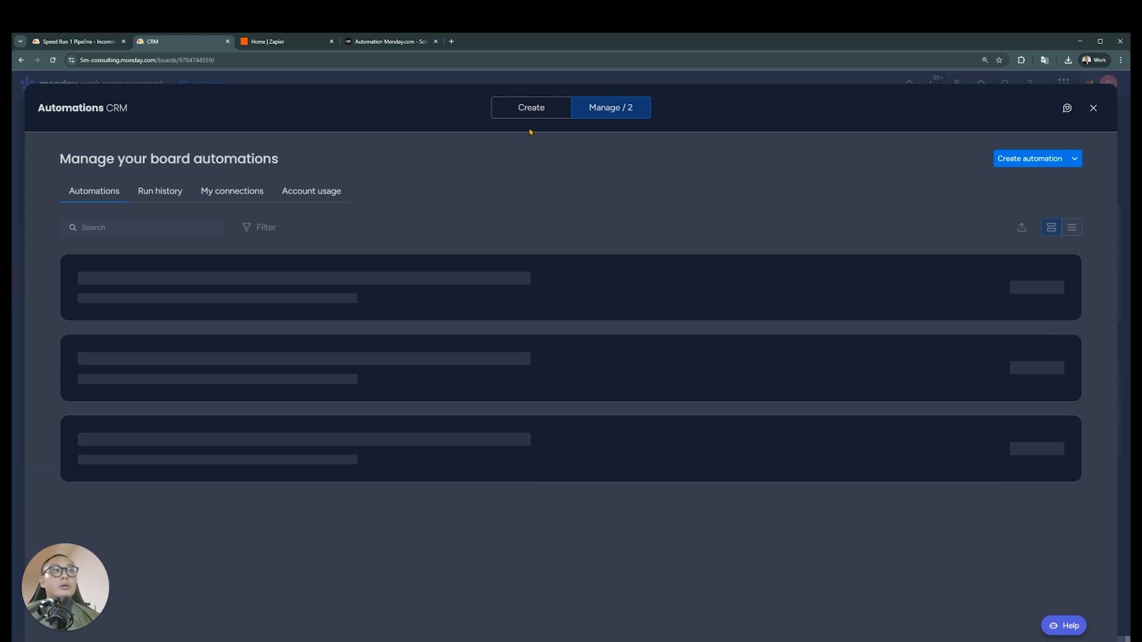
pyautogui.click(546, 111)
pyautogui.click(596, 111)
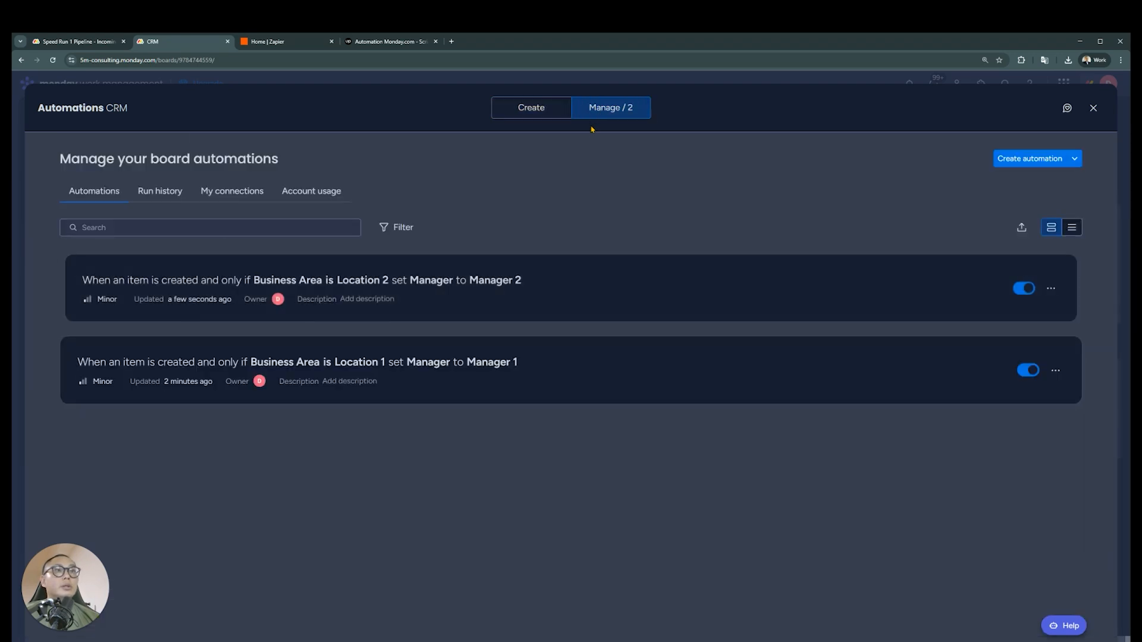
# Duplicate the Location 2 automation, set its condition to Location 3 and Manager to Manager 3, create it and return to the board
pyautogui.click(1056, 291)
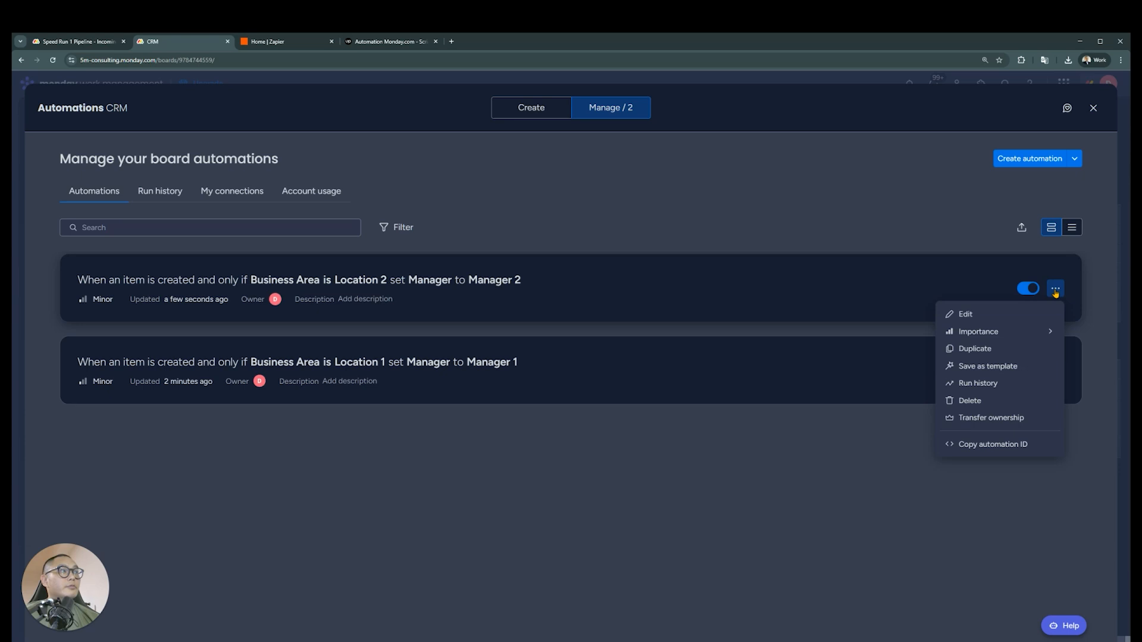
pyautogui.click(1012, 347)
pyautogui.click(541, 222)
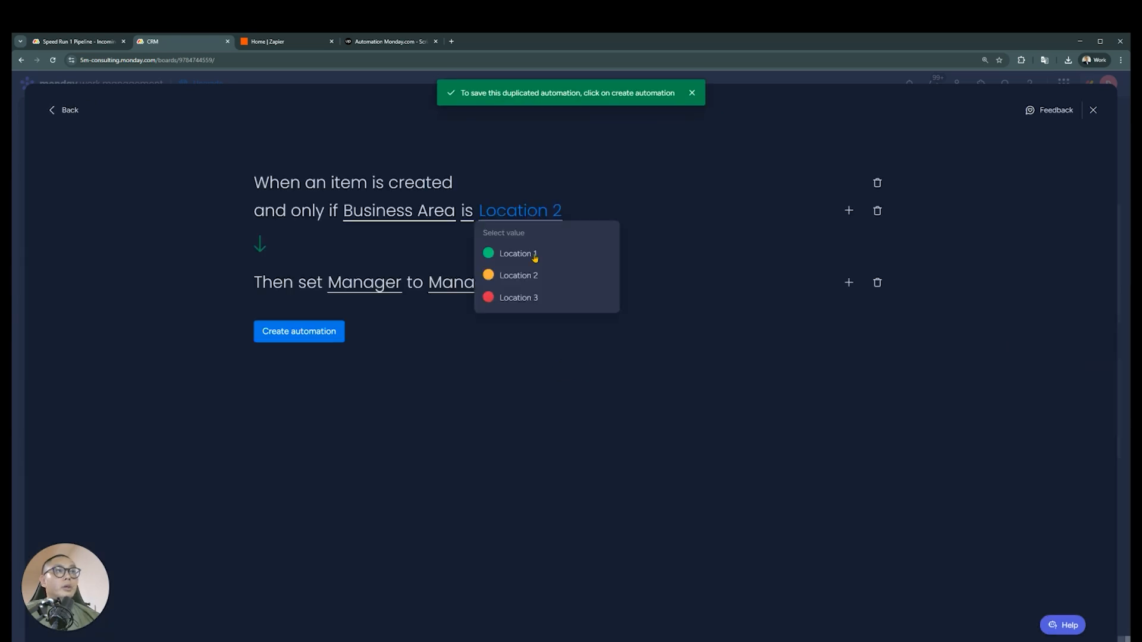
pyautogui.click(531, 298)
pyautogui.click(510, 283)
pyautogui.click(499, 368)
pyautogui.click(339, 331)
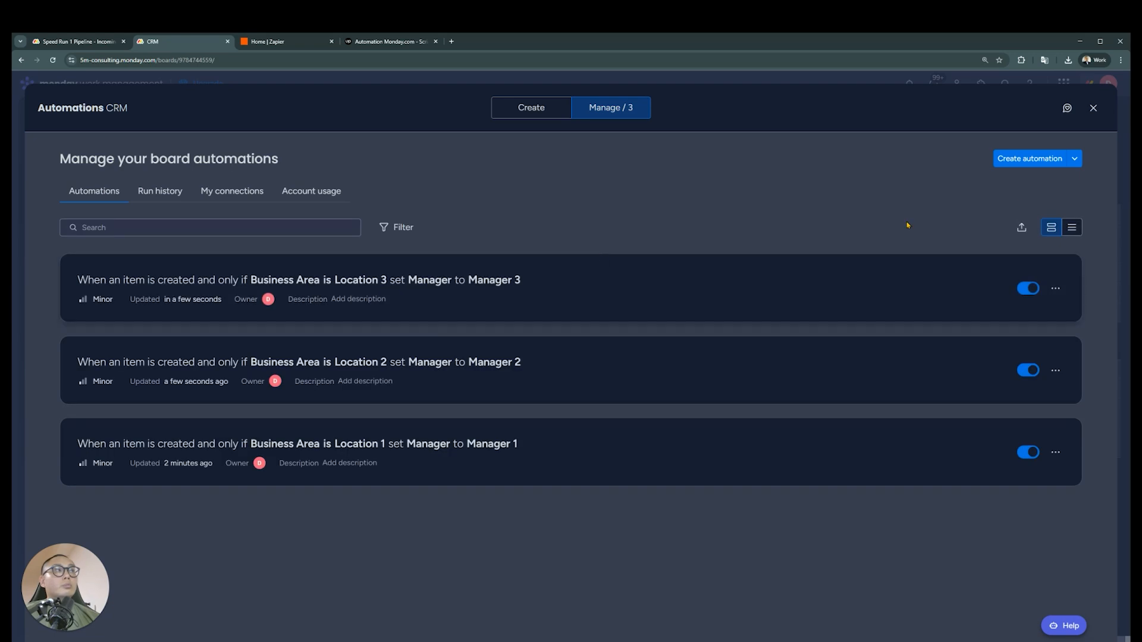
pyautogui.click(1093, 107)
# Preview the Lead Gen Form and submit a test lead with a full name, Business Area Location 1 and date 11/08/2025
pyautogui.click(257, 137)
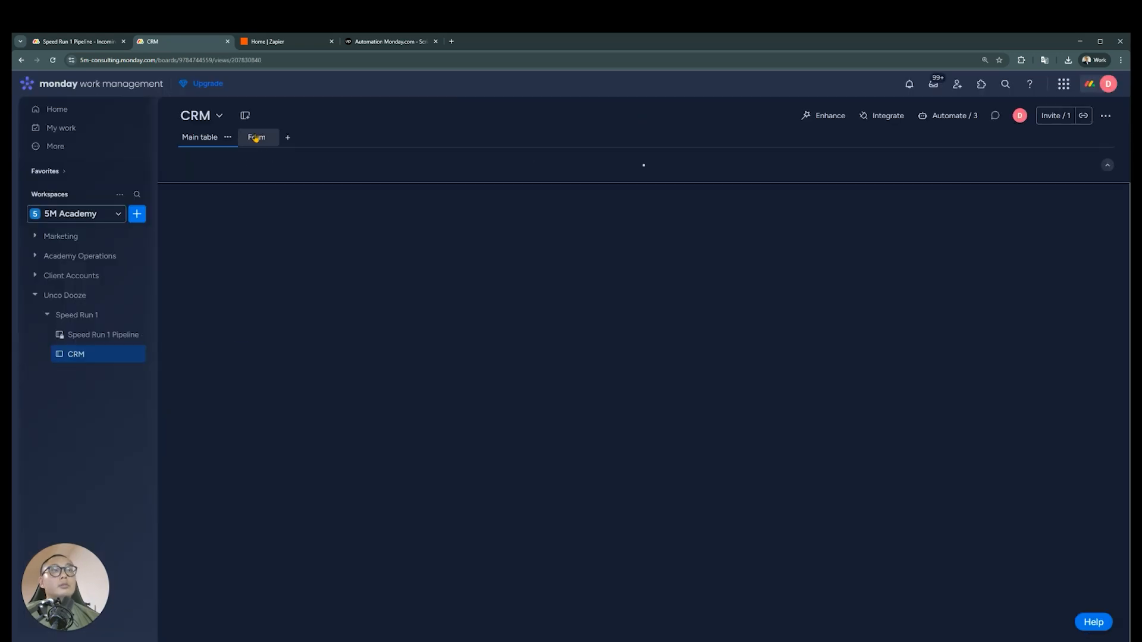
pyautogui.click(291, 165)
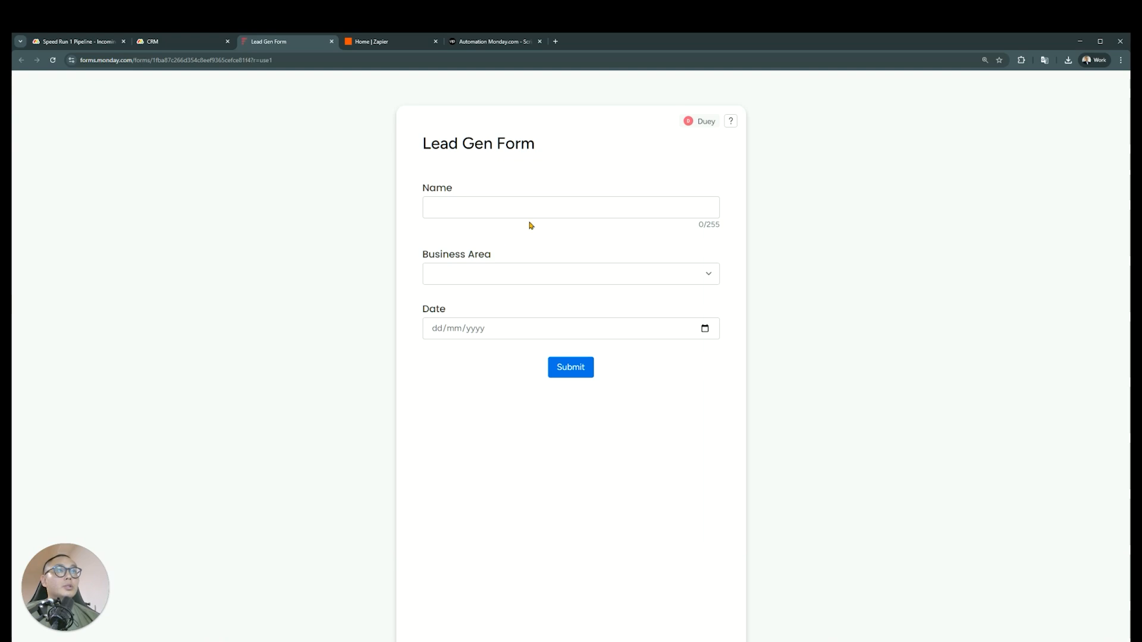
pyautogui.click(557, 208)
pyautogui.write('John Smith')
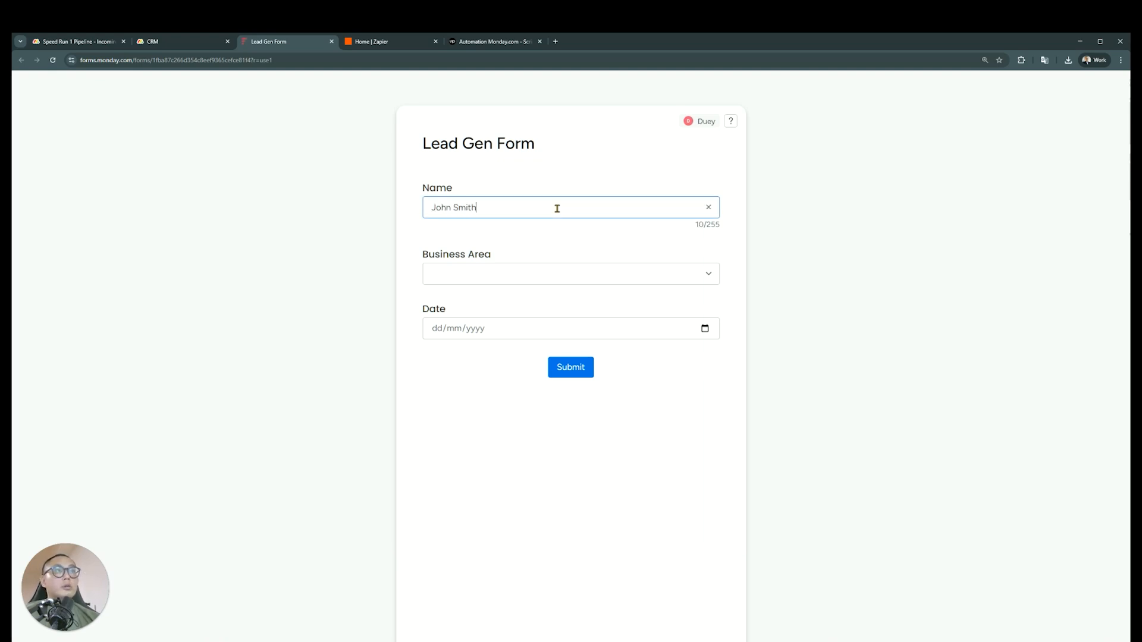
pyautogui.click(670, 272)
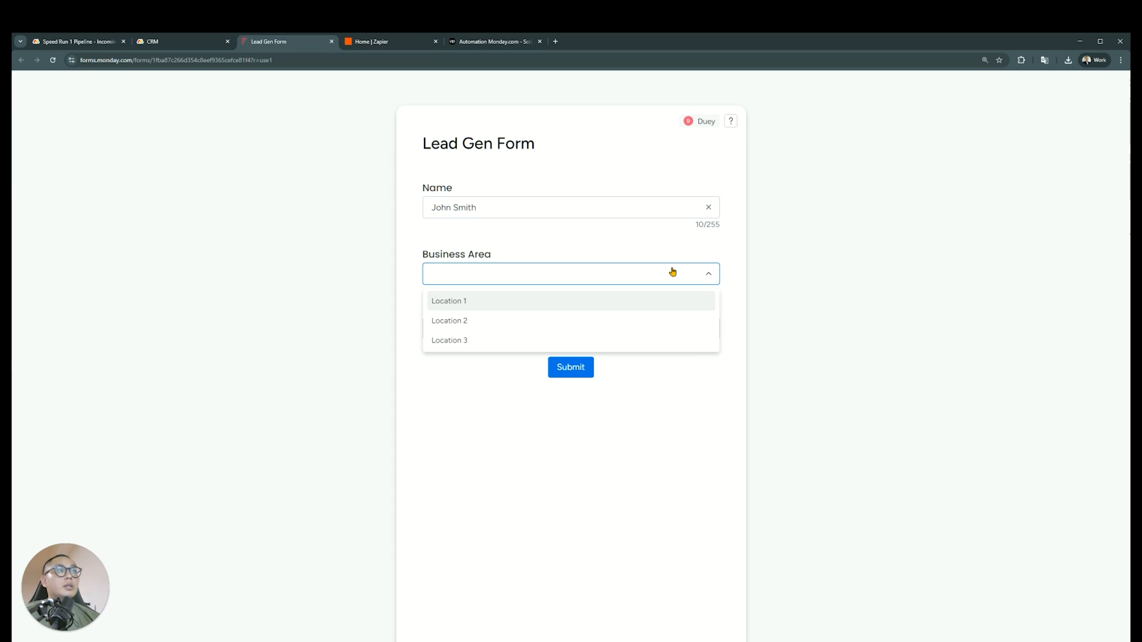
pyautogui.click(641, 301)
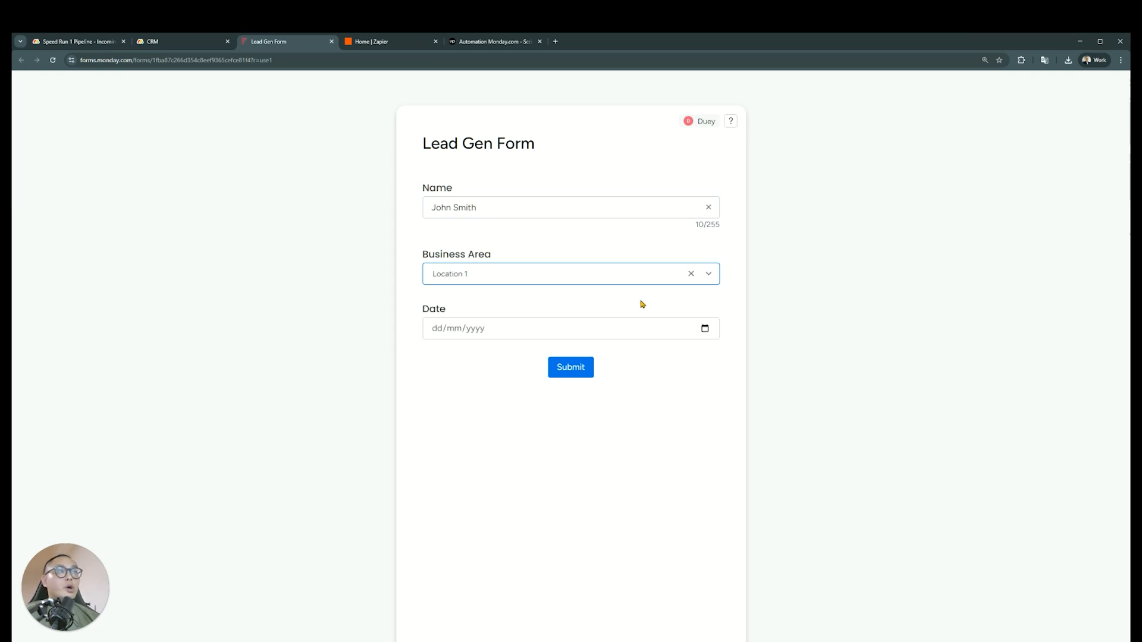
pyautogui.click(704, 328)
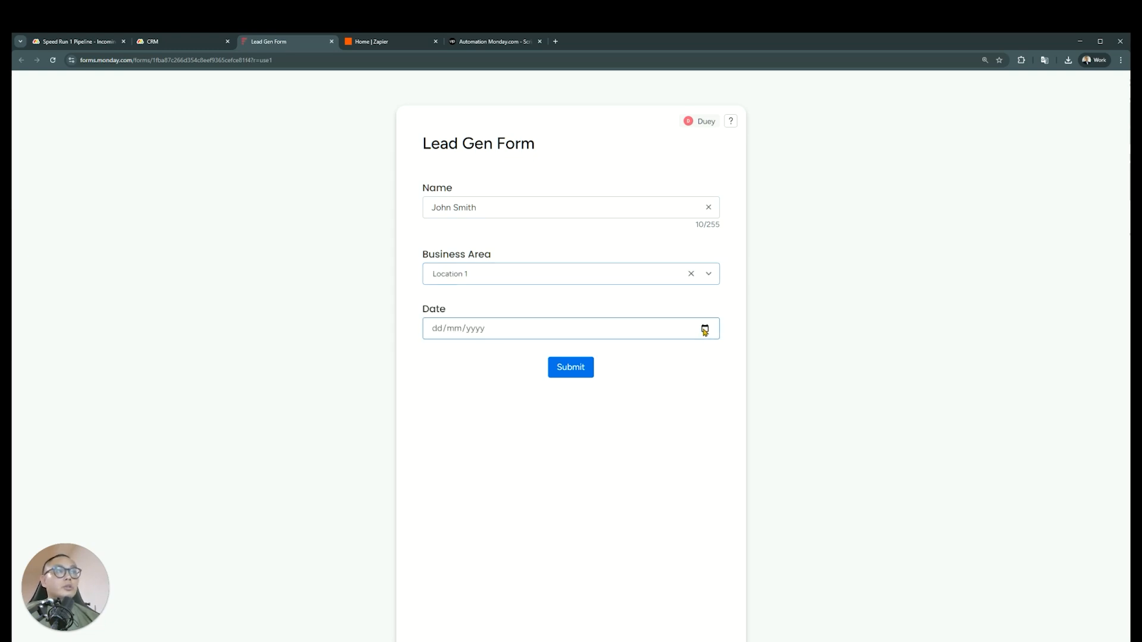
pyautogui.click(521, 481)
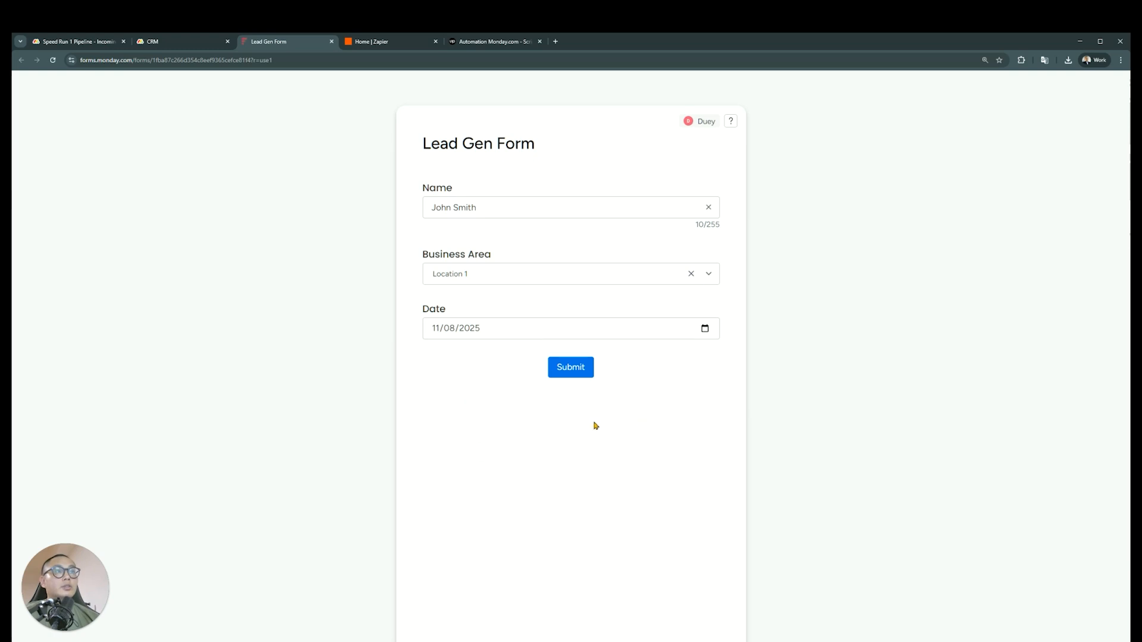
pyautogui.click(570, 370)
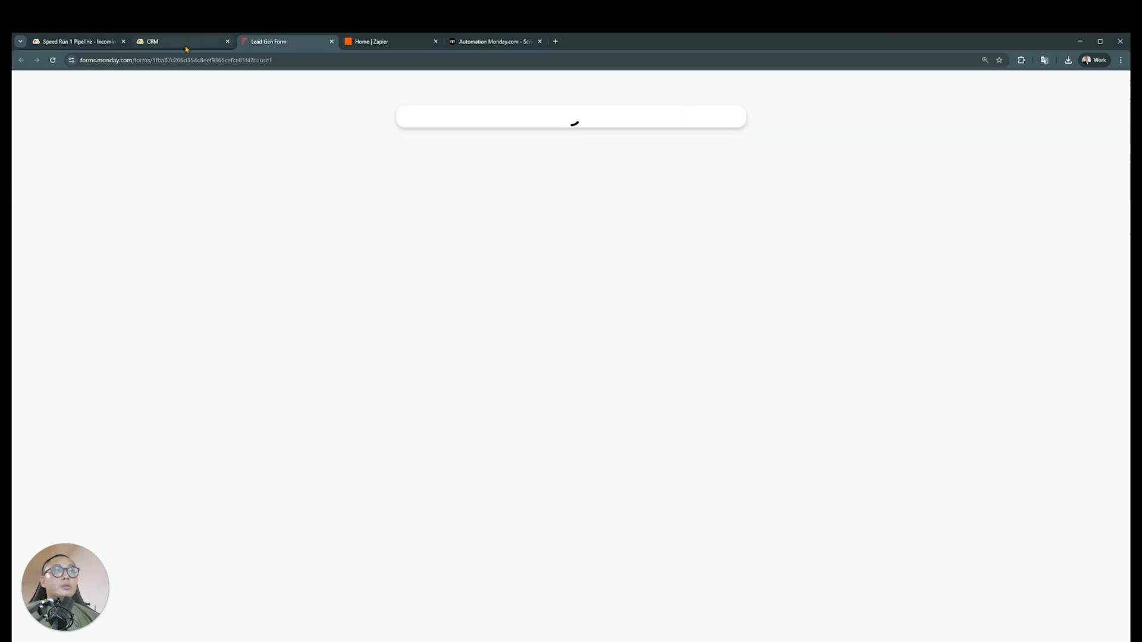
# Return to the CRM board's main table and delete Item 1, Item 2 and Item 3 from New Leads
pyautogui.click(186, 43)
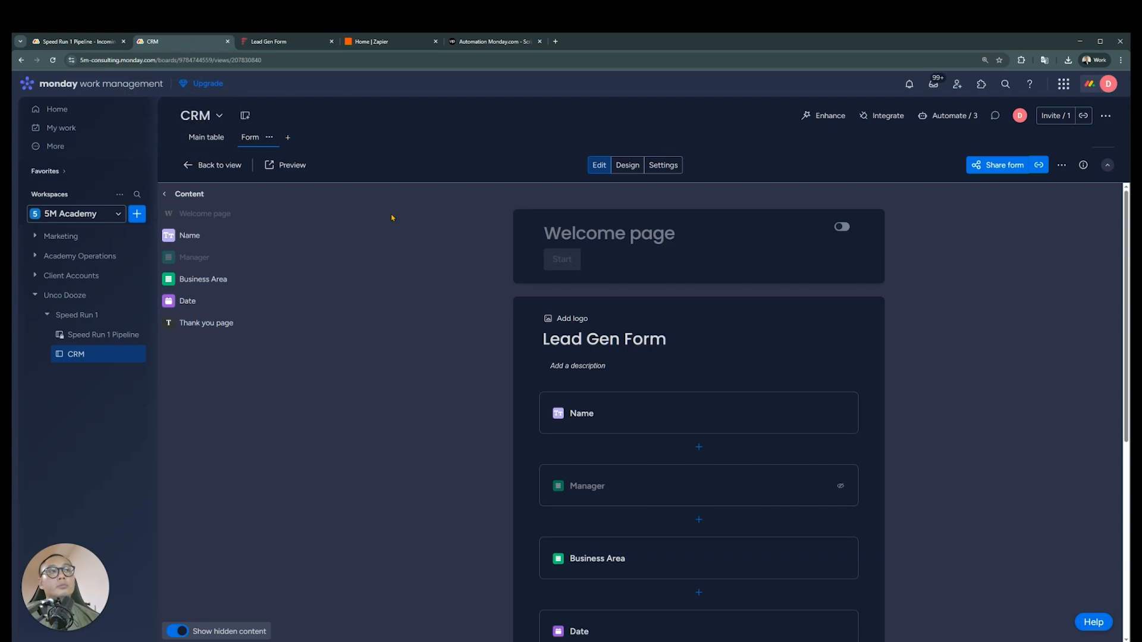
pyautogui.click(199, 138)
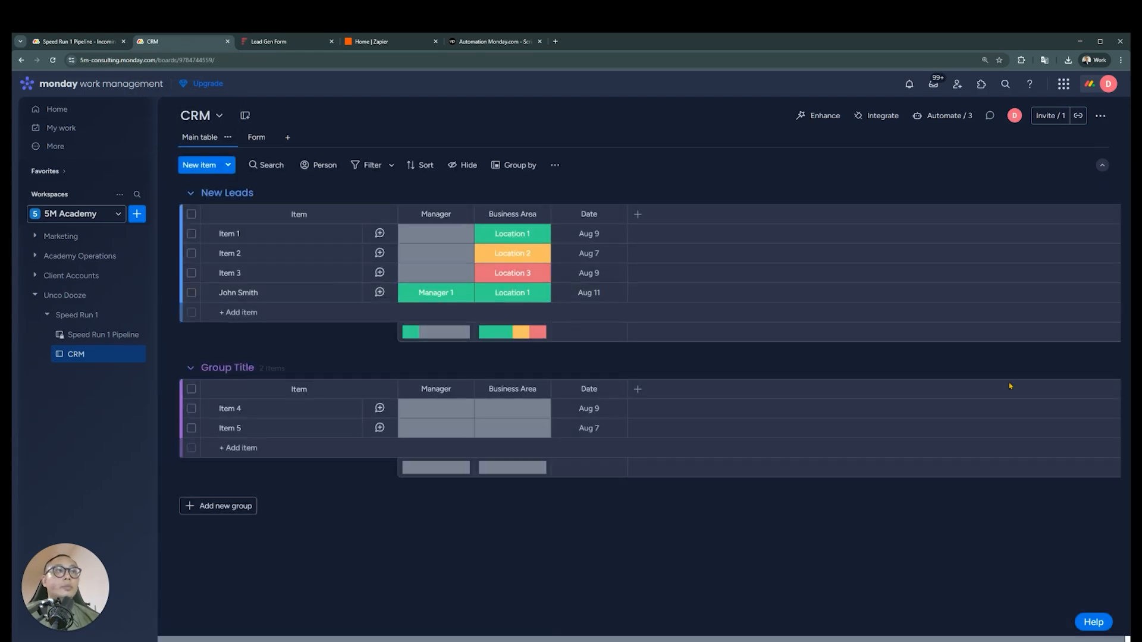
pyautogui.click(191, 273)
pyautogui.click(191, 253)
pyautogui.click(191, 234)
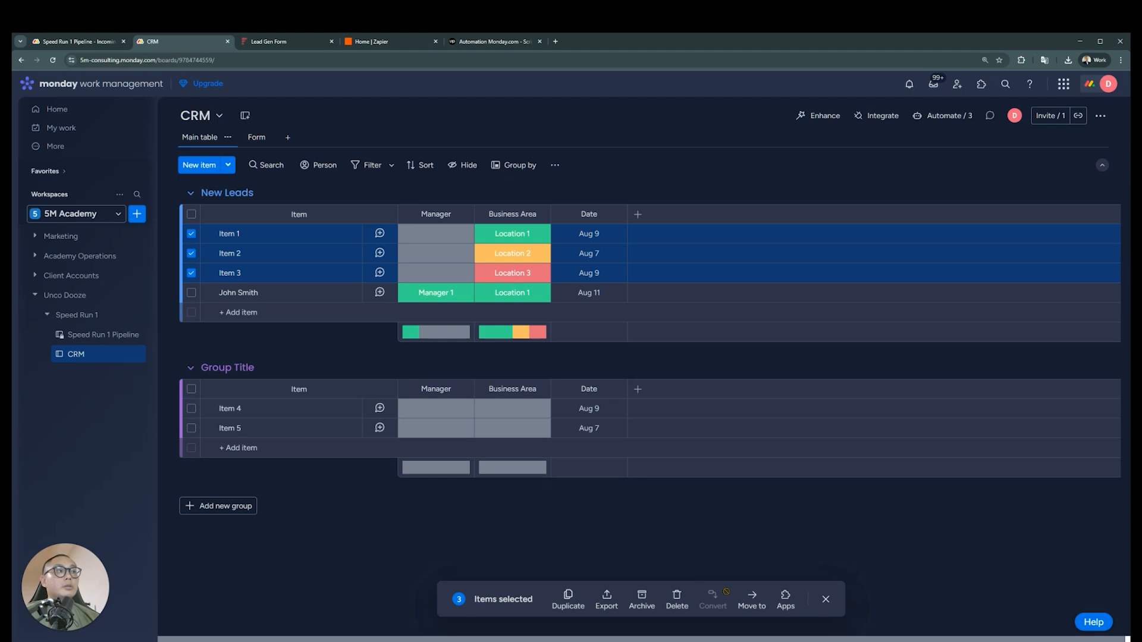
pyautogui.click(676, 599)
pyautogui.click(681, 384)
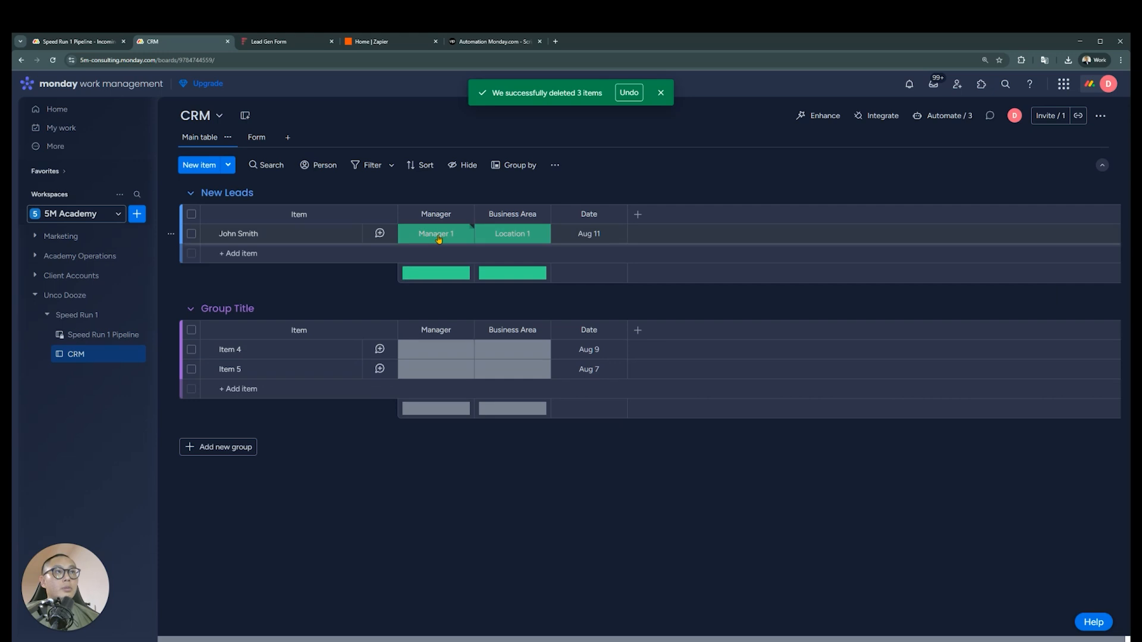
# Hide the column summaries of the Manager and Business Area columns
pyautogui.click(463, 215)
pyautogui.moveTo(535, 247)
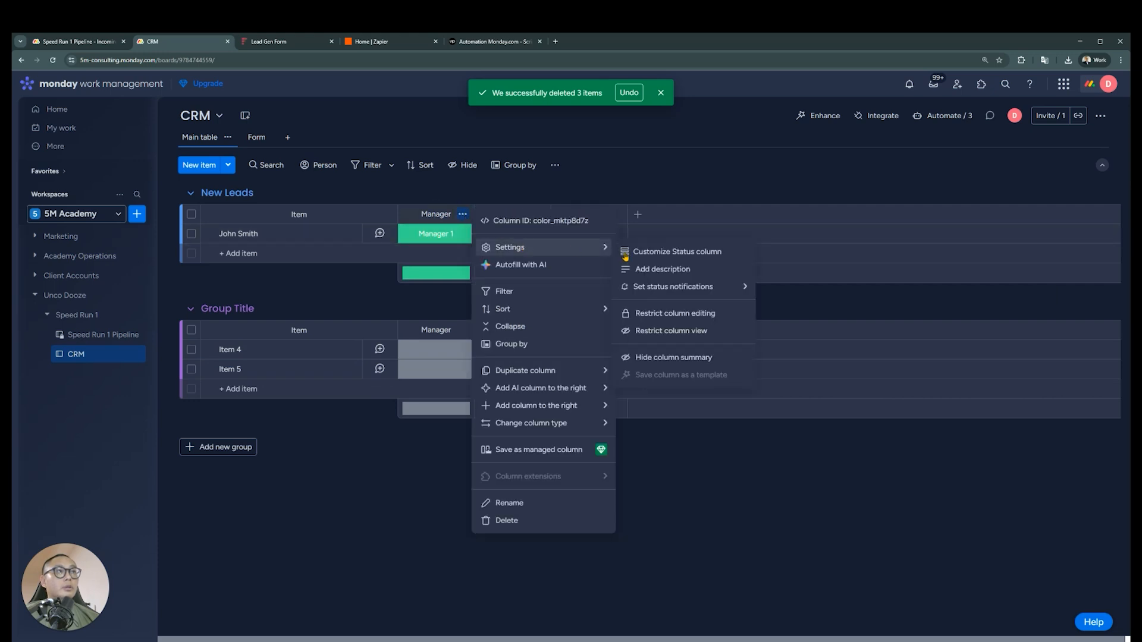
pyautogui.press('Escape')
pyautogui.click(539, 214)
pyautogui.moveTo(574, 249)
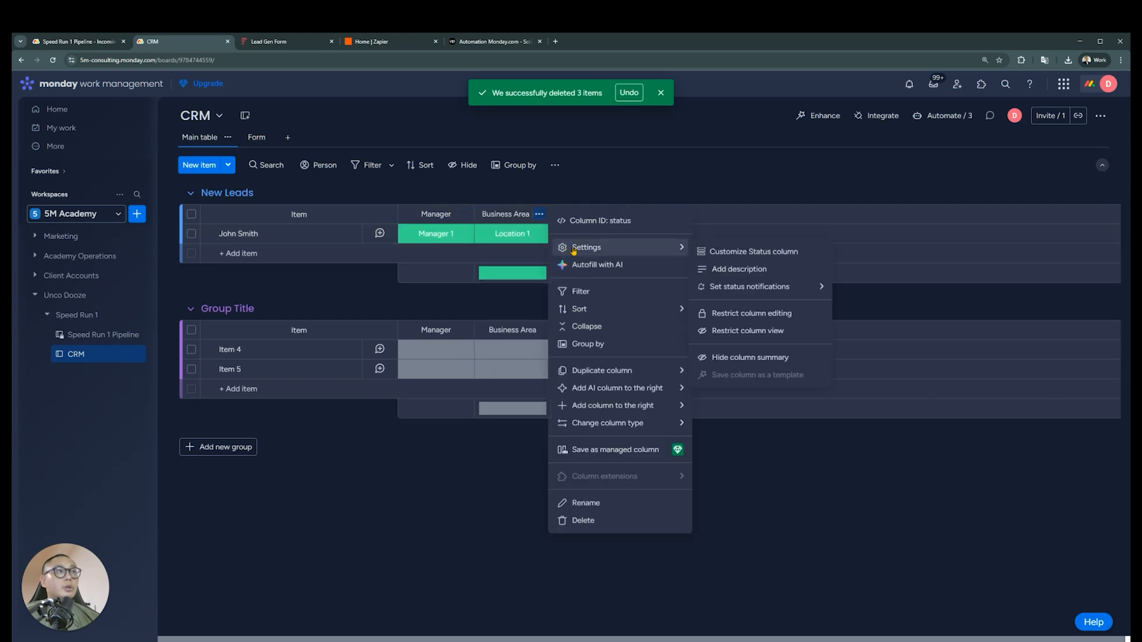
pyautogui.click(779, 358)
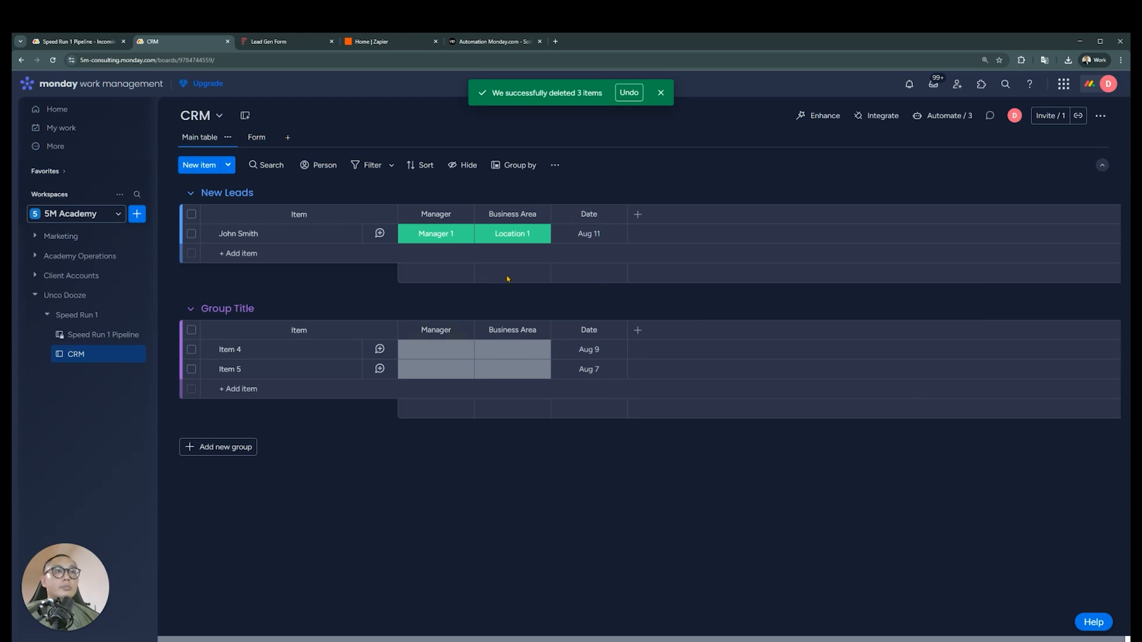
# Delete the Group Title group from the CRM board
pyautogui.click(170, 310)
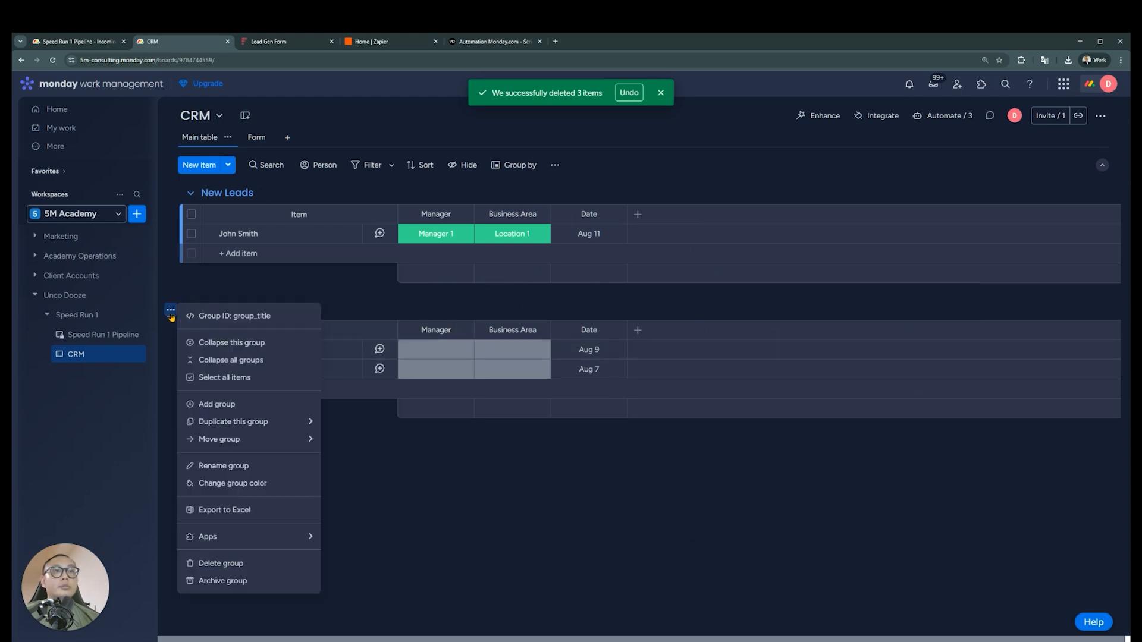
pyautogui.click(258, 563)
pyautogui.click(670, 384)
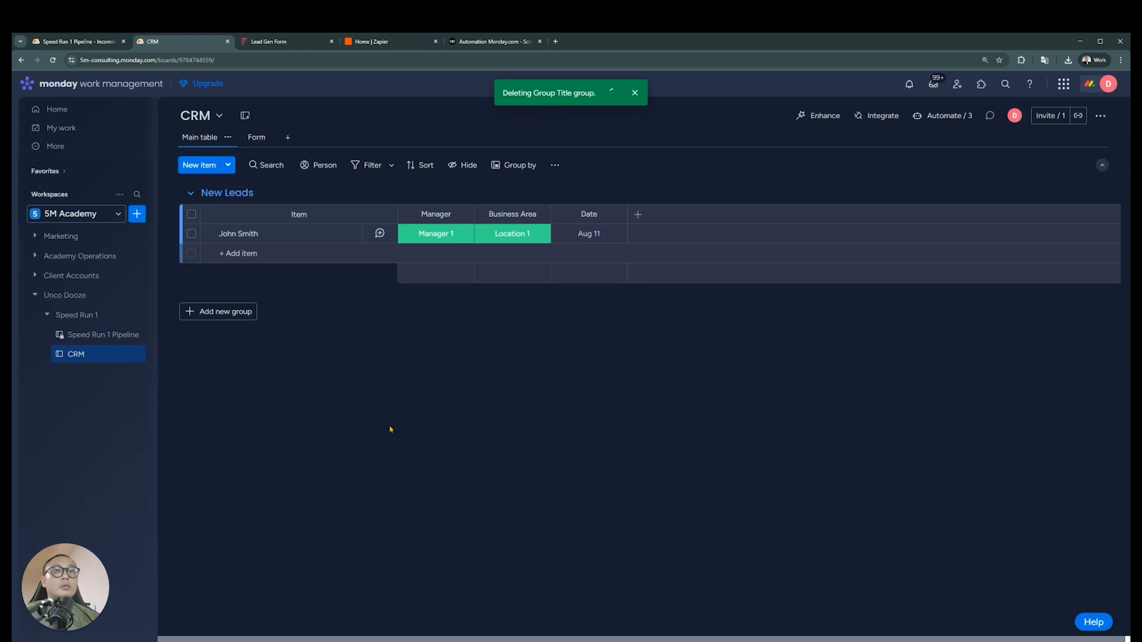
# On the Speed Run 1 Pipeline board, check off the responsible manager assignment requirement in the Incoming Lead Processing update
pyautogui.click(69, 43)
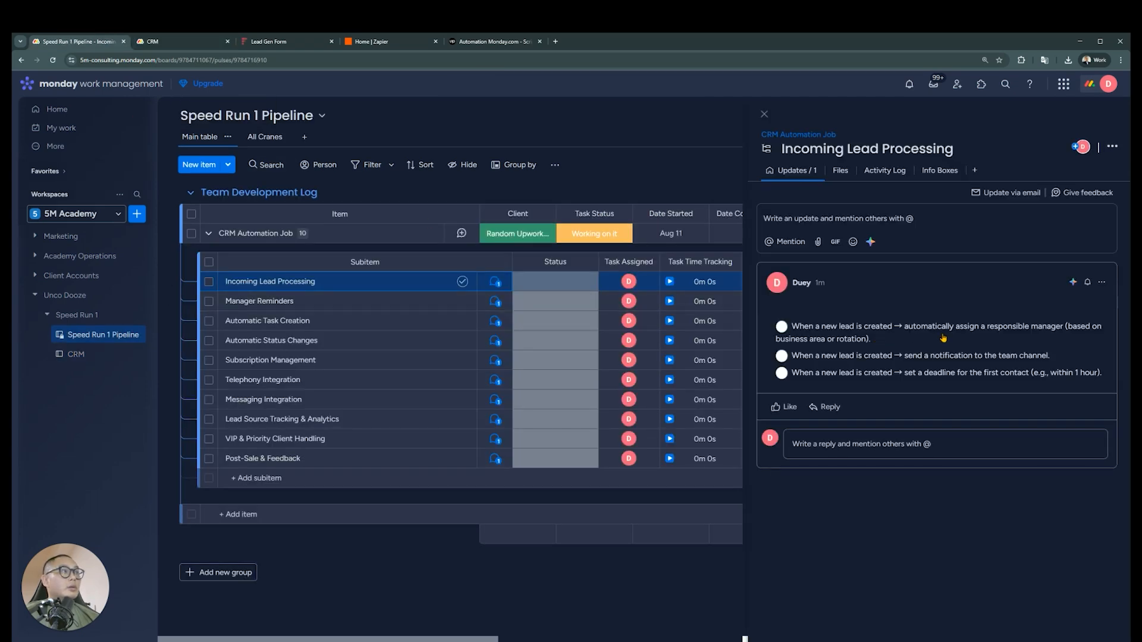
pyautogui.click(781, 327)
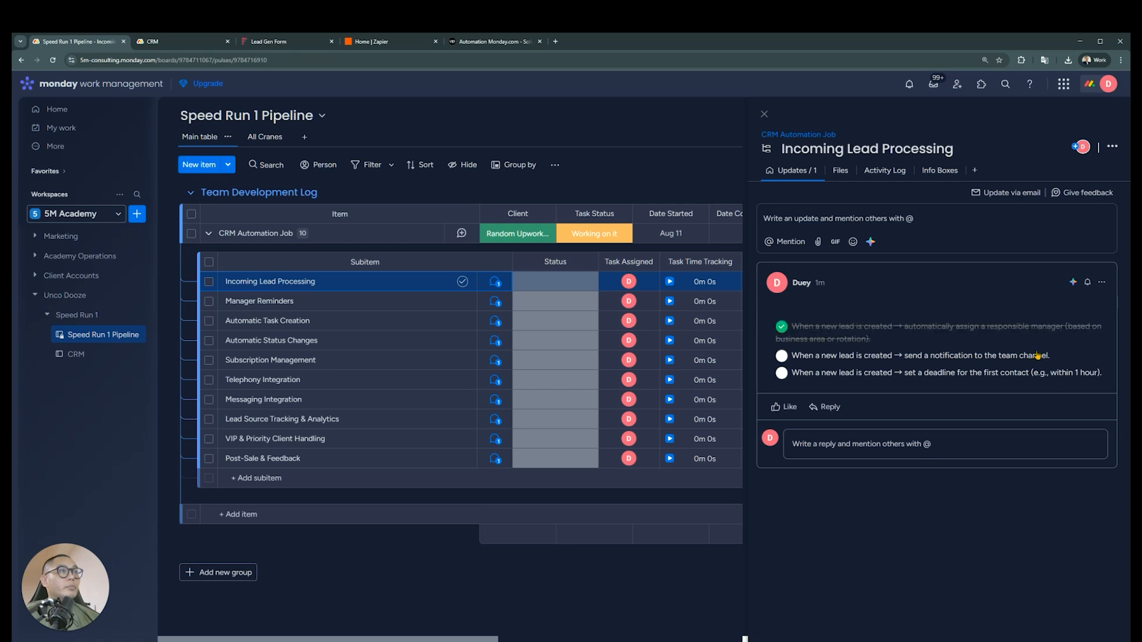
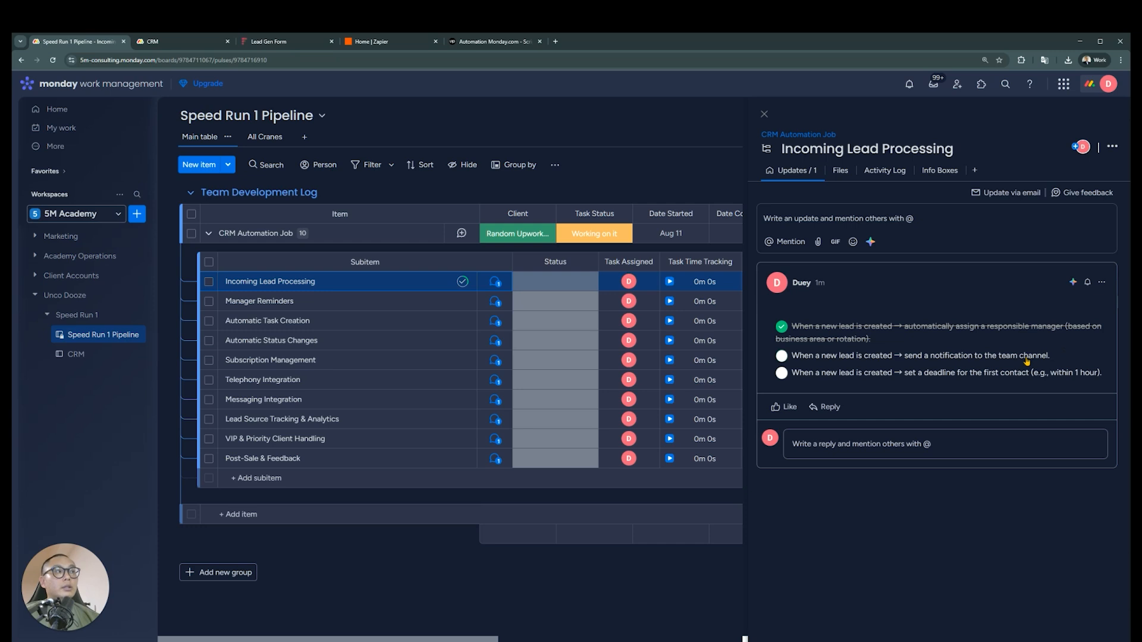
# On the CRM board, start a new automation that sends a notification when an item is created
pyautogui.click(204, 46)
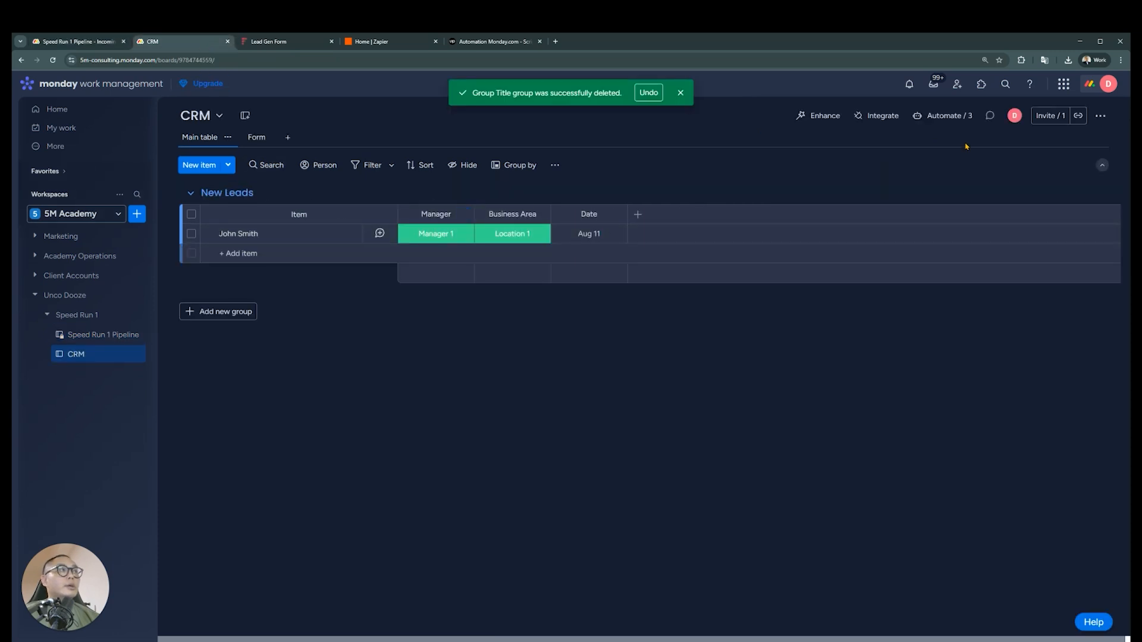
pyautogui.click(949, 117)
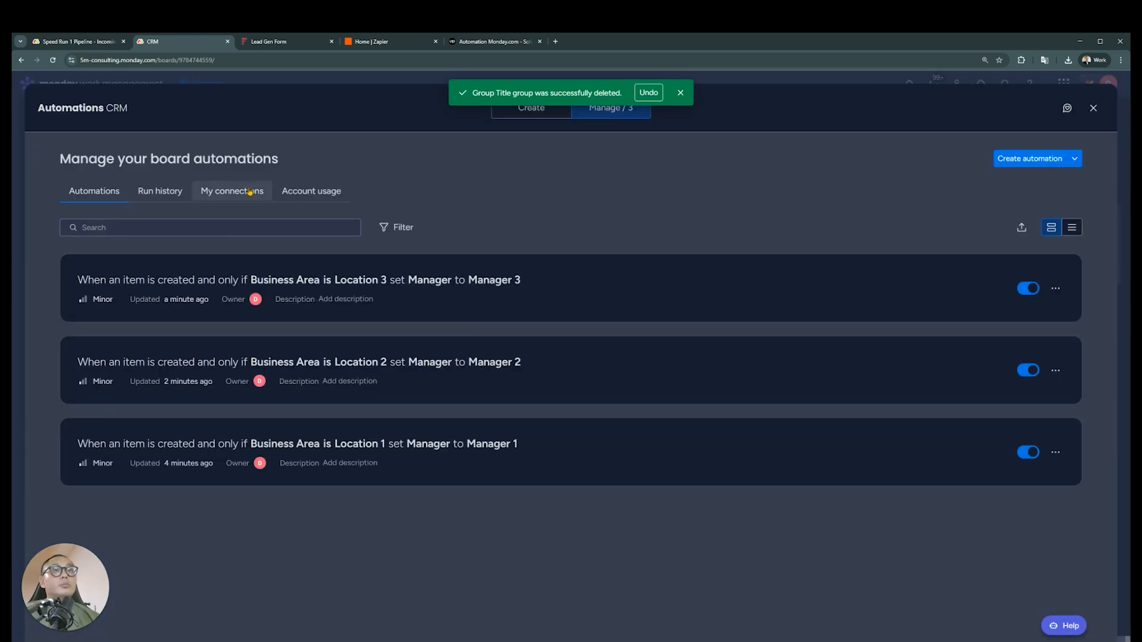
pyautogui.click(1032, 159)
pyautogui.click(408, 186)
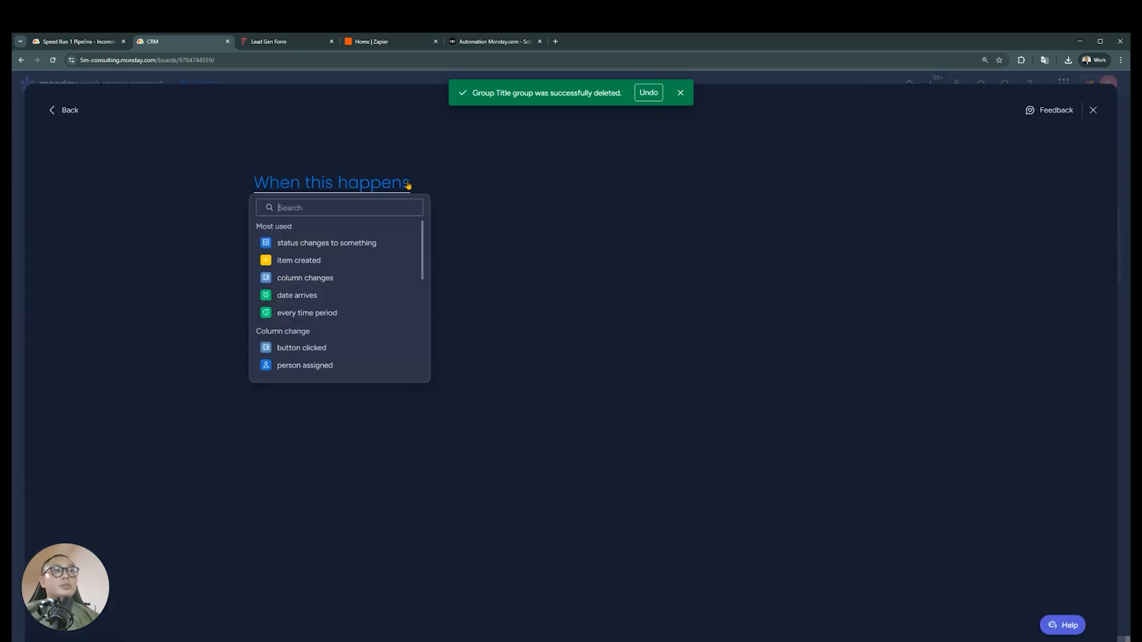
pyautogui.click(343, 260)
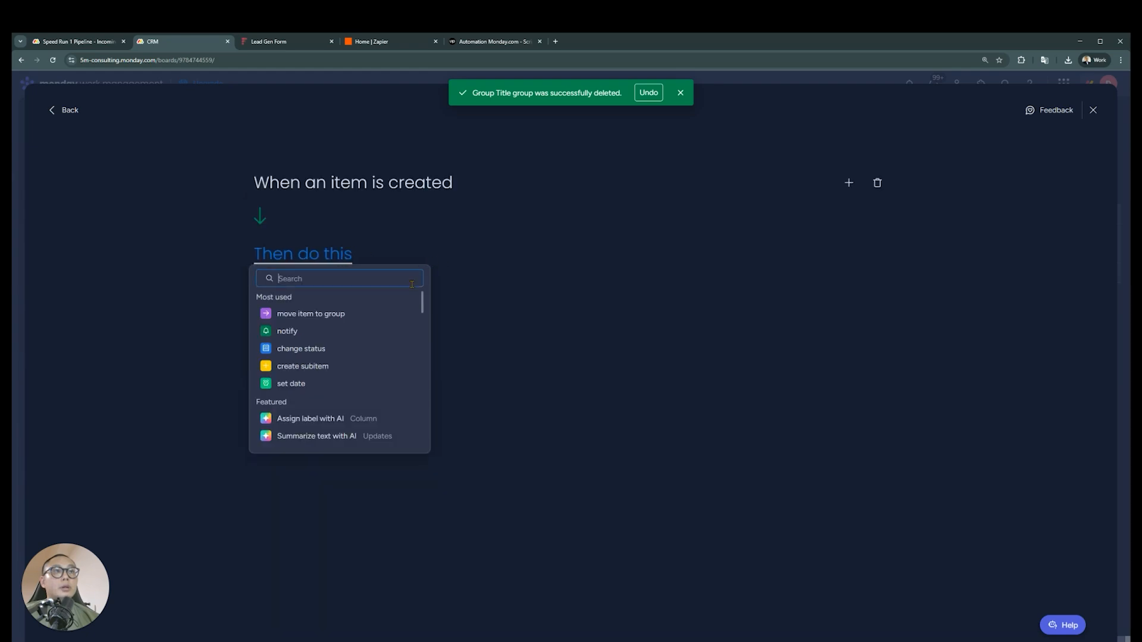
pyautogui.write('noti')
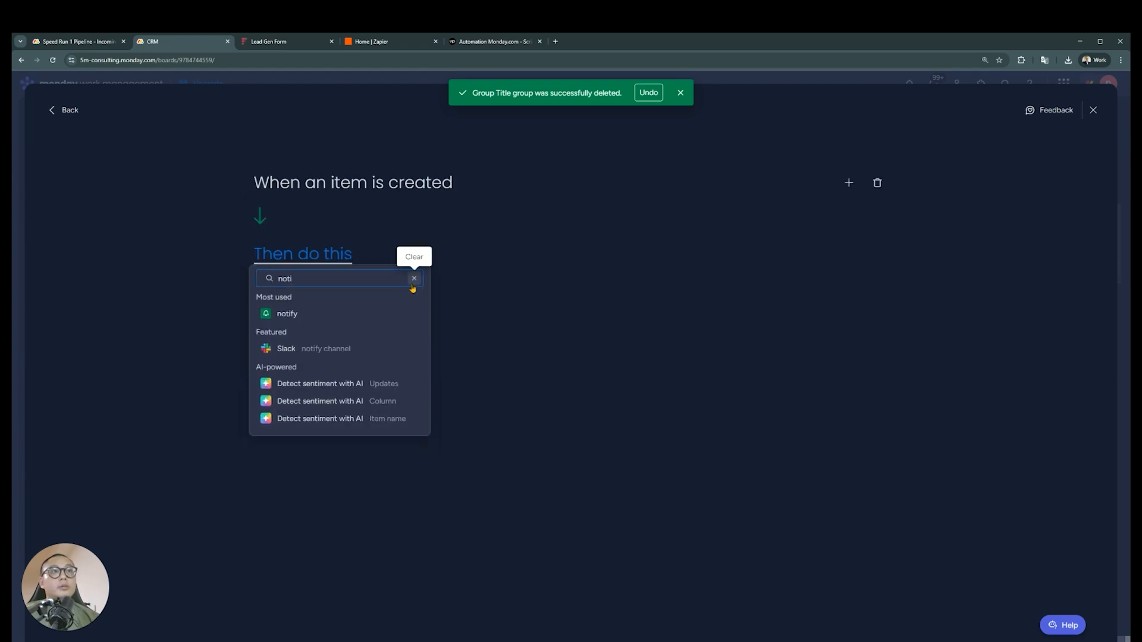
pyautogui.click(332, 315)
# Write the notification message with a greeting, "There's a new lead in the pipeline.", "Get to it." and a "Kind Regards," sign-off with the bot's name
pyautogui.click(320, 264)
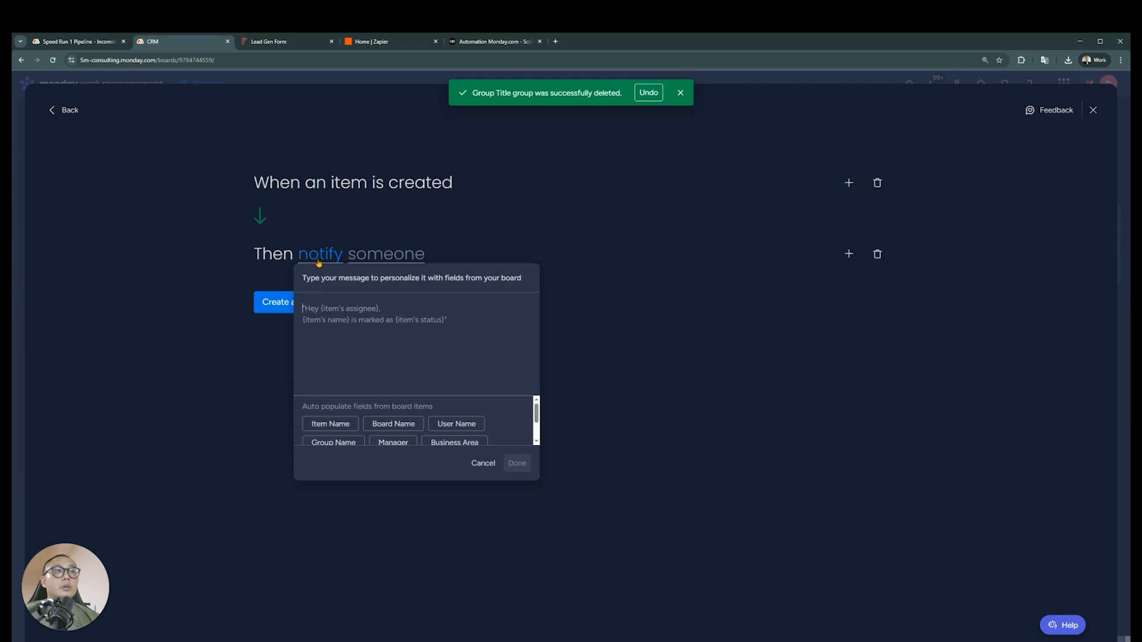
pyautogui.write('Hey')
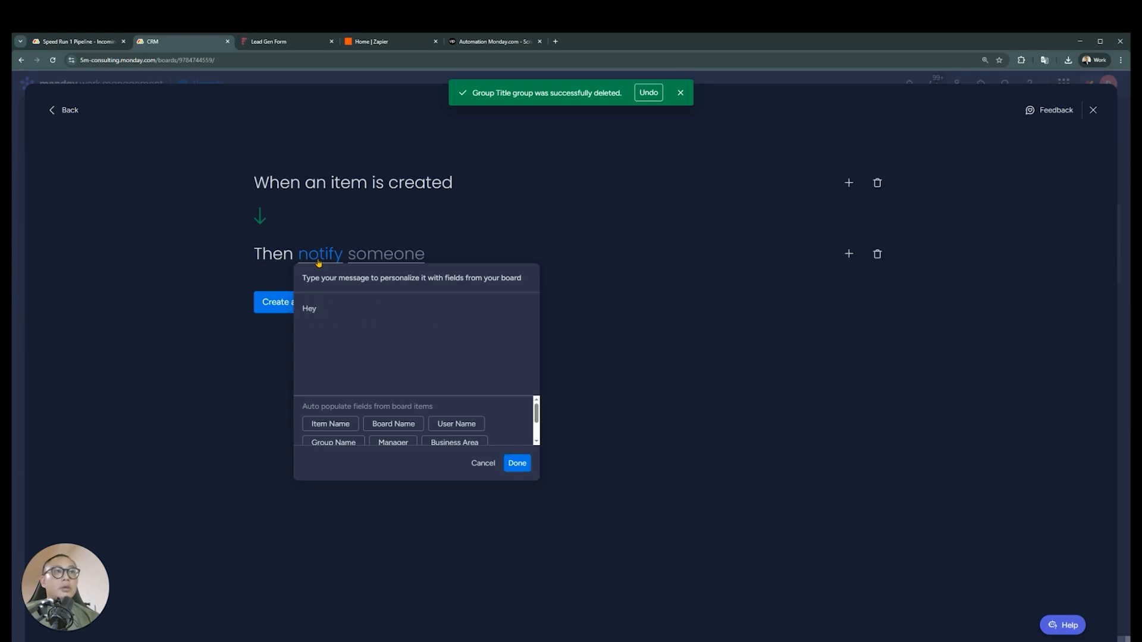
pyautogui.write(" Dooze,  There's ")
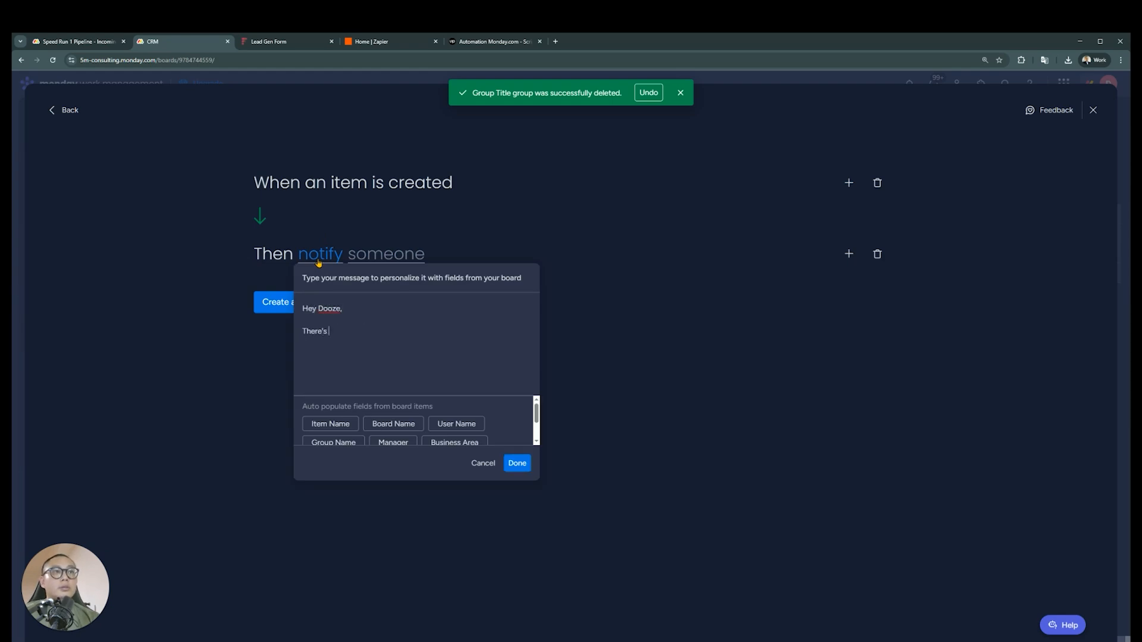
pyautogui.write('a new lead in the pipeline.')
pyautogui.press('Return')
pyautogui.write('Get ')
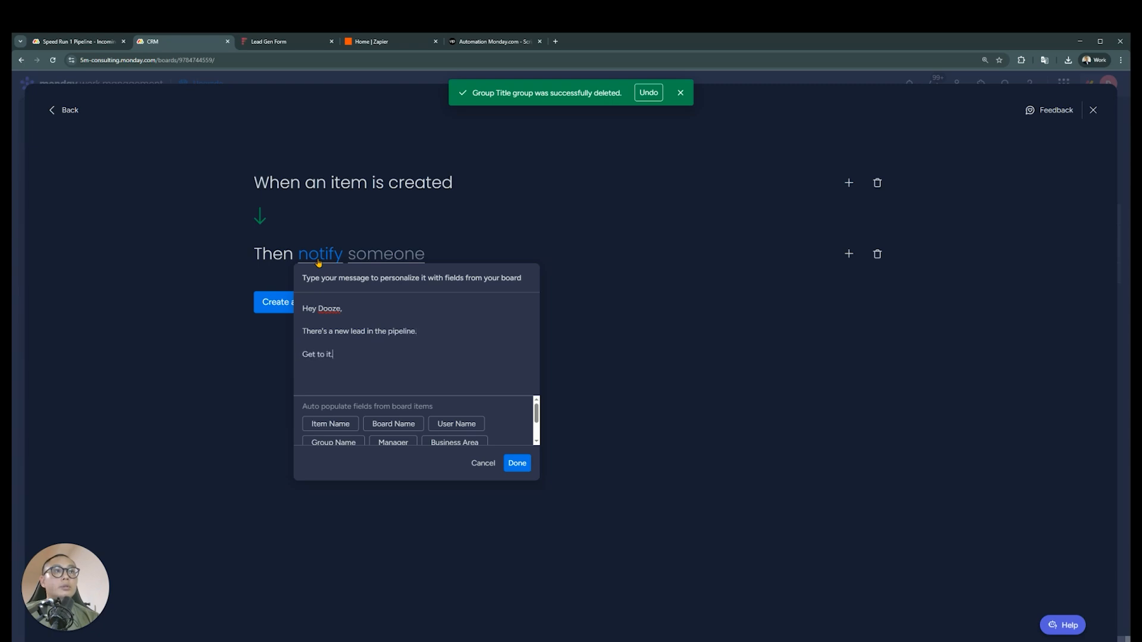
pyautogui.write('to it.')
pyautogui.press('Return')
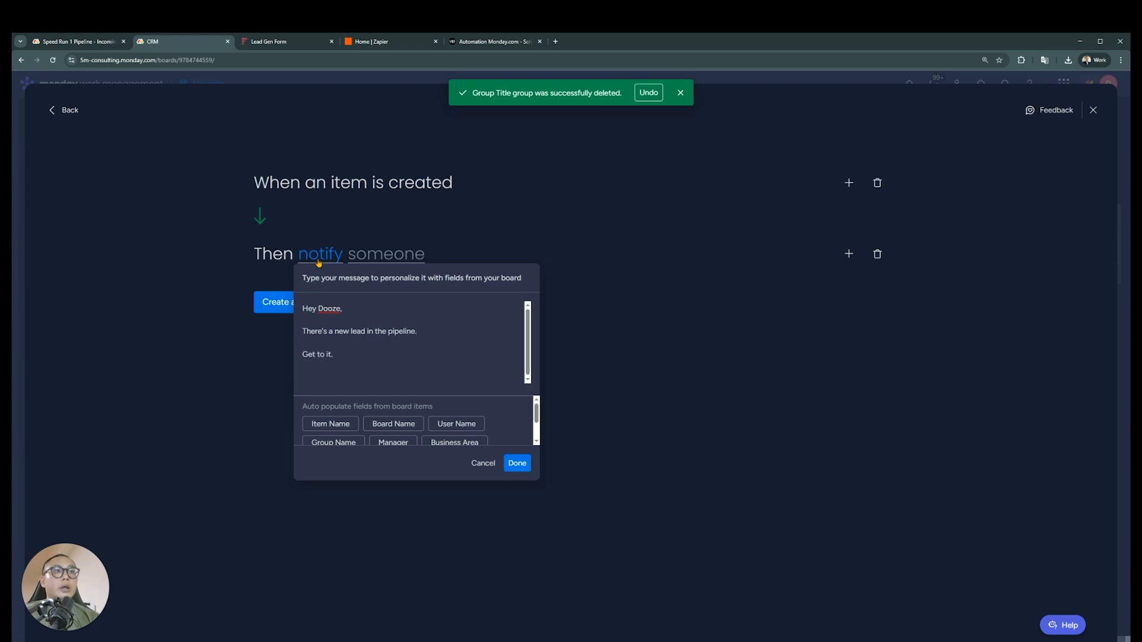
pyautogui.write('Kind Regards,')
pyautogui.press('Return')
pyautogui.write('Duey Bot')
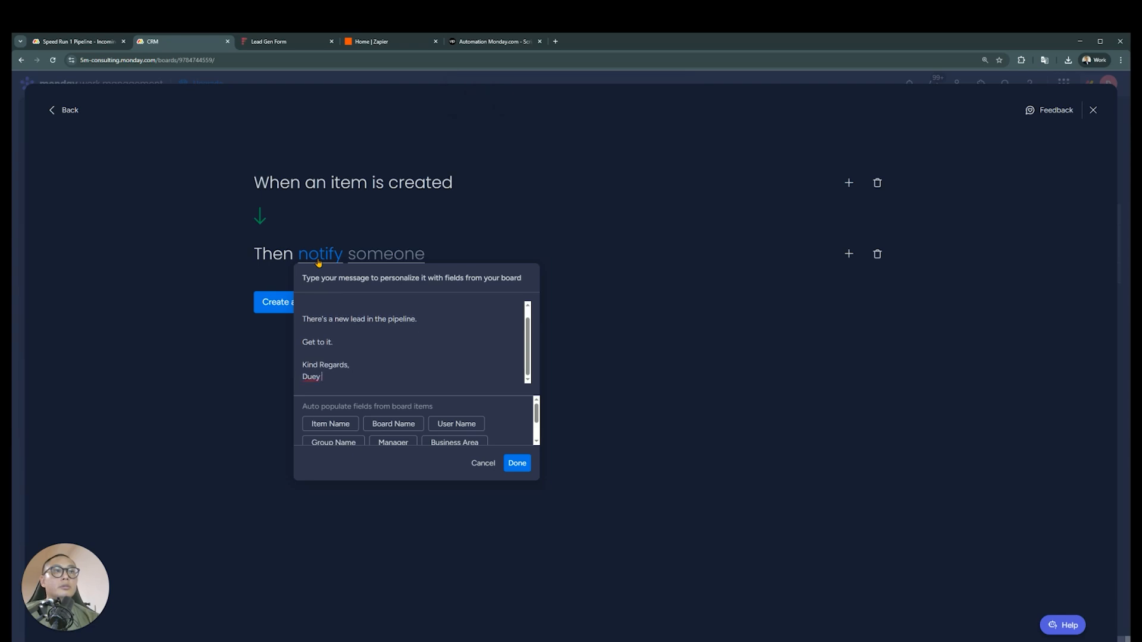
pyautogui.click(517, 463)
# Choose the account owner as the notification recipient and create the automation
pyautogui.click(411, 256)
pyautogui.click(380, 294)
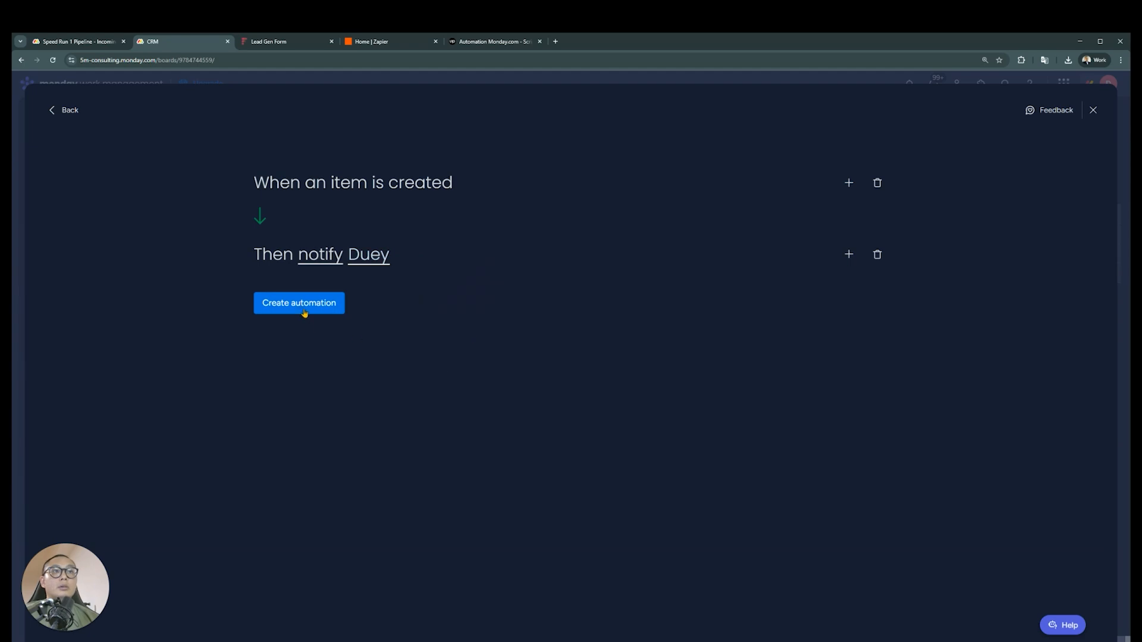
pyautogui.click(305, 312)
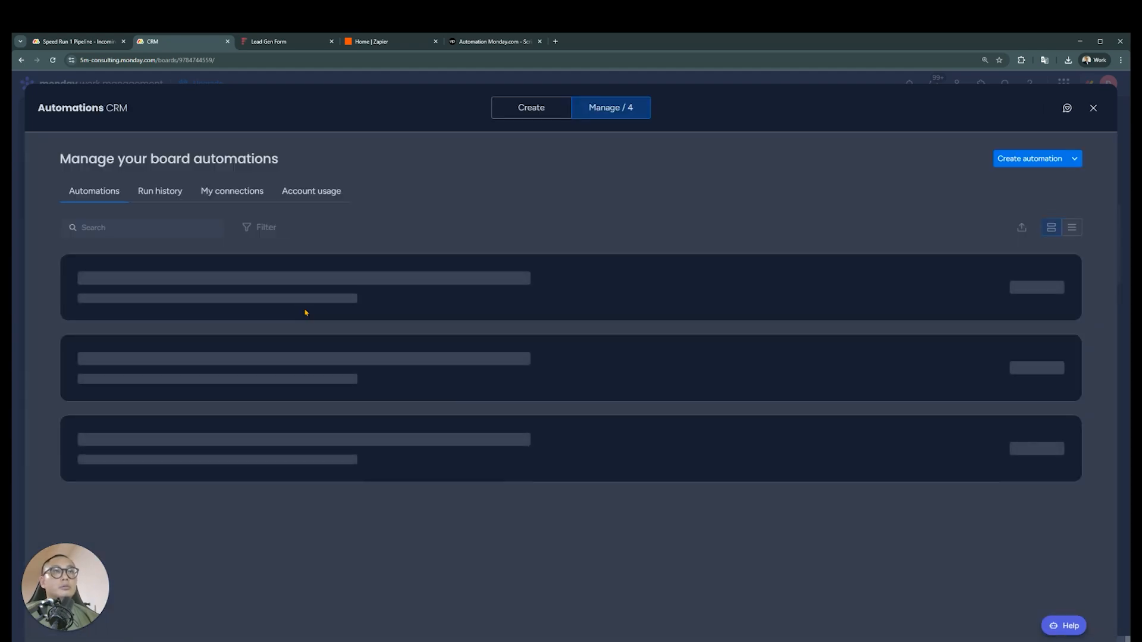
# Reopen the new-item notification automation and add "The lead's name is {item's name}." after the pipeline sentence in its message
pyautogui.click(305, 312)
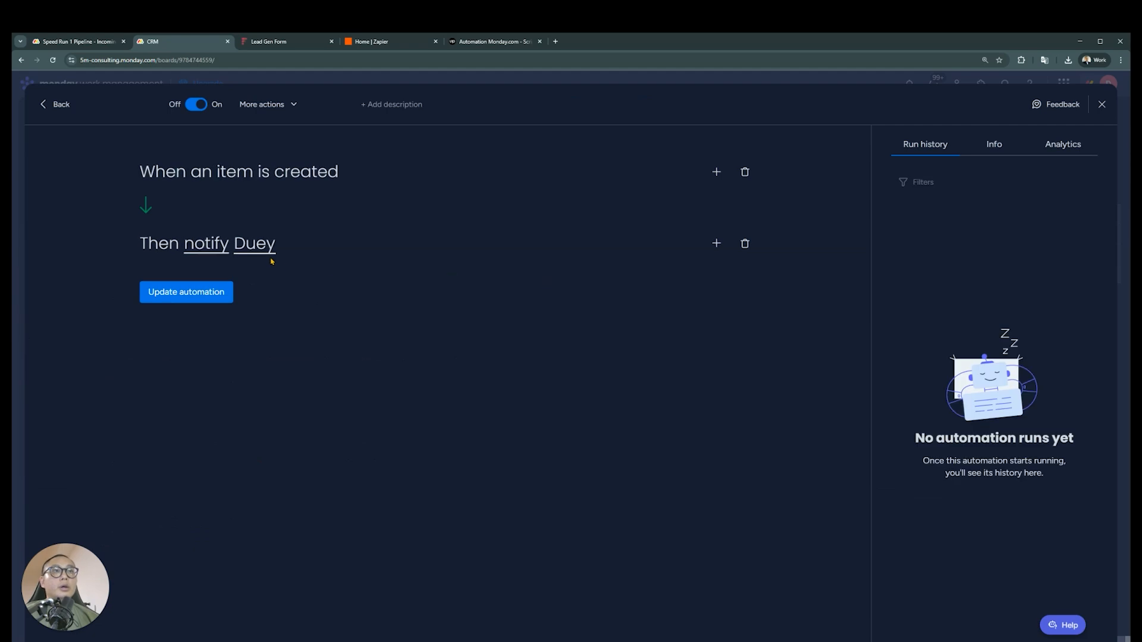
pyautogui.click(221, 252)
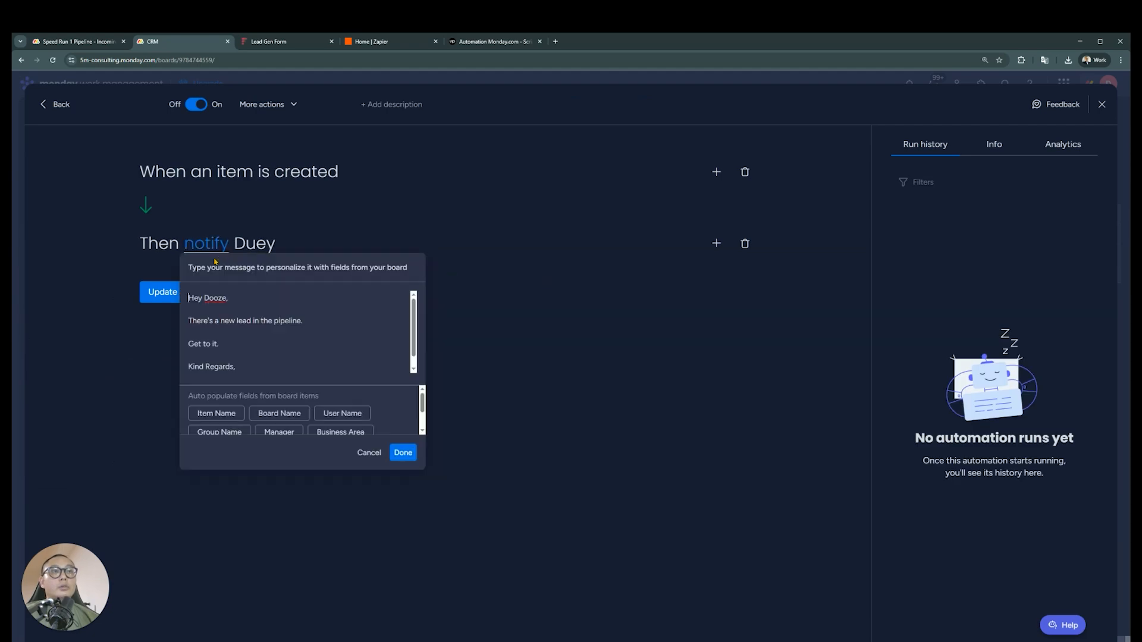
pyautogui.click(335, 321)
pyautogui.press('Return')
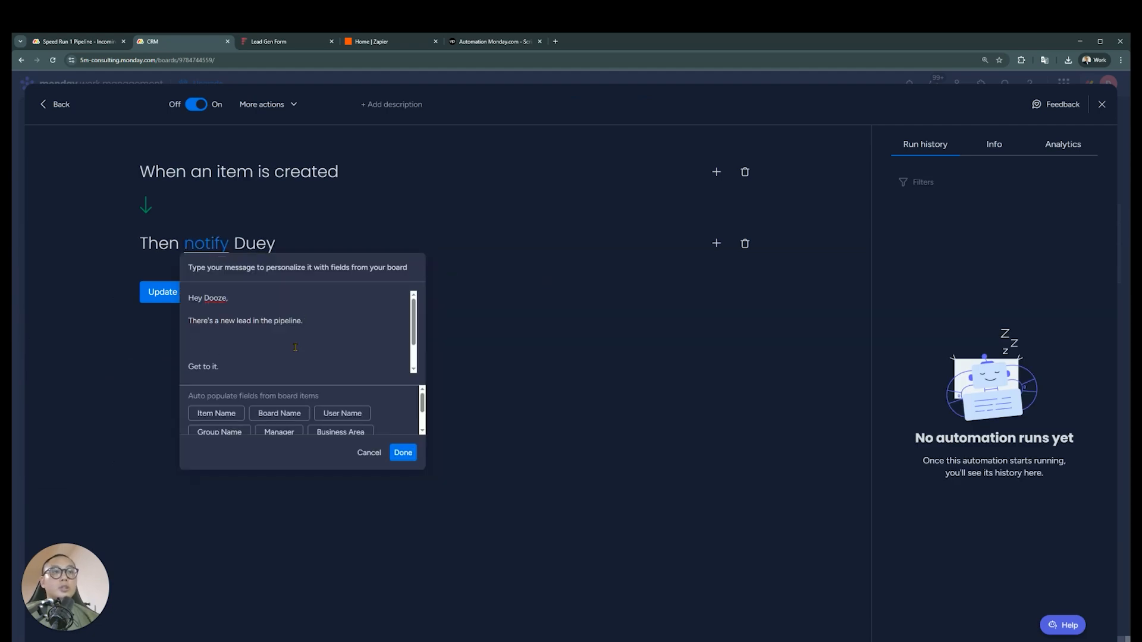
pyautogui.write("The lead's accou")
pyautogui.press('BackSpace')
pyautogui.press('BackSpace')
pyautogui.press('BackSpace')
pyautogui.press('BackSpace')
pyautogui.press('BackSpace')
pyautogui.write('nam')
pyautogui.click(216, 413)
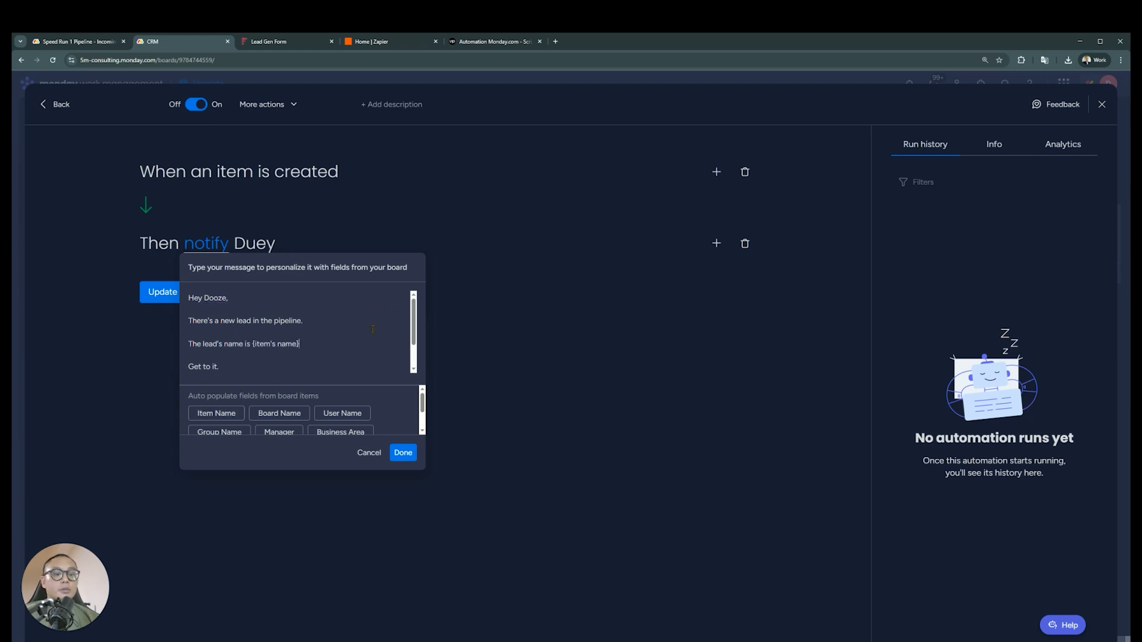
pyautogui.write('.')
# Add the line "They're from {item's Business Area}" below the lead's name in the notification message
pyautogui.press('Return')
pyautogui.press('Return')
pyautogui.write('Thi')
pyautogui.write("y're crom")
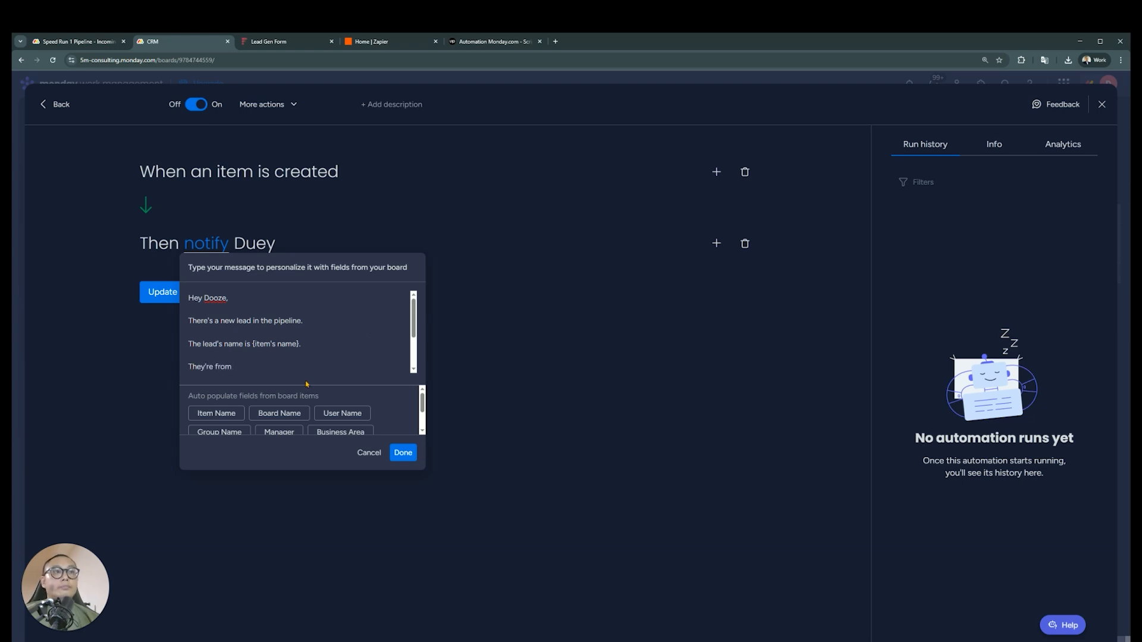
pyautogui.scroll(-3, 369, 410)
pyautogui.click(340, 395)
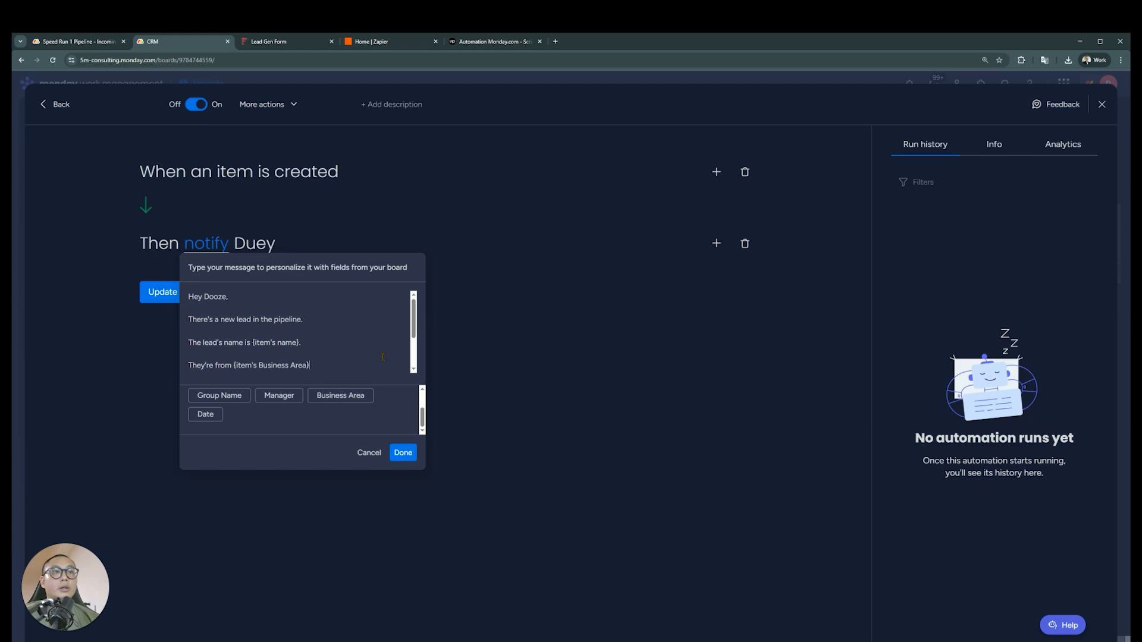
# Add the line "{item's Manager} is assigned to the job." below the business area sentence
pyautogui.press('Return')
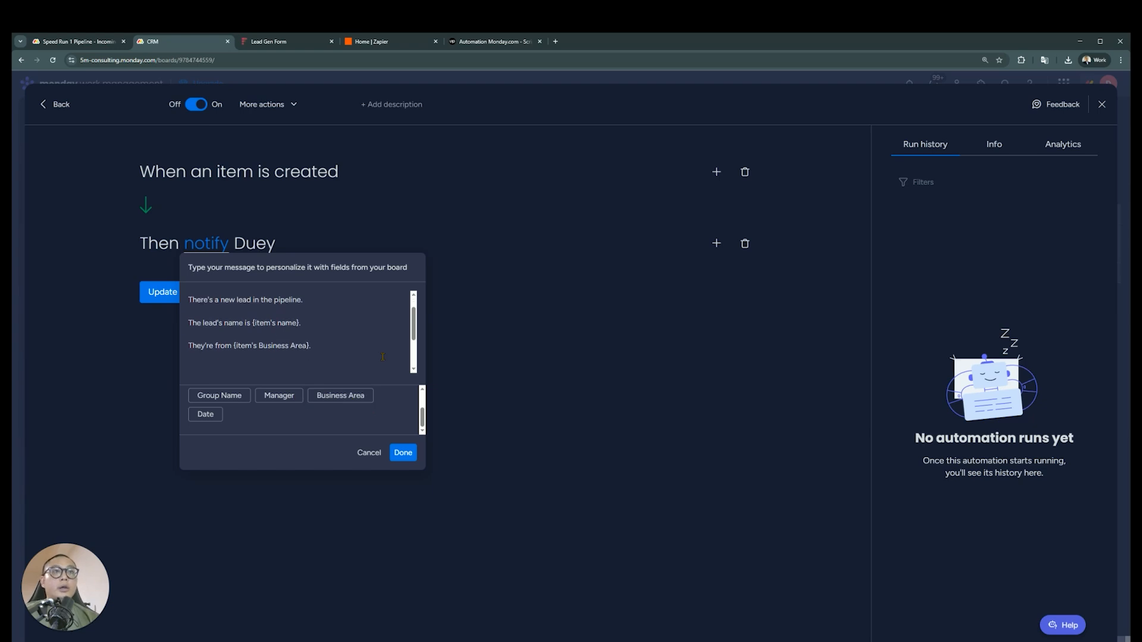
pyautogui.click(278, 395)
pyautogui.write('is assigned to the job.')
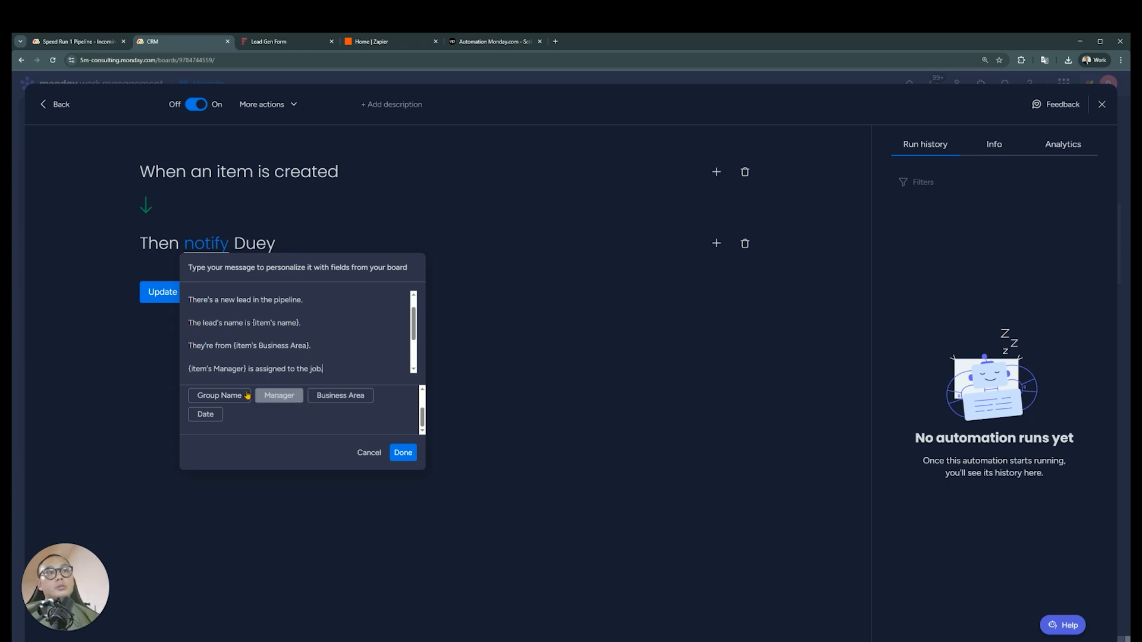
# Add the line "They submitted the form on {item's Date}", save the updated automation and return to the CRM board
pyautogui.press('Return')
pyautogui.press('Return')
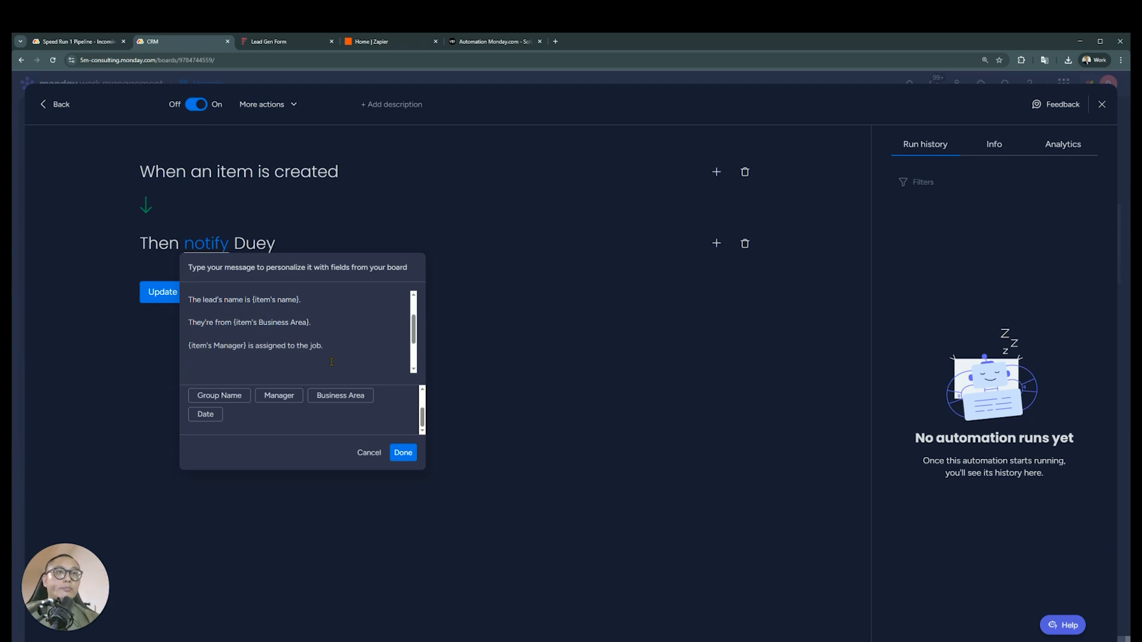
pyautogui.write('T')
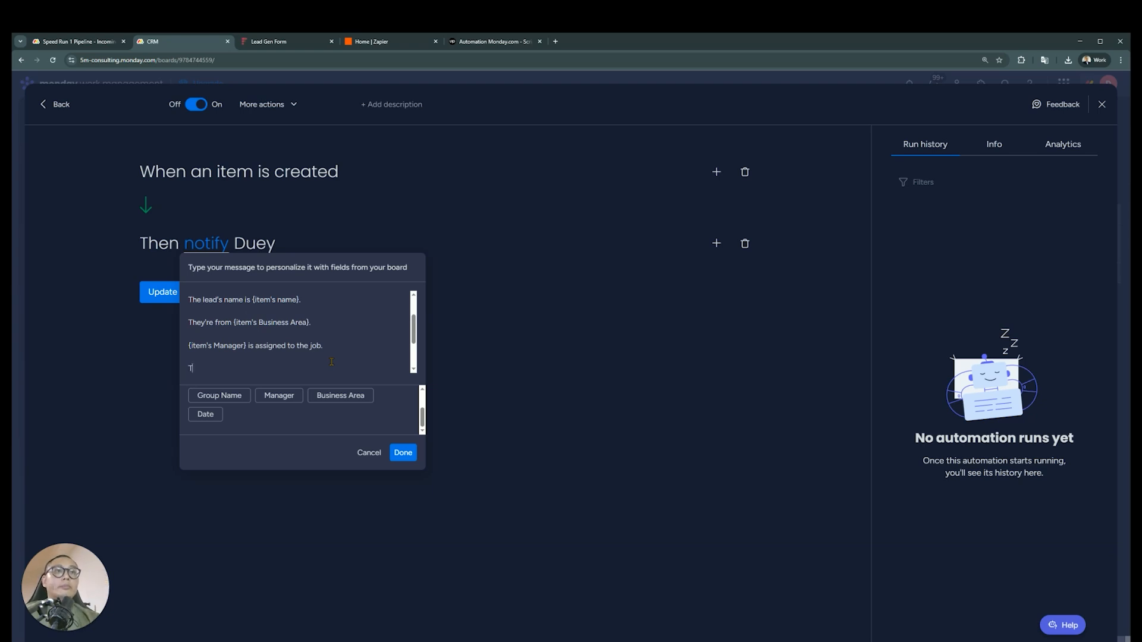
pyautogui.write('hey submitted the form on')
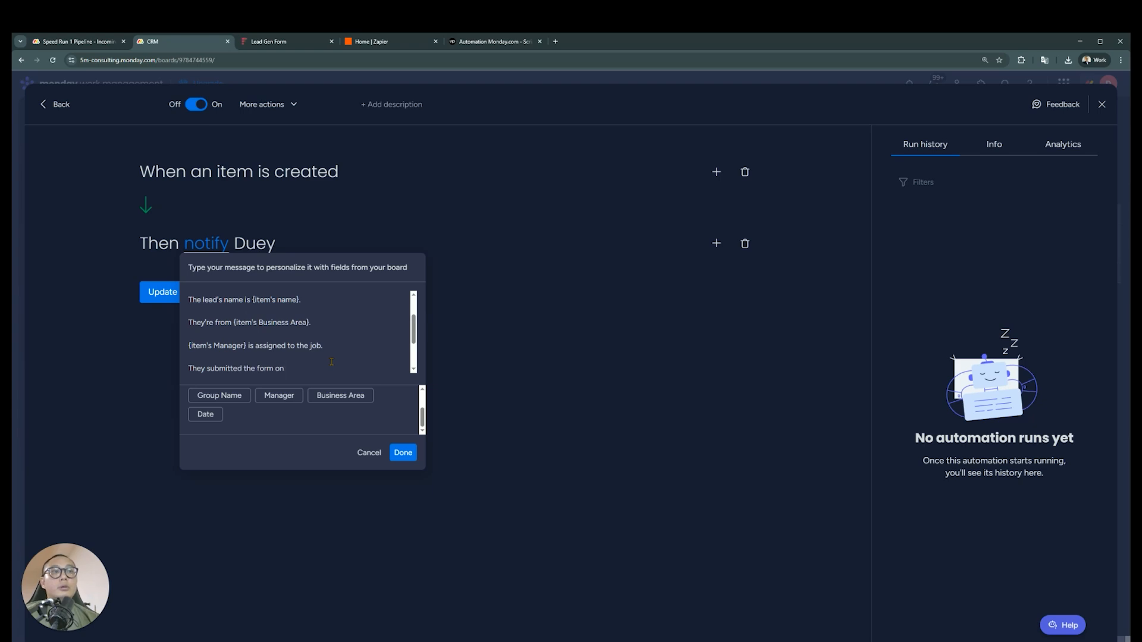
pyautogui.click(205, 415)
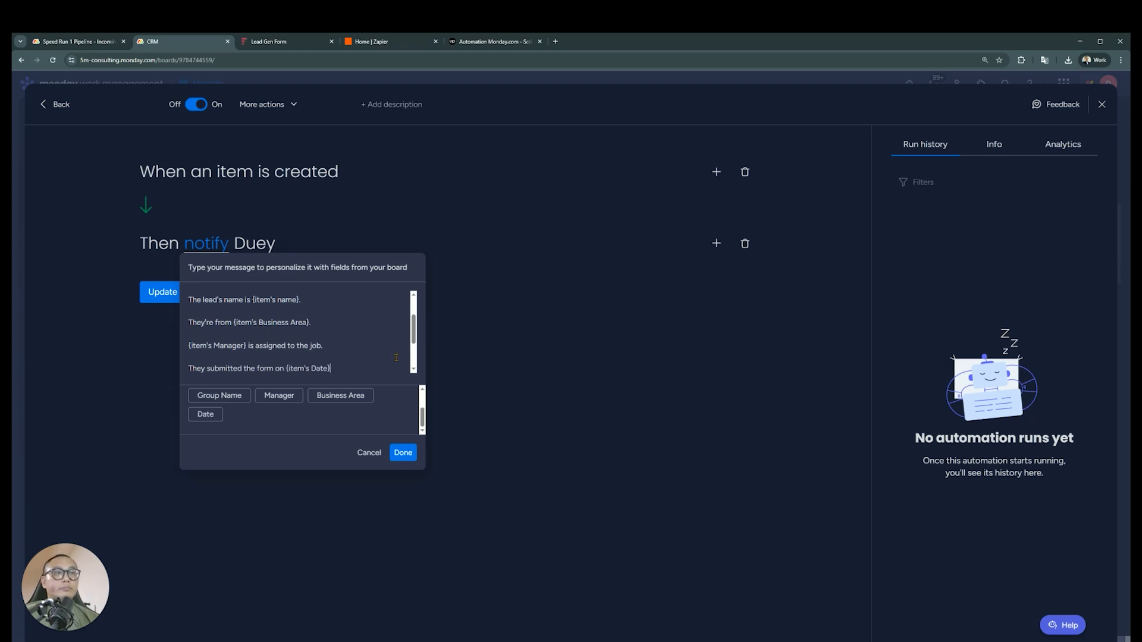
pyautogui.click(403, 453)
pyautogui.click(188, 296)
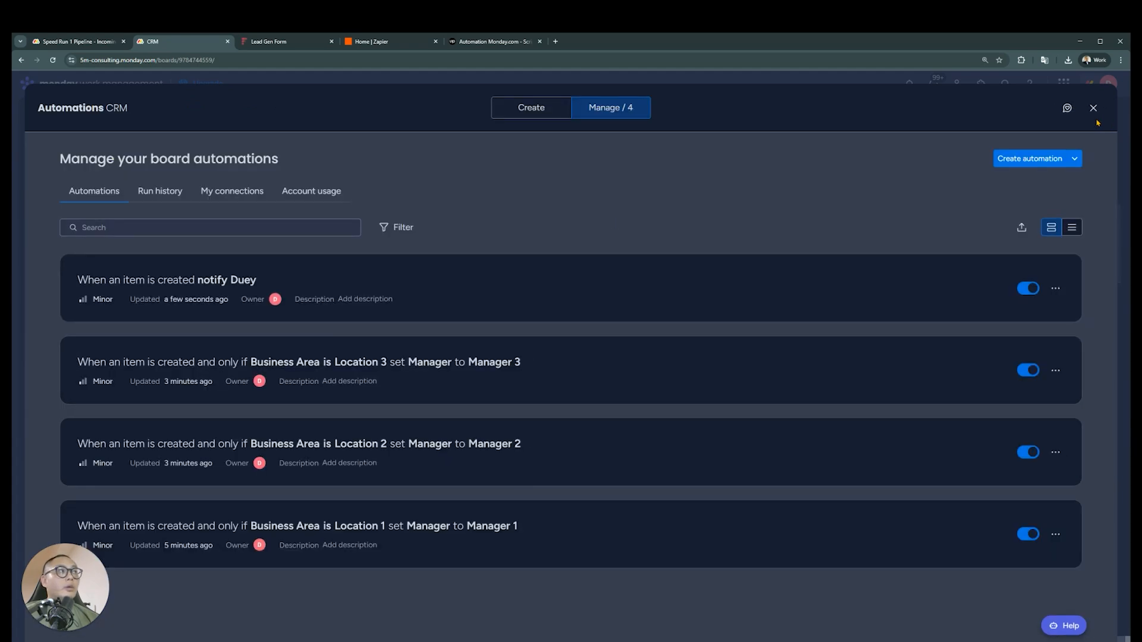
pyautogui.click(1093, 110)
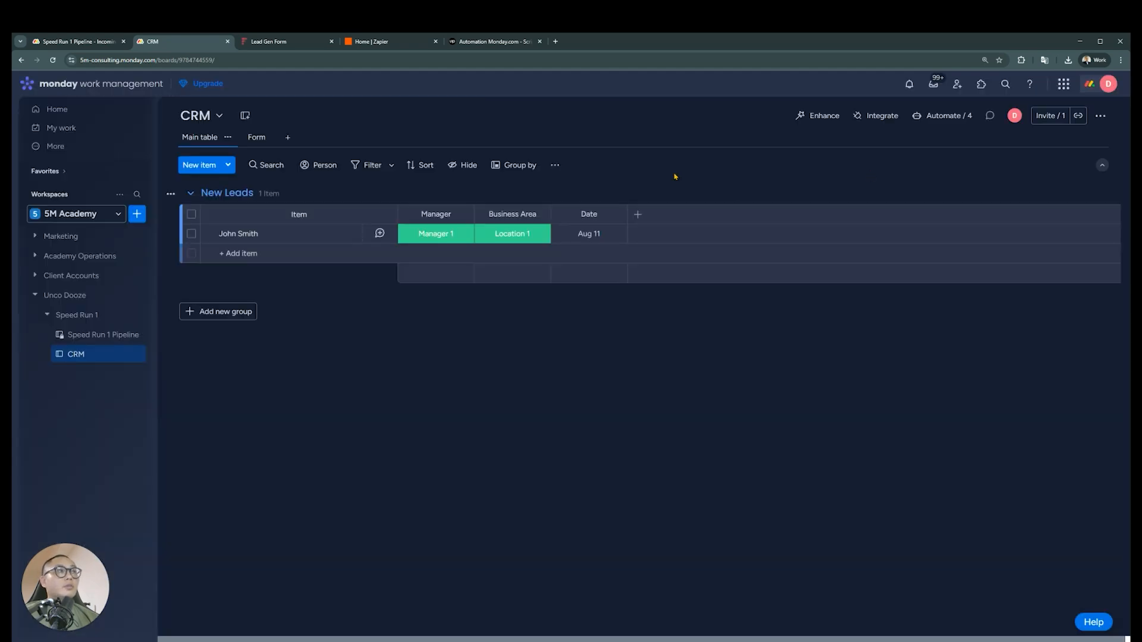
# Open the Gmail integration template that emails someone when a new item is created and look at its email fields
pyautogui.click(886, 118)
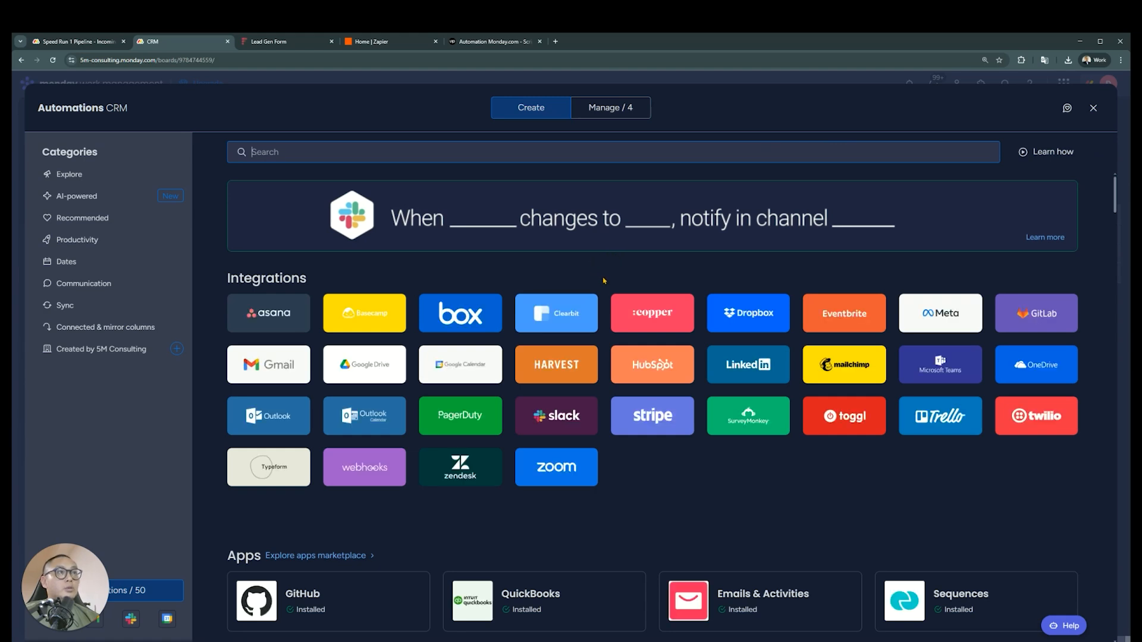
pyautogui.click(280, 373)
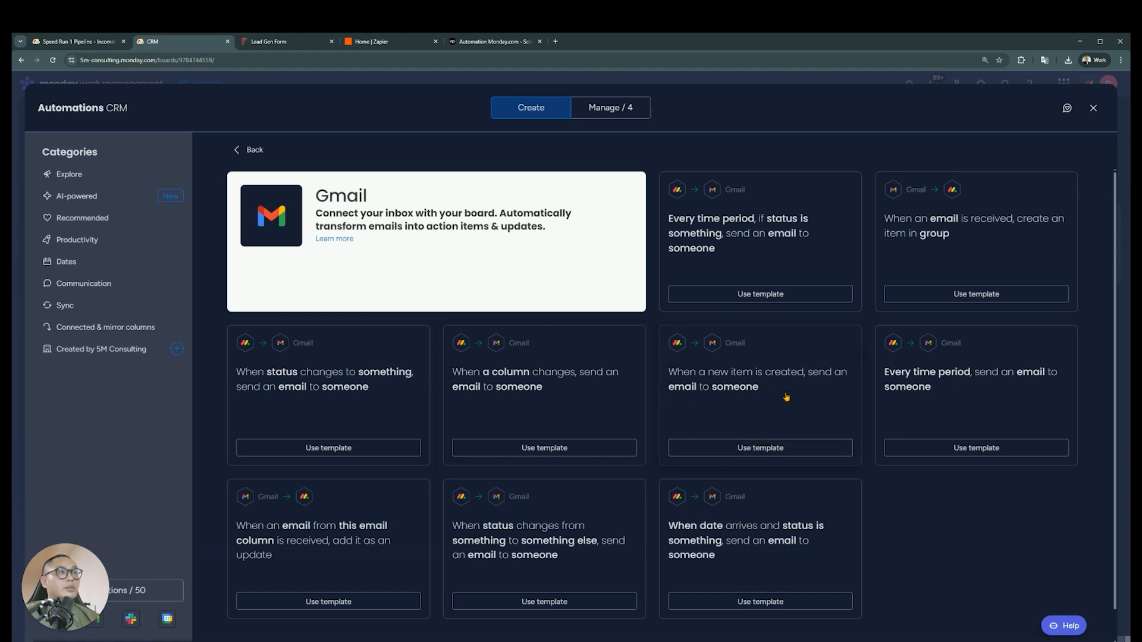
pyautogui.click(754, 449)
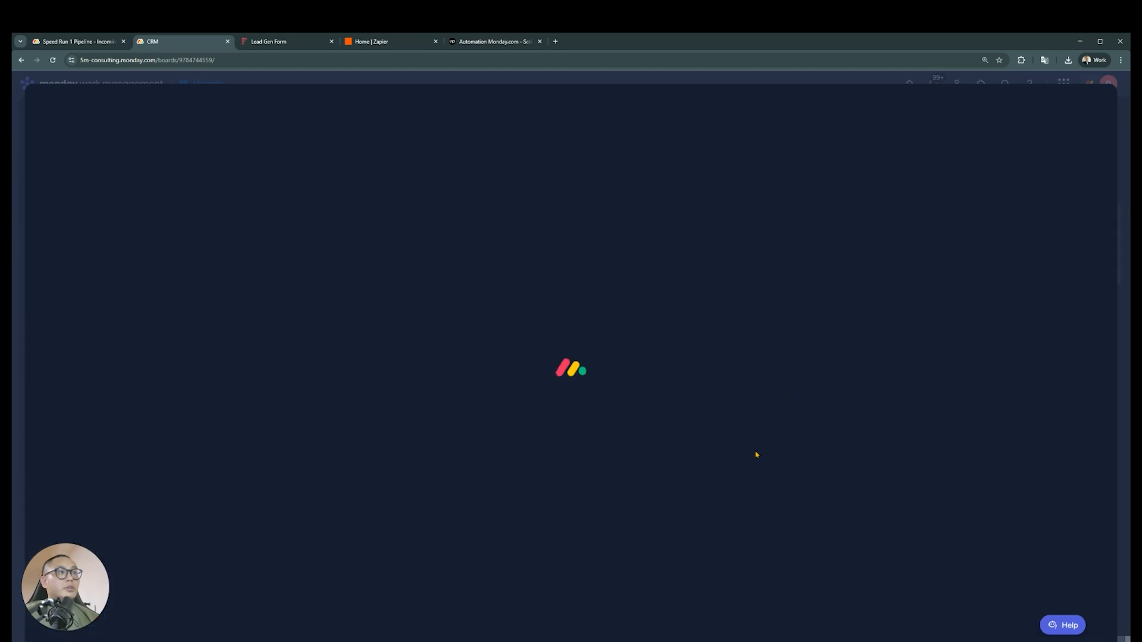
pyautogui.click(568, 343)
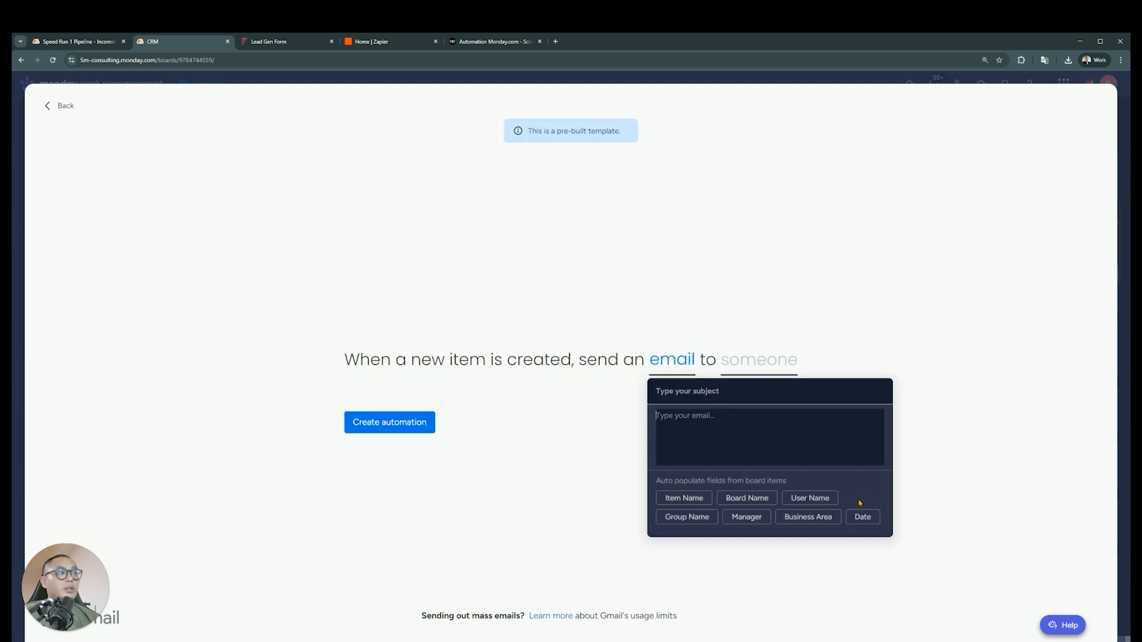
pyautogui.click(708, 449)
# Review who the Gmail template can send the email to and go back to the Gmail template list without creating it
pyautogui.click(753, 361)
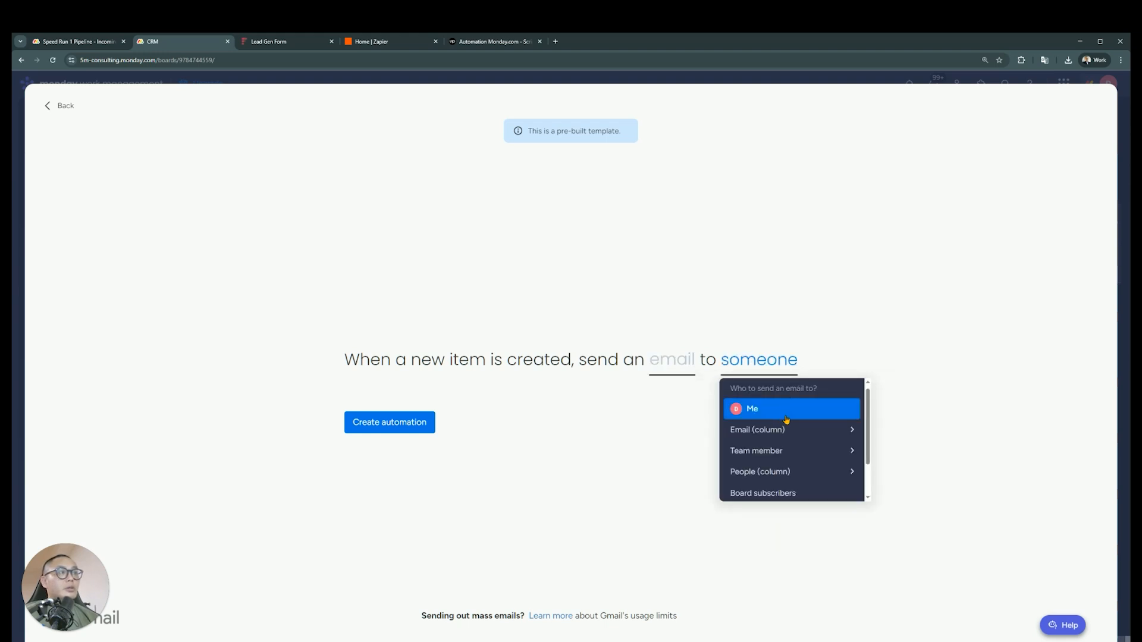
pyautogui.scroll(-2, 786, 428)
pyautogui.scroll(2, 797, 443)
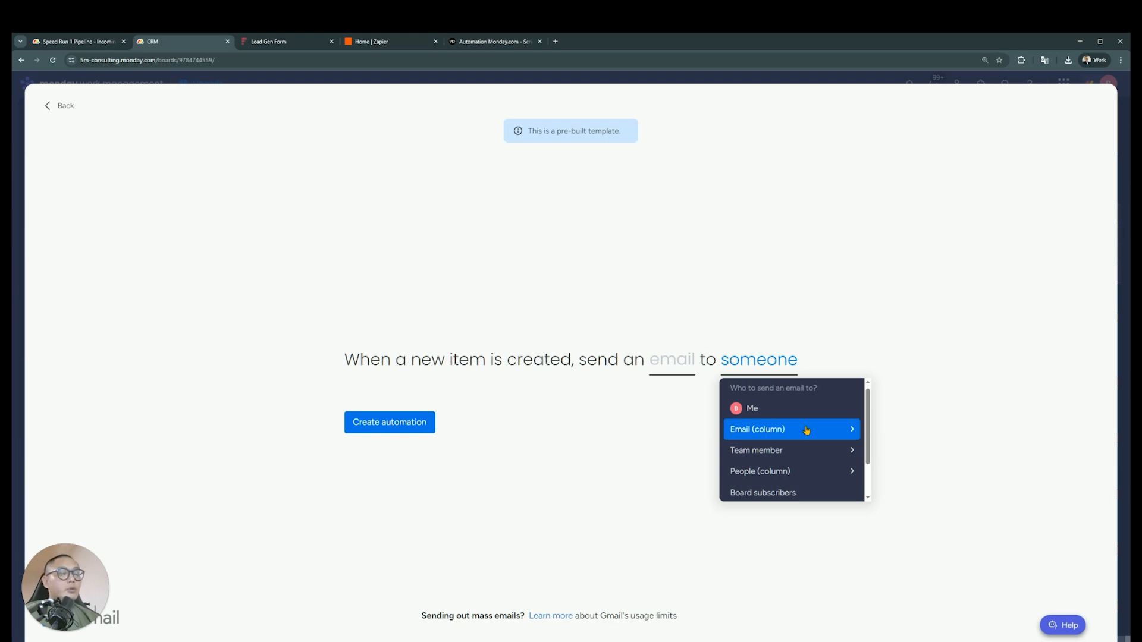
pyautogui.scroll(-2, 805, 430)
pyautogui.scroll(2, 832, 458)
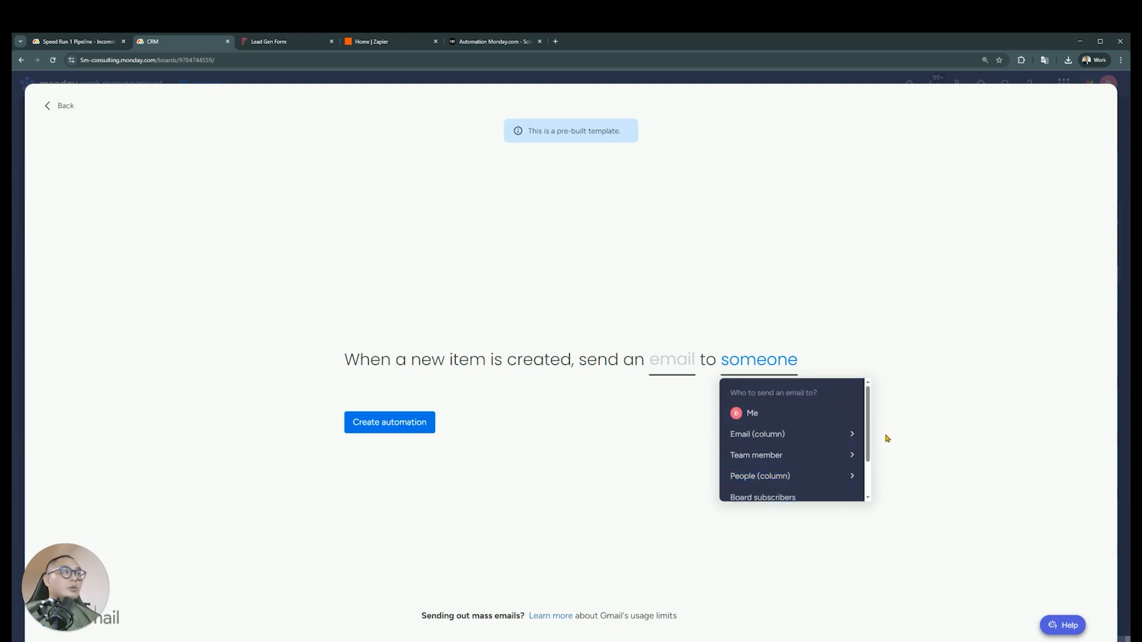
pyautogui.click(648, 468)
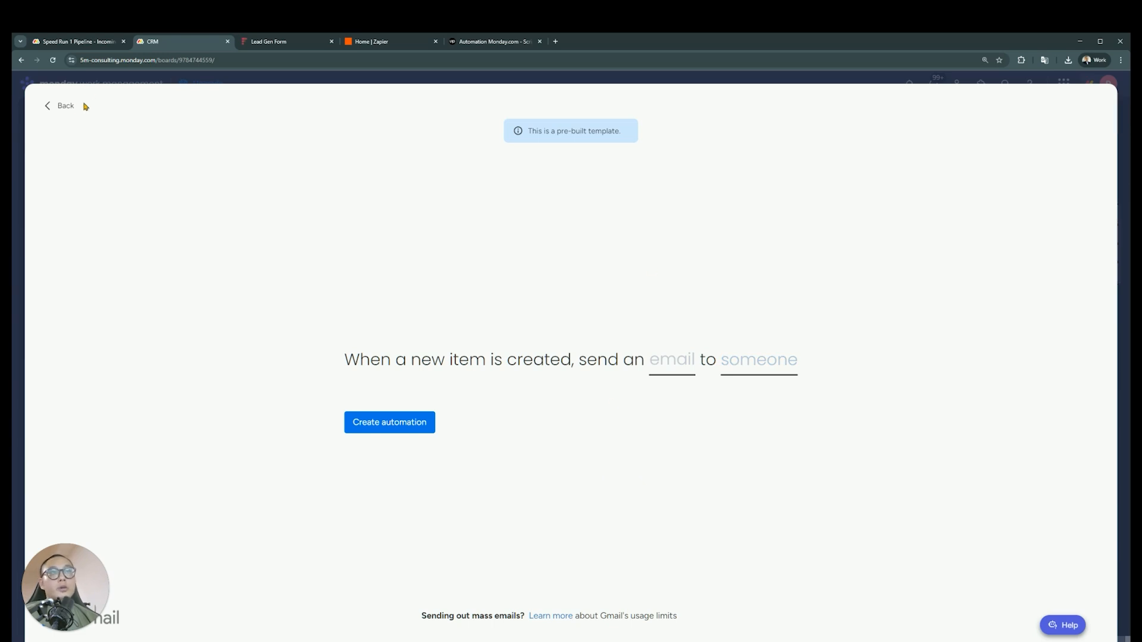
pyautogui.click(61, 105)
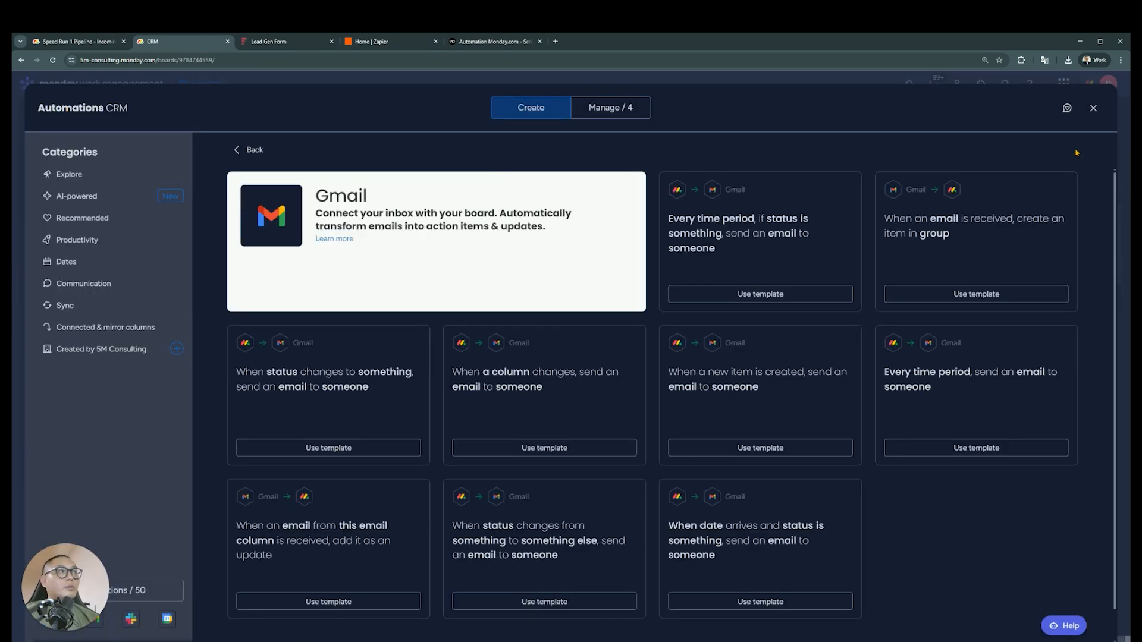
# Recheck the Incoming Lead Processing requirements, return to the CRM board and look through the Slack integration templates
pyautogui.click(1093, 109)
pyautogui.hotkey('ctrl', 'shift', 'Tab')
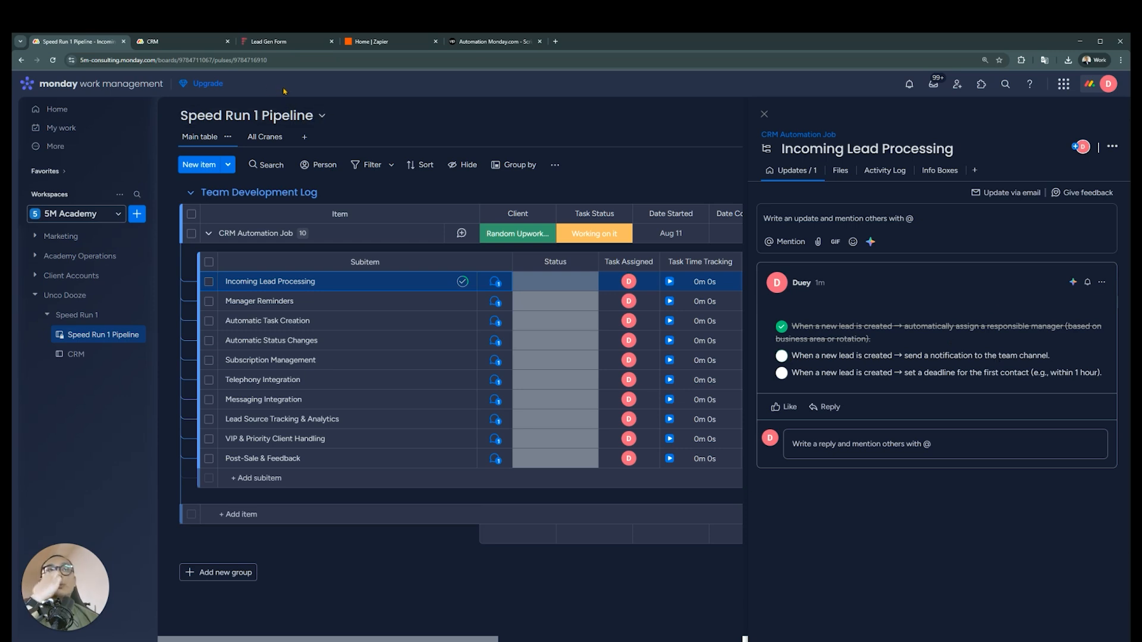
pyautogui.hotkey('ctrl', 'Tab')
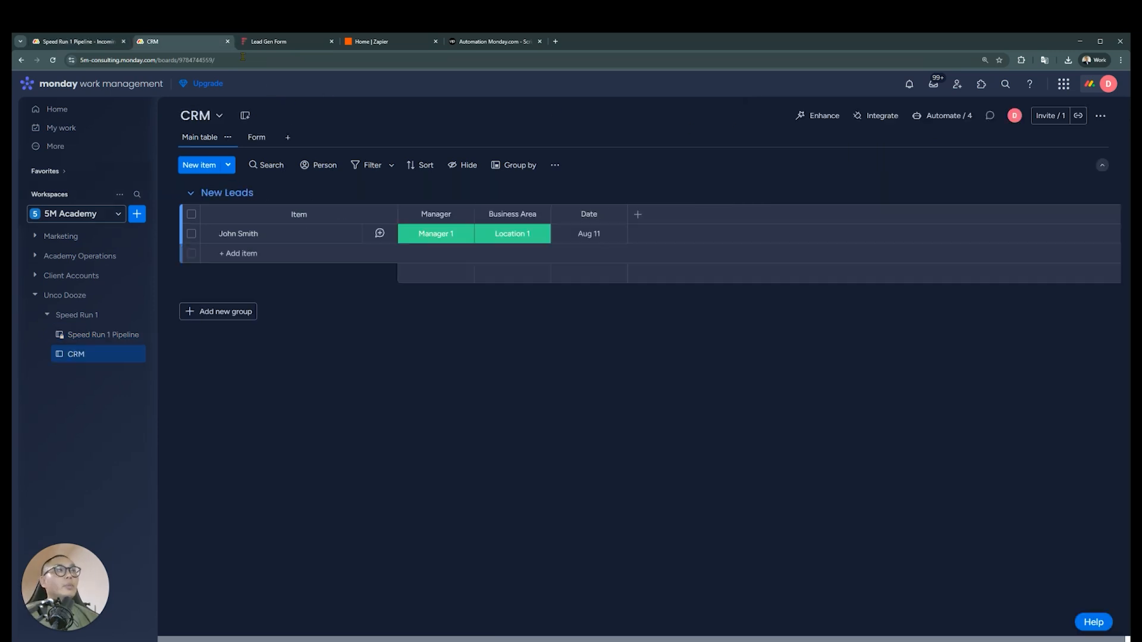
pyautogui.click(873, 115)
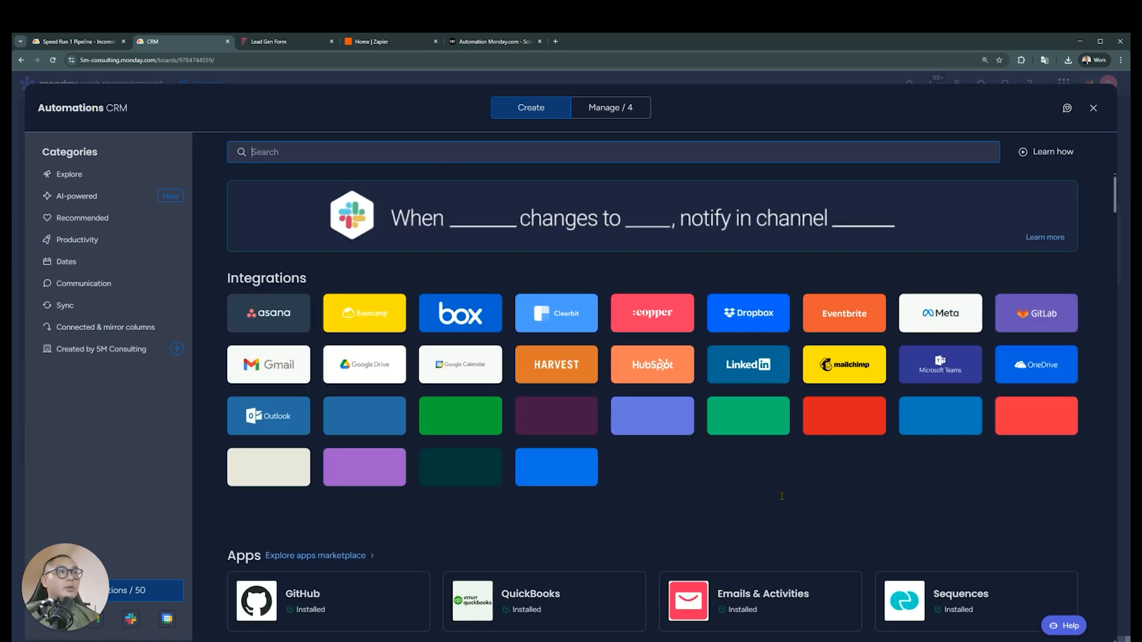
pyautogui.write('slack')
pyautogui.click(270, 301)
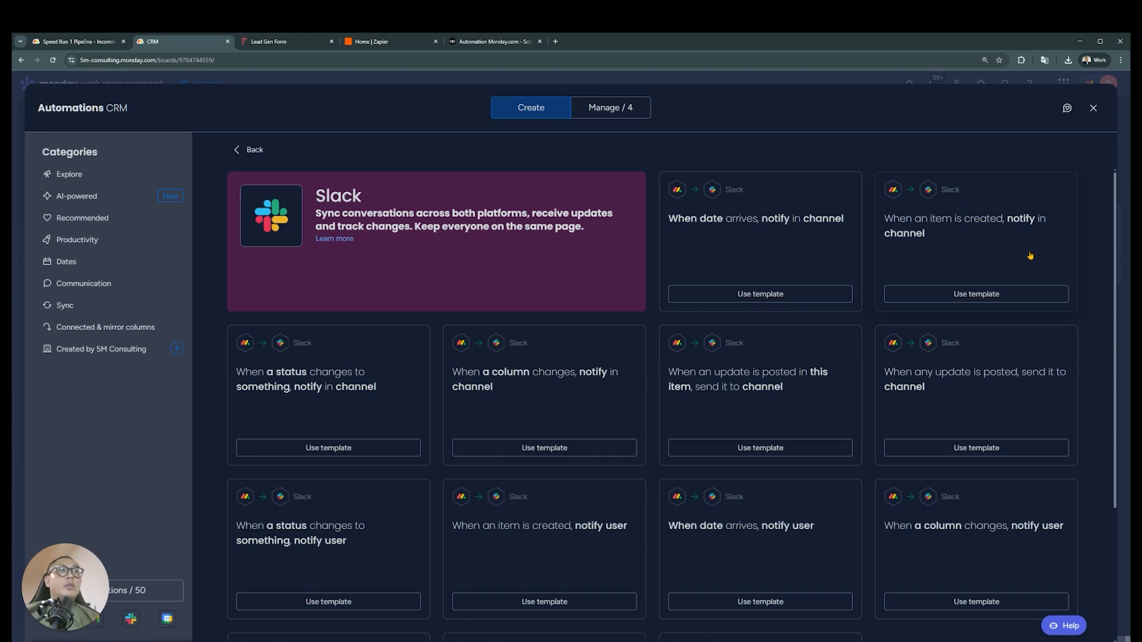
# Switch to Zapier and create a new Zaps folder named "Unco Dooze"
pyautogui.click(386, 44)
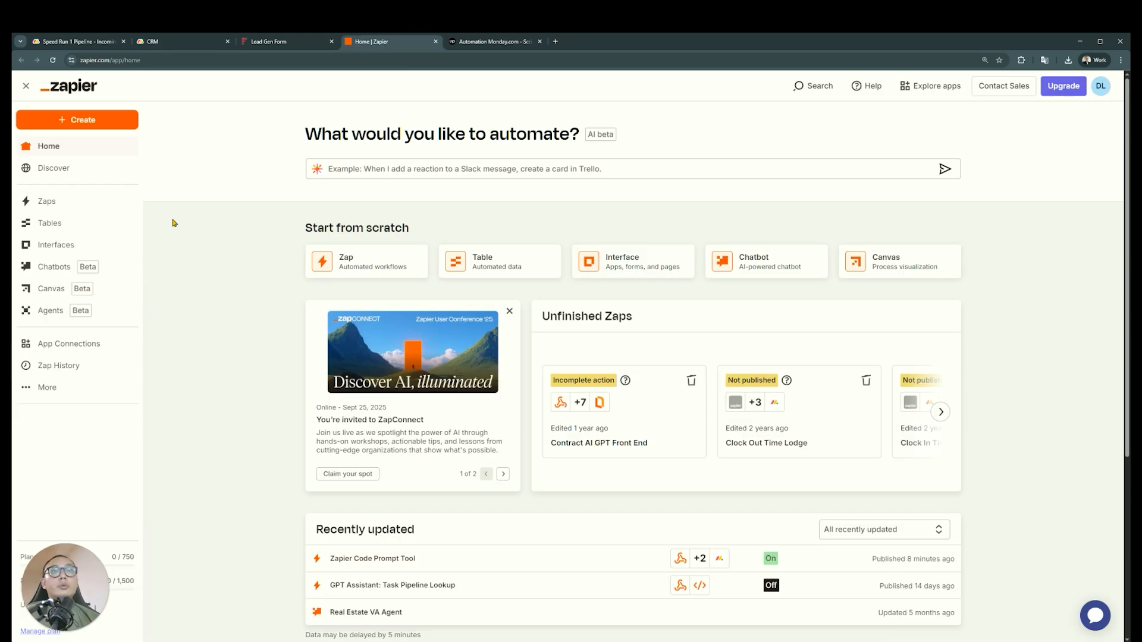
pyautogui.click(114, 204)
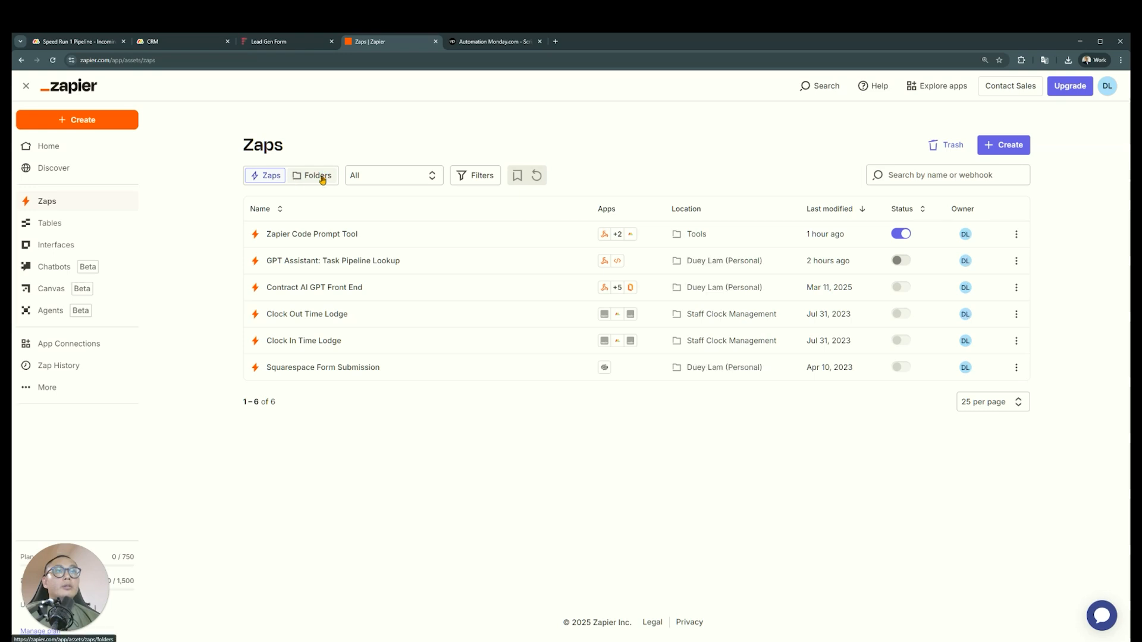
pyautogui.click(315, 176)
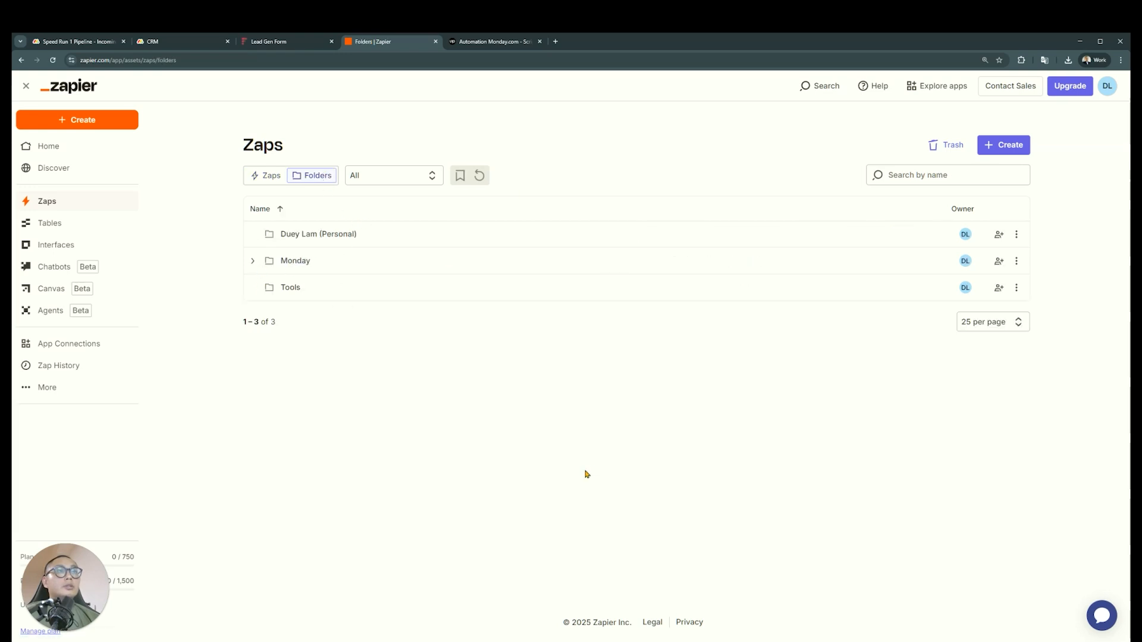
pyautogui.click(1003, 147)
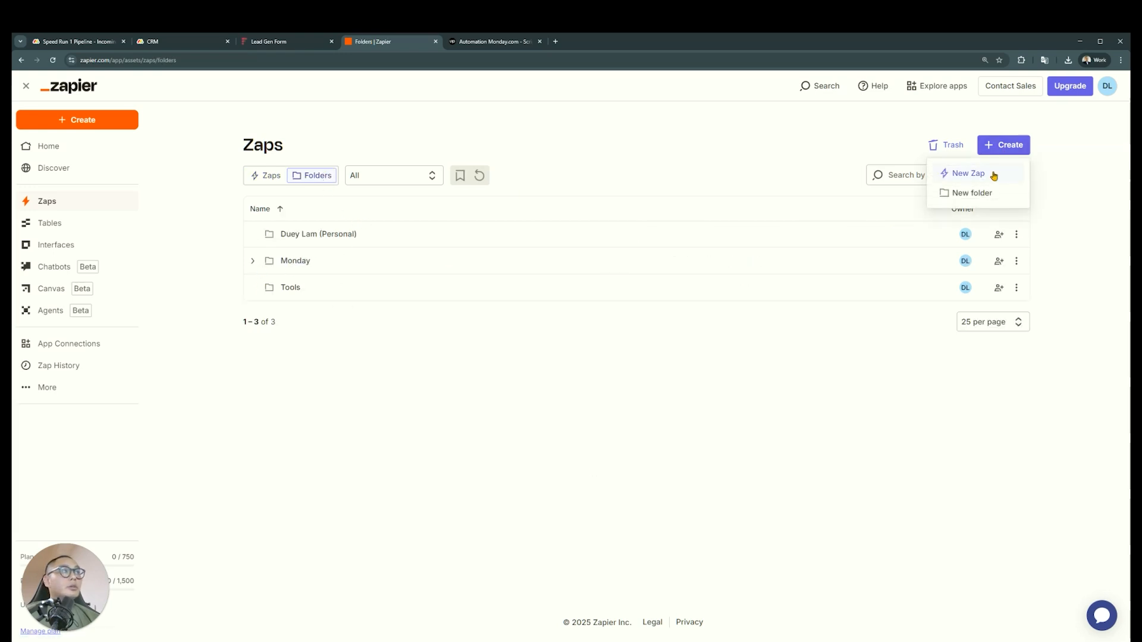
pyautogui.click(983, 193)
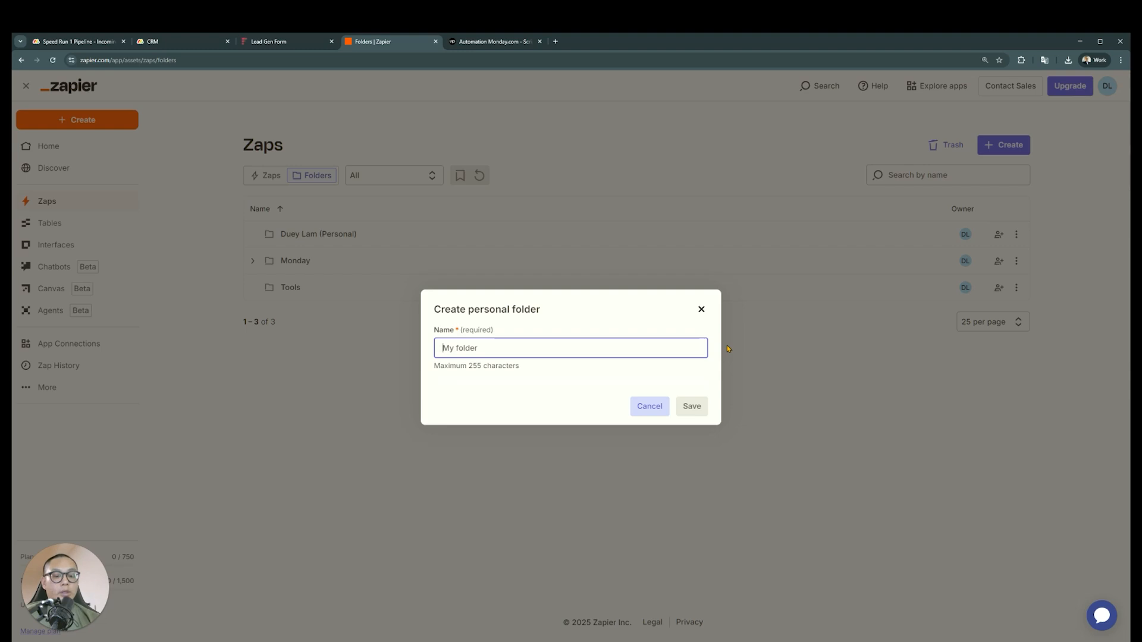
pyautogui.write('Unco Dooze')
pyautogui.press('Return')
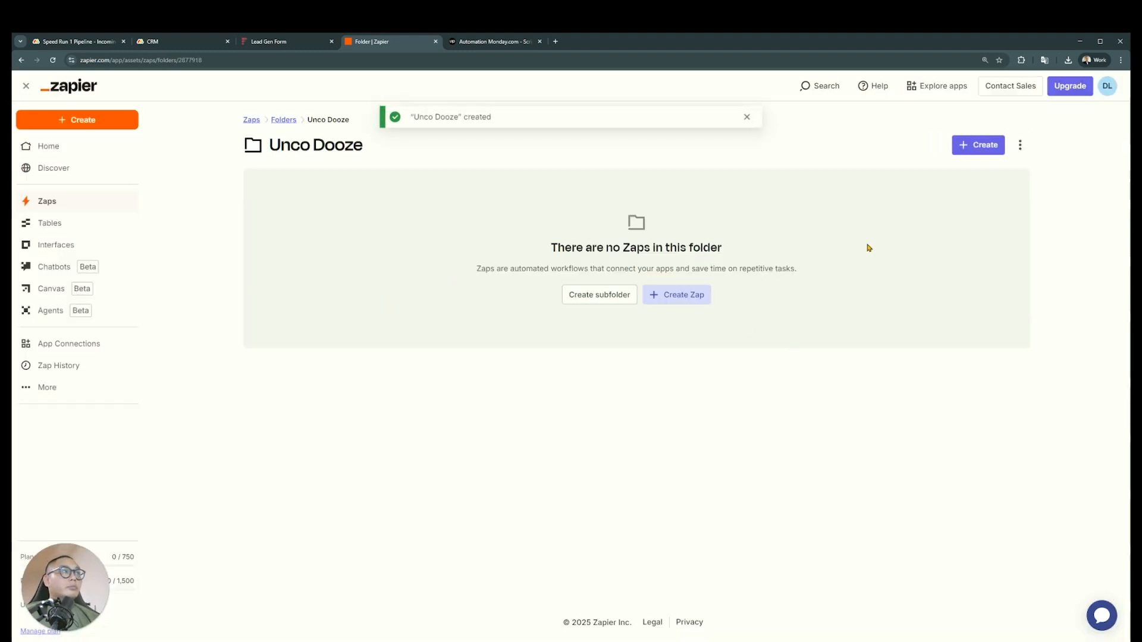
# Create a subfolder named "Speed Run 1" inside Unco Dooze and start a new Zap in it
pyautogui.click(972, 146)
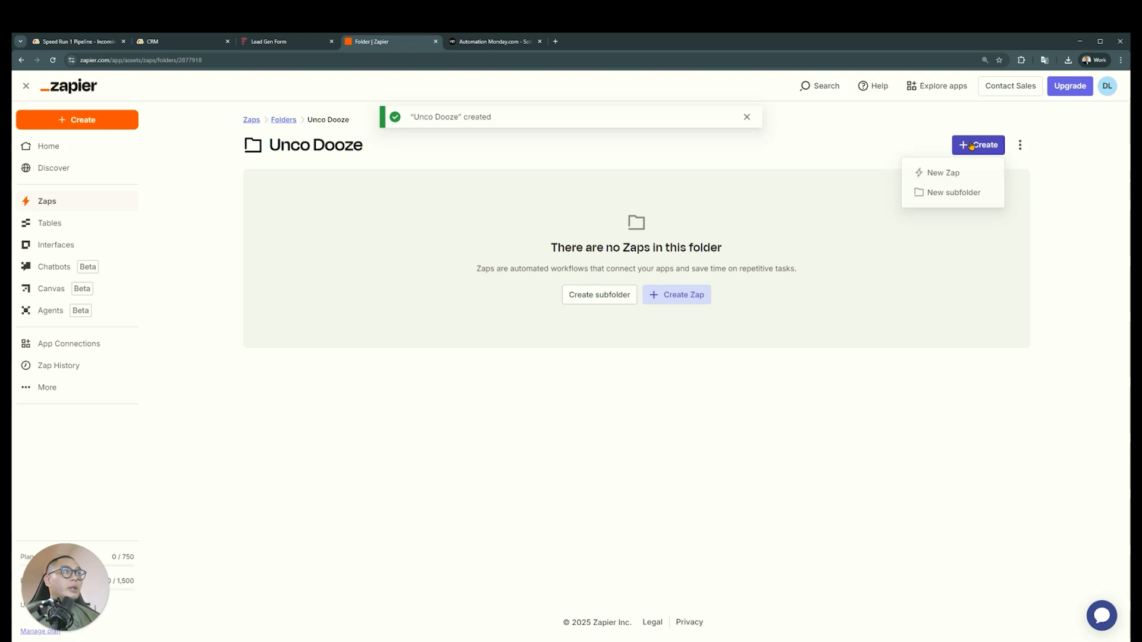
pyautogui.click(755, 269)
pyautogui.click(981, 148)
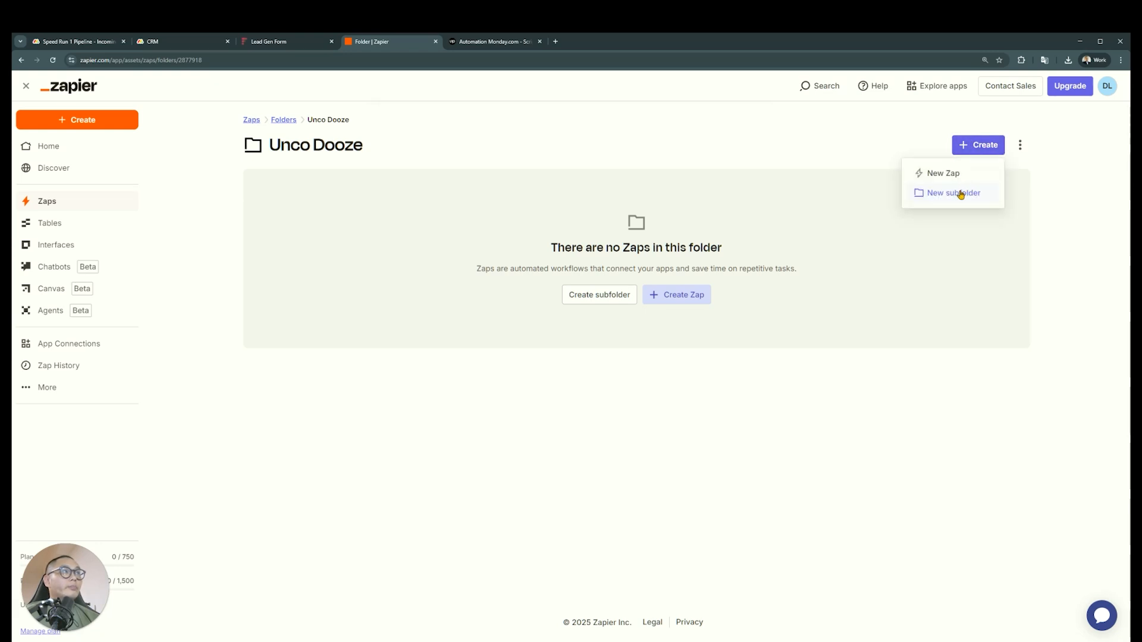
pyautogui.click(960, 192)
pyautogui.write('Speed Run 1')
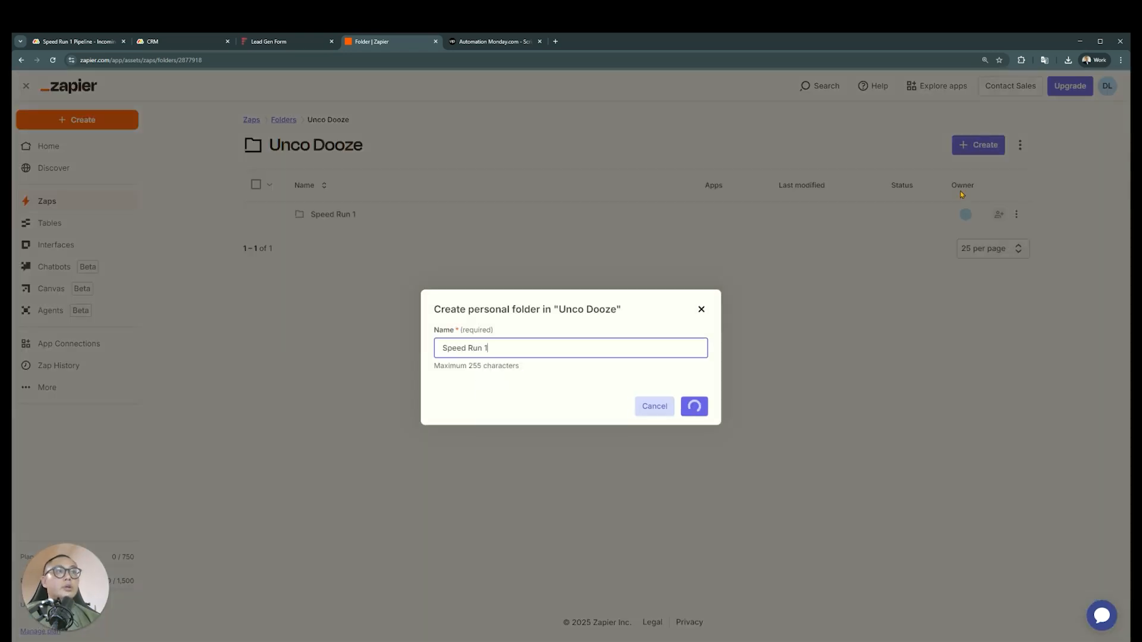
pyautogui.press('Return')
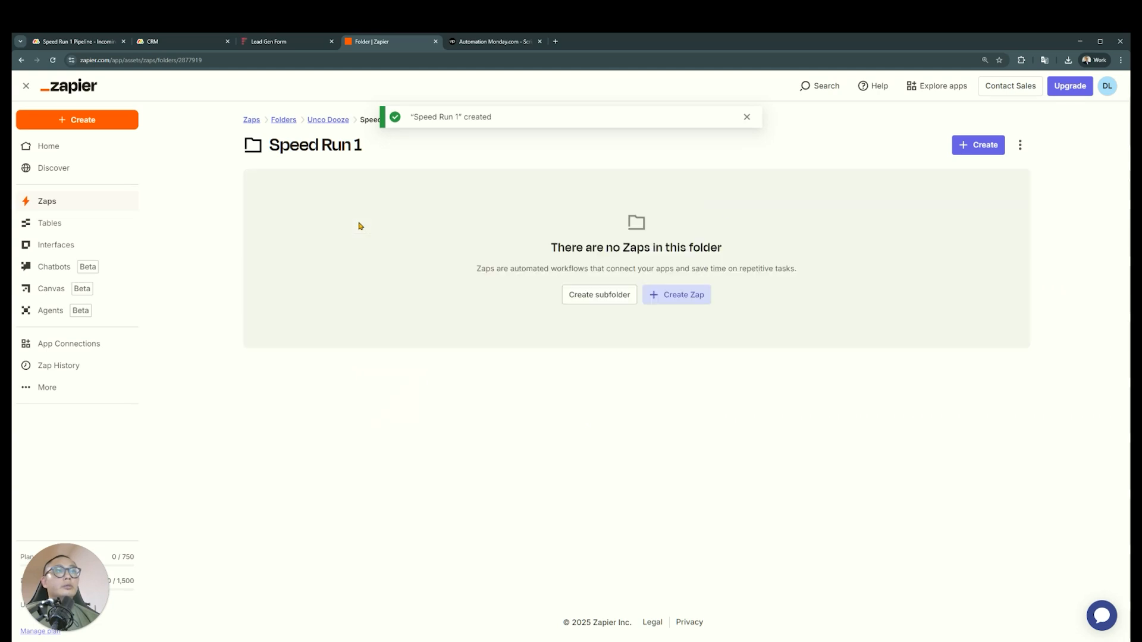
pyautogui.click(997, 146)
pyautogui.click(973, 172)
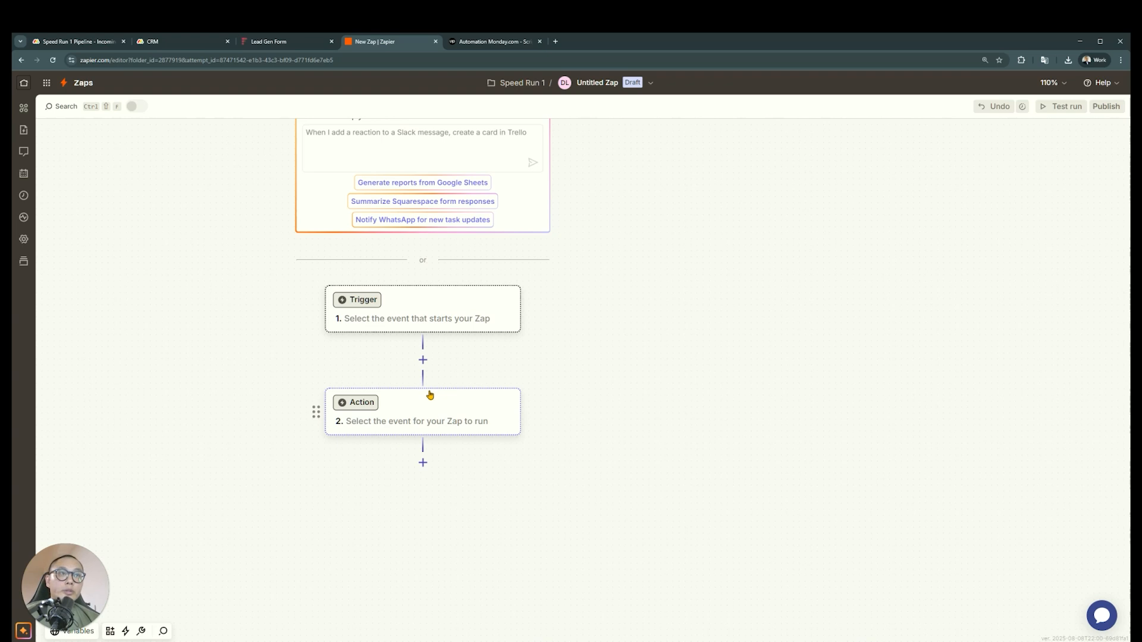
# Return to the CRM board in monday.com, look through the Webhooks integration templates and close them
pyautogui.click(283, 43)
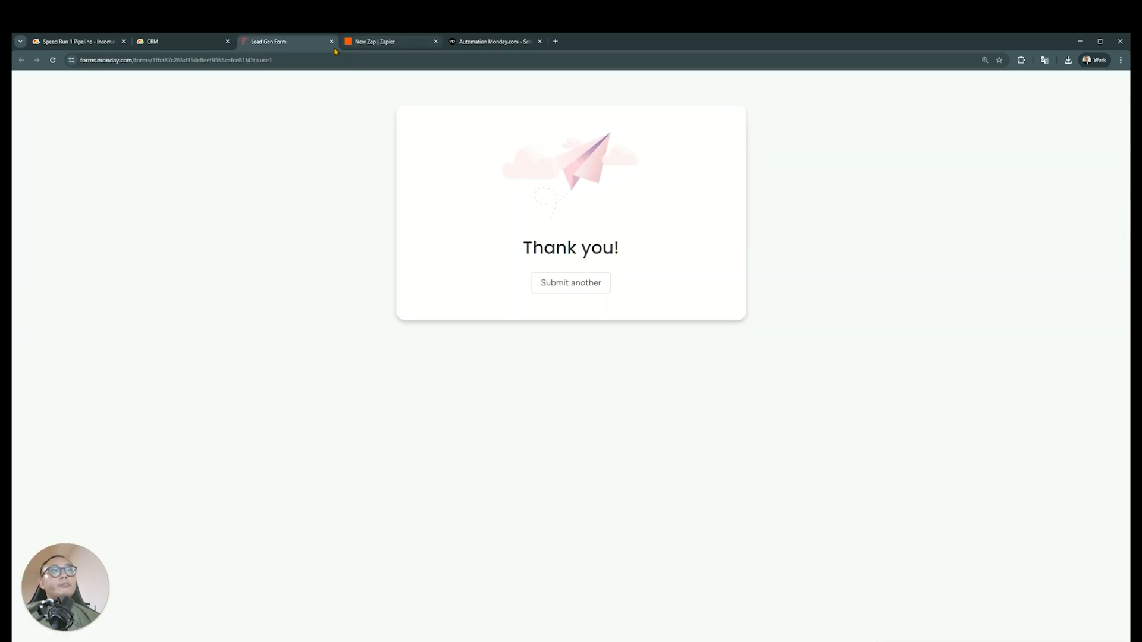
pyautogui.click(202, 42)
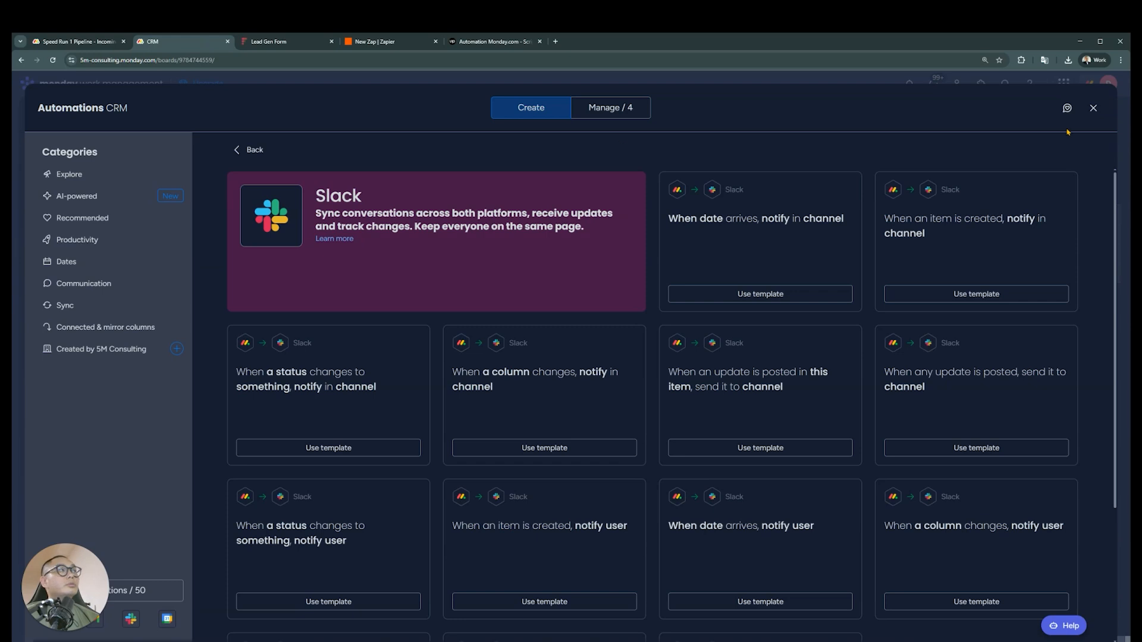
pyautogui.click(1093, 107)
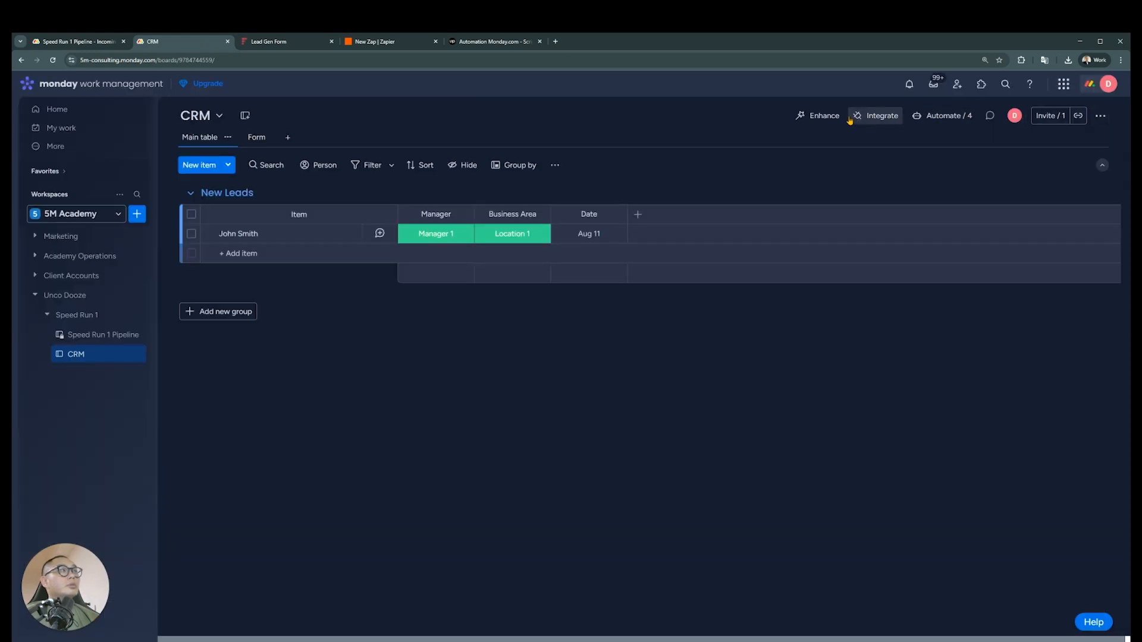
pyautogui.click(881, 117)
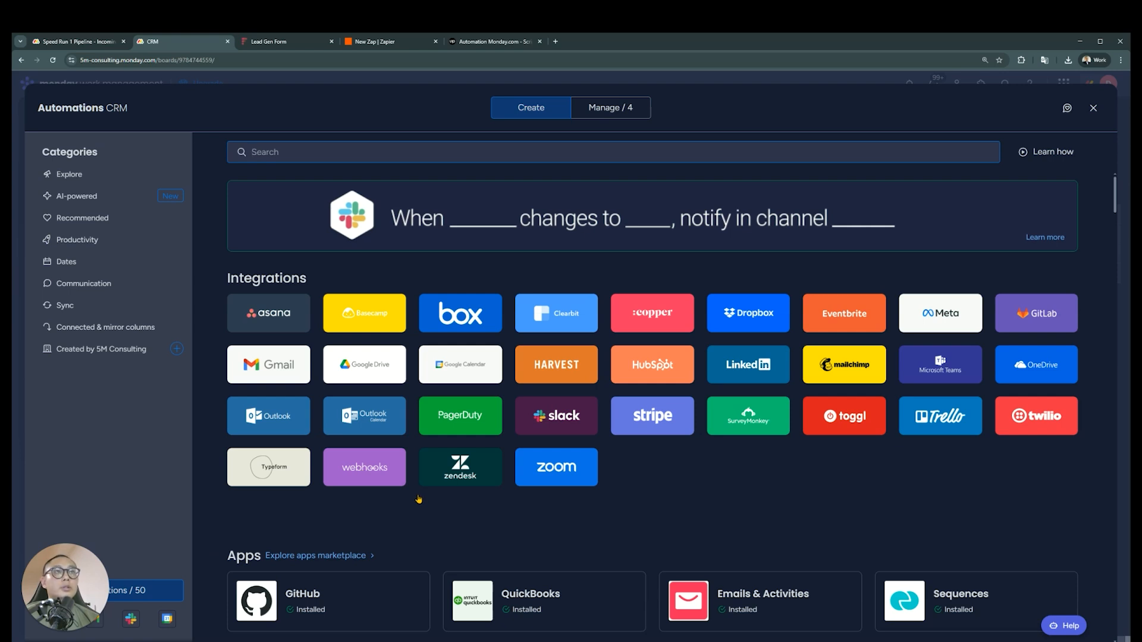
pyautogui.click(377, 474)
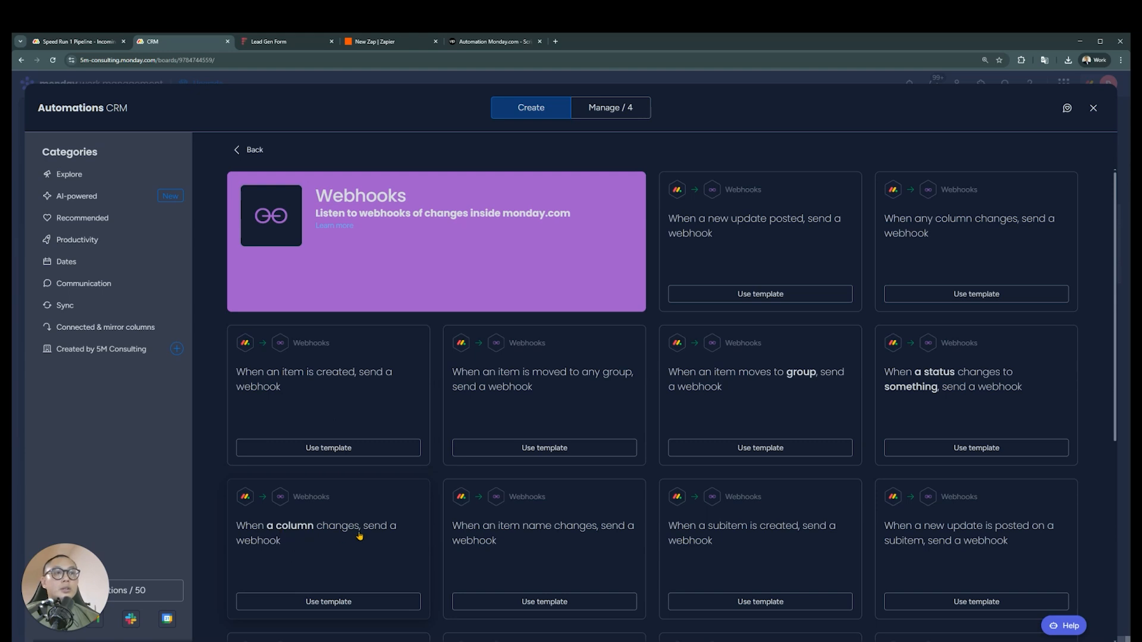
pyautogui.click(1093, 109)
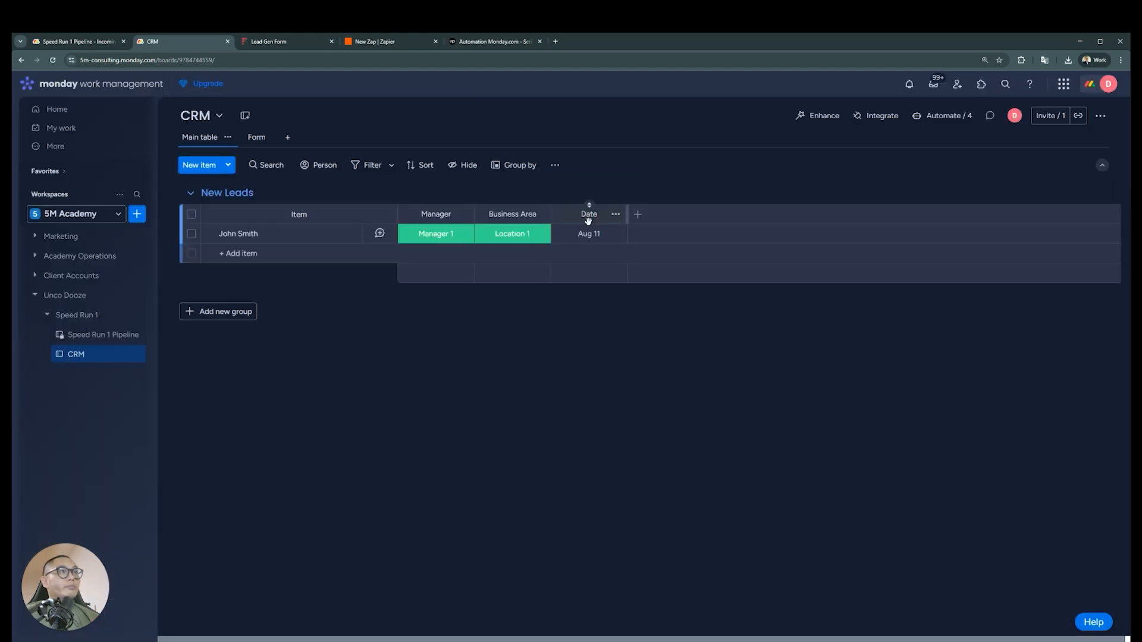
# Add a status column named "Webhook" after the Date column and open its label choices for the existing lead
pyautogui.click(635, 218)
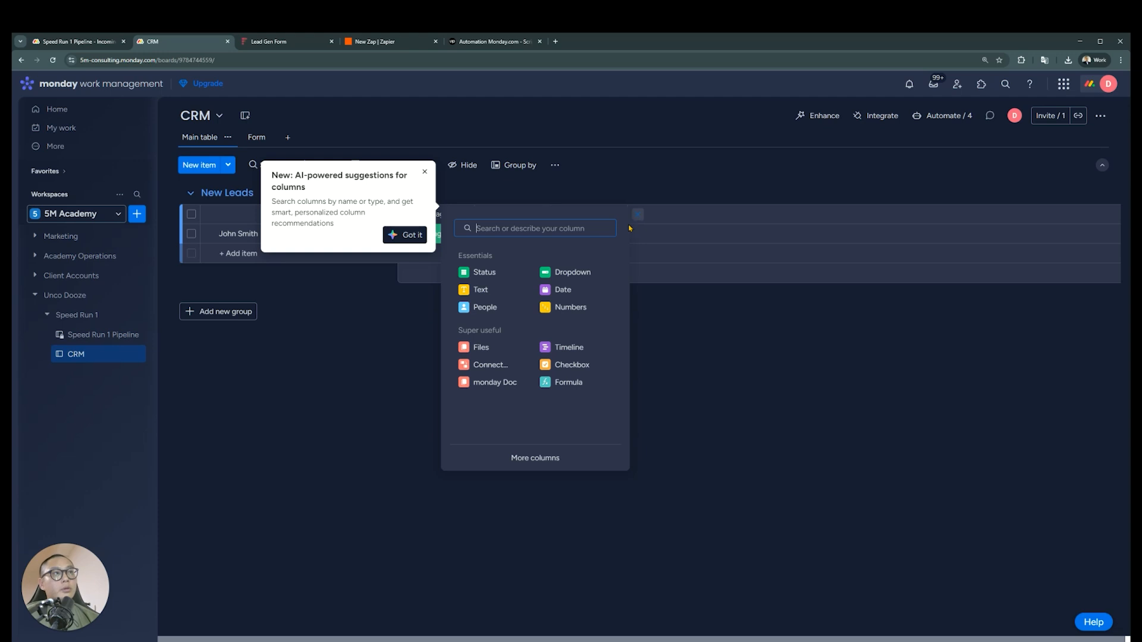
pyautogui.click(484, 272)
pyautogui.click(666, 215)
pyautogui.write('Webhook')
pyautogui.press('Return')
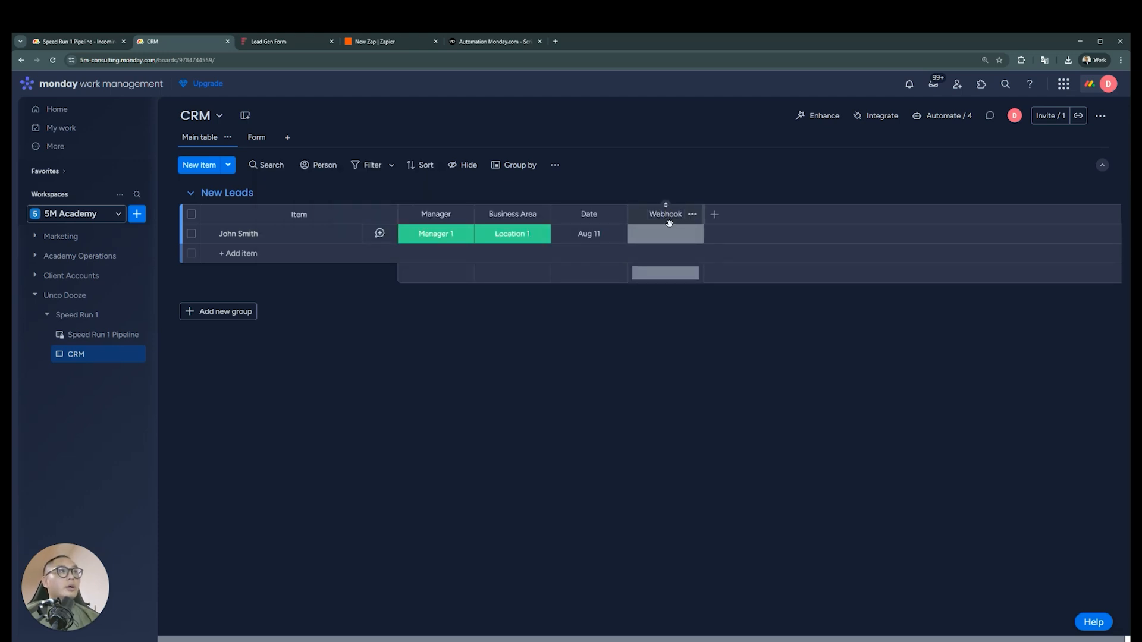
pyautogui.click(667, 234)
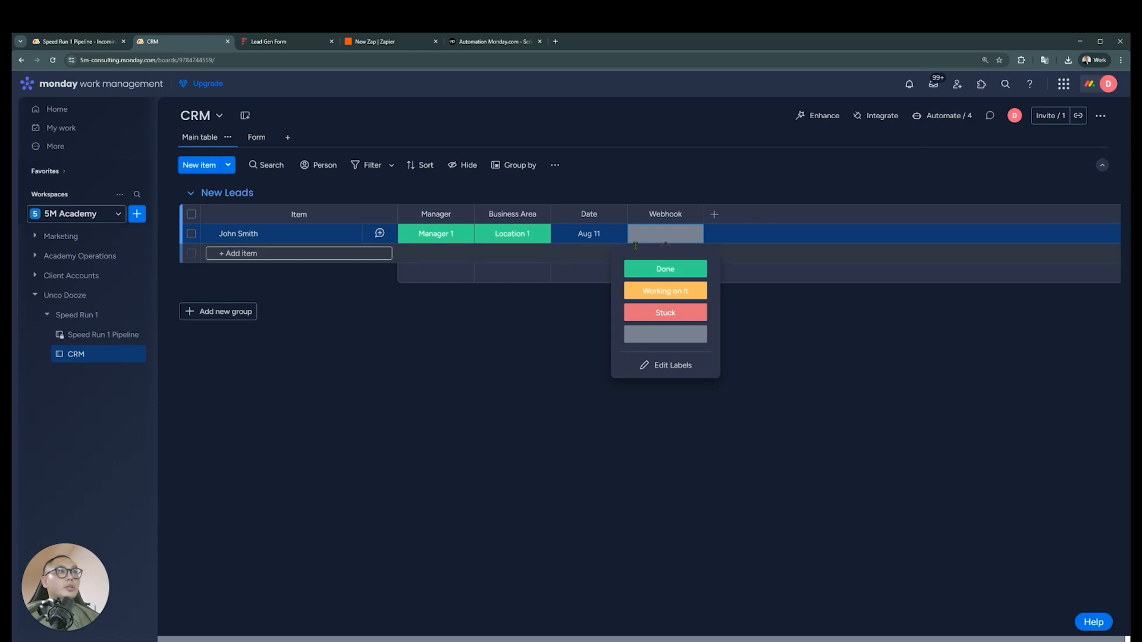
# Use the integration template "When a column changes, send a webhook" and start connecting another webhook account
pyautogui.click(877, 116)
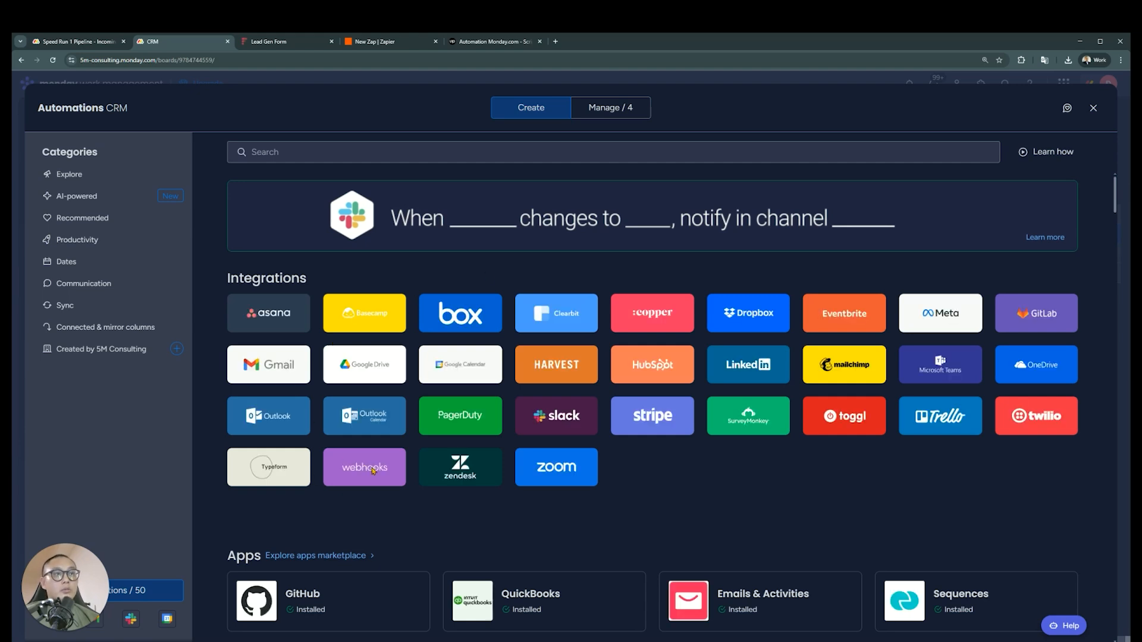
pyautogui.click(373, 471)
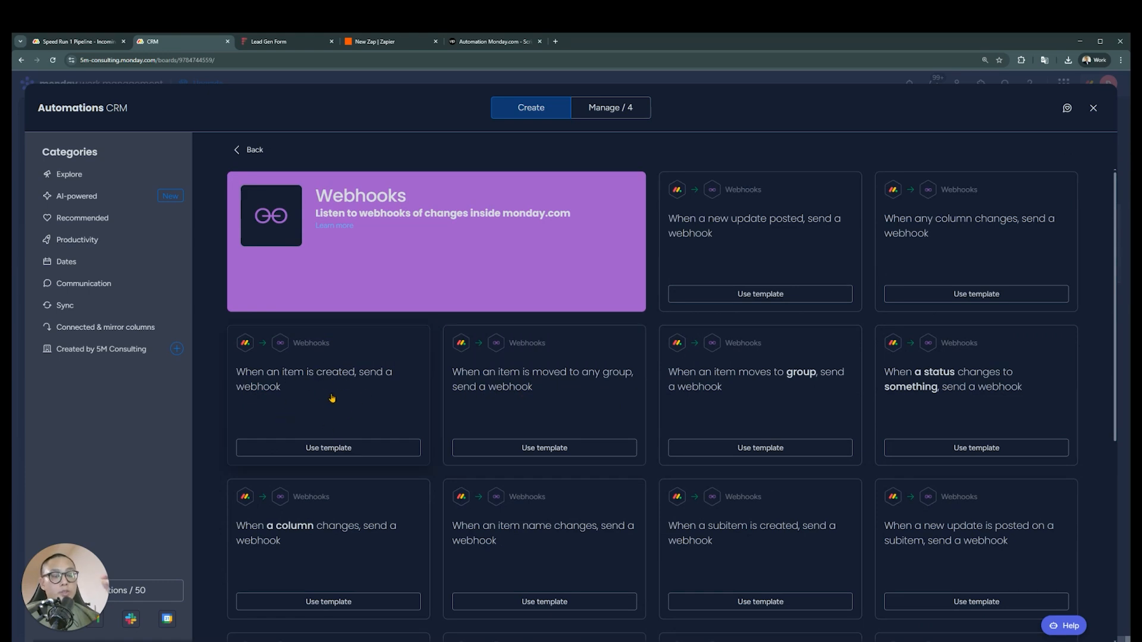
pyautogui.click(369, 590)
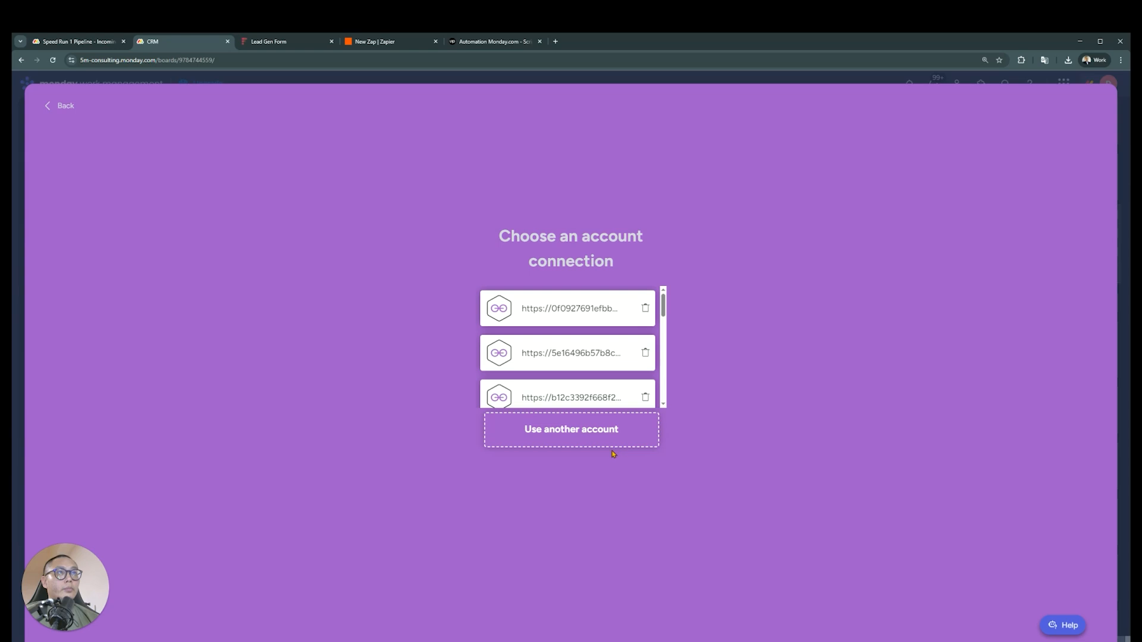
pyautogui.click(620, 432)
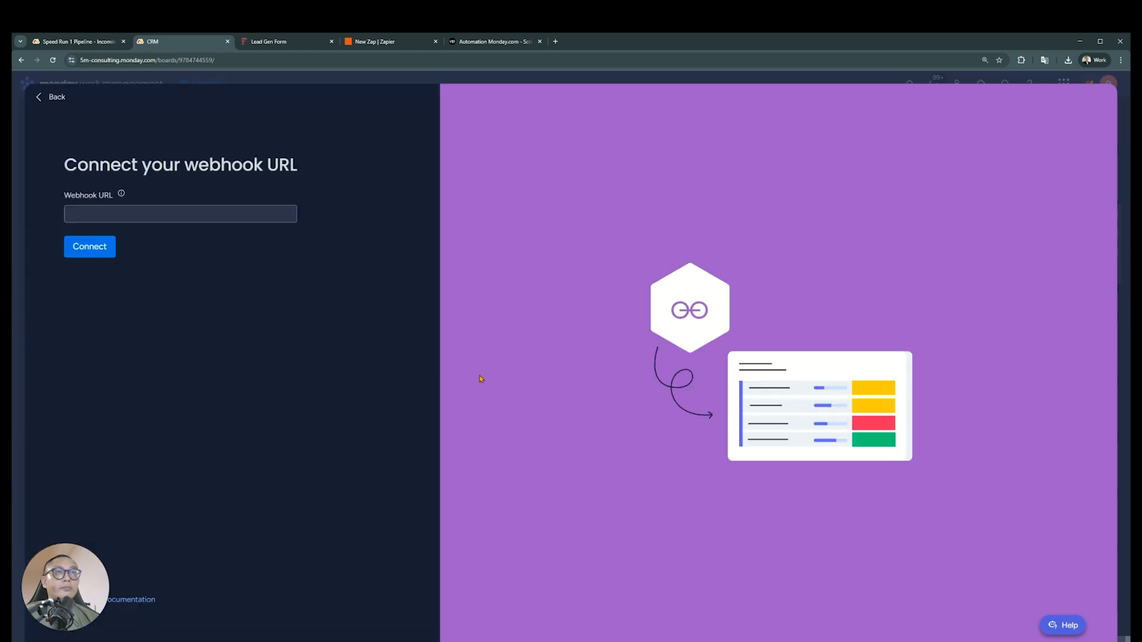
# Close the Lead Gen Form page and set Webhooks as the trigger app of the new Zap in Zapier
pyautogui.click(286, 43)
pyautogui.click(384, 42)
pyautogui.click(331, 42)
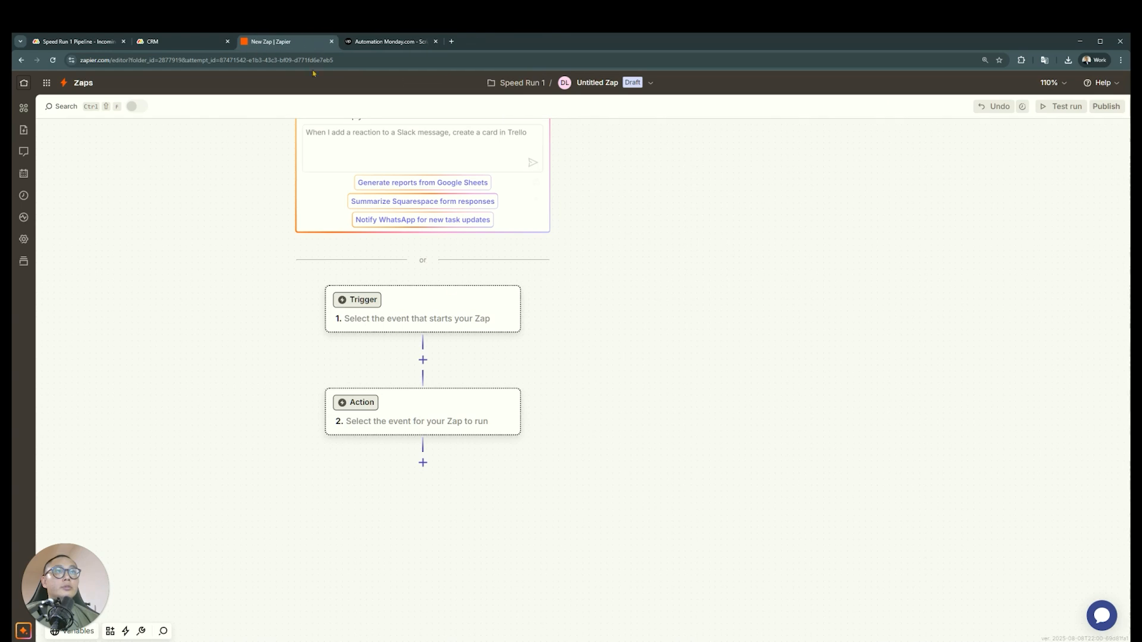
pyautogui.click(447, 310)
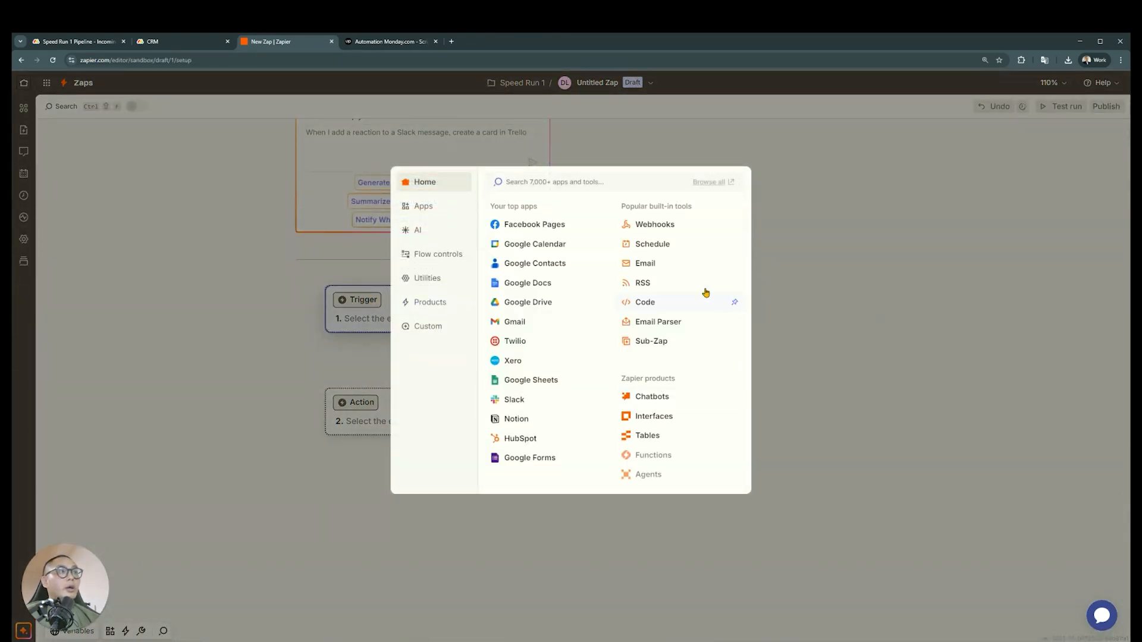
pyautogui.click(682, 227)
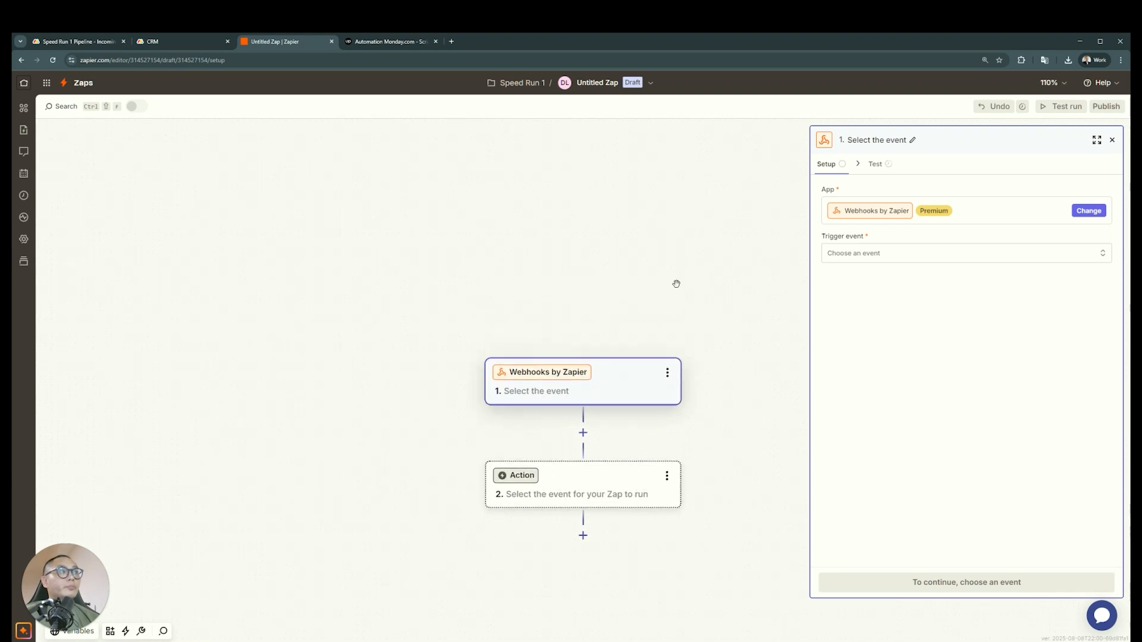
# Set the trigger event of the Webhooks by Zapier step to Catch Hook
pyautogui.click(1121, 60)
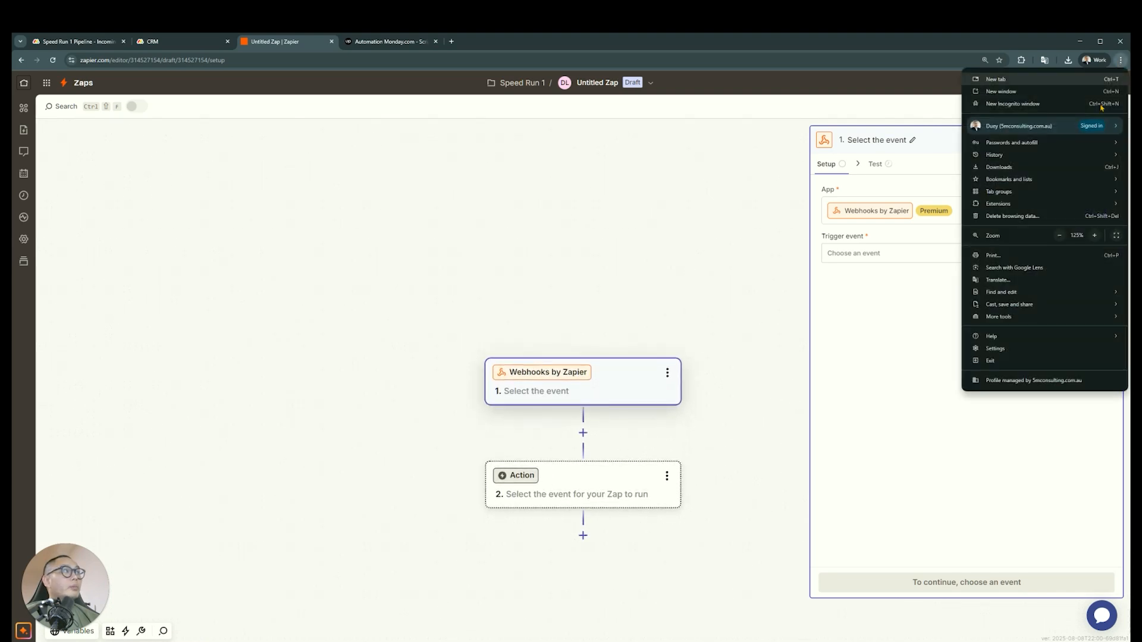
pyautogui.click(1121, 60)
pyautogui.click(1067, 86)
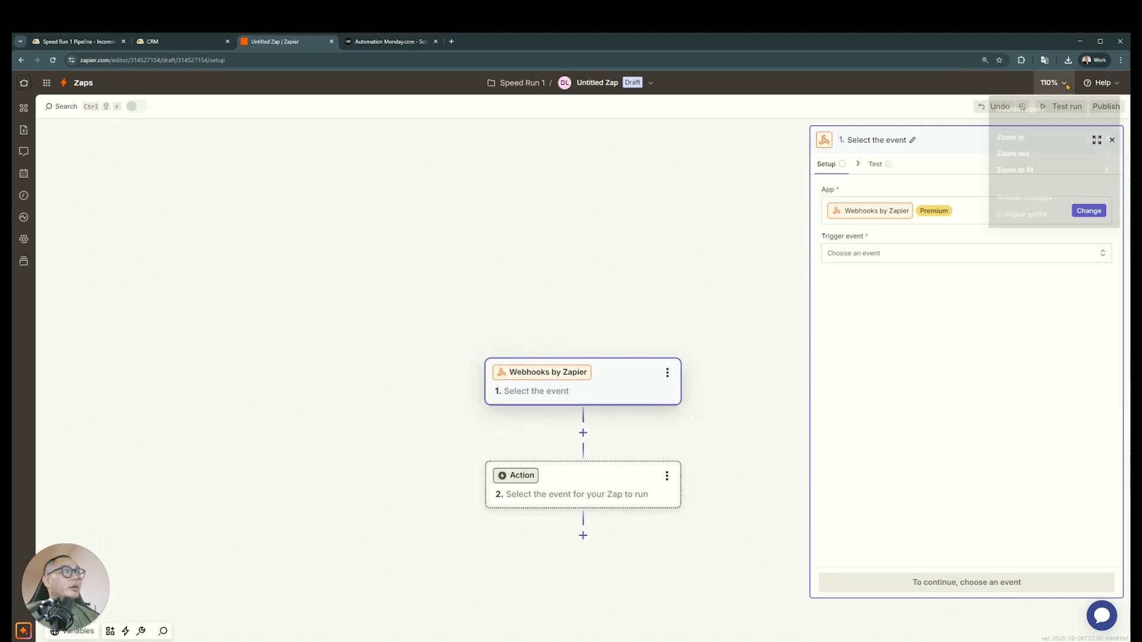
pyautogui.click(1042, 140)
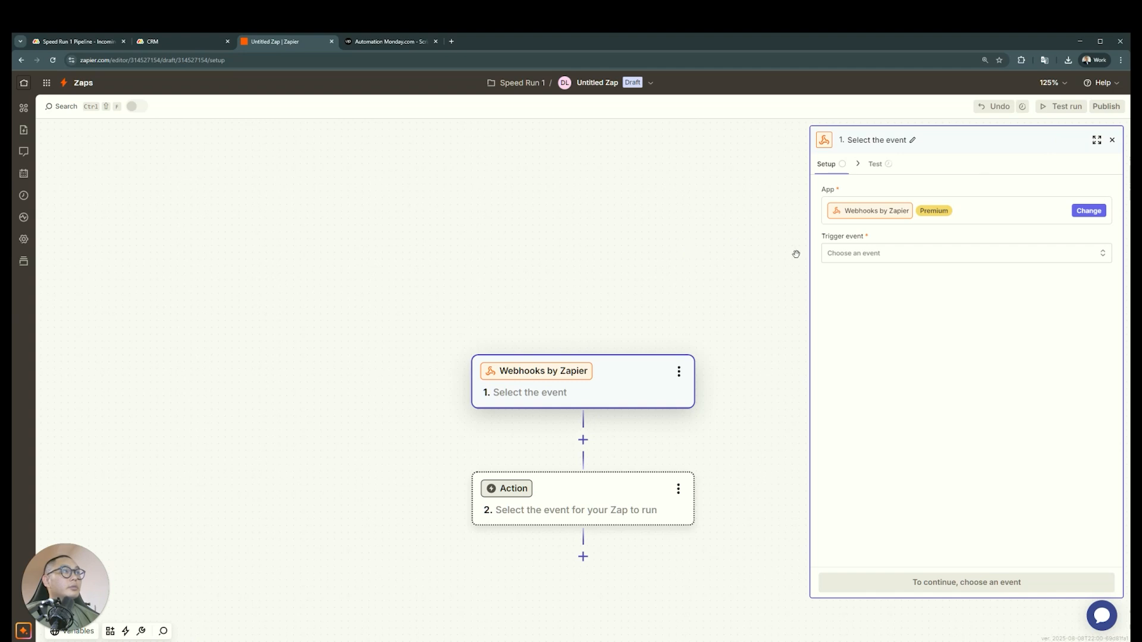
pyautogui.click(927, 253)
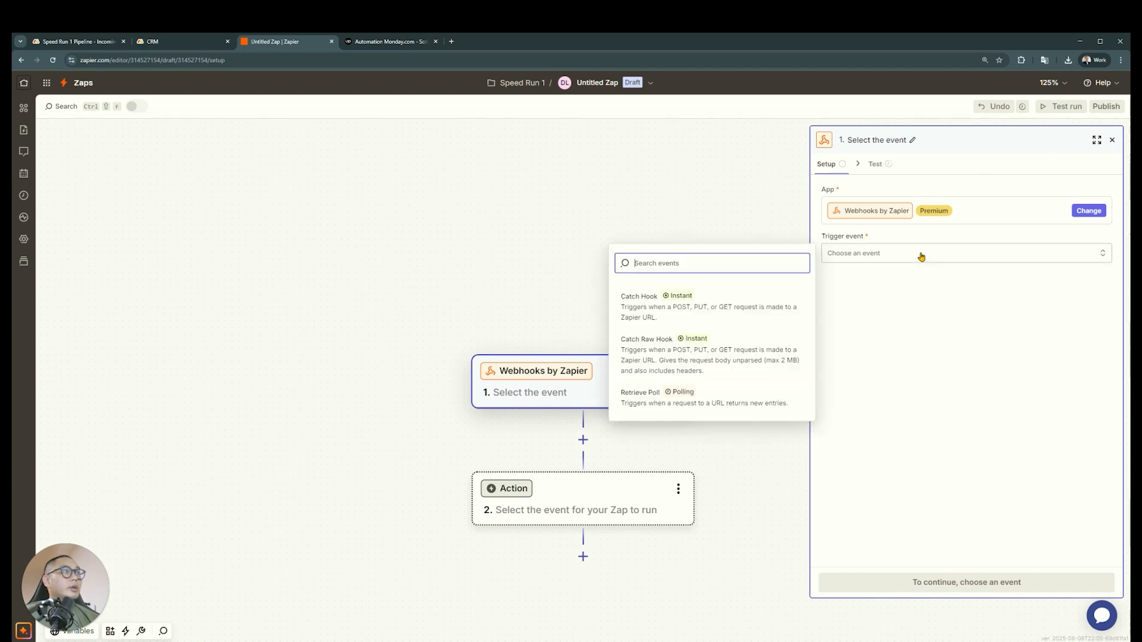
pyautogui.click(731, 315)
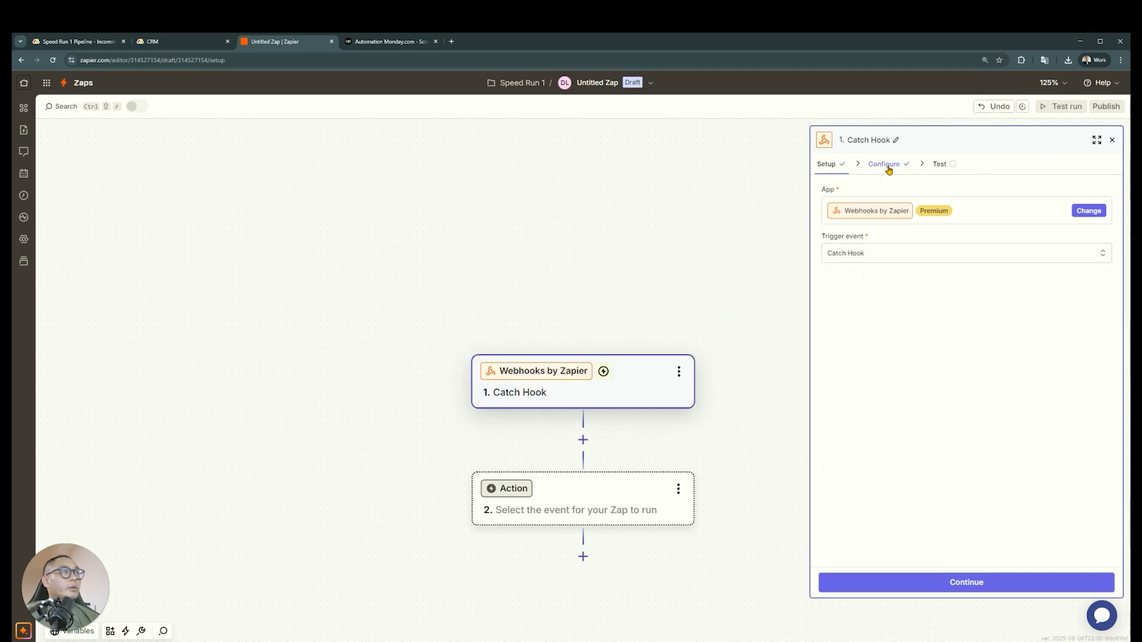
# Copy the Catch Hook trigger's webhook URL from its test stage and return to the CRM board in monday.com
pyautogui.click(886, 165)
pyautogui.click(1120, 60)
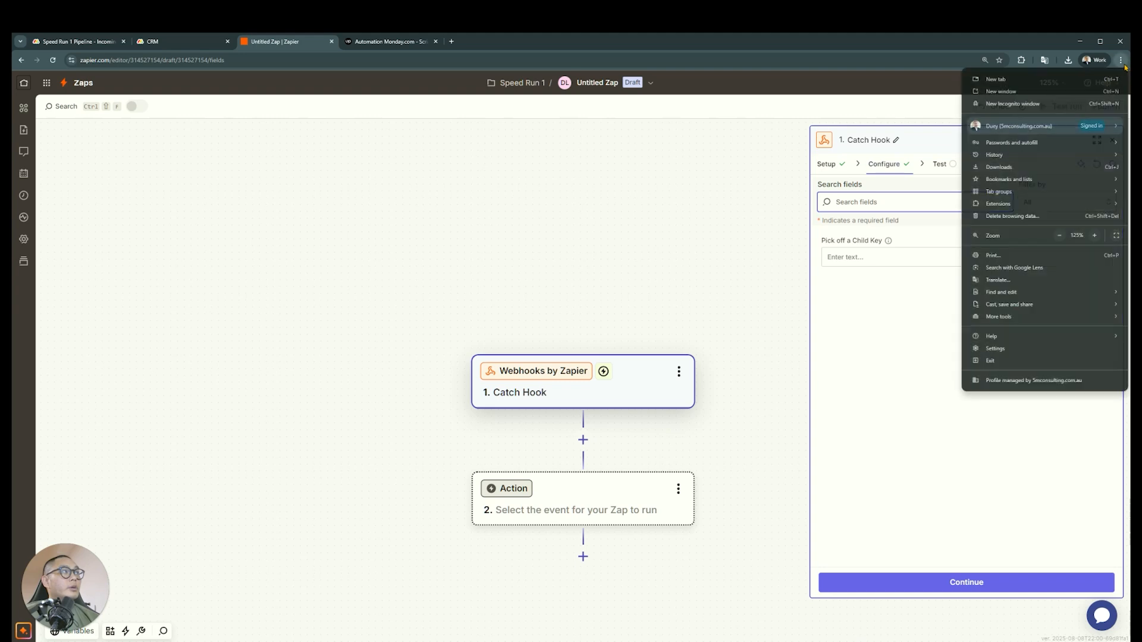
pyautogui.click(1094, 235)
pyautogui.click(1094, 235)
pyautogui.click(729, 388)
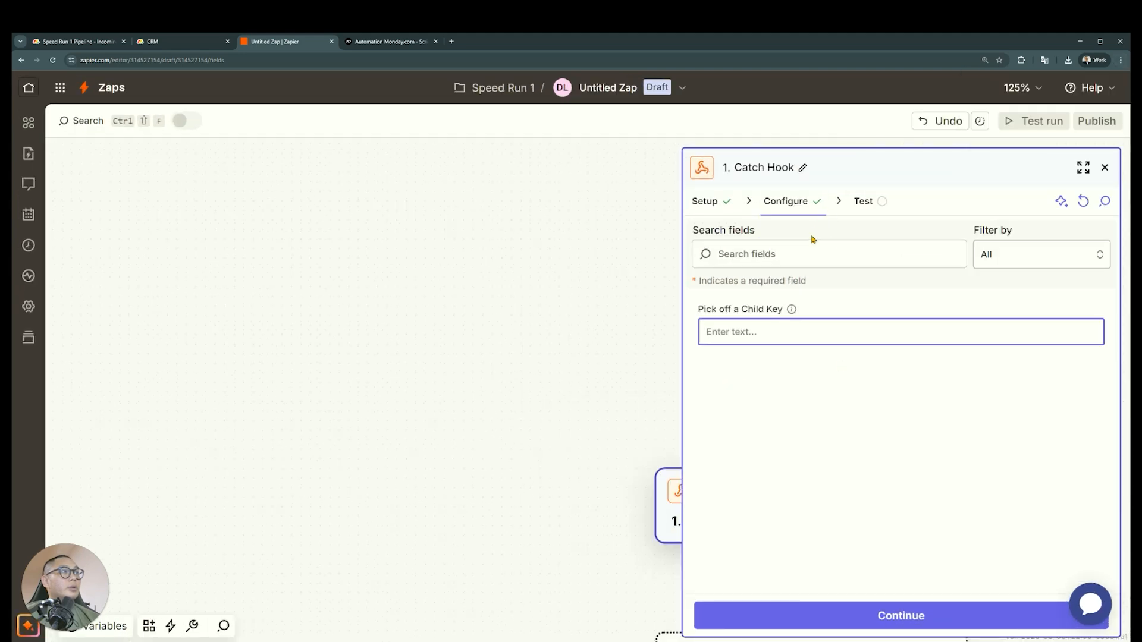
pyautogui.click(861, 202)
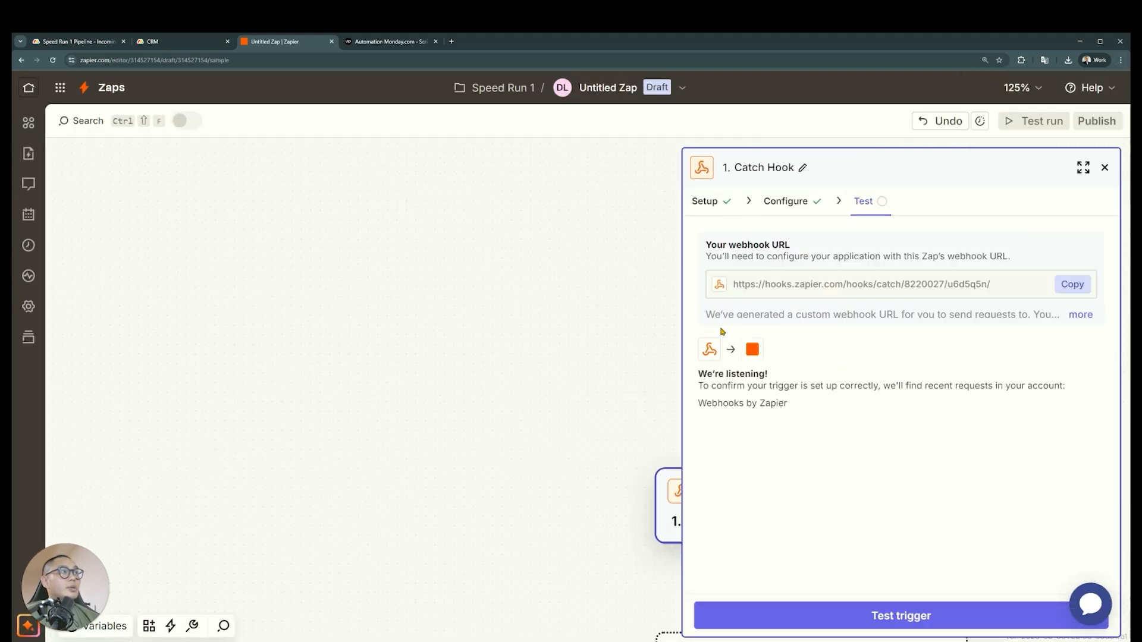
pyautogui.click(1072, 286)
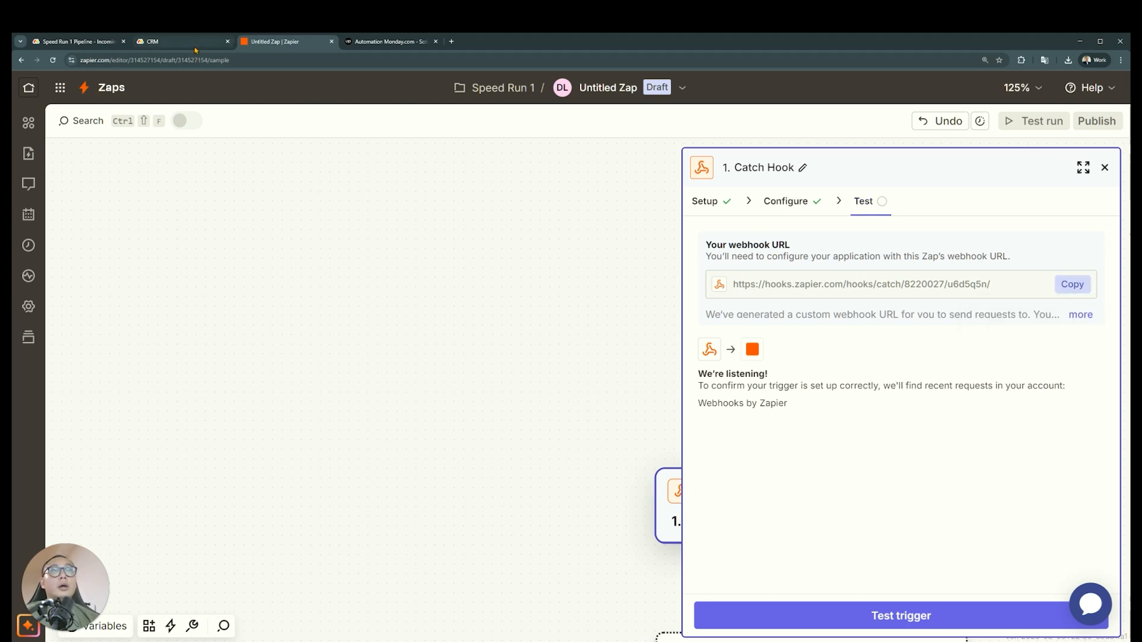
pyautogui.click(1085, 284)
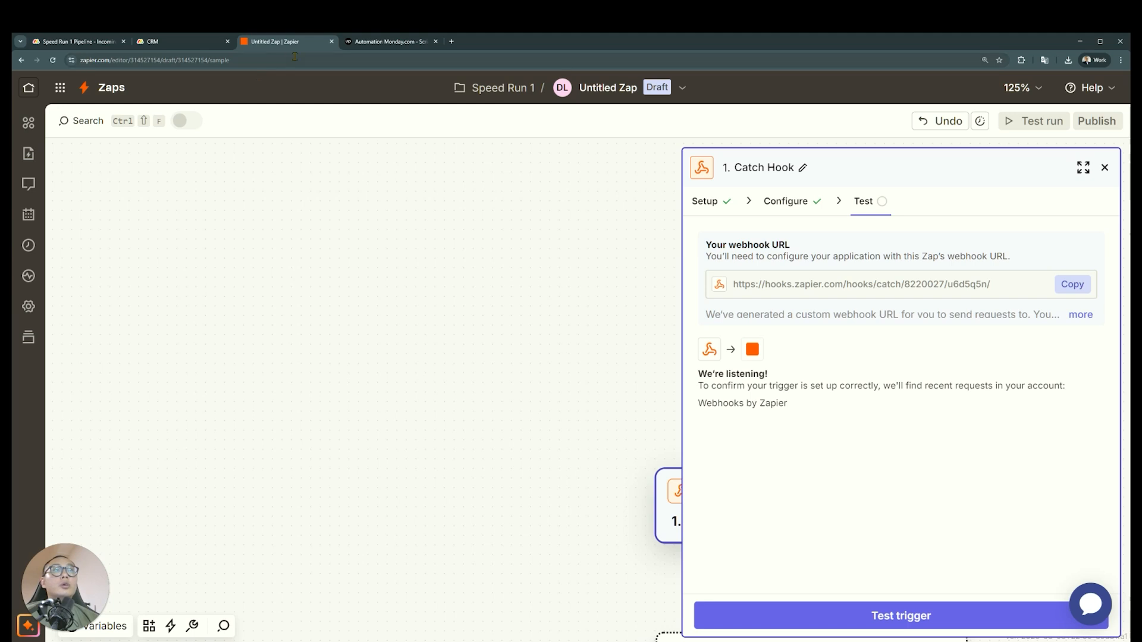
pyautogui.click(178, 41)
pyautogui.click(202, 215)
pyautogui.hotkey('ctrl', 'v')
pyautogui.click(95, 249)
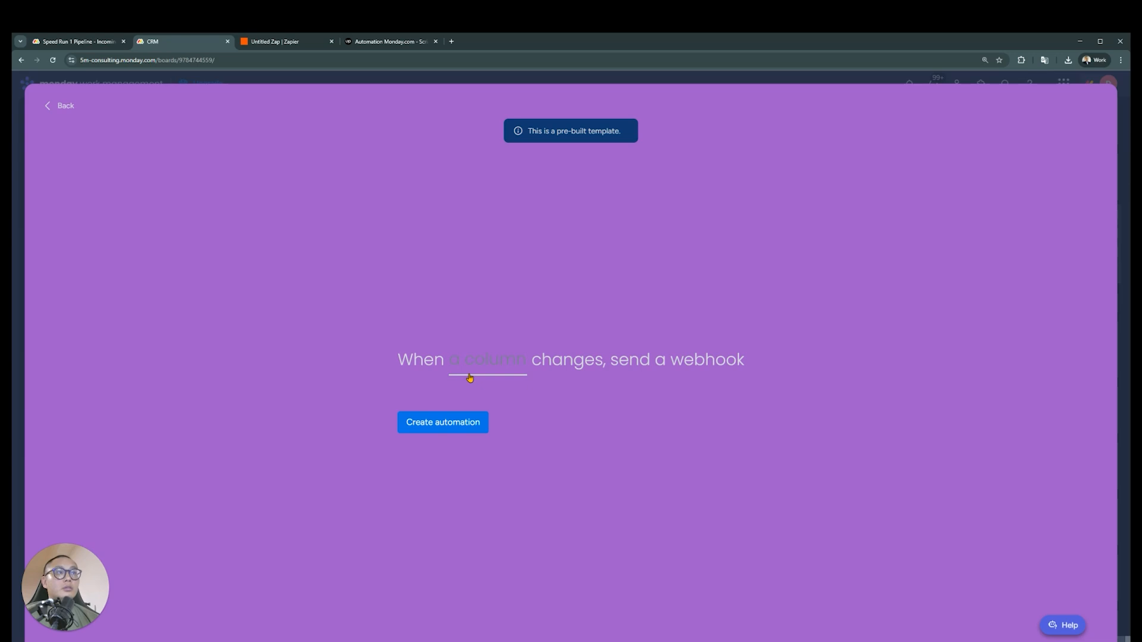
pyautogui.click(487, 375)
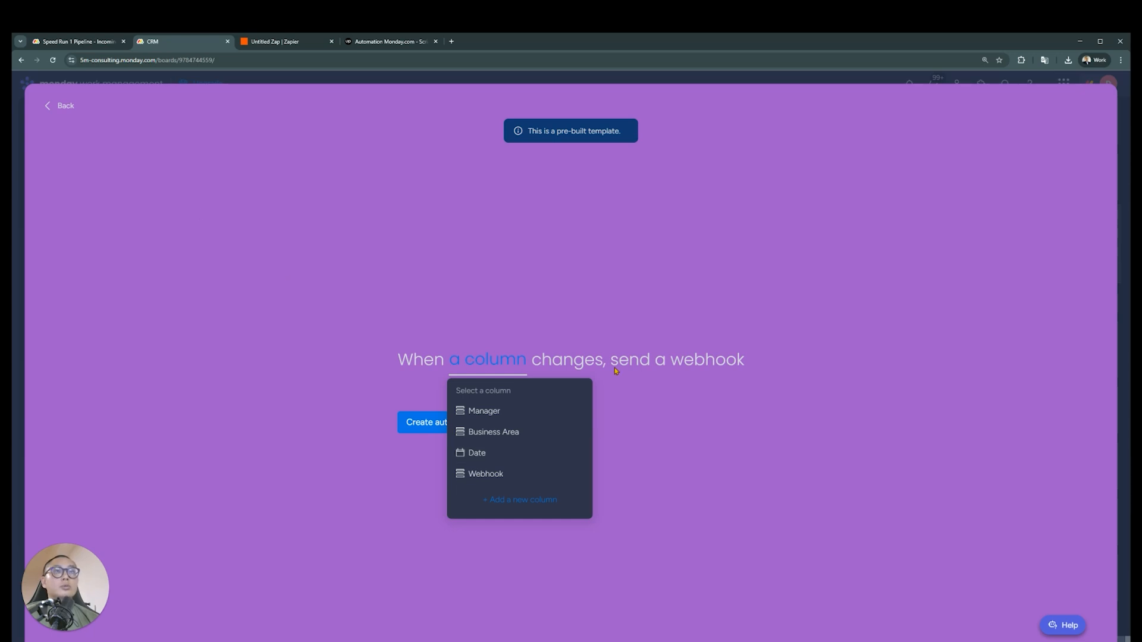
pyautogui.click(61, 109)
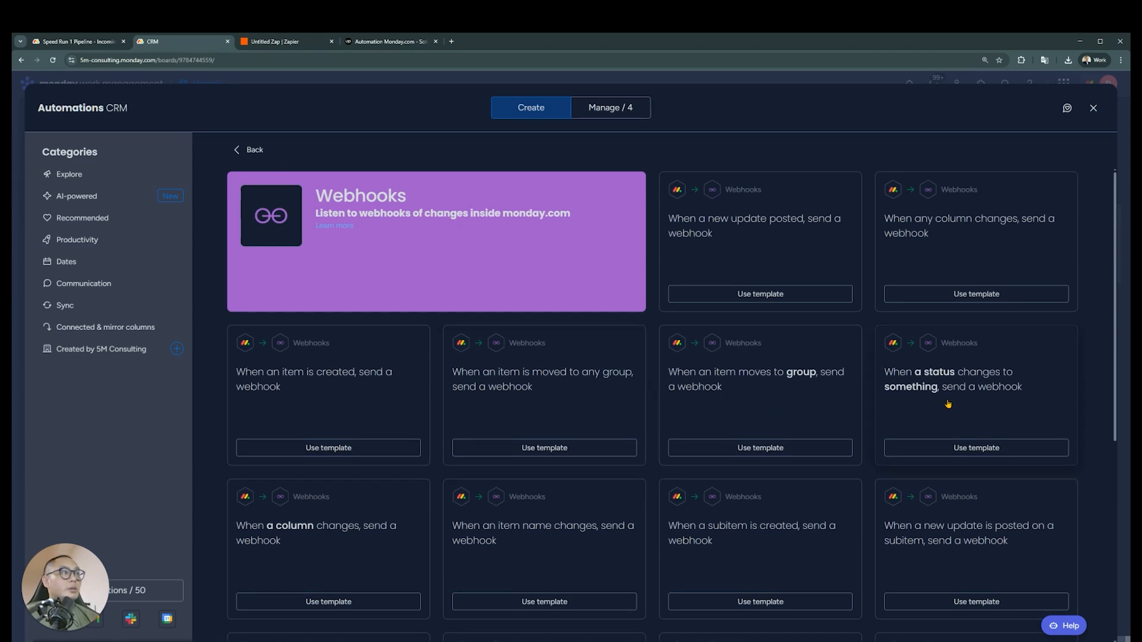
# Use the template "When a status changes to something, send a webhook" and connect the copied Zapier webhook URL as another account
pyautogui.click(942, 443)
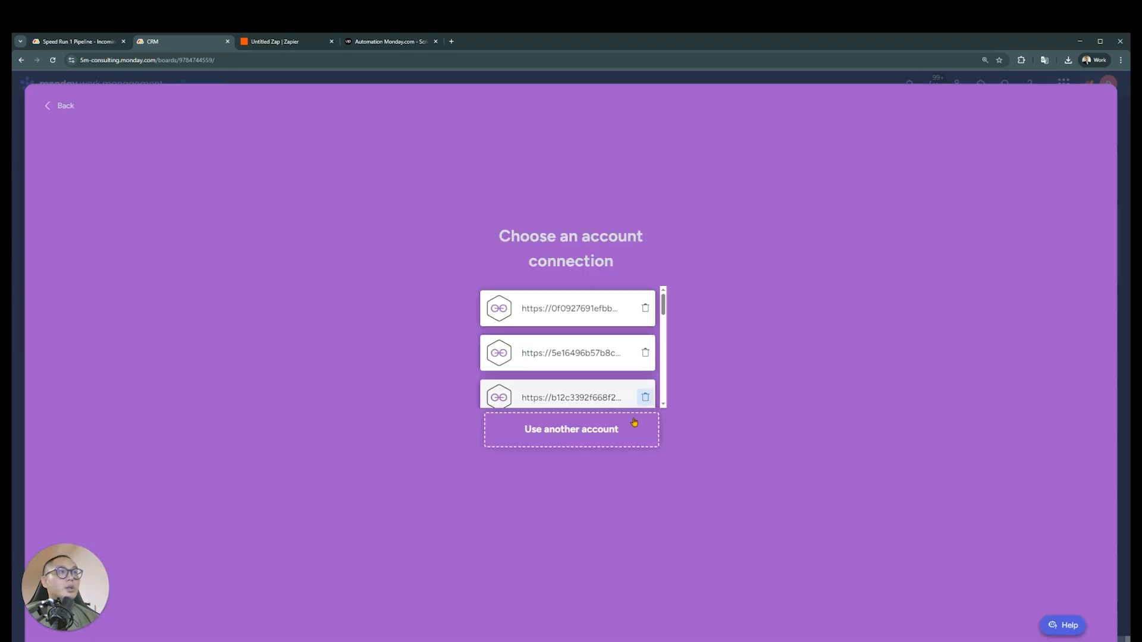
pyautogui.click(587, 437)
pyautogui.click(188, 214)
pyautogui.hotkey('ctrl', 'v')
pyautogui.click(102, 248)
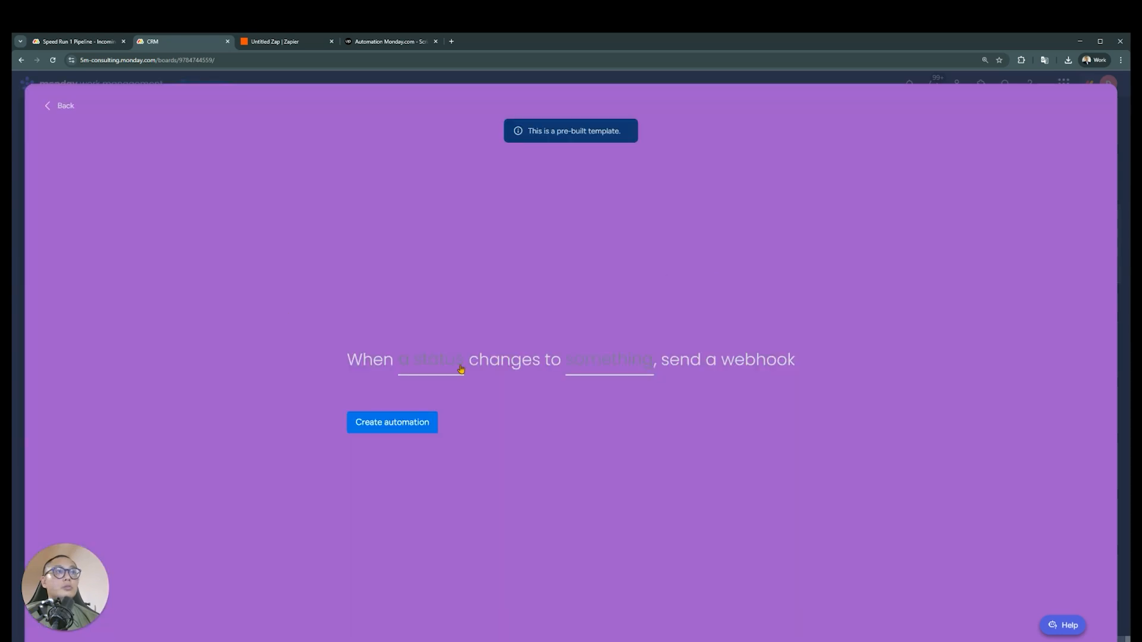
# Create the automation "When Webhook changes to Done, send a webhook" and close the automations center
pyautogui.click(461, 369)
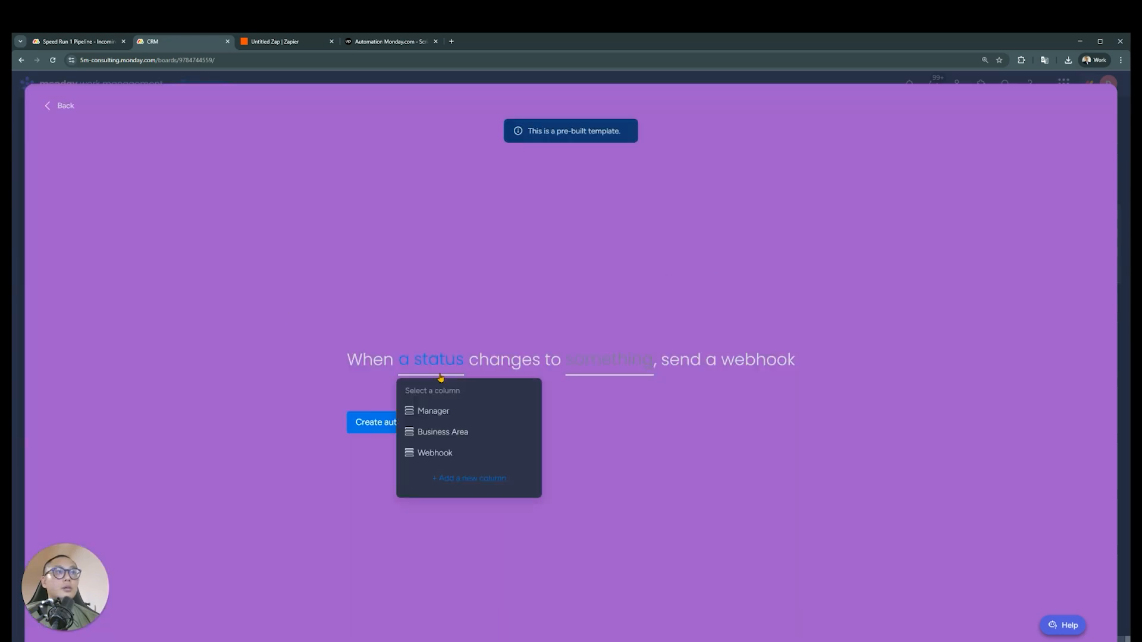
pyautogui.click(466, 455)
pyautogui.click(621, 364)
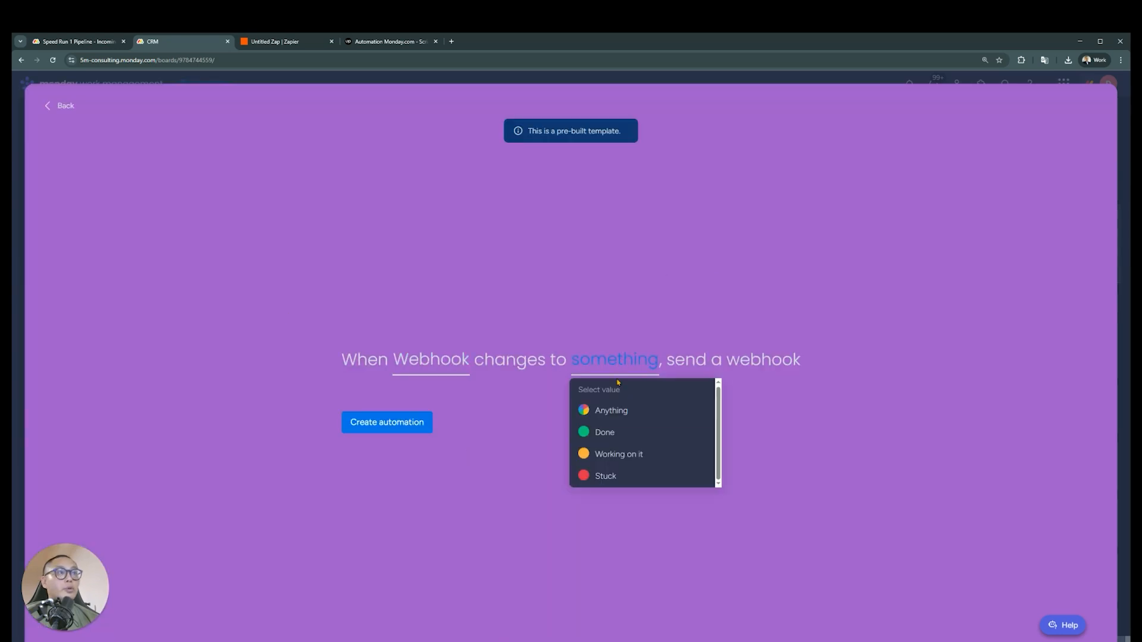
pyautogui.click(597, 431)
pyautogui.click(400, 426)
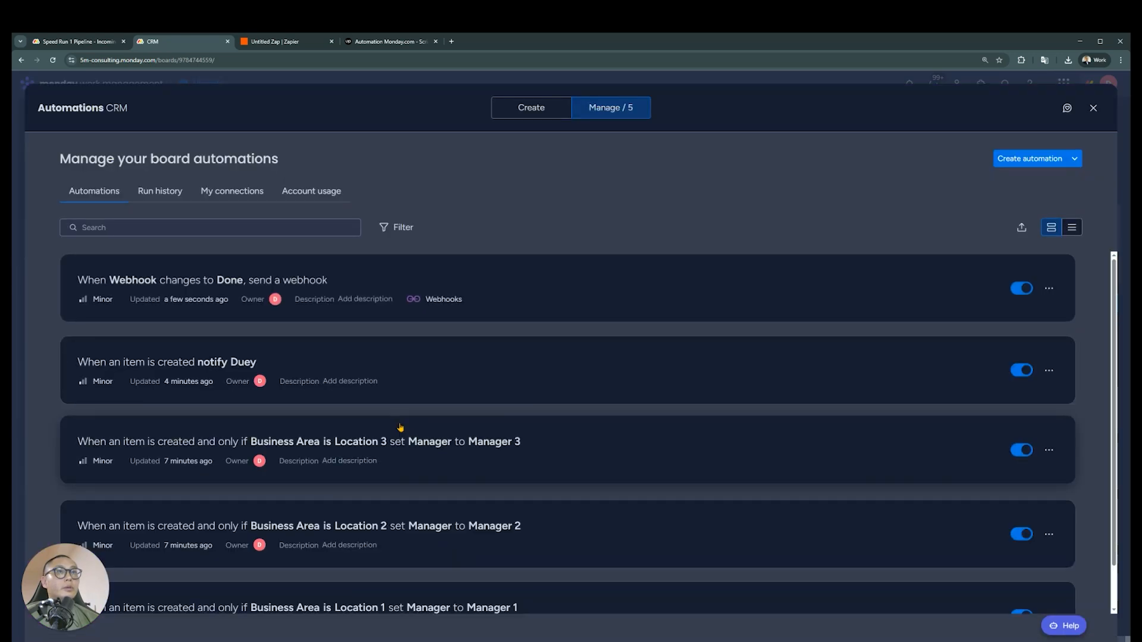
pyautogui.click(1093, 108)
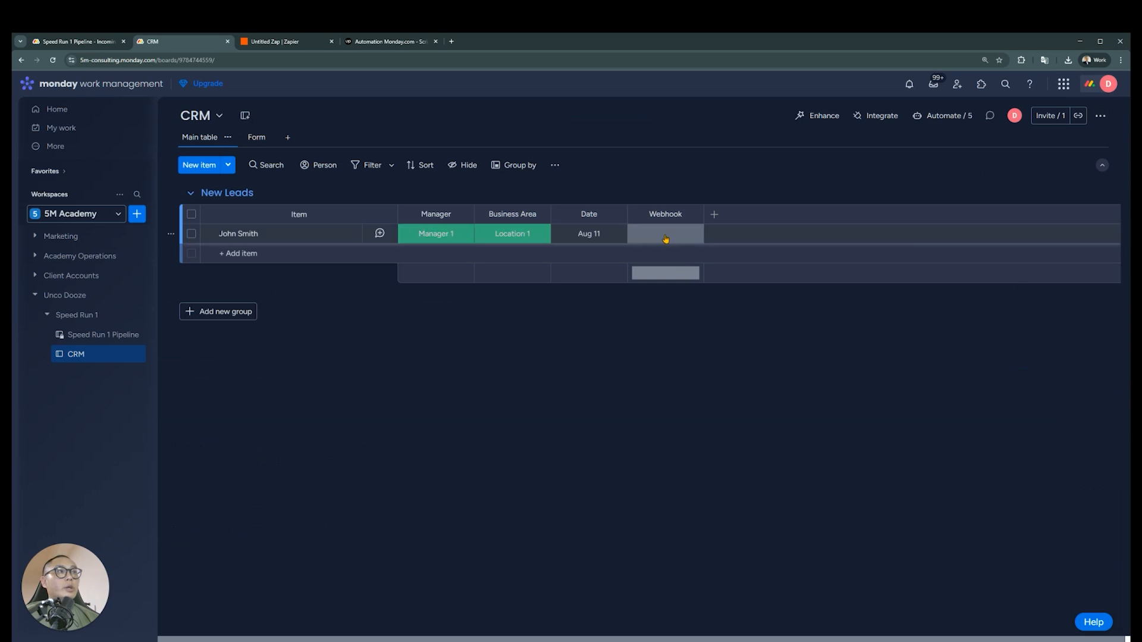
# Set the existing lead's Webhook status to Done and test the Catch Hook trigger in Zapier
pyautogui.click(665, 234)
pyautogui.click(656, 273)
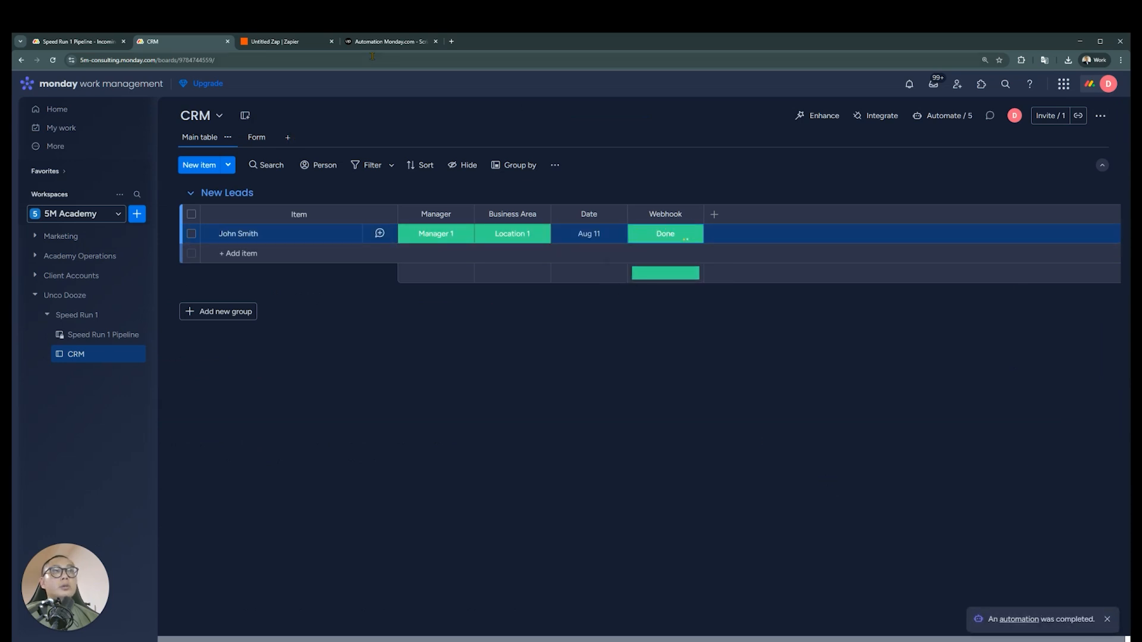
pyautogui.click(309, 41)
pyautogui.click(809, 615)
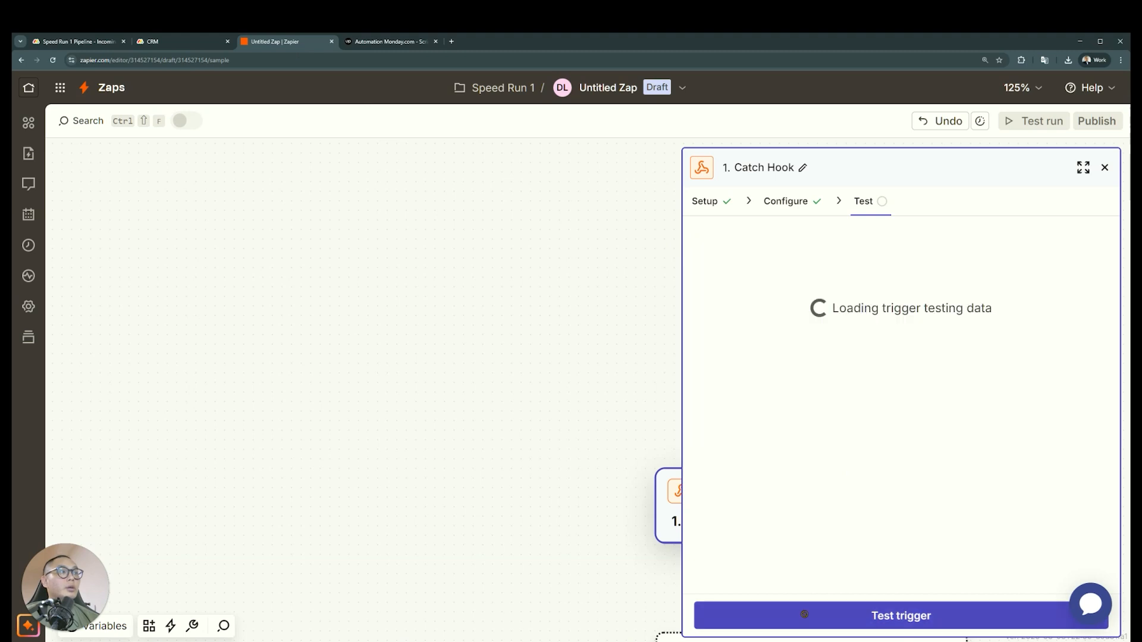
pyautogui.moveTo(579, 399); pyautogui.dragTo(497, 335)
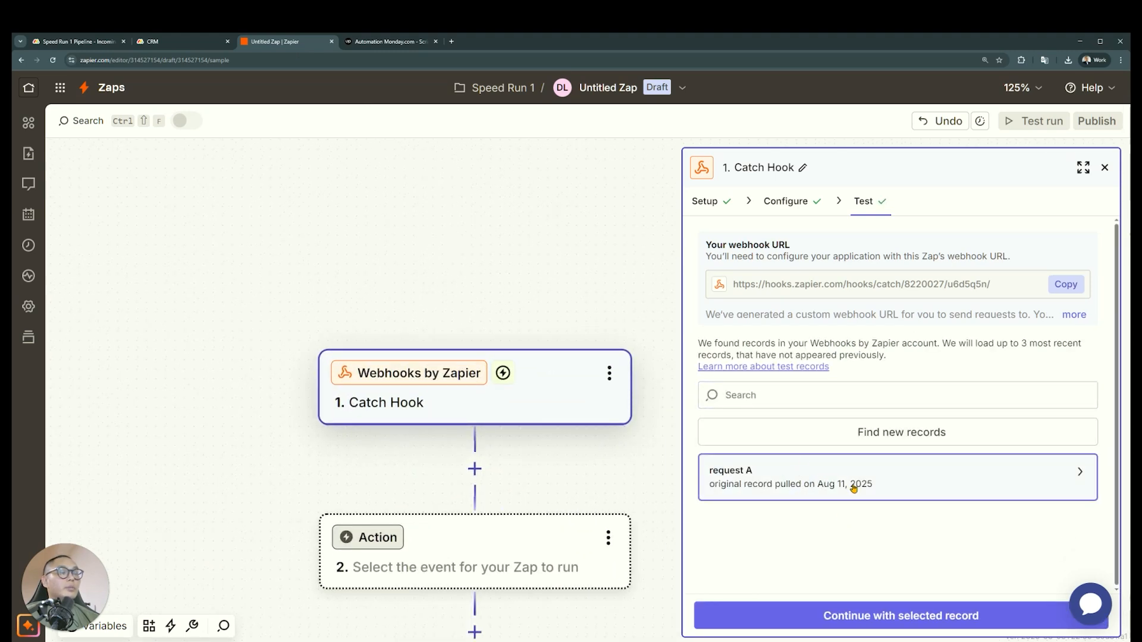
# Examine the event data in request A, including the lead's name, item ID and status label fields
pyautogui.moveTo(854, 488)
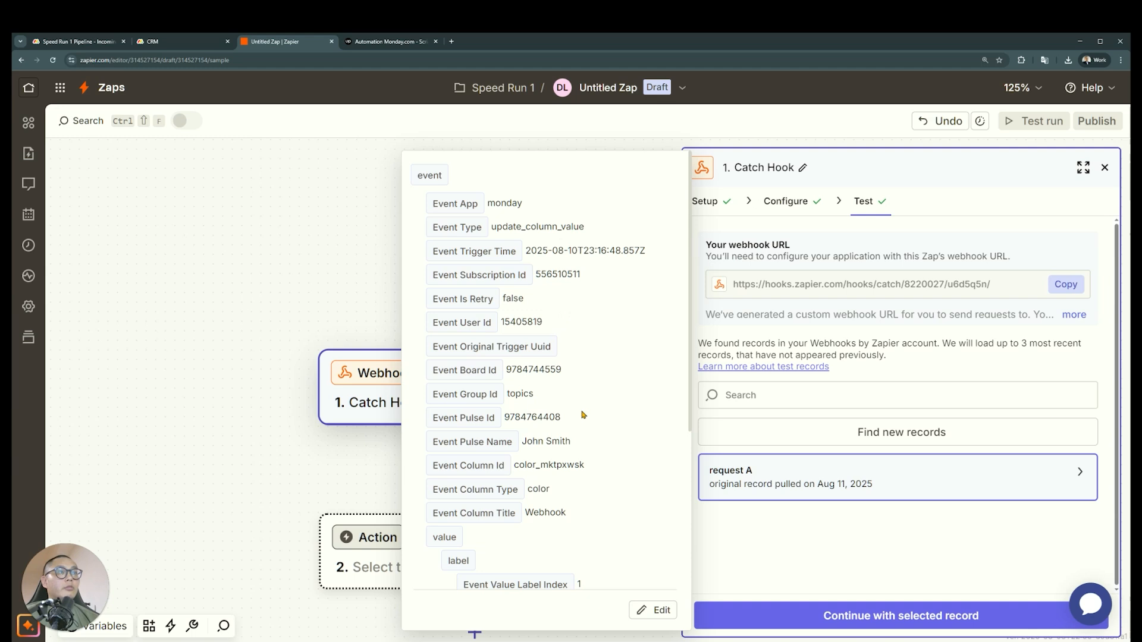
pyautogui.scroll(-3, 582, 414)
pyautogui.moveTo(582, 272); pyautogui.dragTo(518, 270)
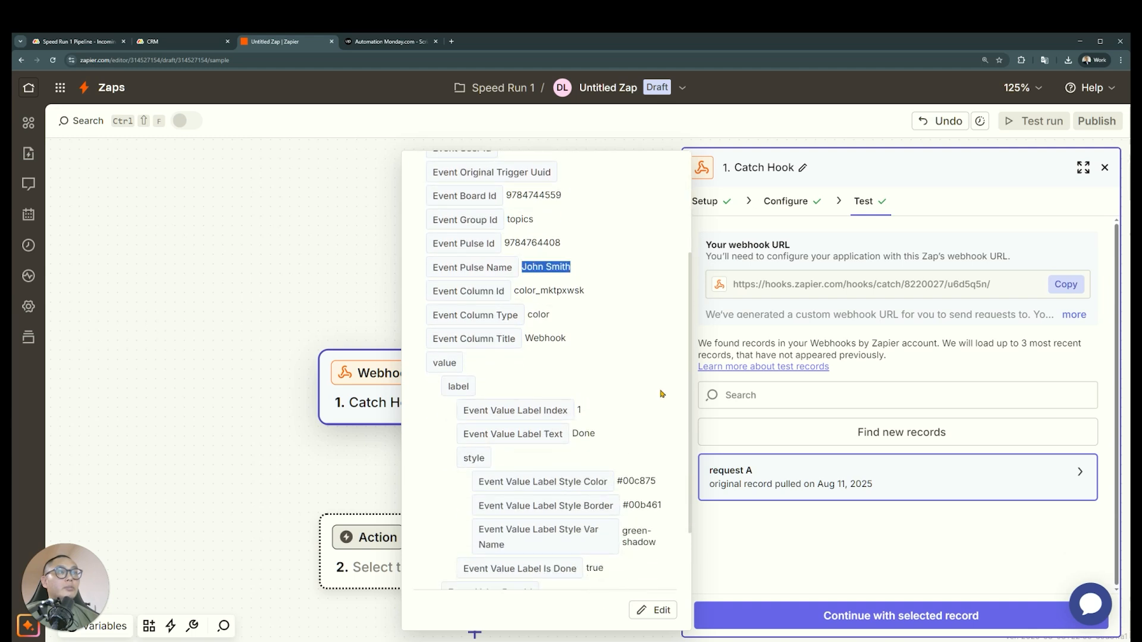
pyautogui.scroll(-2, 662, 393)
pyautogui.scroll(4, 638, 442)
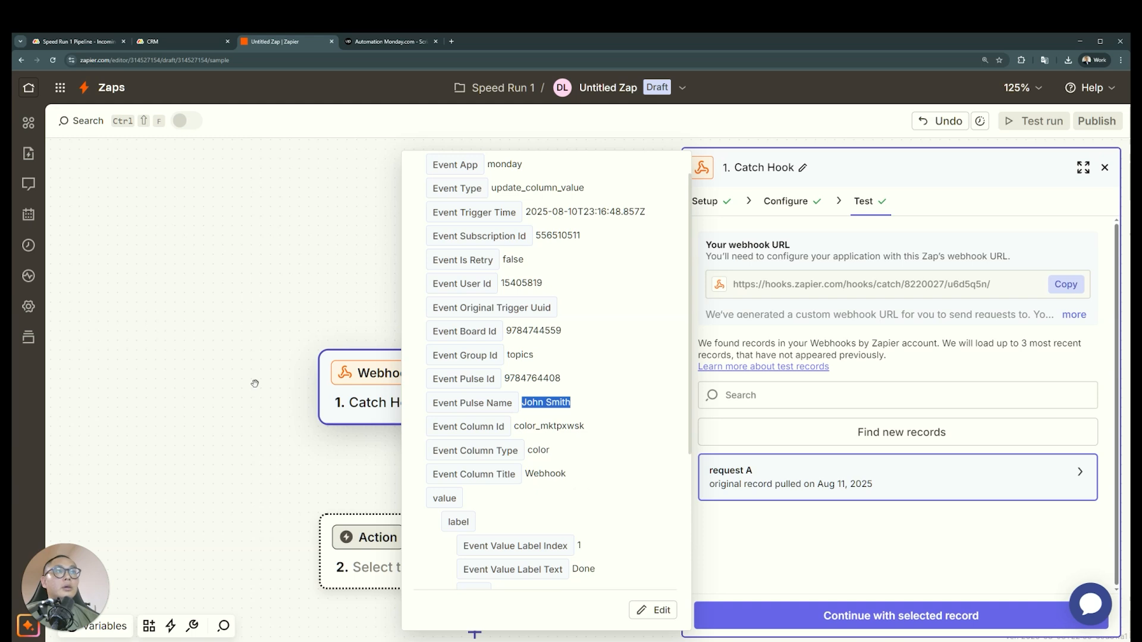
pyautogui.moveTo(336, 469); pyautogui.dragTo(158, 317)
pyautogui.moveTo(474, 306); pyautogui.dragTo(558, 319)
pyautogui.scroll(-1, 560, 322)
pyautogui.scroll(-1, 560, 322)
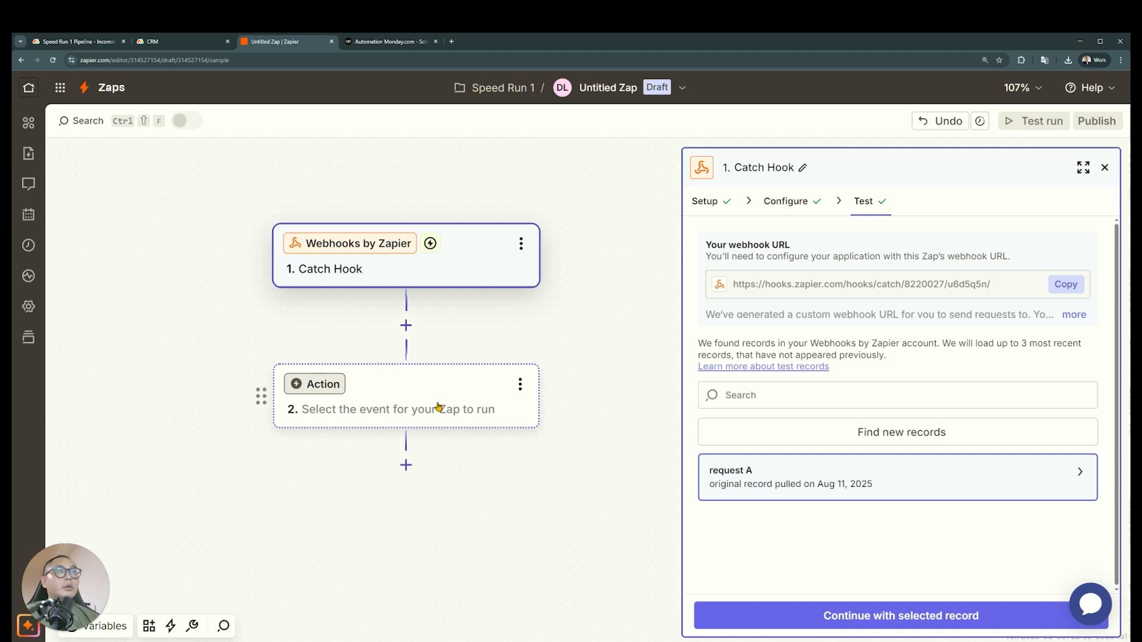
# Set monday.com as the app of the second Zap step with the action event Get Column Values
pyautogui.click(438, 407)
pyautogui.write('monday')
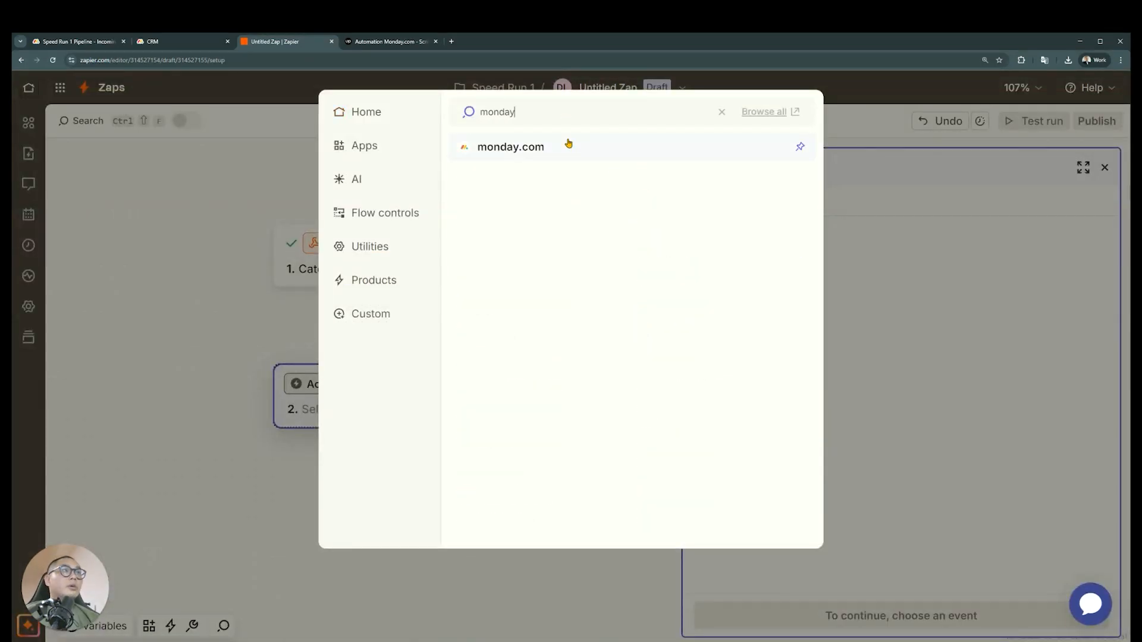
pyautogui.click(569, 146)
pyautogui.click(841, 325)
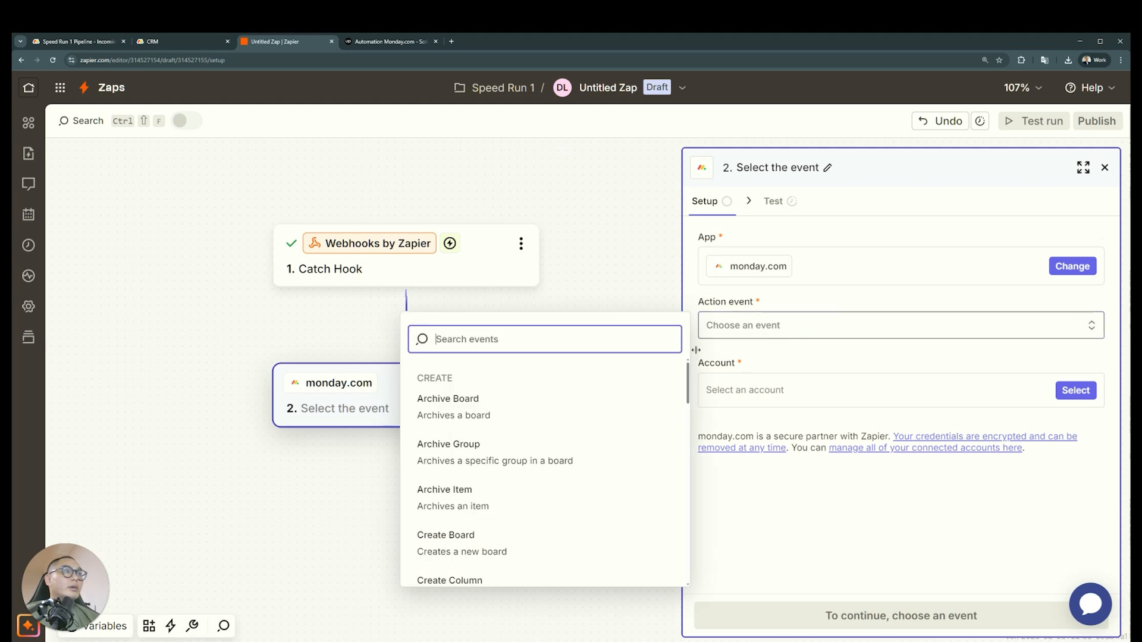
pyautogui.scroll(-2, 558, 494)
pyautogui.scroll(-4, 554, 504)
pyautogui.write('get')
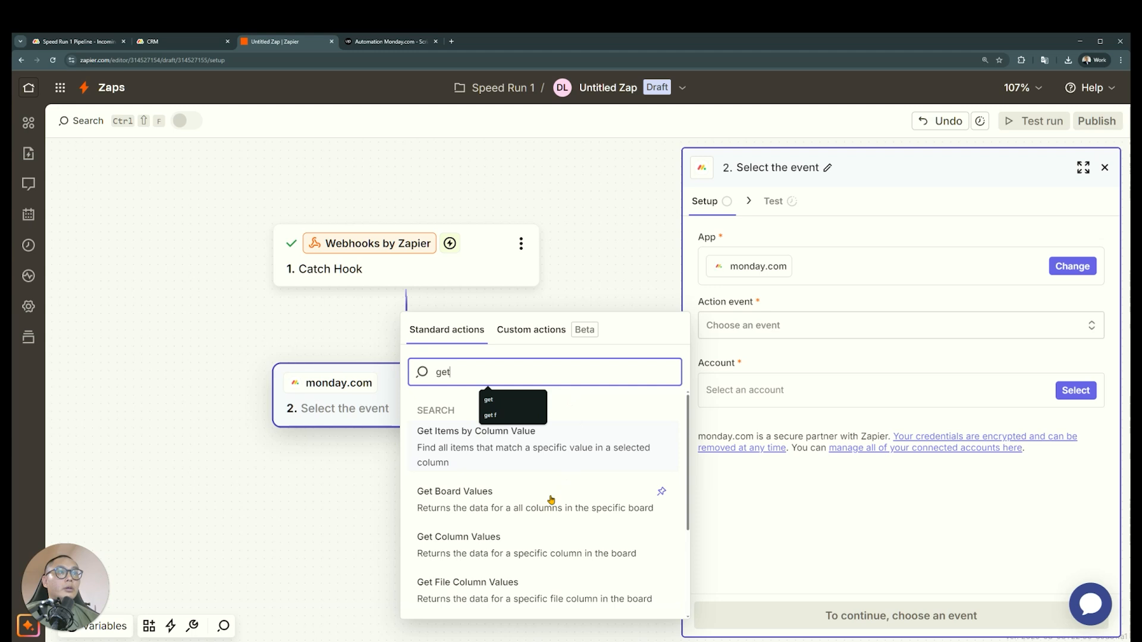
pyautogui.scroll(-3, 538, 524)
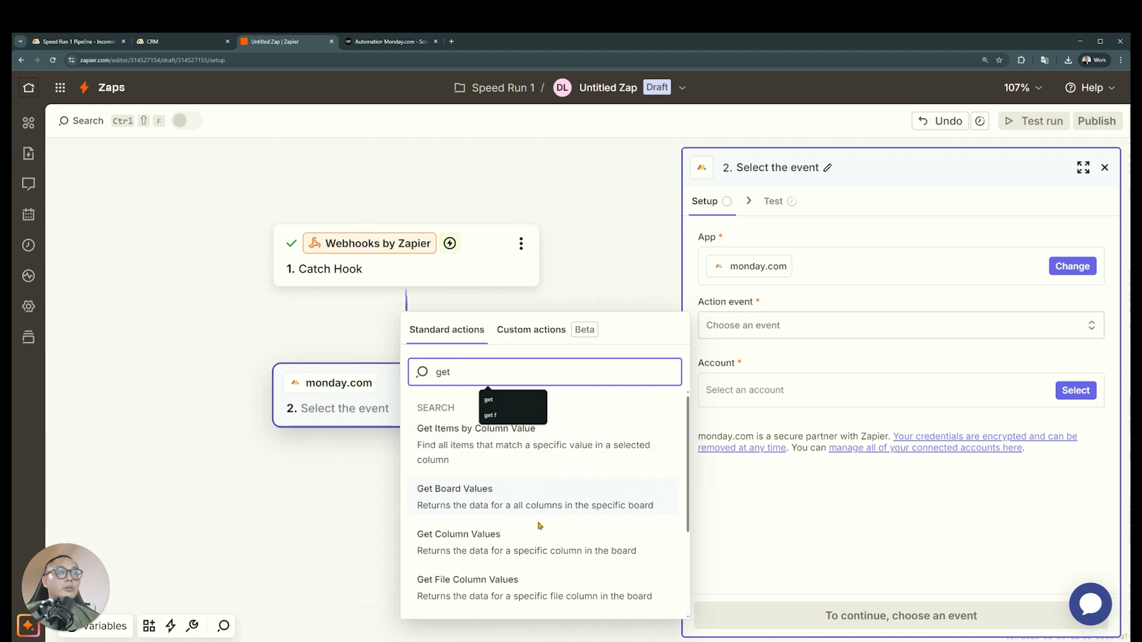
pyautogui.click(602, 423)
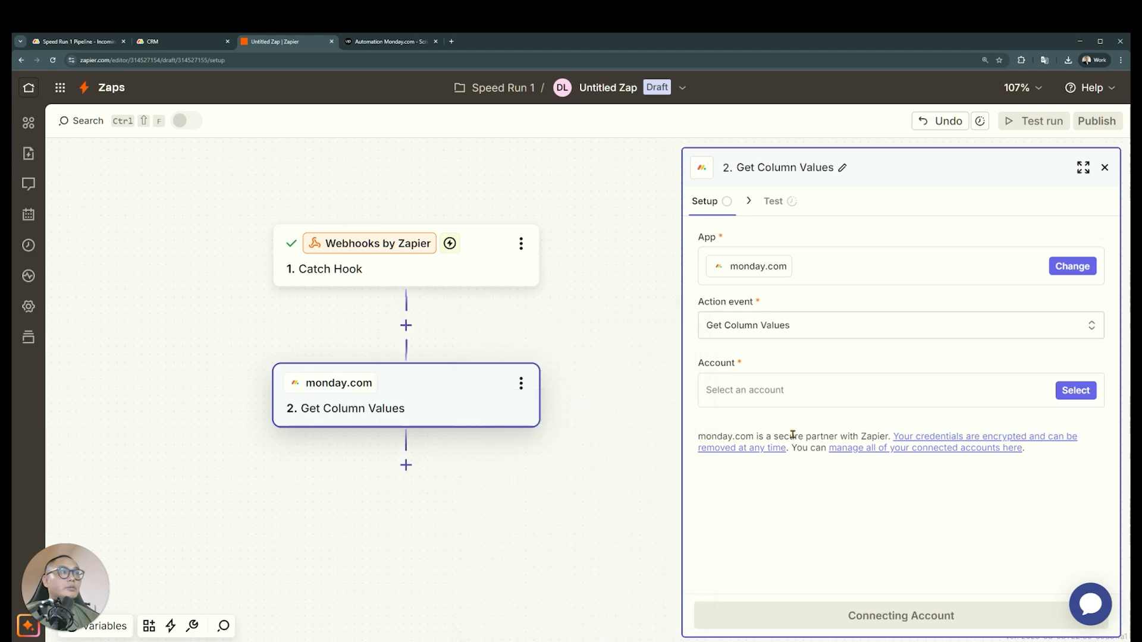
# Select the existing monday.com account for Get Column Values and set its Board ID to CRM
pyautogui.click(1076, 390)
pyautogui.click(559, 445)
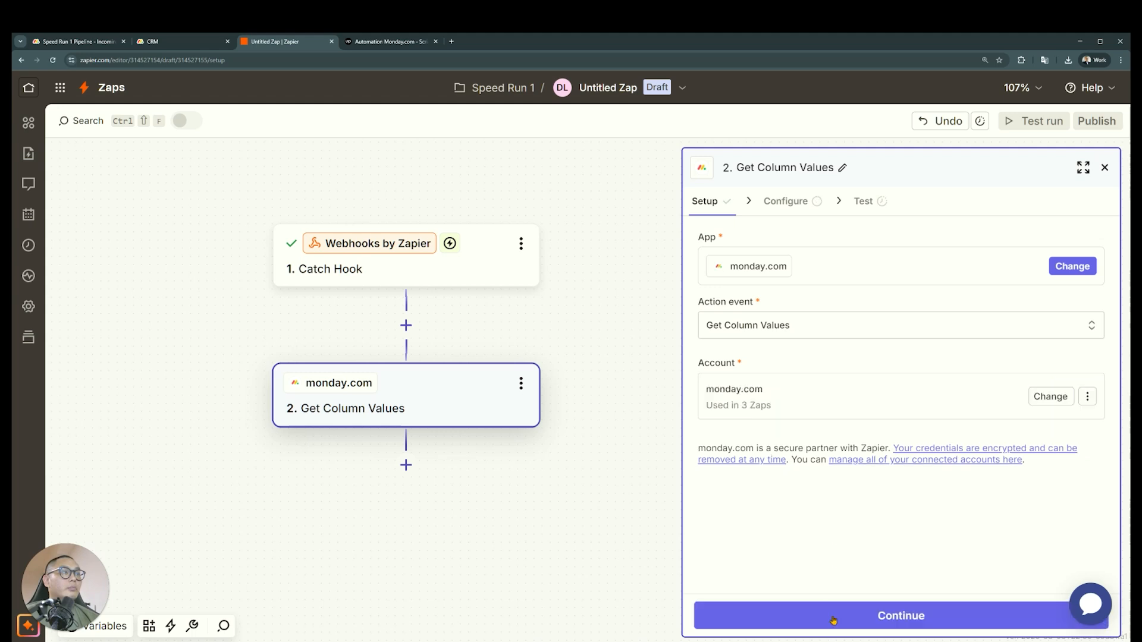
pyautogui.click(833, 616)
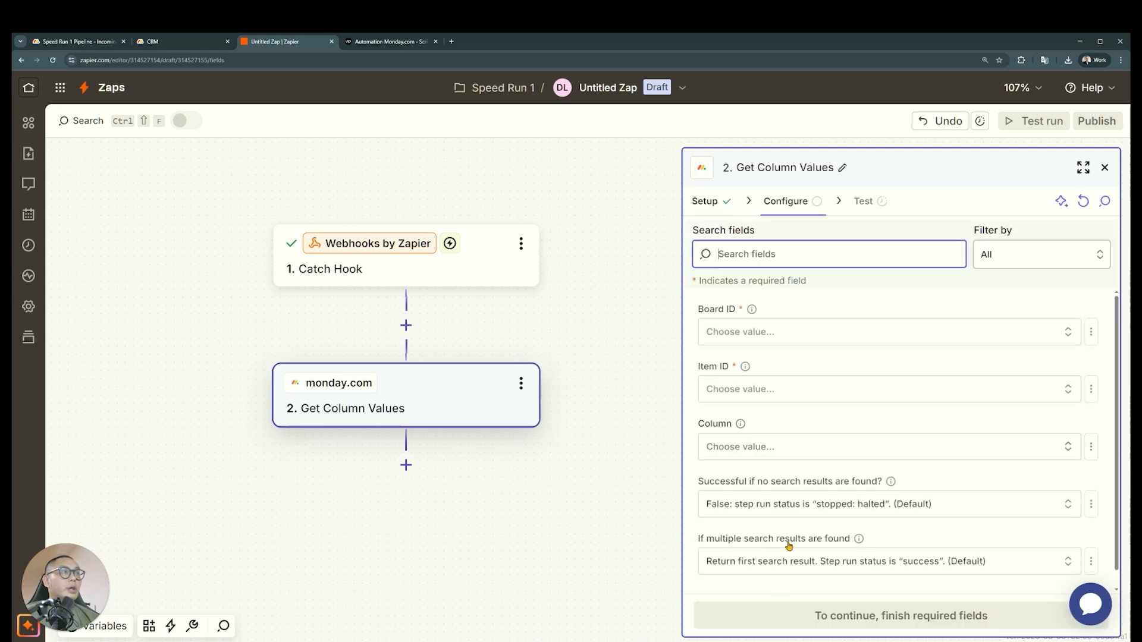
pyautogui.click(973, 337)
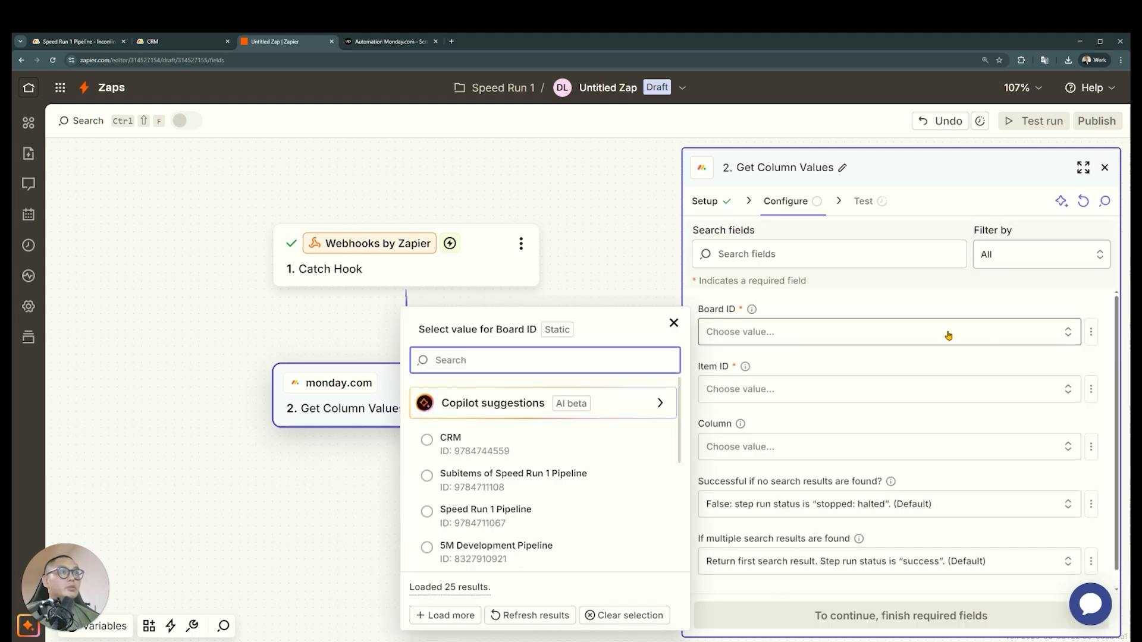
pyautogui.click(577, 442)
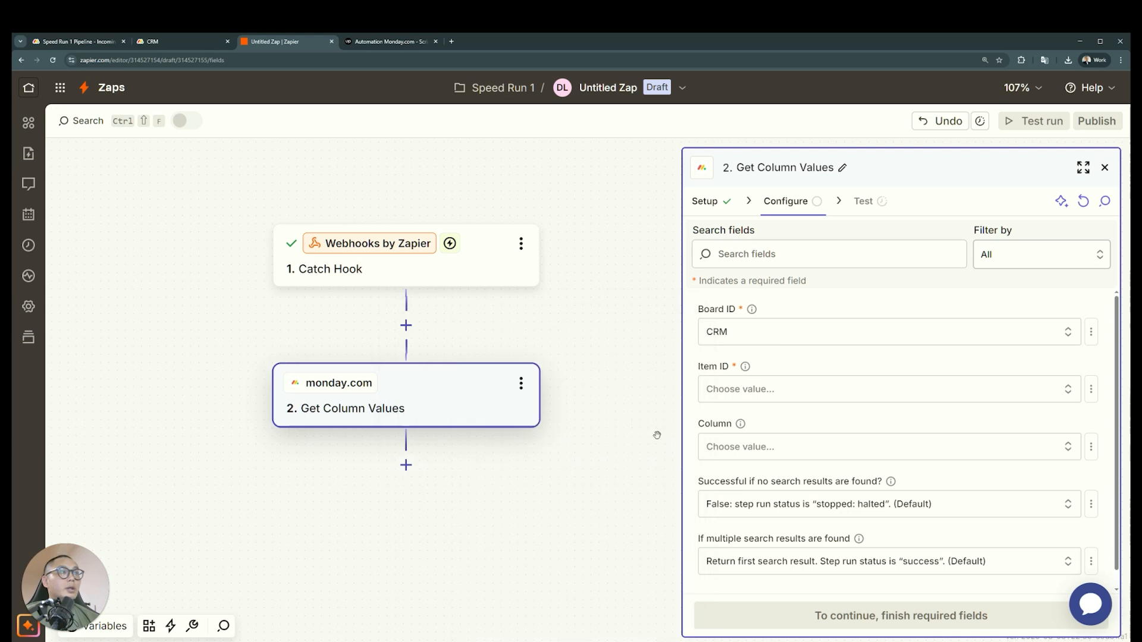
pyautogui.click(1091, 331)
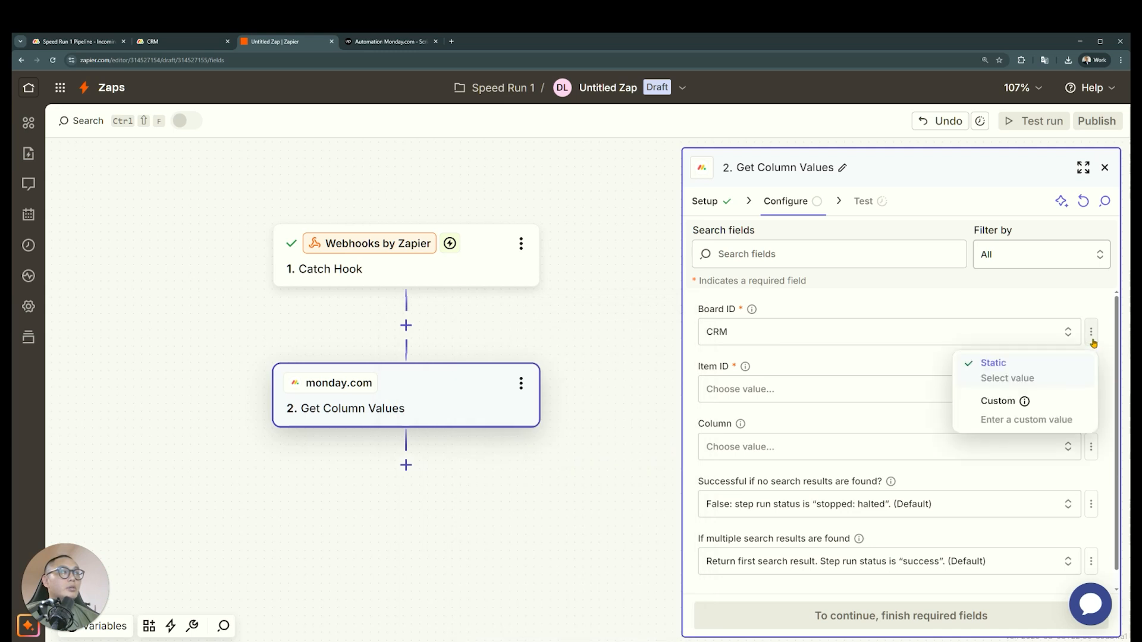
pyautogui.click(1026, 409)
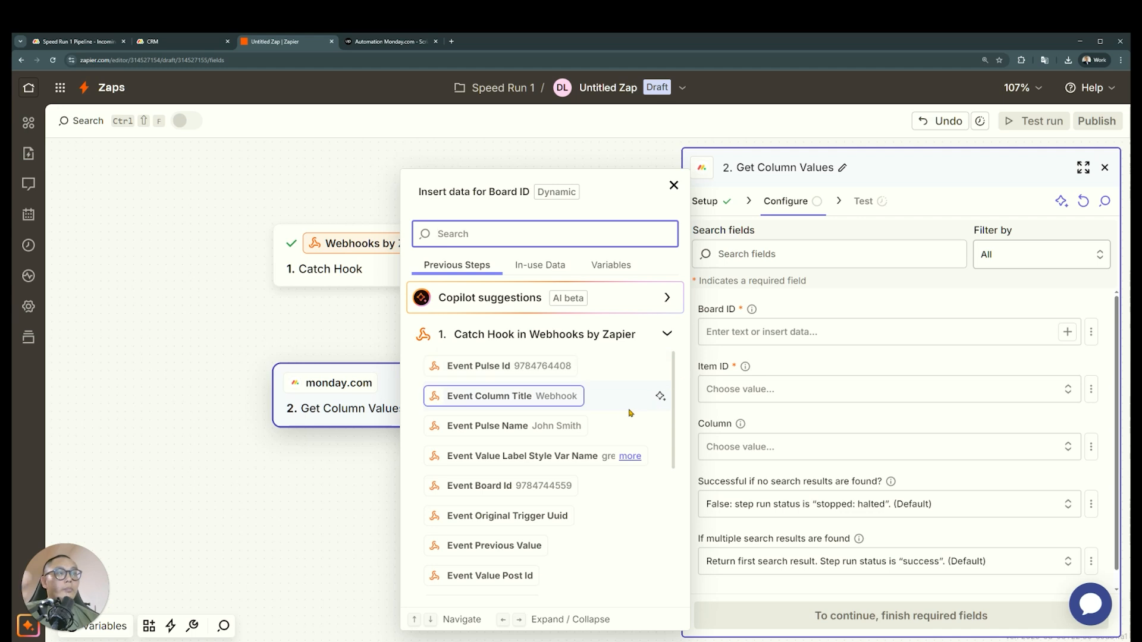
pyautogui.click(551, 486)
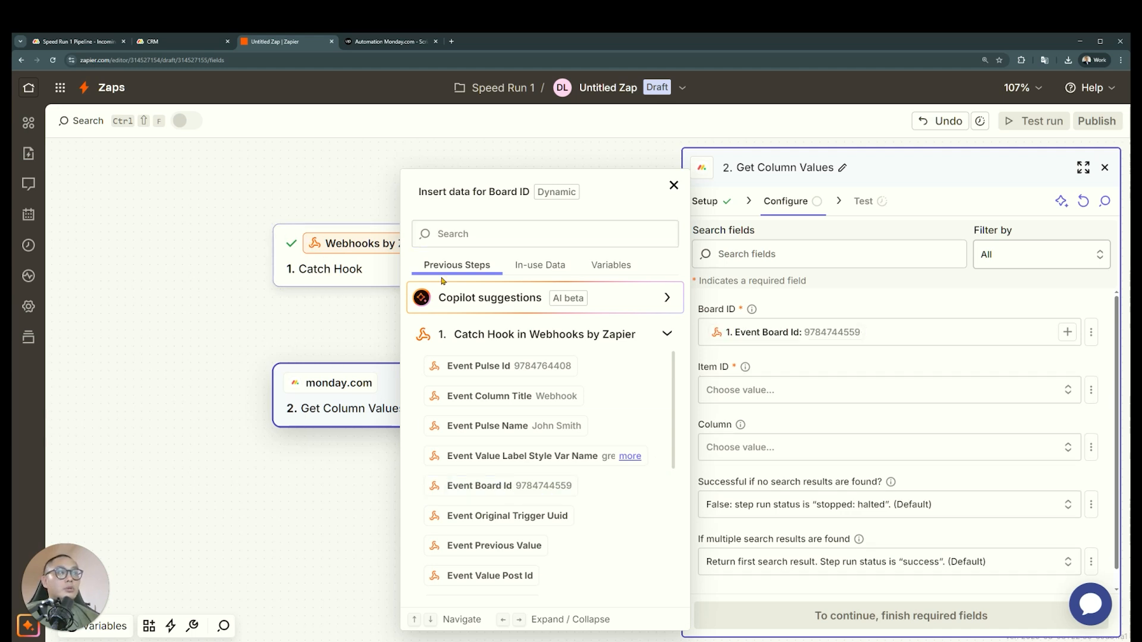
pyautogui.press('BackSpace')
pyautogui.click(1062, 361)
pyautogui.click(1090, 333)
pyautogui.click(1064, 337)
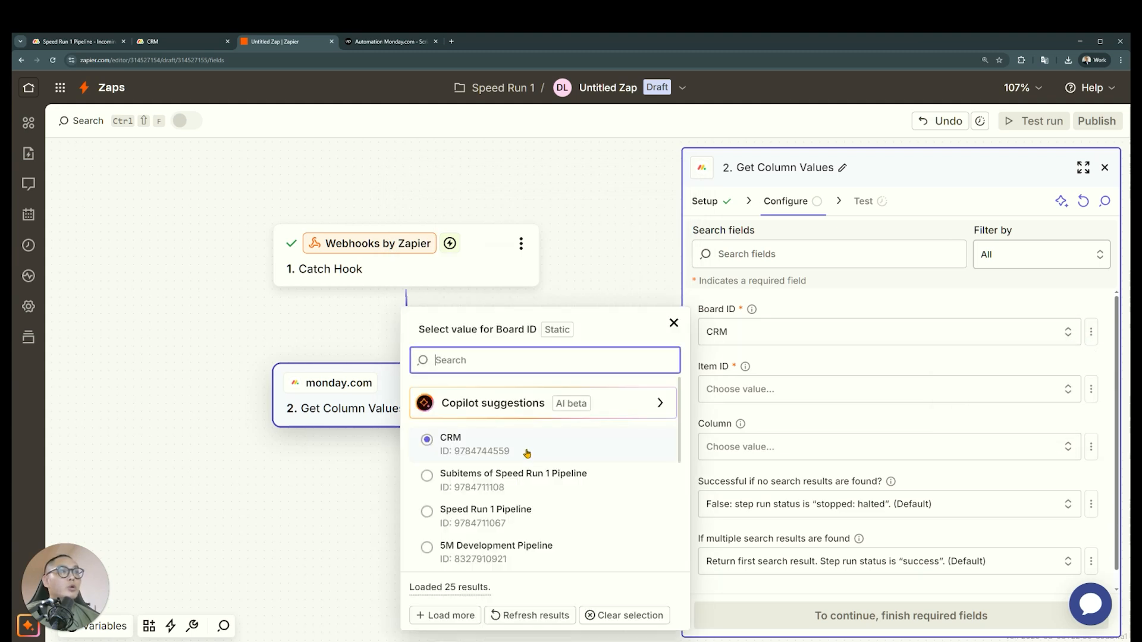
pyautogui.click(527, 453)
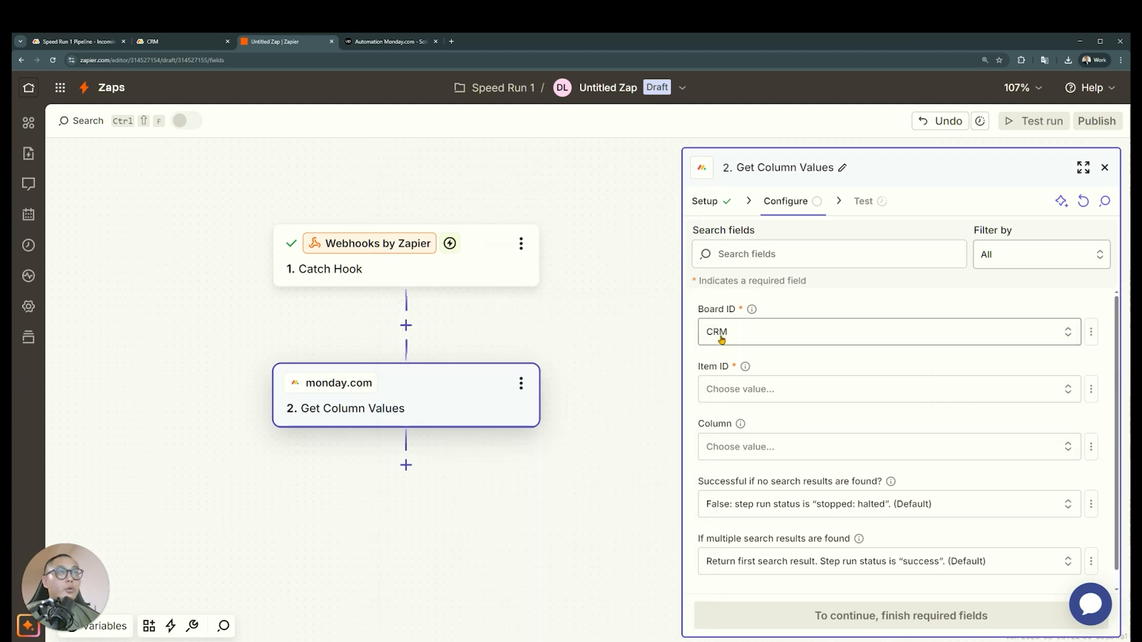
pyautogui.click(178, 41)
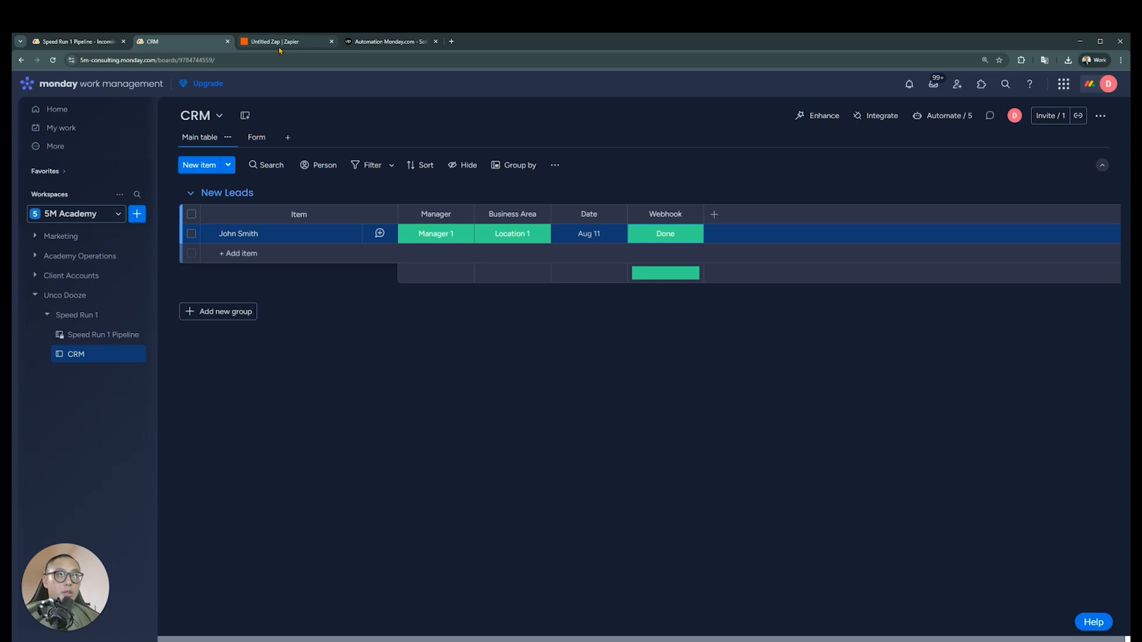
pyautogui.click(278, 42)
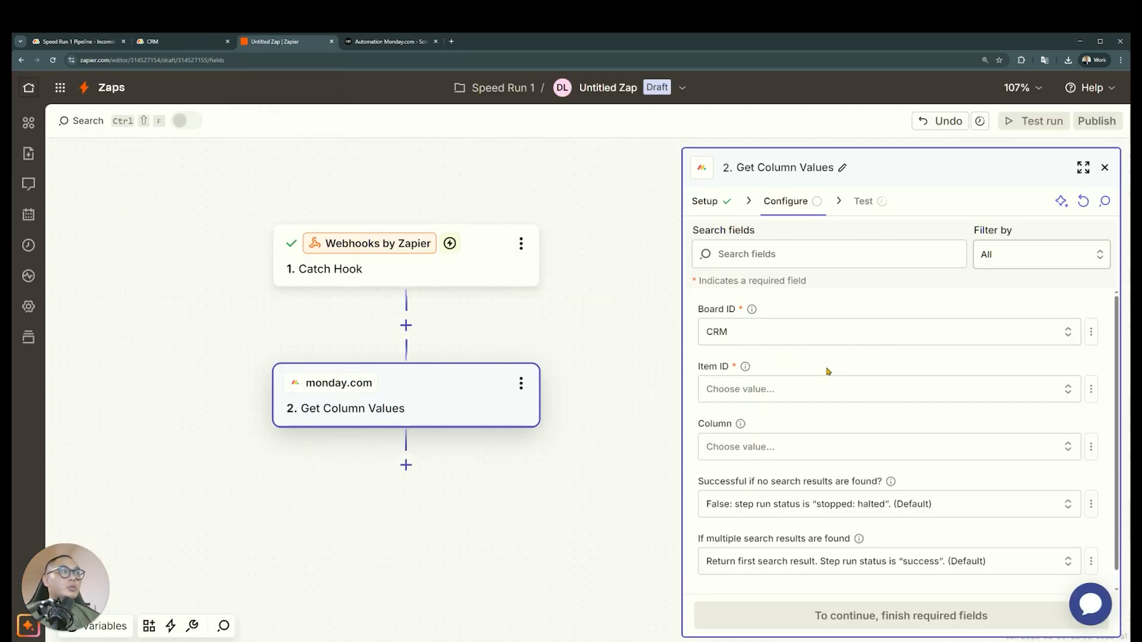
# Switch the Item ID field to a custom value and map it to Event Pulse Id from the Catch Hook step
pyautogui.click(1091, 390)
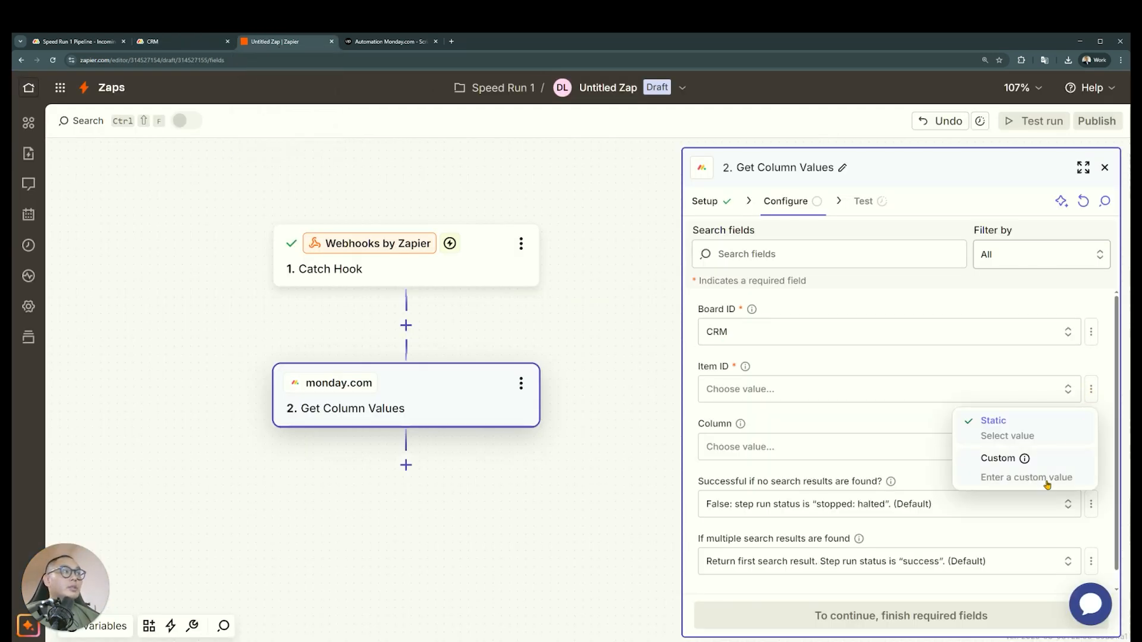
pyautogui.click(1045, 475)
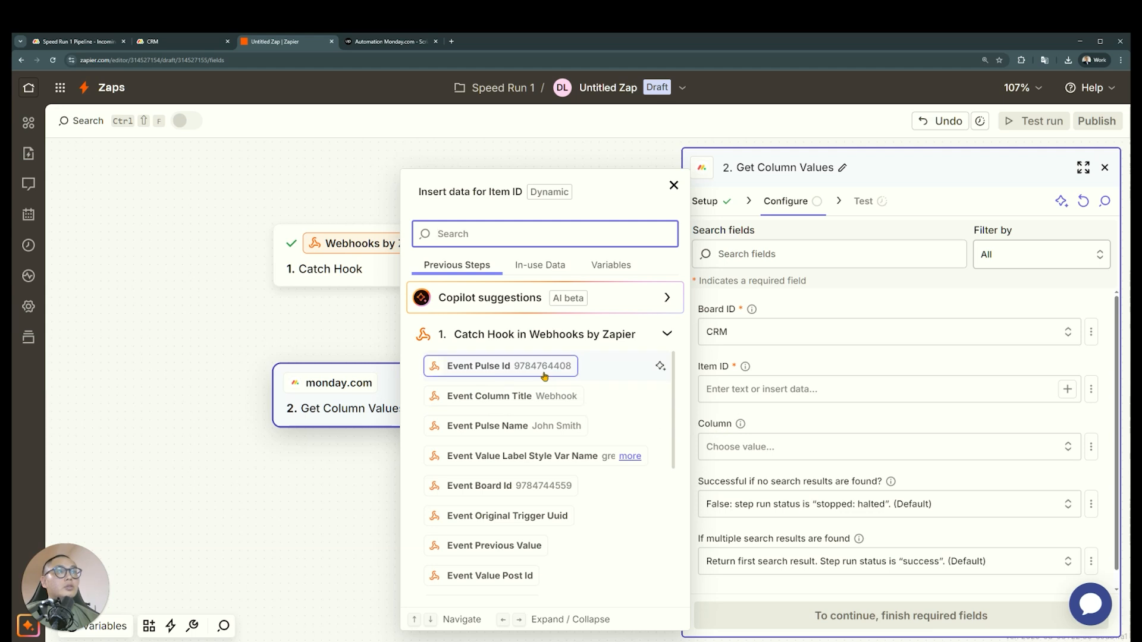
pyautogui.click(519, 372)
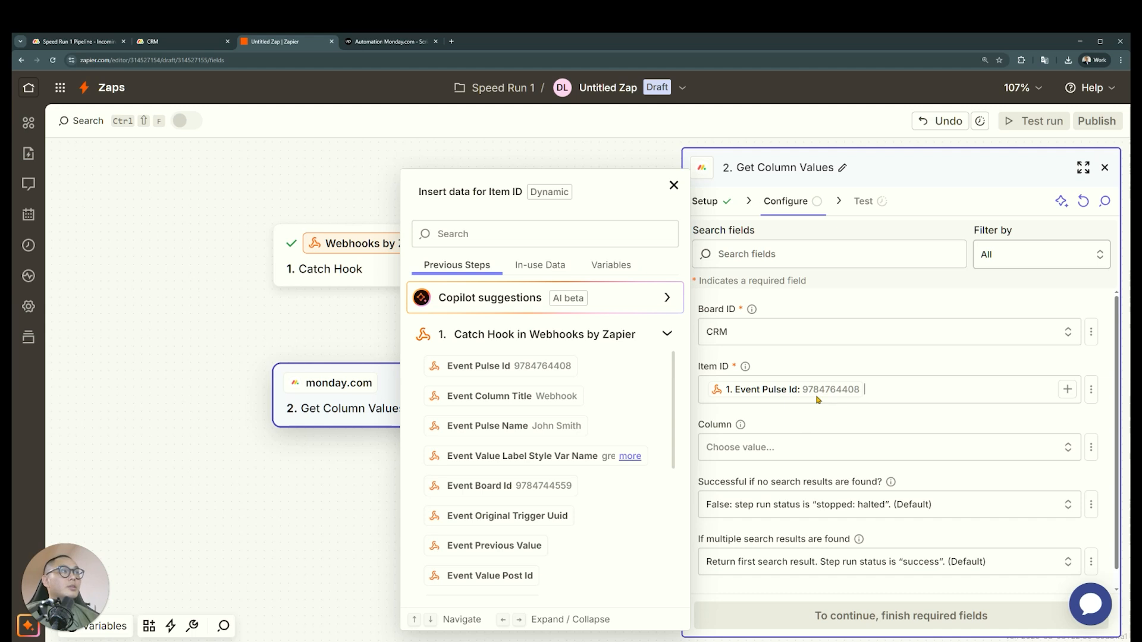
# Add an Item ID column after the Webhook column on the monday.com CRM board and widen it to fit the full ID
pyautogui.click(178, 41)
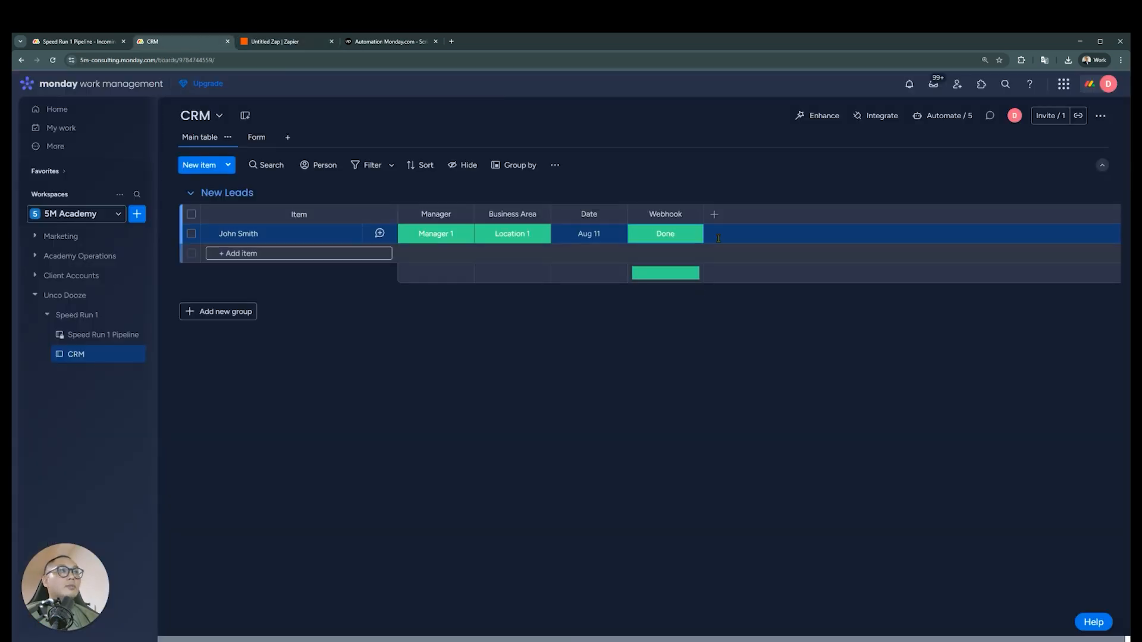
pyautogui.click(715, 215)
pyautogui.write('item')
pyautogui.click(616, 344)
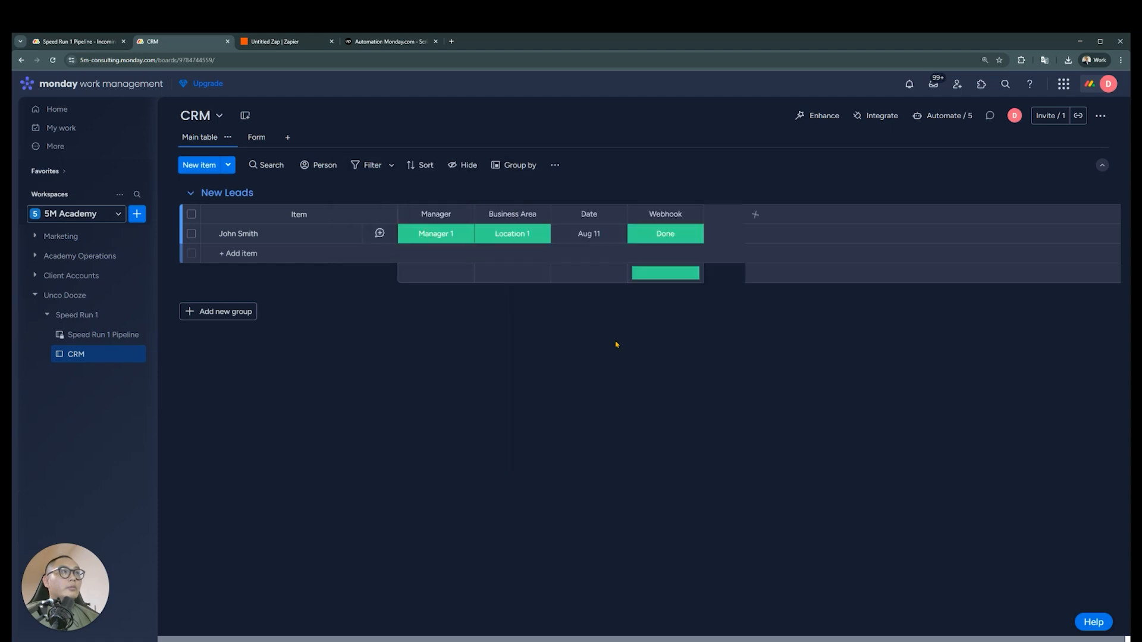
pyautogui.moveTo(745, 215); pyautogui.dragTo(809, 215)
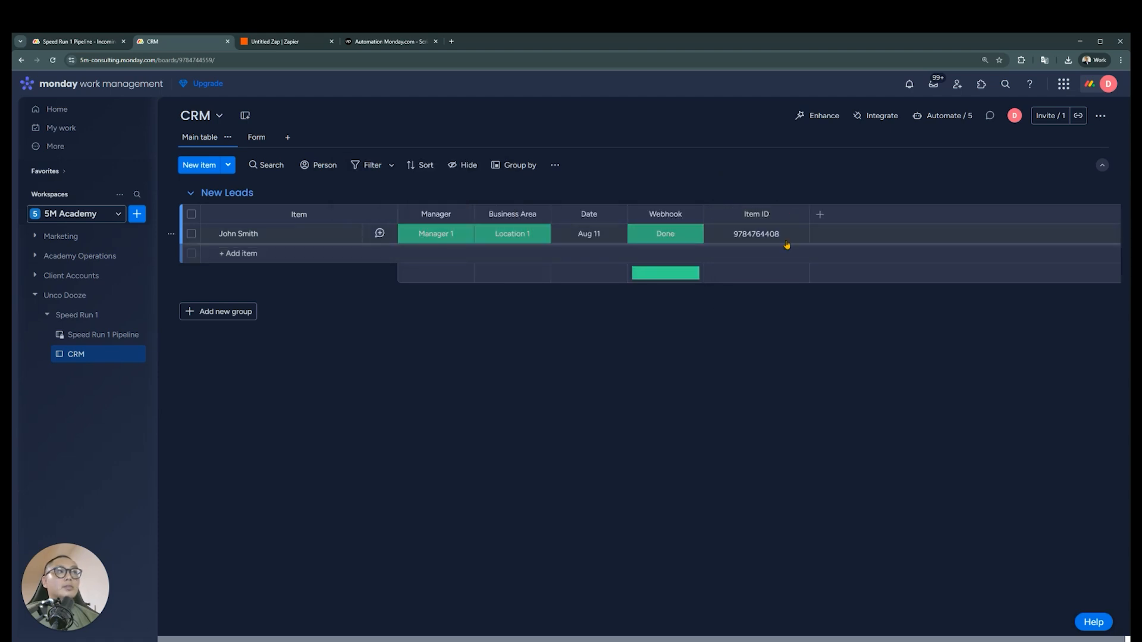
# Return to the Zap, test the Get Column Values step and review the column data it returns
pyautogui.click(304, 45)
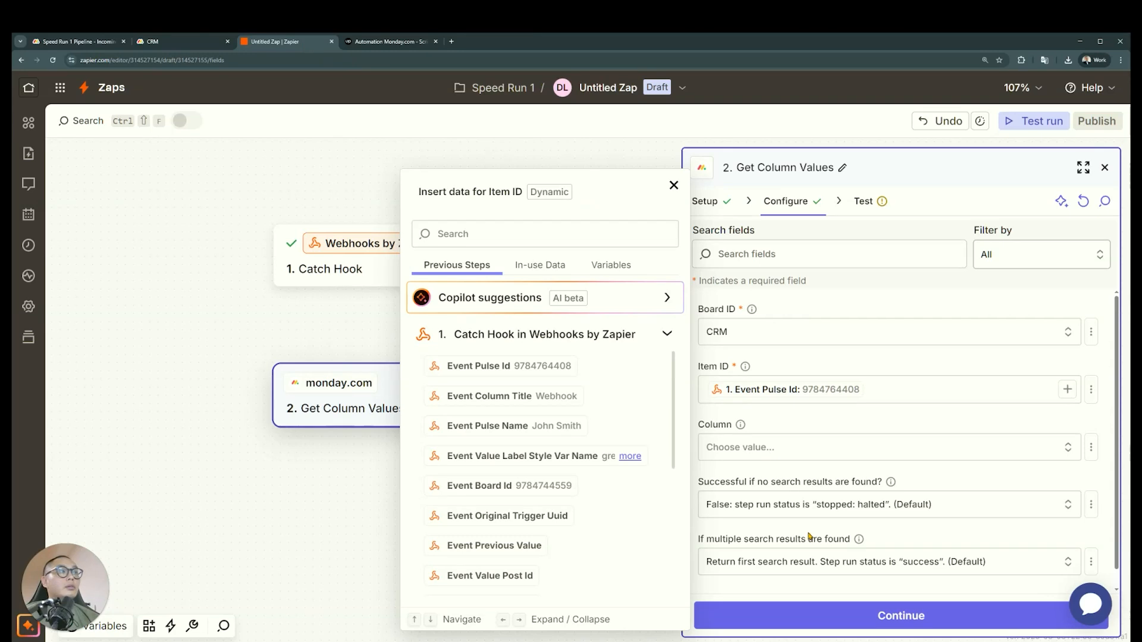
pyautogui.click(808, 618)
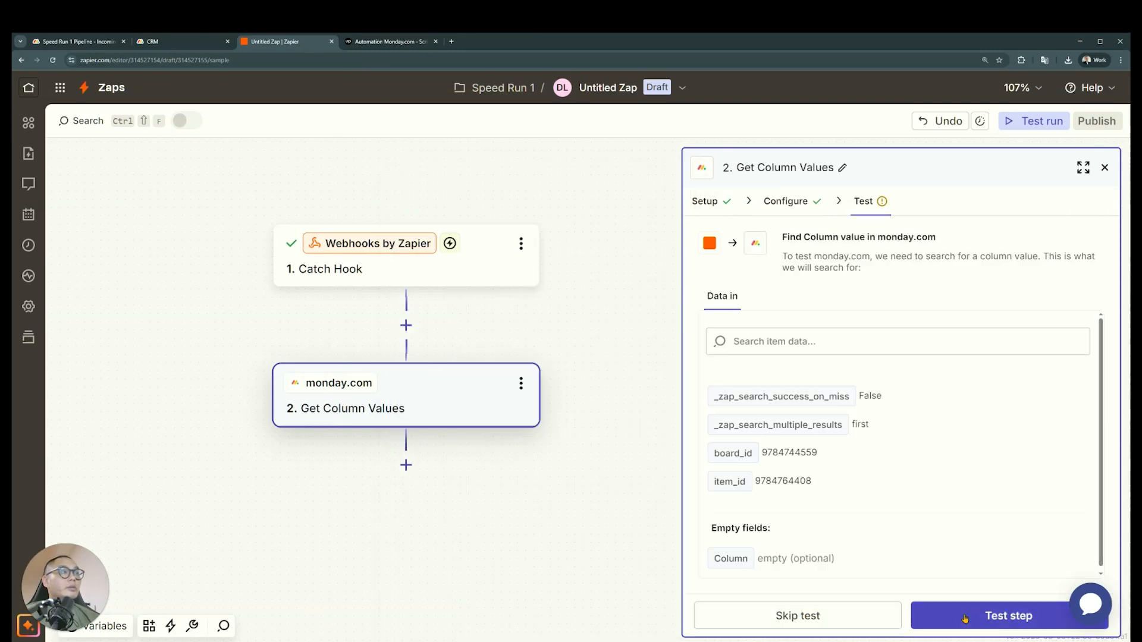
pyautogui.click(965, 619)
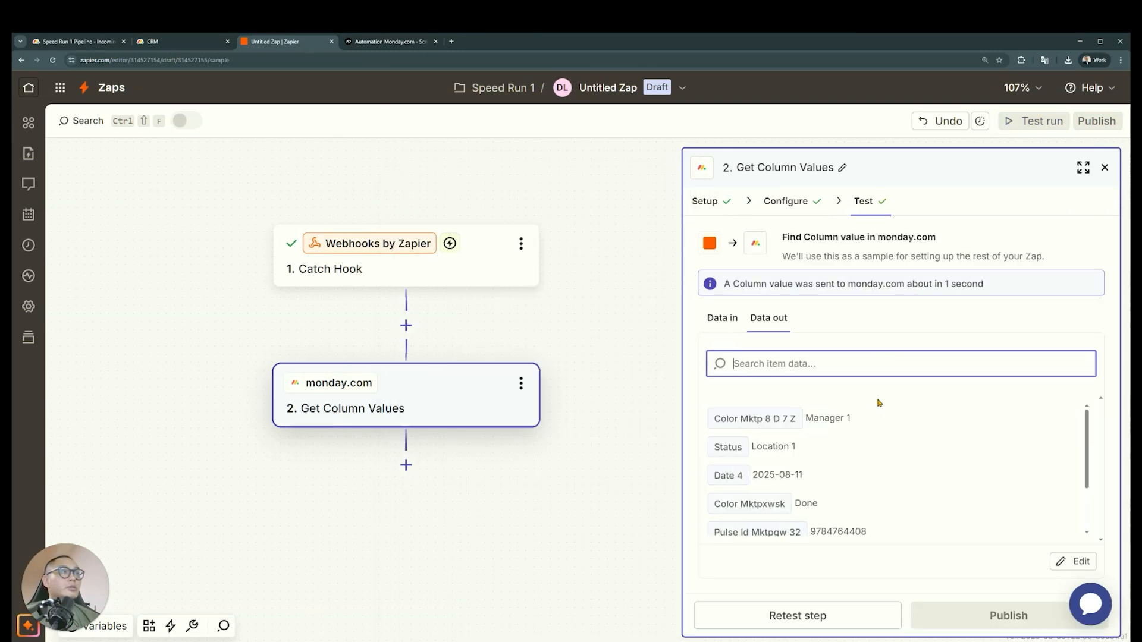
pyautogui.moveTo(856, 422); pyautogui.dragTo(755, 462)
pyautogui.scroll(-1, 812, 467)
pyautogui.click(821, 466)
pyautogui.scroll(-1, 840, 467)
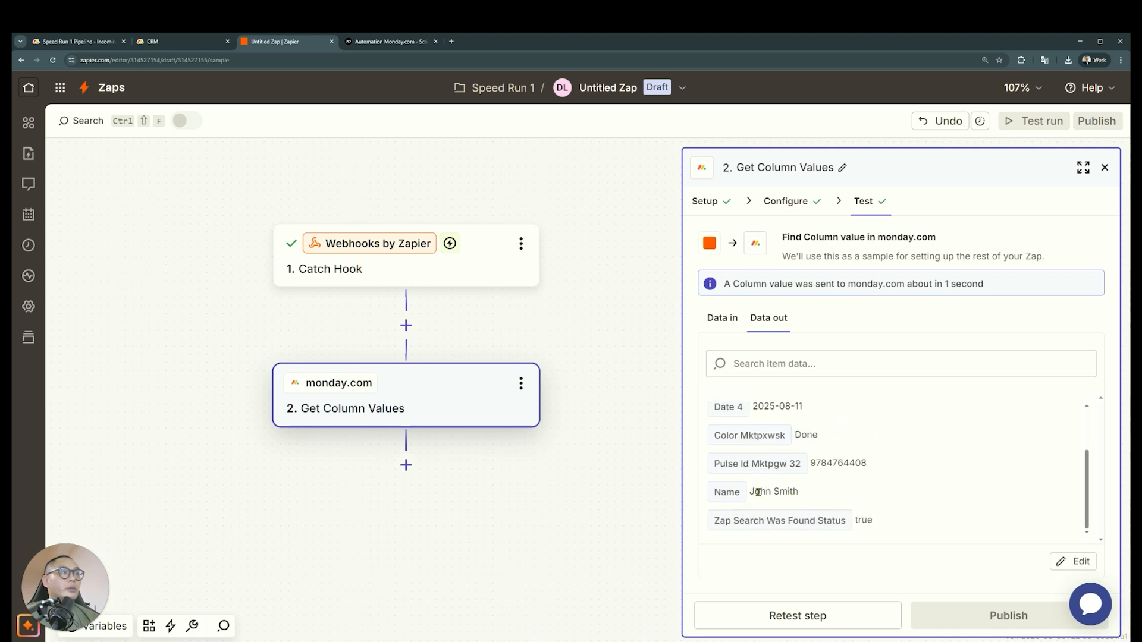
pyautogui.scroll(3, 773, 475)
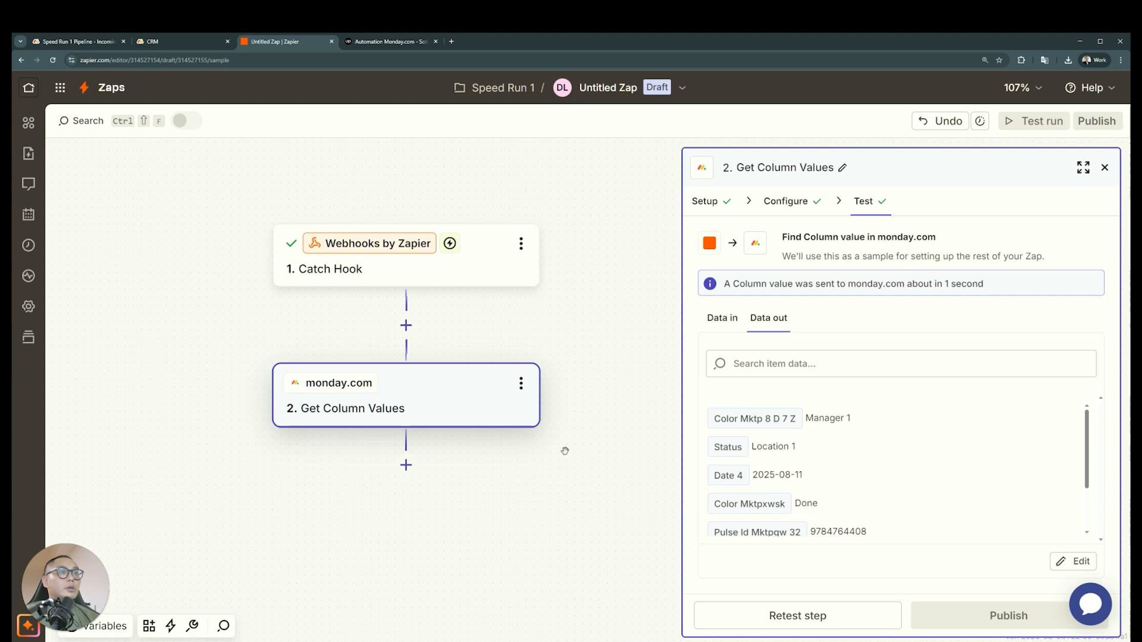
# Add a third action step below Get Column Values in the Zap
pyautogui.moveTo(512, 473); pyautogui.dragTo(500, 422)
pyautogui.scroll(-1, 878, 458)
pyautogui.scroll(1, 843, 476)
pyautogui.click(394, 414)
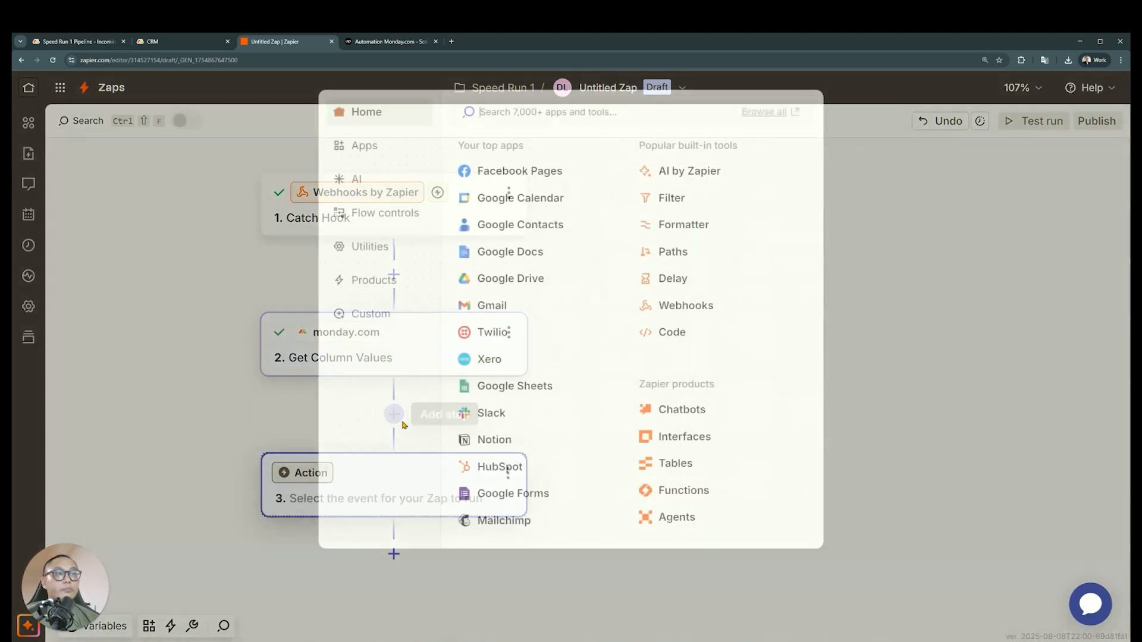
pyautogui.write('slack')
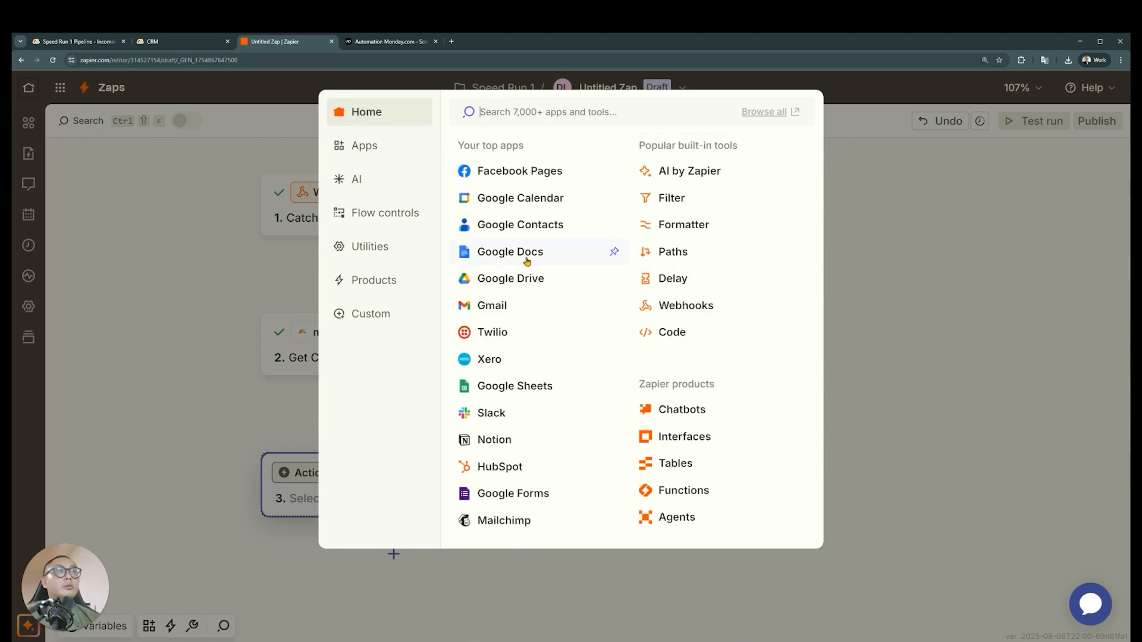
# Look through the most popular apps for one that can send the team notification
pyautogui.click(354, 149)
pyautogui.scroll(-1, 586, 297)
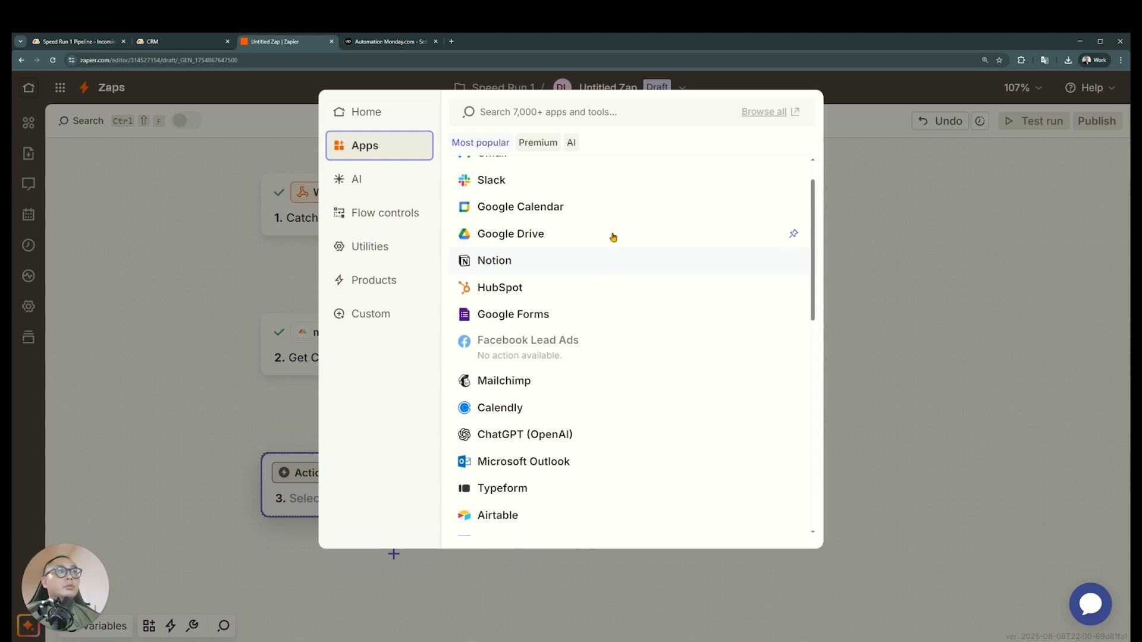
pyautogui.scroll(-1, 622, 288)
pyautogui.scroll(-5, 622, 291)
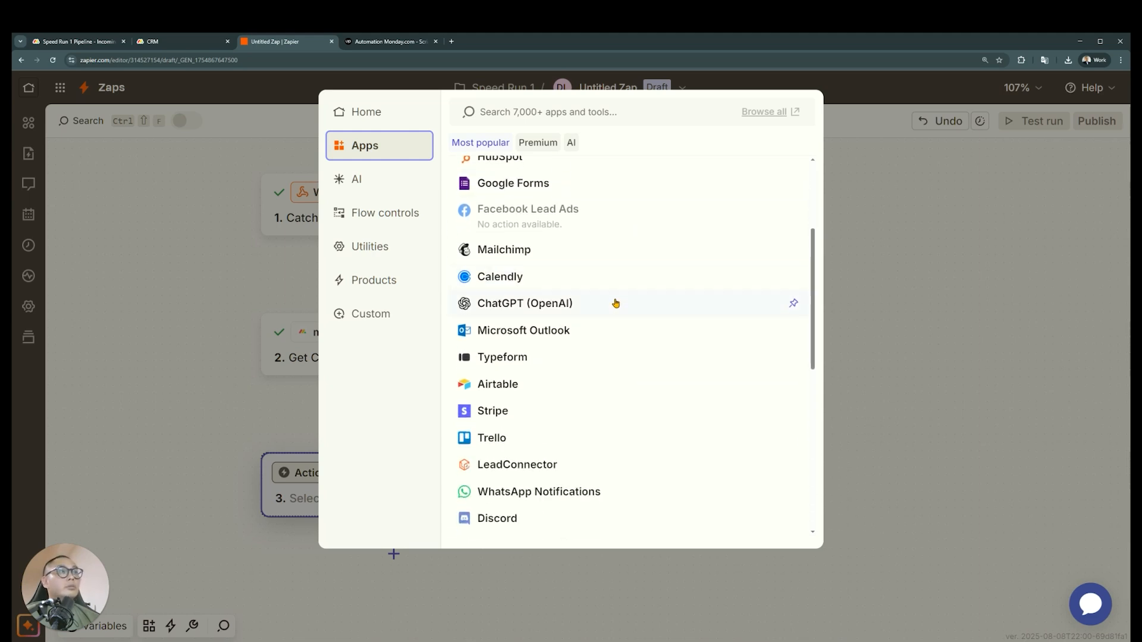
pyautogui.scroll(-2, 601, 311)
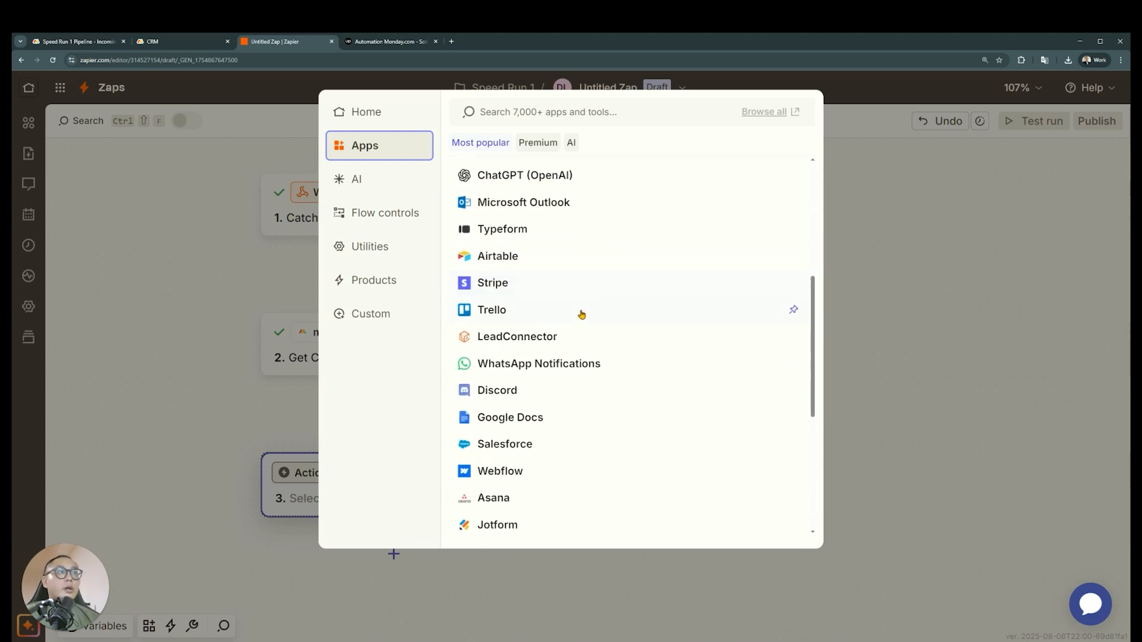
pyautogui.scroll(-4, 641, 309)
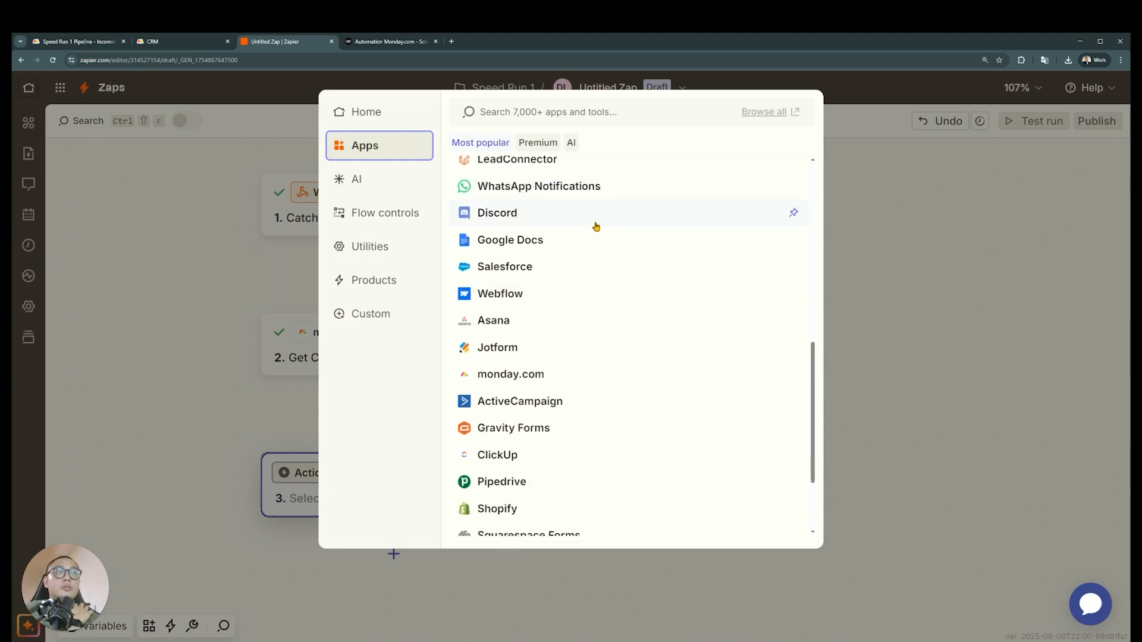
pyautogui.scroll(-3, 622, 293)
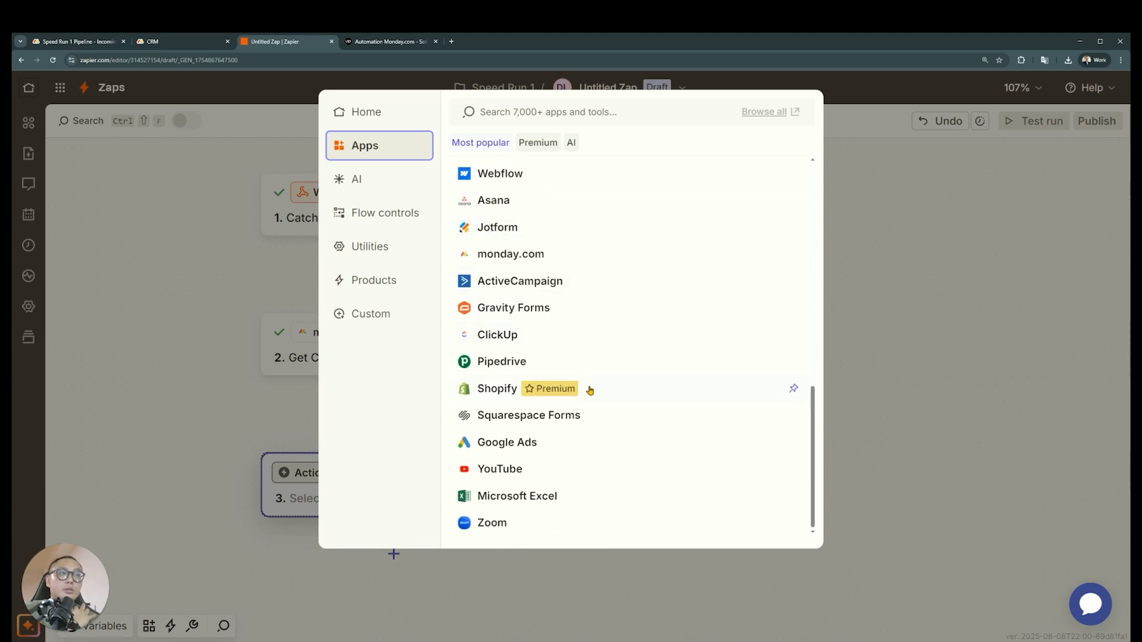
pyautogui.scroll(5, 589, 390)
# Check off the requirement to send a notification to the team channel in the Incoming Lead Processing update in monday.com
pyautogui.click(201, 47)
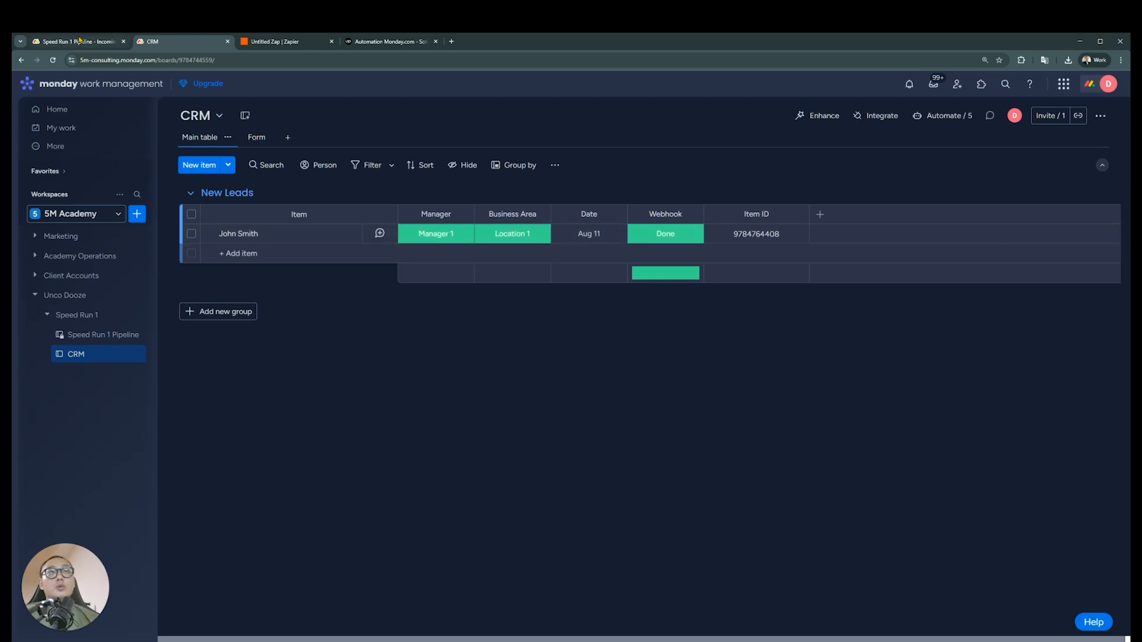
pyautogui.click(82, 42)
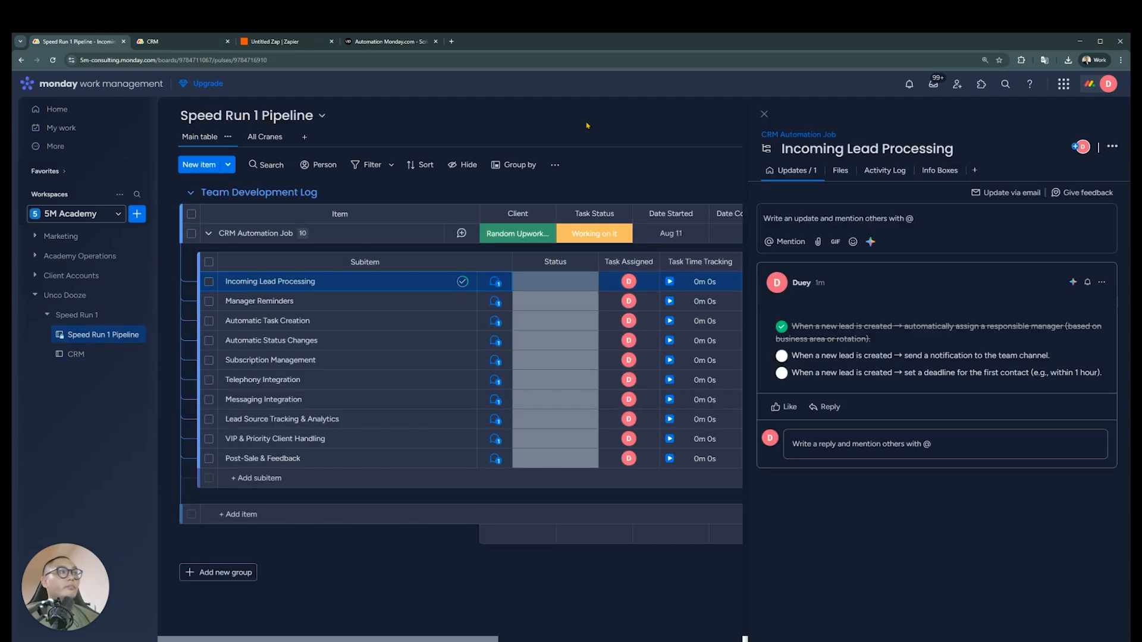
pyautogui.click(781, 356)
pyautogui.click(309, 42)
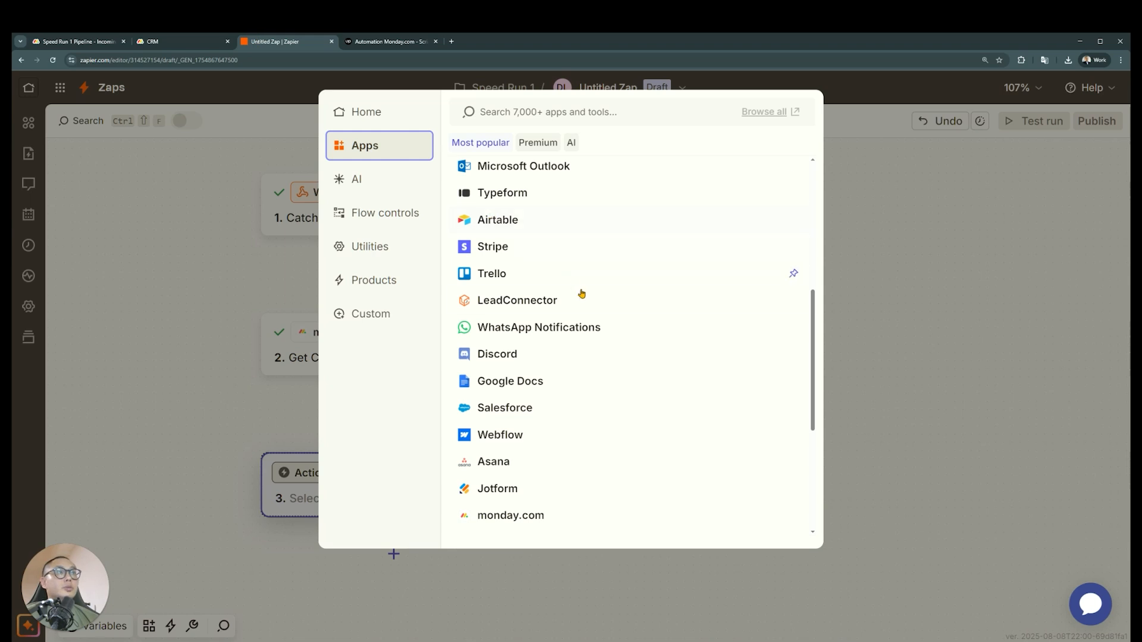
# Back in the Zap, set Gmail as the third step's app with the action event Send Email
pyautogui.scroll(3, 607, 303)
pyautogui.scroll(3, 599, 349)
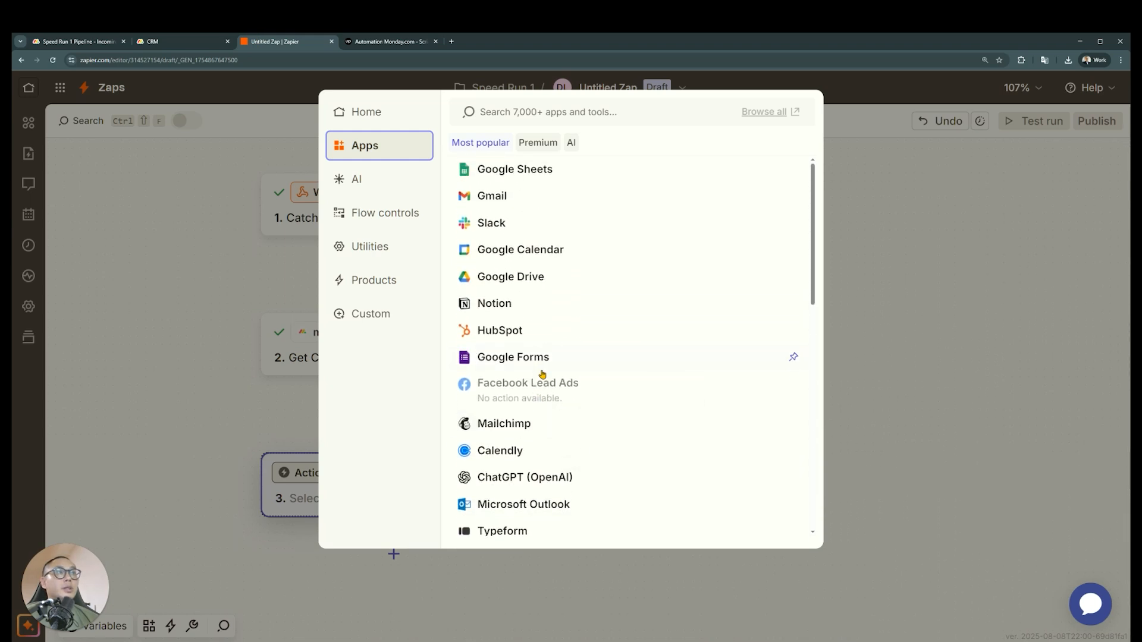
pyautogui.click(516, 207)
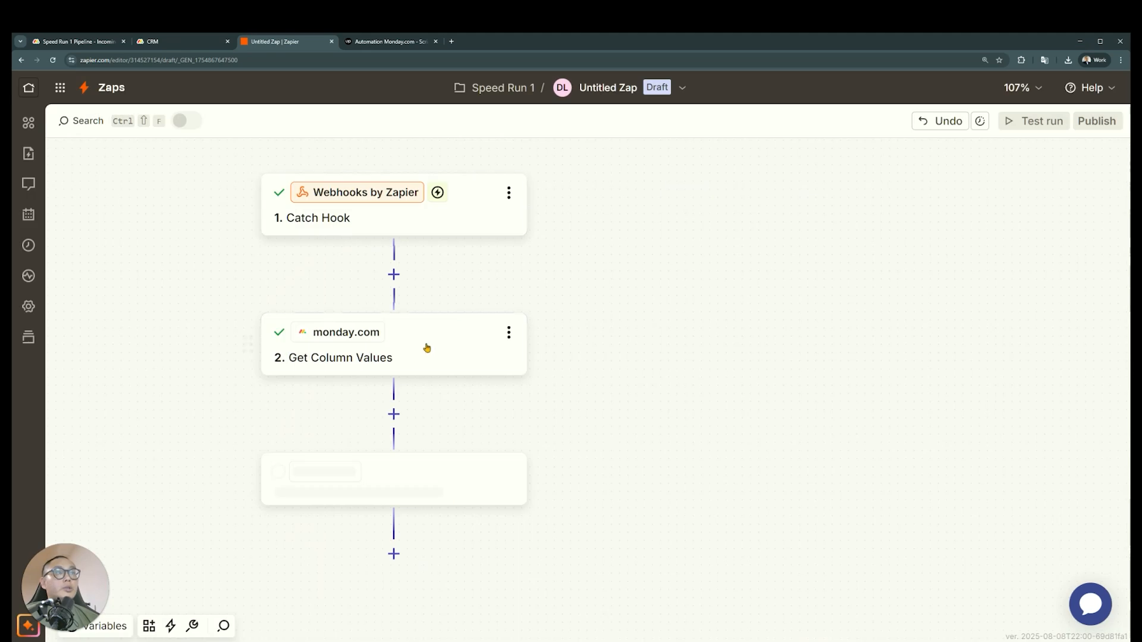
pyautogui.click(784, 333)
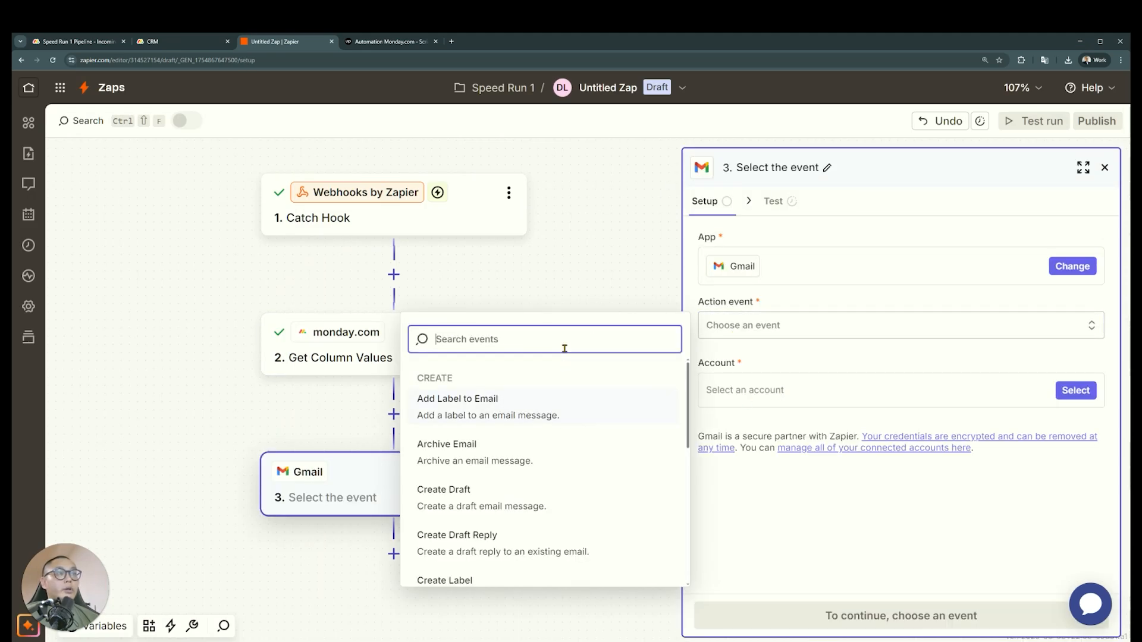
pyautogui.write('create')
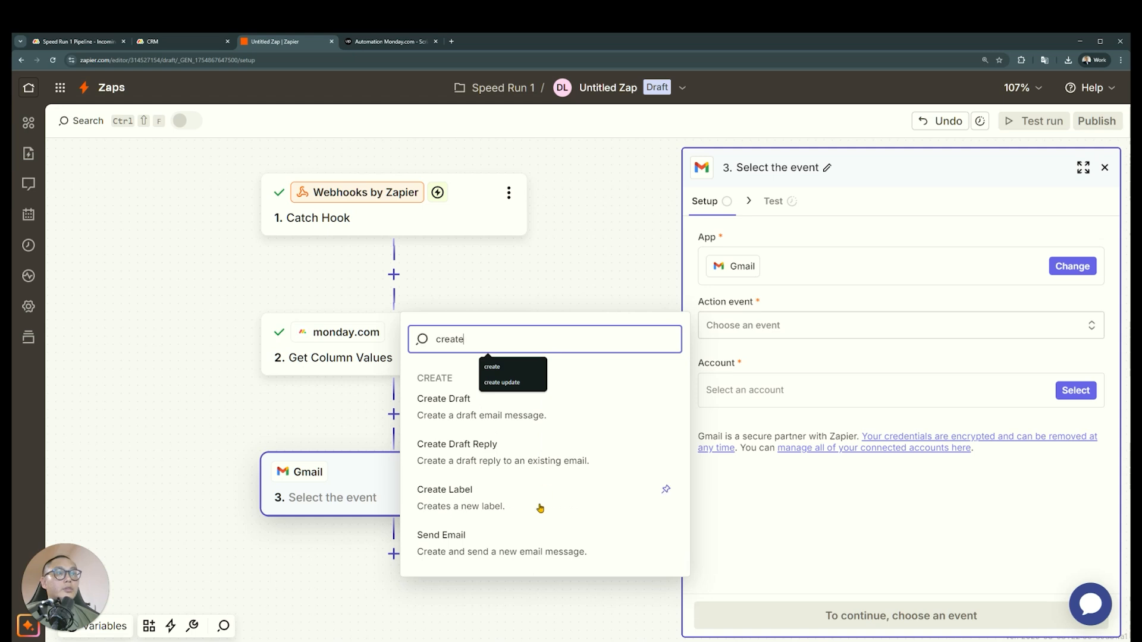
pyautogui.click(517, 552)
# Try to use the already connected Gmail account for the Send Email step
pyautogui.click(1076, 393)
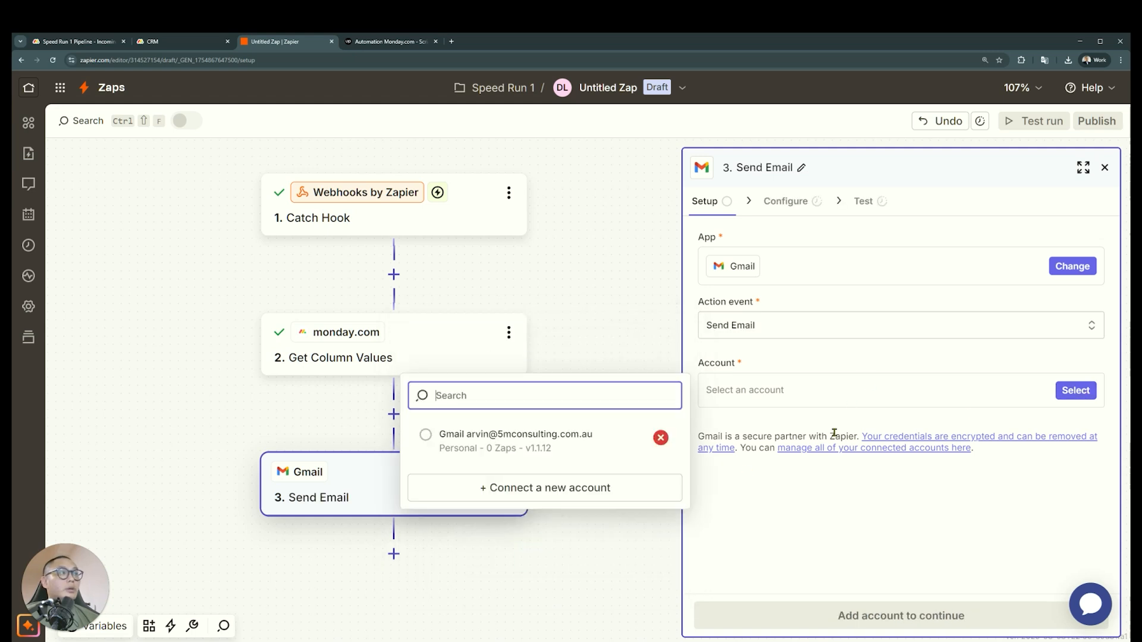
pyautogui.click(556, 450)
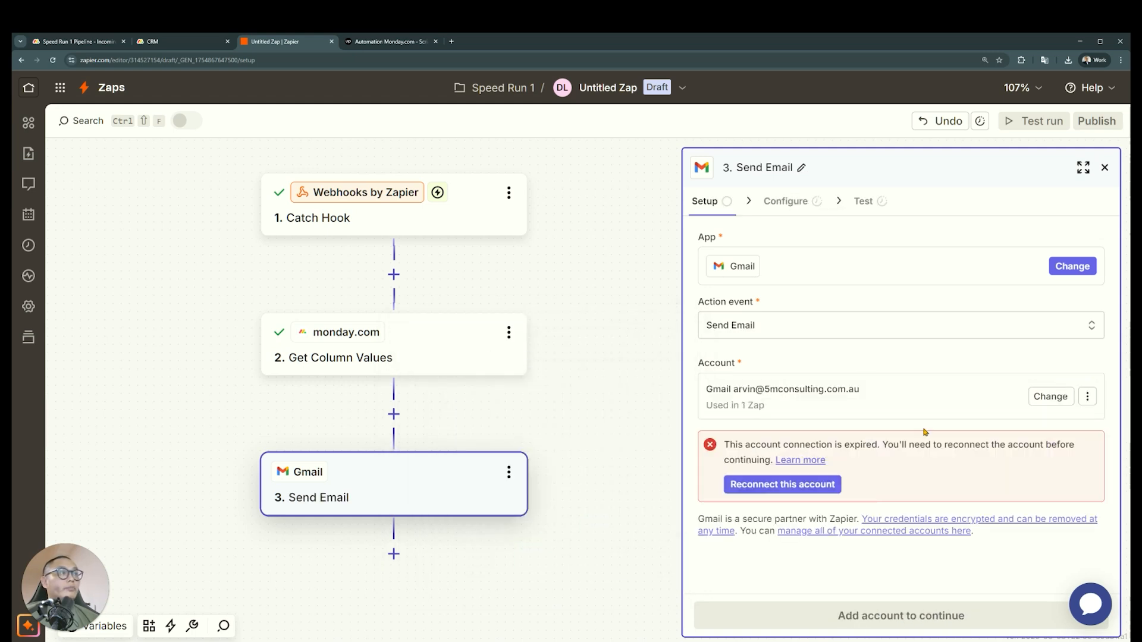
pyautogui.click(1088, 398)
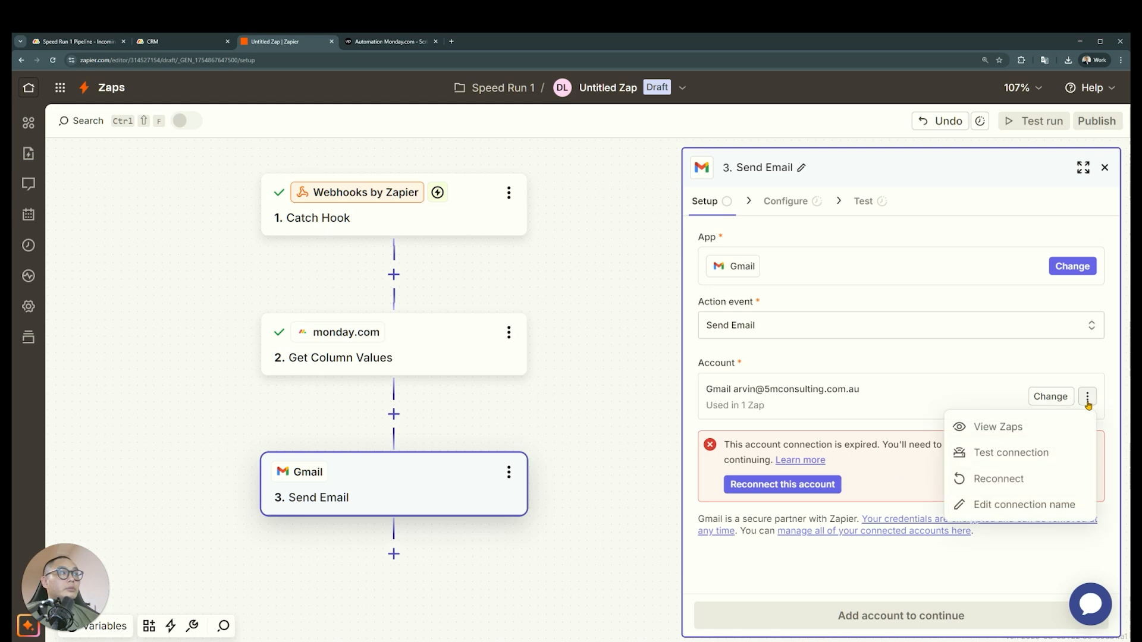
pyautogui.click(864, 486)
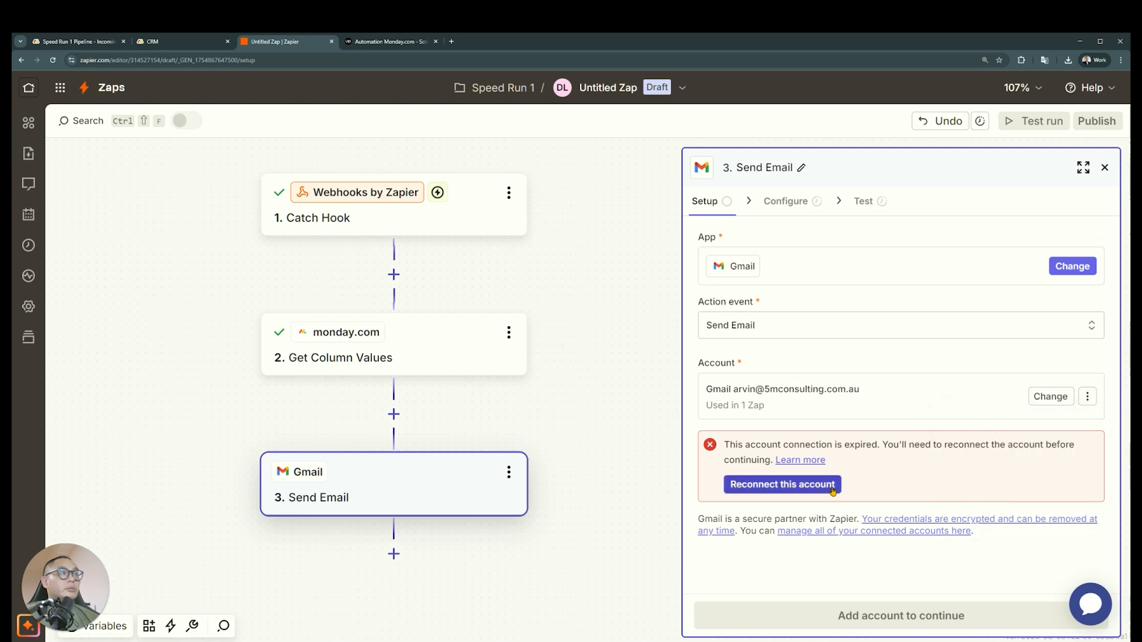
pyautogui.click(1087, 397)
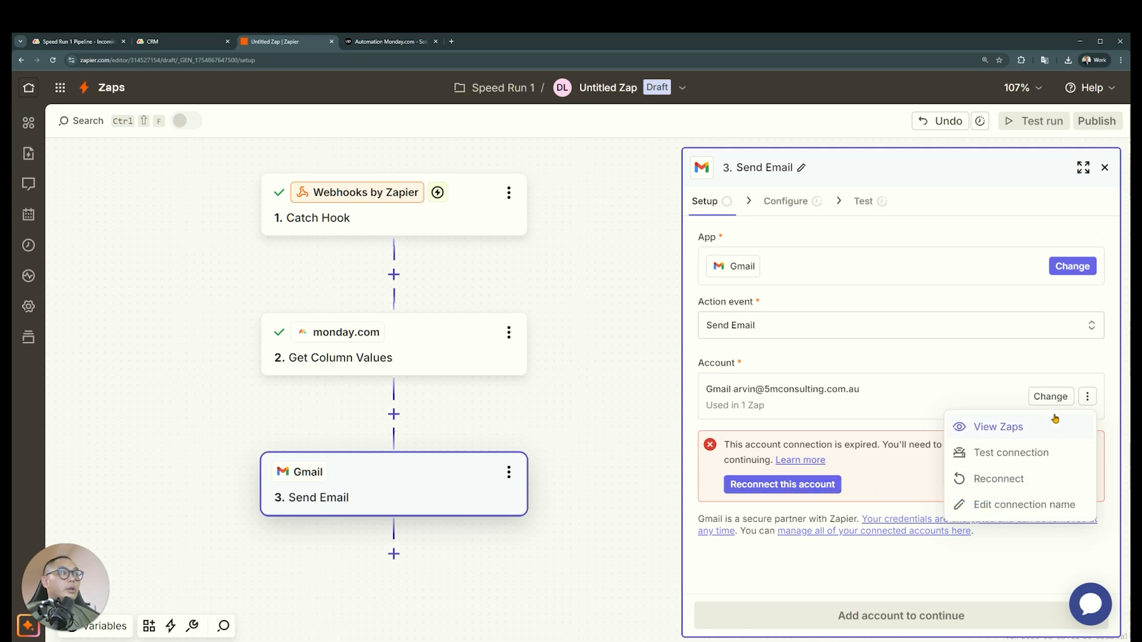
# Connect a new Gmail account to the Send Email step and continue to its configuration
pyautogui.click(1048, 396)
pyautogui.click(616, 489)
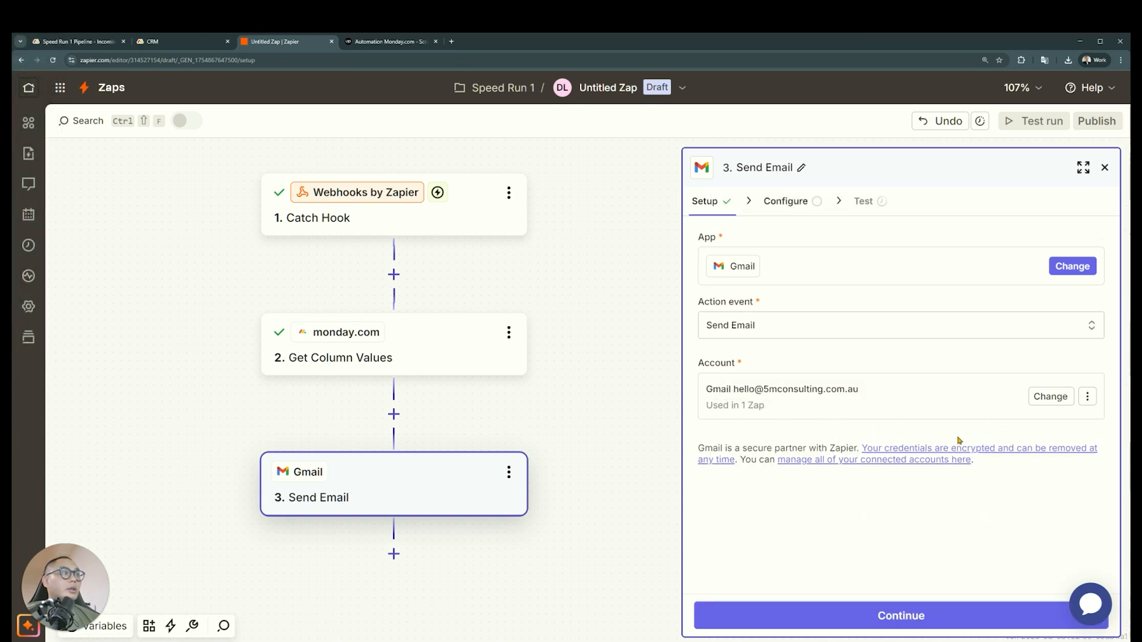
pyautogui.click(825, 617)
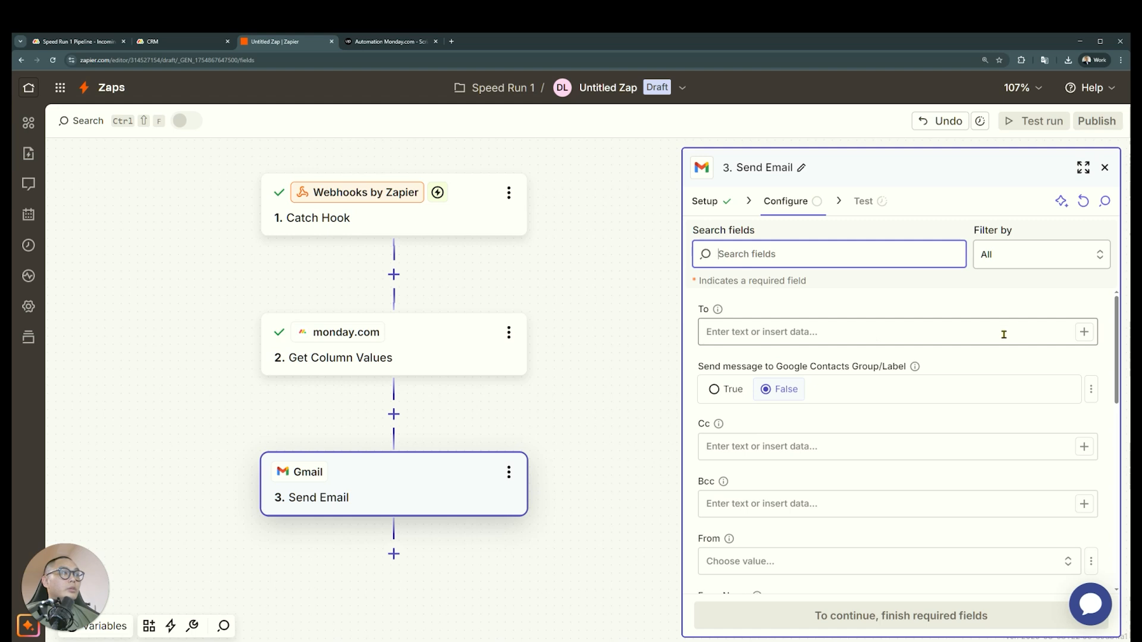
# Insert the Name, Date 4, Status and Color Mktp 8 D 7 Z values from Get Column Values into the email body
pyautogui.scroll(-3, 773, 431)
pyautogui.scroll(-3, 823, 393)
pyautogui.scroll(-5, 816, 373)
pyautogui.click(828, 371)
pyautogui.click(1083, 364)
pyautogui.click(616, 542)
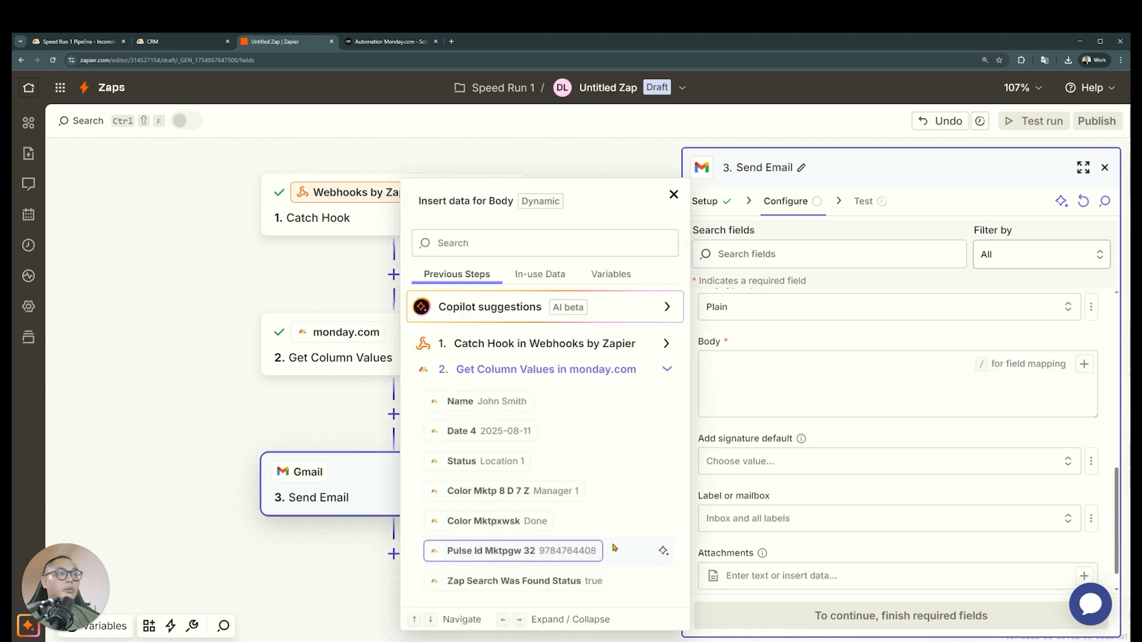
pyautogui.click(516, 404)
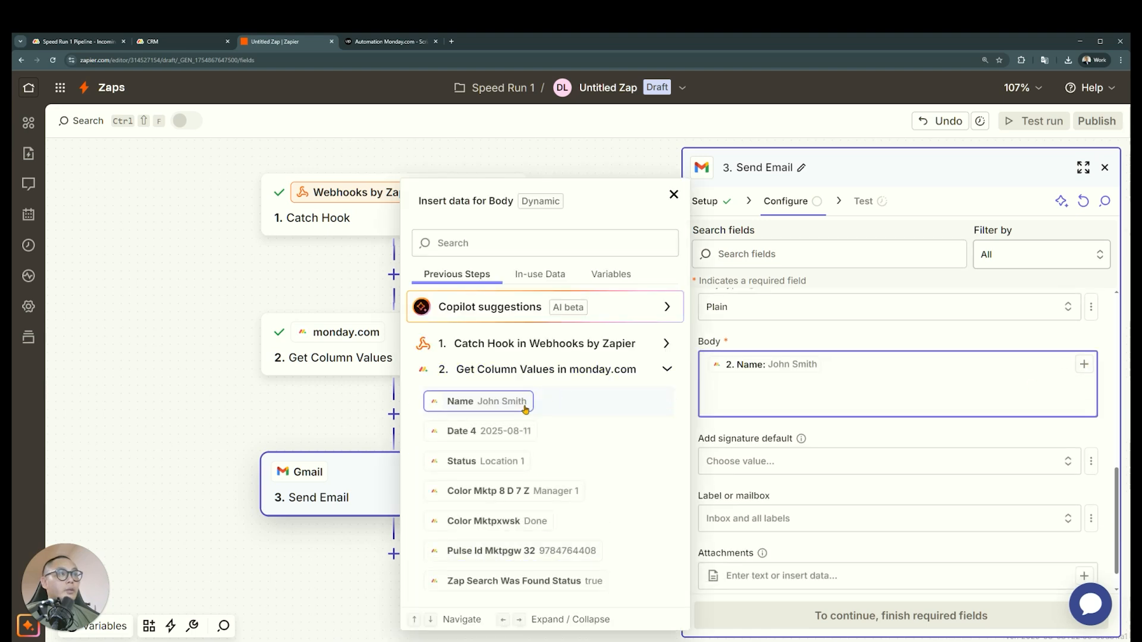
pyautogui.click(521, 434)
pyautogui.click(515, 462)
pyautogui.click(511, 491)
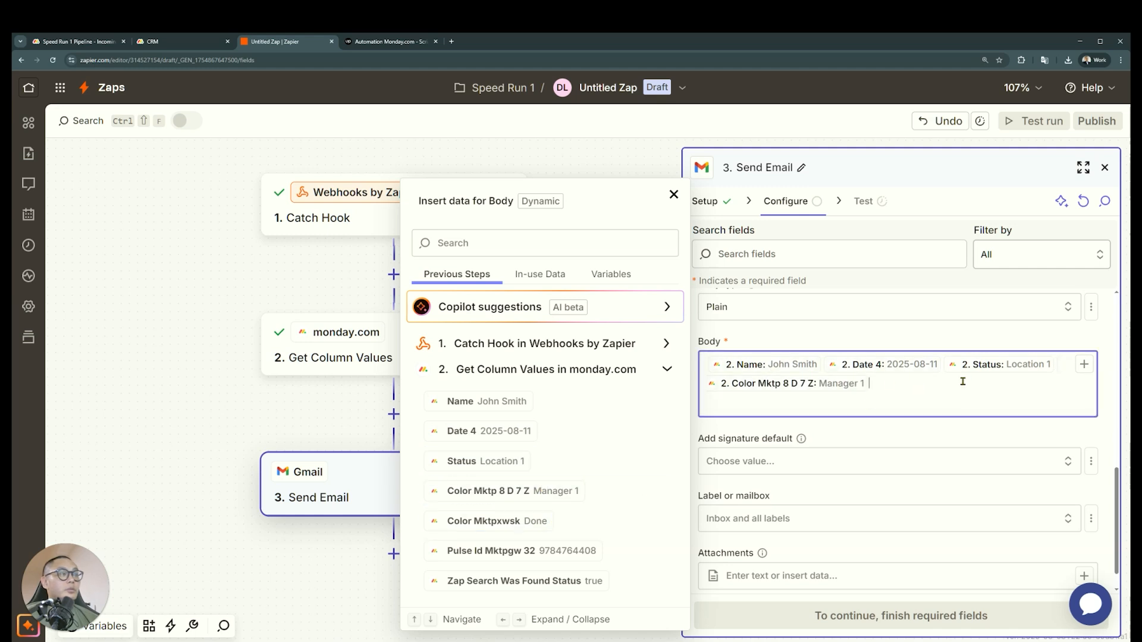
# Add a greeting to the recipient, a blank line and the placeholder text "ra ra ra r a" ahead of the inserted body fields
pyautogui.press('Up')
pyautogui.press('Left')
pyautogui.write('Hi Dooze,')
pyautogui.press('Return')
# Split the body fields onto separate lines, with a blank line between Name and Date 4
pyautogui.press('Return')
pyautogui.write('ra ra ra r a')
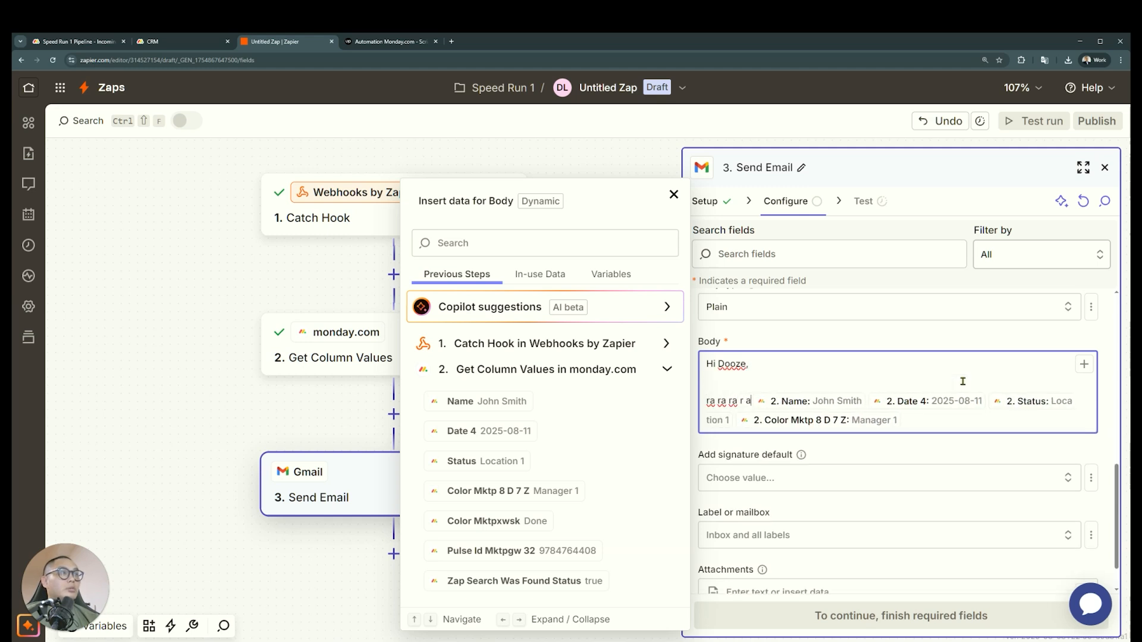
pyautogui.press('Right')
pyautogui.press('Right')
pyautogui.press('Return')
pyautogui.press('Return')
pyautogui.press('Right')
pyautogui.press('Right')
pyautogui.press('Return')
pyautogui.press('Right')
pyautogui.press('Right')
pyautogui.press('Return')
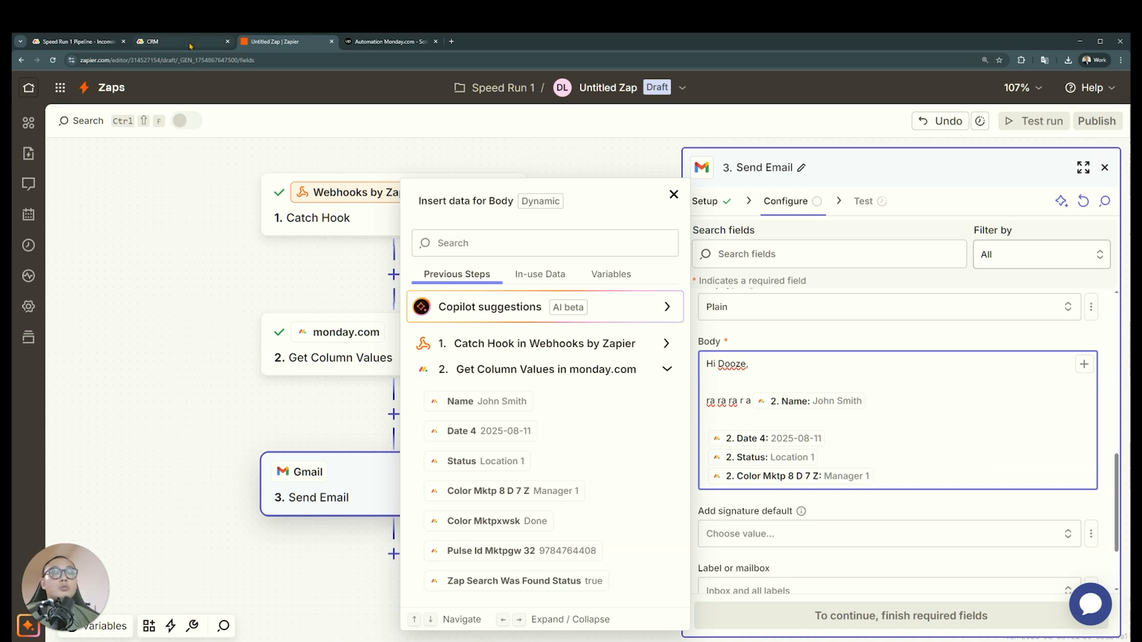
# Look over alternative apps for the third step, and check the remaining requirement in the Incoming Lead Processing update in monday.com
pyautogui.click(712, 213)
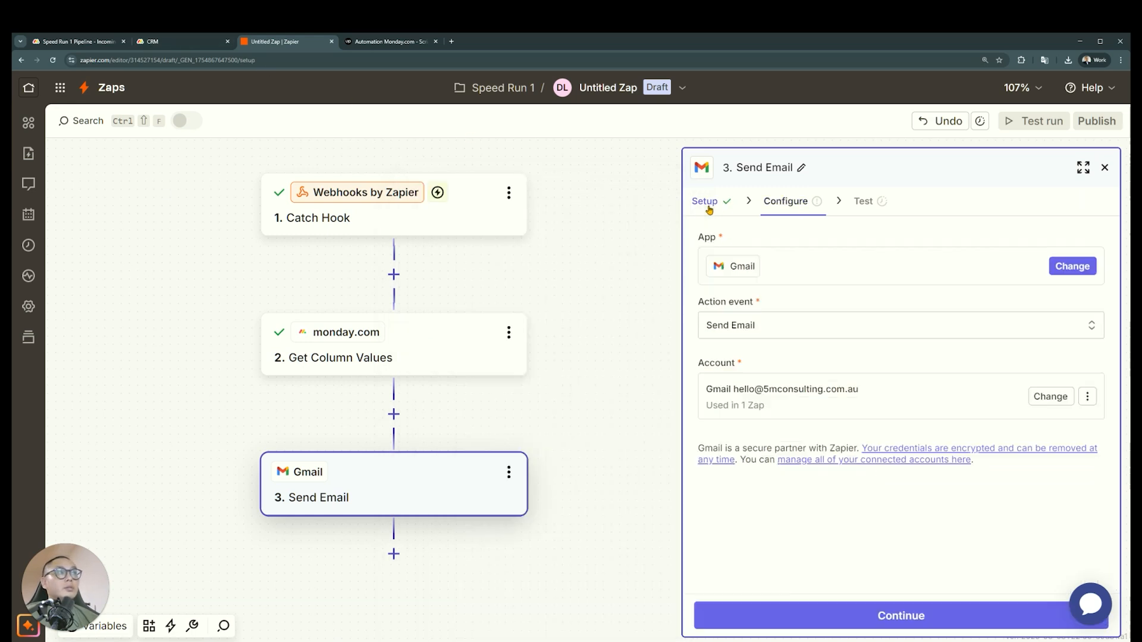
pyautogui.click(1073, 266)
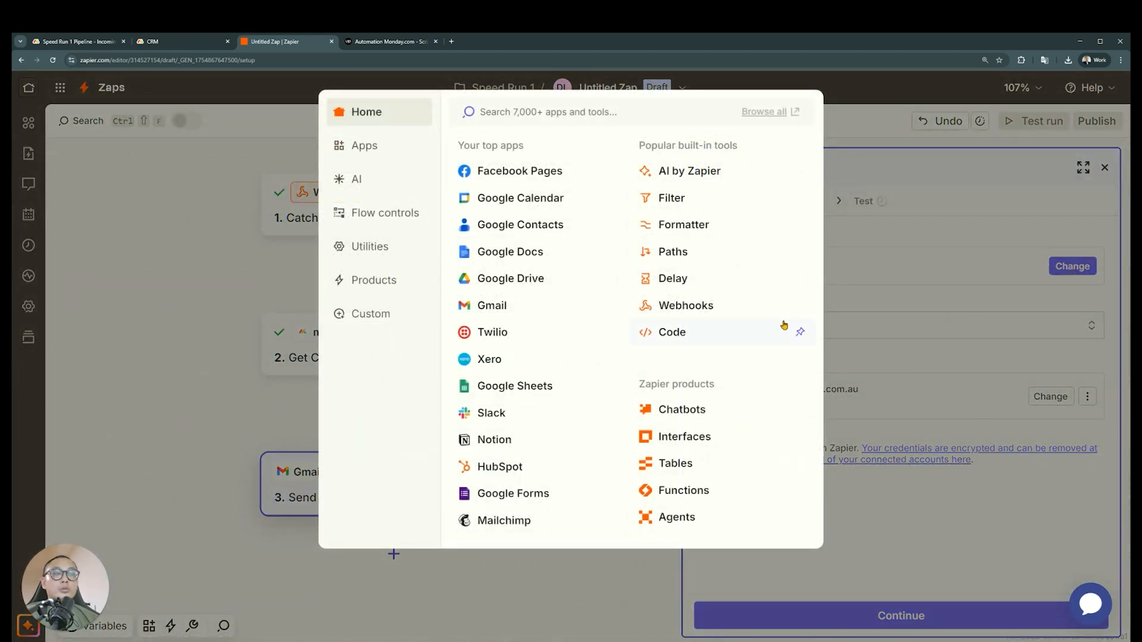
pyautogui.click(178, 41)
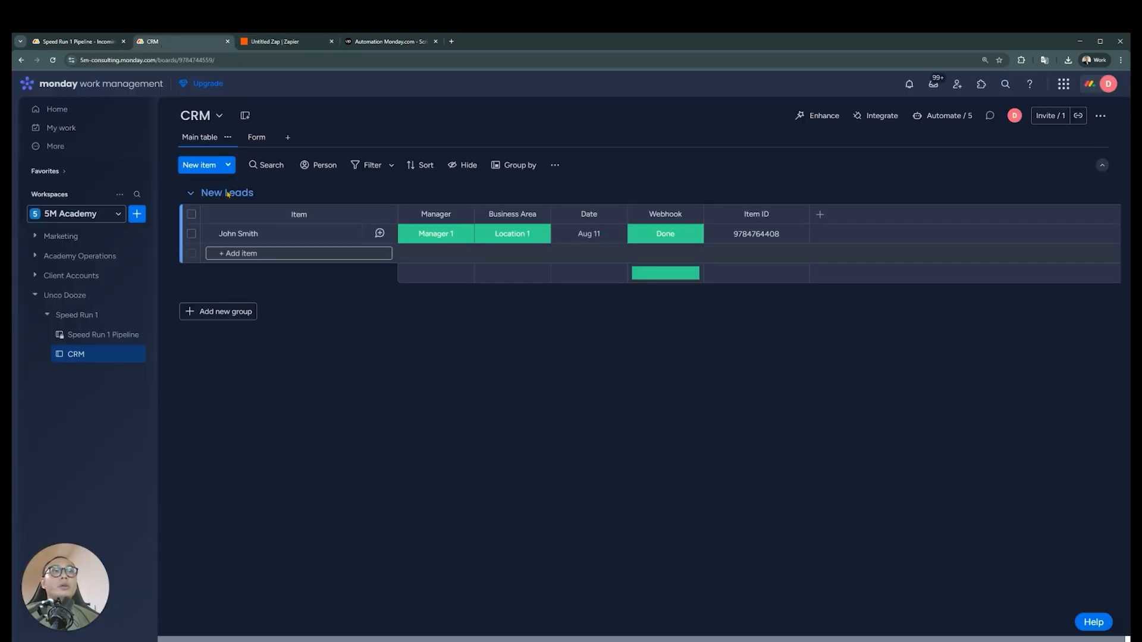
pyautogui.click(76, 41)
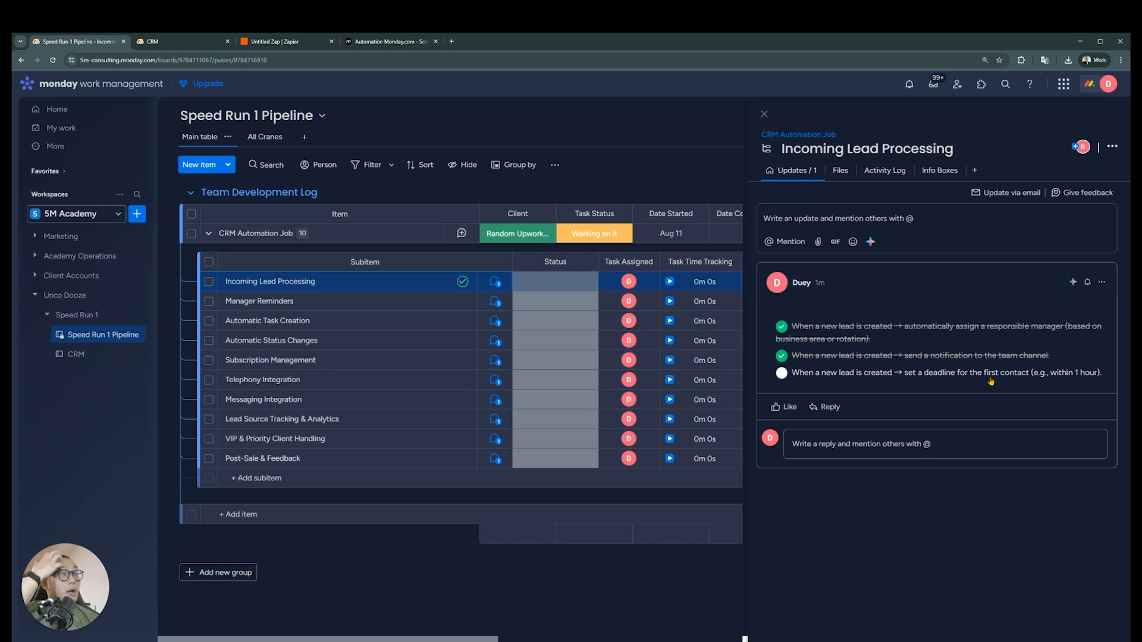
# Add a second Date column after Item ID on the CRM board
pyautogui.click(191, 43)
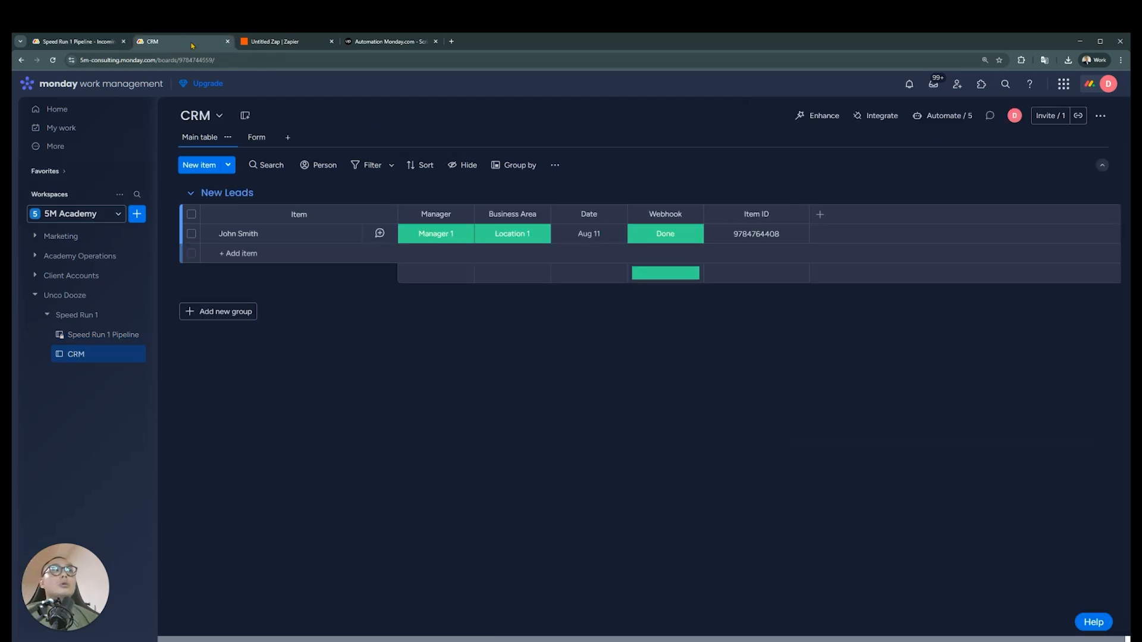
pyautogui.click(817, 216)
pyautogui.write('auto')
pyautogui.press('BackSpace')
pyautogui.press('BackSpace')
pyautogui.press('BackSpace')
pyautogui.press('BackSpace')
pyautogui.write('date')
pyautogui.hotkey('ctrl', 'a')
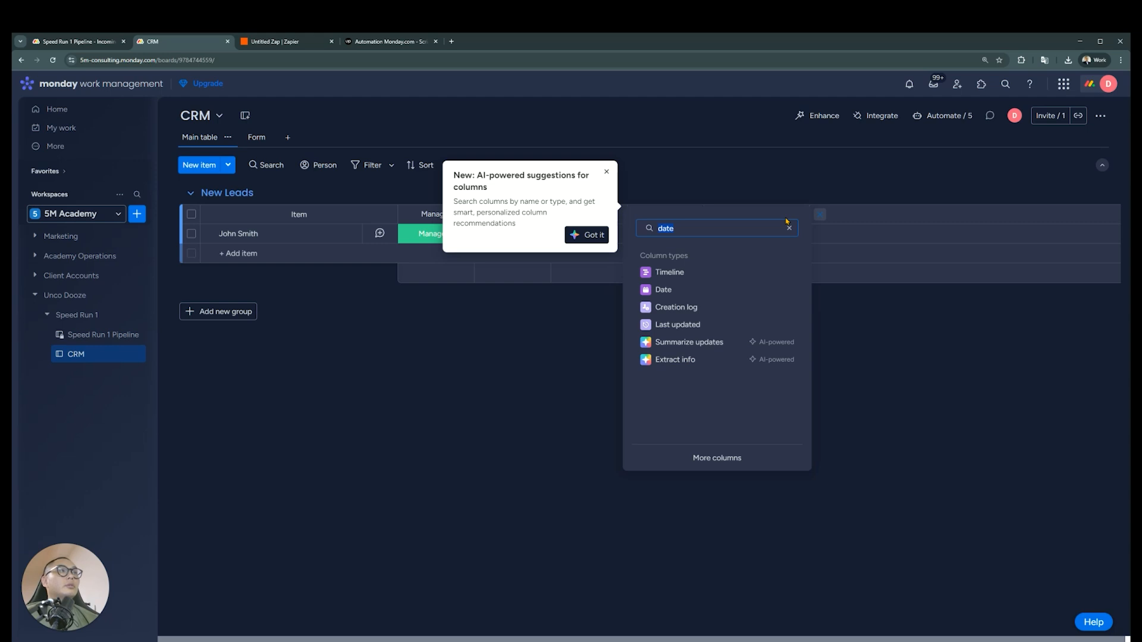
pyautogui.click(779, 290)
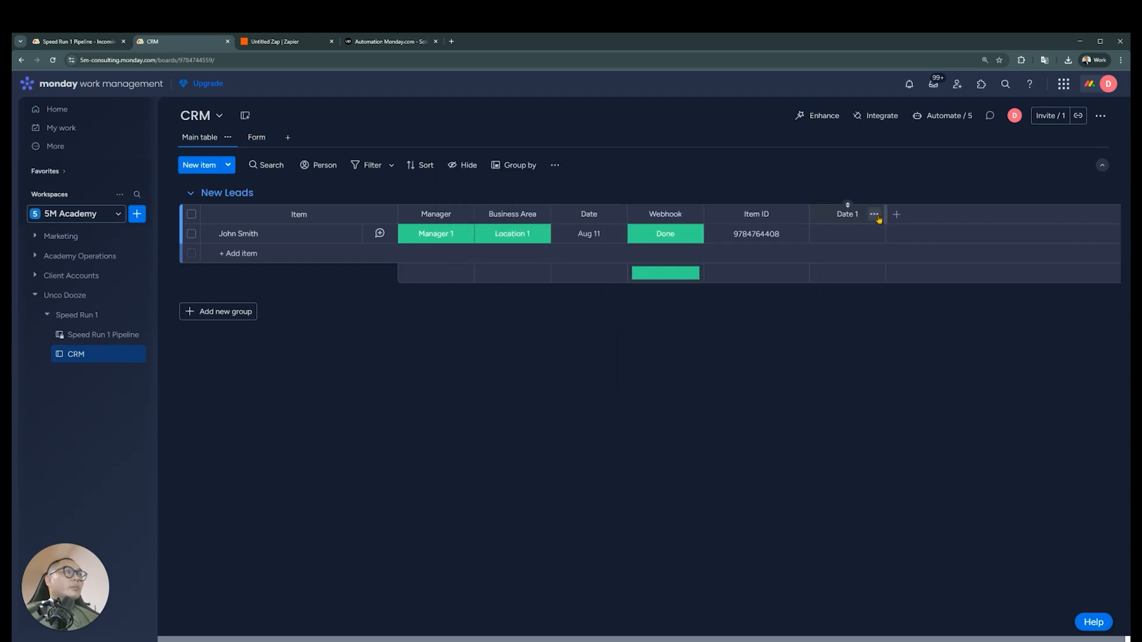
# Examine the new date column's settings for deadline and time options
pyautogui.click(874, 214)
pyautogui.moveTo(910, 248)
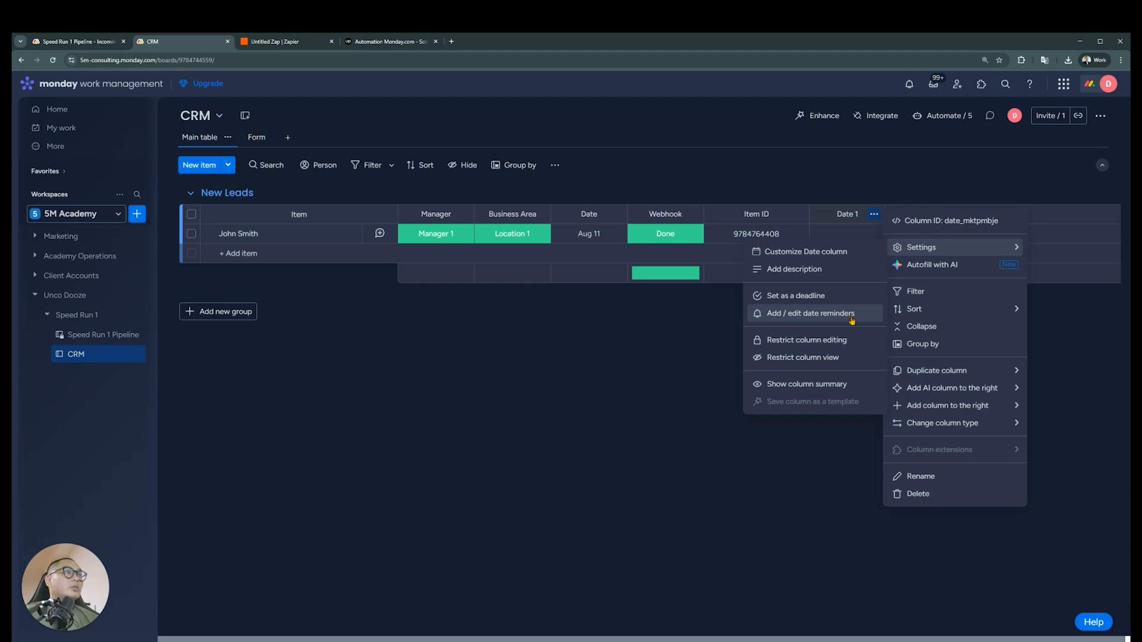
pyautogui.click(852, 252)
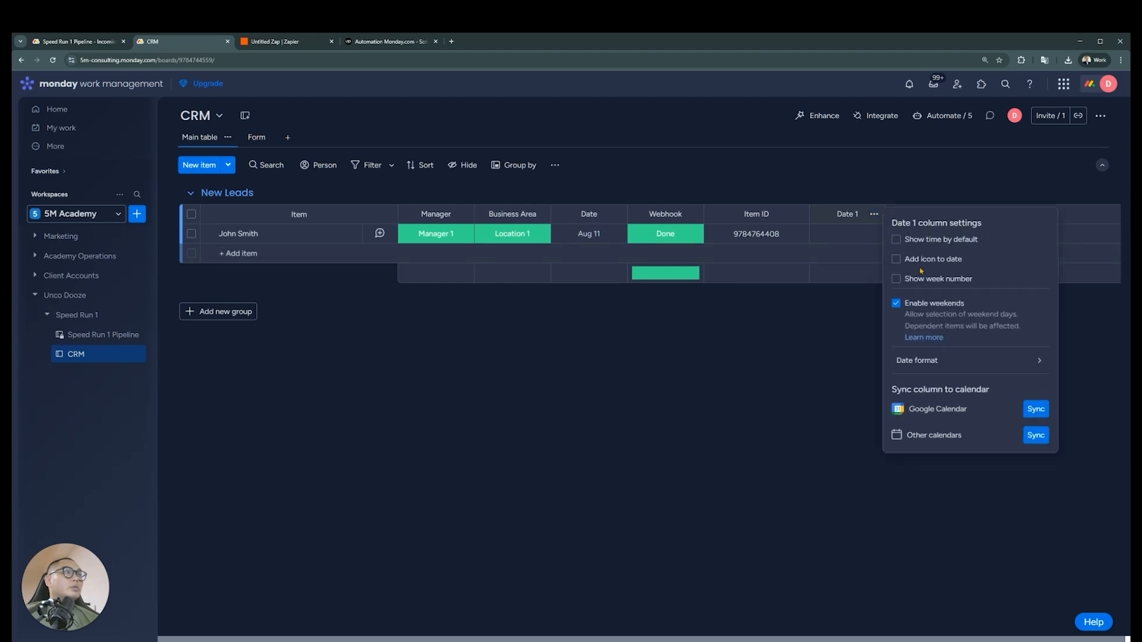
pyautogui.click(833, 323)
# Open the CRM board automation that sends a notification when an item is created
pyautogui.click(943, 116)
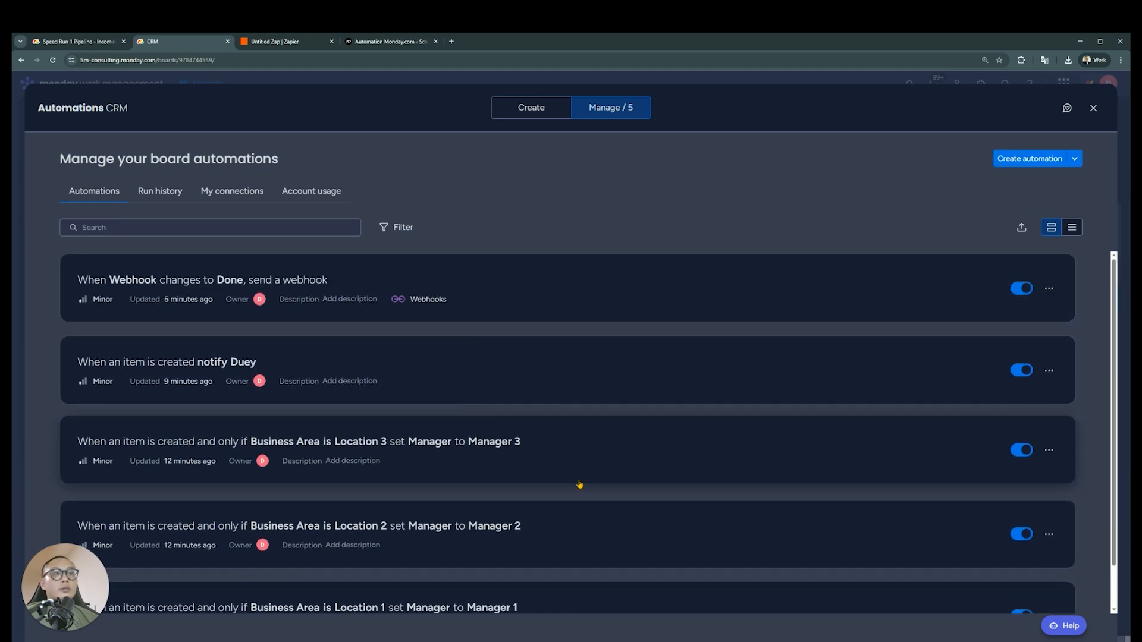
pyautogui.scroll(-1, 573, 488)
pyautogui.scroll(1, 523, 535)
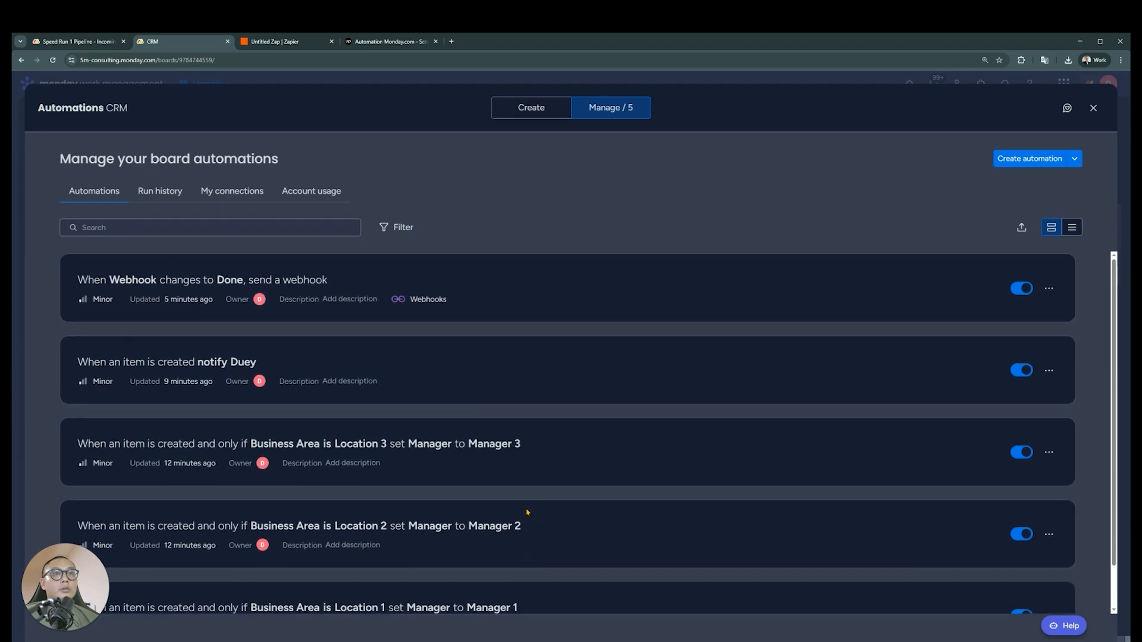
pyautogui.click(488, 370)
pyautogui.click(716, 243)
pyautogui.click(615, 314)
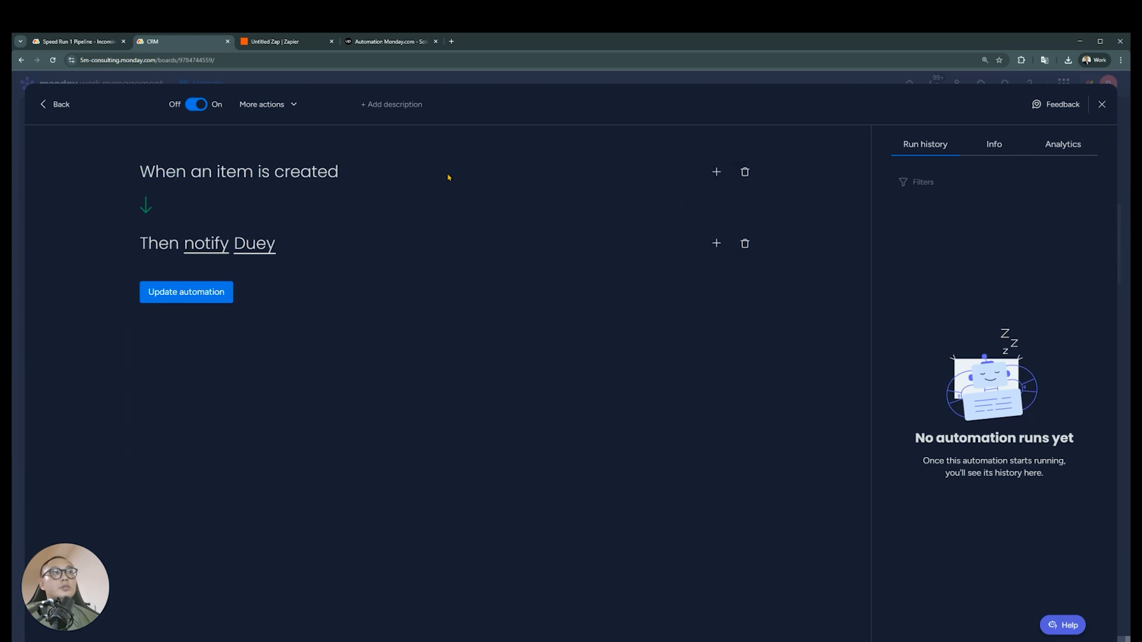
pyautogui.click(716, 172)
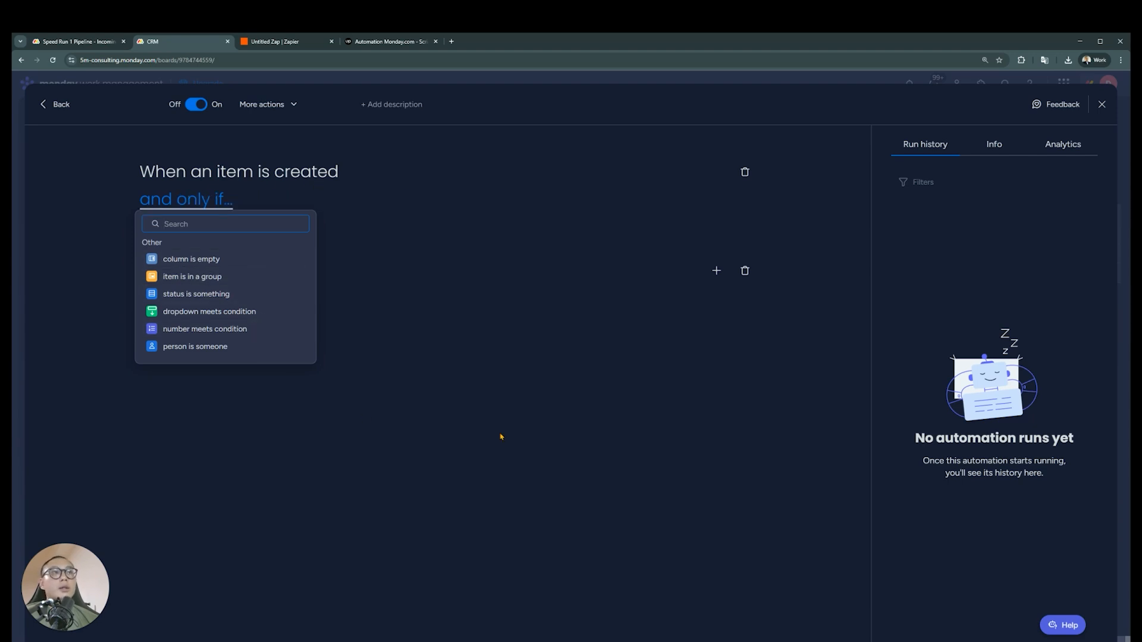
pyautogui.click(431, 275)
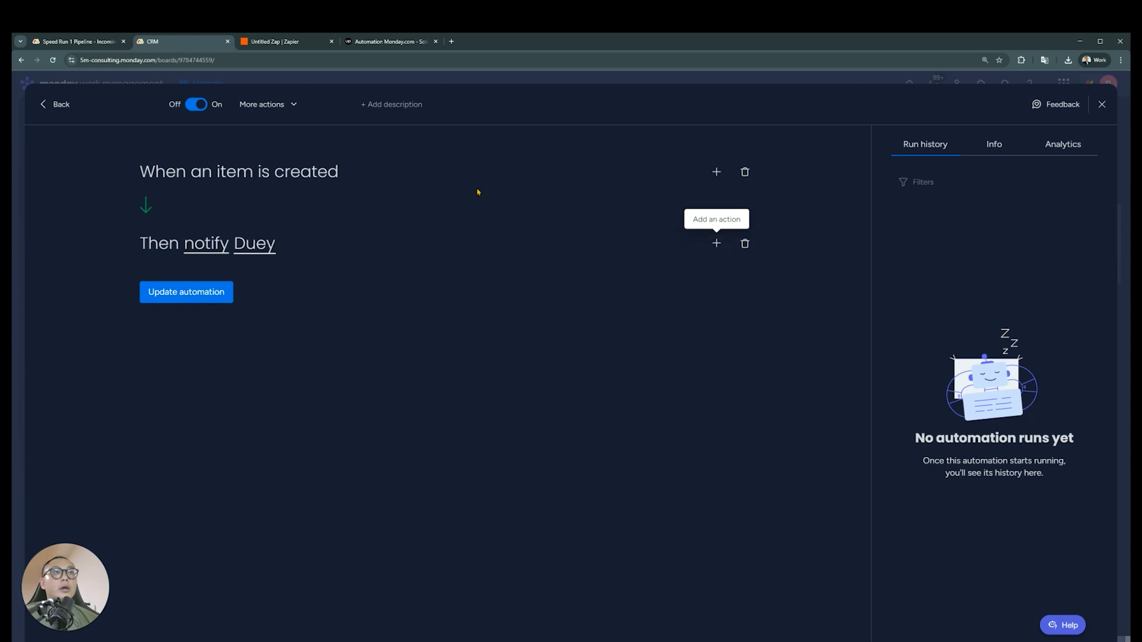
pyautogui.click(717, 243)
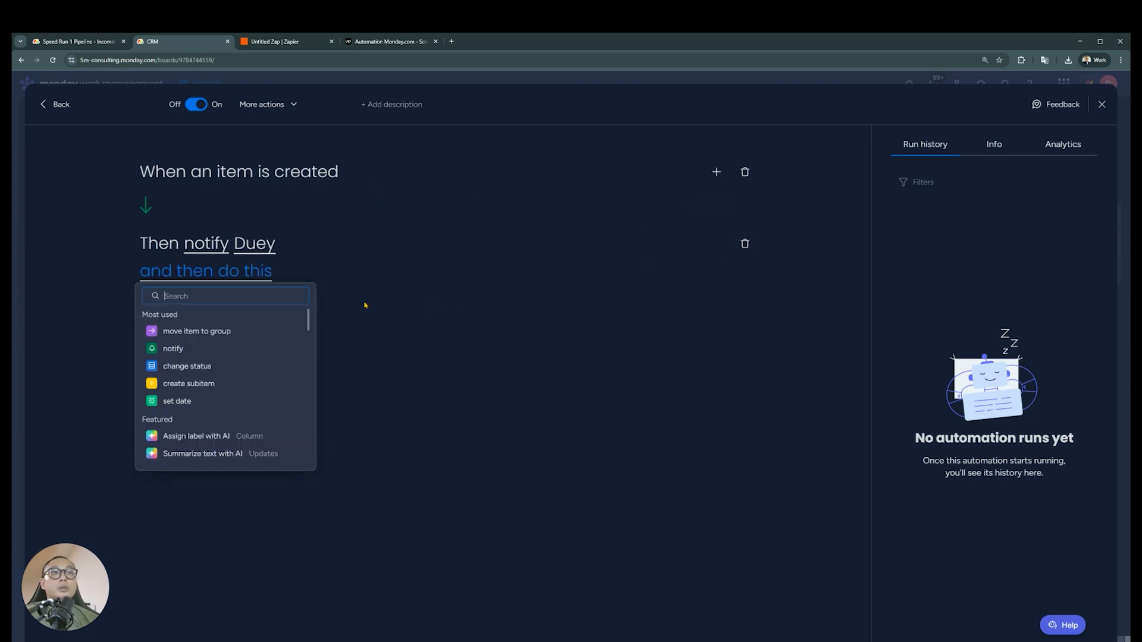
pyautogui.click(215, 401)
pyautogui.click(745, 272)
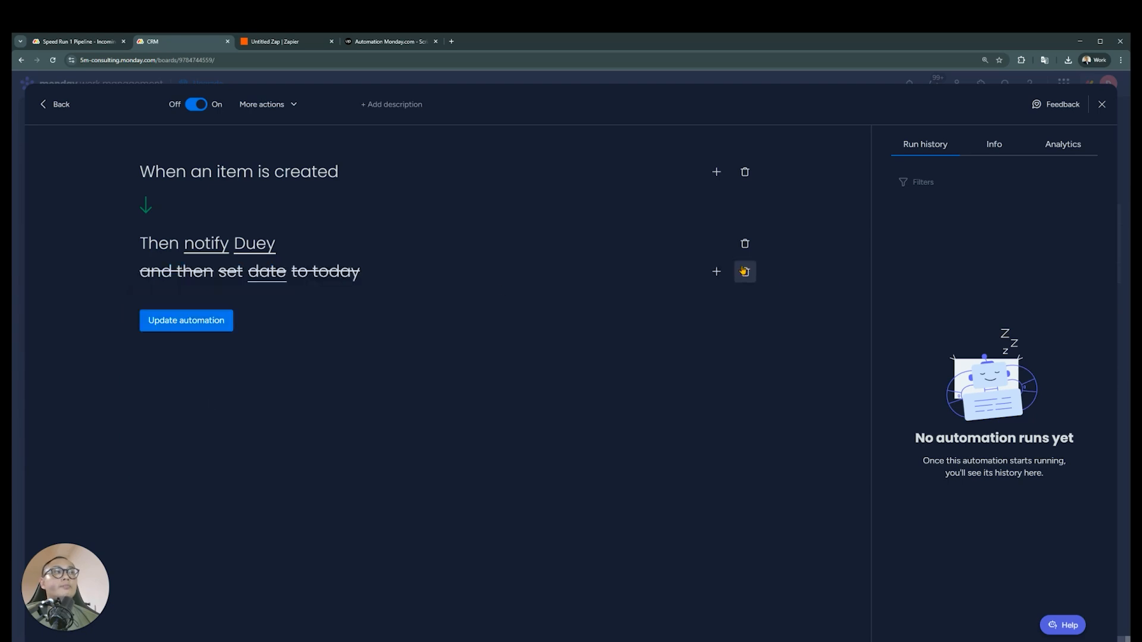
# Add an action after the notification that sets a date to today
pyautogui.click(716, 244)
pyautogui.write('date')
pyautogui.hotkey('ctrl', 'a')
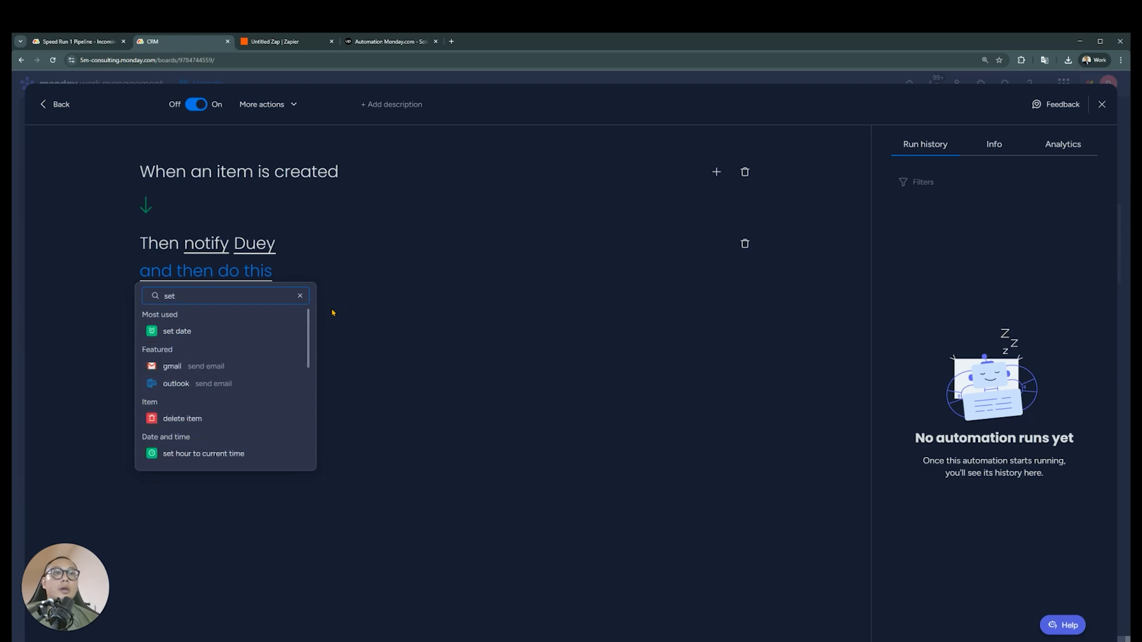
pyautogui.click(245, 332)
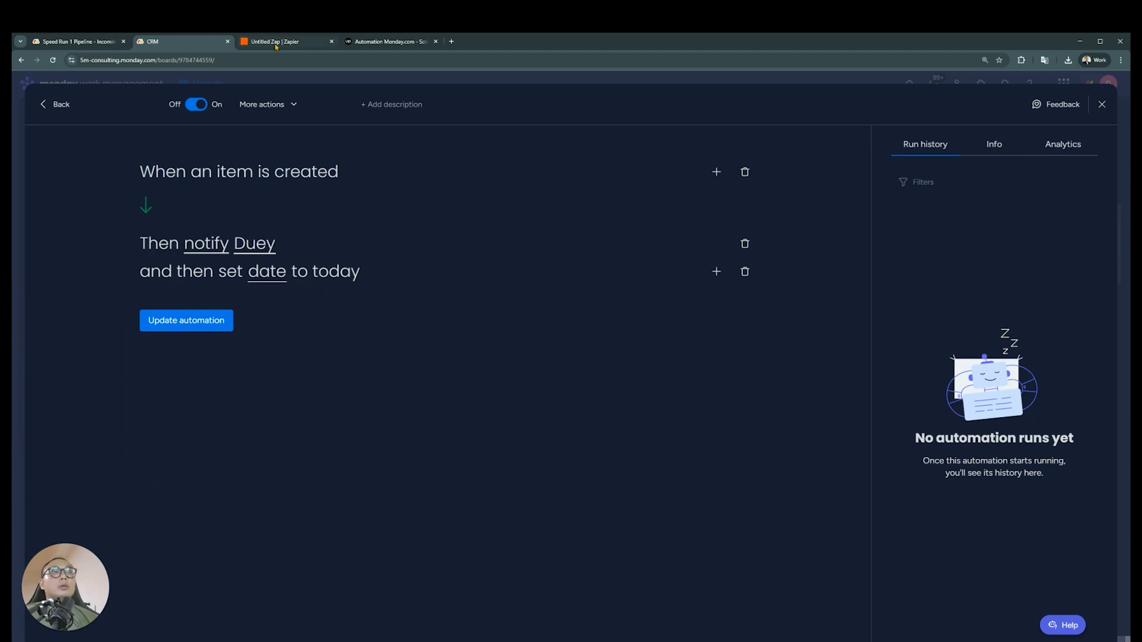
# Recheck the deadline requirement, then choose Date as the column set to today and update the automation
pyautogui.click(78, 41)
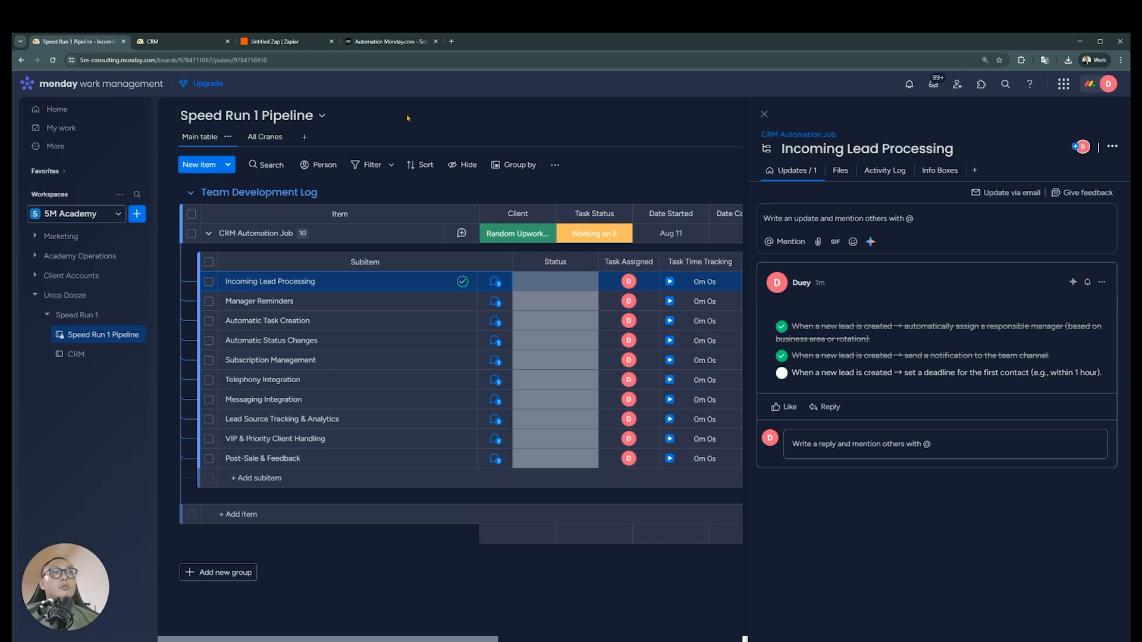
pyautogui.click(185, 42)
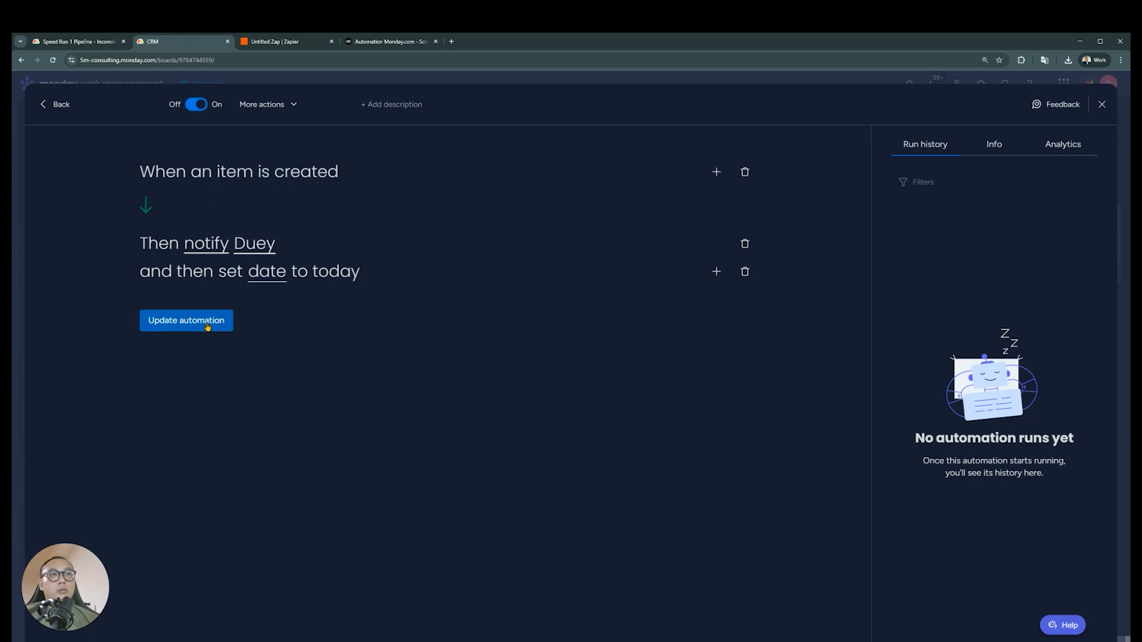
pyautogui.click(267, 278)
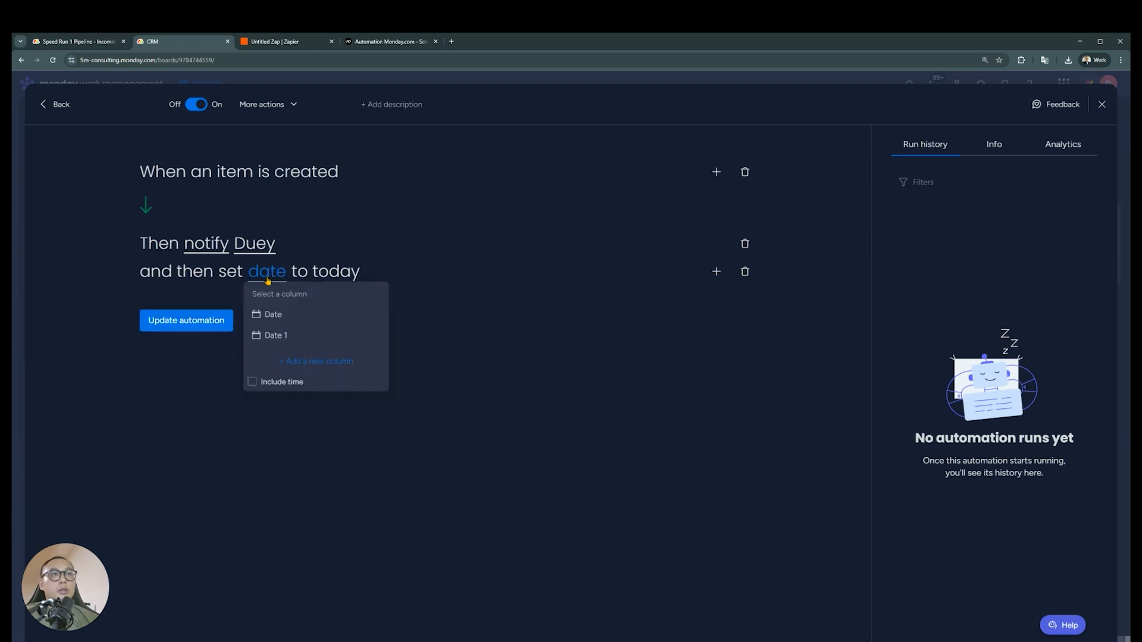
pyautogui.click(303, 319)
pyautogui.click(224, 320)
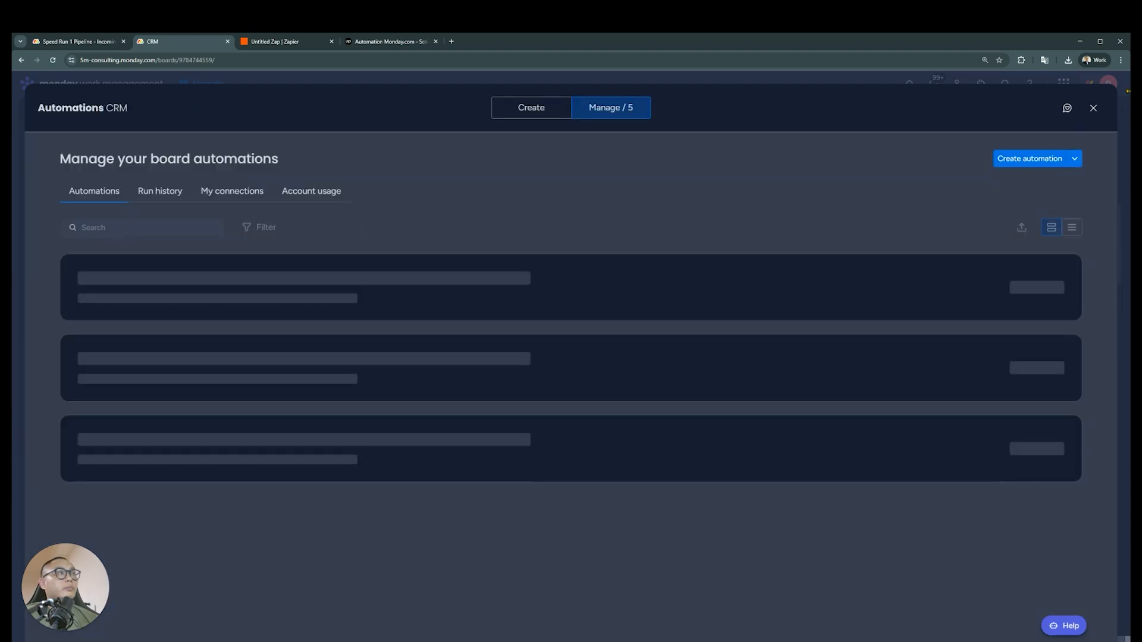
# Change the column set to today in the item-created automation to Date 1, update the automation, and return to the board
pyautogui.click(425, 276)
pyautogui.click(264, 271)
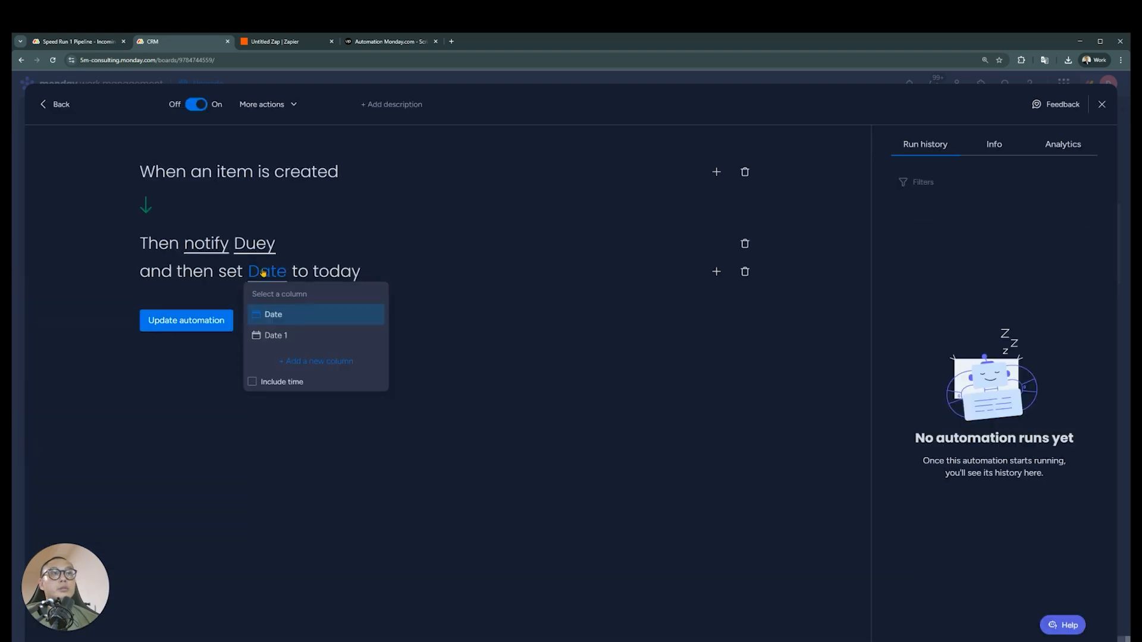
pyautogui.click(307, 340)
pyautogui.click(219, 329)
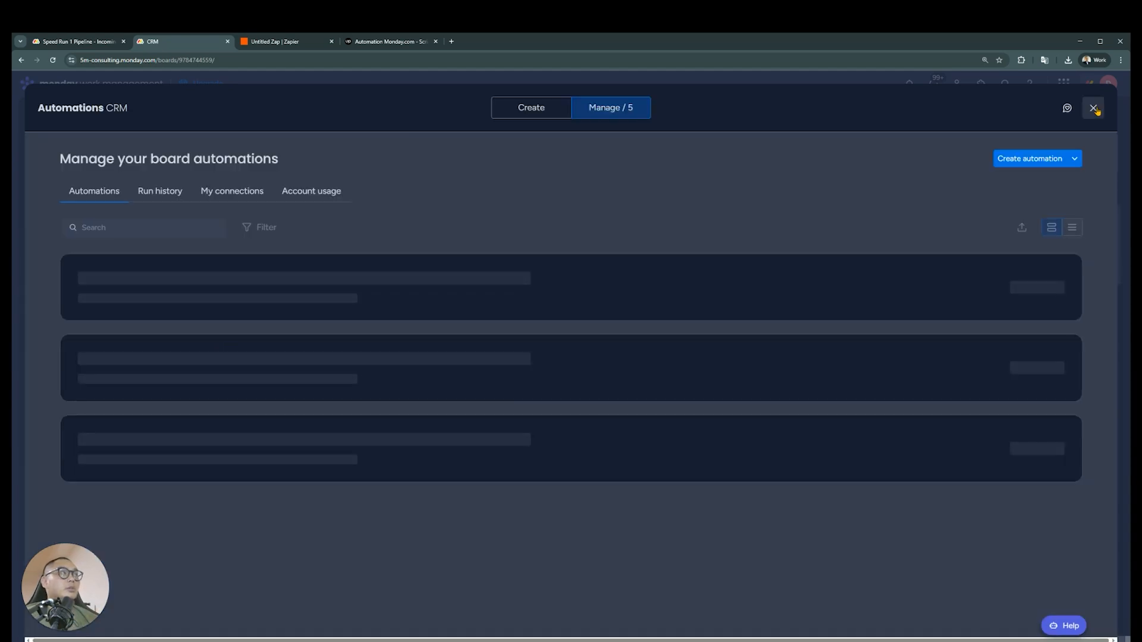
pyautogui.click(1095, 108)
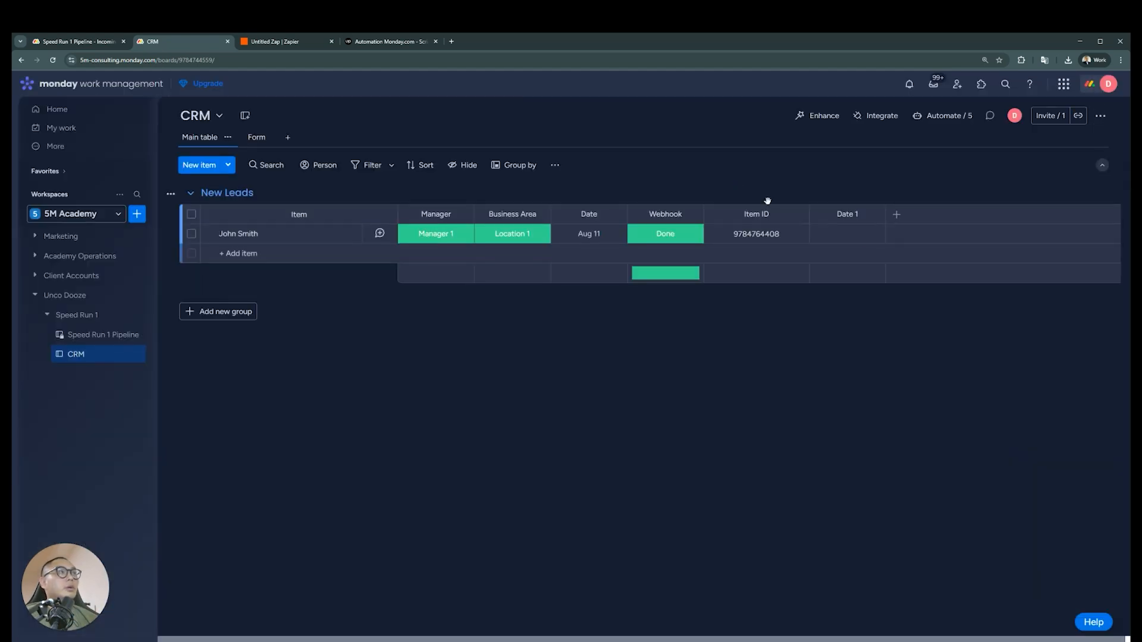
# Rename the Date 1 column as Deadline
pyautogui.click(852, 215)
pyautogui.write('Dead L')
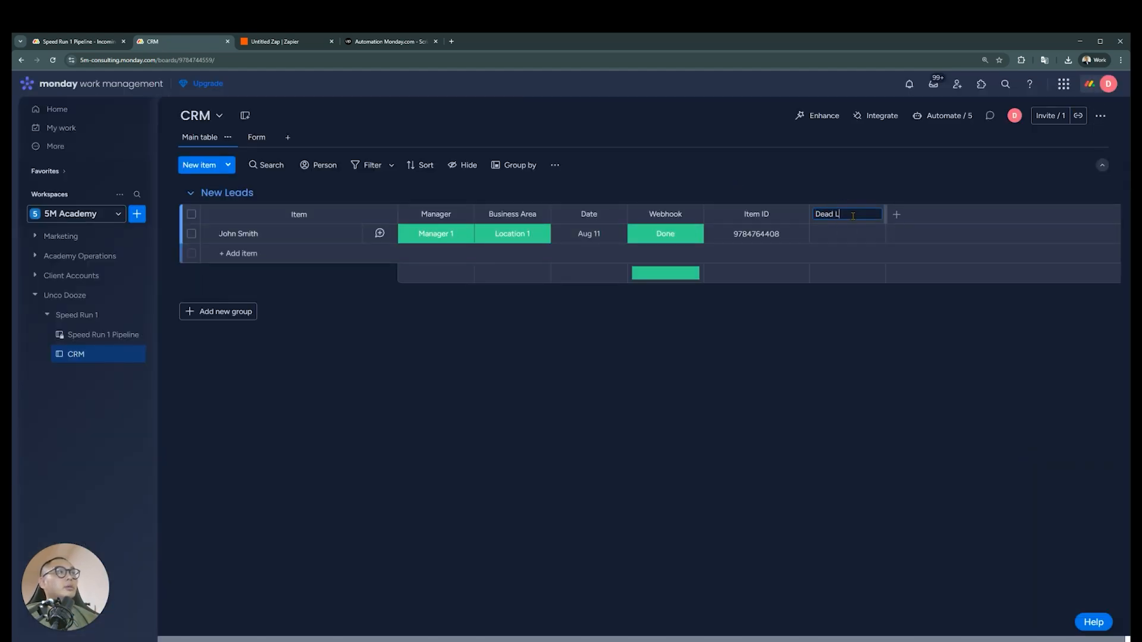
pyautogui.write('ine')
pyautogui.press('Return')
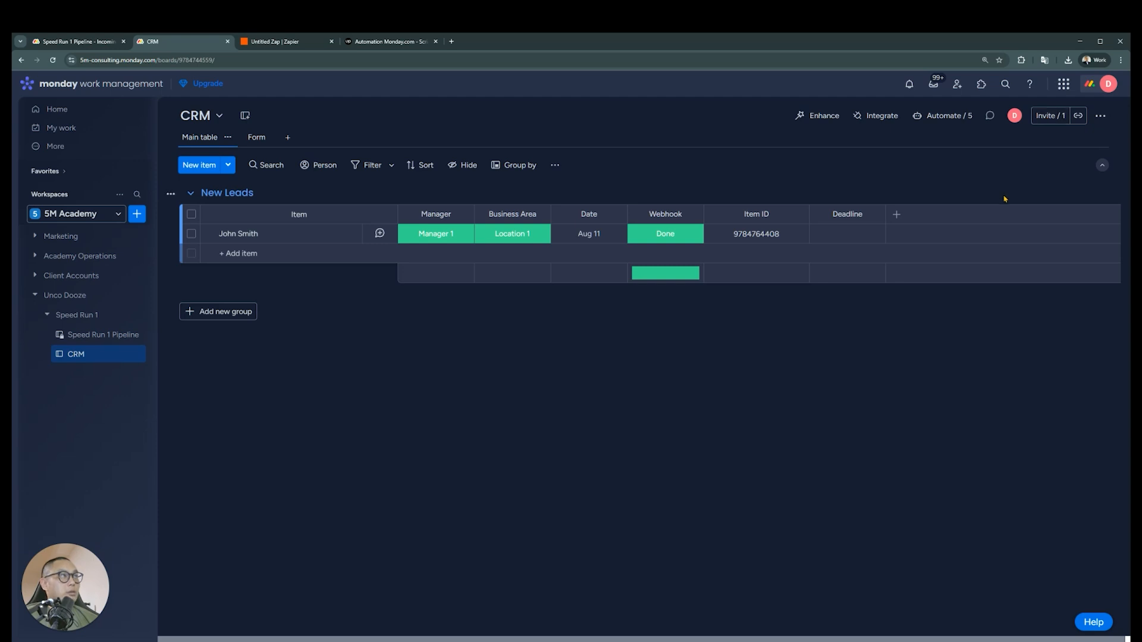
# Review the CRM board's automations, then open the item-created one that notifies and sets Deadline to today
pyautogui.click(946, 116)
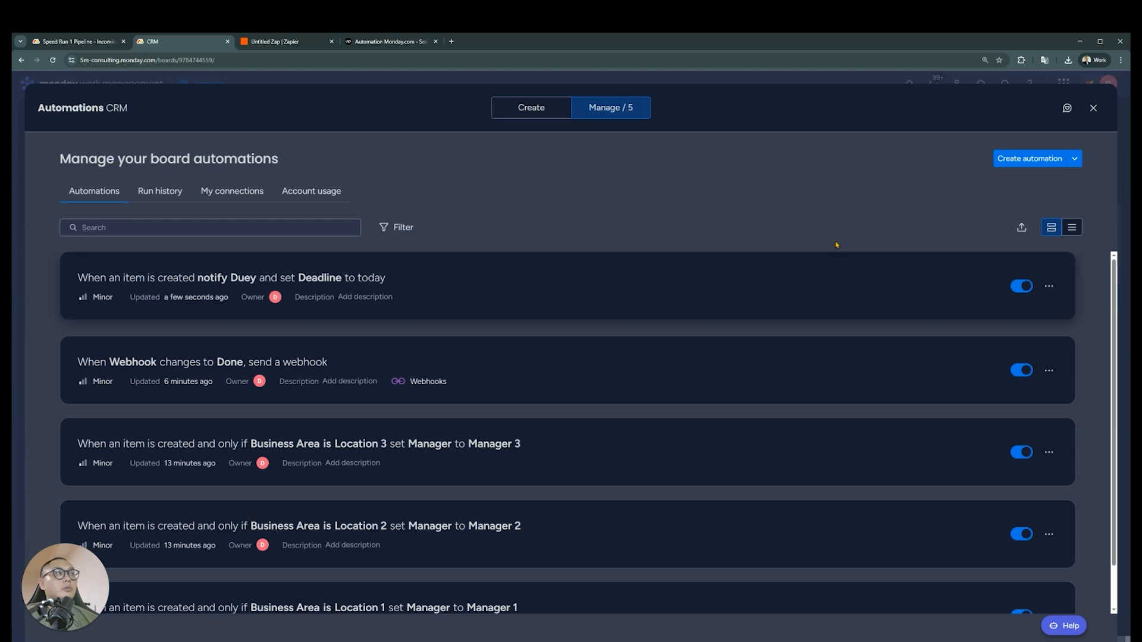
pyautogui.scroll(-1, 562, 410)
pyautogui.scroll(1, 467, 405)
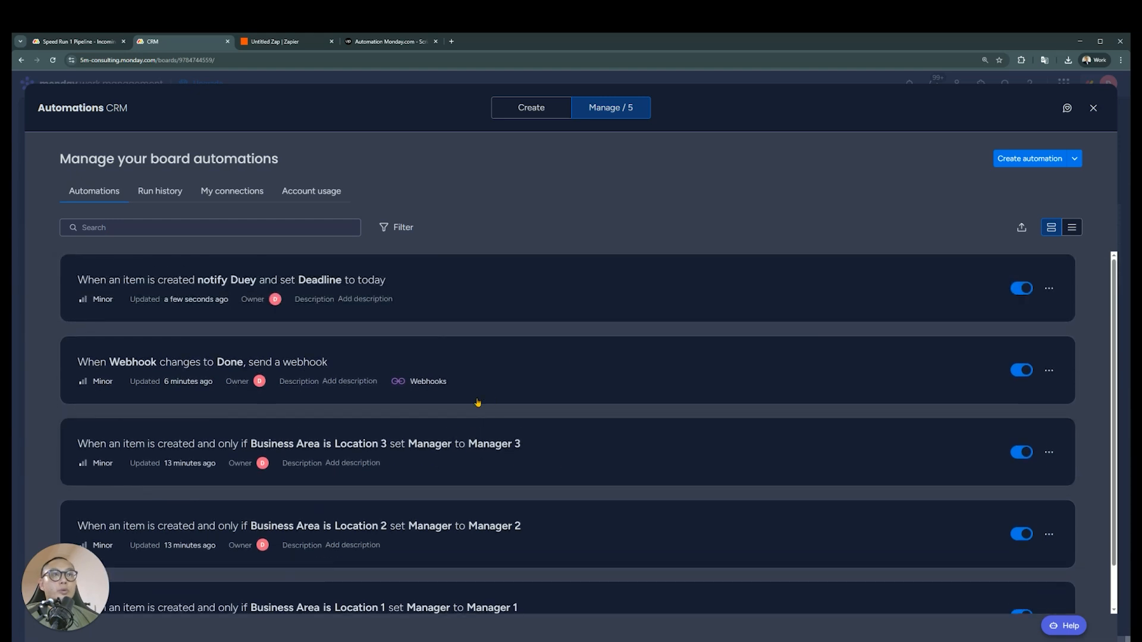
pyautogui.scroll(-1, 479, 345)
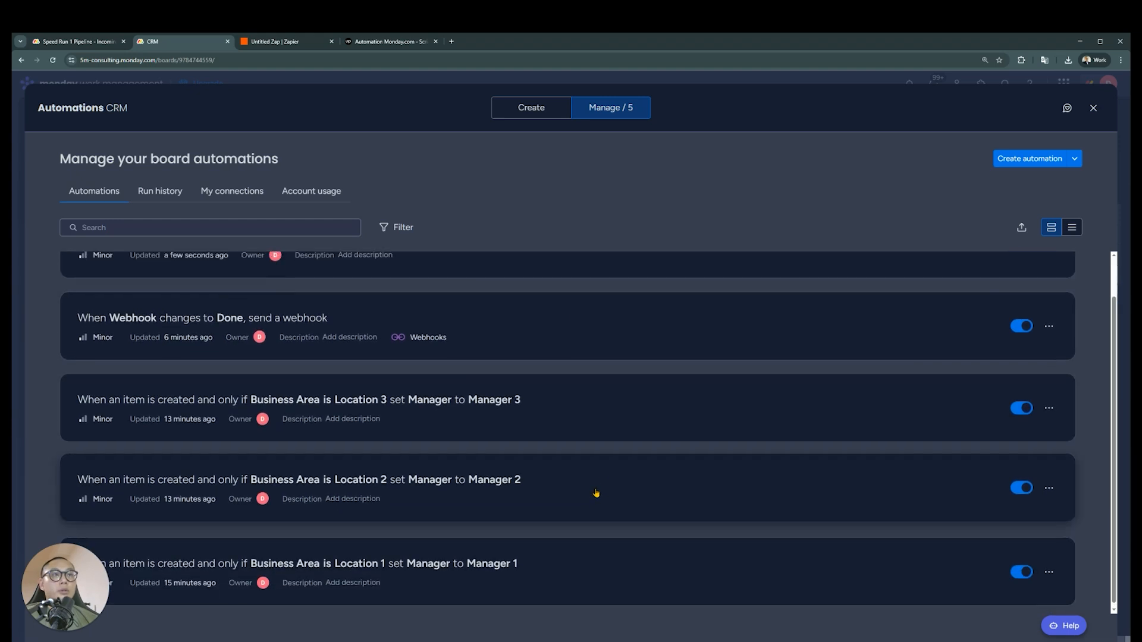
pyautogui.scroll(1, 482, 297)
pyautogui.click(487, 279)
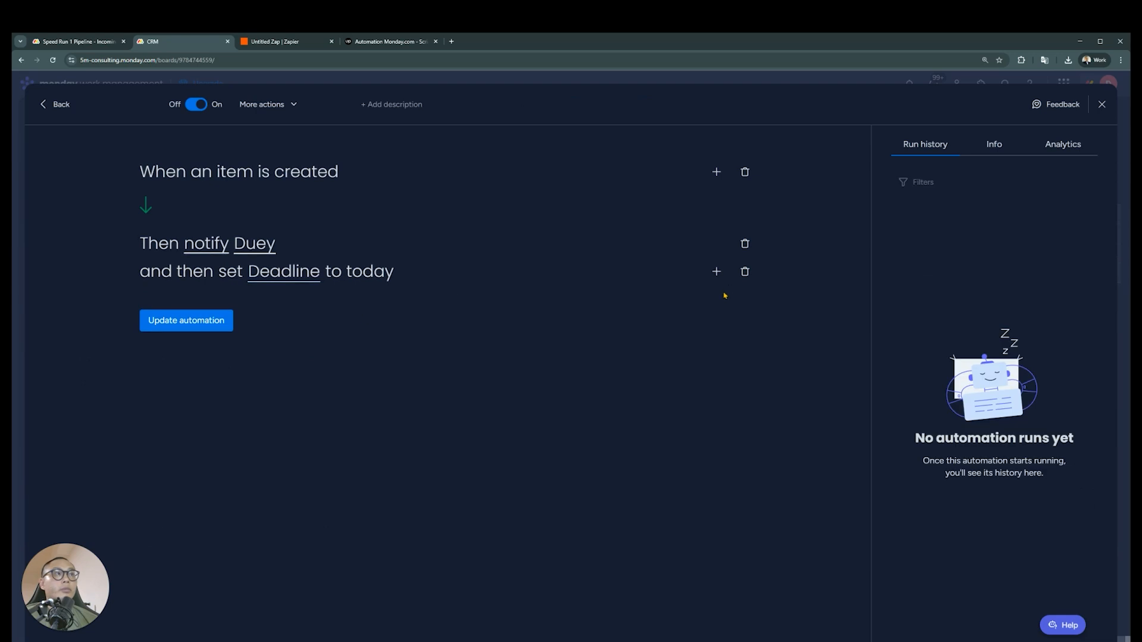
# Add a push-date action after the set-date action, with Deadline as the column to push
pyautogui.click(716, 271)
pyautogui.write('push')
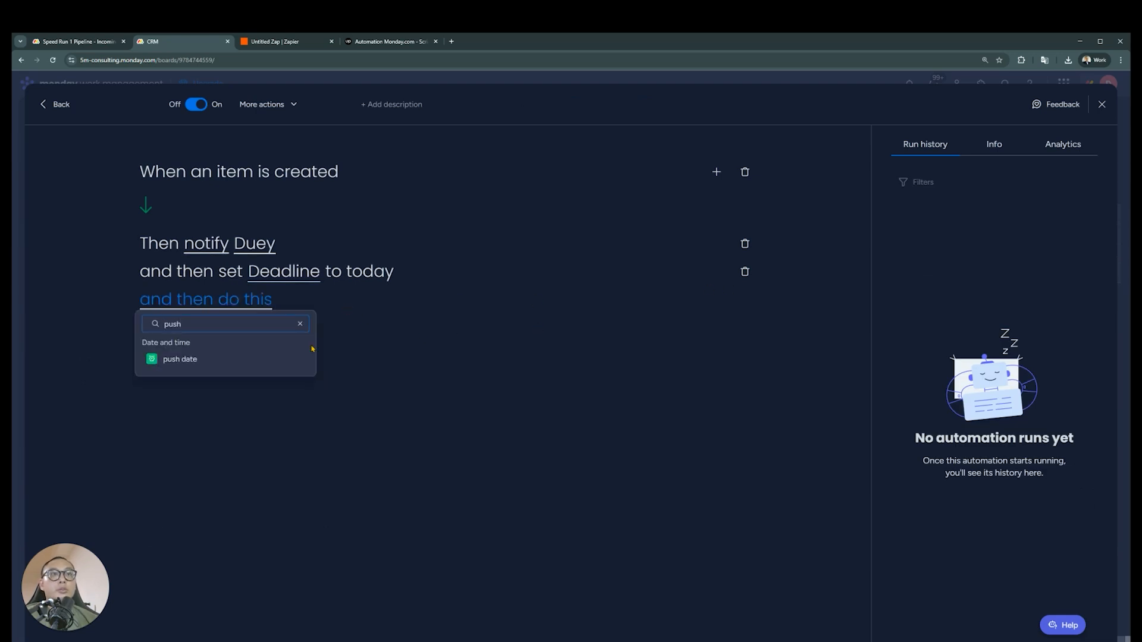
pyautogui.click(186, 359)
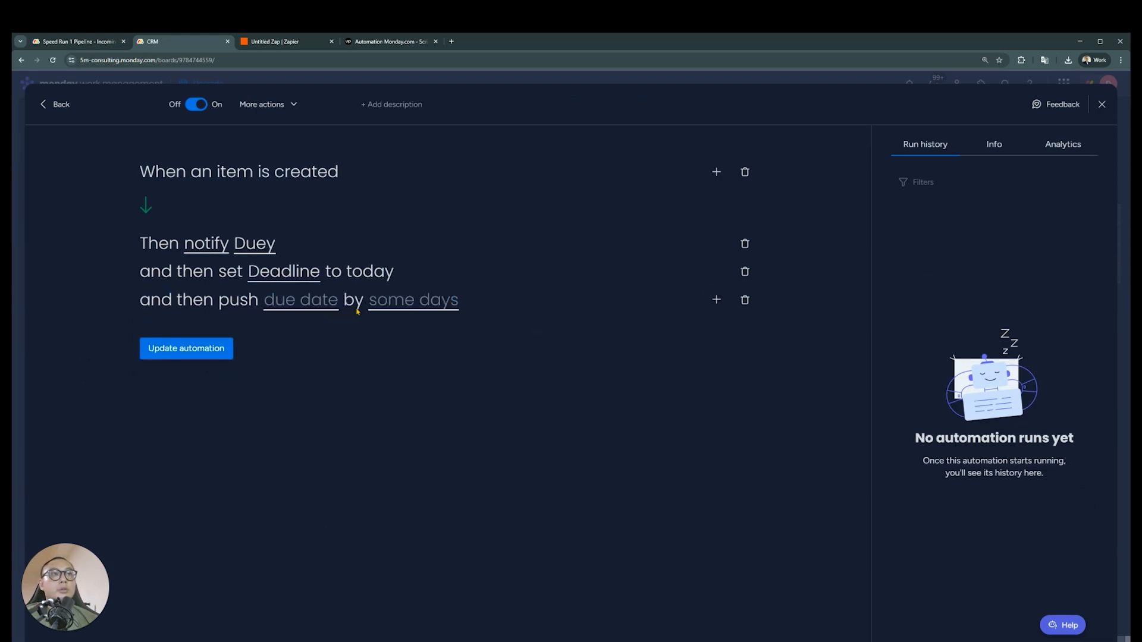
pyautogui.click(314, 308)
pyautogui.click(310, 360)
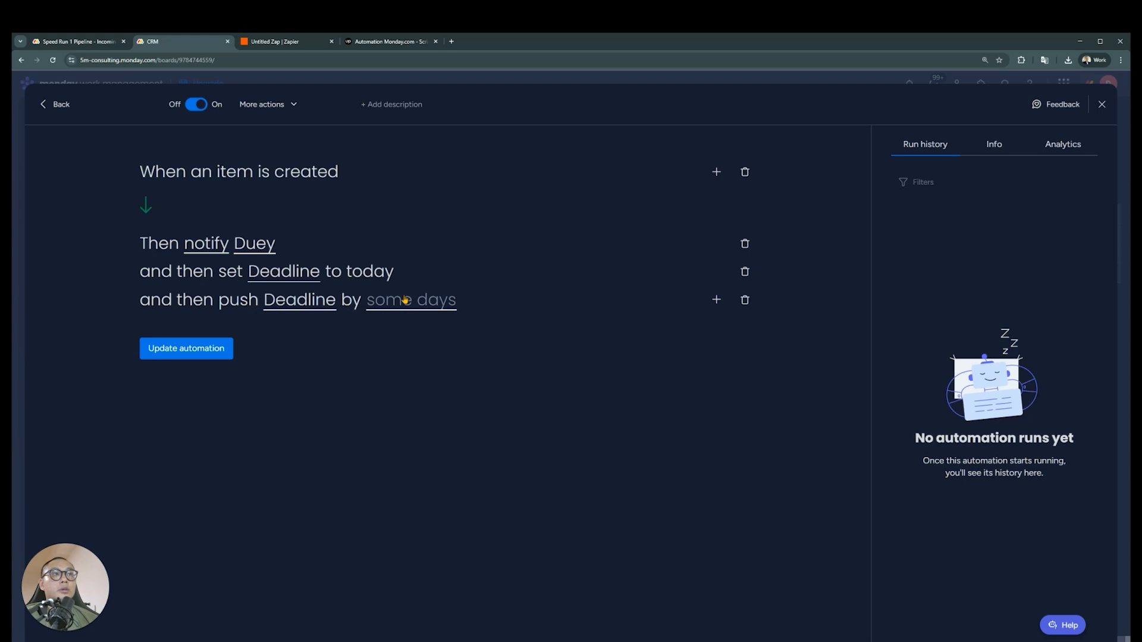
# Check the duration units available for pushing Deadline, then remove that action and return to the automation list
pyautogui.click(405, 300)
pyautogui.click(440, 342)
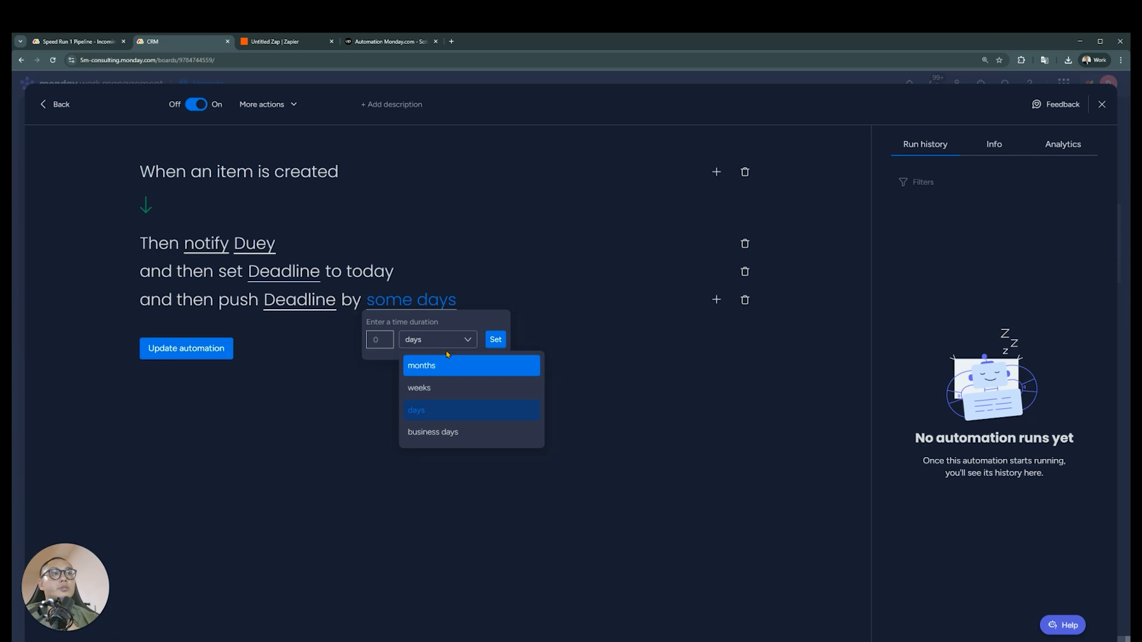
pyautogui.click(325, 409)
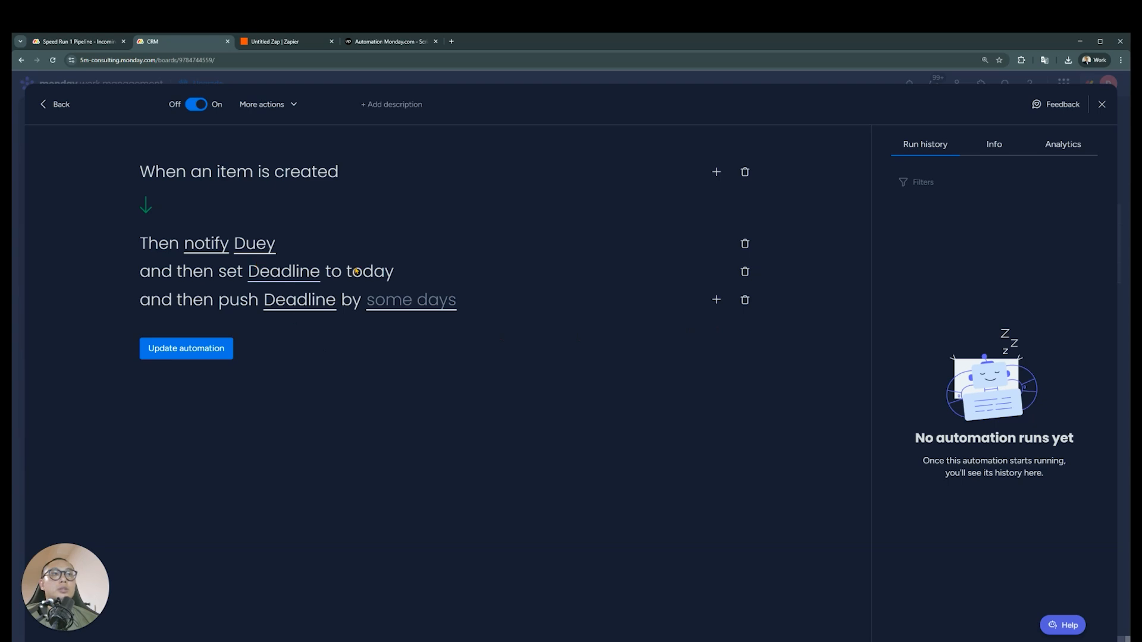
pyautogui.click(744, 300)
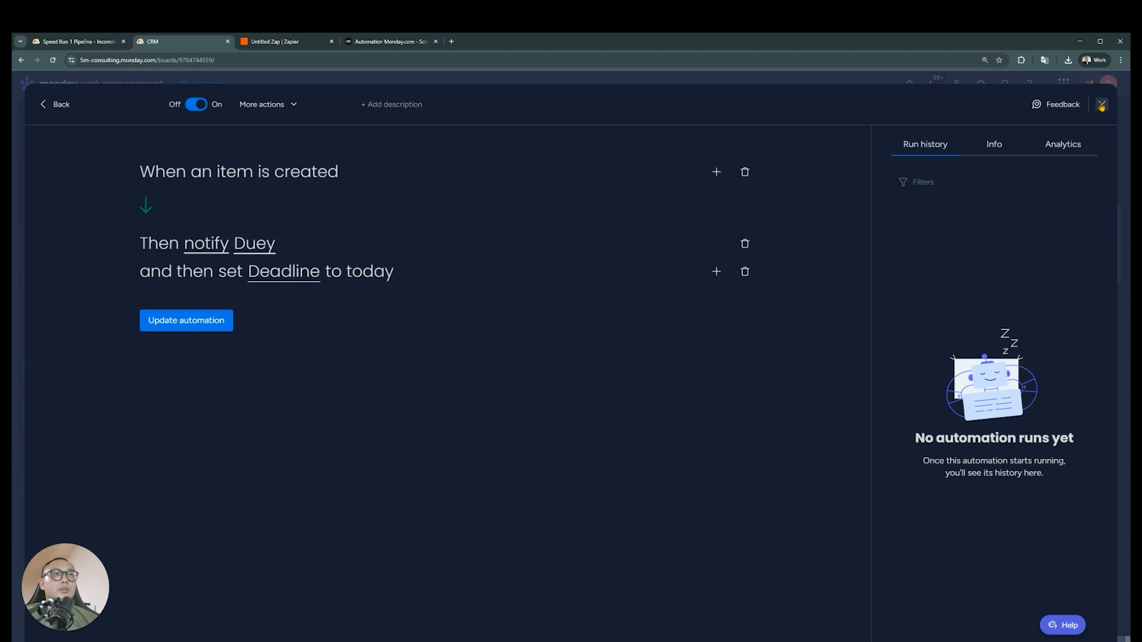
pyautogui.click(57, 104)
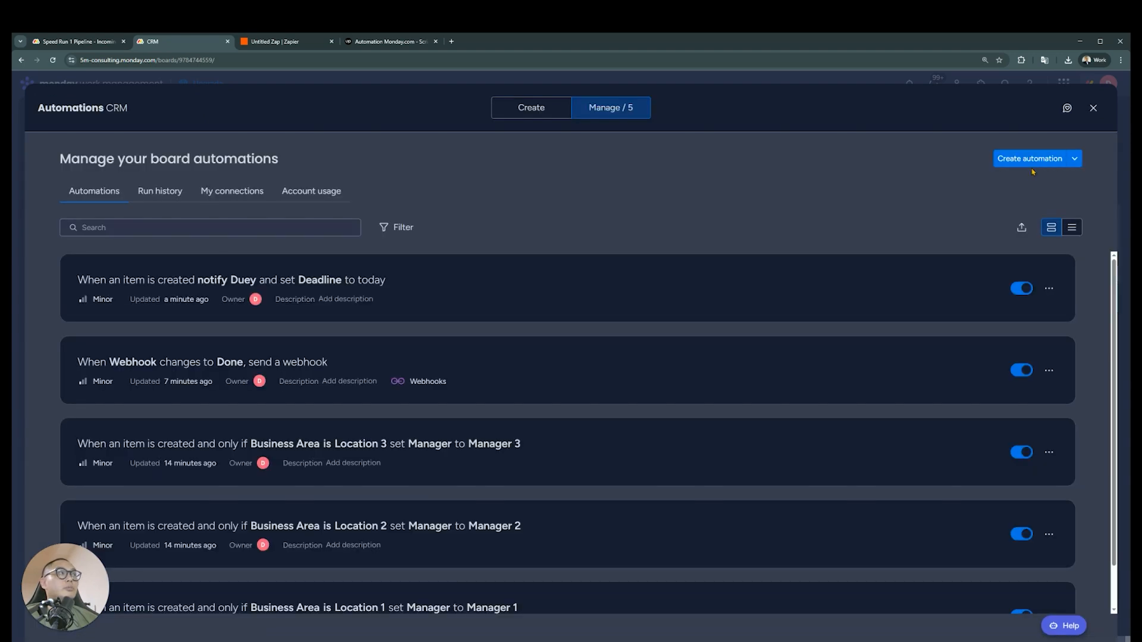
# Try a new automation with the column changes trigger, check its selectable columns, and remove the trigger
pyautogui.click(1035, 160)
pyautogui.click(359, 188)
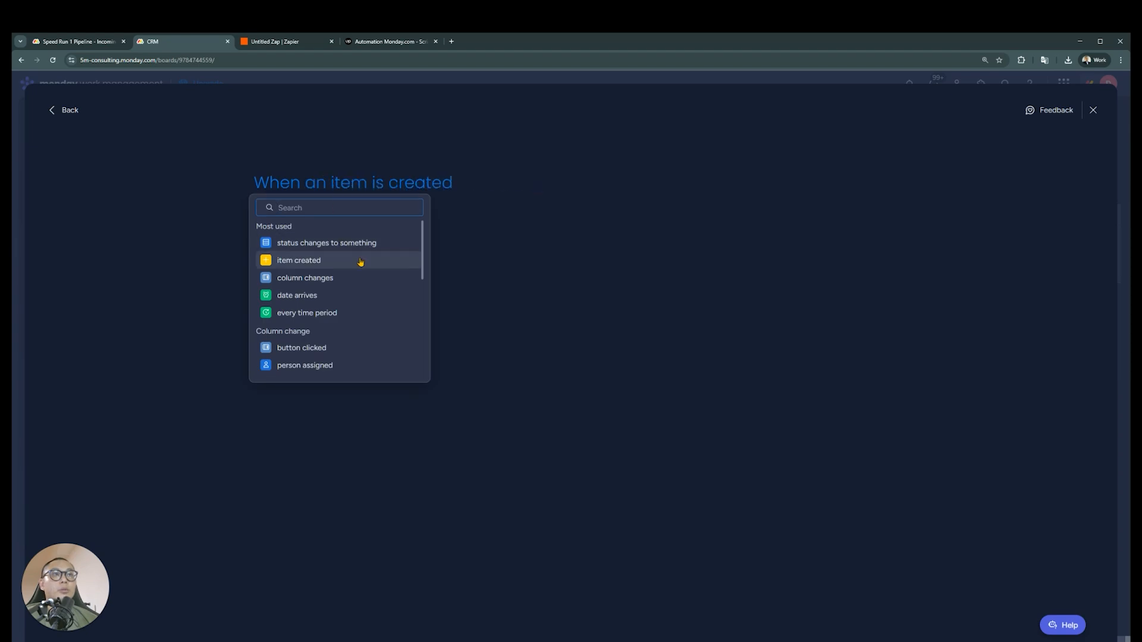
pyautogui.click(305, 278)
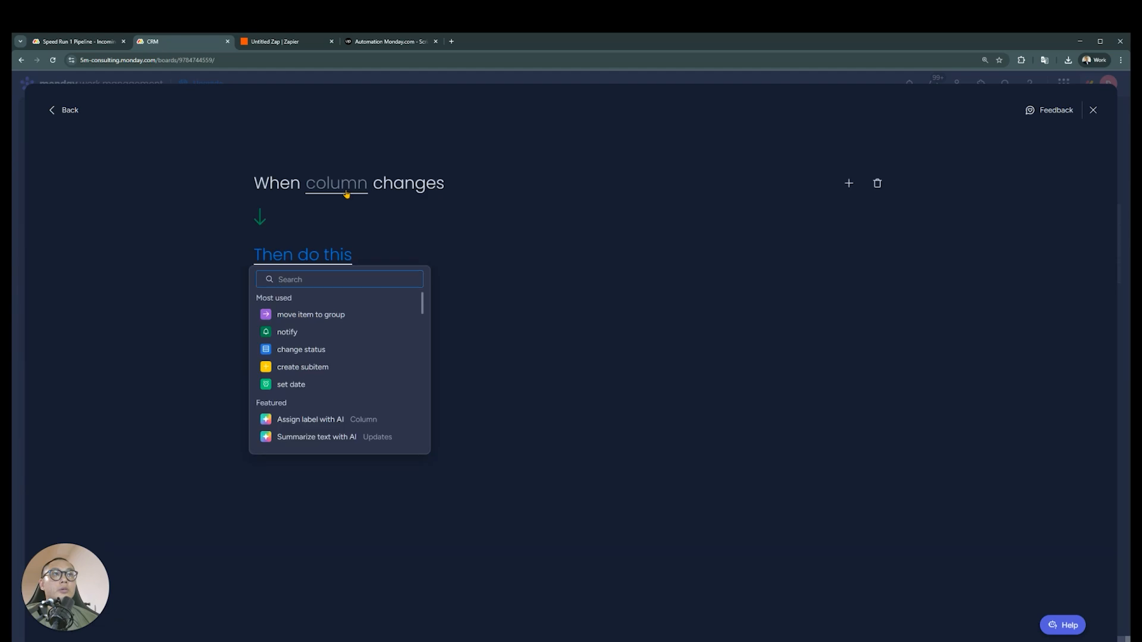
pyautogui.click(346, 184)
pyautogui.click(877, 183)
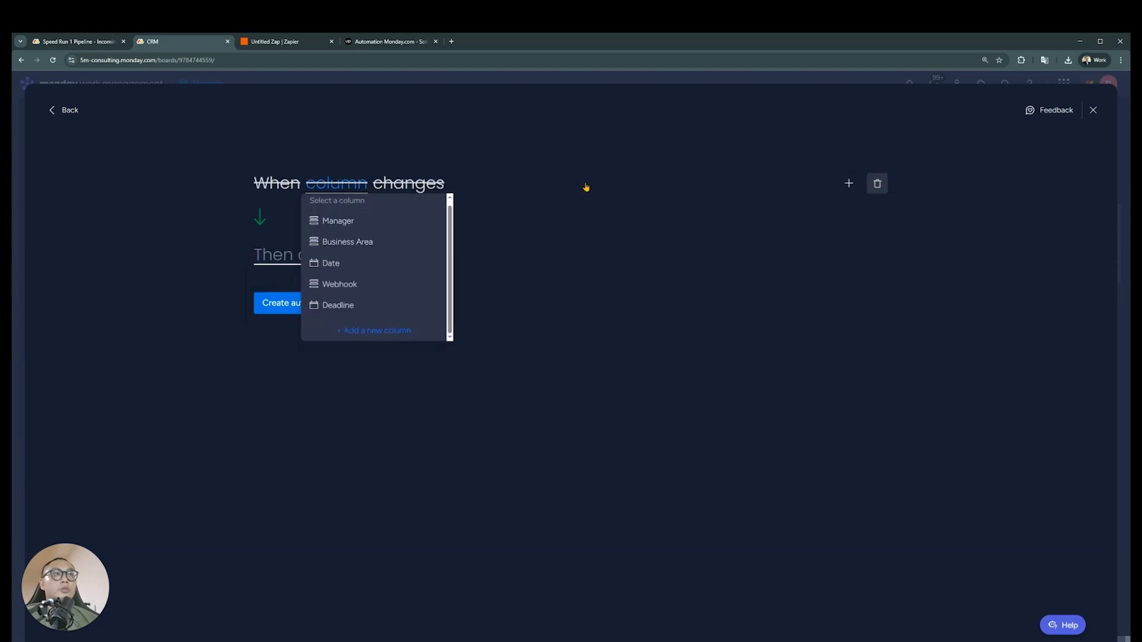
# Search the new automation's triggers for "date", then choose item created as the trigger
pyautogui.click(319, 185)
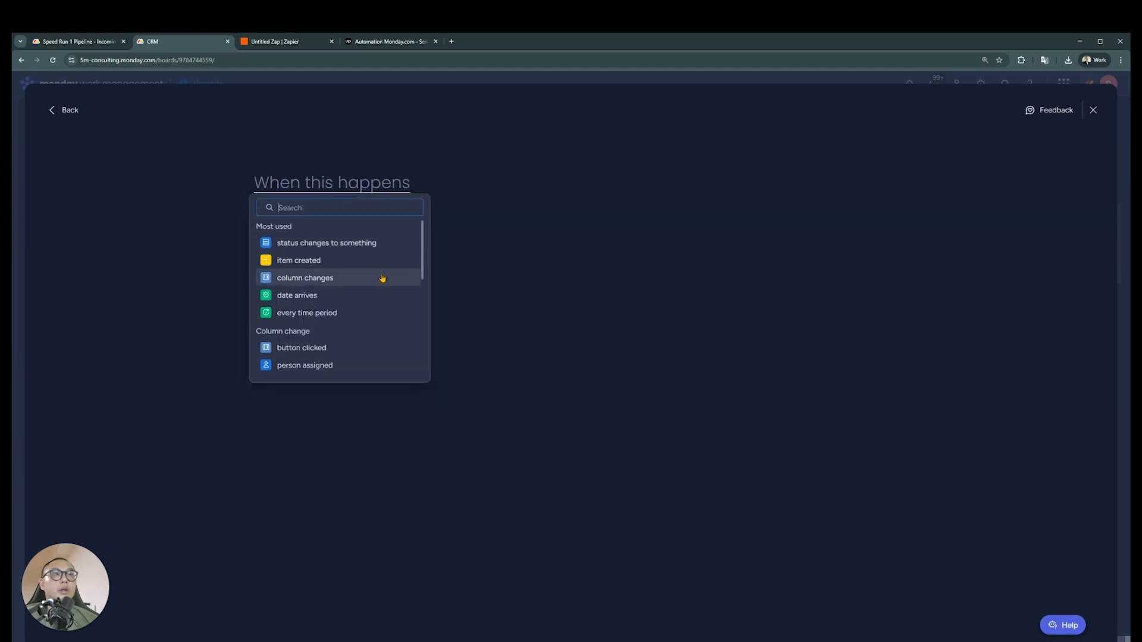
pyautogui.write('date')
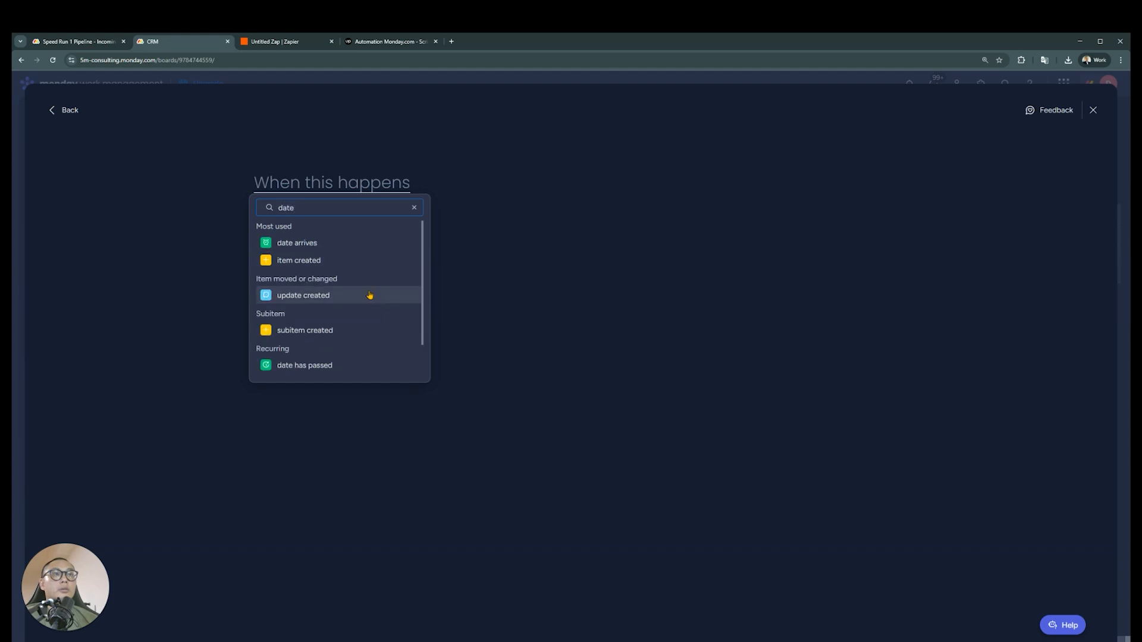
pyautogui.scroll(-1, 369, 295)
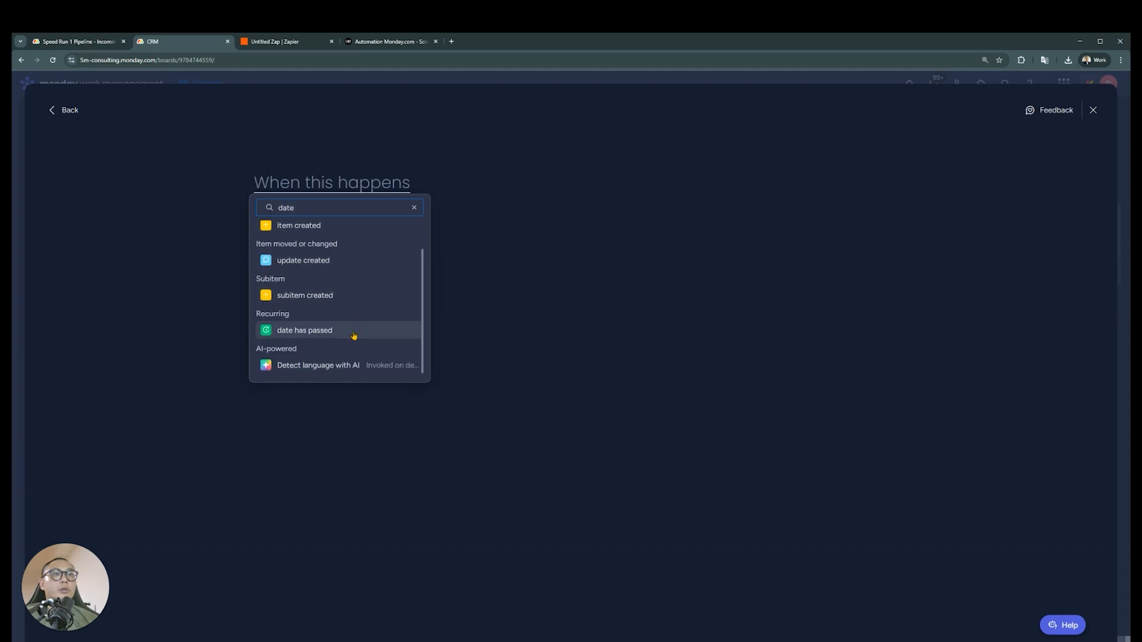
pyautogui.scroll(1, 353, 335)
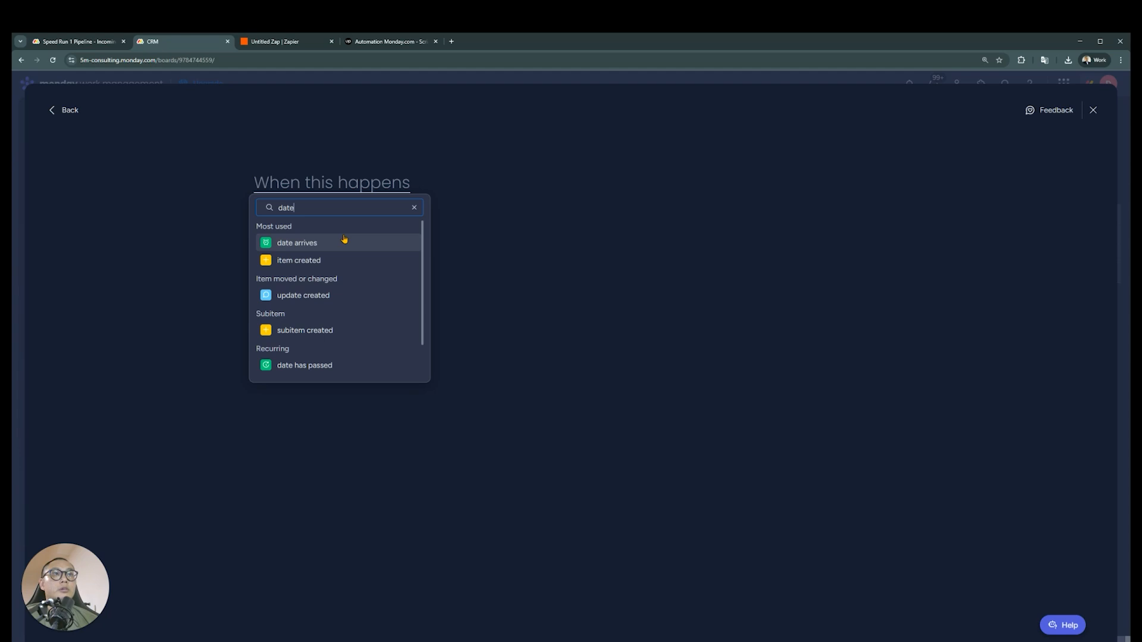
pyautogui.click(340, 260)
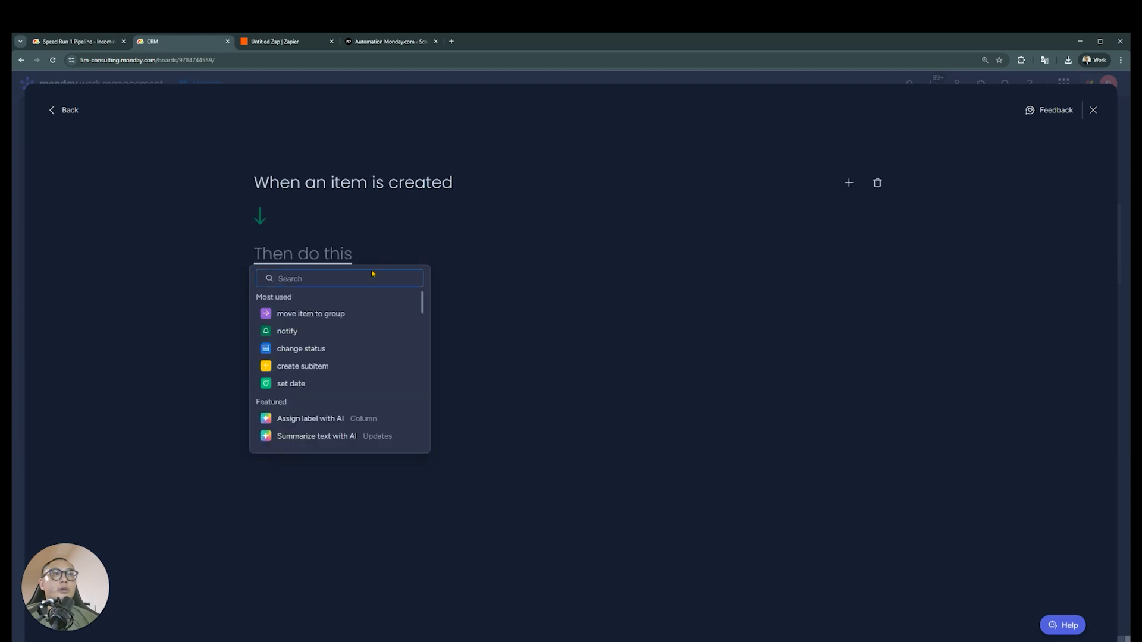
# Try the set date and set hour to current time actions for the item-created trigger, removing each one
pyautogui.write('se')
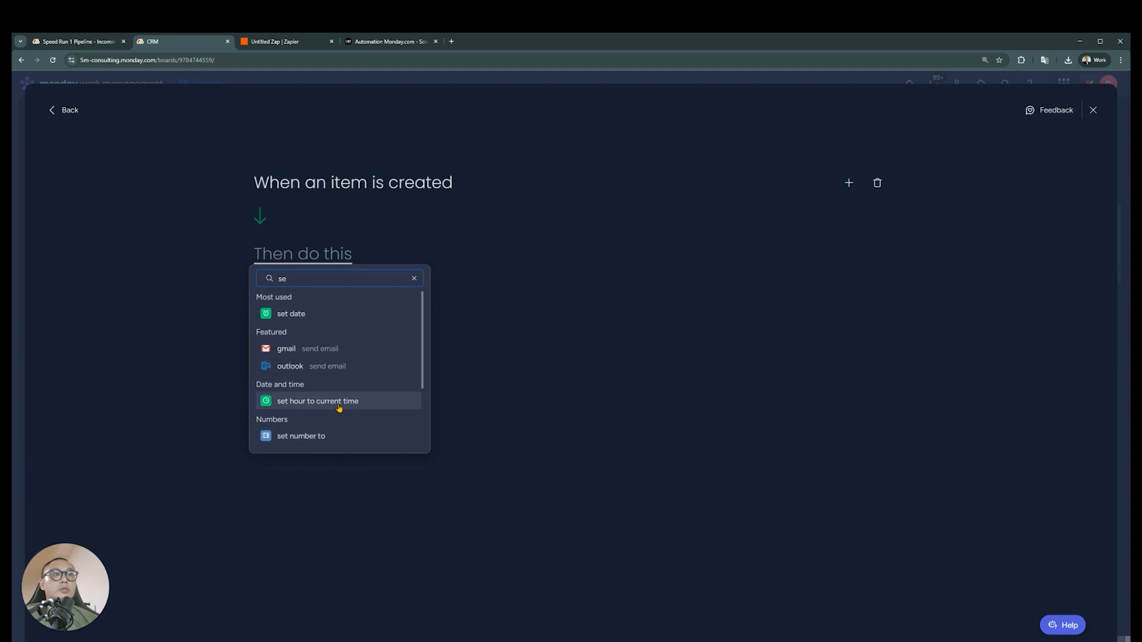
pyautogui.click(334, 315)
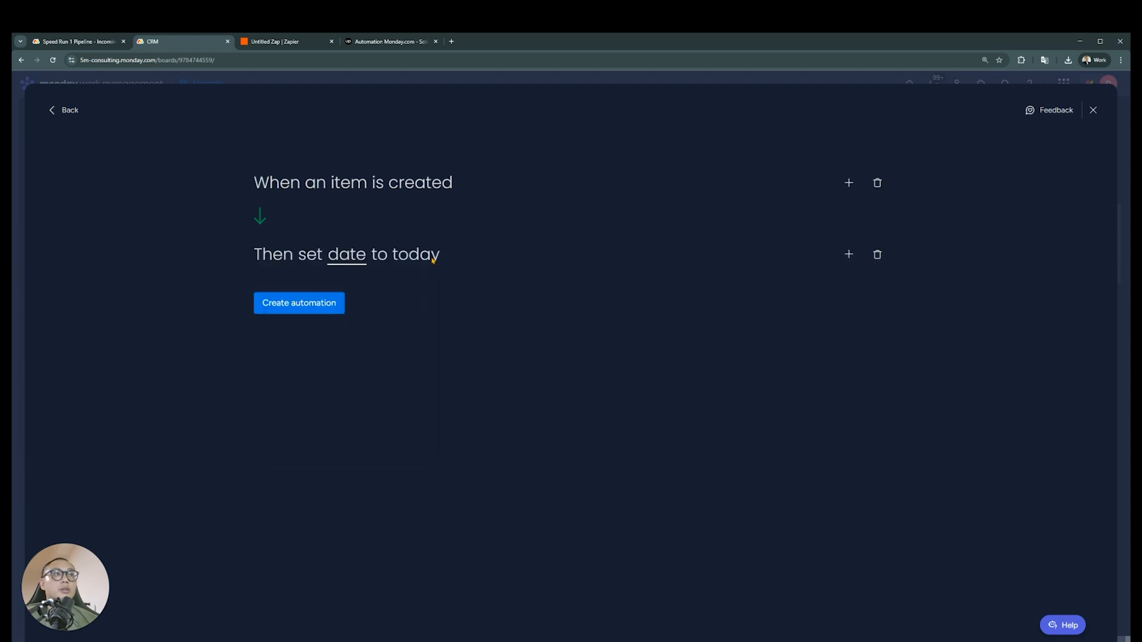
pyautogui.click(876, 255)
pyautogui.write('set')
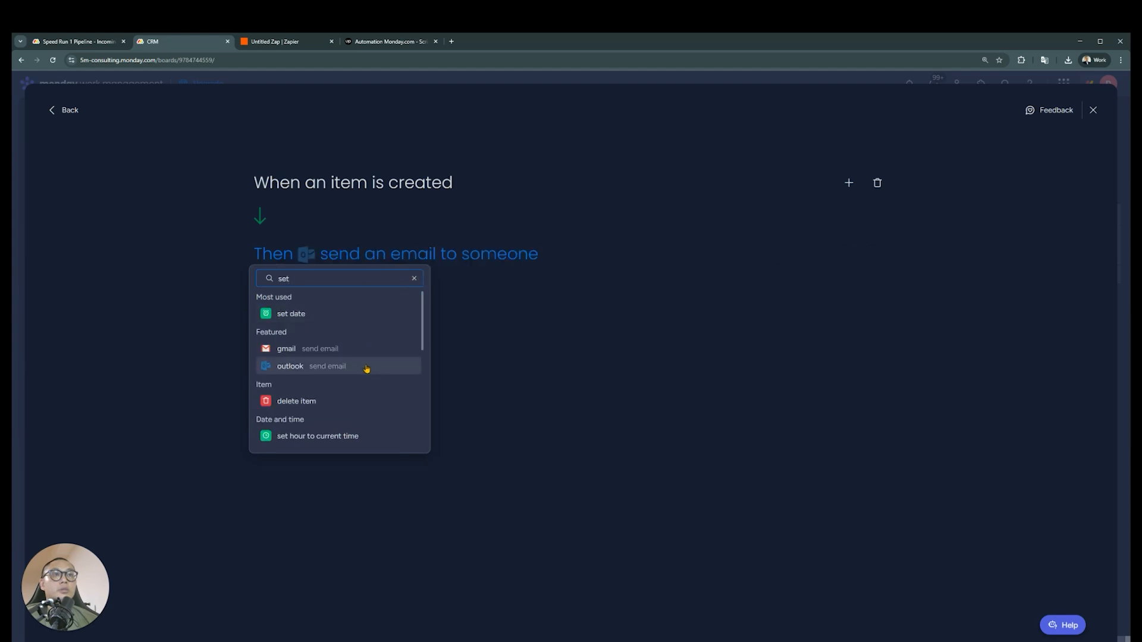
pyautogui.click(349, 439)
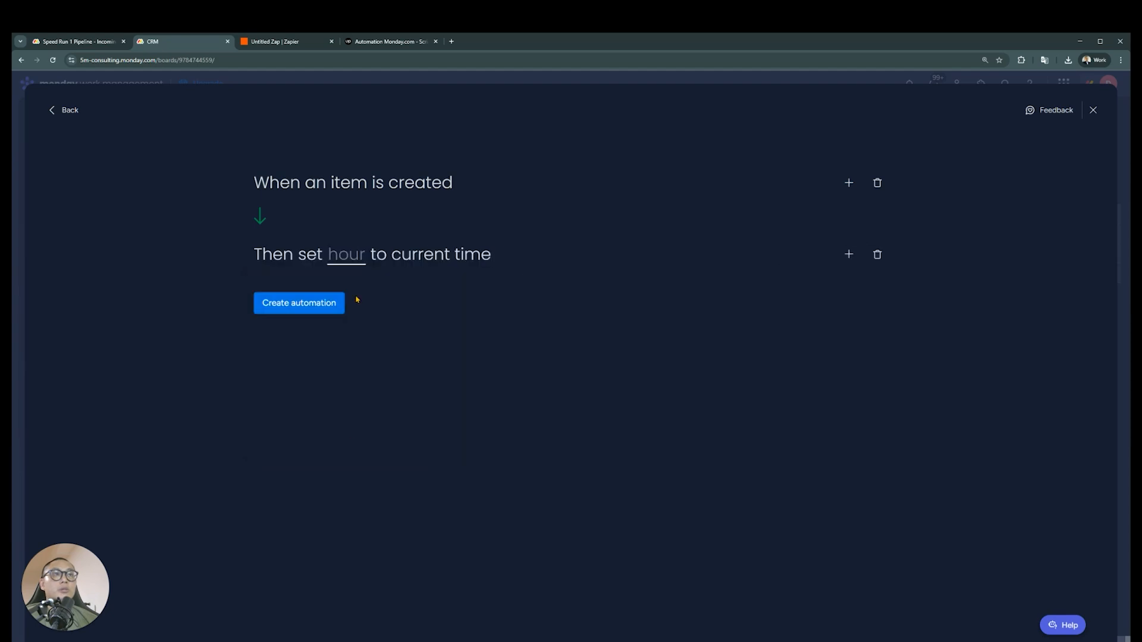
pyautogui.click(359, 265)
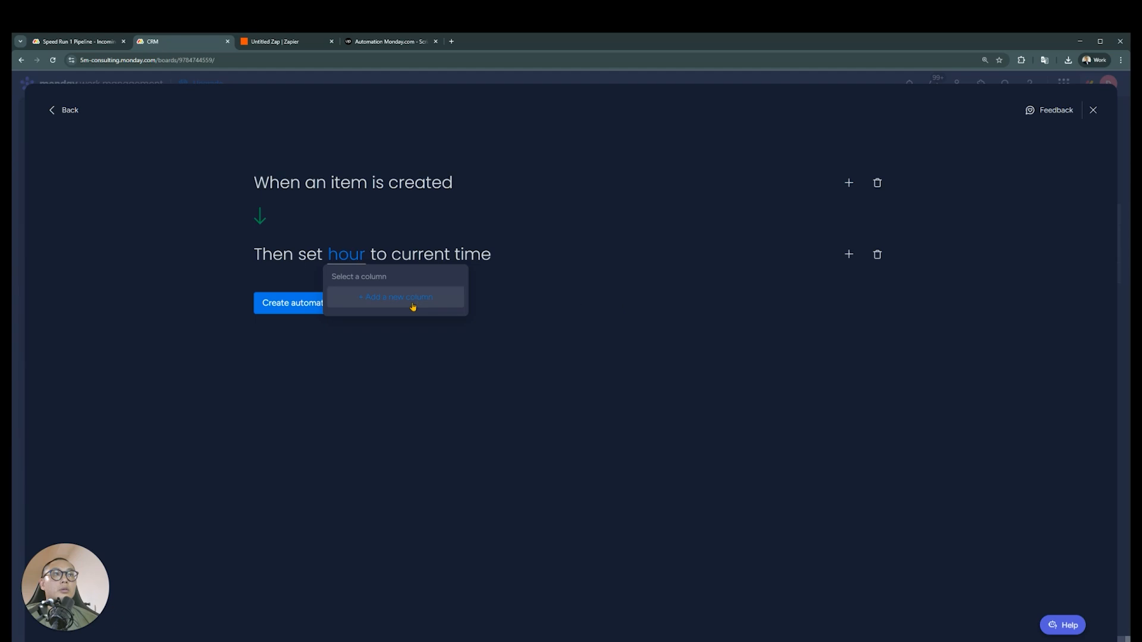
pyautogui.click(877, 254)
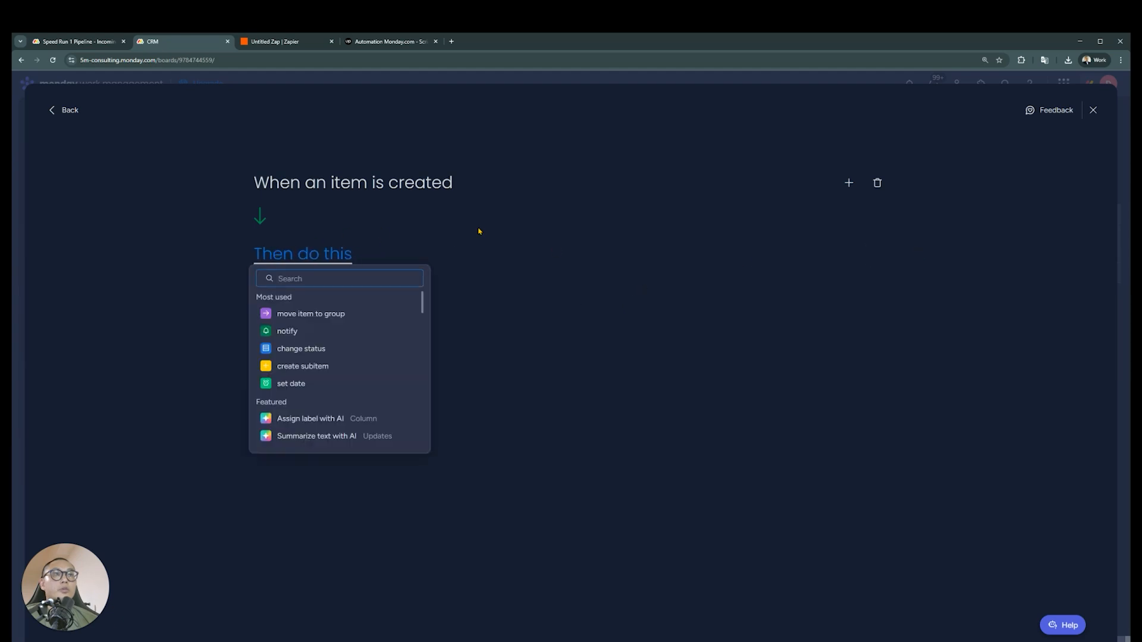
# Try the push date action, checking its duration units and date columns, then close the editor without creating the automation
pyautogui.write('pl')
pyautogui.write('ush')
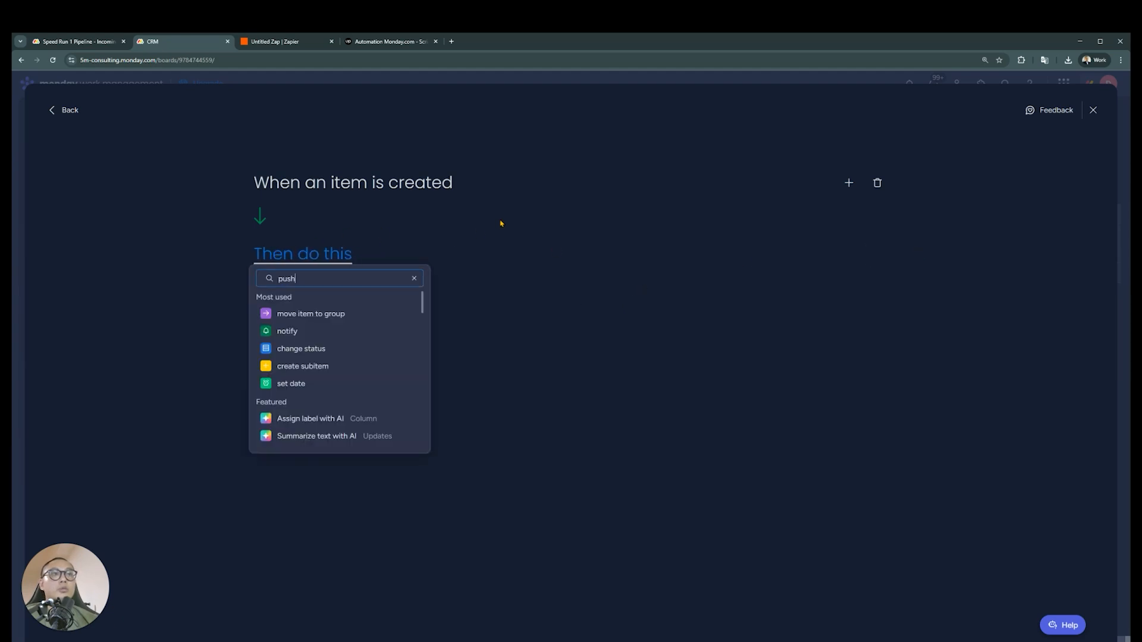
pyautogui.click(314, 312)
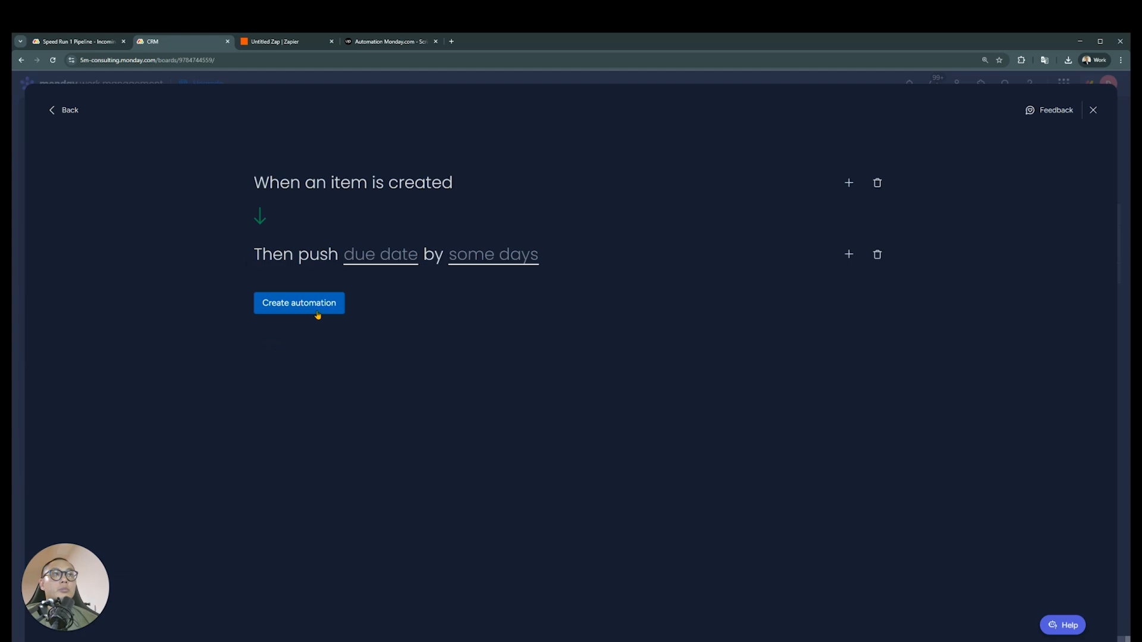
pyautogui.click(477, 257)
pyautogui.click(536, 301)
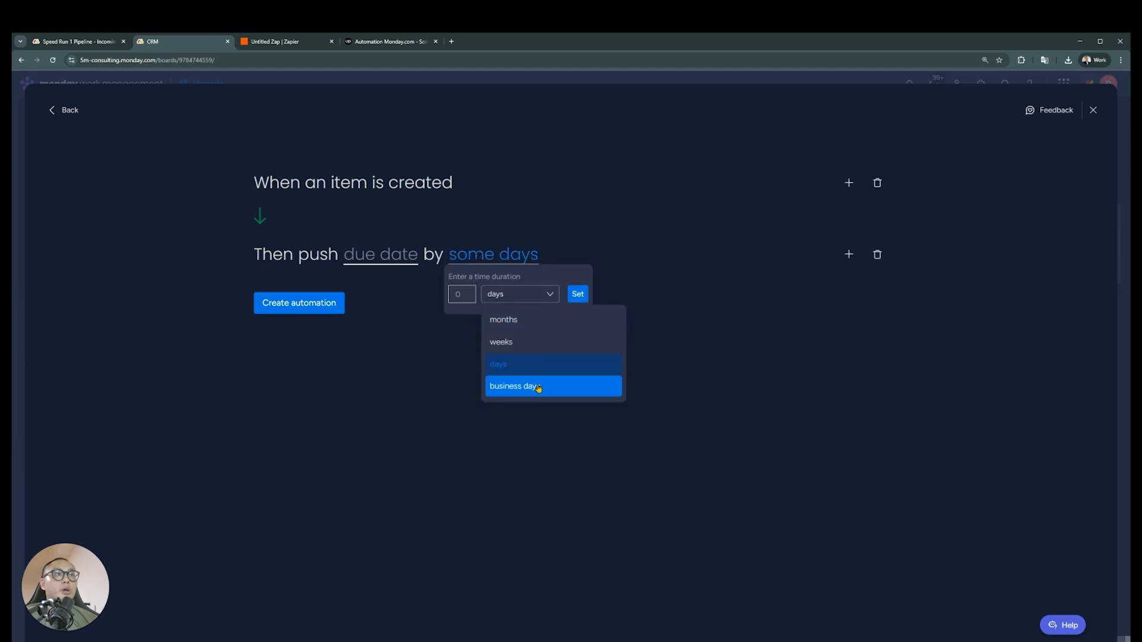
pyautogui.click(471, 293)
pyautogui.click(387, 262)
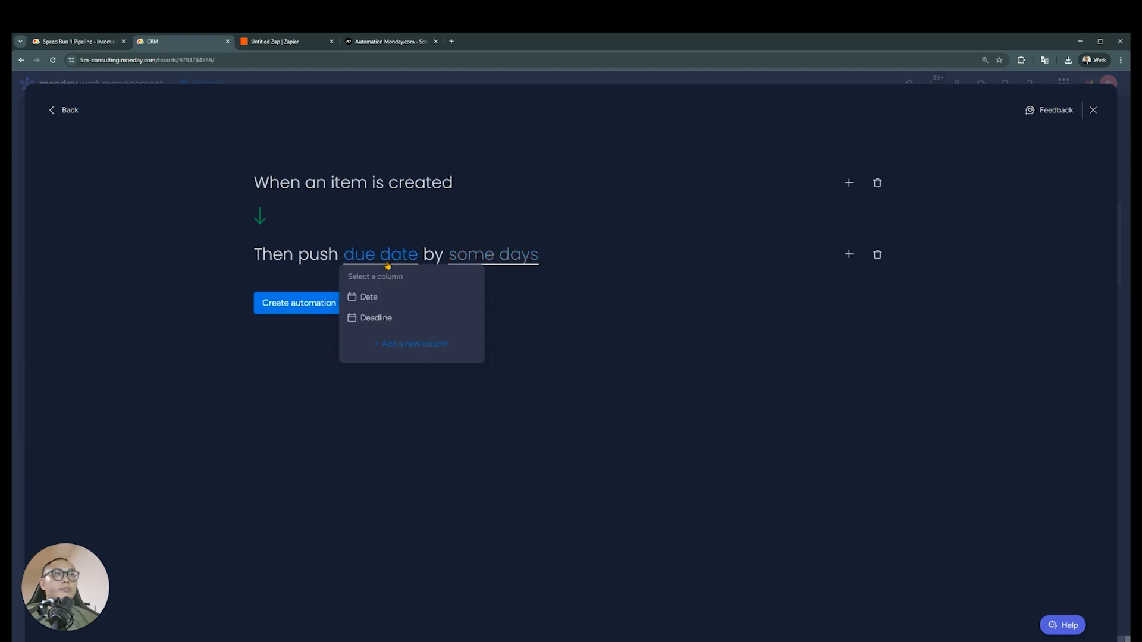
pyautogui.click(360, 256)
pyautogui.click(1093, 110)
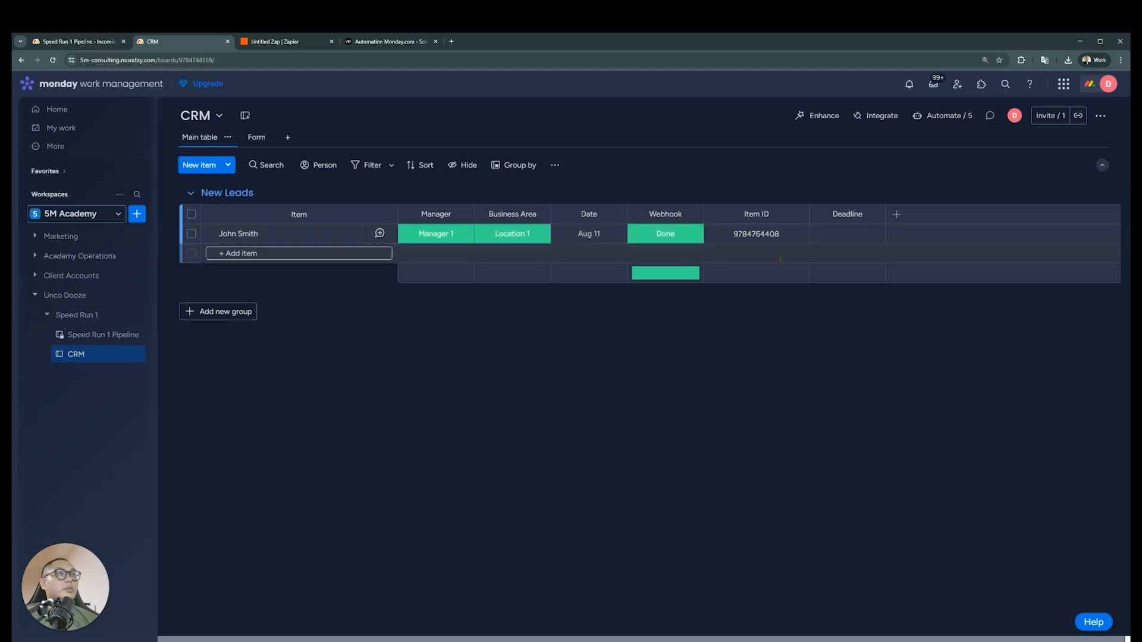
# Set the existing New Leads item's Deadline to August 11, 2025 at 9:00 AM
pyautogui.click(852, 233)
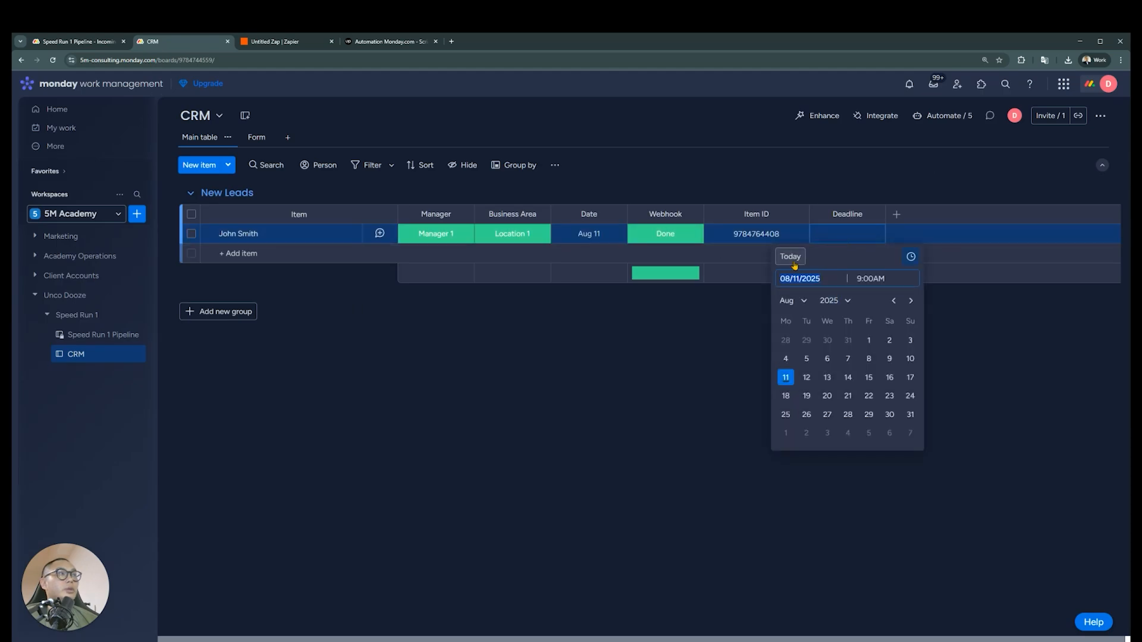
pyautogui.click(785, 377)
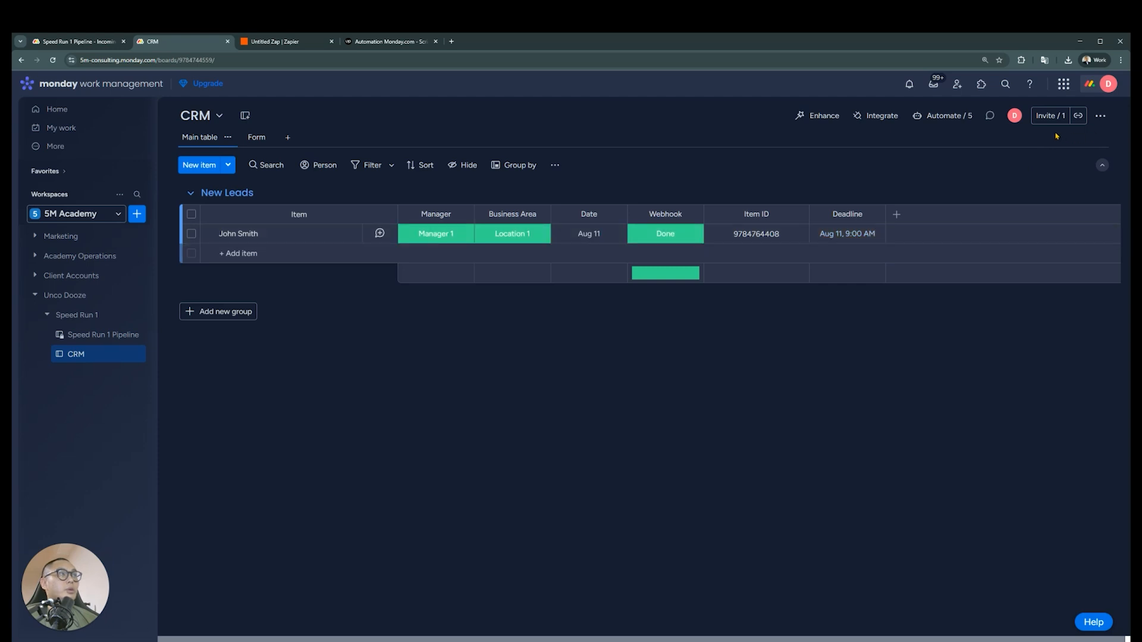
# Try adding a push date action on the Deadline column to the item-created notification automation, checking its duration units
pyautogui.click(944, 115)
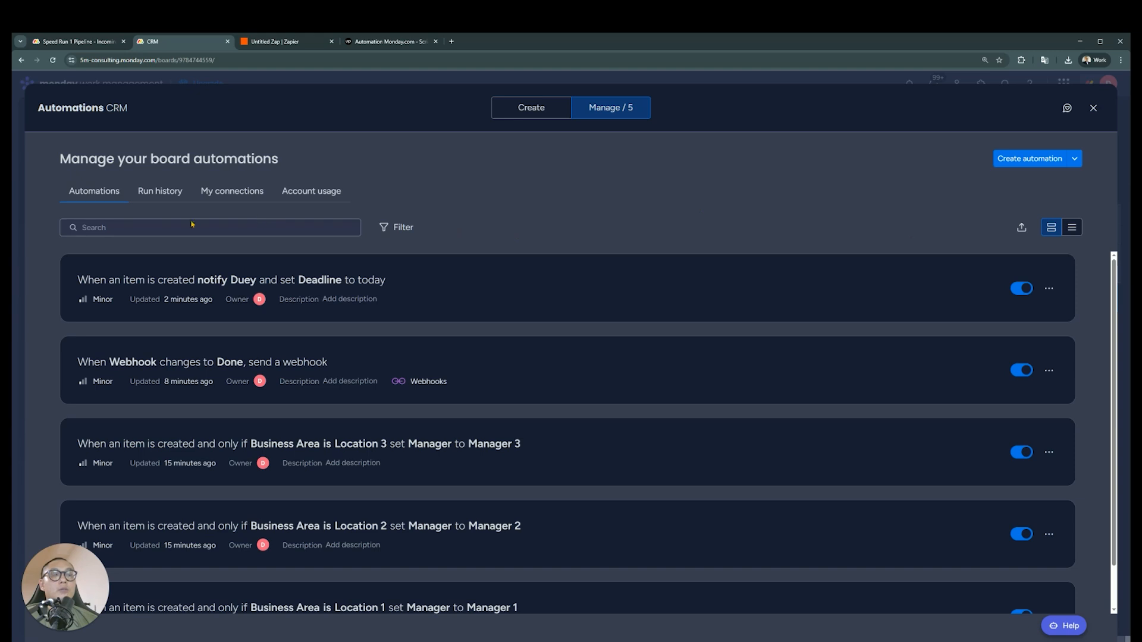
pyautogui.click(534, 294)
pyautogui.click(715, 272)
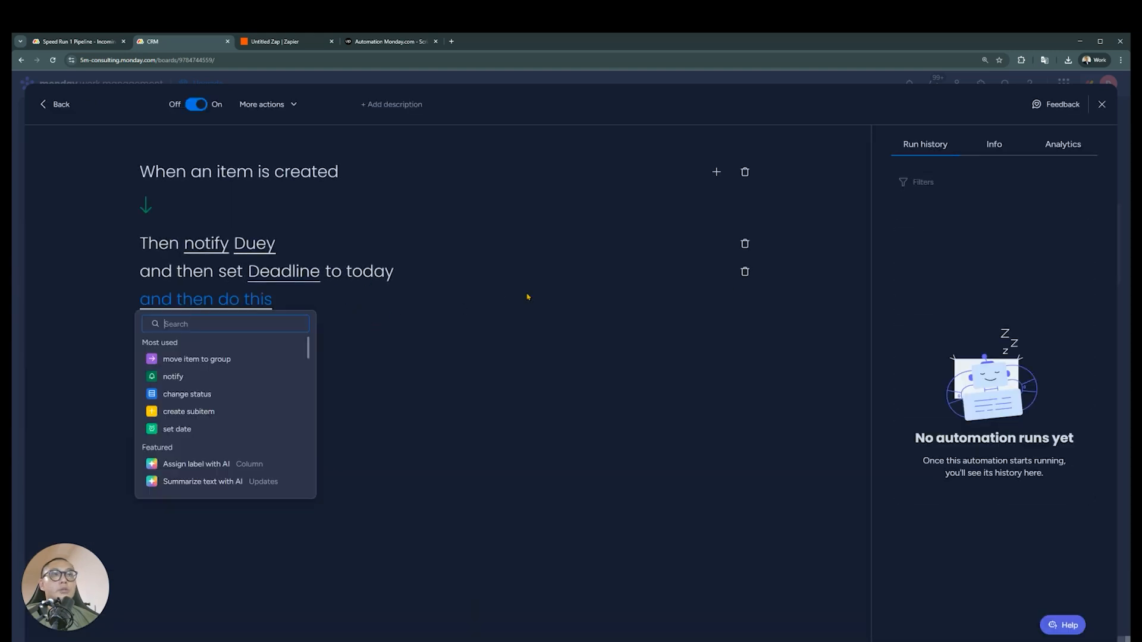
pyautogui.write('push')
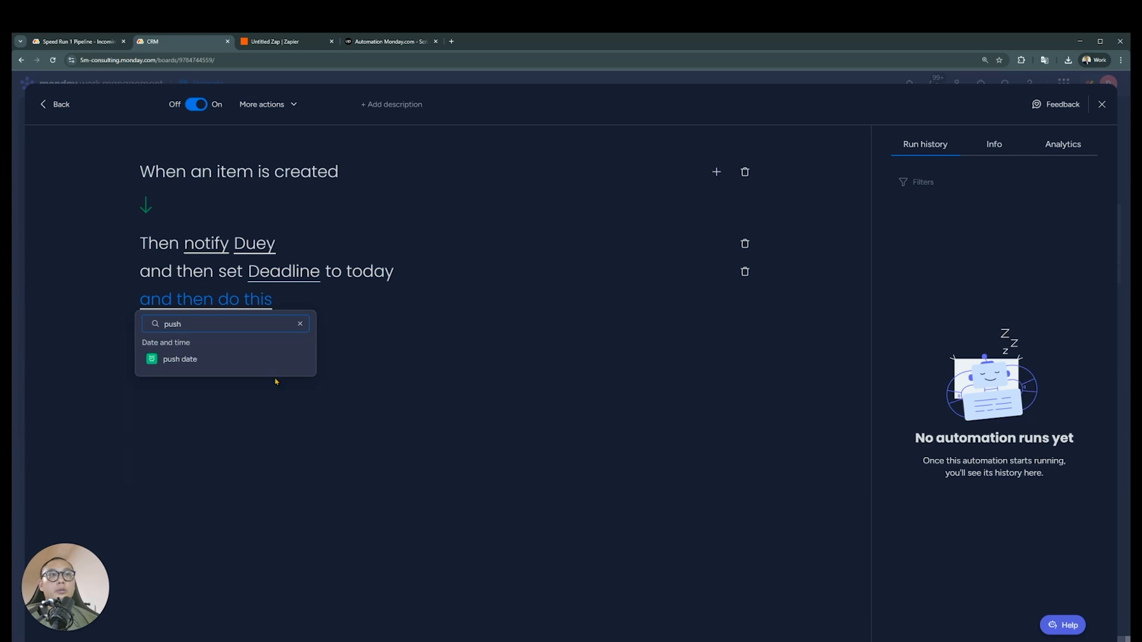
pyautogui.click(189, 360)
pyautogui.click(416, 299)
pyautogui.click(441, 342)
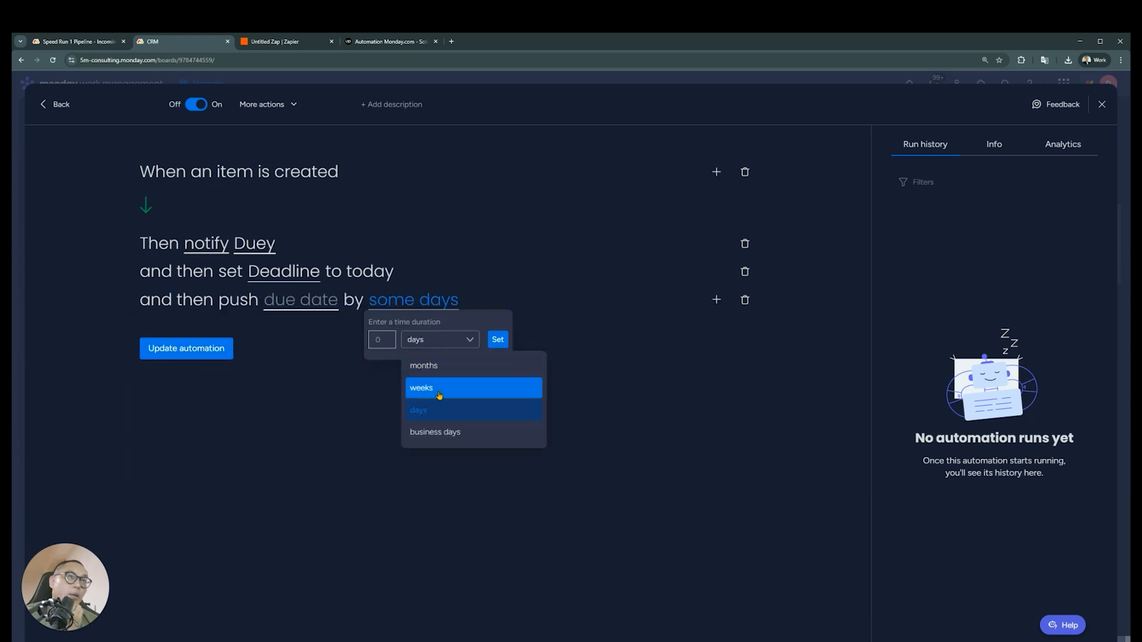
pyautogui.click(362, 344)
pyautogui.click(308, 305)
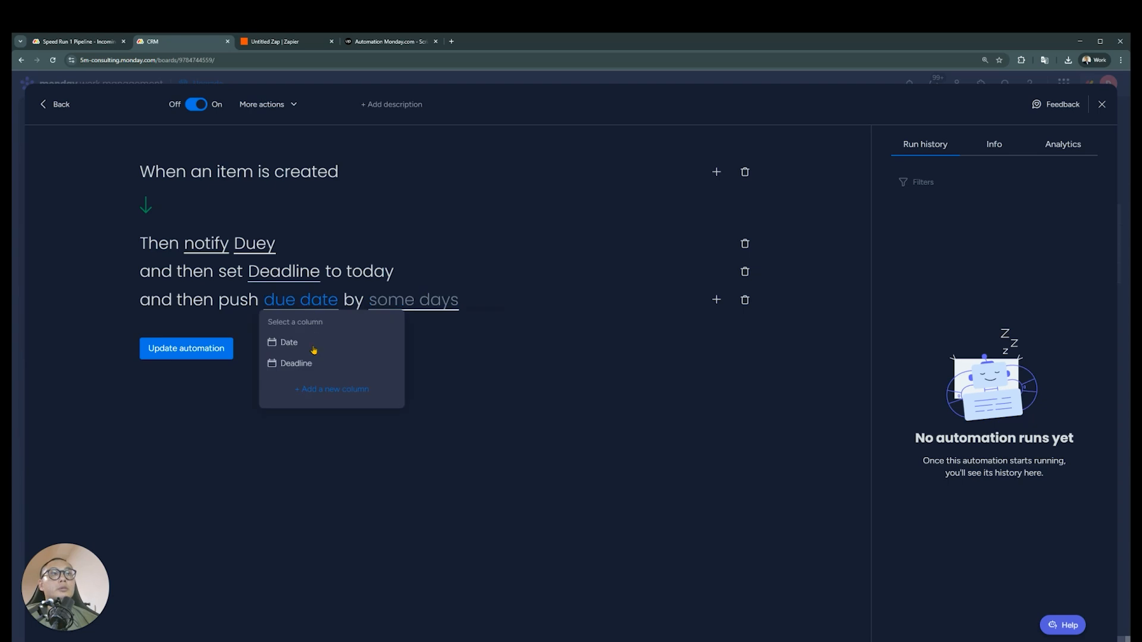
pyautogui.click(313, 364)
# Try a push duration in days for the Deadline, then remove the push date action
pyautogui.click(423, 301)
pyautogui.click(387, 340)
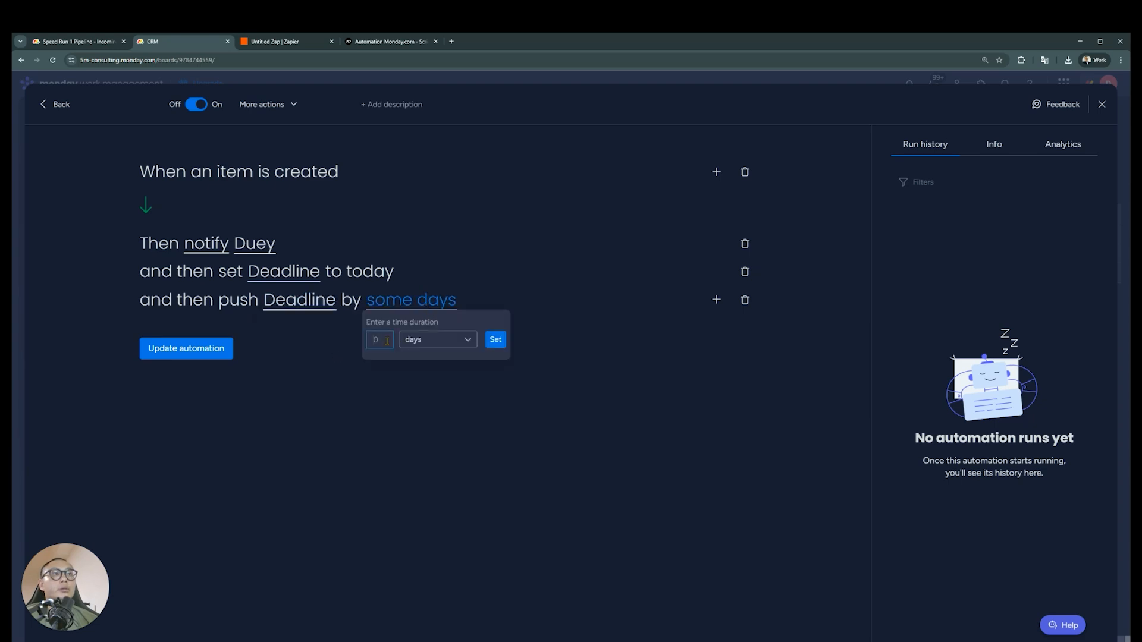
pyautogui.click(400, 345)
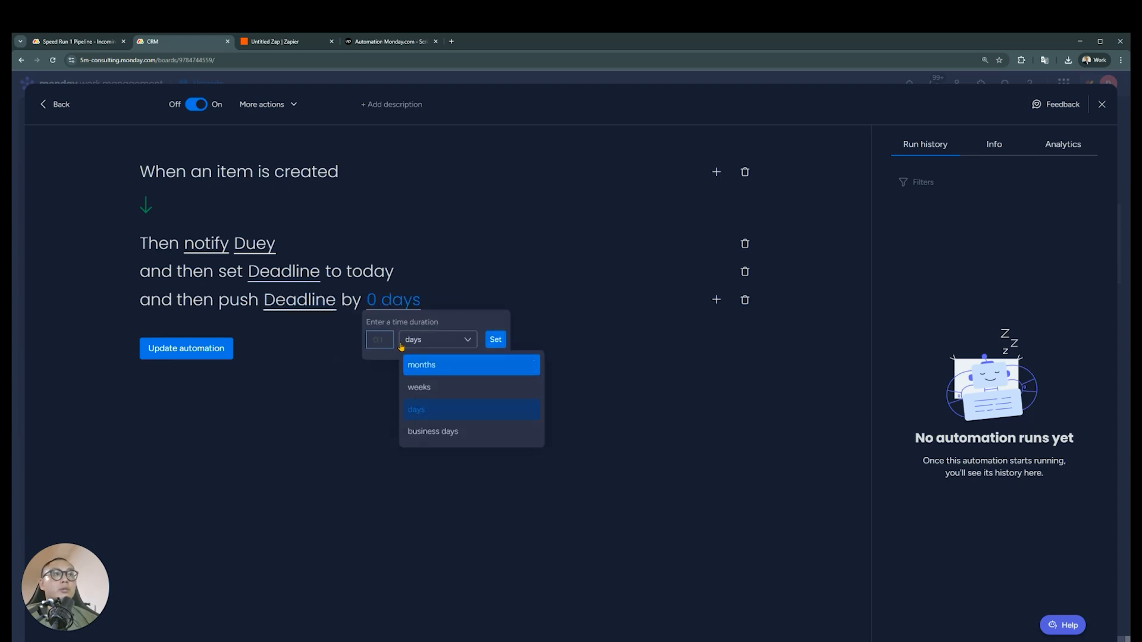
pyautogui.click(385, 353)
pyautogui.click(812, 342)
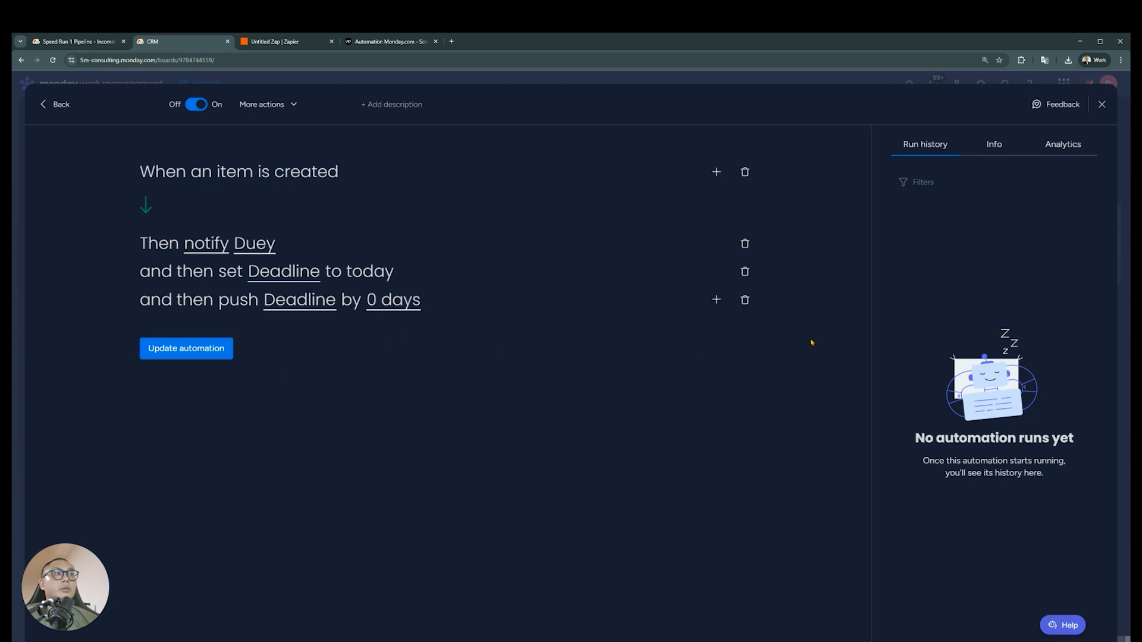
pyautogui.click(744, 302)
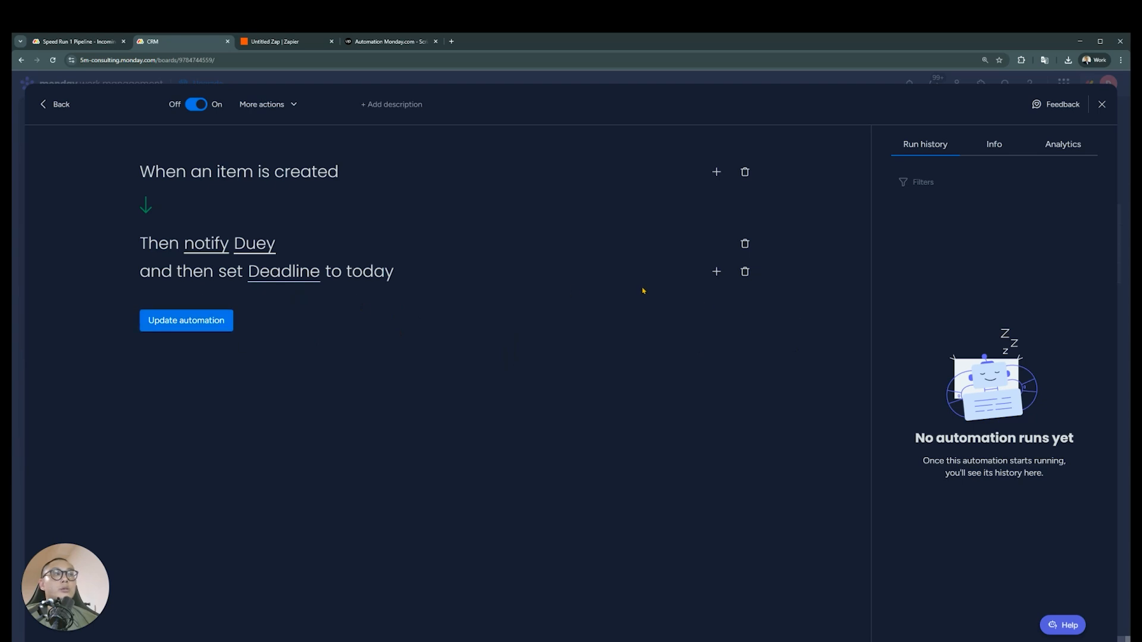
# Try the set hour to current time action, check its selectable columns, and remove the action
pyautogui.click(716, 271)
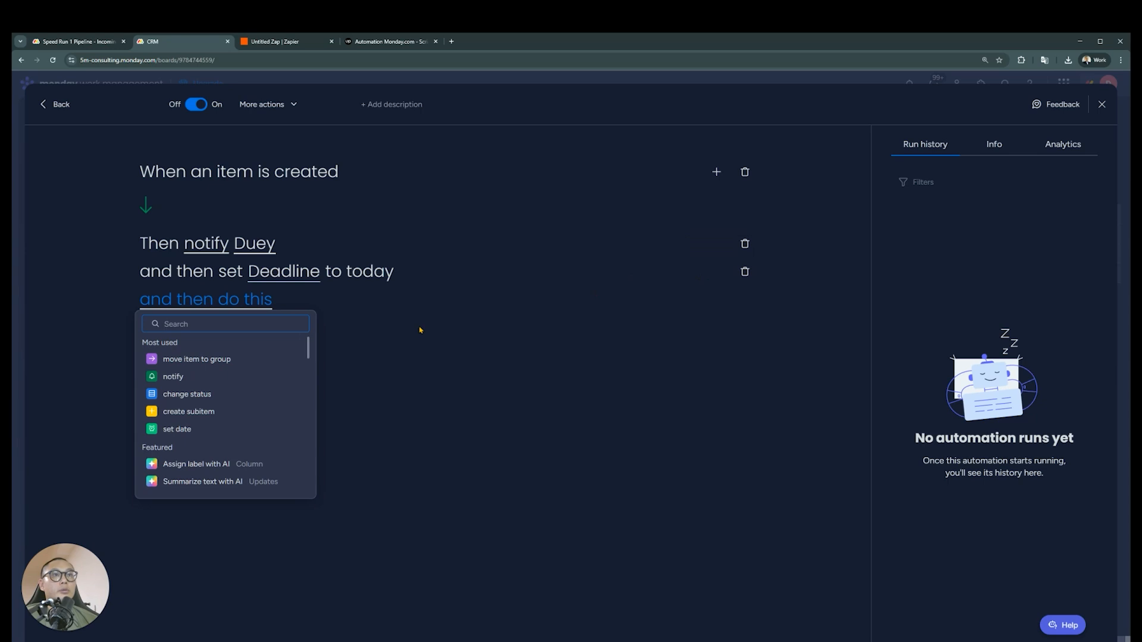
pyautogui.write('time')
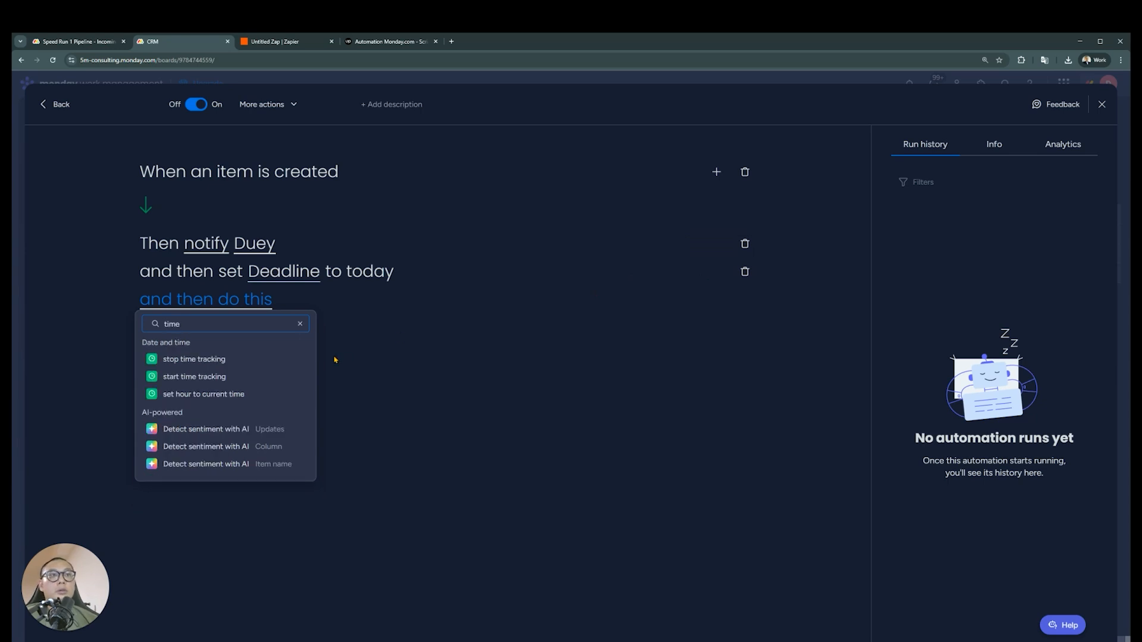
pyautogui.click(263, 394)
pyautogui.click(282, 307)
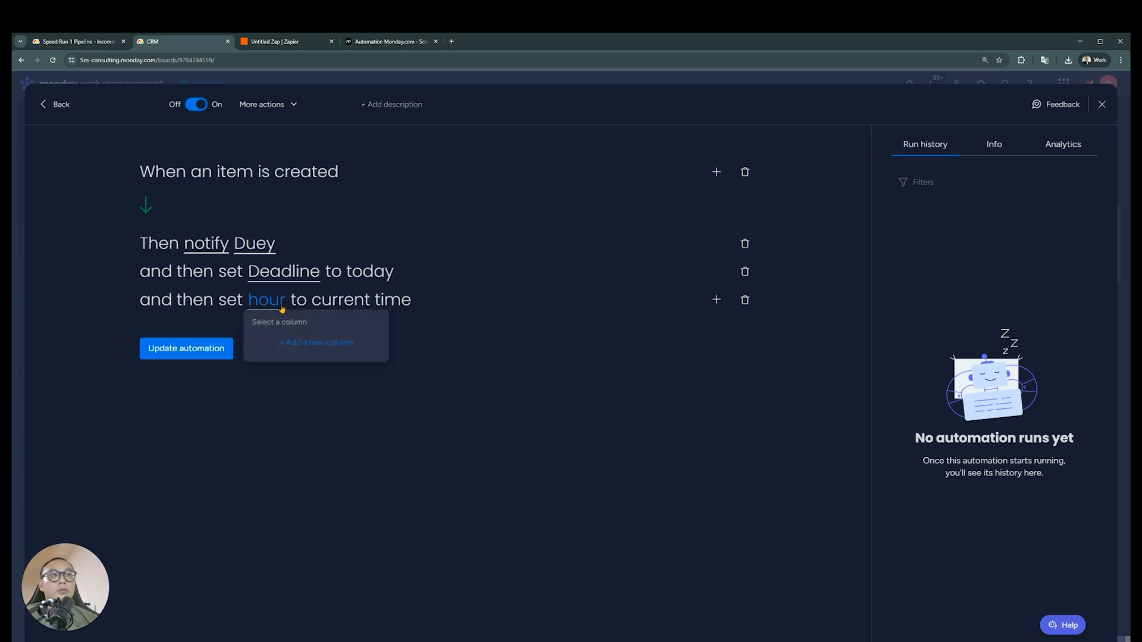
pyautogui.click(519, 330)
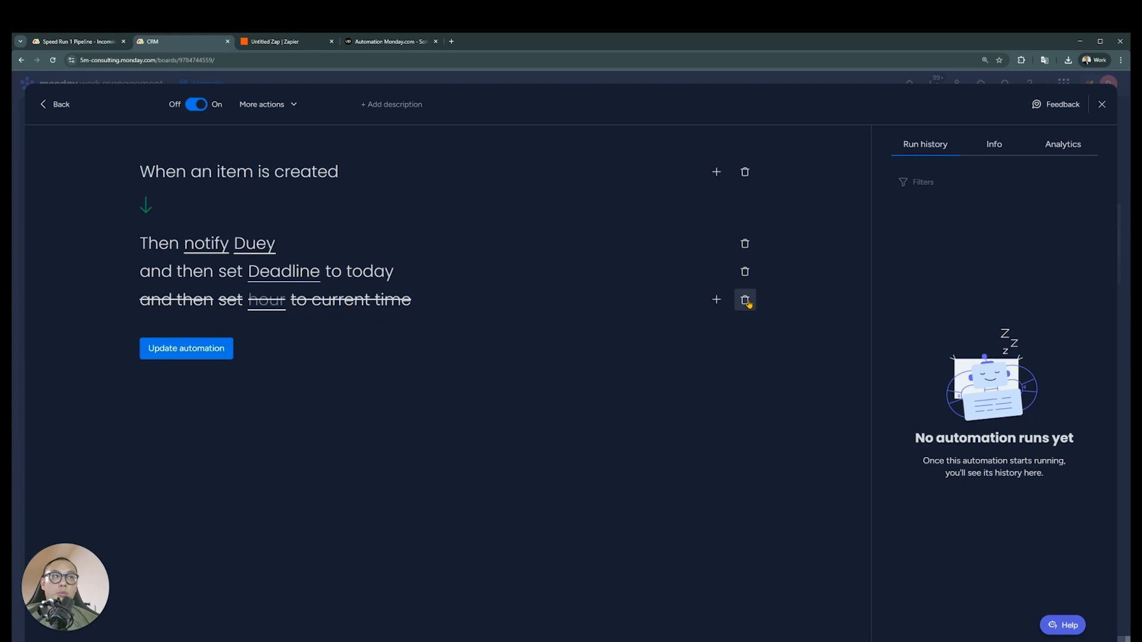
pyautogui.click(745, 299)
# Remove the action setting Deadline to today, update the automation, and return to the CRM board
pyautogui.click(745, 272)
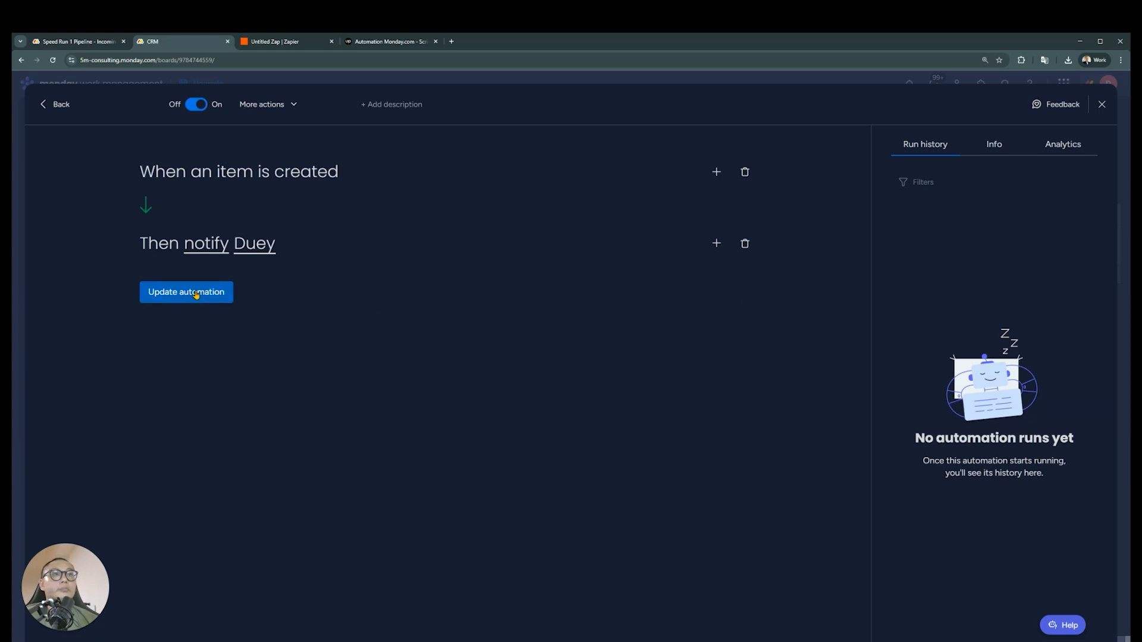
pyautogui.click(186, 292)
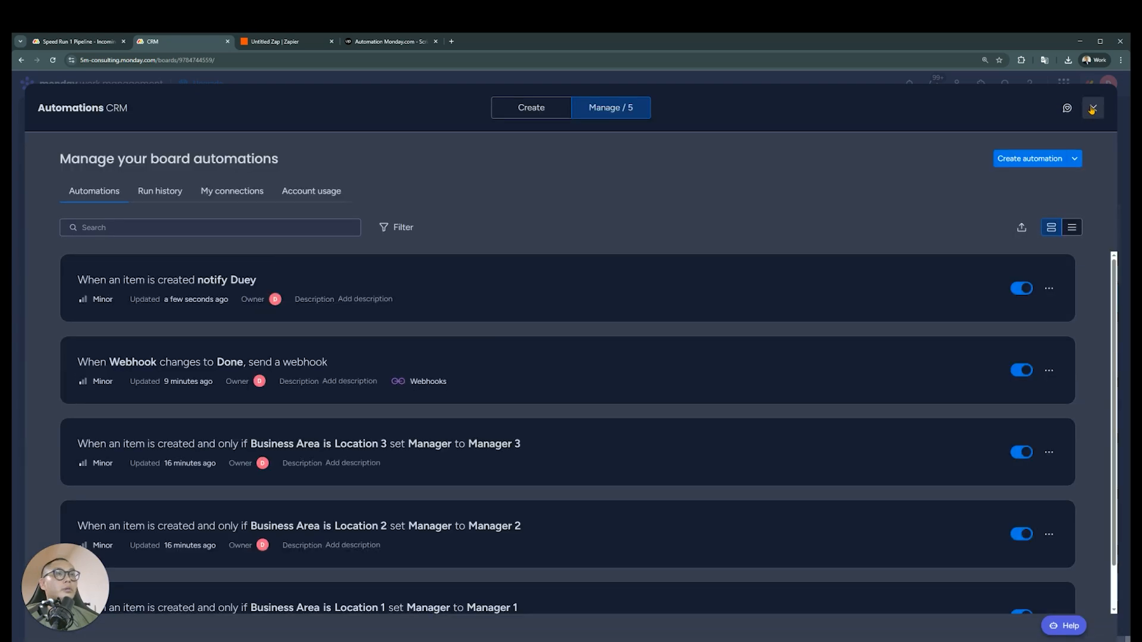
pyautogui.click(1092, 109)
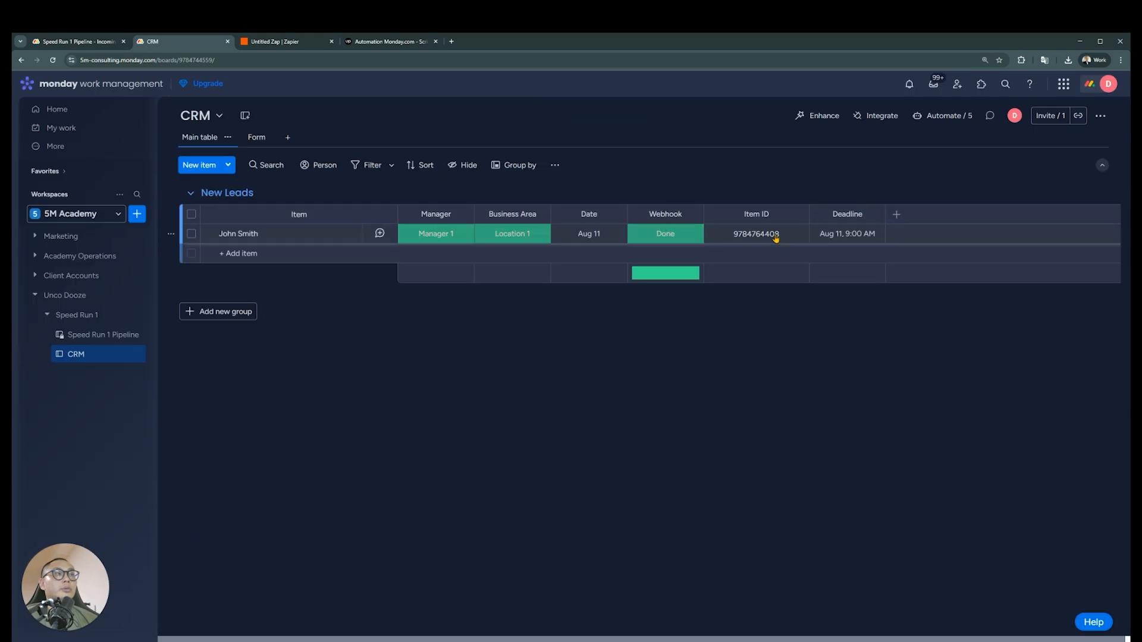
# Switch to the Zapier draft, dismiss the app picker, and view the Catch Hook trigger's test records
pyautogui.click(284, 41)
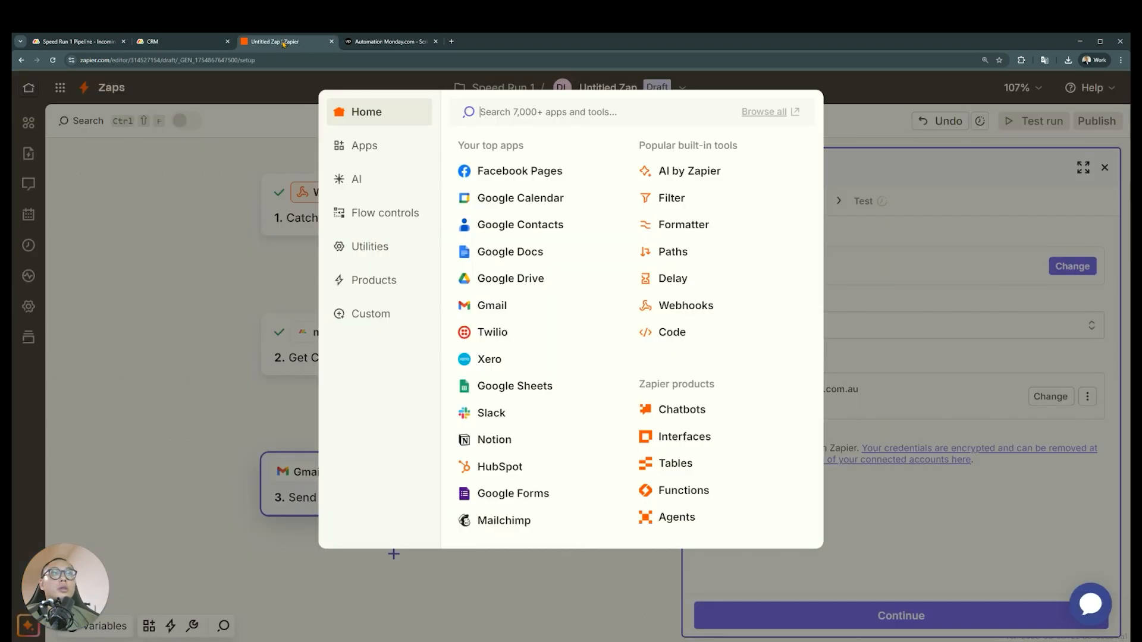
pyautogui.click(872, 127)
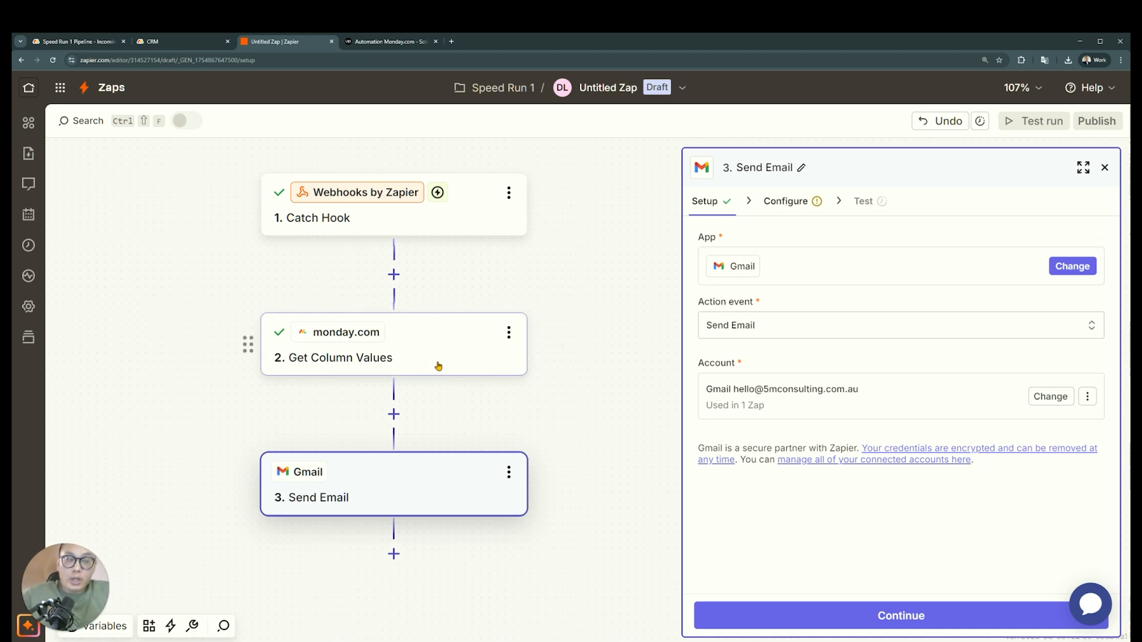
pyautogui.moveTo(539, 270); pyautogui.dragTo(539, 280)
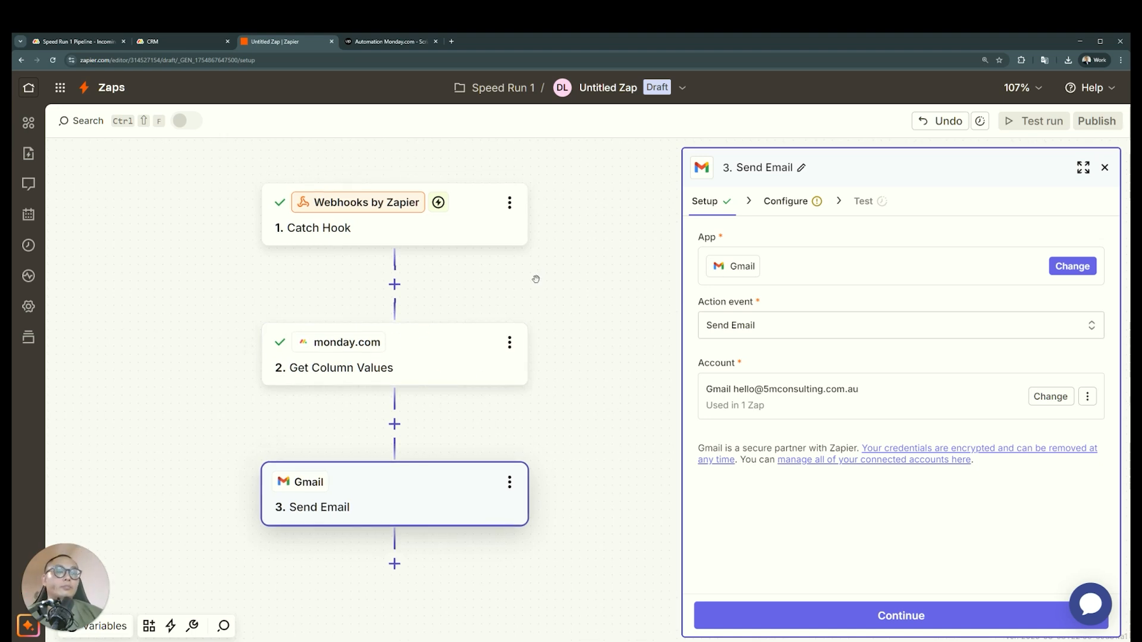
pyautogui.click(460, 240)
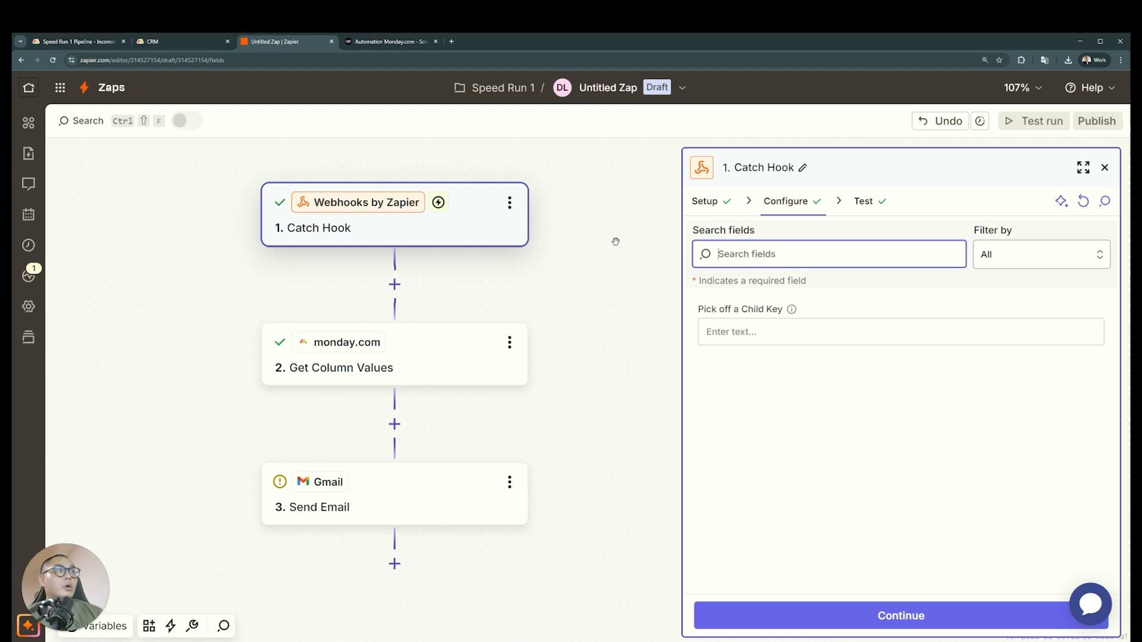
pyautogui.click(868, 212)
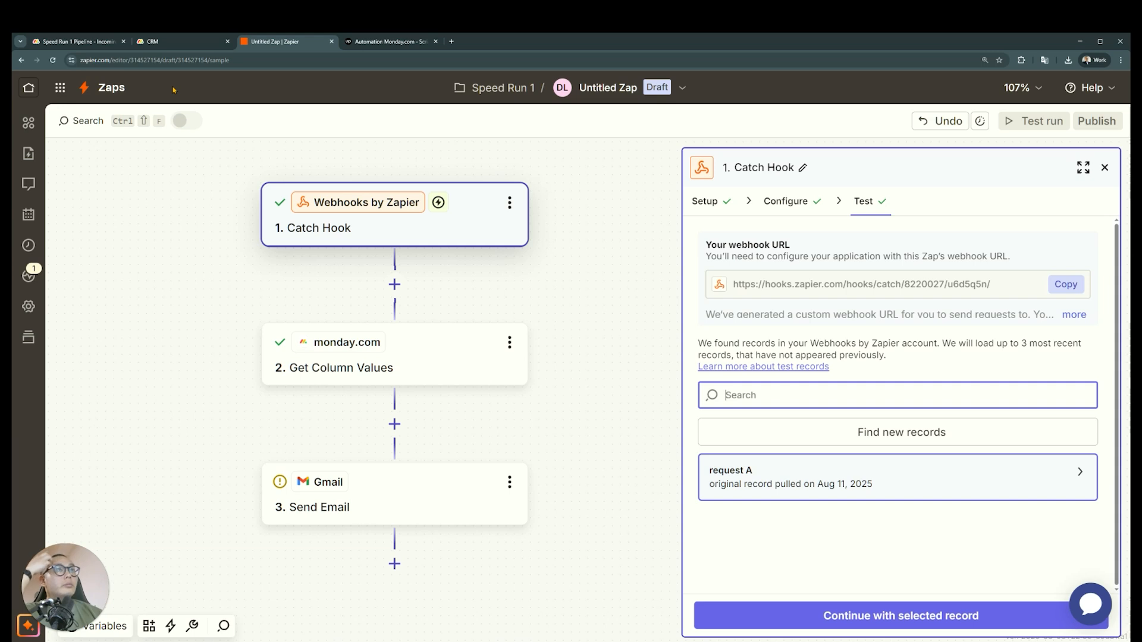
# Switch to the monday.com CRM board and hide the Webhook column's summary
pyautogui.click(173, 41)
pyautogui.click(678, 242)
pyautogui.click(692, 214)
pyautogui.moveTo(741, 246)
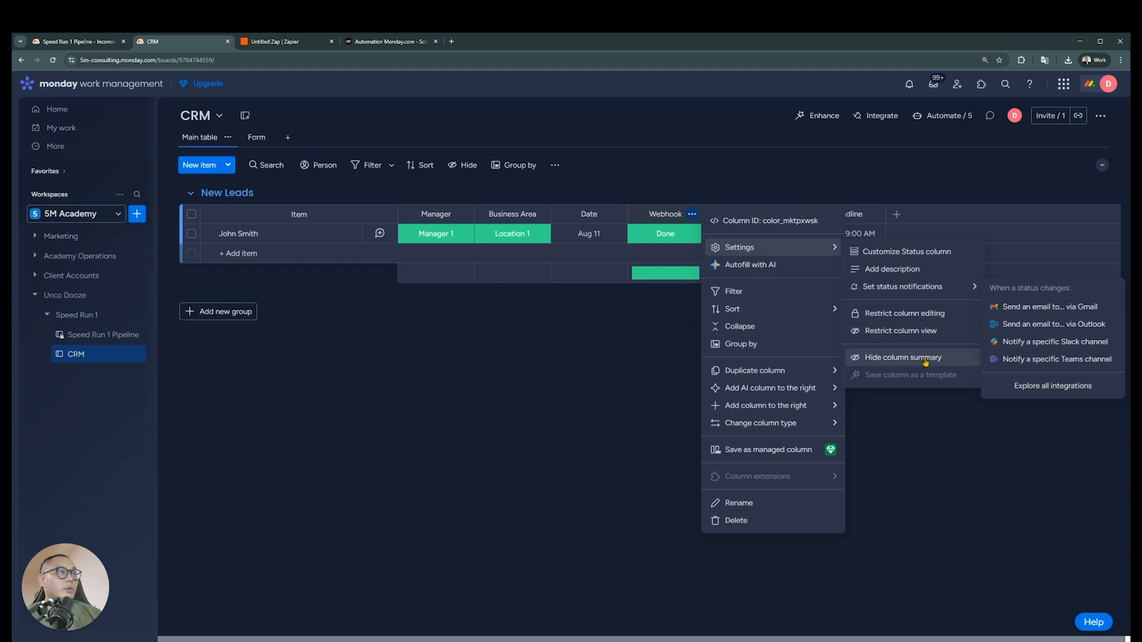
pyautogui.click(925, 358)
# Check the status labels available in the lead's Webhook cell
pyautogui.click(683, 240)
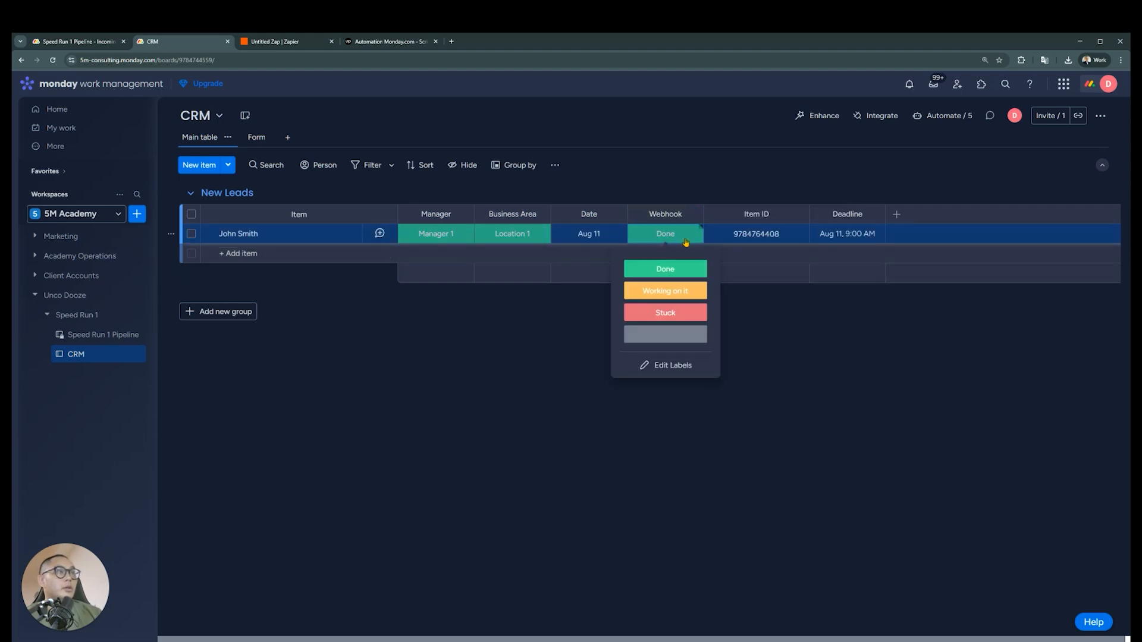
pyautogui.click(498, 206)
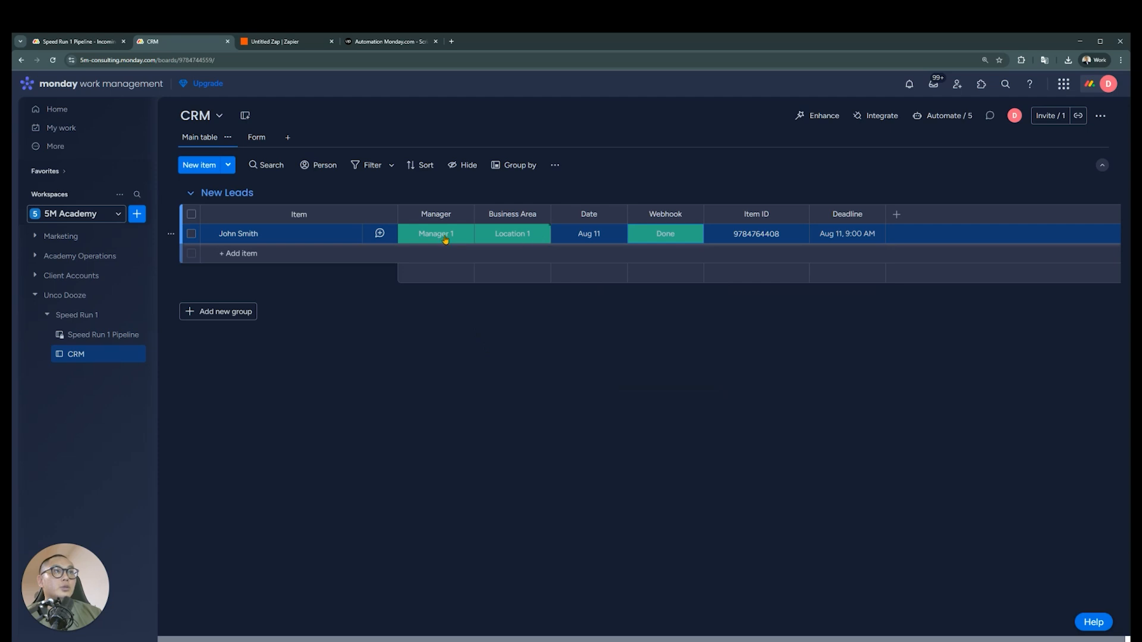
pyautogui.click(677, 238)
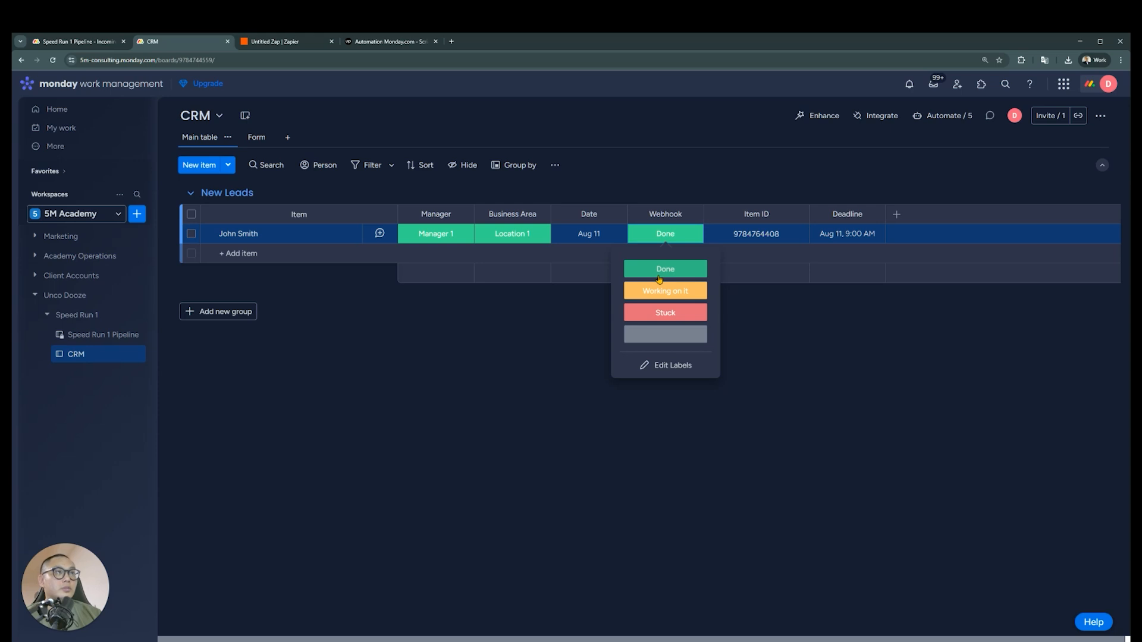
pyautogui.click(659, 279)
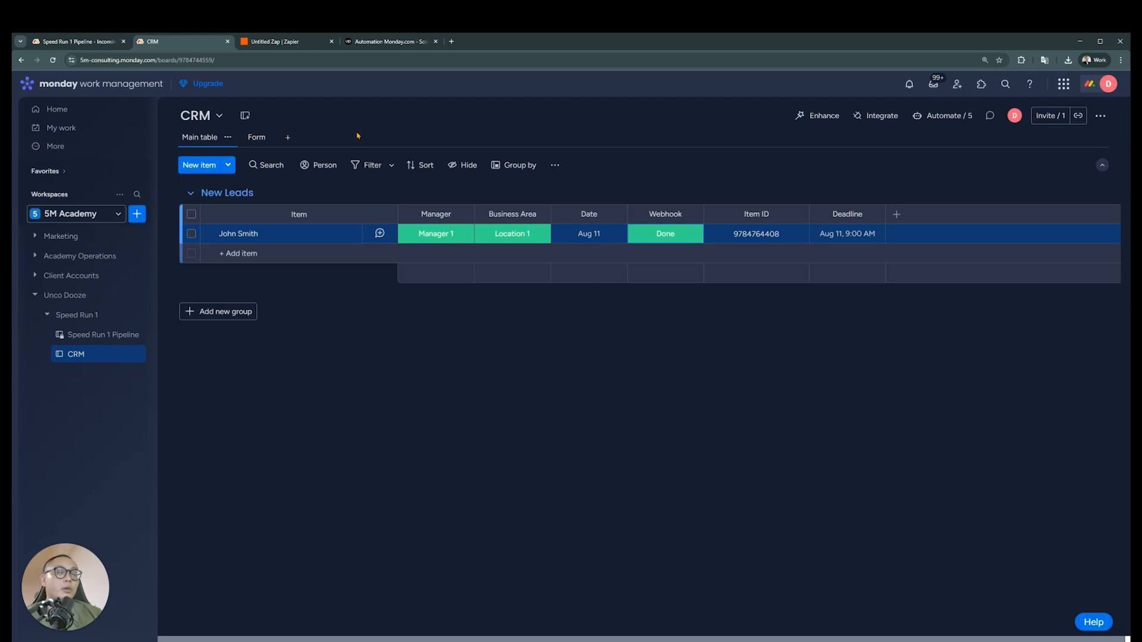
# Switch to Zapier and examine the data in the Catch Hook test record request A
pyautogui.click(289, 42)
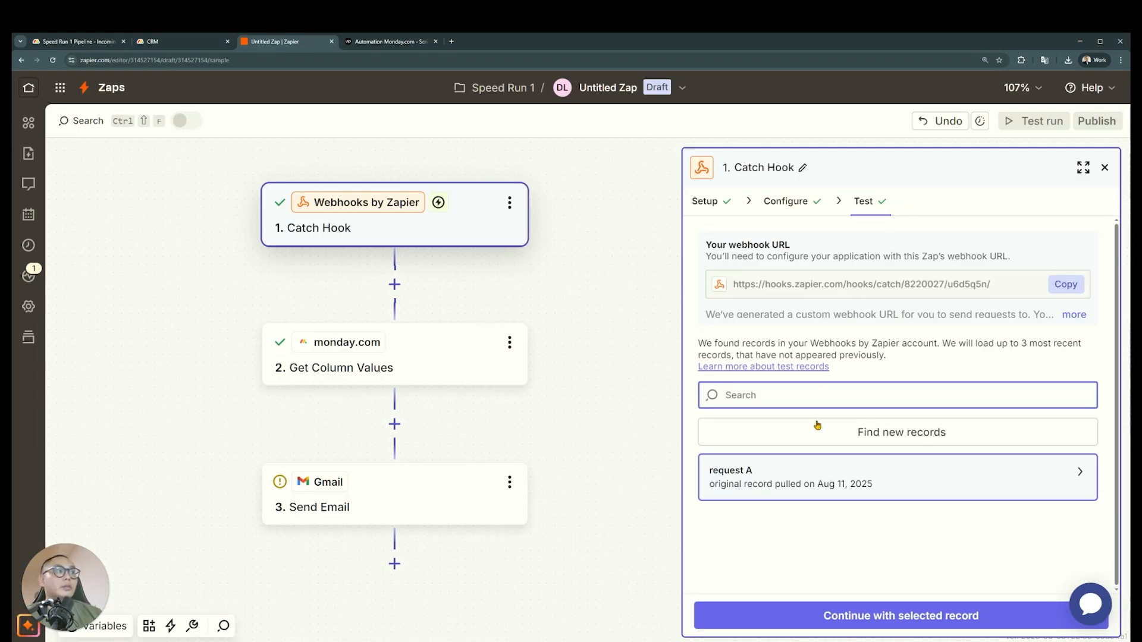
pyautogui.click(800, 482)
pyautogui.scroll(-5, 637, 386)
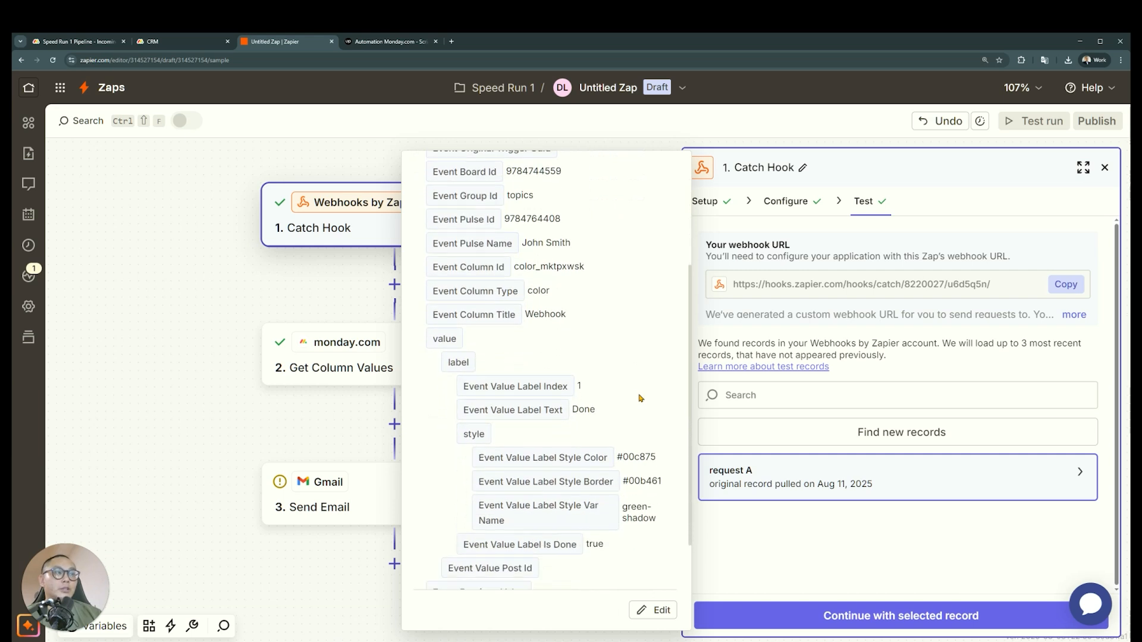
# Examine the test output of the monday.com Get Column Values step
pyautogui.click(368, 382)
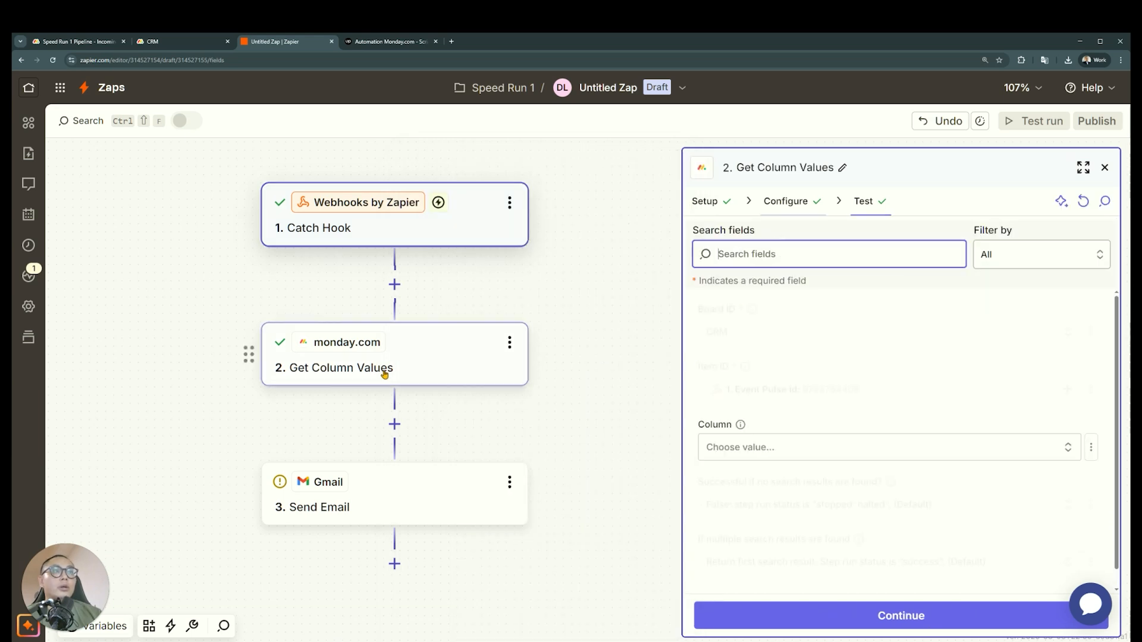
pyautogui.click(861, 205)
pyautogui.scroll(-3, 951, 429)
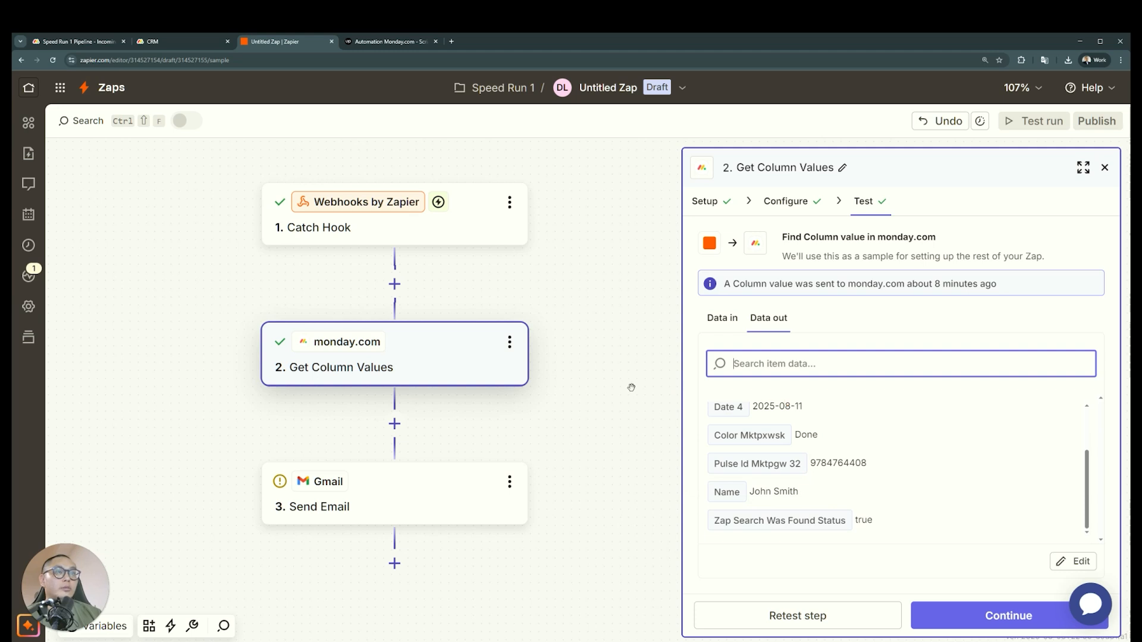
pyautogui.scroll(-1, 631, 387)
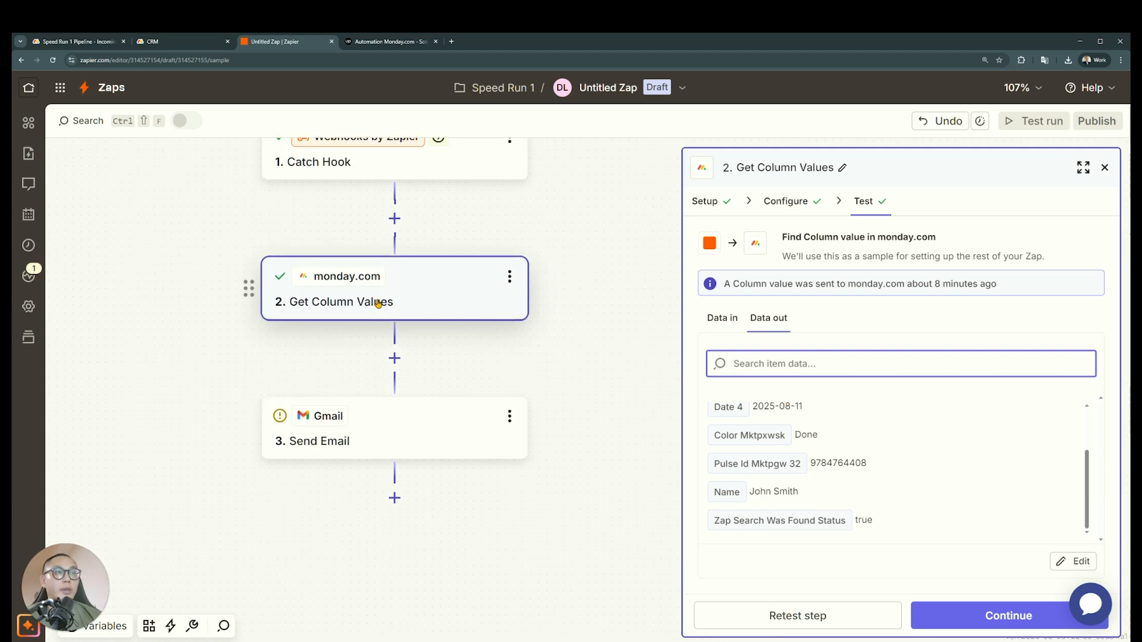
pyautogui.click(592, 324)
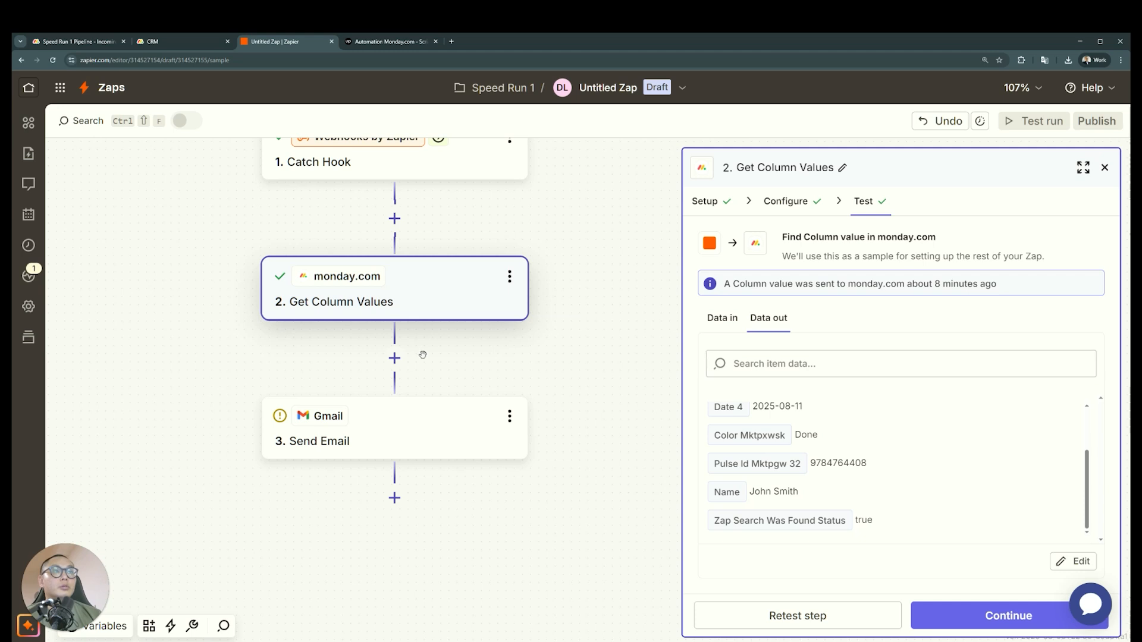
# Add a Code by Zapier step with the Run Javascript event after Get Column Values and continue to its configuration
pyautogui.click(394, 358)
pyautogui.write('code')
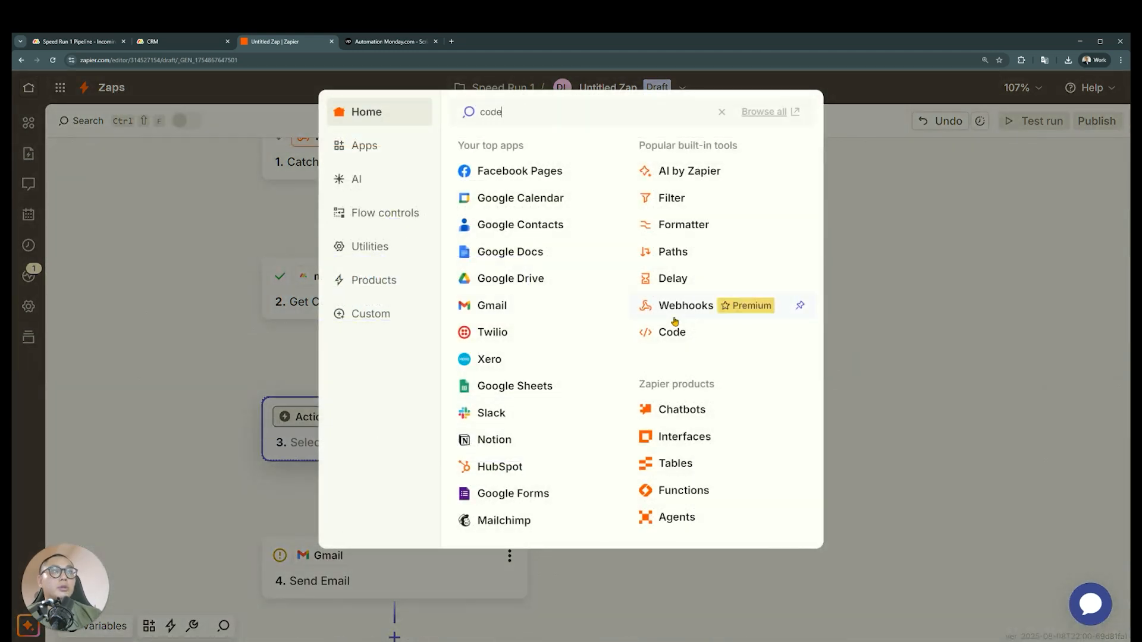
pyautogui.click(597, 149)
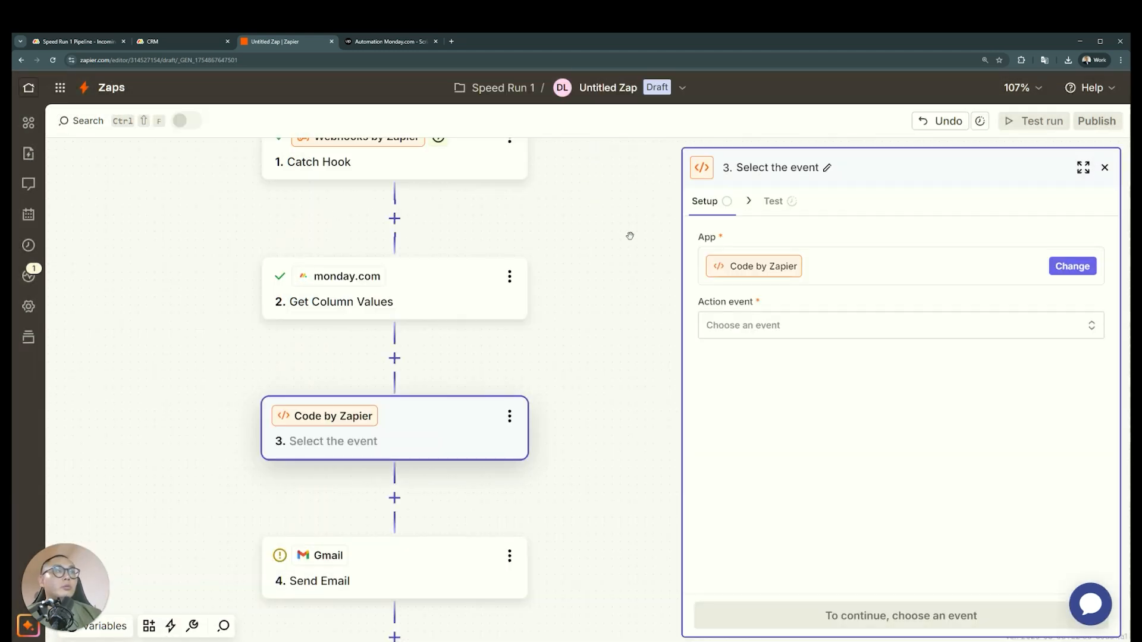
pyautogui.click(820, 324)
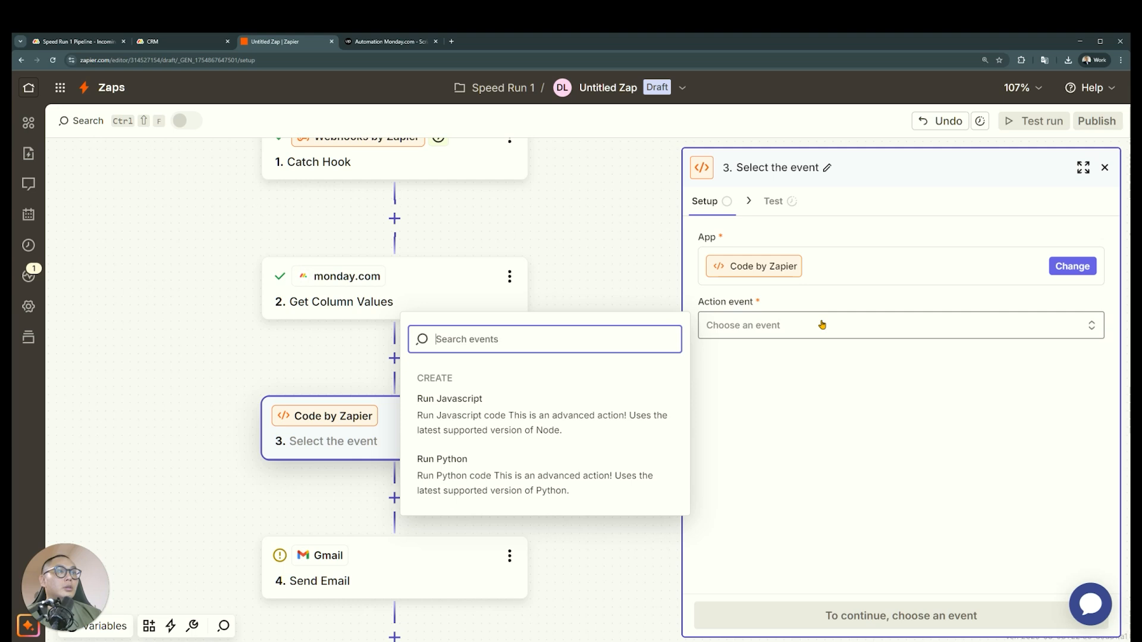
pyautogui.click(470, 423)
pyautogui.click(808, 610)
pyautogui.click(808, 266)
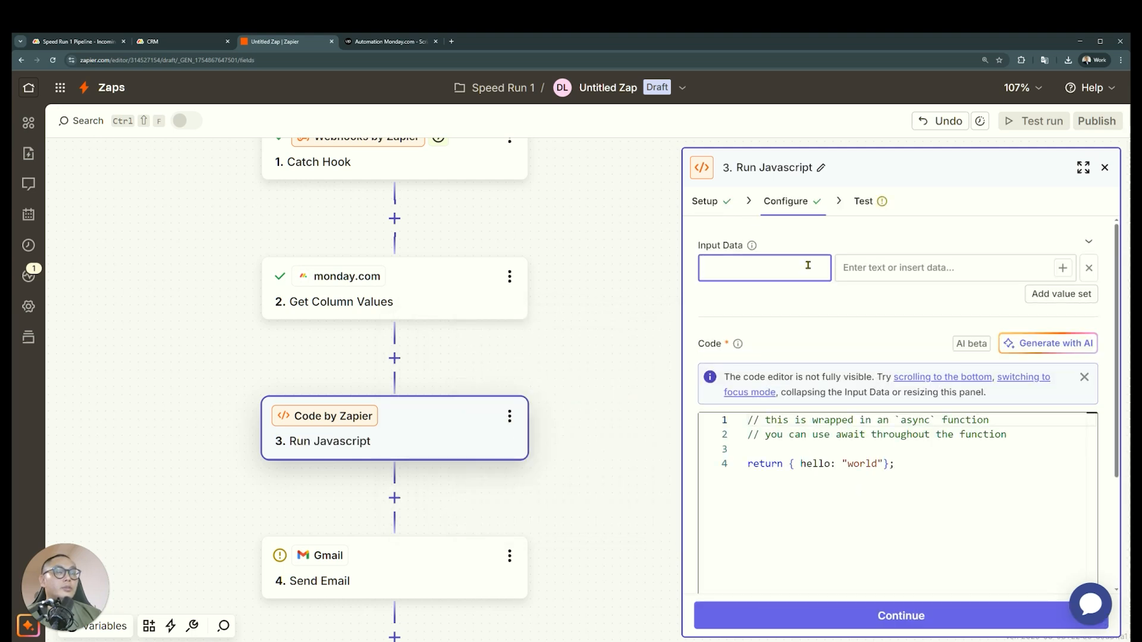
# Insert a Formatter by Zapier step with the Date / Time event directly after Get Column Values
pyautogui.click(403, 358)
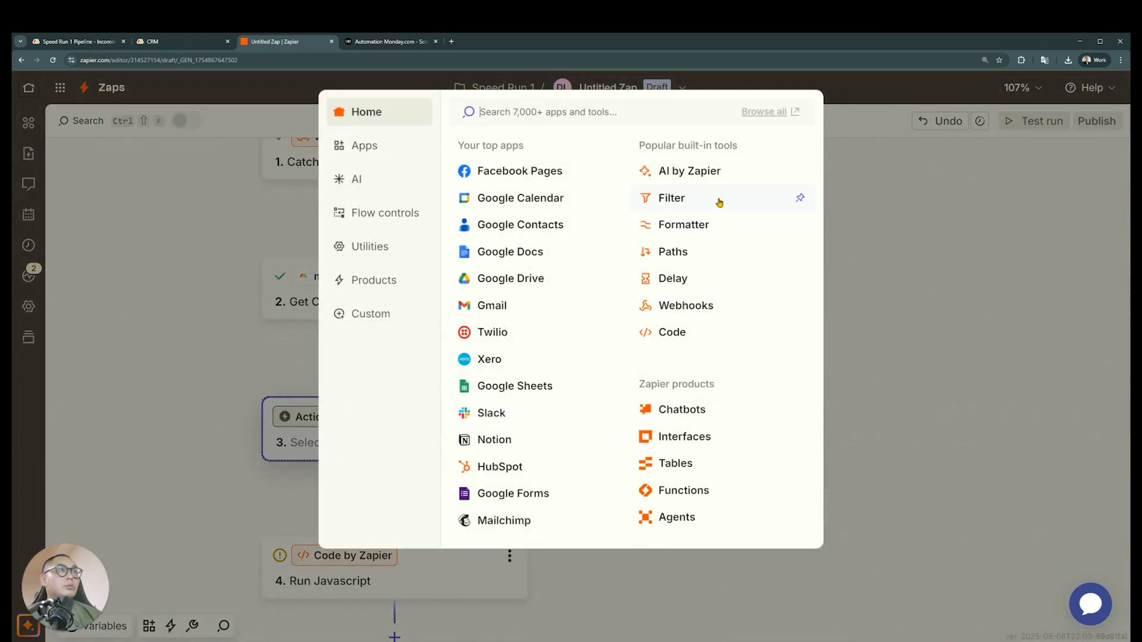
pyautogui.click(717, 232)
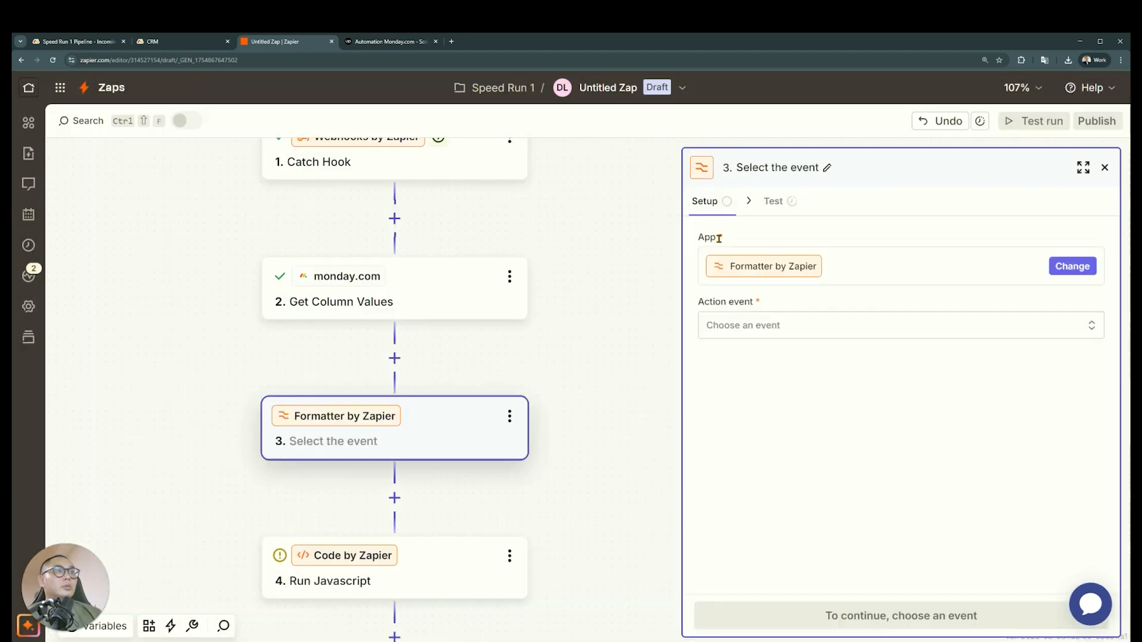
pyautogui.click(867, 329)
pyautogui.click(860, 329)
pyautogui.click(847, 331)
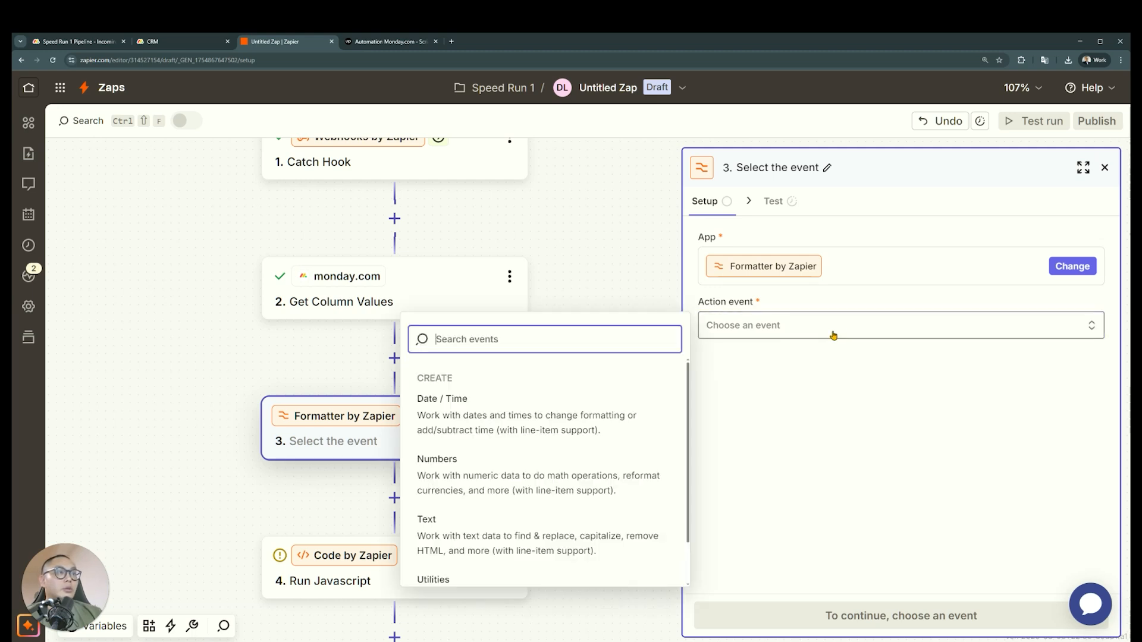
pyautogui.click(581, 427)
pyautogui.click(751, 617)
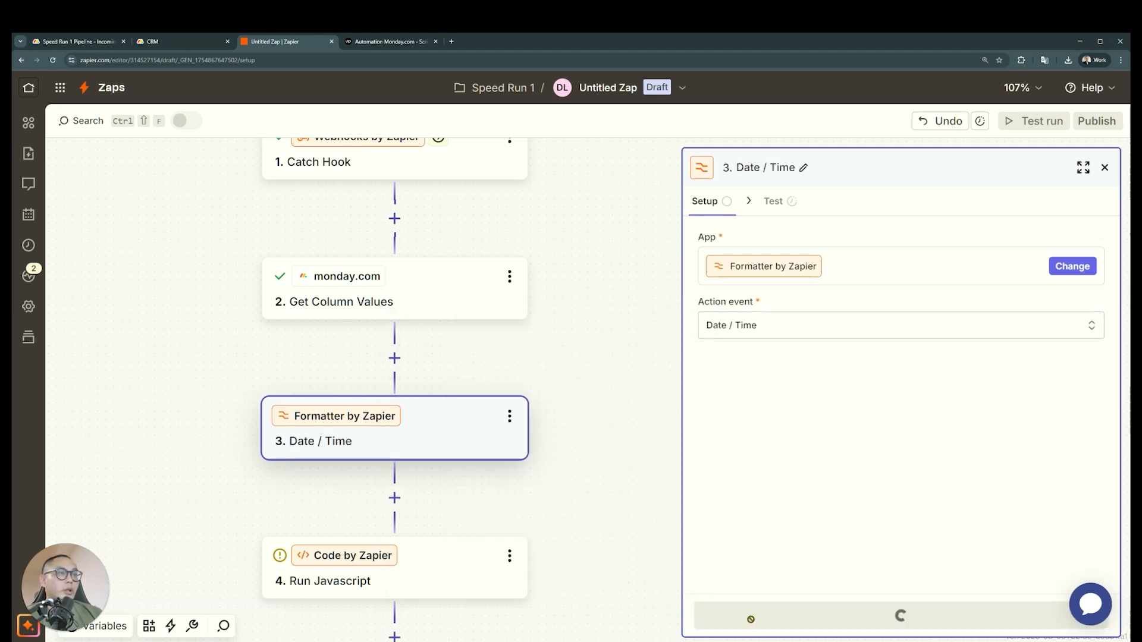
# Set the Formatter's transform to Add/Subtract Time and map the Catch Hook's Event Trigger Time as its input
pyautogui.click(815, 348)
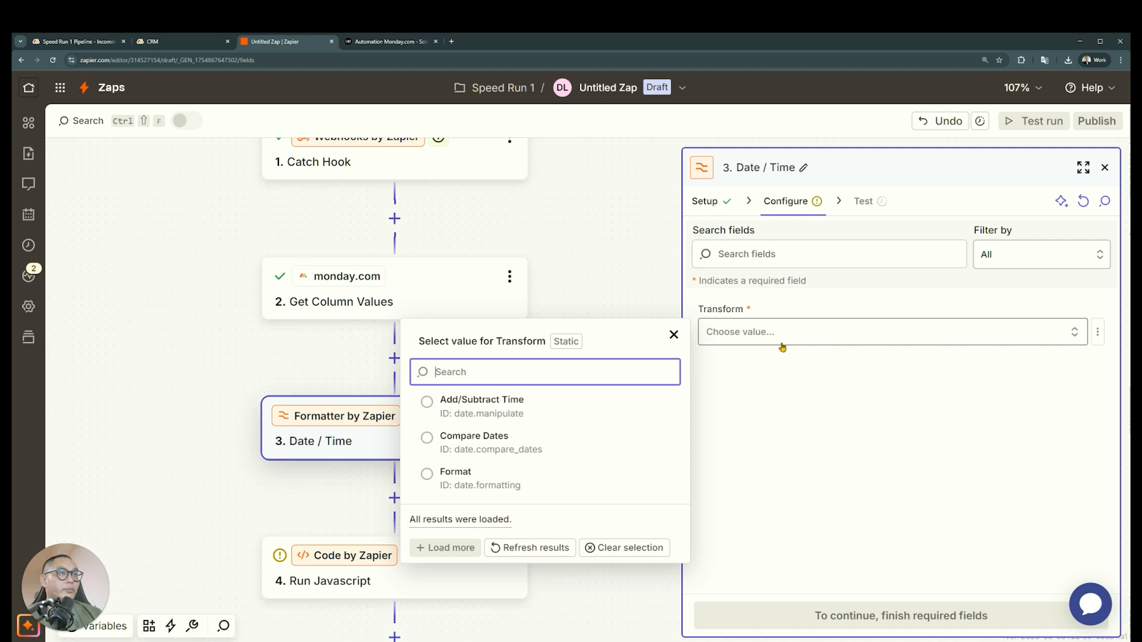
pyautogui.click(635, 410)
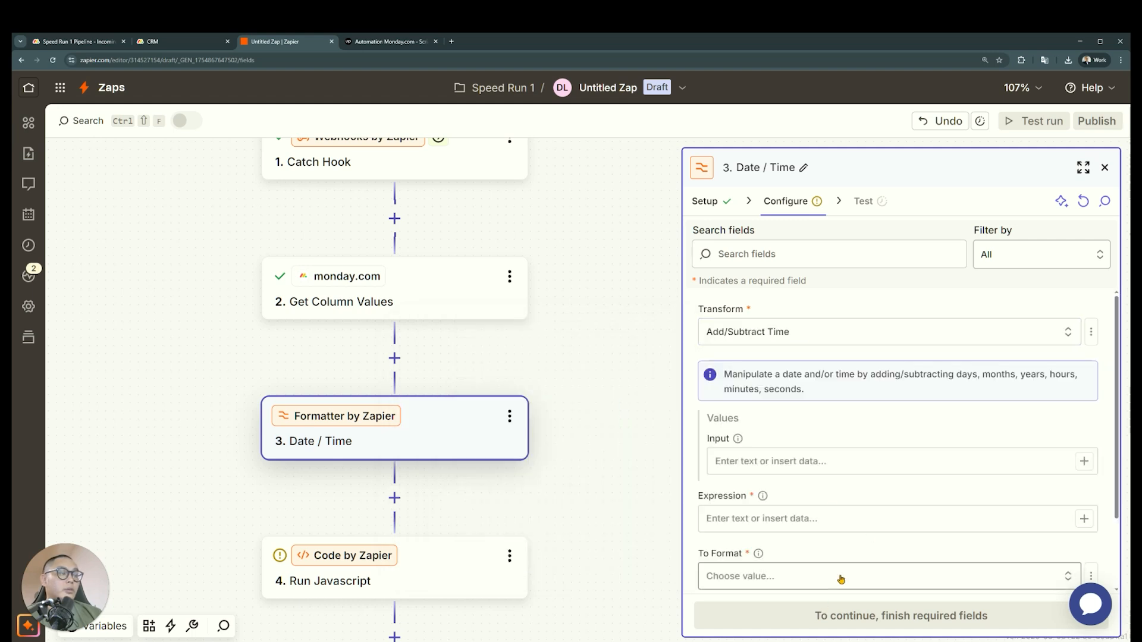
pyautogui.scroll(-2, 840, 581)
pyautogui.click(1083, 373)
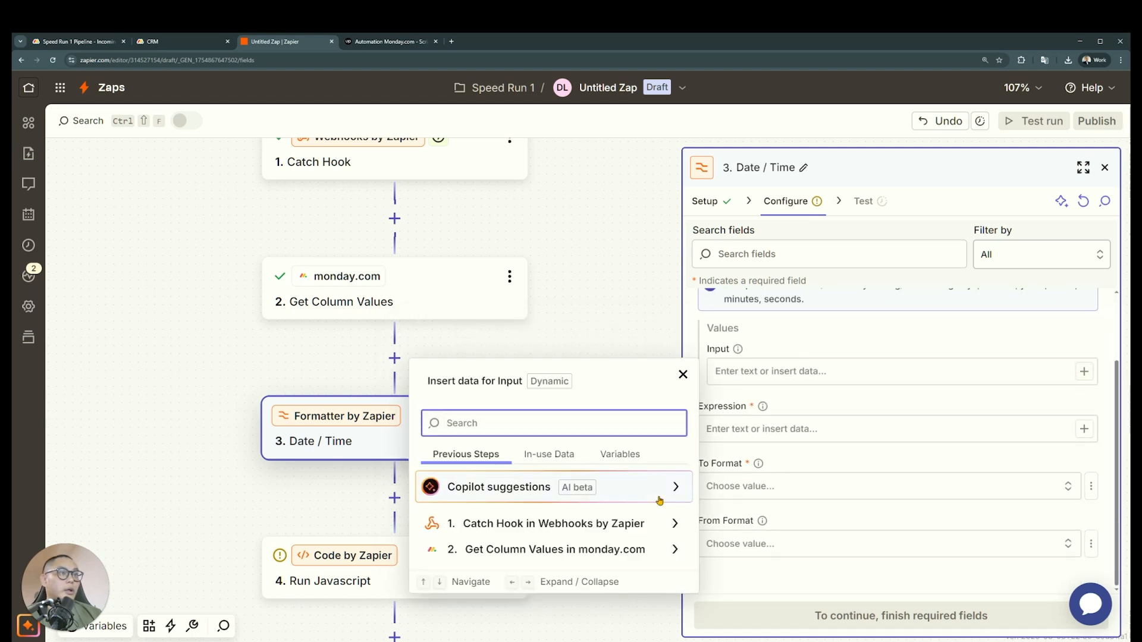
pyautogui.click(628, 550)
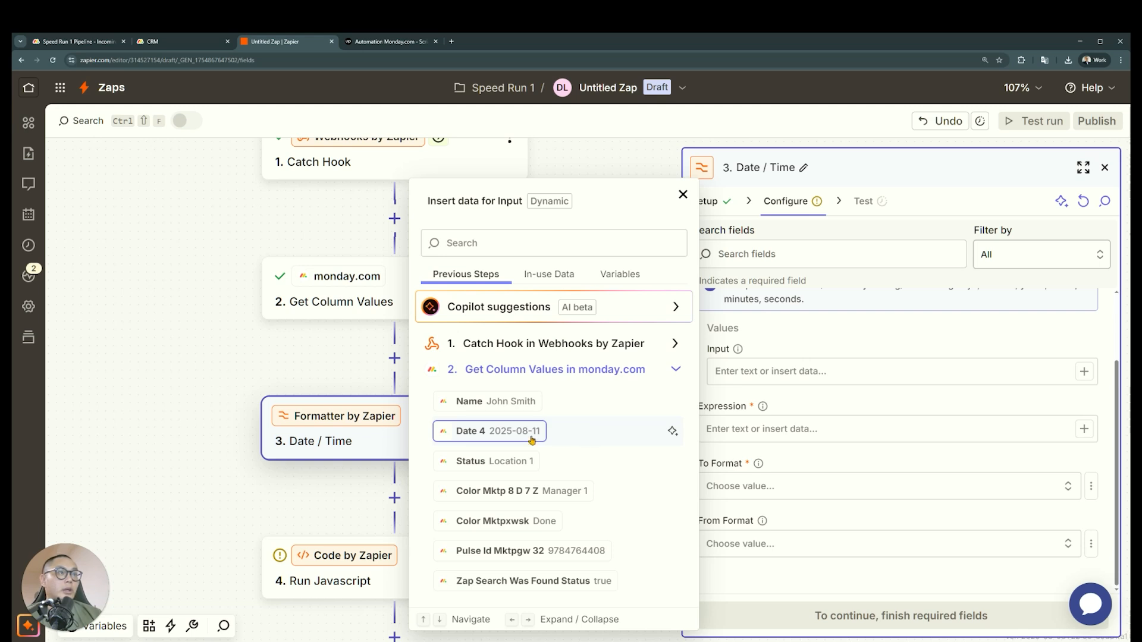
pyautogui.scroll(2, 337, 405)
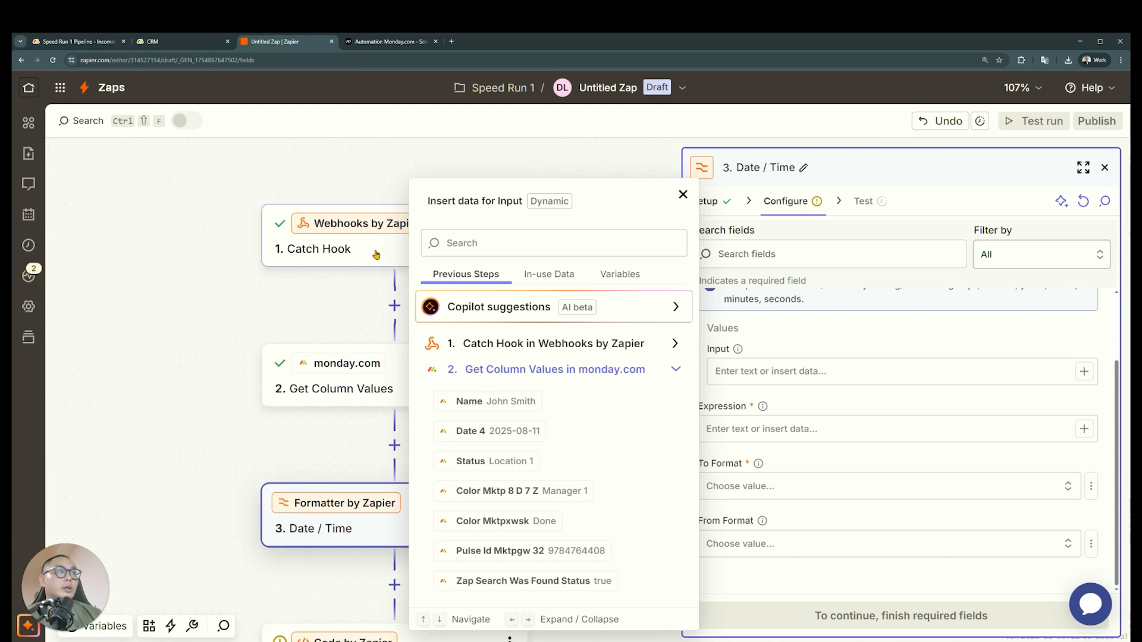
pyautogui.click(669, 351)
pyautogui.scroll(-5, 659, 416)
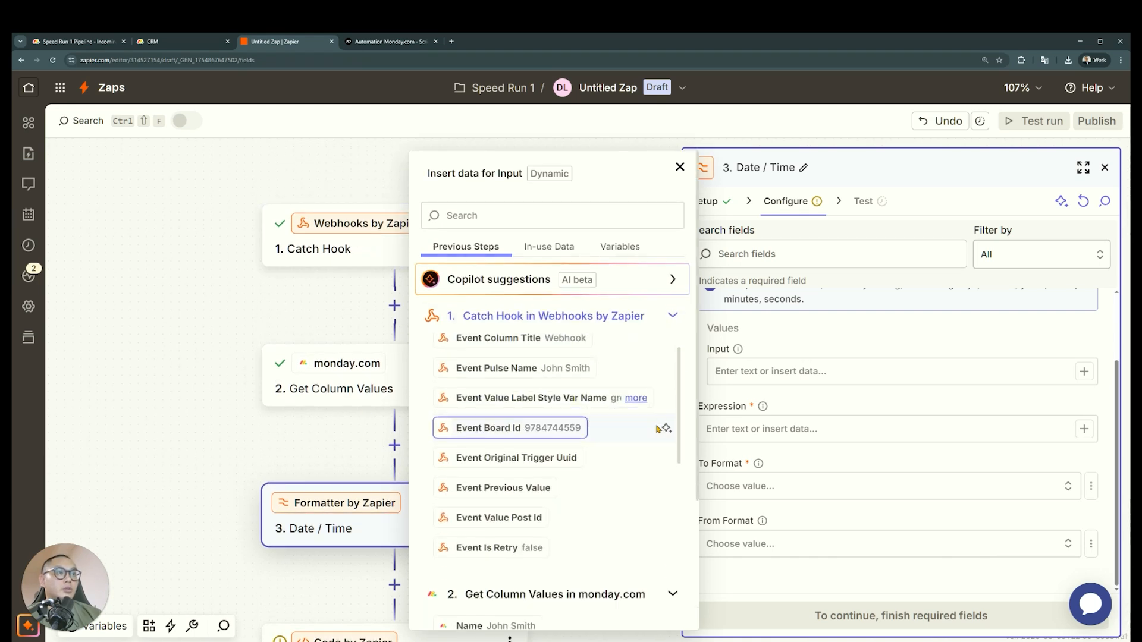
pyautogui.scroll(-3, 656, 428)
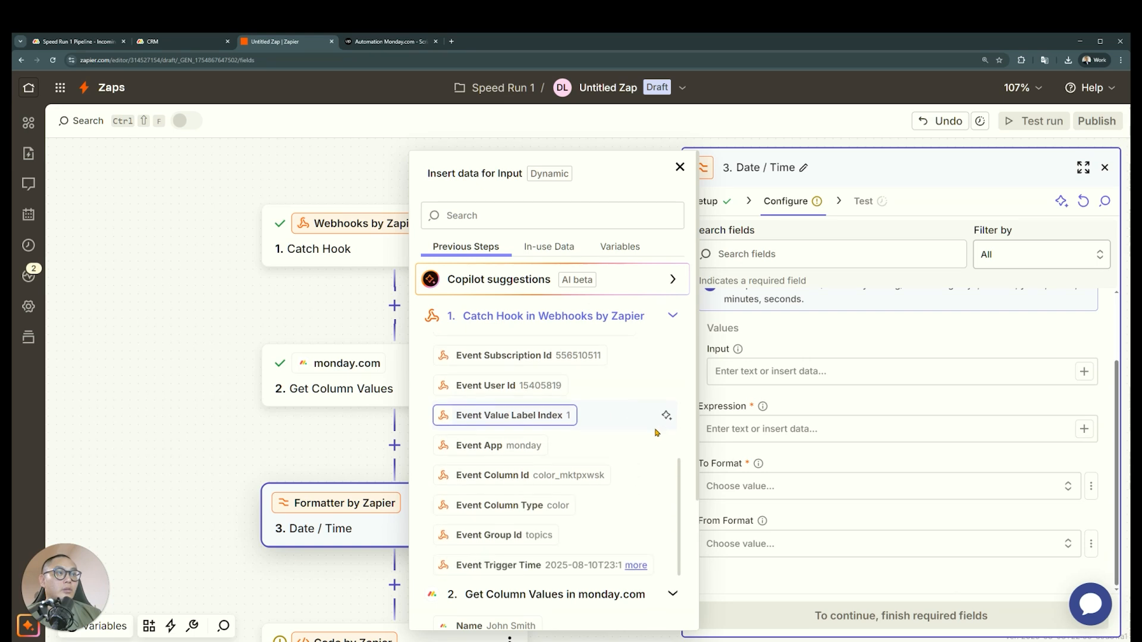
pyautogui.click(635, 556)
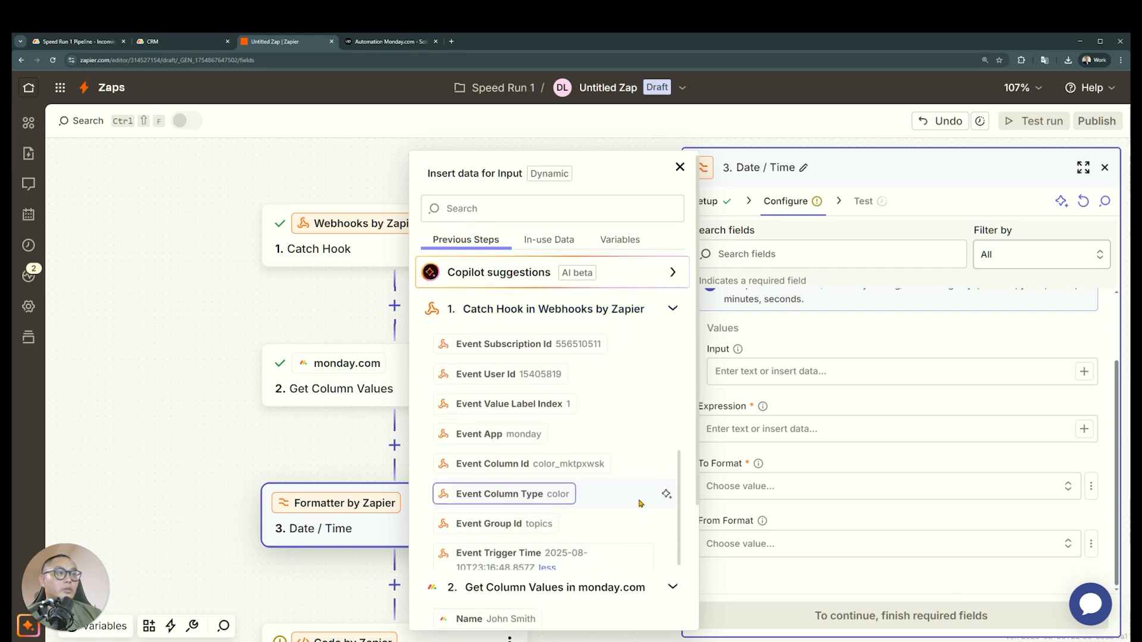
pyautogui.click(594, 554)
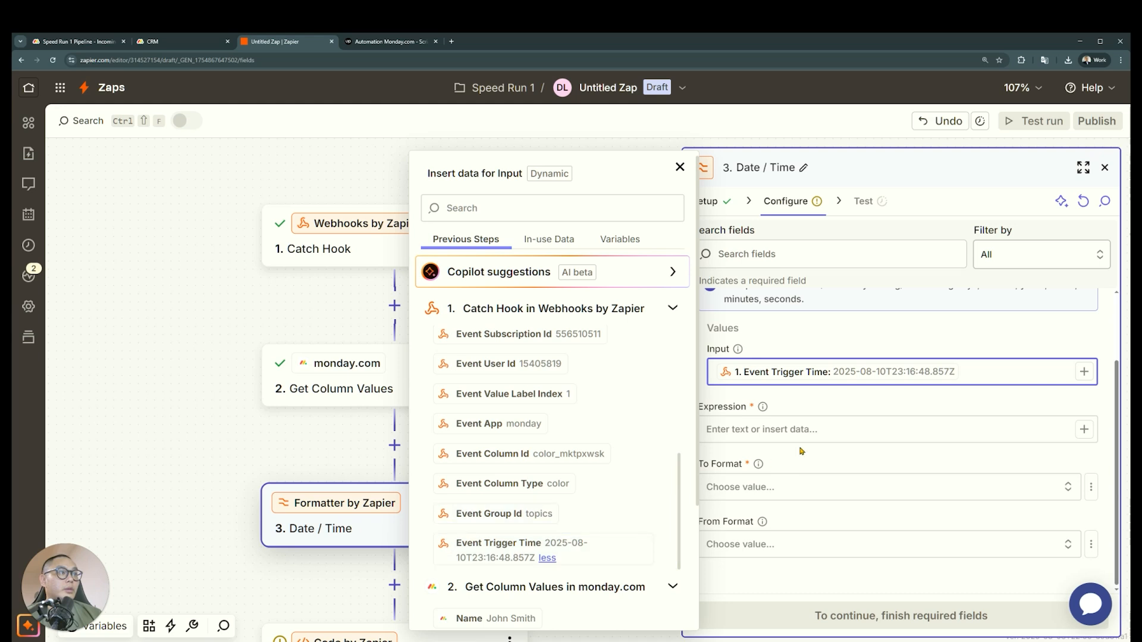
# Check the Expression field's help and set the expression to +1 hours
pyautogui.click(827, 428)
pyautogui.scroll(2, 848, 472)
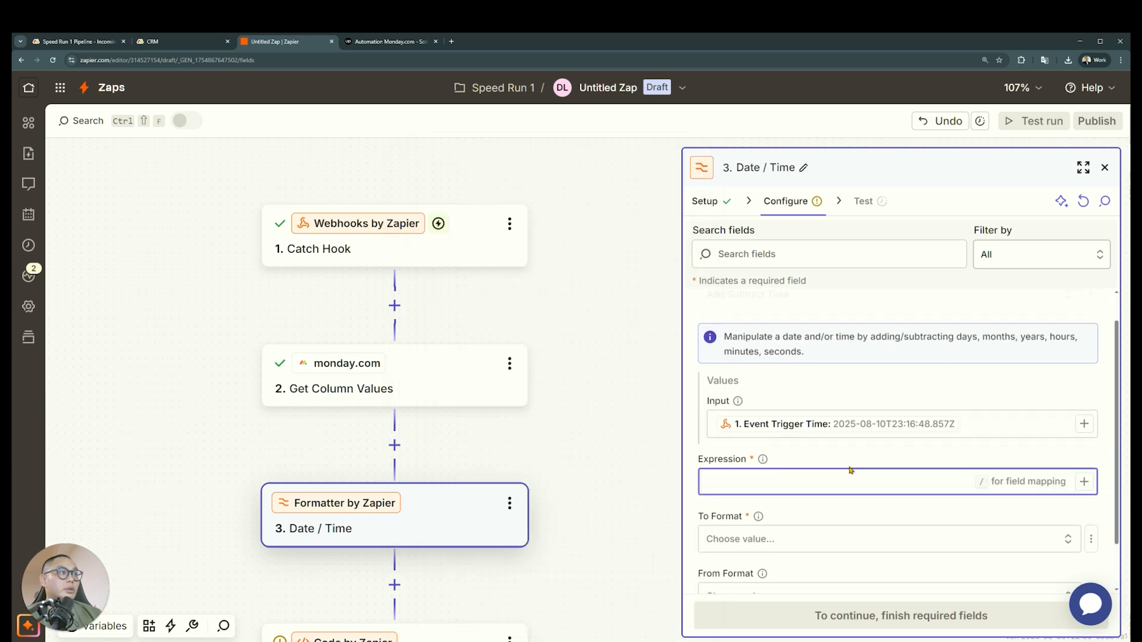
pyautogui.click(763, 496)
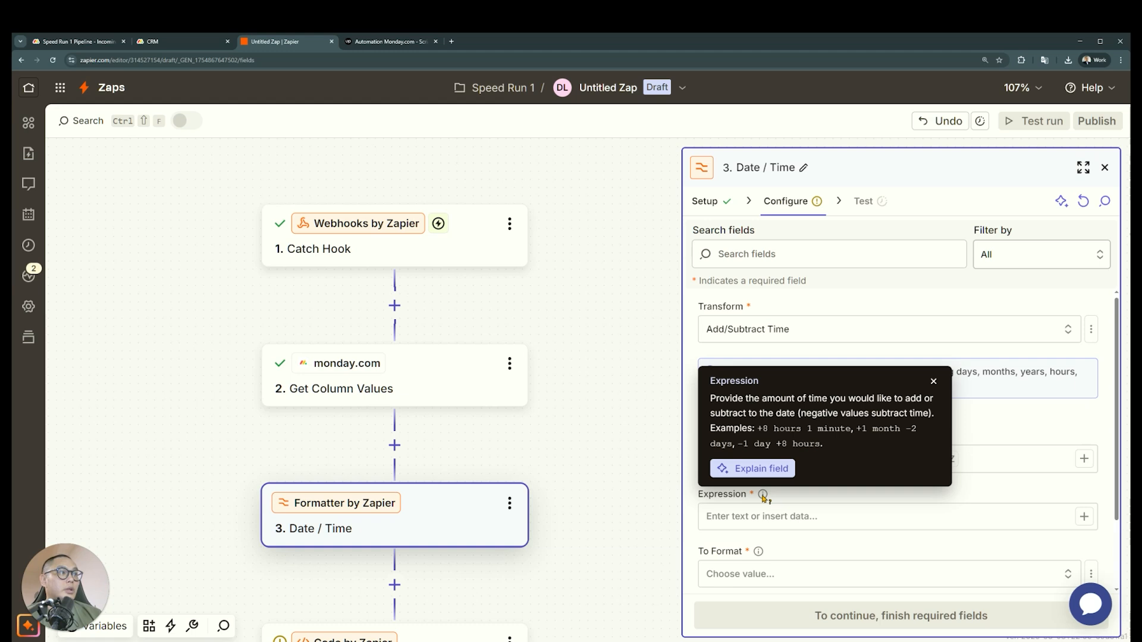
pyautogui.click(760, 510)
pyautogui.write('+1 hours')
# Set the Formatter's To Format to YYYY-MM-DDTHH:mm:ssZ
pyautogui.scroll(-2, 783, 538)
pyautogui.click(827, 489)
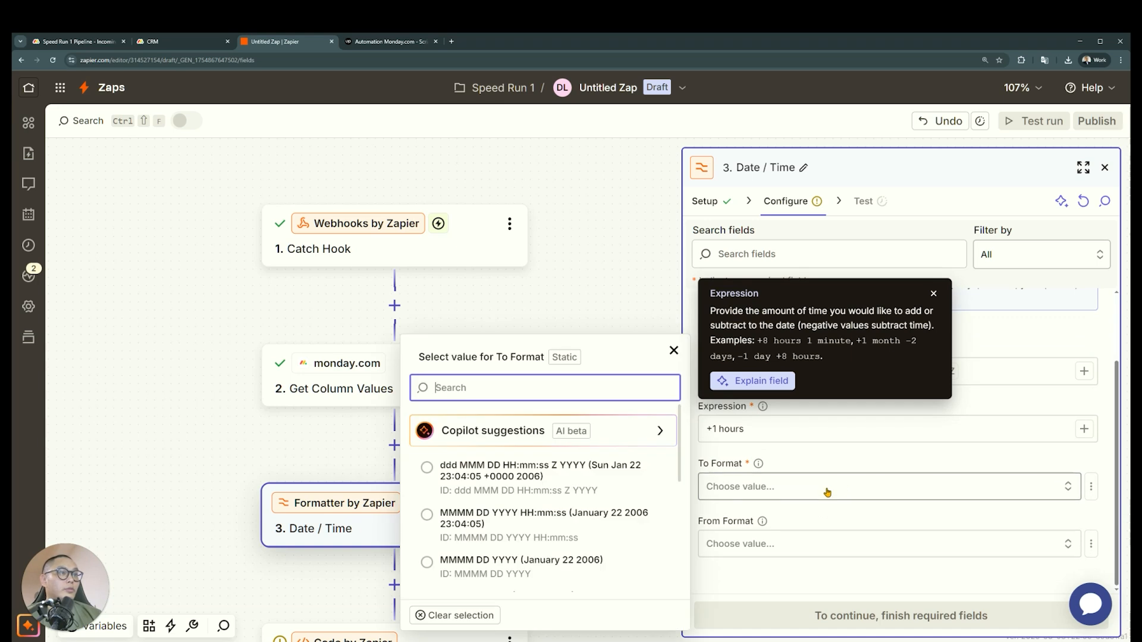
pyautogui.click(790, 465)
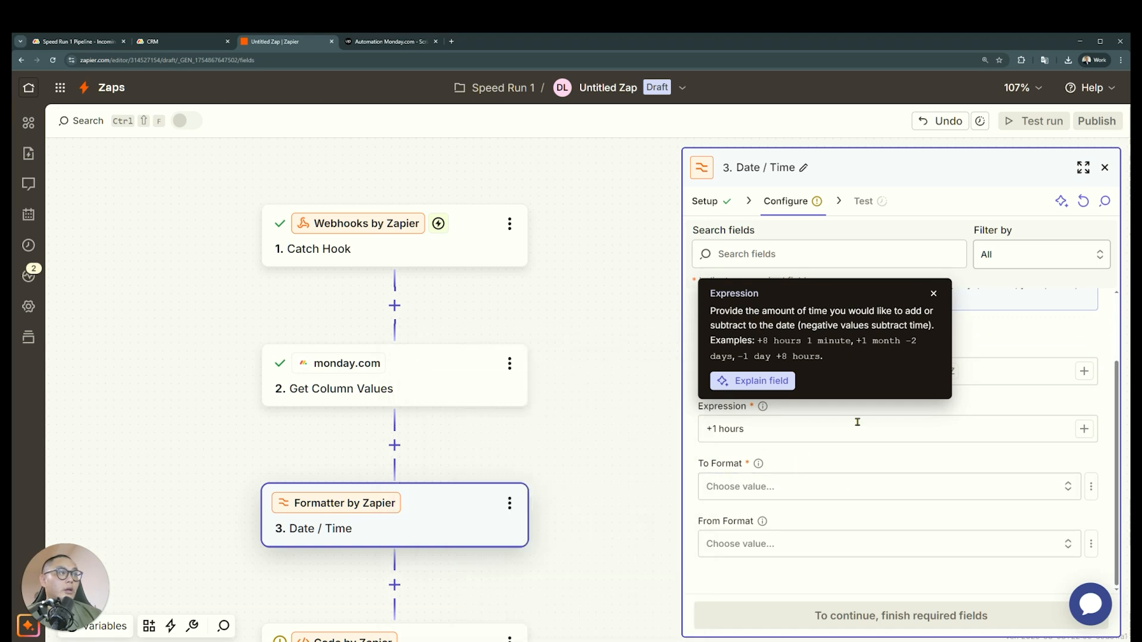
pyautogui.click(933, 295)
pyautogui.click(800, 494)
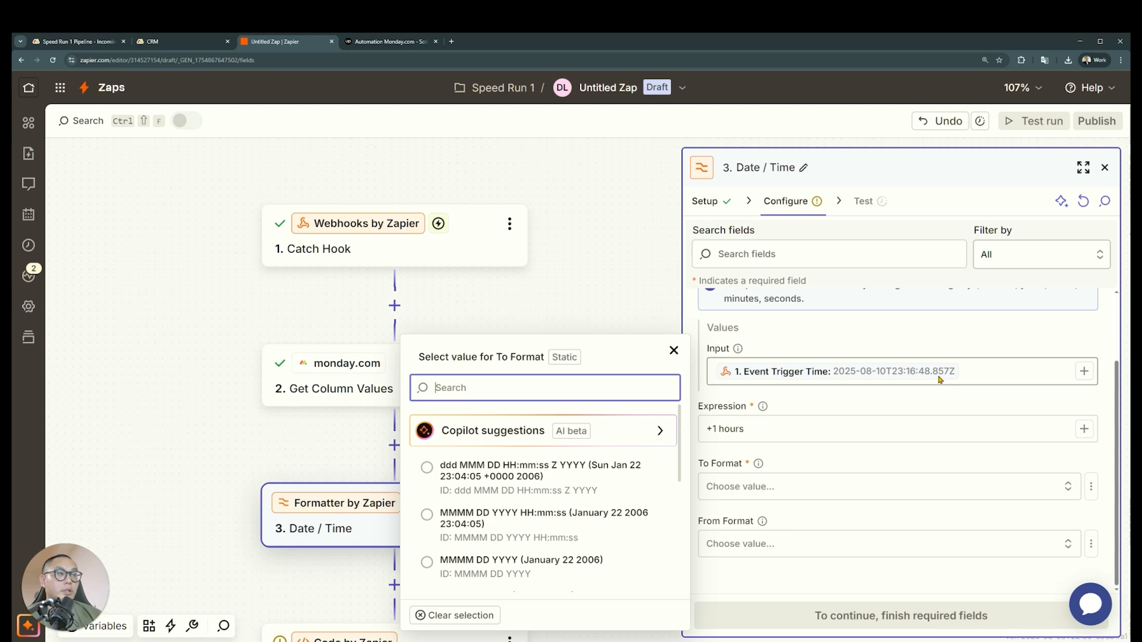
pyautogui.scroll(-3, 621, 485)
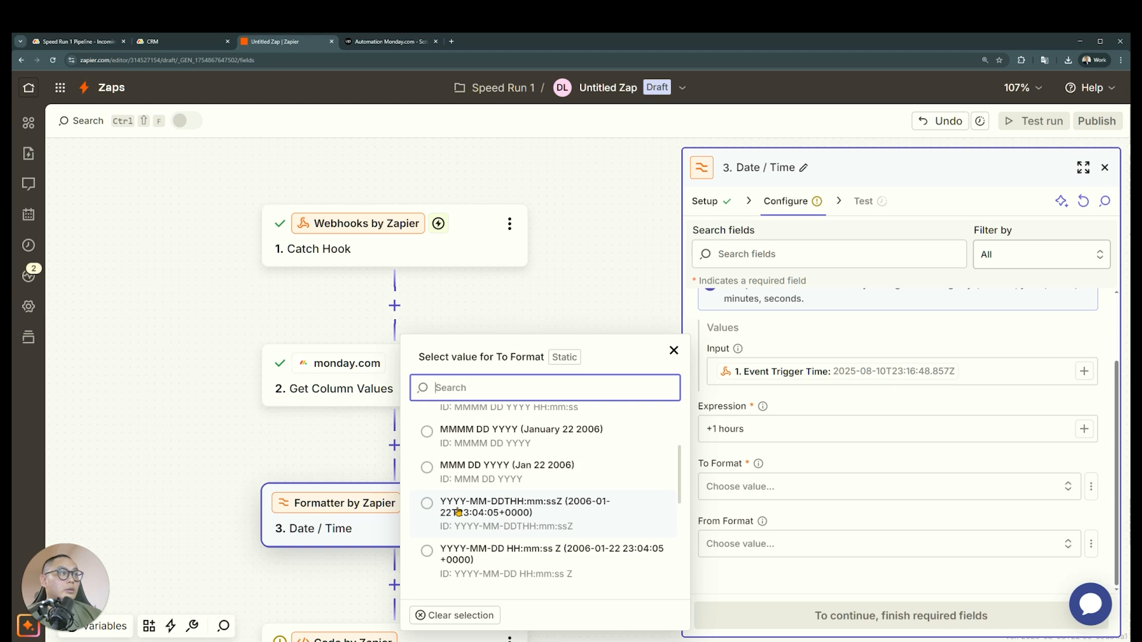
pyautogui.click(559, 509)
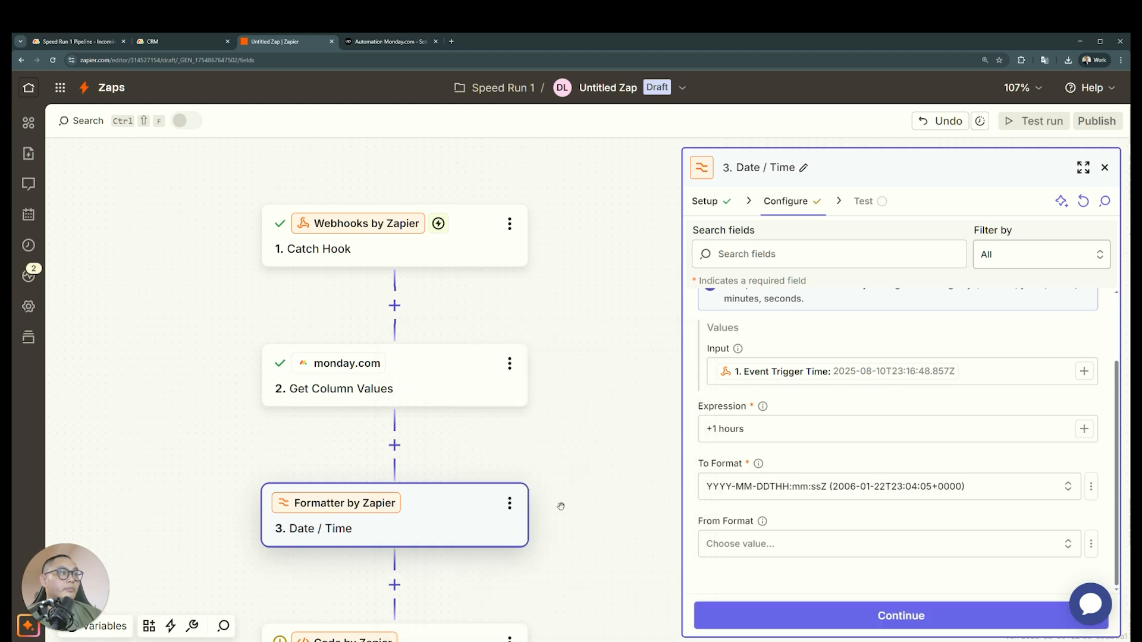
# Set the Formatter's From Format to YYYY-MM-DD HH:mm:ss Z and test the Date / Time step
pyautogui.click(860, 543)
pyautogui.scroll(-2, 583, 512)
pyautogui.scroll(-1, 576, 521)
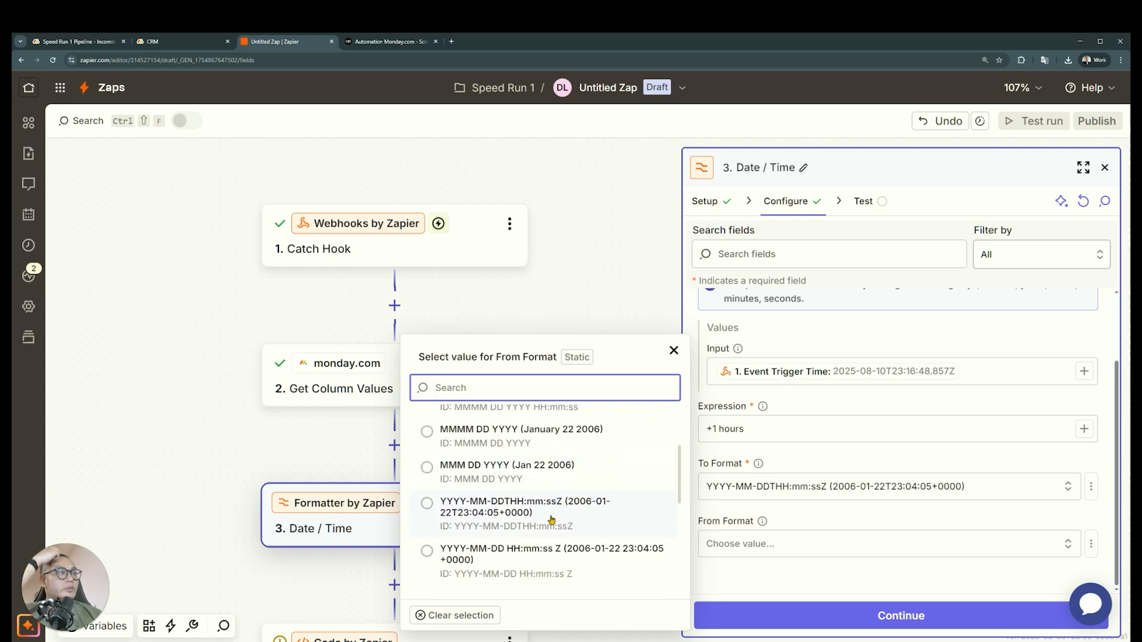
pyautogui.click(547, 558)
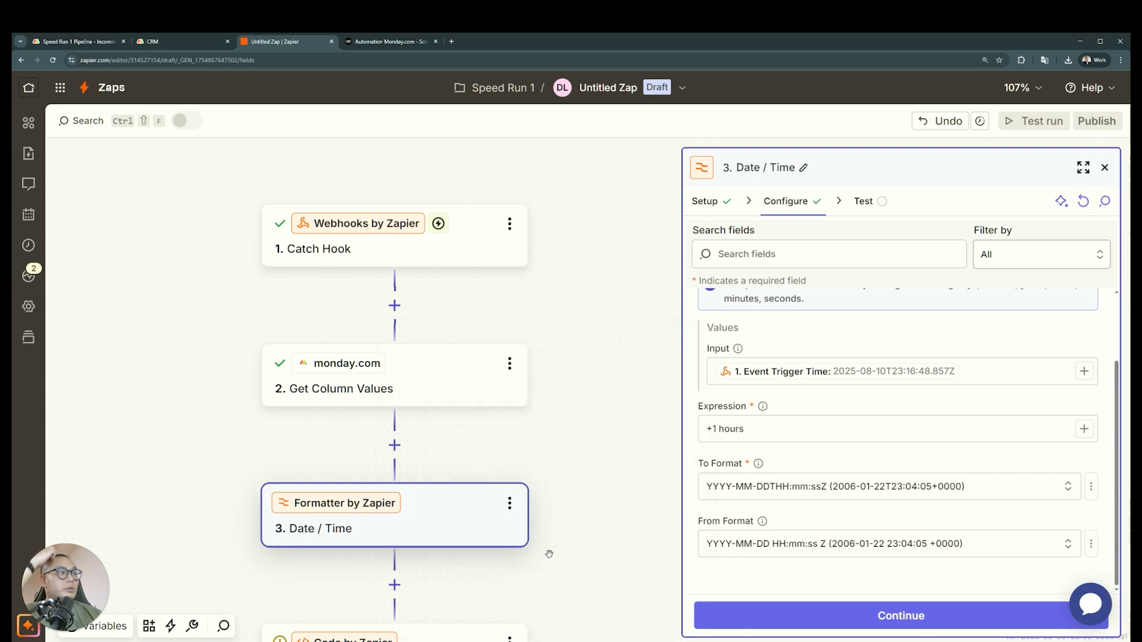
pyautogui.click(833, 619)
pyautogui.click(1009, 615)
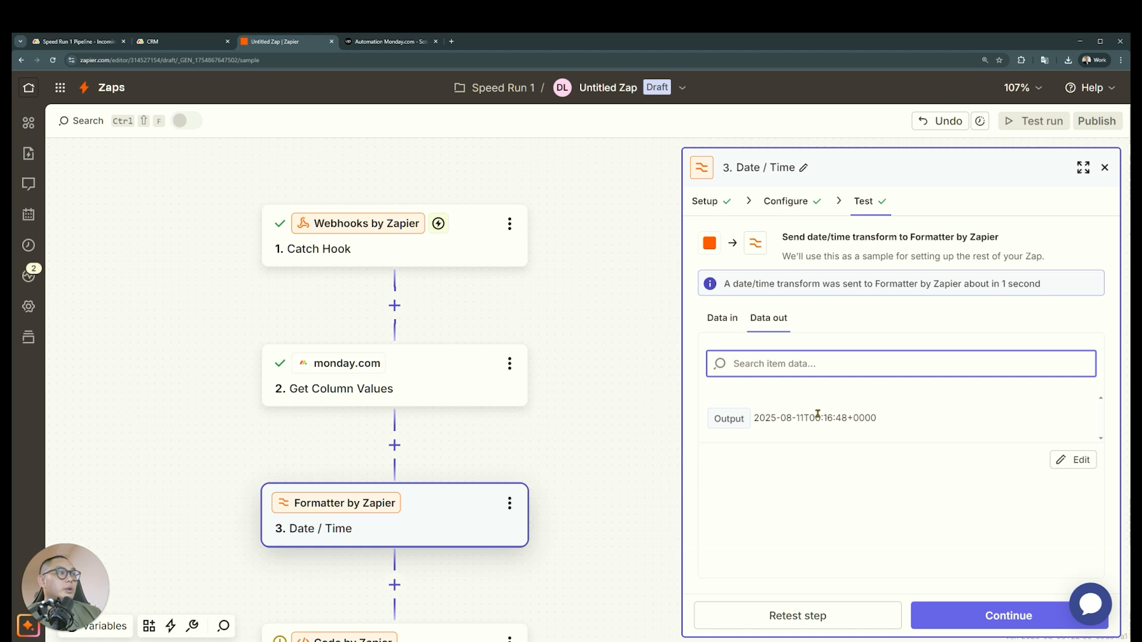
# Compare the time in the Date / Time test's input data with the time in its output
pyautogui.moveTo(881, 422); pyautogui.dragTo(817, 427)
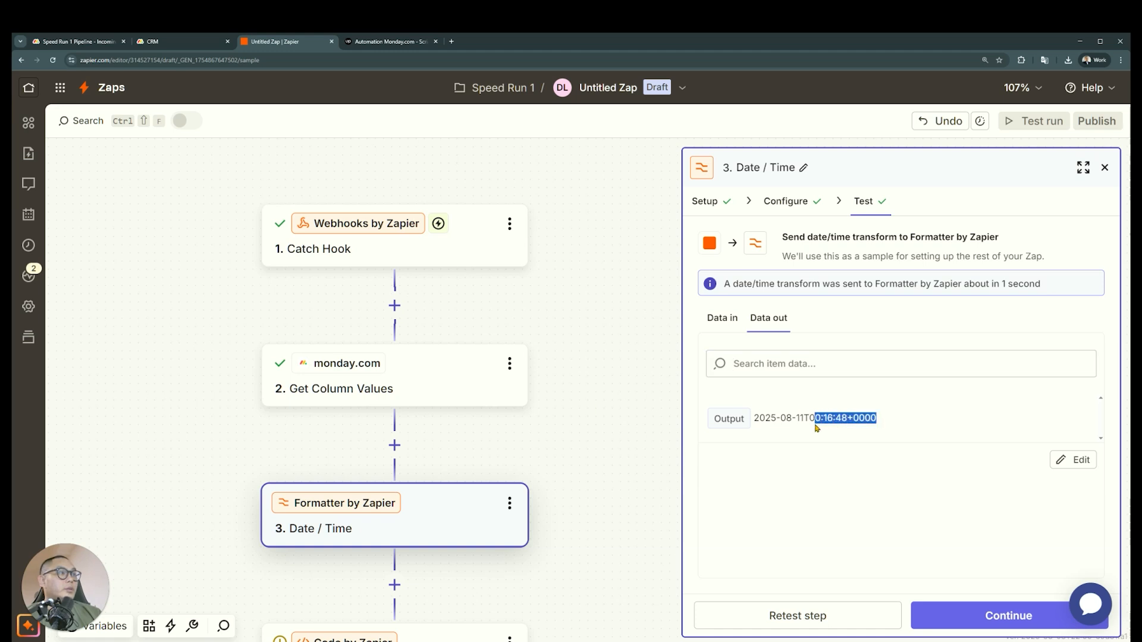
pyautogui.click(718, 326)
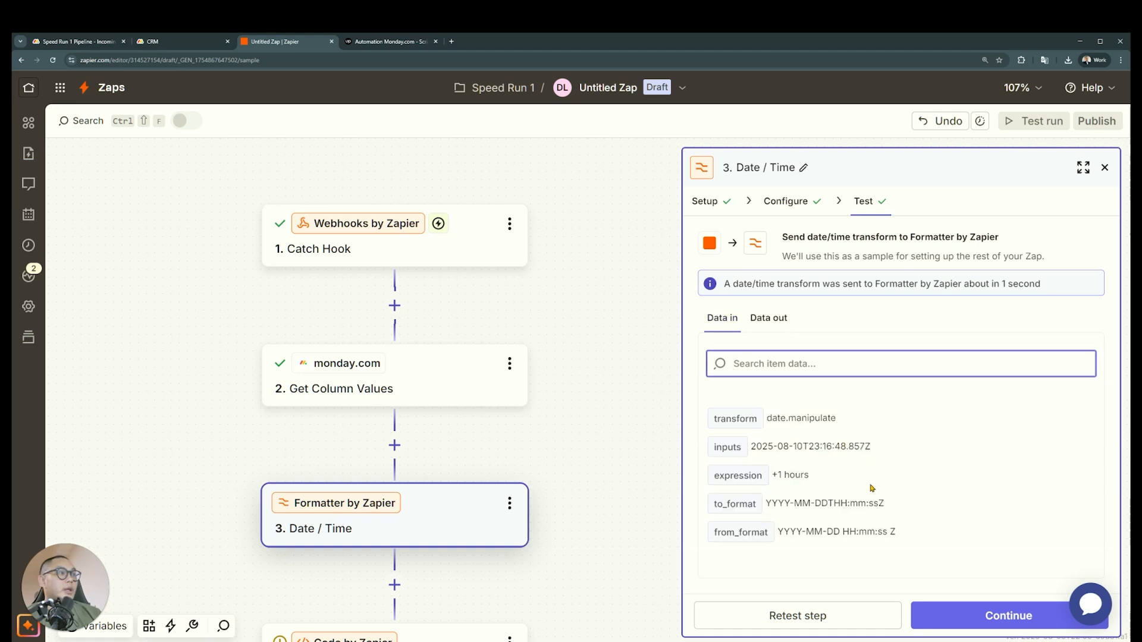
pyautogui.moveTo(871, 450); pyautogui.dragTo(813, 450)
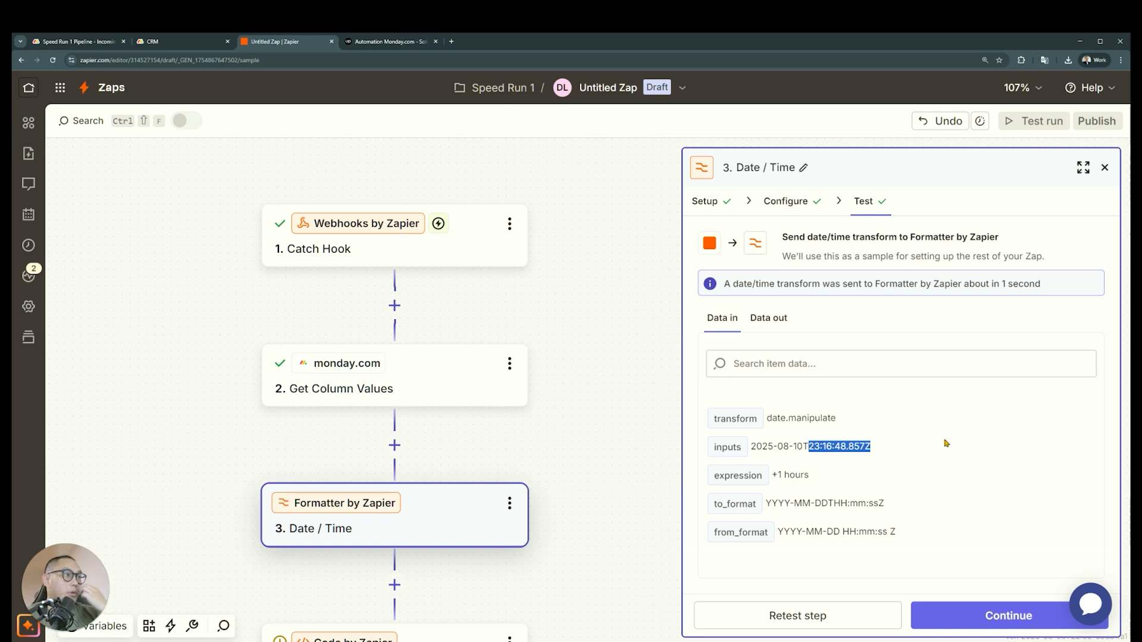
pyautogui.click(817, 450)
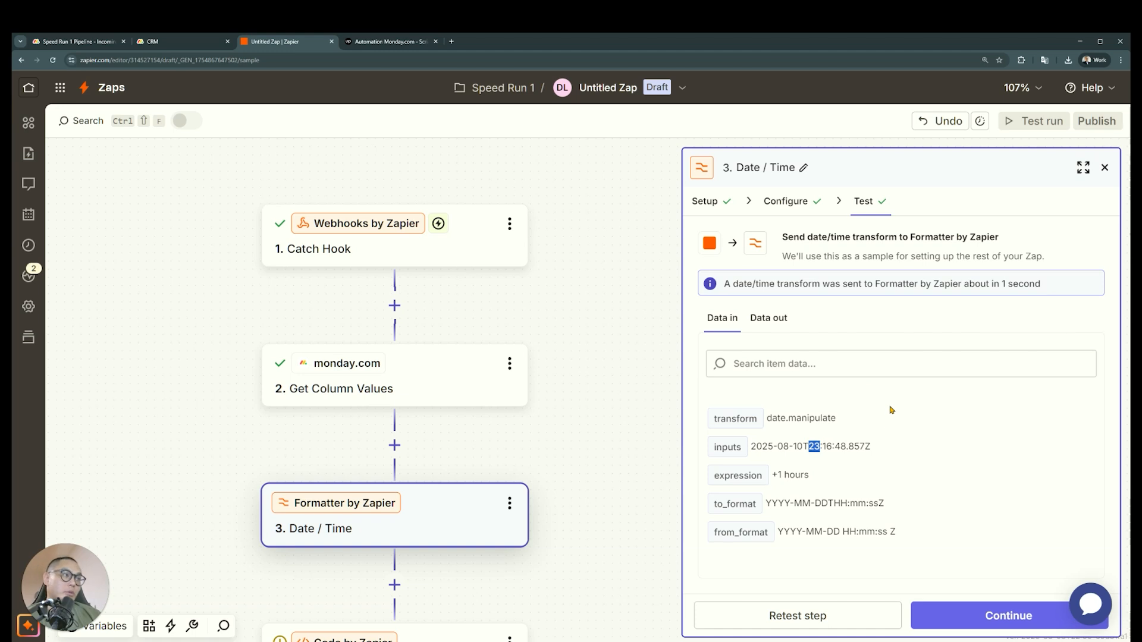
pyautogui.click(761, 326)
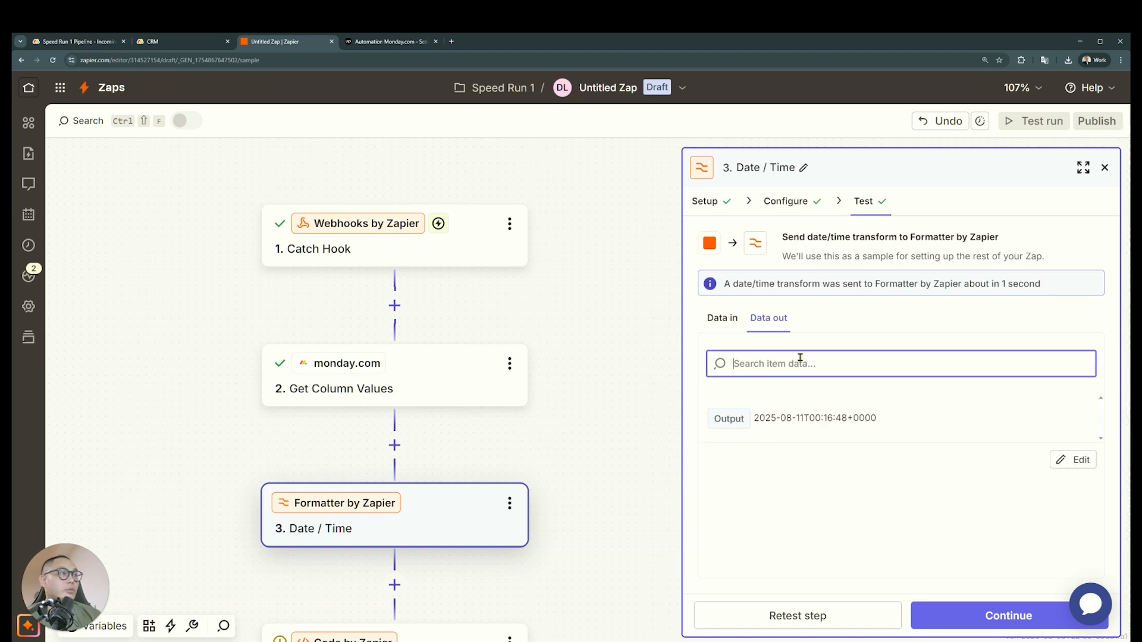
pyautogui.moveTo(877, 418); pyautogui.dragTo(817, 420)
# Delete the Run Javascript step and the Gmail Send Email step from the Zap
pyautogui.scroll(-2, 551, 446)
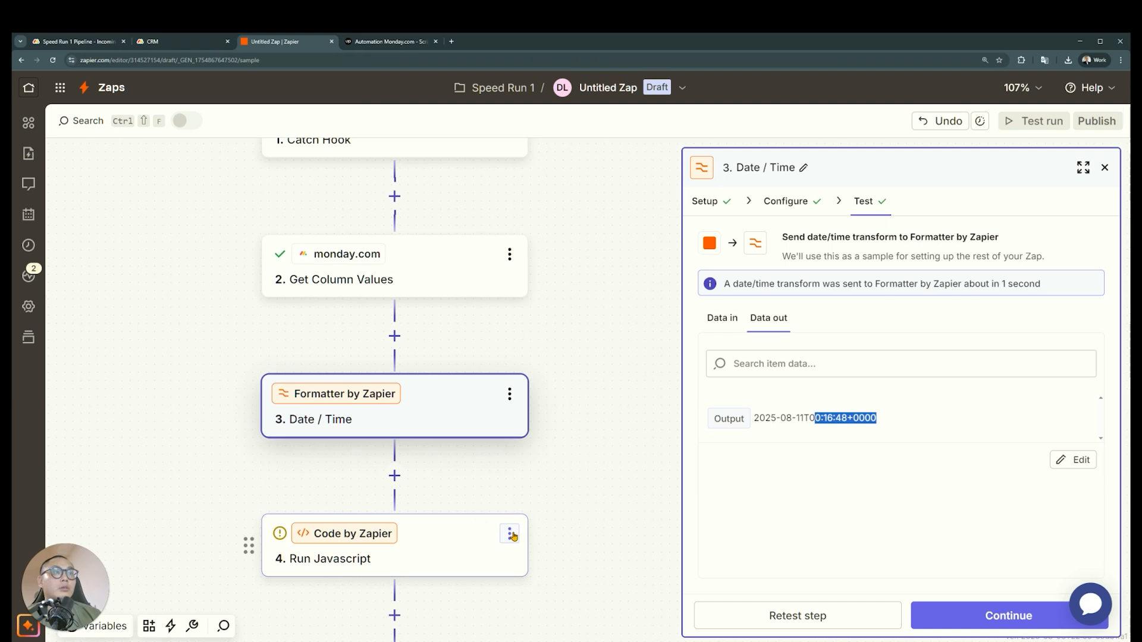
pyautogui.click(509, 533)
pyautogui.click(583, 493)
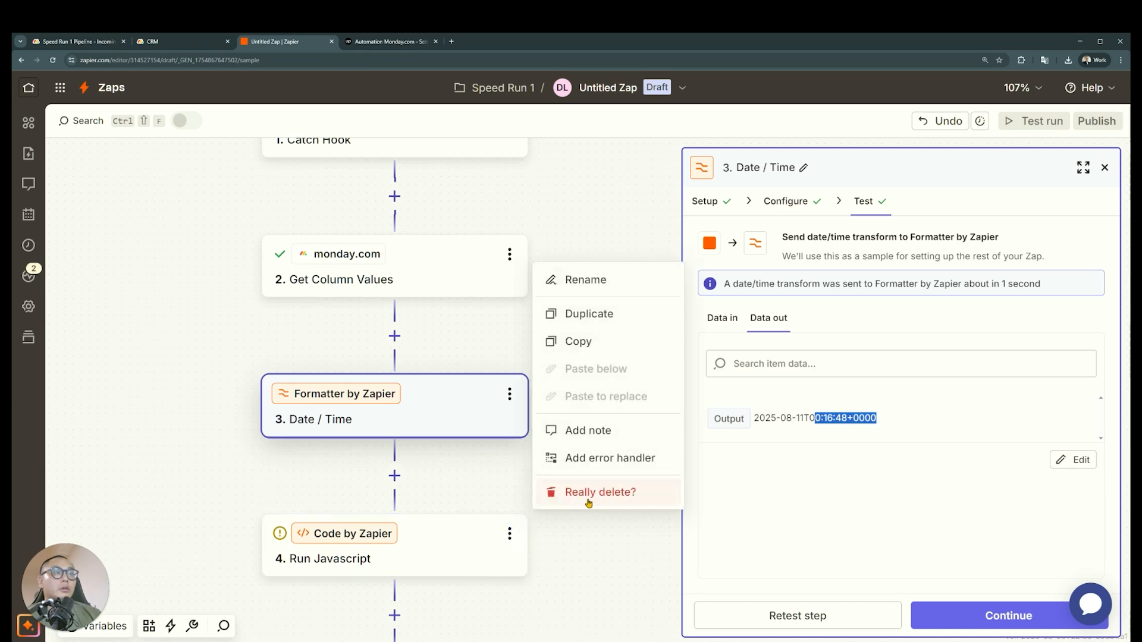
pyautogui.click(584, 493)
pyautogui.click(510, 470)
pyautogui.click(578, 433)
pyautogui.click(579, 427)
# Add a monday.com action after the Date / Time step with Update Item as its event
pyautogui.click(395, 413)
pyautogui.write('monday')
pyautogui.click(568, 145)
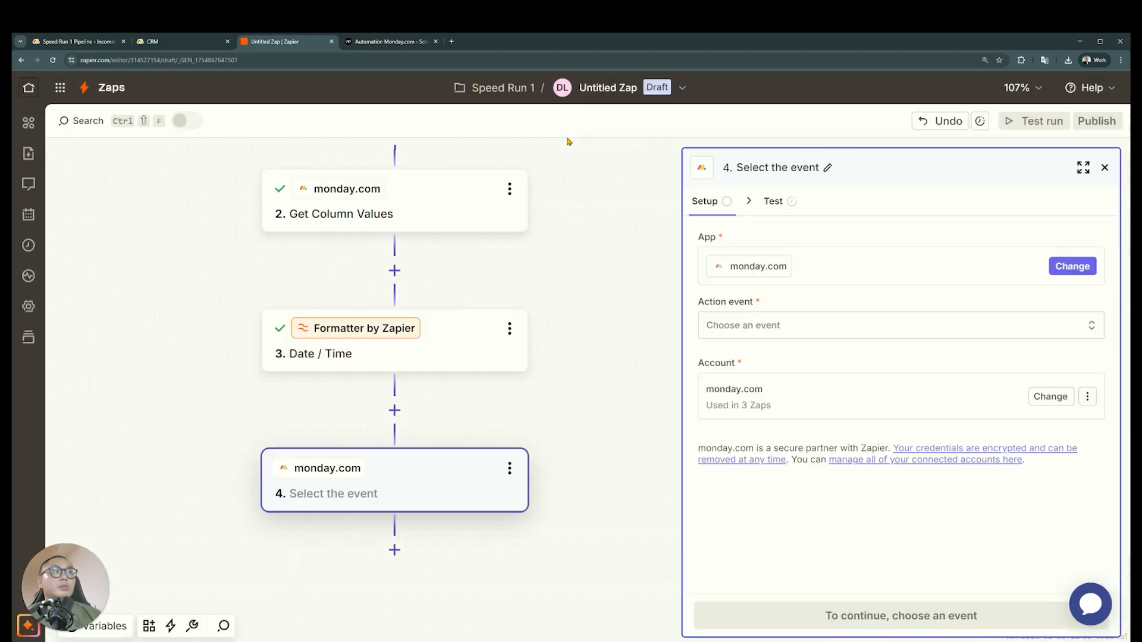
pyautogui.click(806, 320)
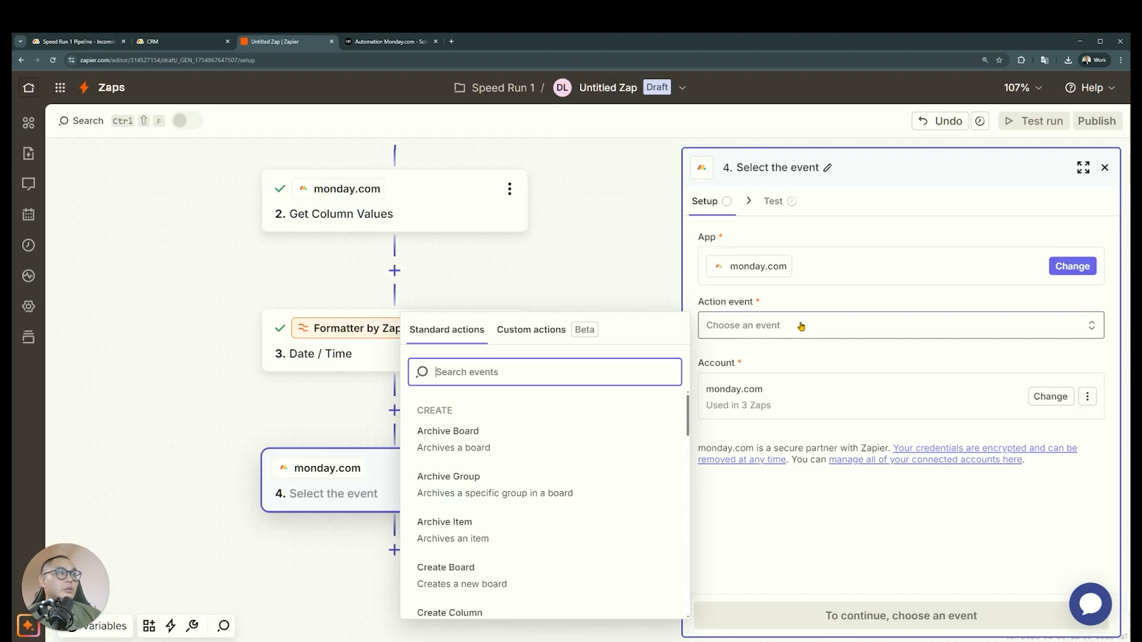
pyautogui.scroll(-1, 591, 503)
pyautogui.scroll(-3, 553, 498)
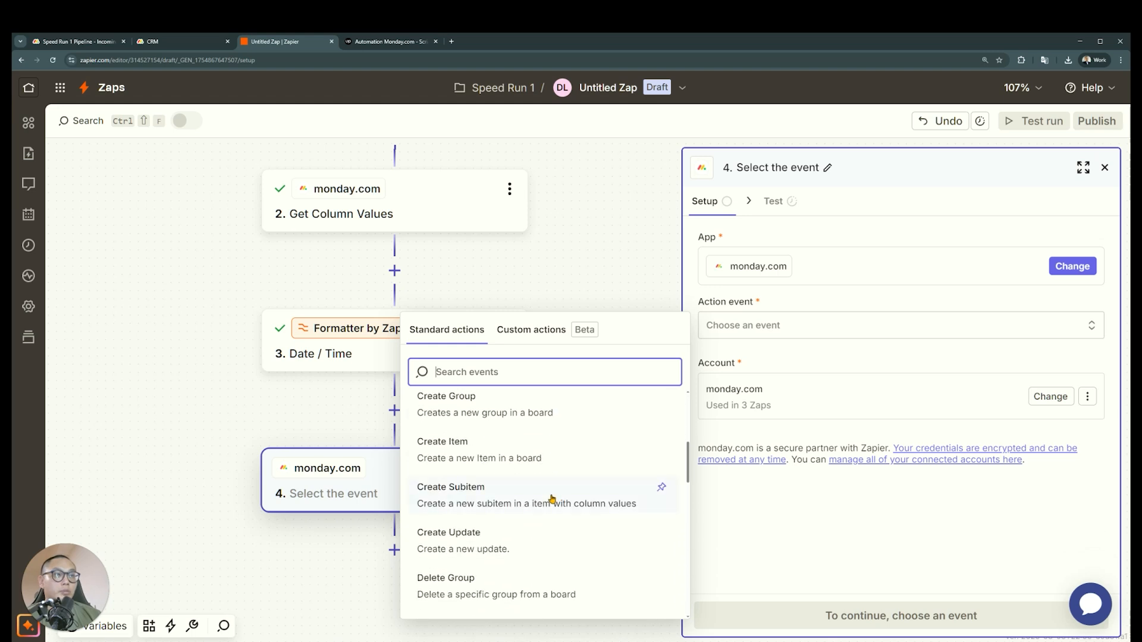
pyautogui.write('update')
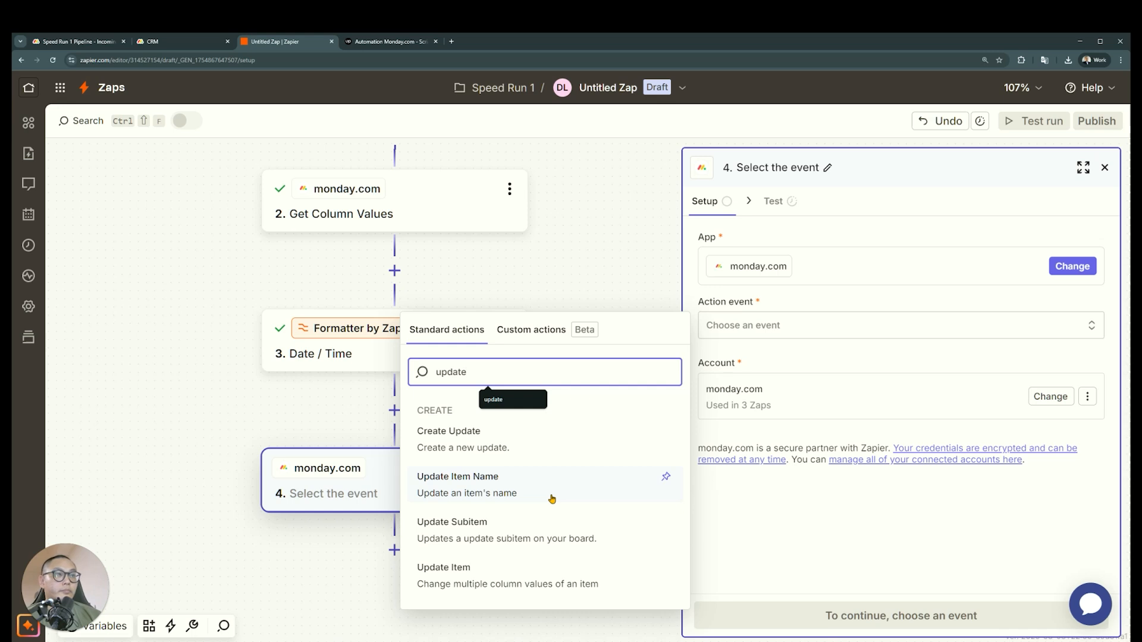
pyautogui.click(548, 583)
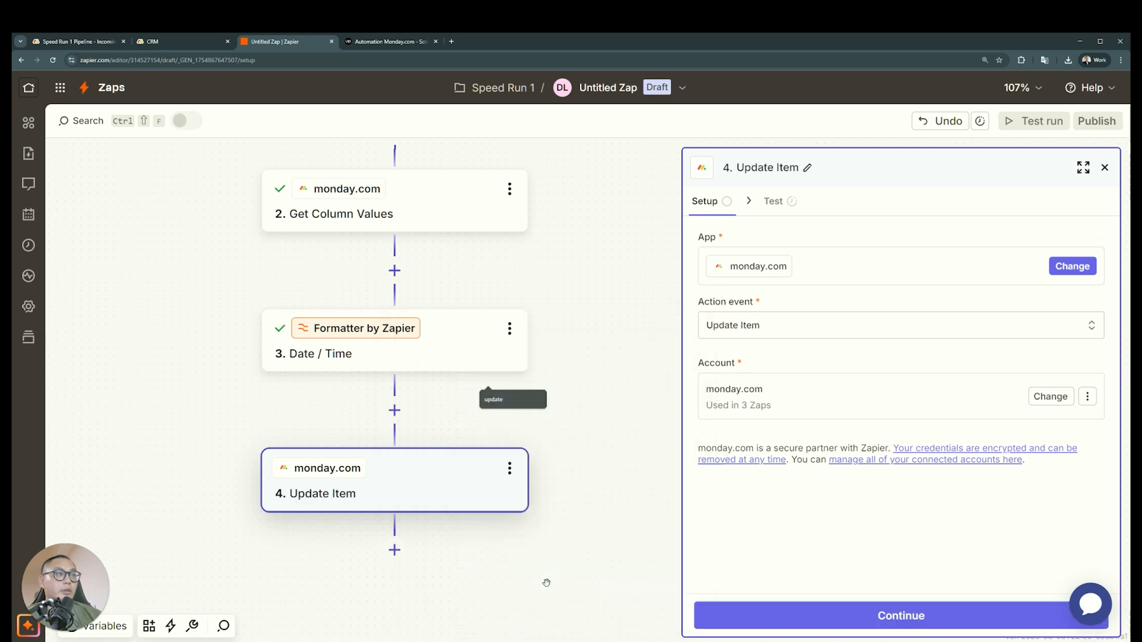
pyautogui.click(852, 615)
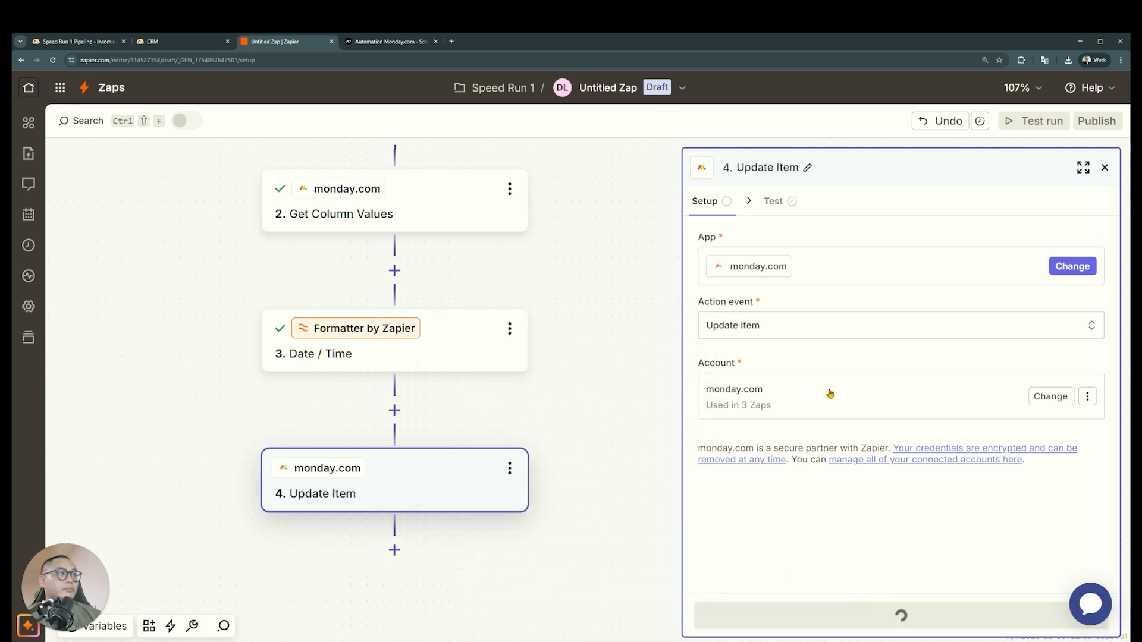
# Set the Update Item board to CRM and map its Item ID to the Catch Hook's Event Pulse Id as a custom value
pyautogui.click(882, 331)
pyautogui.click(546, 446)
pyautogui.click(1097, 389)
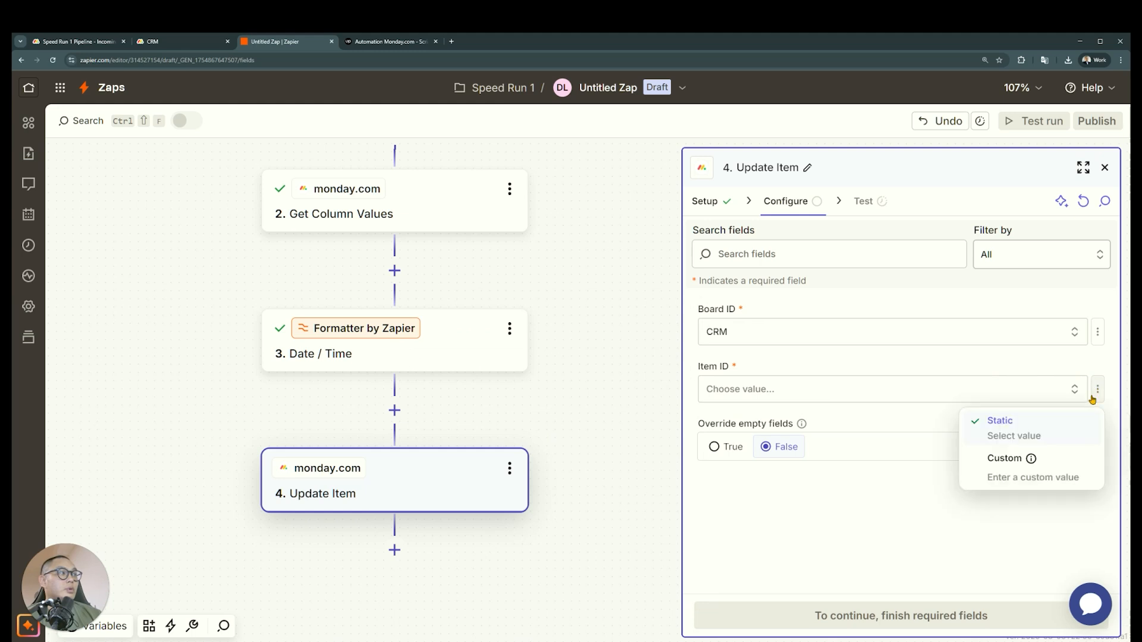
pyautogui.click(1026, 464)
pyautogui.click(580, 537)
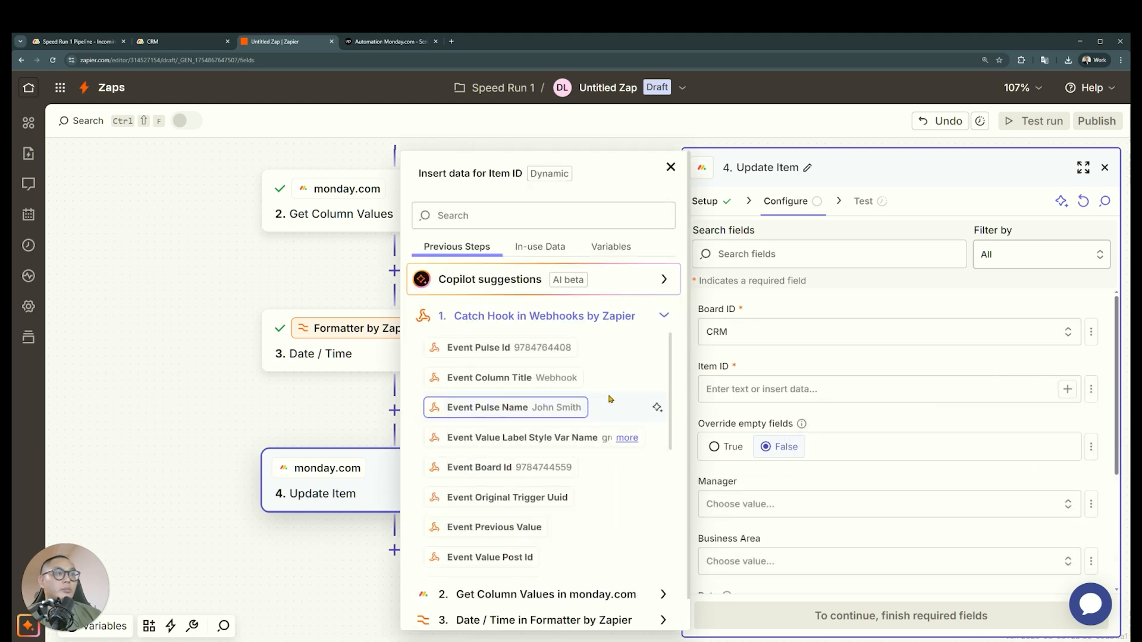
pyautogui.click(475, 347)
pyautogui.click(868, 412)
# Map the Update Item's Deadline field to the Output of the Date / Time step
pyautogui.scroll(-3, 868, 413)
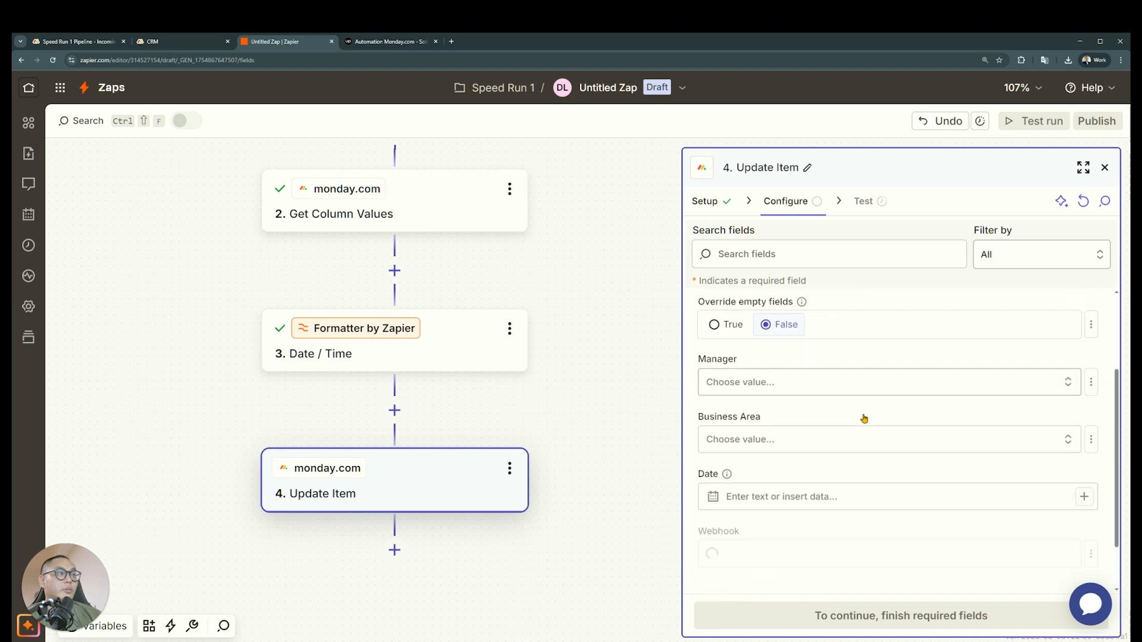
pyautogui.scroll(-1, 809, 398)
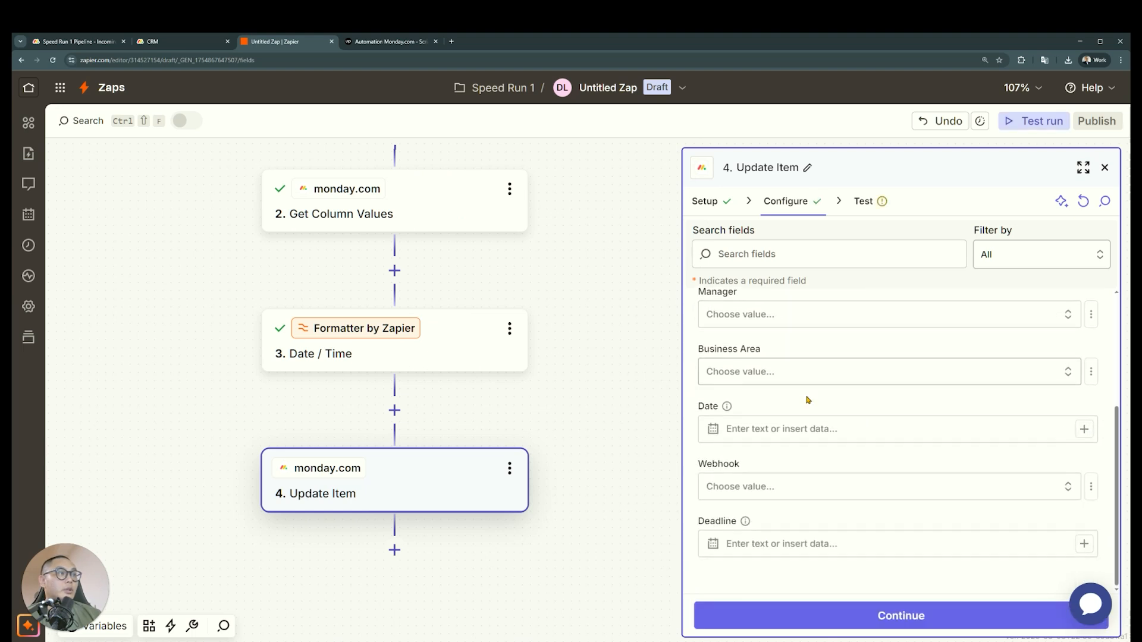
pyautogui.click(1067, 542)
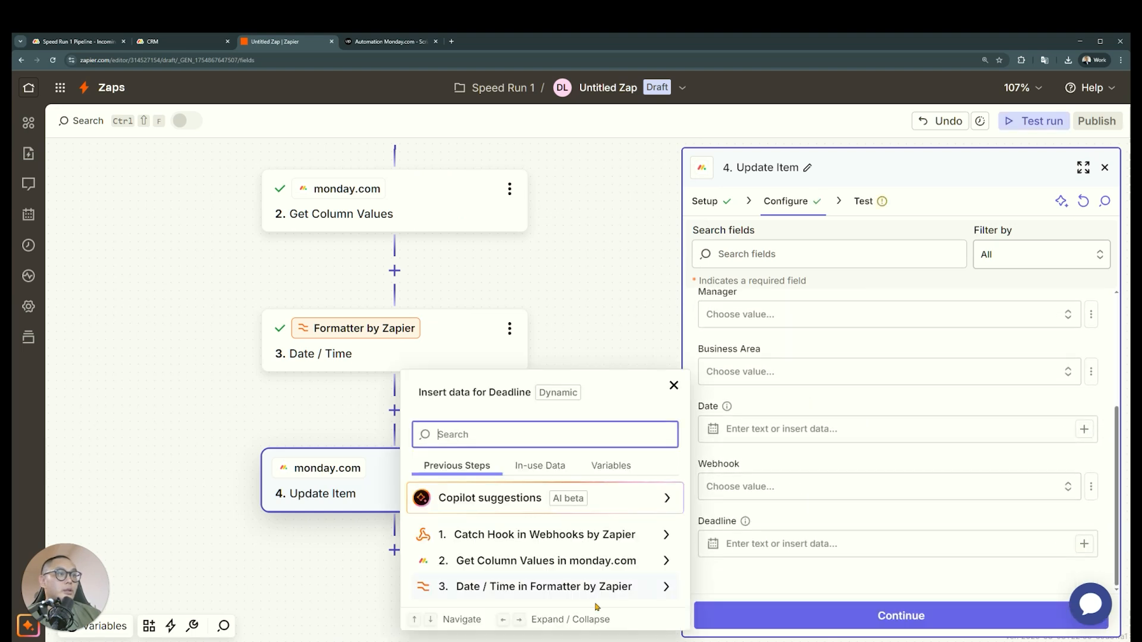
pyautogui.click(601, 585)
pyautogui.click(547, 561)
pyautogui.click(815, 583)
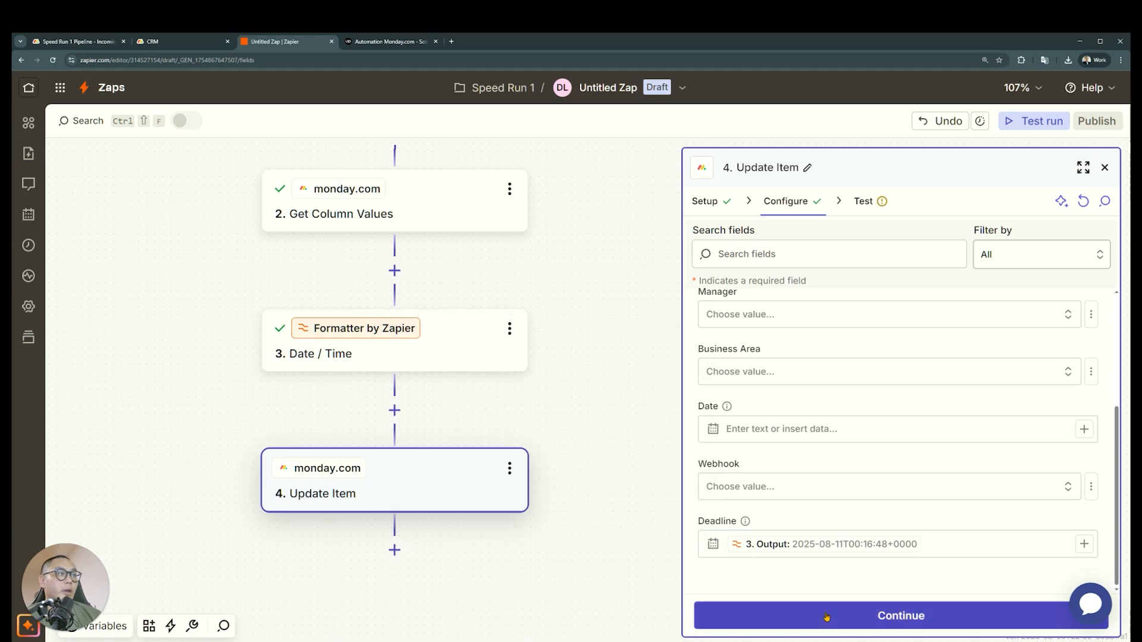
# Test the Update Item step and switch to the CRM board in monday.com to check the lead's Deadline
pyautogui.click(827, 616)
pyautogui.click(993, 618)
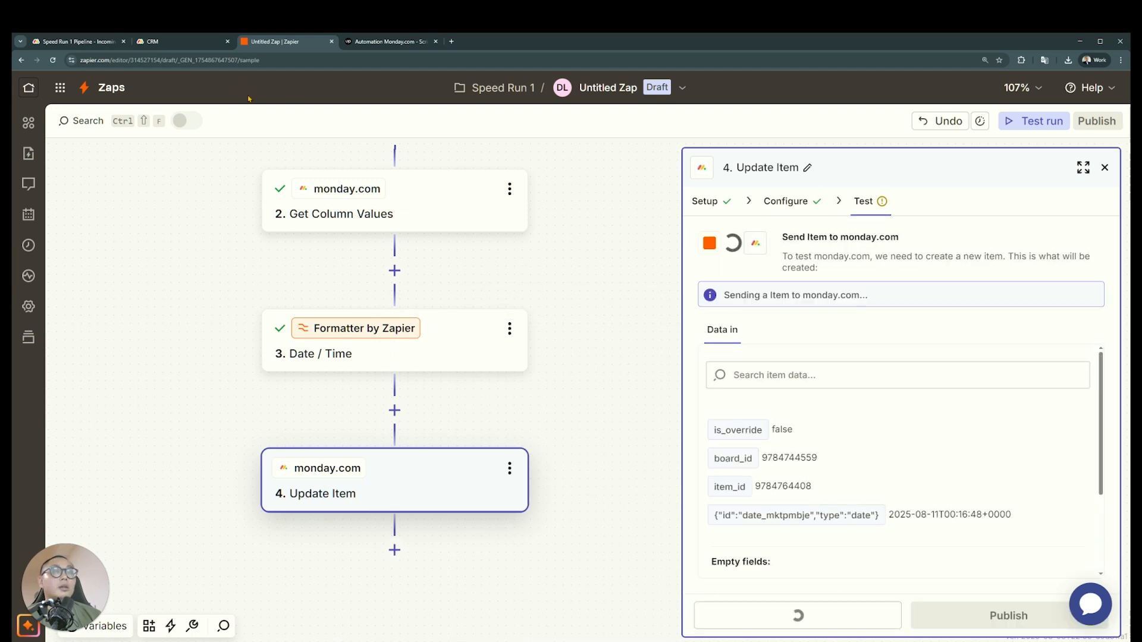
pyautogui.click(91, 45)
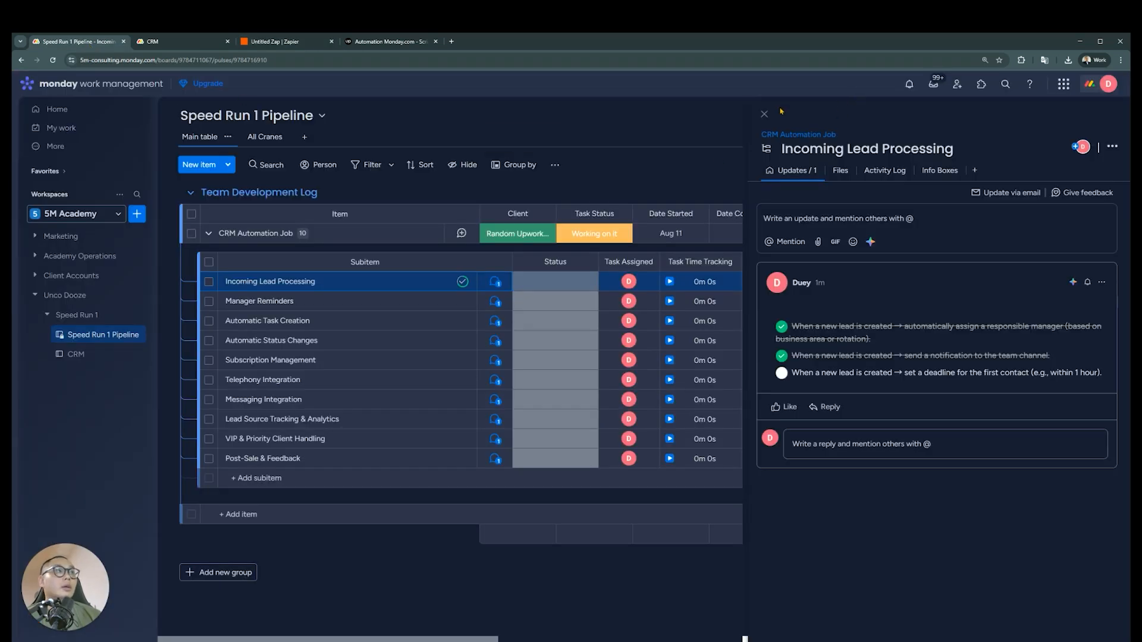
pyautogui.click(178, 42)
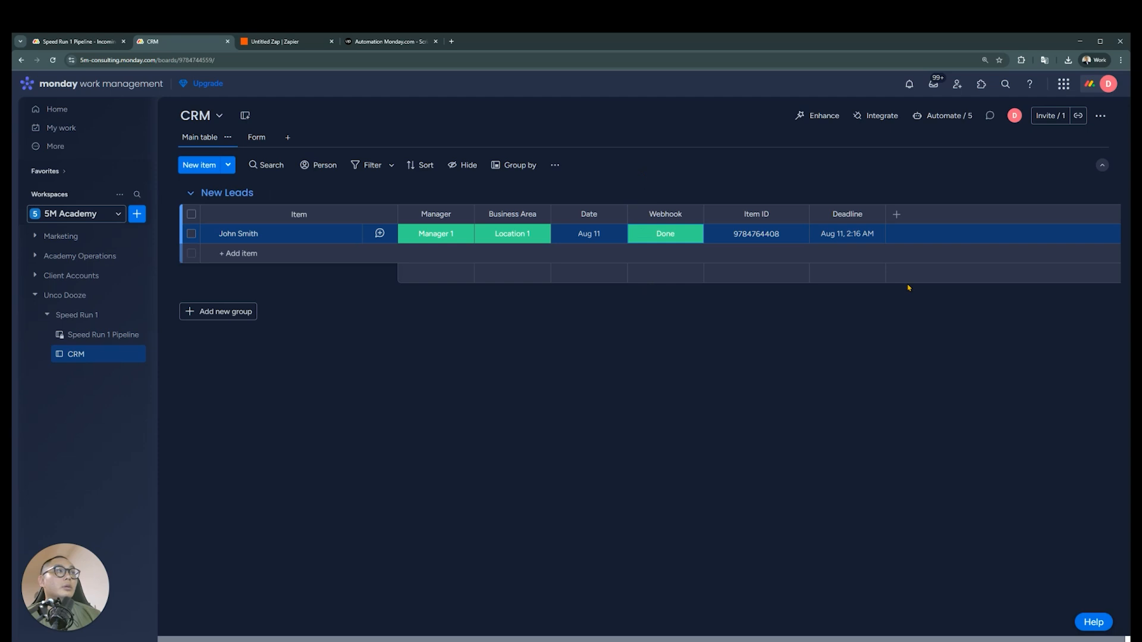
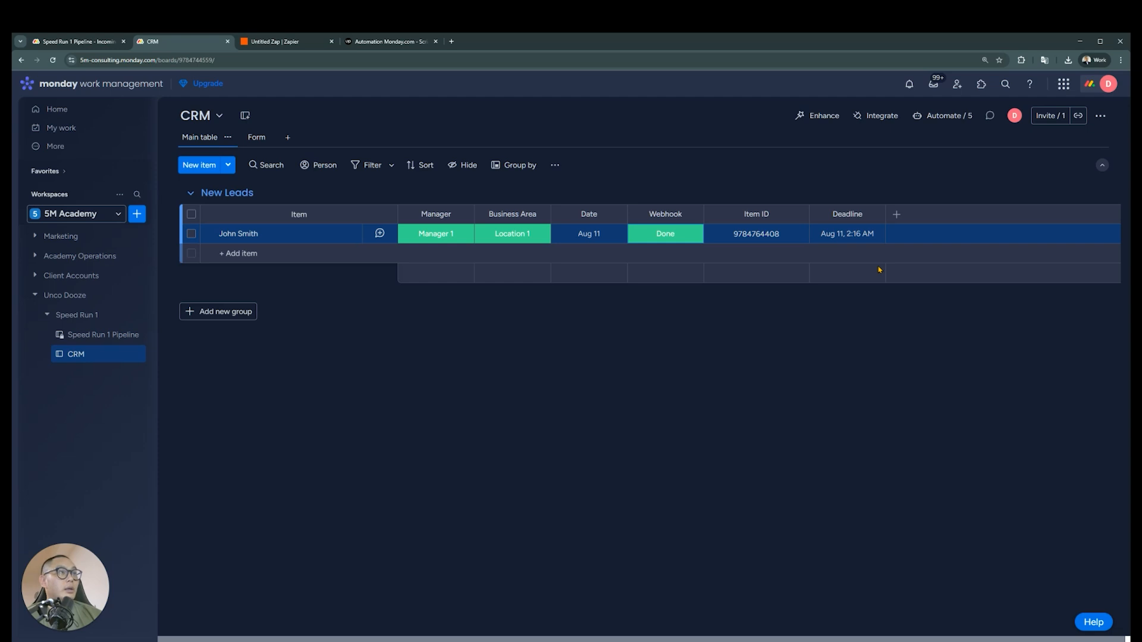
# Preview the CRM board's Lead Gen Form and submit a lead with Name Test, Business Area Location 1 and today's date
pyautogui.click(250, 137)
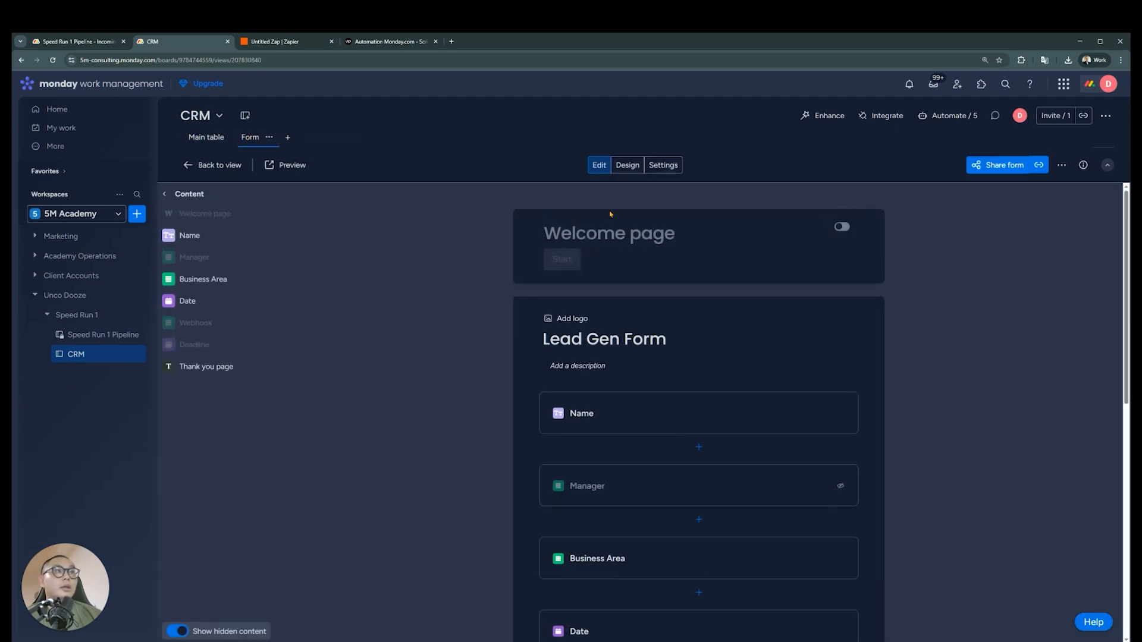
pyautogui.click(275, 162)
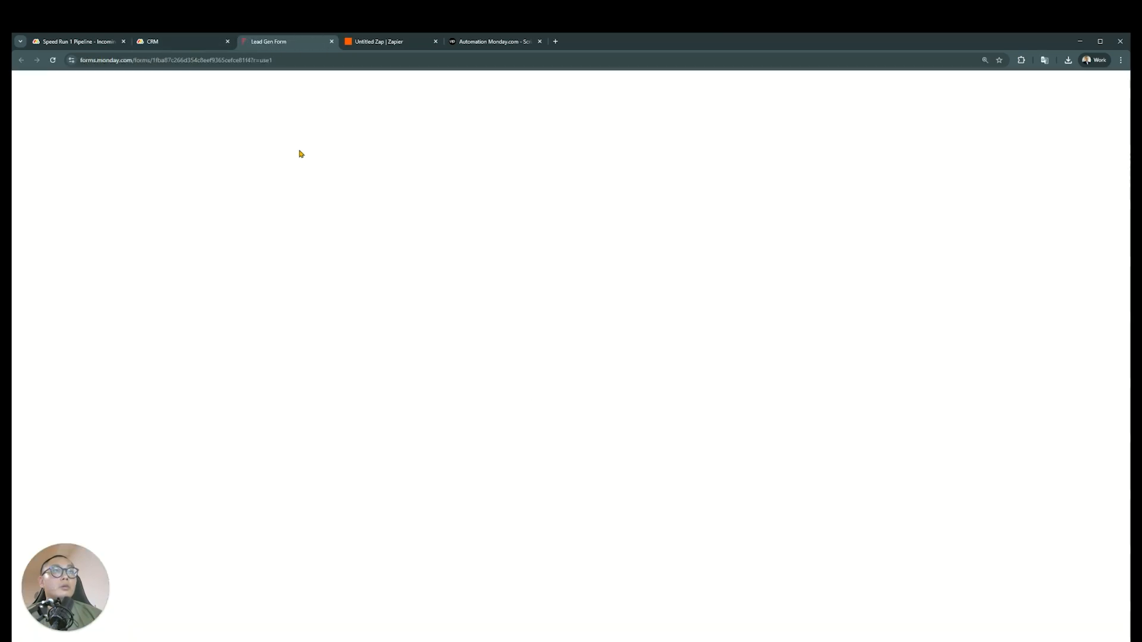
pyautogui.click(613, 200)
pyautogui.write('Test')
pyautogui.click(569, 274)
pyautogui.click(535, 301)
pyautogui.click(592, 332)
pyautogui.click(705, 329)
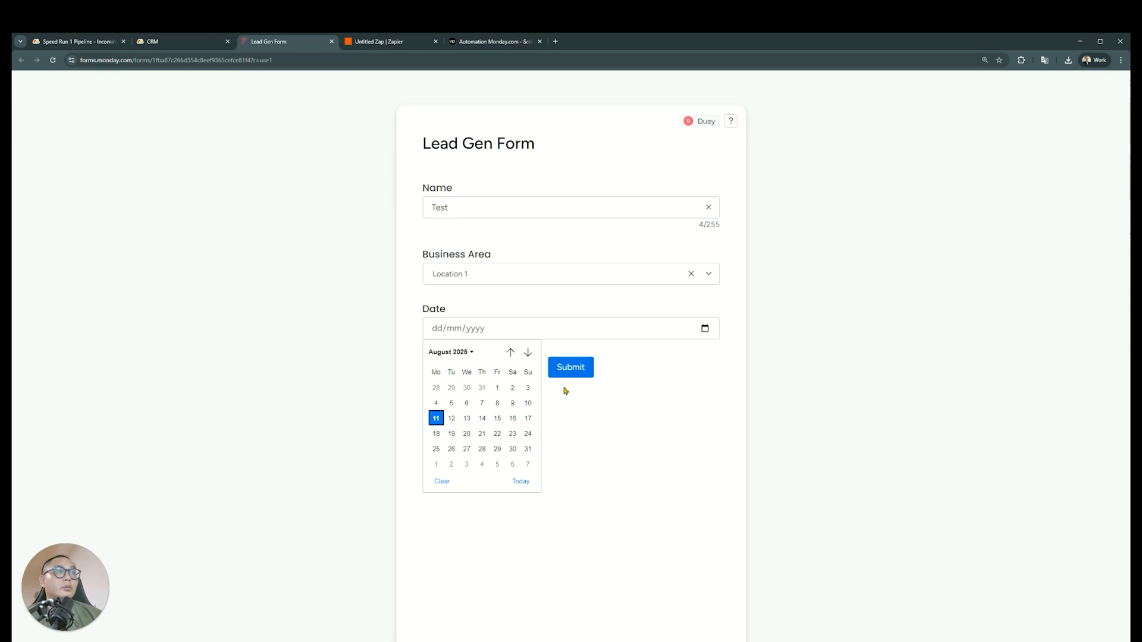
pyautogui.click(521, 481)
pyautogui.click(572, 369)
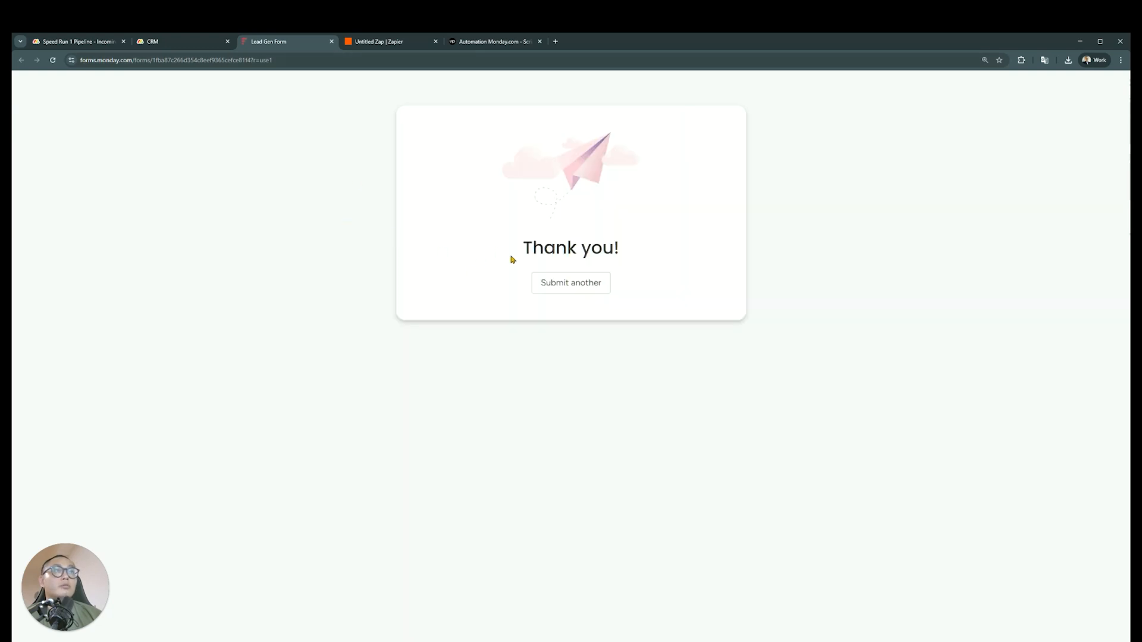
# Set the Test lead's Webhook status to Done in the CRM board's main table and reload the page
pyautogui.click(174, 42)
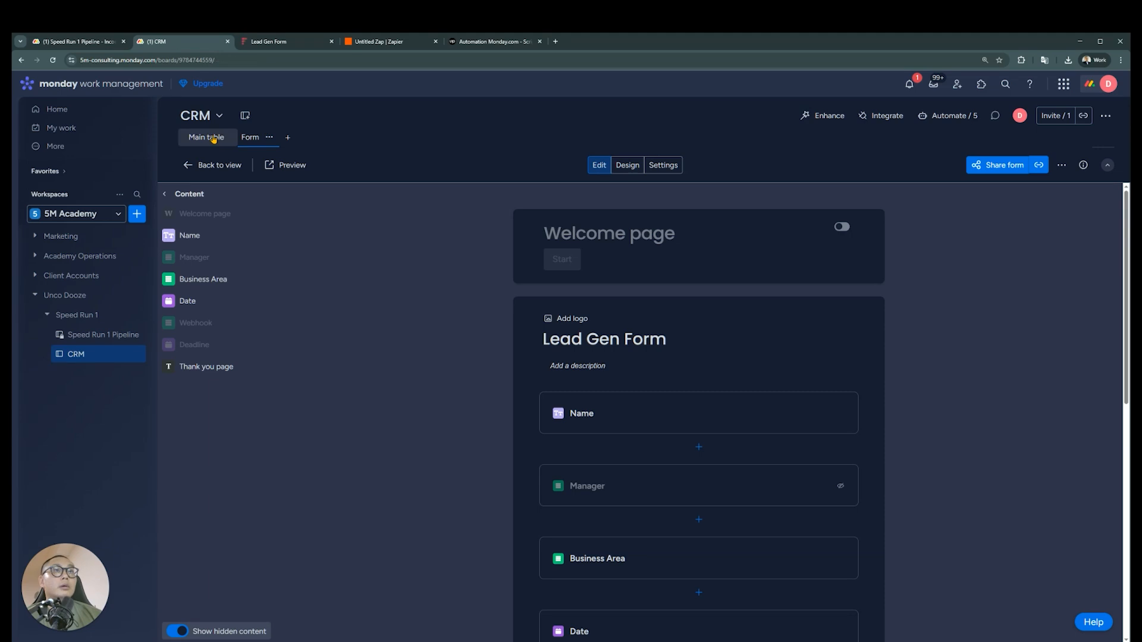
pyautogui.click(208, 137)
pyautogui.click(681, 255)
pyautogui.click(661, 288)
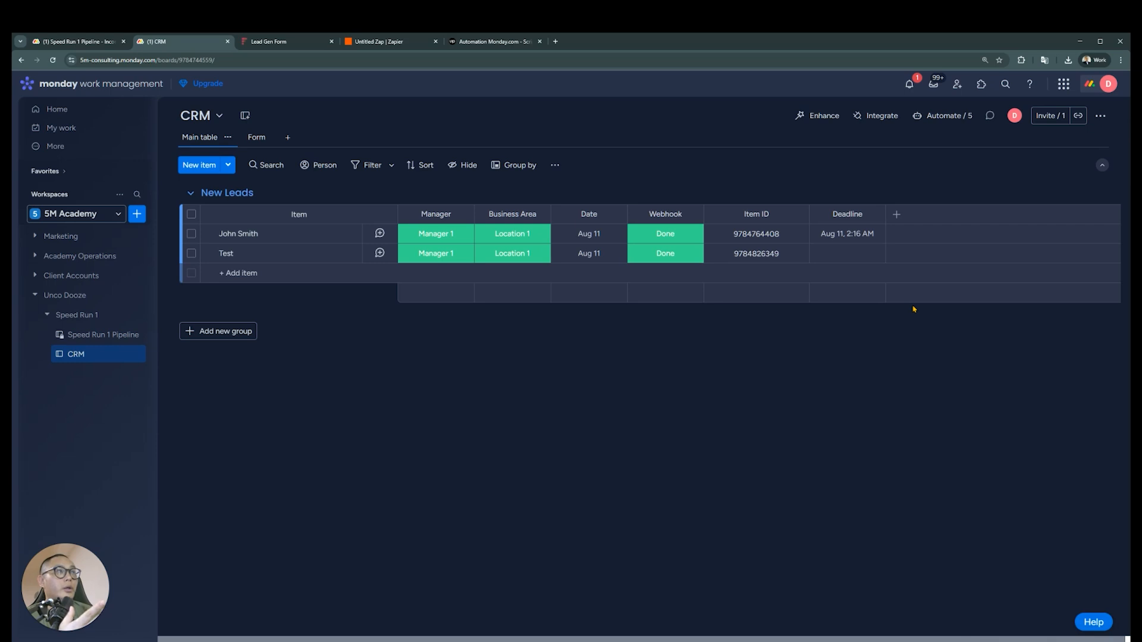
pyautogui.press('F5')
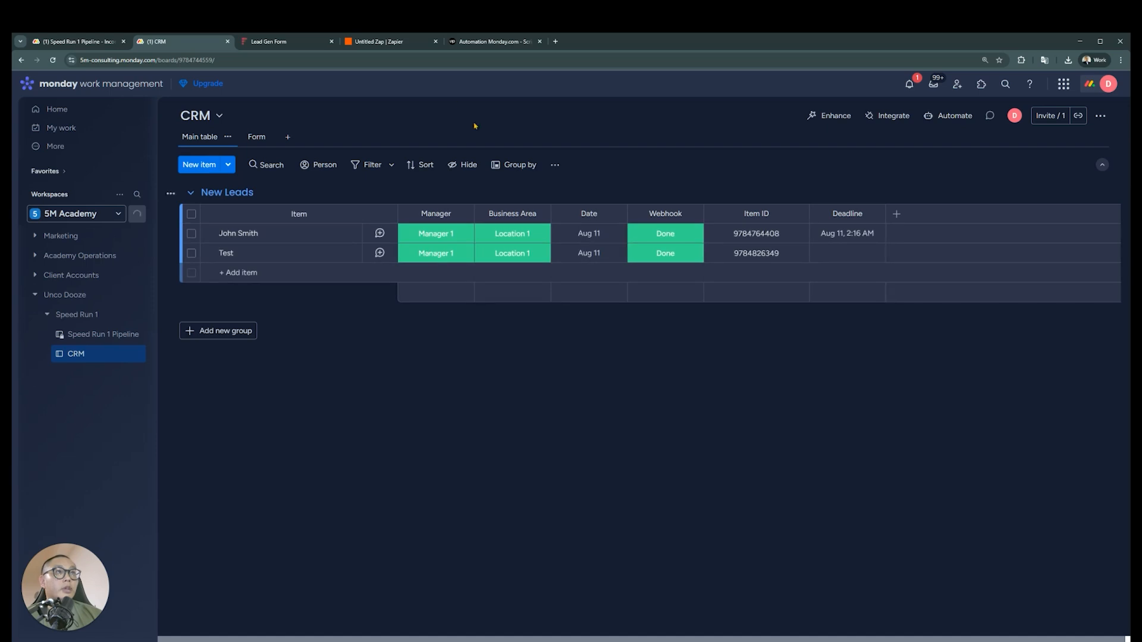
# Publish the Zap in Zapier and return to the CRM board in monday.com
pyautogui.click(387, 43)
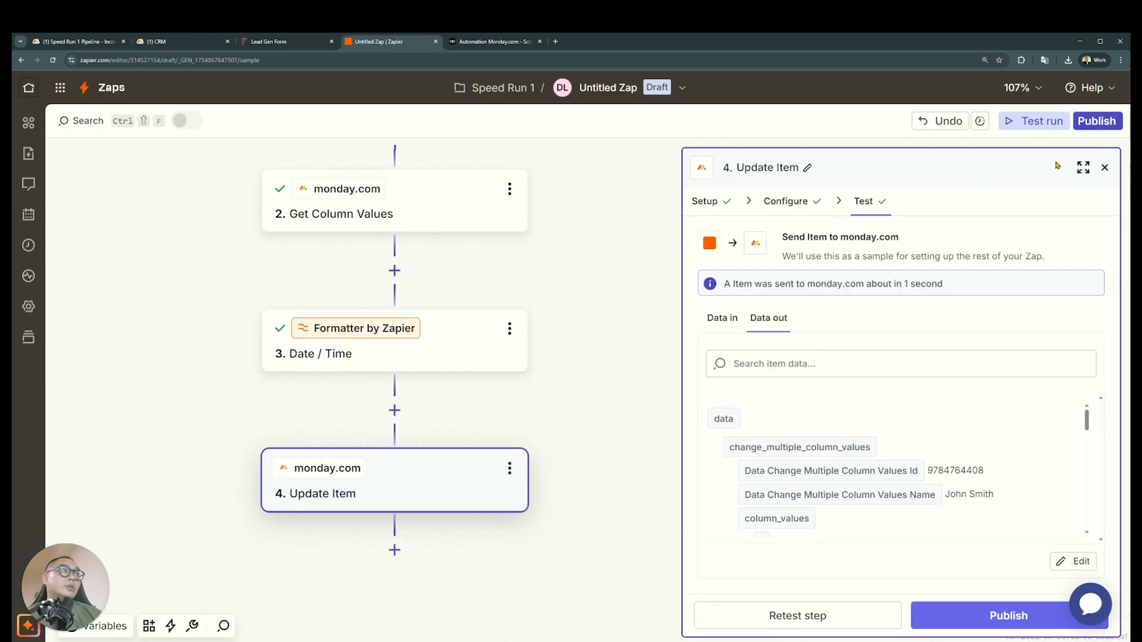
pyautogui.click(1097, 120)
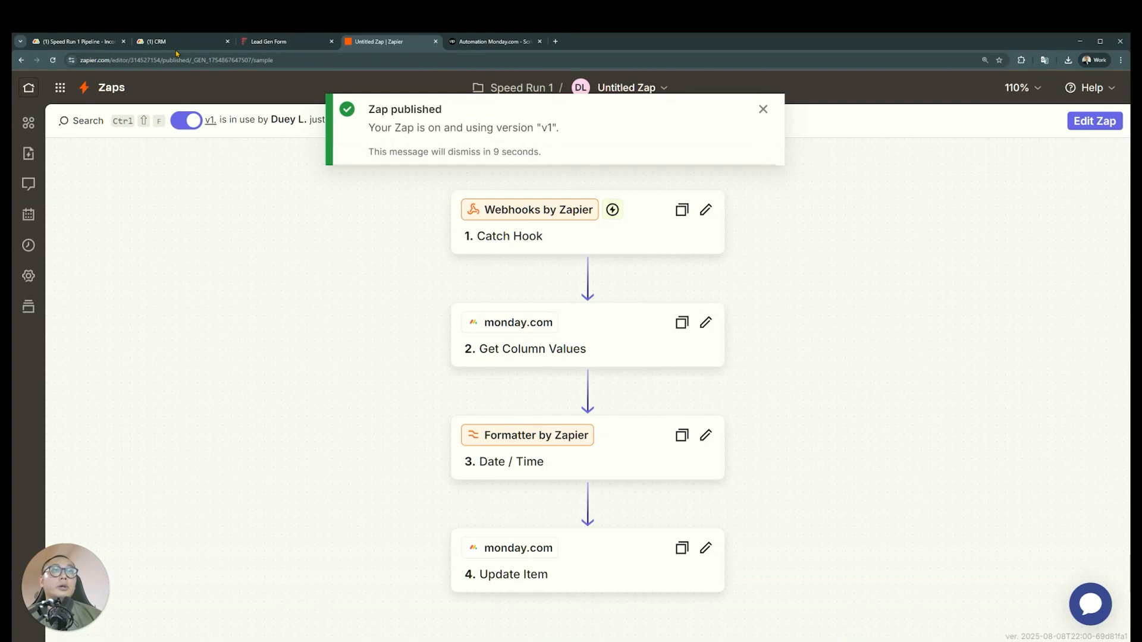
pyautogui.click(178, 41)
# Clear the Test lead's Webhook status and set it to Done again to trigger the published Zap
pyautogui.click(678, 254)
pyautogui.click(666, 353)
pyautogui.click(677, 262)
pyautogui.click(664, 286)
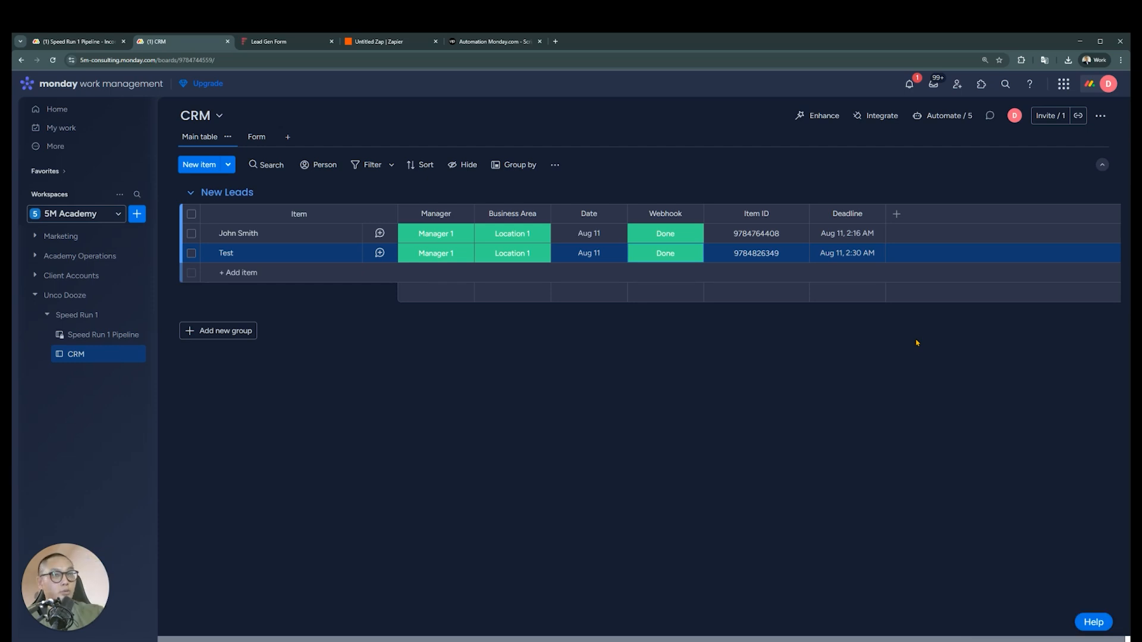
# Tick off the first-contact deadline requirement of Incoming Lead Processing in Speed Run 1 Pipeline and open the Manager Reminders updates
pyautogui.hotkey('ctrl', 'shift', 'Tab')
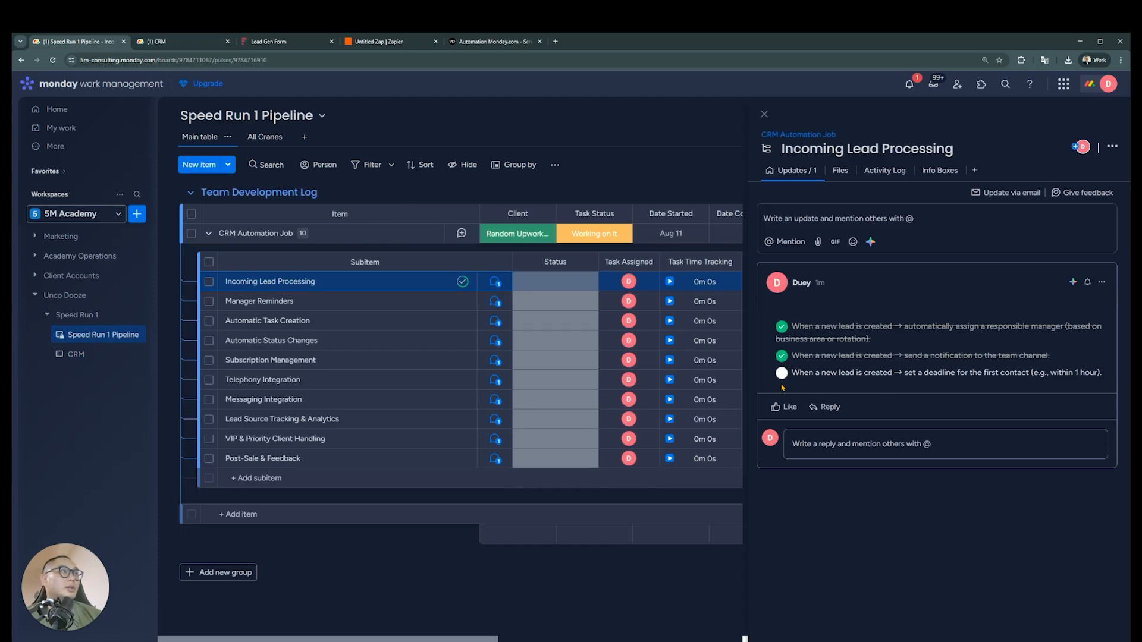
pyautogui.click(782, 373)
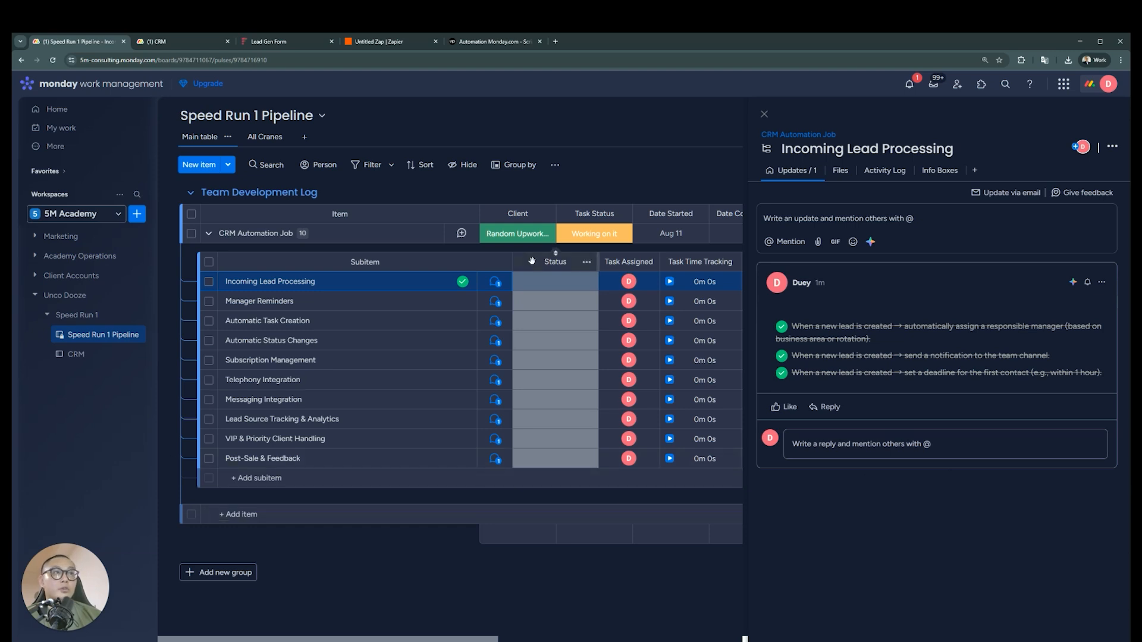
pyautogui.click(499, 305)
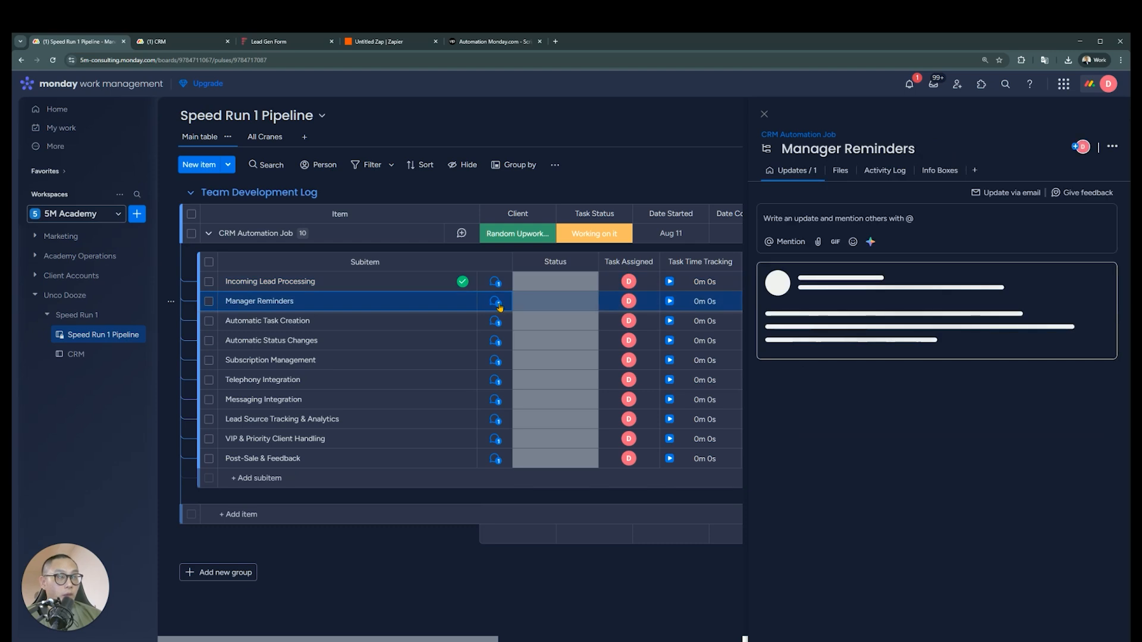
pyautogui.click(208, 262)
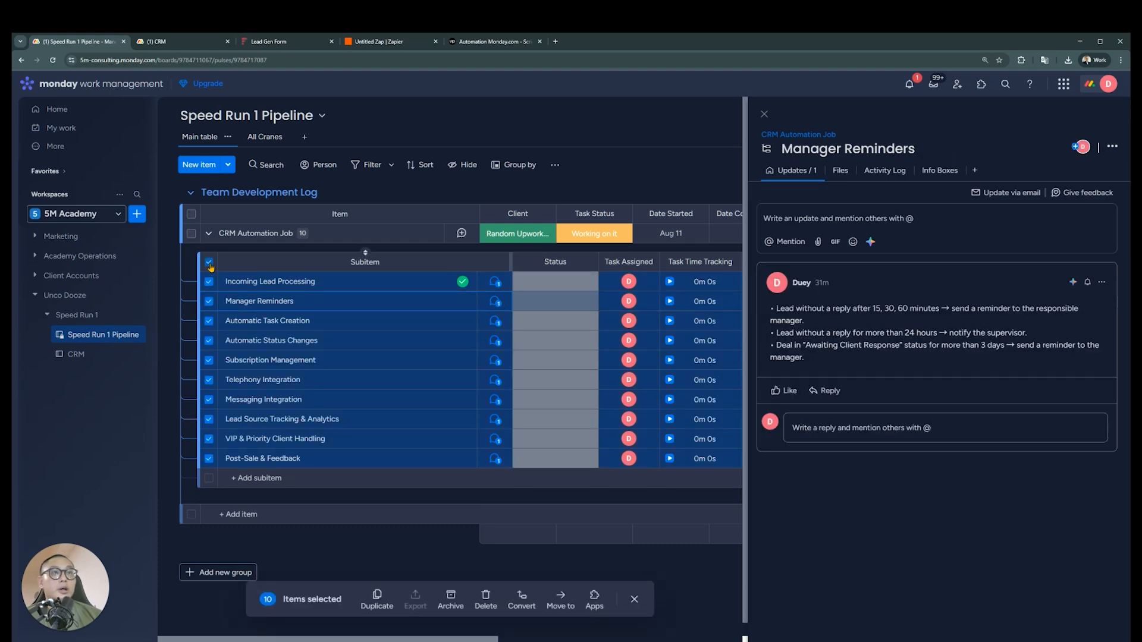
pyautogui.click(210, 263)
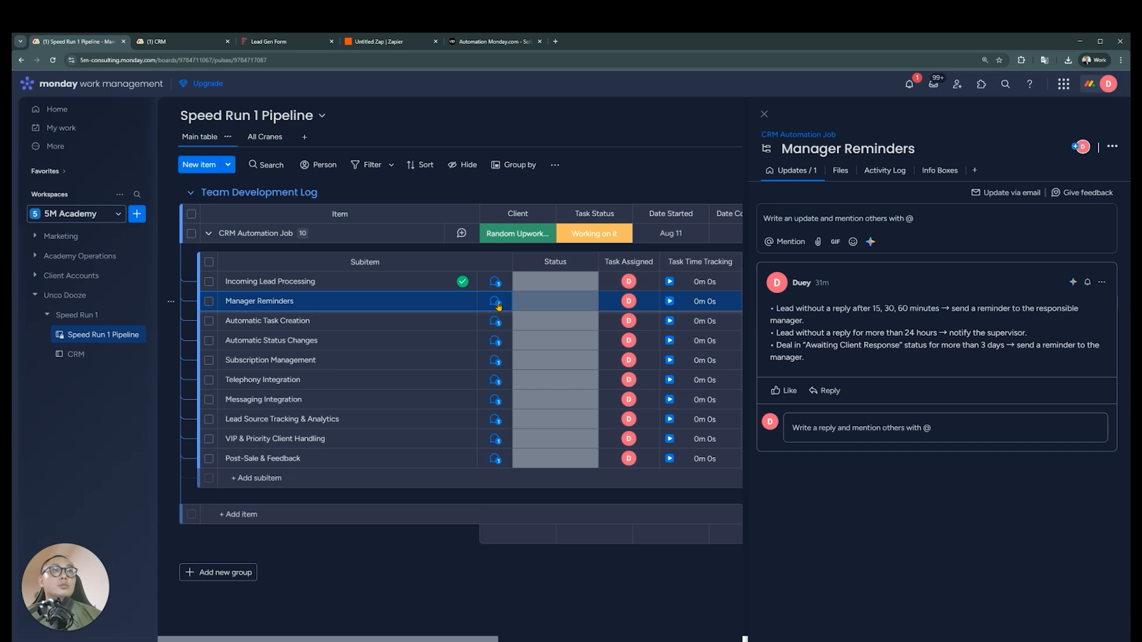
# Check the fixed price of the Upwork job, and review the reminder intervals in the Manager Reminders update in monday.com
pyautogui.click(474, 40)
pyautogui.scroll(-12, 390, 539)
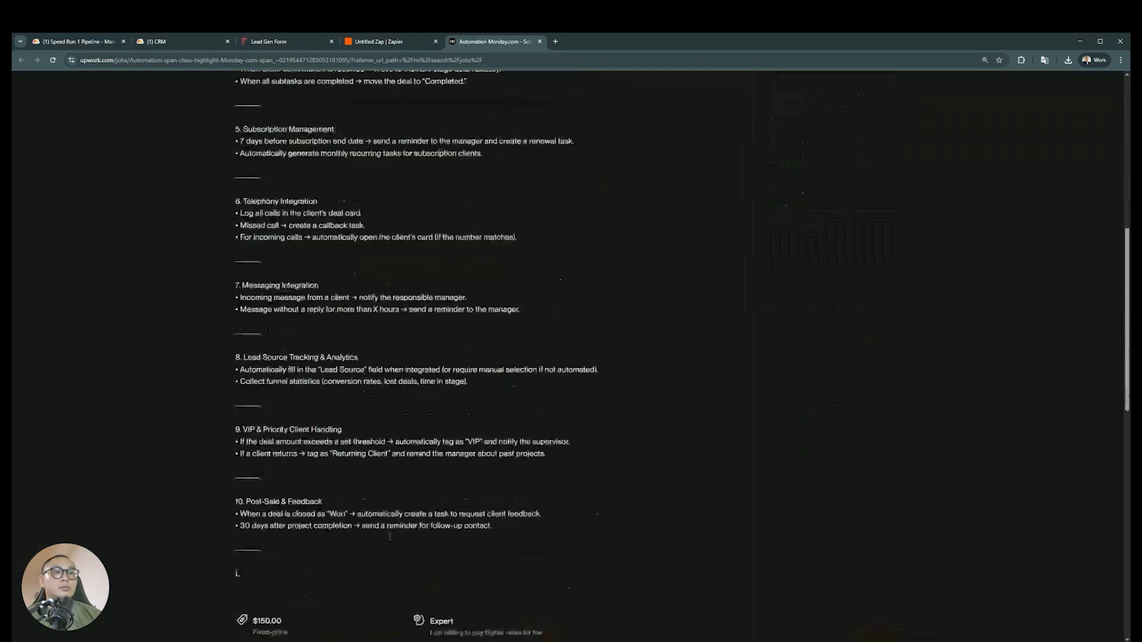
pyautogui.doubleClick(269, 309)
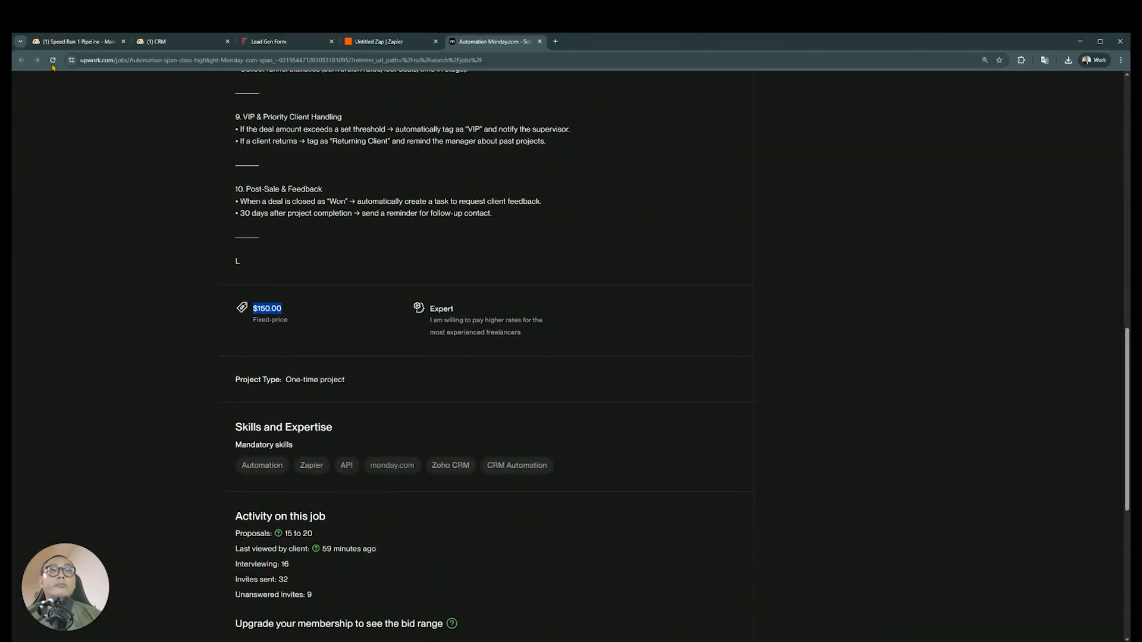
pyautogui.click(71, 41)
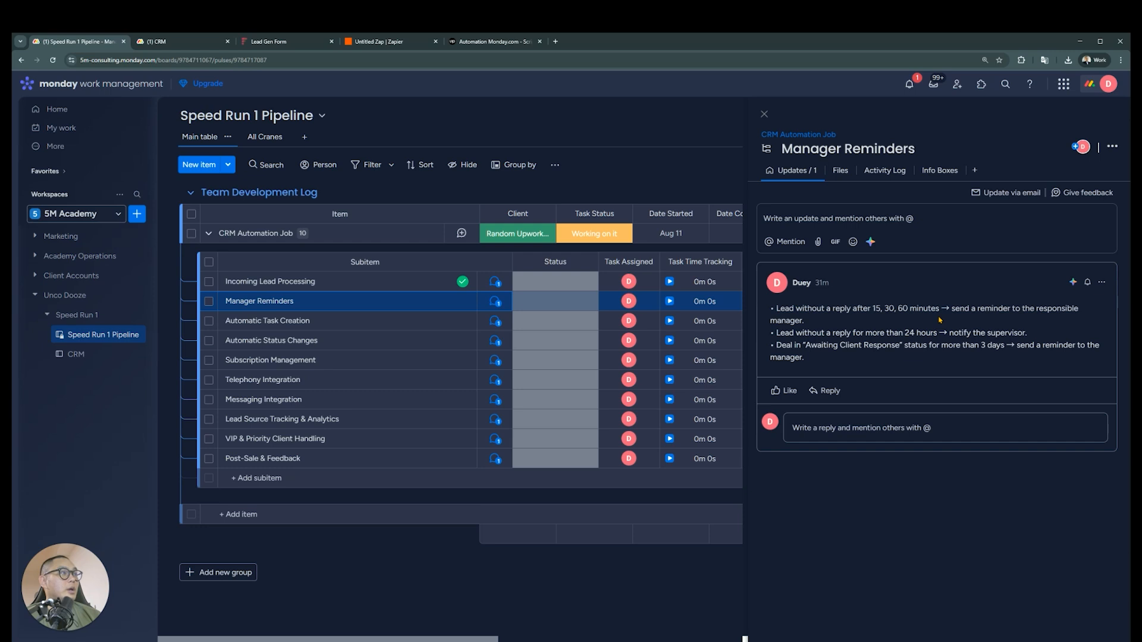
pyautogui.moveTo(875, 310); pyautogui.dragTo(911, 311)
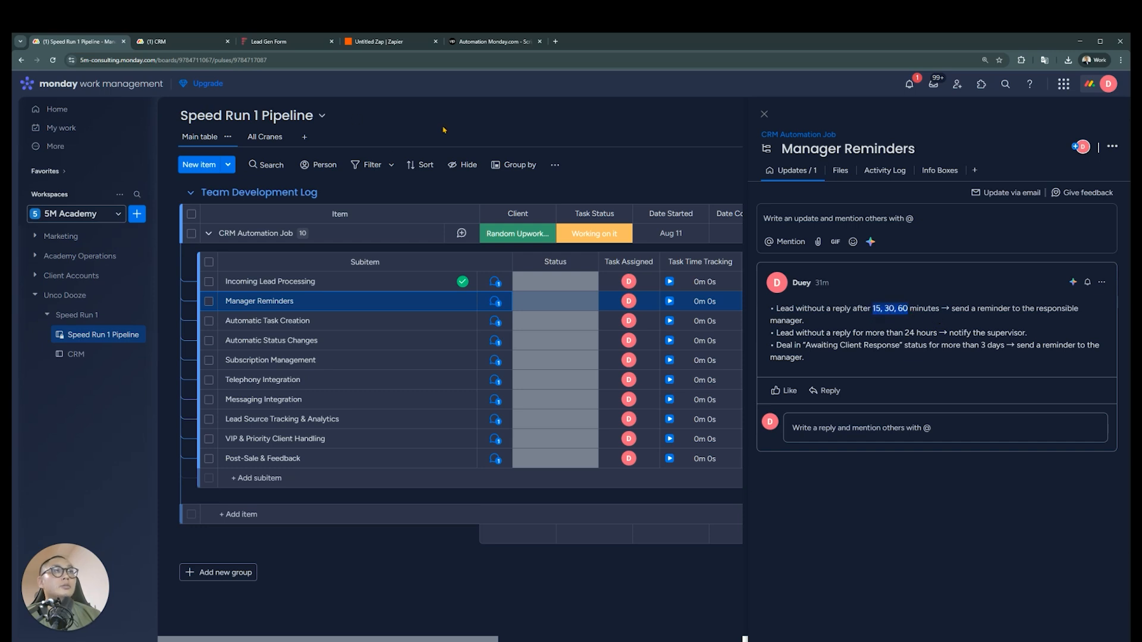
# Examine the Upwork job post's price, experience level, mandatory skills and job activity
pyautogui.click(481, 42)
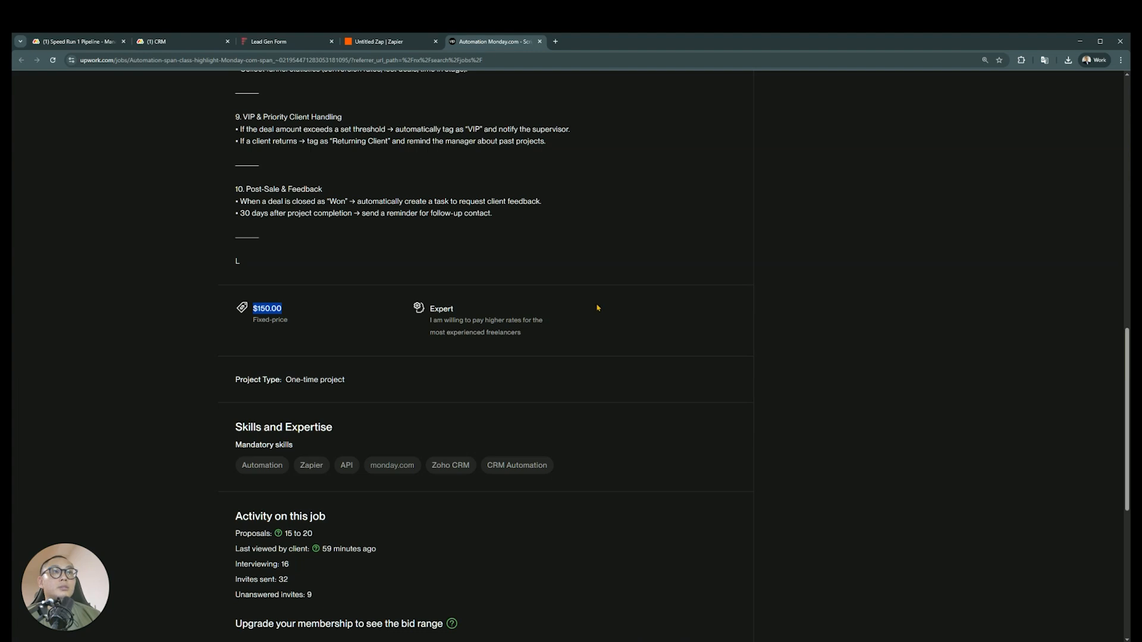
pyautogui.hotkey('ctrl', '+')
pyautogui.hotkey('ctrl', '+')
pyautogui.scroll(2, 468, 382)
pyautogui.scroll(-5, 339, 454)
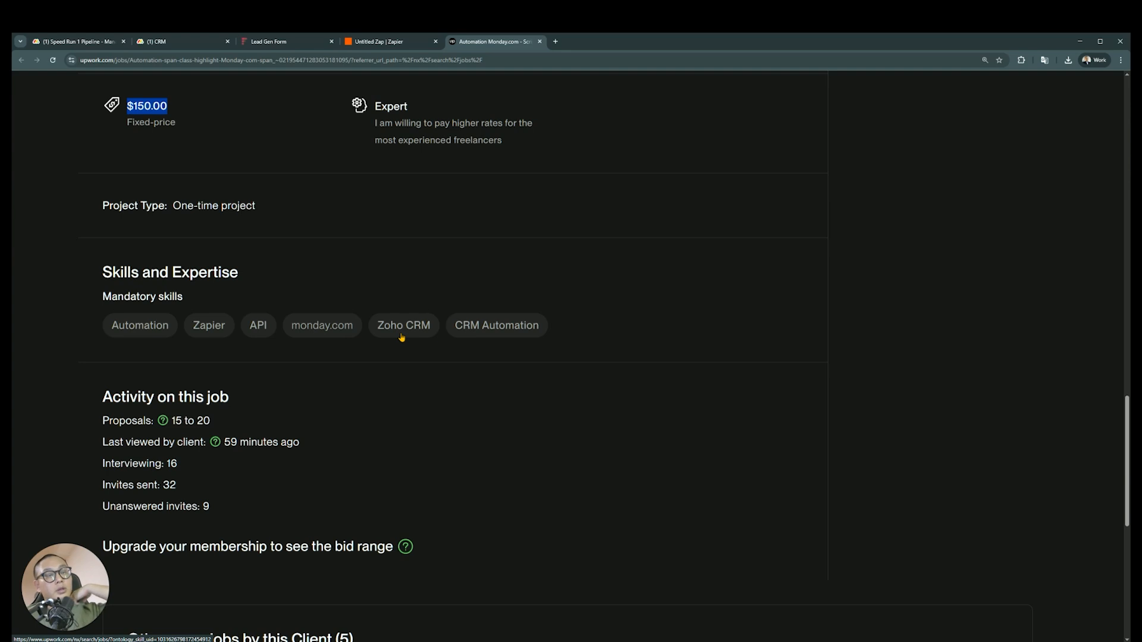
pyautogui.scroll(1, 266, 355)
pyautogui.scroll(4, 265, 355)
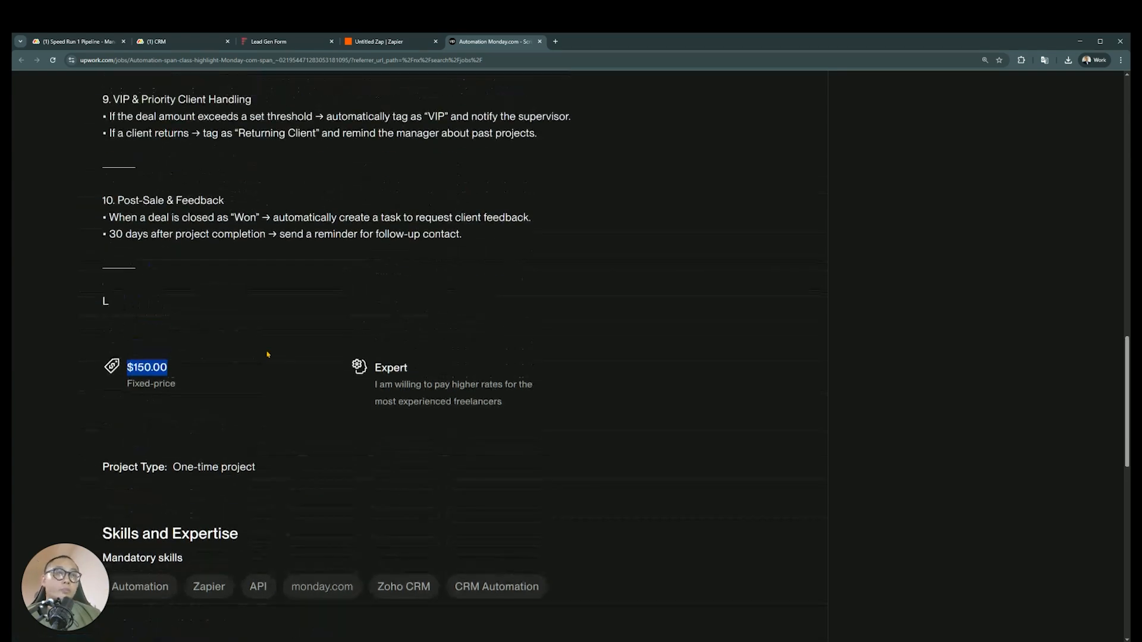
pyautogui.moveTo(411, 368); pyautogui.dragTo(381, 369)
pyautogui.click(413, 378)
pyautogui.click(443, 381)
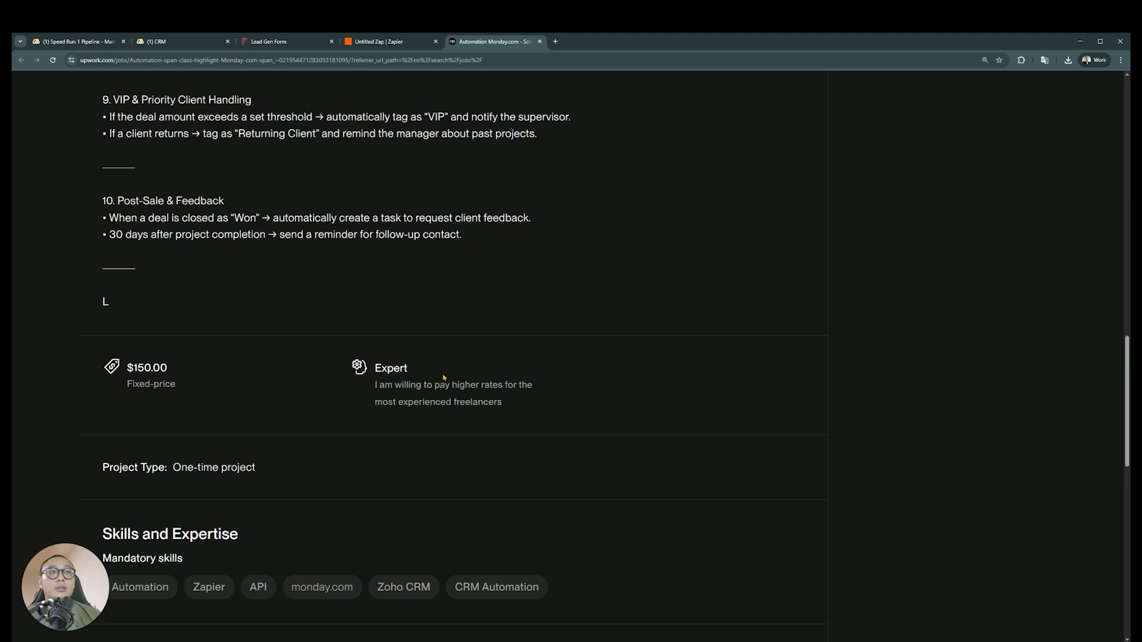
pyautogui.scroll(-2, 414, 304)
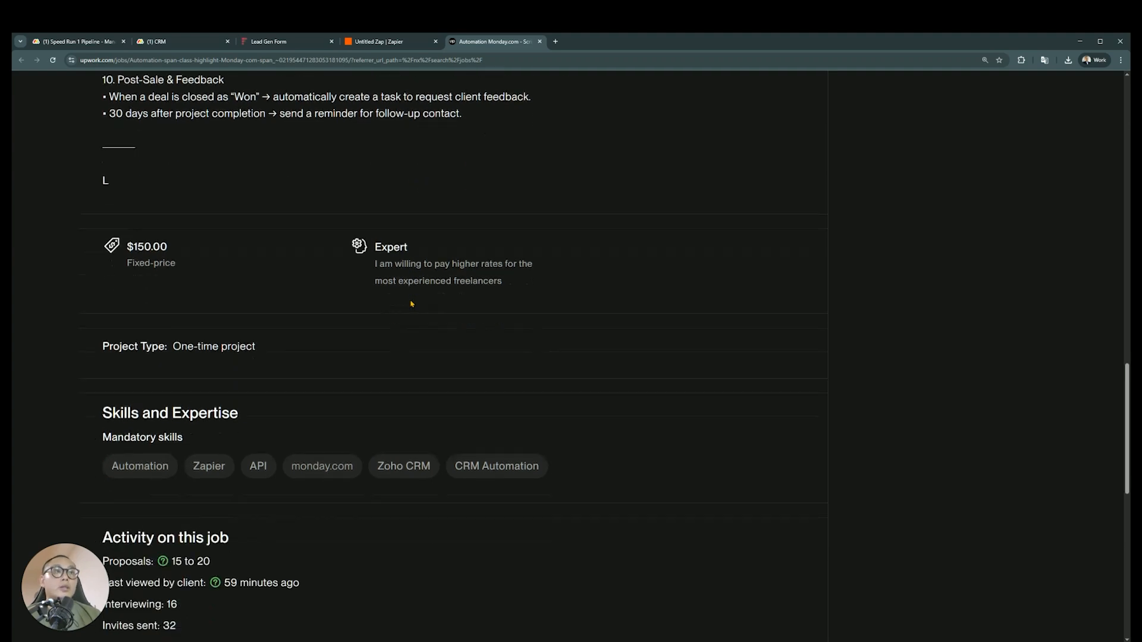
# Return to the submitted Lead Gen Form and start another blank submission
pyautogui.click(381, 42)
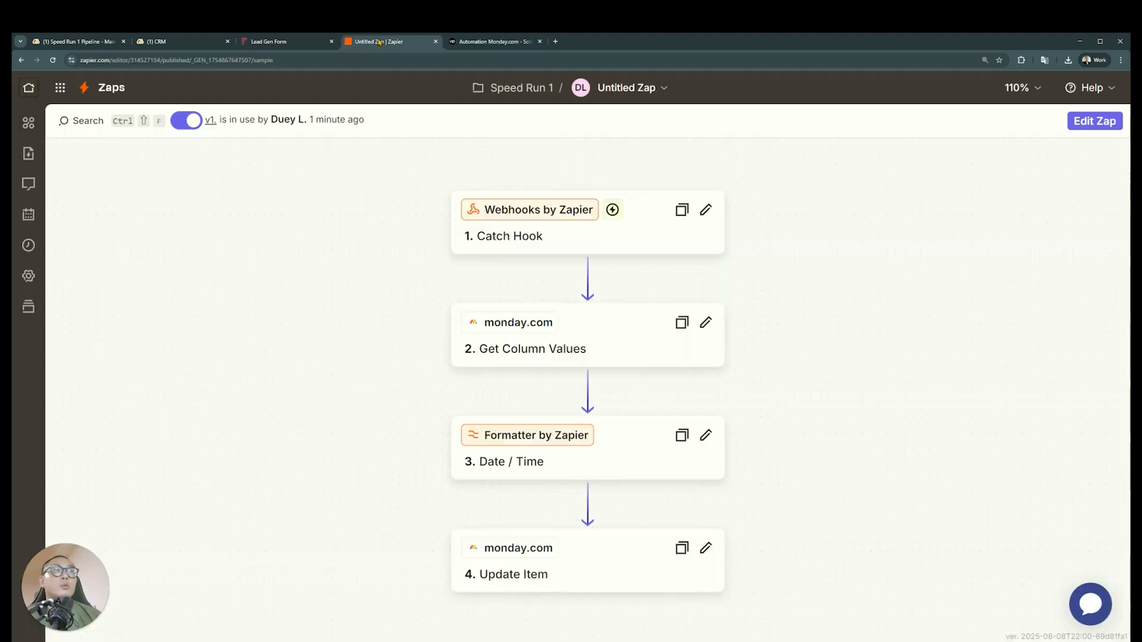
pyautogui.click(285, 43)
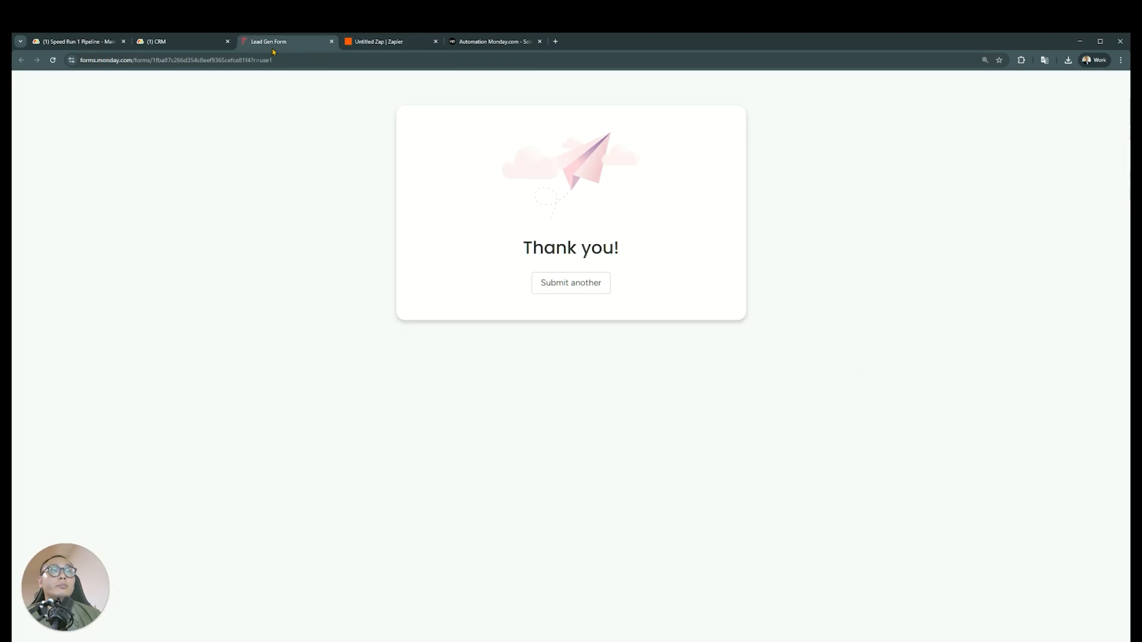
pyautogui.click(179, 43)
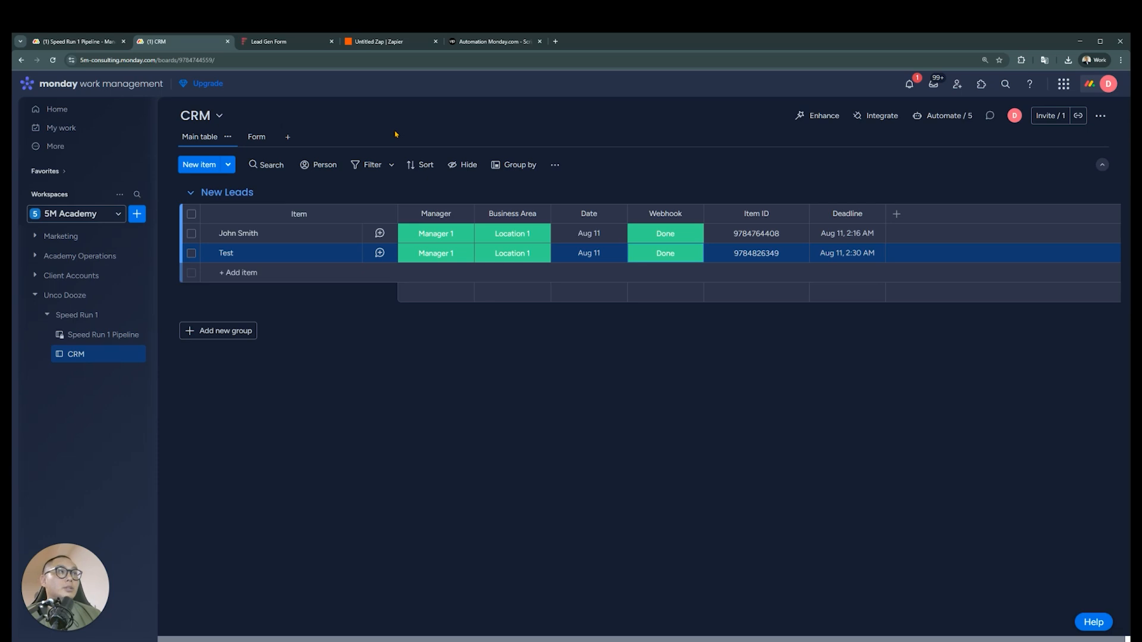
pyautogui.click(302, 44)
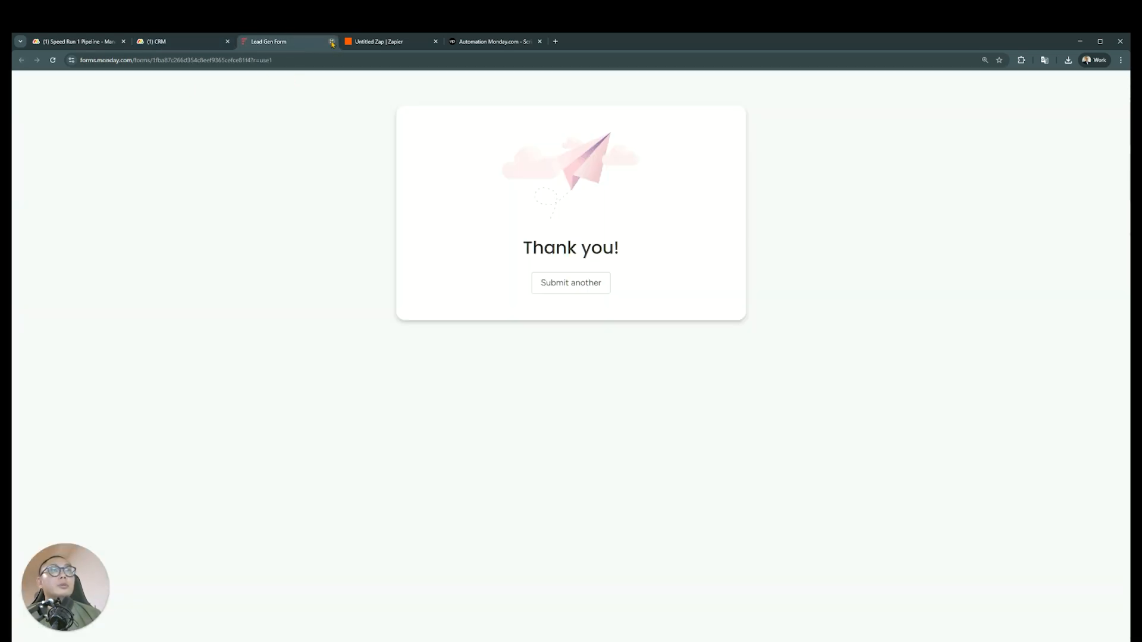
pyautogui.click(571, 283)
# Rename the published Zap in Zapier as Lead Processor
pyautogui.click(403, 41)
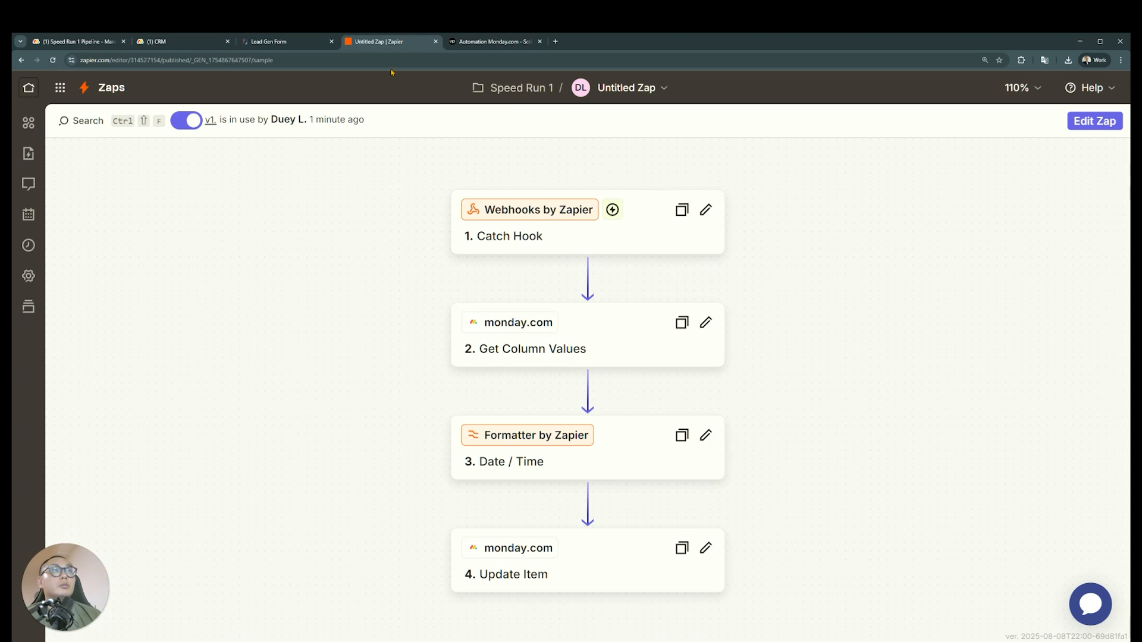
pyautogui.click(657, 89)
pyautogui.click(618, 129)
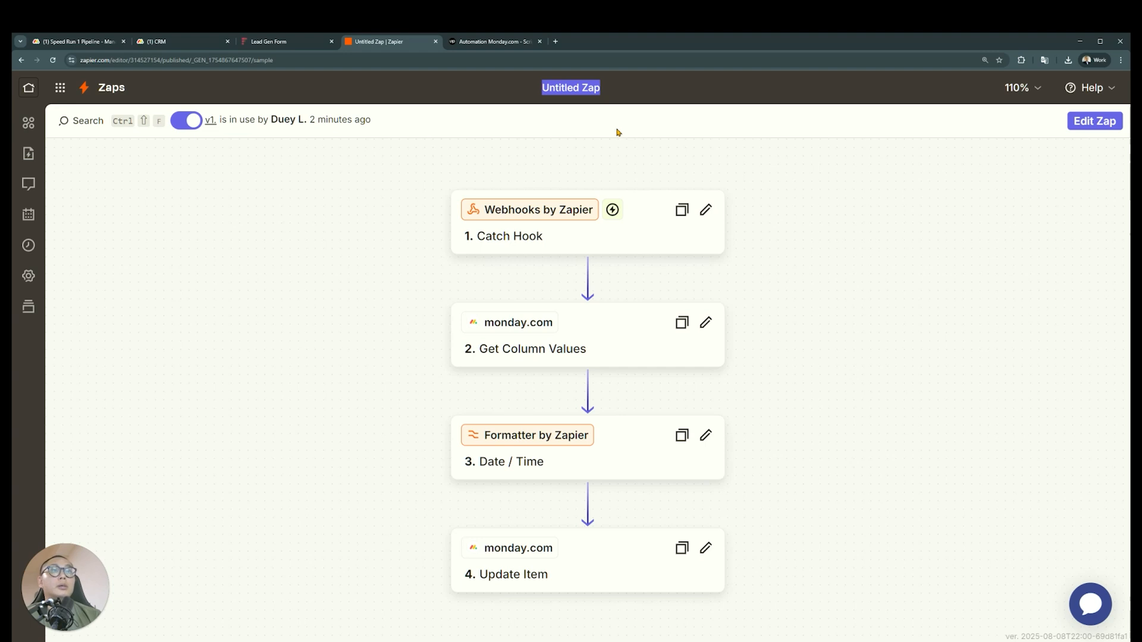
pyautogui.write('Lead Processor')
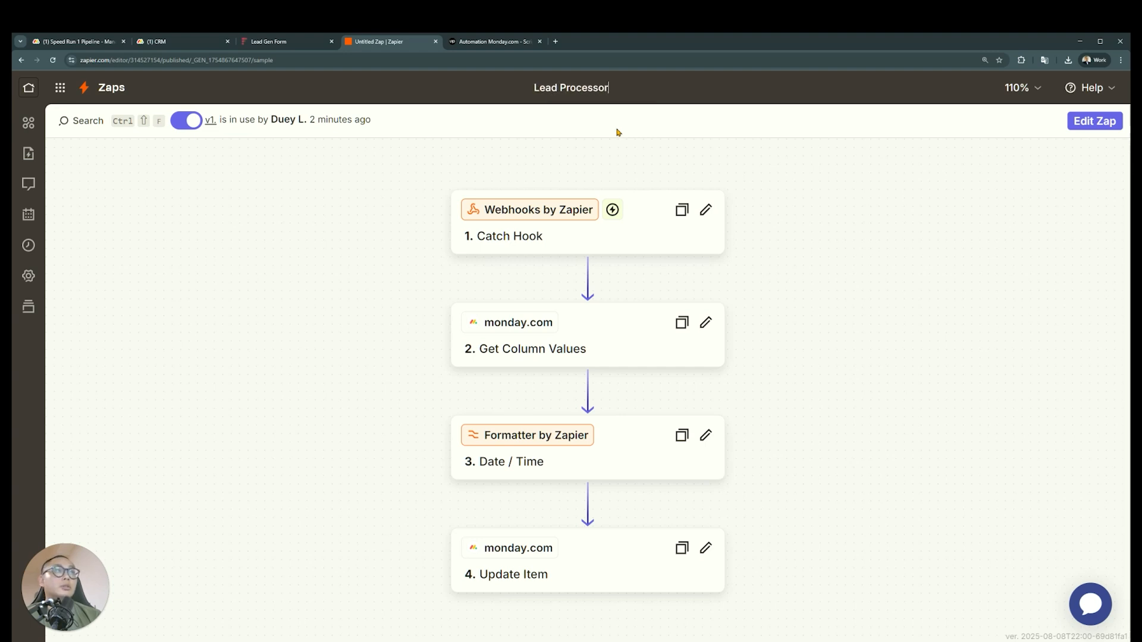
pyautogui.press('Return')
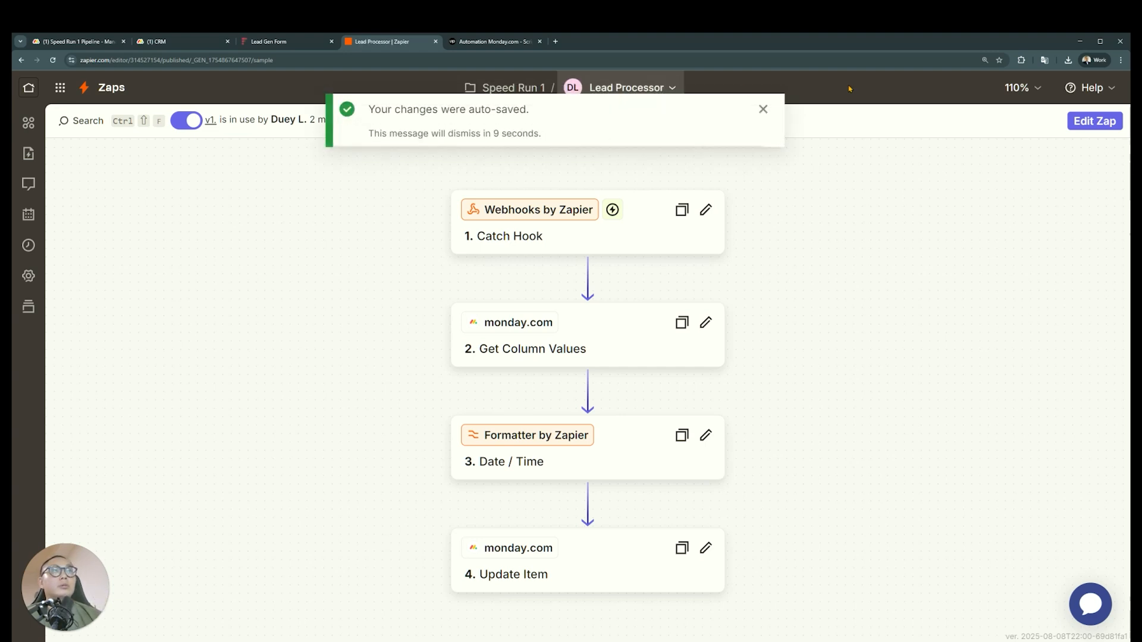
pyautogui.click(763, 109)
# Switch to Speed Run 1 Pipeline in monday.com and reread the Manager Reminders requirements
pyautogui.click(180, 46)
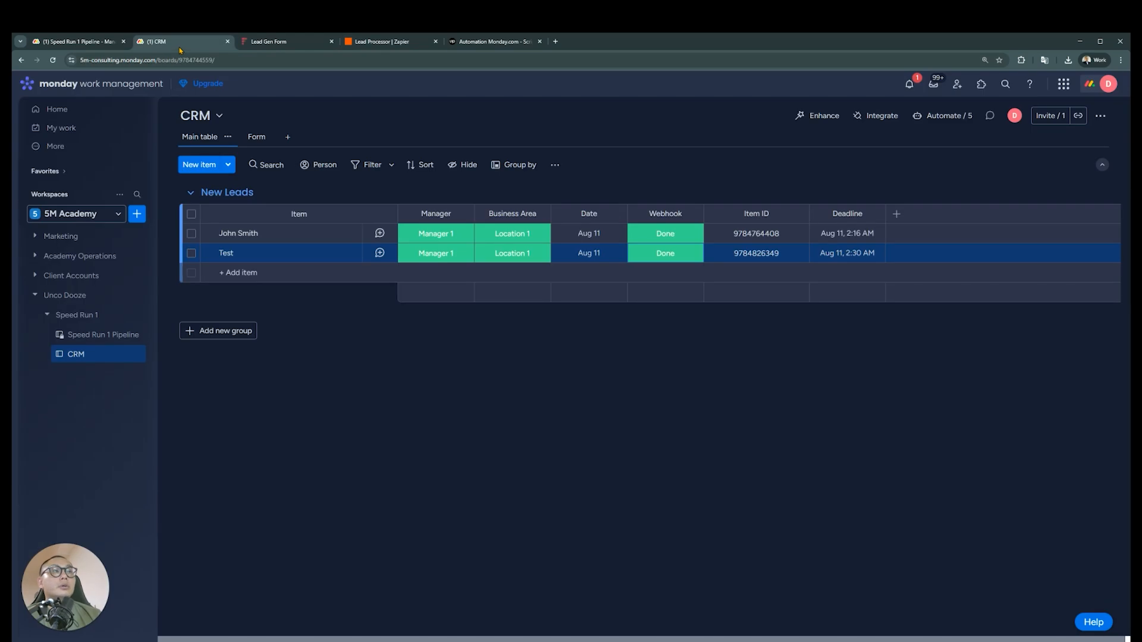
pyautogui.click(78, 42)
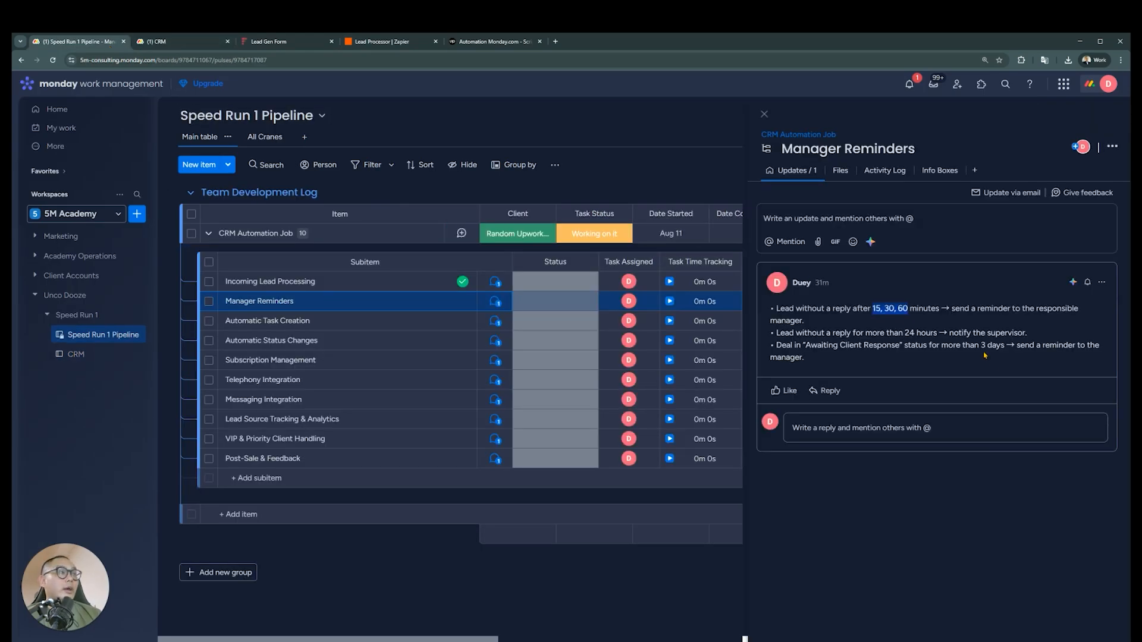
pyautogui.click(811, 331)
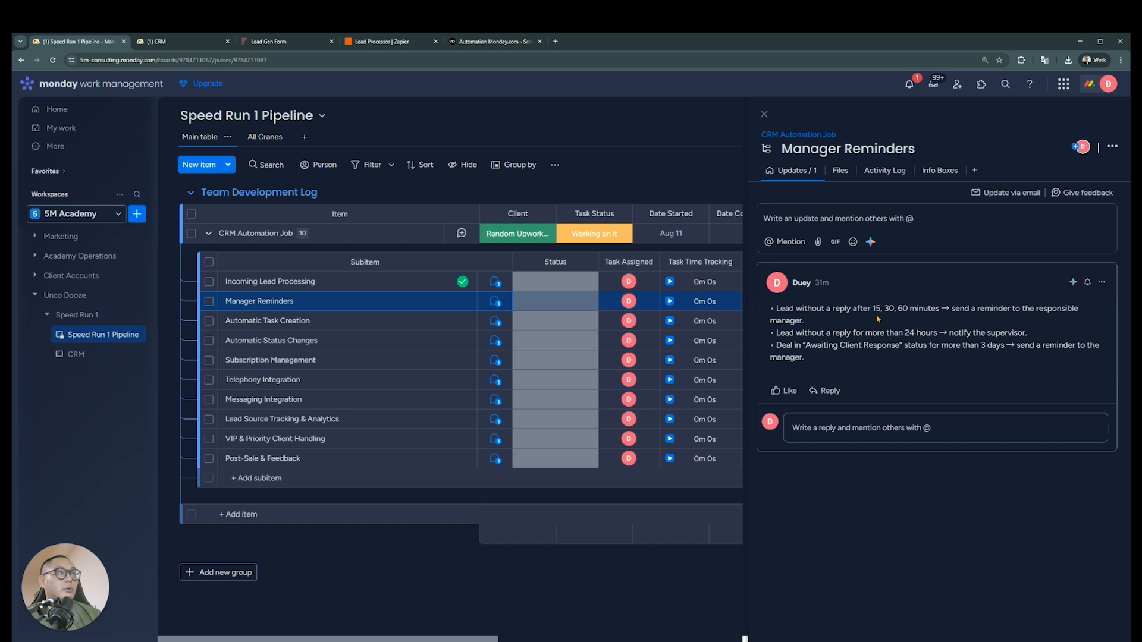
# Switch to the CRM board and check the Date column's settings, the first lead's date and its item details
pyautogui.click(162, 49)
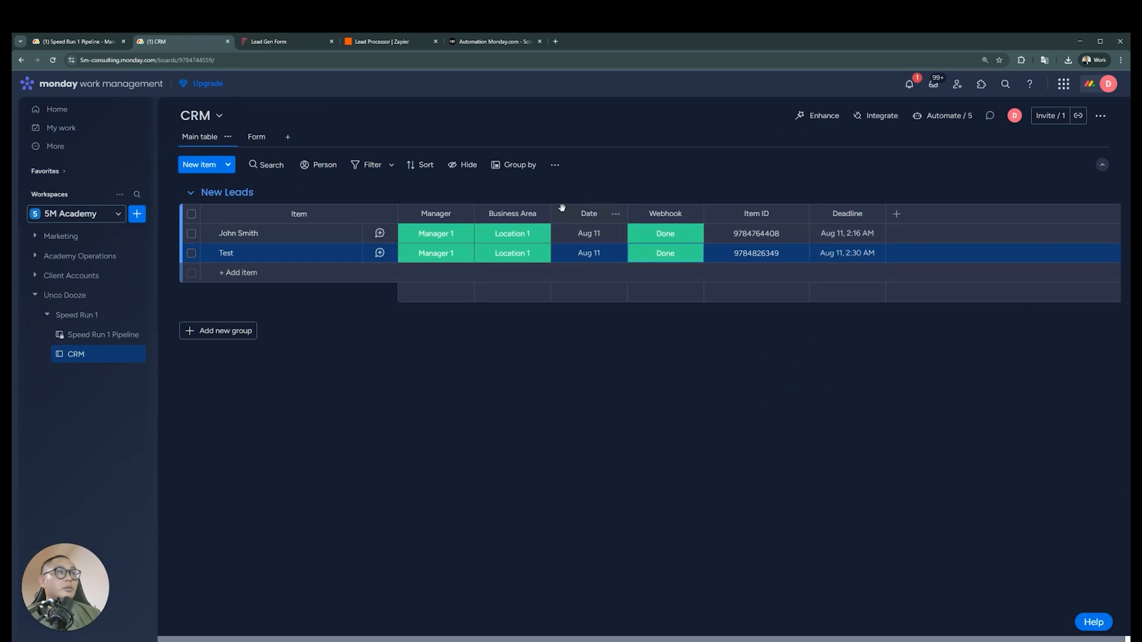
pyautogui.click(616, 213)
pyautogui.moveTo(724, 255)
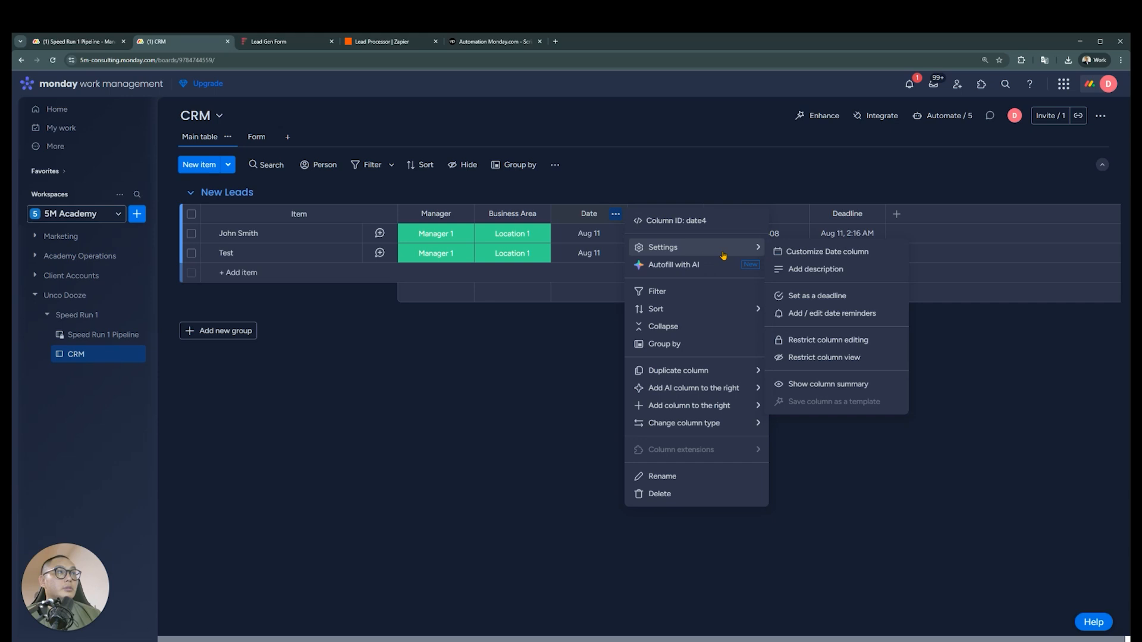
pyautogui.click(876, 257)
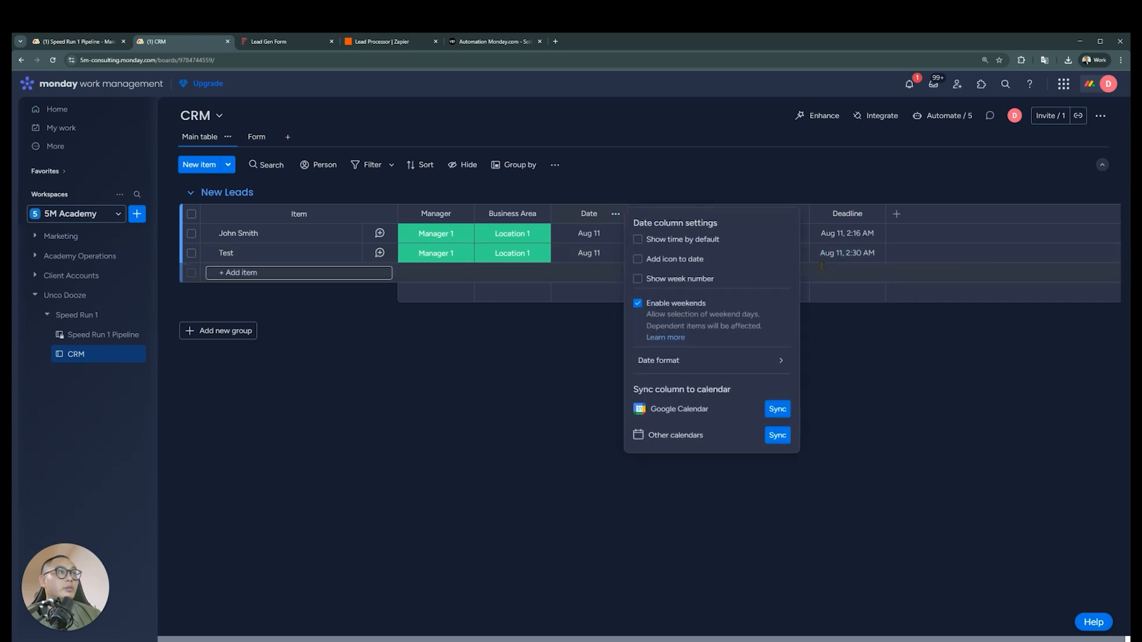
pyautogui.click(537, 356)
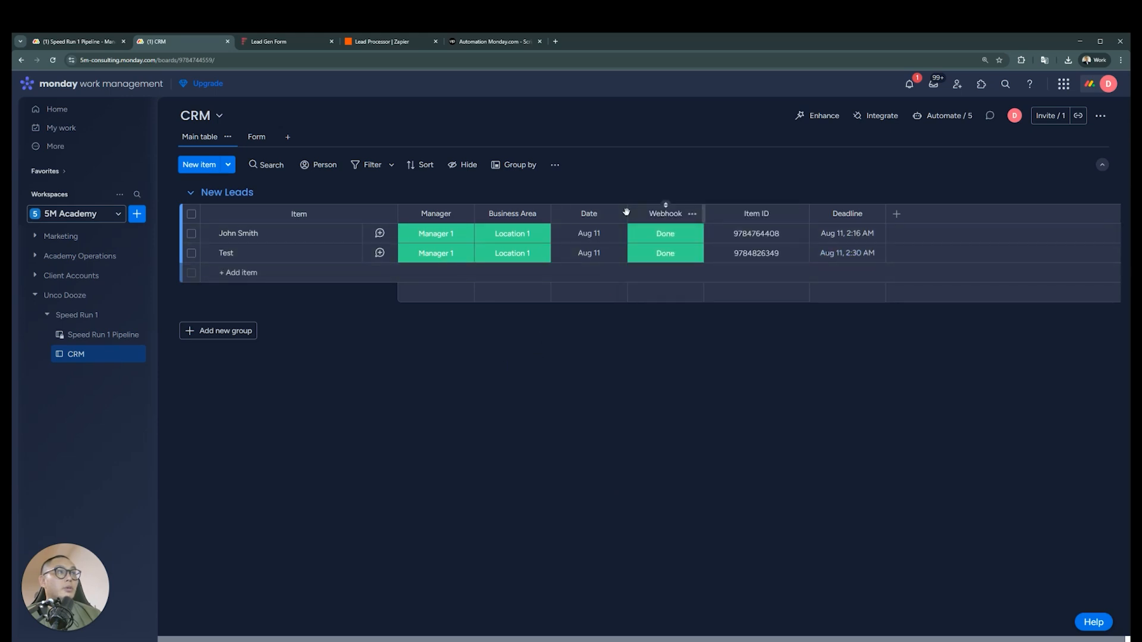
pyautogui.click(589, 234)
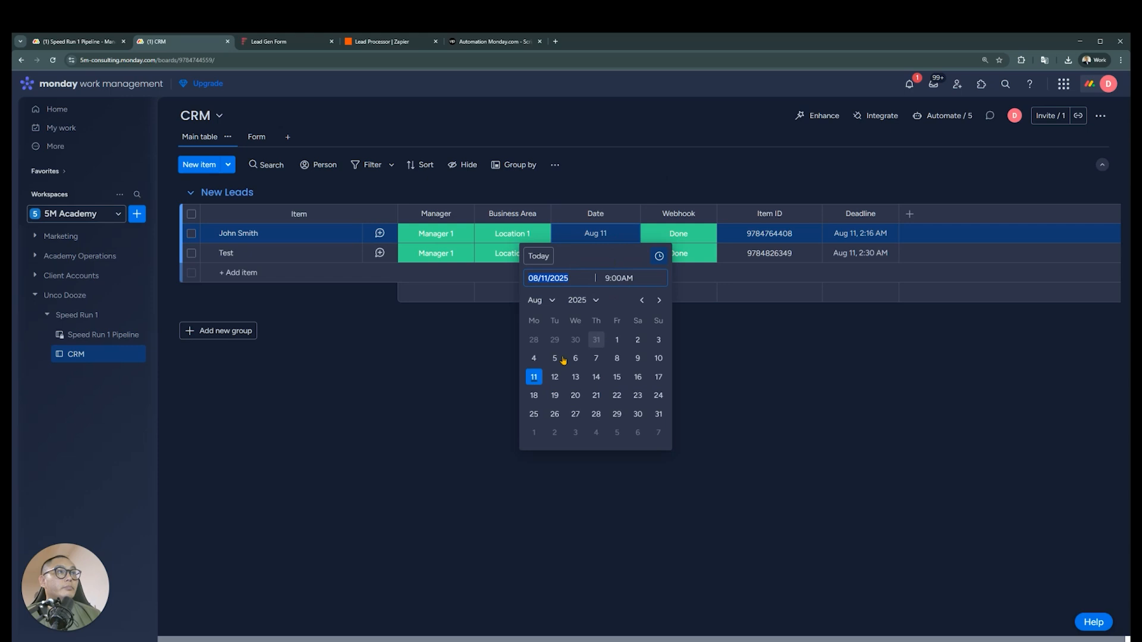
pyautogui.click(479, 361)
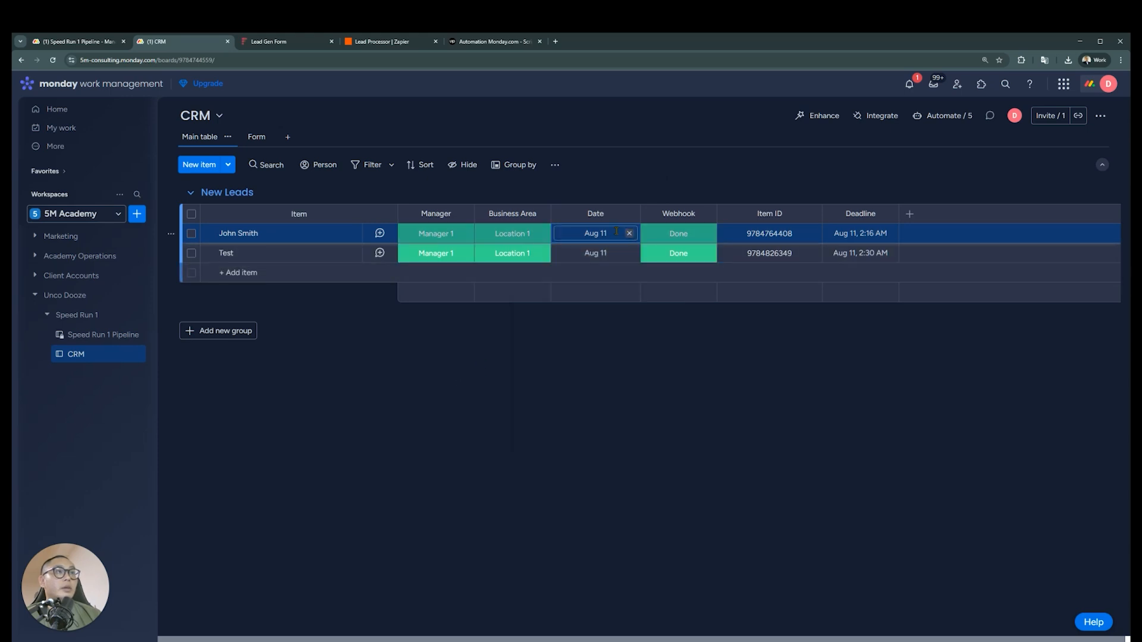
pyautogui.click(353, 237)
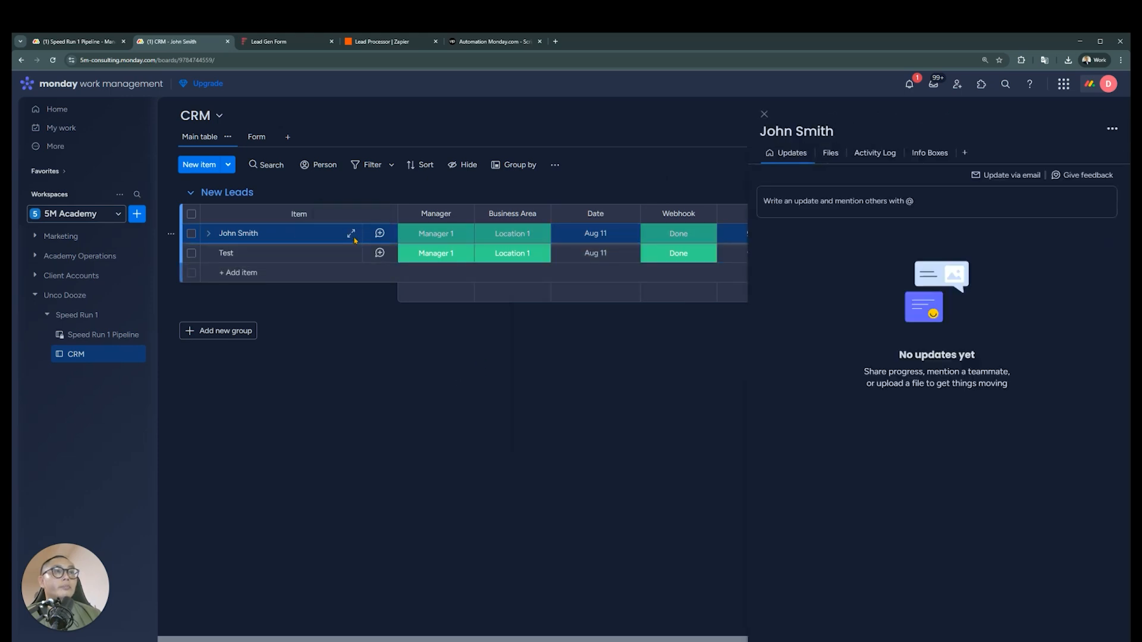
pyautogui.click(765, 114)
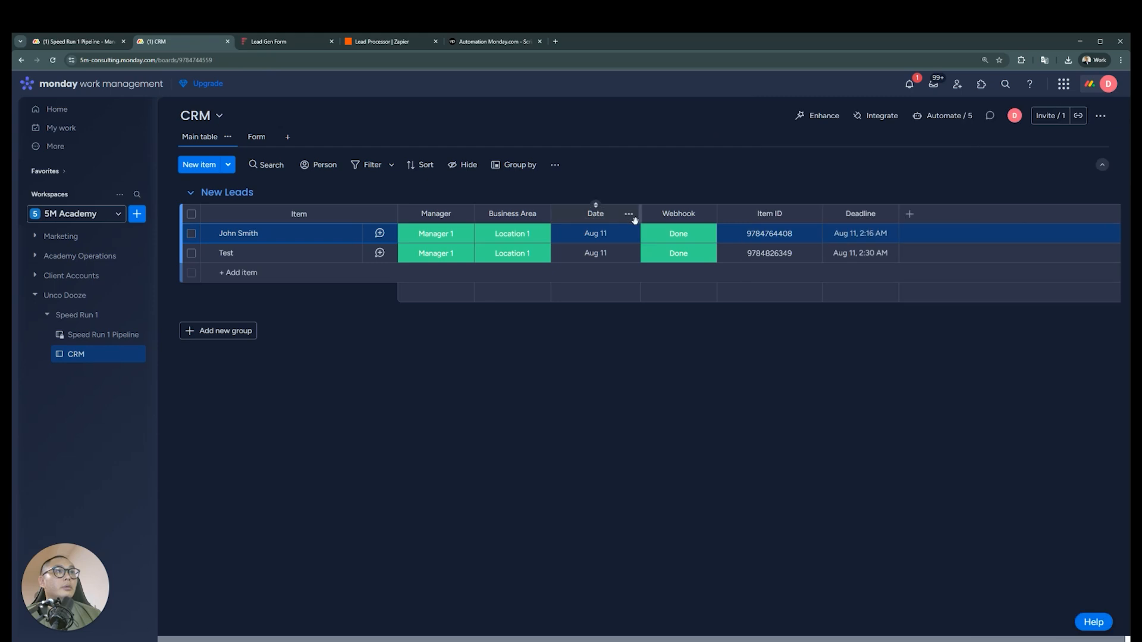
pyautogui.click(629, 214)
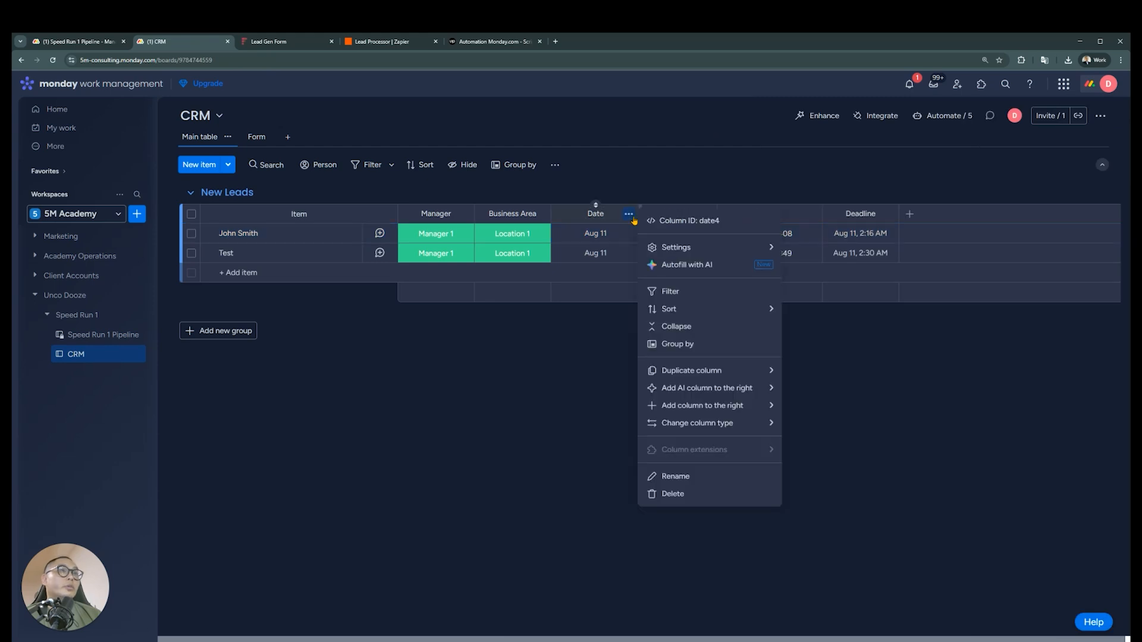
pyautogui.press('Escape')
# Add a Creation log column to the New Leads table and place it between Date and Webhook
pyautogui.click(909, 214)
pyautogui.write('cr')
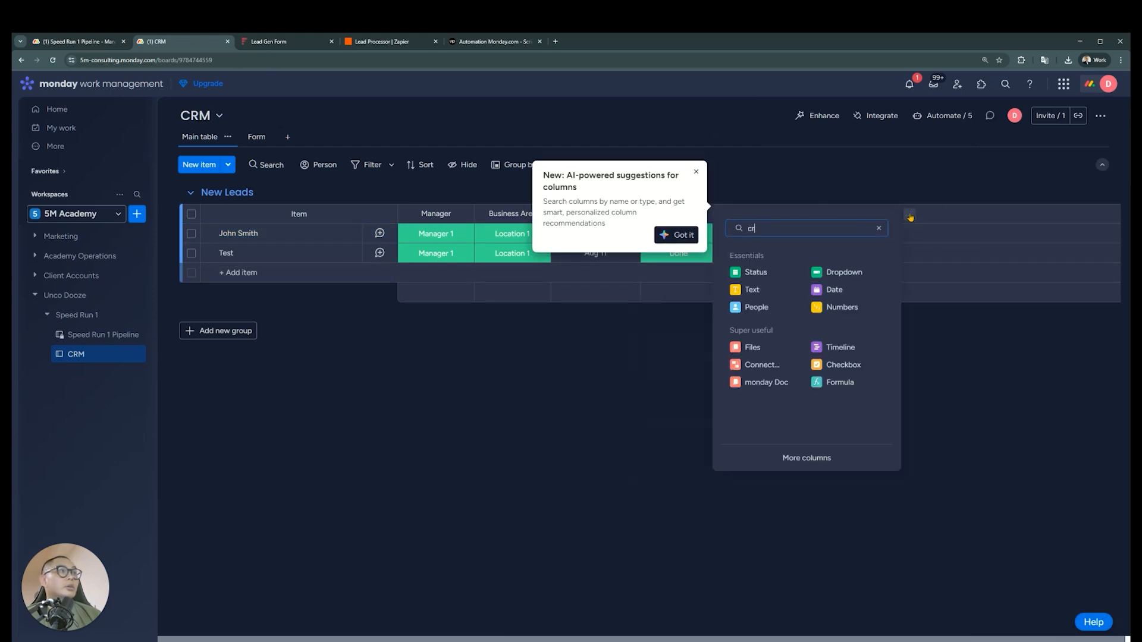
pyautogui.write('ea')
pyautogui.click(776, 272)
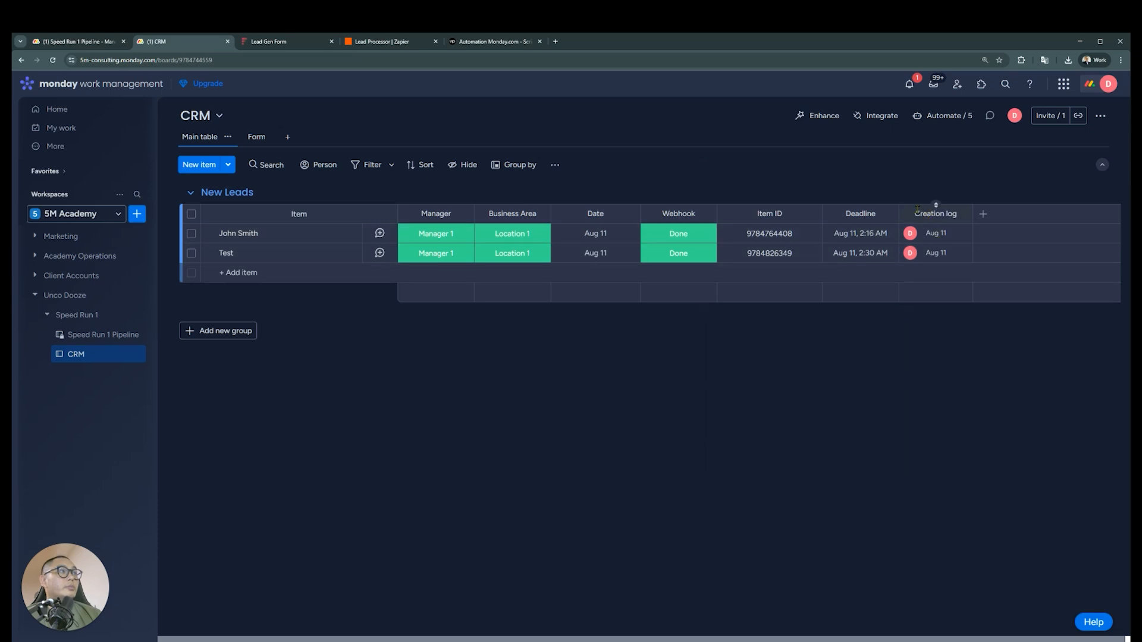
pyautogui.moveTo(903, 213); pyautogui.dragTo(648, 213)
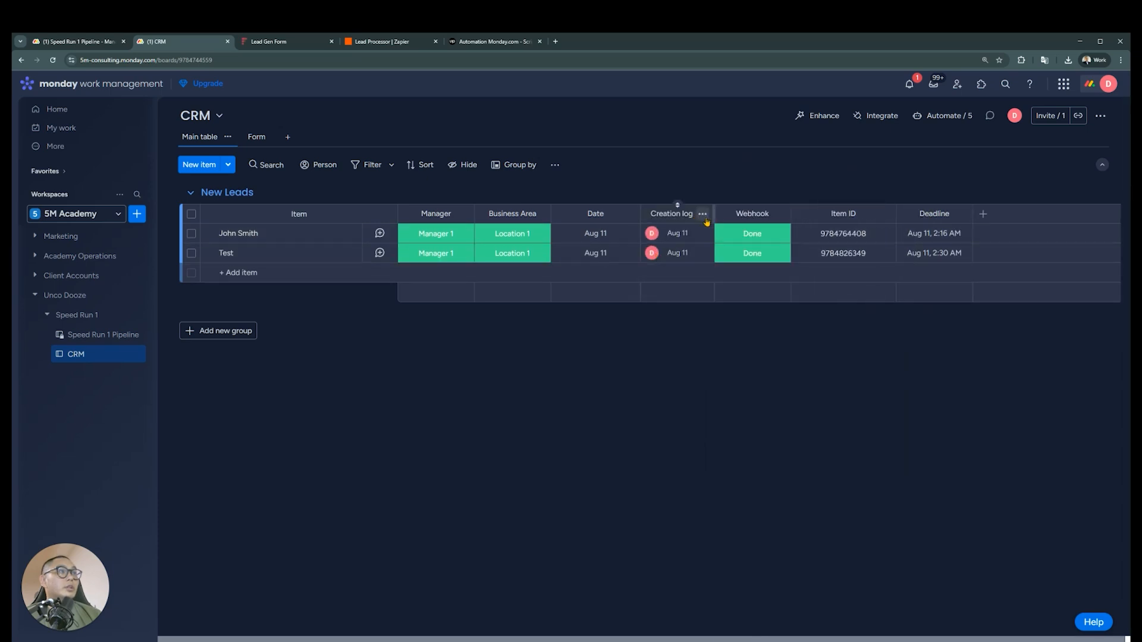
# Set the Creation log column's display mode to Date and check the first lead's creation time
pyautogui.click(702, 214)
pyautogui.moveTo(785, 247)
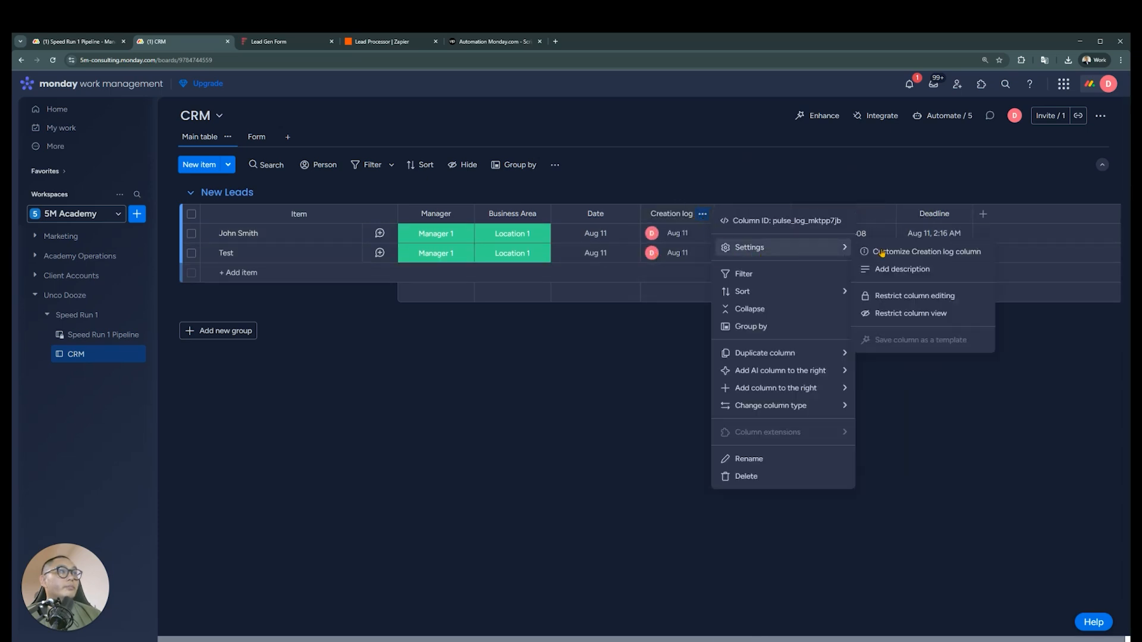
pyautogui.click(952, 251)
pyautogui.click(812, 266)
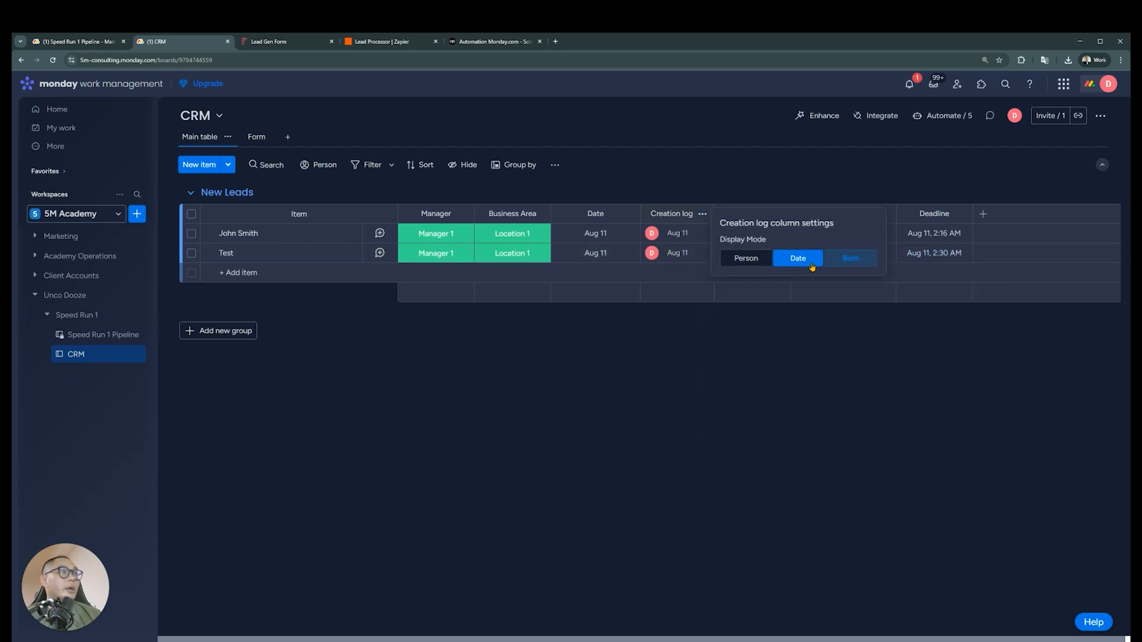
pyautogui.click(702, 213)
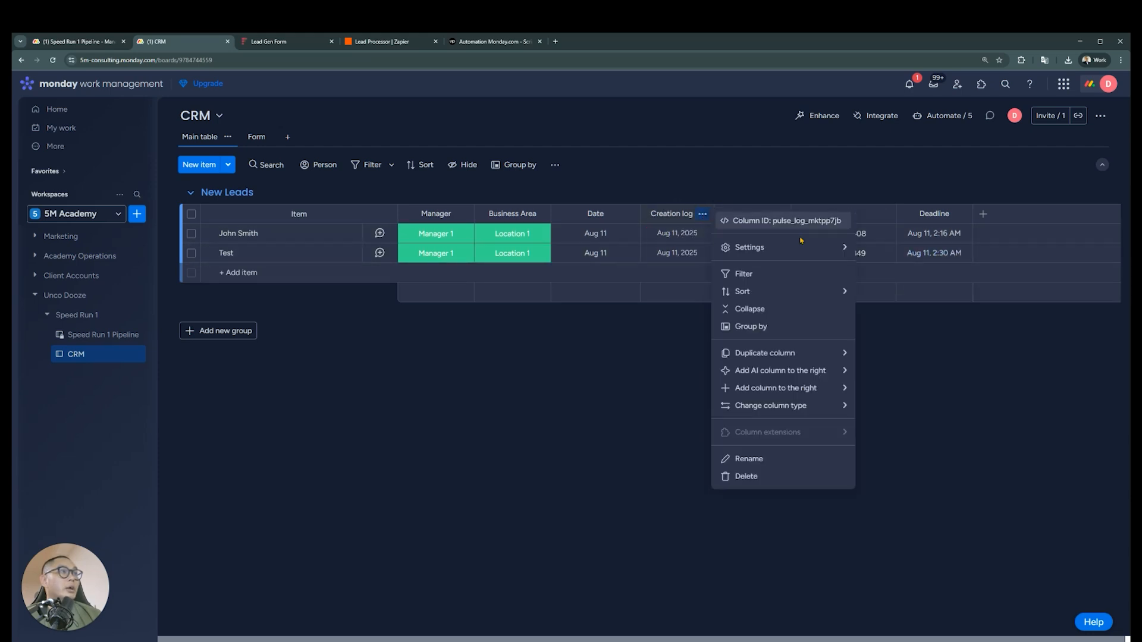
pyautogui.moveTo(797, 247)
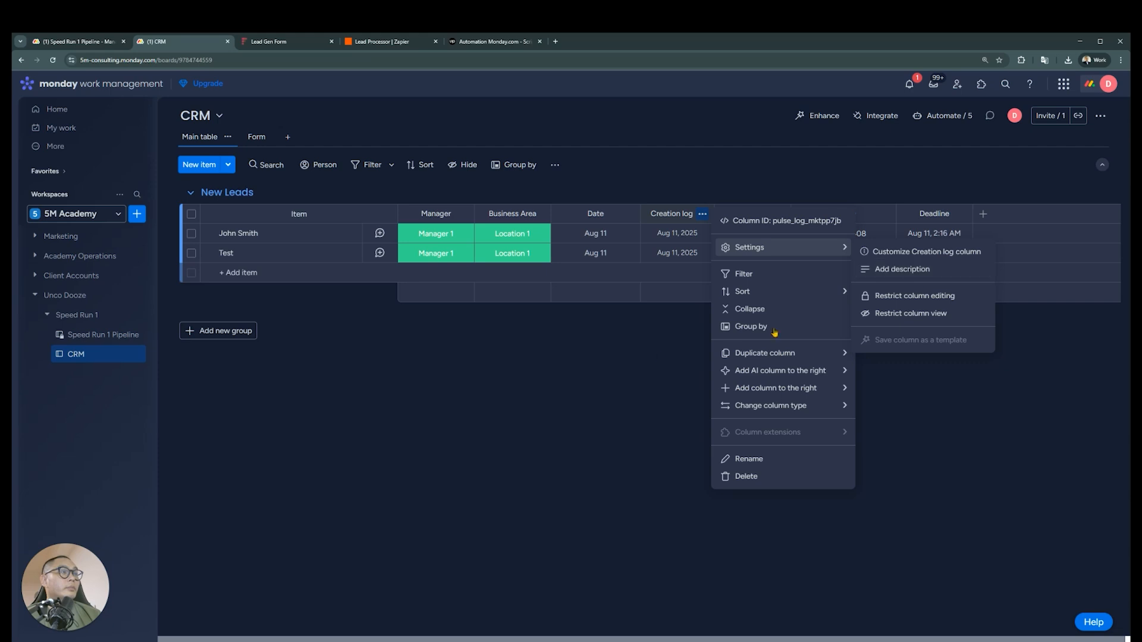
pyautogui.click(631, 362)
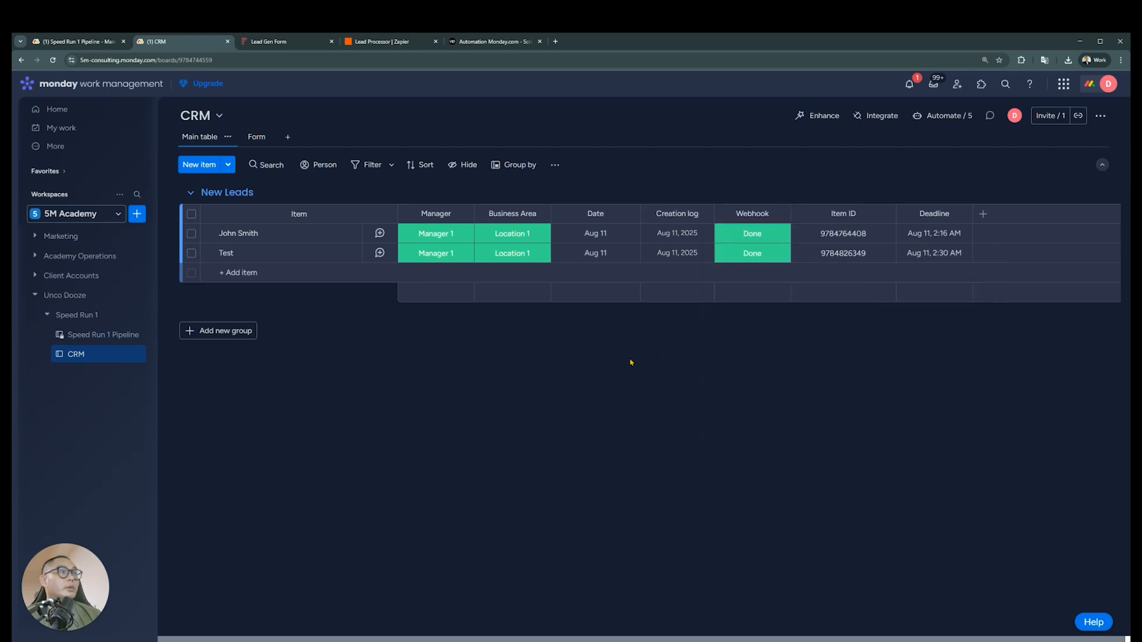
pyautogui.moveTo(704, 237)
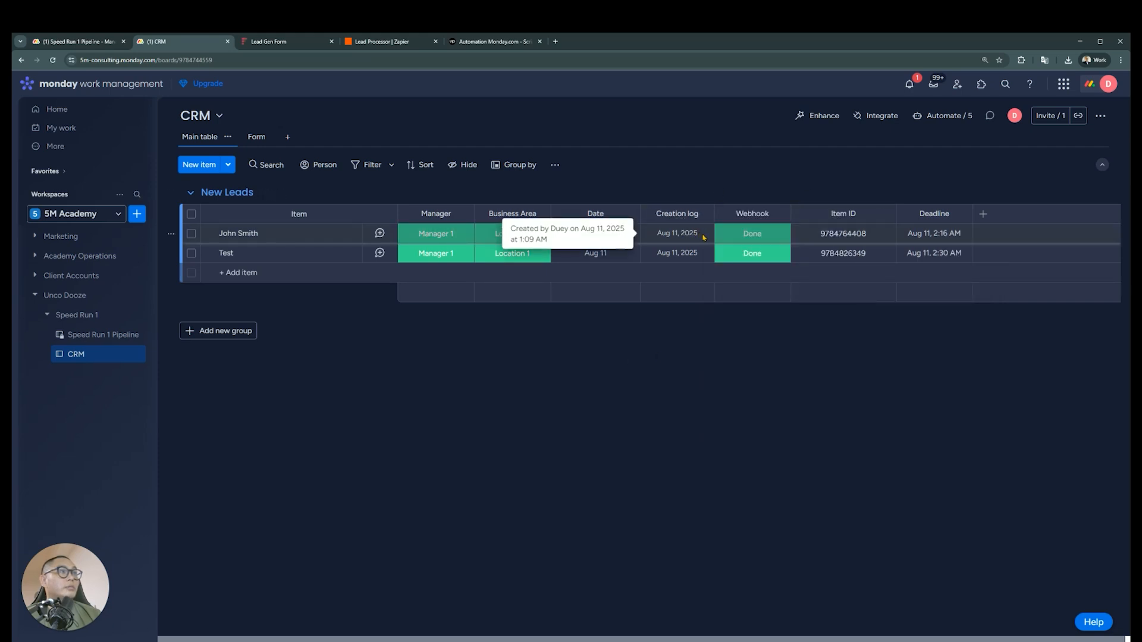
# Reorder the New Leads columns so Creation log follows Deadline and Item ID comes last
pyautogui.moveTo(678, 213); pyautogui.dragTo(938, 212)
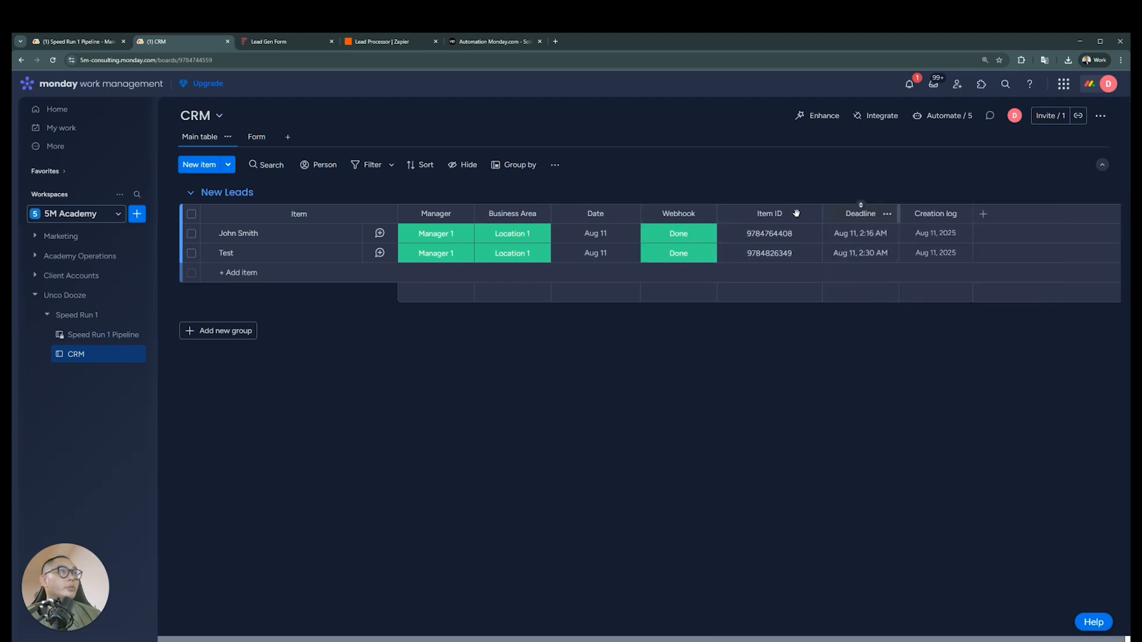
pyautogui.moveTo(770, 212); pyautogui.dragTo(942, 213)
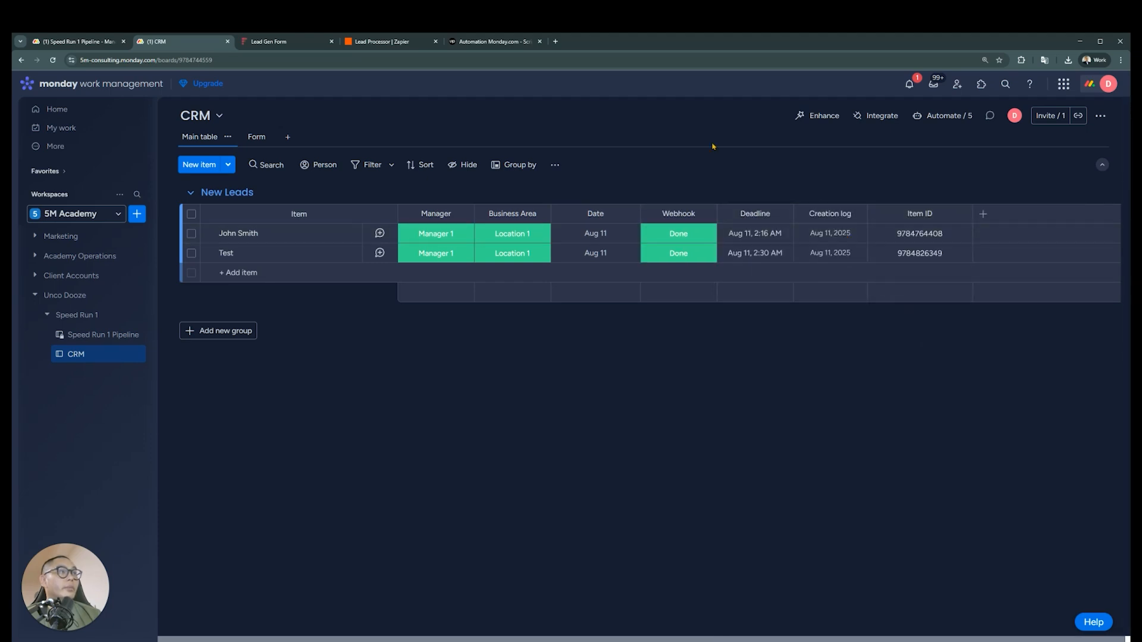
# Switch to Speed Run 1 Pipeline and reread the Manager Reminders rule for leads without a reply
pyautogui.click(77, 41)
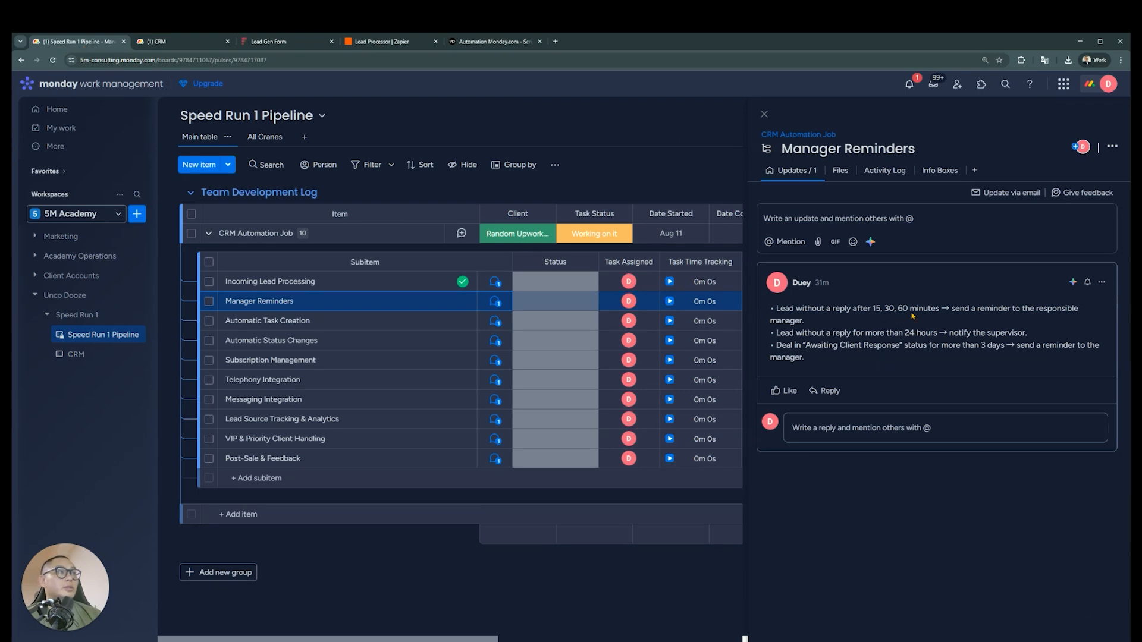
pyautogui.moveTo(910, 314); pyautogui.dragTo(871, 313)
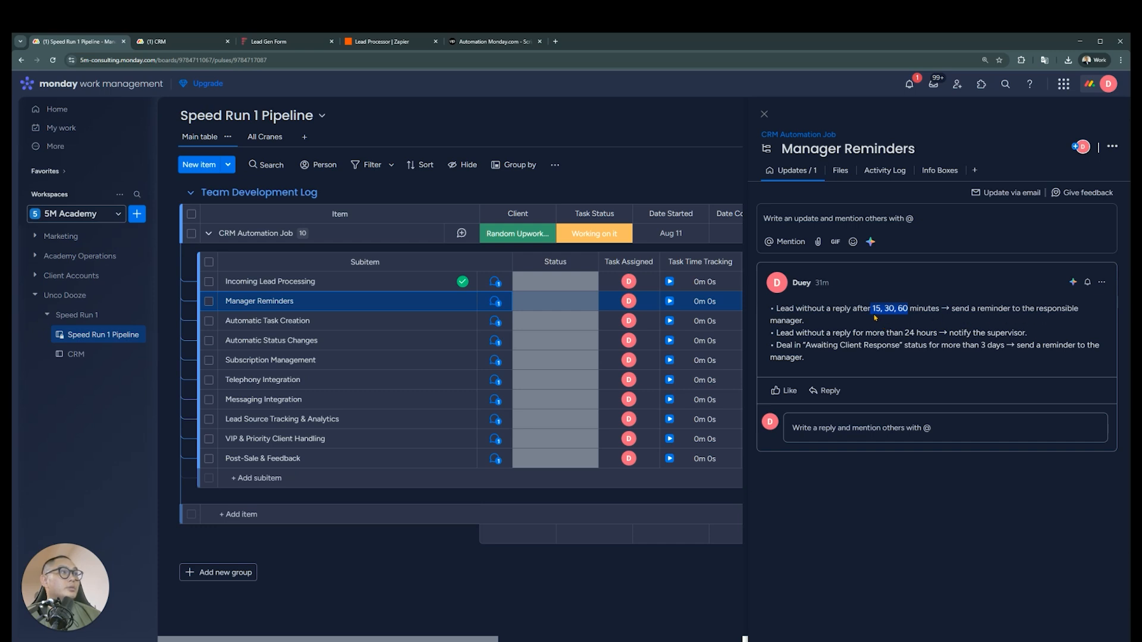
pyautogui.click(820, 311)
pyautogui.moveTo(779, 311); pyautogui.dragTo(856, 316)
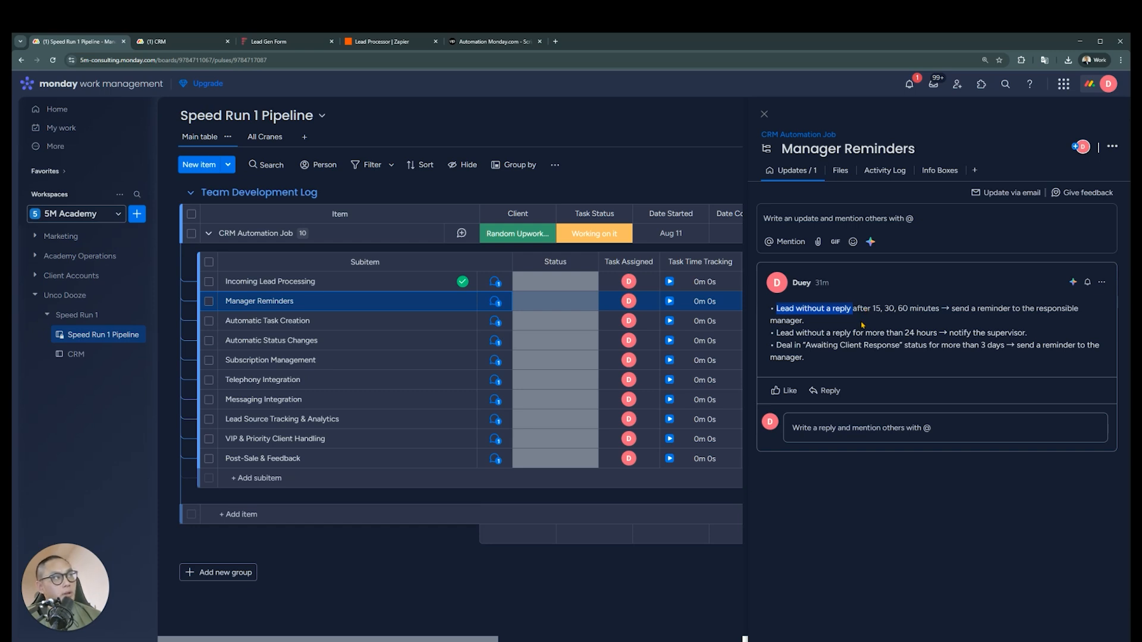
pyautogui.moveTo(832, 310); pyautogui.dragTo(846, 313)
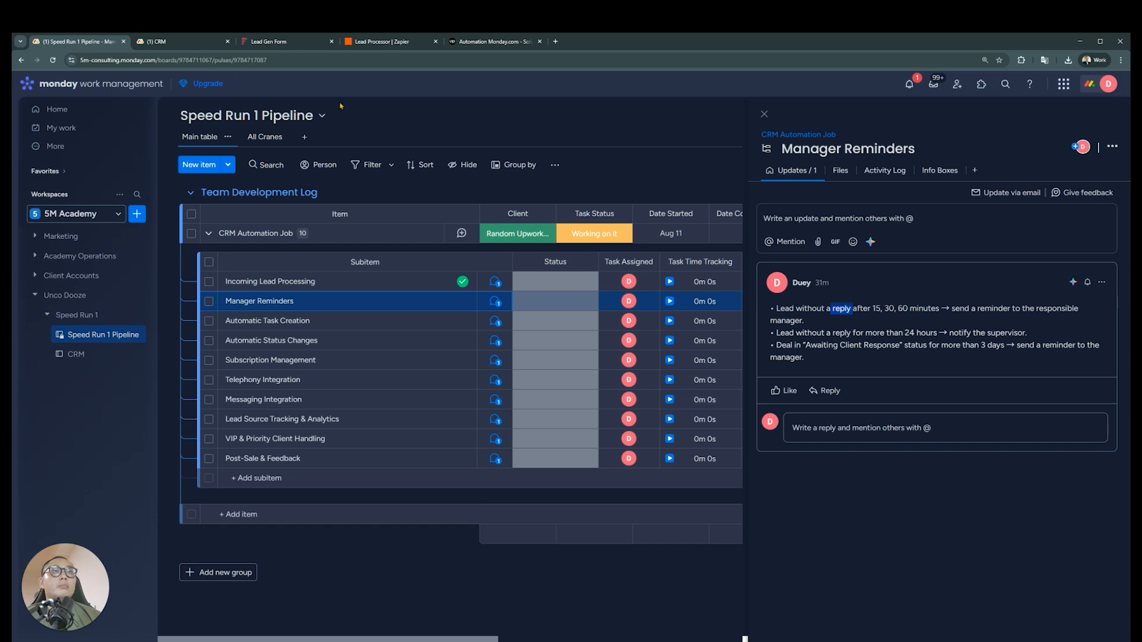
# Return to the CRM board and add the subitems Call and Email under the first lead
pyautogui.click(191, 44)
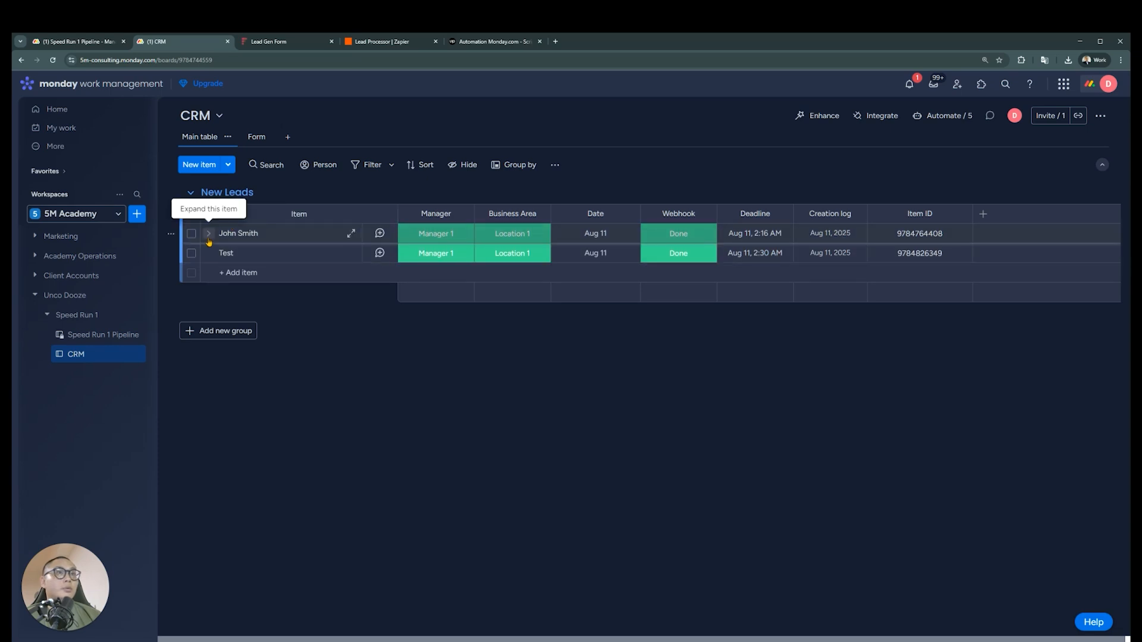
pyautogui.click(208, 233)
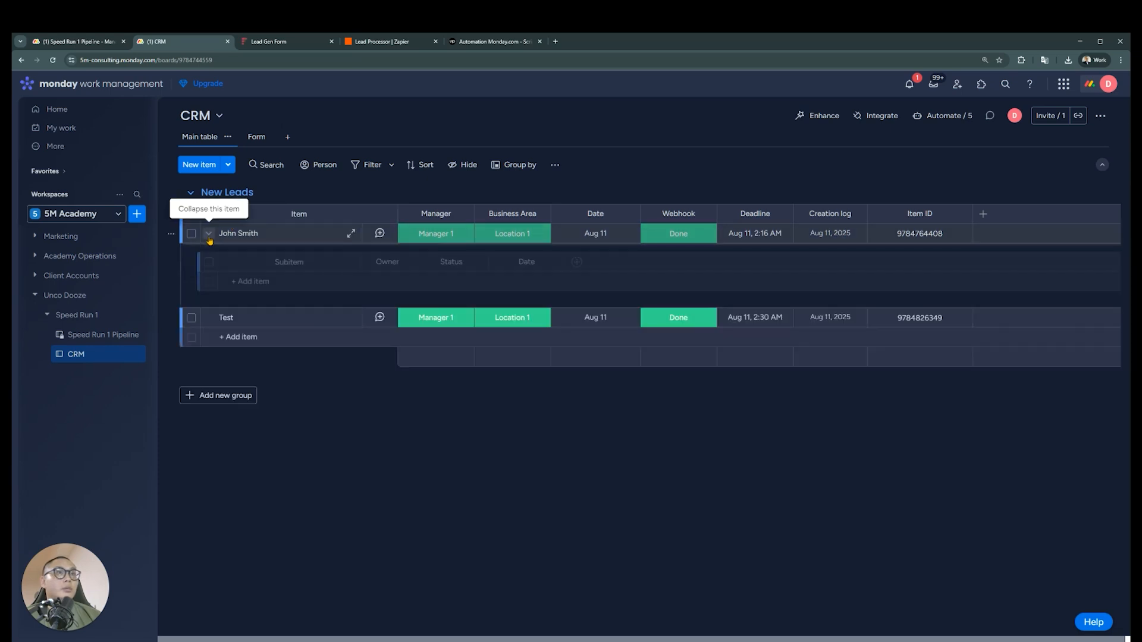
pyautogui.click(265, 284)
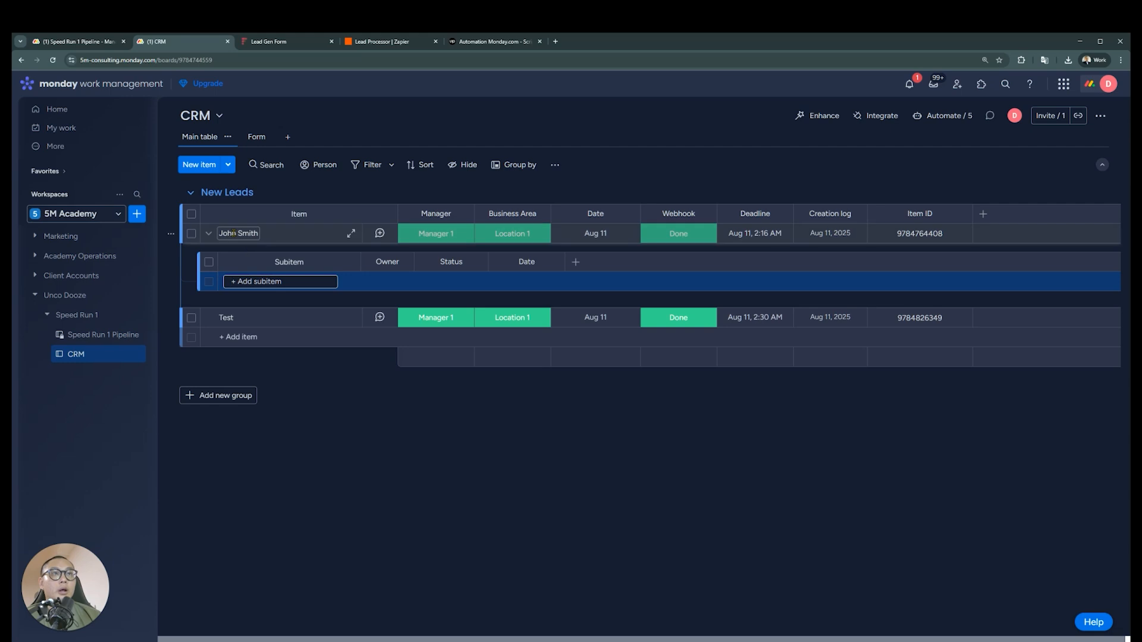
pyautogui.write('Call')
pyautogui.press('Return')
pyautogui.write('Email')
pyautogui.press('Return')
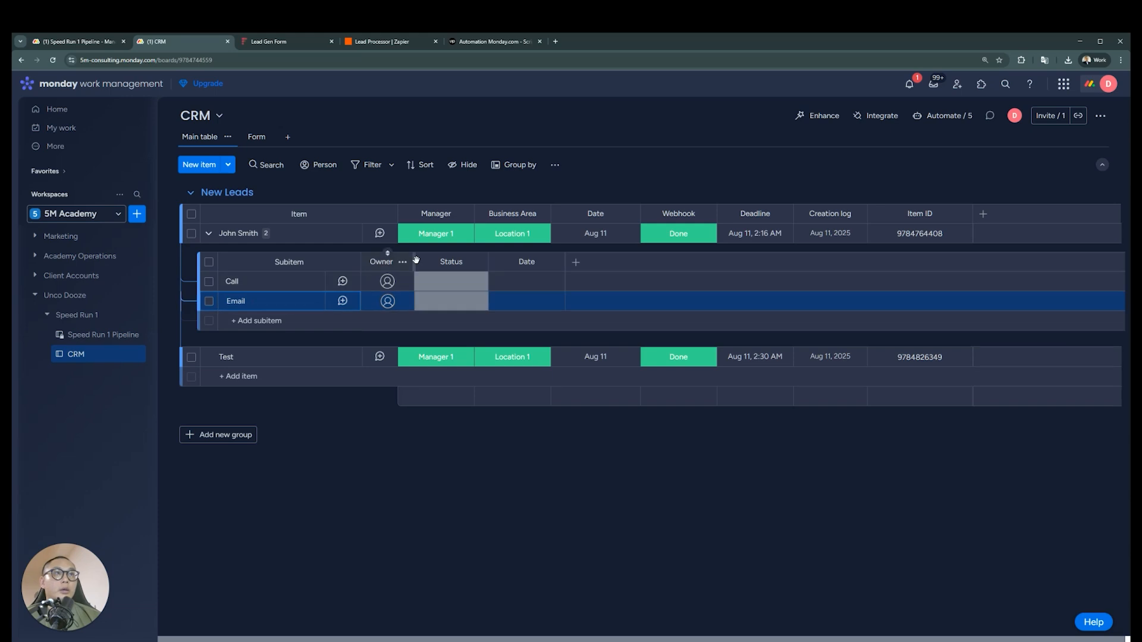
# Delete the subitems' Owner column and rename their Status column as Staff
pyautogui.click(403, 262)
pyautogui.click(469, 543)
pyautogui.click(714, 154)
pyautogui.click(403, 264)
pyautogui.doubleClick(402, 263)
pyautogui.write('S')
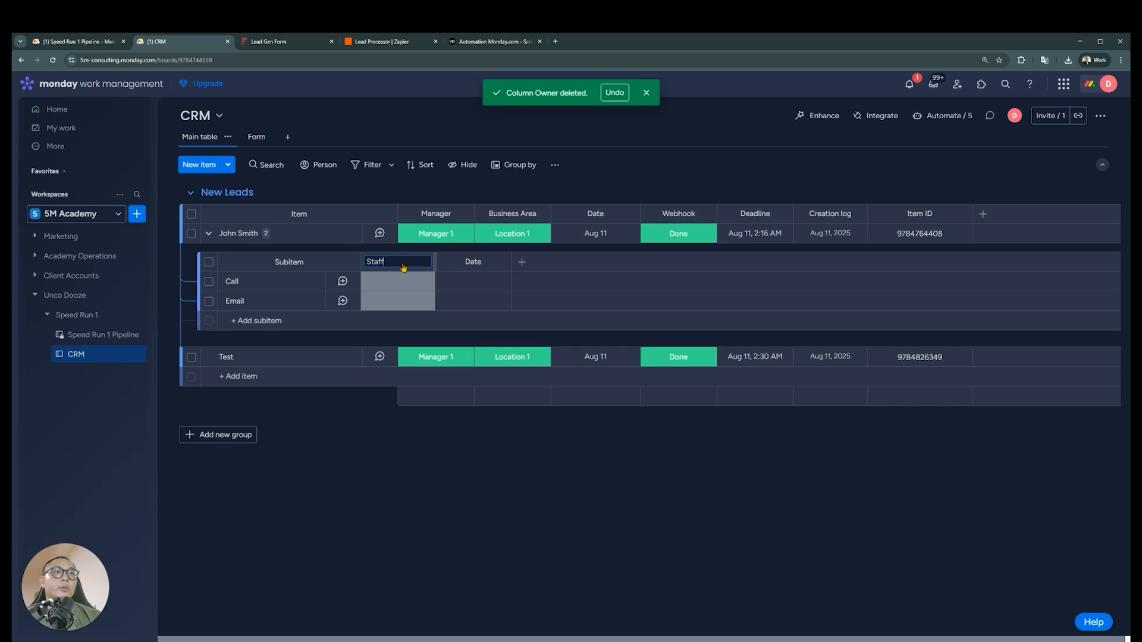
# Move the green Done label to the top of the Staff labels and rename it as Manager 1
pyautogui.click(401, 282)
pyautogui.click(399, 412)
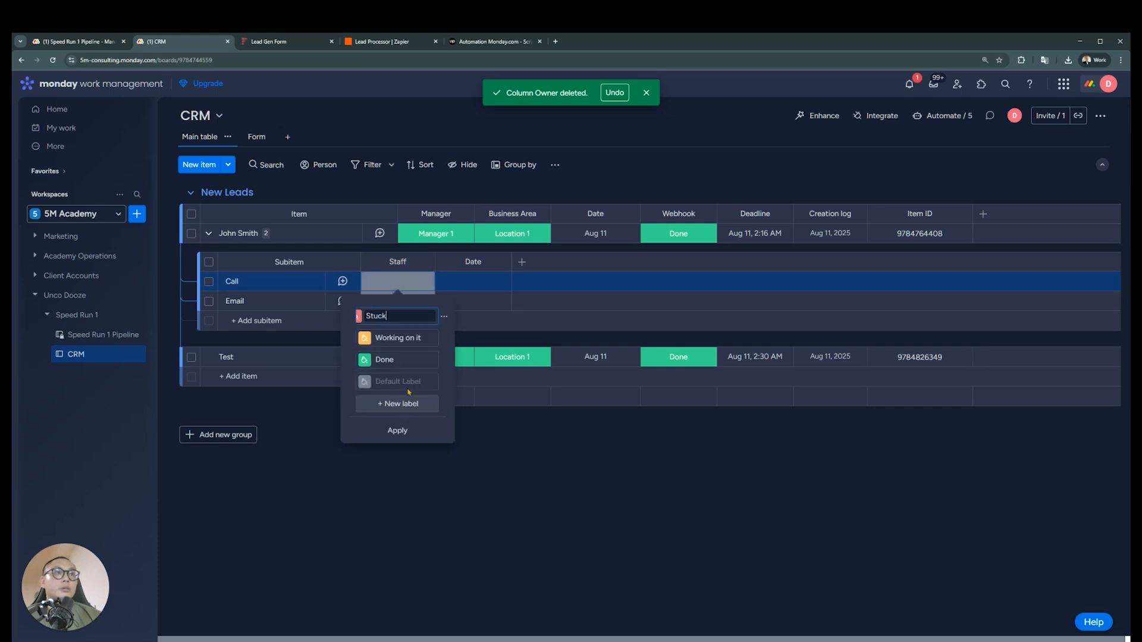
pyautogui.moveTo(349, 359); pyautogui.dragTo(349, 316)
pyautogui.doubleClick(404, 316)
pyautogui.write('manage')
pyautogui.hotkey('ctrl', 'a')
pyautogui.write('Manag')
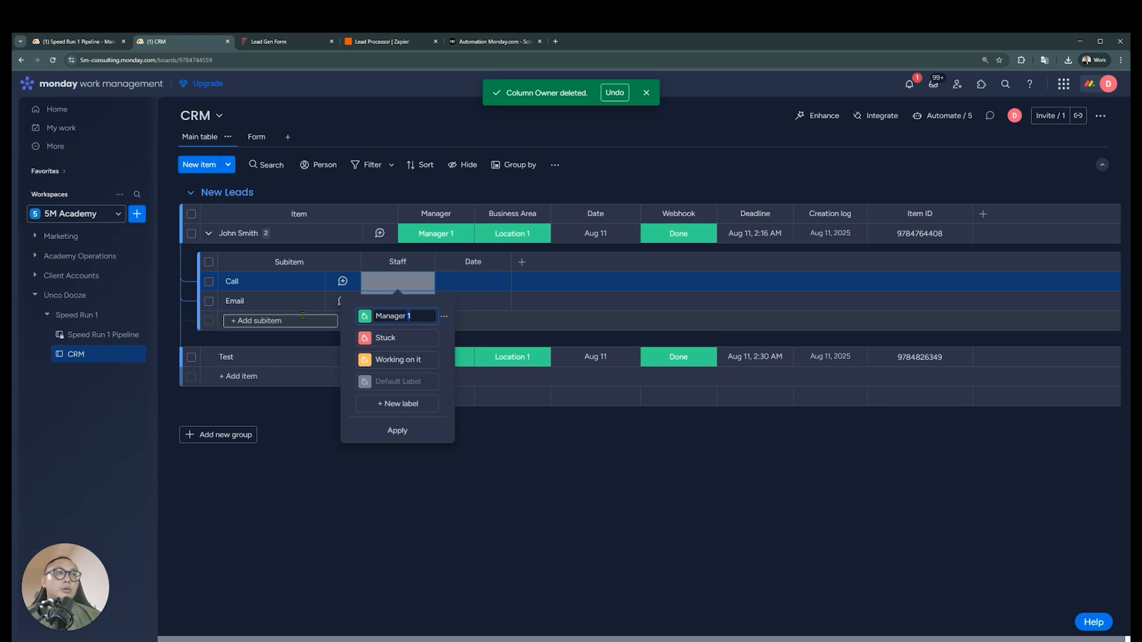
pyautogui.click(315, 321)
# Rename the Staff column's Stuck and Working on it labels as Manager 2 and Manager 3
pyautogui.click(417, 287)
pyautogui.click(412, 417)
pyautogui.doubleClick(406, 337)
pyautogui.write('Manager 2')
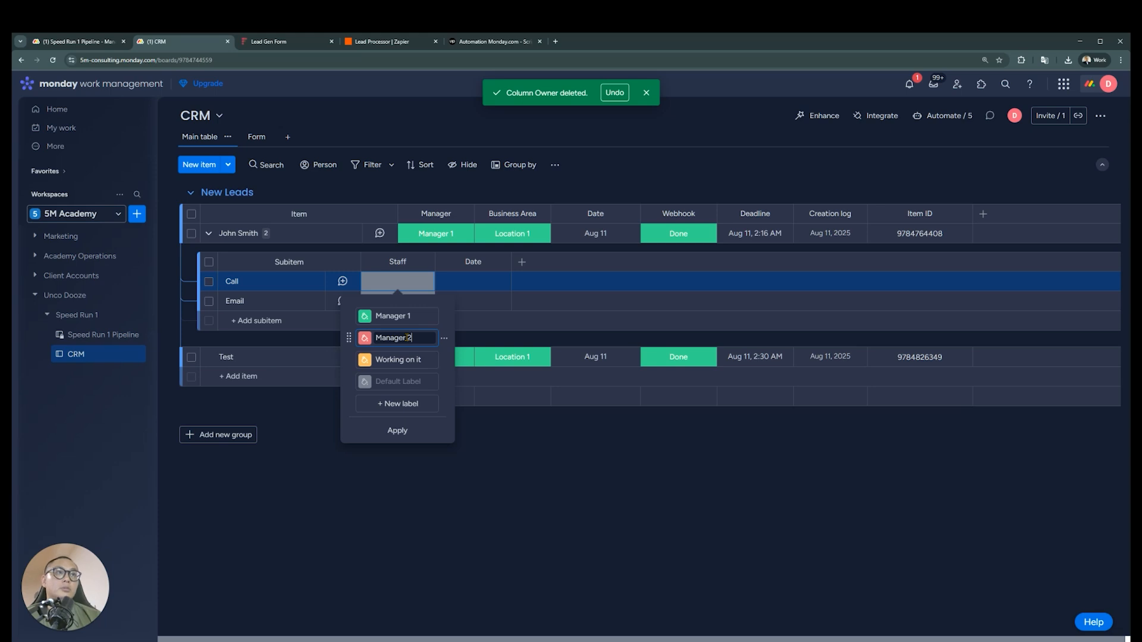
pyautogui.hotkey('ctrl', 'a')
pyautogui.hotkey('ctrl', 'c')
pyautogui.click(411, 360)
pyautogui.hotkey('ctrl', 'a')
pyautogui.hotkey('ctrl', 'v')
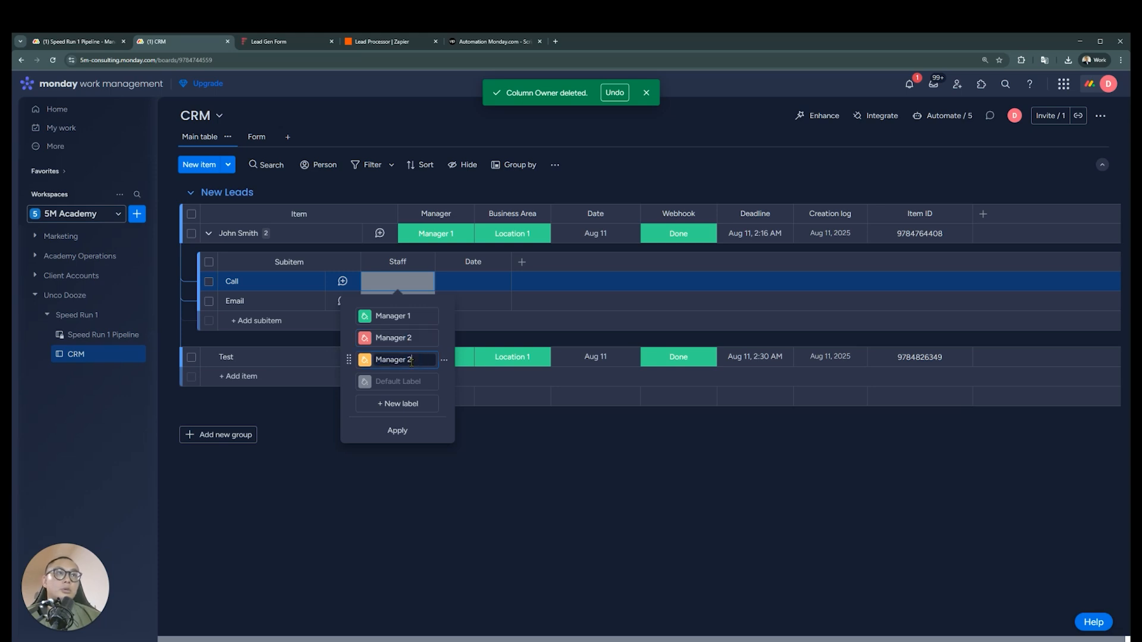
# Add the labels Sales 1 and Sales 2 to the Staff column above the default label and apply them
pyautogui.click(385, 404)
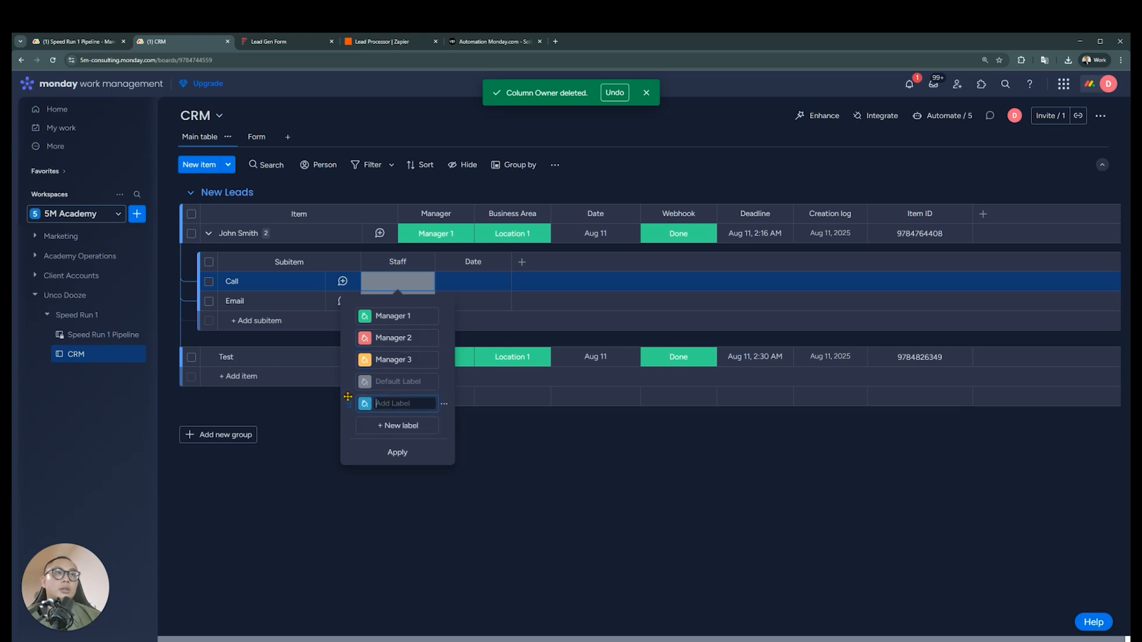
pyautogui.click(390, 384)
pyautogui.write('Sales 1')
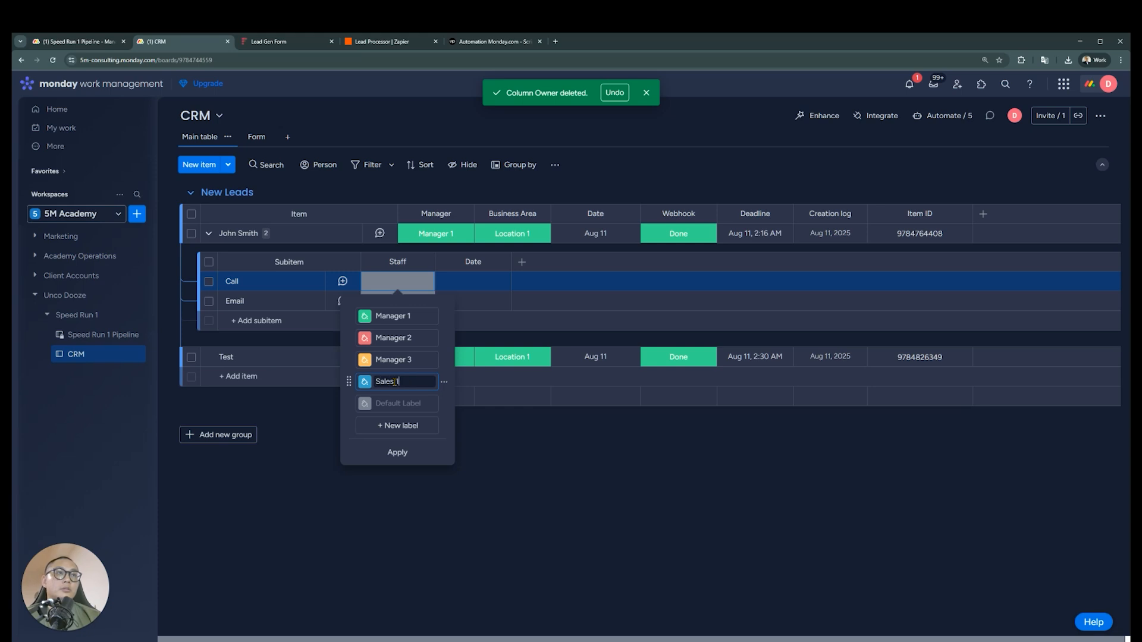
pyautogui.doubleClick(393, 381)
pyautogui.click(397, 426)
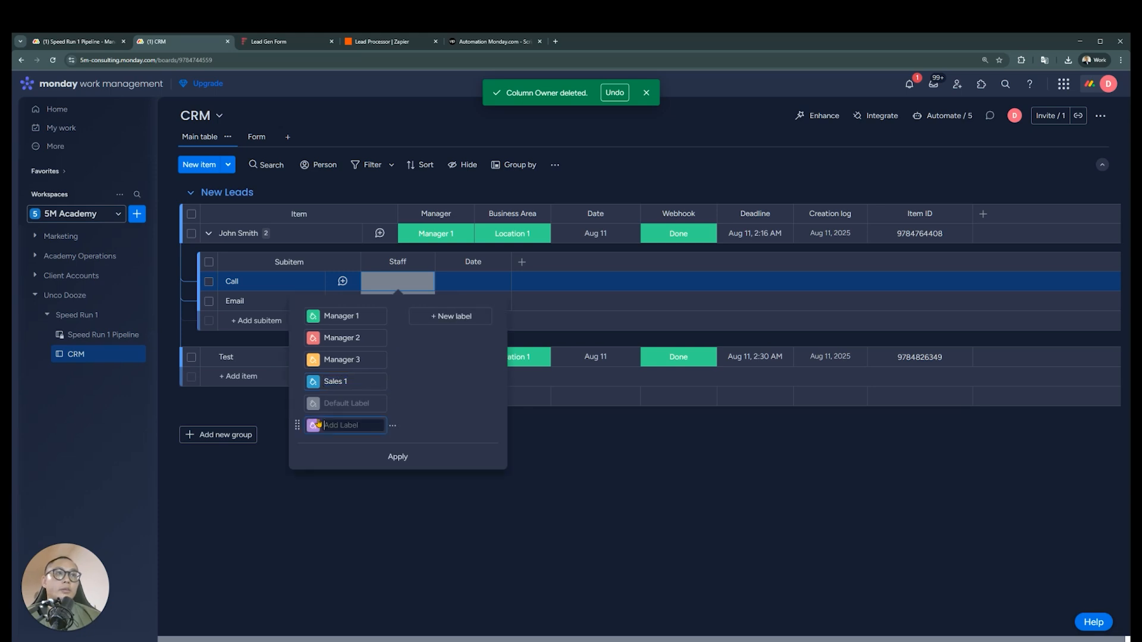
pyautogui.moveTo(299, 424); pyautogui.dragTo(302, 397)
pyautogui.click(341, 402)
pyautogui.hotkey('ctrl', 'v')
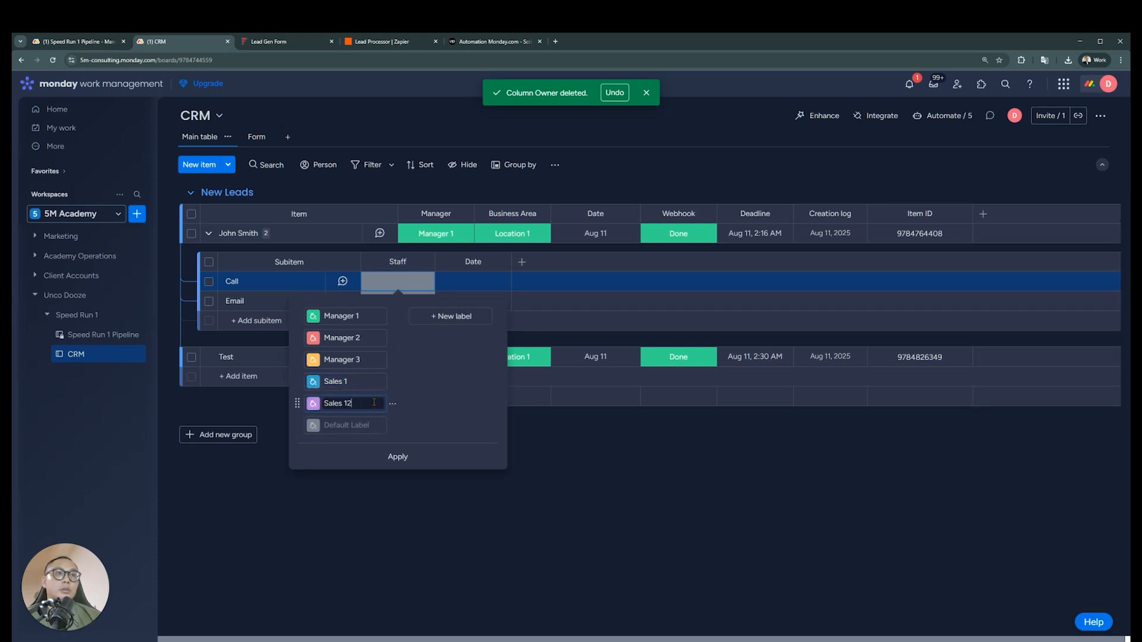
pyautogui.click(398, 456)
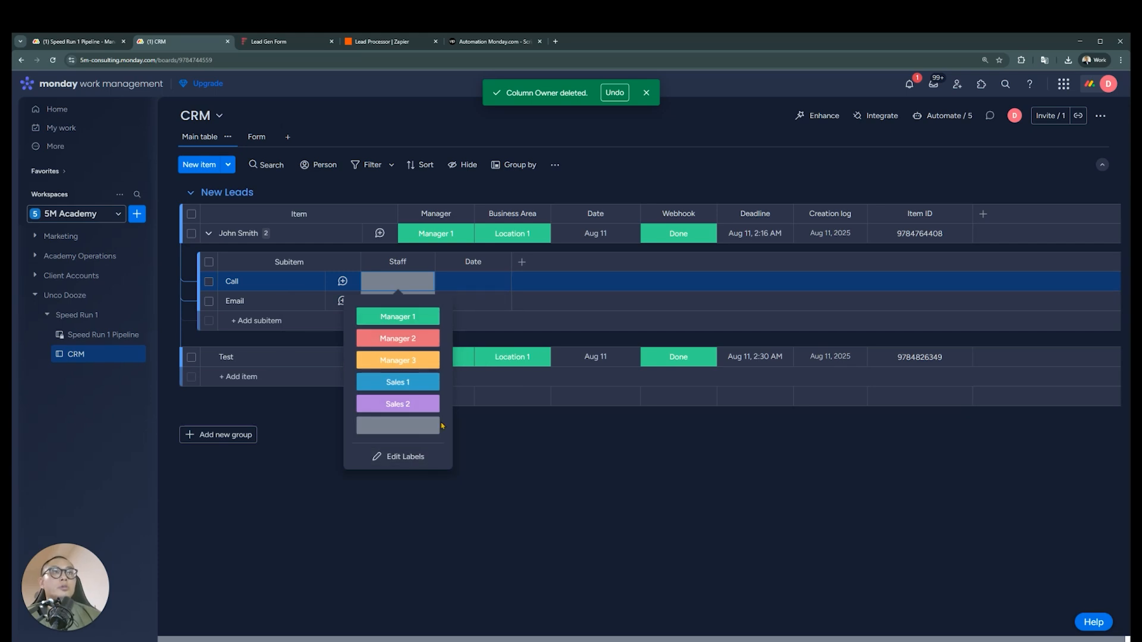
pyautogui.click(638, 518)
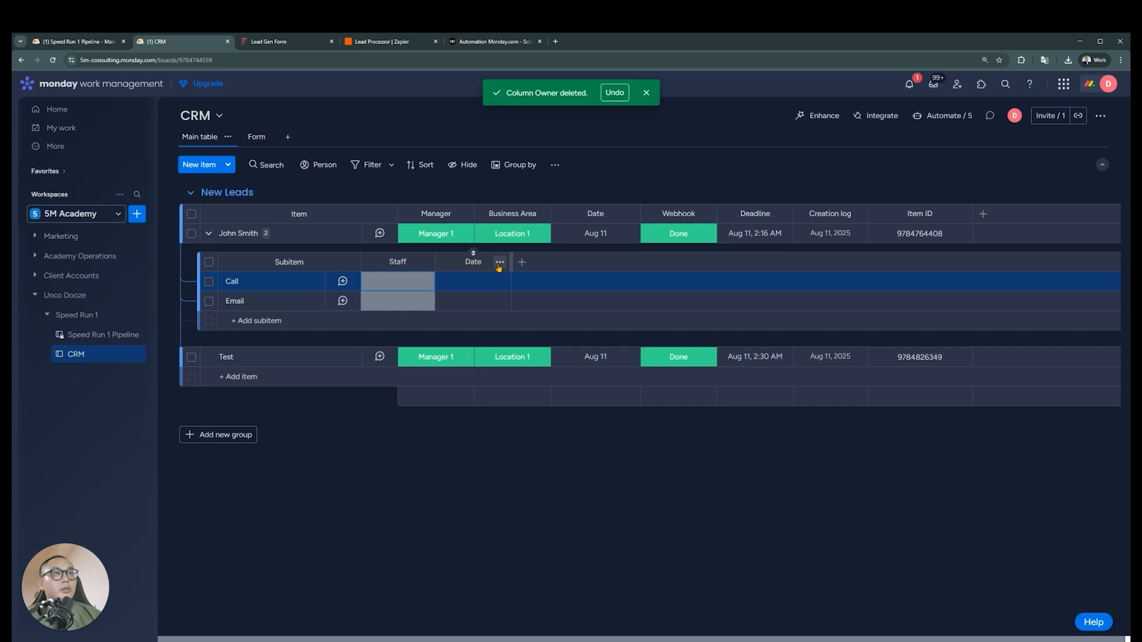
# Add a Status column to the subitems after the Date column
pyautogui.click(523, 265)
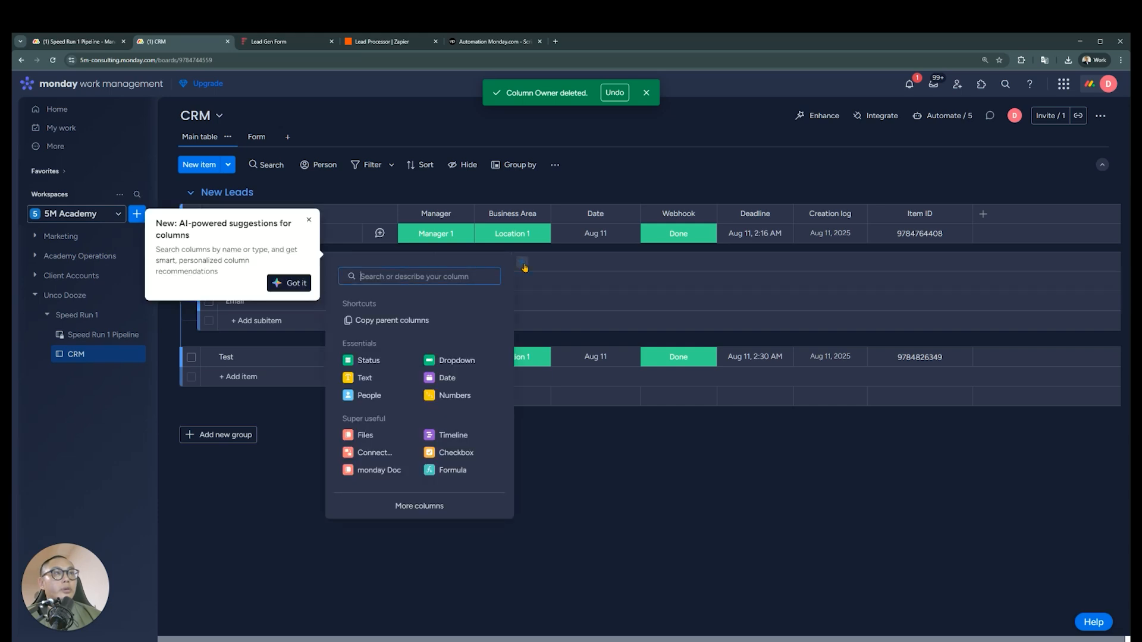
pyautogui.click(525, 267)
pyautogui.click(522, 263)
pyautogui.click(364, 361)
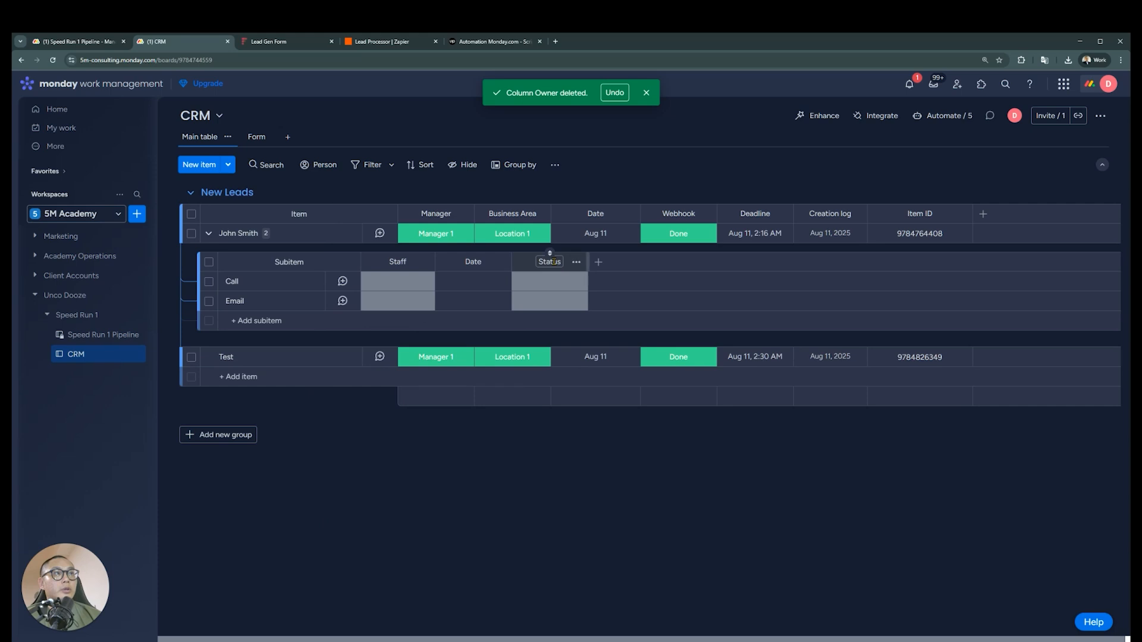
# Rename the subitems' new Status column as Inbound/Outbound and widen it to fit the full title
pyautogui.click(553, 261)
pyautogui.write('Imbou')
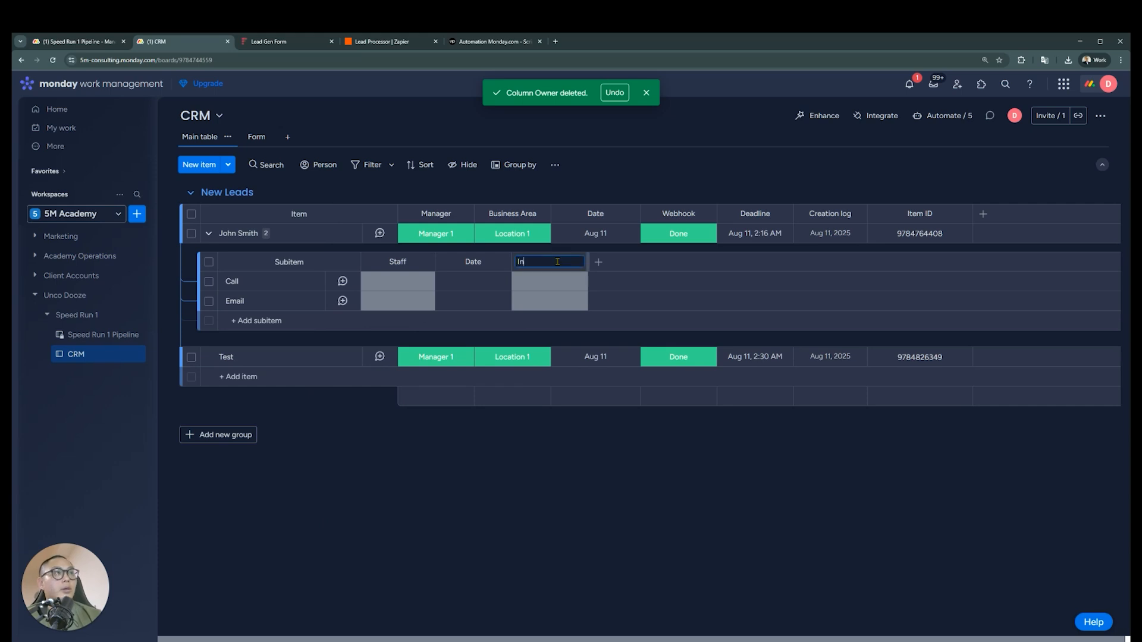
pyautogui.write('bound/Outbound')
pyautogui.press('BackSpace')
pyautogui.write('d')
pyautogui.click(523, 484)
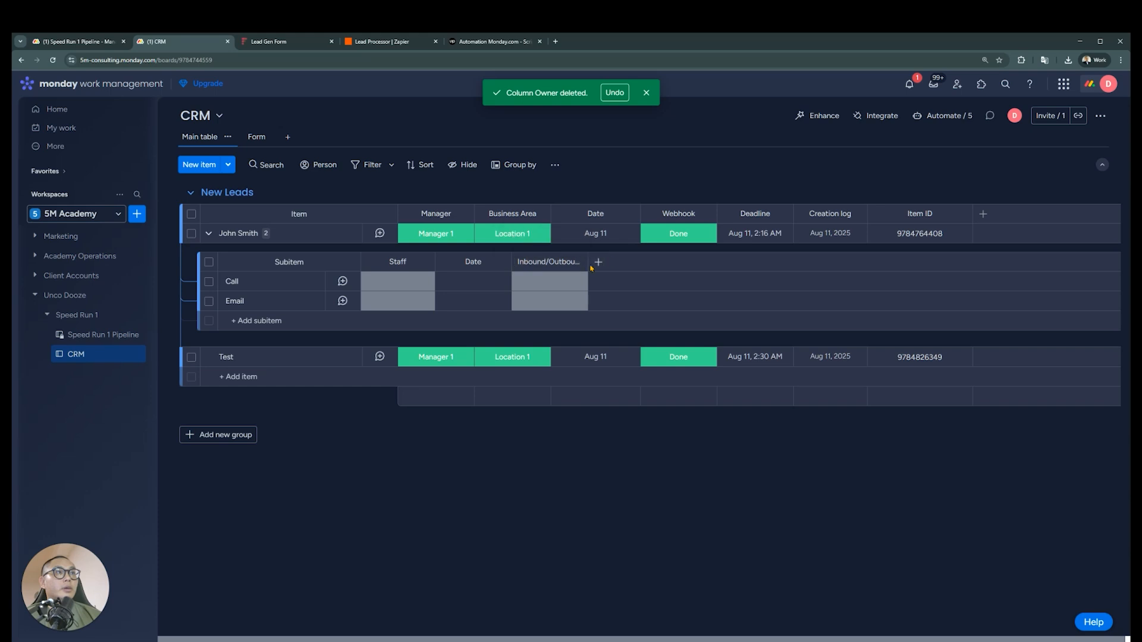
pyautogui.moveTo(588, 262); pyautogui.dragTo(616, 261)
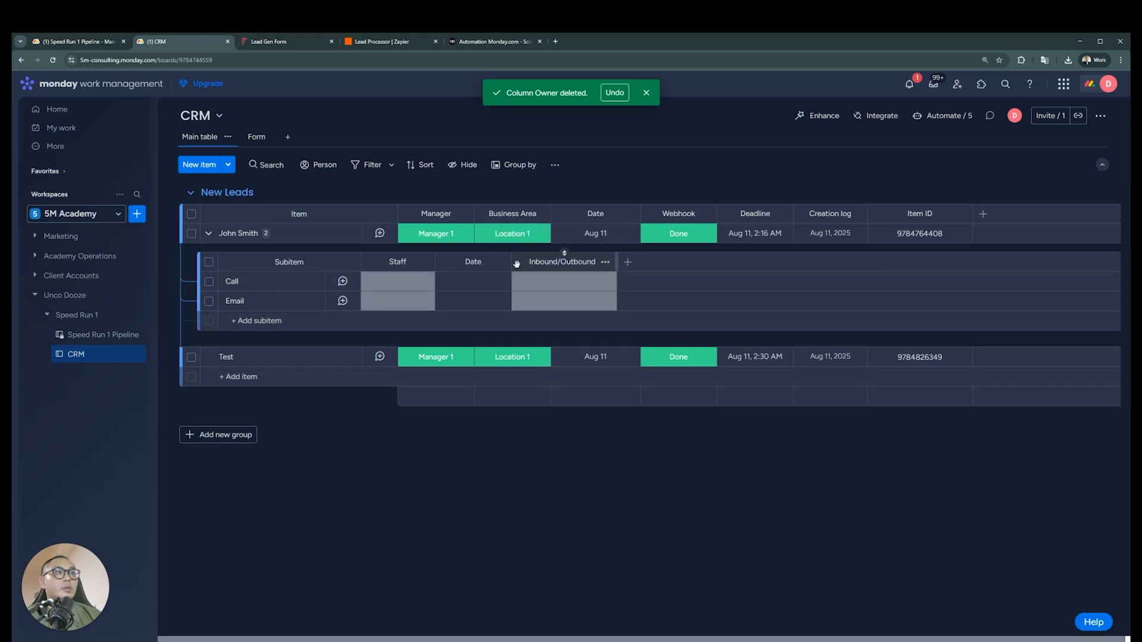
# Rename the Inbound/Outbound column's Done and Working on it labels as Outbound and Inbound
pyautogui.click(534, 285)
pyautogui.click(564, 416)
pyautogui.hotkey('ctrl', 'a')
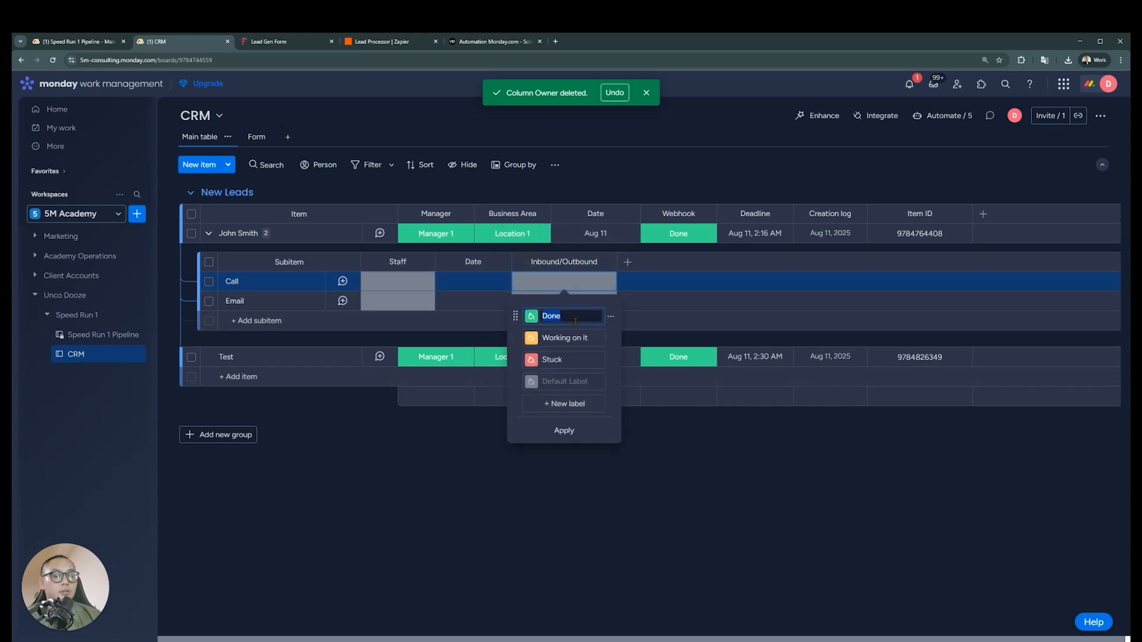
pyautogui.write('Outbound')
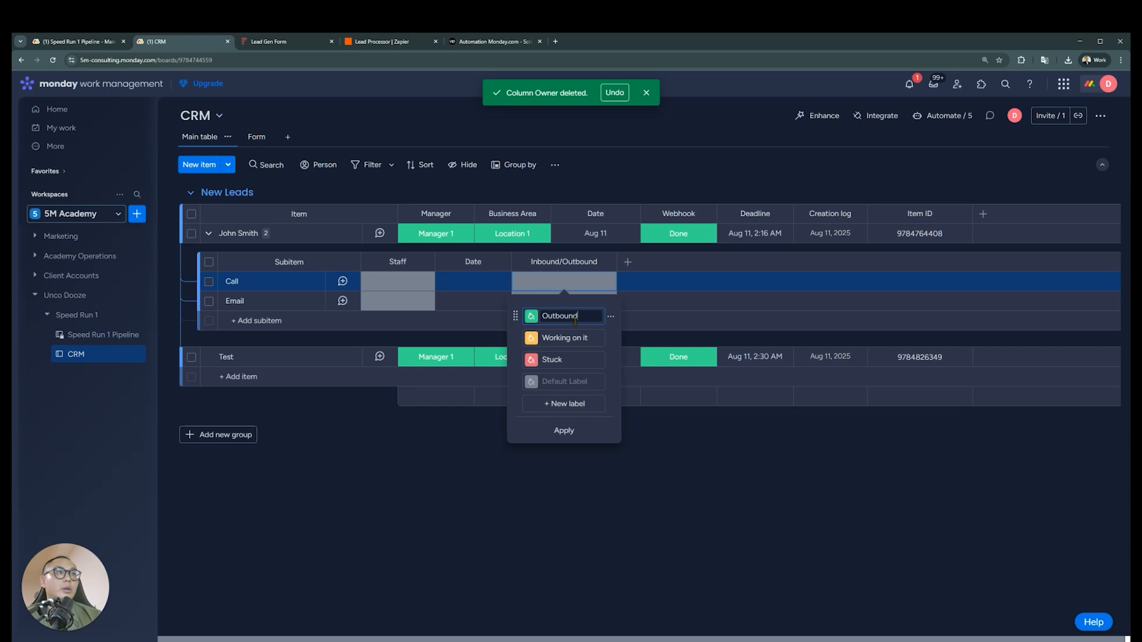
pyautogui.press('Tab')
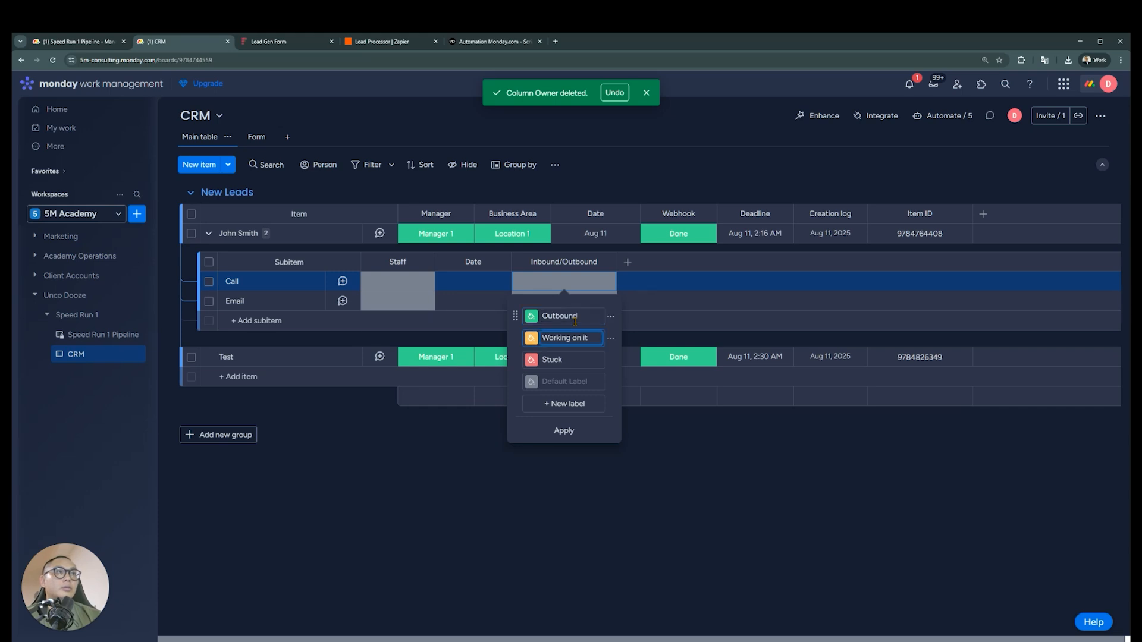
pyautogui.hotkey('ctrl', 'a')
pyautogui.write('Inbound')
# Deactivate the Stuck label, apply the label changes, and move the Inbound/Outbound column ahead of Staff
pyautogui.click(610, 360)
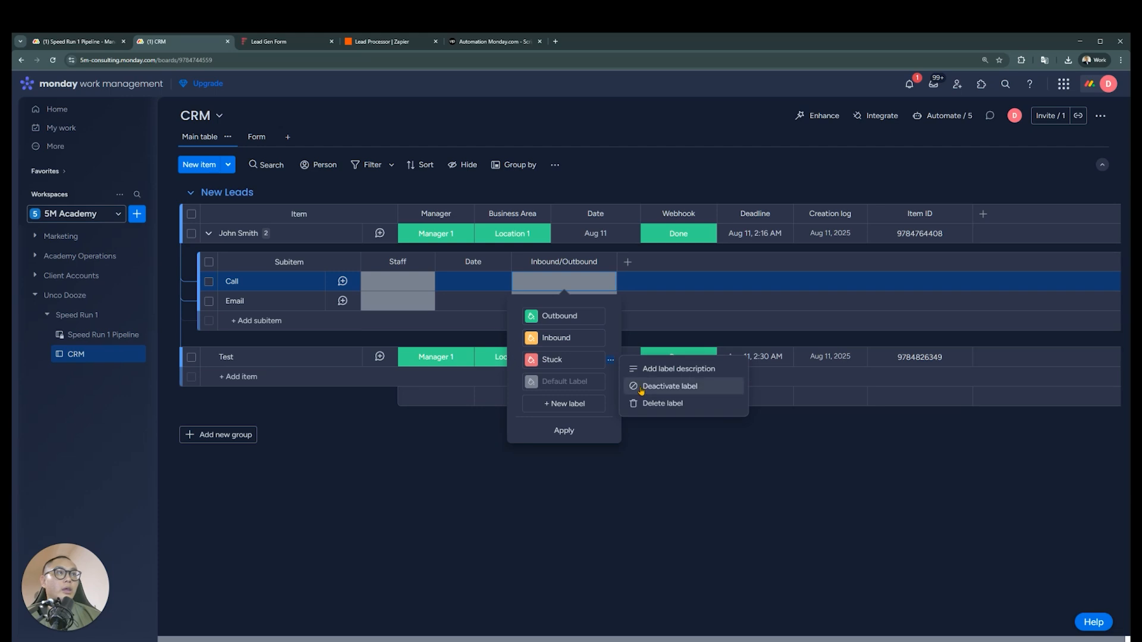
pyautogui.click(640, 387)
pyautogui.click(564, 410)
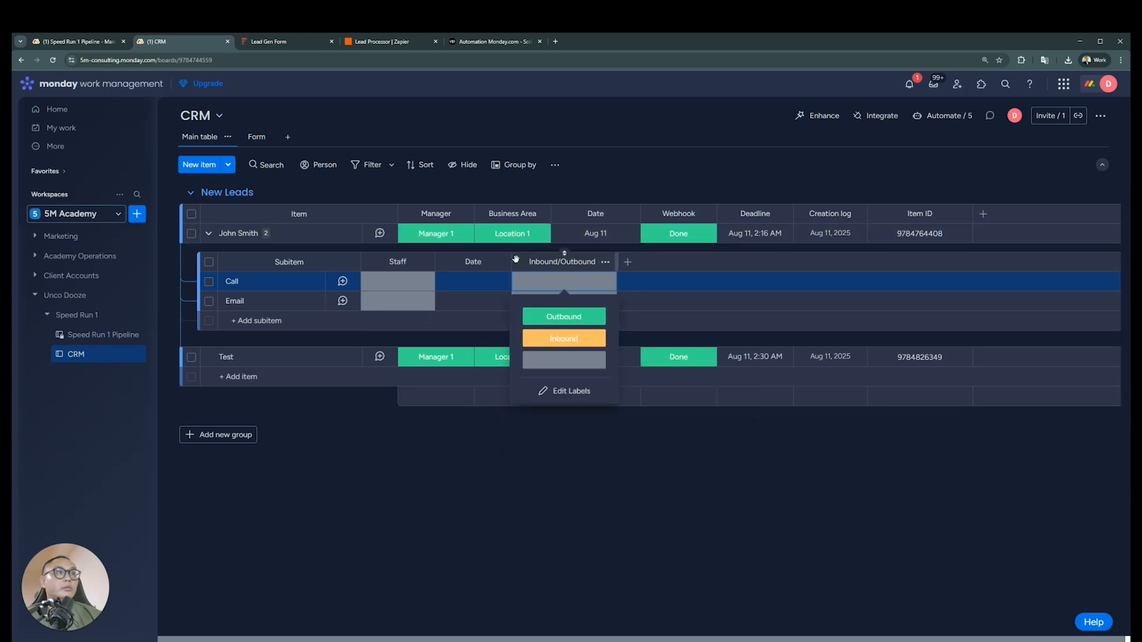
pyautogui.moveTo(515, 258); pyautogui.dragTo(375, 260)
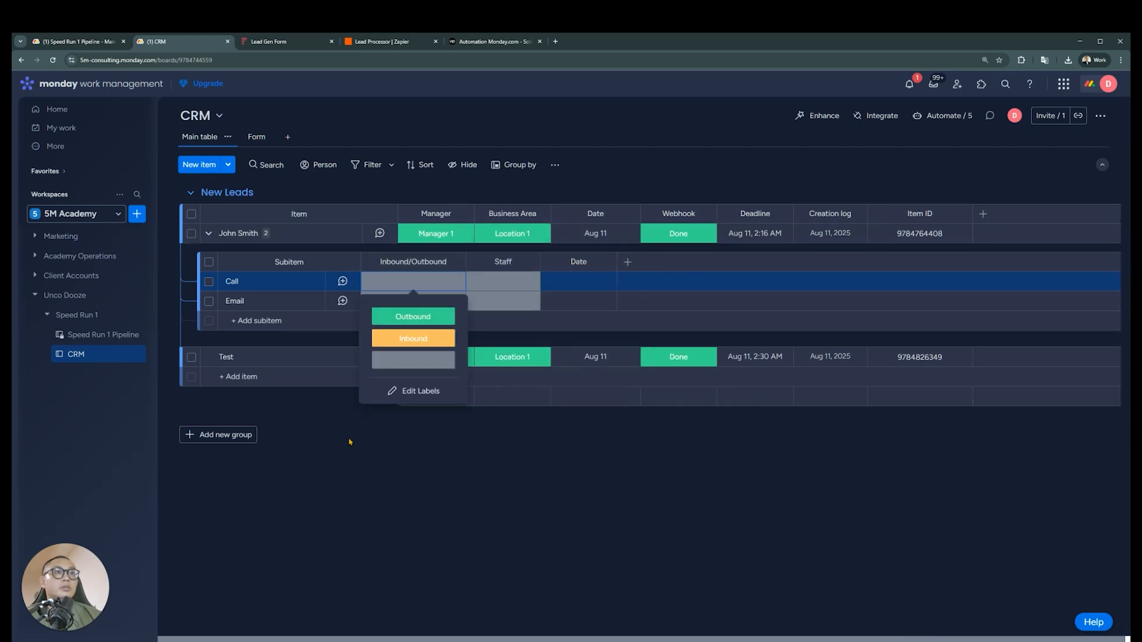
pyautogui.click(466, 413)
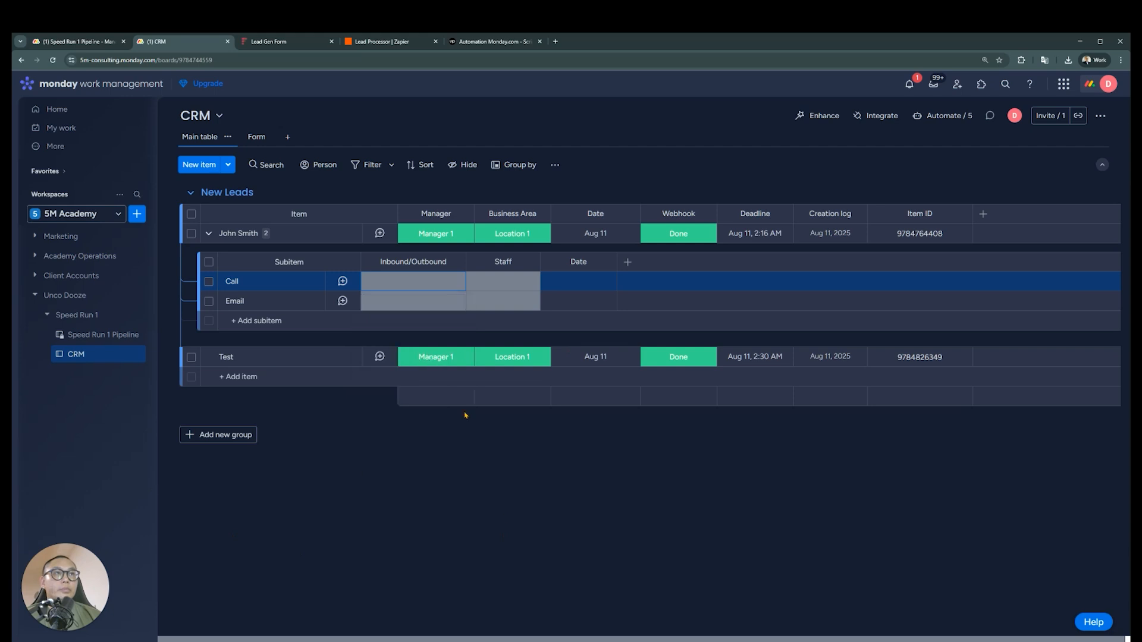
# Mark the Email subitem as Inbound, and the Call subitem as Outbound with Manager 1 as its staff
pyautogui.click(417, 301)
pyautogui.click(413, 336)
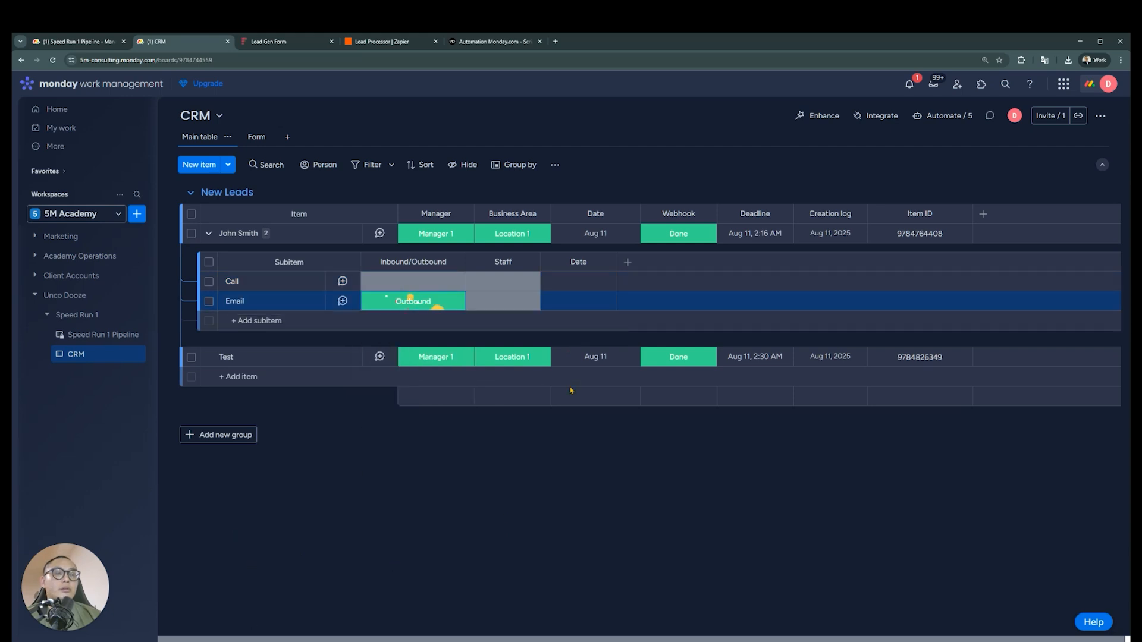
pyautogui.click(416, 300)
pyautogui.click(413, 354)
pyautogui.click(419, 291)
pyautogui.click(413, 316)
pyautogui.click(465, 279)
pyautogui.click(484, 316)
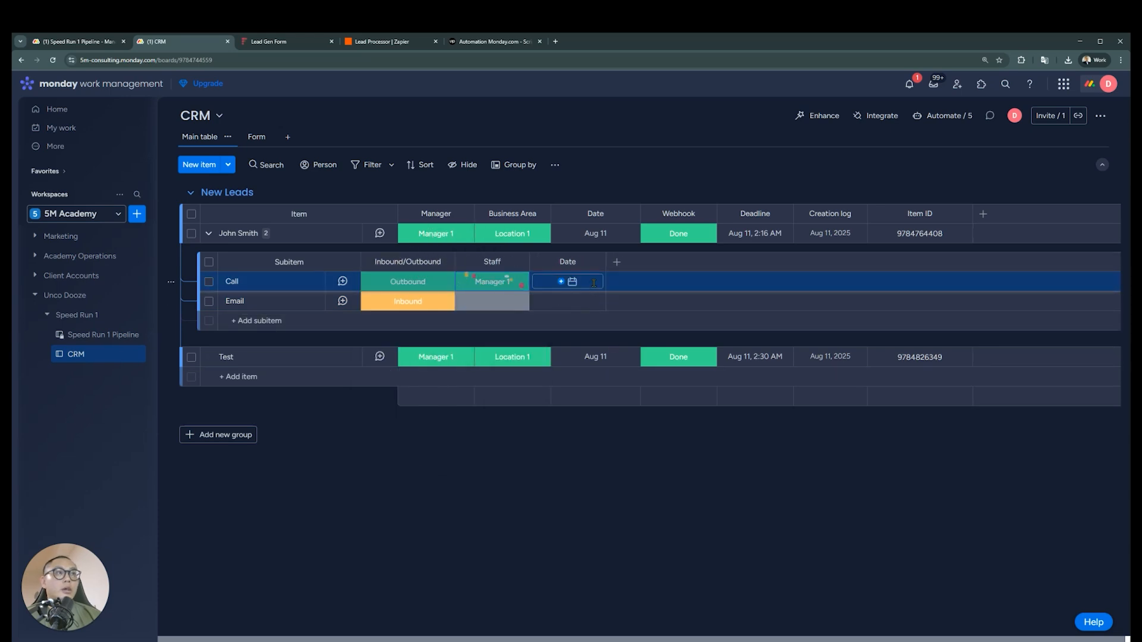
# Add a Creation log column to the subitems after the Date column
pyautogui.click(616, 263)
pyautogui.write('crea')
pyautogui.click(469, 319)
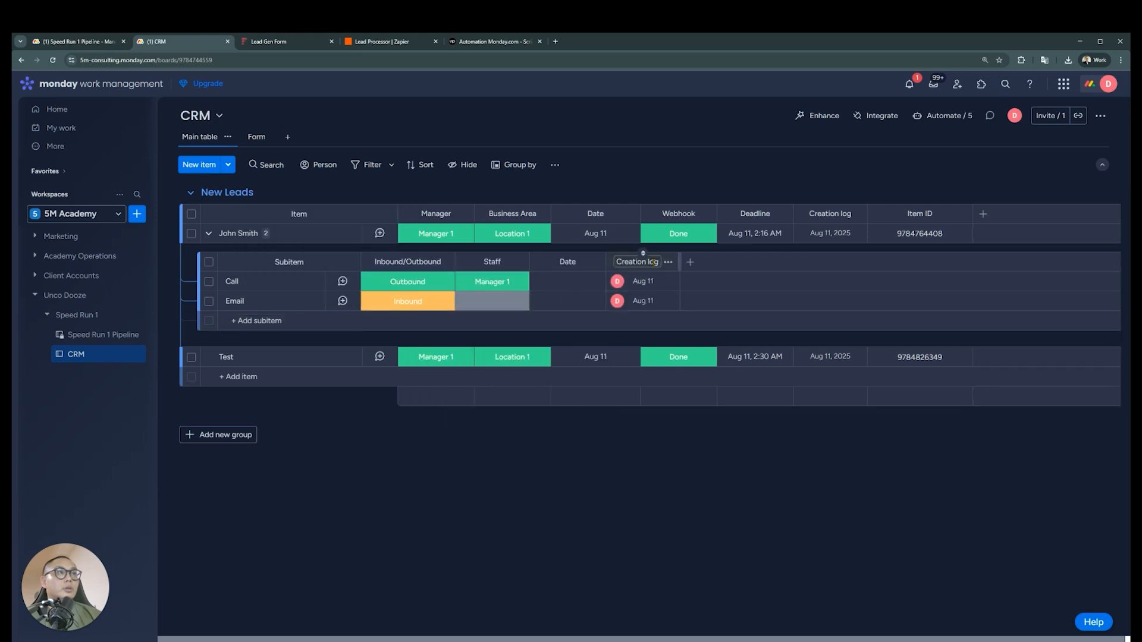
# Customize the subitems' Creation log column to show only the date with its year, without the creator
pyautogui.click(668, 262)
pyautogui.moveTo(713, 295)
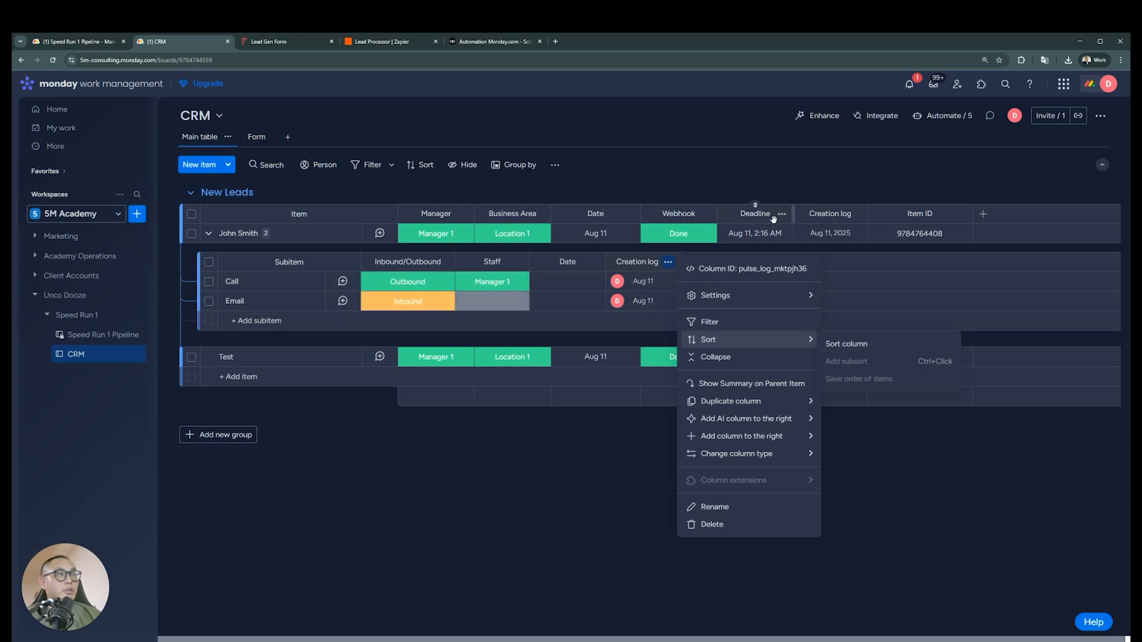
pyautogui.moveTo(779, 298)
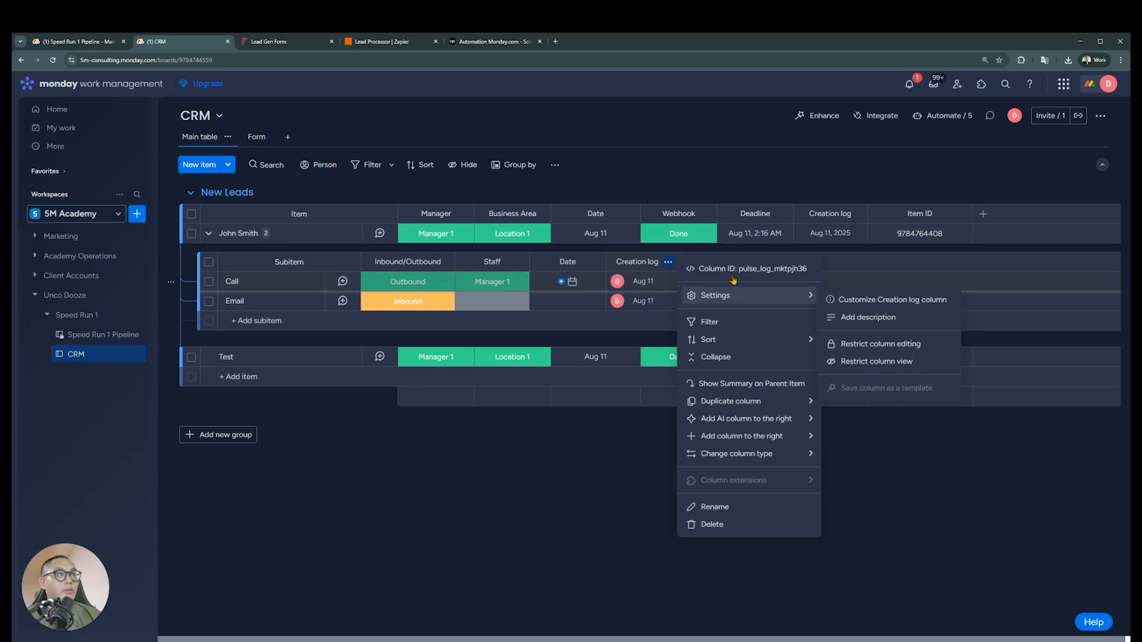
pyautogui.click(935, 308)
pyautogui.click(764, 306)
pyautogui.click(548, 466)
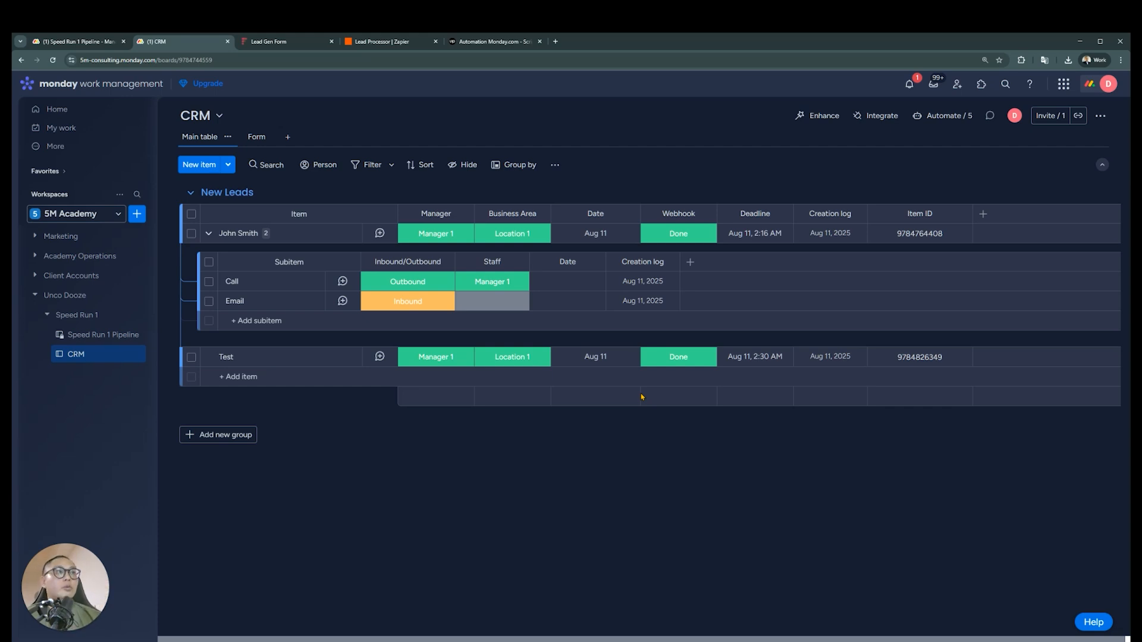
# Rename the subitems' Creation log column as Timestamp
pyautogui.click(665, 265)
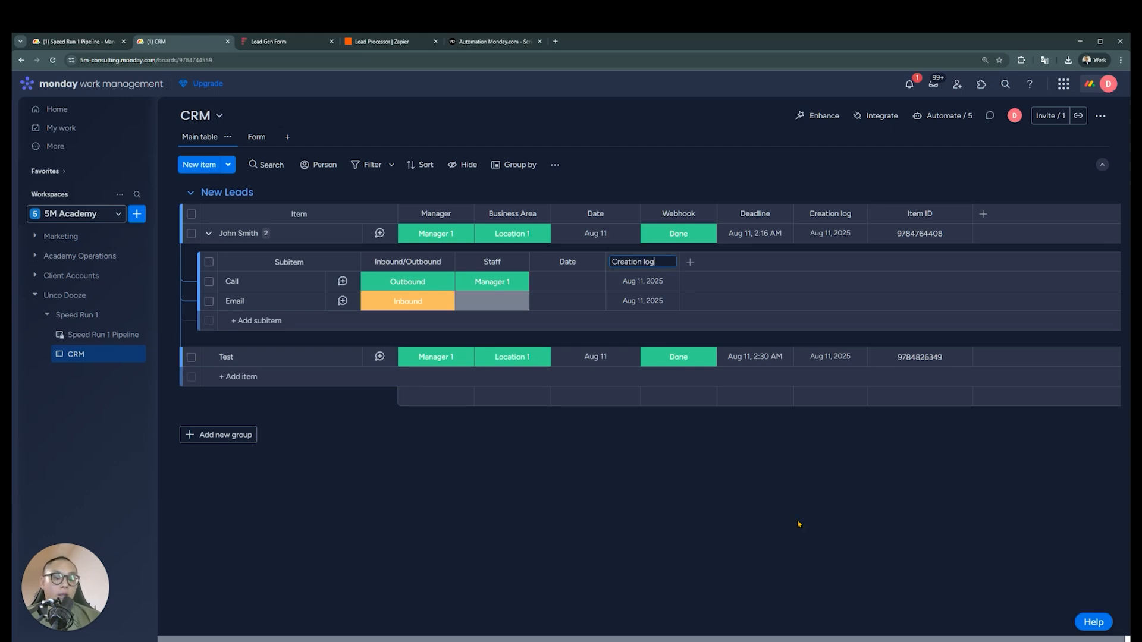
pyautogui.hotkey('ctrl', 'a')
pyautogui.press('BackSpace')
pyautogui.write('Timestamp')
pyautogui.press('Return')
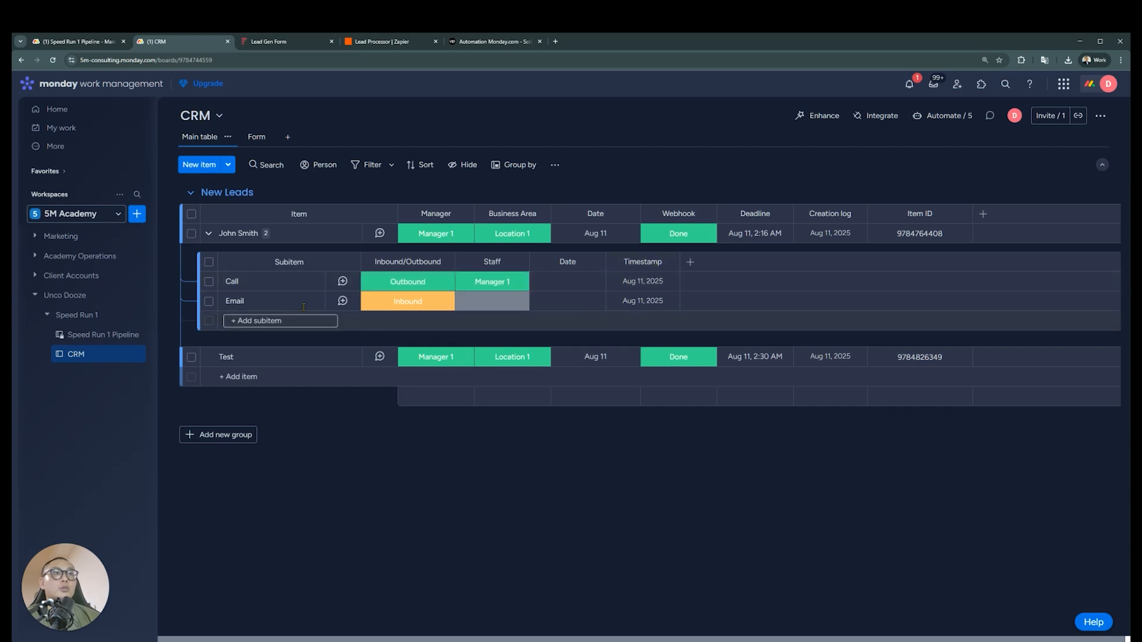
# Look at the Call subitem's updates and the Manager Reminders requirements on the Speed Run 1 Pipeline board, and return to the CRM board
pyautogui.click(342, 282)
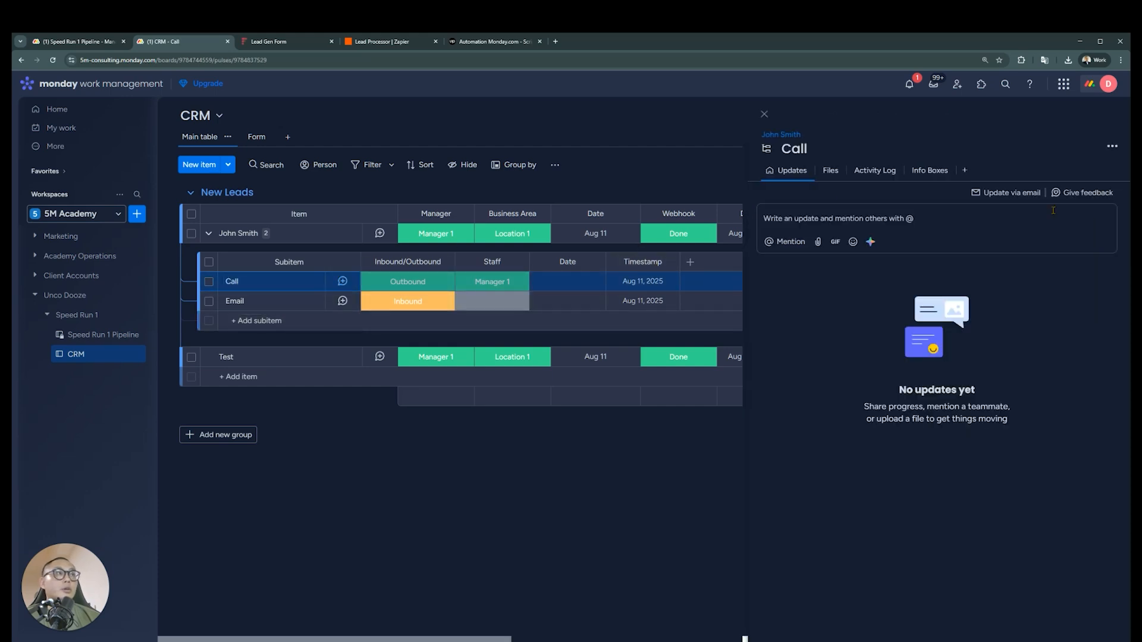
pyautogui.click(765, 115)
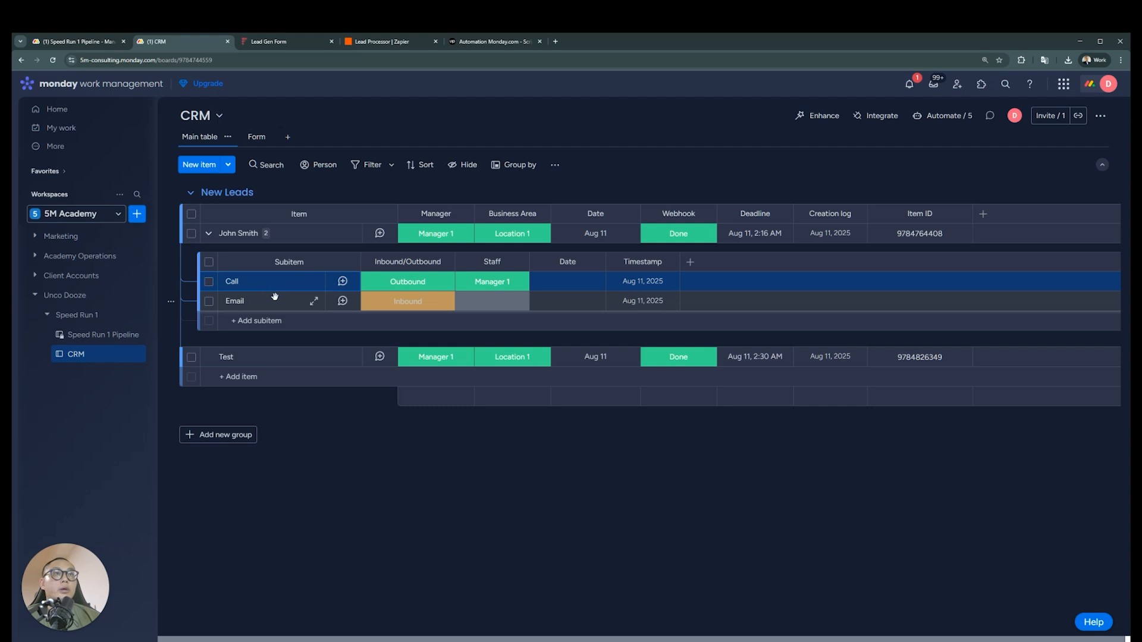
pyautogui.click(99, 41)
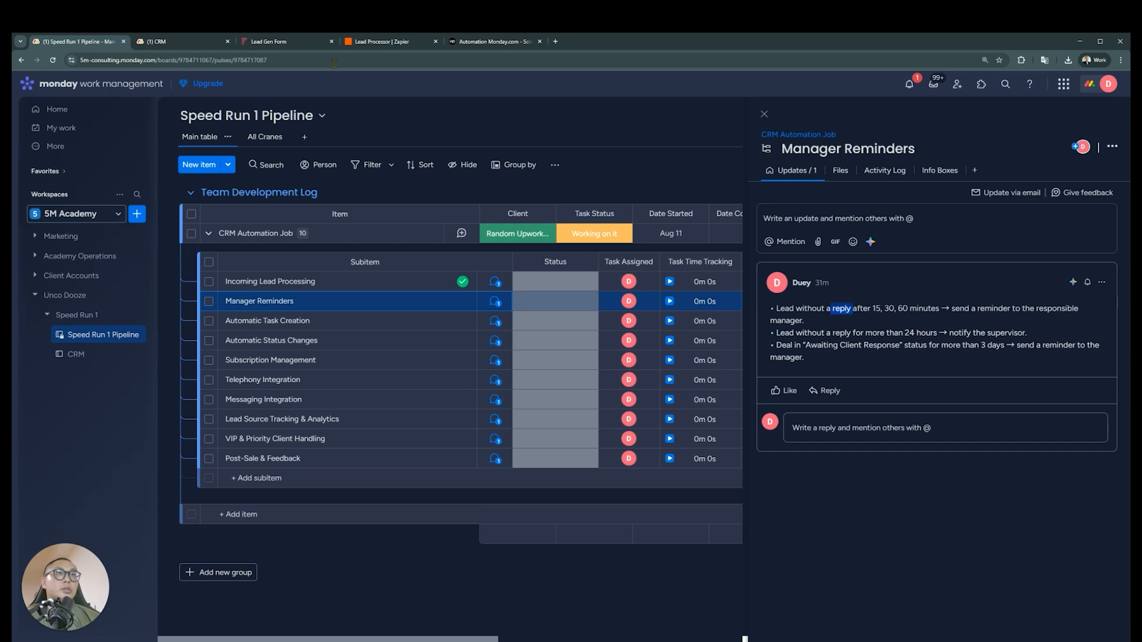
pyautogui.hotkey('ctrl', 'Tab')
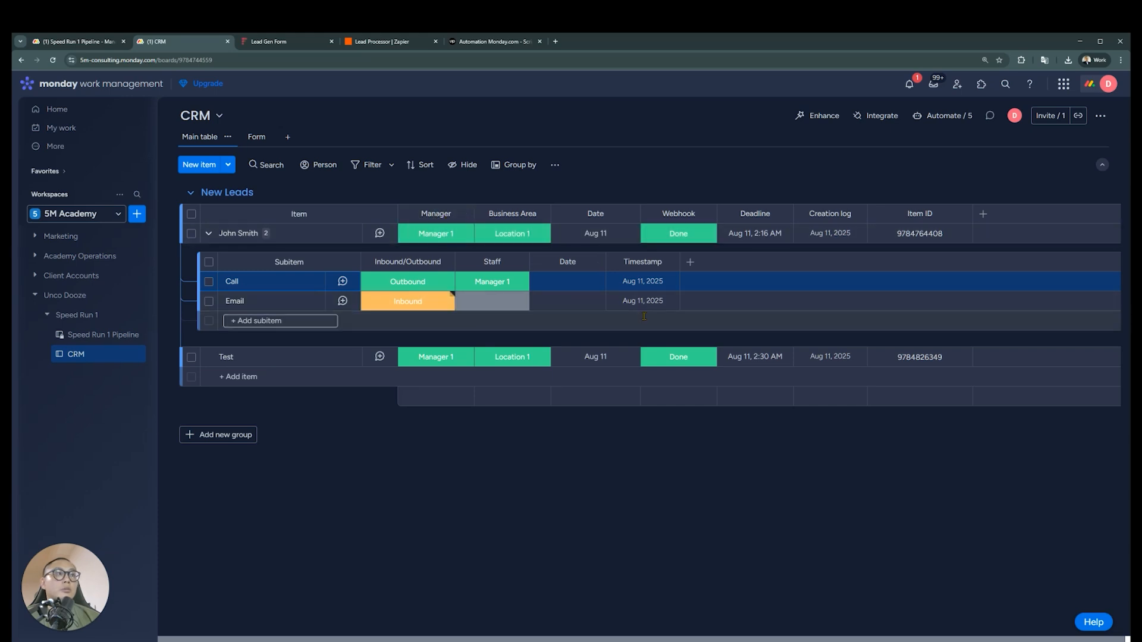
pyautogui.moveTo(663, 305)
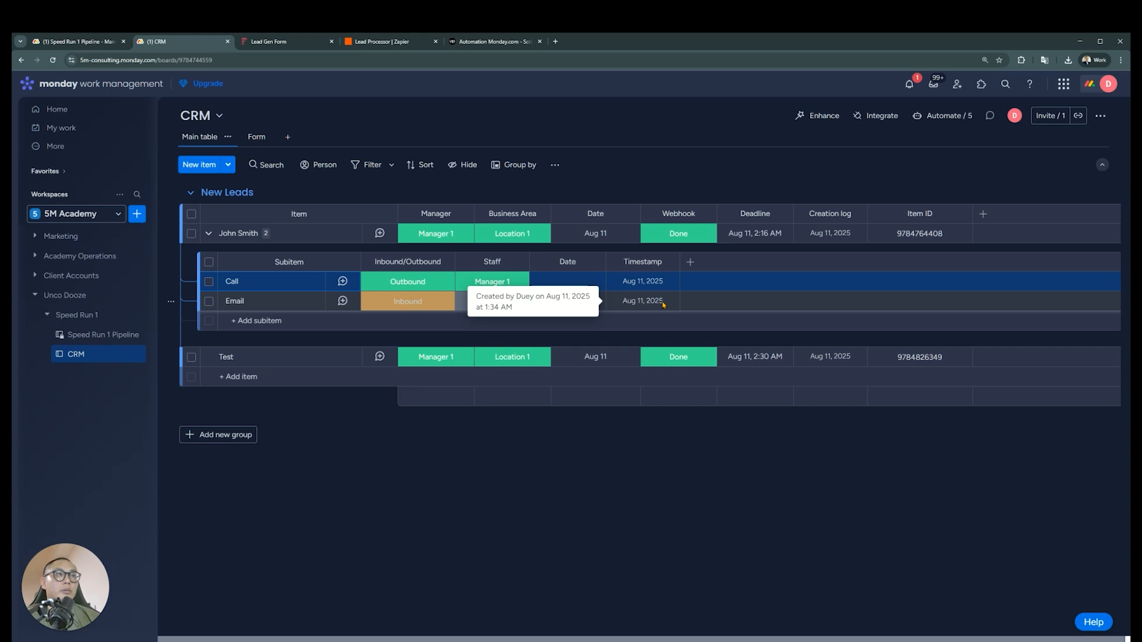
# Add a second Date column to the subitems after the Timestamp column
pyautogui.click(690, 262)
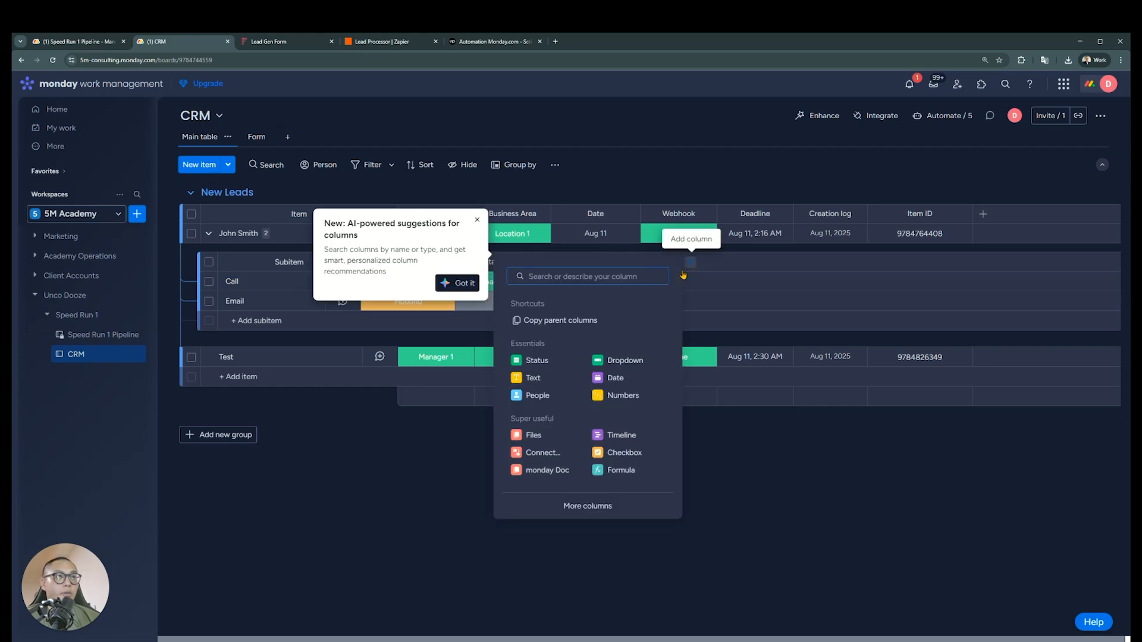
pyautogui.write('date')
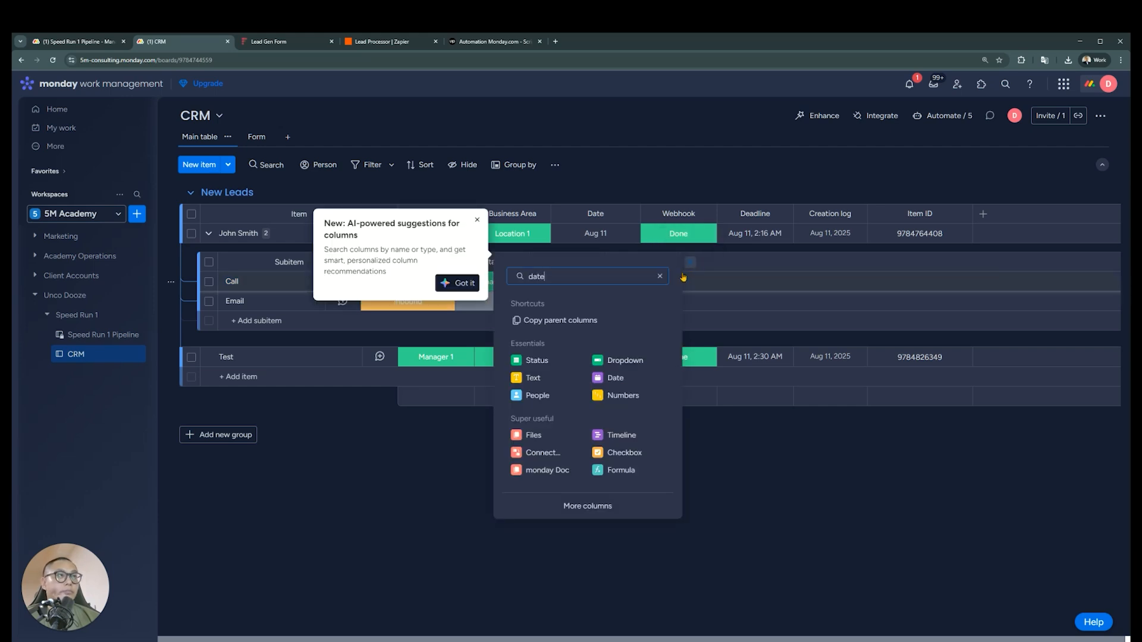
pyautogui.click(591, 339)
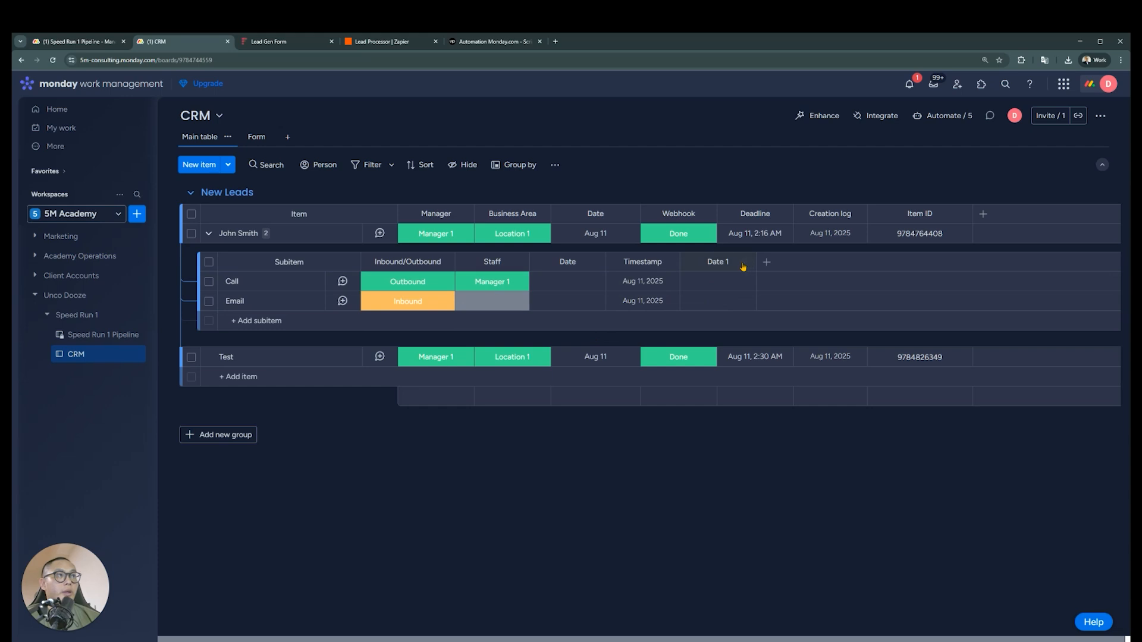
# Customize the subitems' Date 1 column to show time by default
pyautogui.click(744, 263)
pyautogui.moveTo(803, 300)
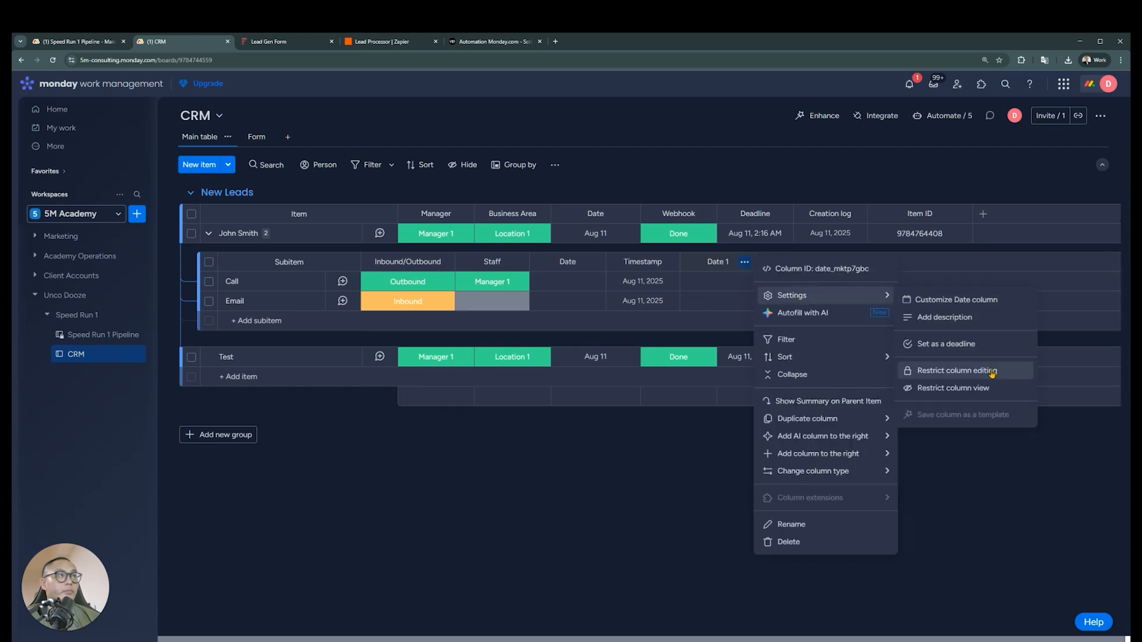
pyautogui.click(910, 303)
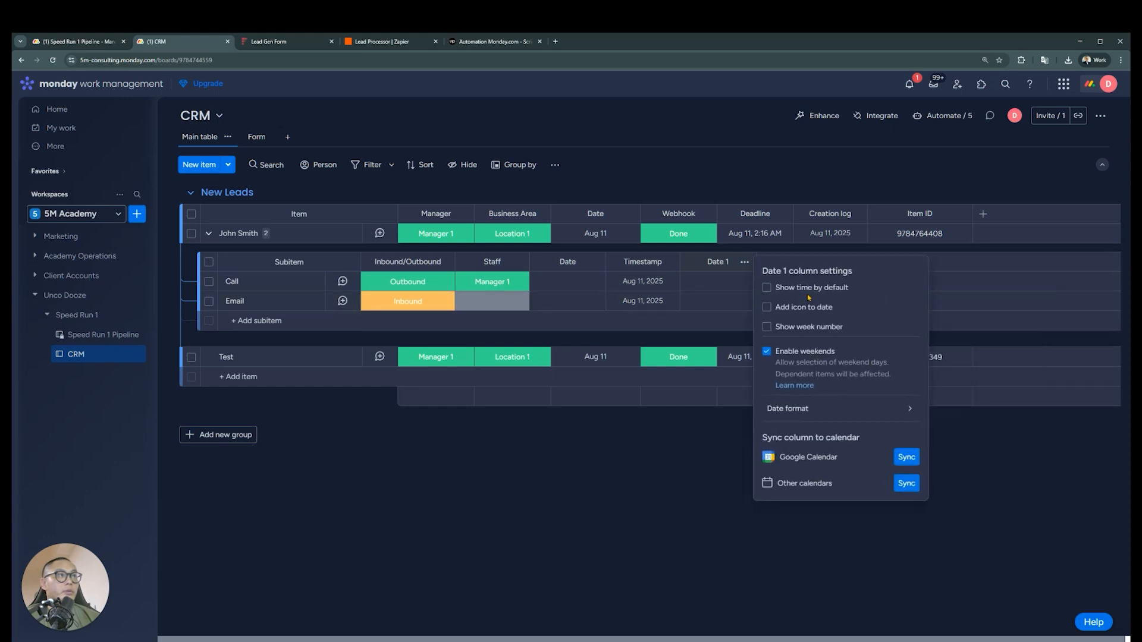
pyautogui.click(648, 514)
# Rename the subitems' Date 1 column as 15 Mins Unattended, consulting the Manager Reminders requirements on the Speed Run 1 Pipeline board
pyautogui.click(726, 265)
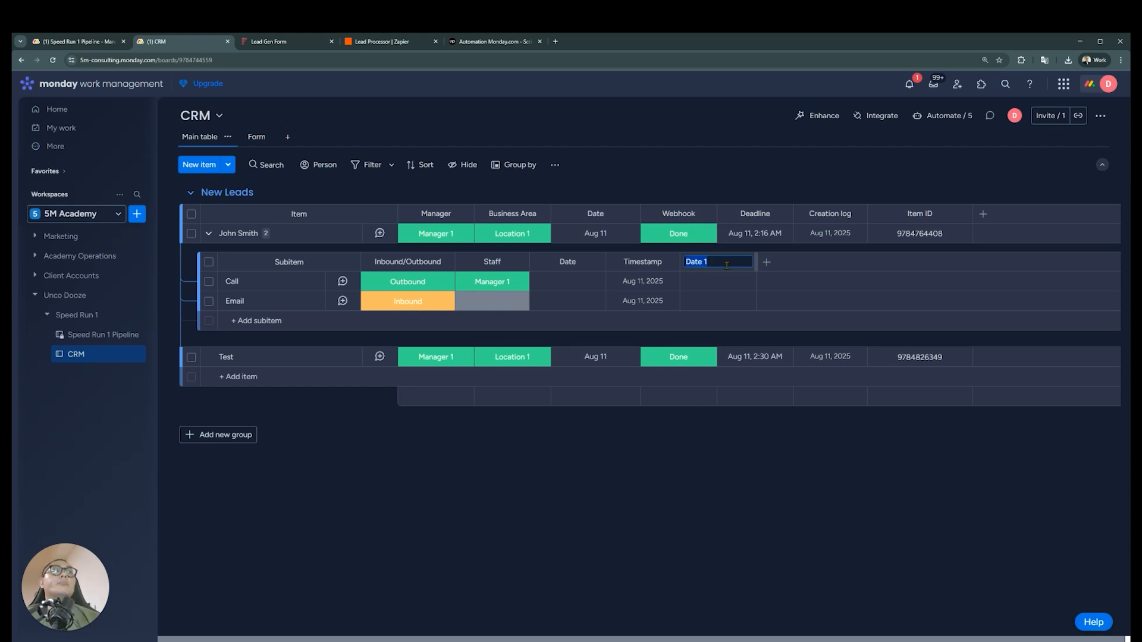
pyautogui.click(89, 42)
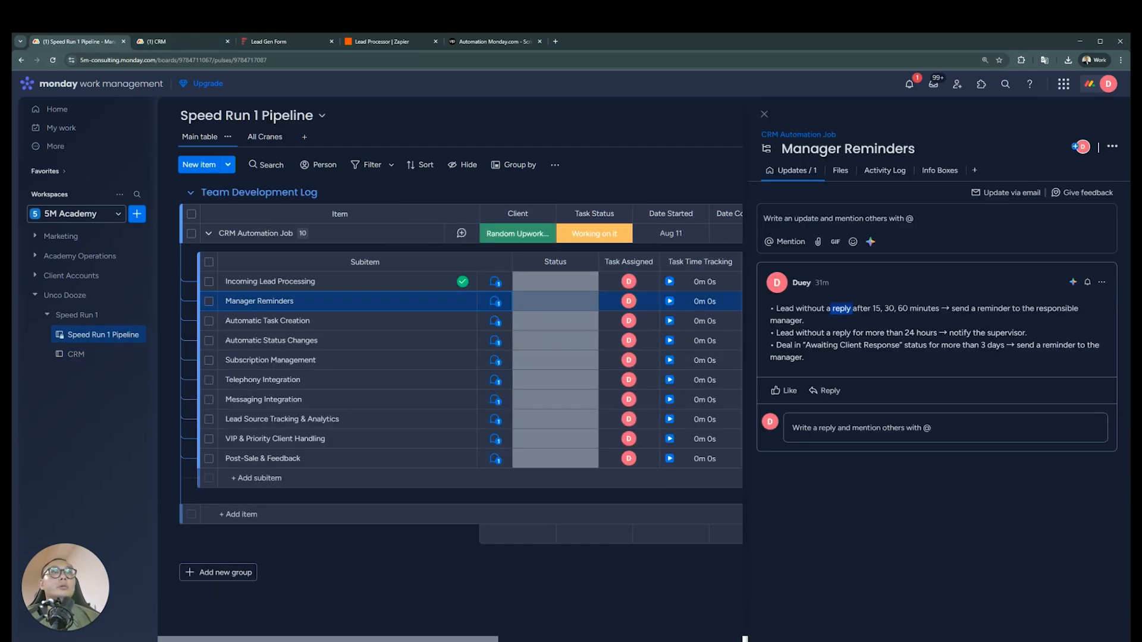
pyautogui.click(176, 43)
pyautogui.click(719, 262)
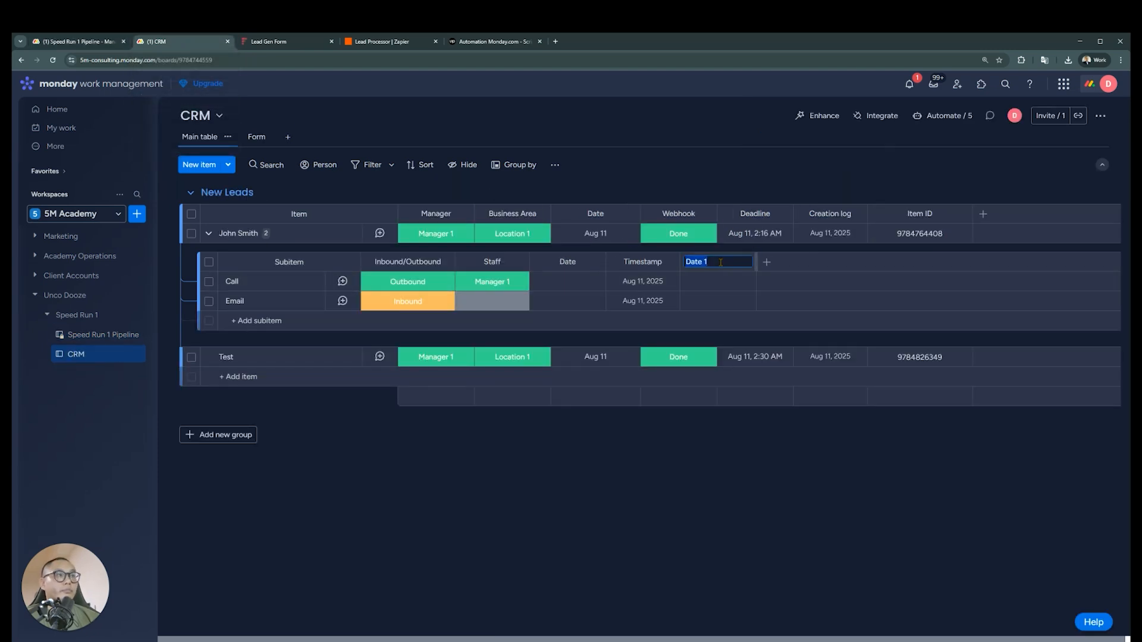
pyautogui.write('15')
pyautogui.write(' Mins Unattended')
pyautogui.press('Return')
# Duplicate the 15 Mins Unattended column without its cell values, widen the copy and rename it as 30 Mins Unattended
pyautogui.click(744, 263)
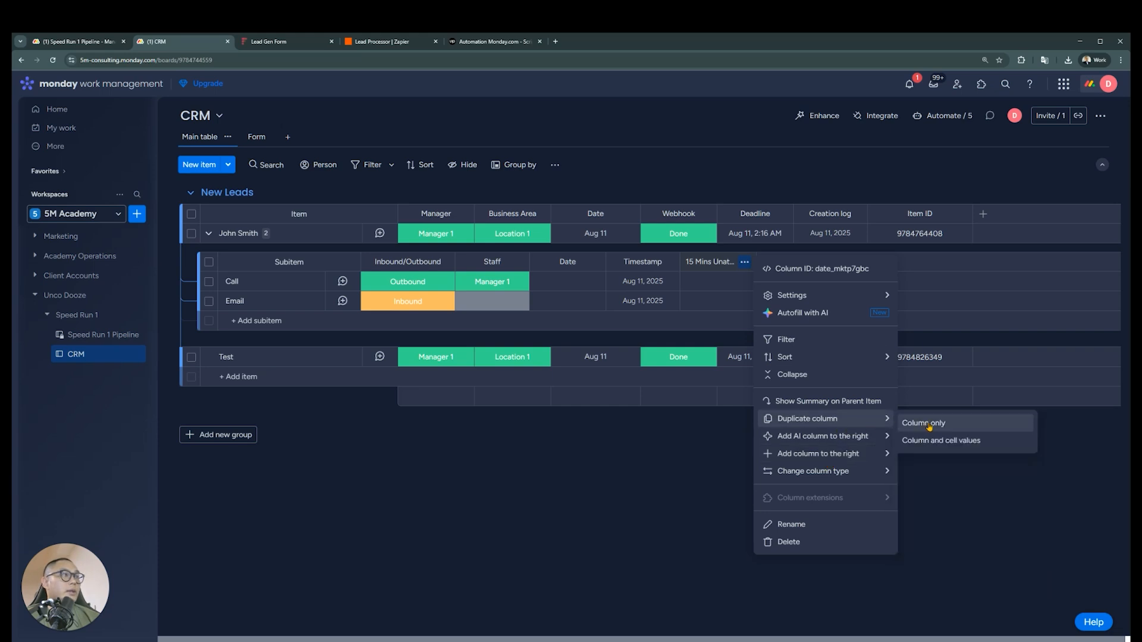
pyautogui.click(929, 426)
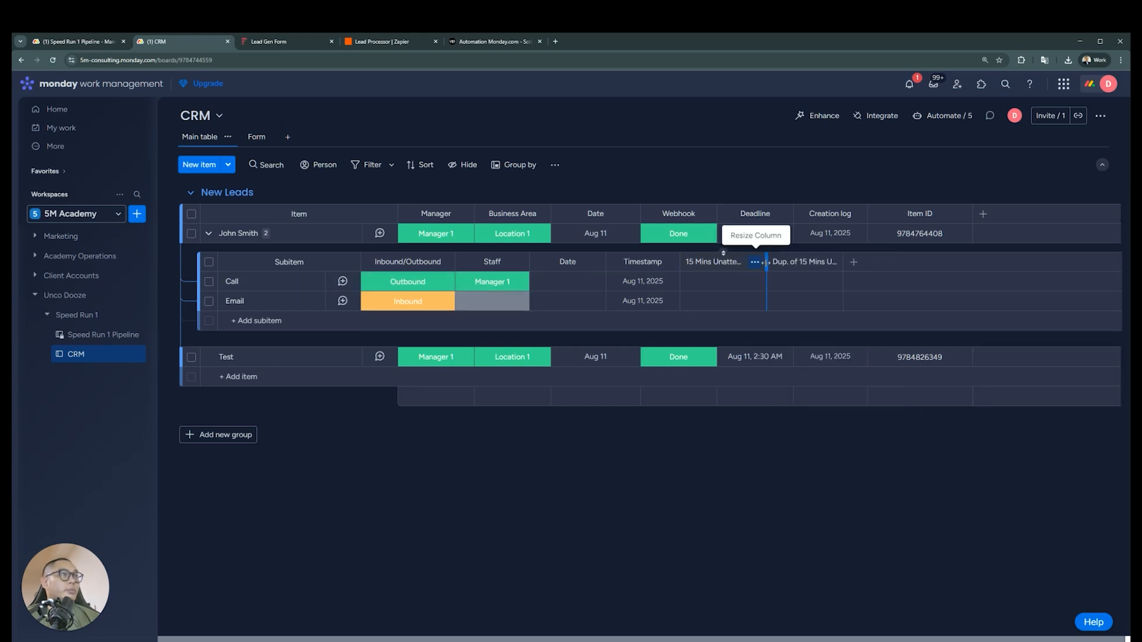
pyautogui.moveTo(847, 262); pyautogui.dragTo(866, 262)
pyautogui.click(814, 264)
pyautogui.press('BackSpace')
pyautogui.press('BackSpace')
pyautogui.press('BackSpace')
pyautogui.press('BackSpace')
pyautogui.press('BackSpace')
pyautogui.press('BackSpace')
pyautogui.press('BackSpace')
pyautogui.press('BackSpace')
pyautogui.press('BackSpace')
pyautogui.press('BackSpace')
pyautogui.press('BackSpace')
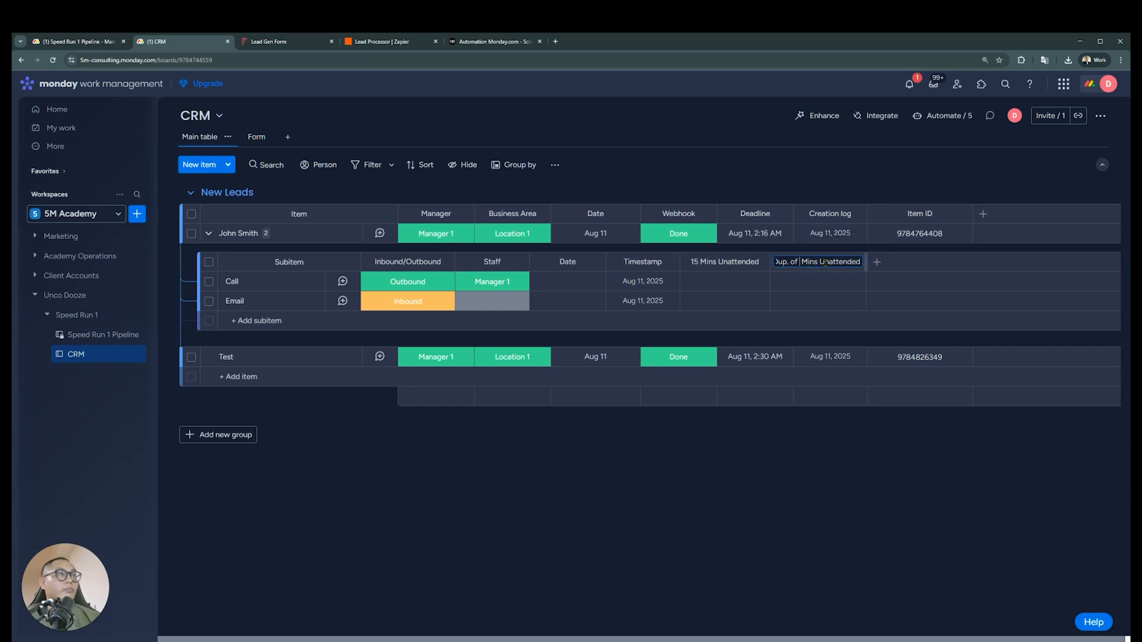
pyautogui.write('30')
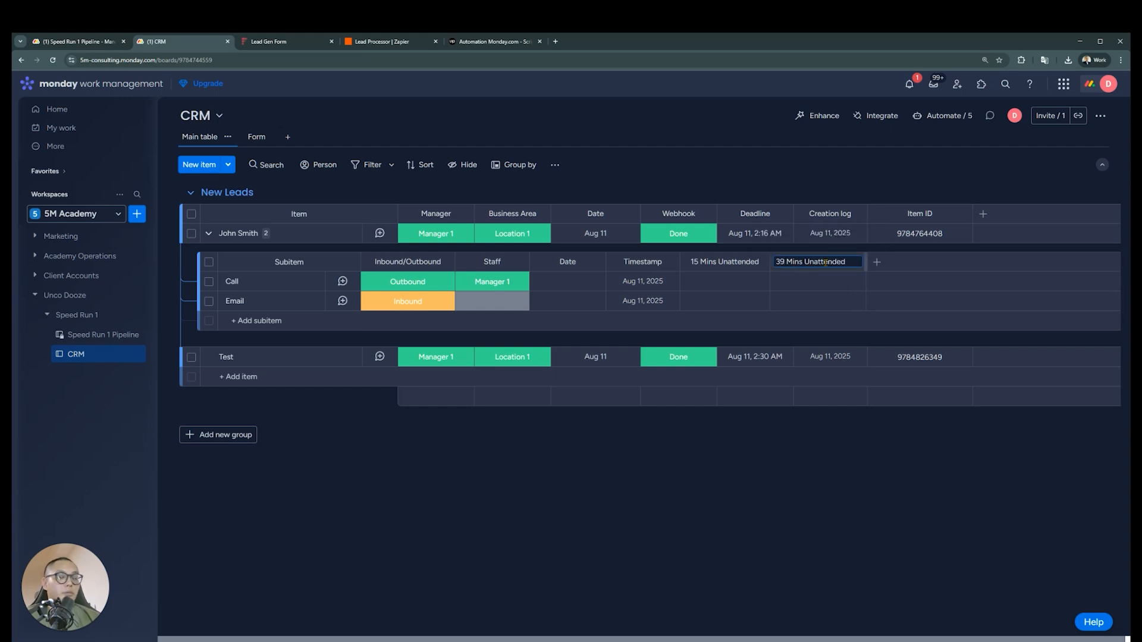
pyautogui.click(878, 262)
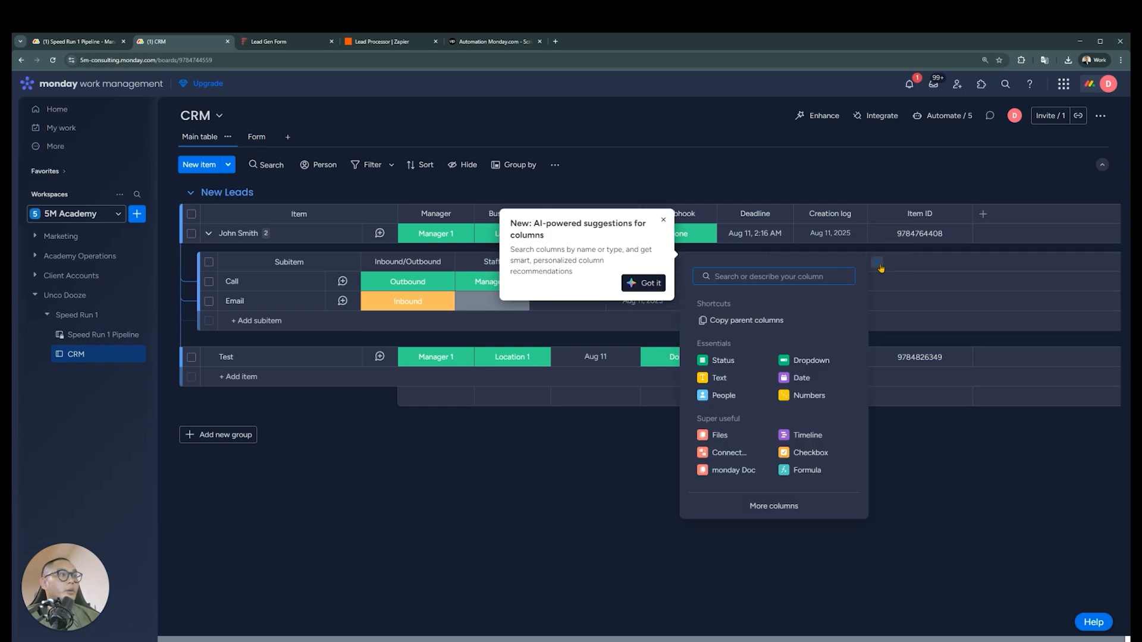
pyautogui.click(879, 176)
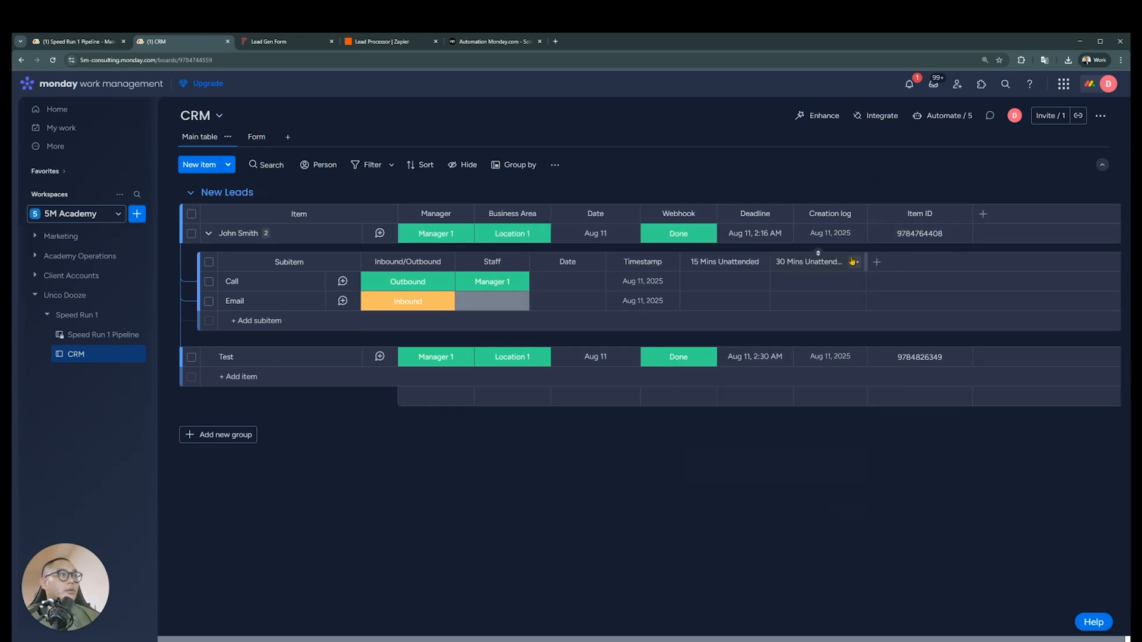
# Duplicate the 30 Mins Unattended column without its cell values and rename the copy as 60 Mins Unattended
pyautogui.click(854, 262)
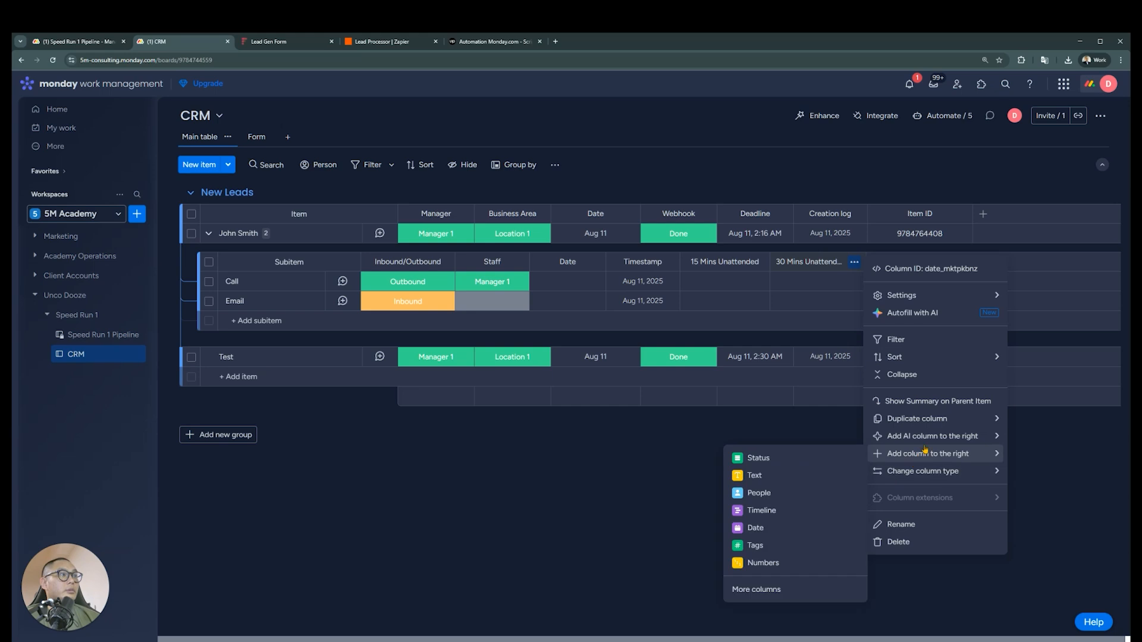
pyautogui.moveTo(930, 420)
pyautogui.click(787, 425)
pyautogui.click(913, 262)
pyautogui.moveTo(896, 262); pyautogui.dragTo(863, 261)
pyautogui.write('60')
pyautogui.press('Return')
pyautogui.click(739, 237)
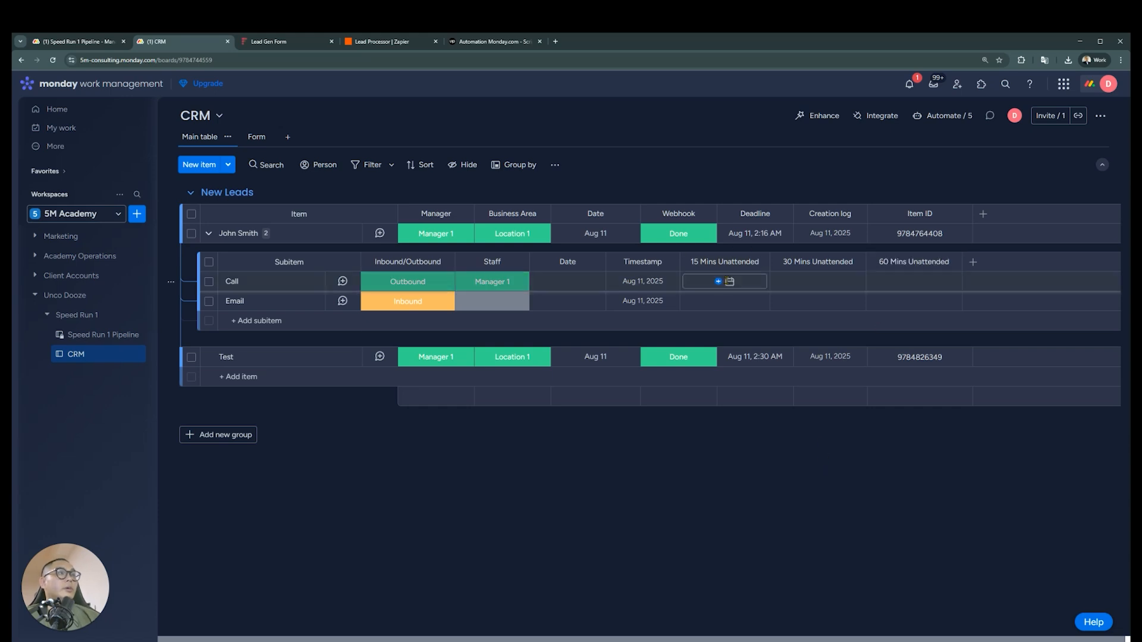
# Set the Call subitem's 15 Mins Unattended date to today, Aug 11, at 9:00 AM
pyautogui.moveTo(661, 281)
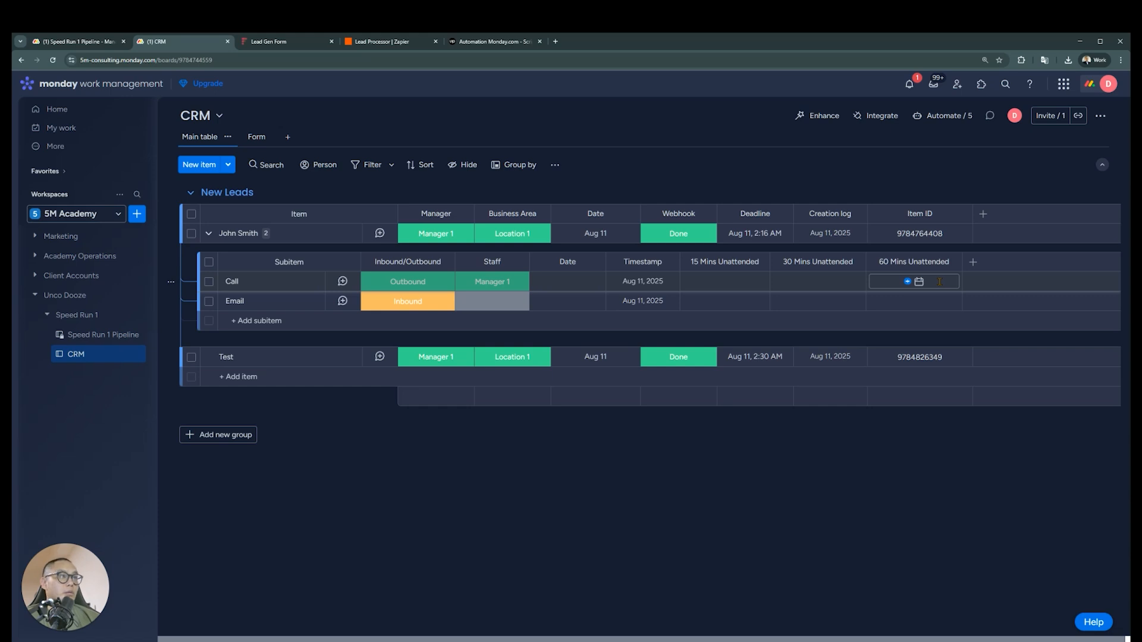
pyautogui.click(727, 282)
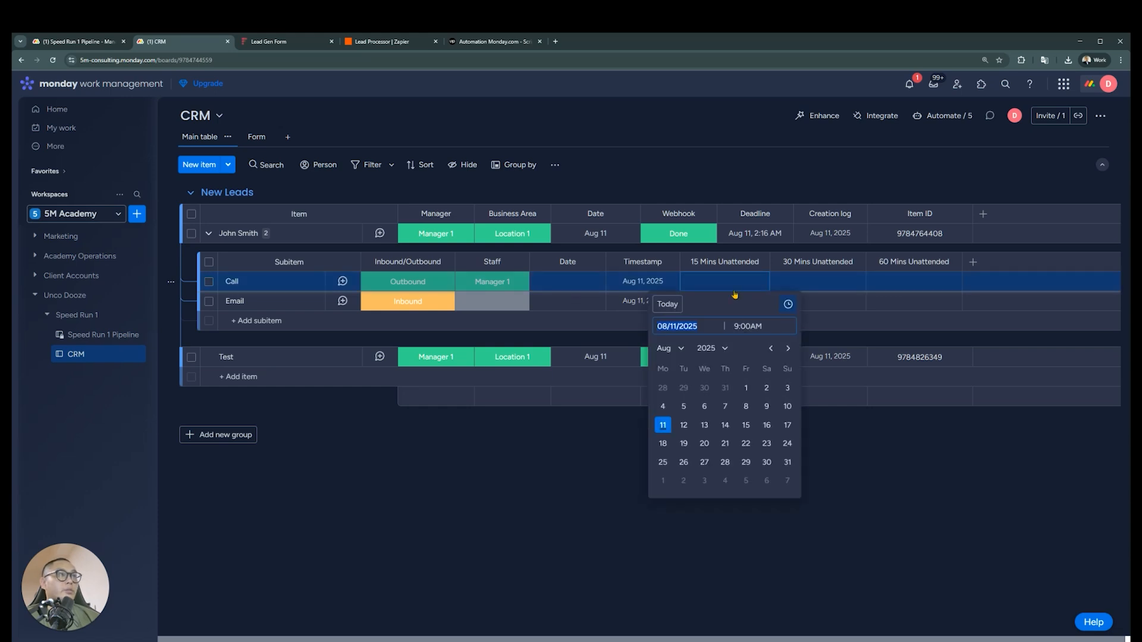
pyautogui.click(661, 308)
pyautogui.click(782, 179)
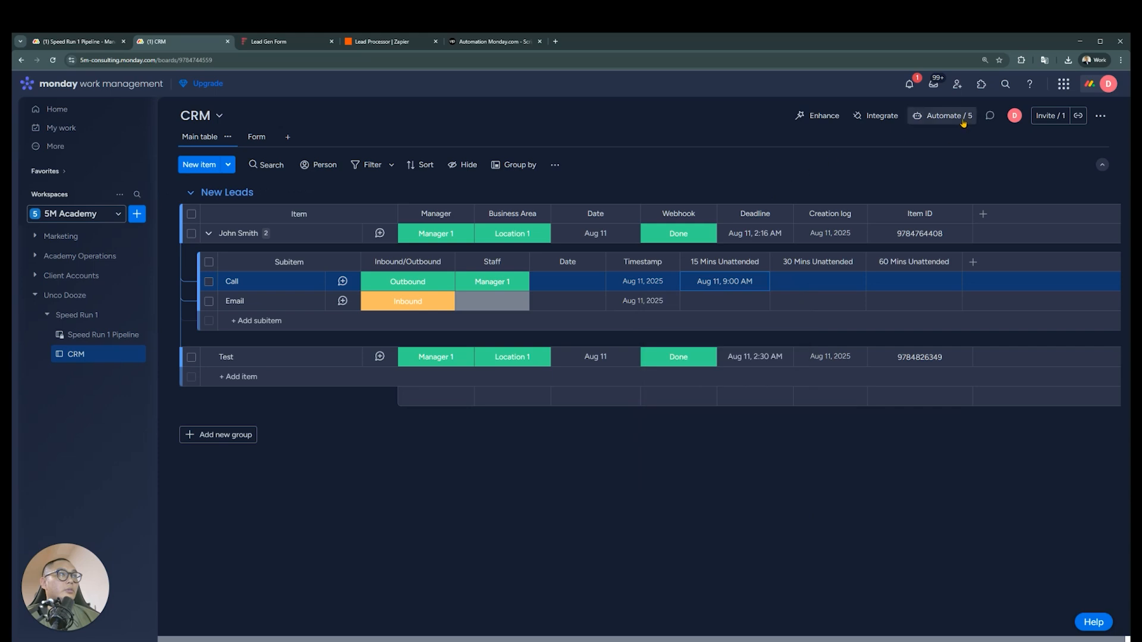
# Start a new CRM board automation triggered when the subitems' 15 Mins Unattended date arrives
pyautogui.click(962, 121)
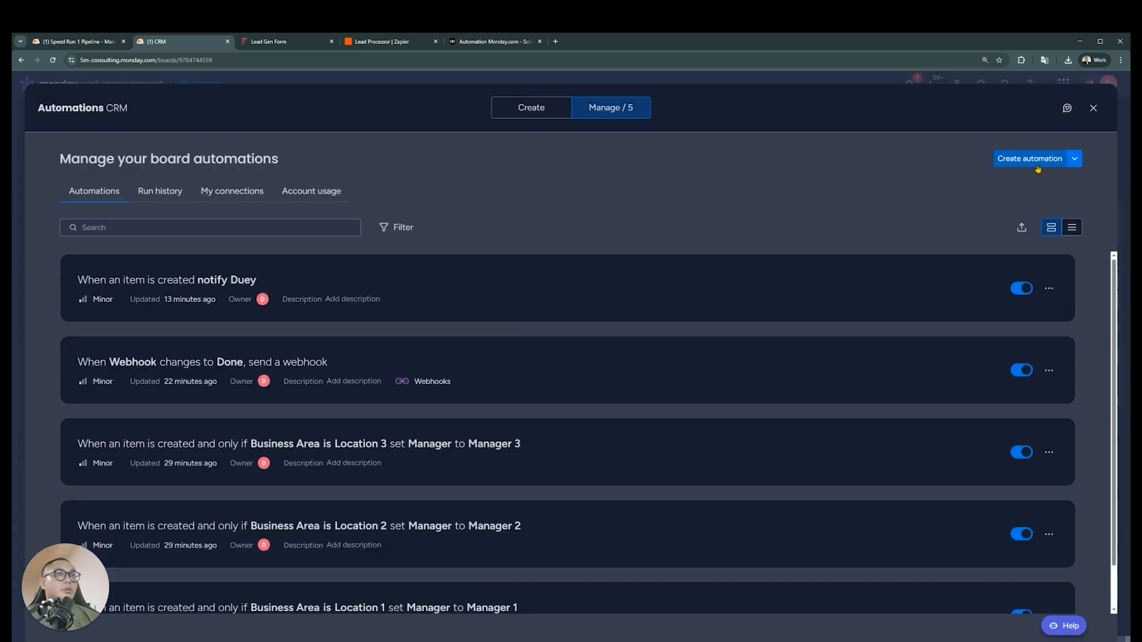
pyautogui.click(1035, 165)
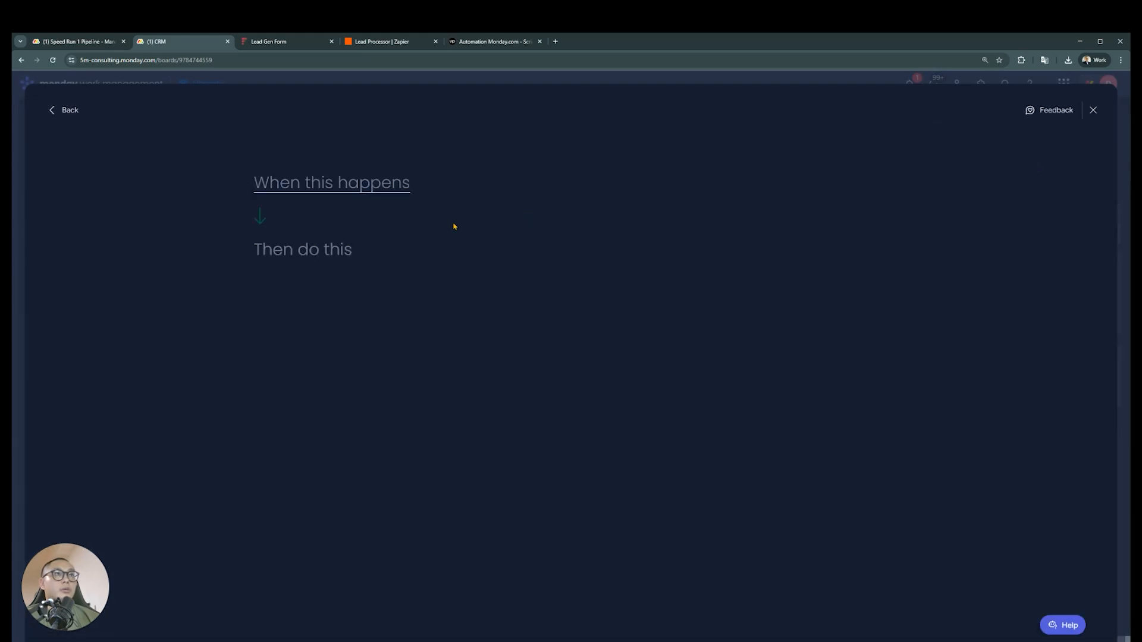
pyautogui.click(344, 183)
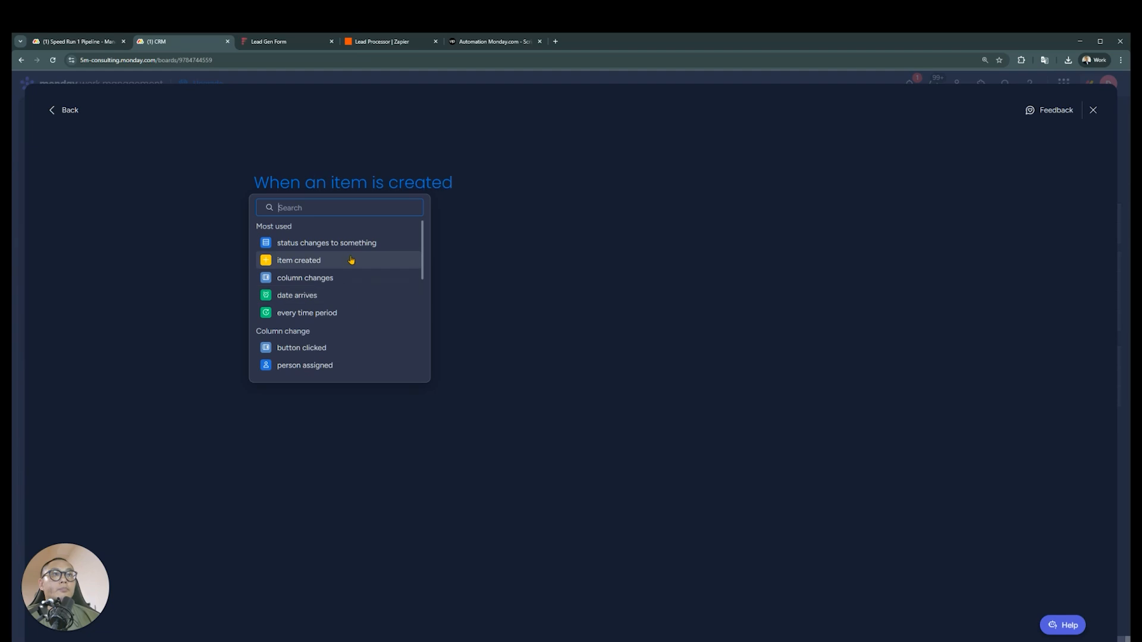
pyautogui.click(353, 295)
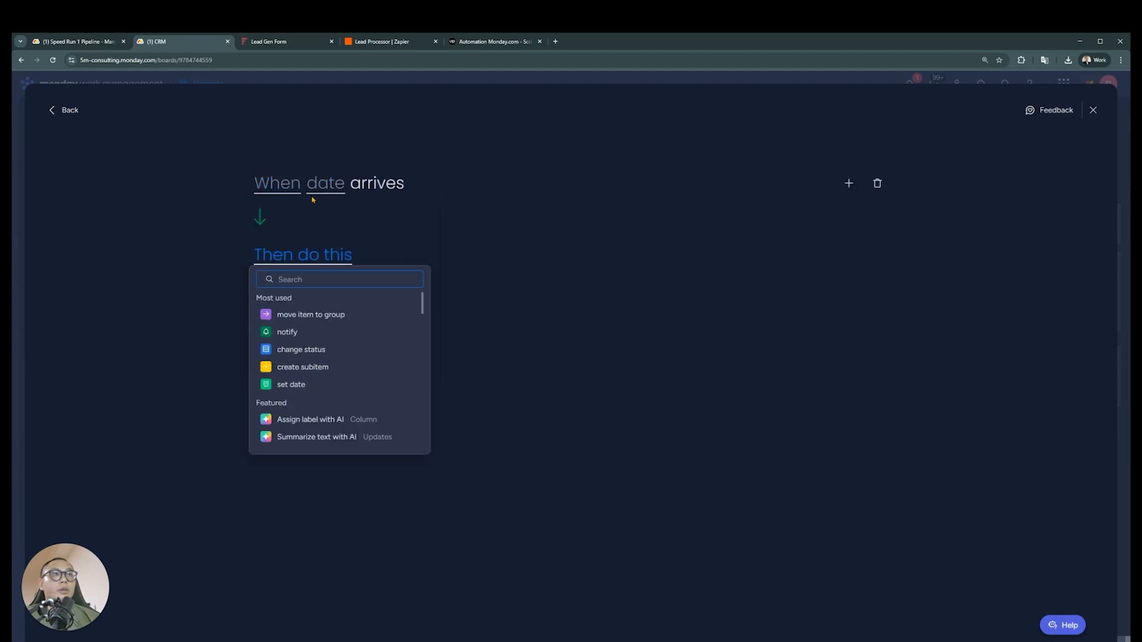
pyautogui.click(266, 183)
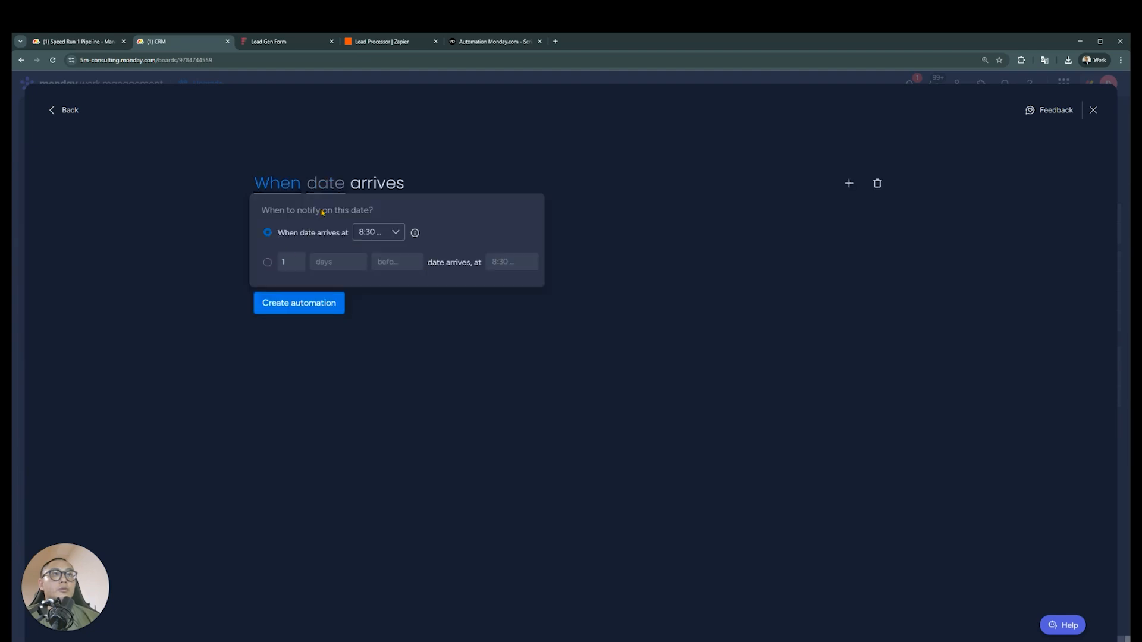
pyautogui.click(326, 185)
pyautogui.click(326, 185)
pyautogui.scroll(-3, 381, 279)
pyautogui.click(387, 262)
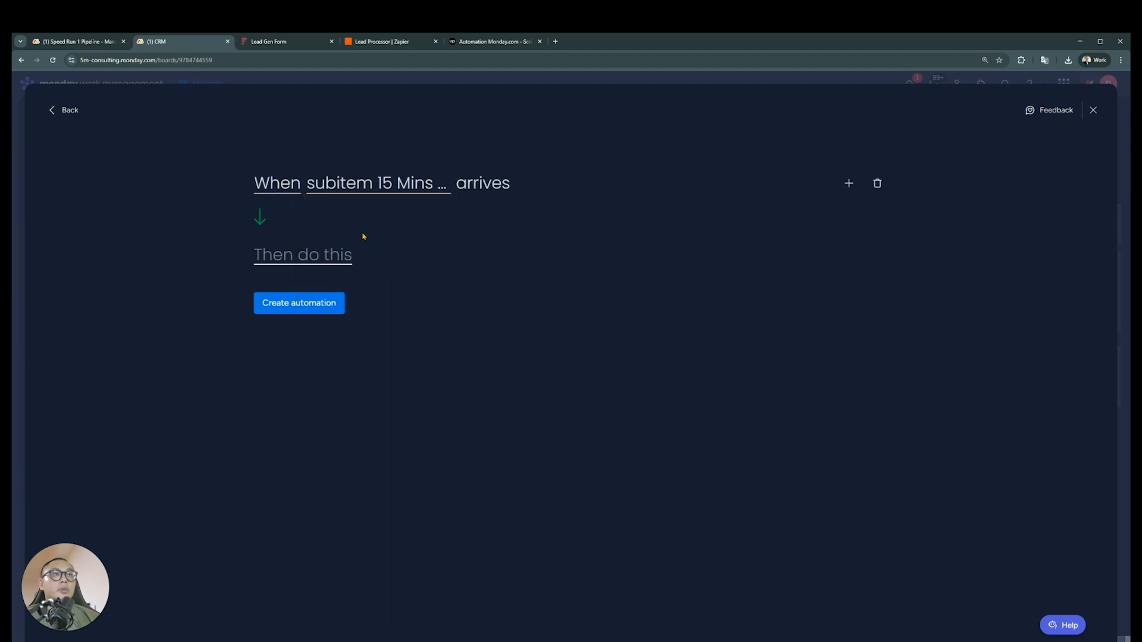
# Try a trigger timing of 1 day before the subitem date, check the available time units, and discard the automation draft
pyautogui.click(287, 188)
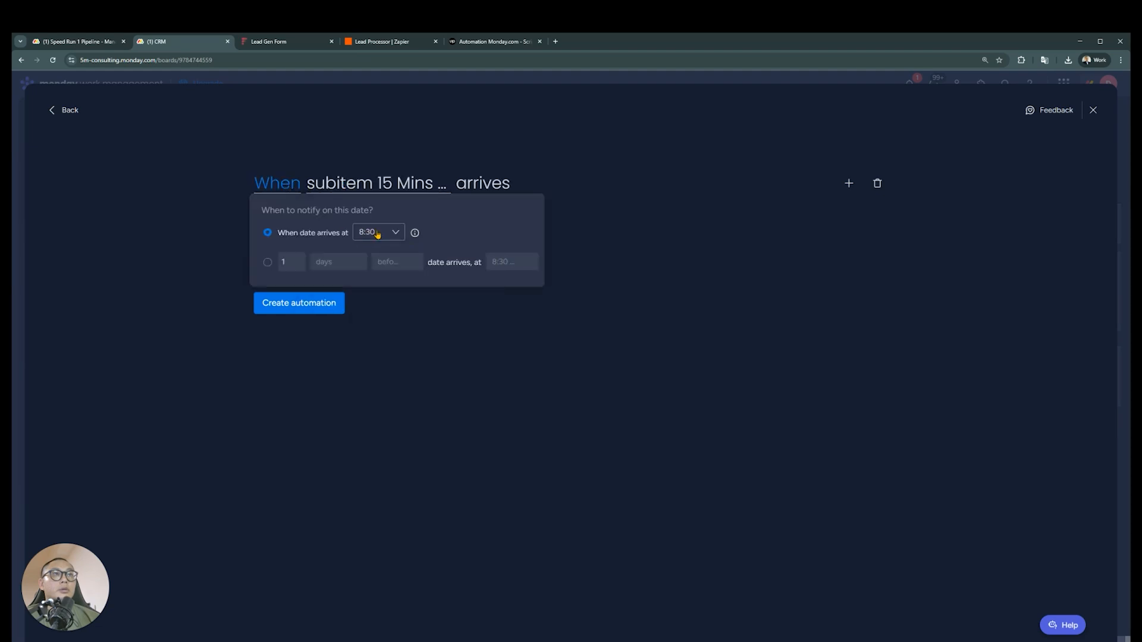
pyautogui.click(267, 262)
pyautogui.click(357, 262)
pyautogui.click(359, 266)
pyautogui.click(360, 266)
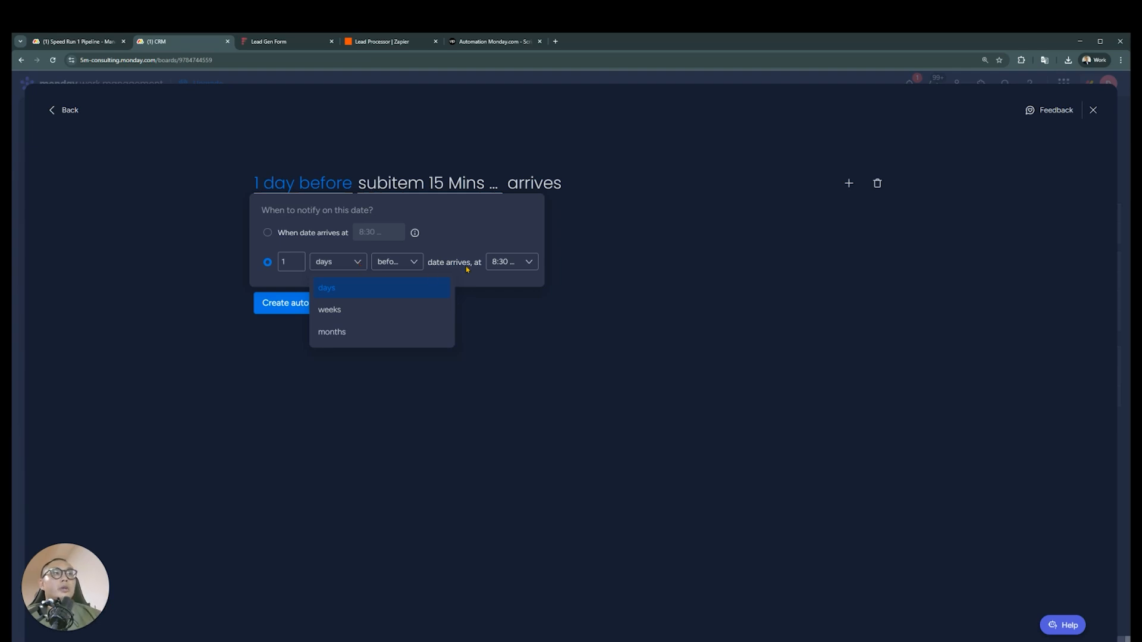
pyautogui.click(512, 265)
pyautogui.click(407, 310)
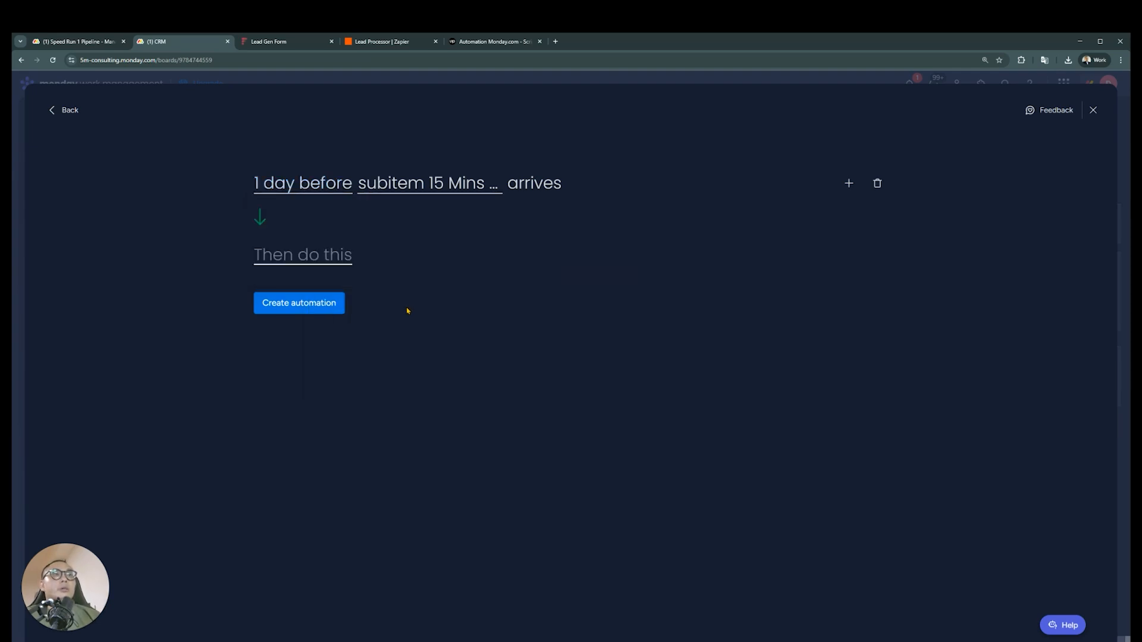
pyautogui.click(334, 258)
pyautogui.click(469, 180)
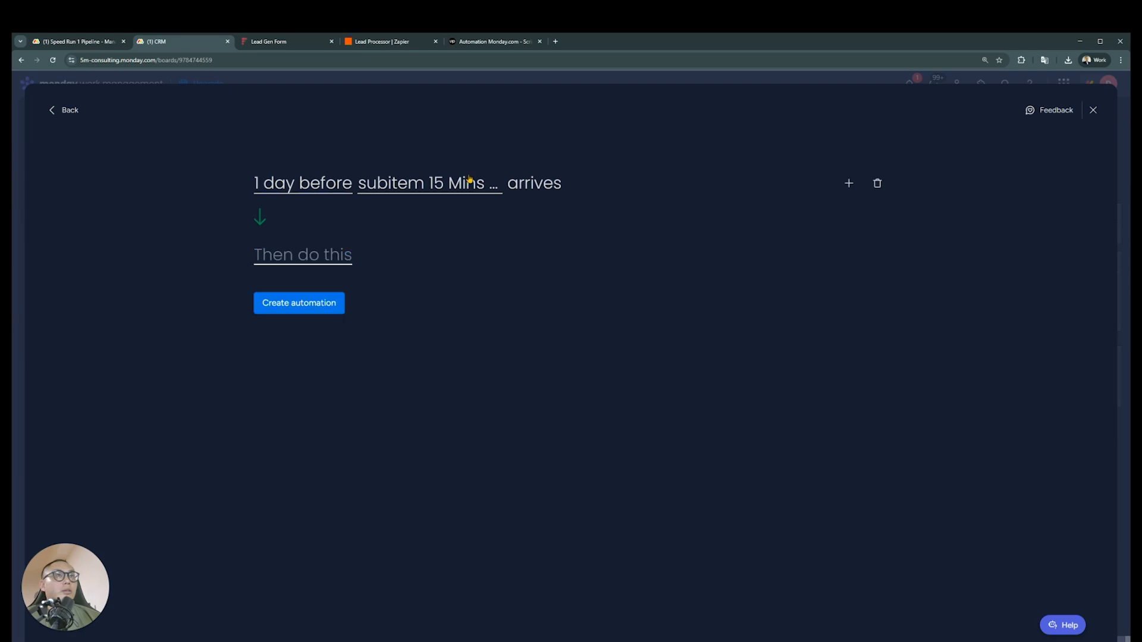
pyautogui.click(1094, 111)
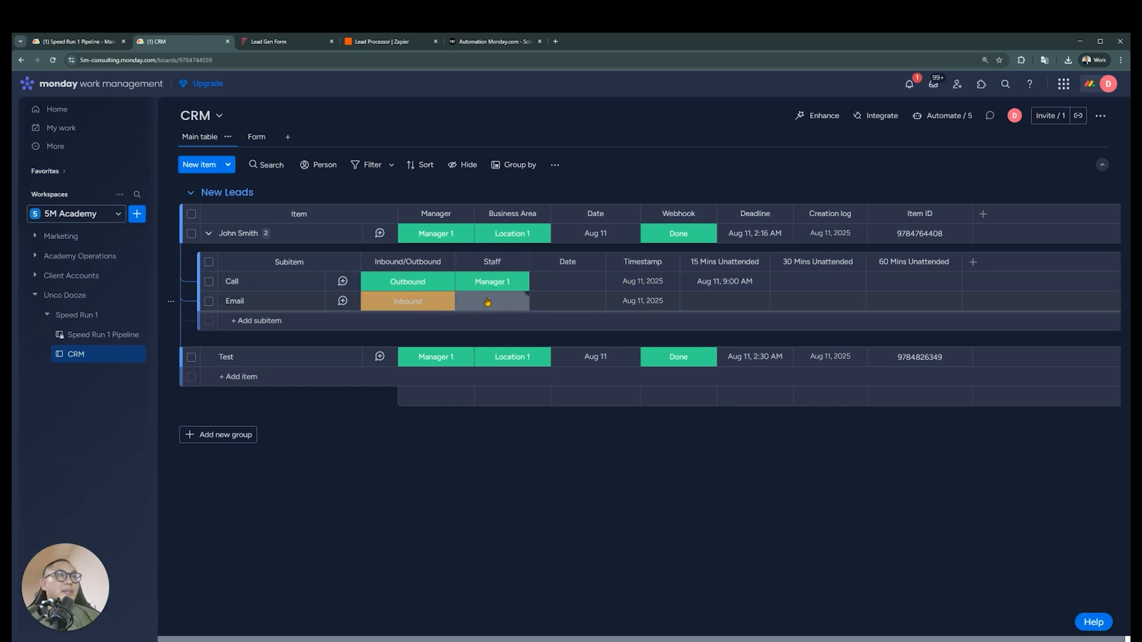
# Add a Status column after the subitems' Staff column and rename it as Task Status
pyautogui.click(519, 265)
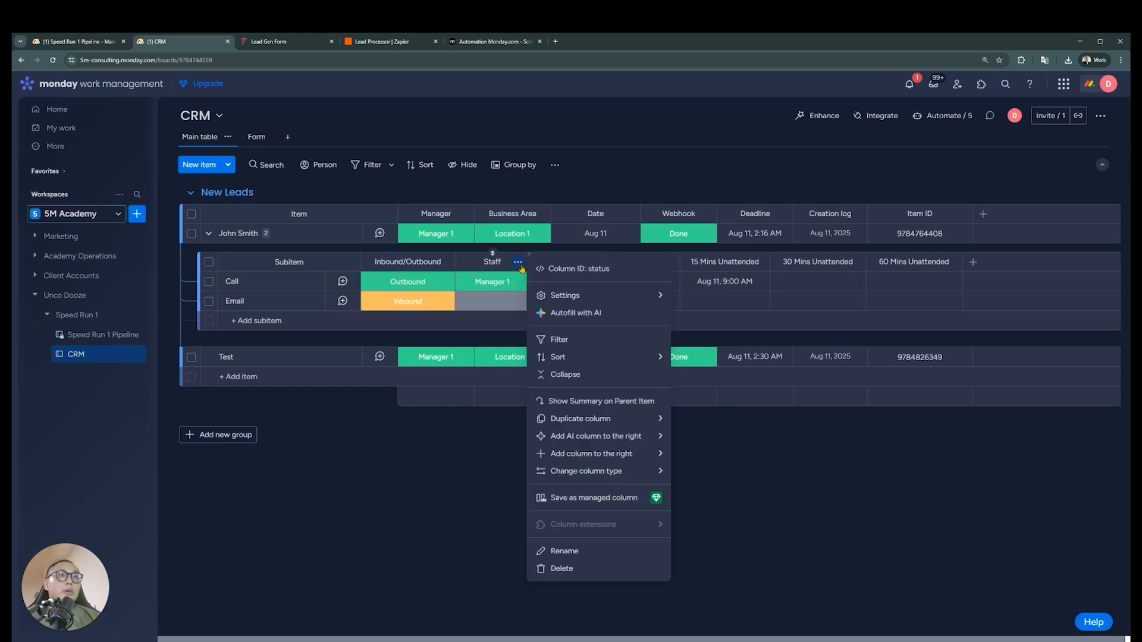
pyautogui.moveTo(634, 462)
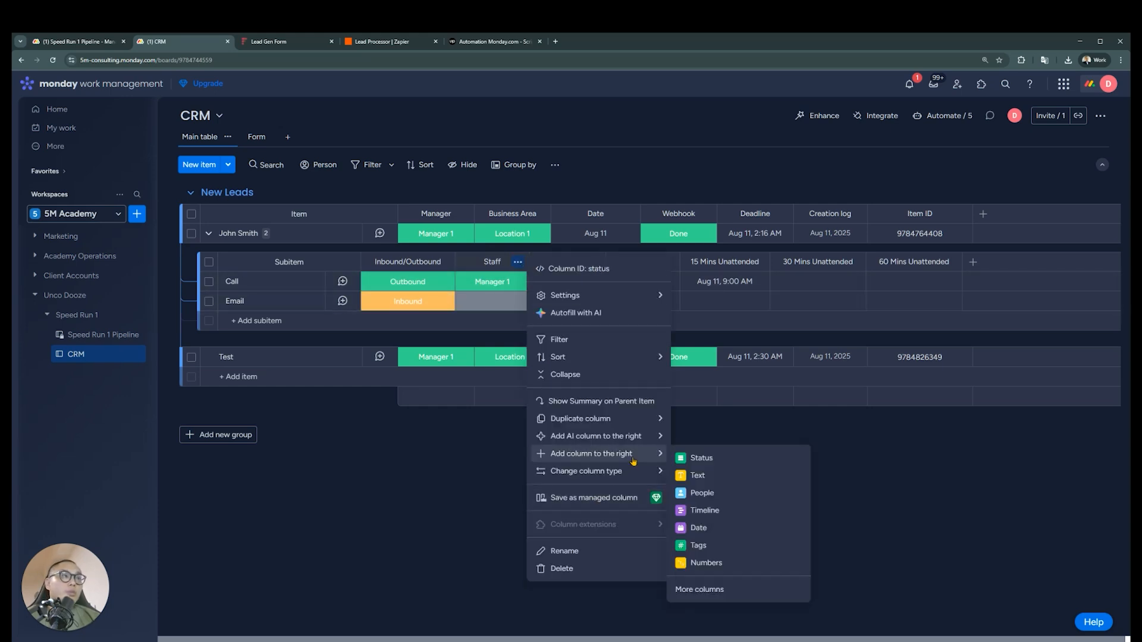
pyautogui.click(699, 457)
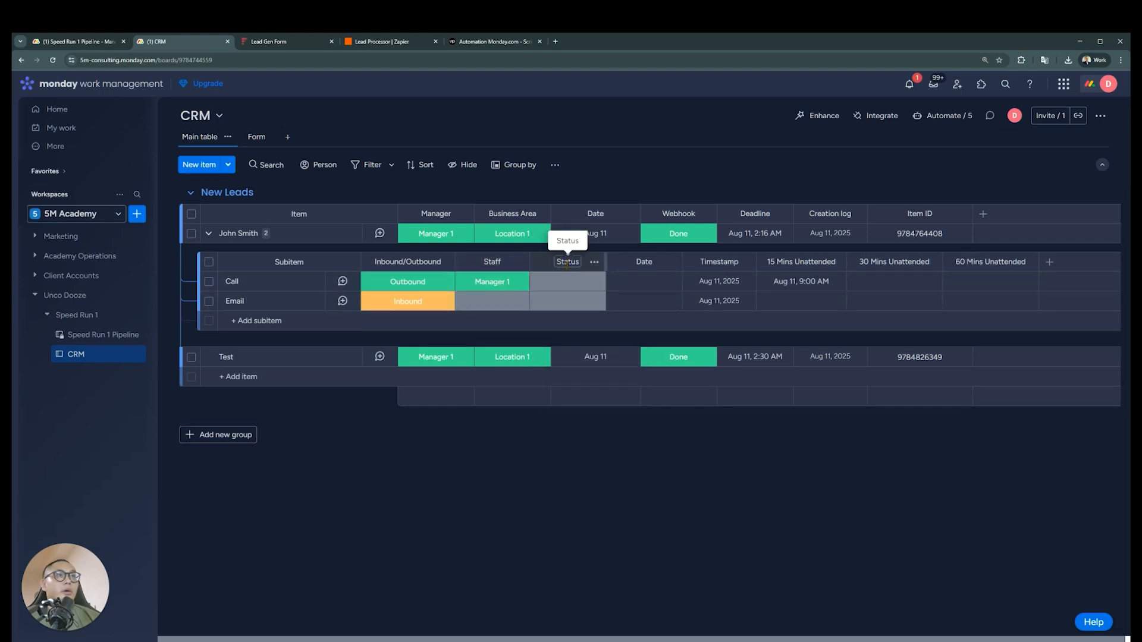
pyautogui.click(568, 292)
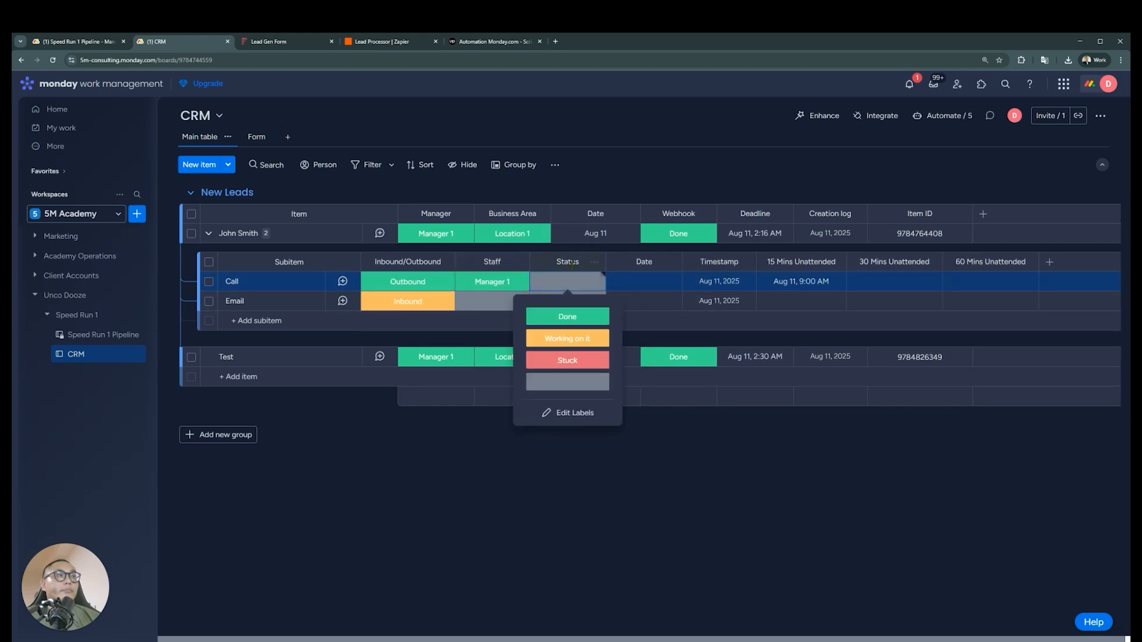
pyautogui.press('Escape')
pyautogui.click(570, 262)
pyautogui.write('Task S')
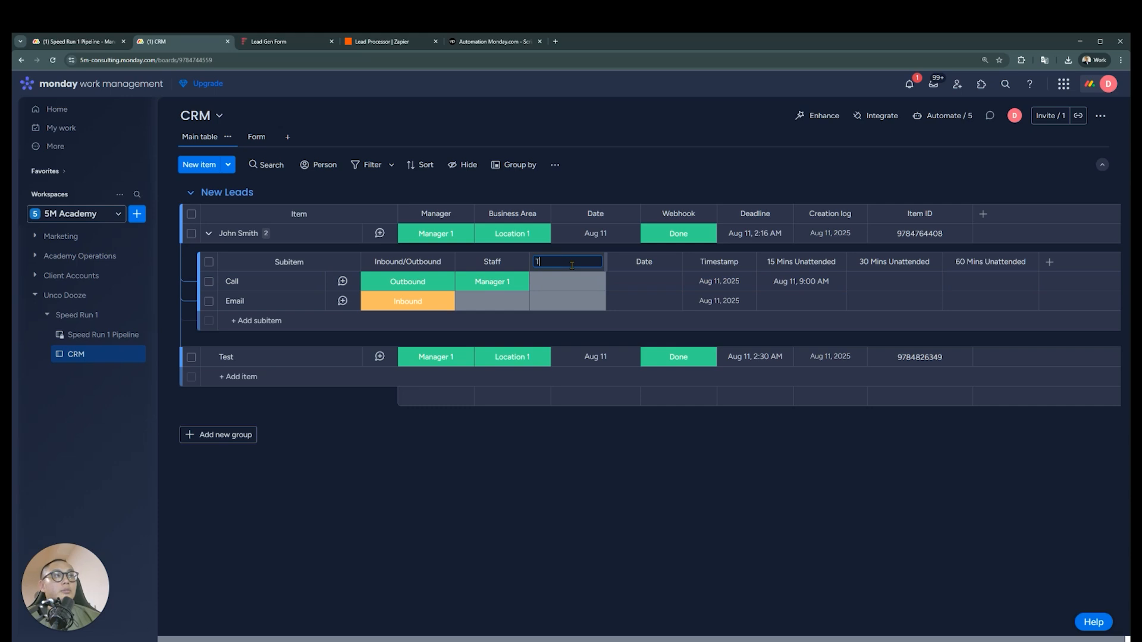
pyautogui.press('Return')
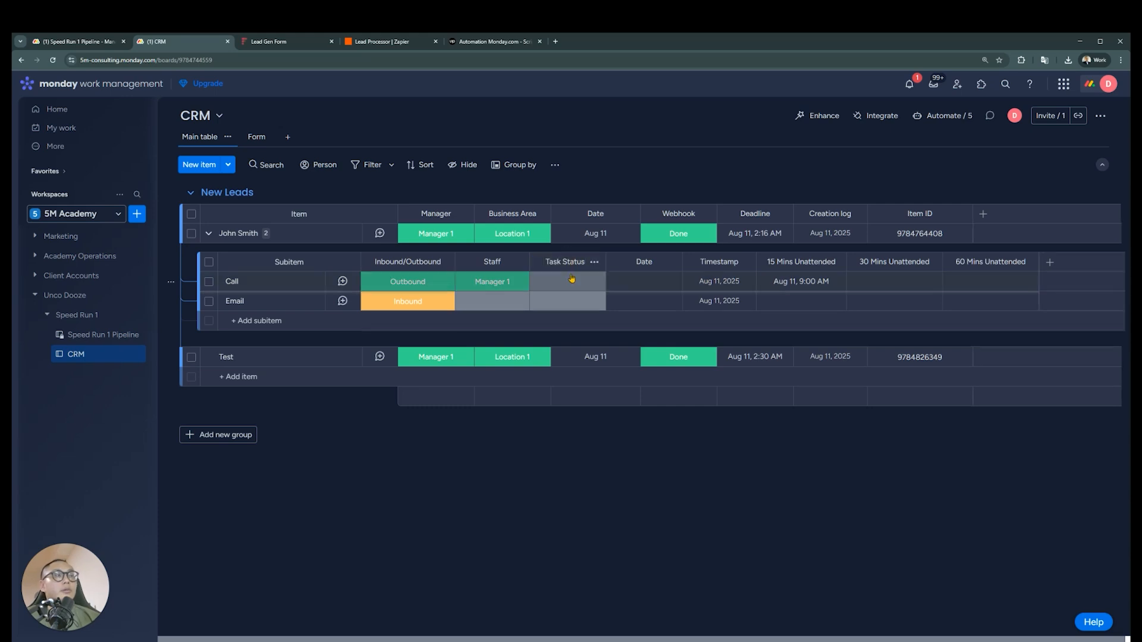
# Rename the Stuck label of the subitems' Task Status column as Cancelled and apply the label change
pyautogui.click(573, 281)
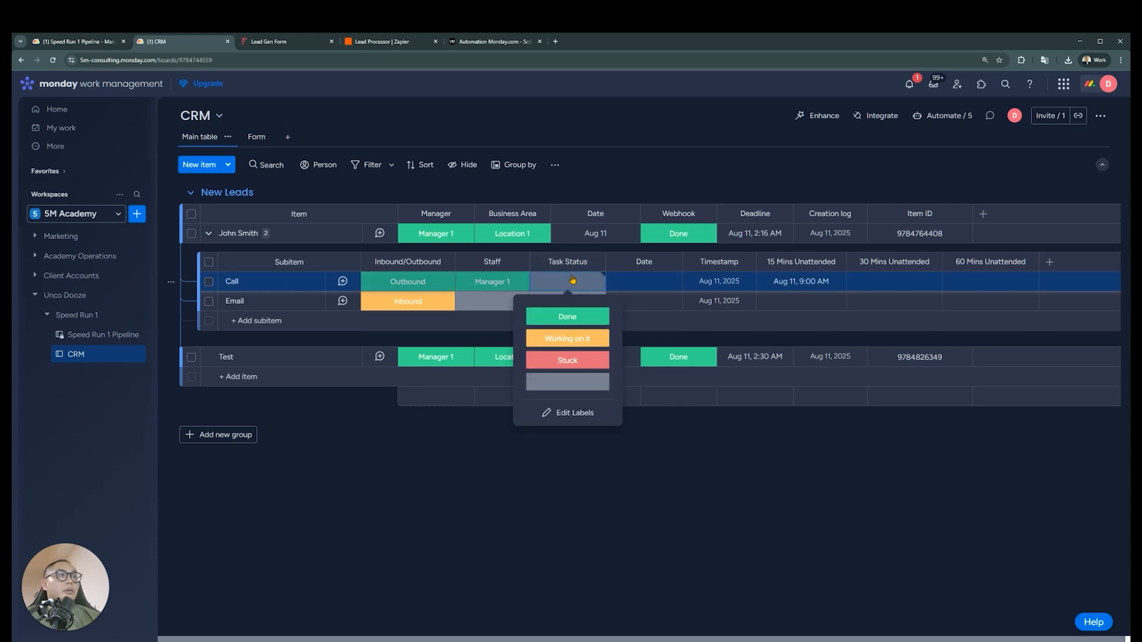
pyautogui.click(582, 416)
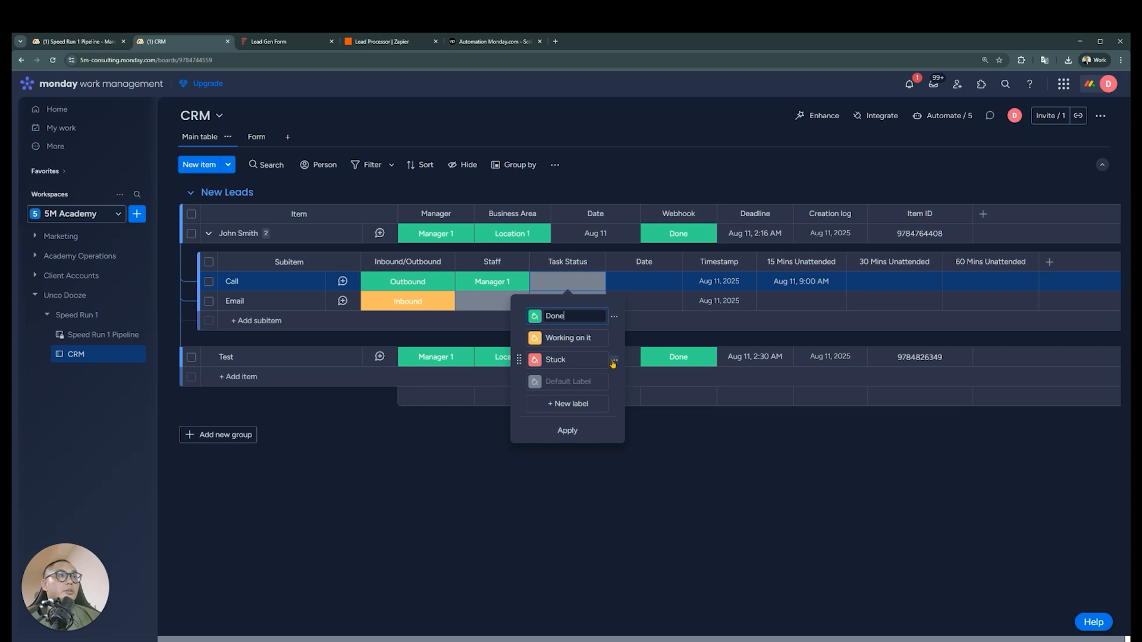
pyautogui.click(593, 360)
pyautogui.doubleClick(593, 360)
pyautogui.write('Ca')
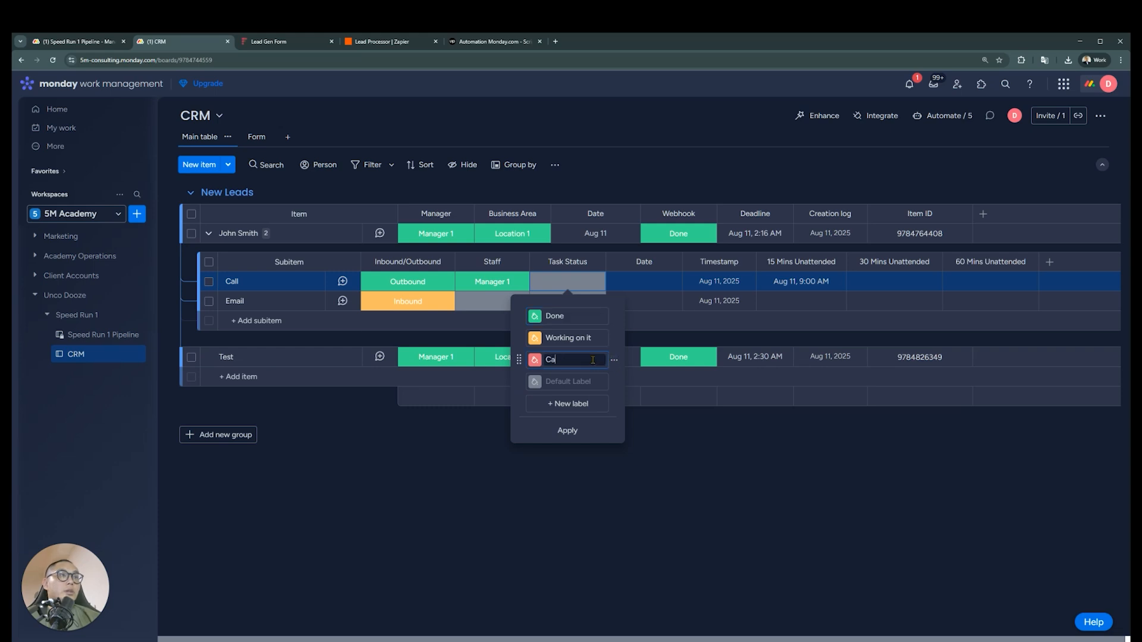
pyautogui.write('ancelled')
pyautogui.click(567, 430)
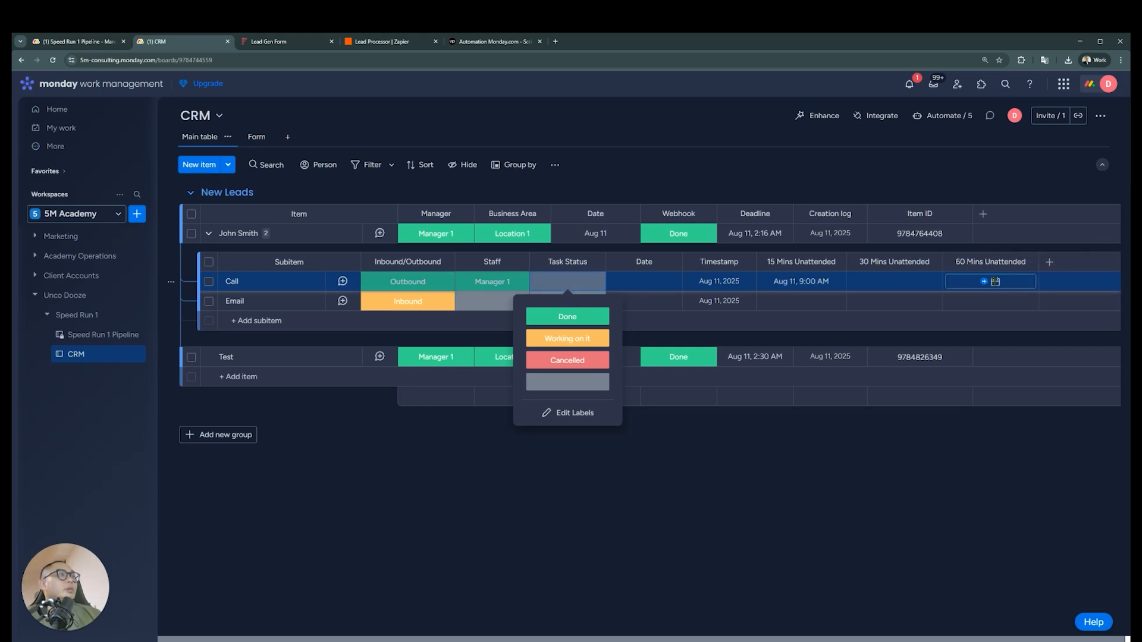
pyautogui.click(1049, 261)
pyautogui.click(1066, 417)
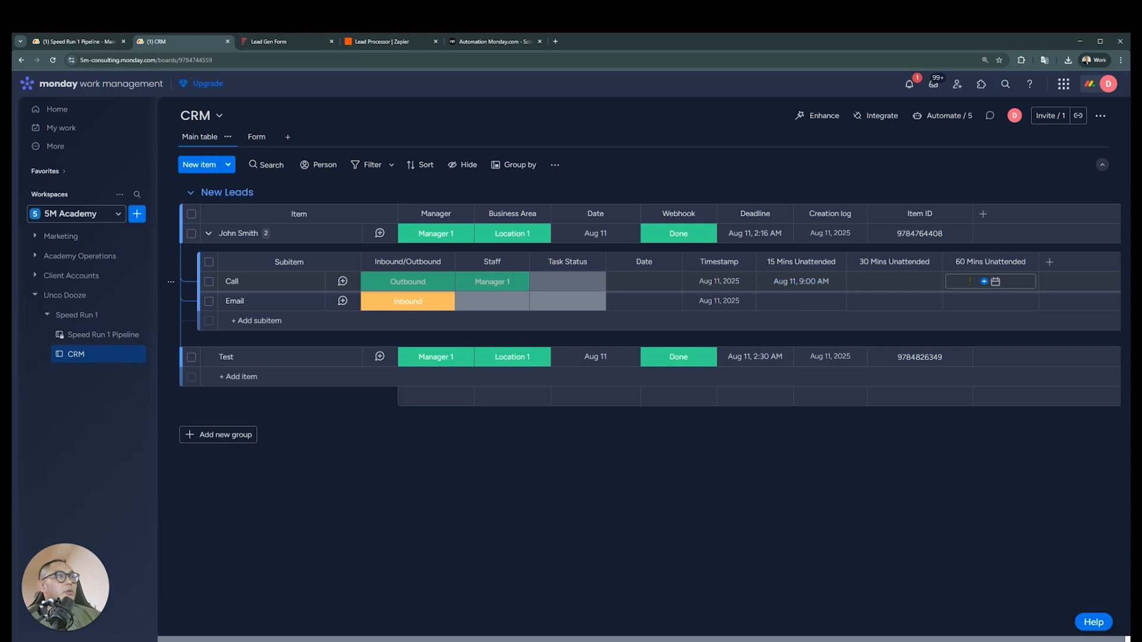
# Switch to Zapier and open the Speed Run 1 folder
pyautogui.click(402, 45)
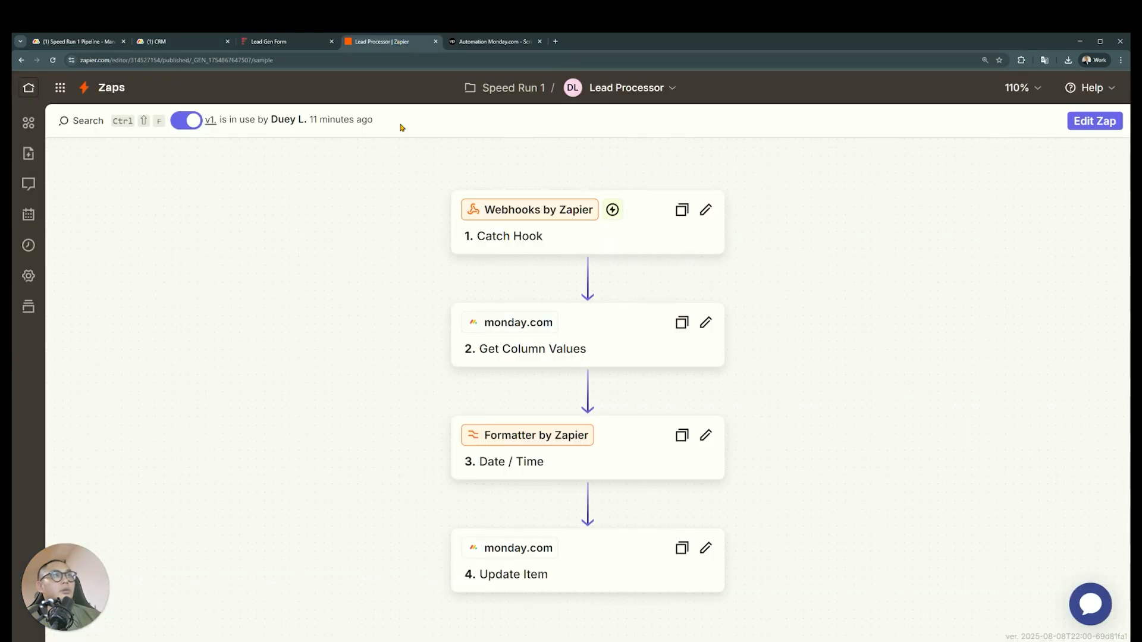
pyautogui.click(510, 93)
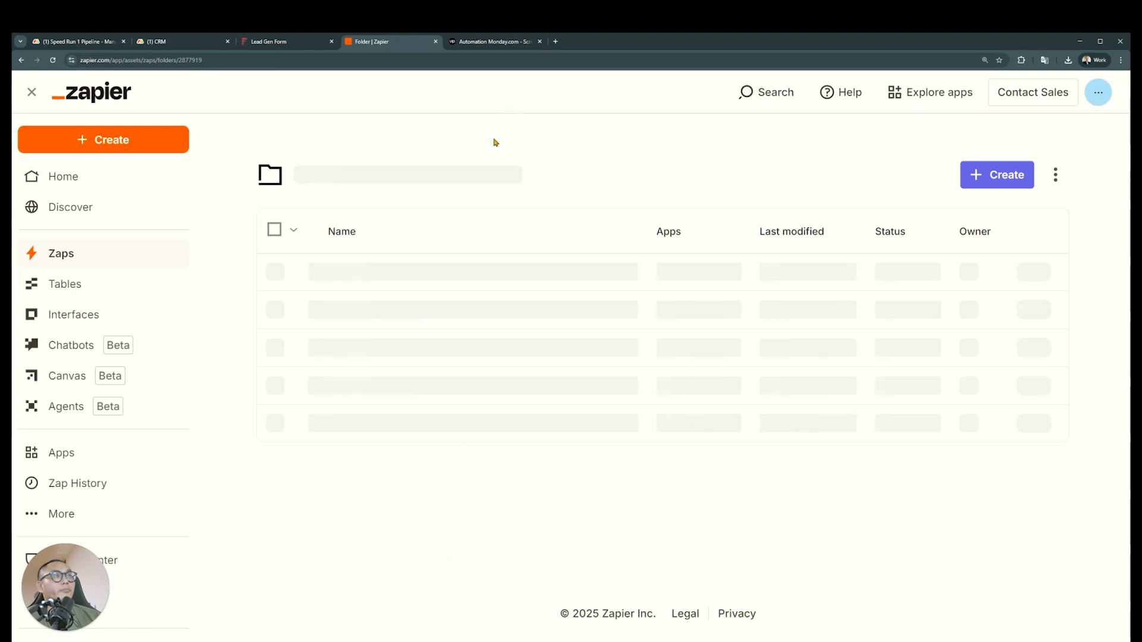
pyautogui.click(992, 184)
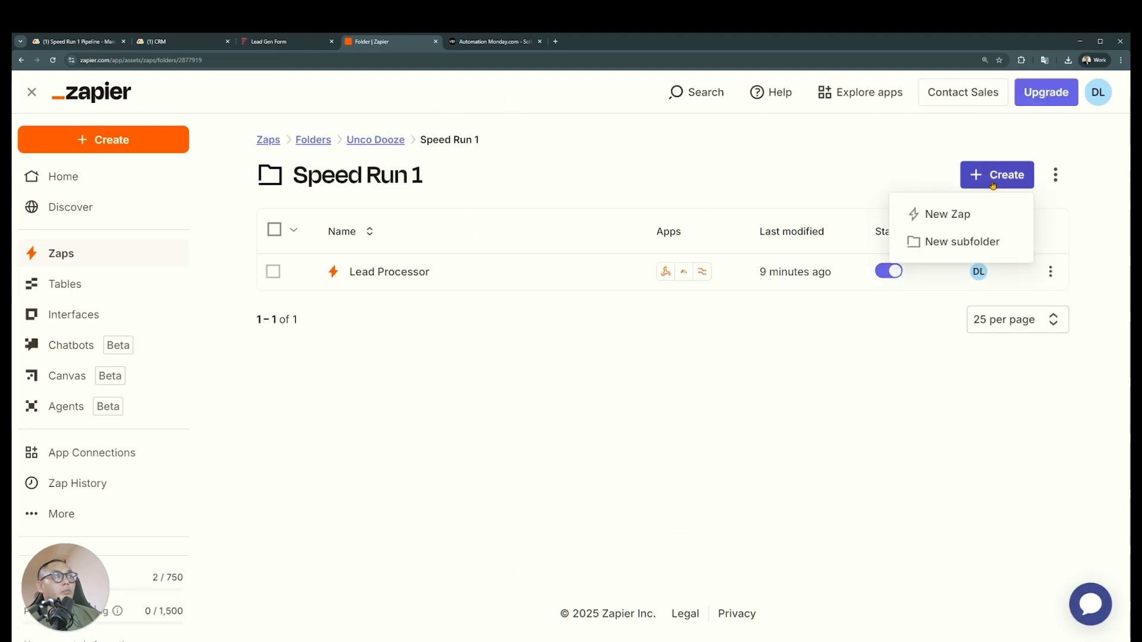
pyautogui.click(962, 215)
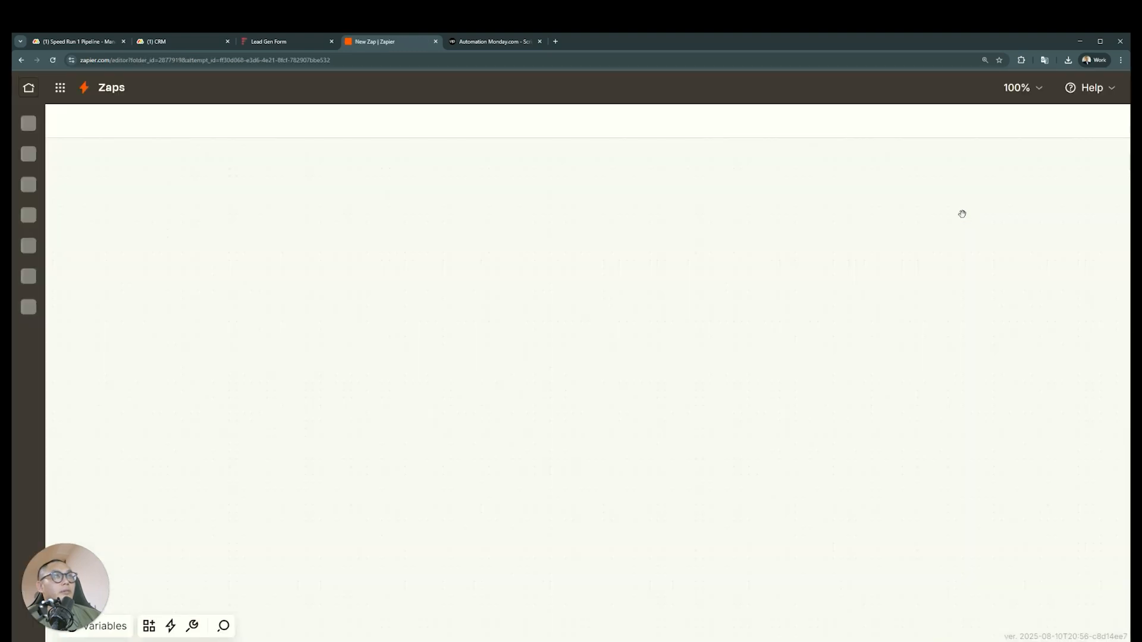
pyautogui.scroll(-5, 739, 405)
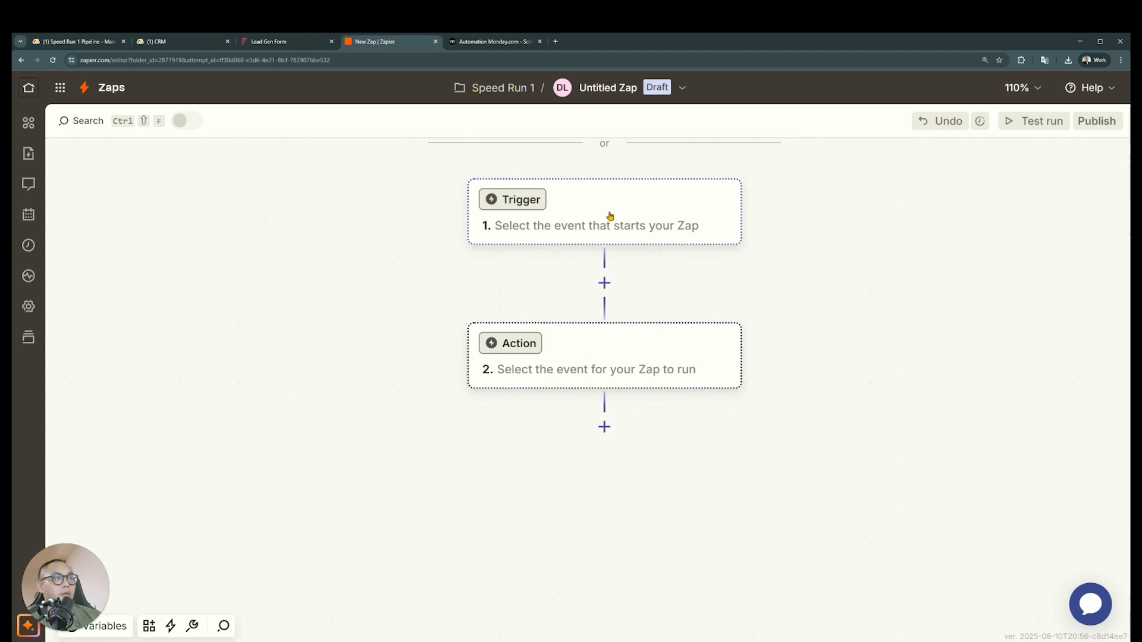
pyautogui.click(621, 382)
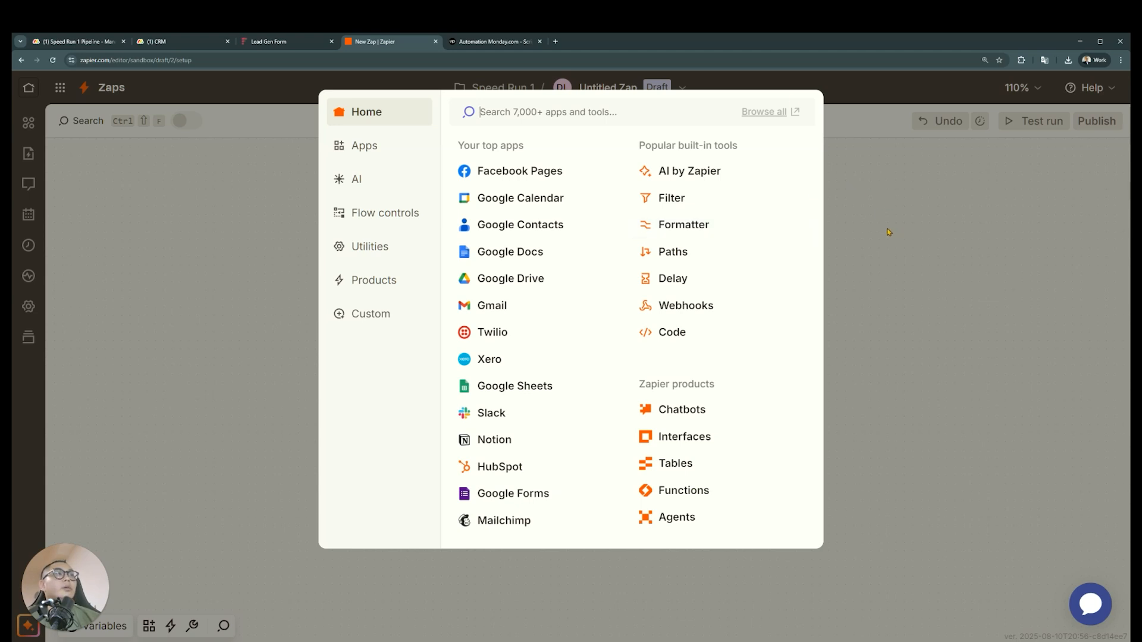
pyautogui.write('monday')
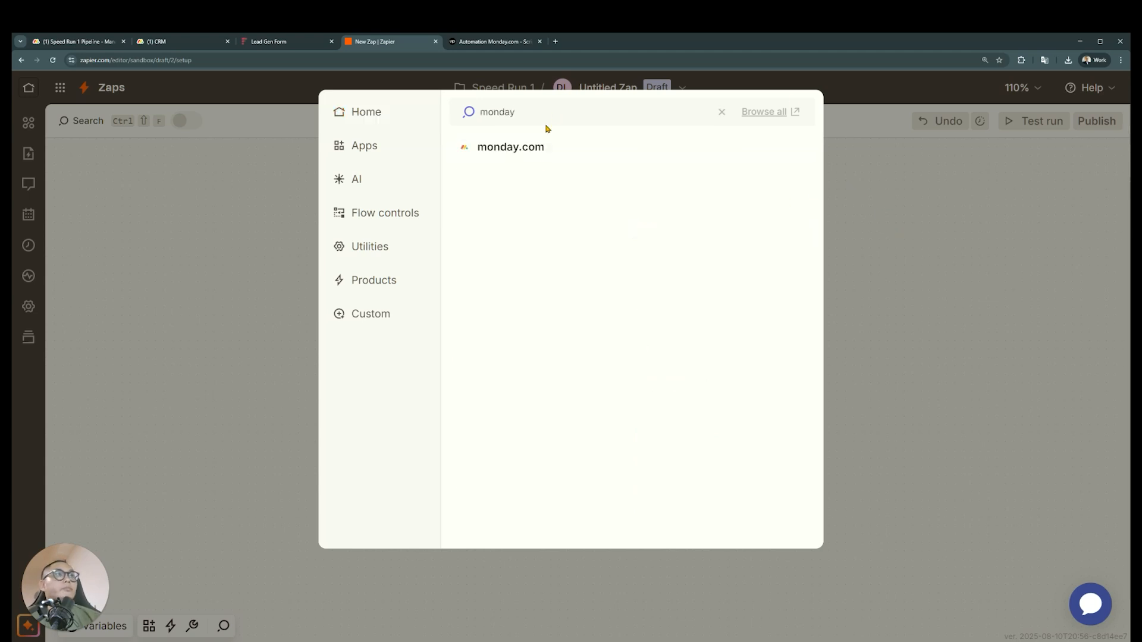
pyautogui.click(179, 154)
pyautogui.click(503, 89)
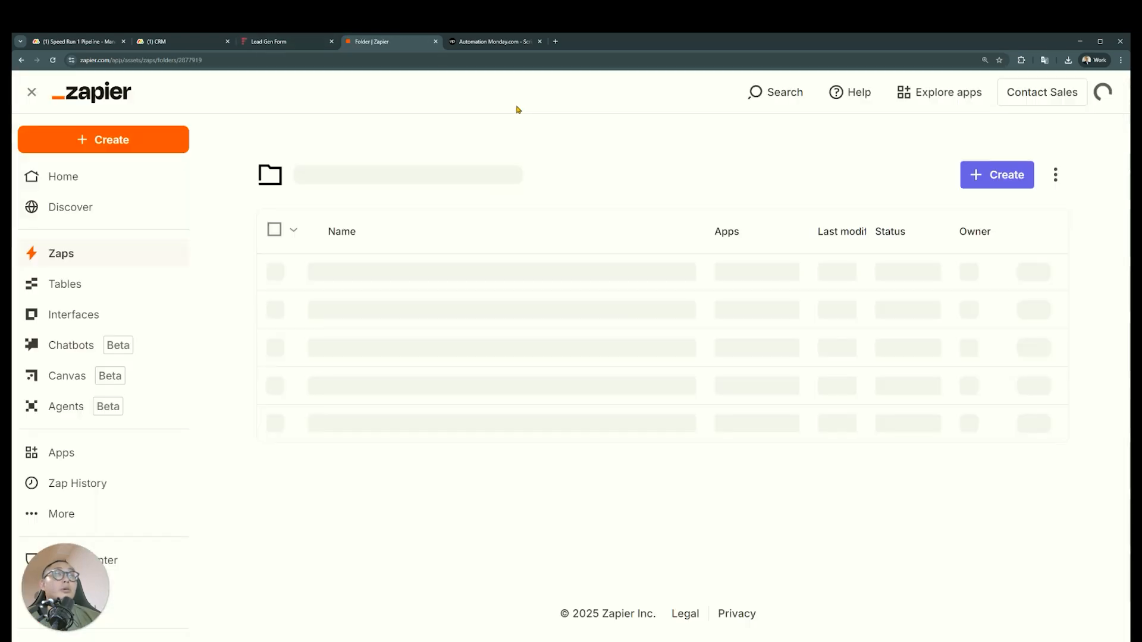
# Open the Lead Processor Zap, look through its four steps, and start editing it
pyautogui.click(416, 271)
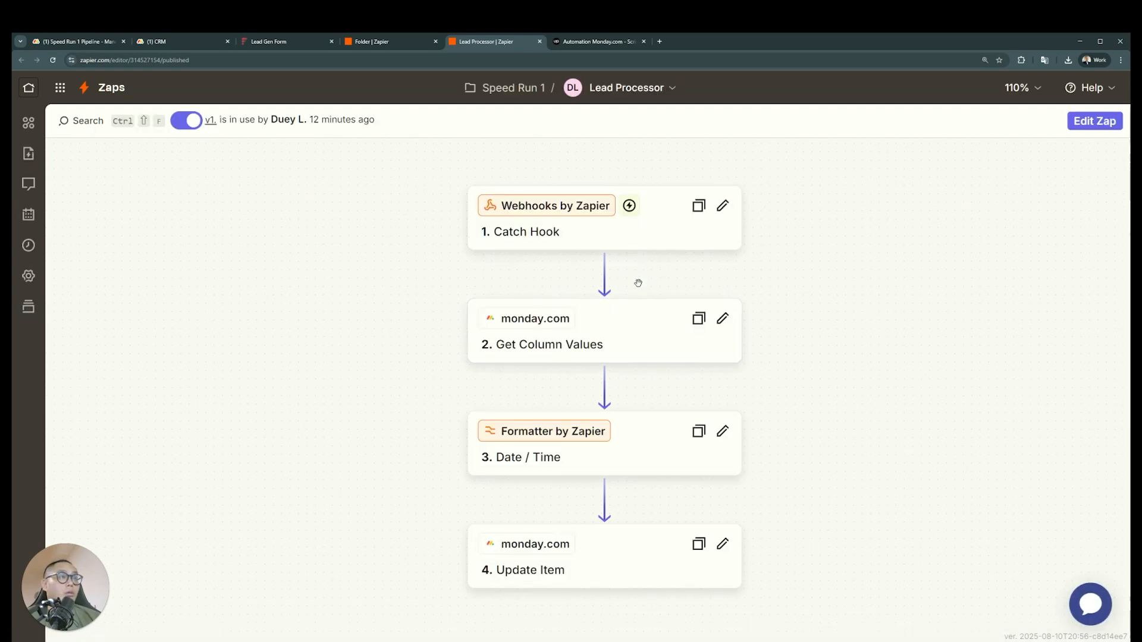
pyautogui.click(624, 248)
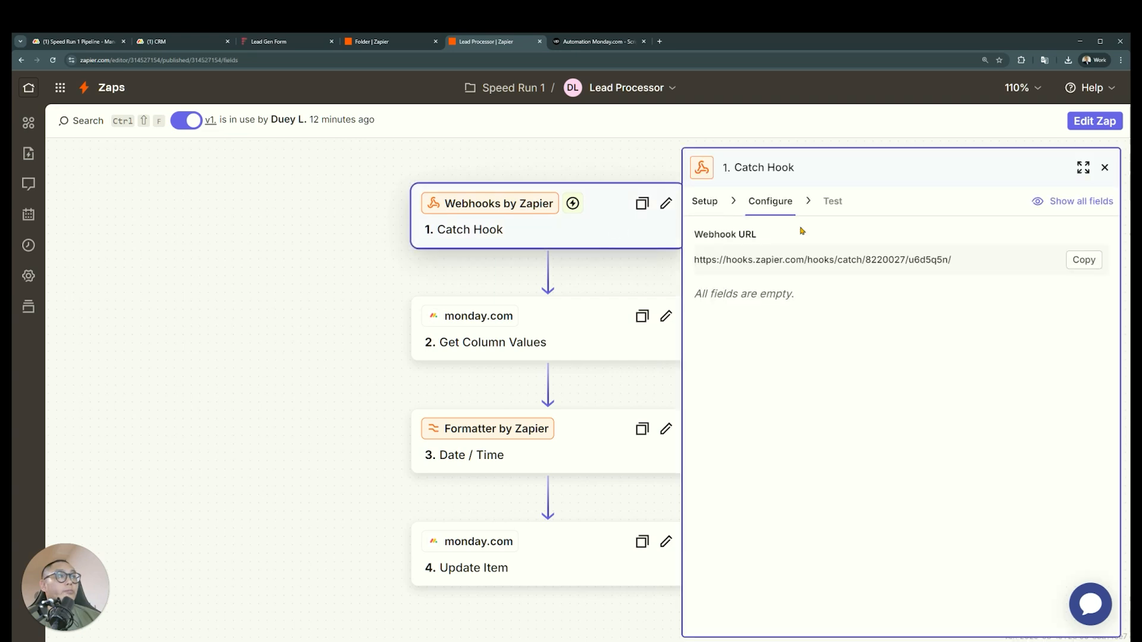
pyautogui.click(576, 321)
pyautogui.click(574, 435)
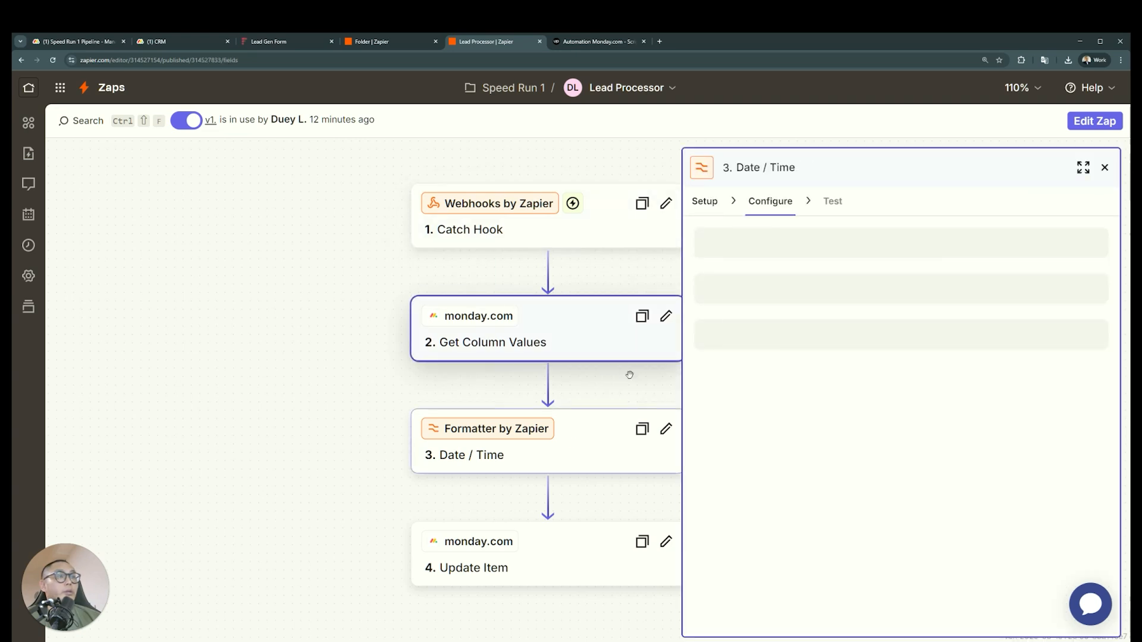
pyautogui.scroll(-3, 555, 439)
pyautogui.click(556, 446)
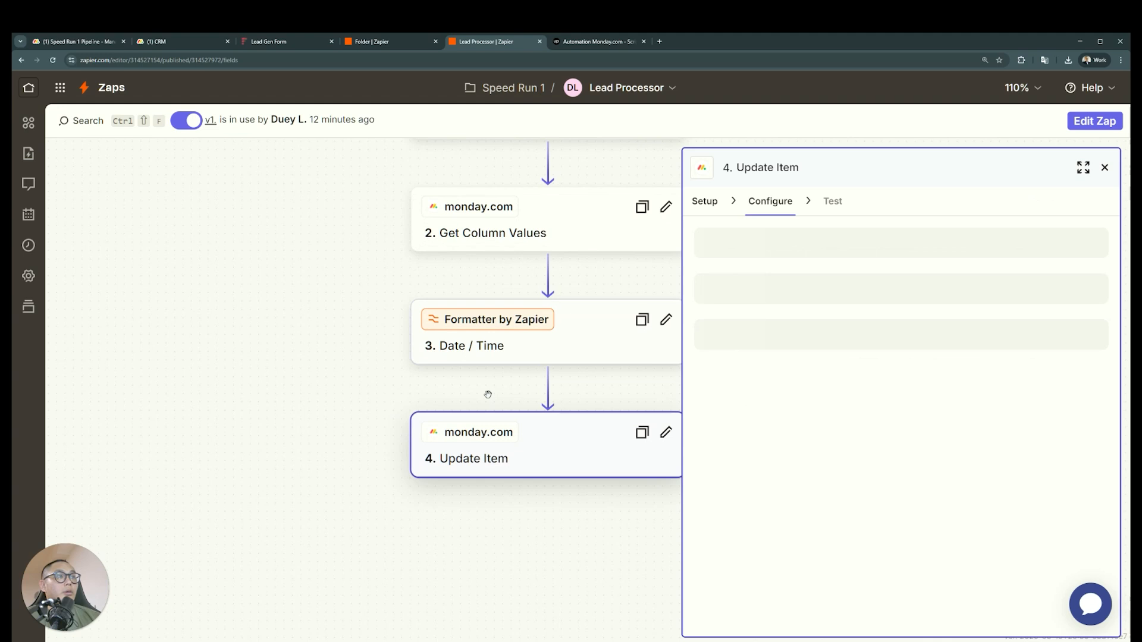
pyautogui.click(1093, 121)
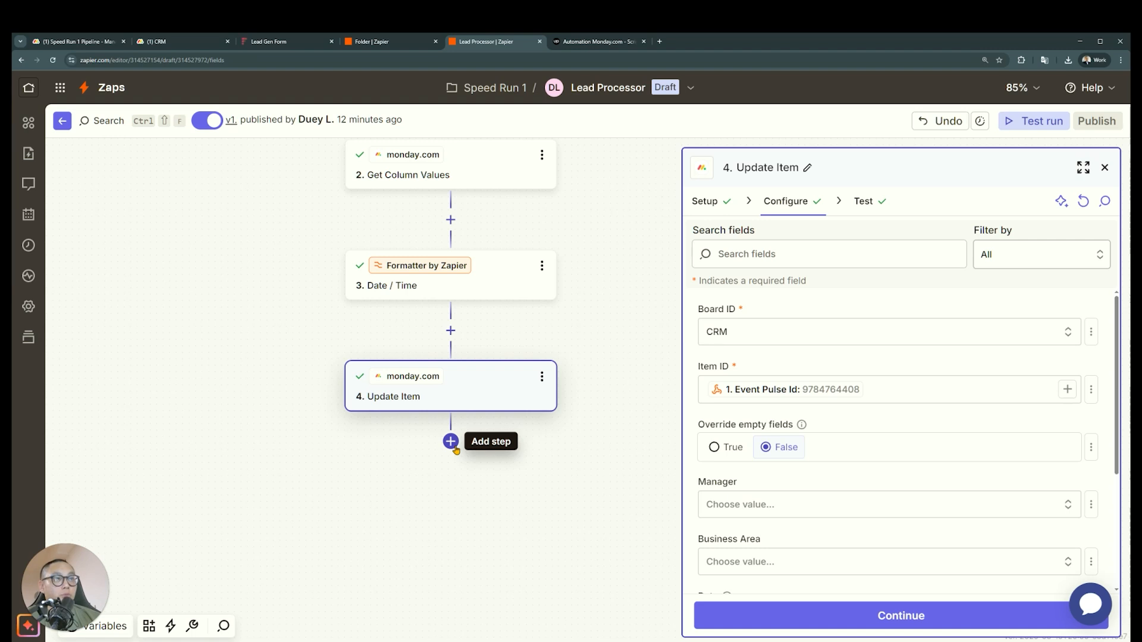
# Retest the Get Column Values step and examine the item data it returns
pyautogui.scroll(2, 456, 450)
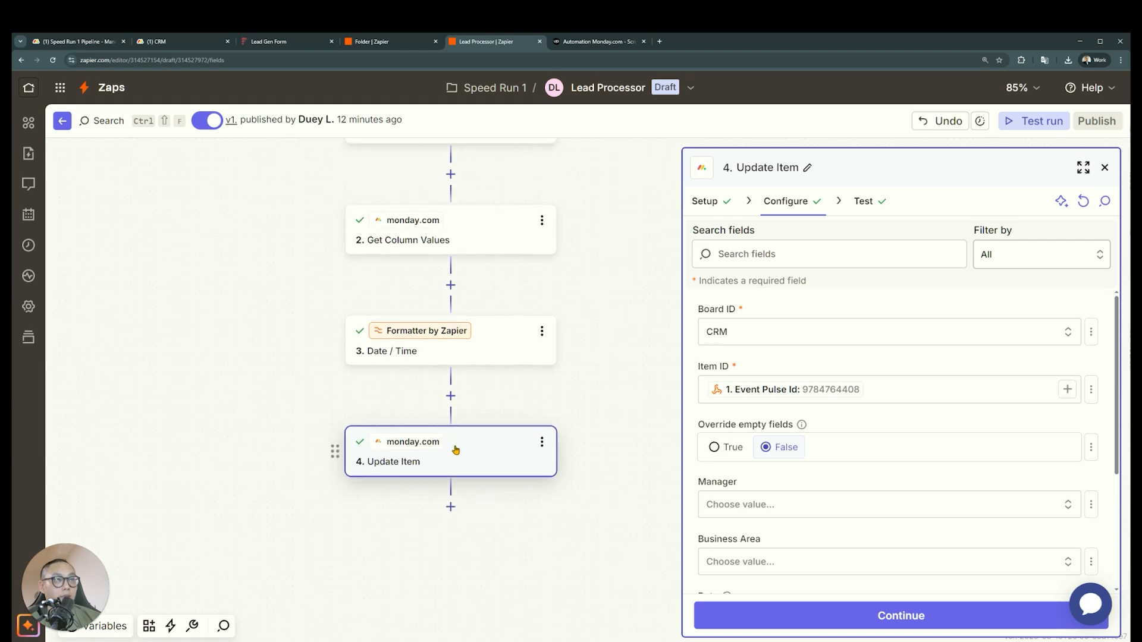
pyautogui.click(495, 250)
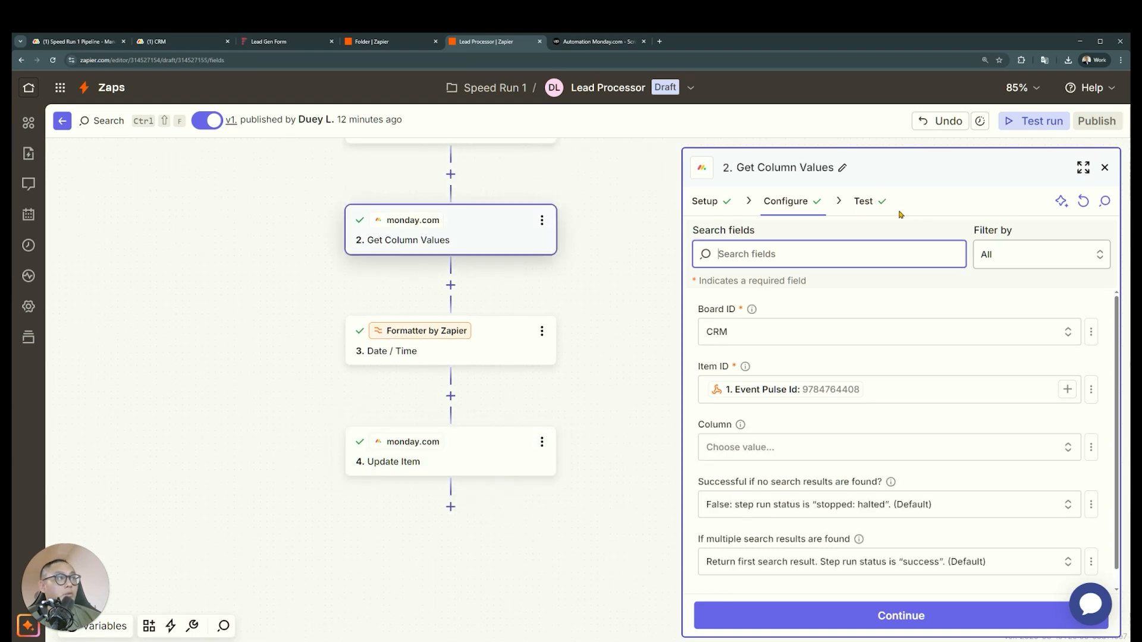
pyautogui.click(862, 203)
pyautogui.click(815, 613)
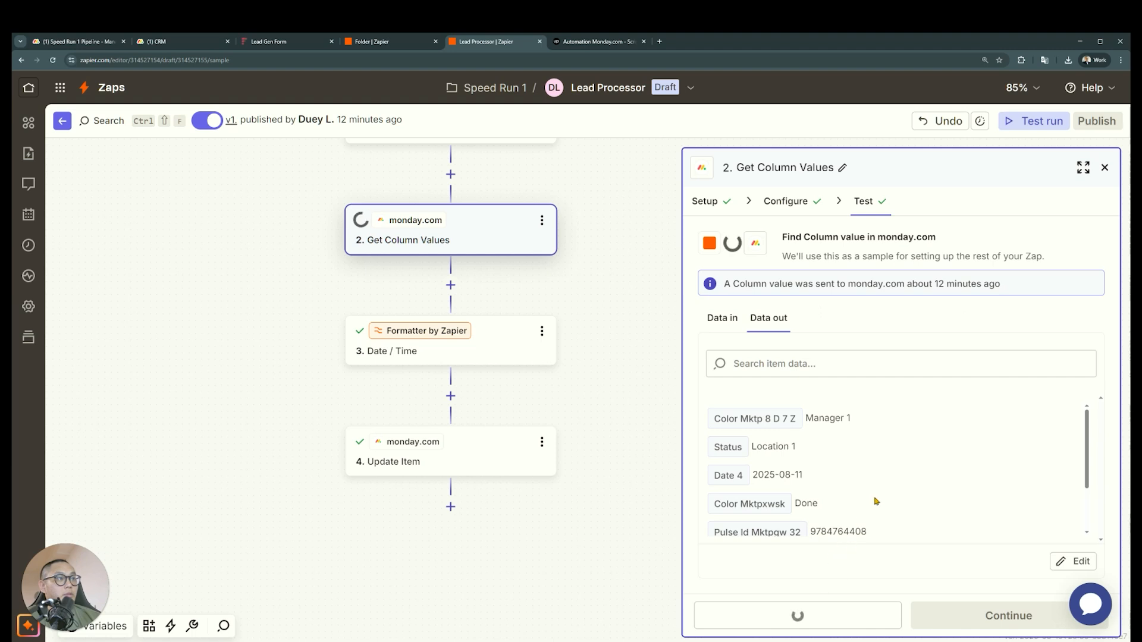
pyautogui.scroll(-3, 883, 492)
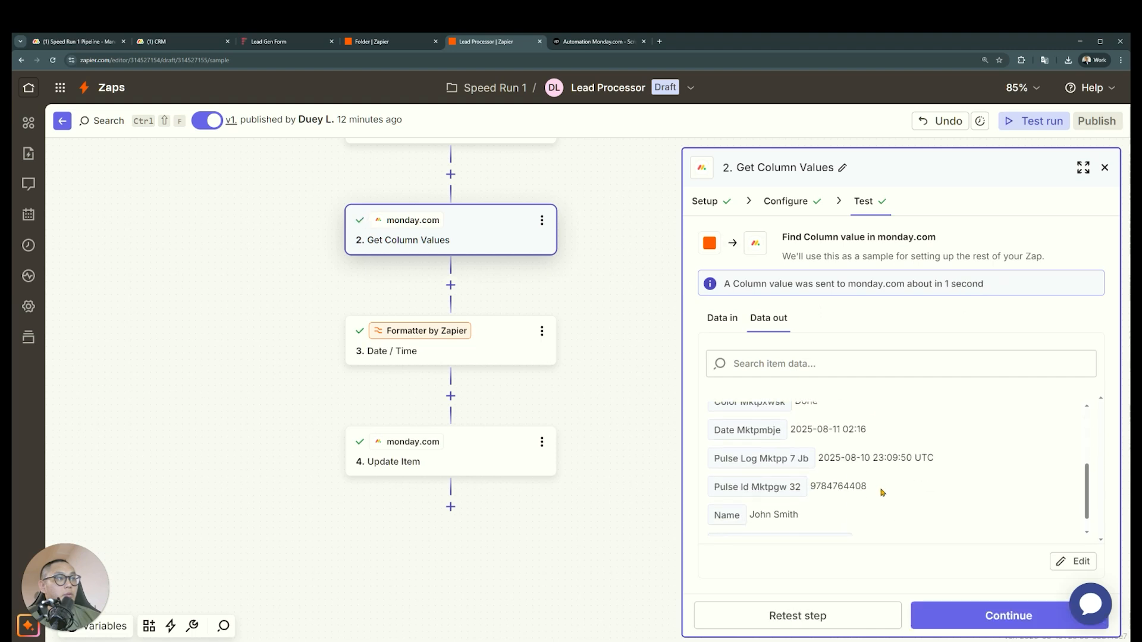
pyautogui.scroll(-2, 882, 492)
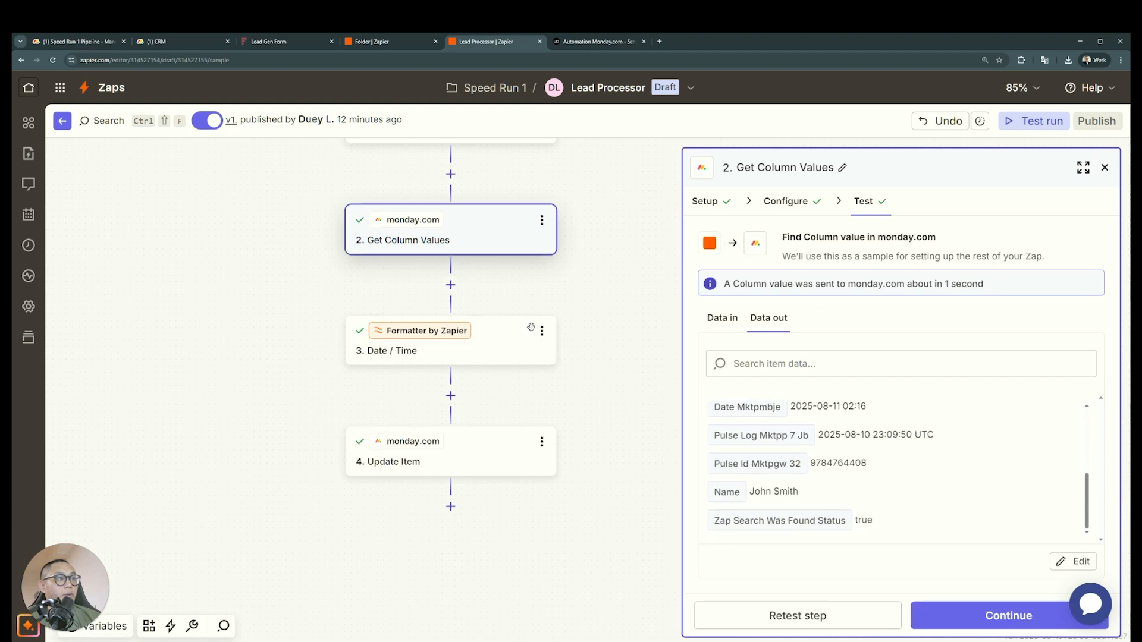
pyautogui.scroll(-1, 541, 218)
pyautogui.click(542, 217)
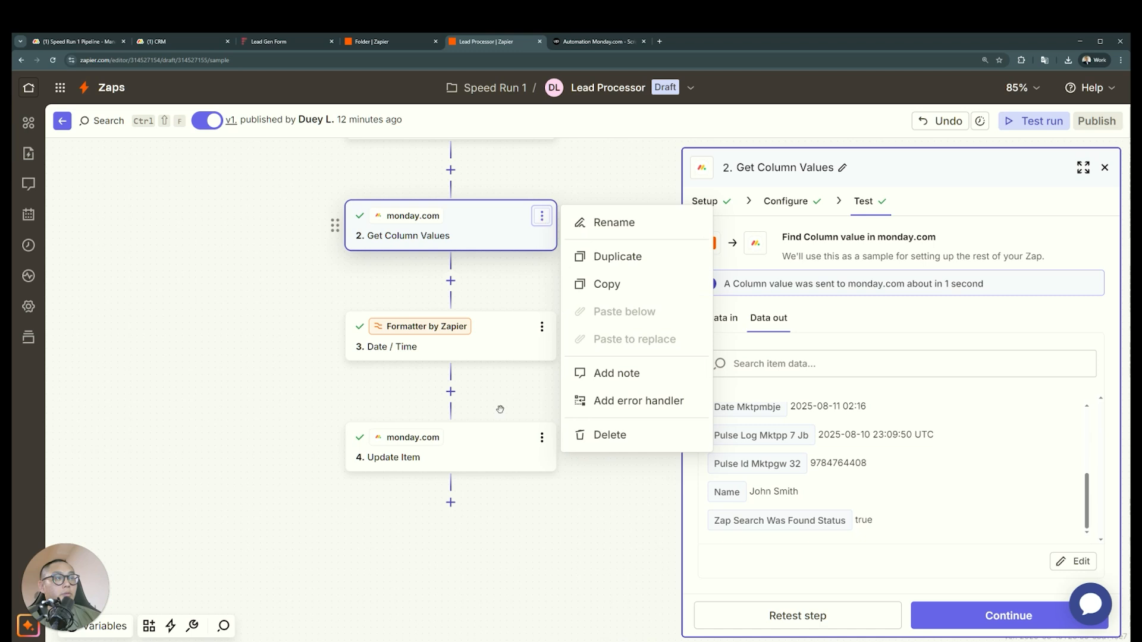
pyautogui.click(450, 502)
# Add a Paths step after Update Item and rename Path A as 15 Minutes
pyautogui.click(450, 502)
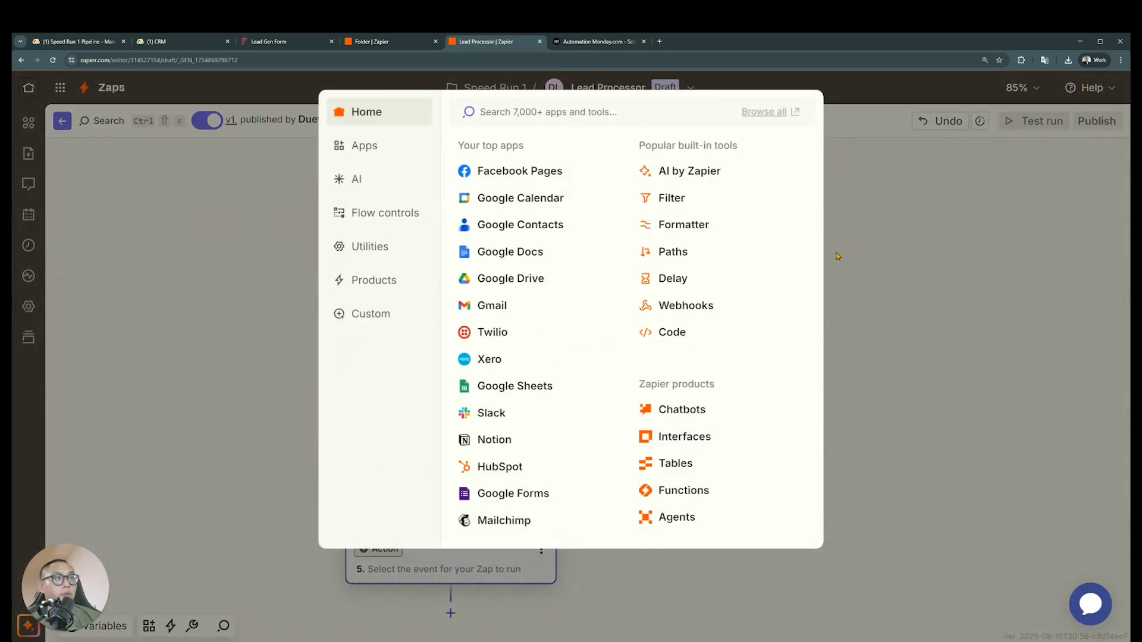
pyautogui.click(678, 252)
pyautogui.scroll(-4, 756, 417)
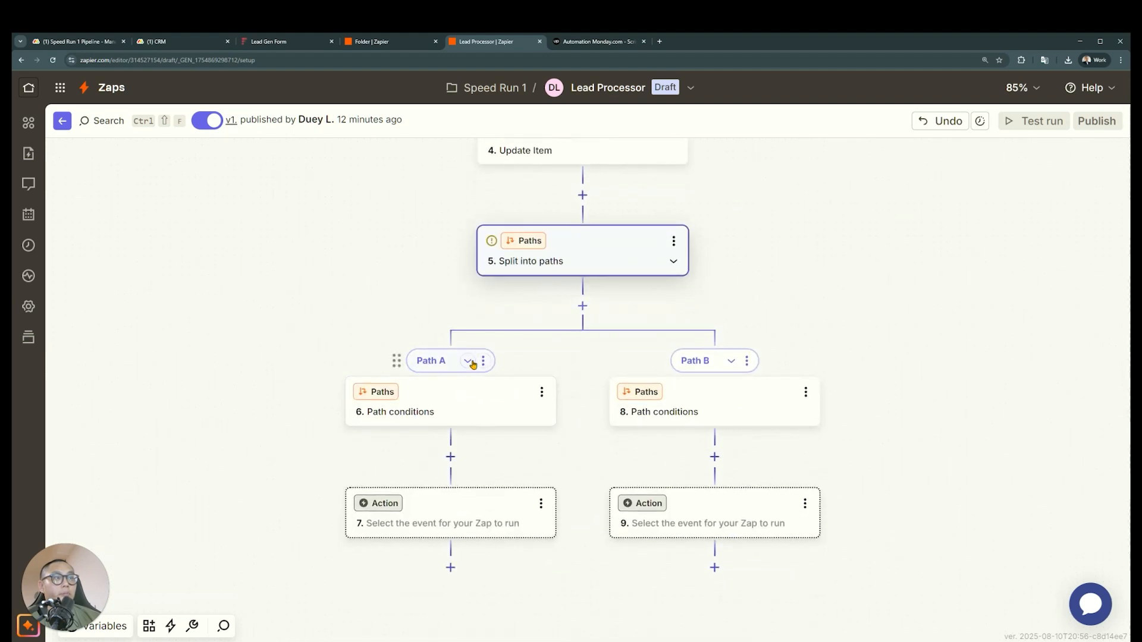
pyautogui.click(483, 361)
pyautogui.click(543, 371)
pyautogui.write('15 Minute')
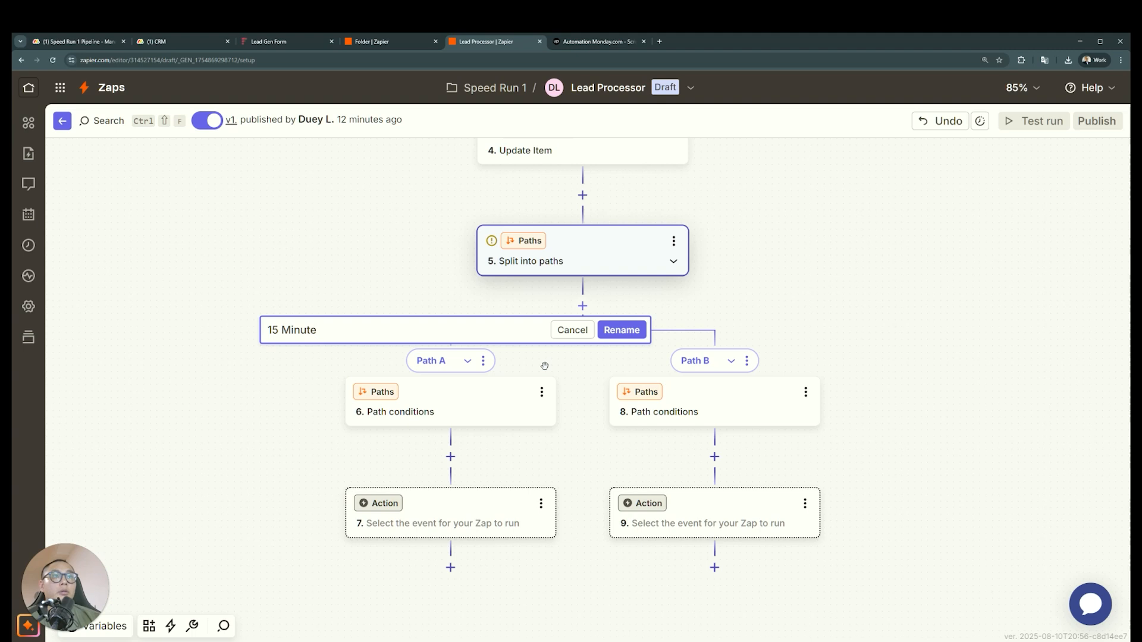
pyautogui.write('s')
pyautogui.press('Return')
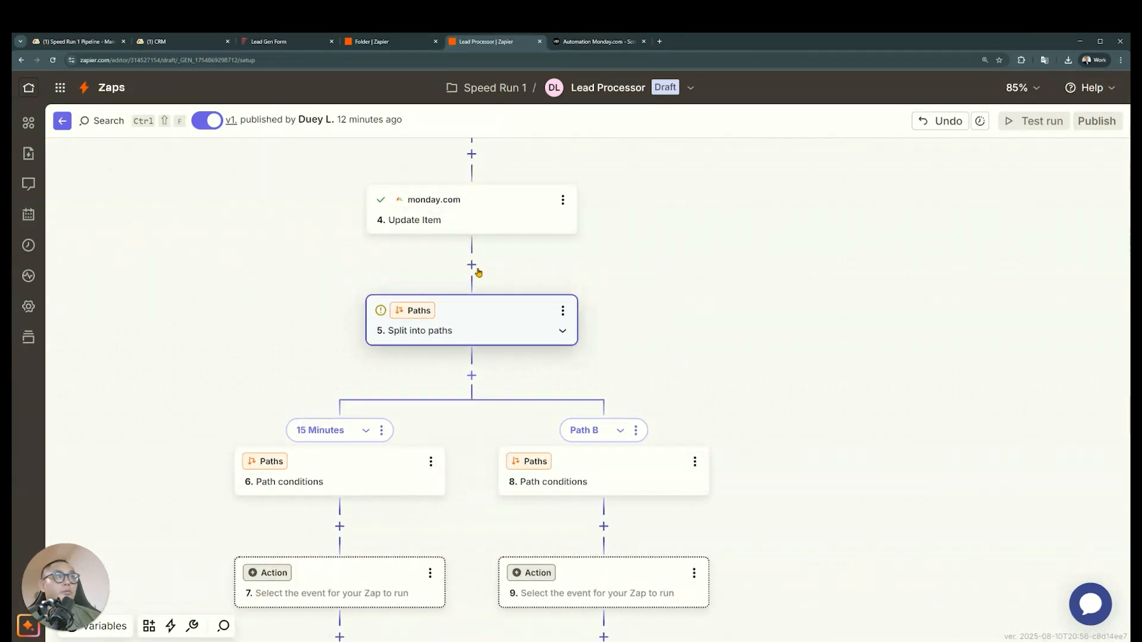
# Copy the Get Column Values step and paste it below Update Item, ahead of the path split
pyautogui.scroll(2, 676, 315)
pyautogui.scroll(2, 616, 235)
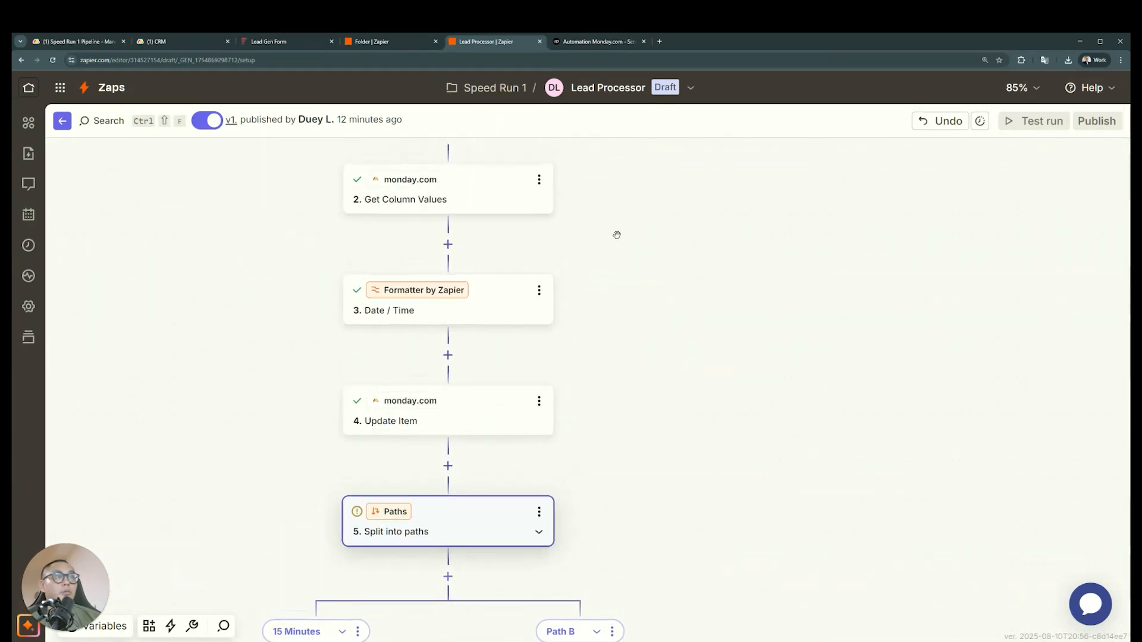
pyautogui.click(539, 179)
pyautogui.click(620, 246)
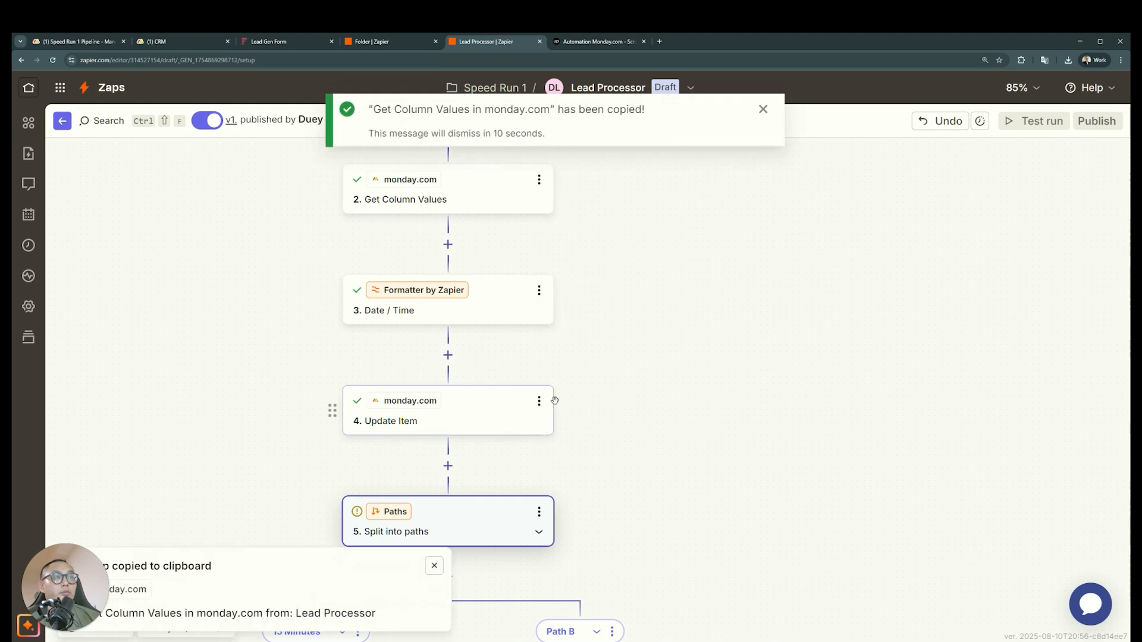
pyautogui.click(538, 402)
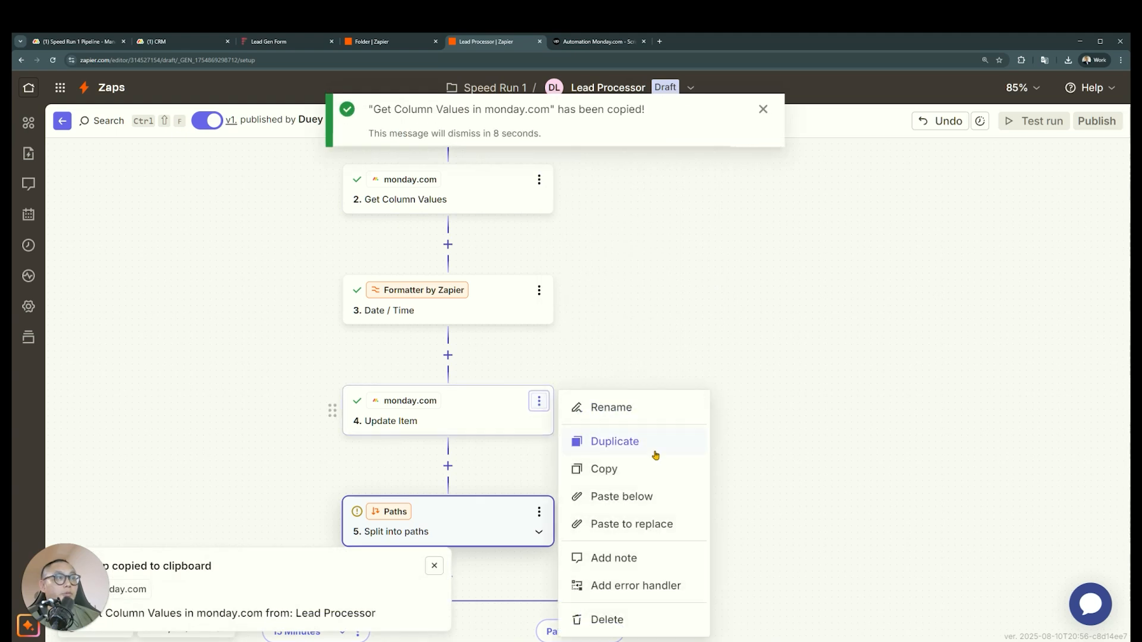
pyautogui.click(658, 494)
pyautogui.scroll(-2, 517, 470)
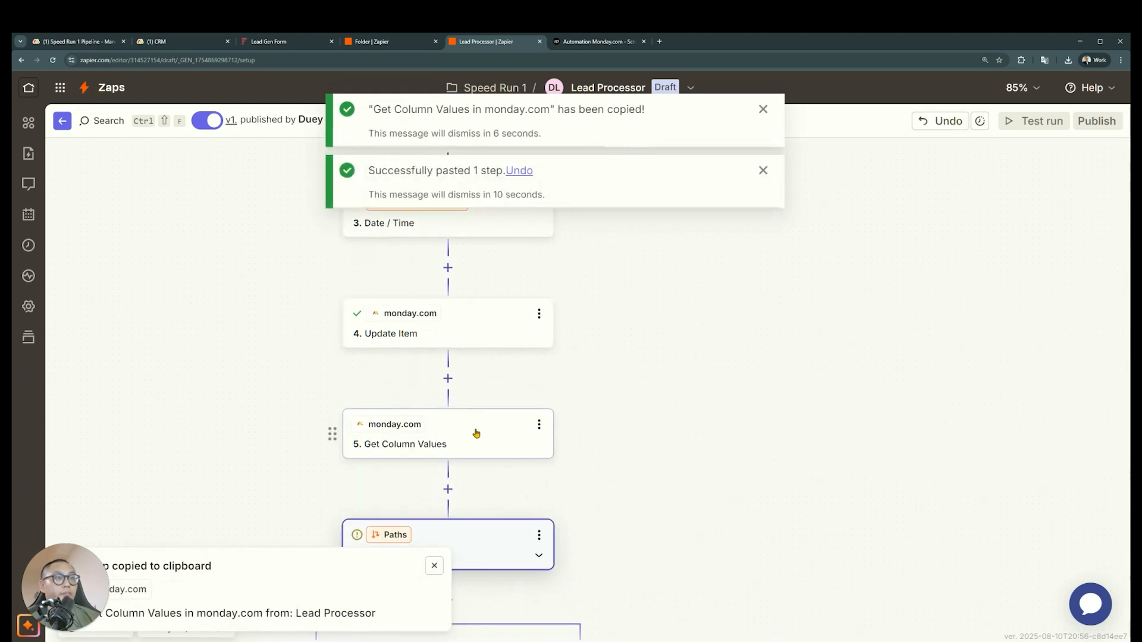
# Change the pasted Get Column Values step's action event to Get Subitem Values and proceed to its configuration
pyautogui.click(471, 433)
pyautogui.click(762, 171)
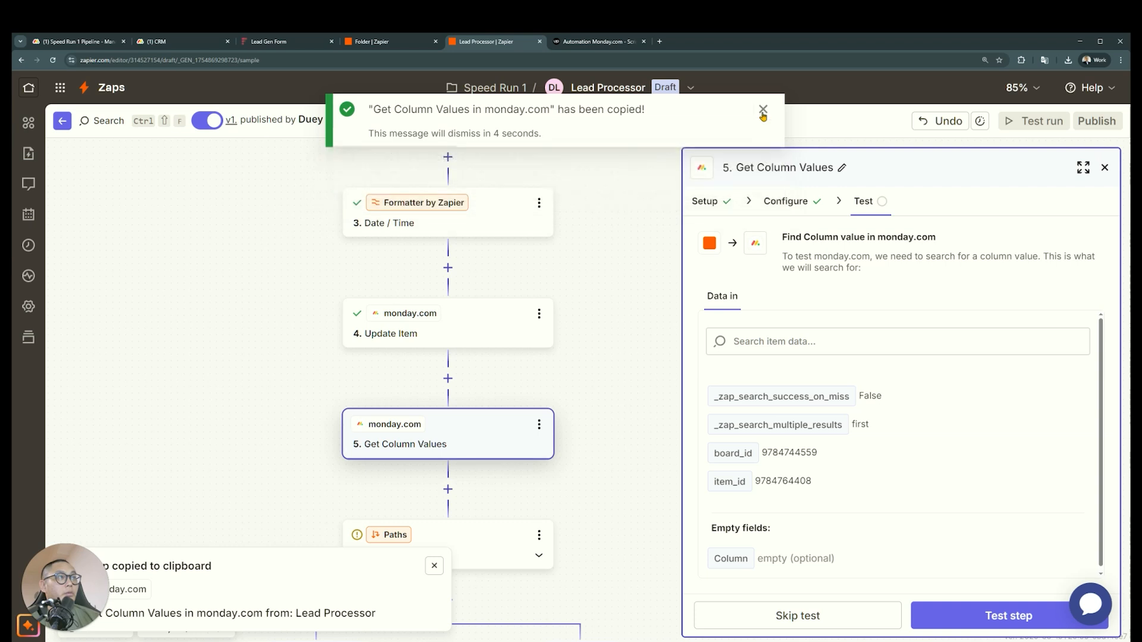
pyautogui.click(761, 110)
pyautogui.click(719, 201)
pyautogui.click(933, 324)
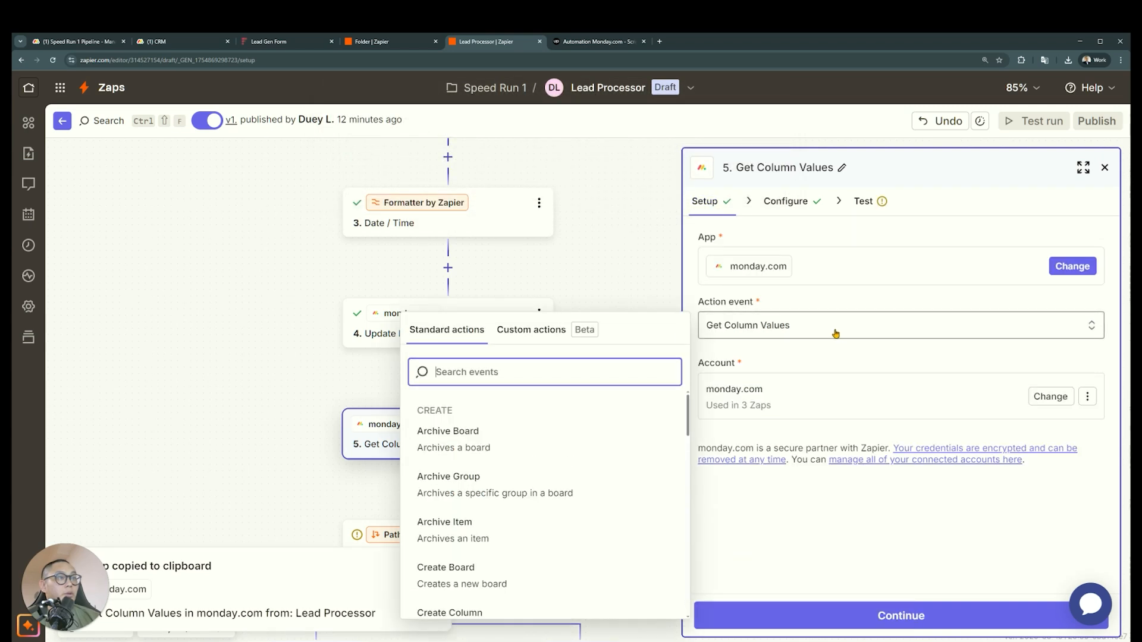
pyautogui.write('subuite')
pyautogui.press('BackSpace')
pyautogui.press('BackSpace')
pyautogui.write('item')
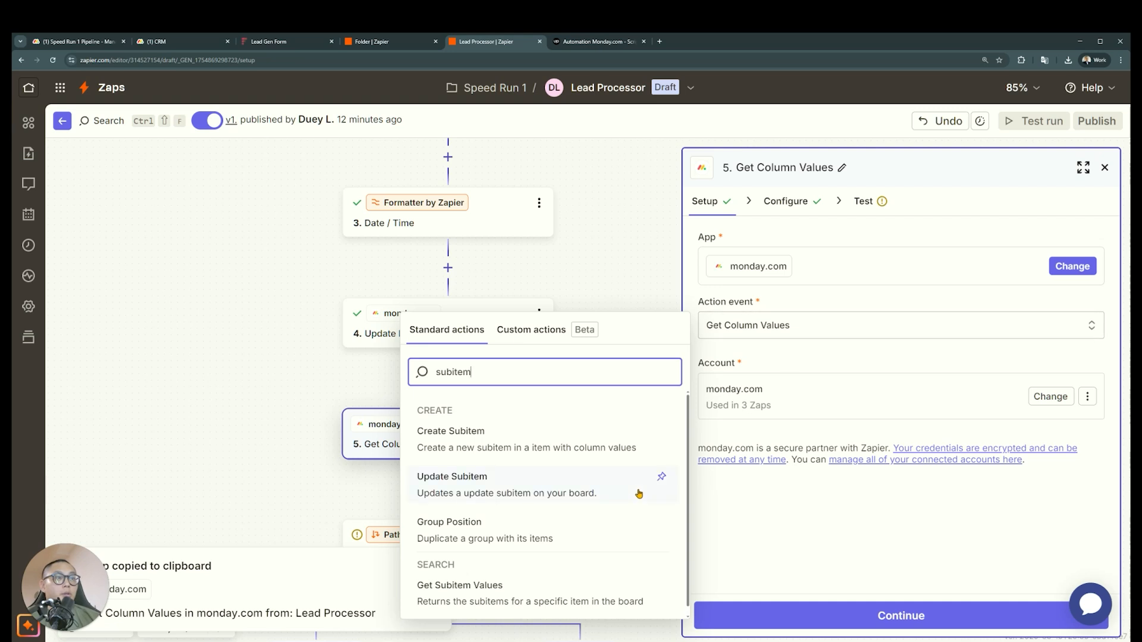
pyautogui.scroll(-1, 639, 494)
pyautogui.click(580, 580)
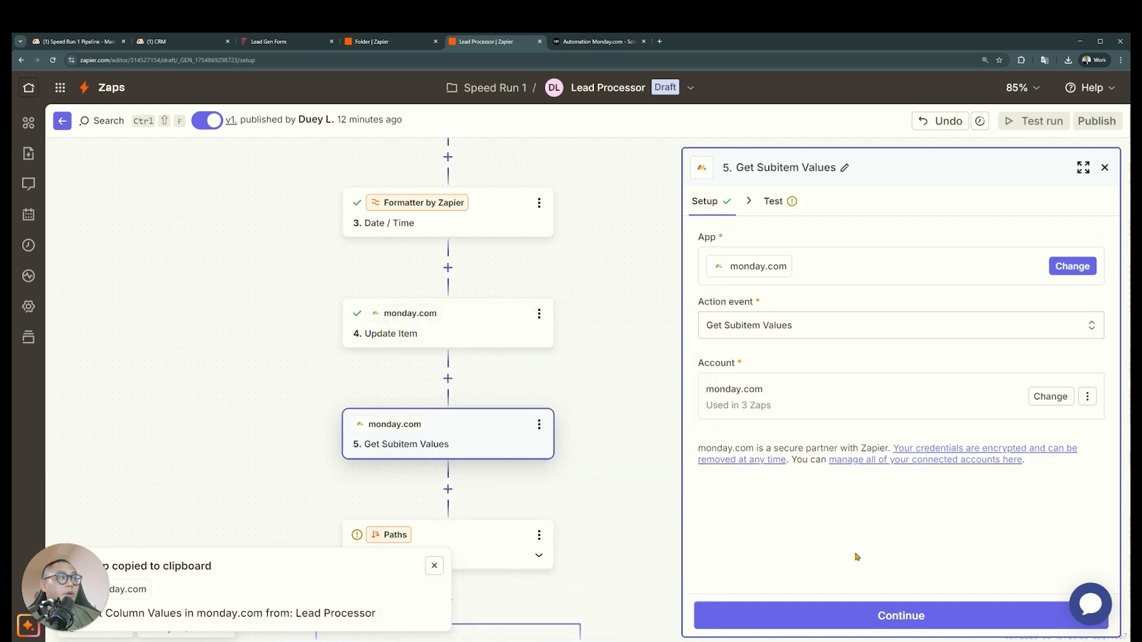
pyautogui.click(813, 616)
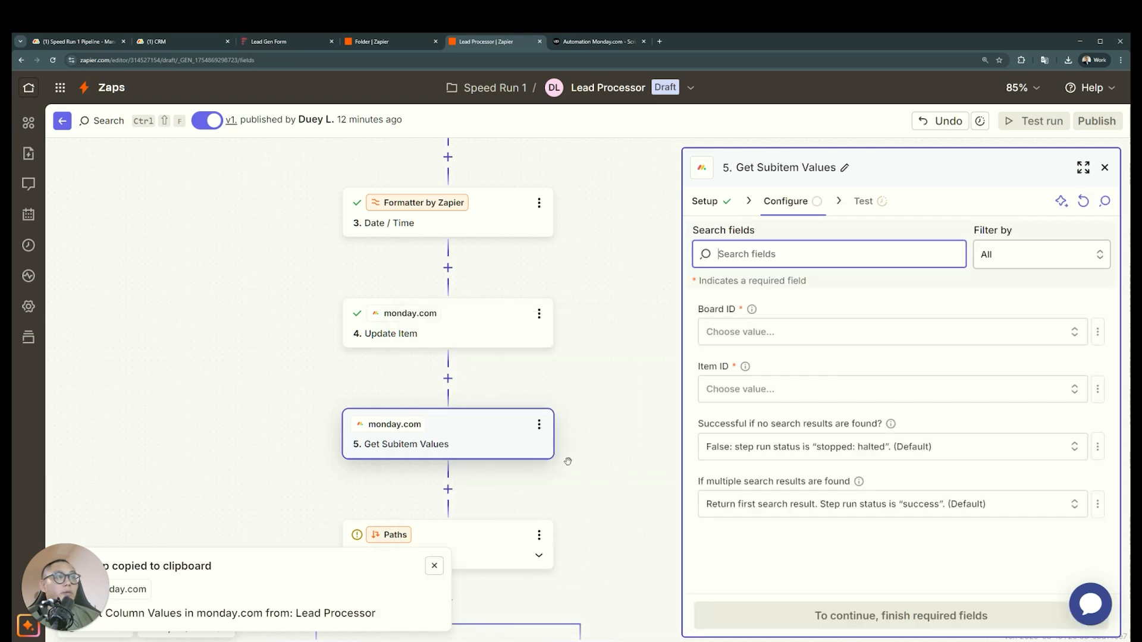
# Delete the Get Subitem Values step and the Paths step with all its branches from the Lead Processor Zap
pyautogui.click(538, 424)
pyautogui.click(612, 639)
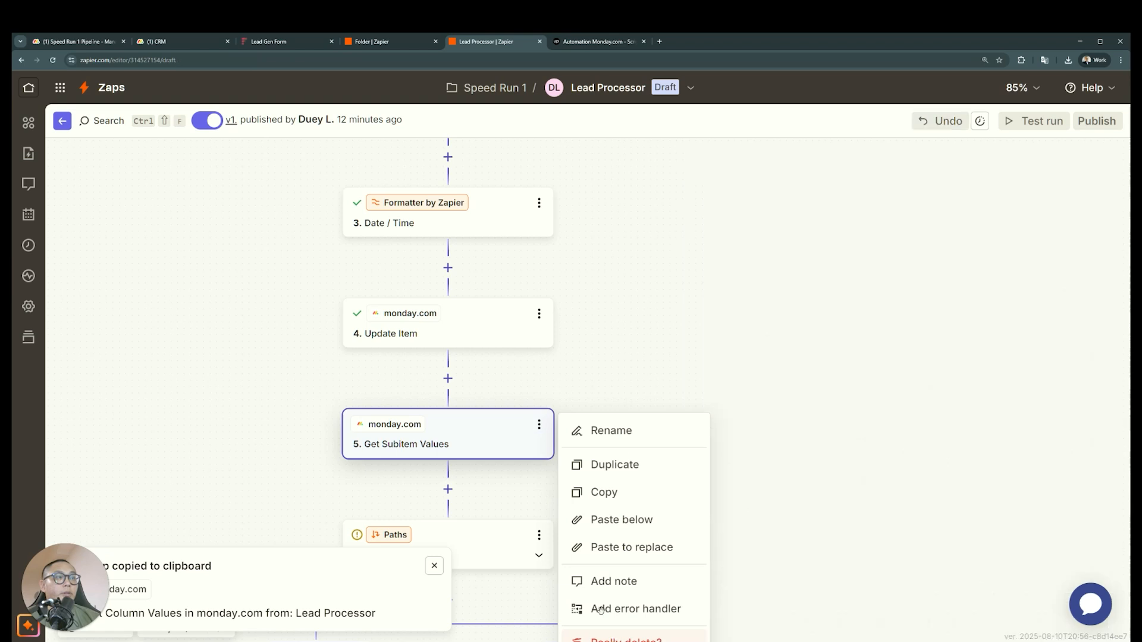
pyautogui.click(645, 499)
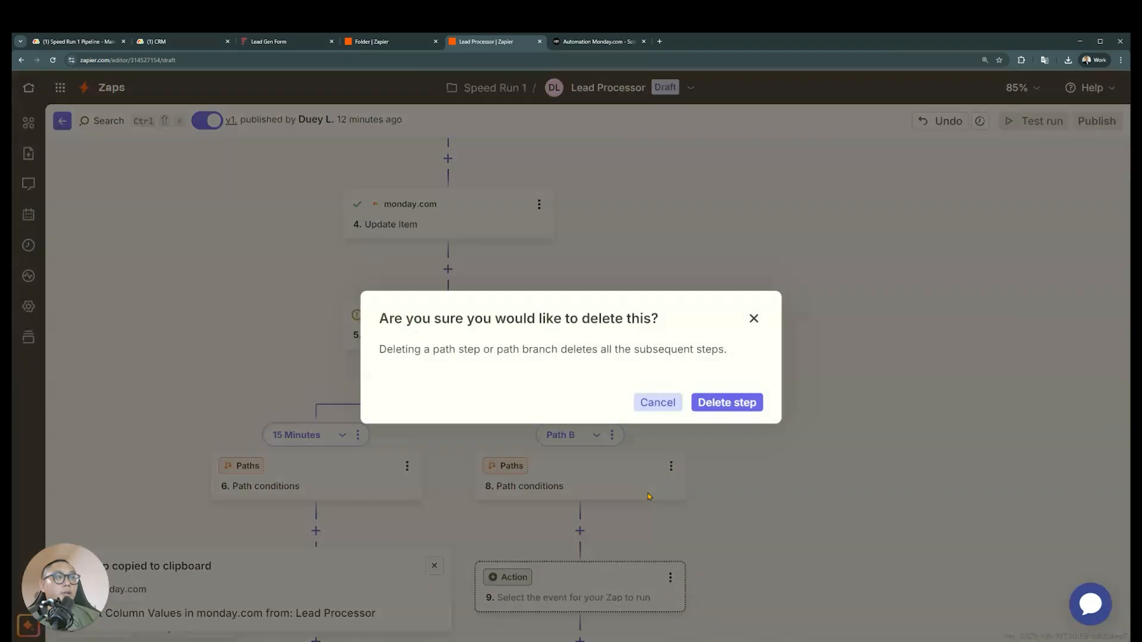
pyautogui.click(727, 400)
# Create a new Zap in the Speed Run 1 folder and close the Lead Processor editor tab
pyautogui.click(377, 42)
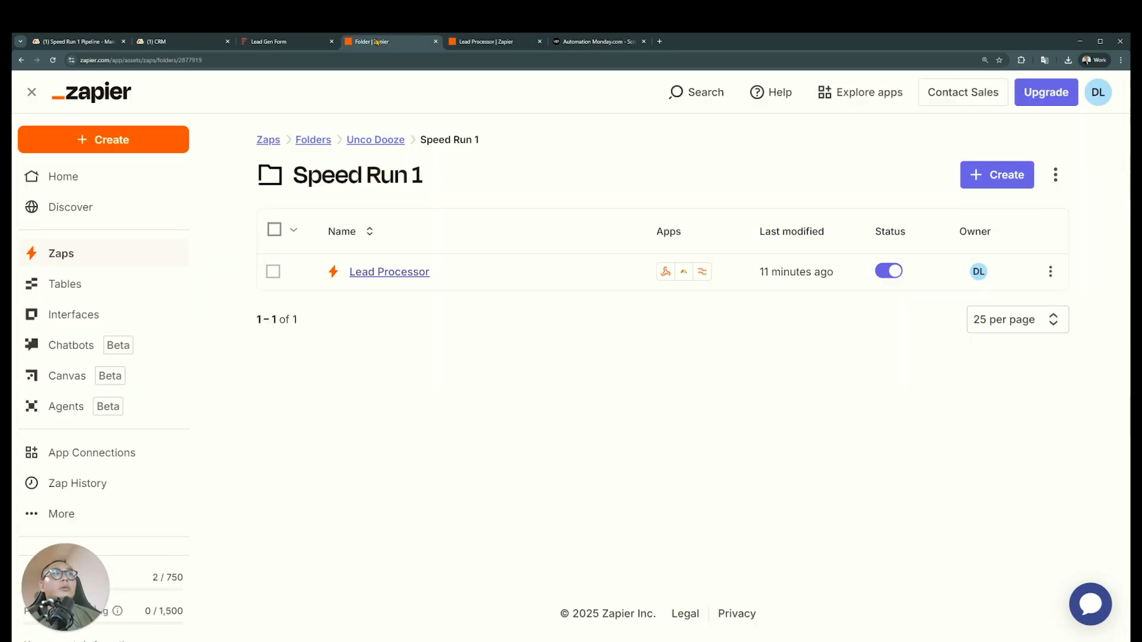
pyautogui.click(52, 60)
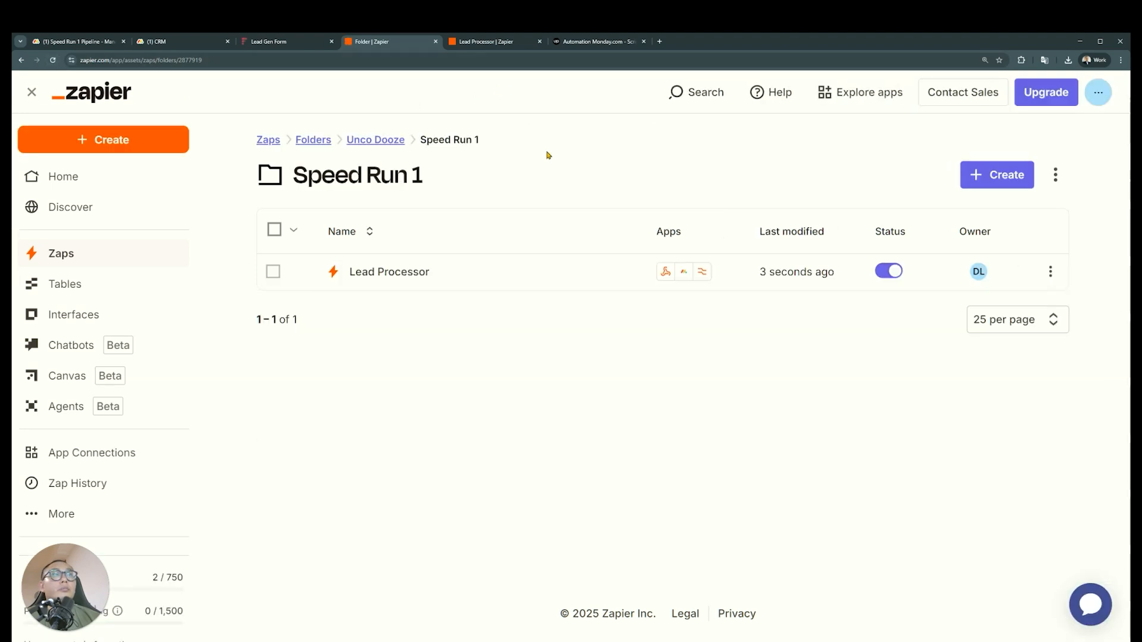
pyautogui.click(997, 175)
pyautogui.click(971, 215)
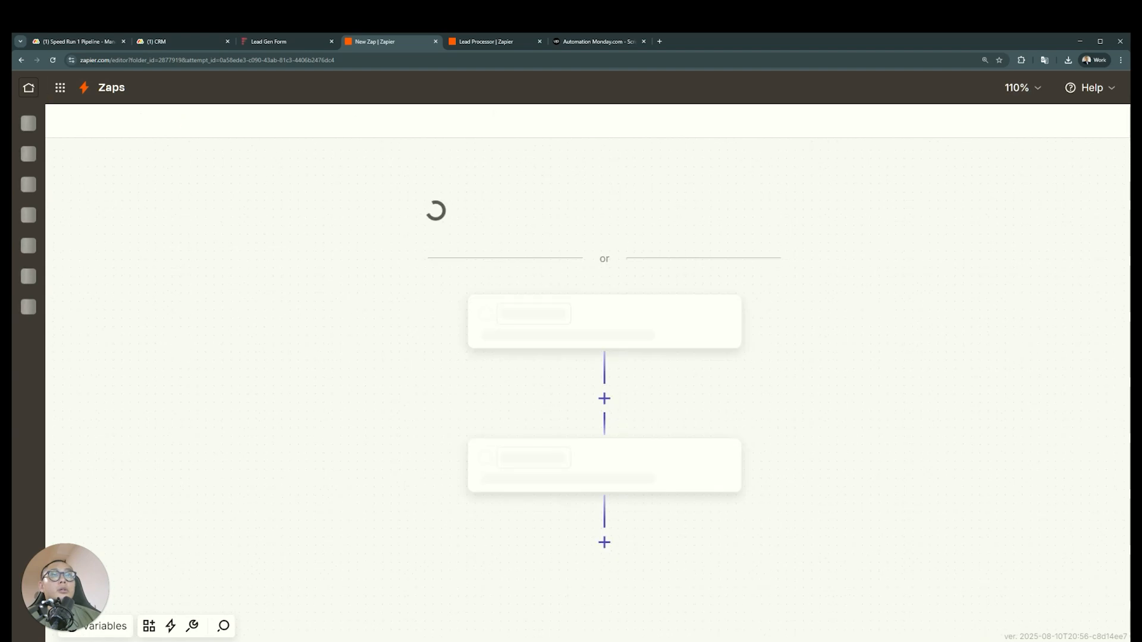
pyautogui.moveTo(595, 48); pyautogui.dragTo(390, 52)
pyautogui.click(642, 44)
pyautogui.click(643, 41)
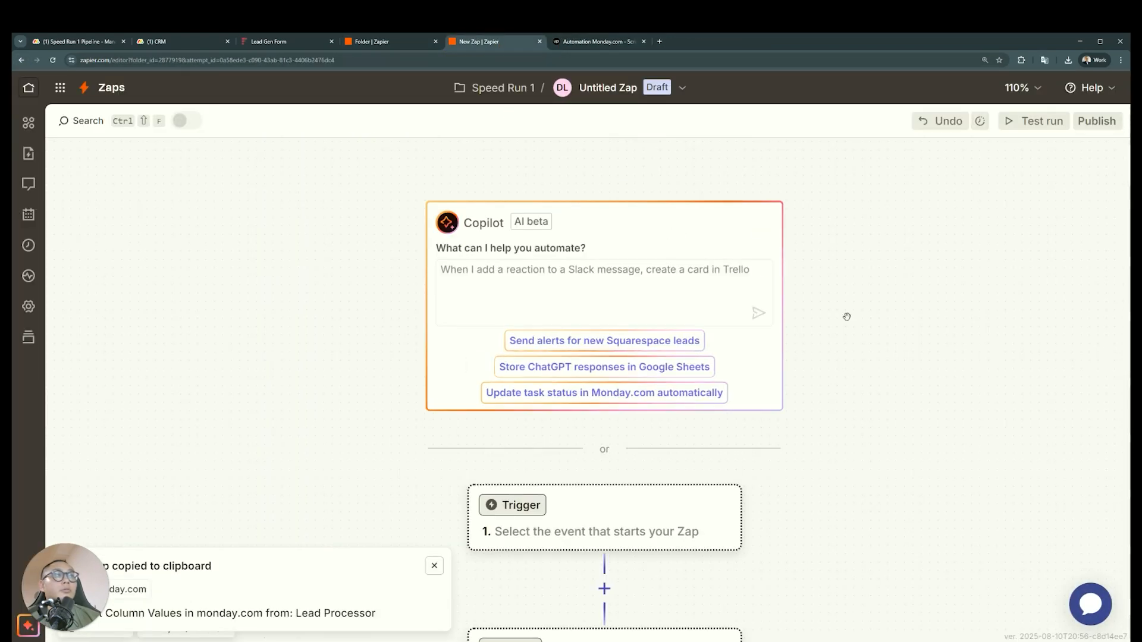
pyautogui.scroll(-2, 846, 316)
# On the CRM board in monday.com, check the Call subitem's timestamp and copy the Timestamp column's ID
pyautogui.click(161, 43)
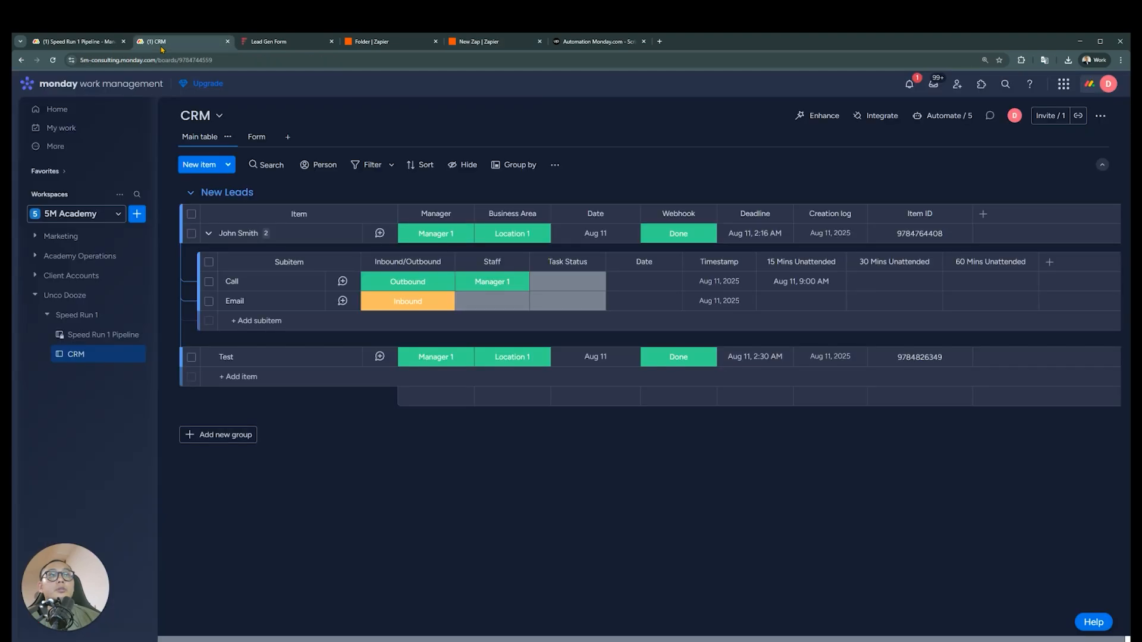
pyautogui.moveTo(743, 285)
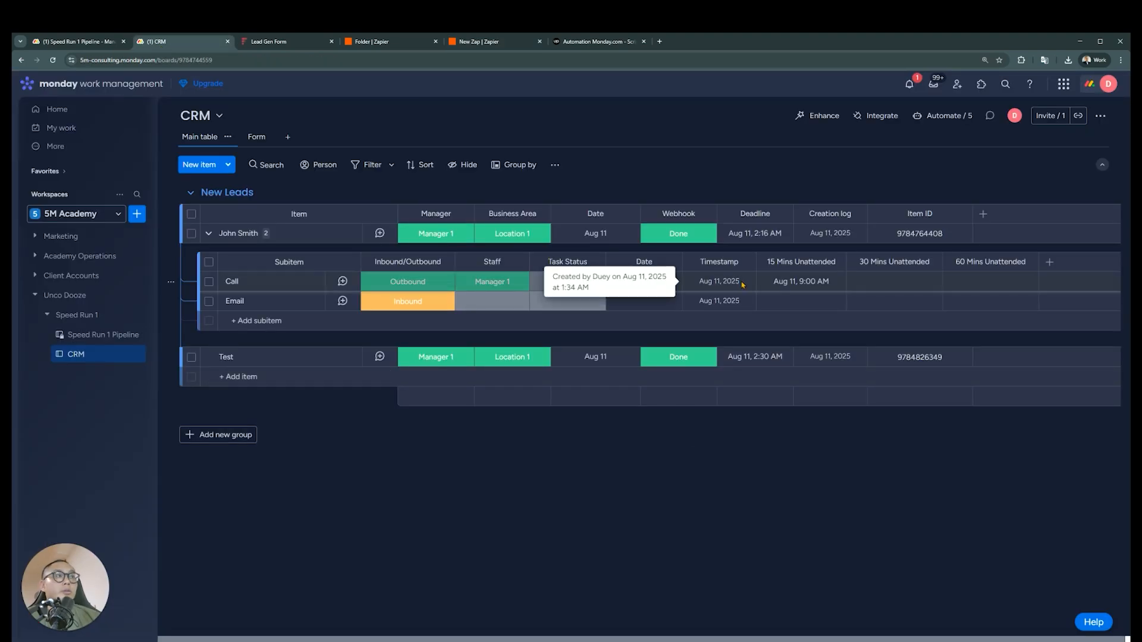
pyautogui.click(744, 262)
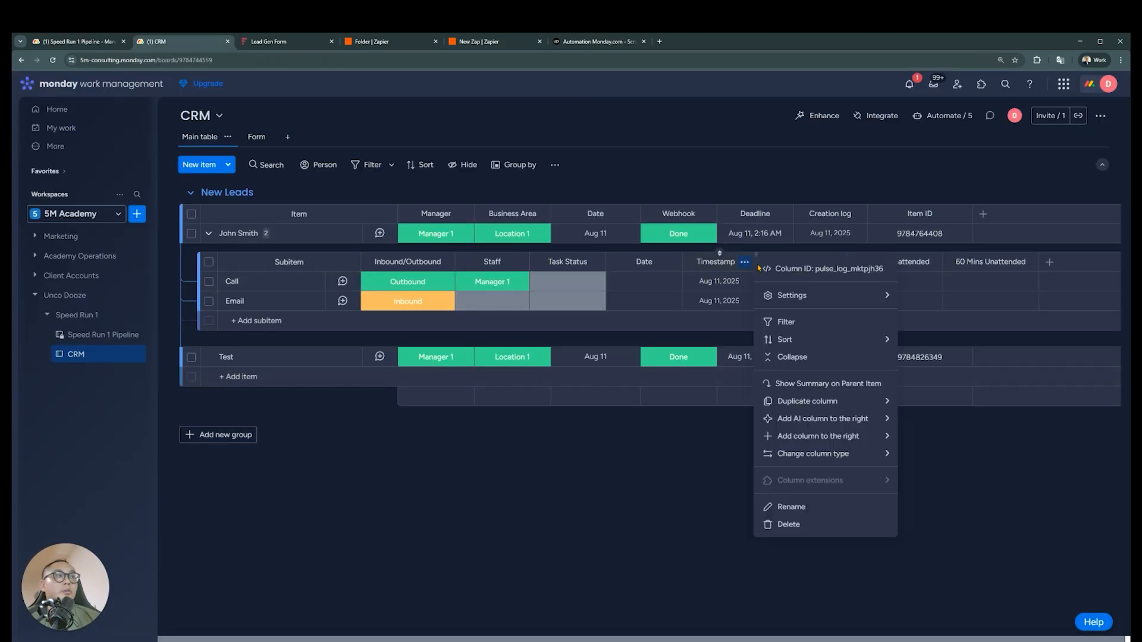
pyautogui.click(780, 269)
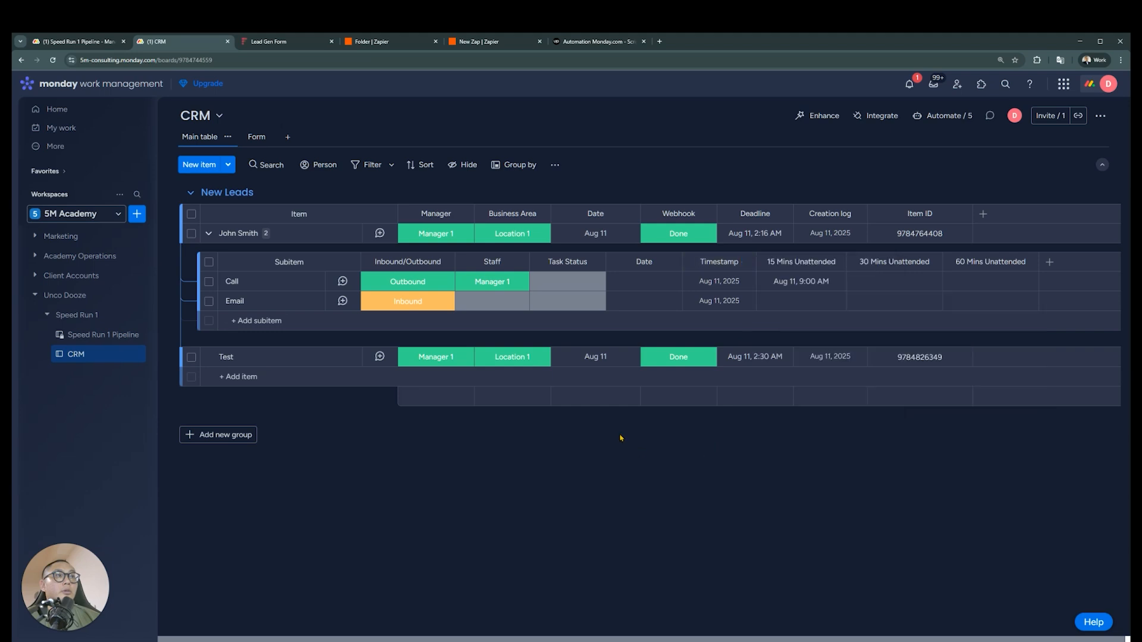
pyautogui.click(955, 117)
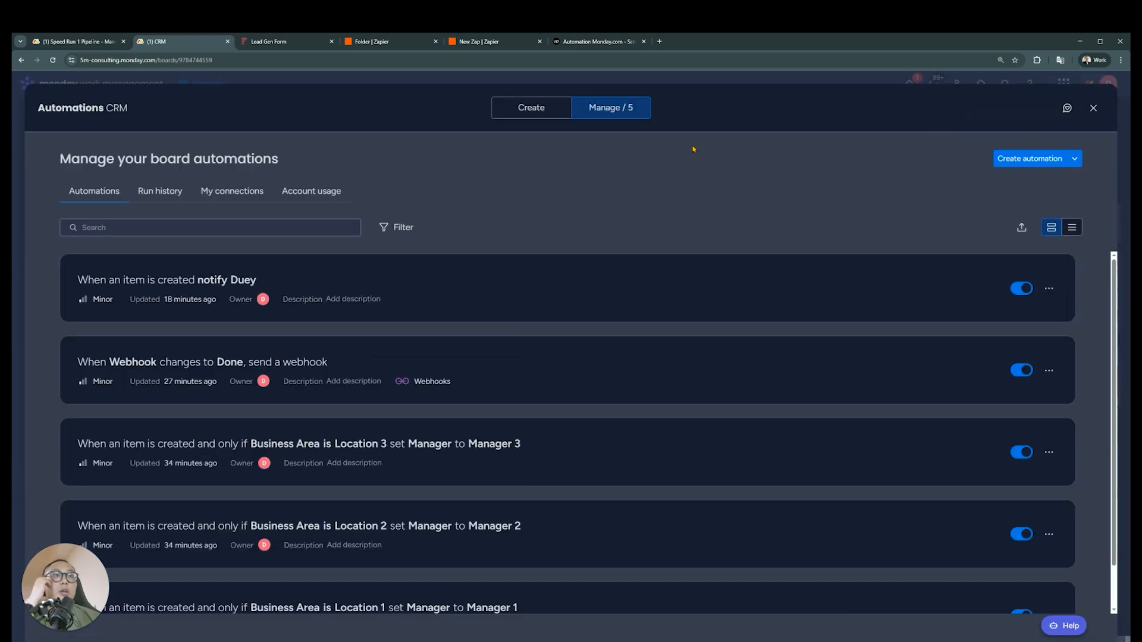
pyautogui.click(1033, 166)
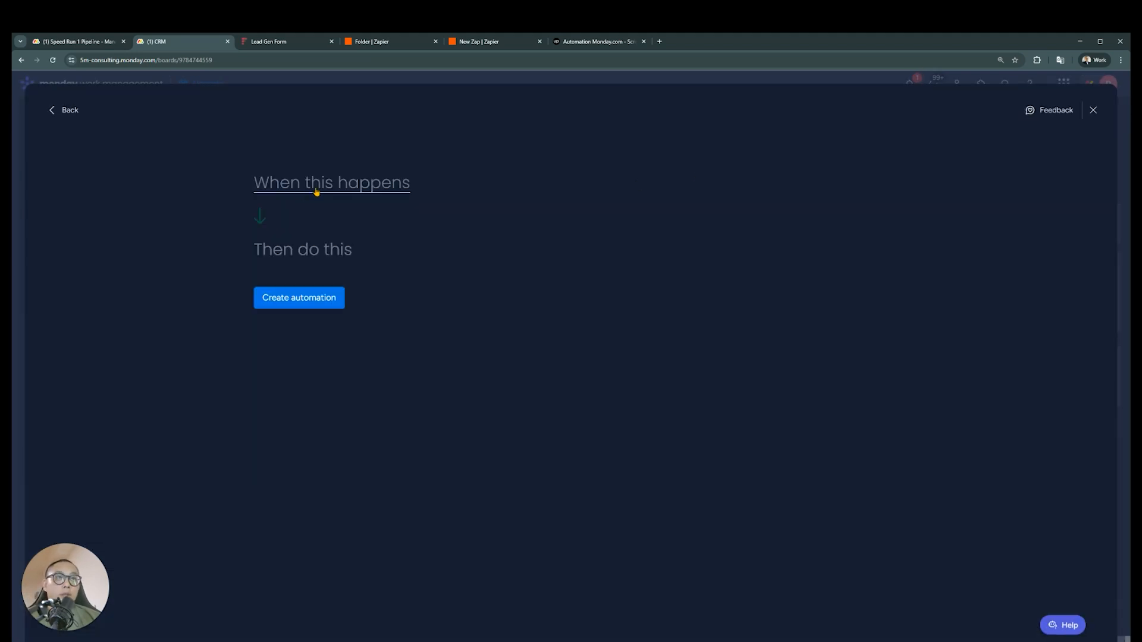
pyautogui.click(67, 111)
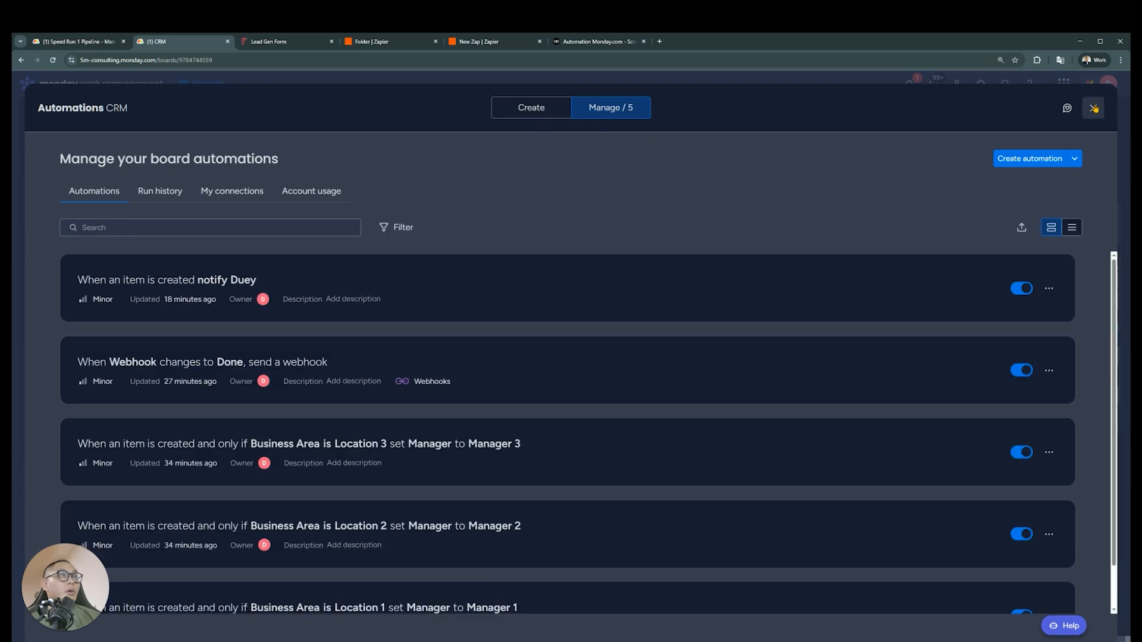
pyautogui.click(1094, 109)
pyautogui.click(941, 115)
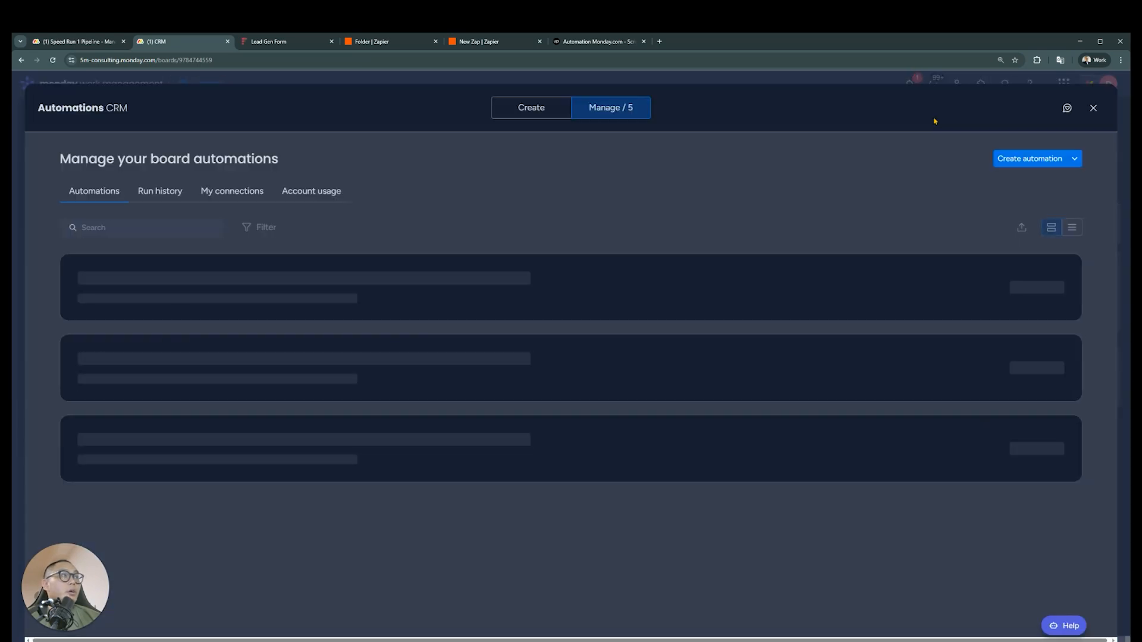
pyautogui.click(1100, 119)
# Start a Webhooks integration from the "When a subitem is created, send a webhook" template, using another account connection
pyautogui.click(882, 117)
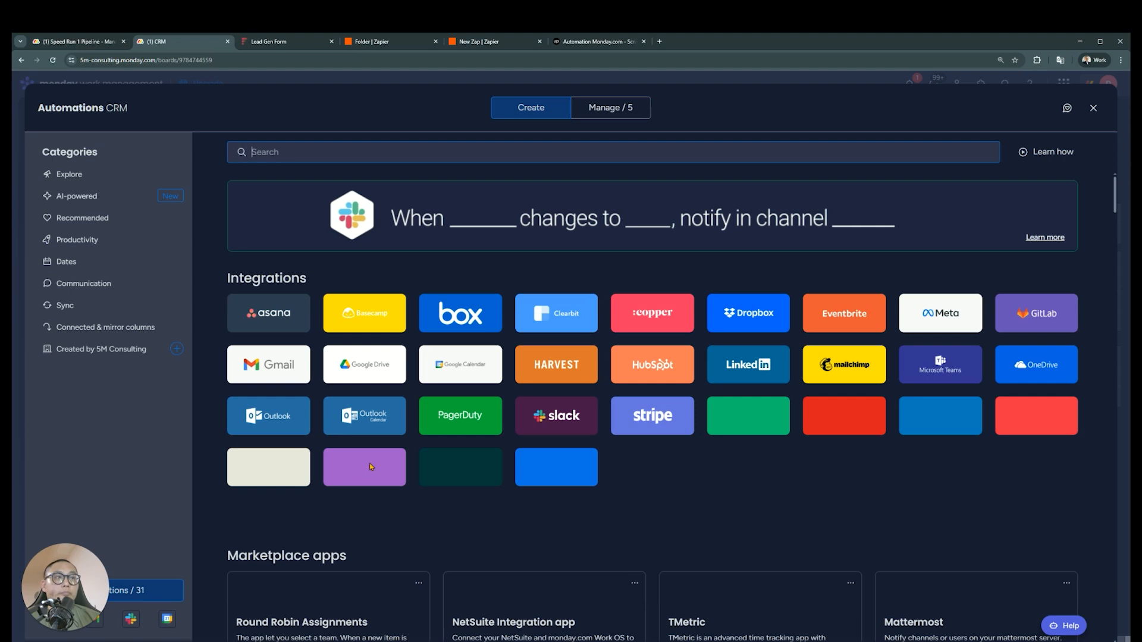
pyautogui.click(370, 463)
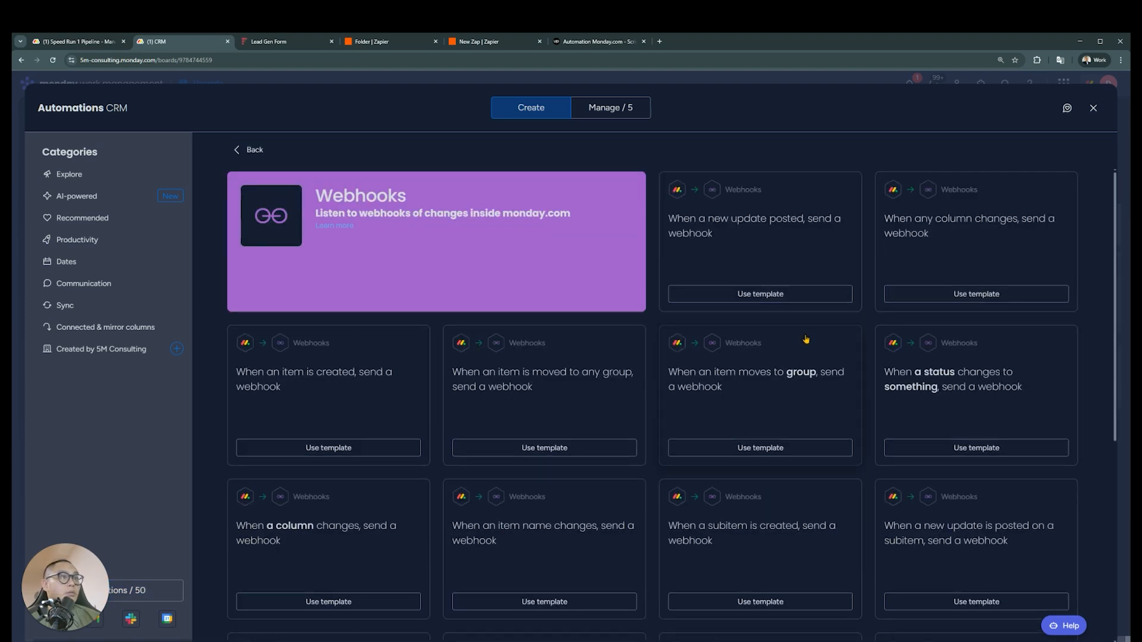
pyautogui.scroll(-3, 806, 339)
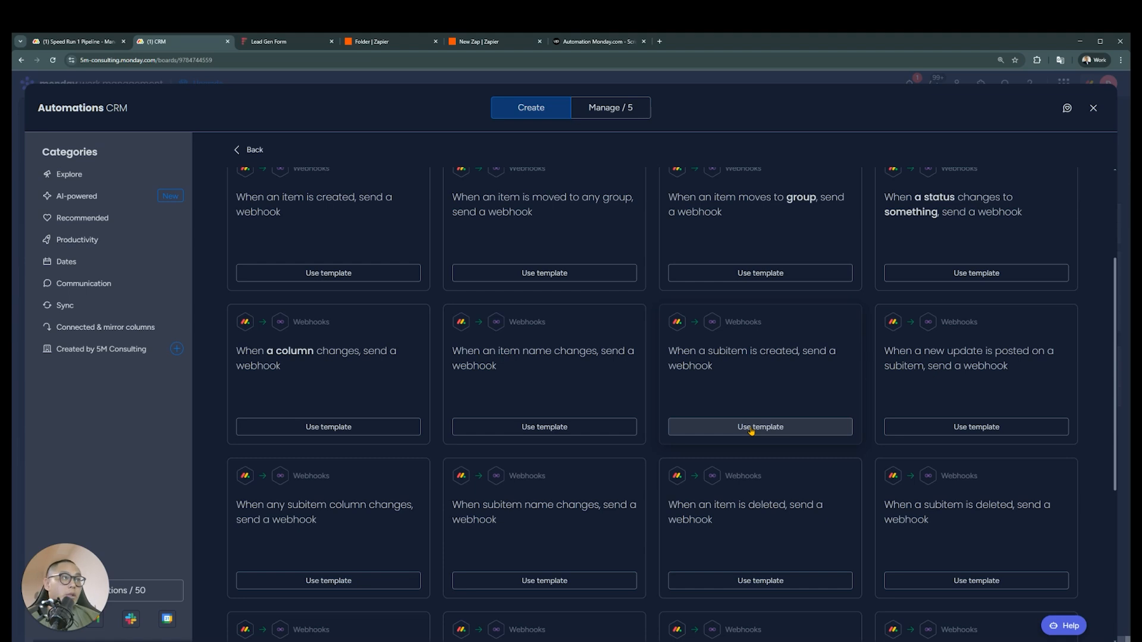
pyautogui.click(751, 428)
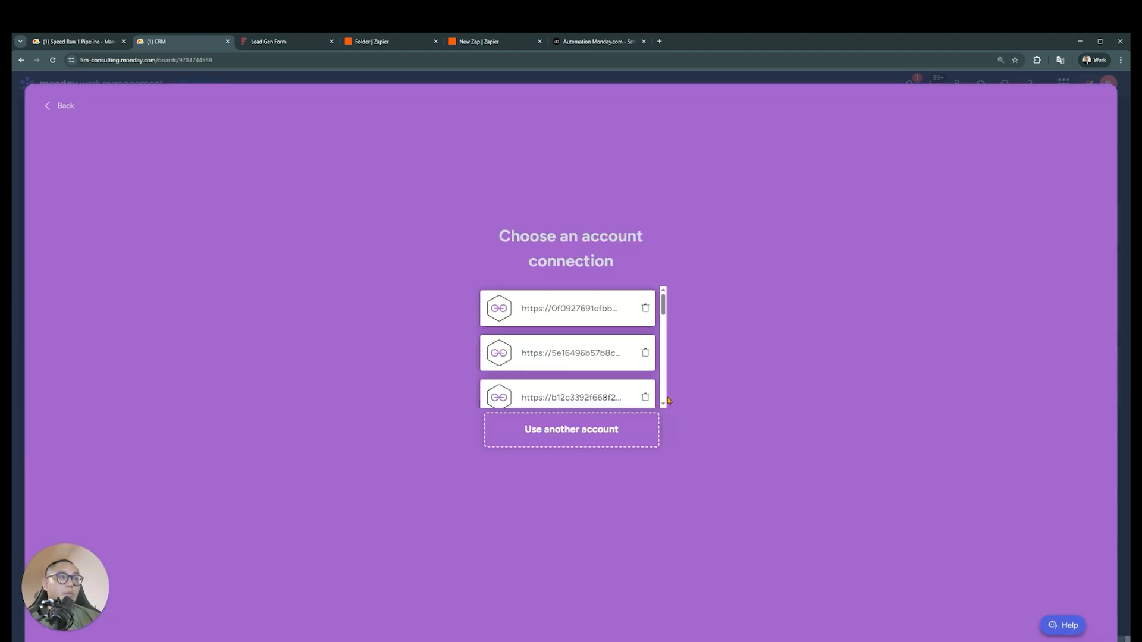
pyautogui.click(585, 432)
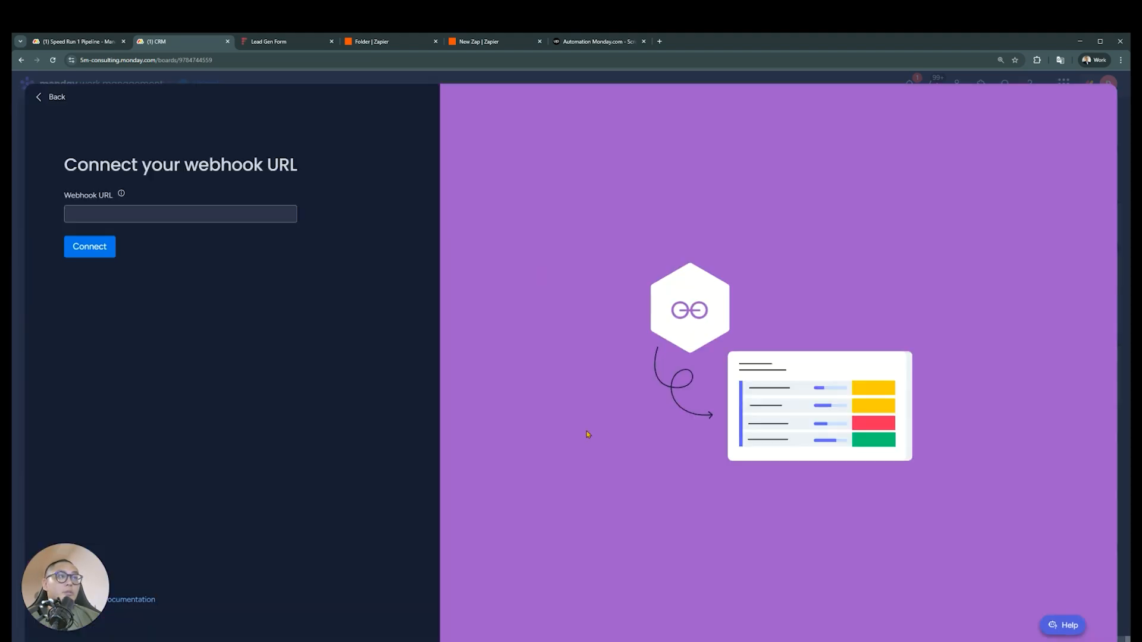
# Switch to the new Zap in Zapier, set its trigger to Webhooks by Zapier with the Catch Hook event, and proceed to testing
pyautogui.click(283, 43)
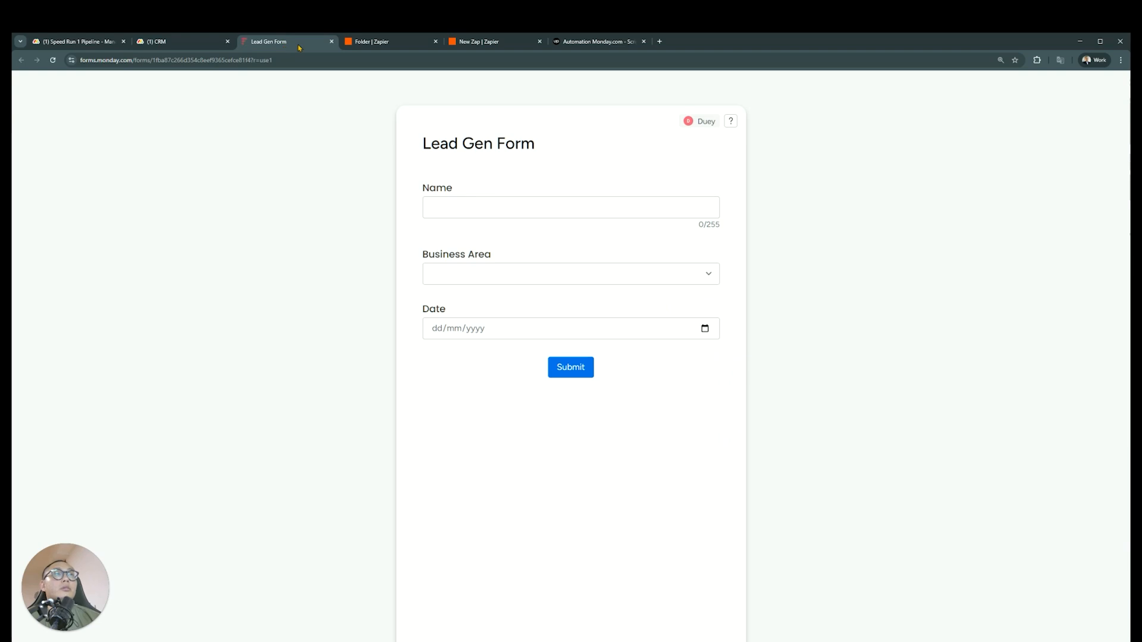
pyautogui.click(360, 43)
pyautogui.click(488, 43)
pyautogui.click(632, 395)
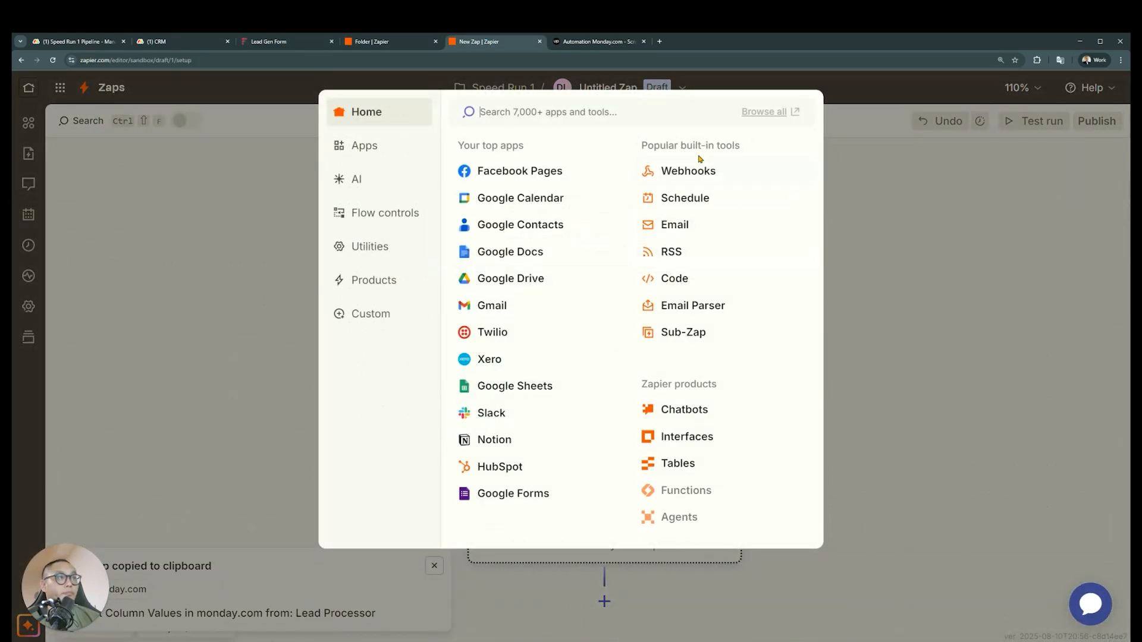
pyautogui.click(688, 171)
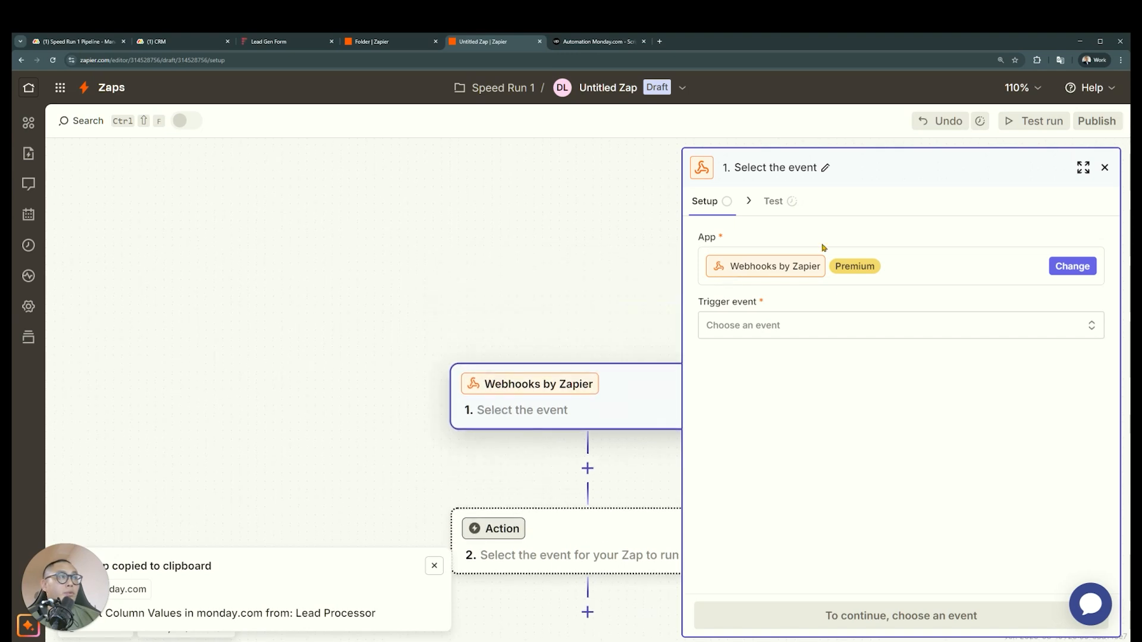
pyautogui.click(838, 324)
pyautogui.click(569, 381)
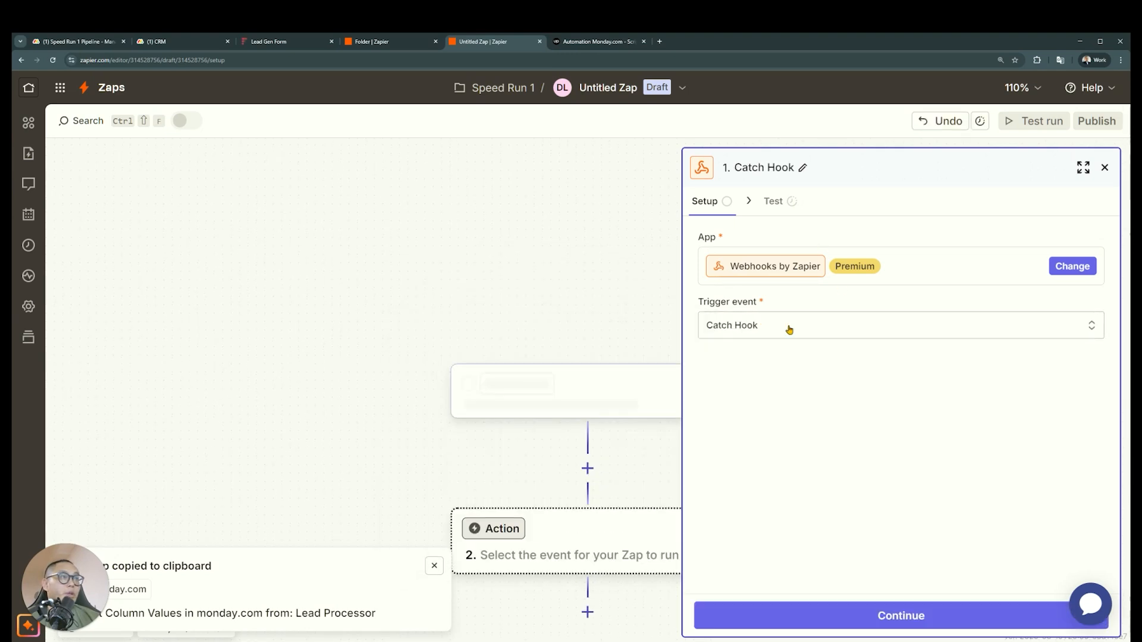
pyautogui.click(786, 205)
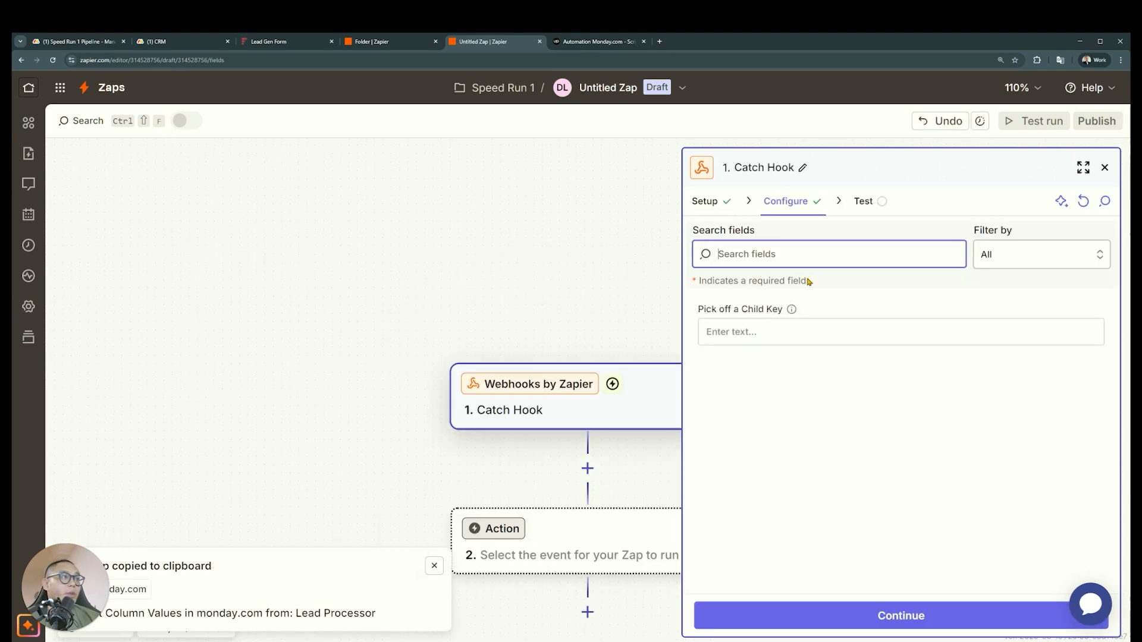
pyautogui.click(791, 621)
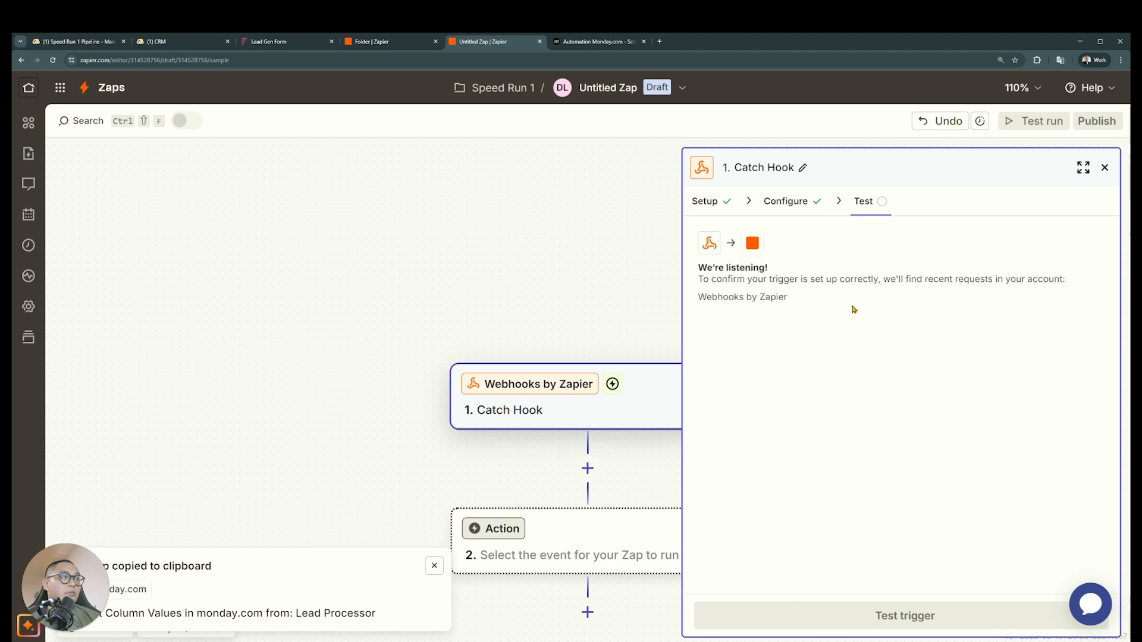
# Connect the Catch Hook's webhook URL to the subitem-created integration on the CRM board and create the automation
pyautogui.click(1073, 285)
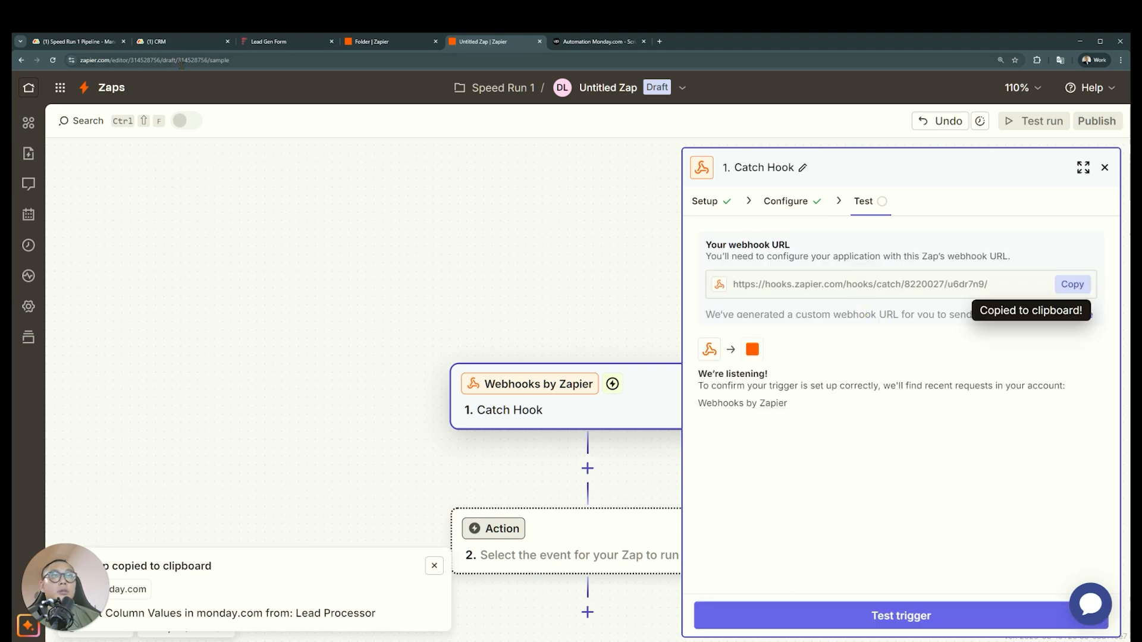
pyautogui.click(87, 43)
pyautogui.click(182, 42)
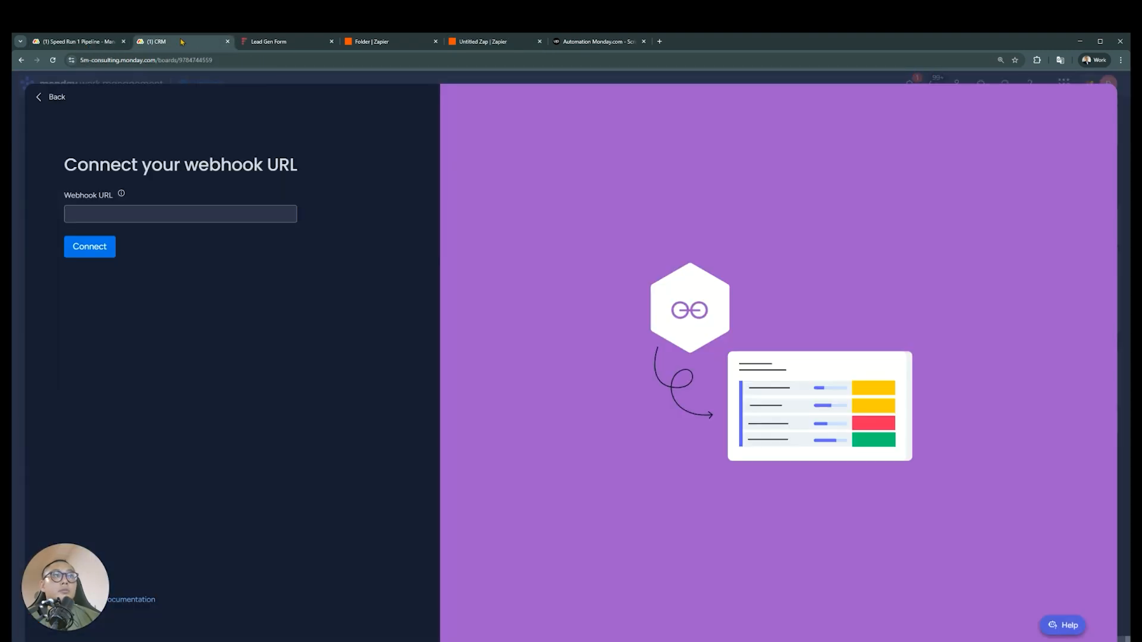
pyautogui.click(197, 215)
pyautogui.hotkey('ctrl', 'v')
pyautogui.click(101, 247)
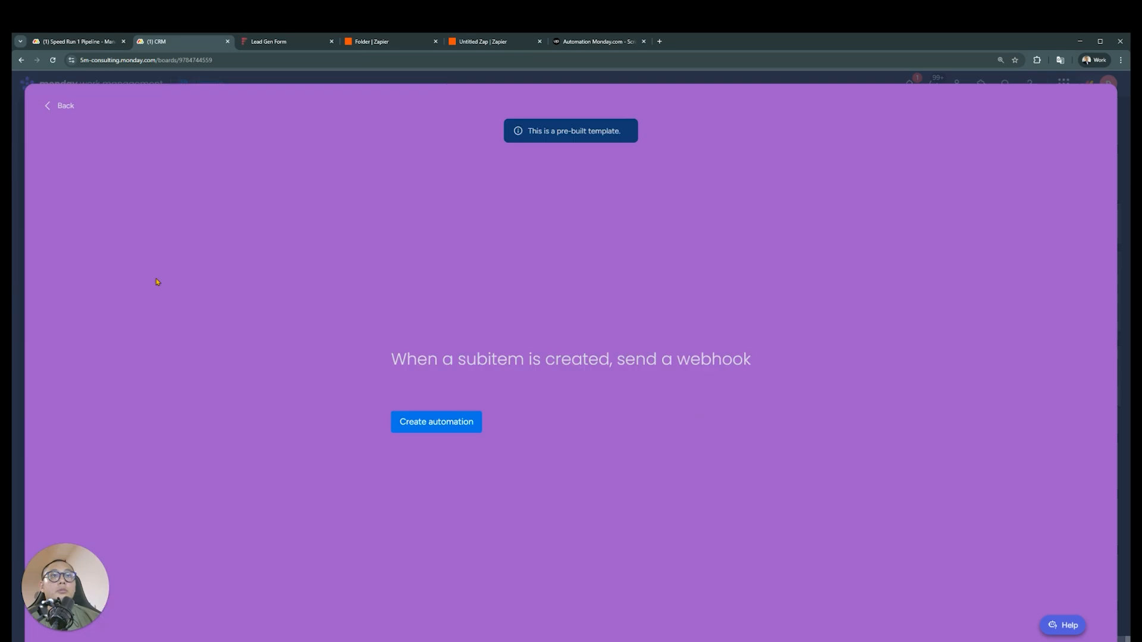
pyautogui.click(460, 424)
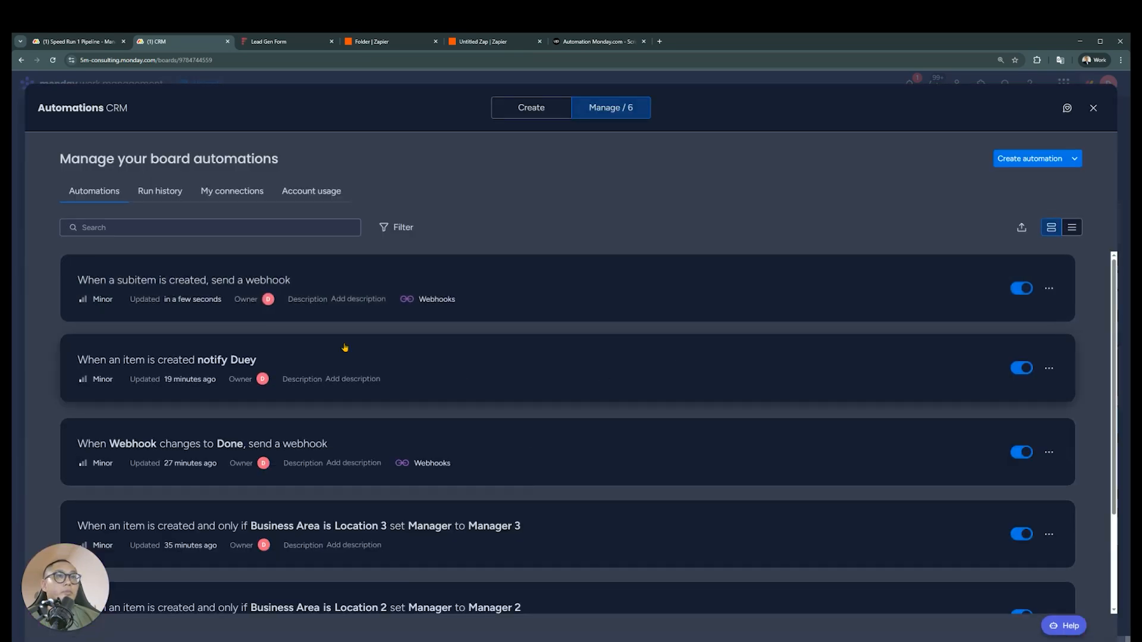
pyautogui.click(1093, 107)
# Return to the new Zap and test the Catch Hook trigger for incoming requests
pyautogui.click(493, 41)
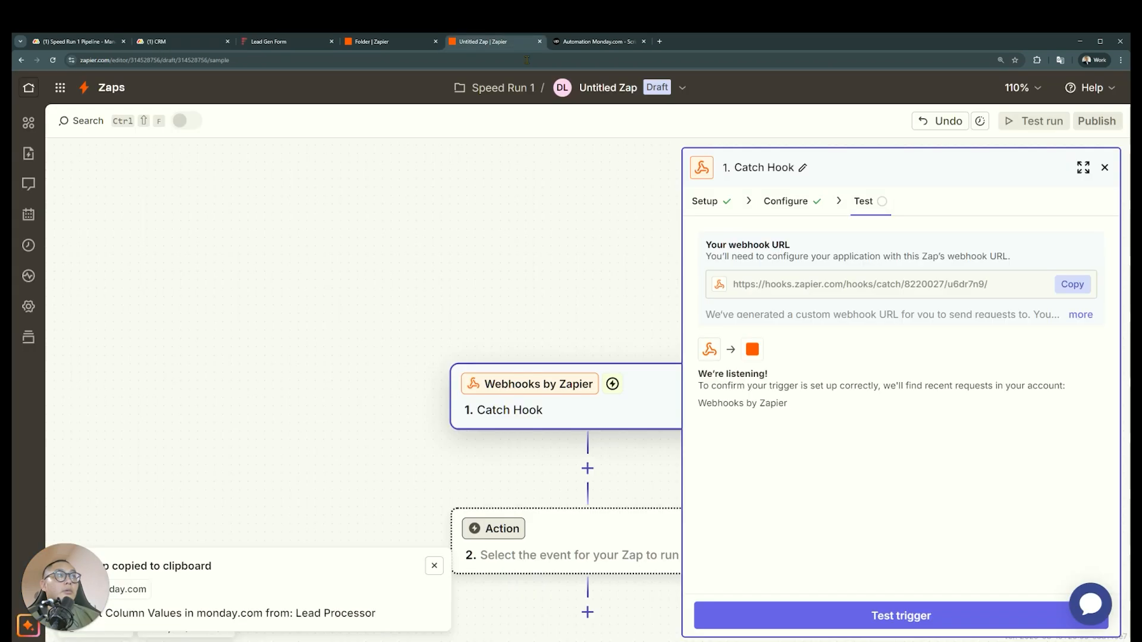
pyautogui.click(881, 615)
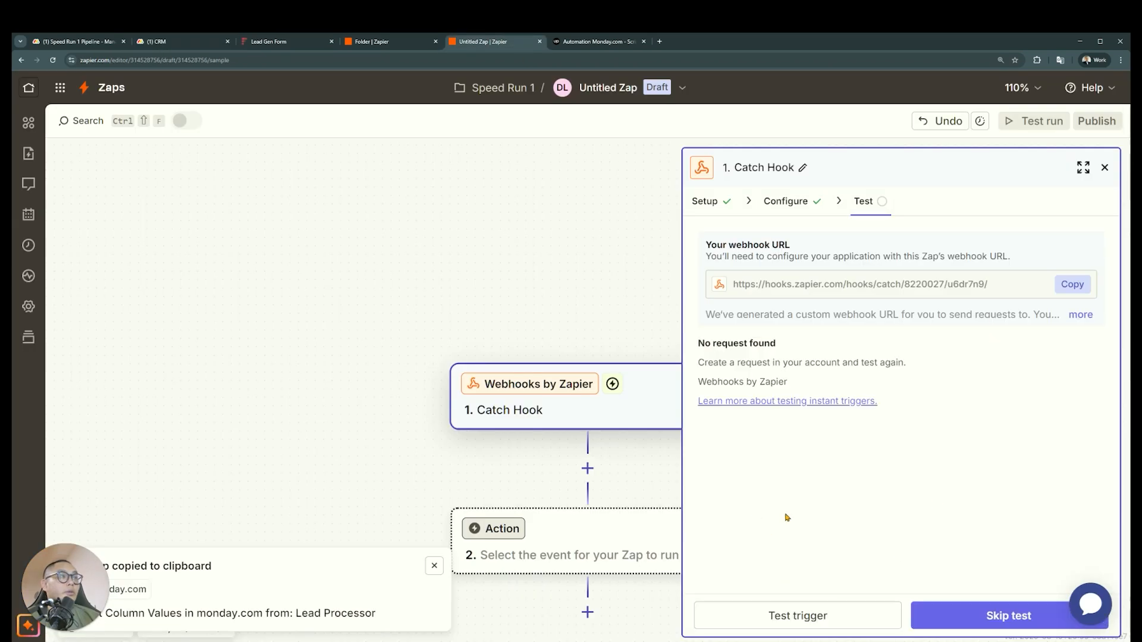
# Create a subitem named "test" under the first New Leads item on the CRM board and retest the Catch Hook trigger in Zapier
pyautogui.click(819, 609)
pyautogui.click(78, 41)
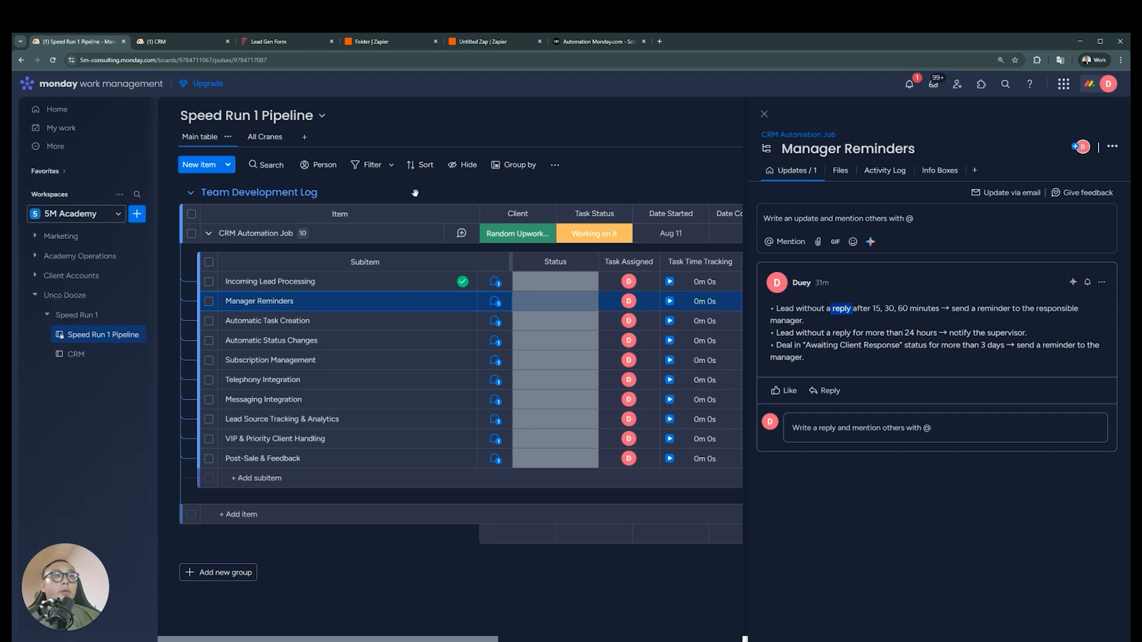
pyautogui.click(179, 41)
pyautogui.click(298, 321)
pyautogui.write('test')
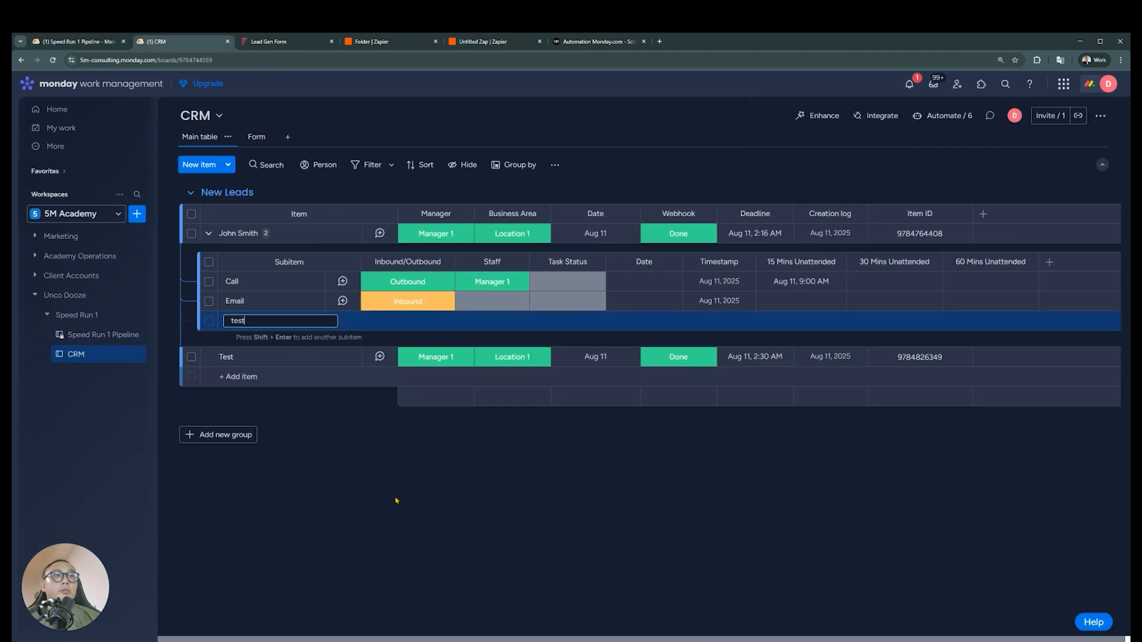
pyautogui.press('Return')
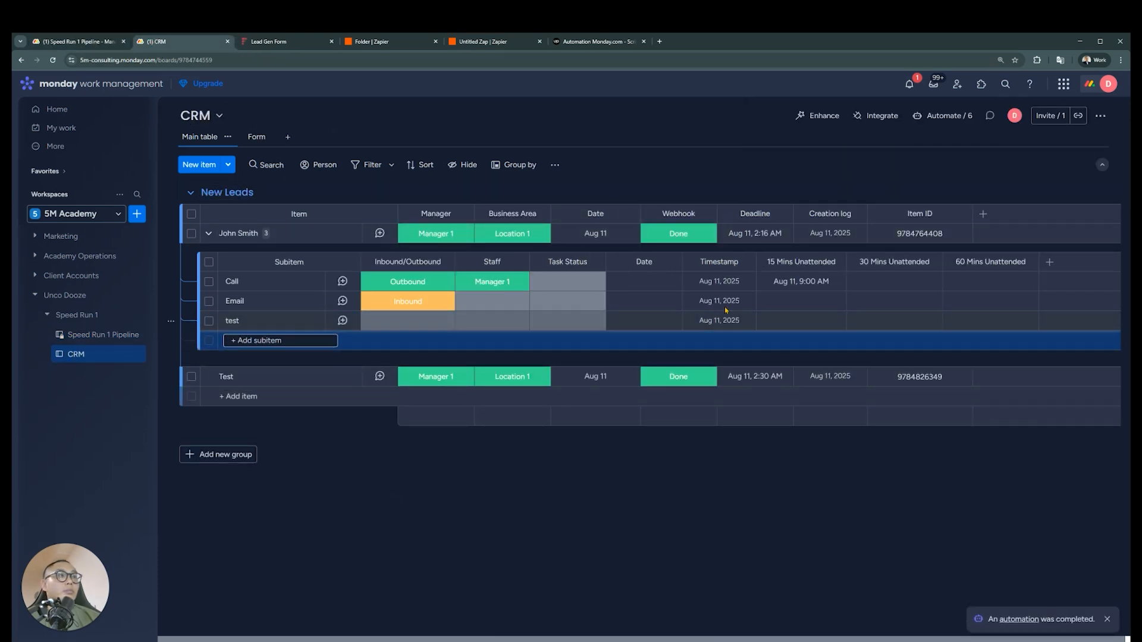
pyautogui.moveTo(724, 322)
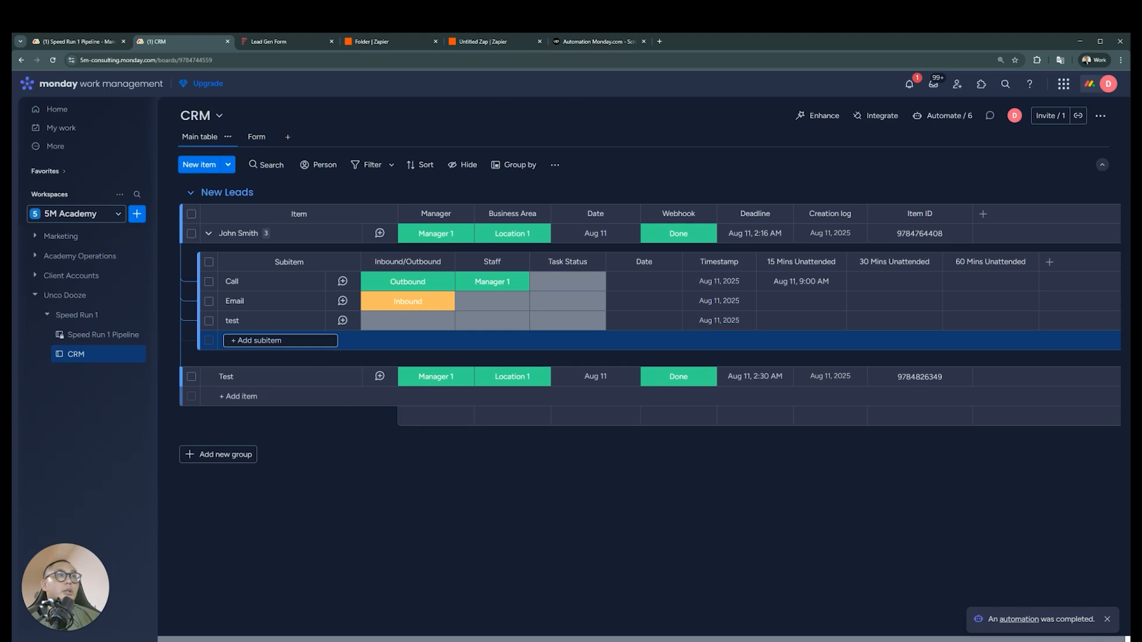
pyautogui.click(482, 41)
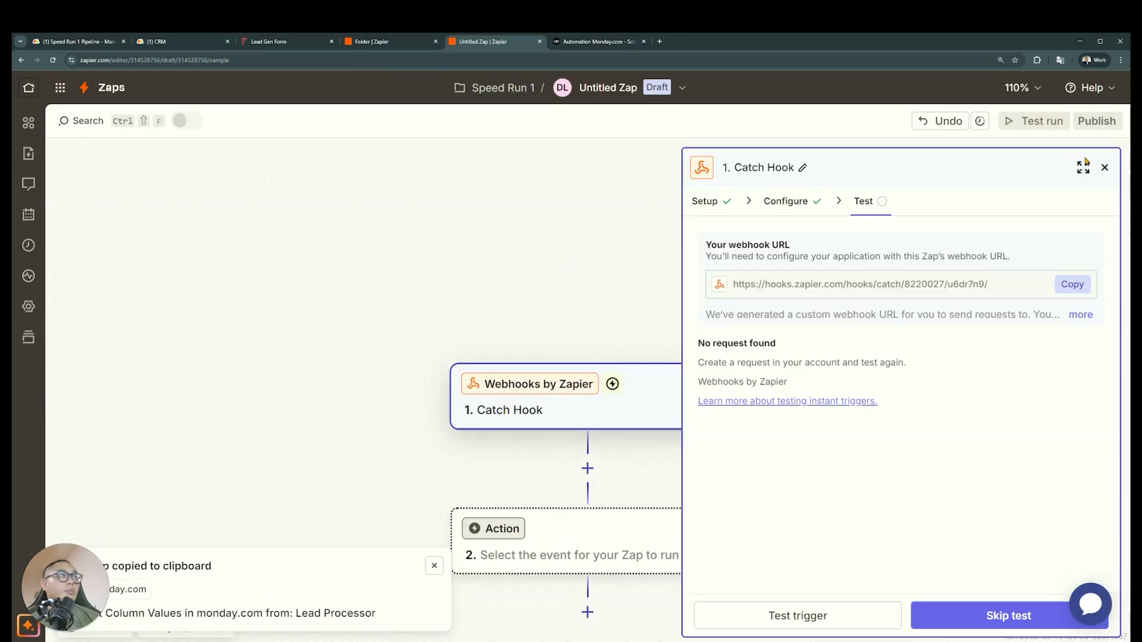
pyautogui.click(843, 617)
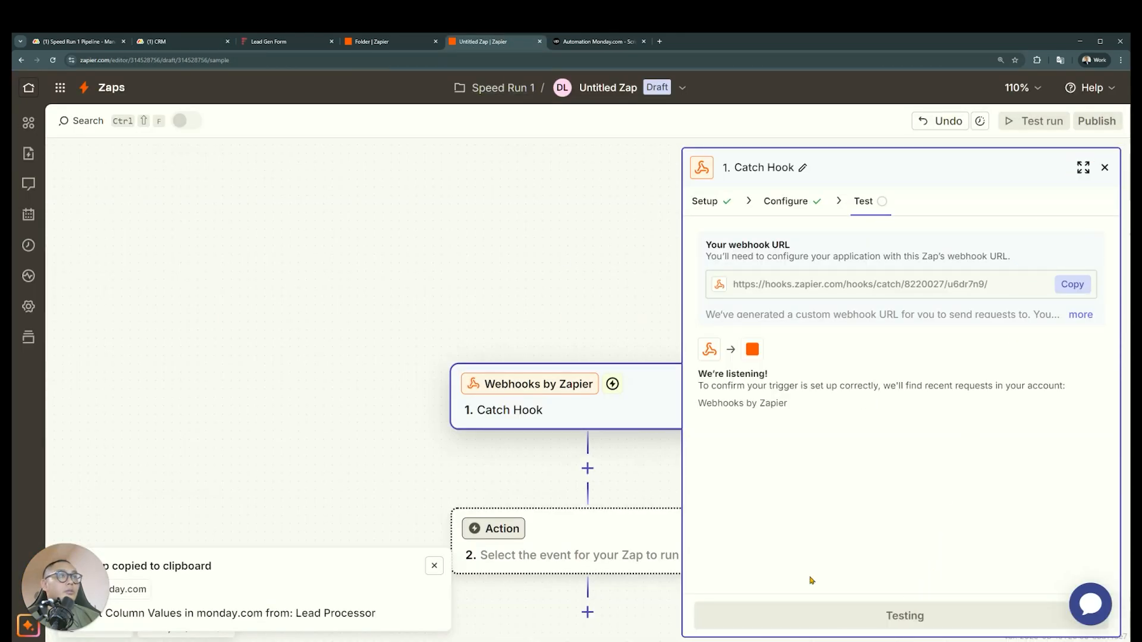
# Rename the untitled Zap as "Subitem Task Deadline Processor" and stay on its editor page
pyautogui.click(608, 88)
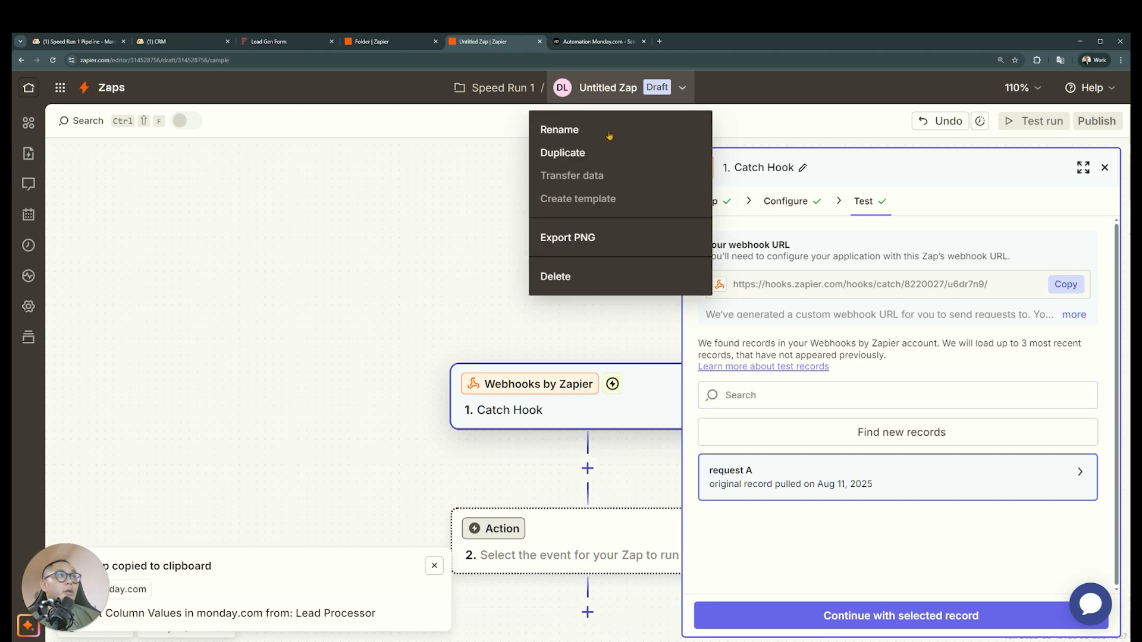
pyautogui.click(609, 135)
pyautogui.write('D')
pyautogui.press('BackSpace')
pyautogui.write('Subitem Task Deasli')
pyautogui.press('BackSpace')
pyautogui.press('BackSpace')
pyautogui.press('BackSpace')
pyautogui.write('dline Processor')
pyautogui.press('Return')
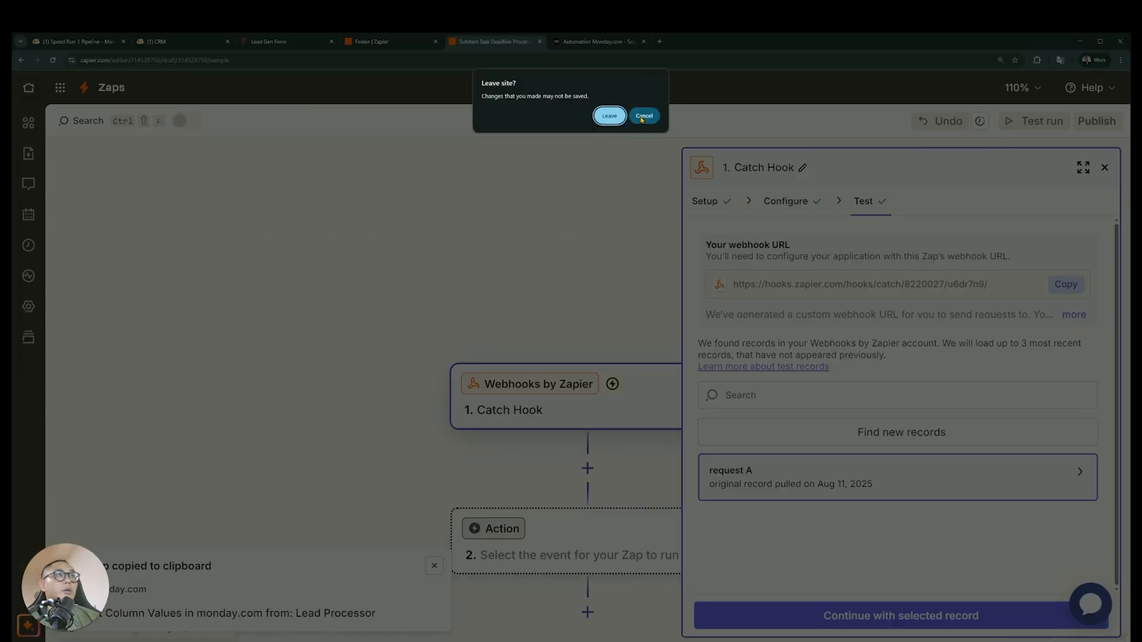
pyautogui.click(643, 115)
pyautogui.click(764, 110)
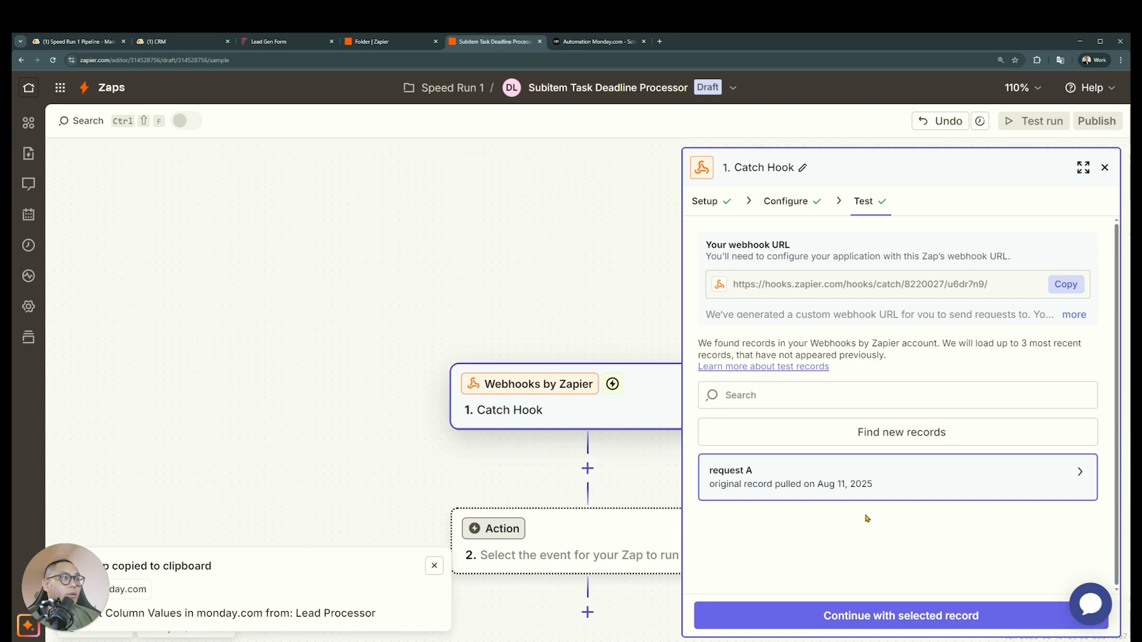
# Review the event fields in the captured request A and set monday.com as the app for the Zap's second step
pyautogui.moveTo(884, 496)
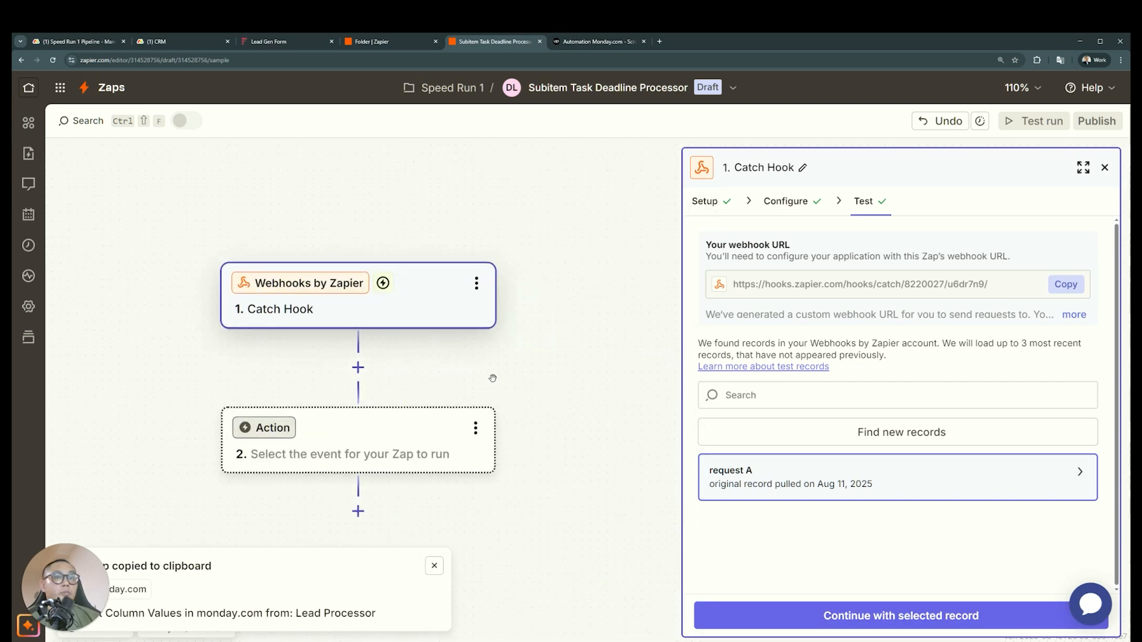
pyautogui.moveTo(499, 375); pyautogui.dragTo(599, 368)
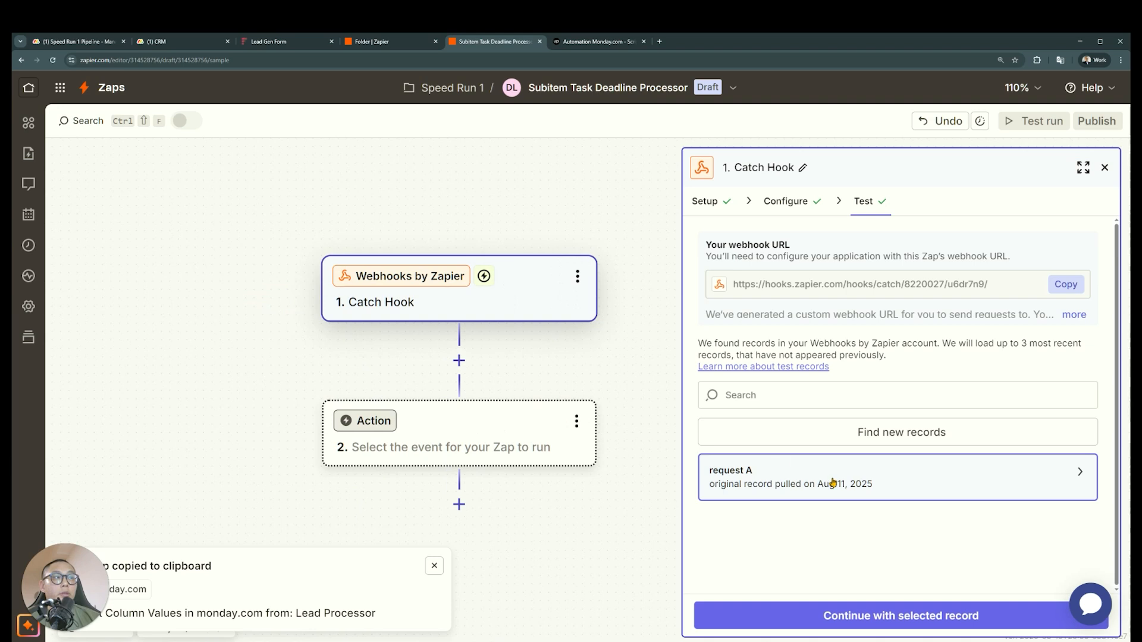
pyautogui.moveTo(833, 483)
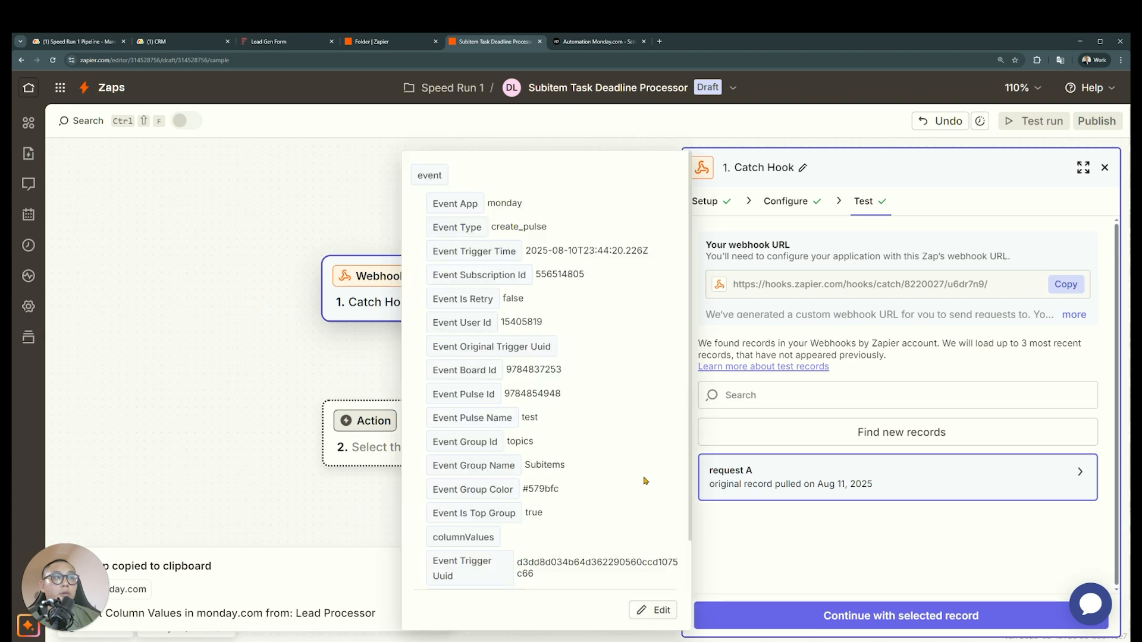
pyautogui.scroll(-2, 644, 481)
pyautogui.scroll(3, 644, 480)
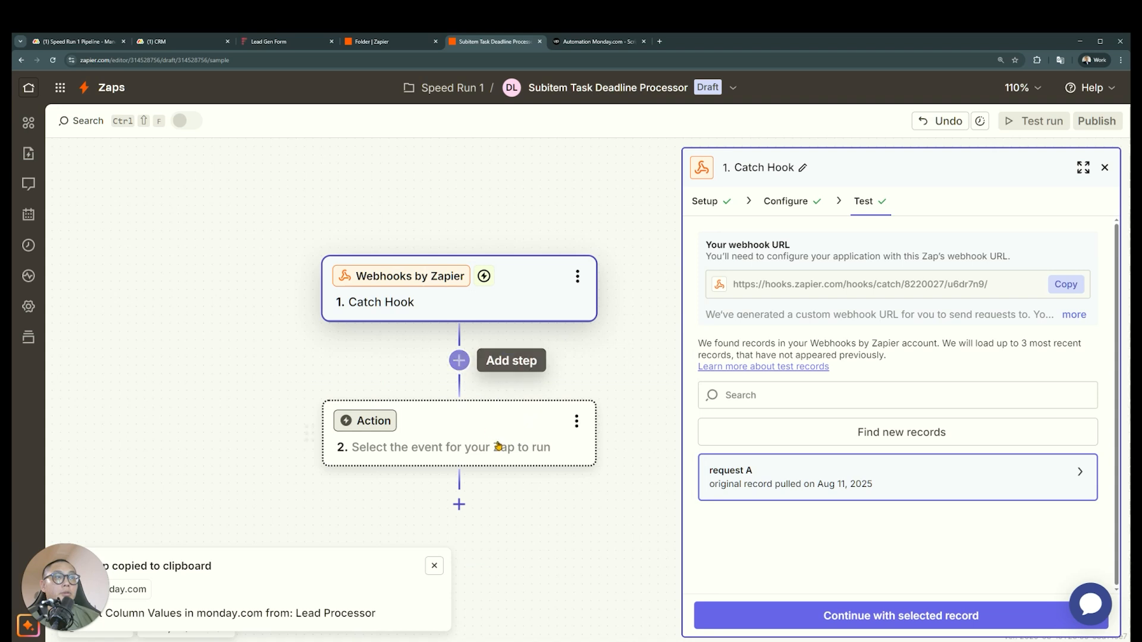
pyautogui.click(459, 359)
pyautogui.write('monday')
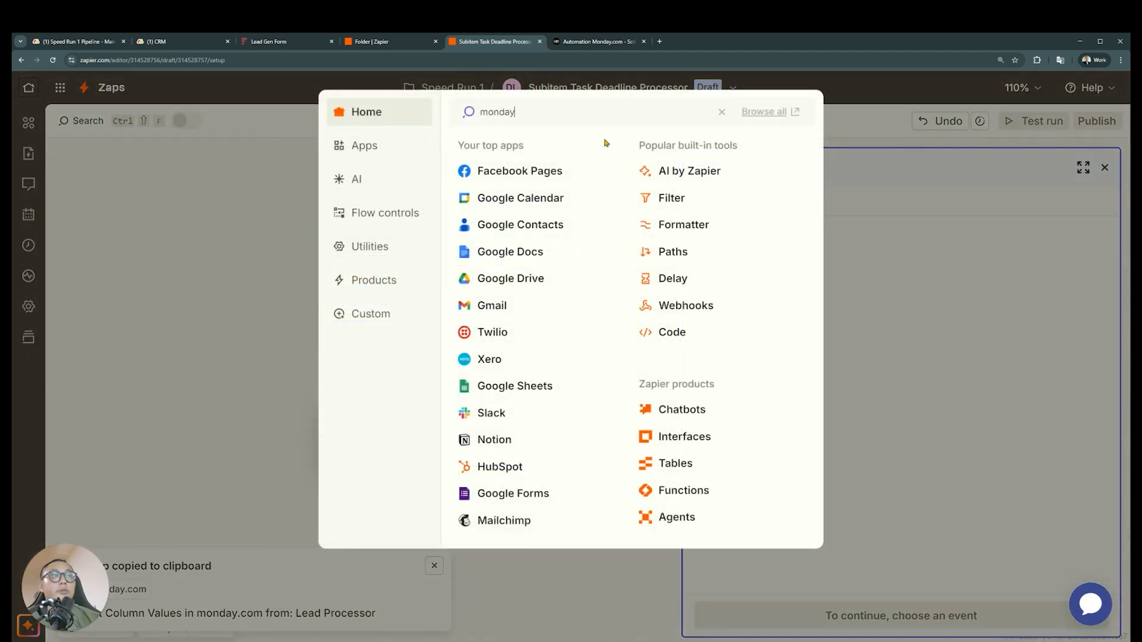
pyautogui.click(551, 148)
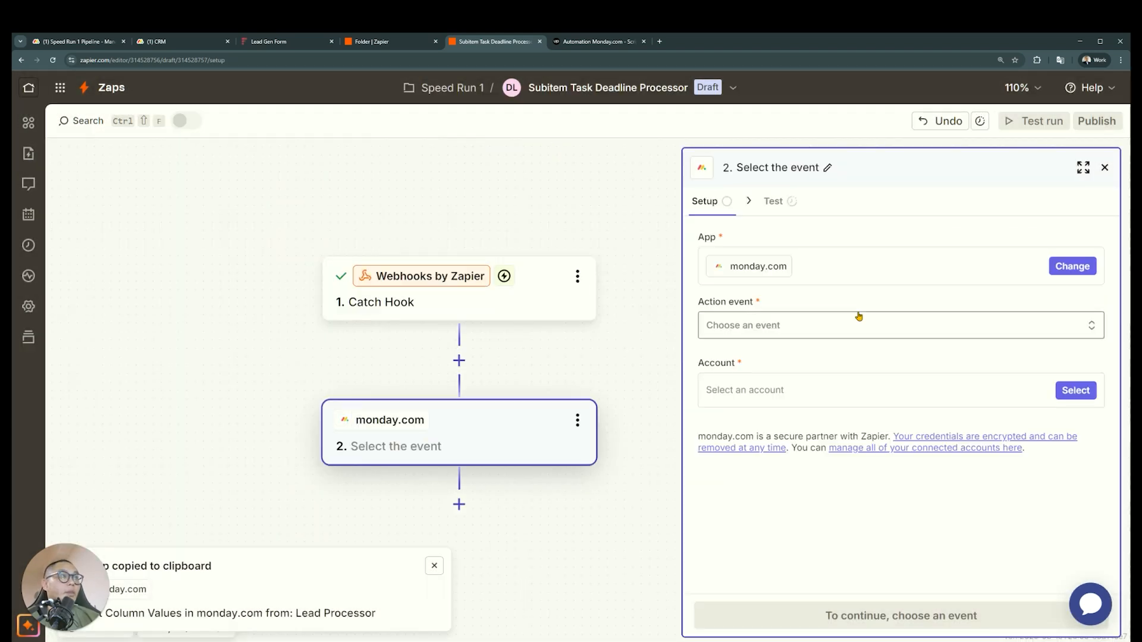
# Set the monday.com action event to Get Subitem Values, choose the first listed monday.com account, and proceed to configuration
pyautogui.click(847, 326)
pyautogui.write('sub')
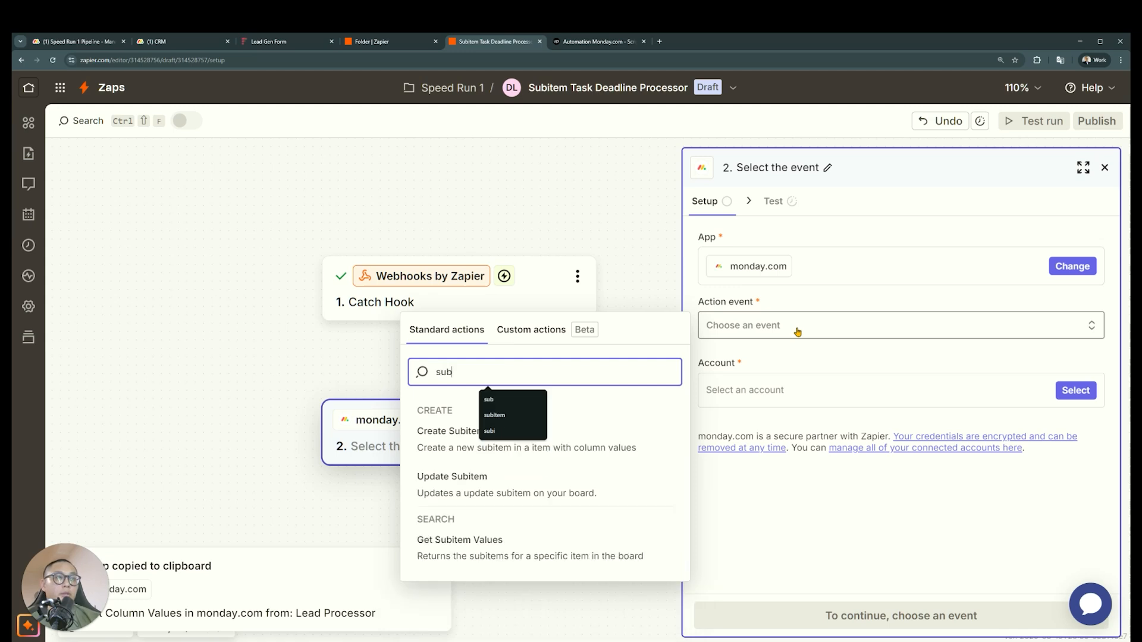
pyautogui.click(541, 564)
pyautogui.click(1076, 390)
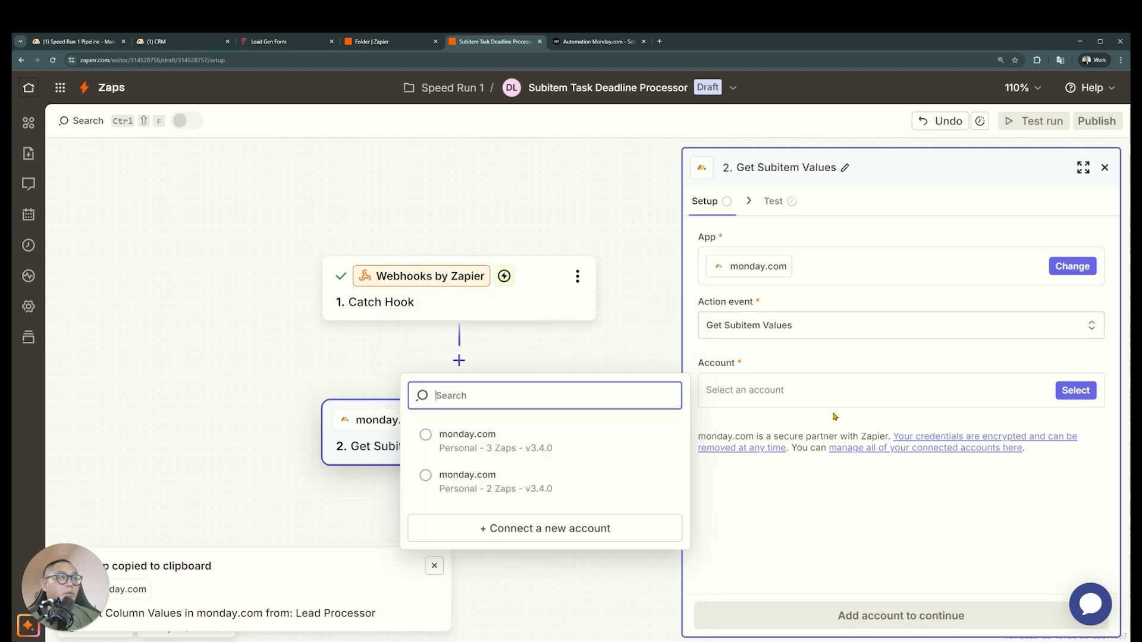
pyautogui.click(517, 447)
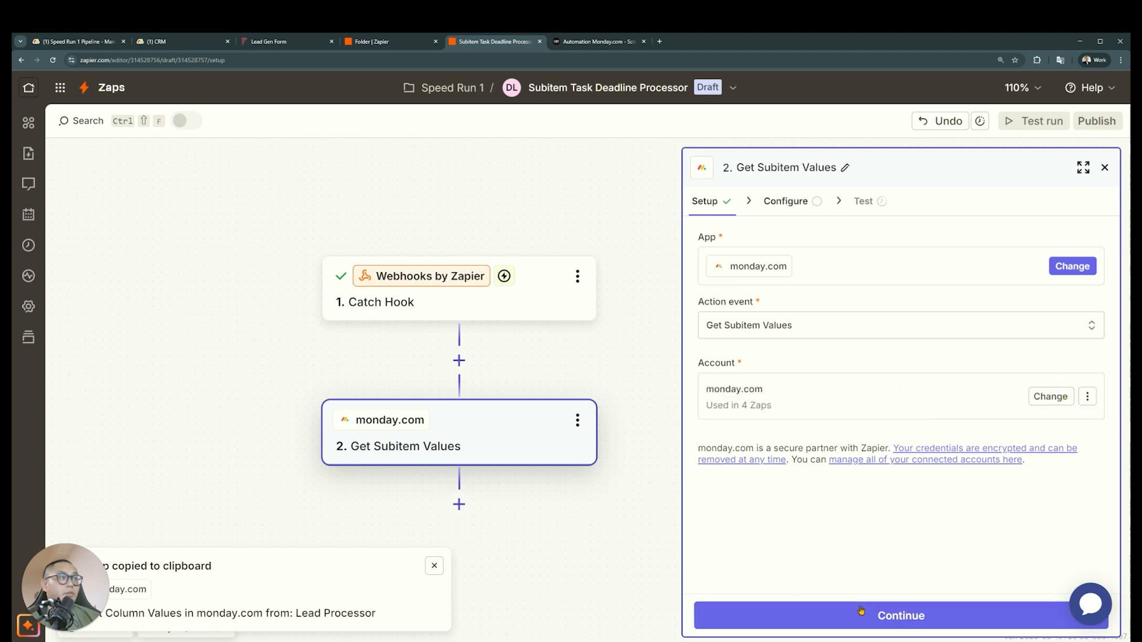
pyautogui.click(861, 613)
# Set the Board ID to CRM, map the Item ID to the Catch Hook's Event Pulse Id, and test the step
pyautogui.click(1074, 337)
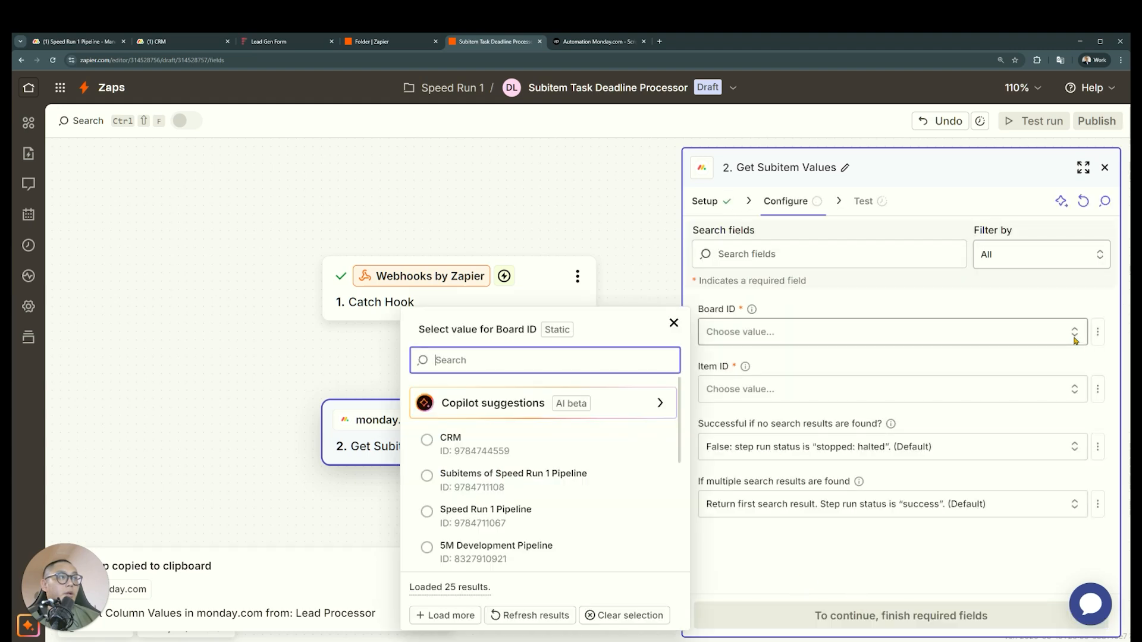
pyautogui.click(521, 447)
pyautogui.click(1071, 394)
pyautogui.click(1053, 461)
pyautogui.click(565, 364)
pyautogui.click(845, 615)
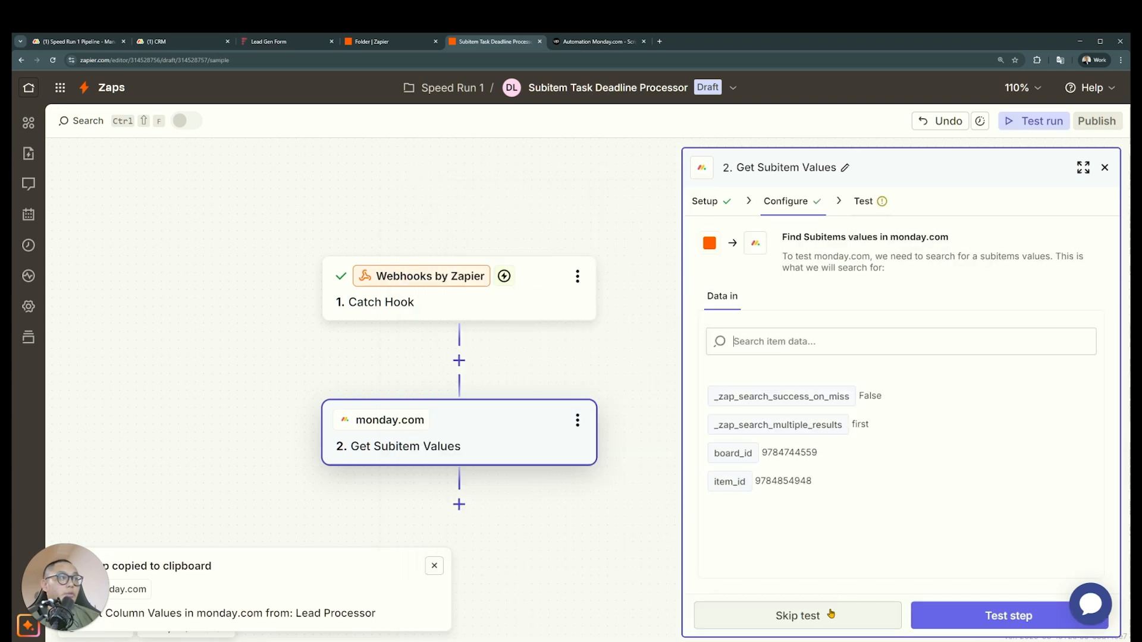
pyautogui.click(955, 626)
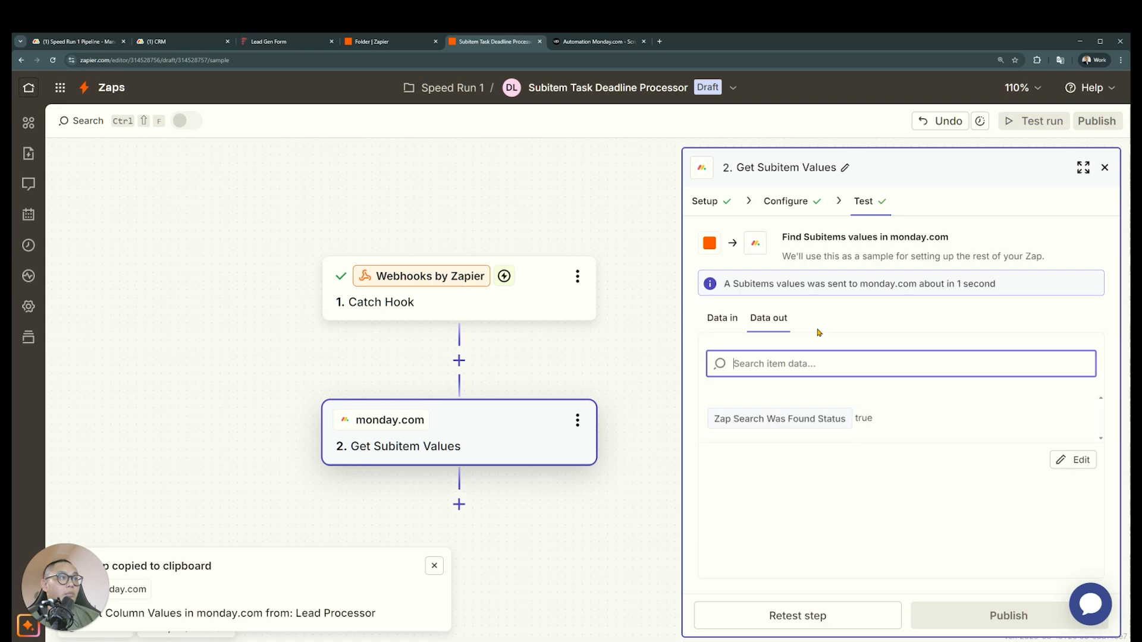
# Change the Board ID of Get Subitem Values to "Subitems of CRM" and retest the step
pyautogui.click(783, 202)
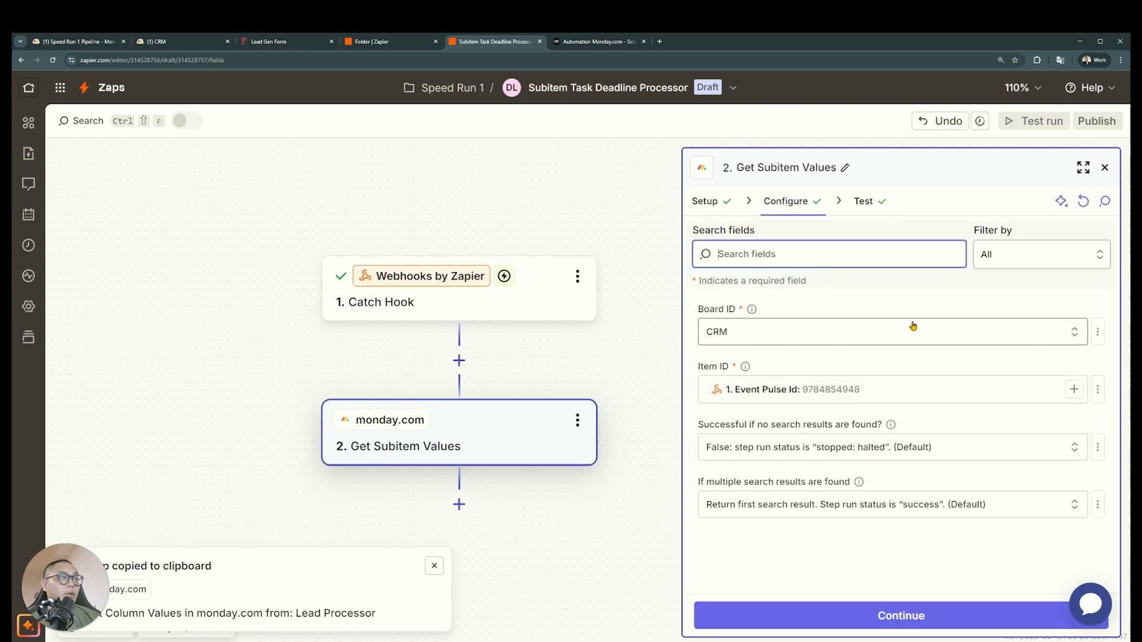
pyautogui.click(913, 330)
pyautogui.write('subitems of crm')
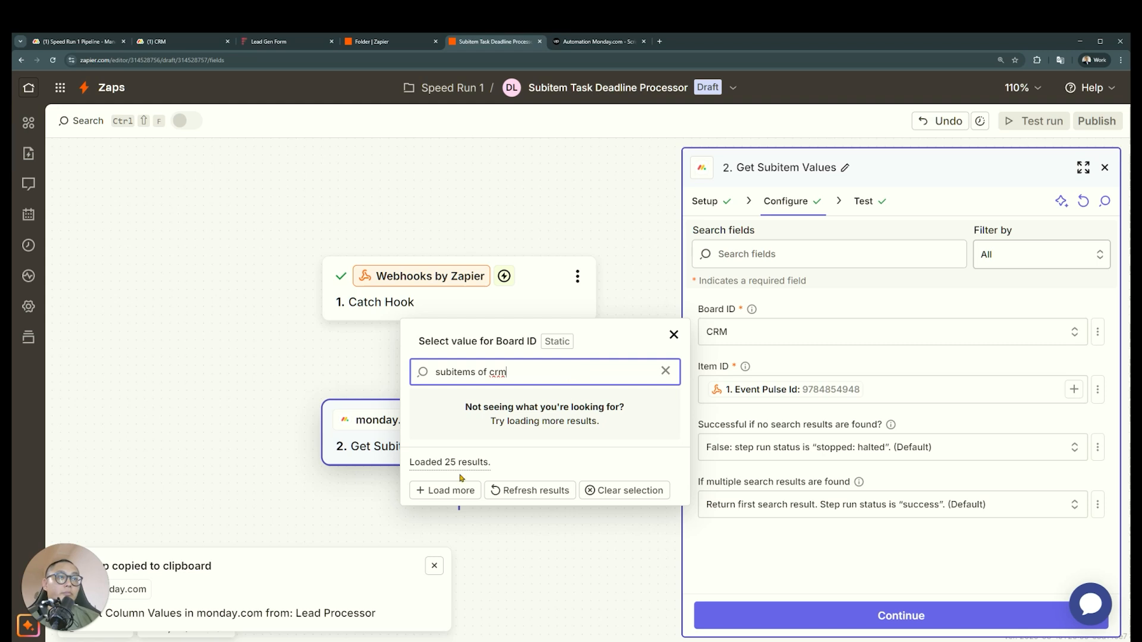
pyautogui.click(447, 490)
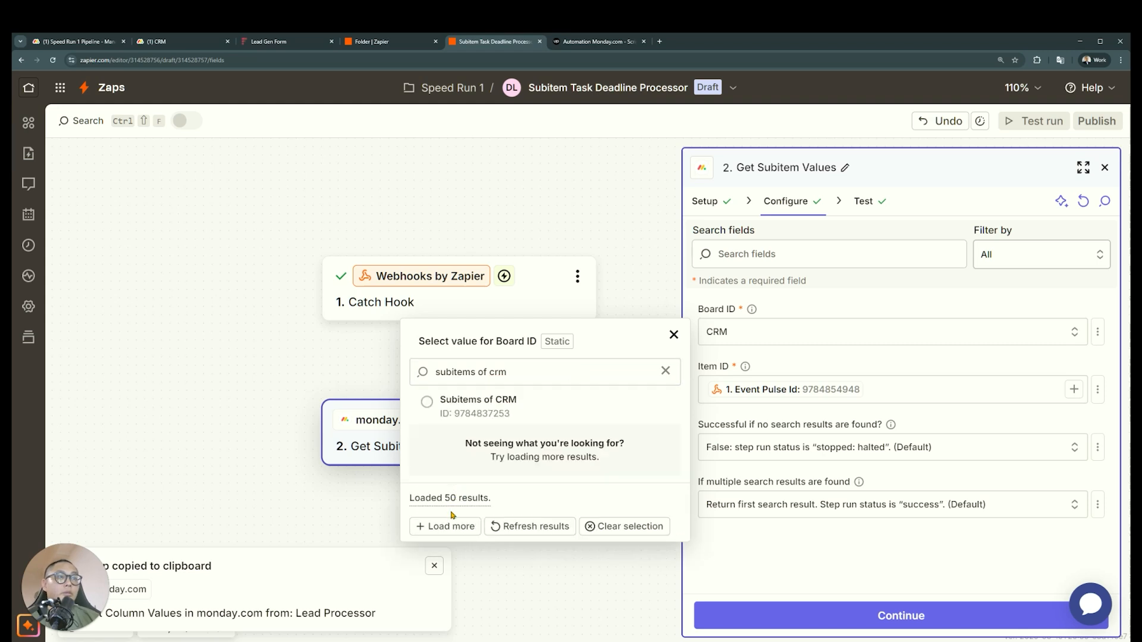
pyautogui.click(483, 403)
pyautogui.click(845, 622)
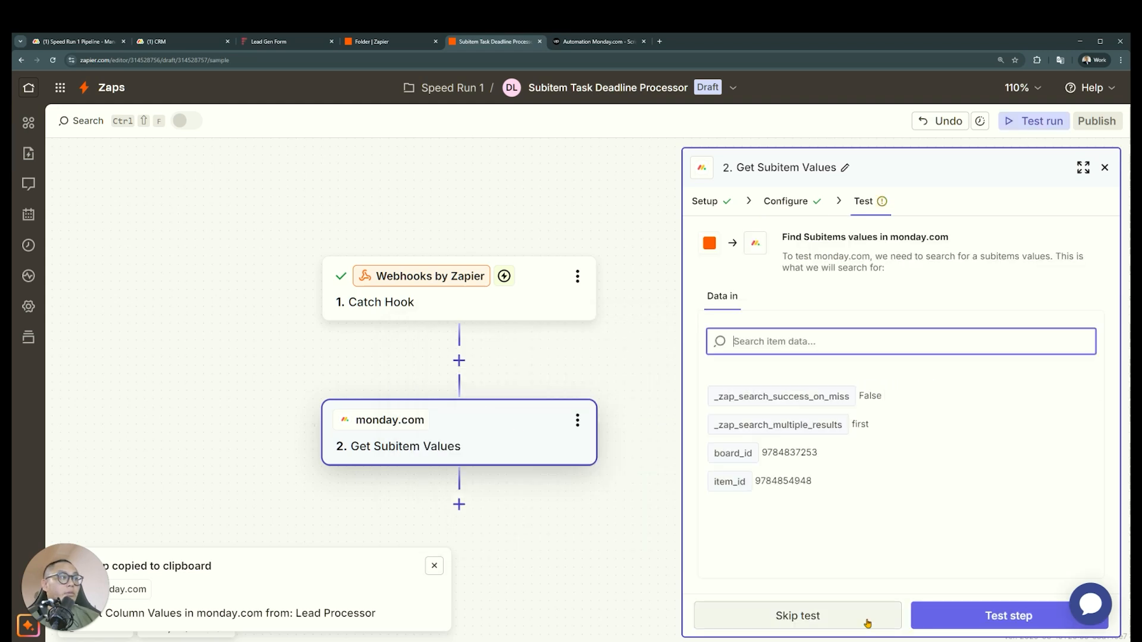
pyautogui.click(919, 610)
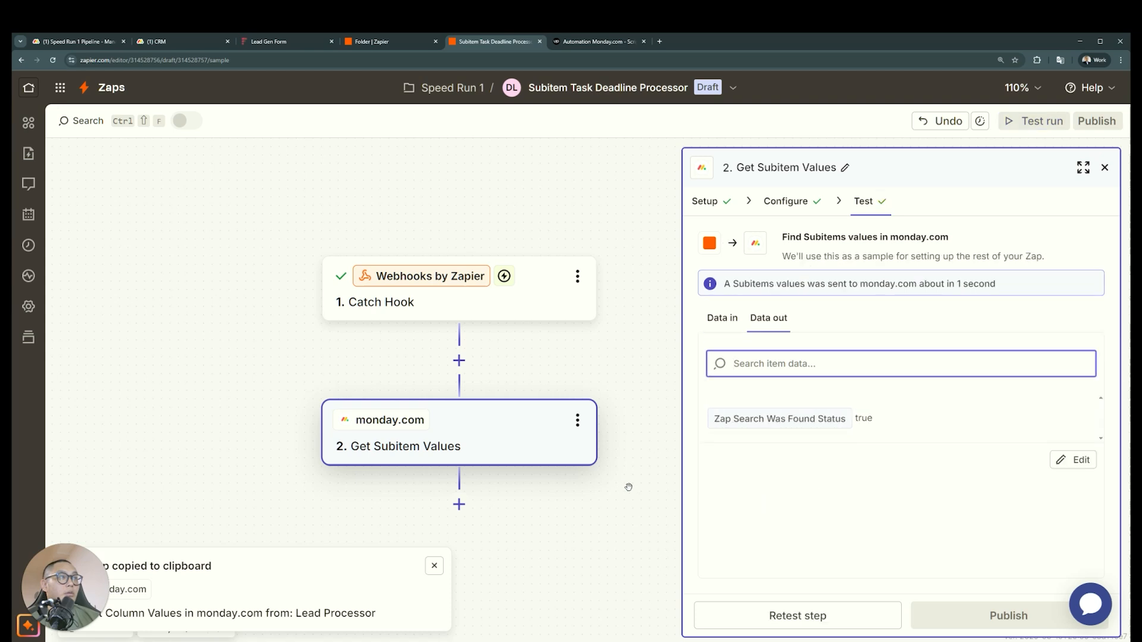
pyautogui.click(810, 615)
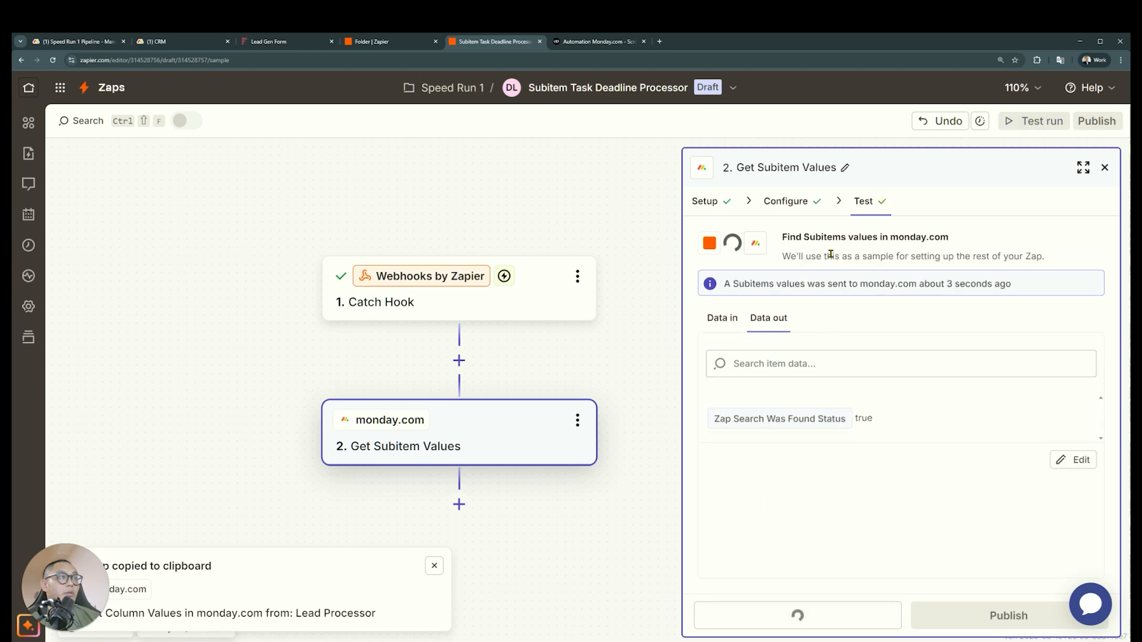
pyautogui.click(788, 202)
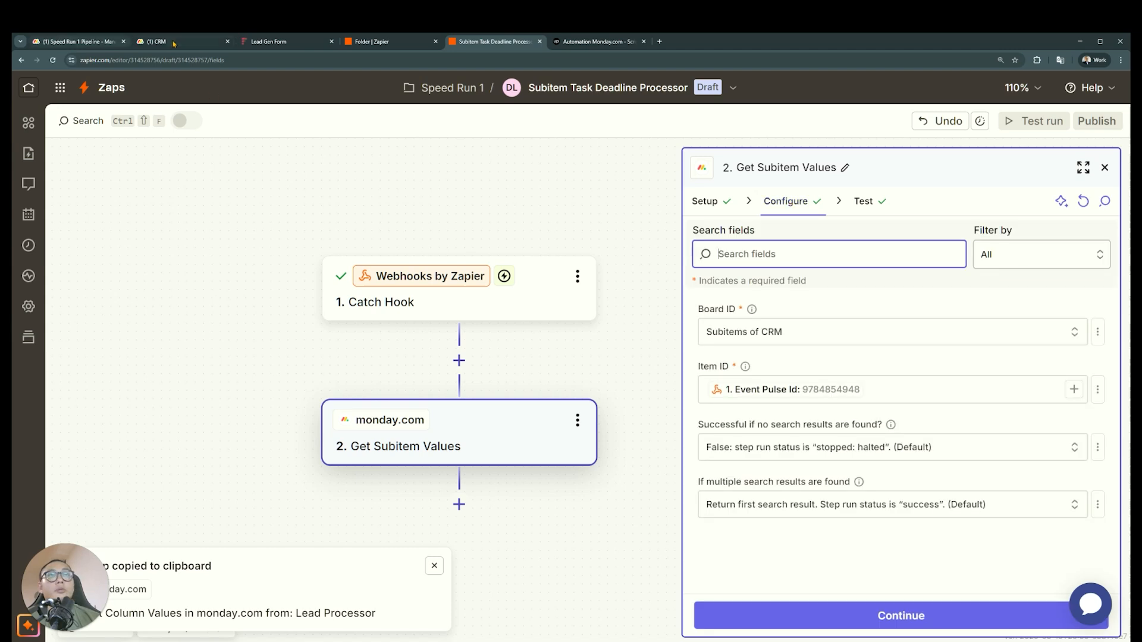
# Switch to the CRM board in monday.com, add an Item ID column to the subitems, and widen it to show full IDs
pyautogui.hotkey('ctrl', '2')
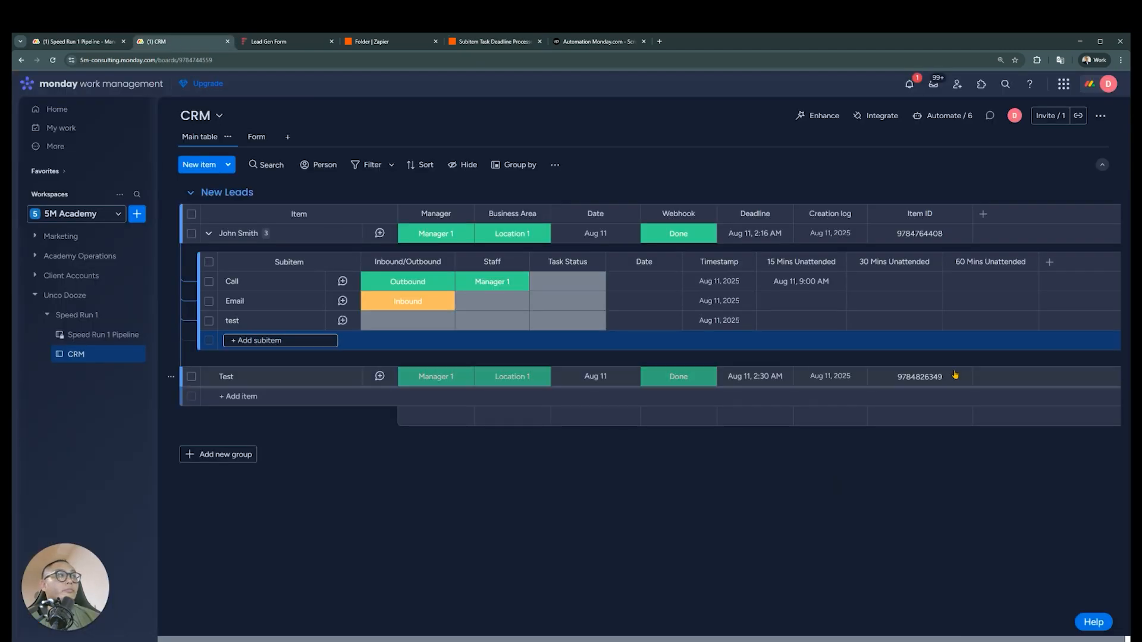
pyautogui.click(1049, 263)
pyautogui.write('io')
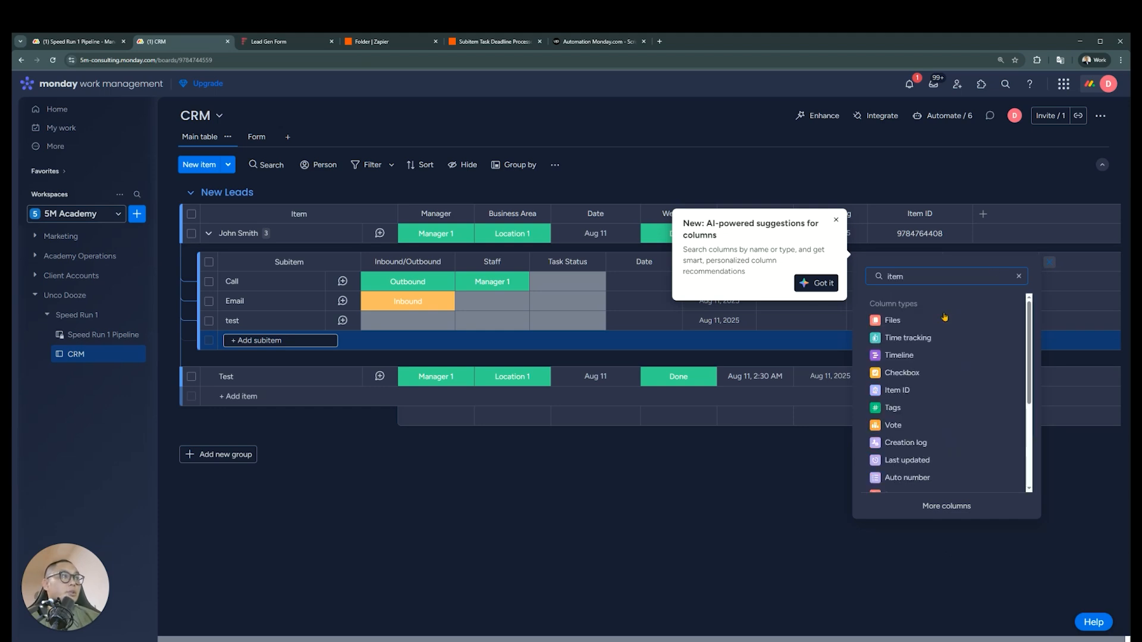
pyautogui.click(941, 389)
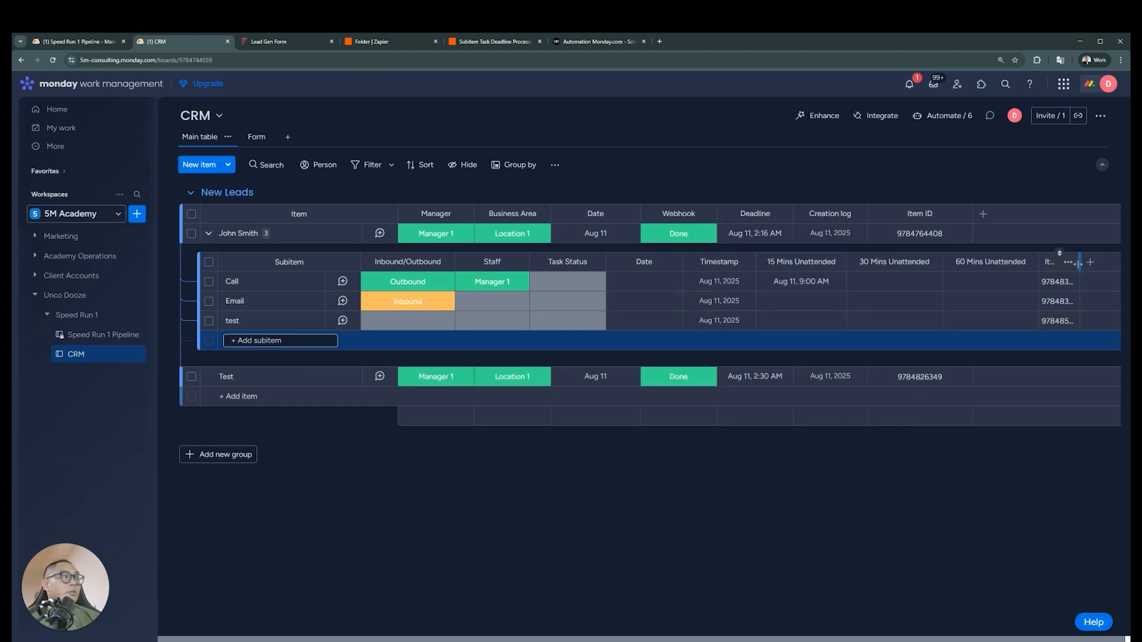
pyautogui.moveTo(1079, 262); pyautogui.dragTo(1124, 261)
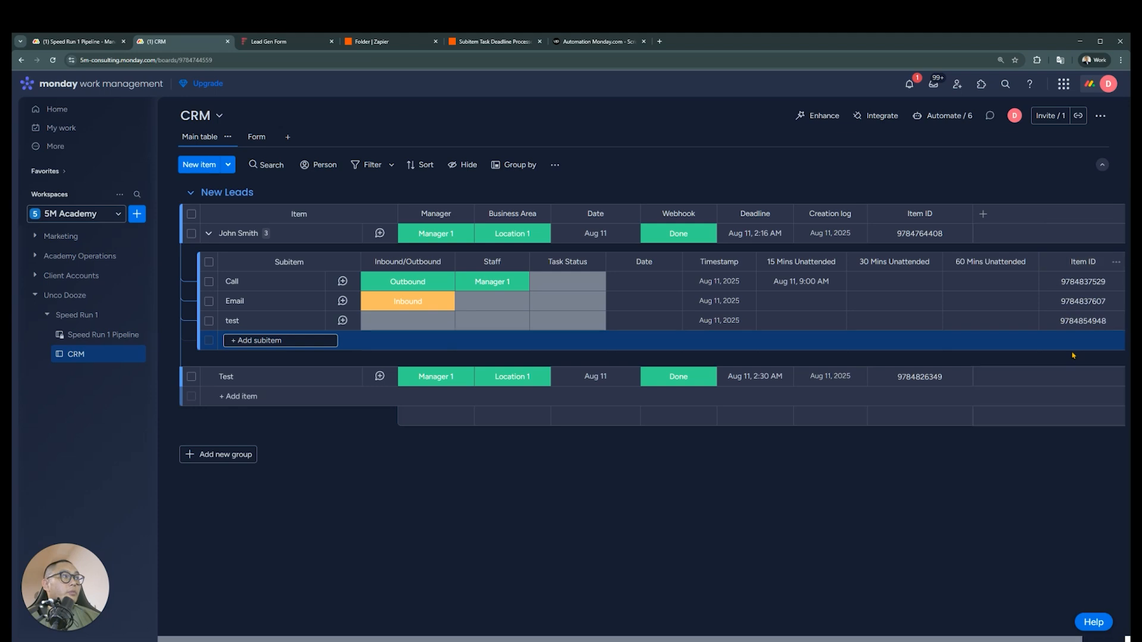
# Set the "test" subitem to Inbound with Manager 1 as its staff, and return to the Zap in Zapier
pyautogui.click(426, 327)
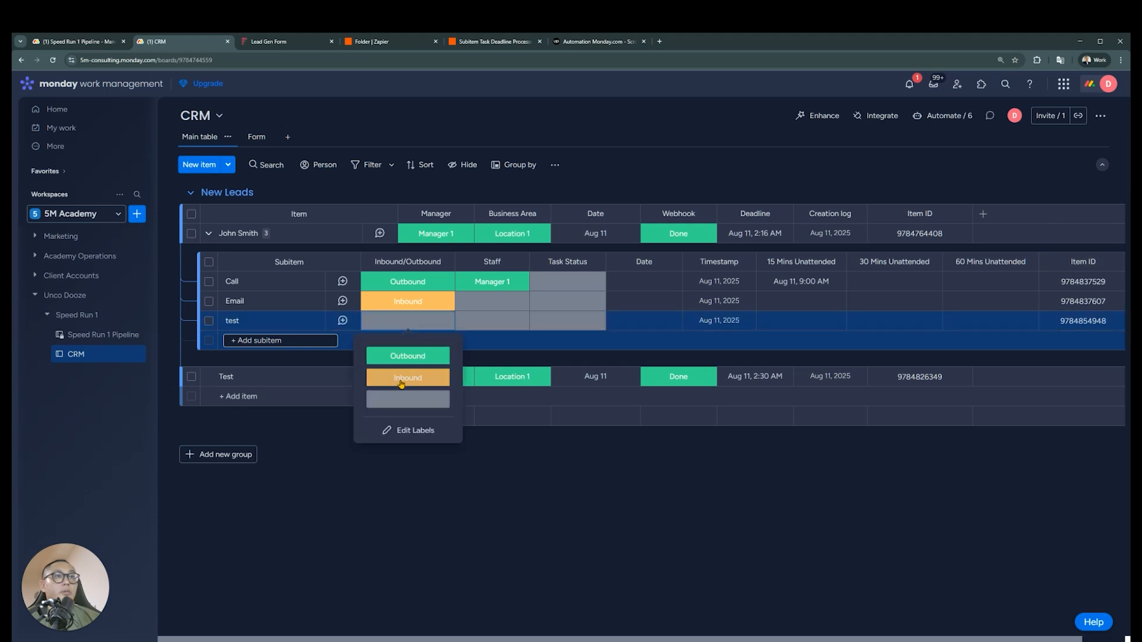
pyautogui.click(407, 377)
pyautogui.click(492, 320)
pyautogui.click(492, 356)
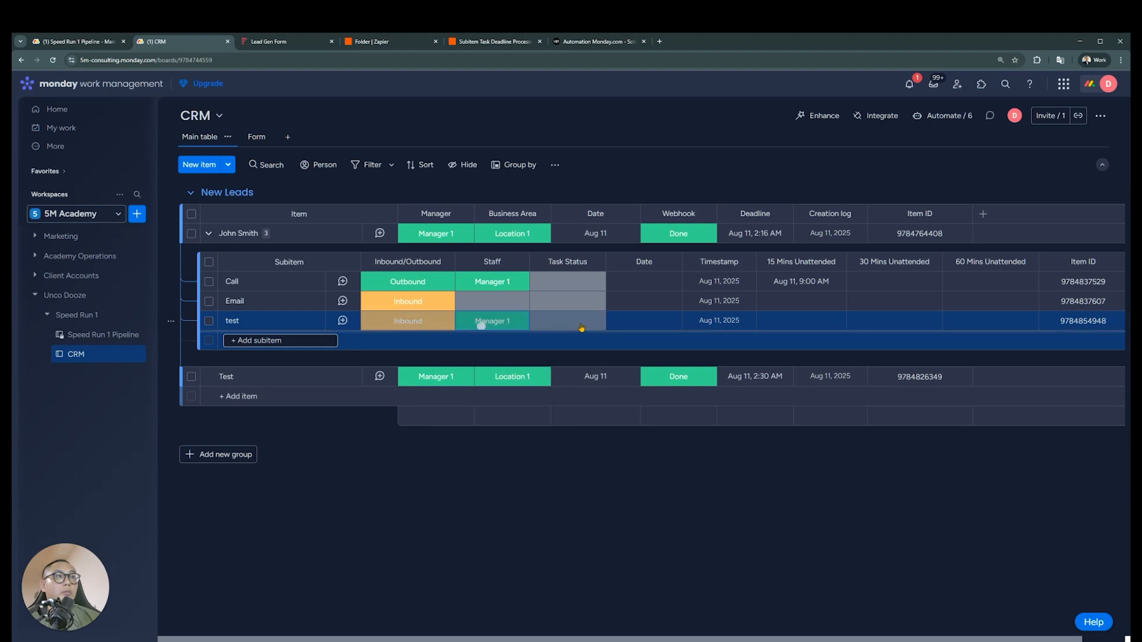
pyautogui.click(581, 328)
pyautogui.click(581, 327)
pyautogui.click(589, 42)
pyautogui.click(503, 42)
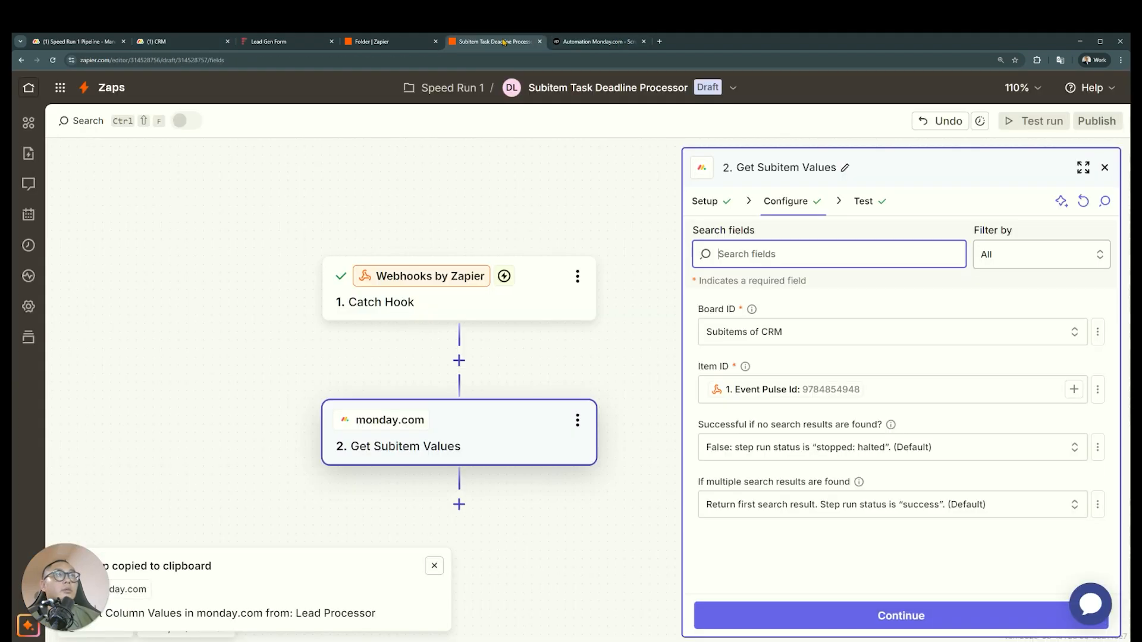
# Retest the Get Subitem Values step and compare its input data with its output data
pyautogui.click(785, 615)
pyautogui.click(788, 615)
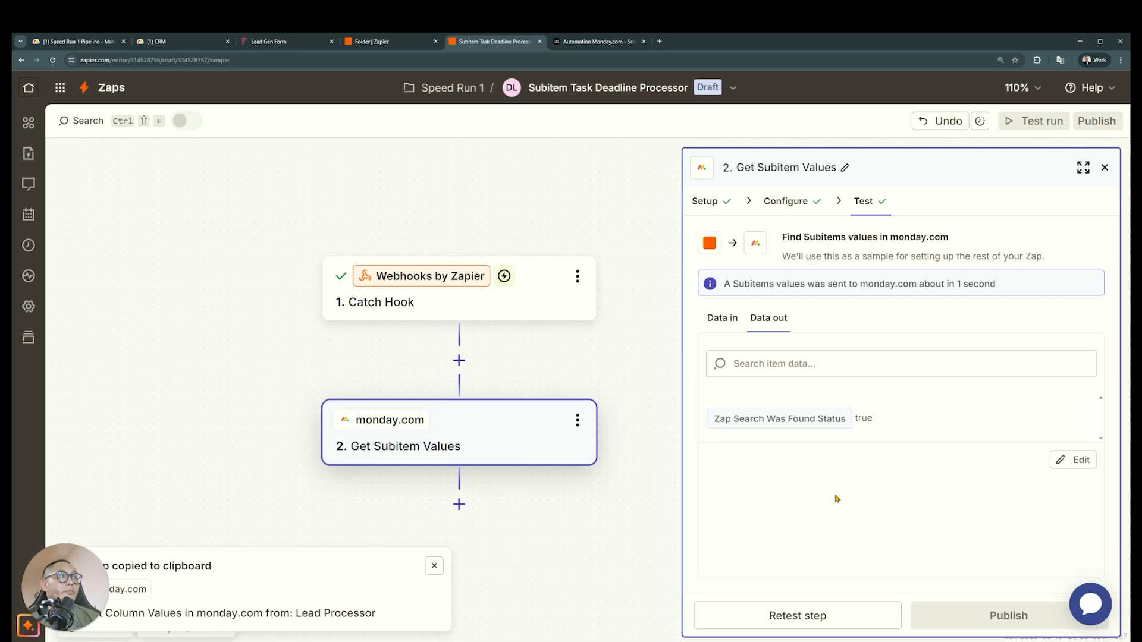
pyautogui.click(738, 325)
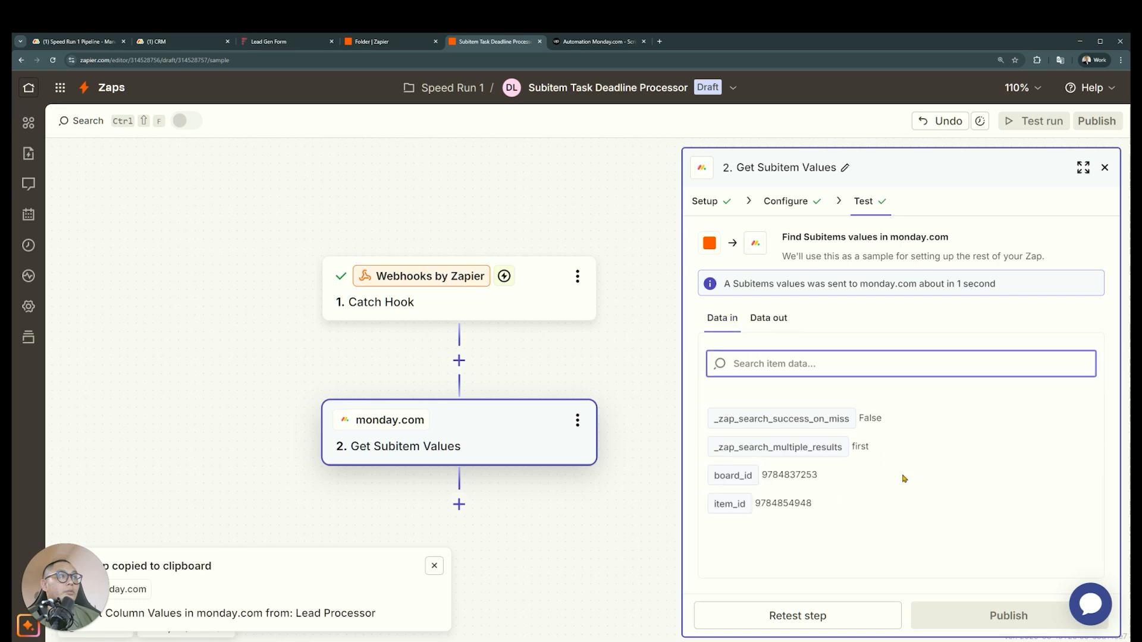
pyautogui.moveTo(826, 505); pyautogui.dragTo(806, 503)
pyautogui.click(769, 319)
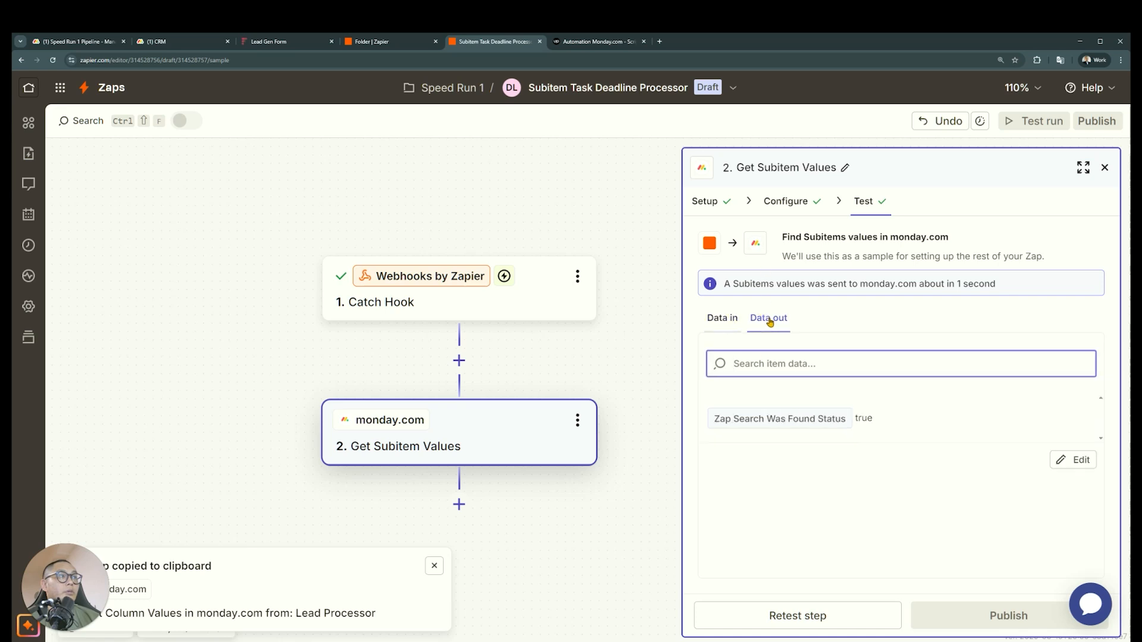
# Replace the mapped Item ID with the static "test" subitem and retest Get Subitem Values
pyautogui.click(806, 209)
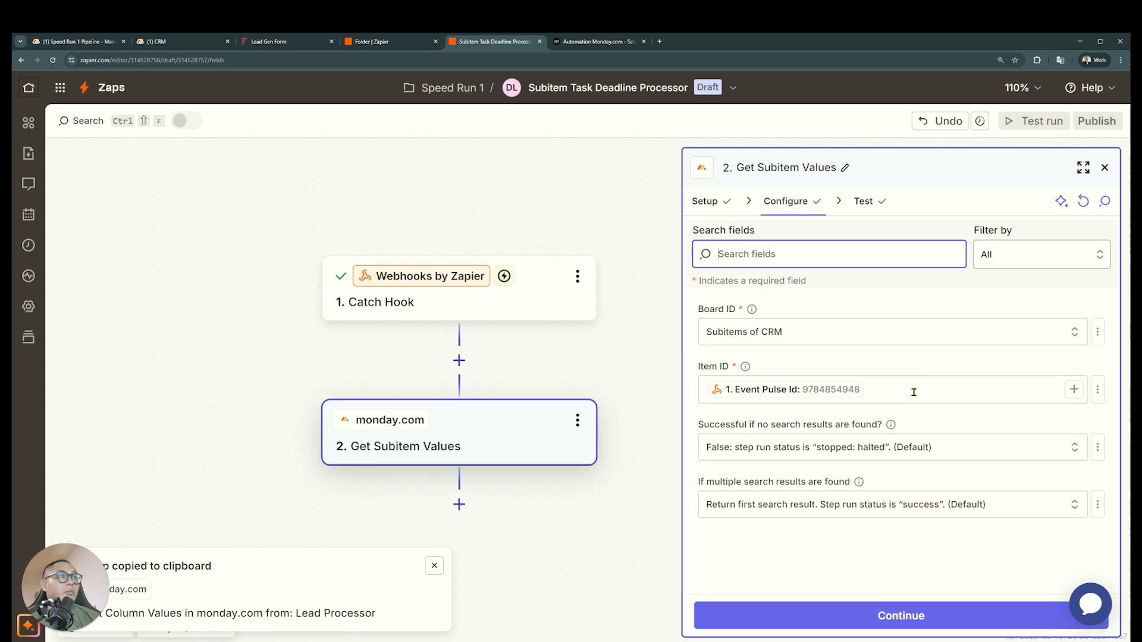
pyautogui.click(962, 389)
pyautogui.press('BackSpace')
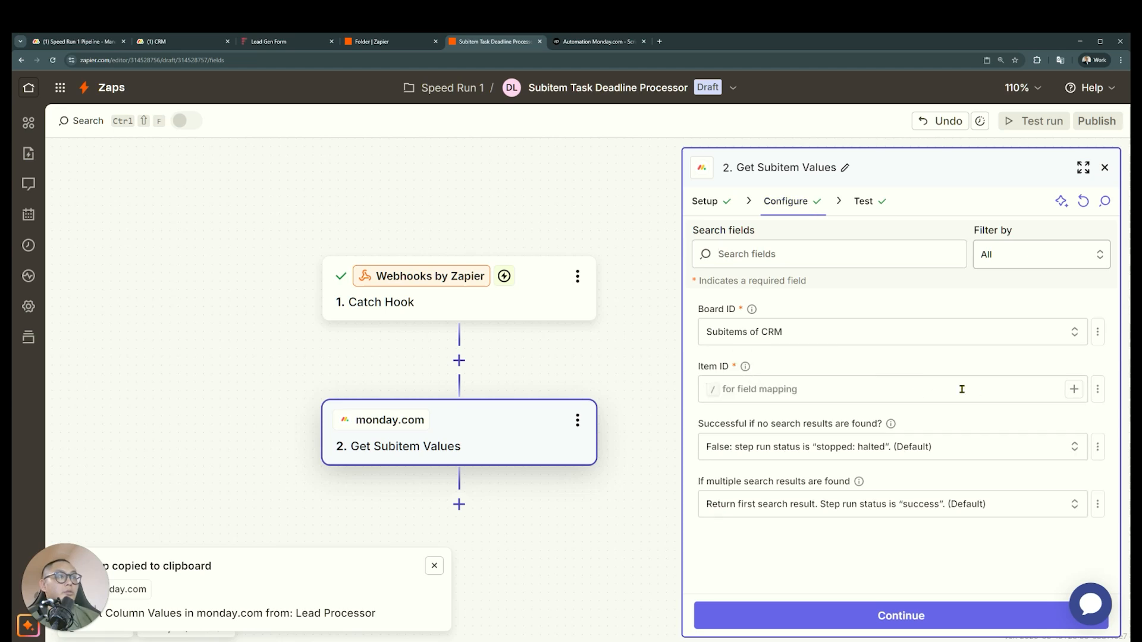
pyautogui.click(1074, 389)
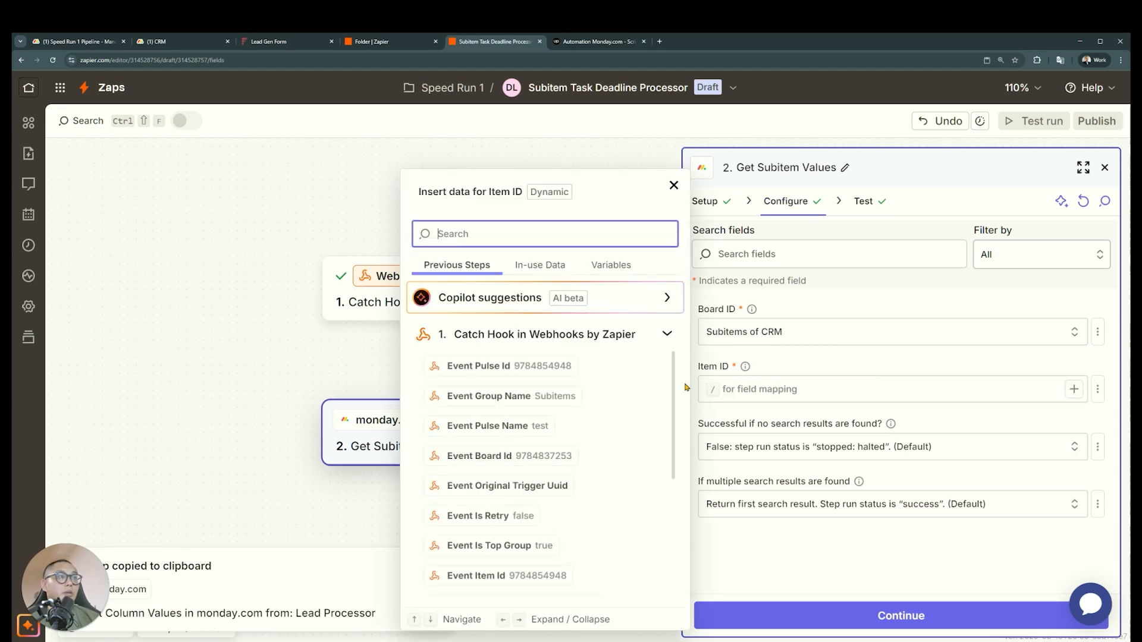
pyautogui.click(867, 377)
pyautogui.click(1075, 394)
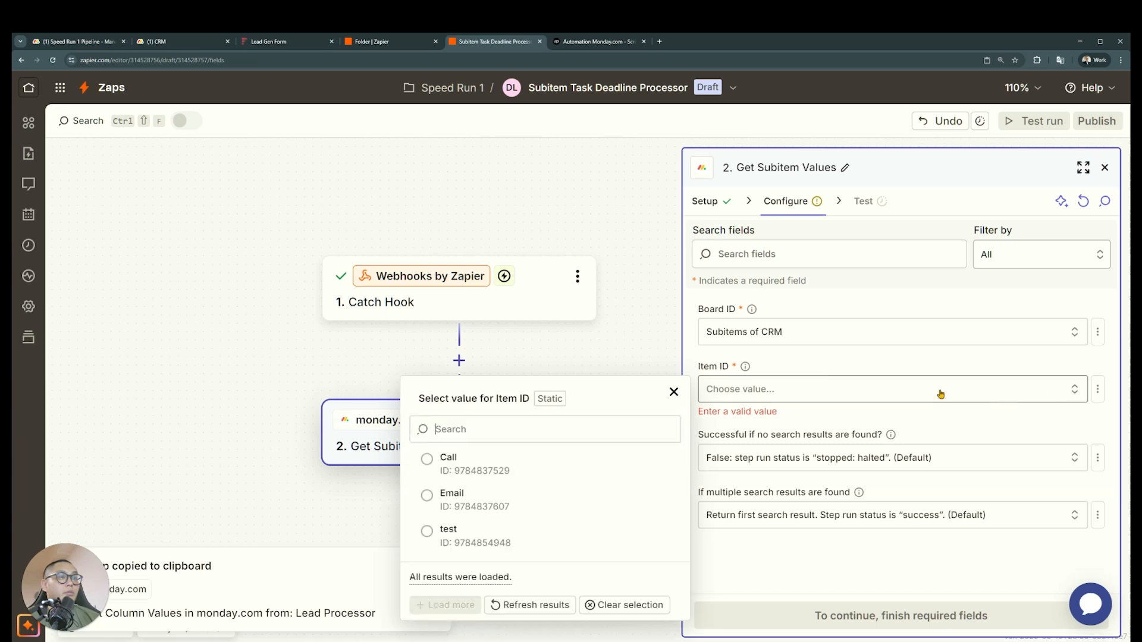
pyautogui.click(497, 538)
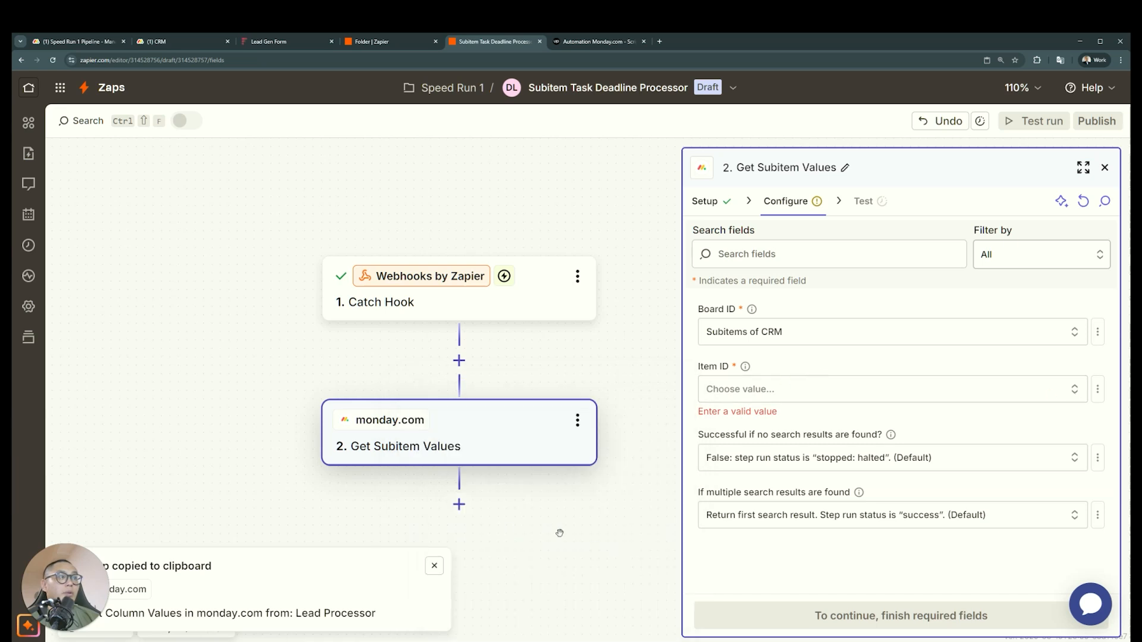
pyautogui.click(795, 614)
pyautogui.click(910, 616)
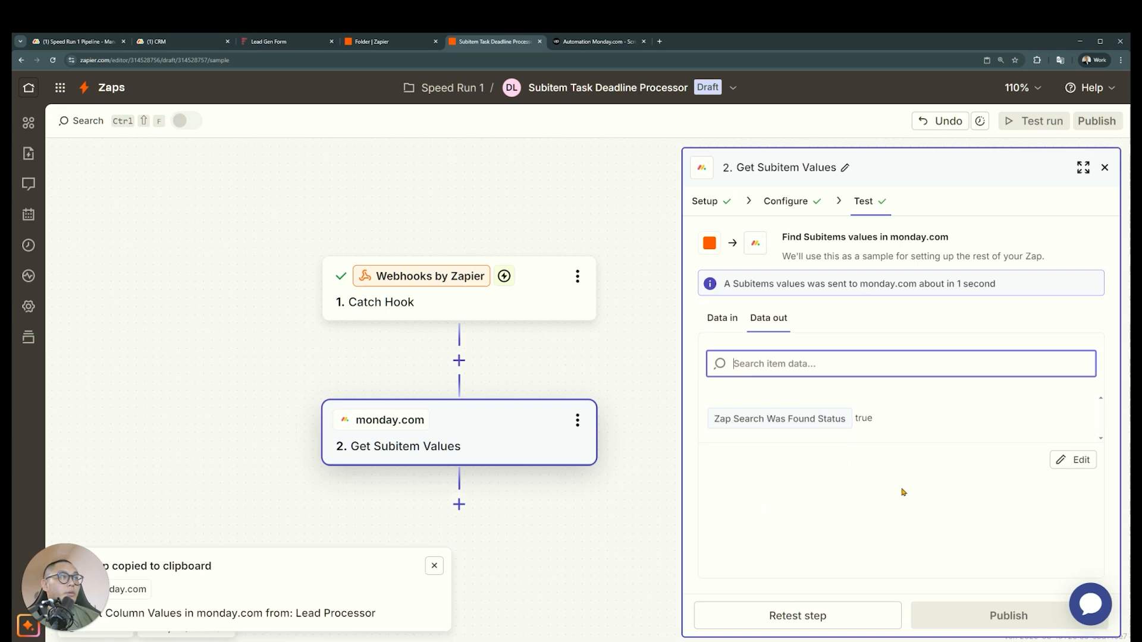
# Change the monday.com step's action event to Get Column Values and continue to its configuration
pyautogui.click(799, 204)
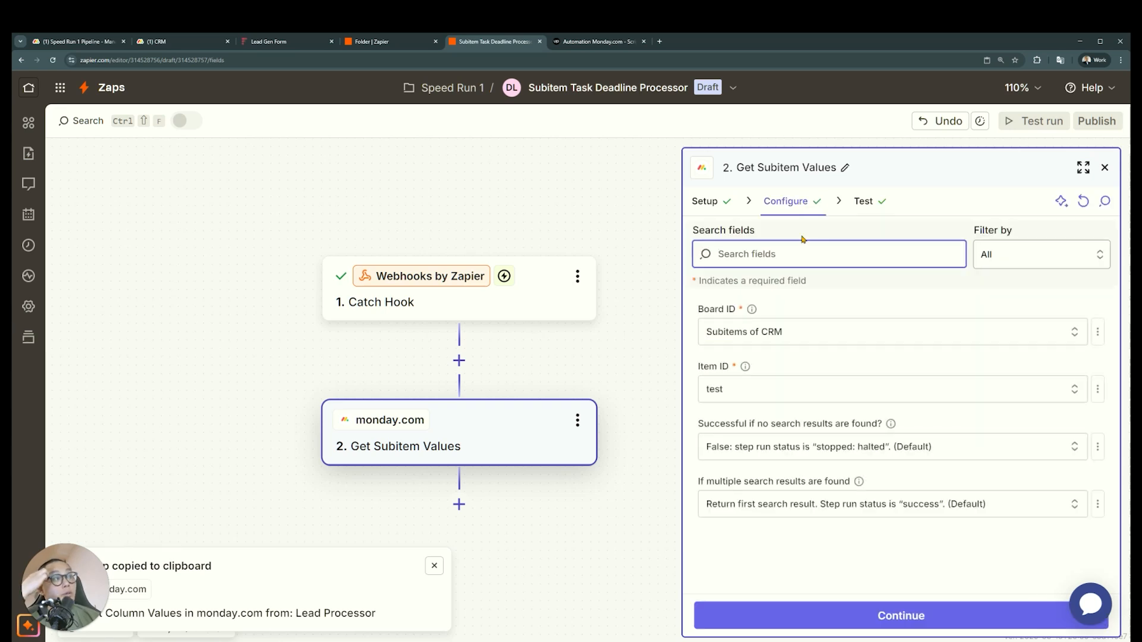
pyautogui.click(709, 204)
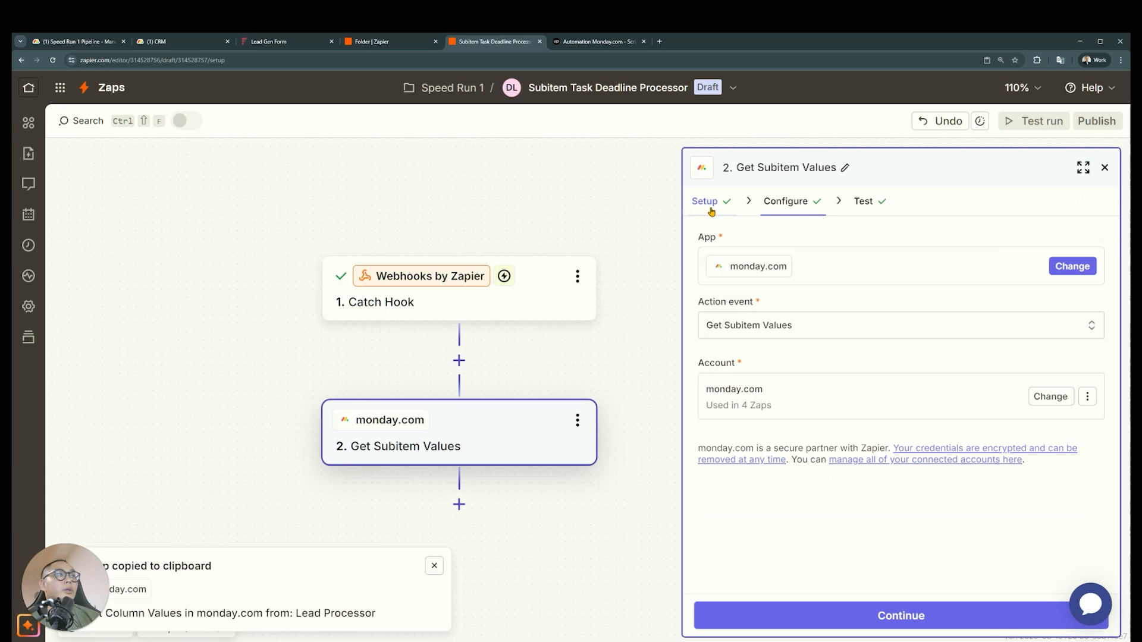
pyautogui.click(776, 325)
pyautogui.write('item')
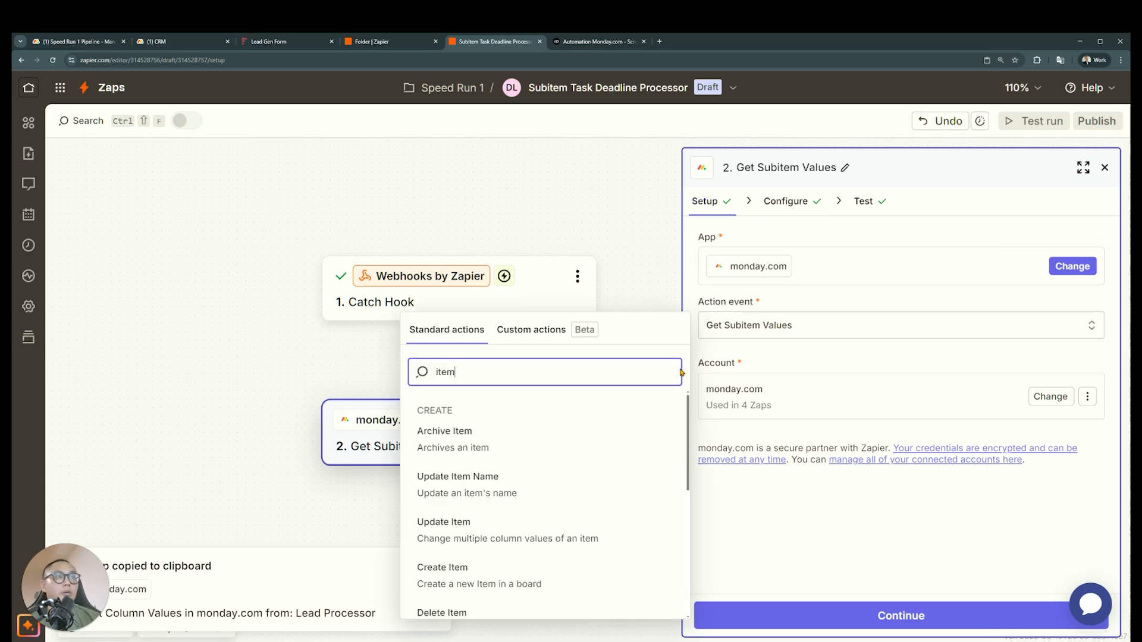
pyautogui.hotkey('ctrl', 'a')
pyautogui.write('get')
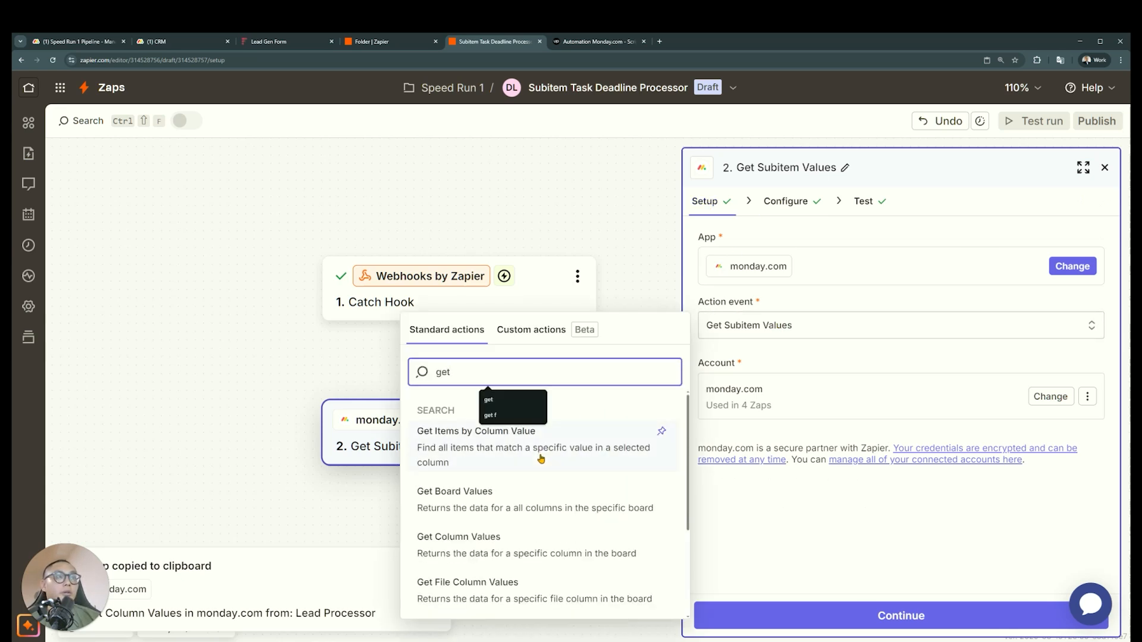
pyautogui.scroll(-3, 578, 521)
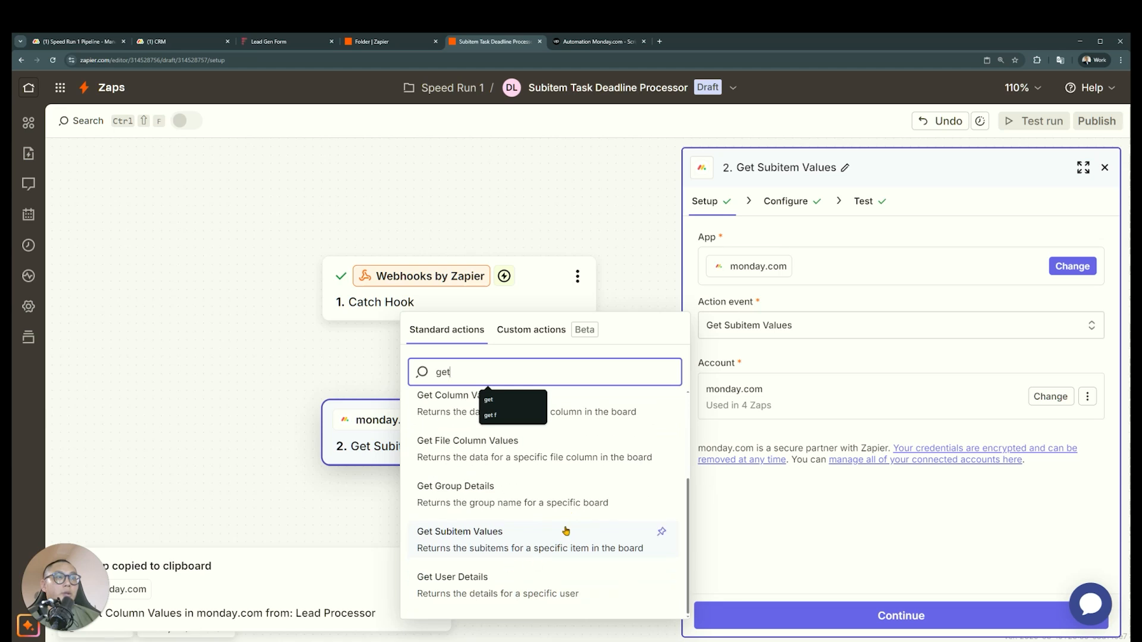
pyautogui.scroll(3, 566, 531)
pyautogui.scroll(-3, 505, 577)
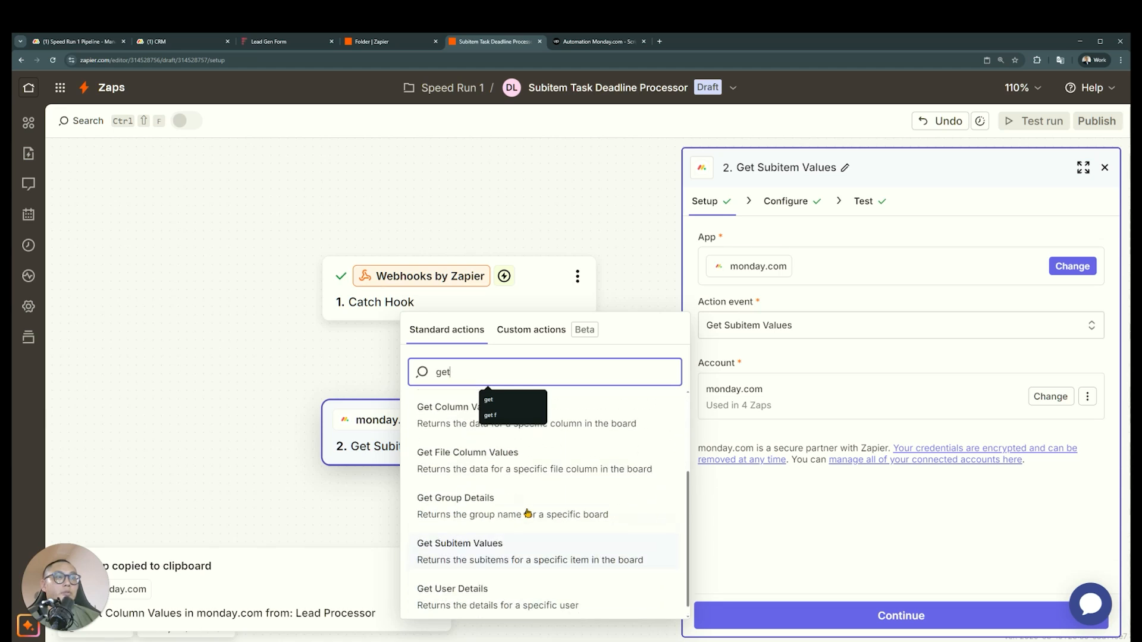
pyautogui.click(577, 431)
pyautogui.click(824, 613)
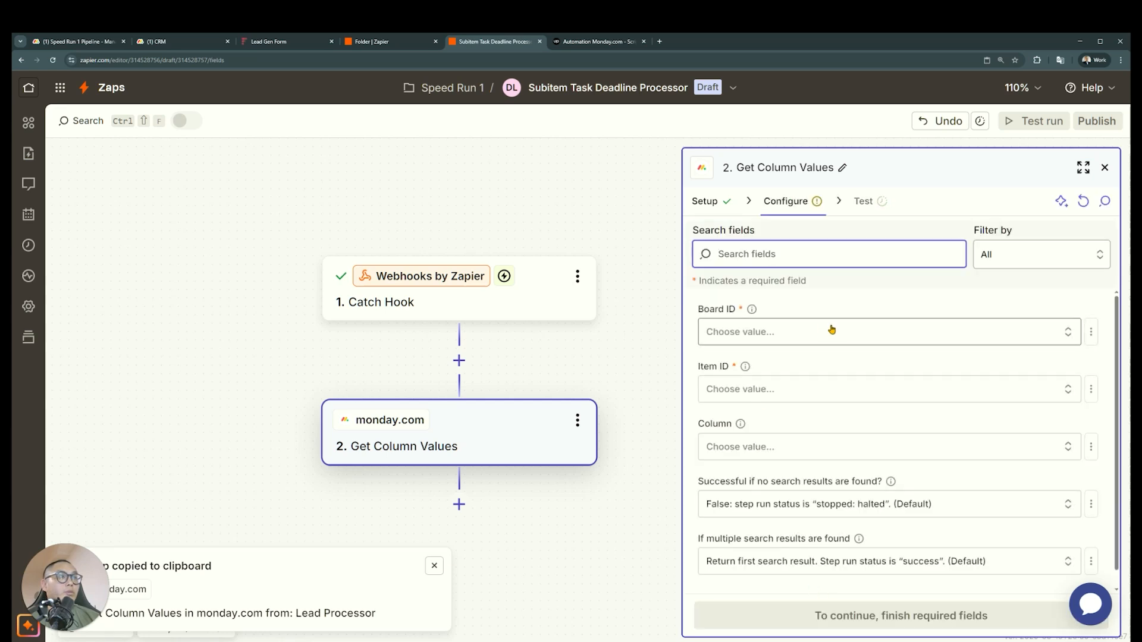
# Set the Board ID to CRM, map the Item ID to the Catch Hook's Event Pulse Id, and test Get Column Values
pyautogui.click(826, 332)
pyautogui.click(554, 453)
pyautogui.click(1080, 388)
pyautogui.click(1041, 466)
pyautogui.click(542, 370)
pyautogui.click(815, 420)
pyautogui.click(831, 615)
pyautogui.click(798, 620)
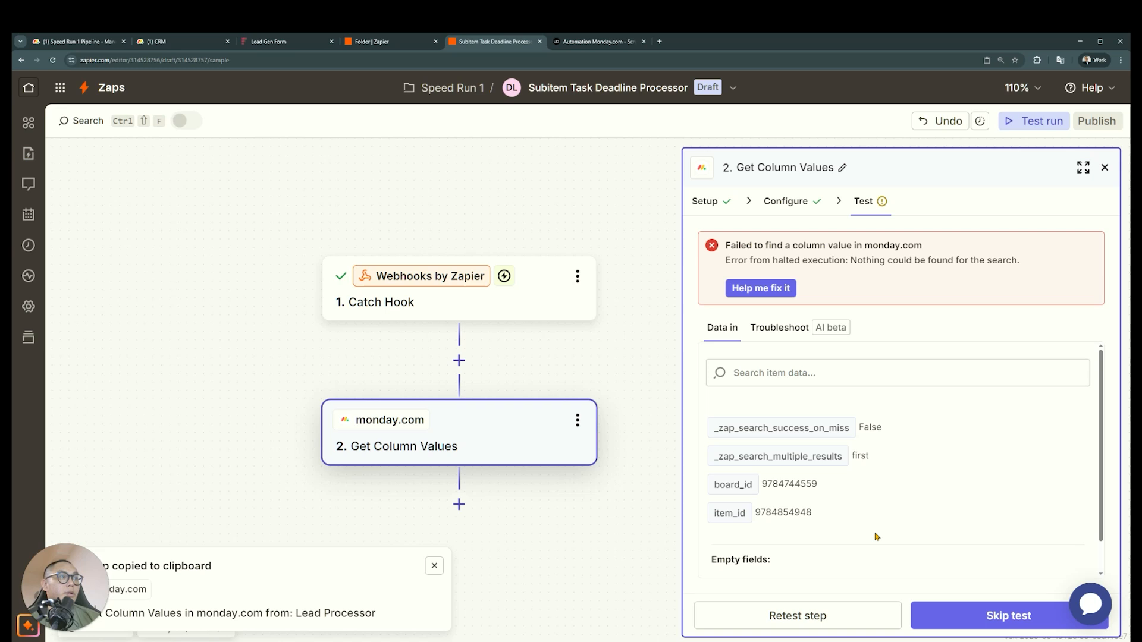
# Clear the Item ID mapping in Get Column Values and open the list of static CRM items
pyautogui.click(789, 215)
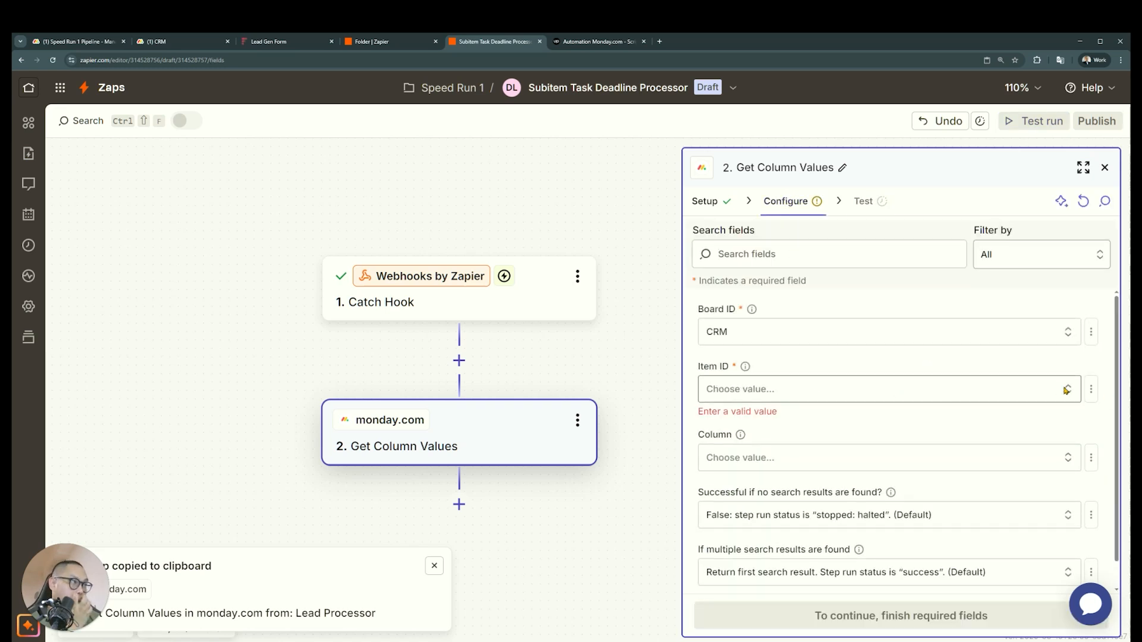
pyautogui.click(1026, 389)
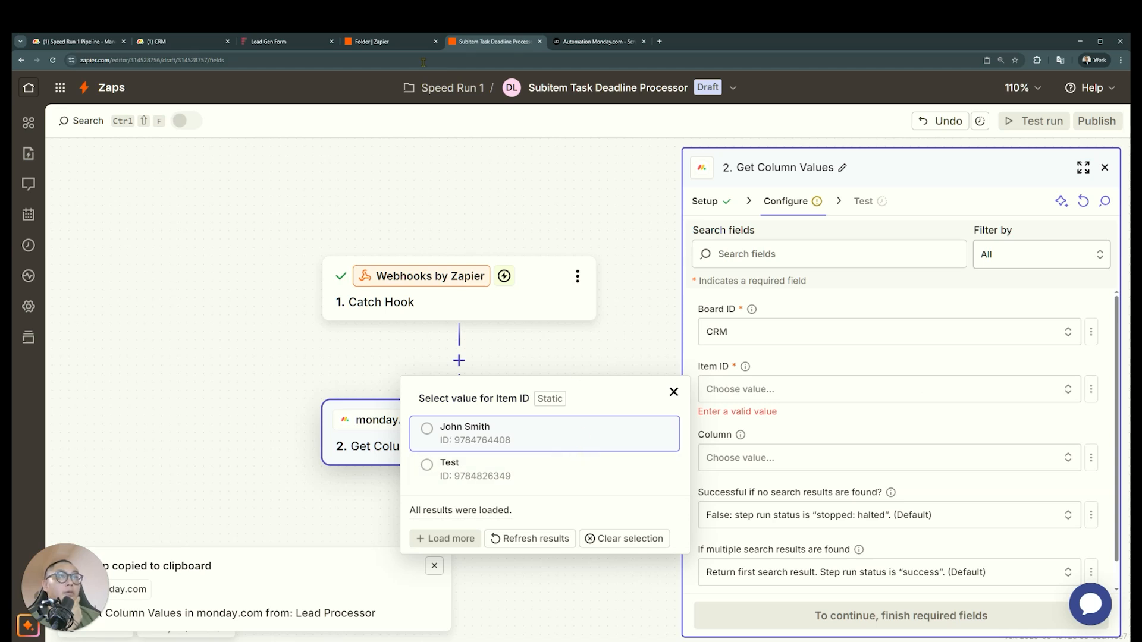
# Open the Lead Processor Zap from the Speed Run 1 folder in a new tab and start editing it
pyautogui.click(372, 41)
pyautogui.rightClick(401, 272)
pyautogui.click(445, 284)
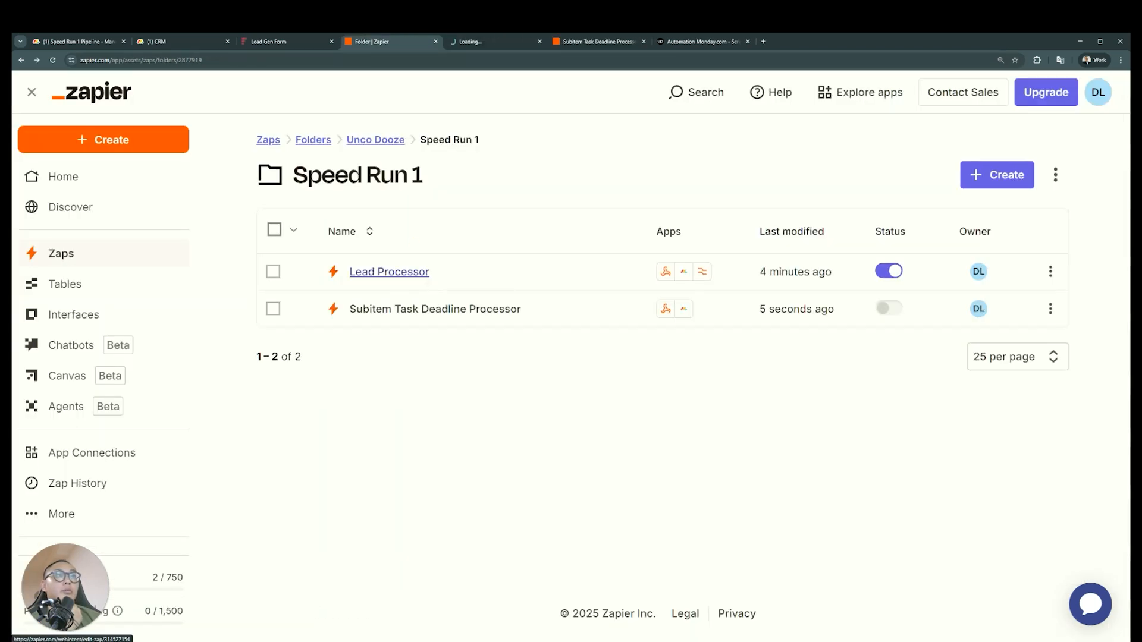
pyautogui.click(488, 43)
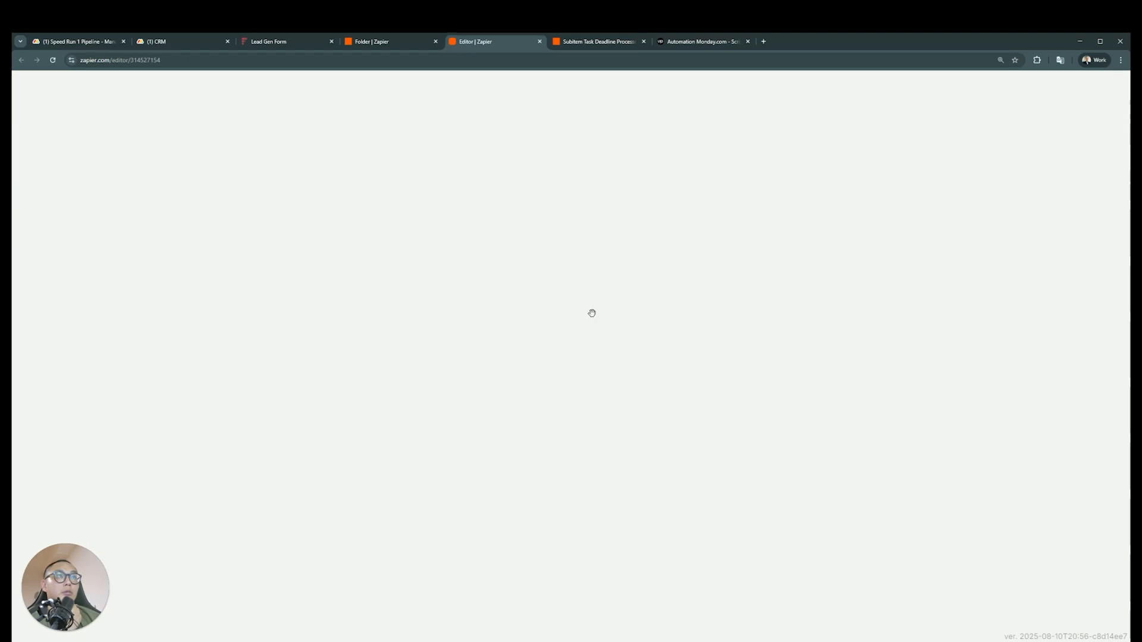
pyautogui.click(1092, 120)
# Add a Paths split after the Update Item step of the Lead Processor Zap
pyautogui.scroll(-3, 626, 412)
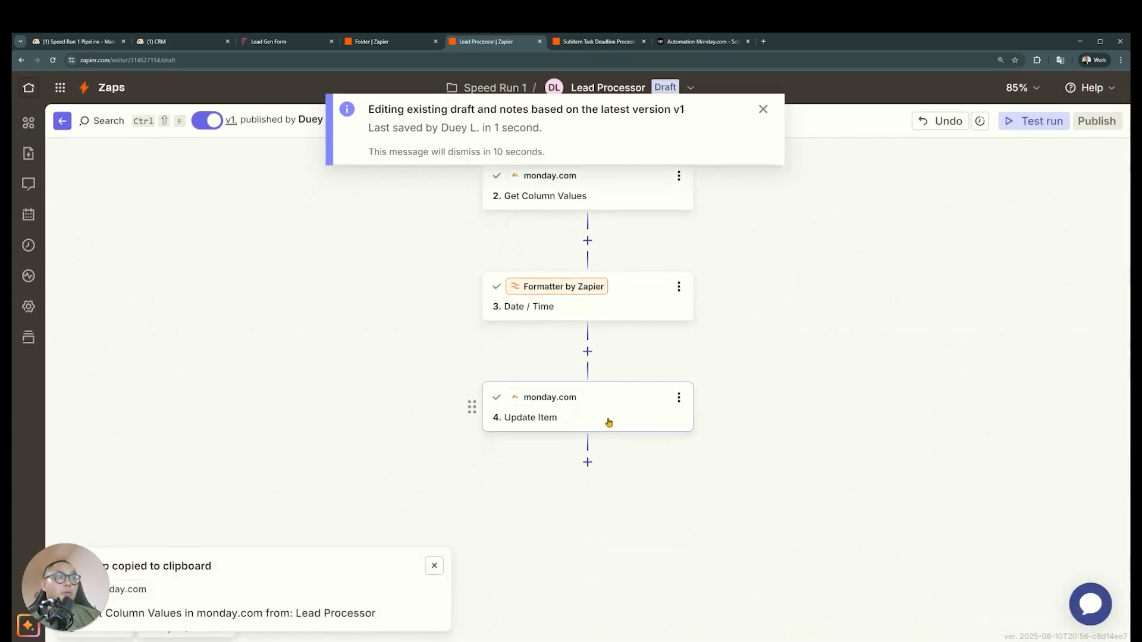
pyautogui.click(587, 462)
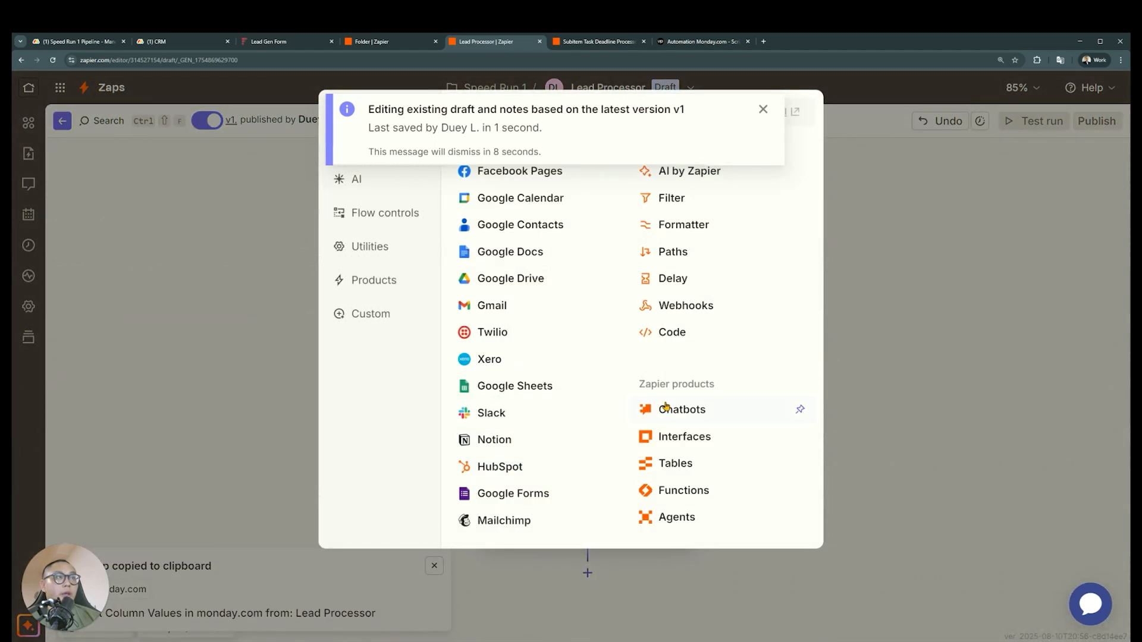
pyautogui.click(675, 250)
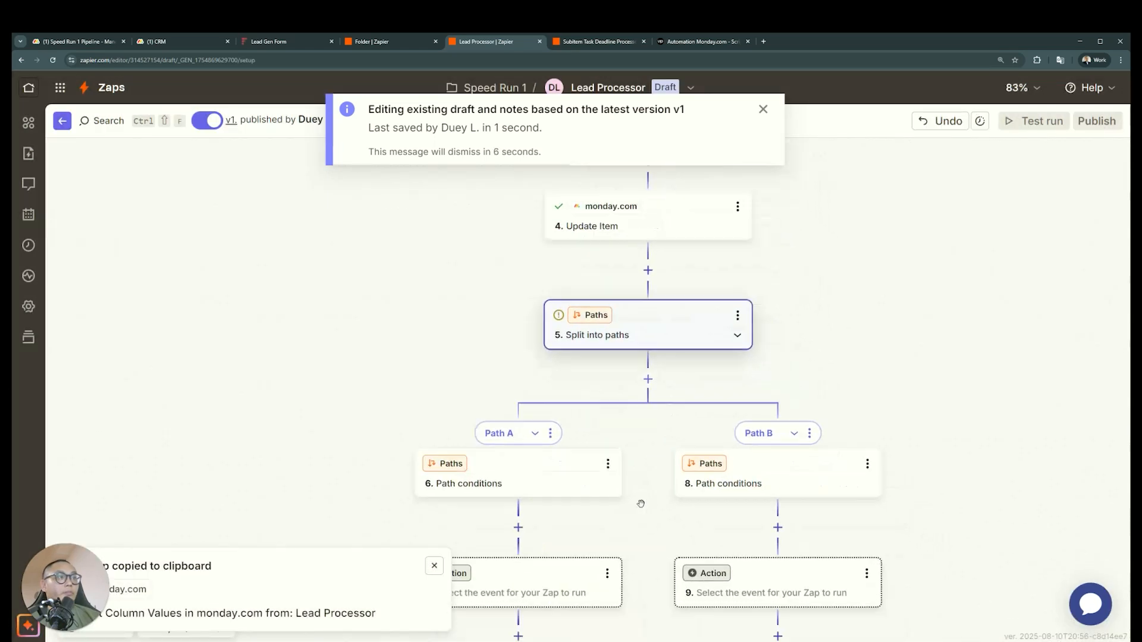
# Set Path A's action to monday.com with the Get Subitem Values event
pyautogui.click(517, 463)
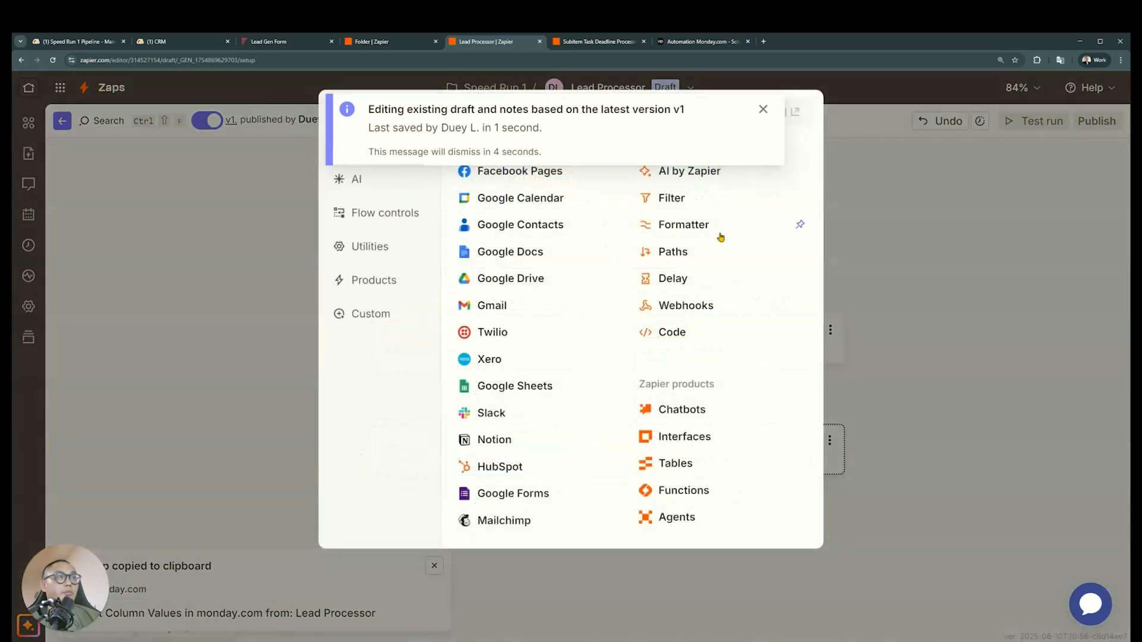
pyautogui.click(731, 257)
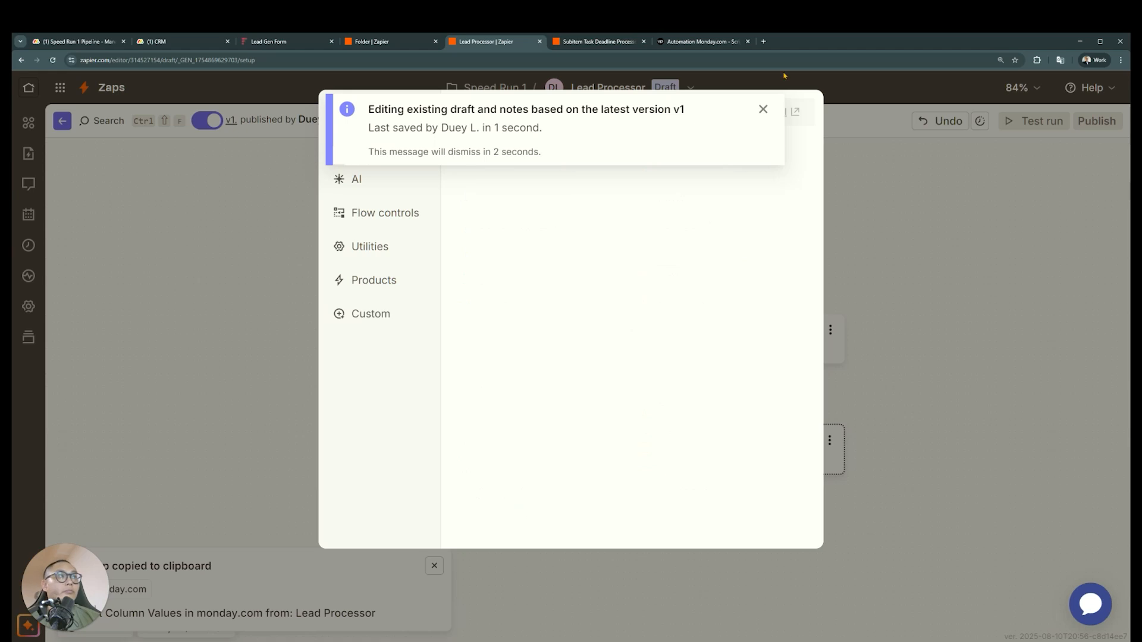
pyautogui.click(760, 111)
pyautogui.click(604, 143)
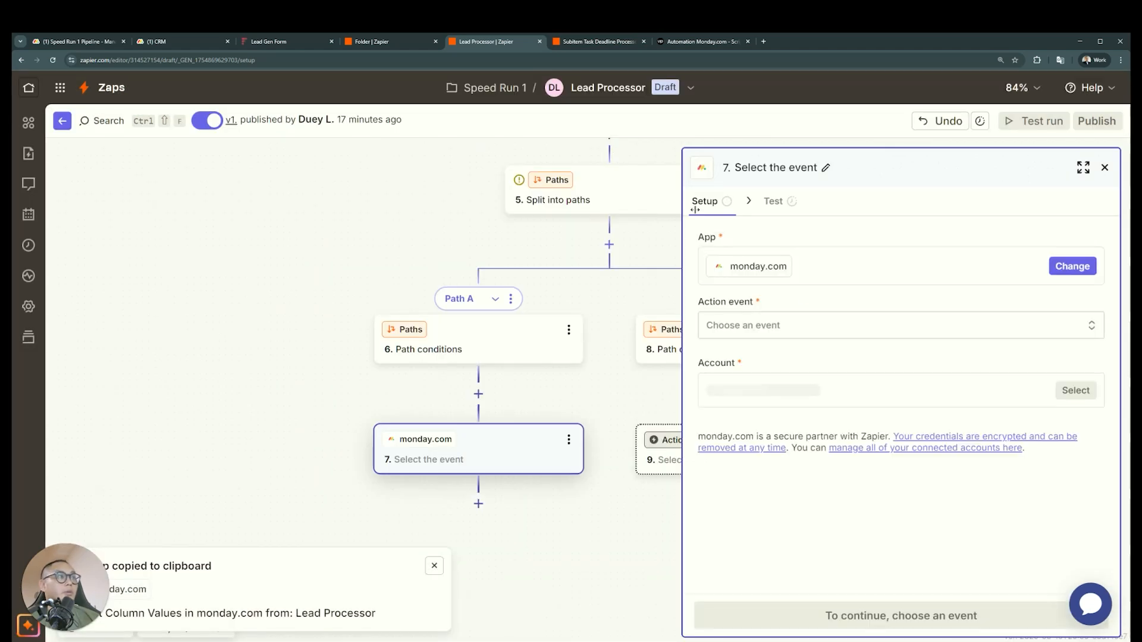
pyautogui.click(813, 321)
pyautogui.write('get sub')
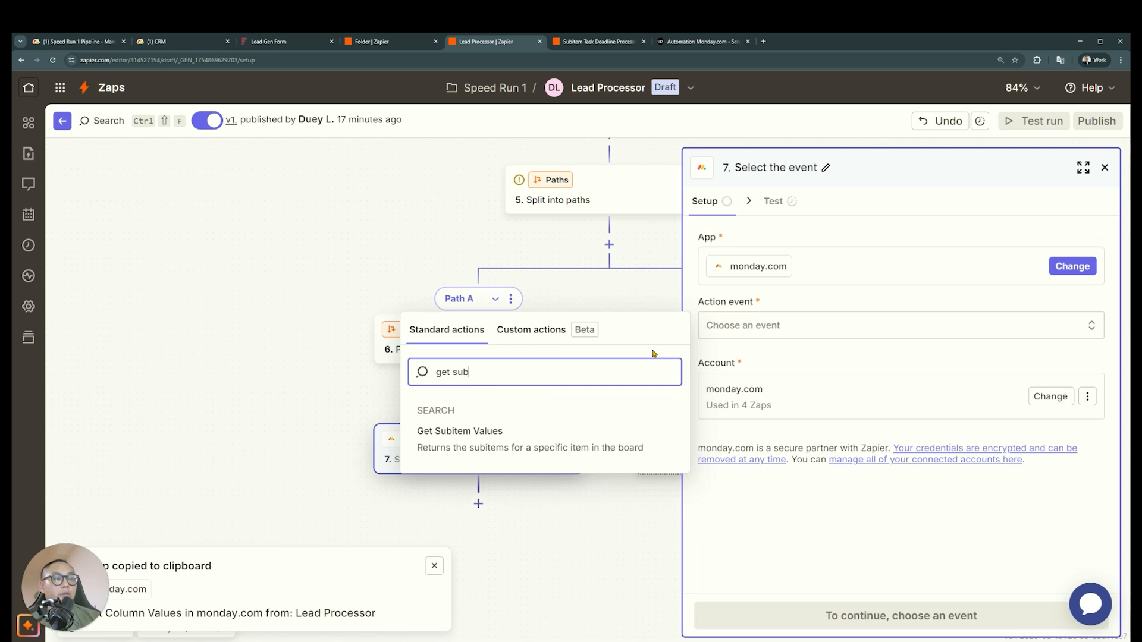
pyautogui.click(527, 444)
# Check the subitems on the CRM board, return to the Subitem Task Deadline Processor Zap, and close the Item ID choices
pyautogui.click(180, 41)
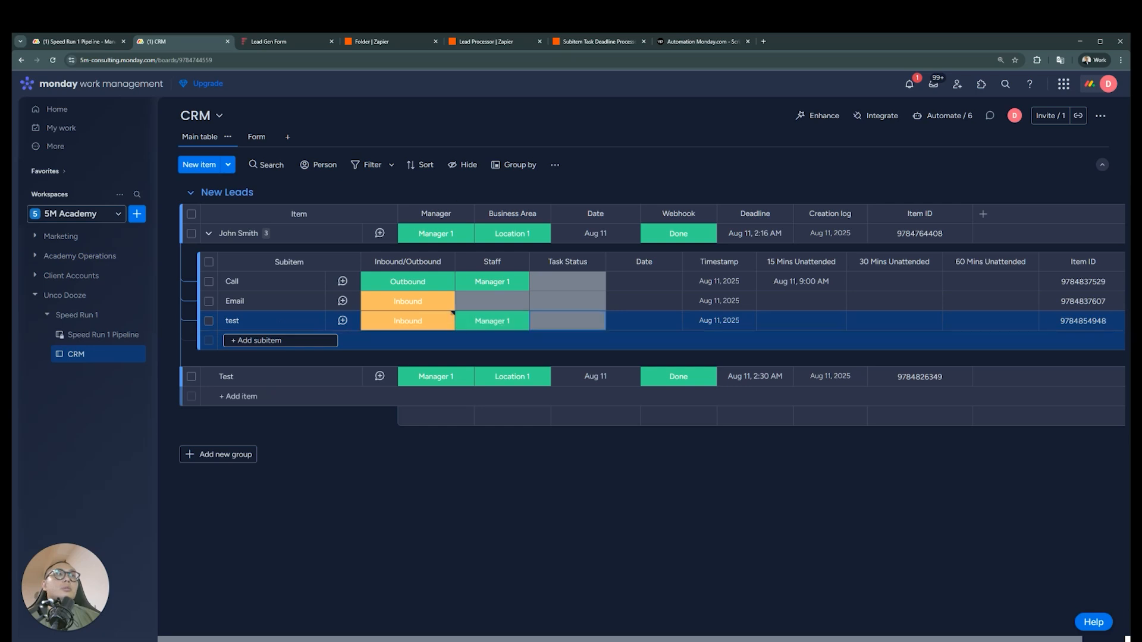
pyautogui.click(492, 41)
pyautogui.click(598, 41)
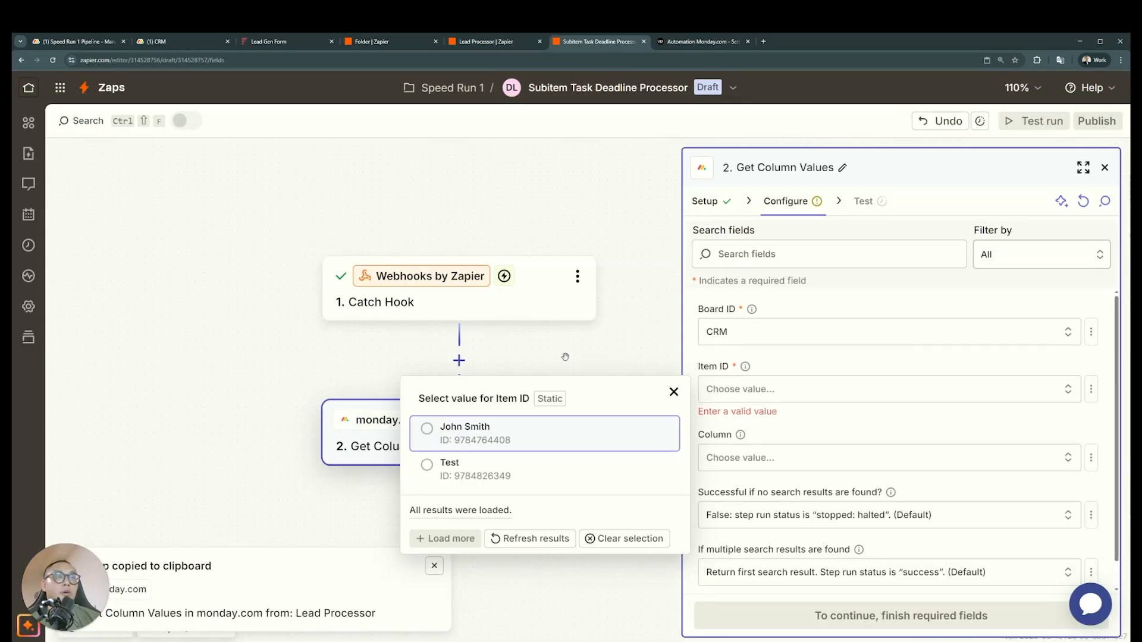
pyautogui.click(796, 355)
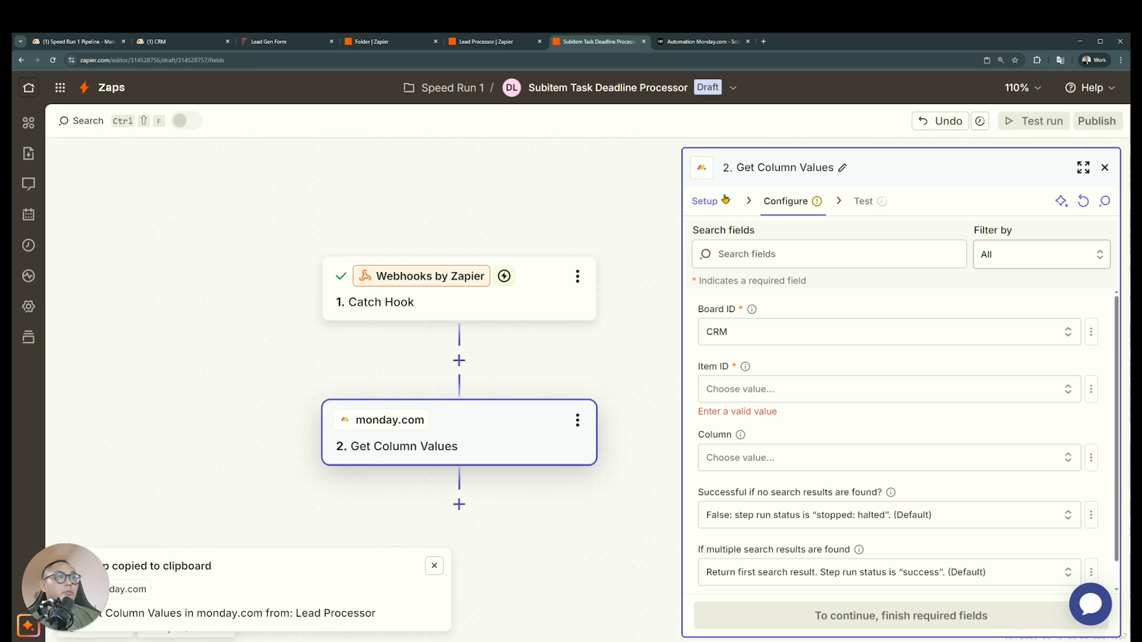
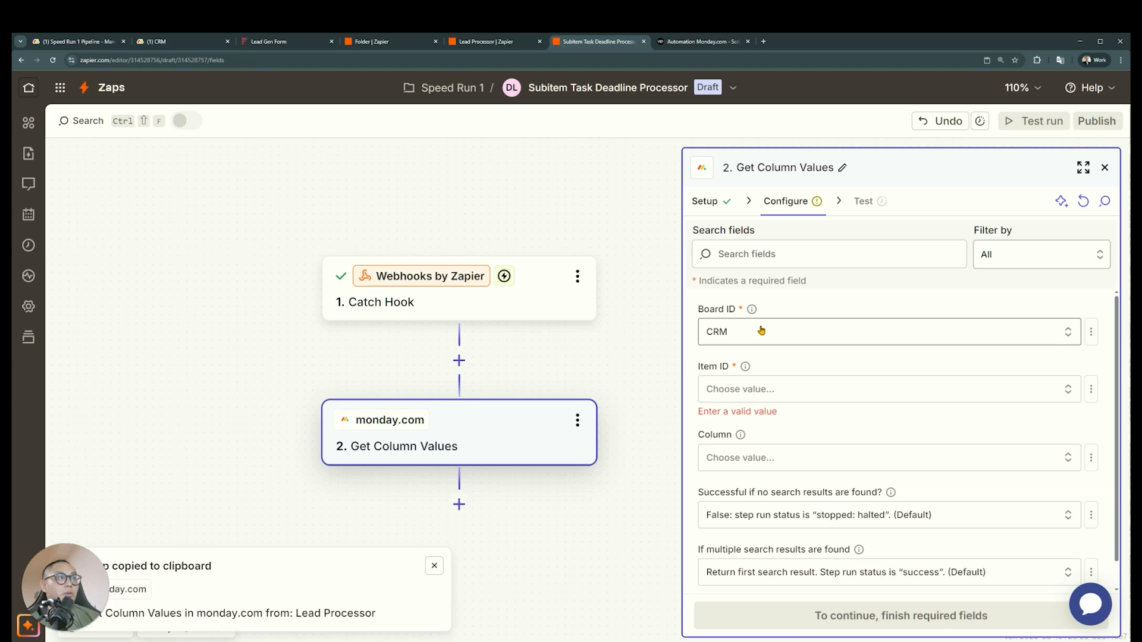
# Examine the event pulse ID and parent item ID in the Catch Hook trigger's request A test record
pyautogui.click(587, 308)
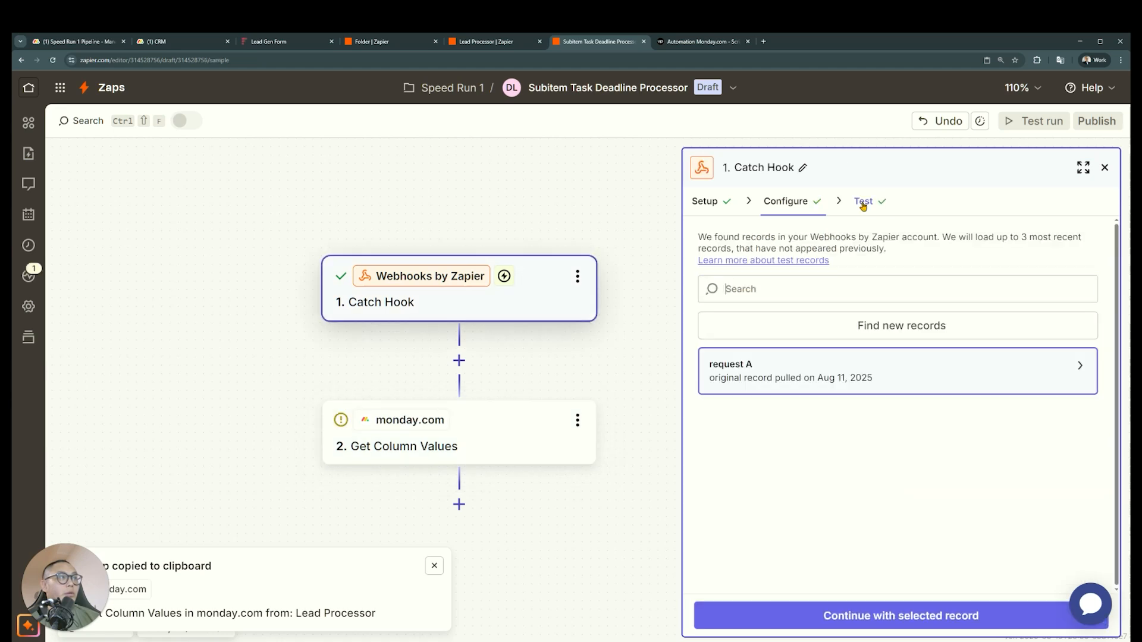
pyautogui.click(853, 370)
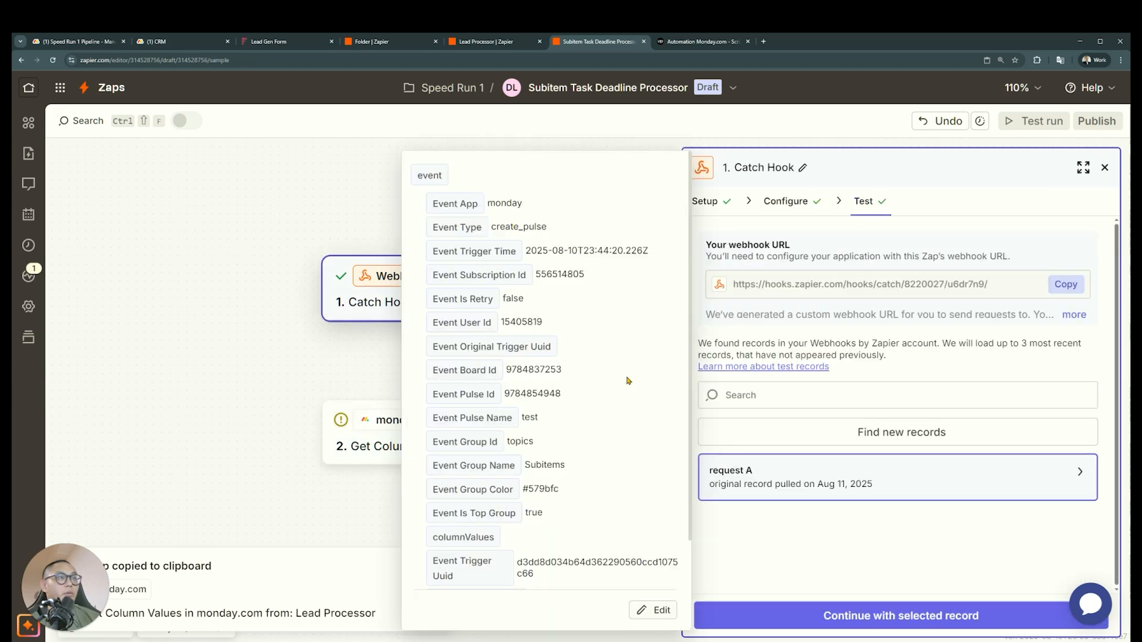
pyautogui.moveTo(577, 401); pyautogui.dragTo(506, 401)
pyautogui.scroll(-3, 599, 393)
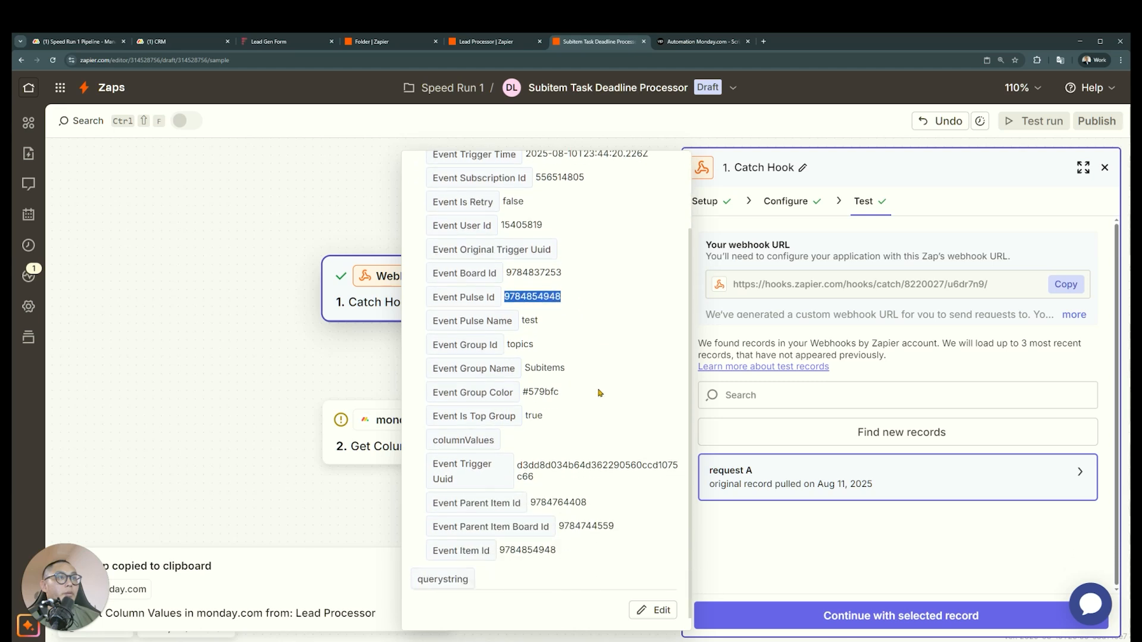
pyautogui.moveTo(598, 495); pyautogui.dragTo(559, 492)
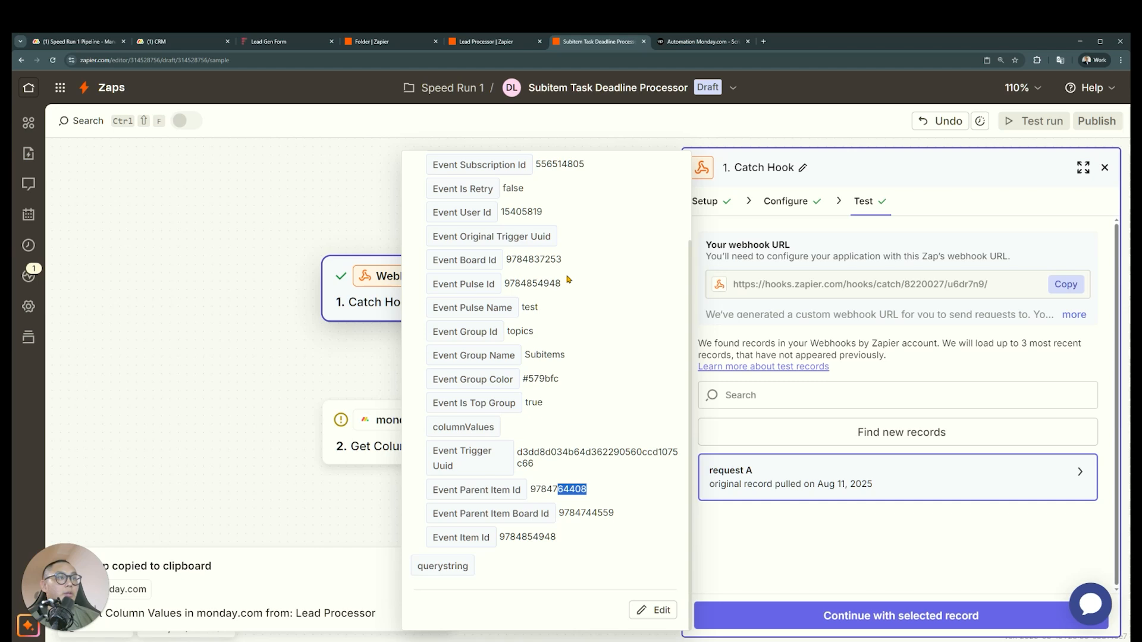
# Set the Board ID of the Get Column Values step to Subitems of CRM, loading more boards to find it
pyautogui.click(380, 450)
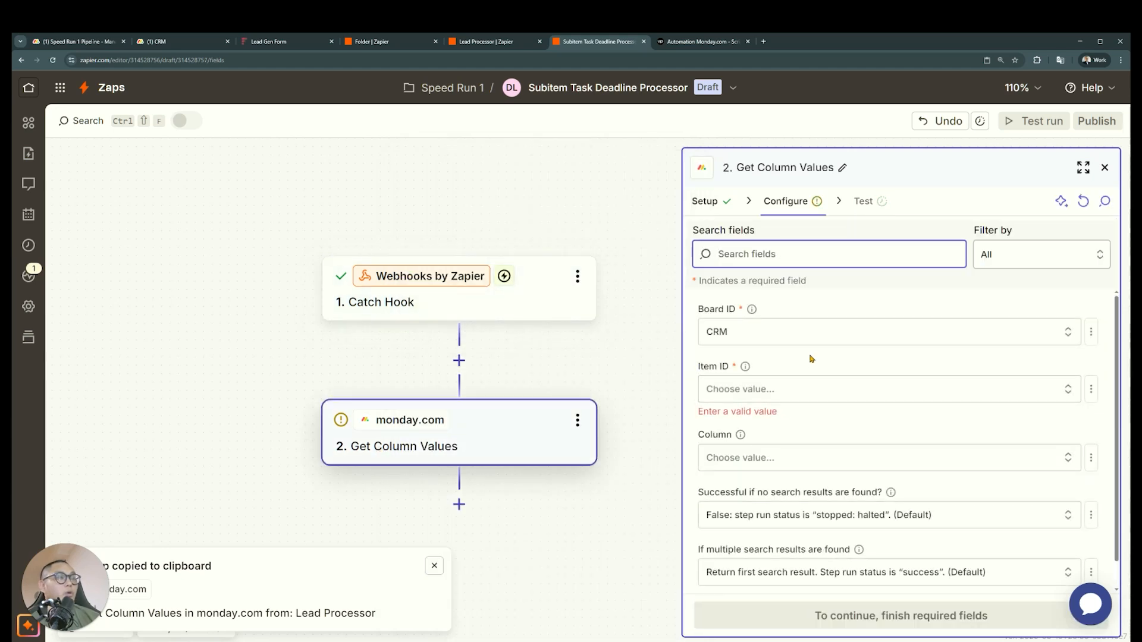
pyautogui.scroll(-1, 811, 356)
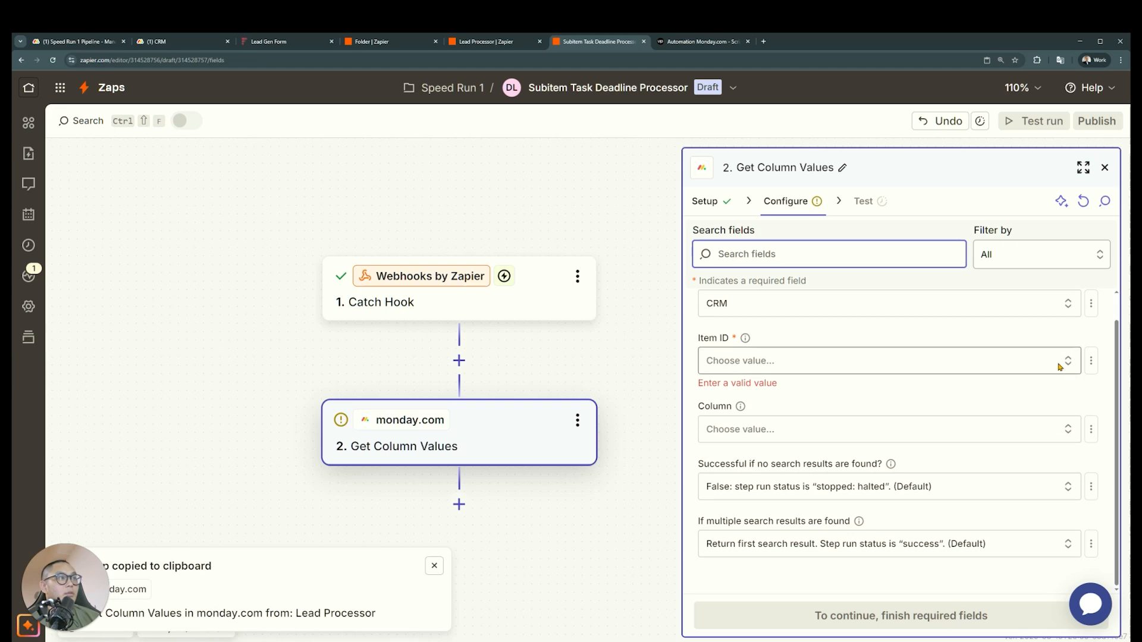
pyautogui.click(1060, 362)
pyautogui.click(1030, 306)
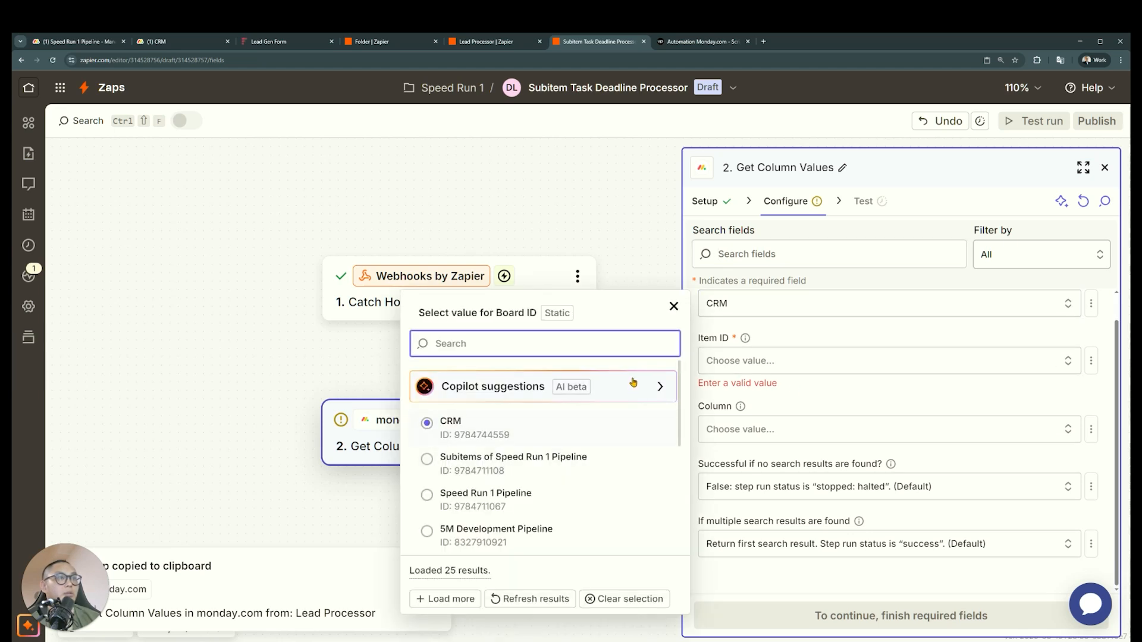
pyautogui.scroll(-4, 642, 446)
pyautogui.scroll(-5, 644, 446)
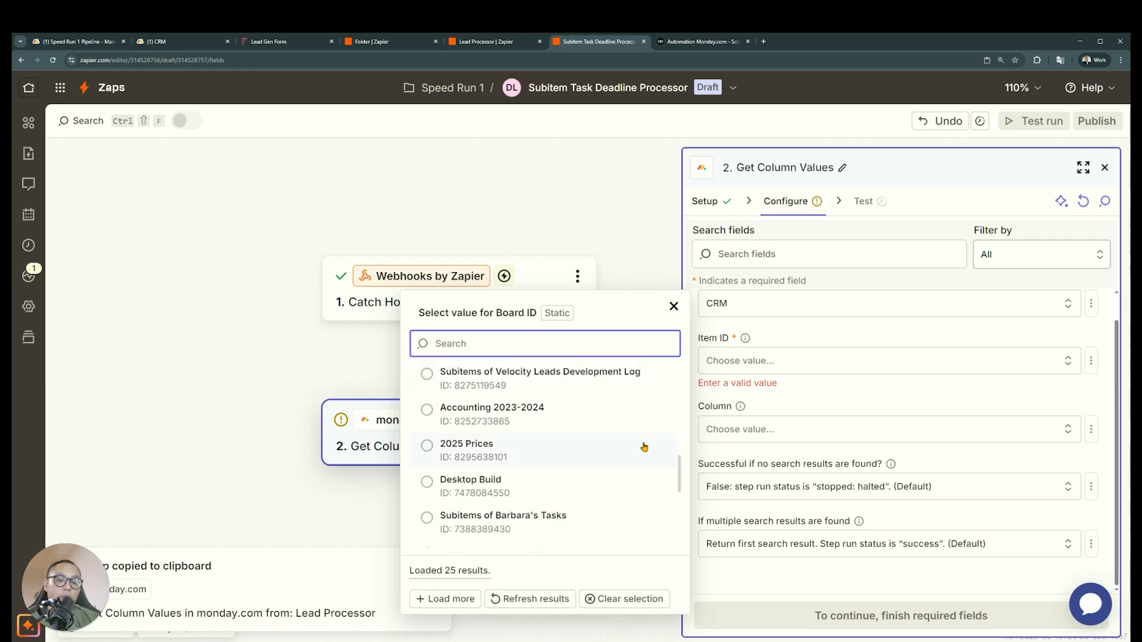
pyautogui.write('subitem')
pyautogui.scroll(3, 643, 446)
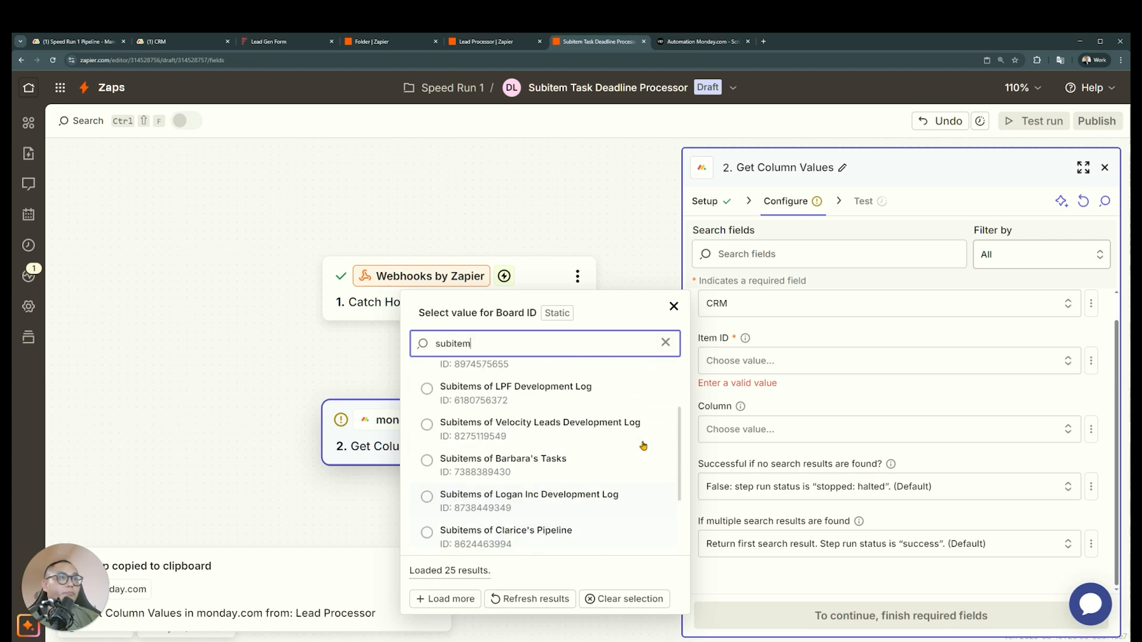
pyautogui.scroll(-3, 641, 446)
pyautogui.write('crm')
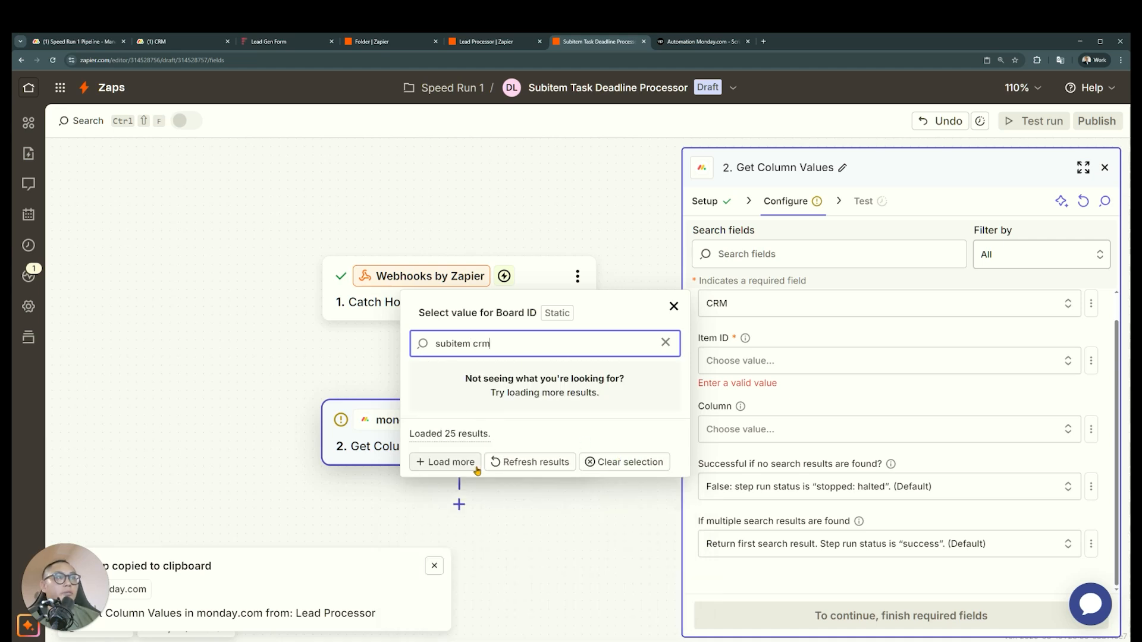
pyautogui.click(476, 464)
pyautogui.click(492, 389)
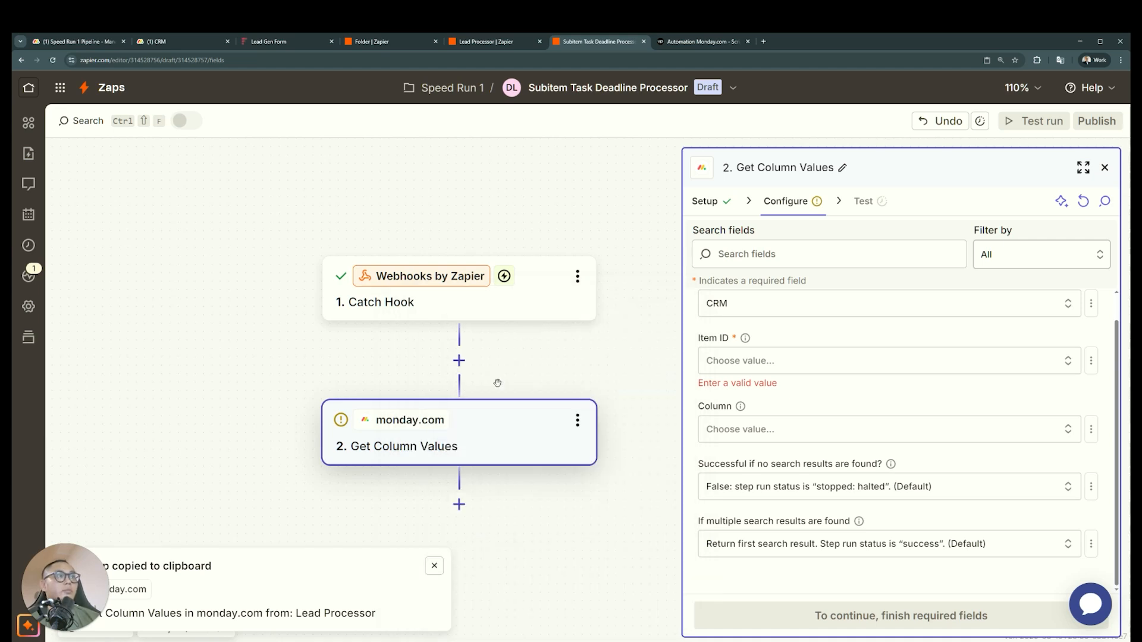
# Set the Item ID to the static item test and run a test of the Get Column Values step
pyautogui.click(1037, 369)
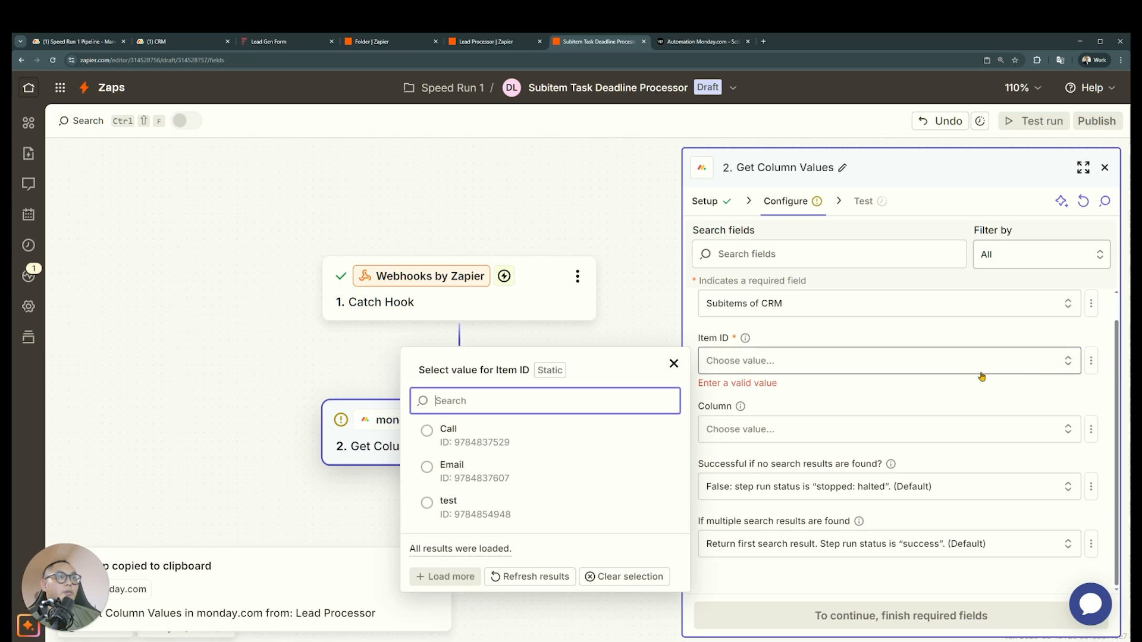
pyautogui.click(556, 512)
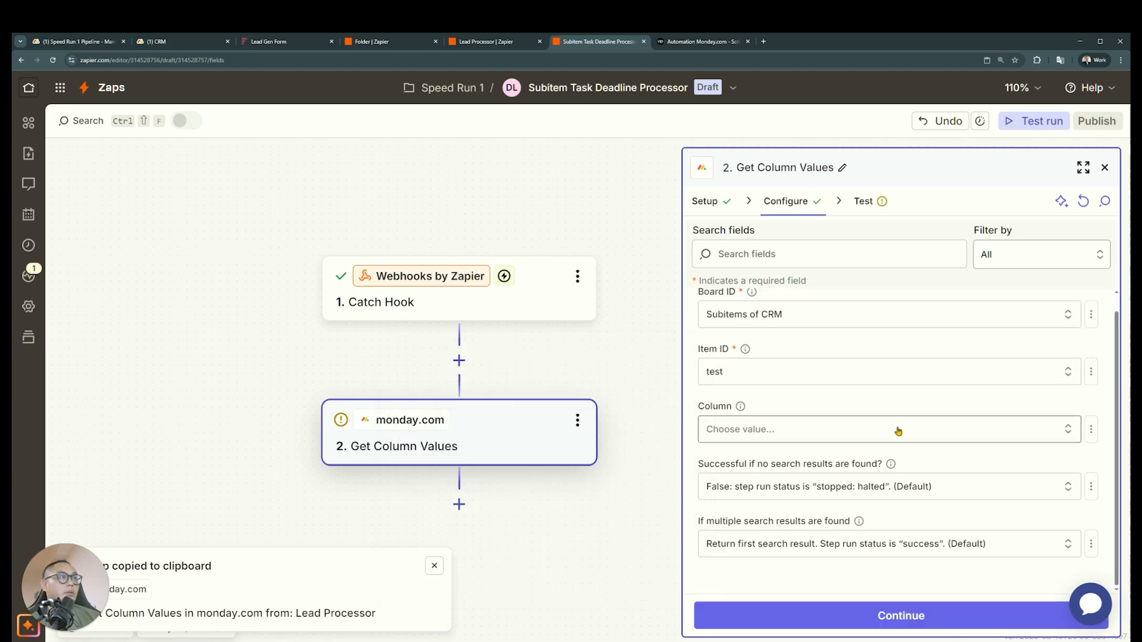
pyautogui.click(782, 615)
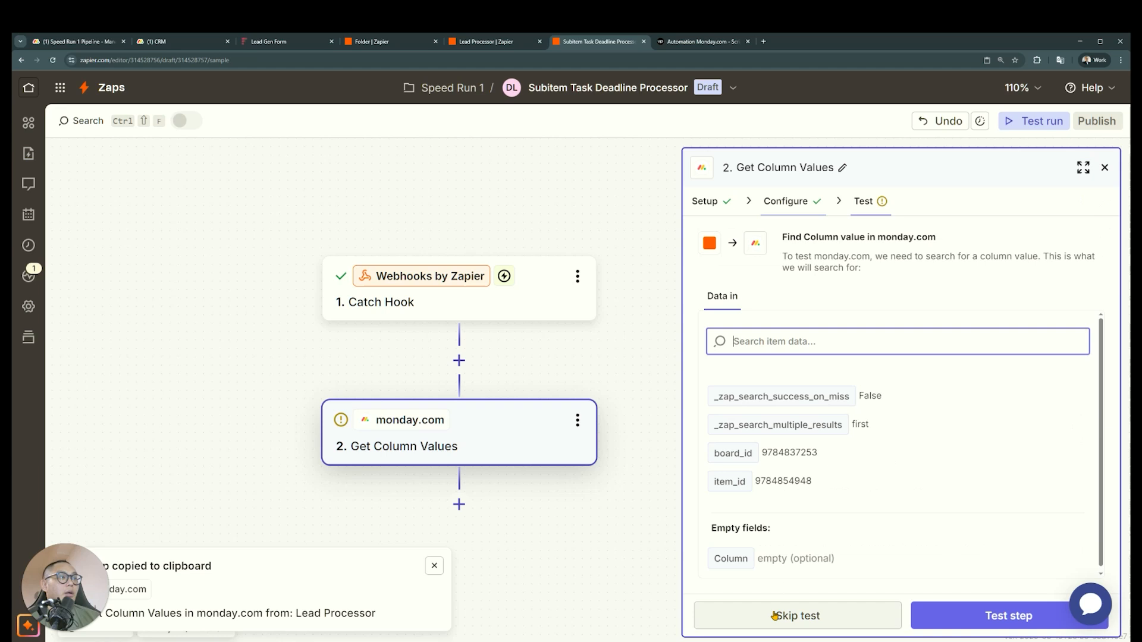
pyautogui.click(933, 616)
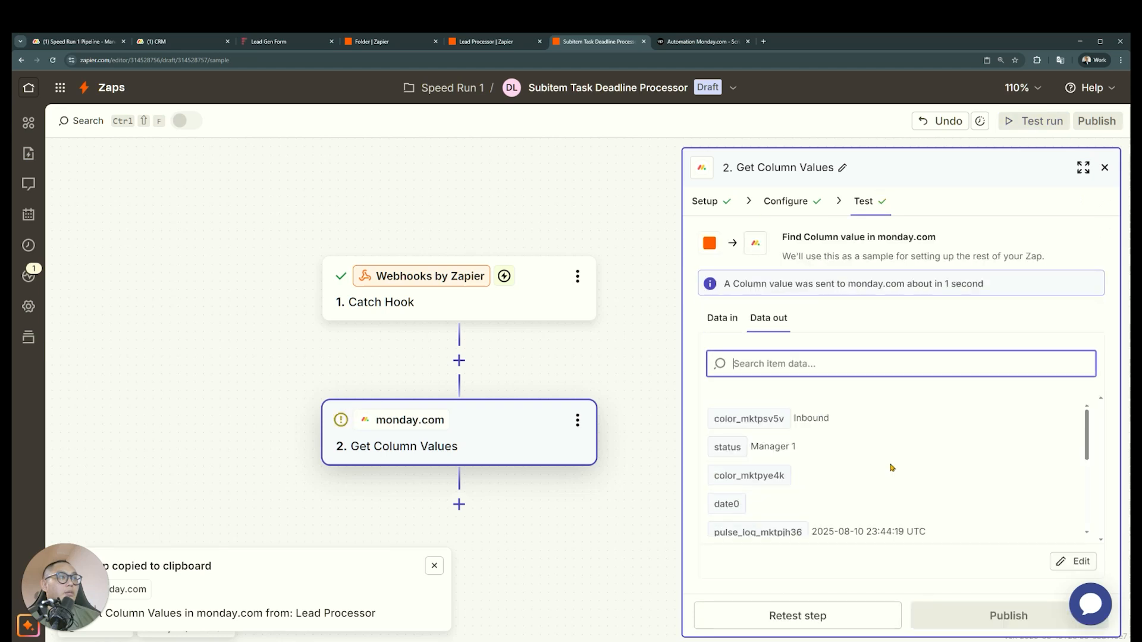
# Switch the Item ID to a custom value and map it to Event Pulse Id from the Catch Hook step
pyautogui.click(791, 201)
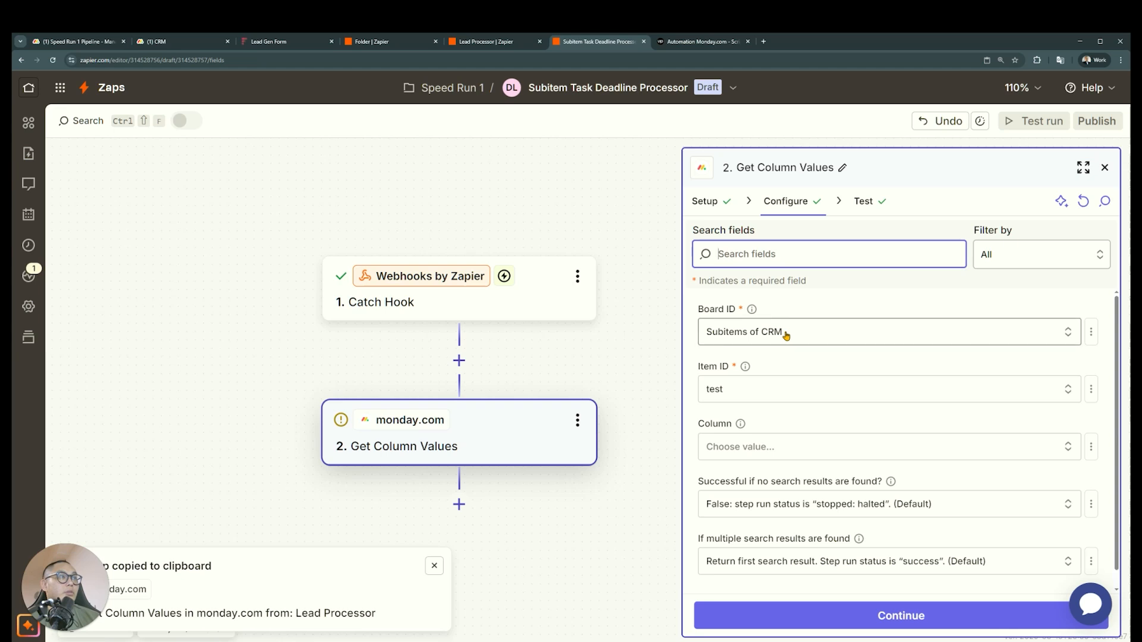
pyautogui.click(903, 390)
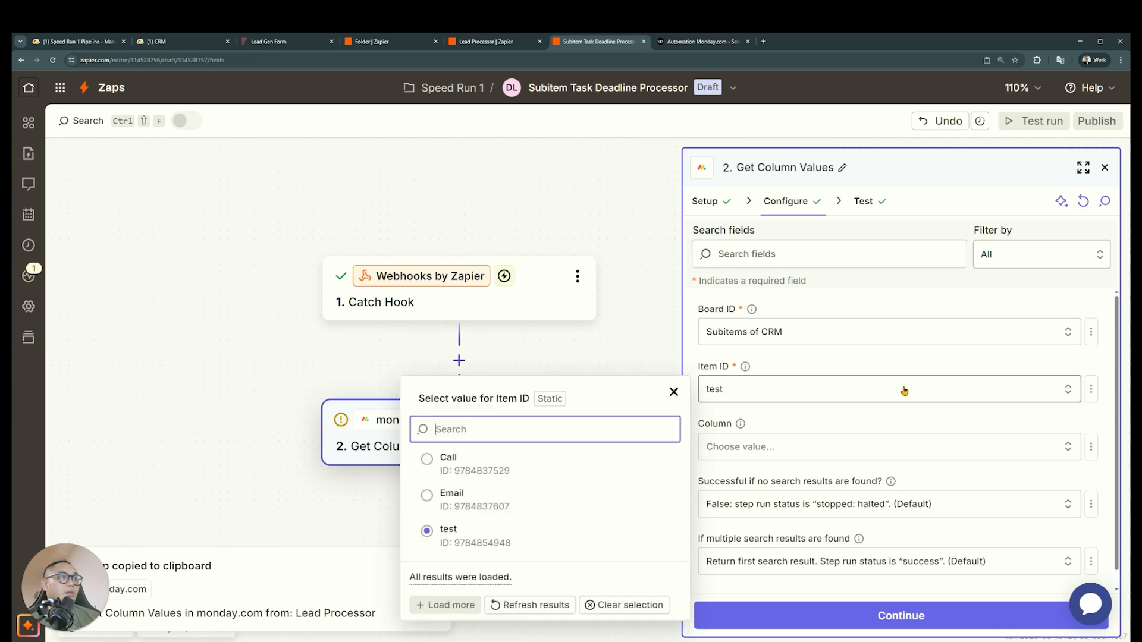
pyautogui.click(1090, 389)
pyautogui.click(1035, 458)
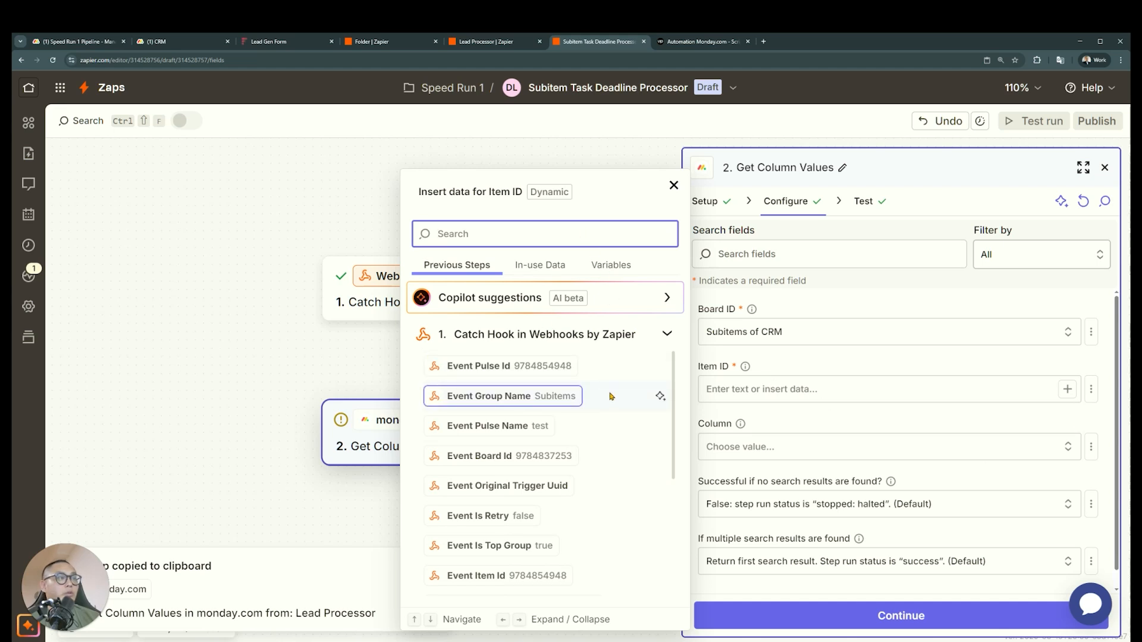
pyautogui.scroll(-5, 587, 443)
pyautogui.scroll(5, 590, 449)
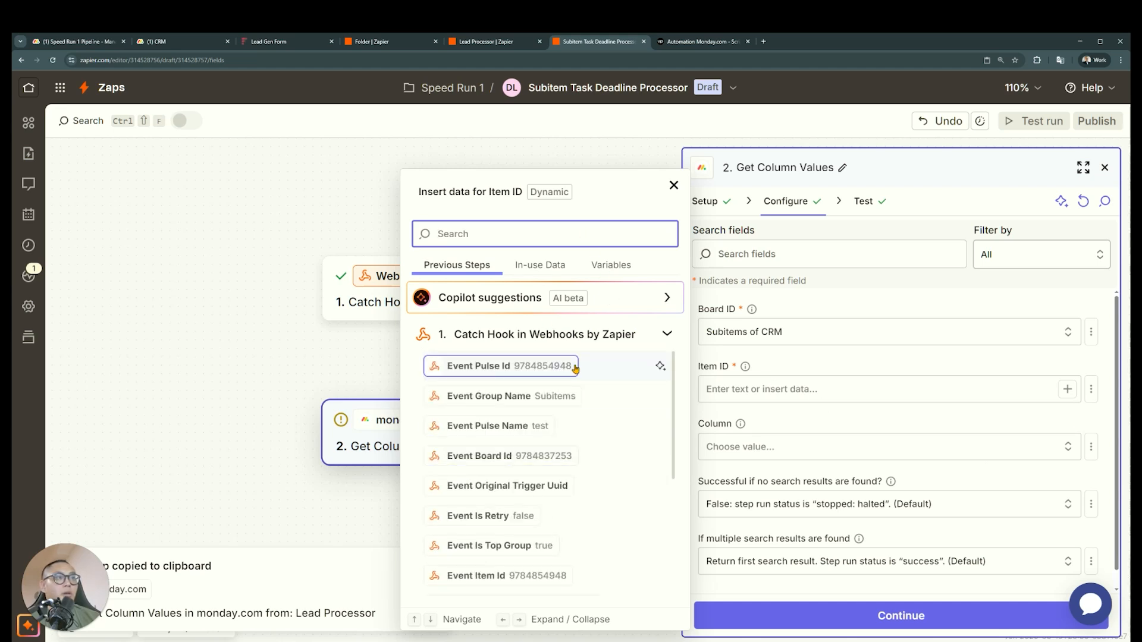
pyautogui.click(553, 367)
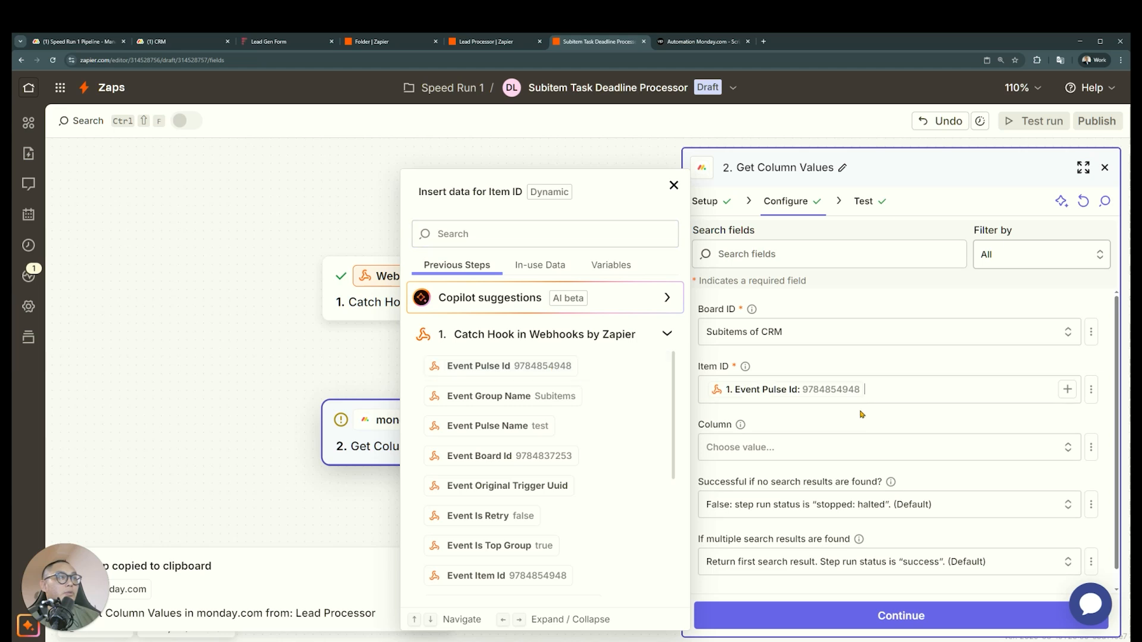
# Test the Get Column Values step with the mapped Item ID and review the returned column data, including the Pulse Log timestamp
pyautogui.click(858, 616)
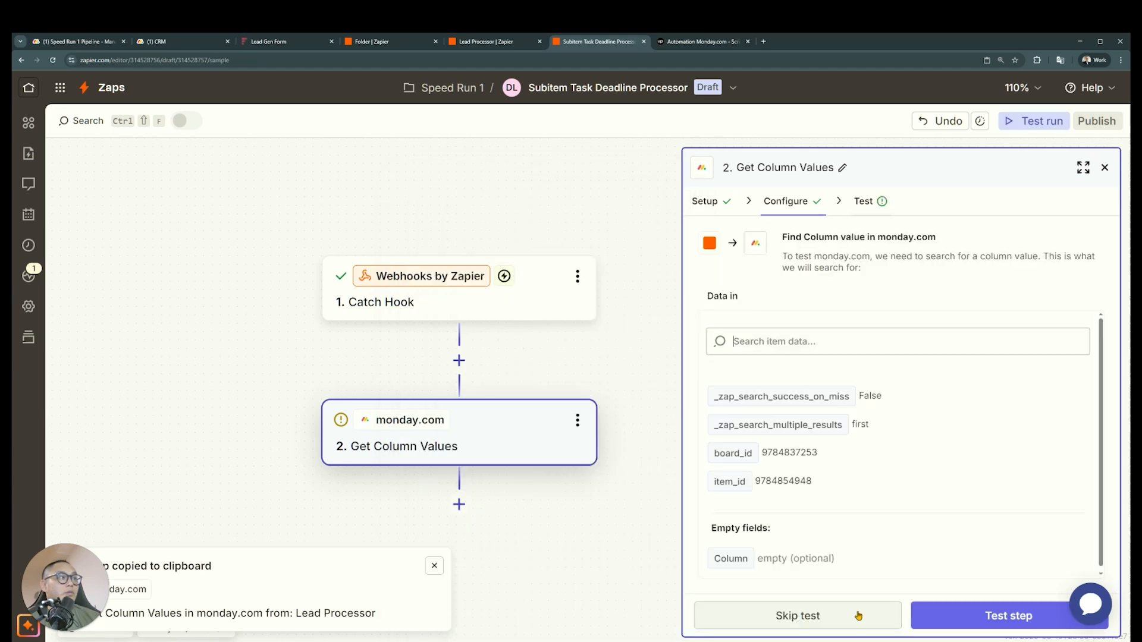
pyautogui.click(968, 616)
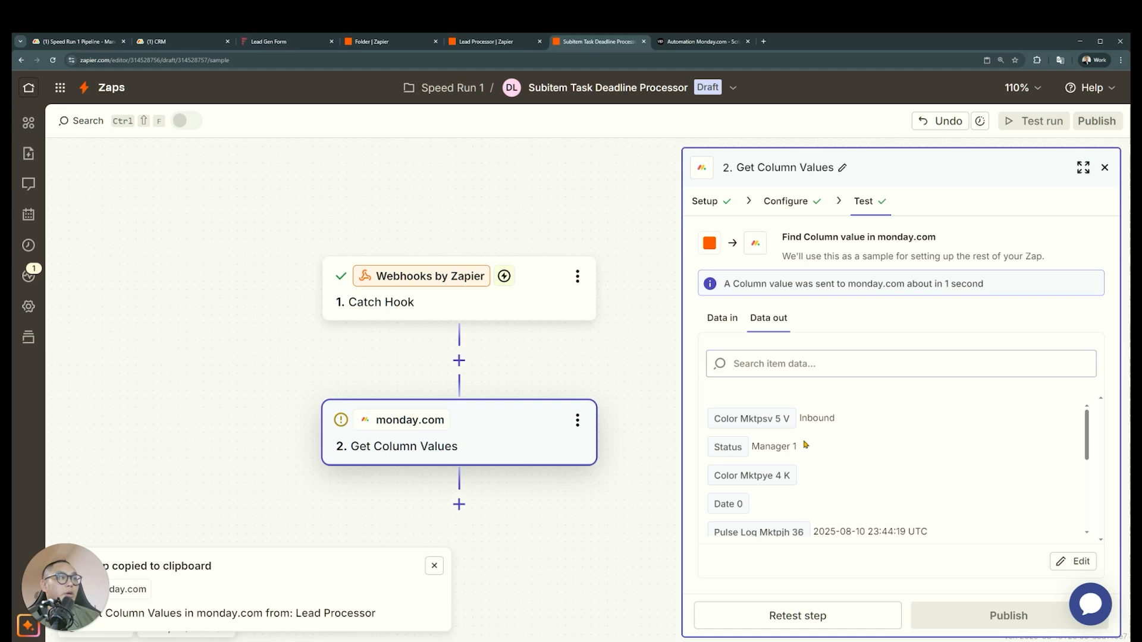
pyautogui.scroll(-2, 849, 440)
pyautogui.moveTo(955, 447); pyautogui.dragTo(803, 445)
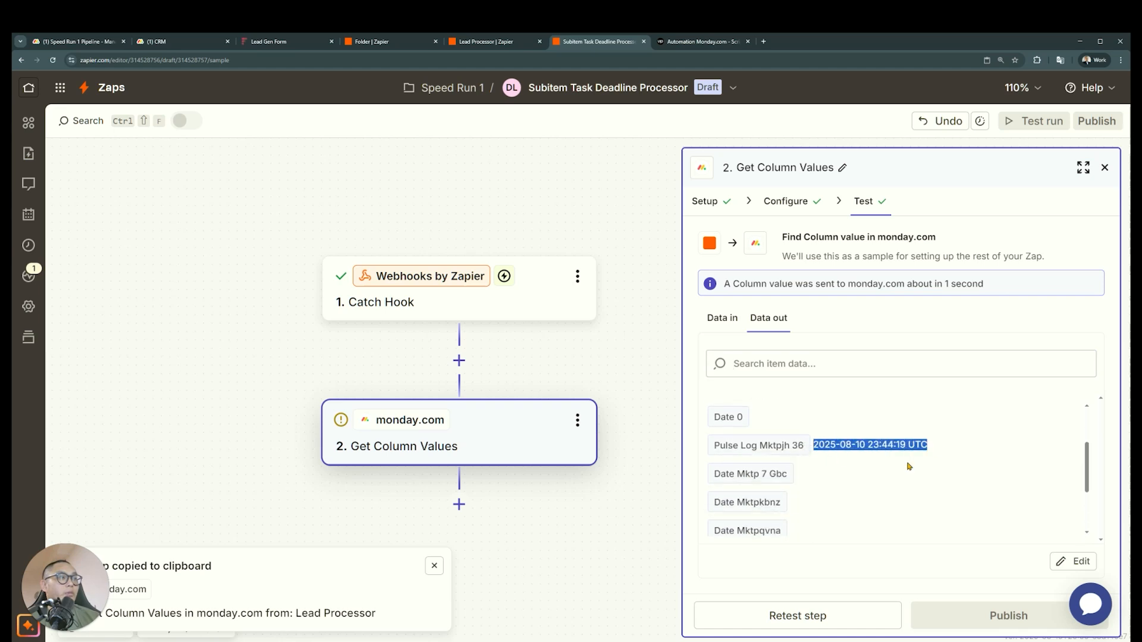
pyautogui.scroll(-1, 908, 467)
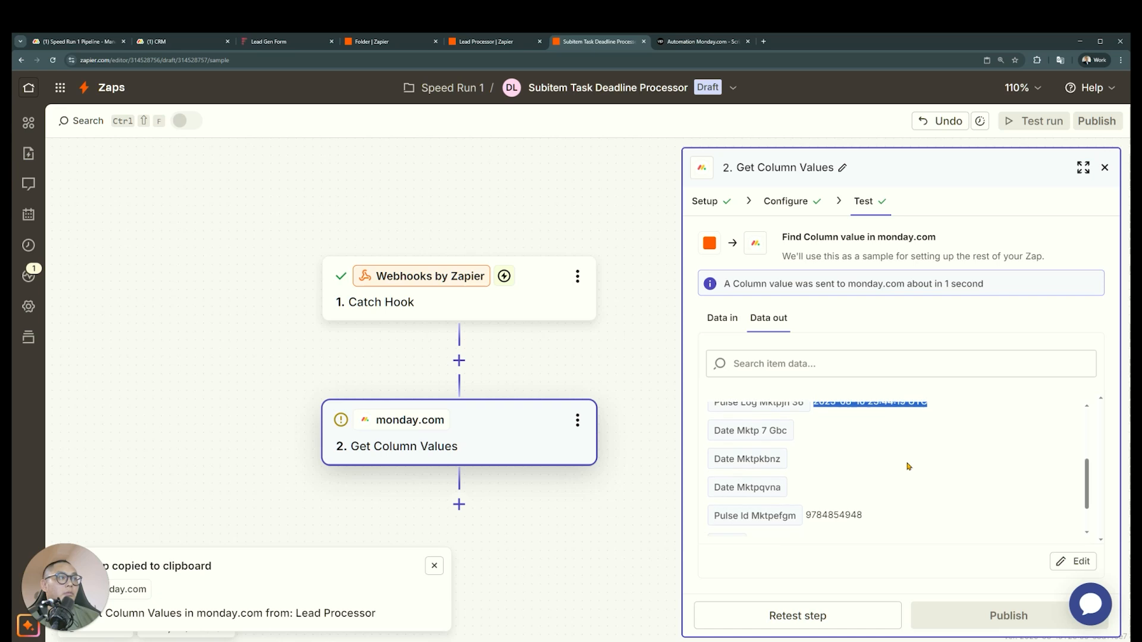
pyautogui.scroll(-2, 908, 466)
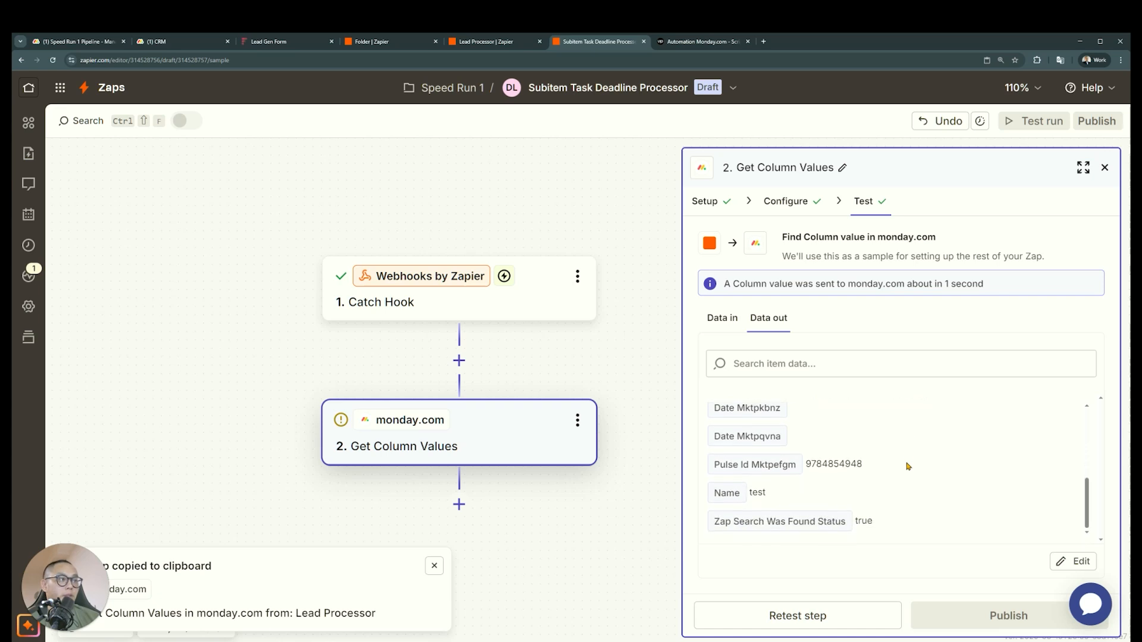
pyautogui.scroll(4, 908, 466)
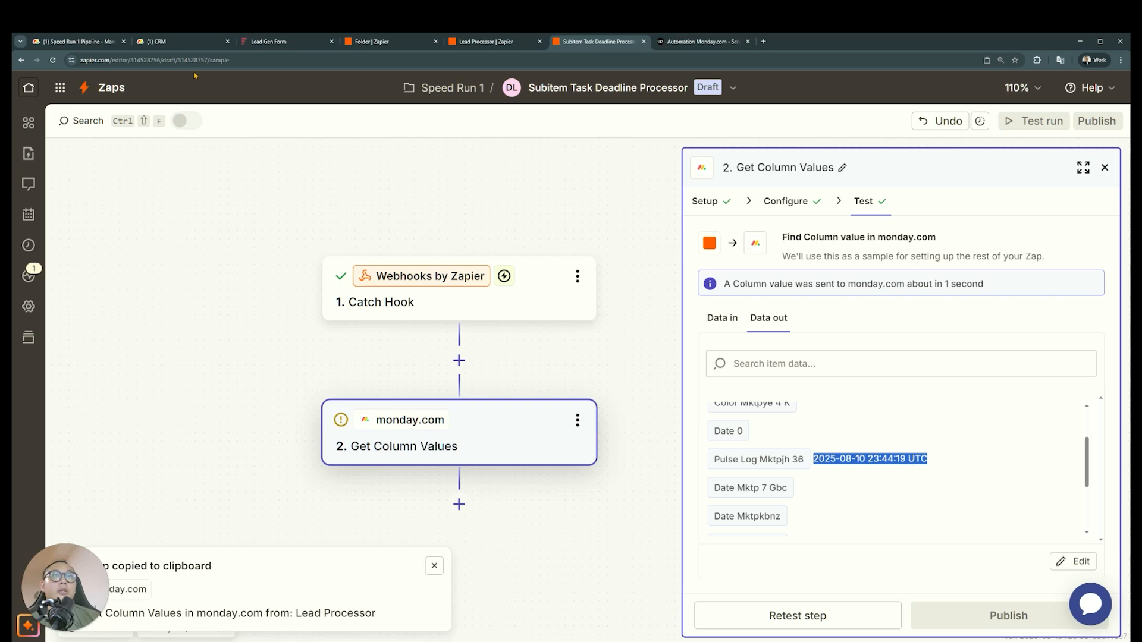
# Add a Paths step after Get Column Values and rename Path A as 15 Minutes Unattended
pyautogui.click(459, 504)
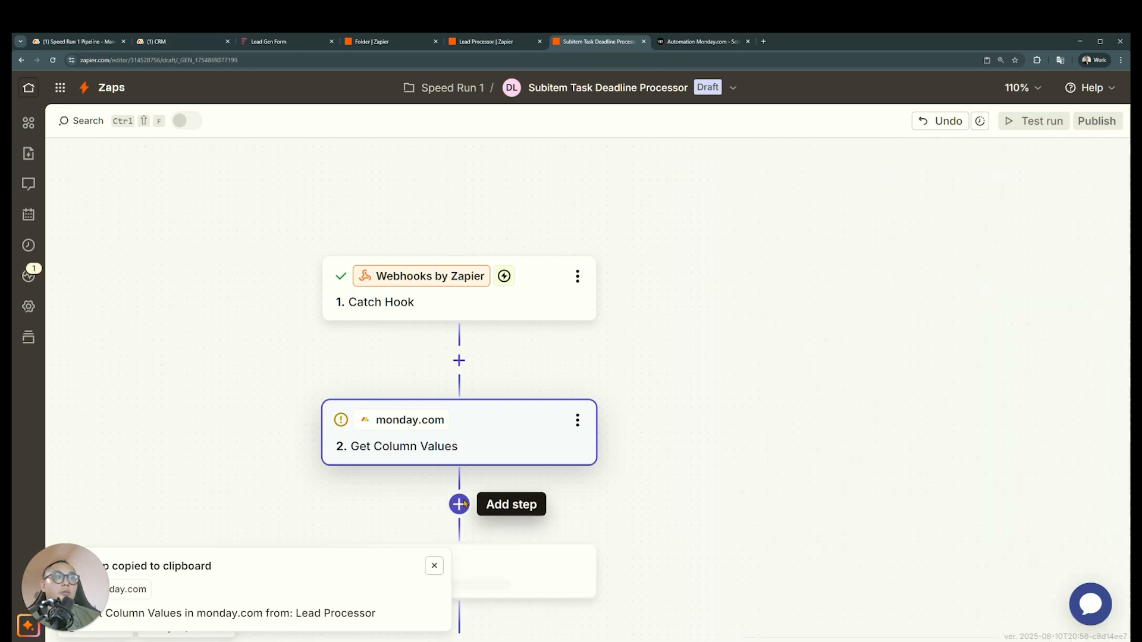
pyautogui.click(683, 252)
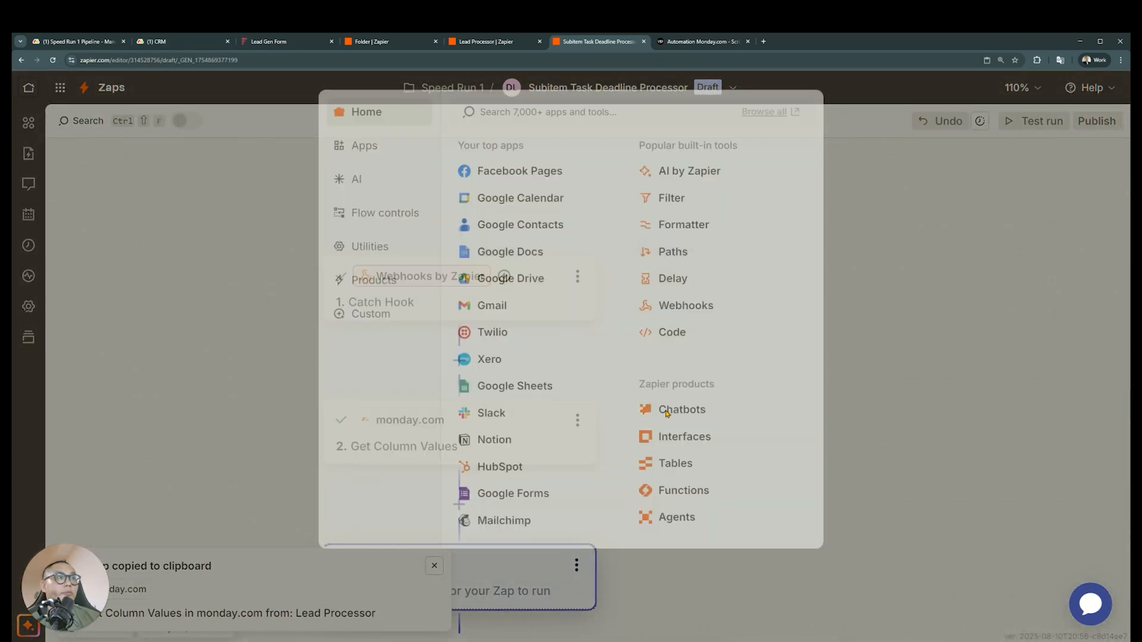
pyautogui.click(390, 350)
pyautogui.click(490, 355)
pyautogui.write('15 Minutes Un')
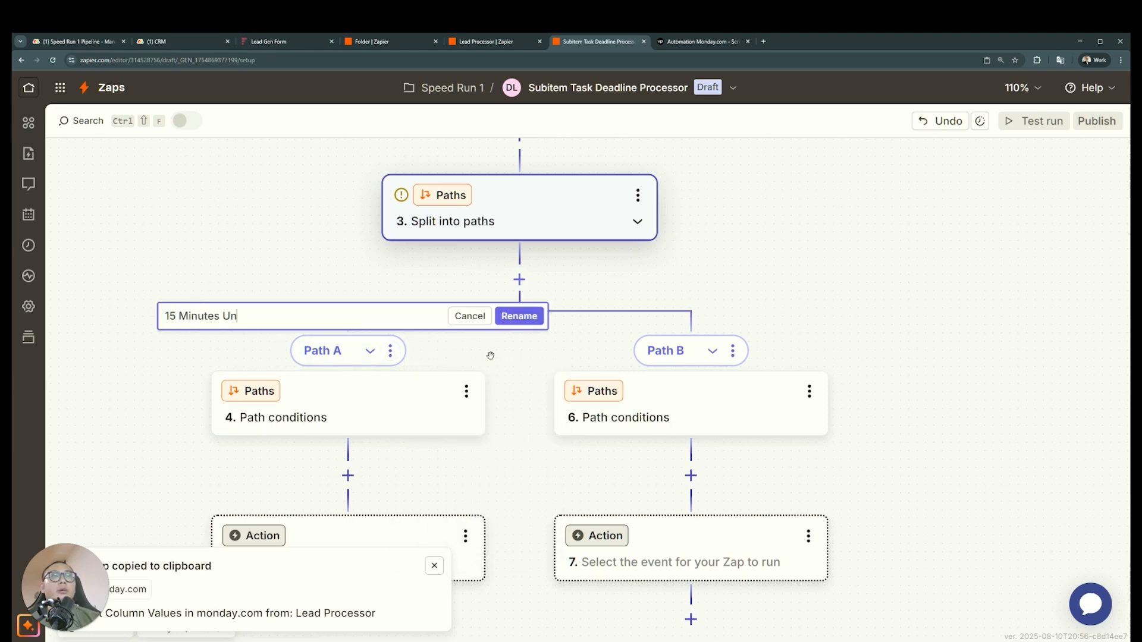
pyautogui.write('attended')
pyautogui.press('Return')
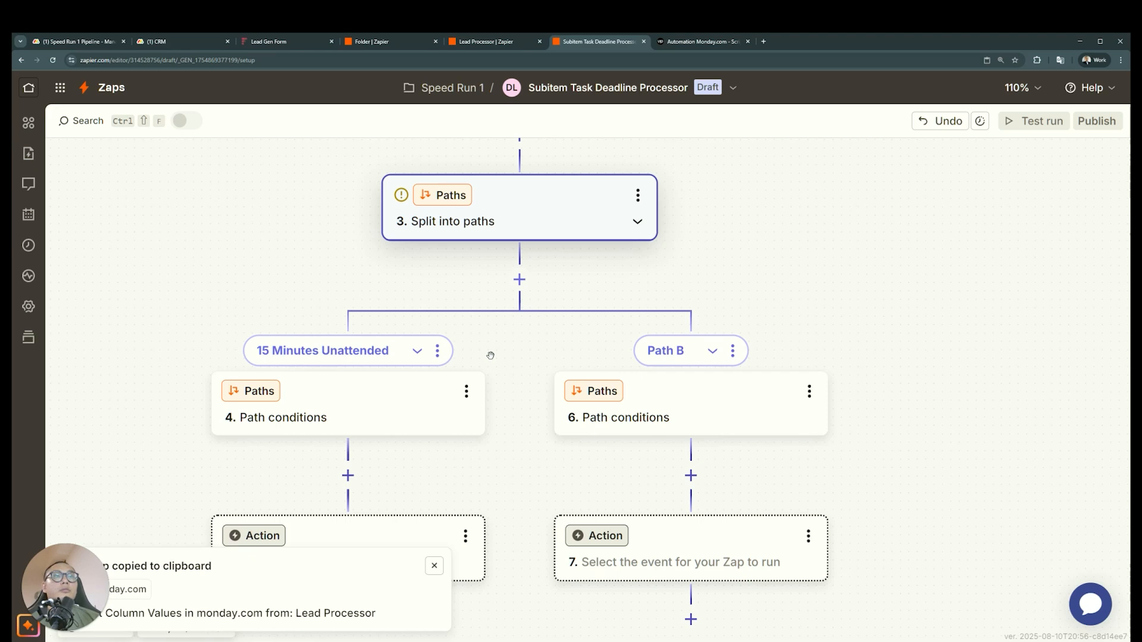
# Reopen the Get Column Values test output and examine its date and Pulse Log fields
pyautogui.moveTo(843, 262); pyautogui.dragTo(988, 254)
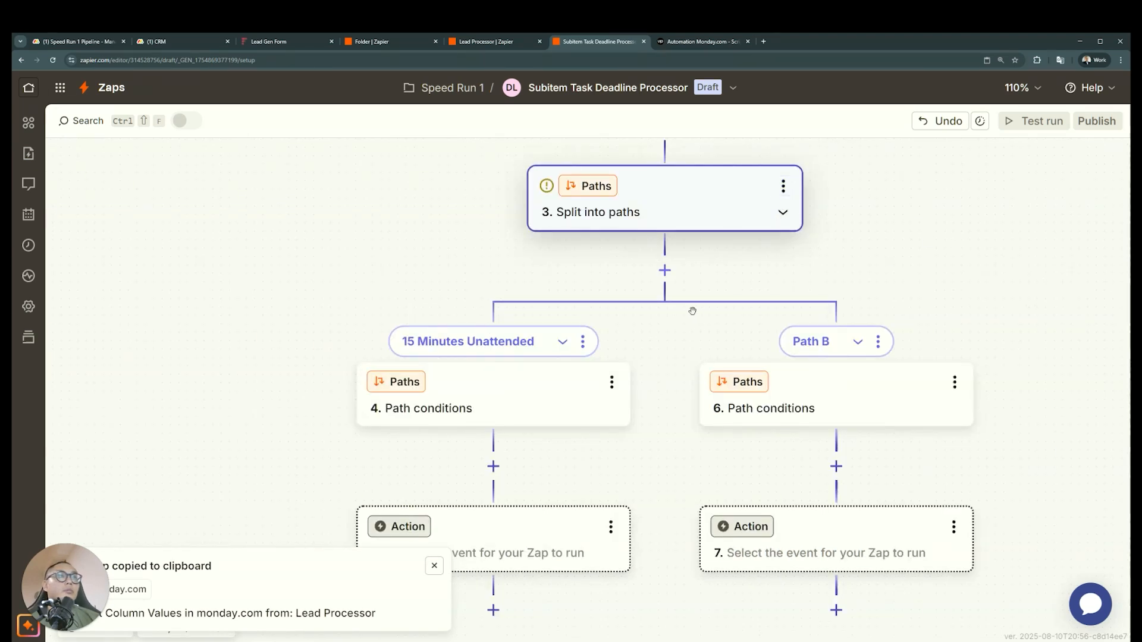
pyautogui.scroll(3, 634, 417)
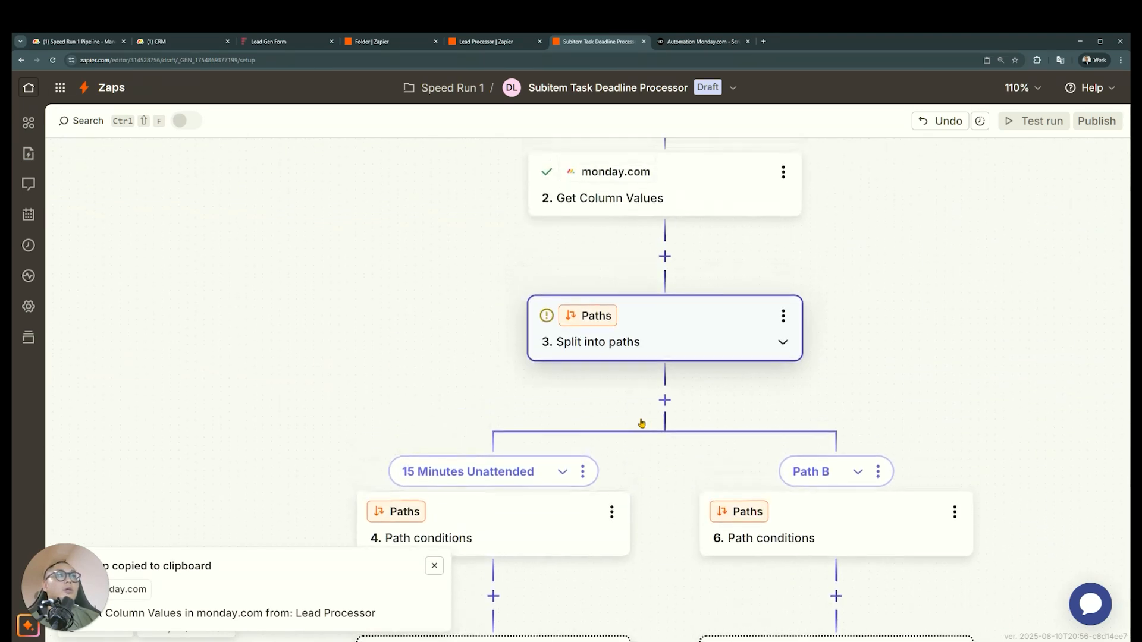
pyautogui.click(727, 189)
pyautogui.click(646, 192)
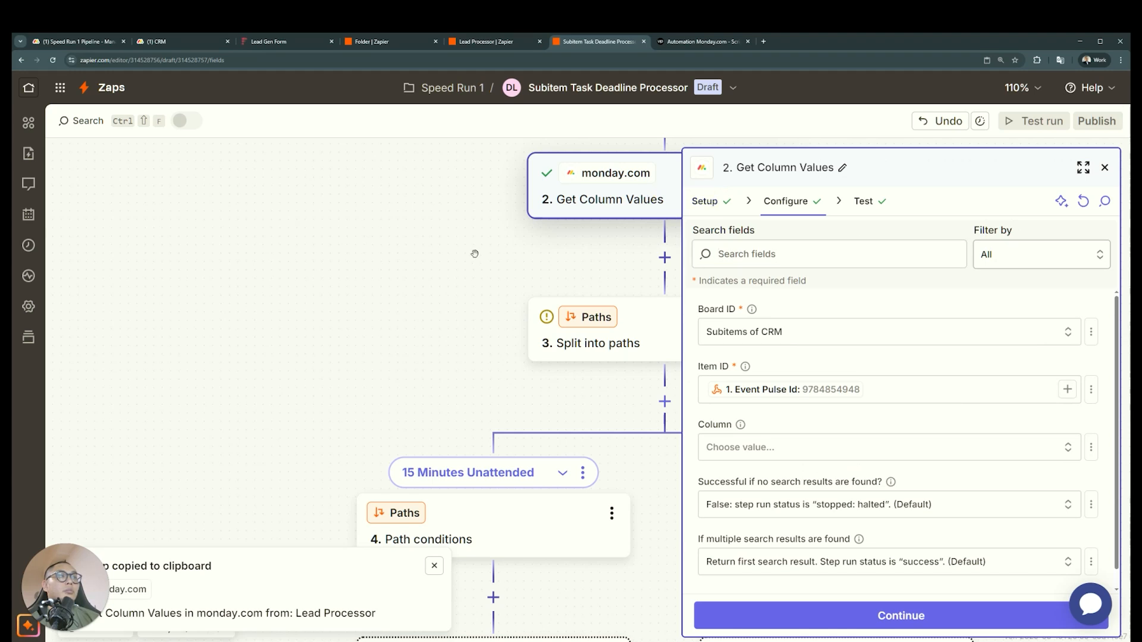
pyautogui.click(856, 206)
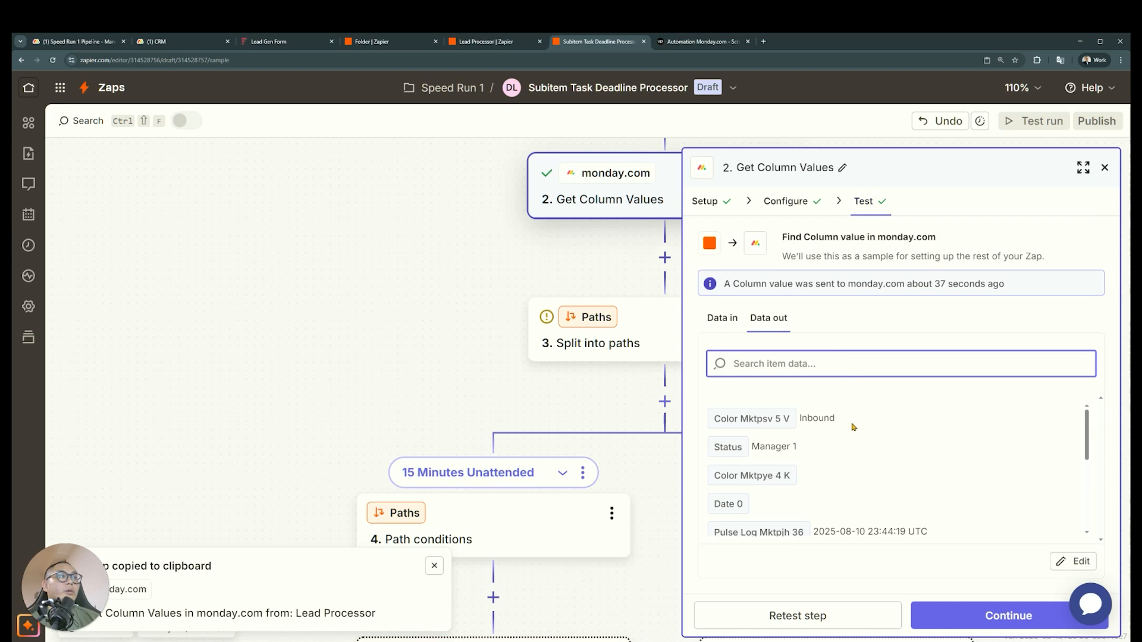
pyautogui.scroll(-2, 854, 427)
pyautogui.scroll(-2, 850, 436)
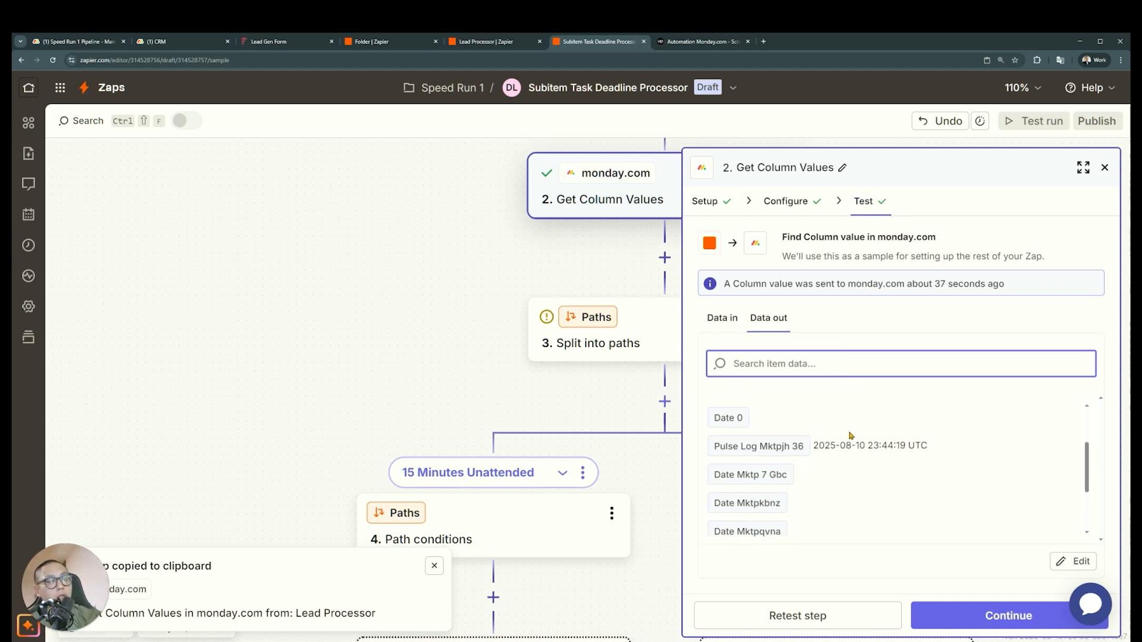
# Check the Task Status column's ID on the CRM board and find the matching field in the Get Column Values test output
pyautogui.scroll(-4, 889, 462)
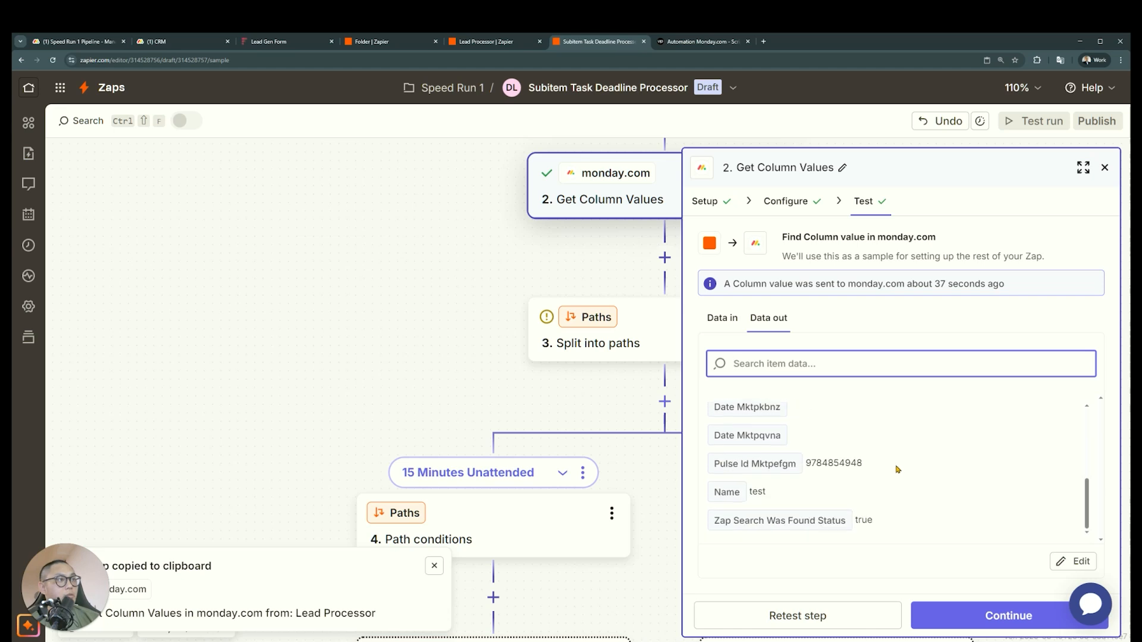
pyautogui.scroll(1, 904, 472)
pyautogui.click(172, 41)
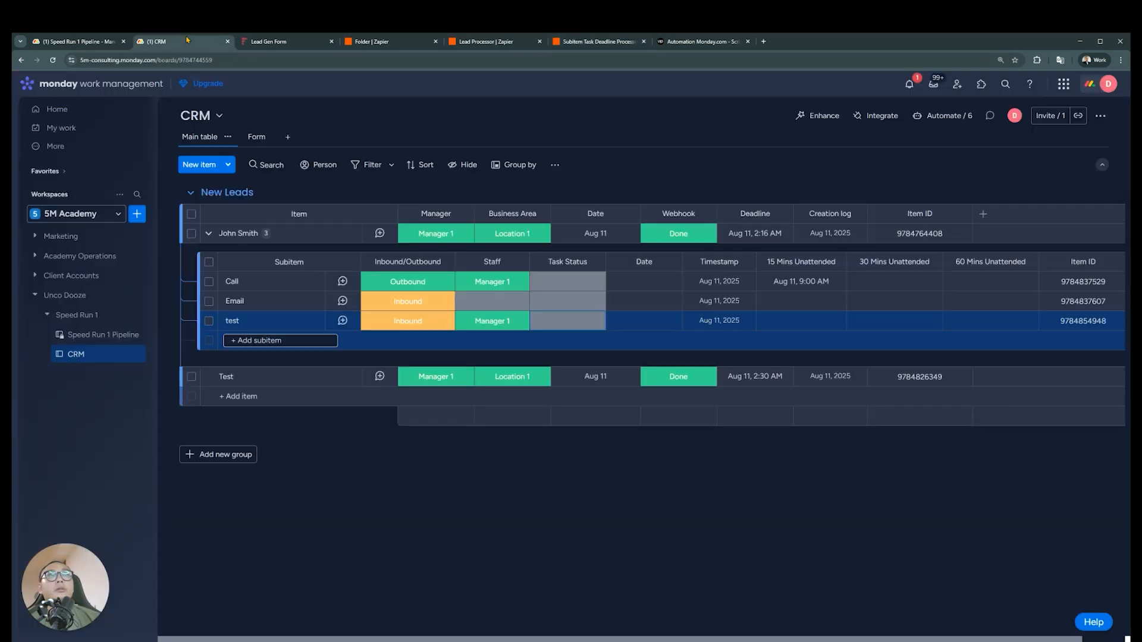
pyautogui.click(594, 263)
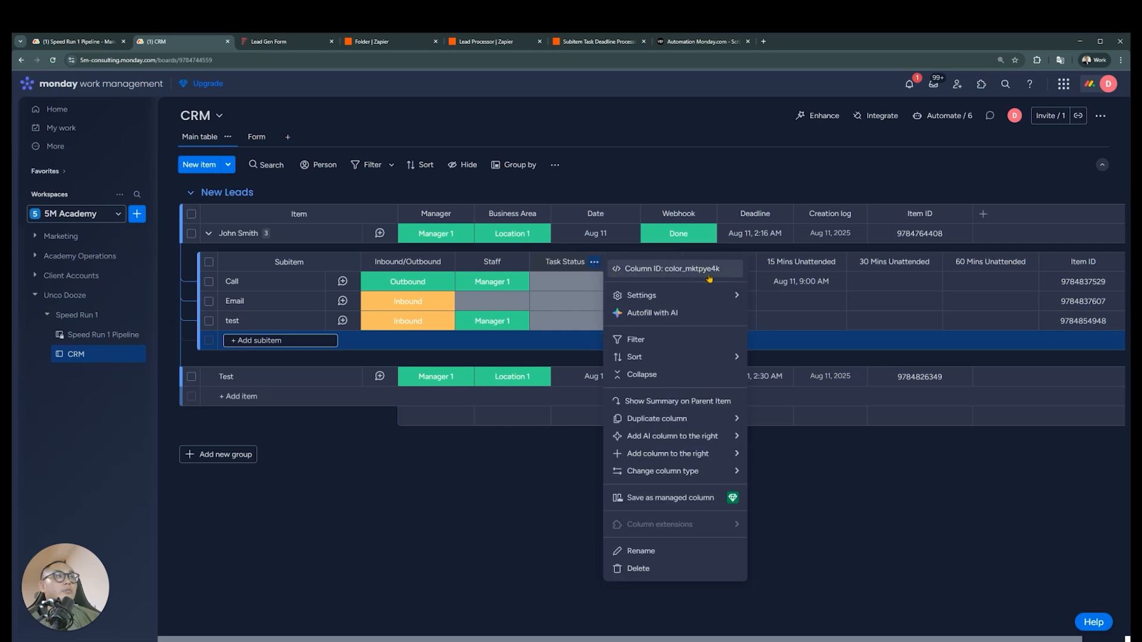
pyautogui.click(597, 41)
pyautogui.scroll(-1, 817, 463)
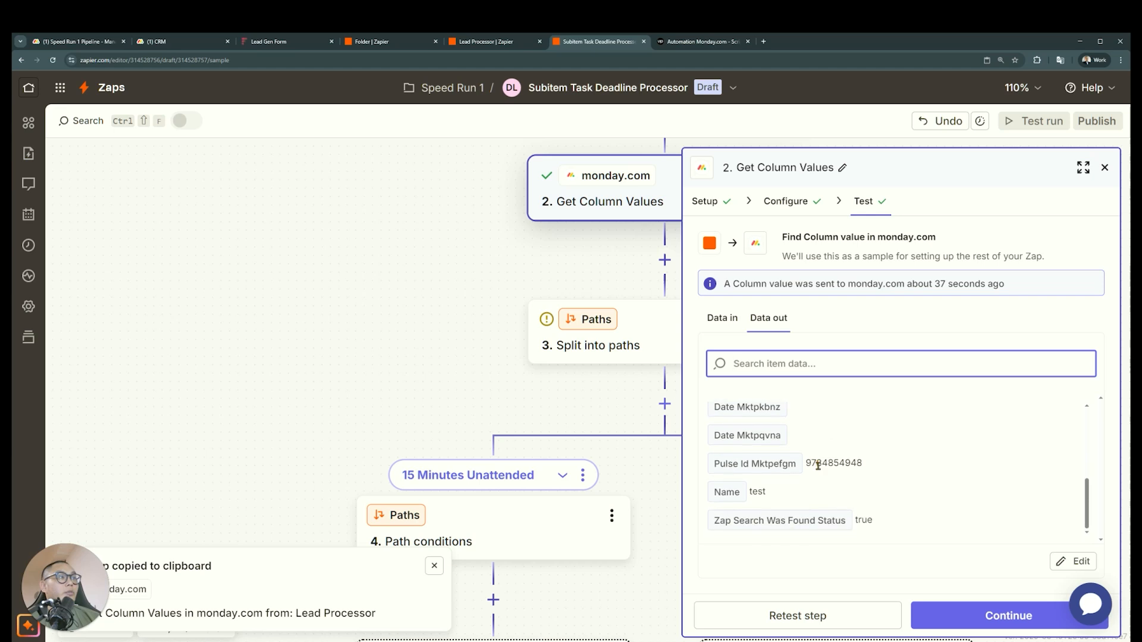
pyautogui.scroll(4, 819, 468)
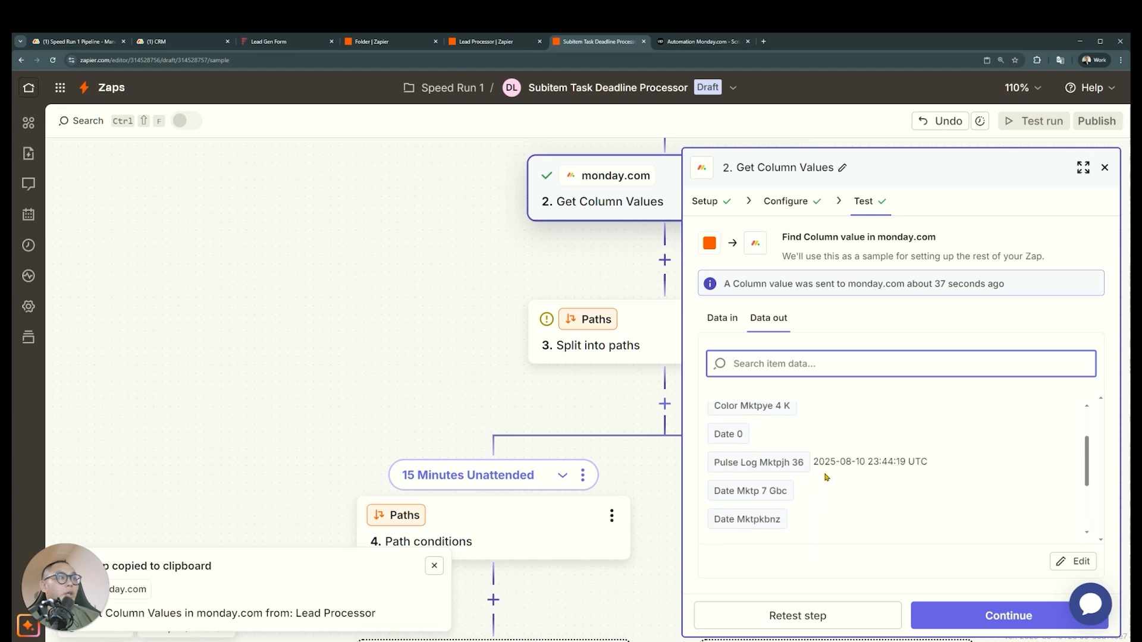
pyautogui.moveTo(729, 463); pyautogui.dragTo(826, 470)
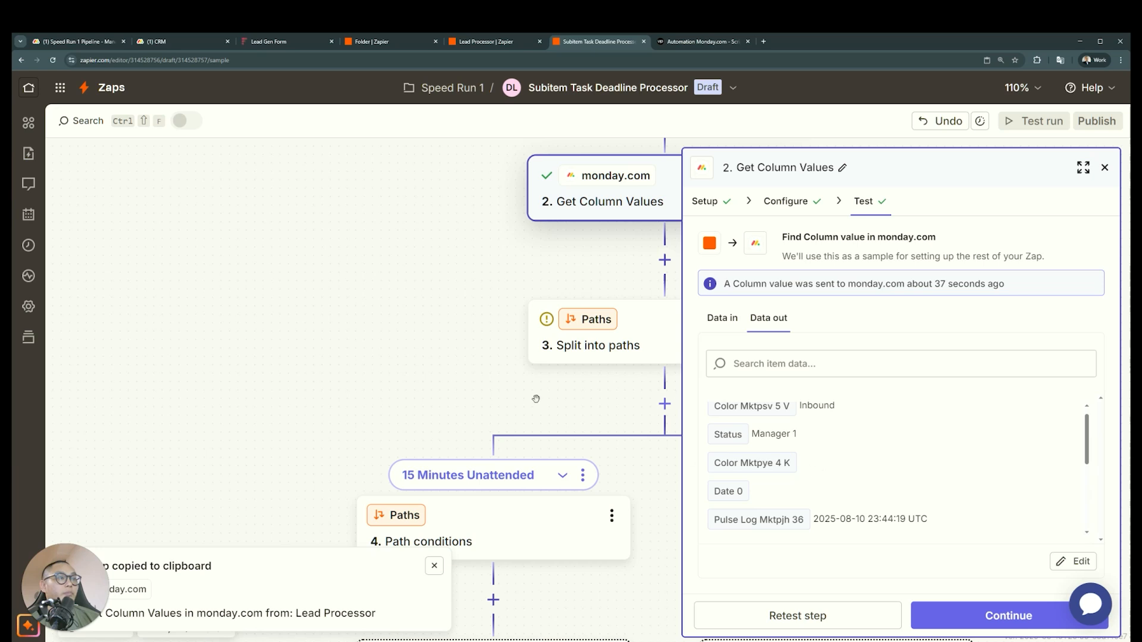
# Set the 15 Minutes Unattended path condition to continue only if Color Mktpye 4 K from Get Column Values does not exist
pyautogui.scroll(-2, 521, 447)
pyautogui.click(519, 445)
pyautogui.click(843, 328)
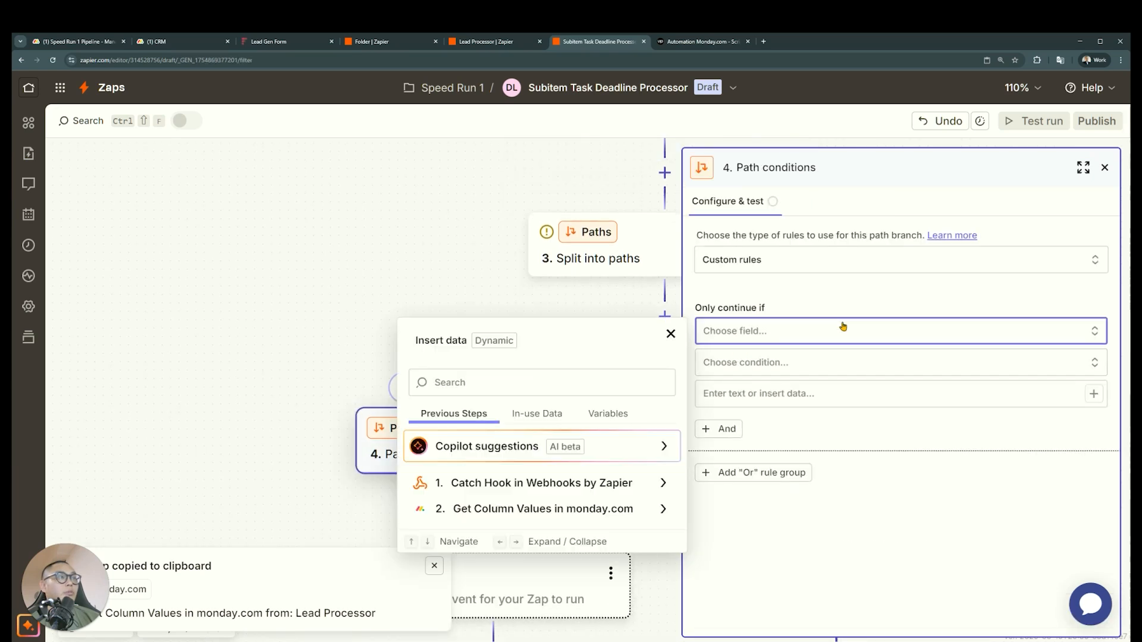
pyautogui.click(636, 508)
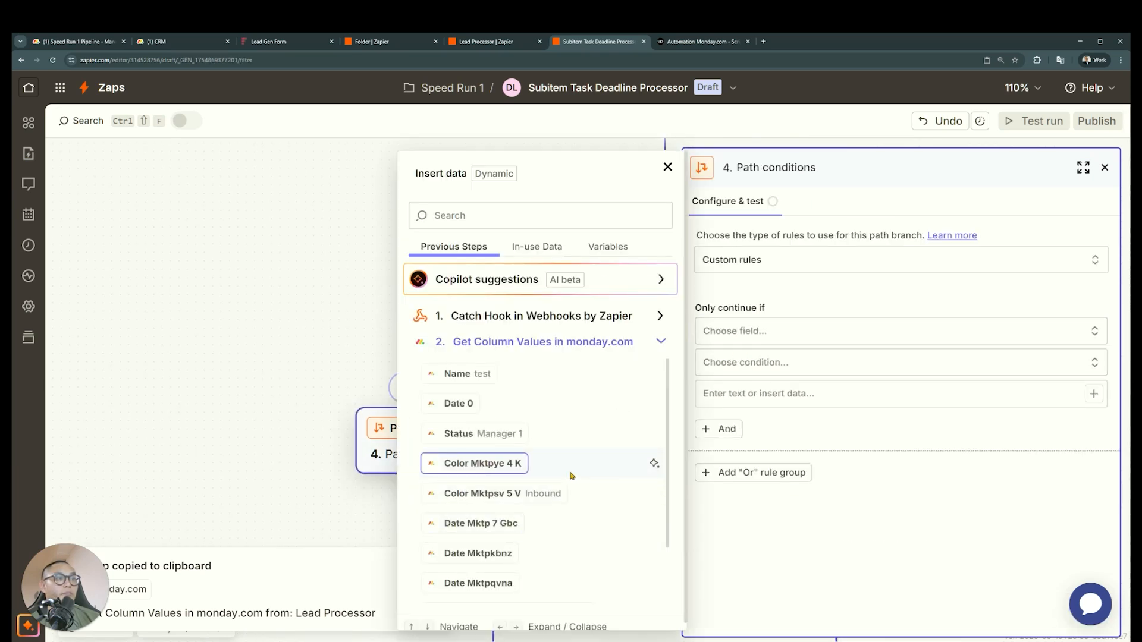
pyautogui.click(514, 467)
pyautogui.click(798, 372)
pyautogui.scroll(-8, 836, 510)
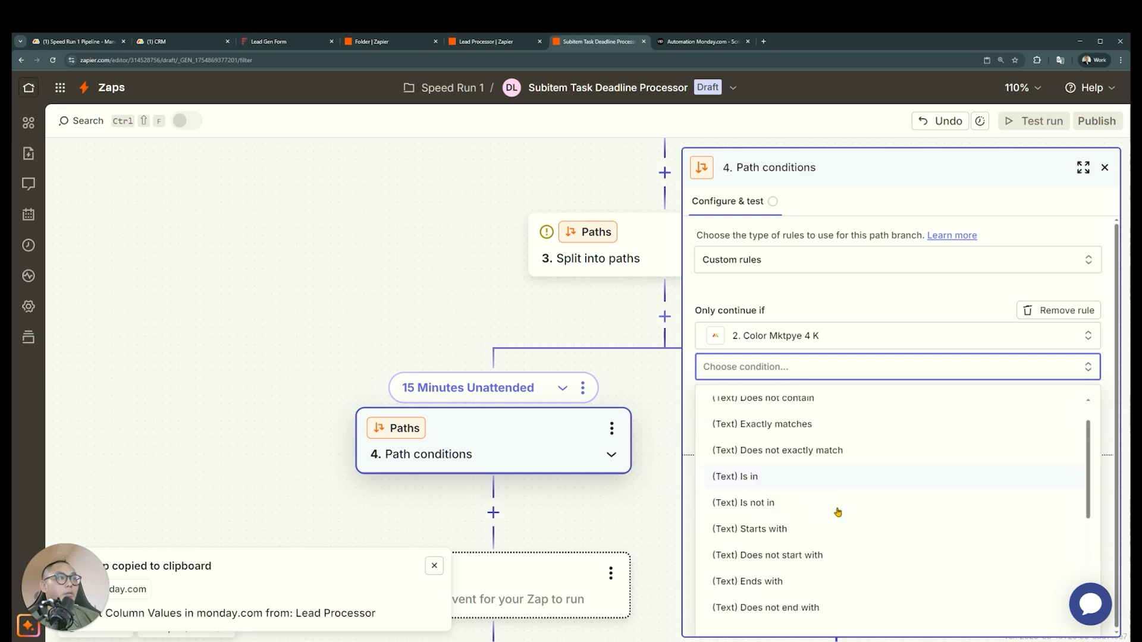
pyautogui.click(790, 612)
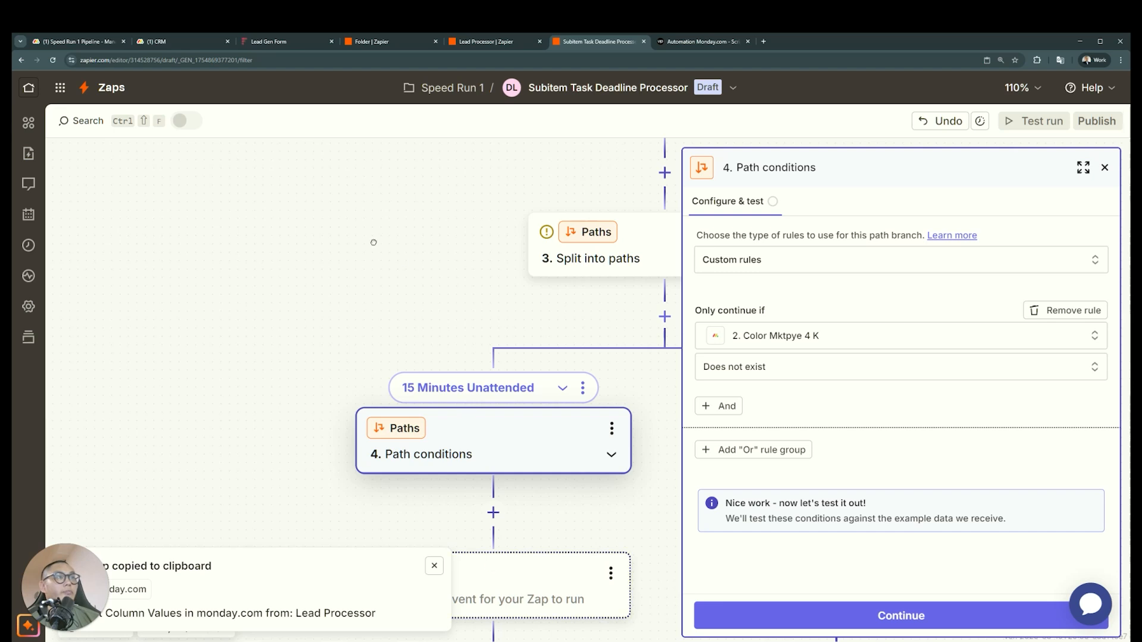
# Change the path rule to continue only if Event Pulse Id from Catch Hook exists, and continue to its test
pyautogui.moveTo(373, 242); pyautogui.dragTo(195, 157)
pyautogui.moveTo(257, 190); pyautogui.dragTo(428, 200)
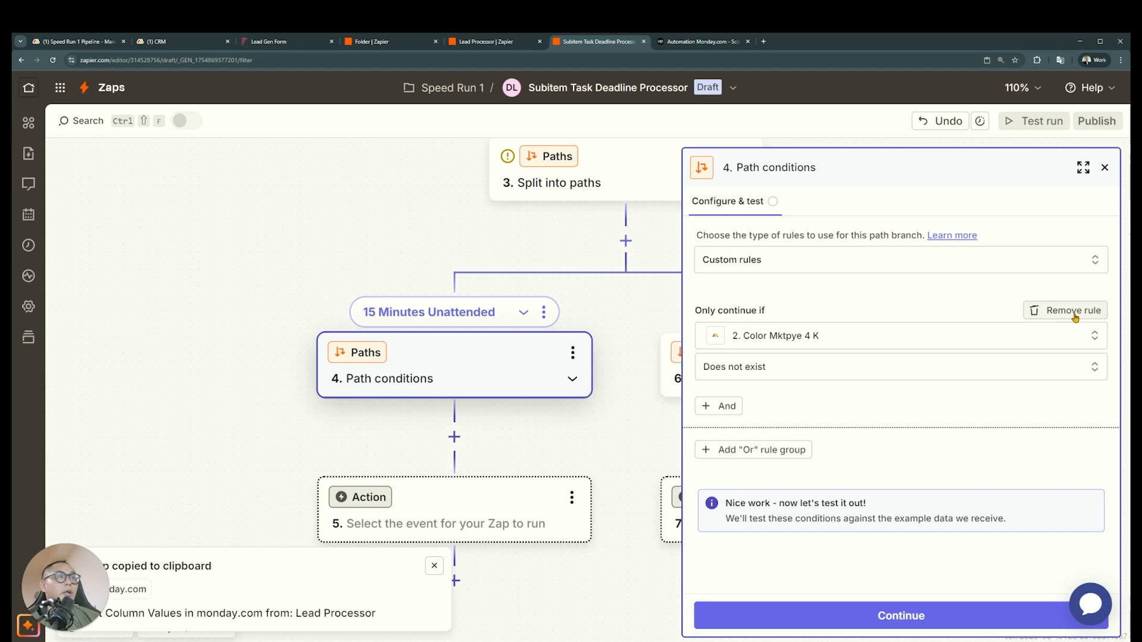
pyautogui.click(1062, 337)
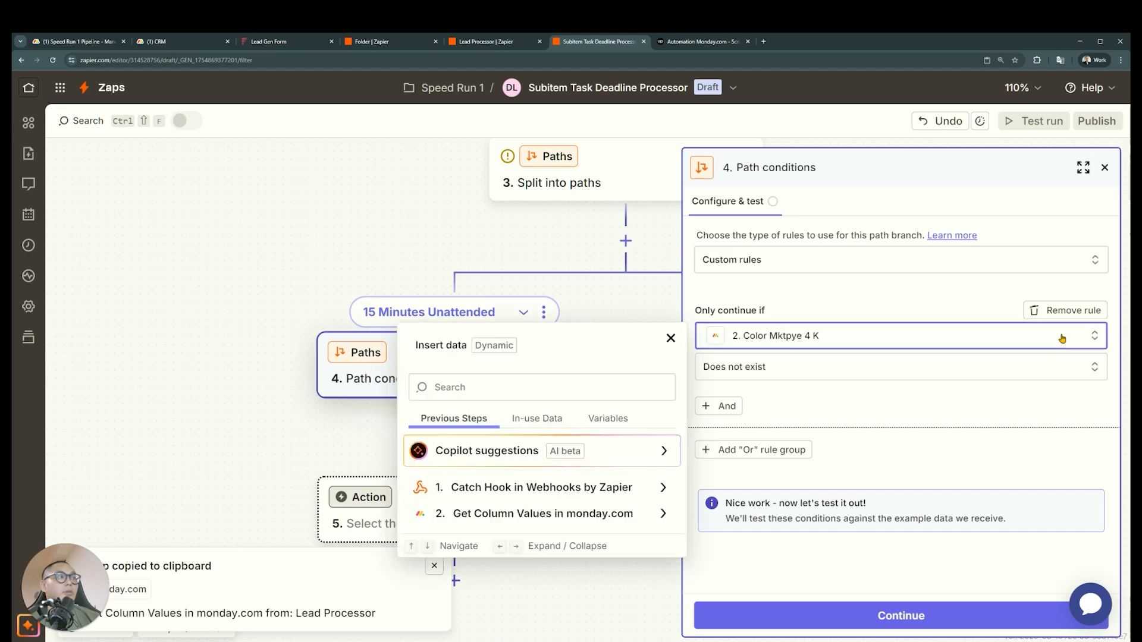
pyautogui.click(612, 485)
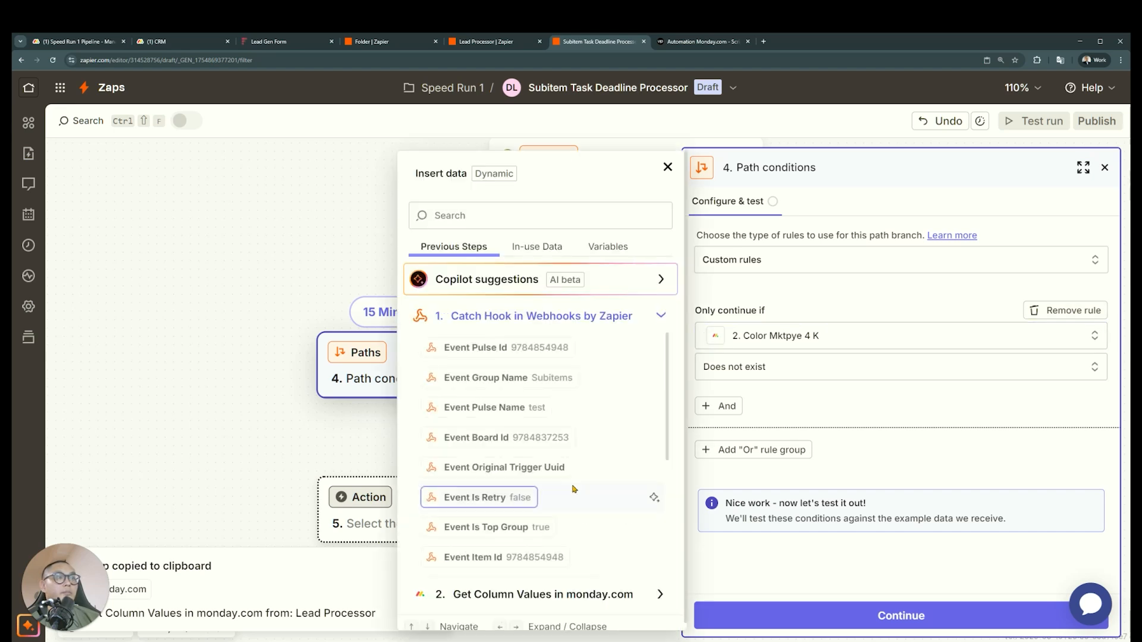
pyautogui.click(543, 353)
pyautogui.click(842, 381)
pyautogui.scroll(-5, 831, 491)
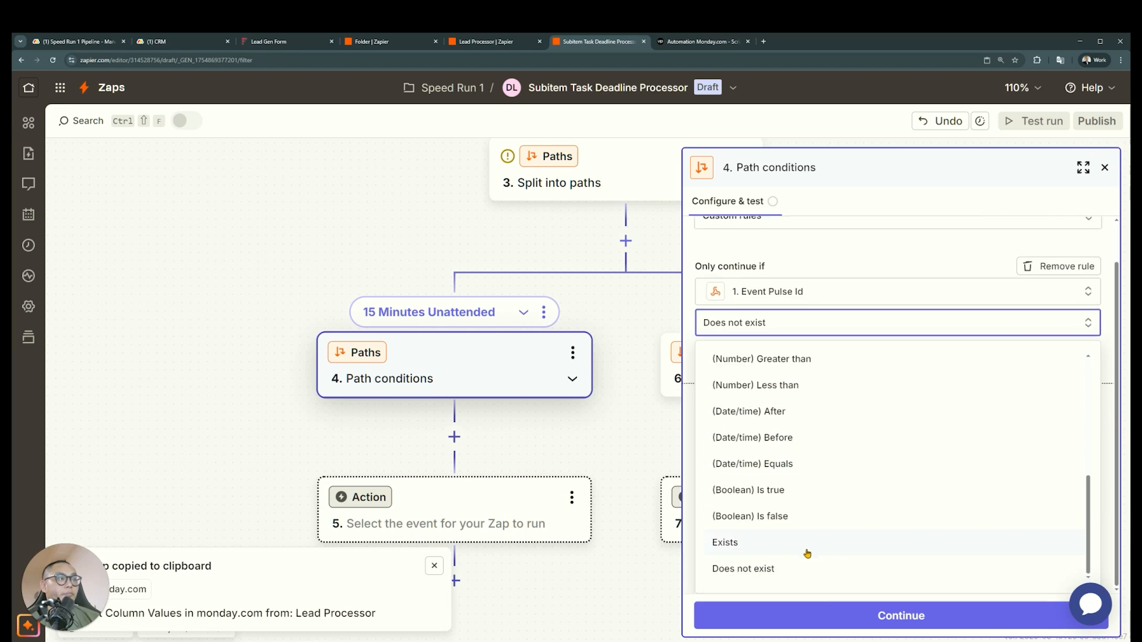
pyautogui.click(805, 548)
pyautogui.click(778, 623)
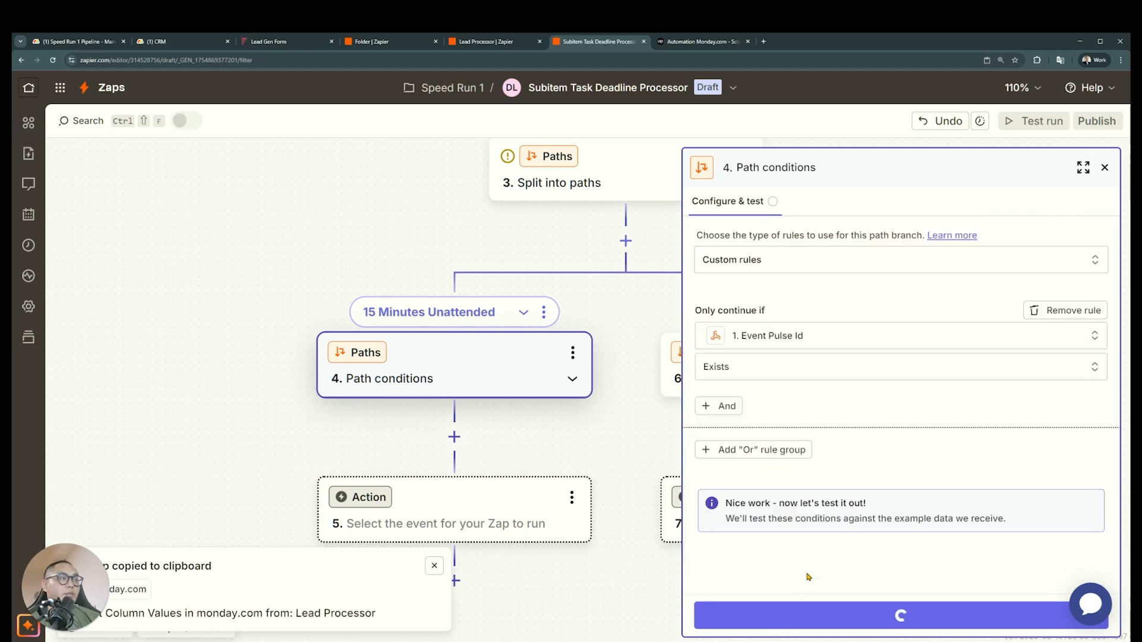
# Add a Delay by Zapier step after the 15 Minutes Unattended path conditions with Delay For as its event
pyautogui.scroll(-2, 849, 566)
pyautogui.moveTo(475, 440); pyautogui.dragTo(427, 396)
pyautogui.click(405, 393)
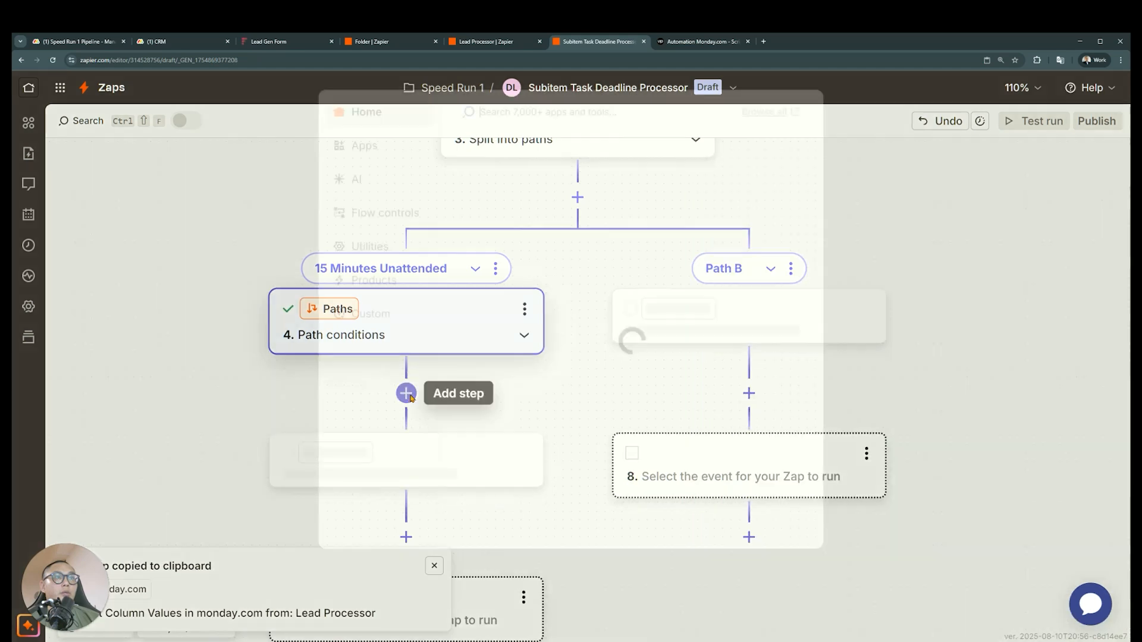
pyautogui.click(695, 279)
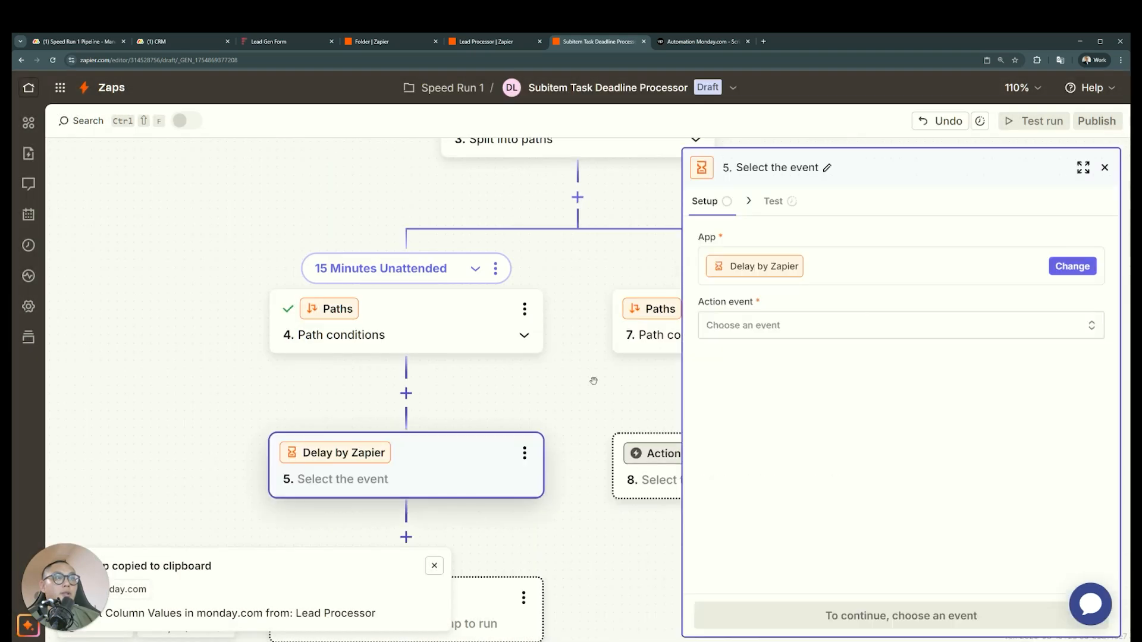
pyautogui.click(880, 326)
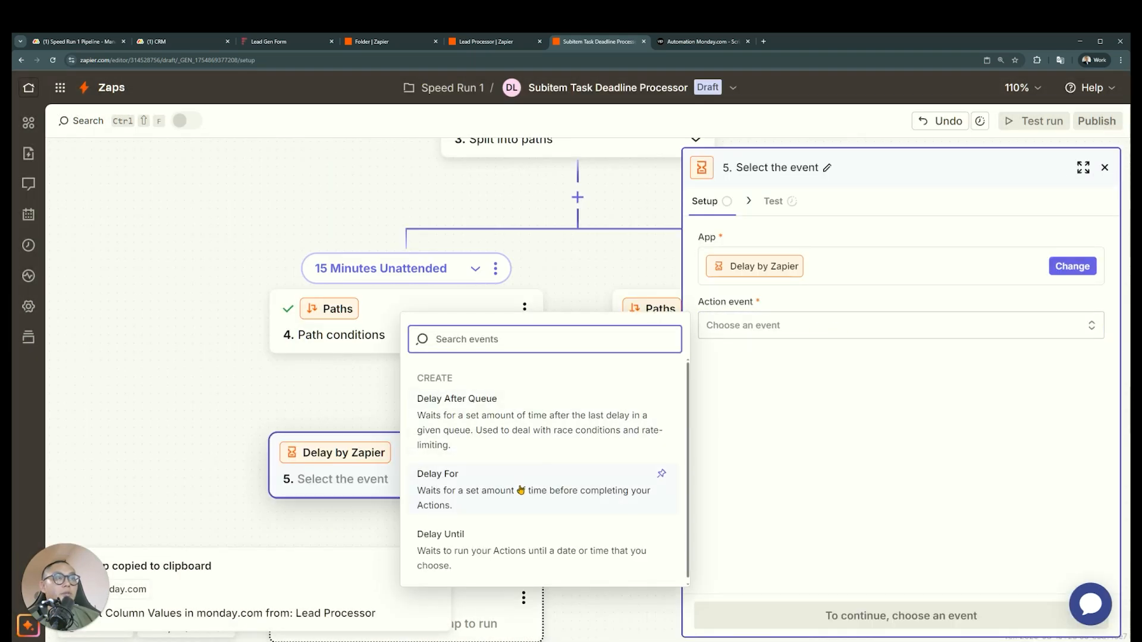
pyautogui.click(521, 490)
pyautogui.click(797, 615)
# Set the Delay For time to a value of 15 with Minutes as the unit, and test the step
pyautogui.click(844, 332)
pyautogui.write('15')
pyautogui.scroll(-3, 553, 387)
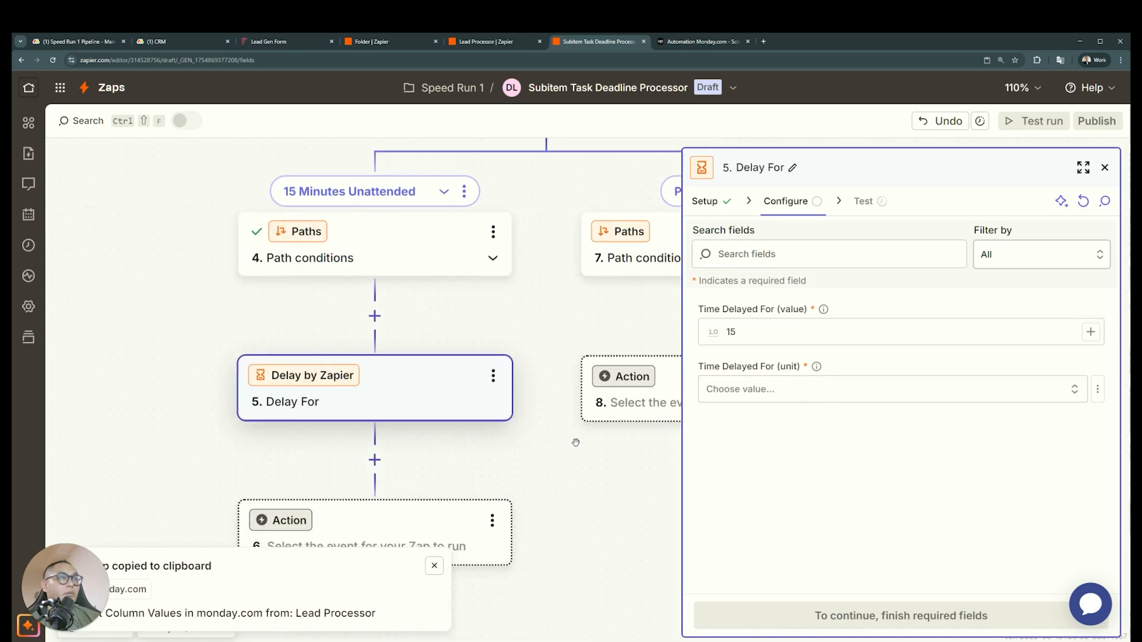
pyautogui.click(835, 395)
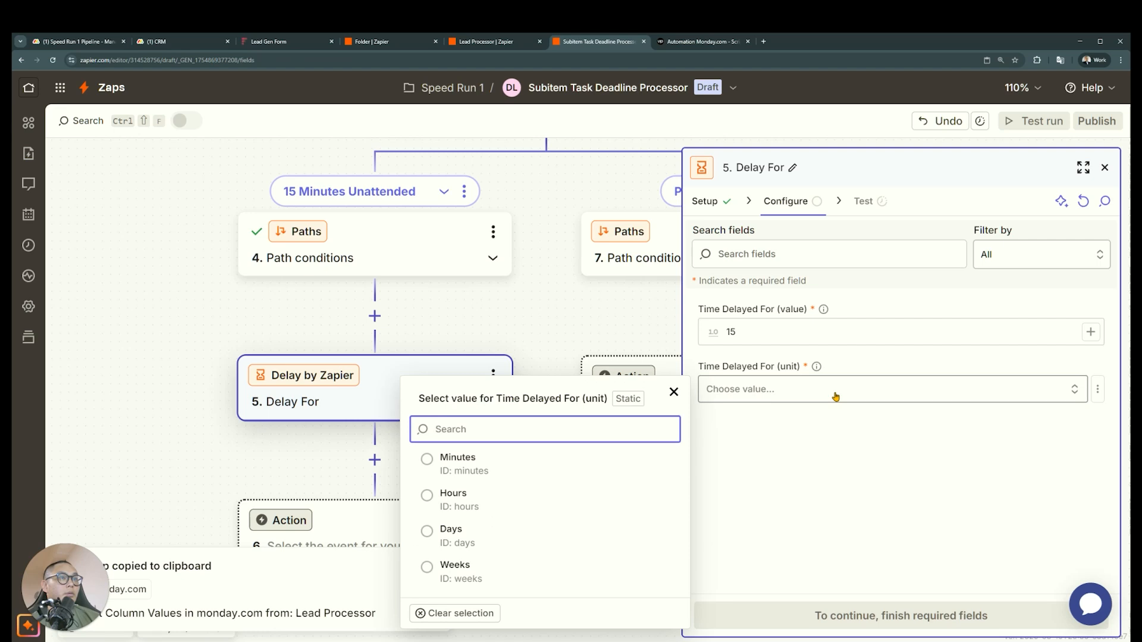
pyautogui.click(539, 468)
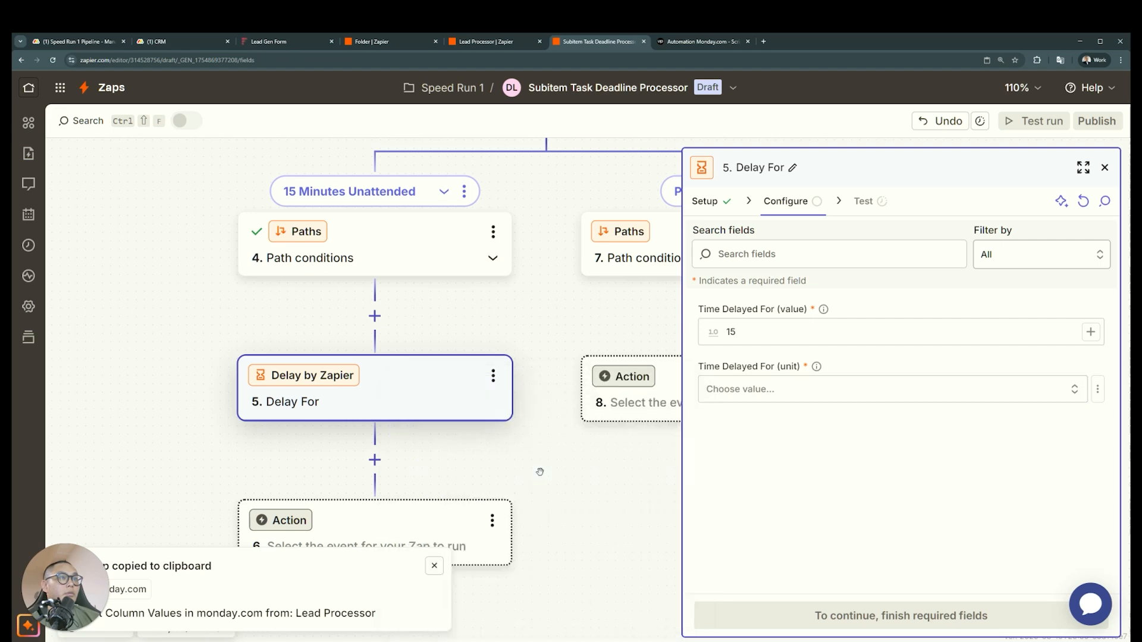
pyautogui.click(837, 618)
pyautogui.click(940, 622)
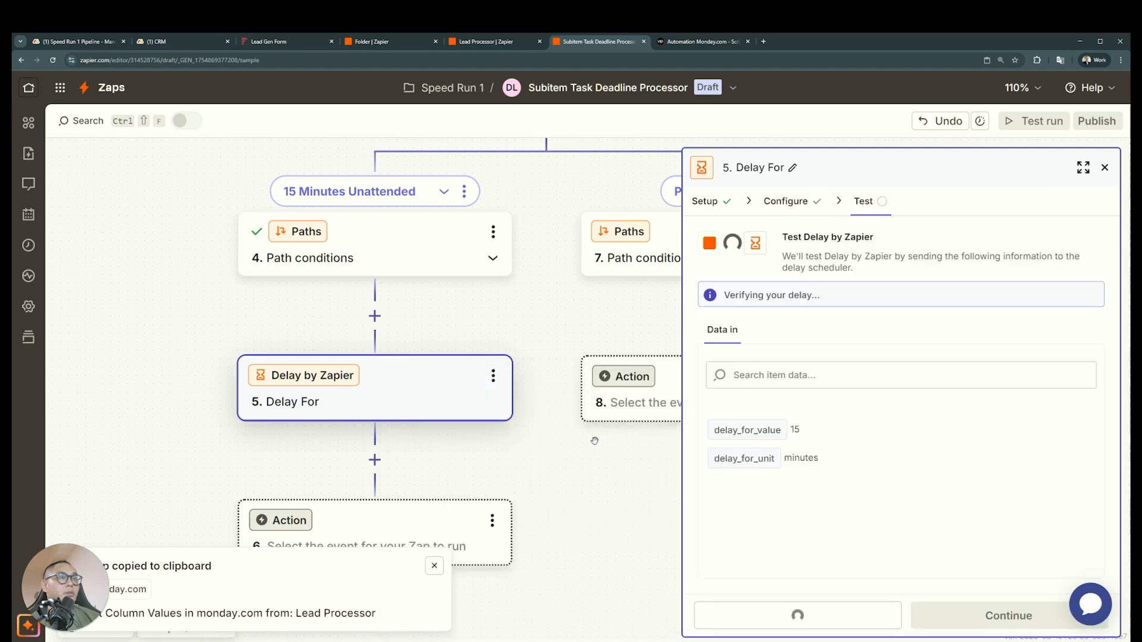
# Add an empty action after Delay For and replace it with a copy of the Get Column Values step from before the paths
pyautogui.moveTo(516, 476); pyautogui.dragTo(412, 437)
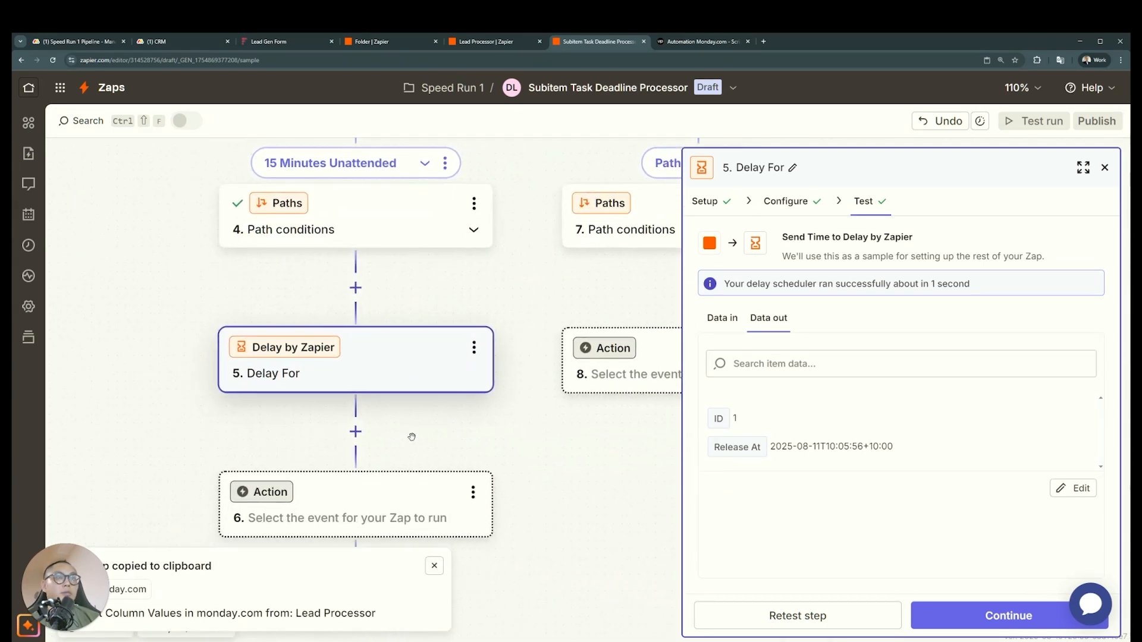
pyautogui.click(356, 432)
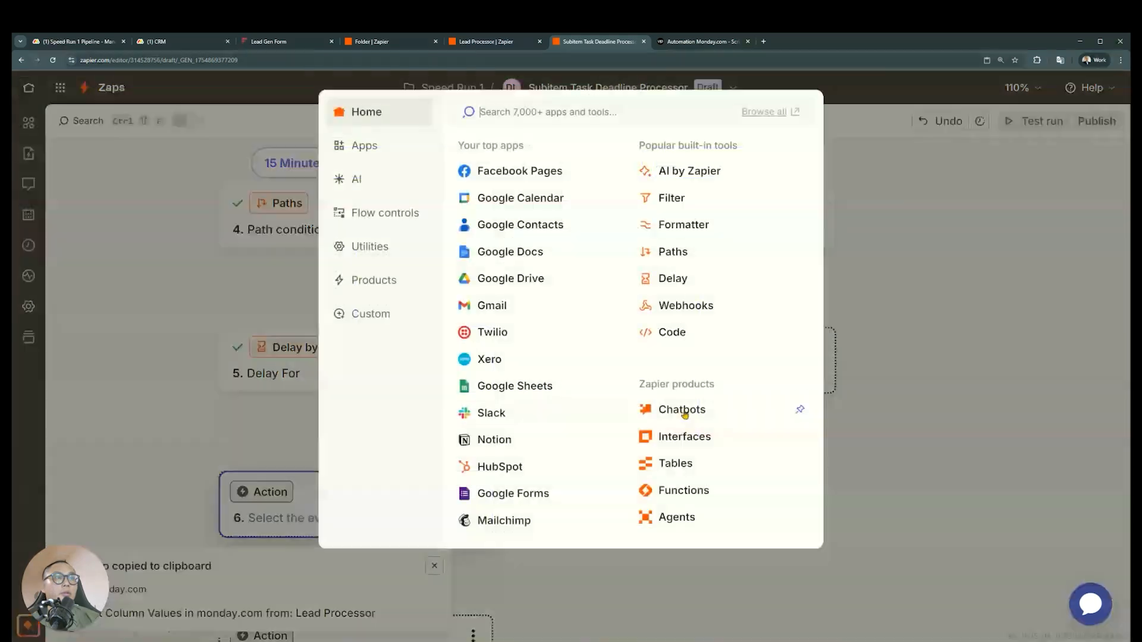
pyautogui.click(926, 277)
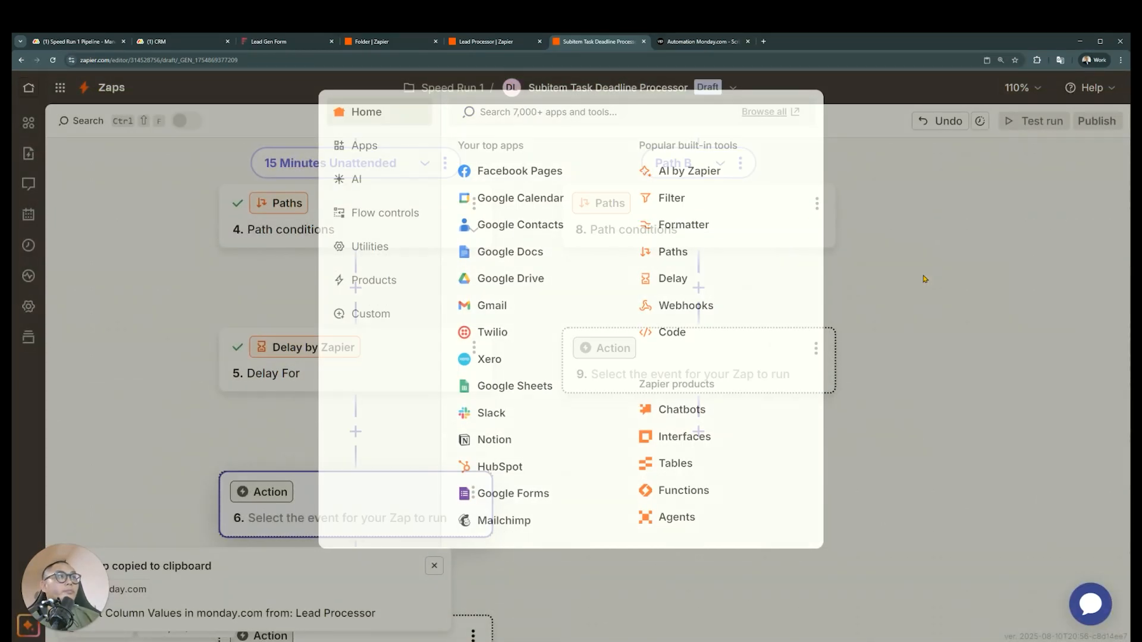
pyautogui.scroll(7, 496, 458)
pyautogui.click(644, 256)
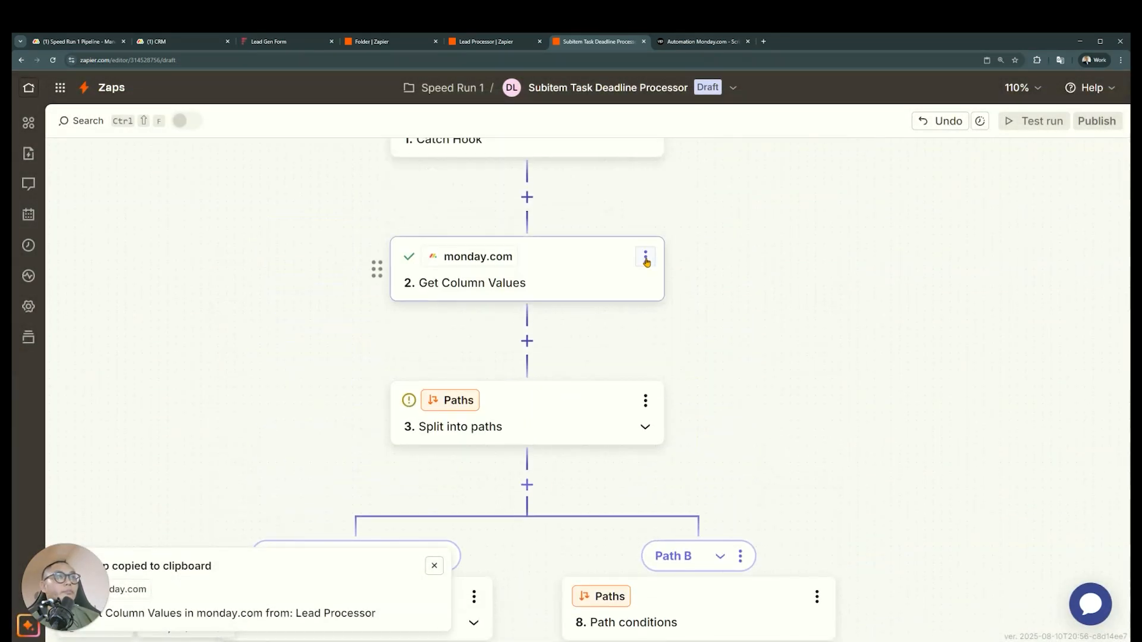
pyautogui.click(713, 319)
pyautogui.scroll(-5, 433, 442)
pyautogui.scroll(-3, 433, 442)
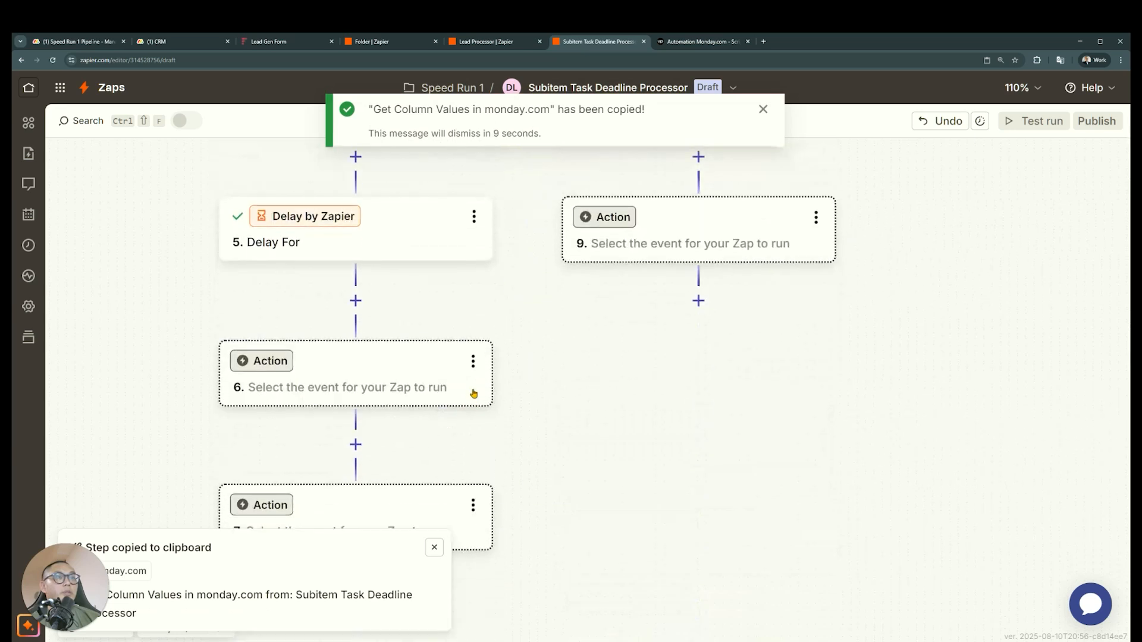
pyautogui.click(473, 361)
pyautogui.click(579, 445)
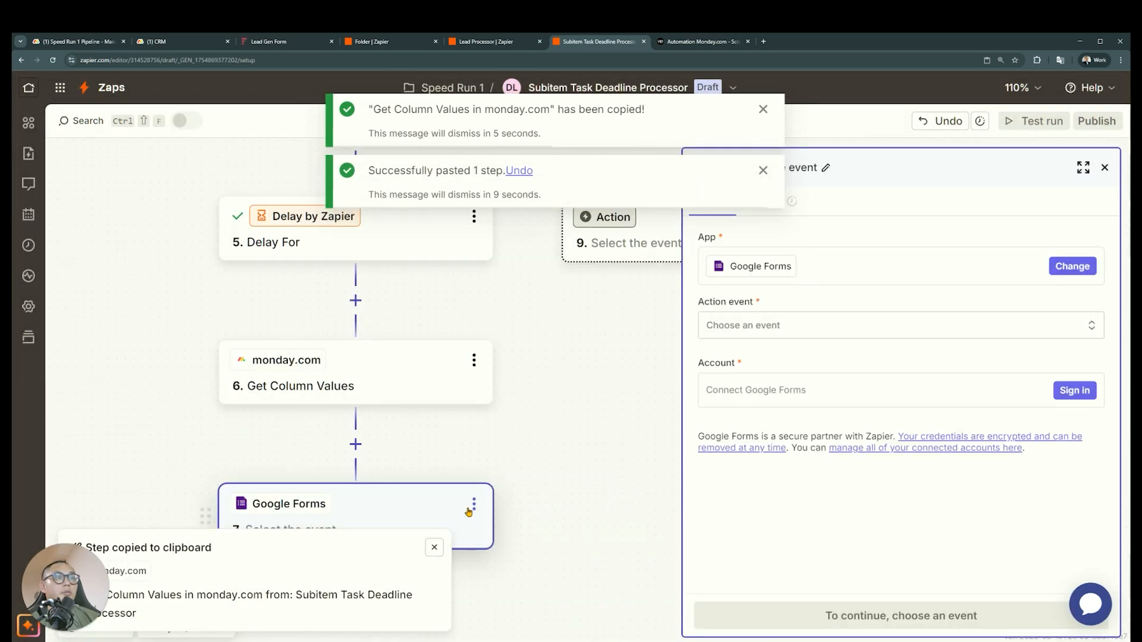
# Delete the leftover Google Forms step below the pasted Get Column Values step
pyautogui.click(474, 504)
pyautogui.click(534, 462)
pyautogui.click(533, 468)
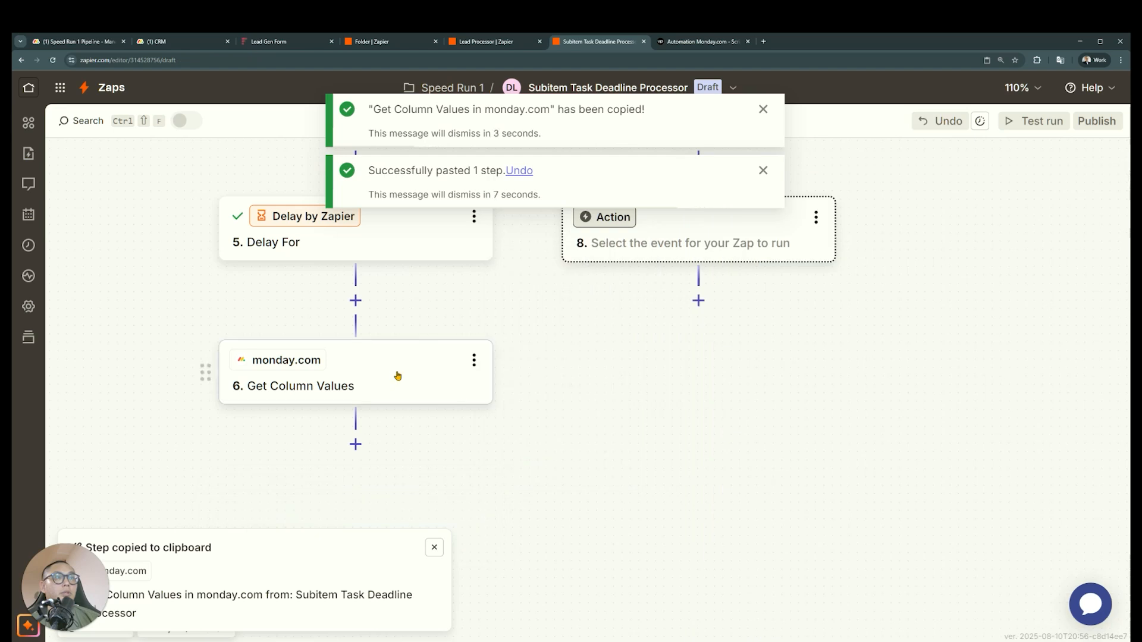
# Add a Filter by Zapier step after the pasted Get Column Values step
pyautogui.click(395, 375)
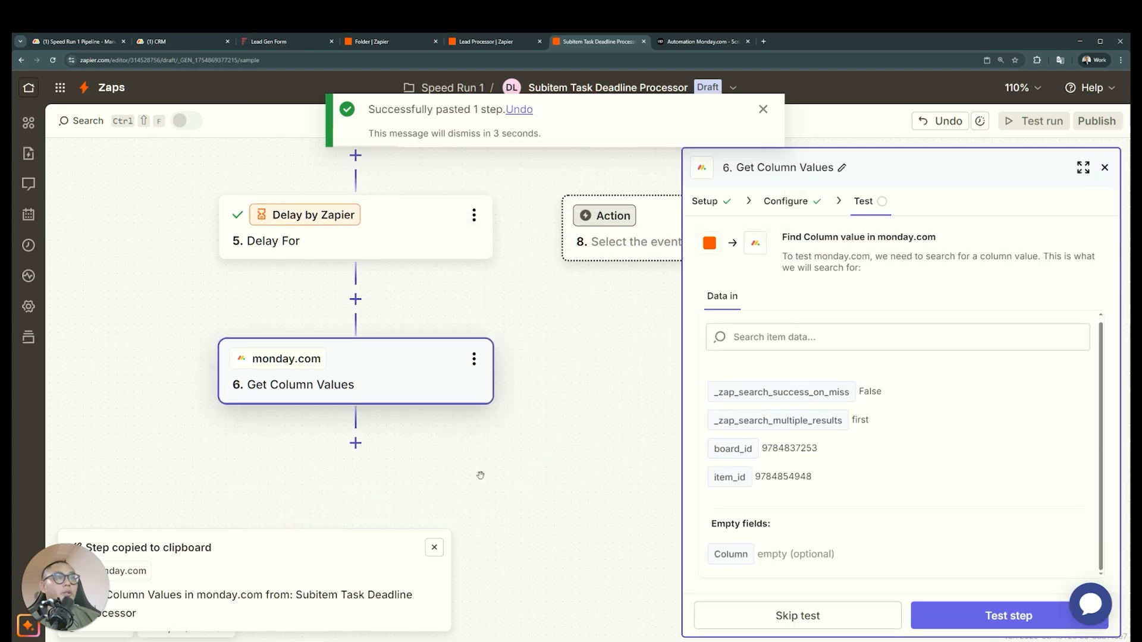
pyautogui.click(355, 443)
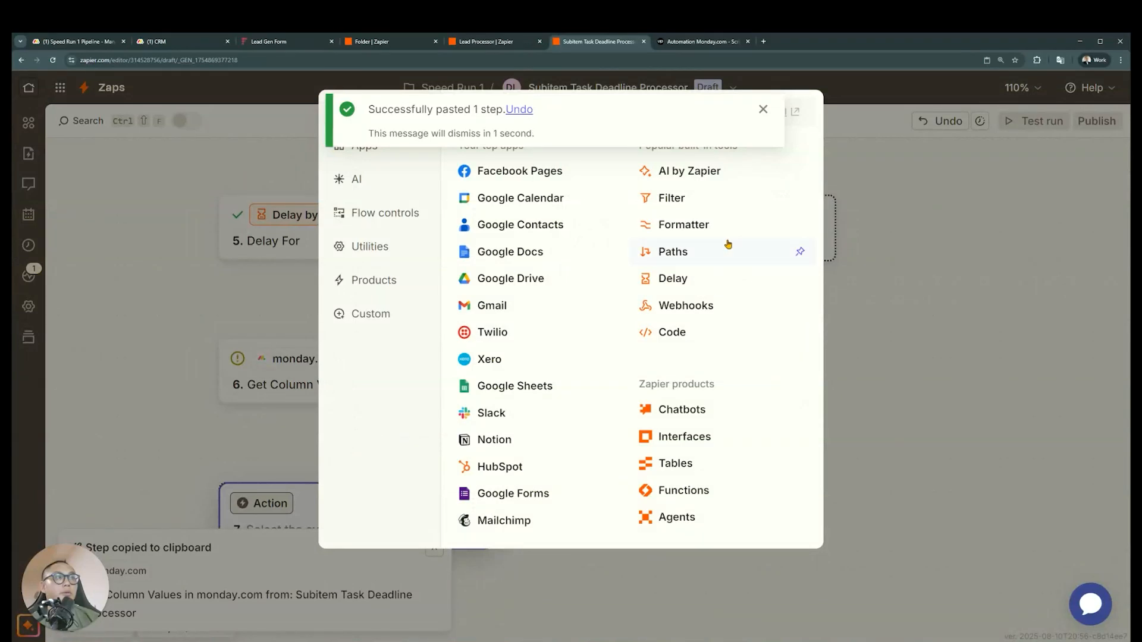
pyautogui.click(722, 200)
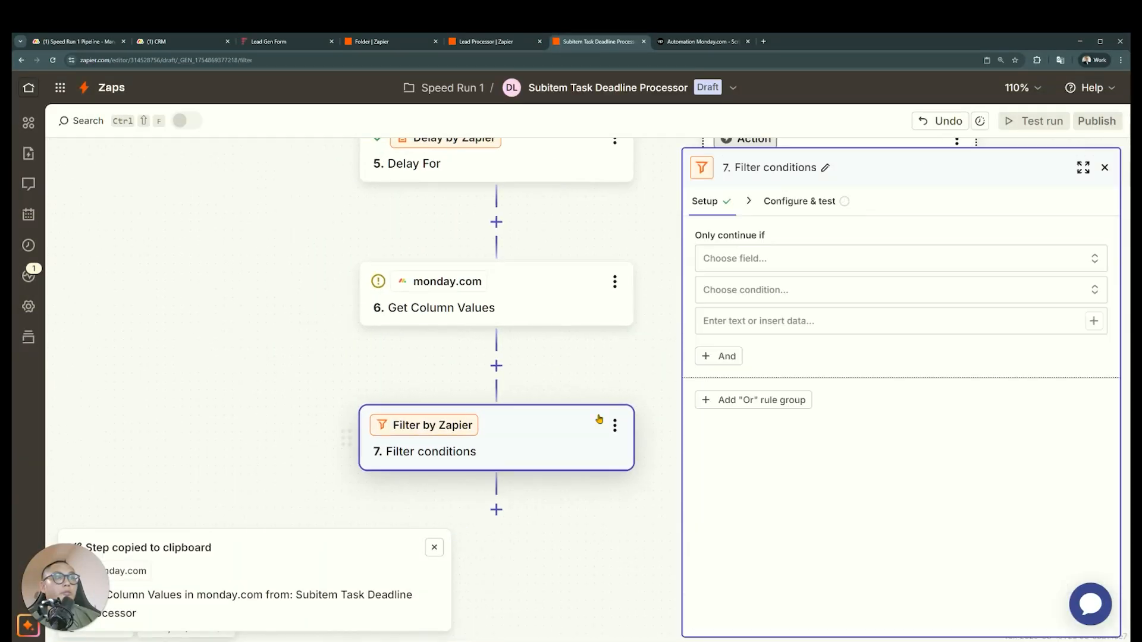
pyautogui.click(801, 264)
pyautogui.click(619, 513)
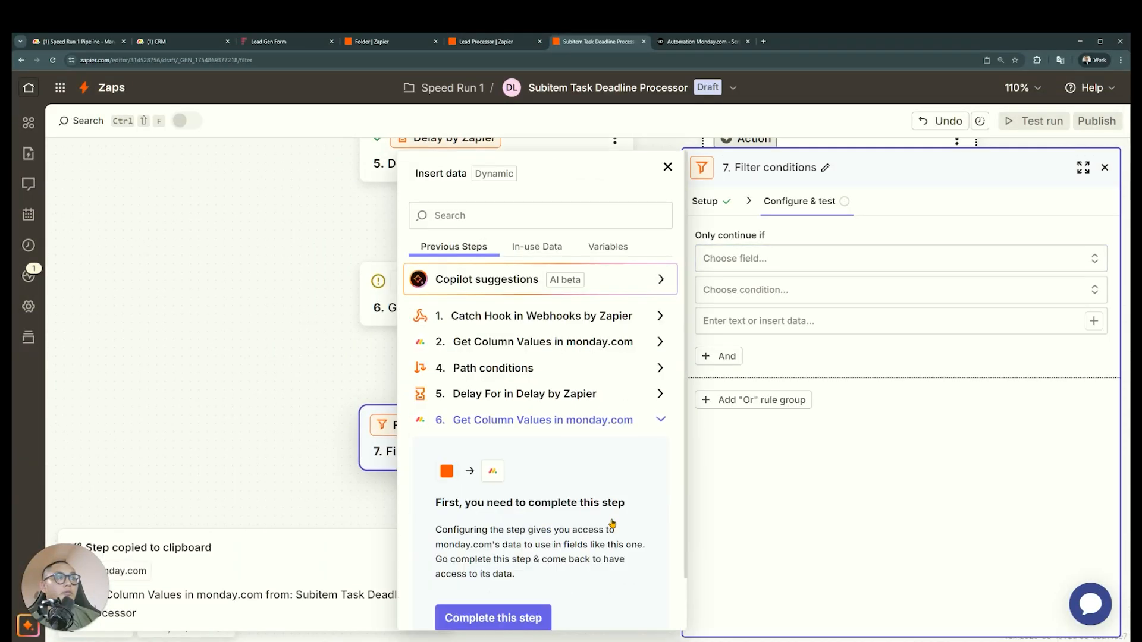
pyautogui.click(324, 347)
# Test the pasted Get Column Values step that follows the delay
pyautogui.click(443, 321)
pyautogui.click(940, 615)
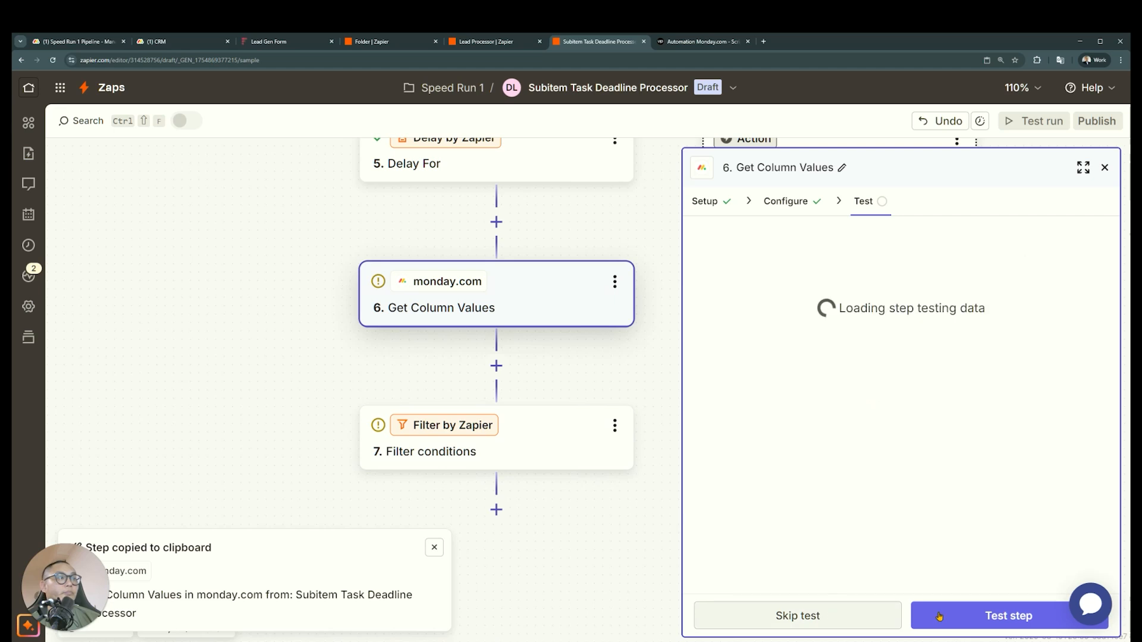
pyautogui.scroll(6, 619, 503)
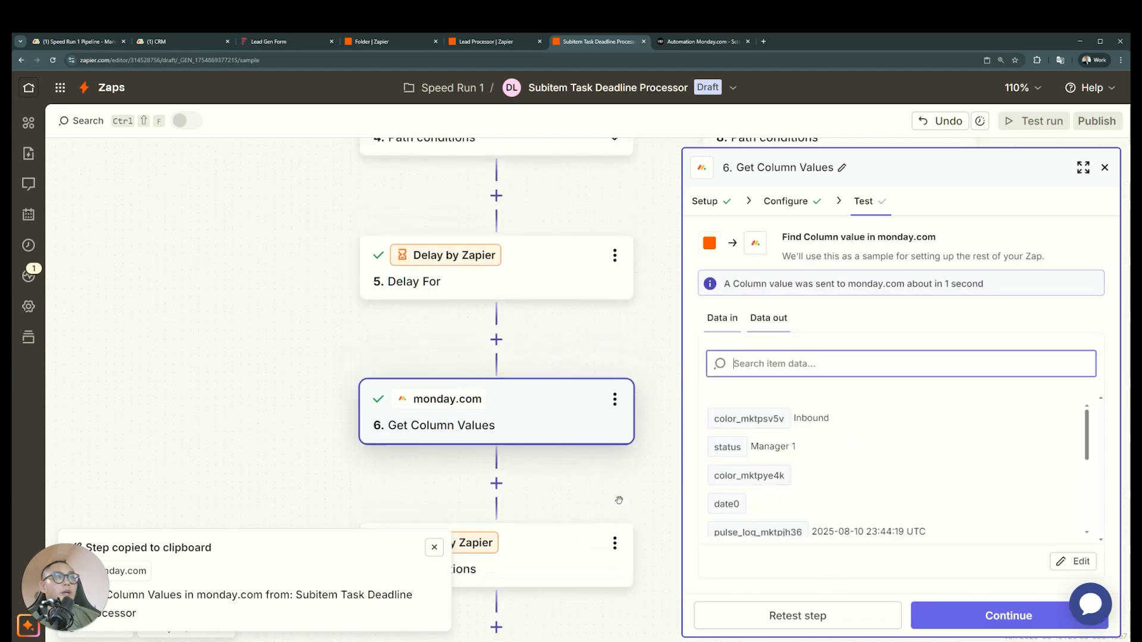
# Review the Zap's steps from the Catch Hook trigger through the 15 Minutes Unattended path to its filter, and dismiss the copied-step notice
pyautogui.scroll(-3, 620, 504)
pyautogui.scroll(5, 615, 500)
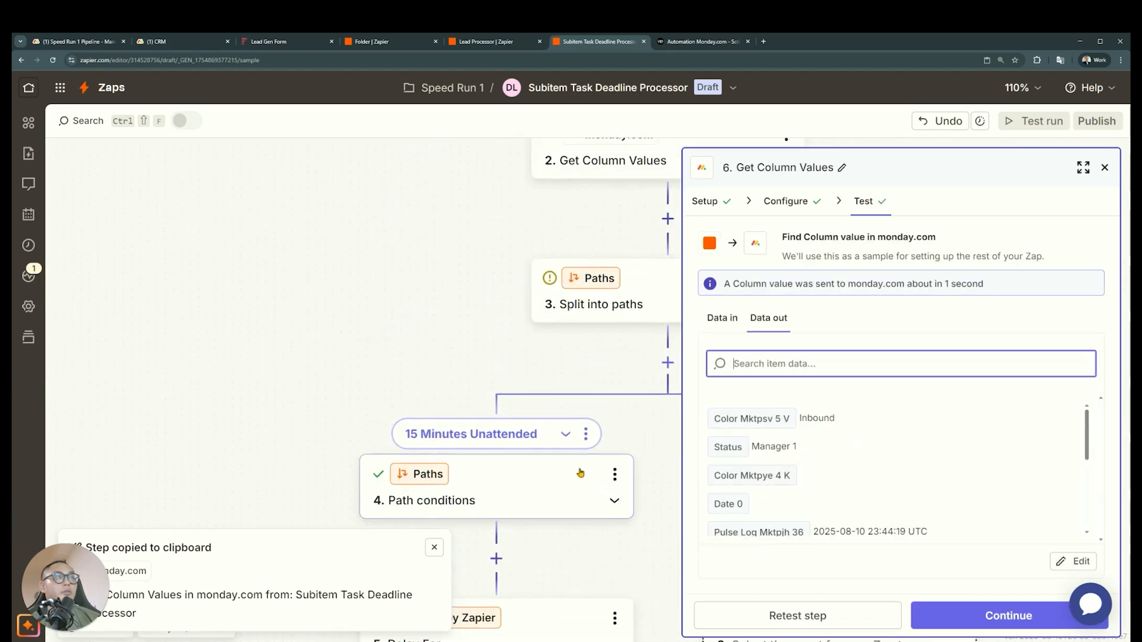
pyautogui.scroll(5, 580, 459)
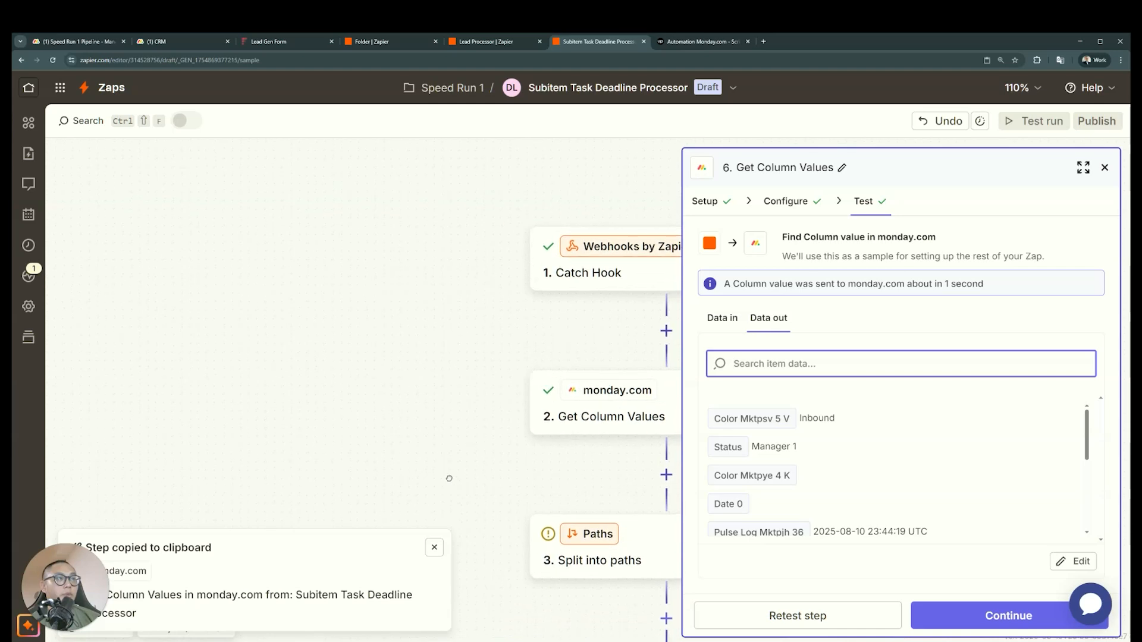
pyautogui.moveTo(430, 438); pyautogui.dragTo(351, 414)
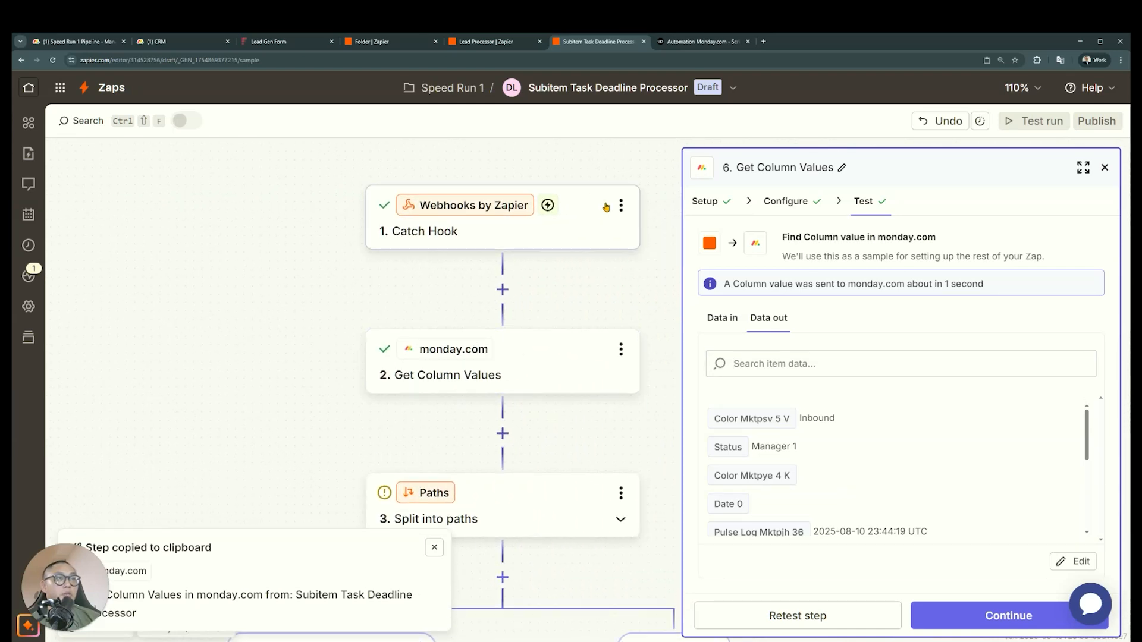
pyautogui.scroll(-2, 518, 270)
pyautogui.scroll(2, 518, 270)
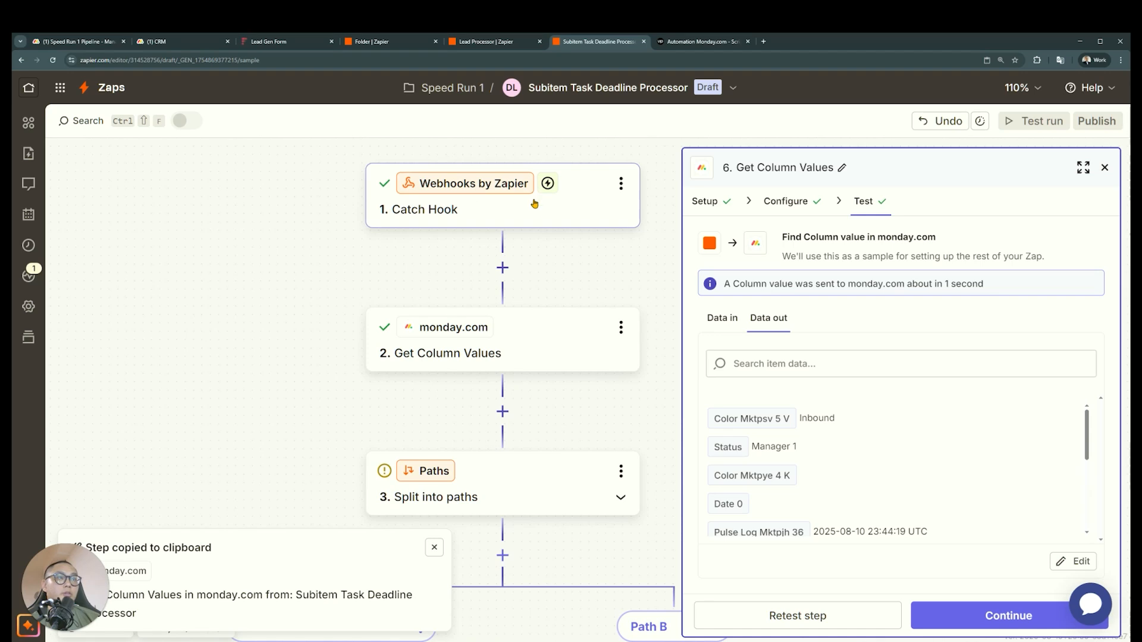
pyautogui.scroll(-6, 568, 331)
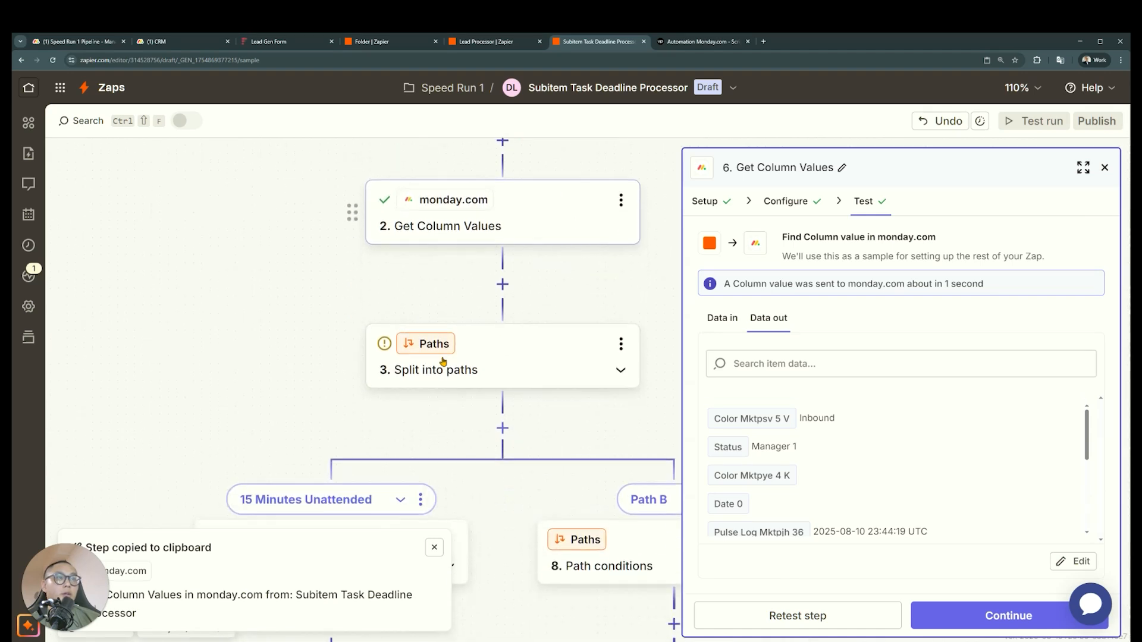
pyautogui.scroll(-3, 345, 341)
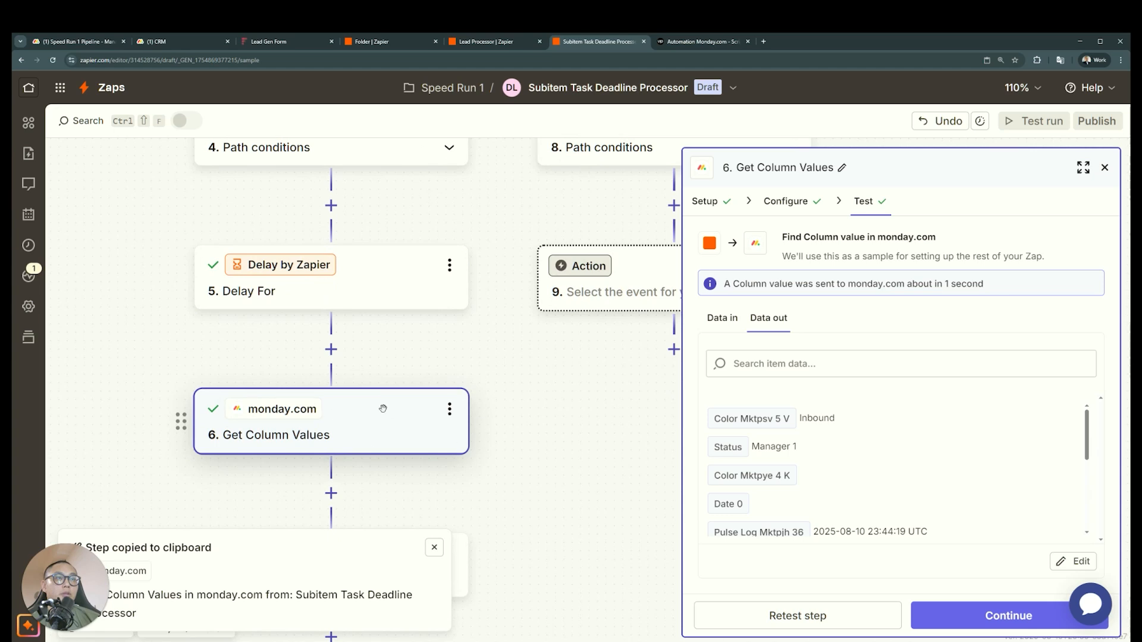
pyautogui.moveTo(572, 440); pyautogui.dragTo(621, 402)
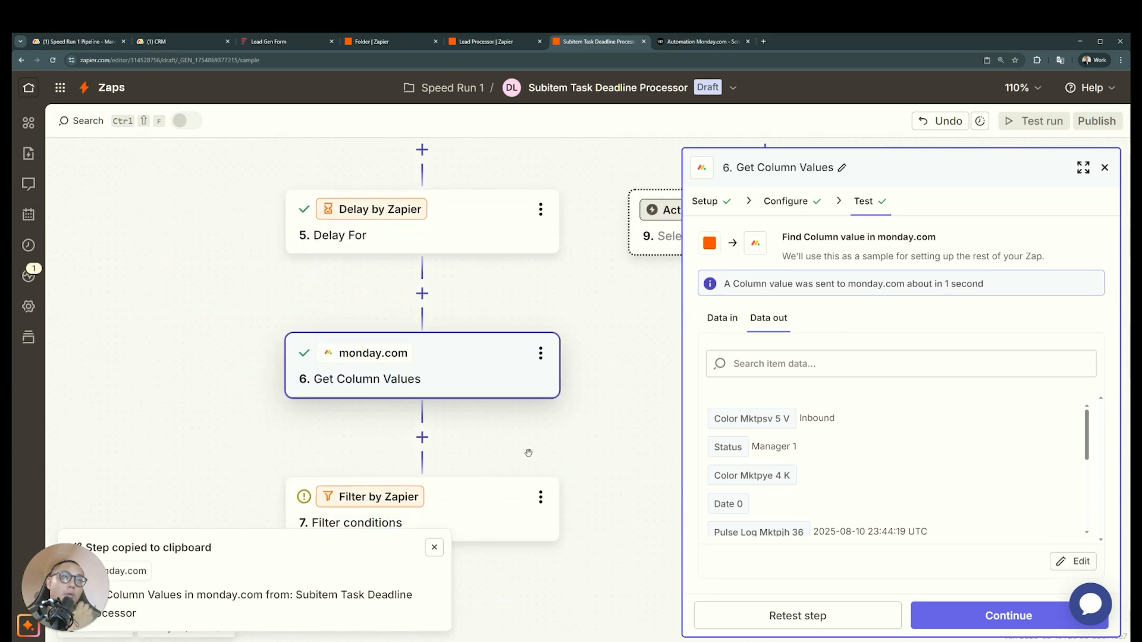
pyautogui.scroll(10, 499, 486)
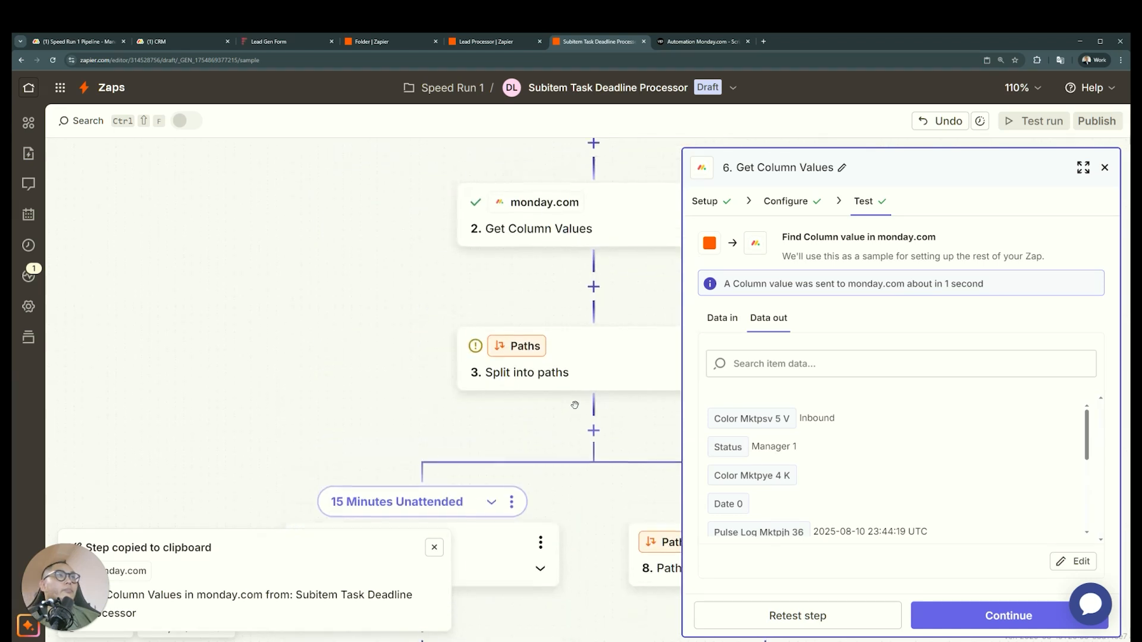
pyautogui.scroll(-4, 606, 303)
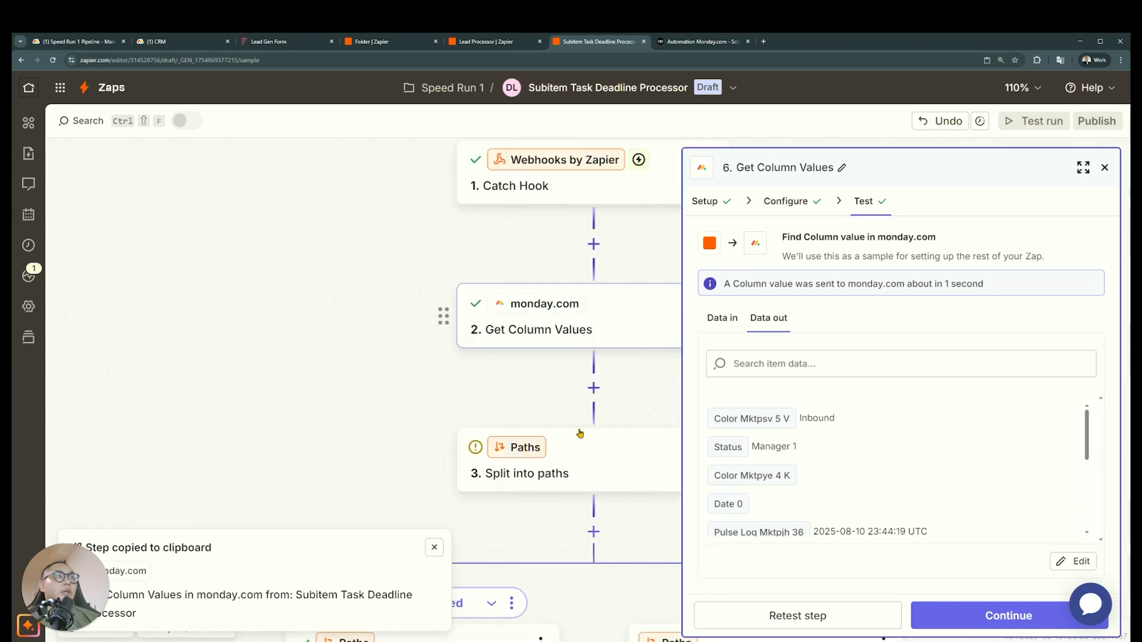
pyautogui.scroll(-6, 555, 214)
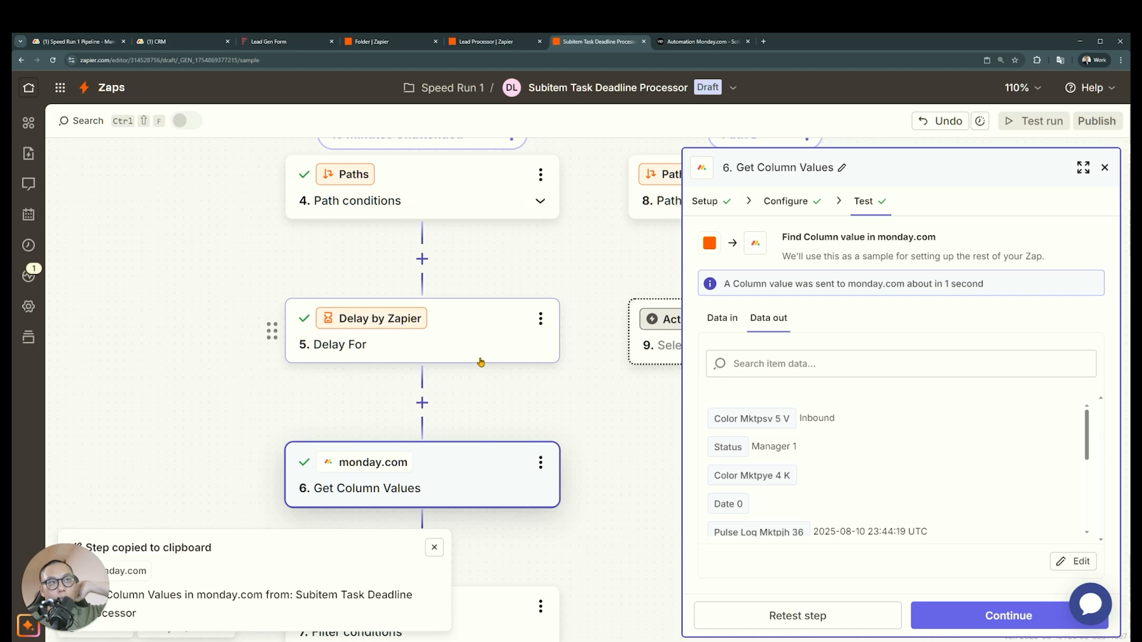
pyautogui.scroll(-1, 482, 357)
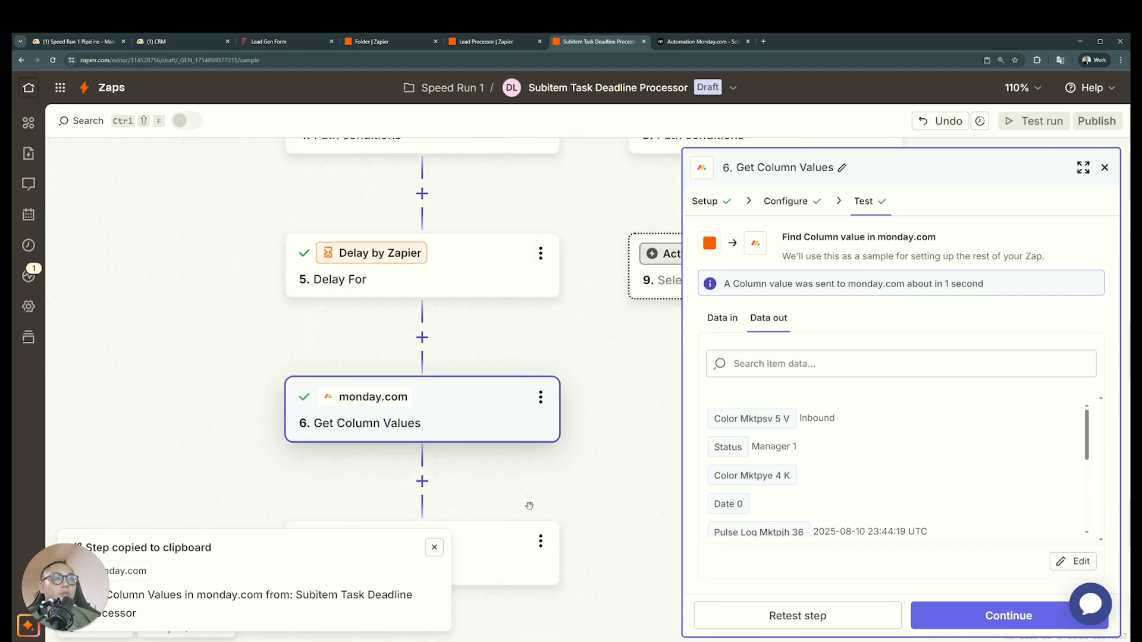
pyautogui.scroll(-2, 553, 481)
pyautogui.click(432, 545)
pyautogui.scroll(1, 458, 517)
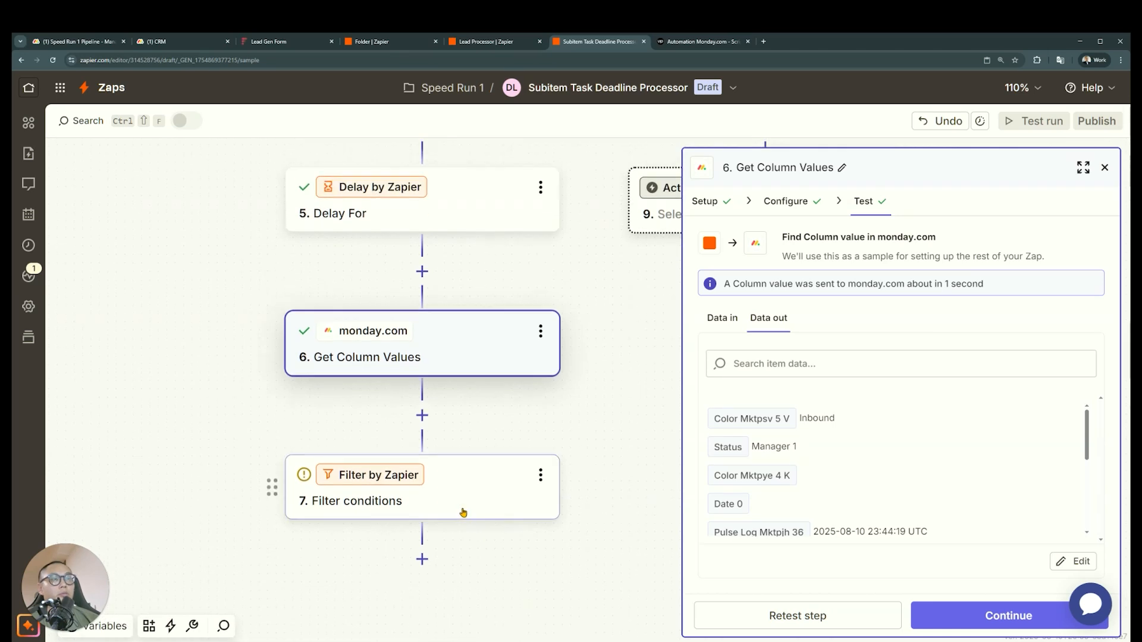
# Set the filter to continue only if Color Mktpye 4 K from the Get Column Values step after the delay does not exist
pyautogui.click(480, 489)
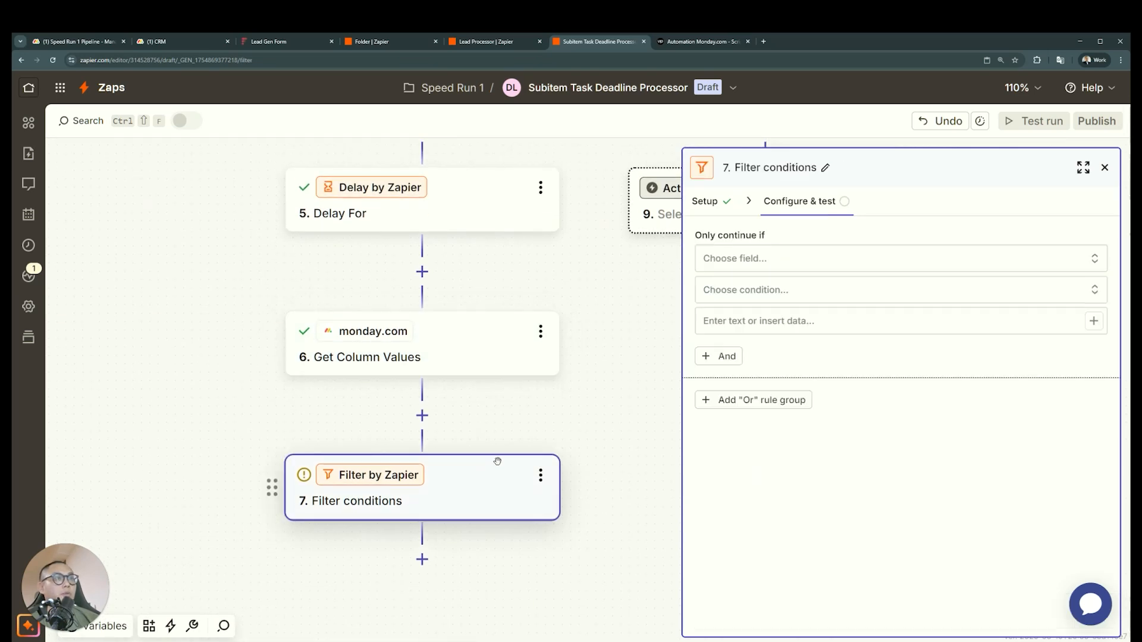
pyautogui.click(479, 363)
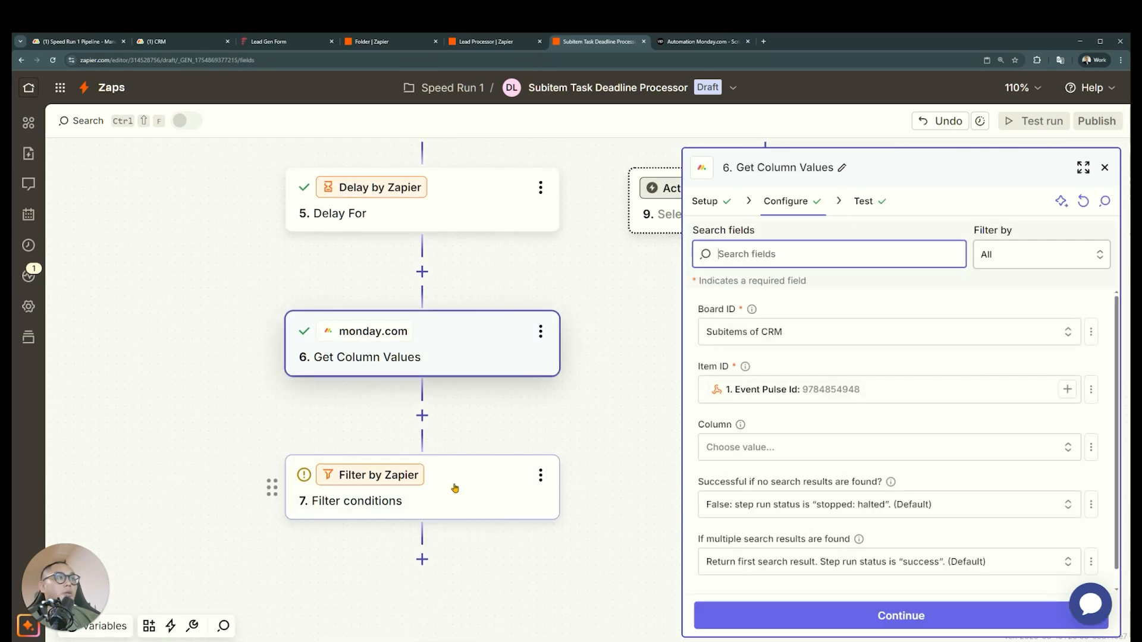
pyautogui.click(832, 608)
pyautogui.click(446, 485)
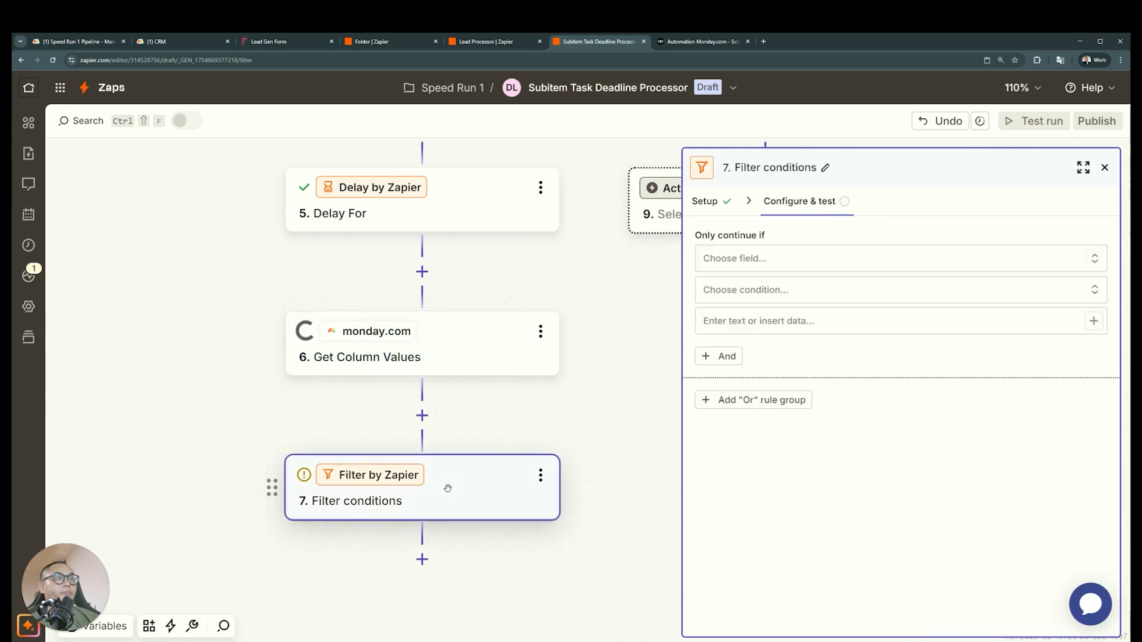
pyautogui.click(832, 256)
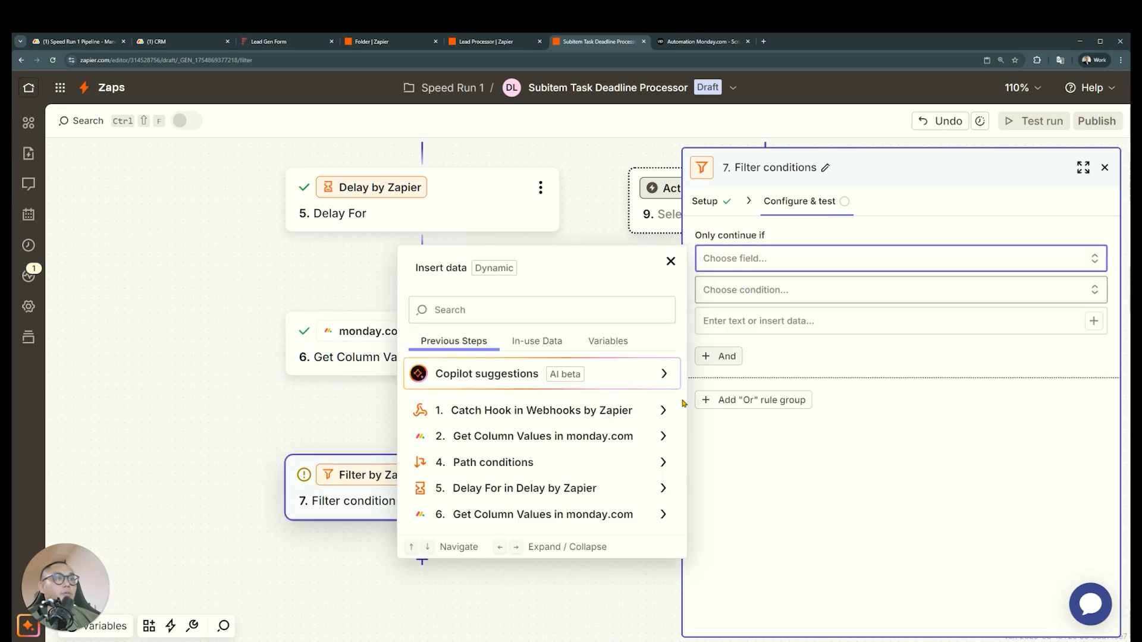
pyautogui.click(582, 514)
pyautogui.scroll(-2, 594, 500)
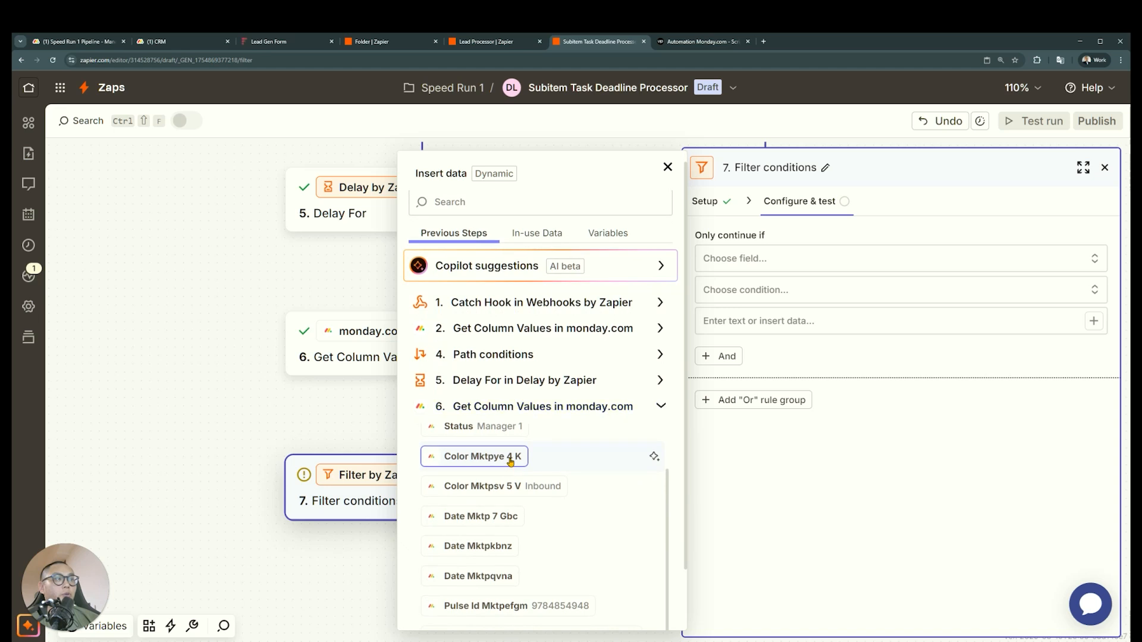
pyautogui.click(509, 457)
pyautogui.click(867, 301)
pyautogui.scroll(-4, 844, 337)
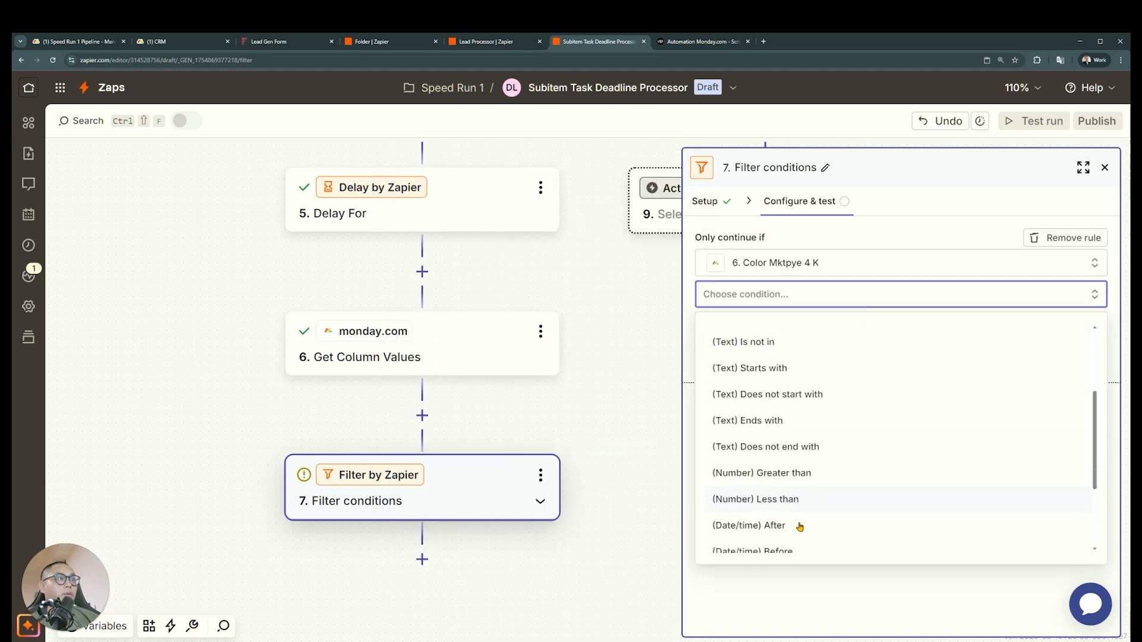
pyautogui.scroll(-2, 809, 446)
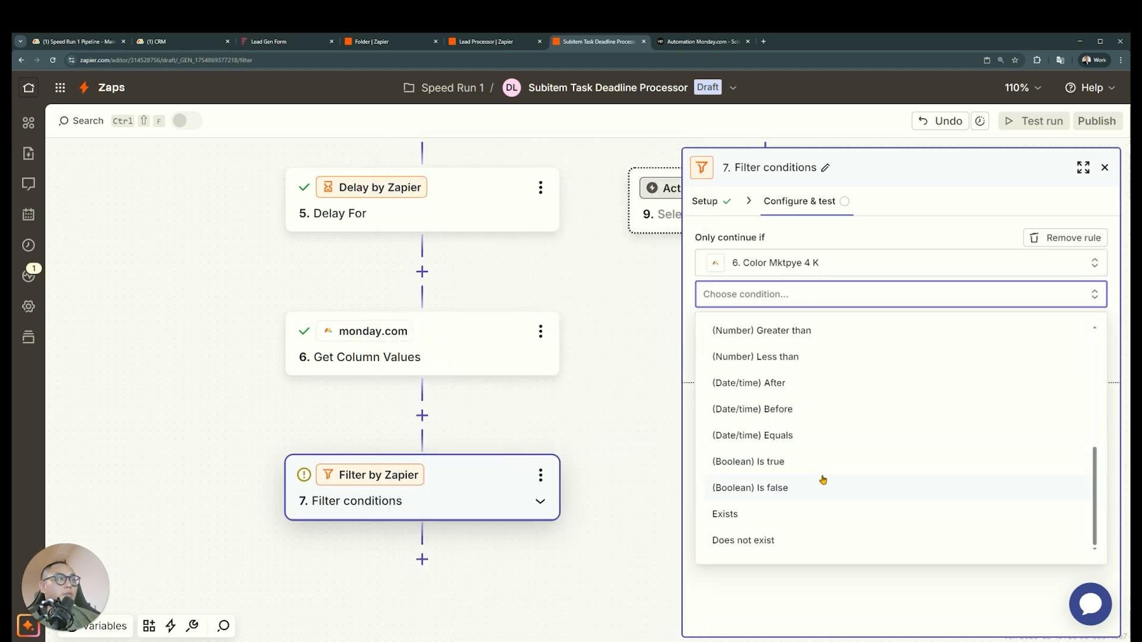
pyautogui.click(788, 538)
# Test the filter conditions and continue to an empty action step below the filter
pyautogui.click(827, 613)
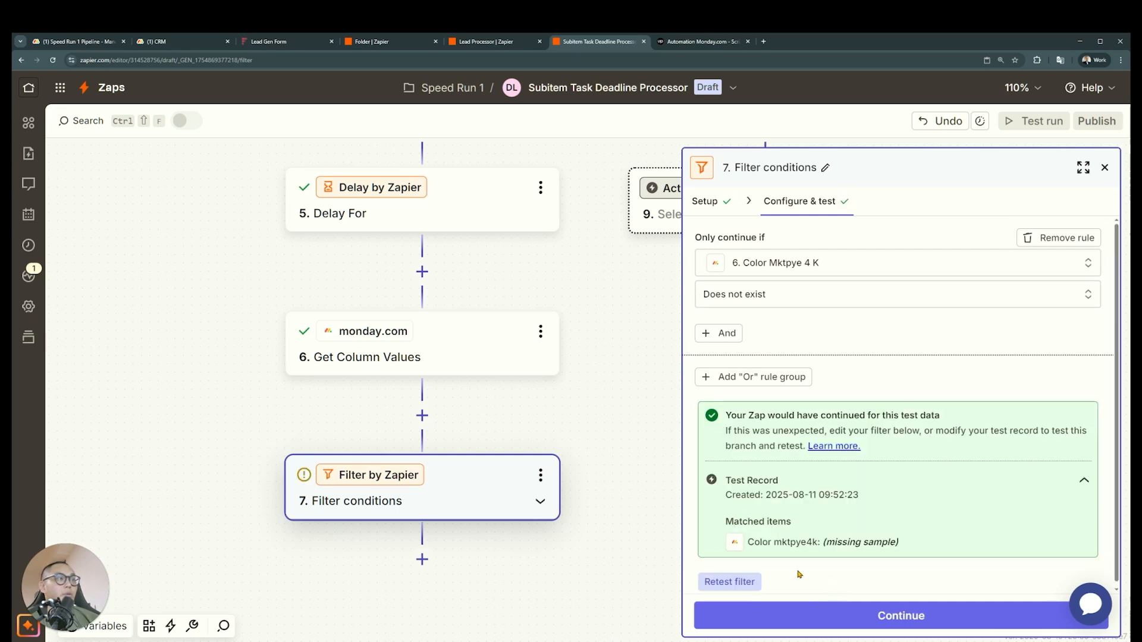
pyautogui.scroll(-1, 799, 575)
pyautogui.click(828, 614)
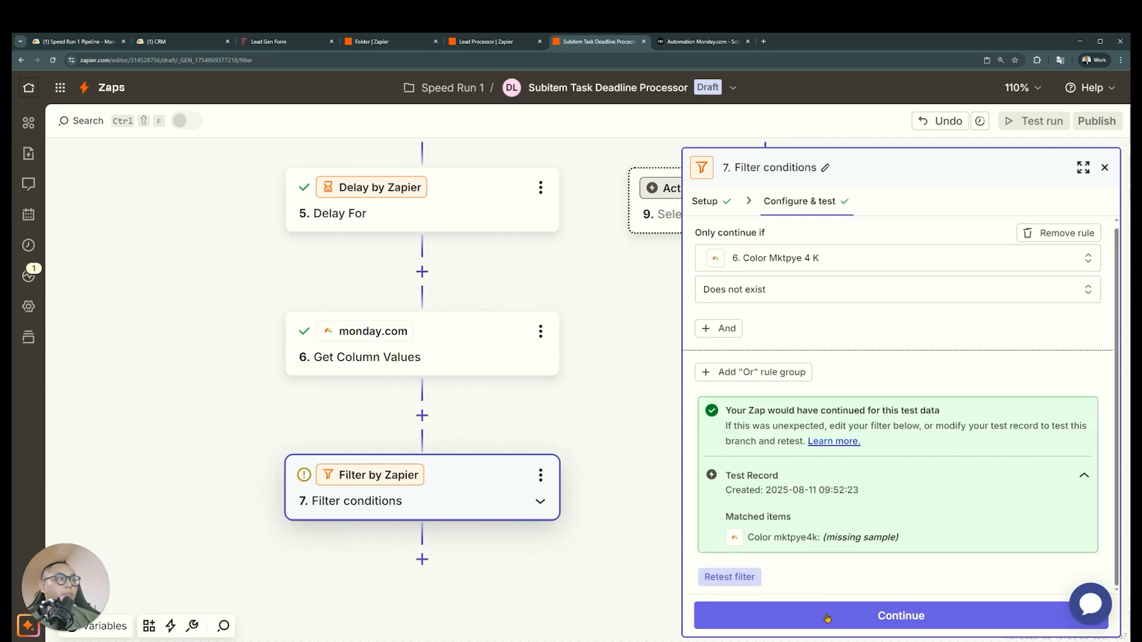
pyautogui.click(905, 489)
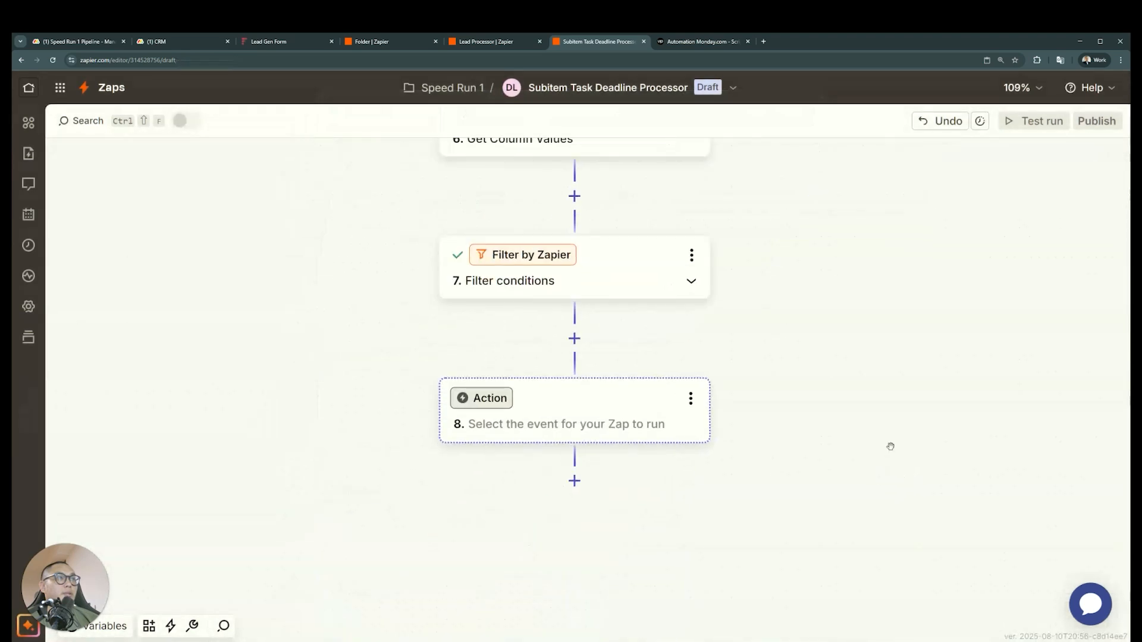
# Reopen the filter's conditions and retest them
pyautogui.moveTo(714, 291); pyautogui.dragTo(568, 462)
pyautogui.click(460, 440)
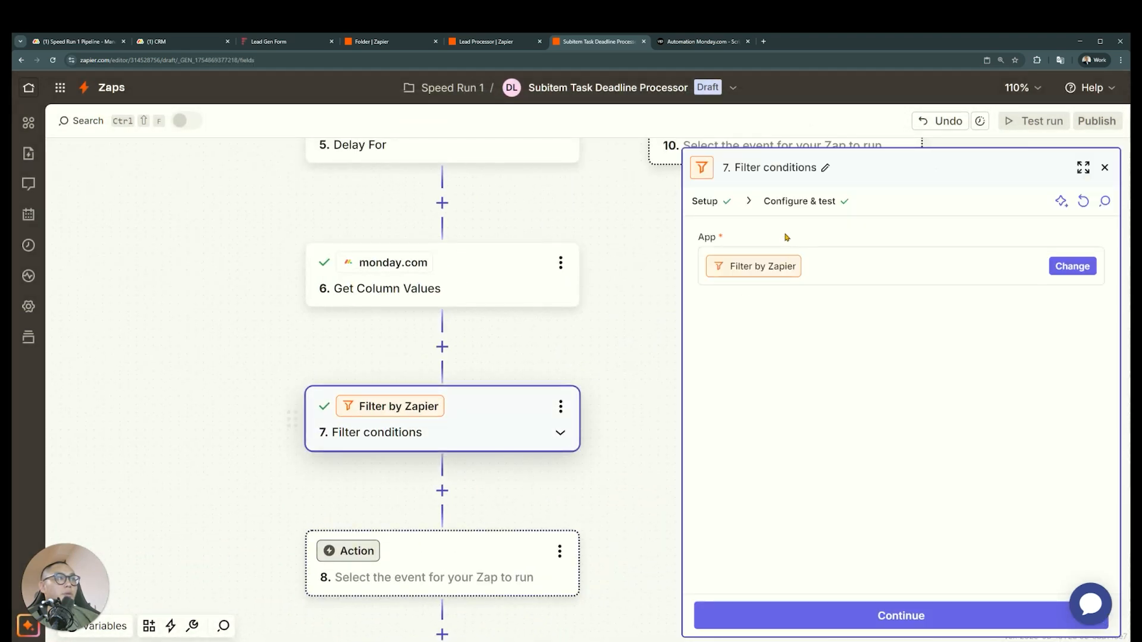
pyautogui.click(798, 203)
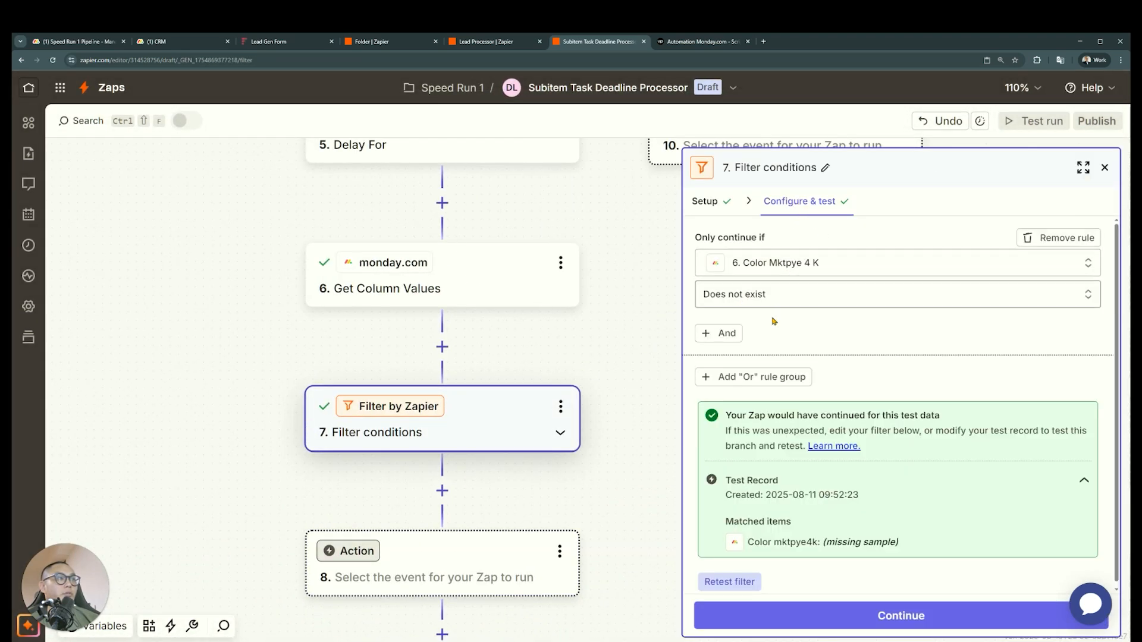
pyautogui.click(735, 578)
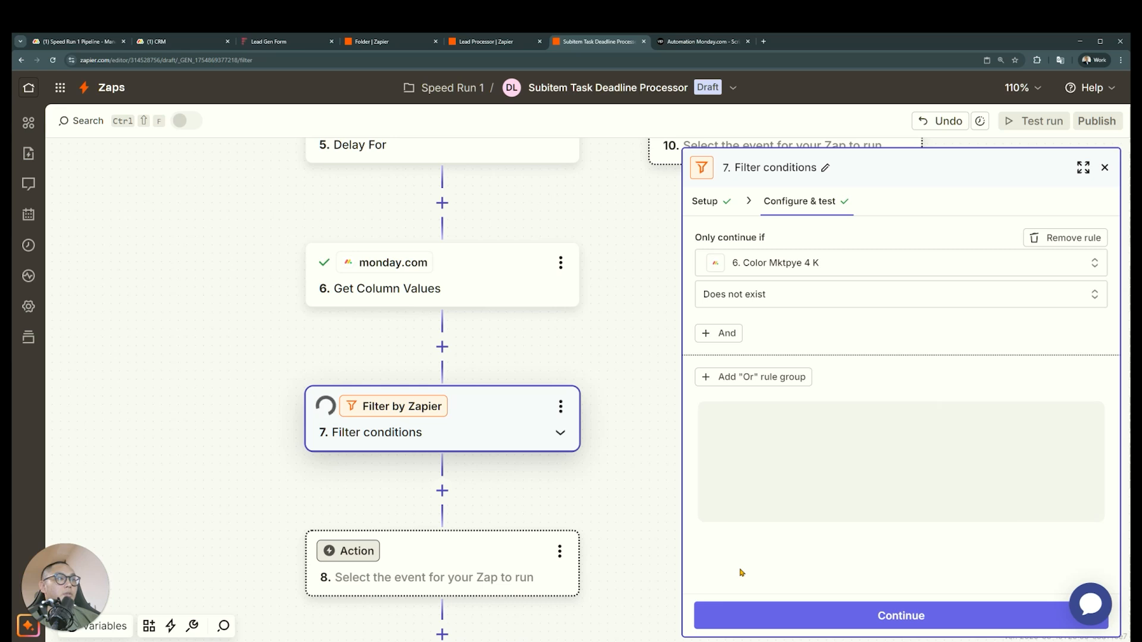
pyautogui.moveTo(812, 546); pyautogui.dragTo(891, 559)
pyautogui.click(890, 559)
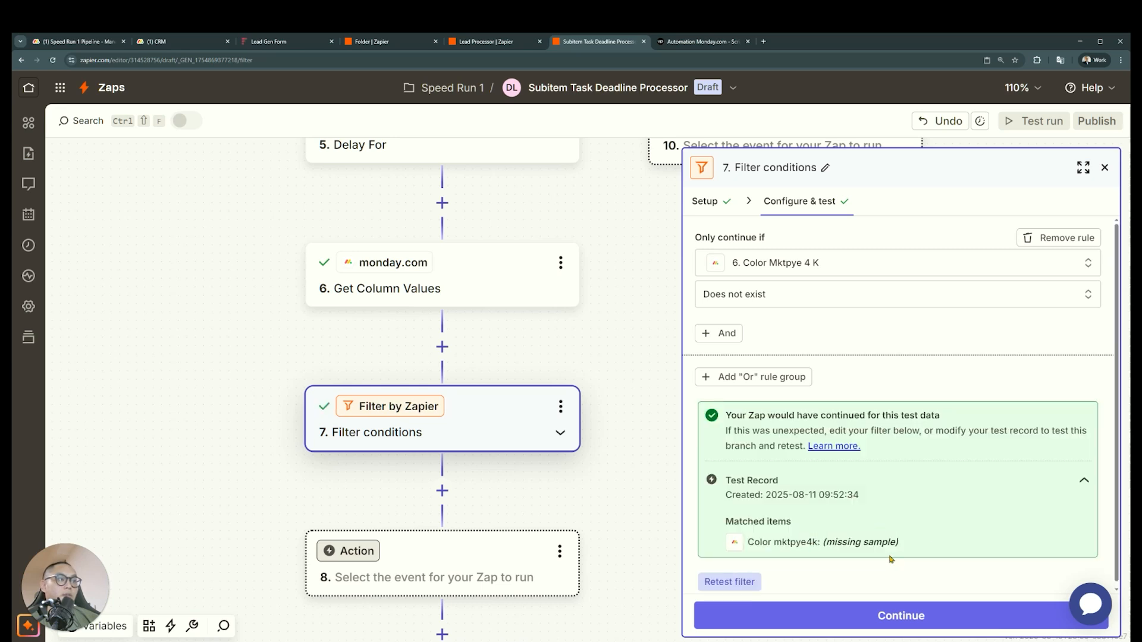
# Choose monday.com as the app for the empty action below the filter
pyautogui.scroll(-2, 532, 480)
pyautogui.click(519, 483)
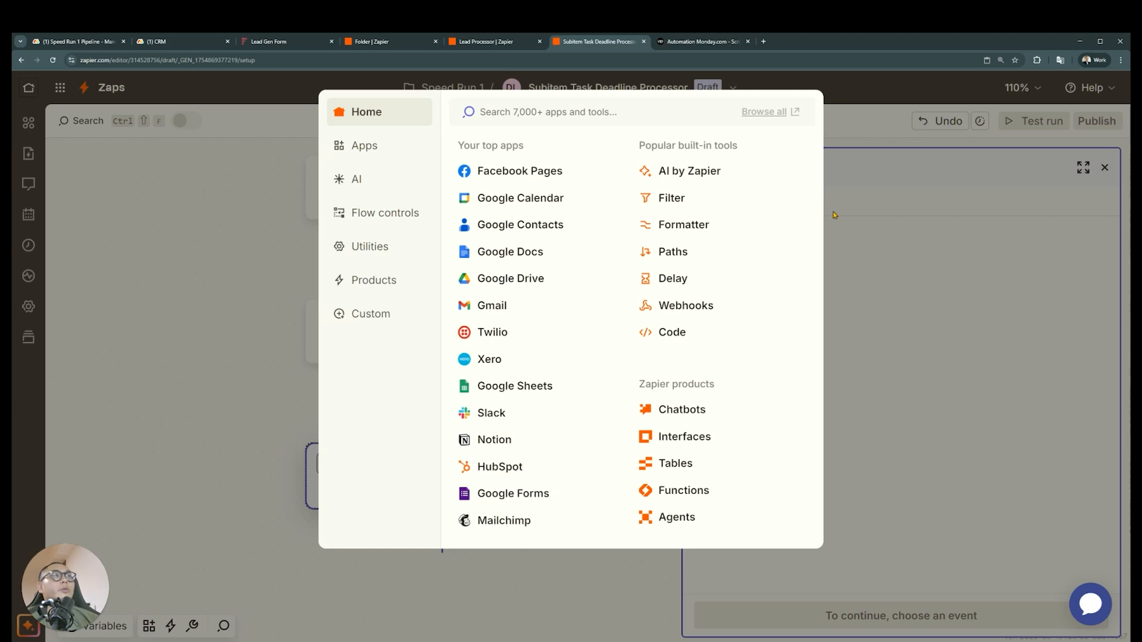
pyautogui.write('monday')
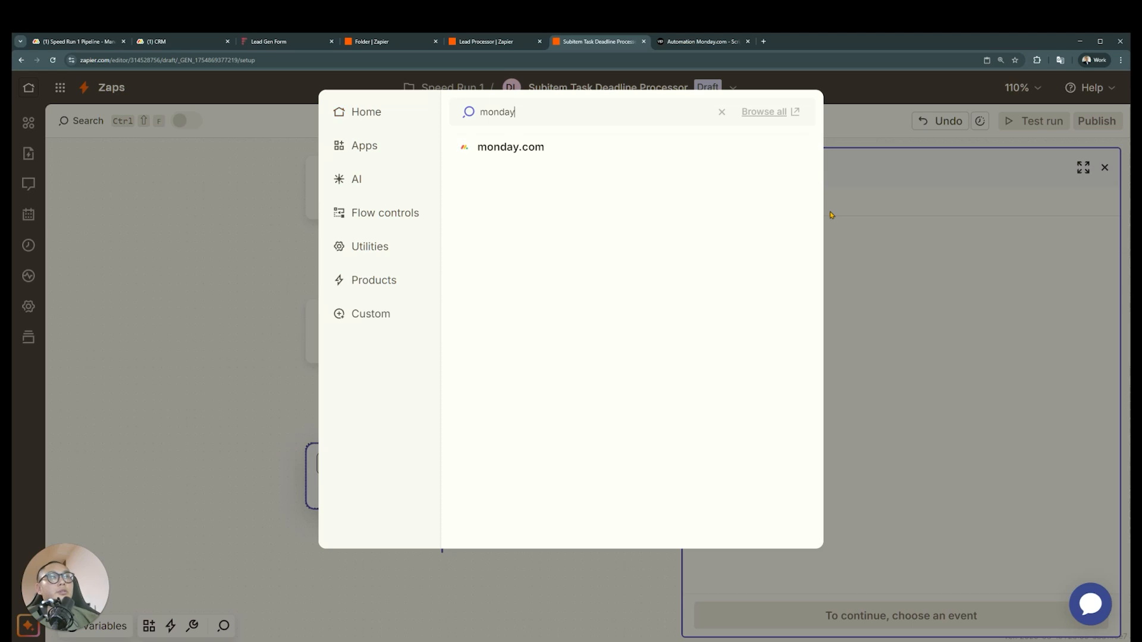
pyautogui.click(633, 153)
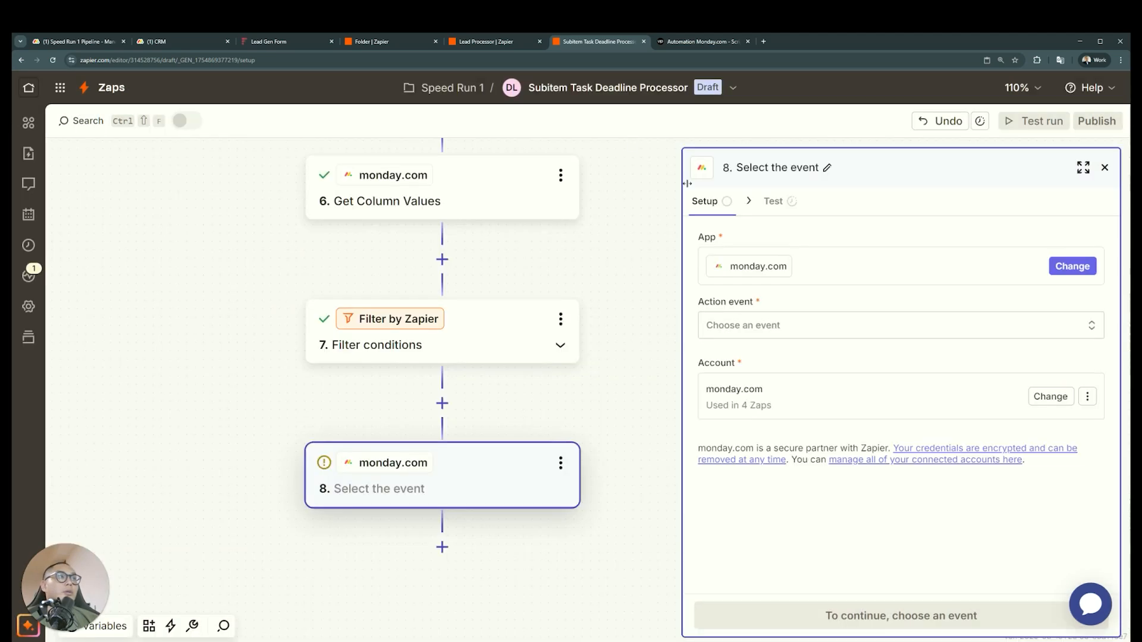
# Search the monday.com action events for "notif", and browse the full list of standard actions
pyautogui.click(918, 334)
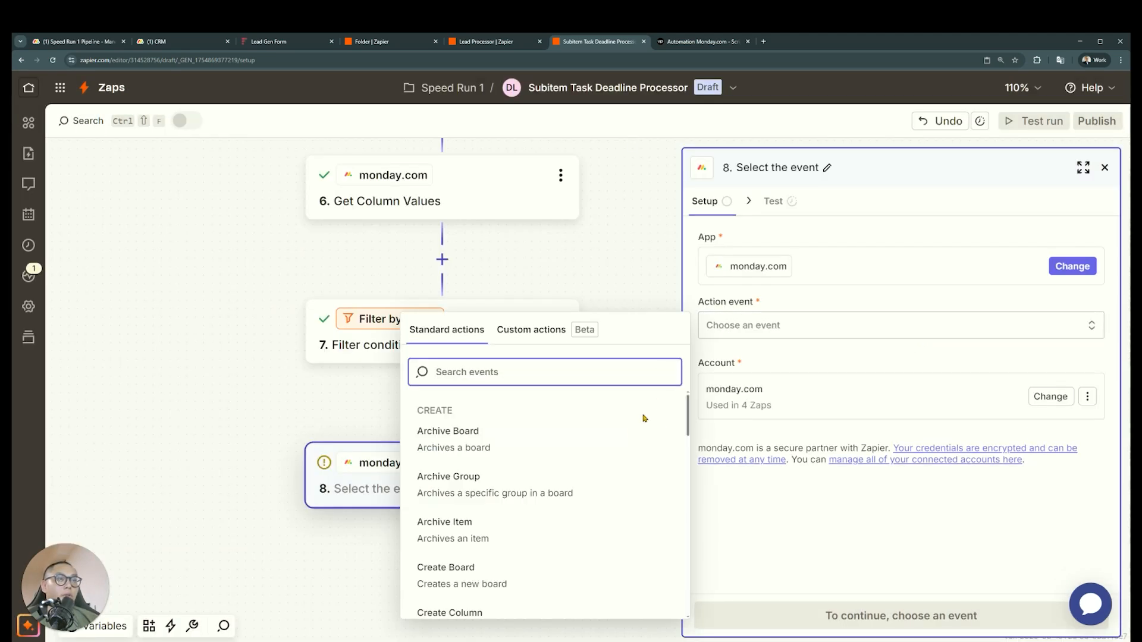
pyautogui.scroll(-3, 639, 425)
pyautogui.write('notif')
pyautogui.hotkey('ctrl', 'a')
pyautogui.press('BackSpace')
pyautogui.scroll(-3, 632, 438)
pyautogui.scroll(-10, 630, 439)
pyautogui.scroll(-10, 630, 439)
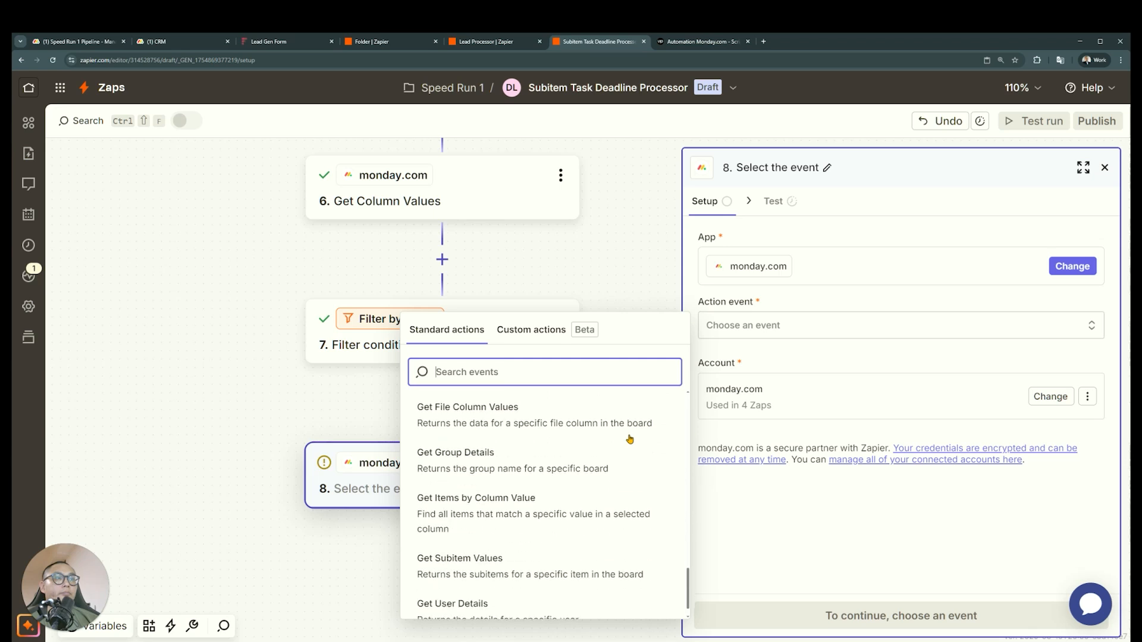
pyautogui.scroll(-1, 630, 439)
pyautogui.scroll(20, 585, 458)
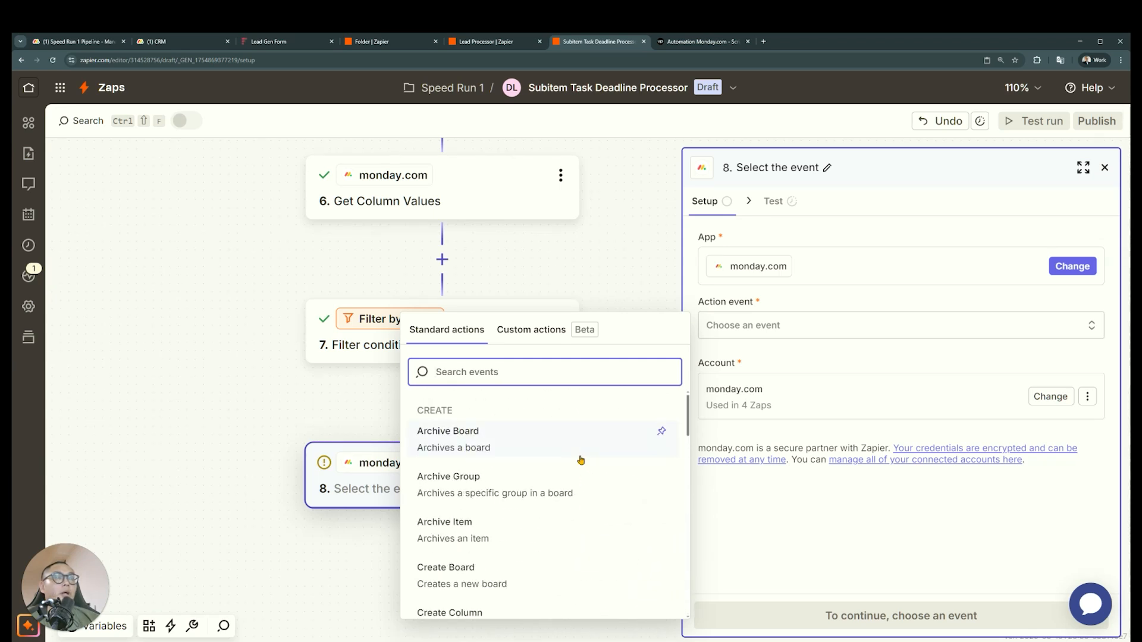
# Switch to the CRM board in monday.com and delete the 15 Mins Unattended column from the subitems
pyautogui.click(176, 45)
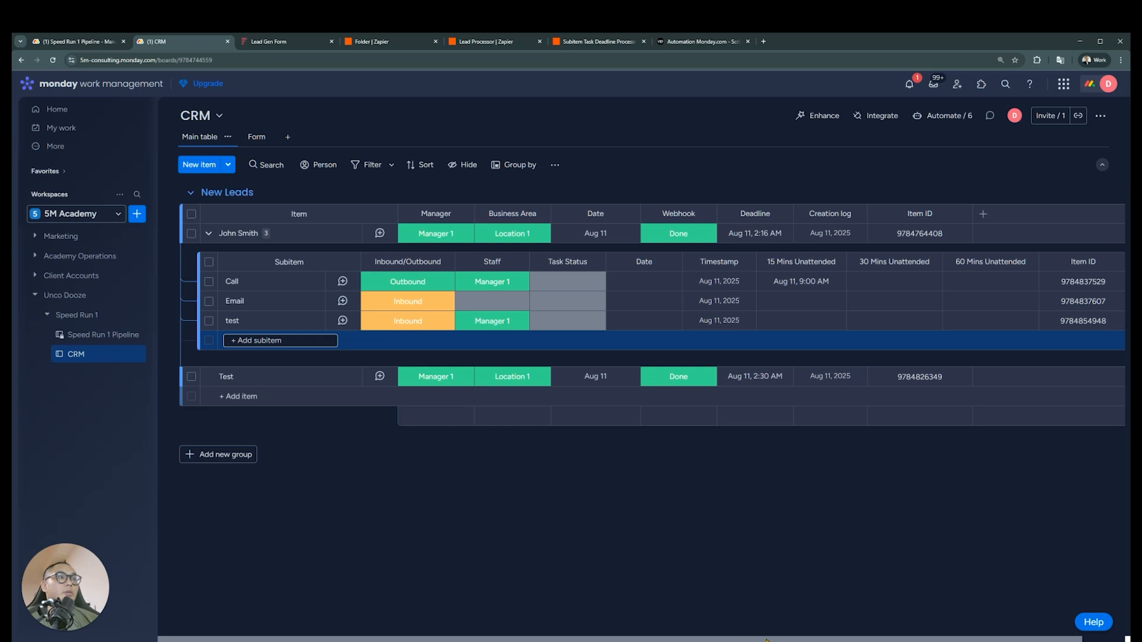
pyautogui.moveTo(767, 640); pyautogui.dragTo(844, 640)
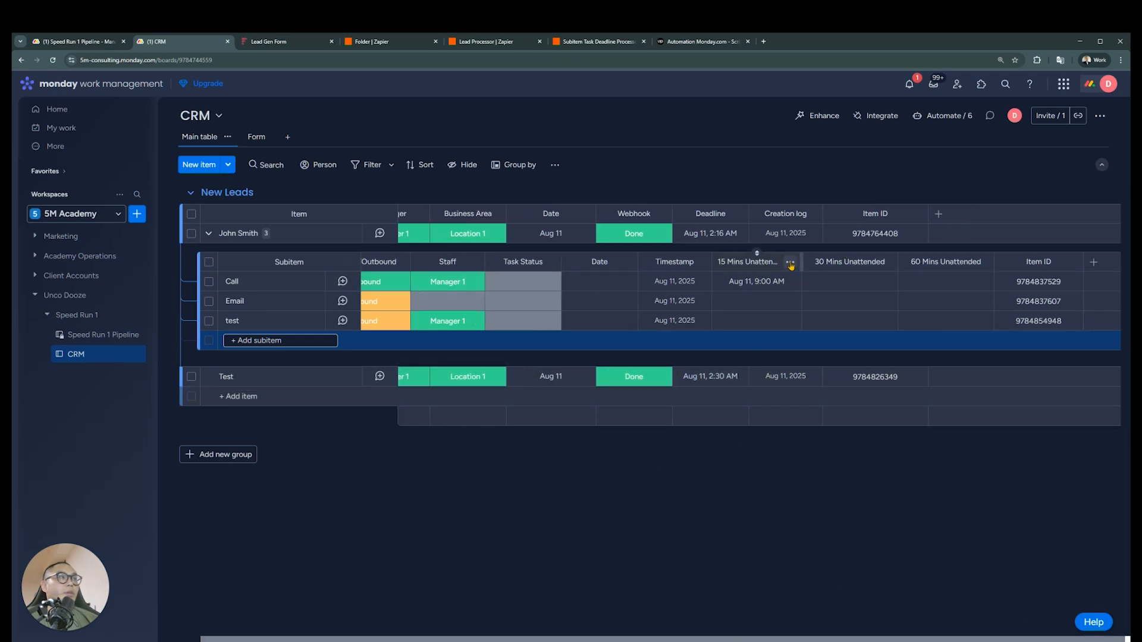
pyautogui.click(790, 265)
pyautogui.click(833, 545)
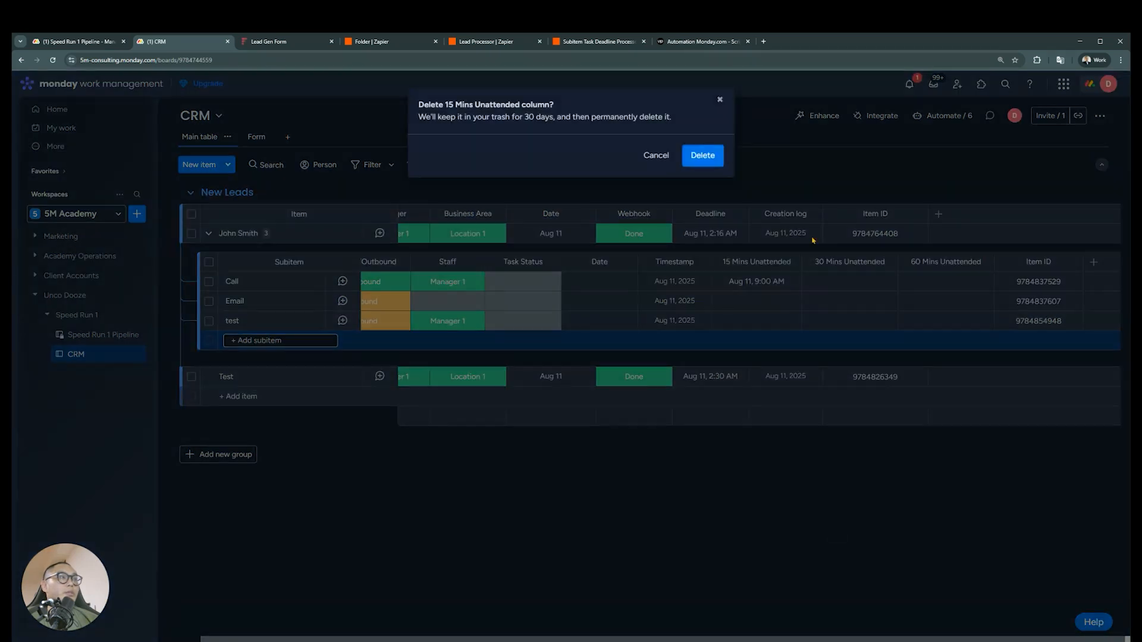
pyautogui.click(701, 155)
# Delete the 30 Mins Unattended and 60 Mins Unattended columns from the CRM board's subitems
pyautogui.click(726, 262)
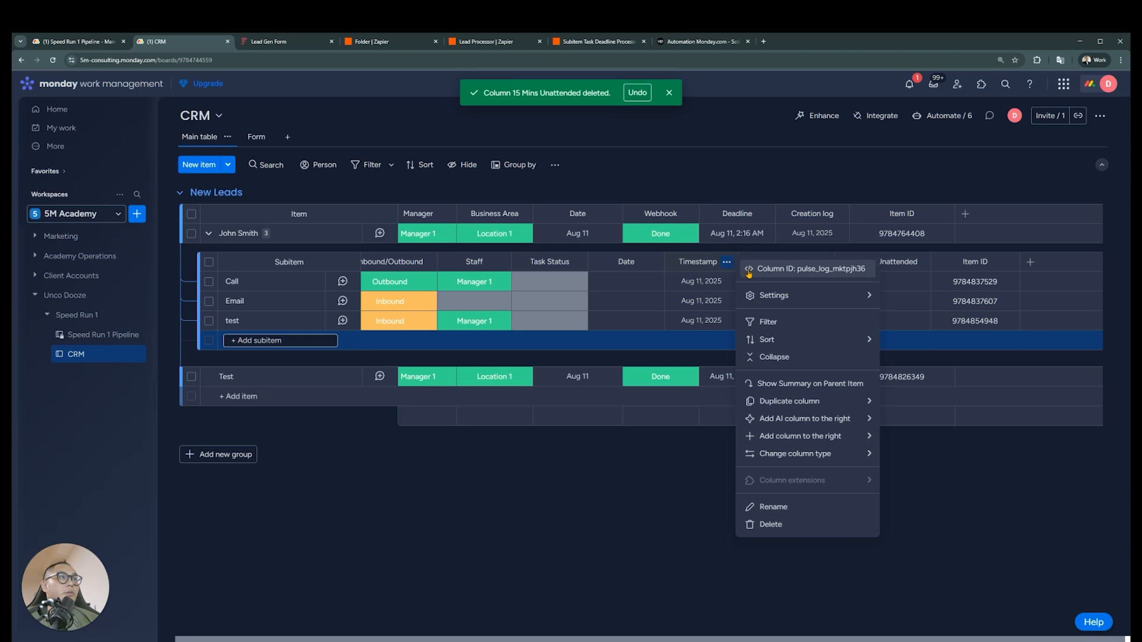
pyautogui.click(748, 271)
pyautogui.click(822, 262)
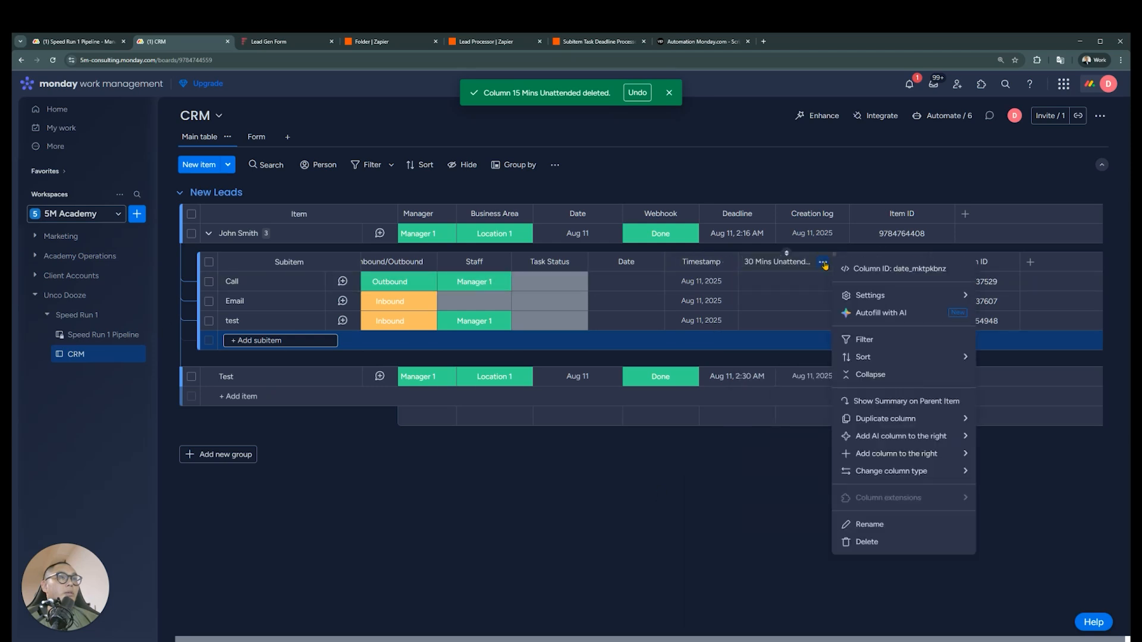
pyautogui.click(867, 541)
pyautogui.click(702, 154)
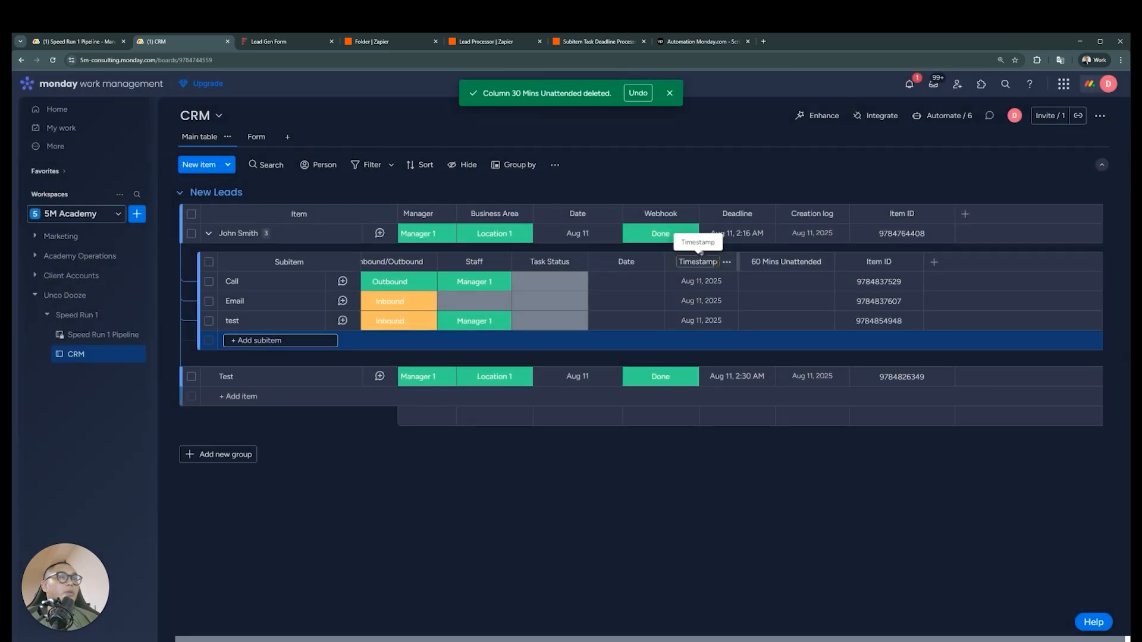
pyautogui.click(823, 262)
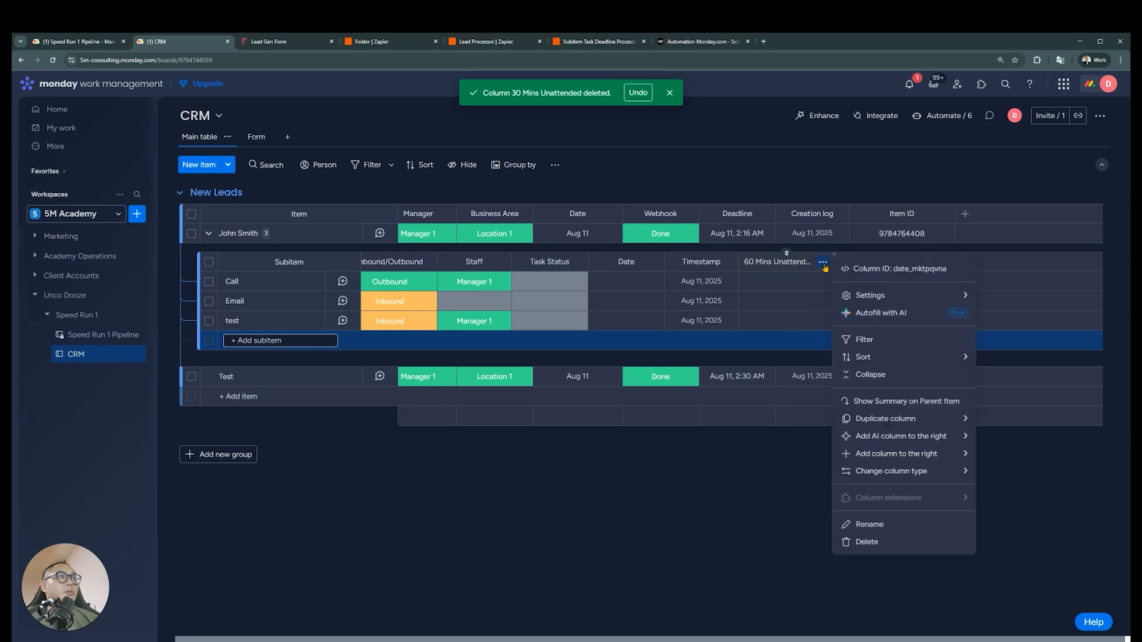
pyautogui.click(863, 541)
pyautogui.click(705, 156)
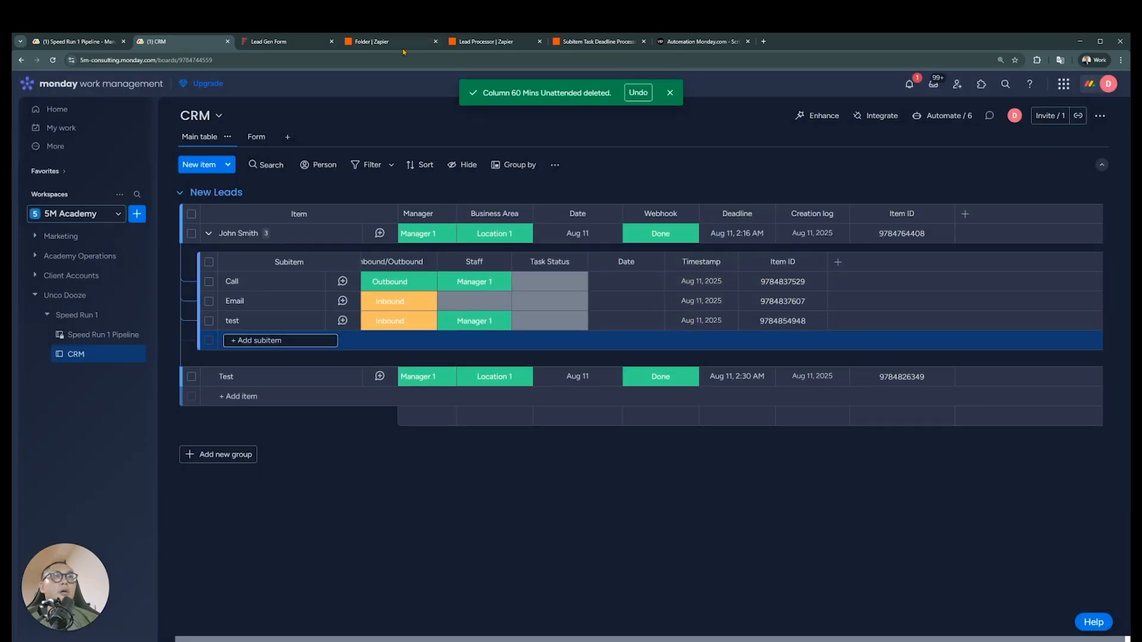
# Inspect Path A's conditions in the Lead Processor Zap in Zapier and close that Zap's browser tab
pyautogui.hotkey('ctrl', 'Tab')
pyautogui.hotkey('ctrl', 'Tab')
pyautogui.hotkey('ctrl', 'Tab')
pyautogui.click(506, 346)
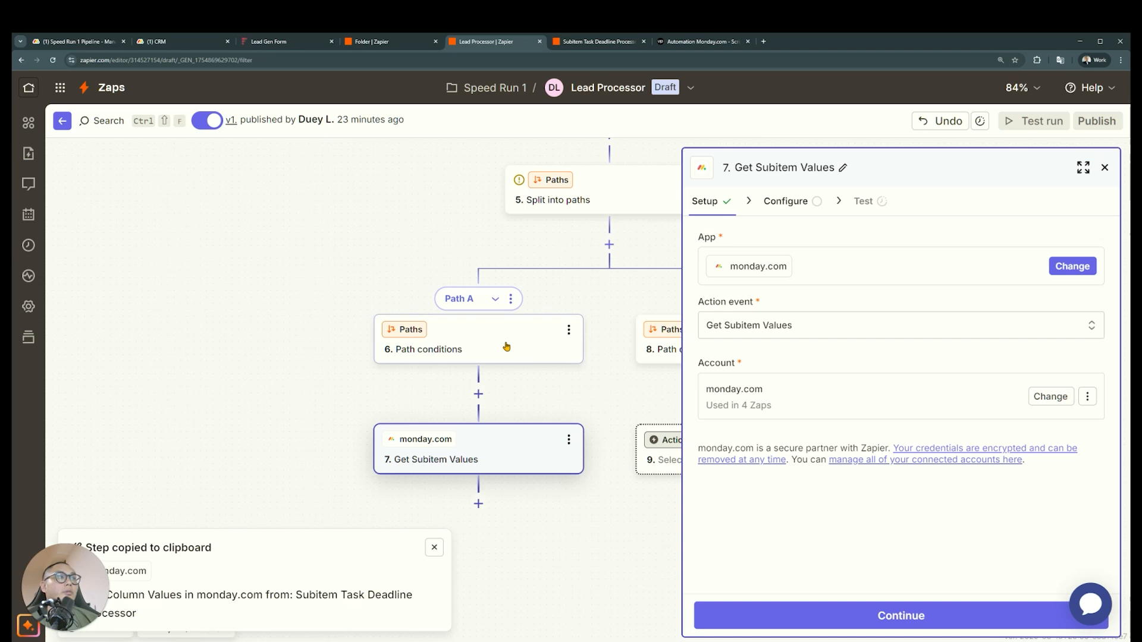
pyautogui.scroll(4, 500, 454)
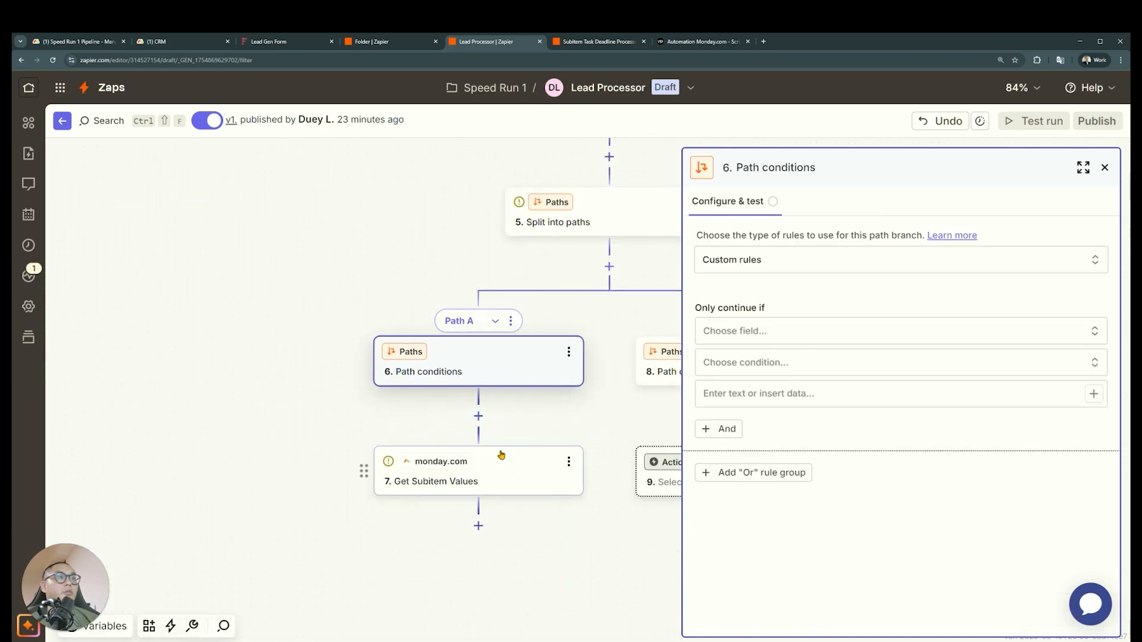
pyautogui.scroll(1, 548, 405)
pyautogui.scroll(-2, 546, 407)
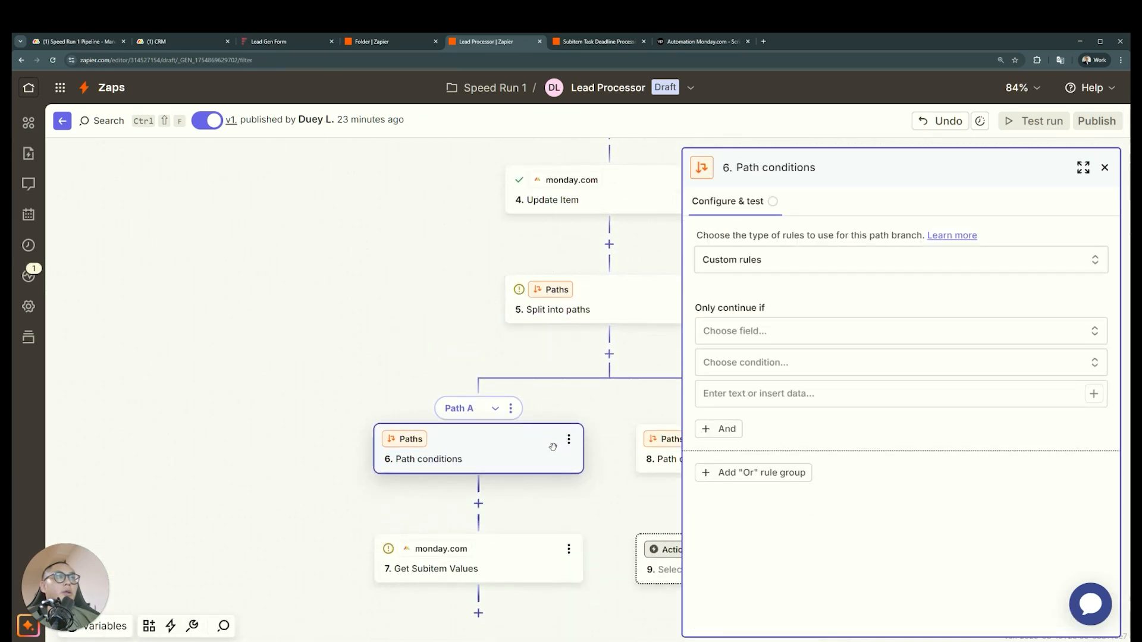
pyautogui.click(571, 41)
pyautogui.click(539, 41)
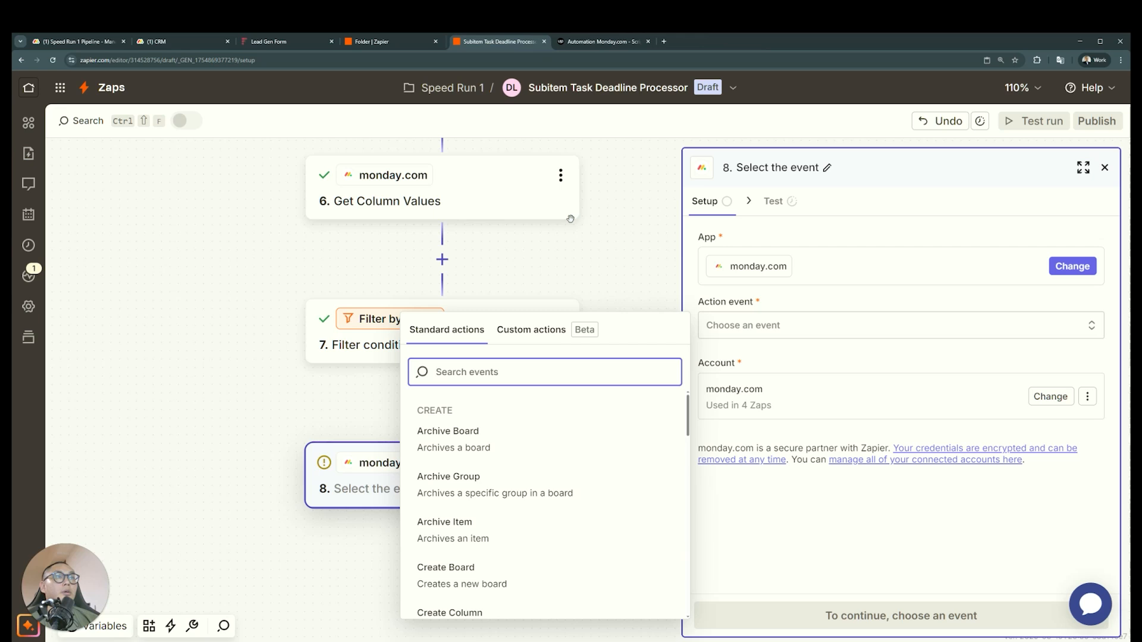
# Dismiss the action event list and look over the Zap's flow from the Catch Hook trigger to the empty monday.com action
pyautogui.click(620, 255)
pyautogui.scroll(3, 565, 411)
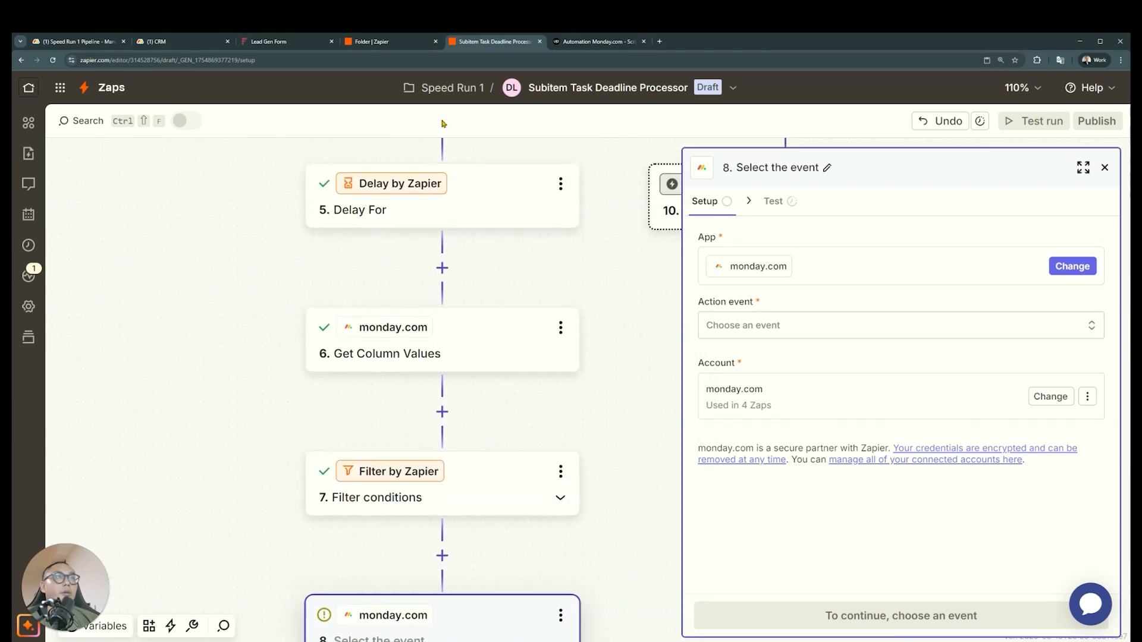
pyautogui.scroll(-2, 572, 404)
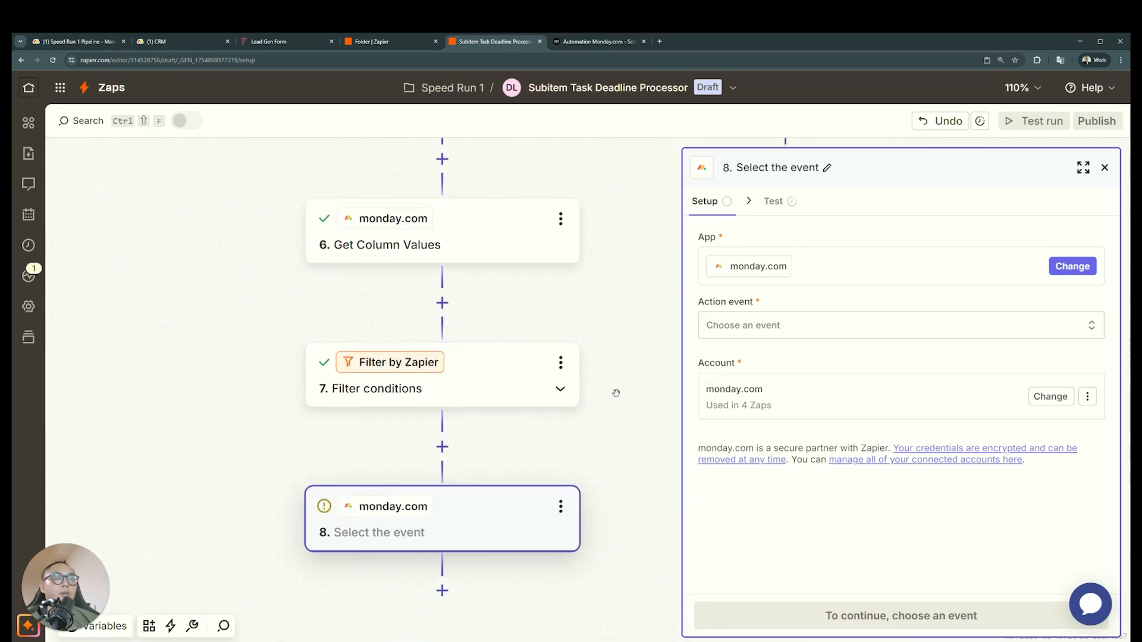
pyautogui.scroll(3, 603, 410)
pyautogui.scroll(-2, 606, 408)
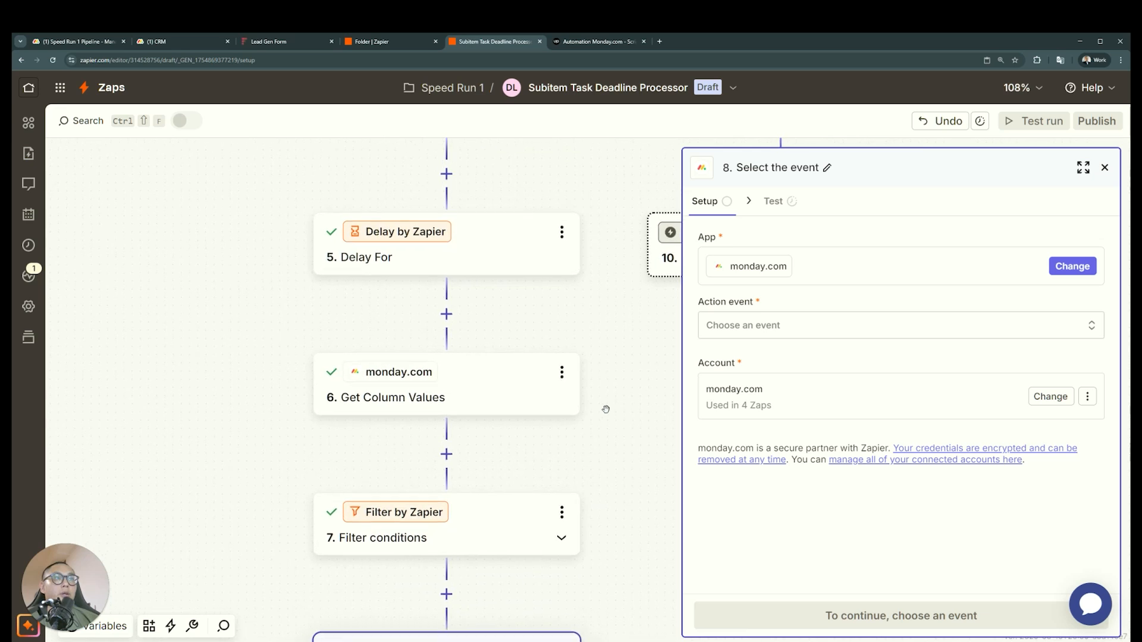
pyautogui.scroll(1, 612, 406)
pyautogui.scroll(10, 612, 406)
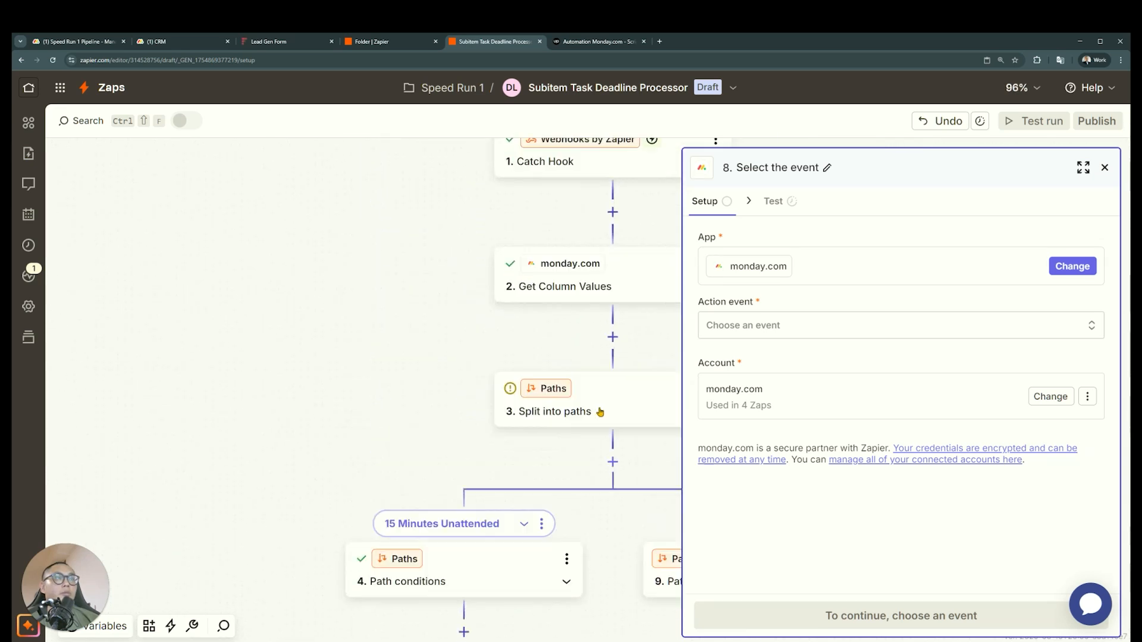
pyautogui.scroll(-1, 502, 424)
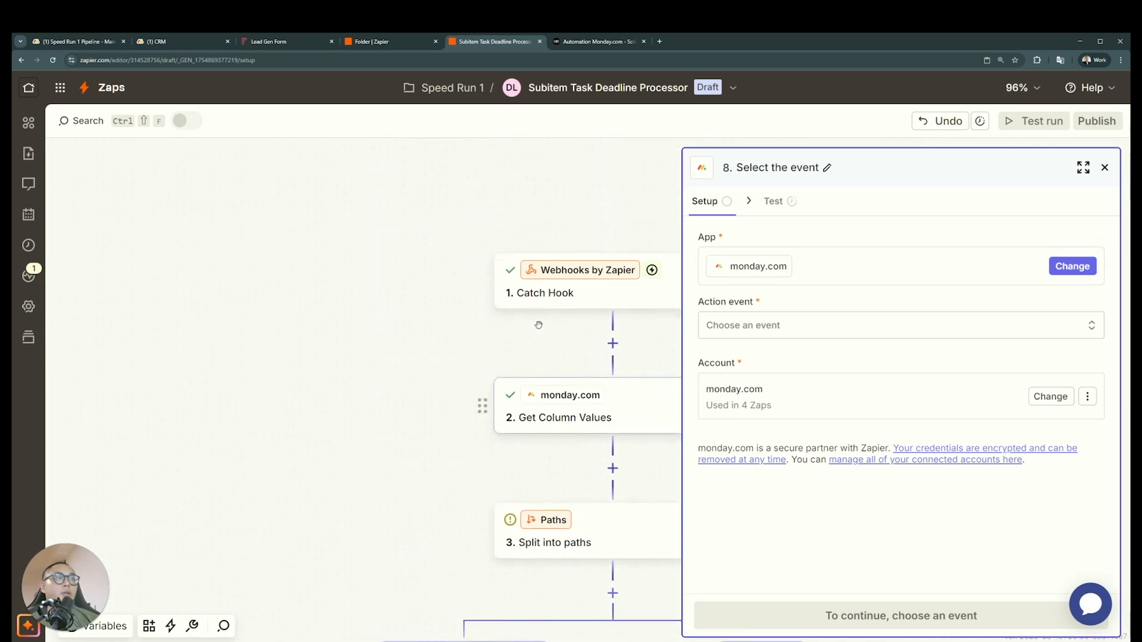
pyautogui.scroll(-1, 553, 291)
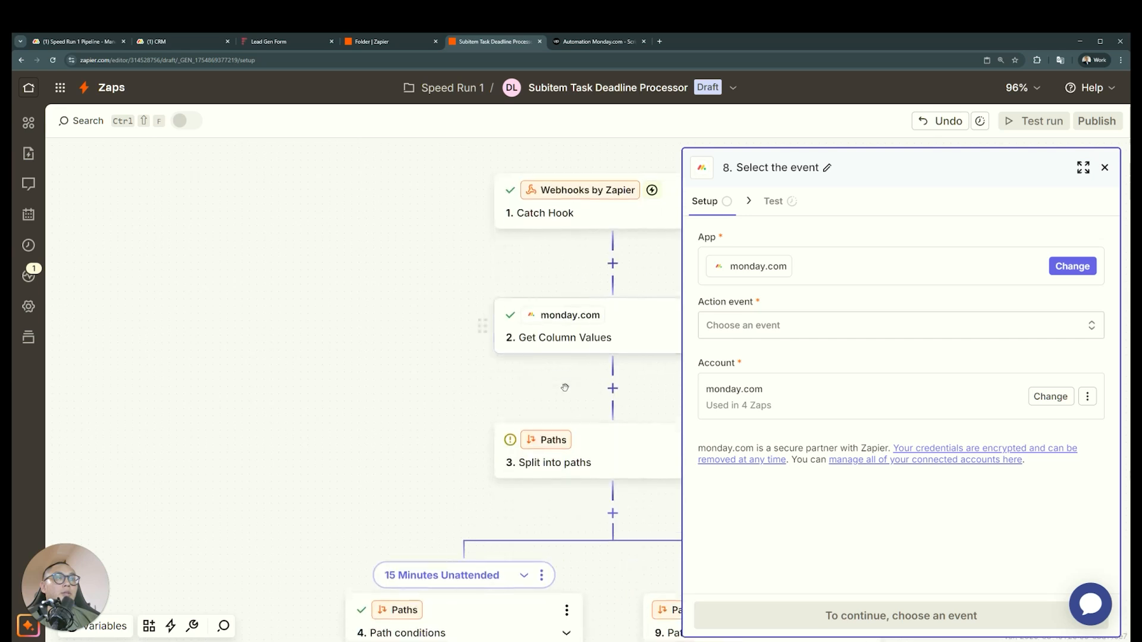
# Check the Manager Reminders requirements on the Speed Run 1 Pipeline board and the subitem columns on the CRM board
pyautogui.click(102, 42)
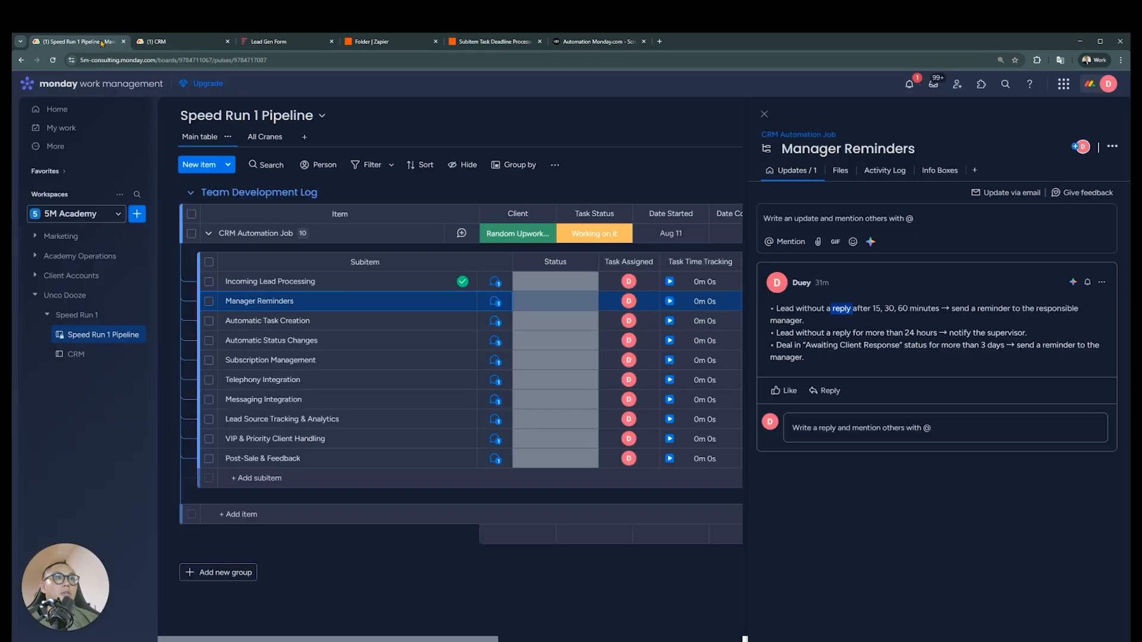
pyautogui.click(211, 48)
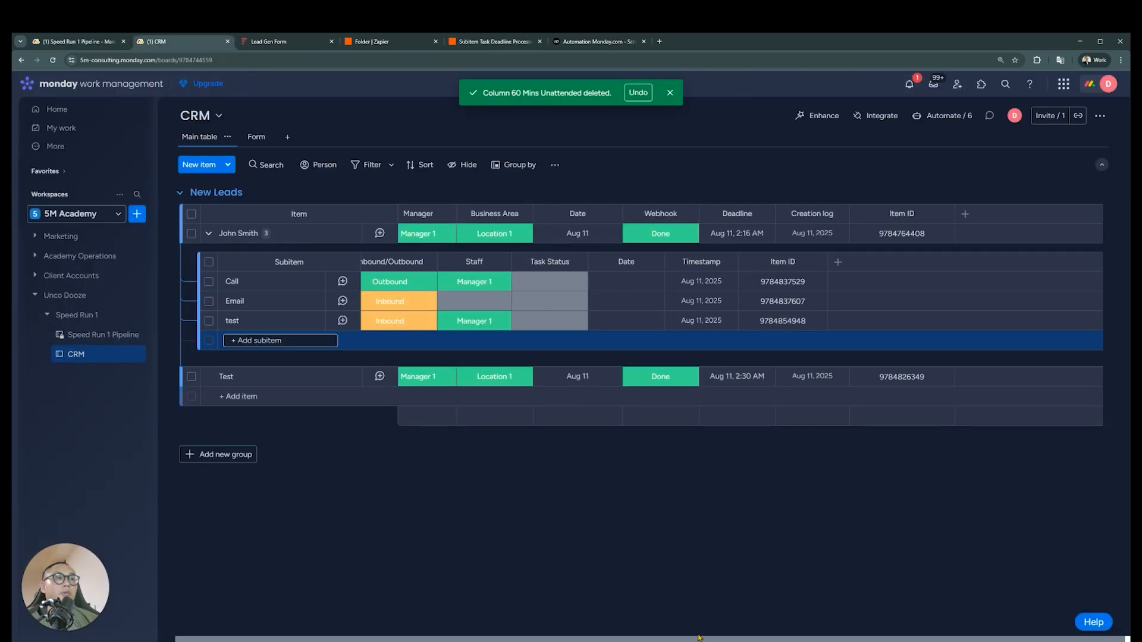
pyautogui.moveTo(697, 639); pyautogui.dragTo(570, 641)
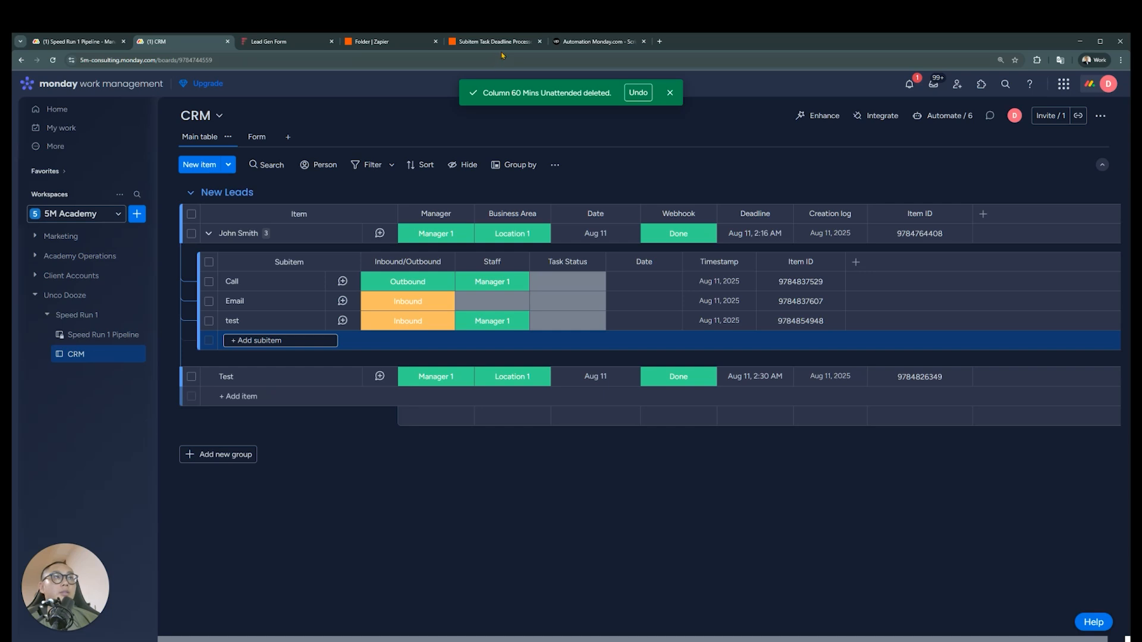
# Review the Delay For settings in the Subitem Task Deadline Processor Zap in Zapier against the CRM board's subitems
pyautogui.click(504, 43)
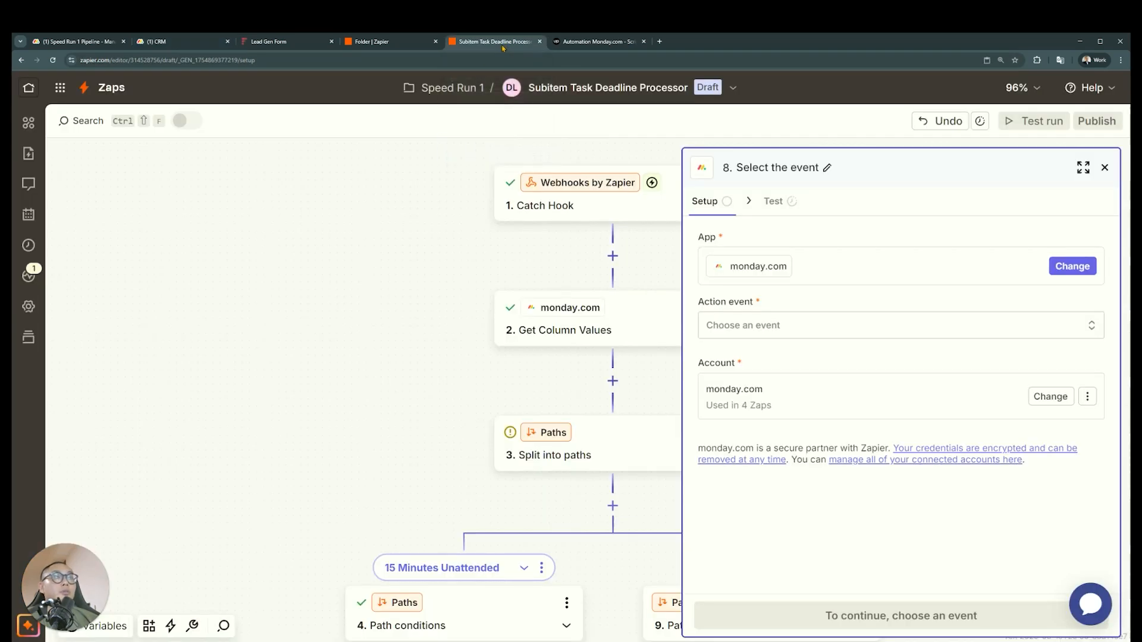
pyautogui.scroll(1, 467, 392)
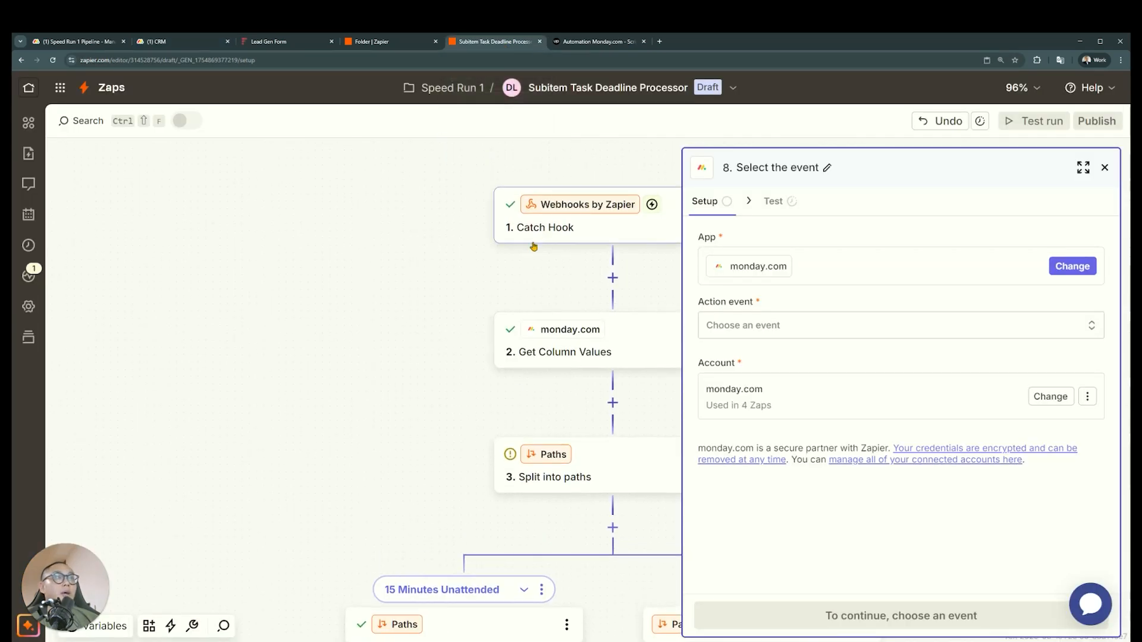
pyautogui.scroll(-1, 537, 337)
pyautogui.scroll(-4, 537, 337)
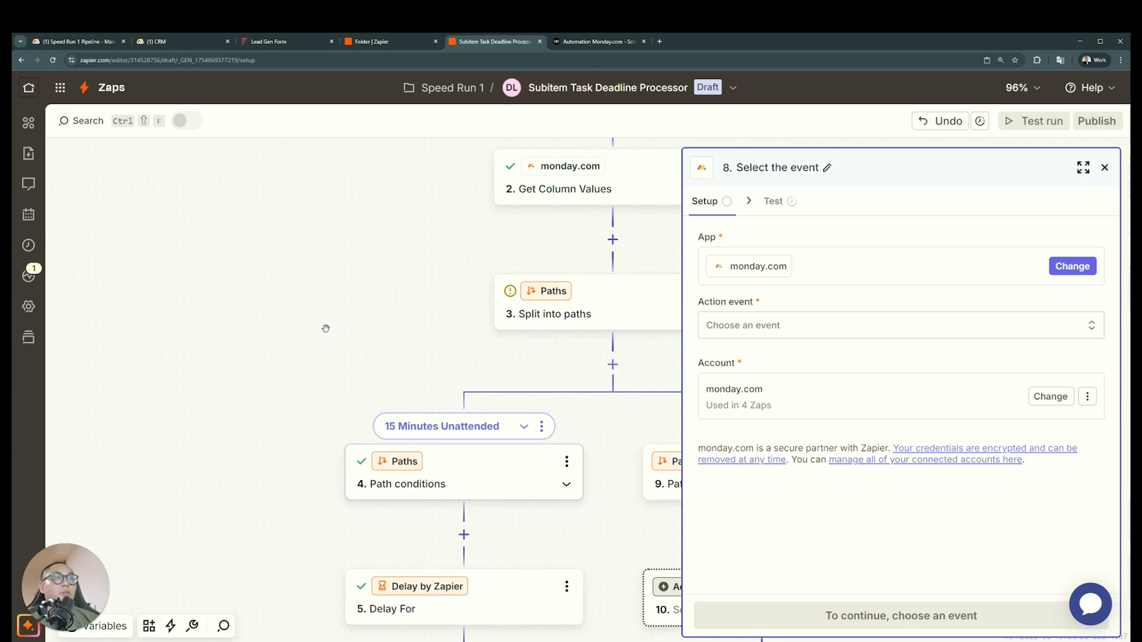
pyautogui.hscroll(2, 374, 415)
pyautogui.scroll(-2, 367, 441)
pyautogui.click(359, 437)
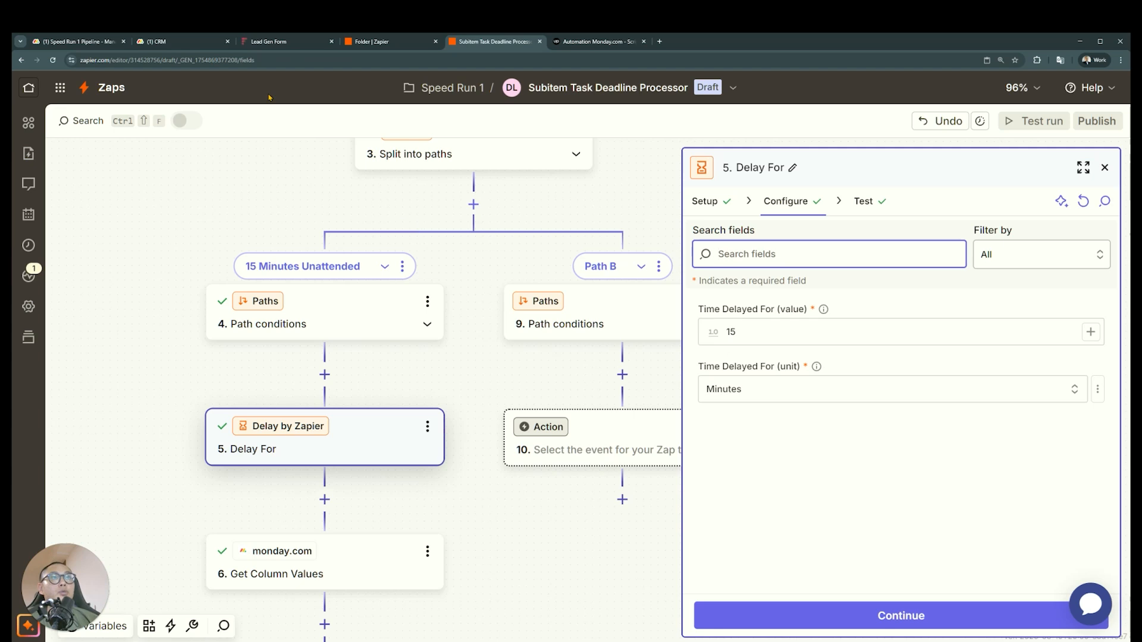
pyautogui.click(178, 44)
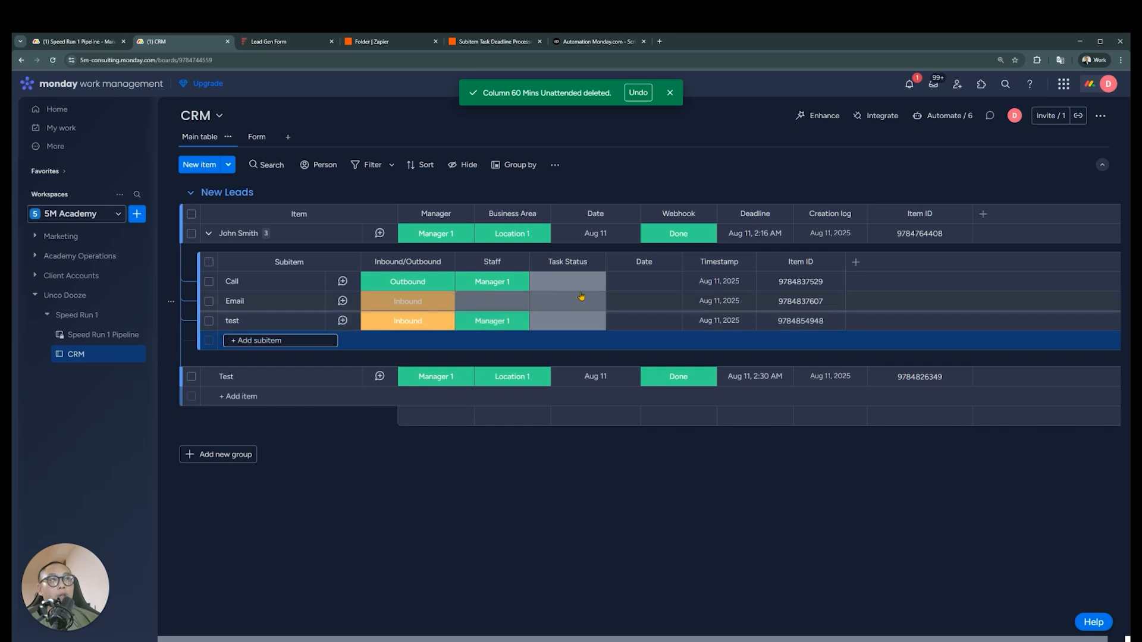
pyautogui.click(484, 41)
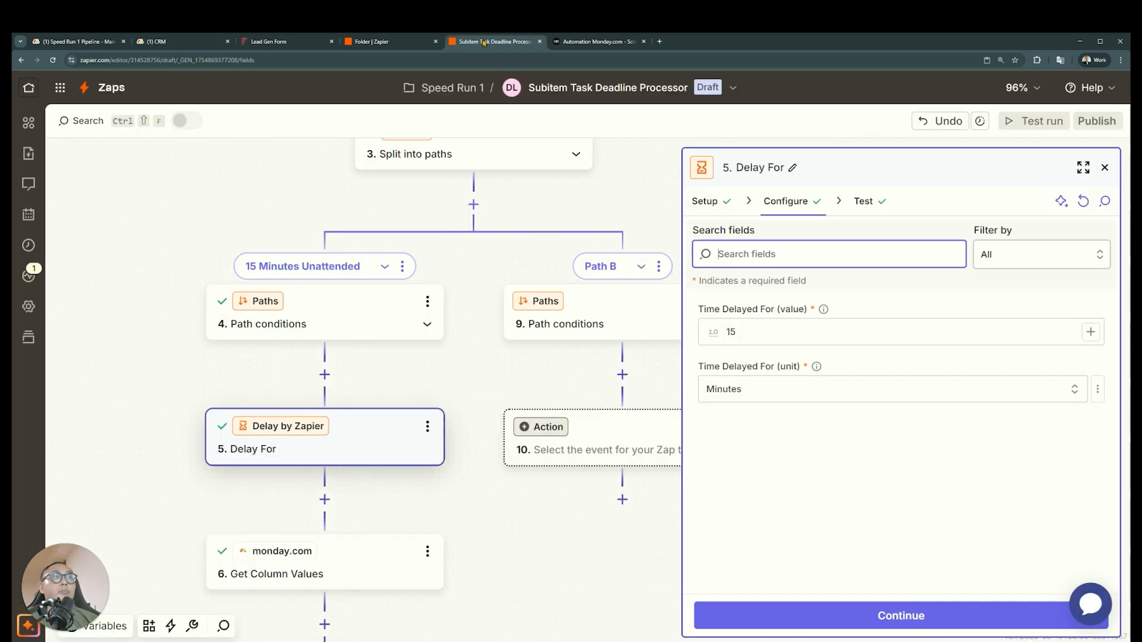
# Review the settings of the path conditions, Delay For and second Get Column Values steps in the 15 Minutes Unattended path
pyautogui.scroll(6, 493, 414)
pyautogui.scroll(-5, 455, 306)
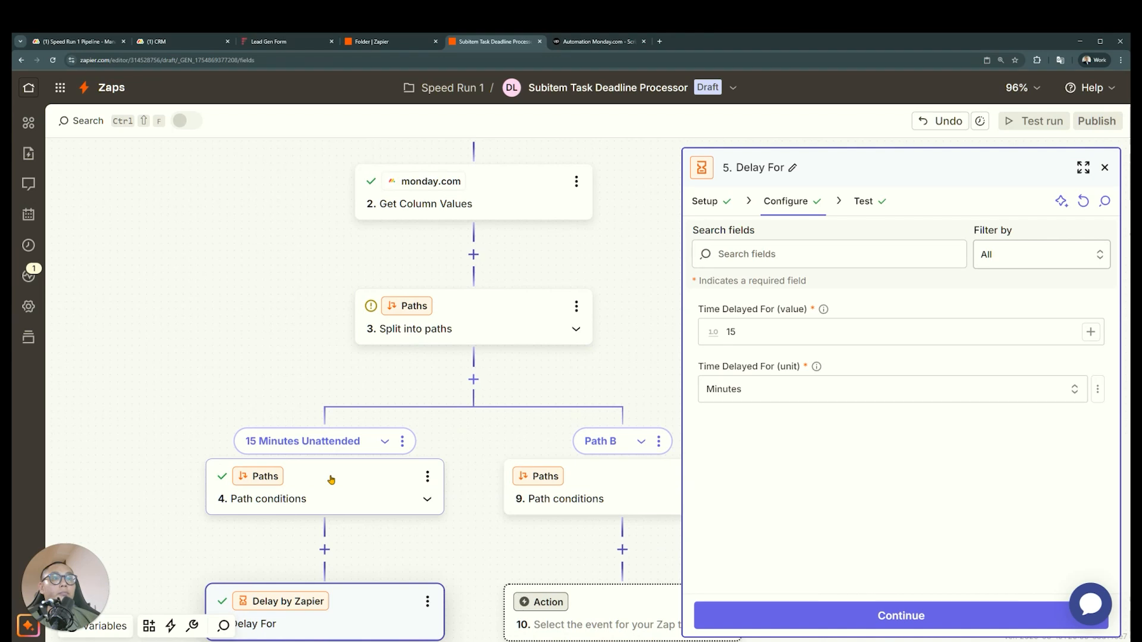
pyautogui.click(330, 476)
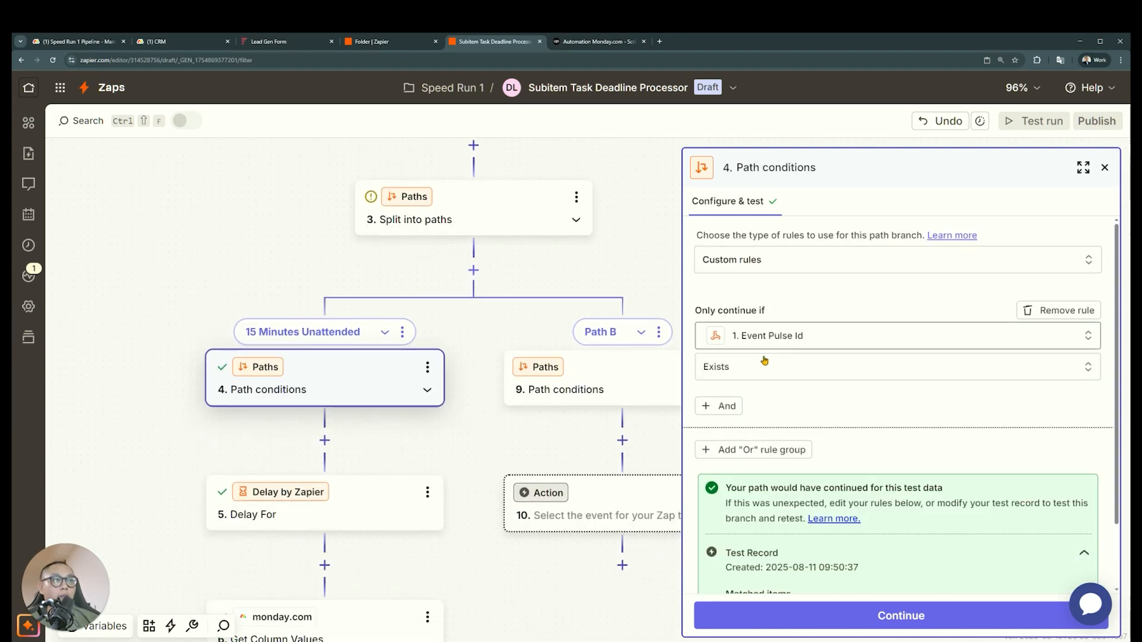
pyautogui.scroll(-1, 333, 393)
pyautogui.click(345, 429)
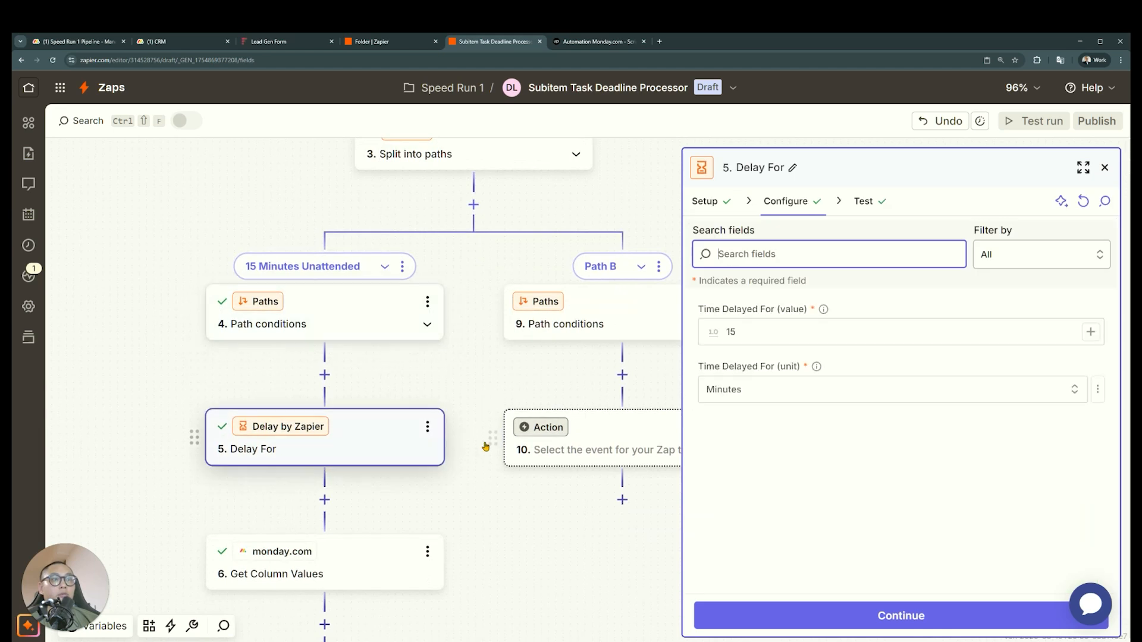
pyautogui.scroll(-1, 382, 501)
pyautogui.click(359, 479)
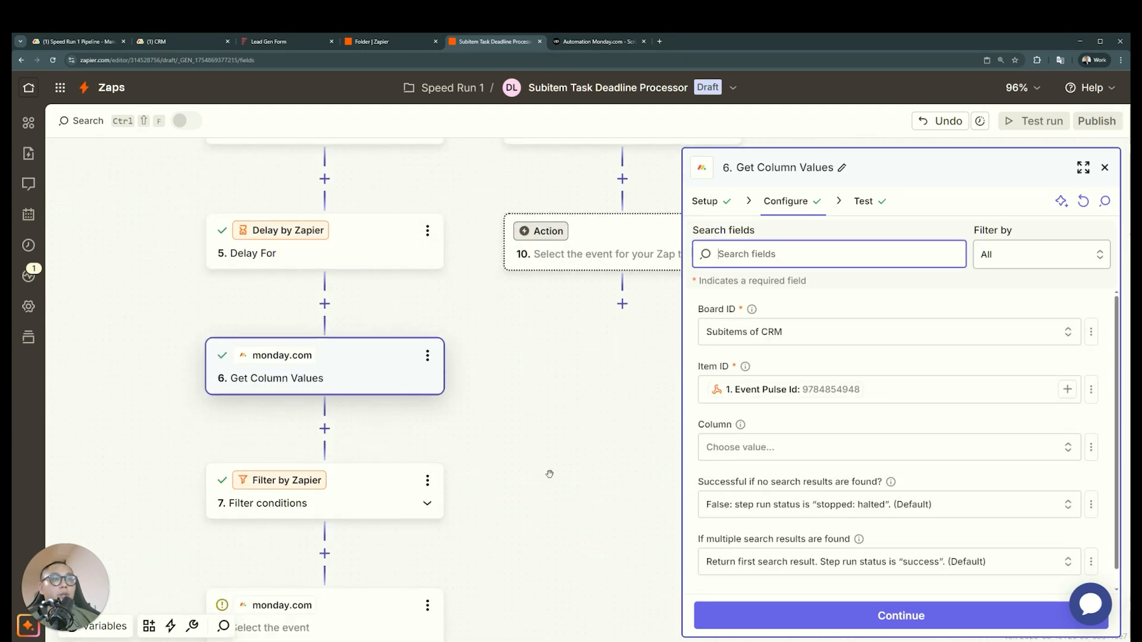
pyautogui.scroll(-1, 818, 434)
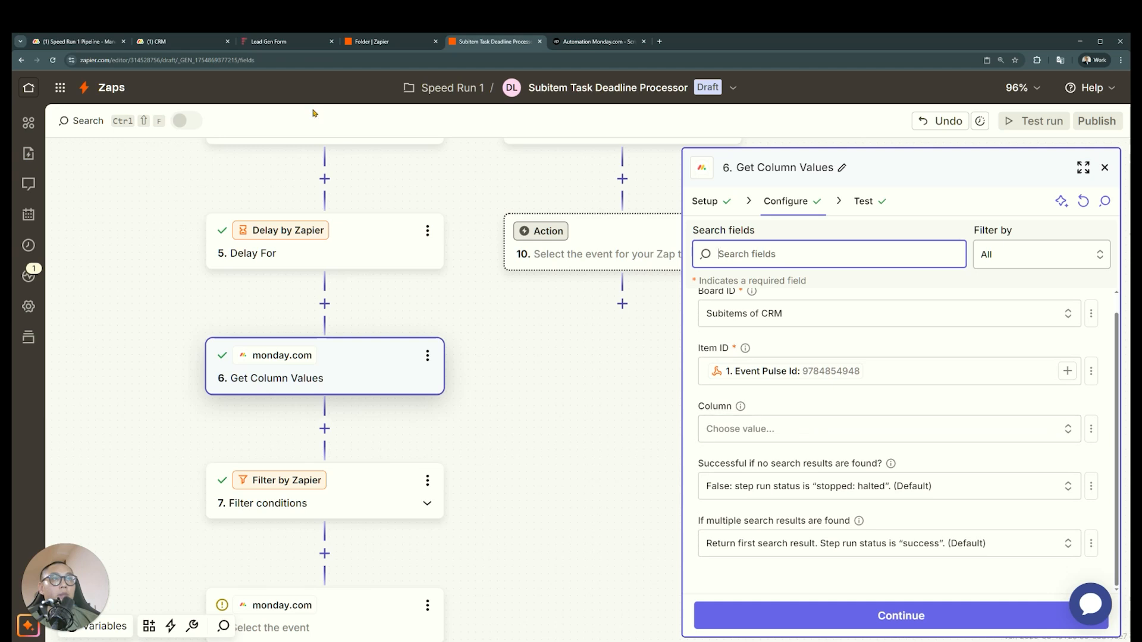
# Check the Task Status column's options on the CRM board's subitems and return to the Zap in Zapier
pyautogui.click(191, 47)
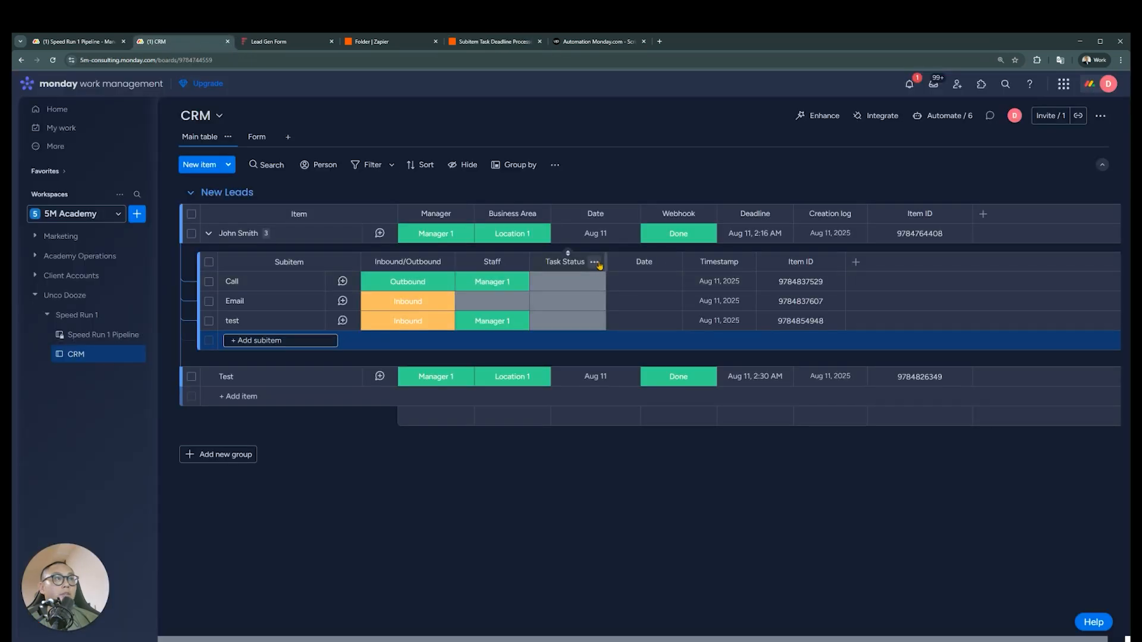
pyautogui.click(595, 263)
pyautogui.click(536, 503)
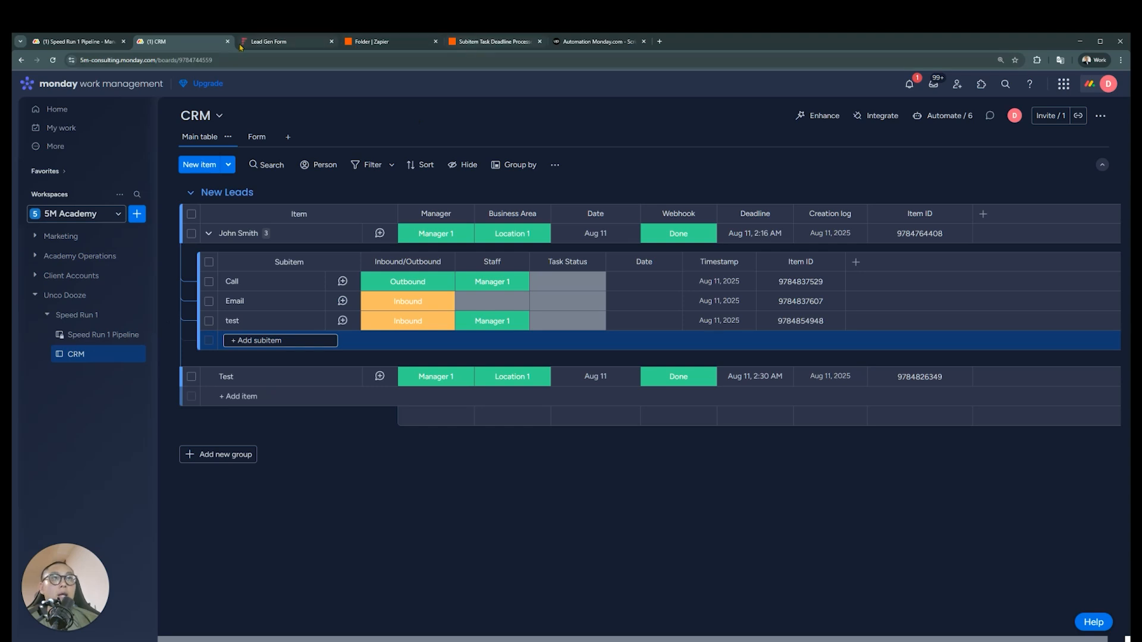
pyautogui.click(478, 43)
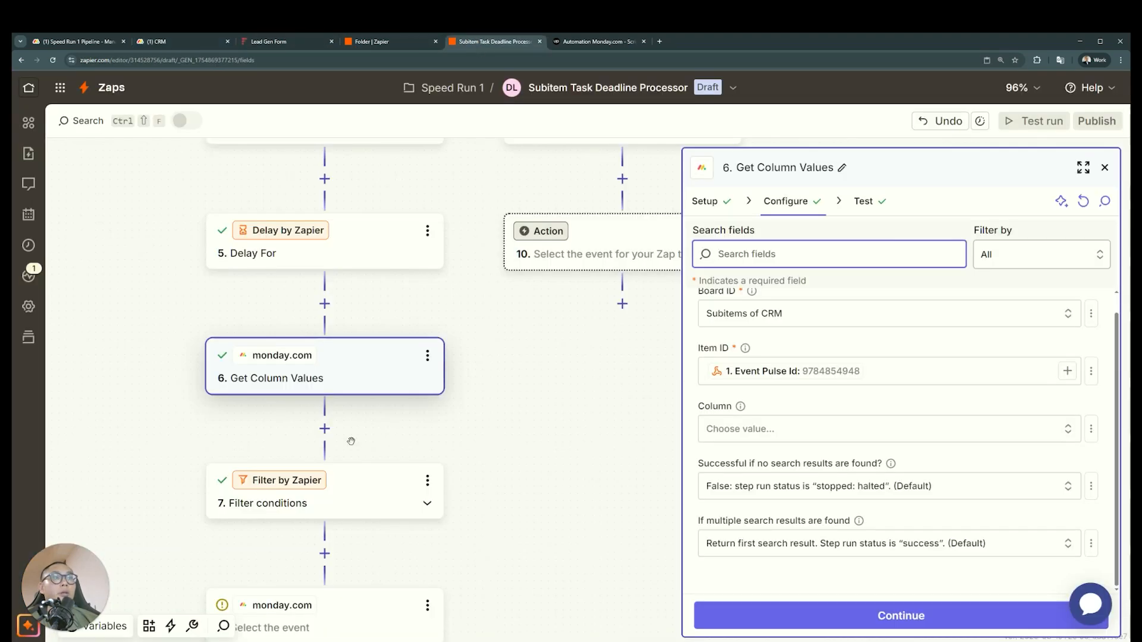
# Open the Zap's unconfigured monday.com step, switch to the CRM board and add a subitem Status column named Notify Manager
pyautogui.scroll(-2, 350, 441)
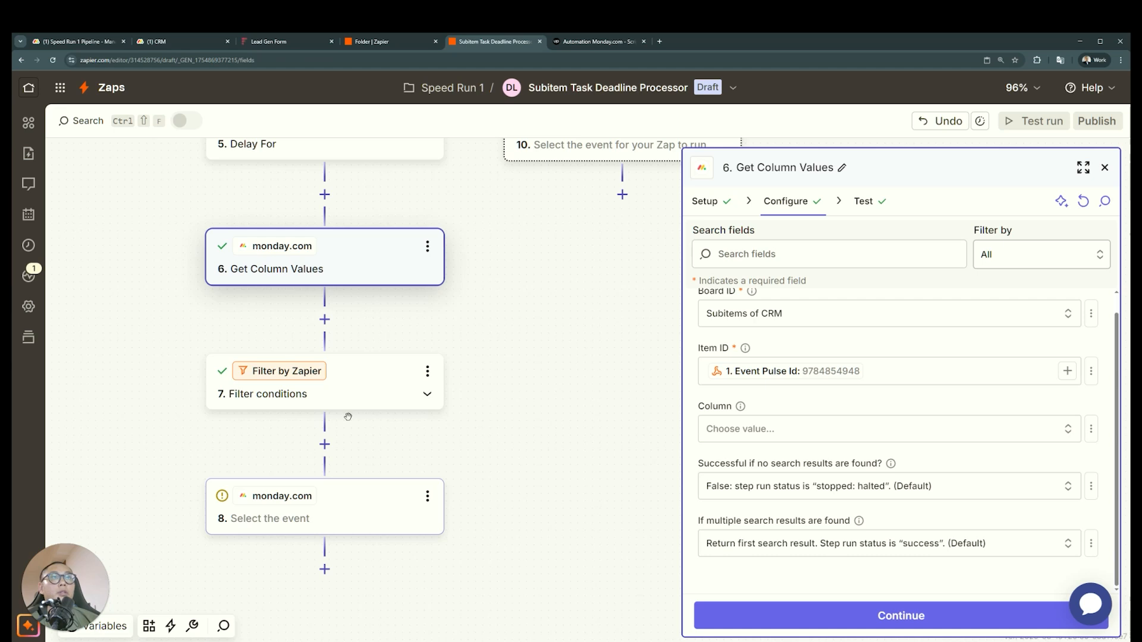
pyautogui.click(363, 500)
pyautogui.hotkey('ctrl', '2')
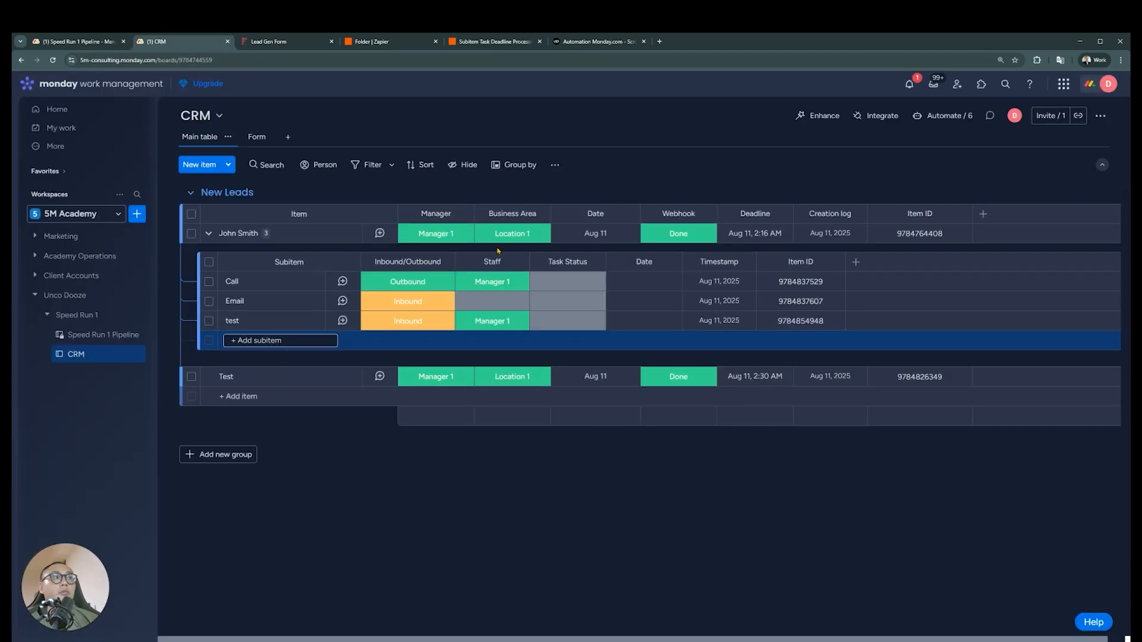
pyautogui.click(857, 262)
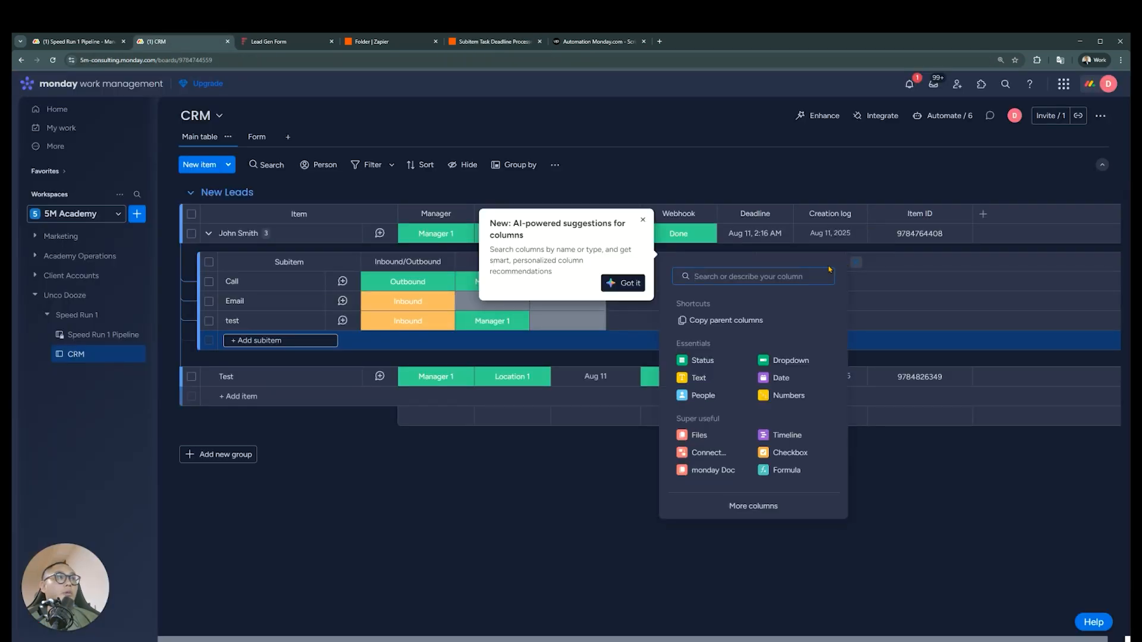
pyautogui.click(711, 360)
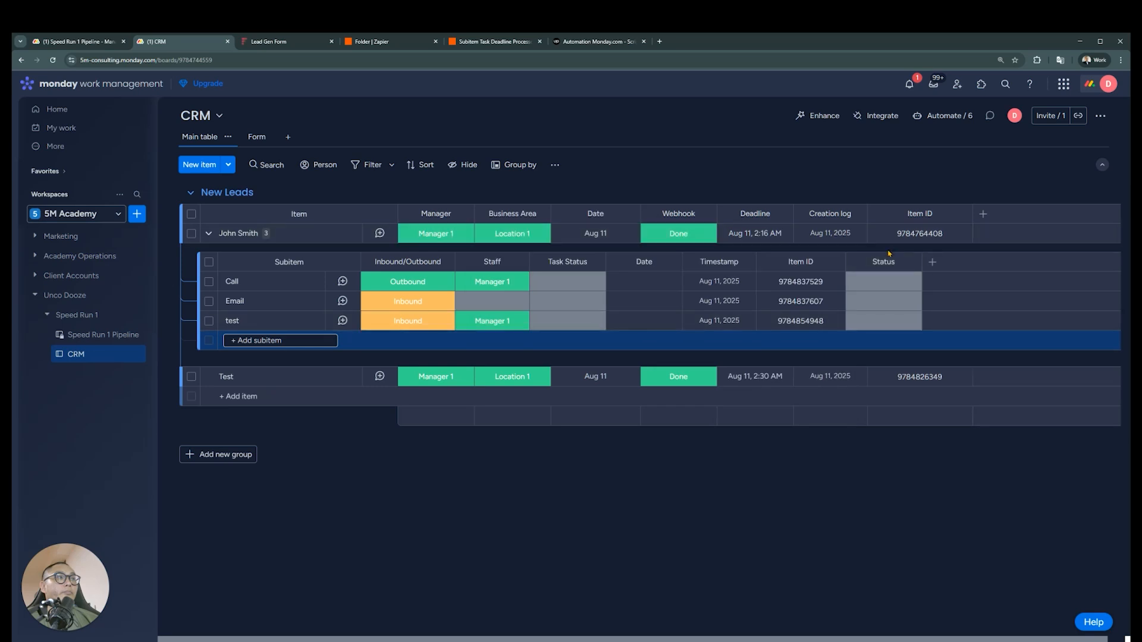
pyautogui.click(896, 264)
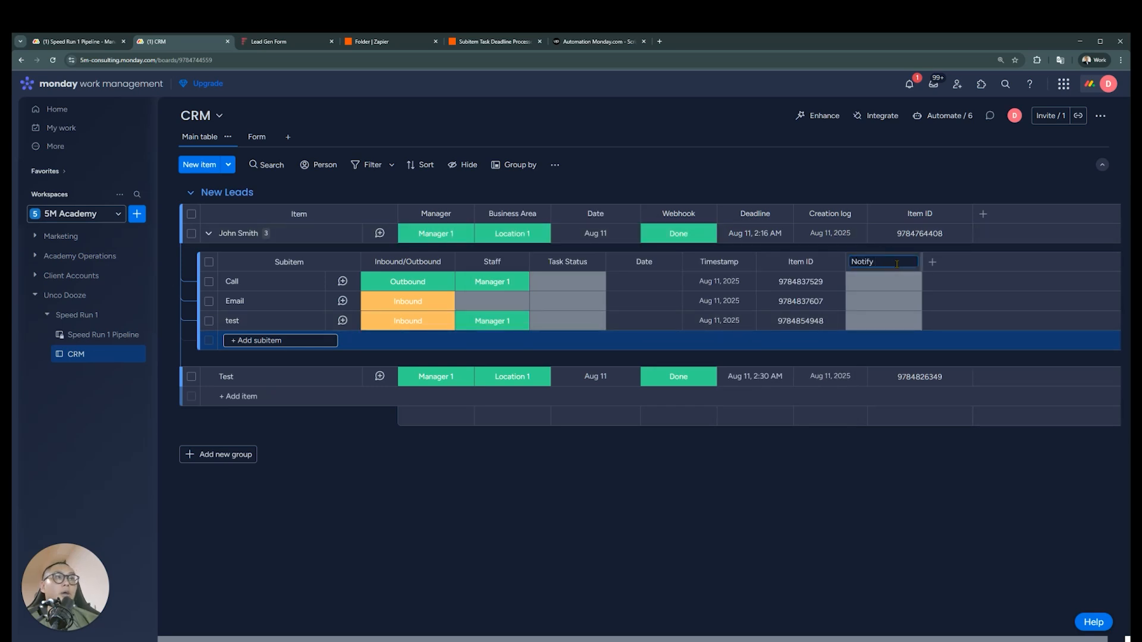
# Edit the Notify Manager labels: delete Working on it and Stuck, rename Done to Trigger and apply the changes
pyautogui.click(895, 280)
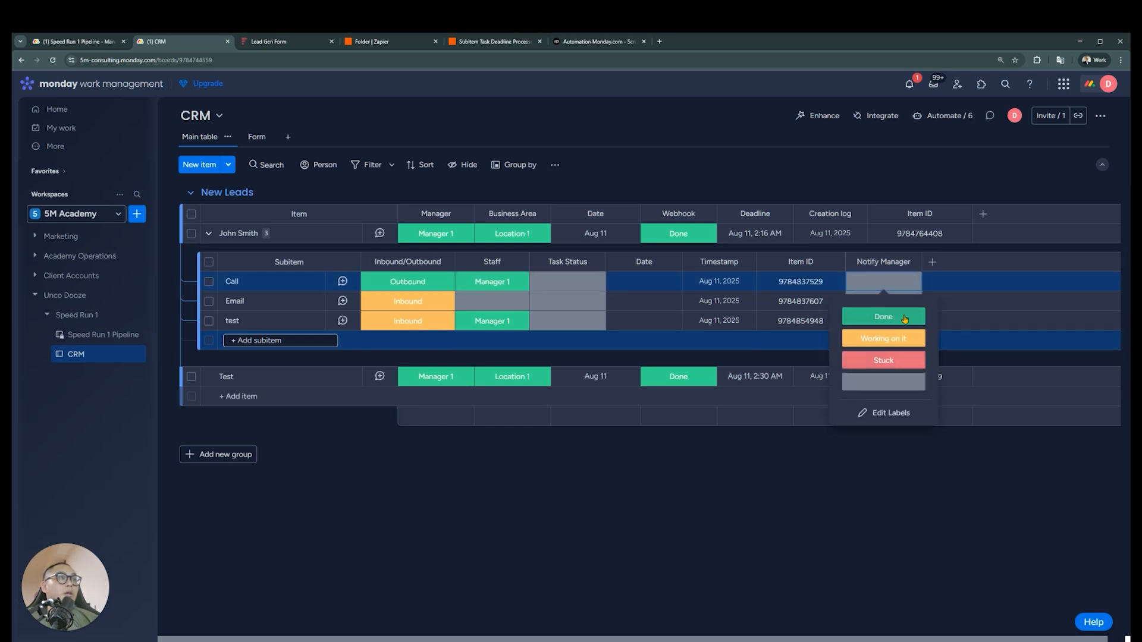
pyautogui.click(886, 412)
pyautogui.click(929, 338)
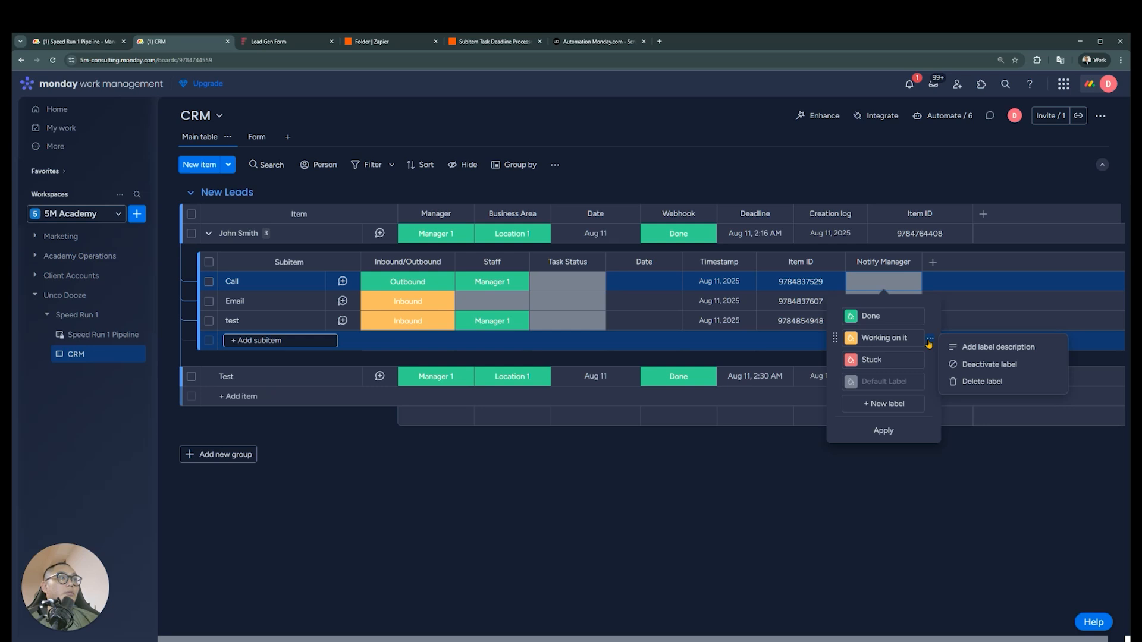
pyautogui.click(951, 378)
pyautogui.click(929, 338)
pyautogui.click(946, 380)
pyautogui.click(907, 314)
pyautogui.write('Trigger')
pyautogui.click(893, 387)
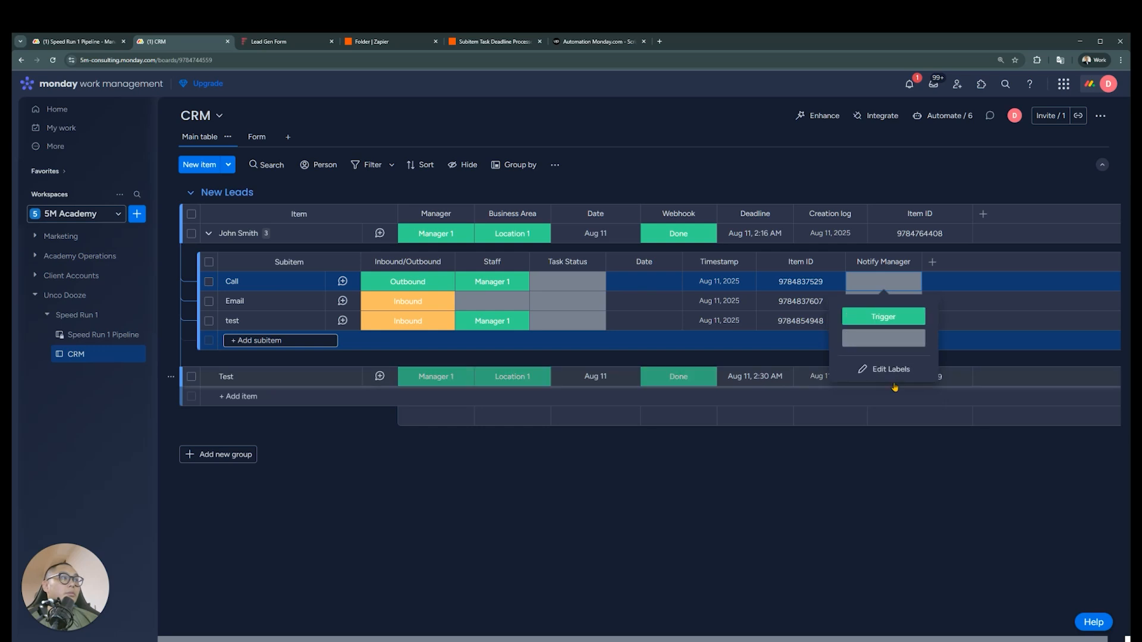
# Start a new CRM board automation that fires when the subitem Notify Manager status changes to Trigger
pyautogui.click(942, 115)
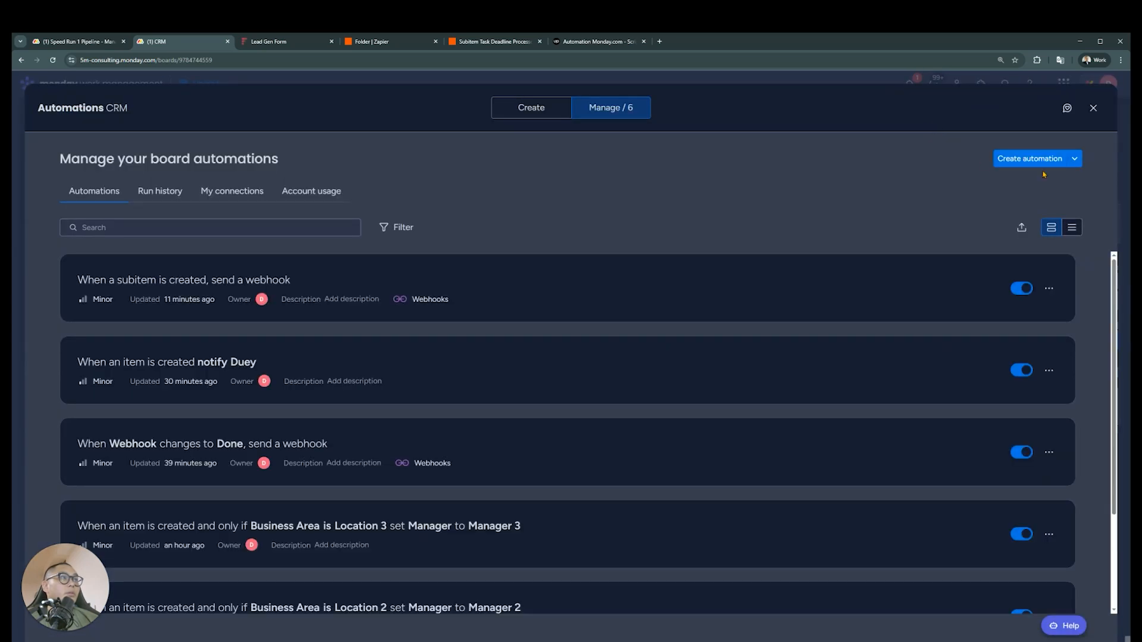
pyautogui.click(1040, 160)
pyautogui.click(375, 190)
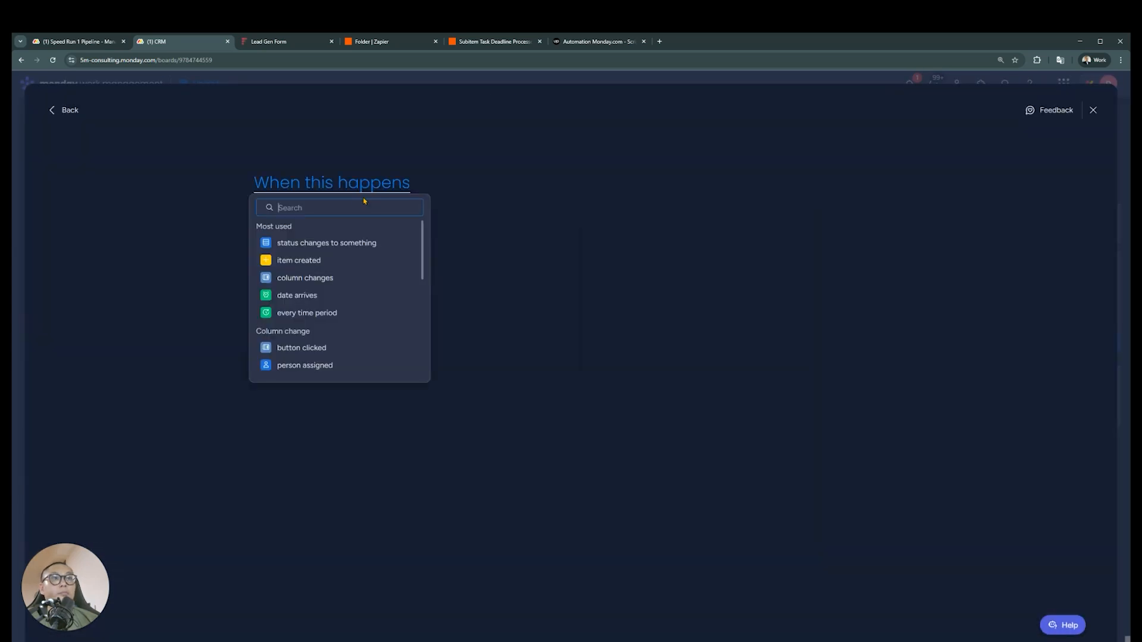
pyautogui.scroll(-2, 345, 312)
pyautogui.write('sub')
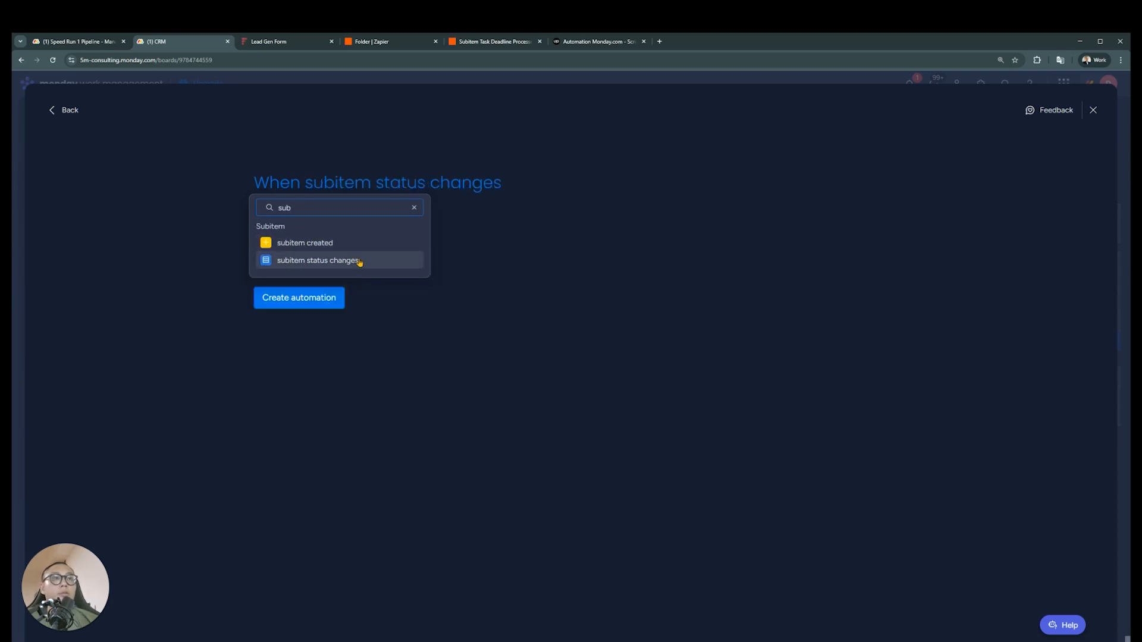
pyautogui.click(357, 260)
pyautogui.click(408, 193)
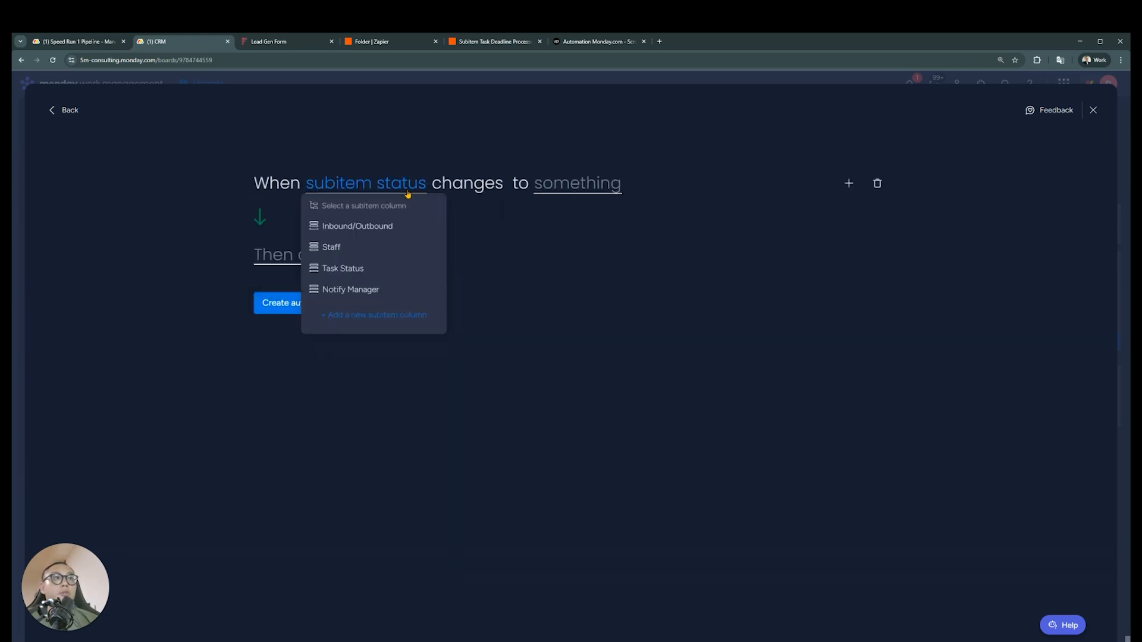
pyautogui.click(377, 292)
pyautogui.click(606, 190)
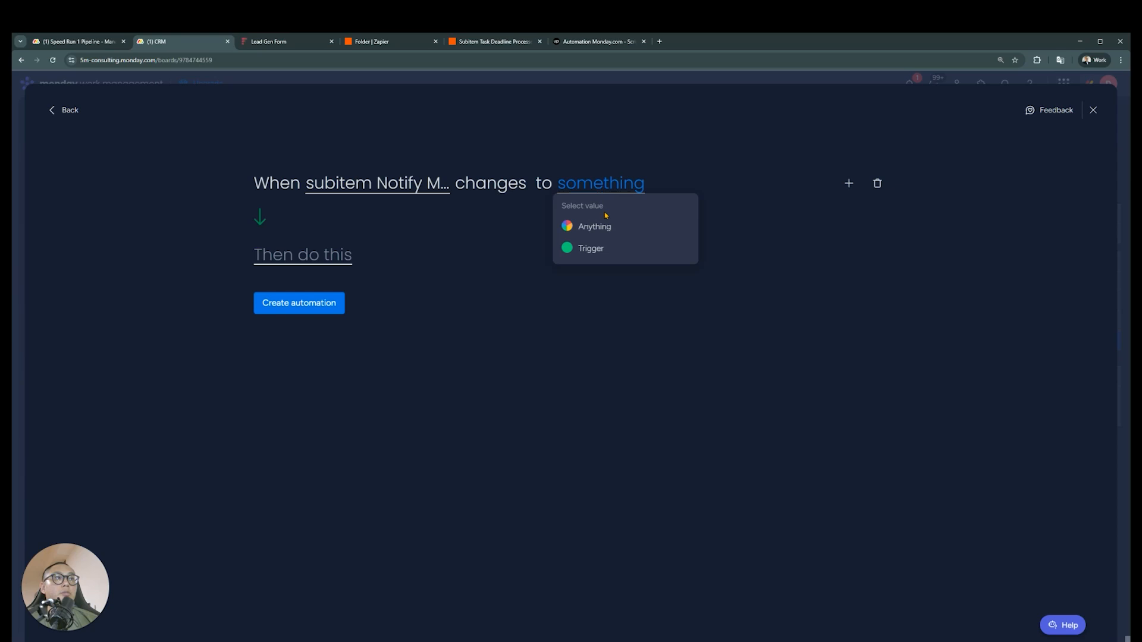
pyautogui.click(594, 248)
# Add an action setting the subitem Notify Manager status to Trigger, create the automation and close the automations window
pyautogui.click(309, 262)
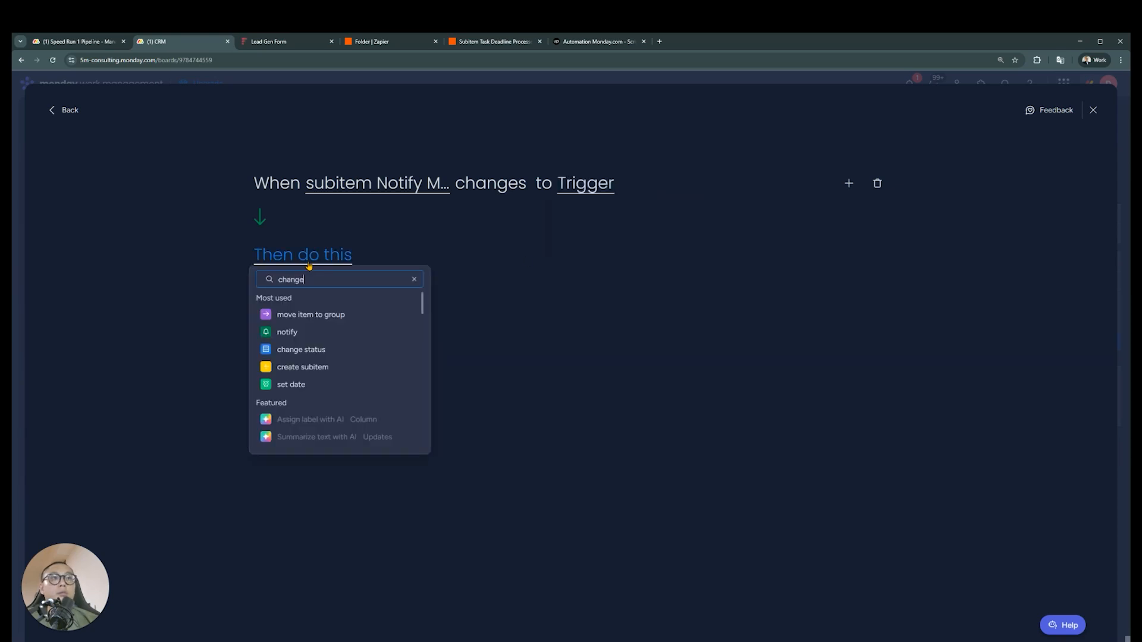
pyautogui.click(329, 314)
pyautogui.click(366, 261)
pyautogui.scroll(-3, 391, 357)
pyautogui.click(393, 377)
pyautogui.click(543, 260)
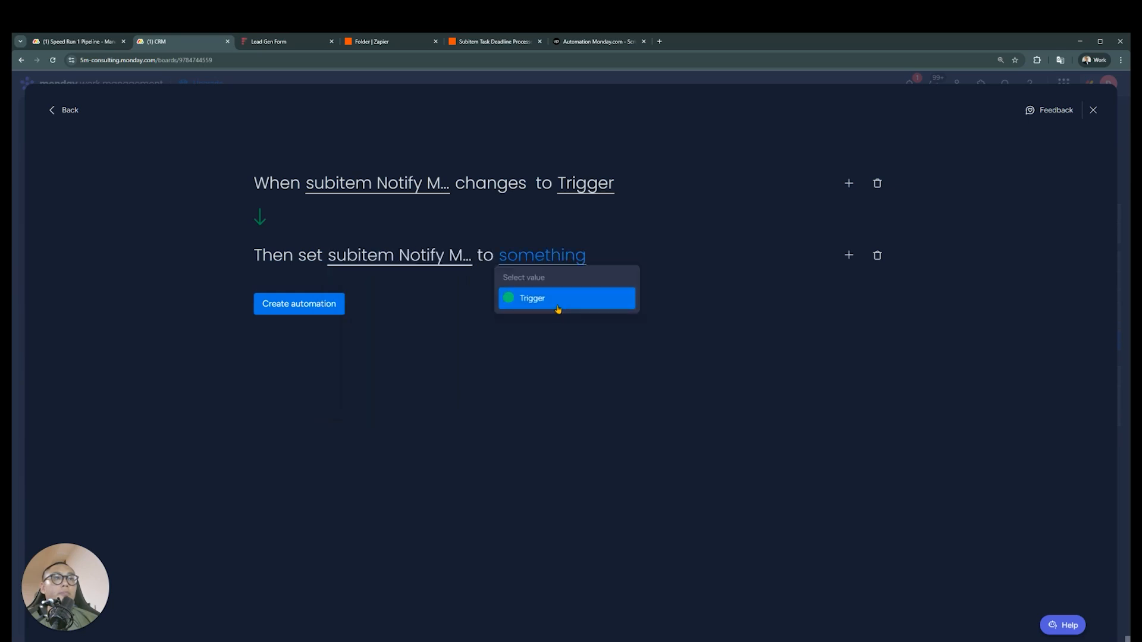
pyautogui.click(558, 308)
pyautogui.click(302, 308)
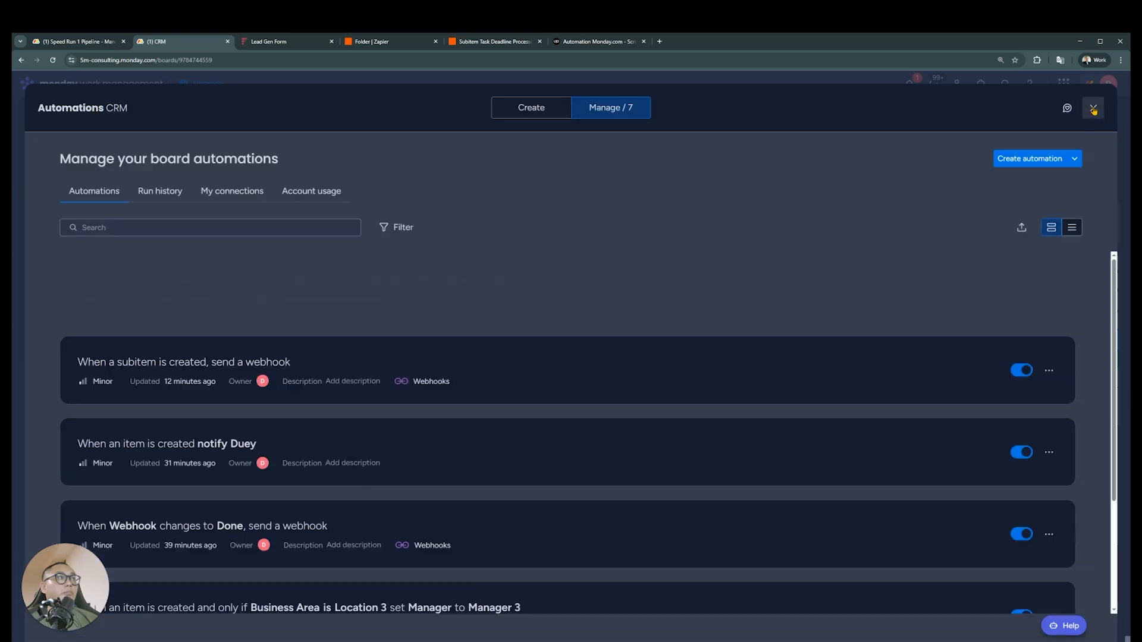
pyautogui.click(1092, 108)
# Name the Notify Manager column's grey default label Standby, discard the extra blank label and apply the changes
pyautogui.click(892, 283)
pyautogui.click(891, 369)
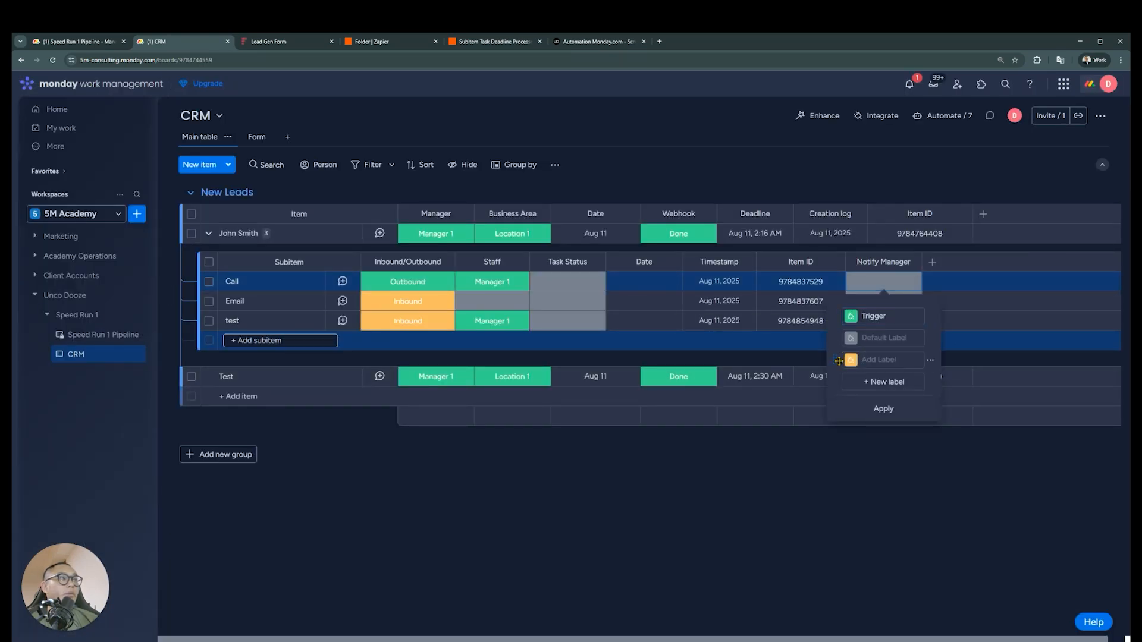
pyautogui.click(930, 363)
pyautogui.click(959, 409)
pyautogui.click(899, 338)
pyautogui.write('Standby')
pyautogui.click(884, 387)
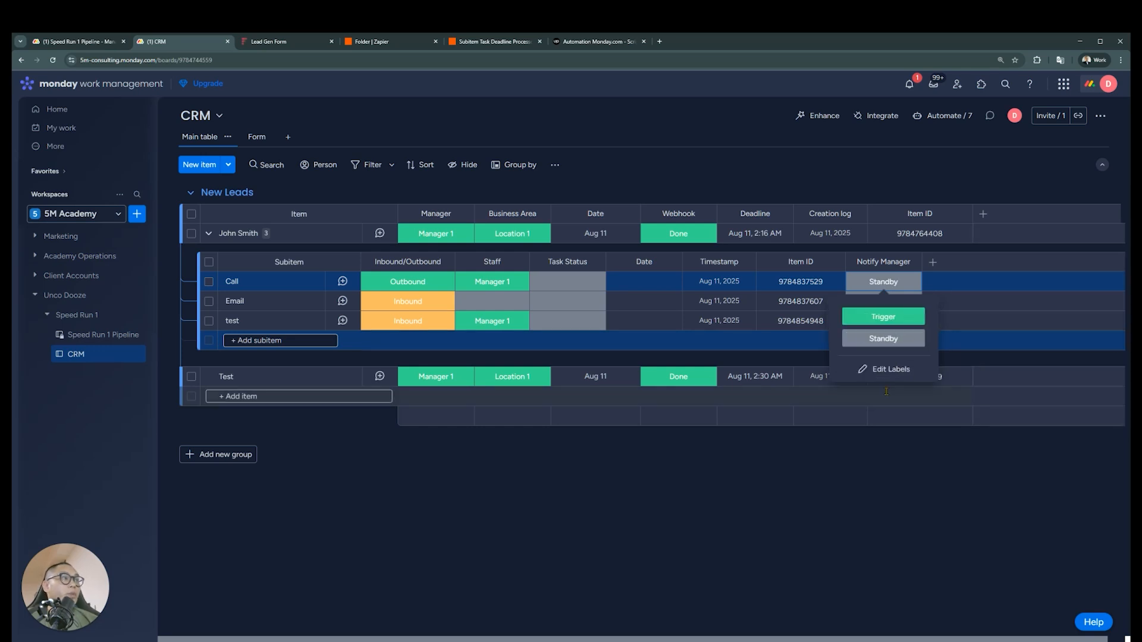
# Change the Notify Manager automation's action to set the status to Standby, update it and close the automations window
pyautogui.click(946, 116)
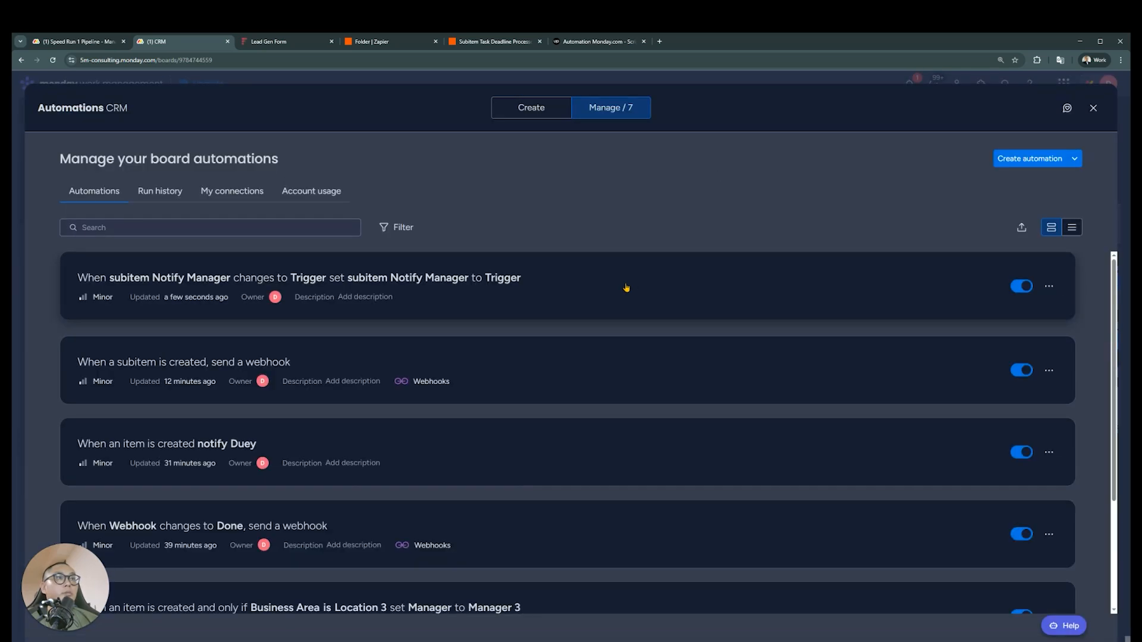
pyautogui.click(624, 286)
pyautogui.click(402, 258)
pyautogui.click(407, 308)
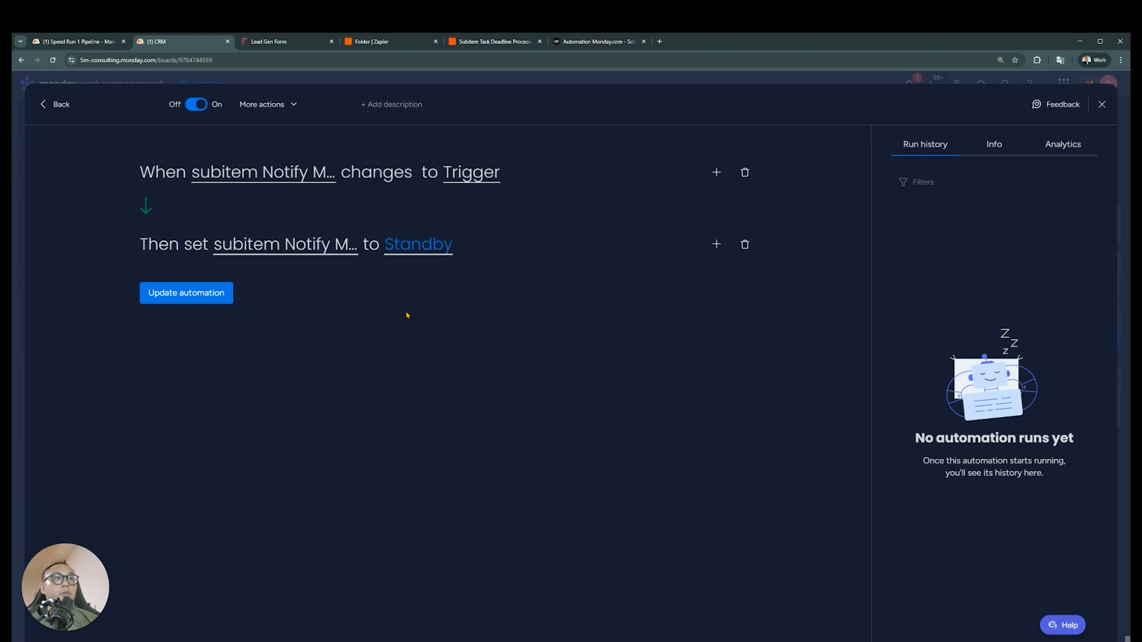
pyautogui.click(214, 294)
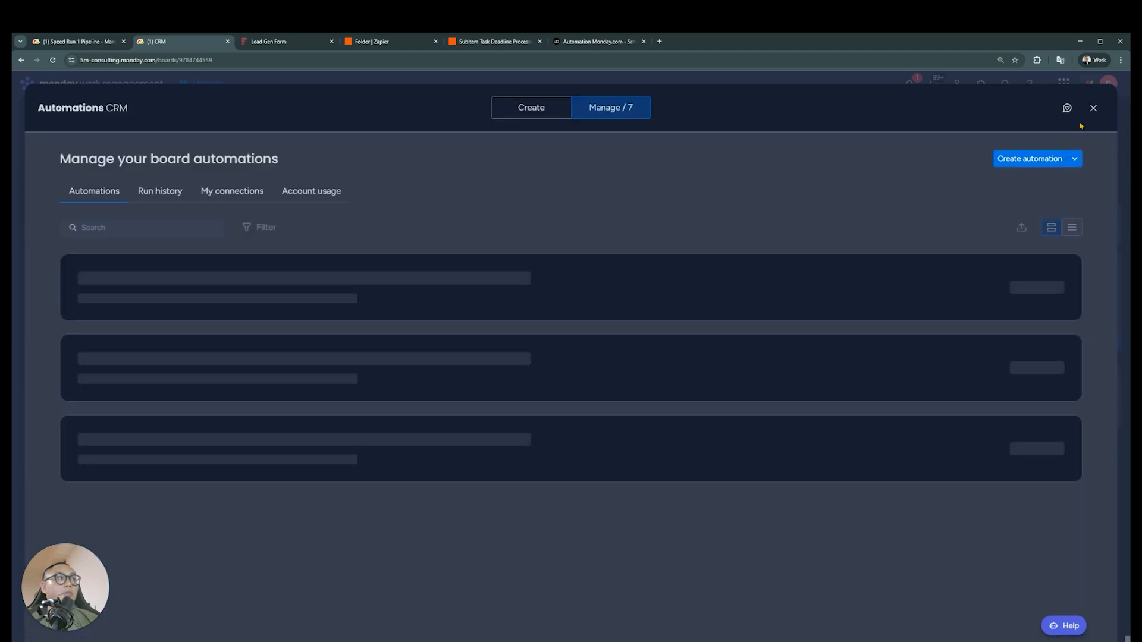
pyautogui.click(1096, 113)
# Set the test subitem's Notify Manager status to Trigger and restrict the Notify Manager column's view
pyautogui.click(884, 321)
pyautogui.click(880, 357)
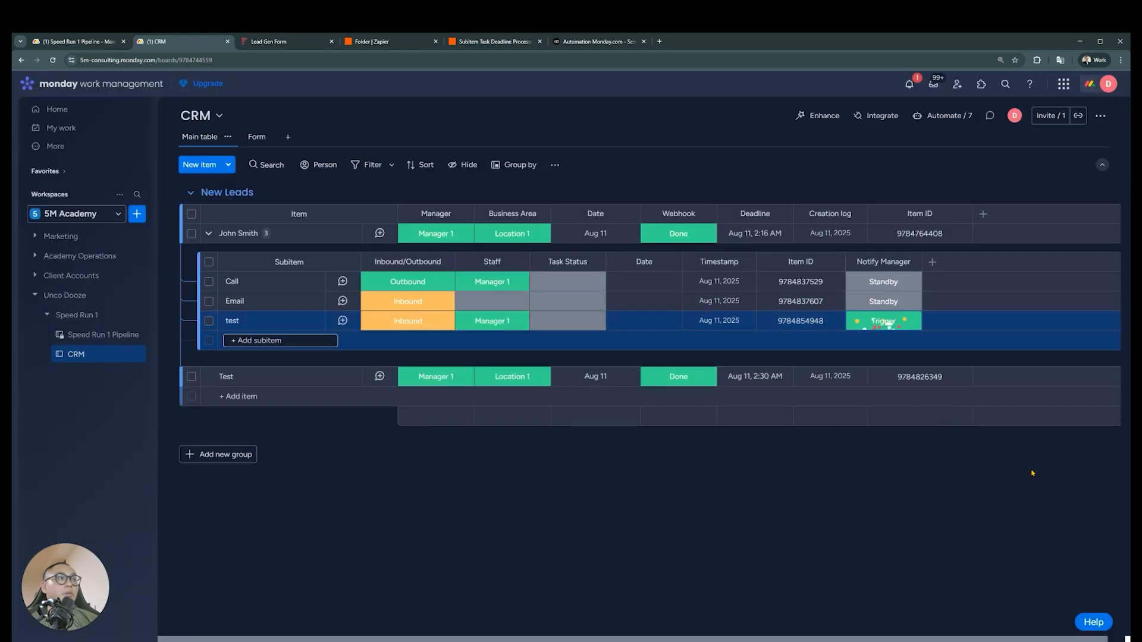
pyautogui.click(910, 262)
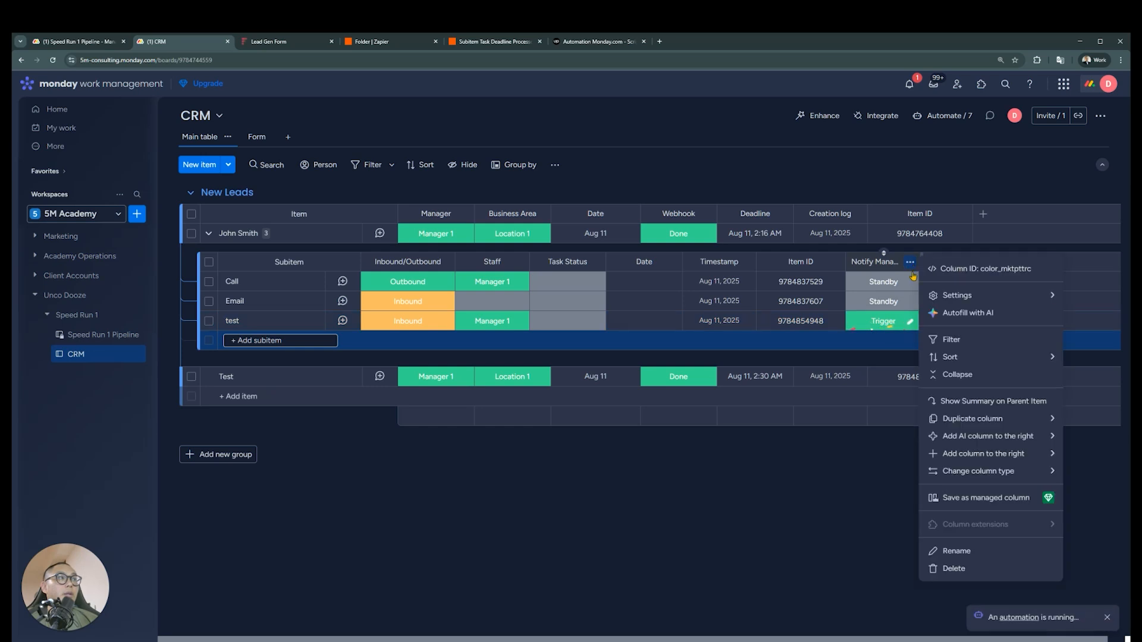
pyautogui.moveTo(975, 295)
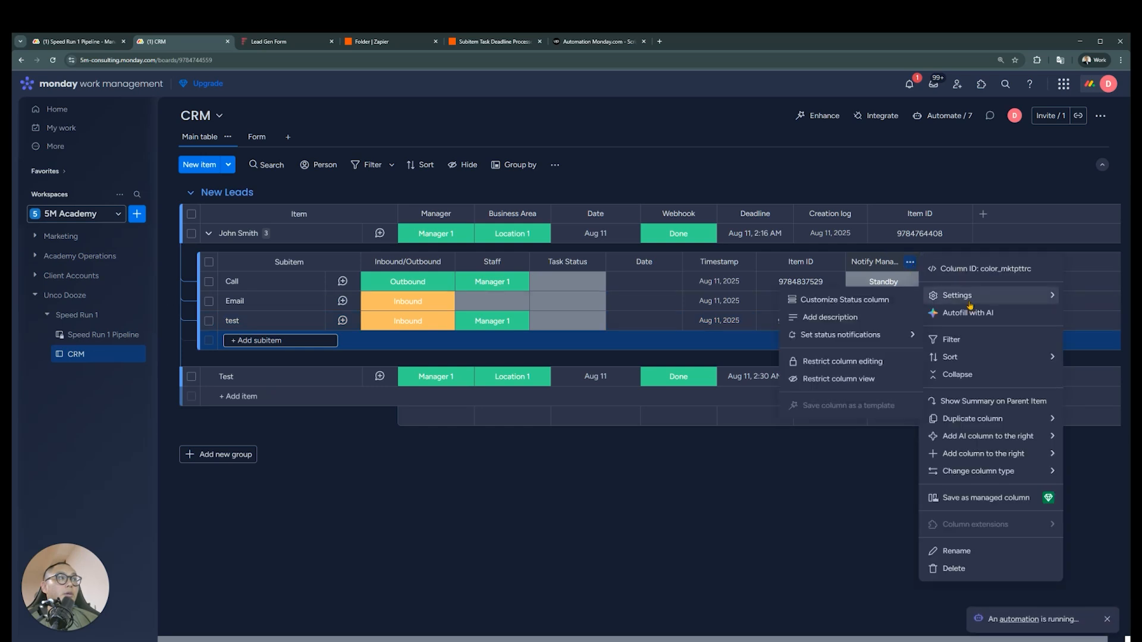
pyautogui.click(848, 379)
pyautogui.click(833, 486)
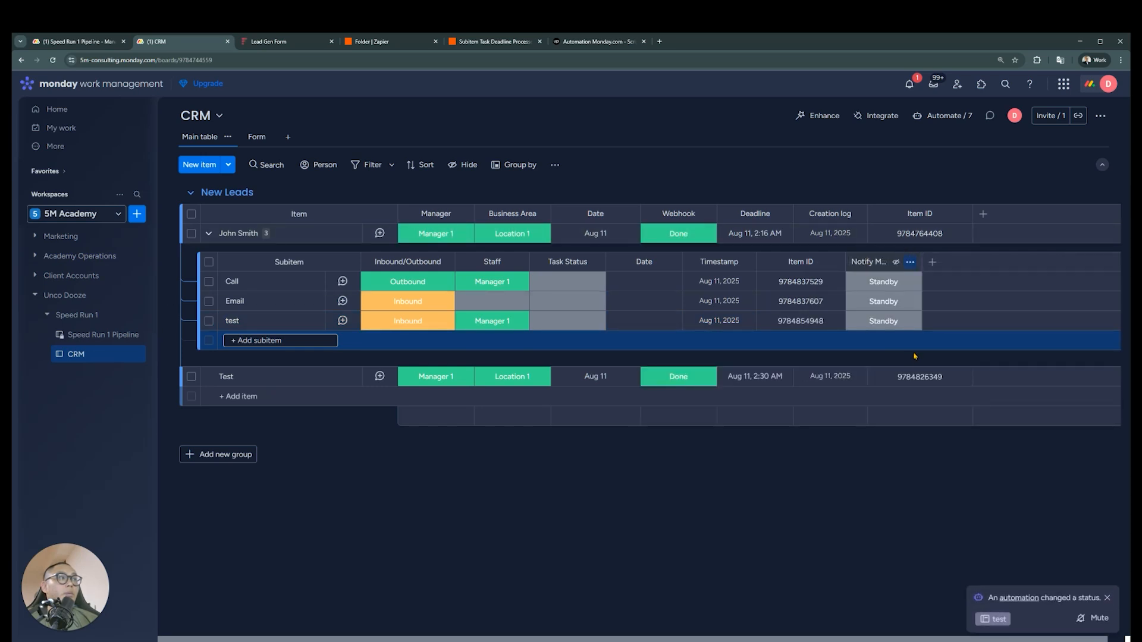
# Switch to the Zap in Zapier and set the final monday.com step's action event to Update Item Name
pyautogui.click(487, 43)
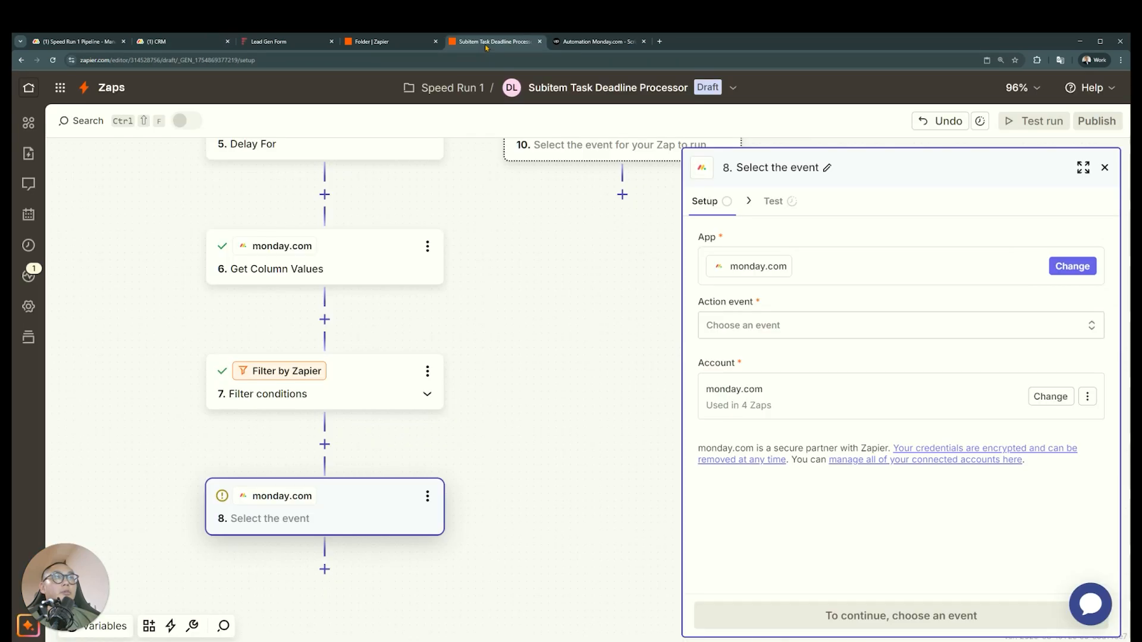
pyautogui.click(810, 327)
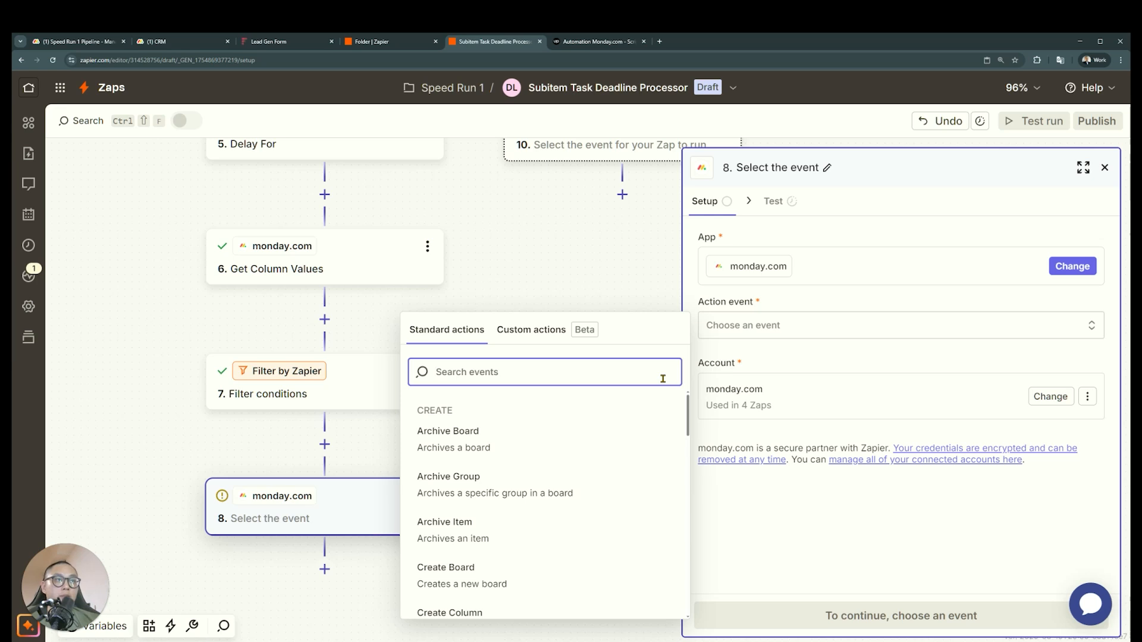
pyautogui.write('c')
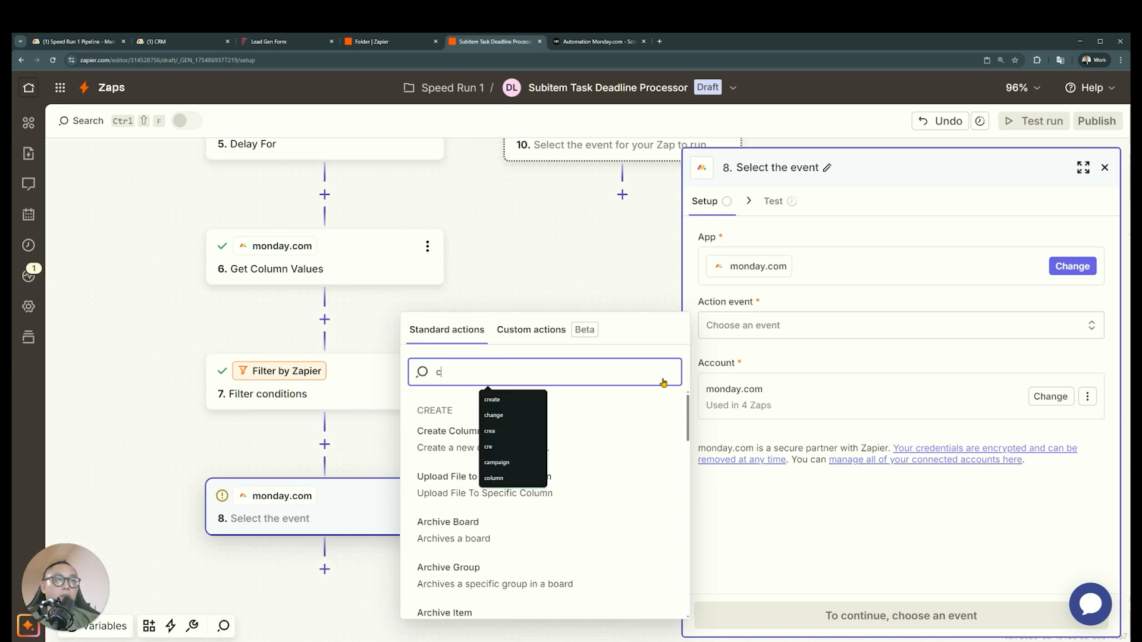
pyautogui.write('rea')
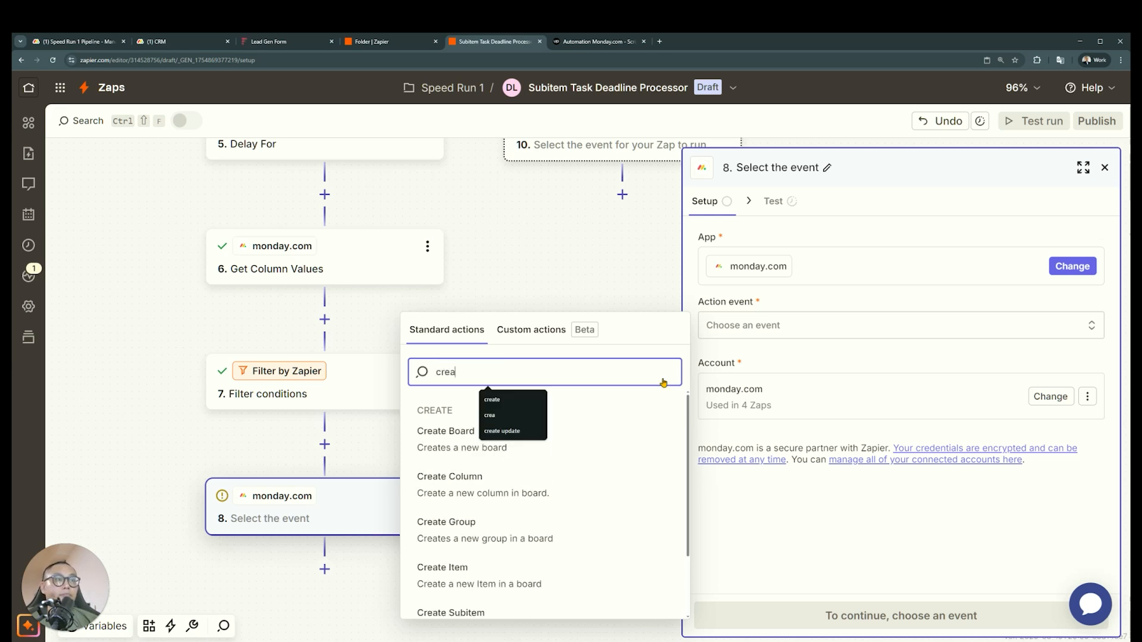
pyautogui.scroll(-2, 624, 457)
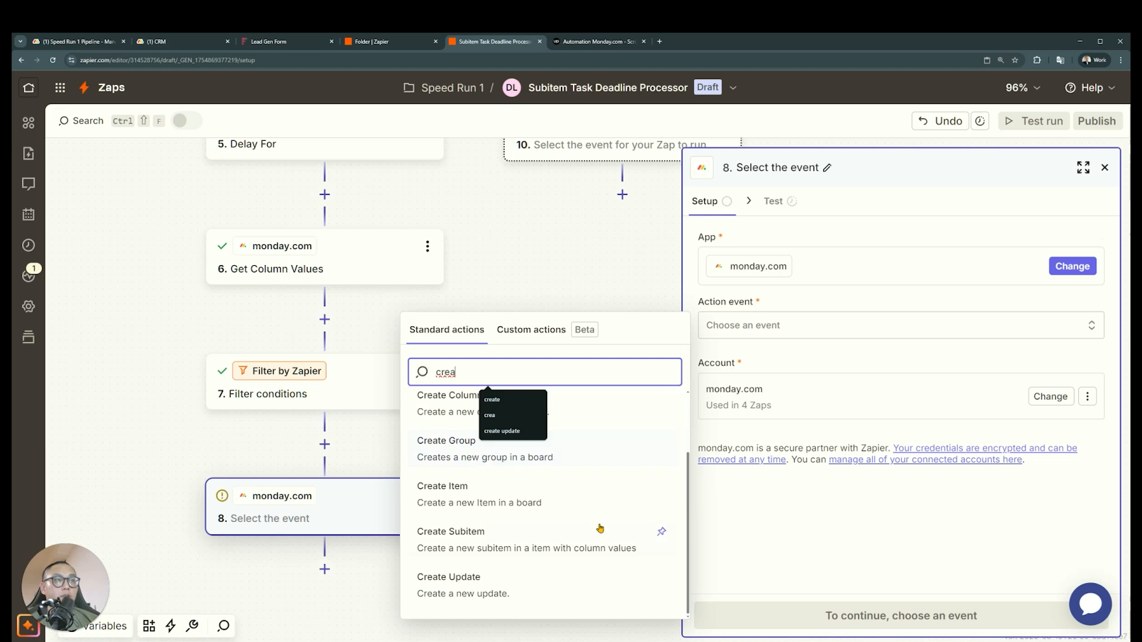
pyautogui.scroll(2, 598, 535)
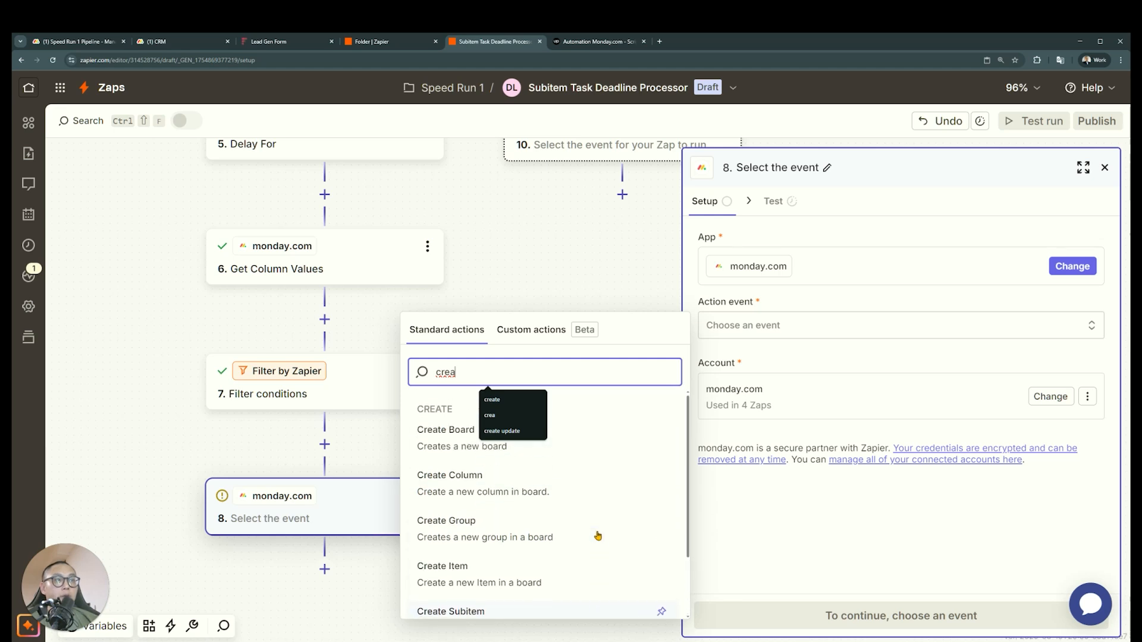
pyautogui.hotkey('ctrl', 'a')
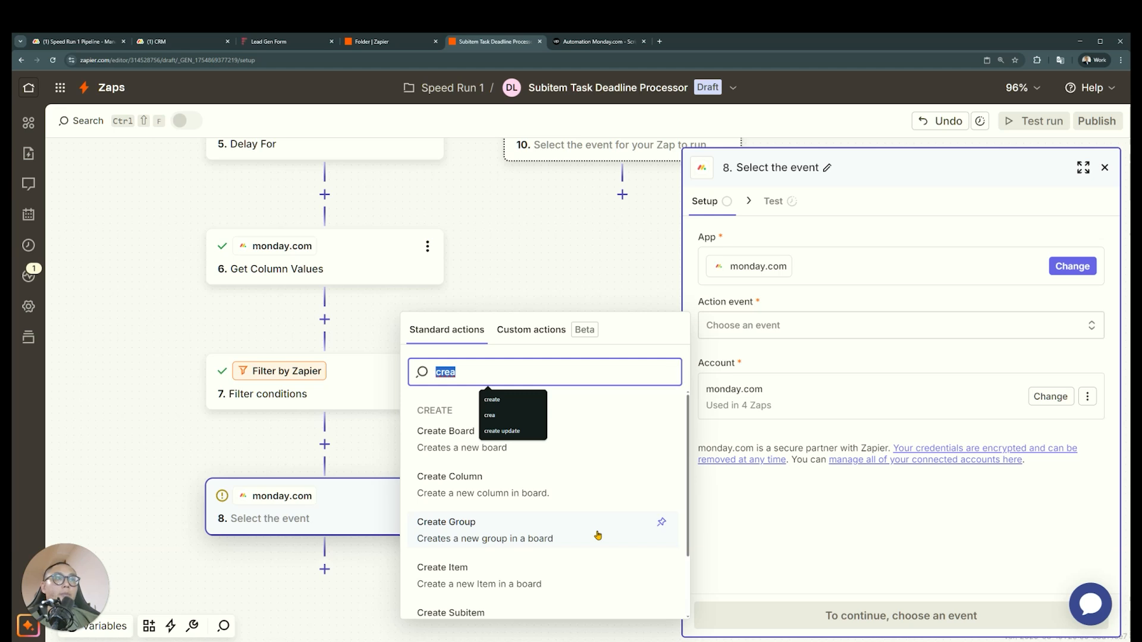
pyautogui.write('update')
pyautogui.click(564, 499)
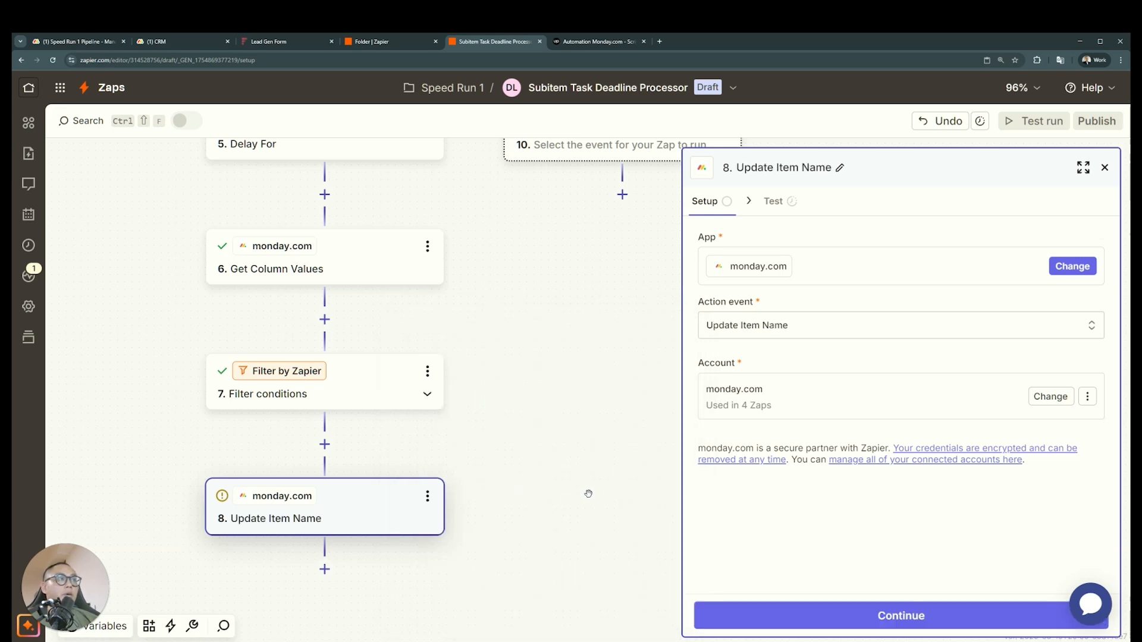
# Continue to the Update Item Name step's configuration and set its Board ID to CRM
pyautogui.click(975, 616)
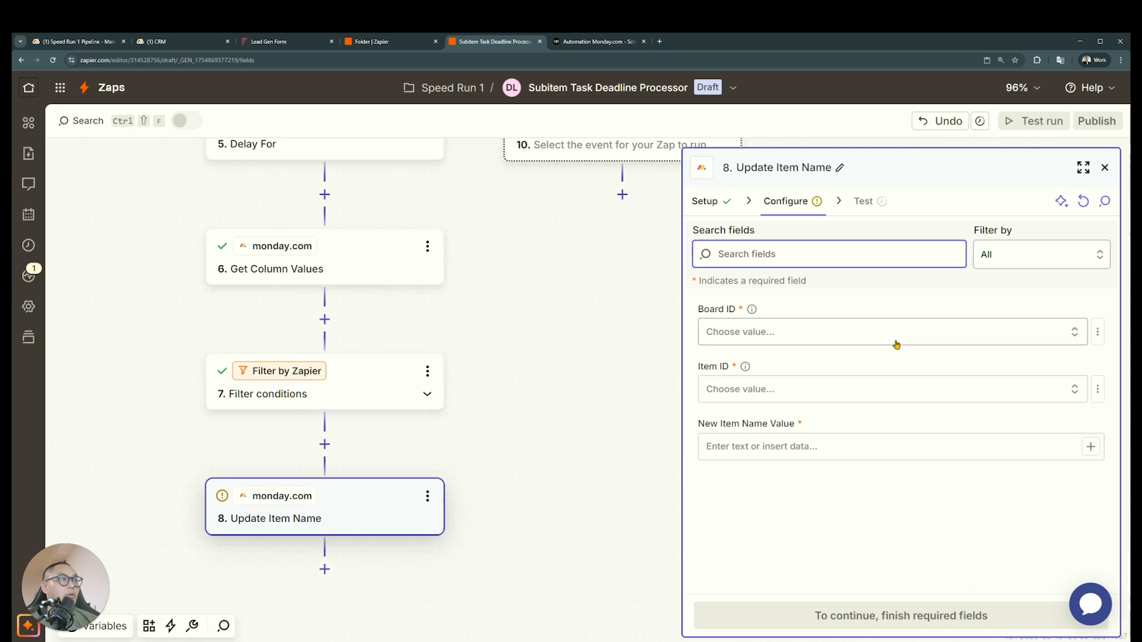
pyautogui.click(869, 339)
pyautogui.click(577, 439)
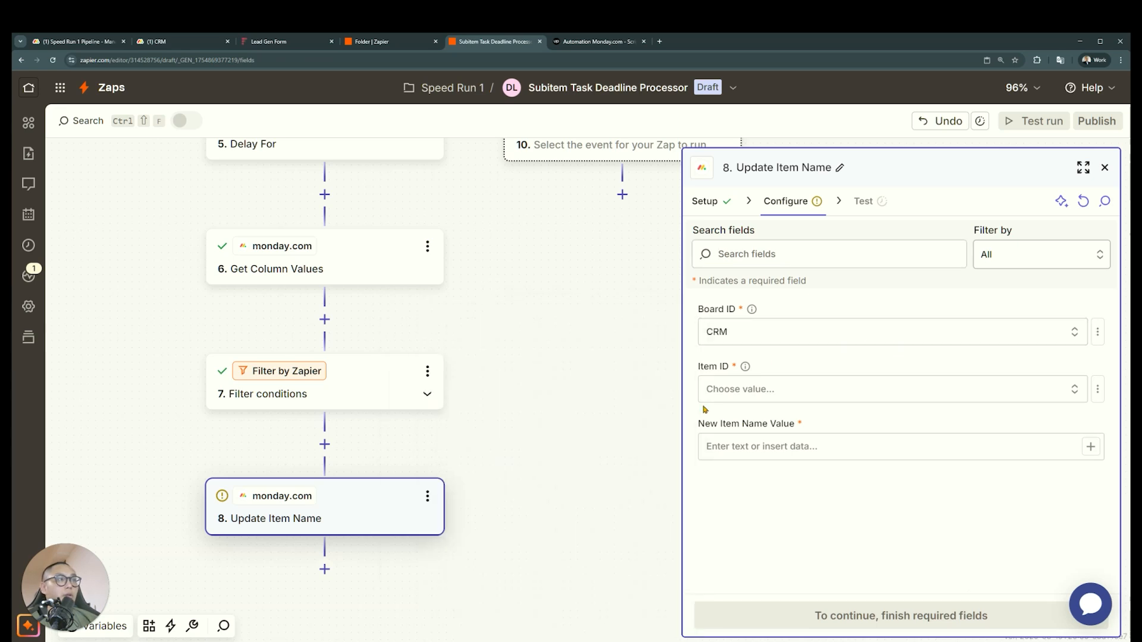
# Switch the Update Item Name step's Item ID to a custom value and map it to the webhook's Event Pulse Id
pyautogui.click(1029, 388)
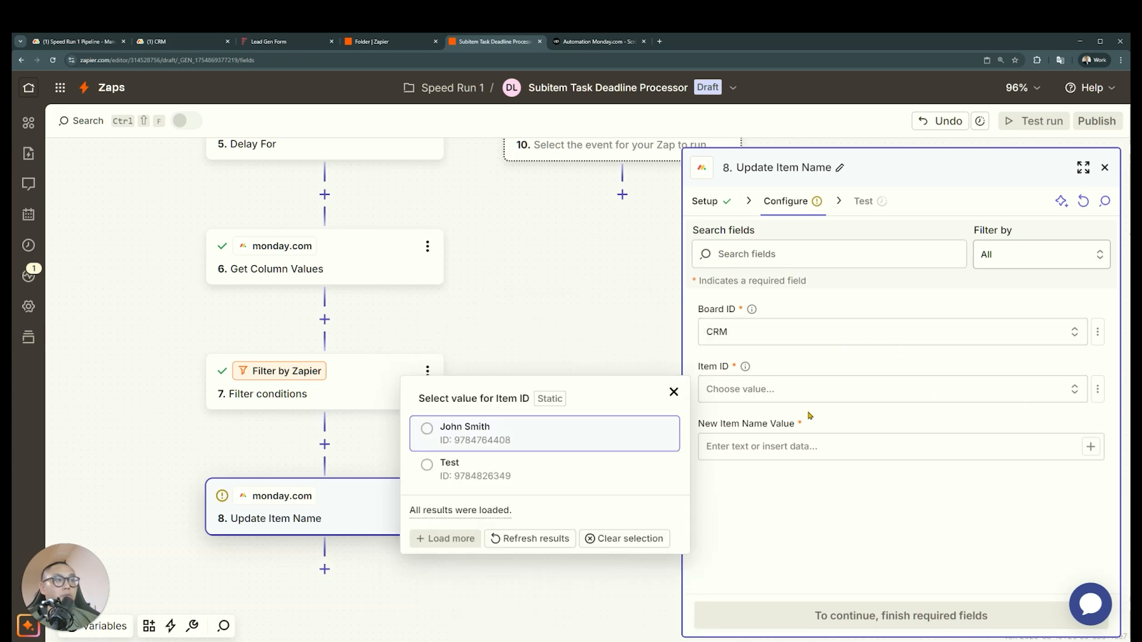
pyautogui.click(1098, 389)
pyautogui.click(1097, 389)
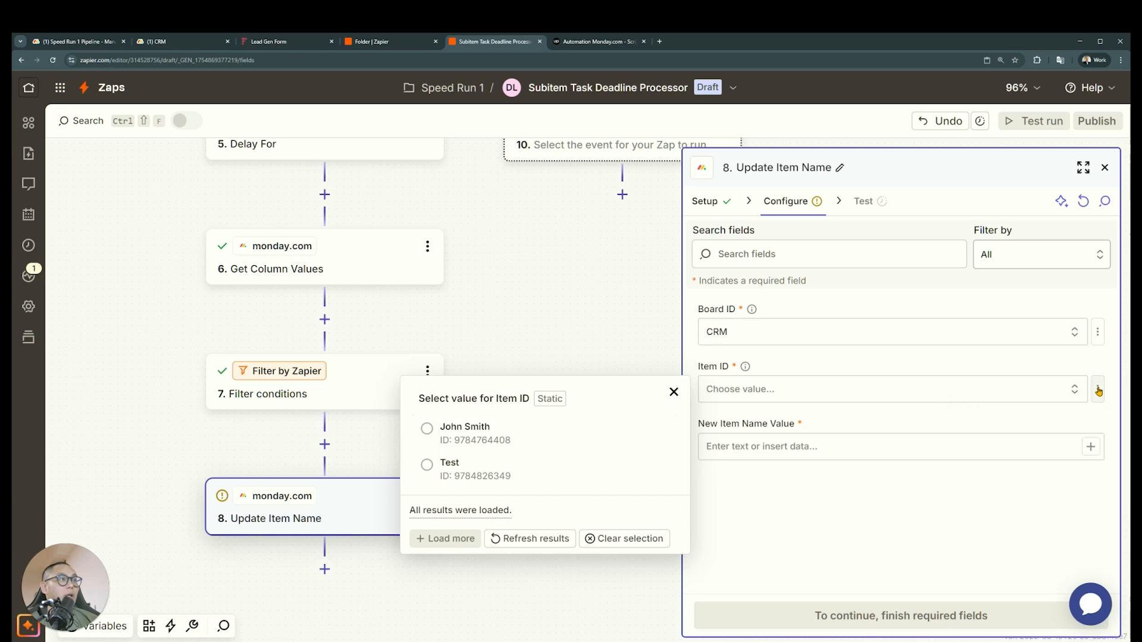
pyautogui.click(1097, 389)
pyautogui.click(1097, 390)
pyautogui.click(1099, 391)
pyautogui.click(1098, 392)
pyautogui.click(1055, 371)
pyautogui.click(1100, 391)
pyautogui.click(1063, 474)
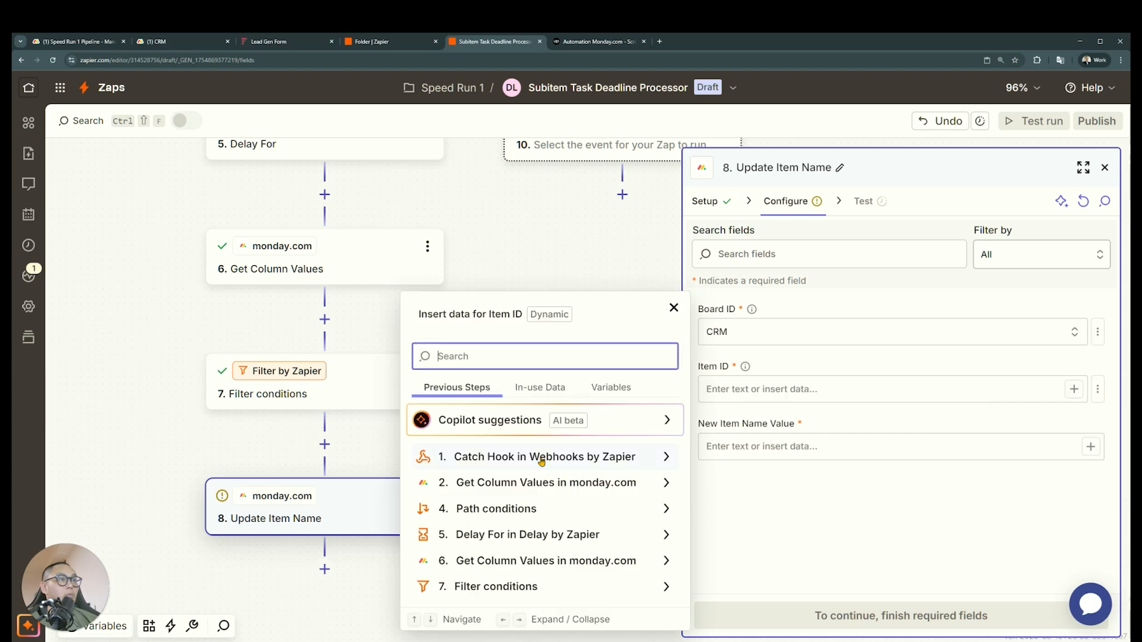
pyautogui.click(537, 459)
pyautogui.click(568, 348)
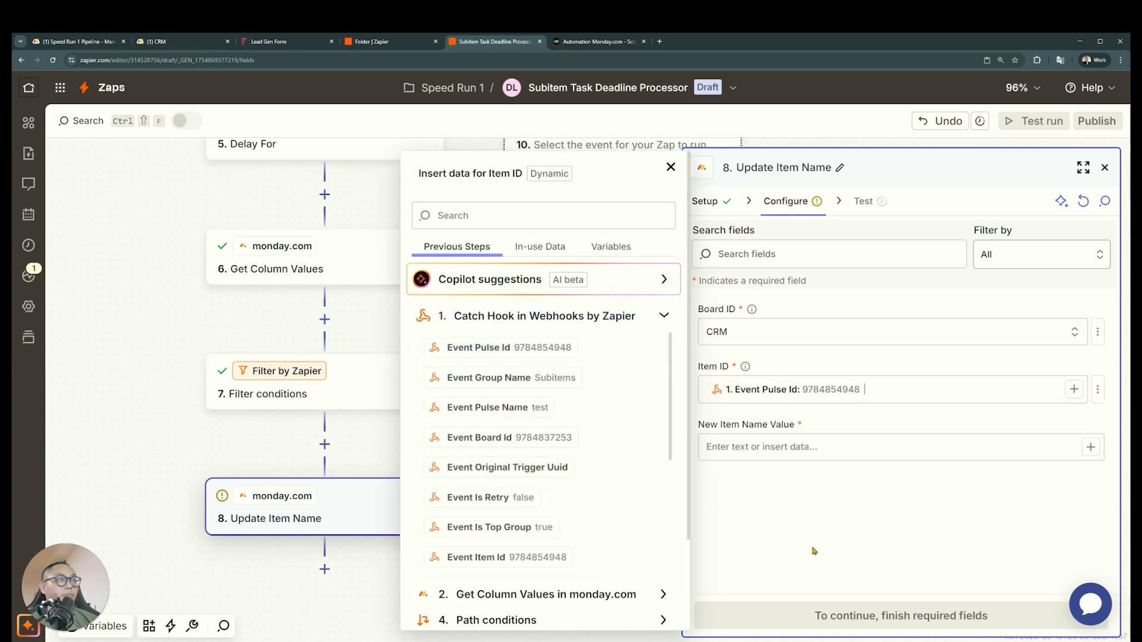
# Change the final monday.com step's action event to Update Item and continue to its configuration
pyautogui.click(708, 201)
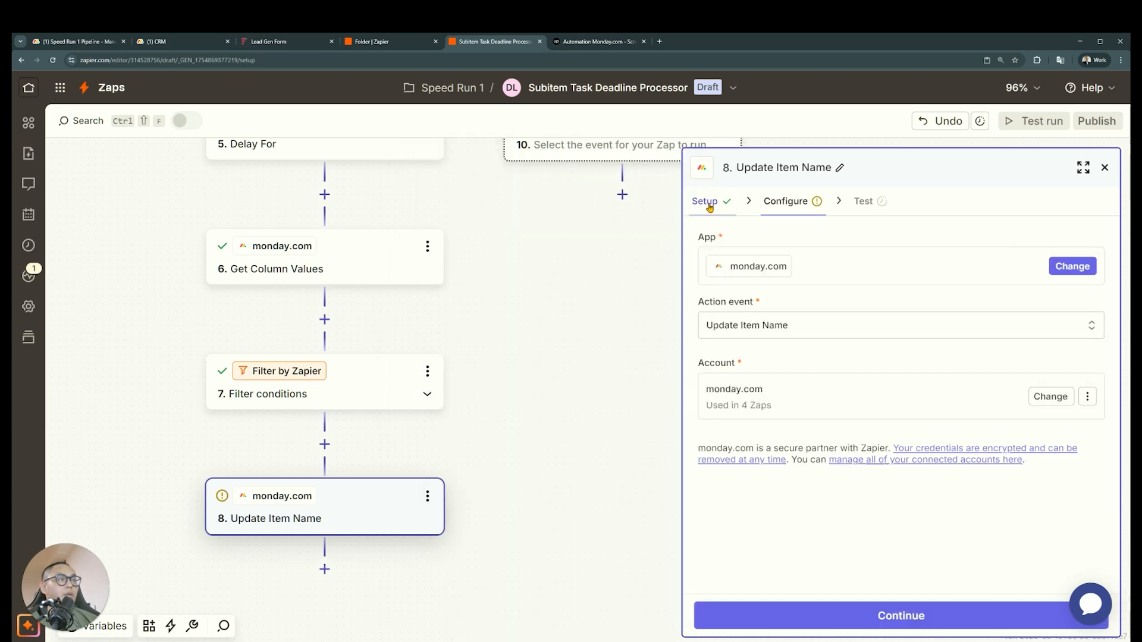
pyautogui.click(779, 325)
pyautogui.write('update')
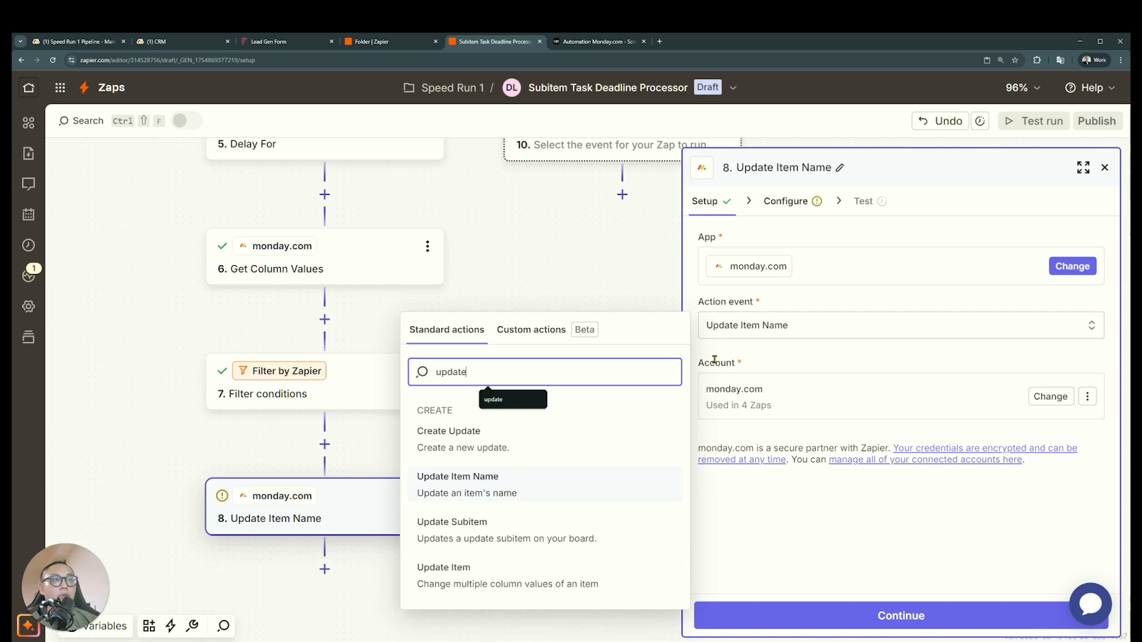
pyautogui.click(523, 580)
pyautogui.click(716, 616)
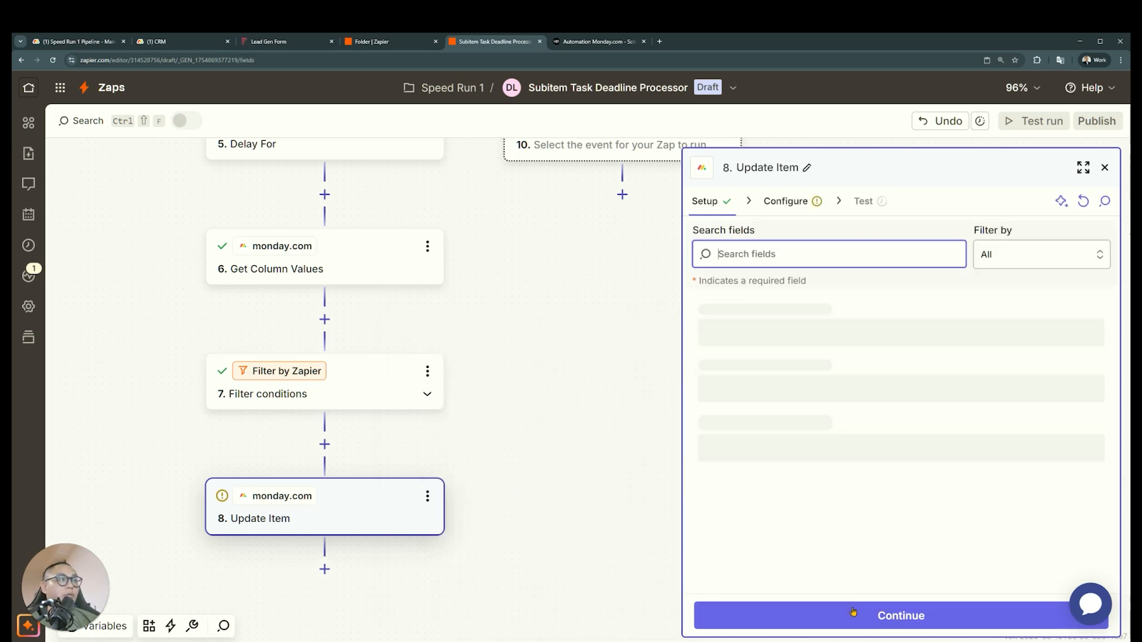
# Search the boards for "subitems of crm", load more results and set the Board ID to Subitems of CRM
pyautogui.click(1074, 332)
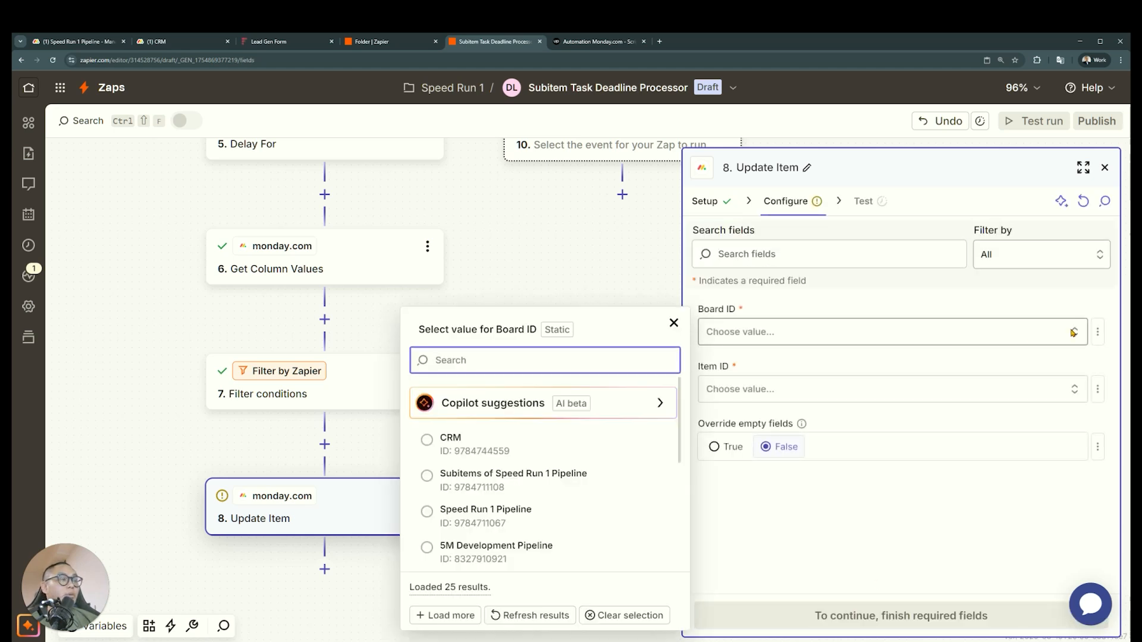
pyautogui.write('sub')
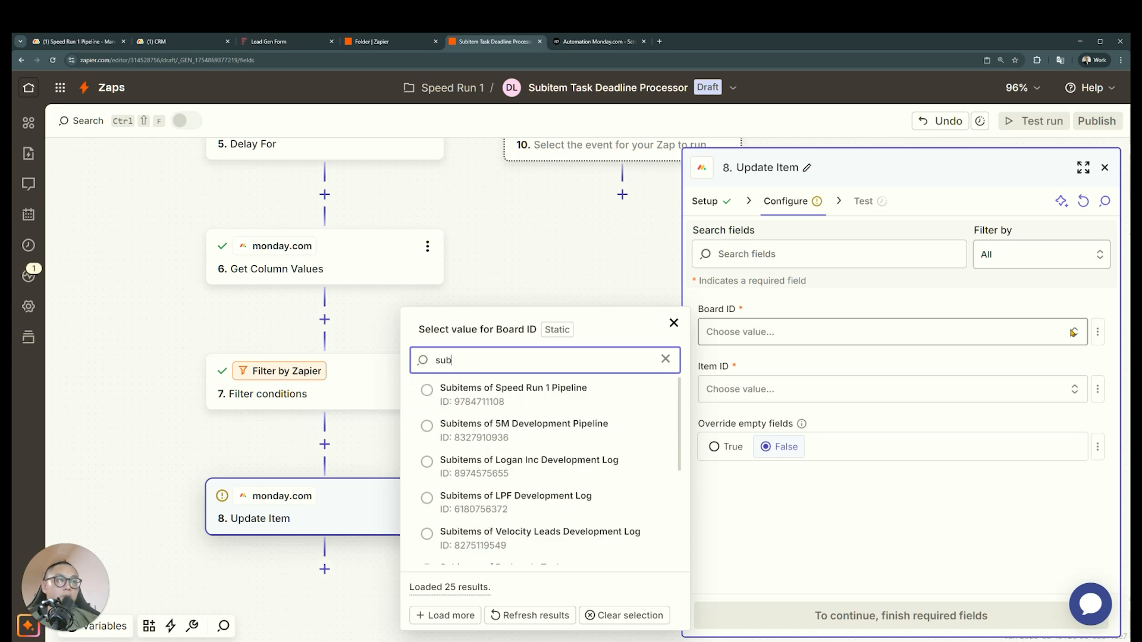
pyautogui.write('items of crm')
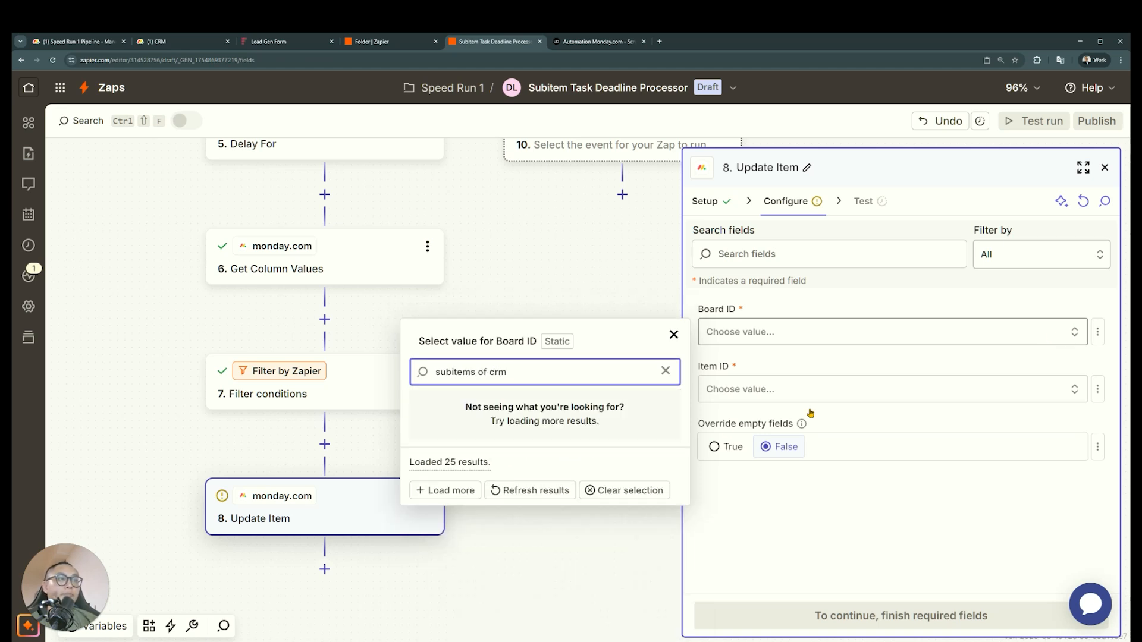
pyautogui.click(472, 497)
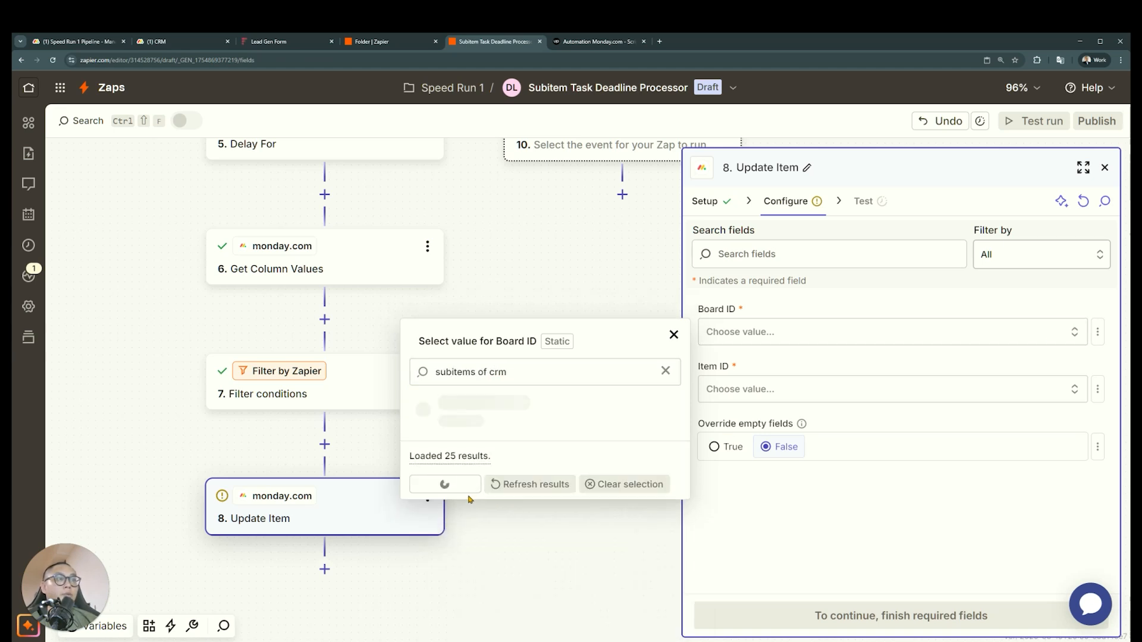
pyautogui.click(523, 404)
# Make the Update Item step's Item ID a custom value mapped to the Catch Hook's Event Pulse Id
pyautogui.click(1097, 392)
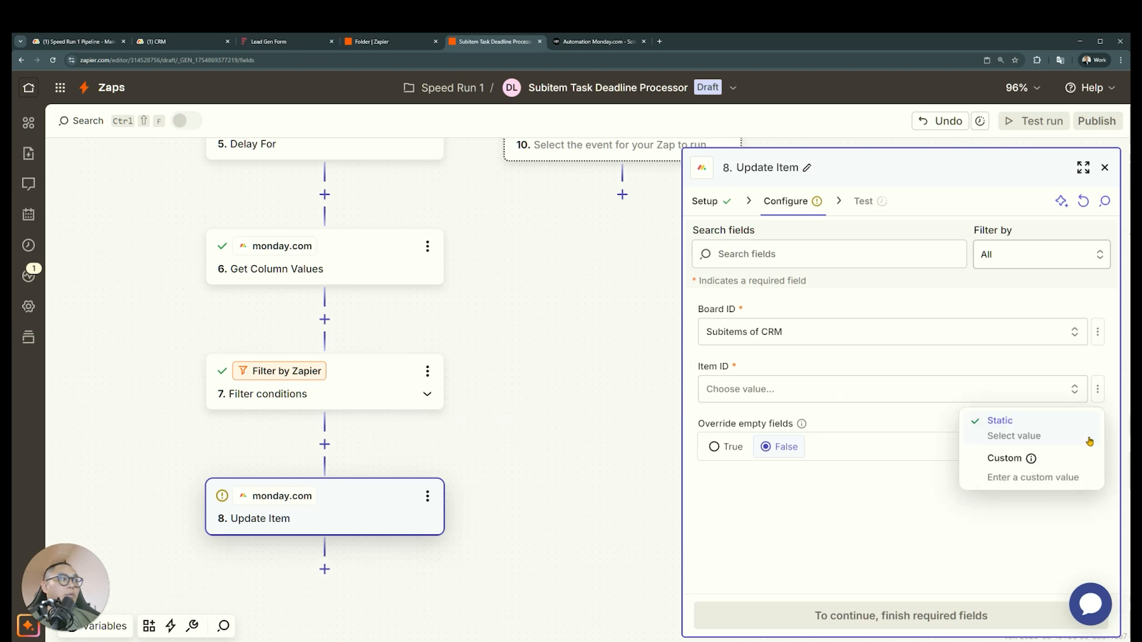
pyautogui.click(1011, 461)
pyautogui.click(565, 455)
pyautogui.click(554, 348)
pyautogui.click(925, 458)
# Set the Notify Manager field to Trigger and test the Update Item step
pyautogui.scroll(-4, 910, 482)
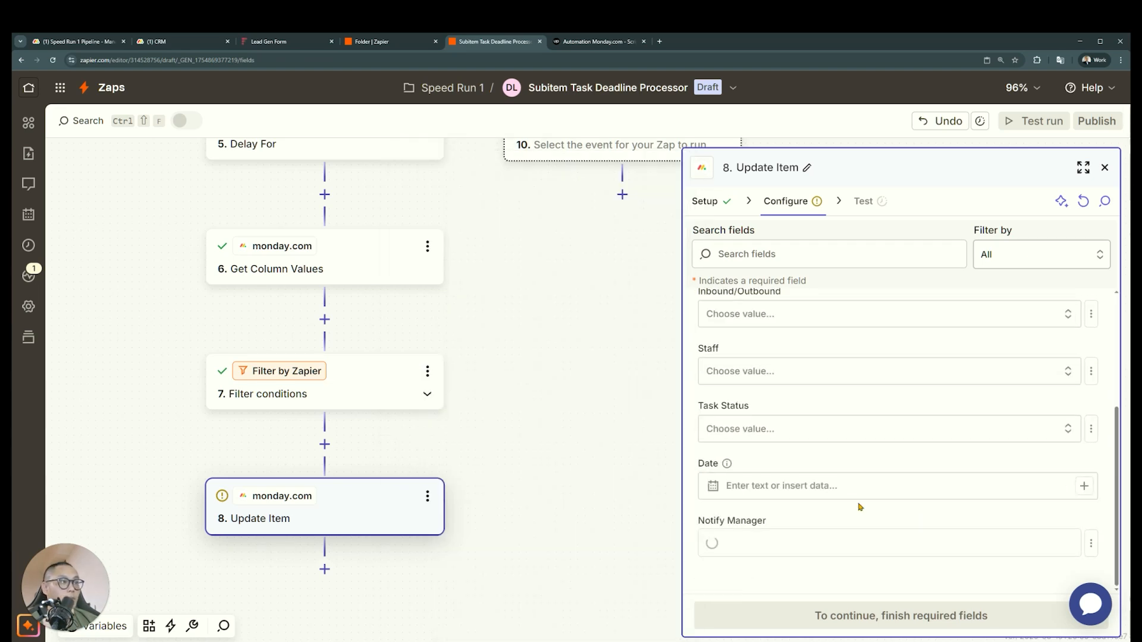
pyautogui.click(828, 542)
pyautogui.click(576, 535)
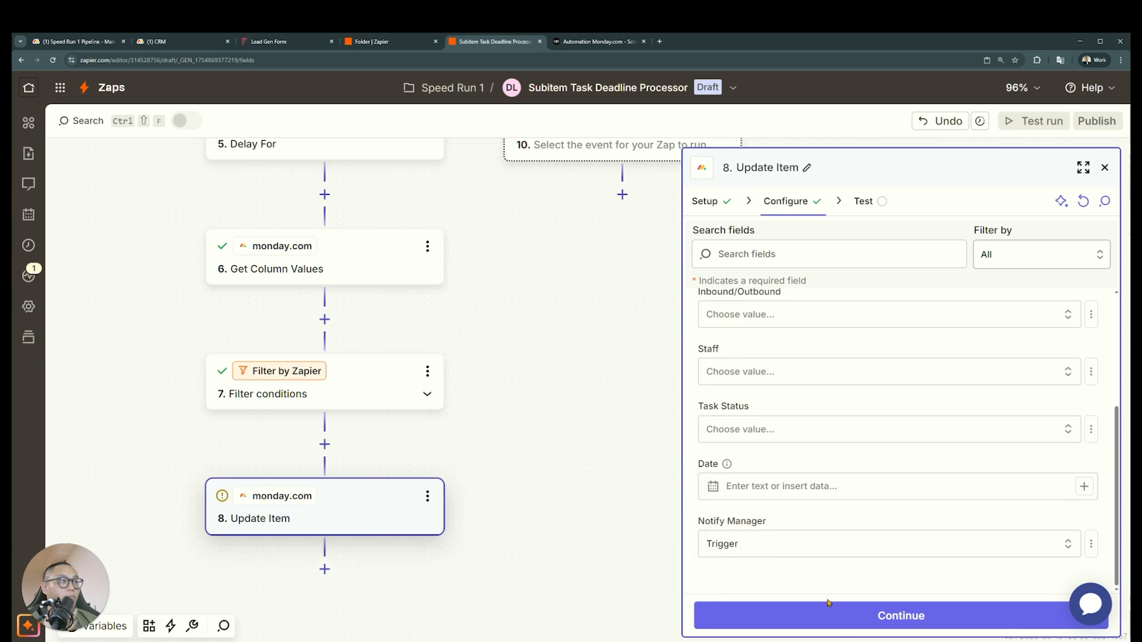
pyautogui.click(828, 604)
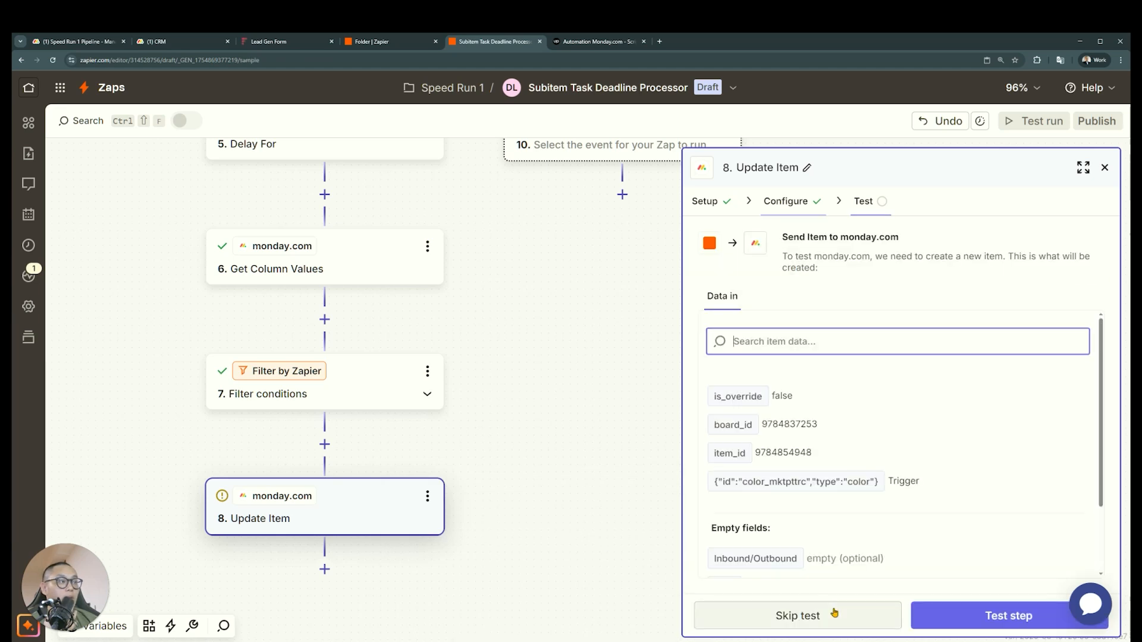
pyautogui.click(1005, 616)
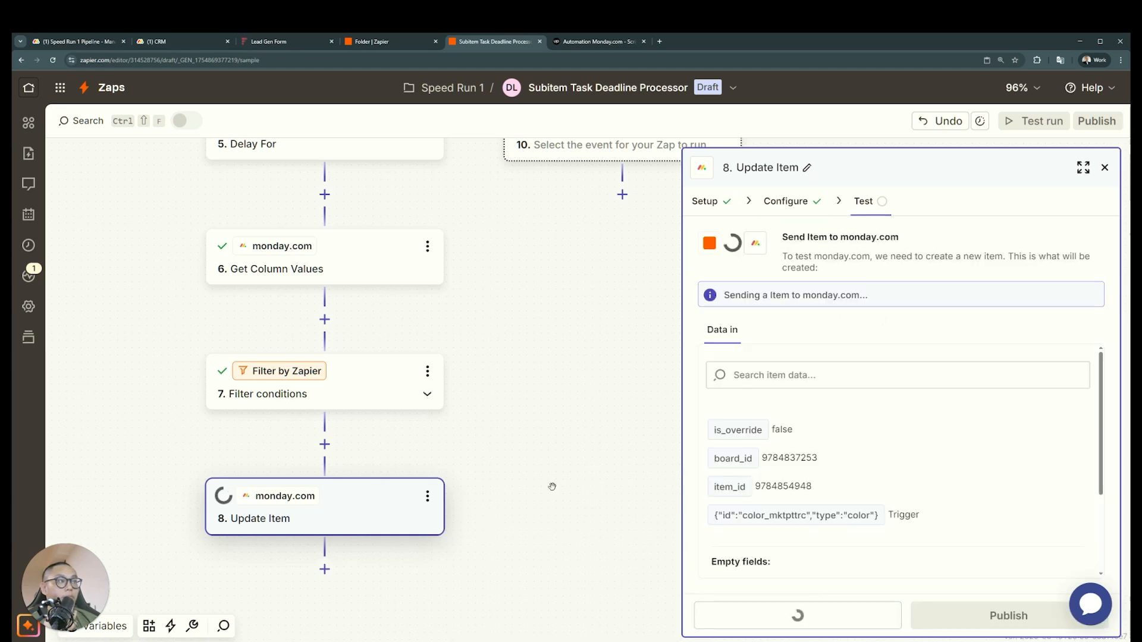
# Switch to the CRM board in monday.com and review the test subitem's activity log for Notify Manager changes
pyautogui.click(273, 41)
pyautogui.click(146, 42)
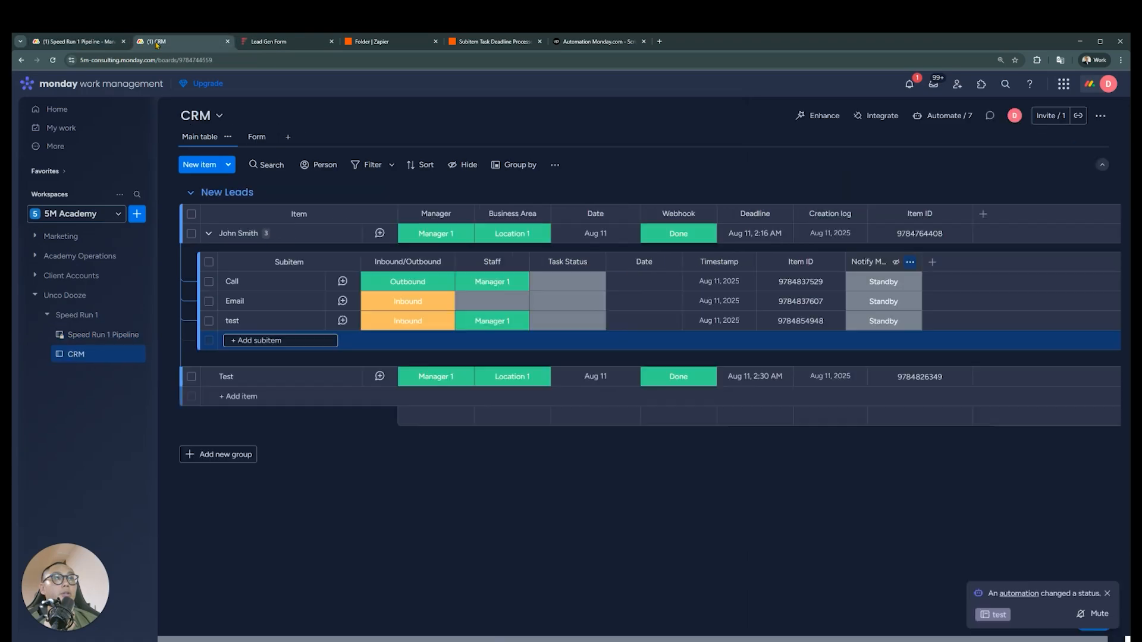
pyautogui.click(315, 321)
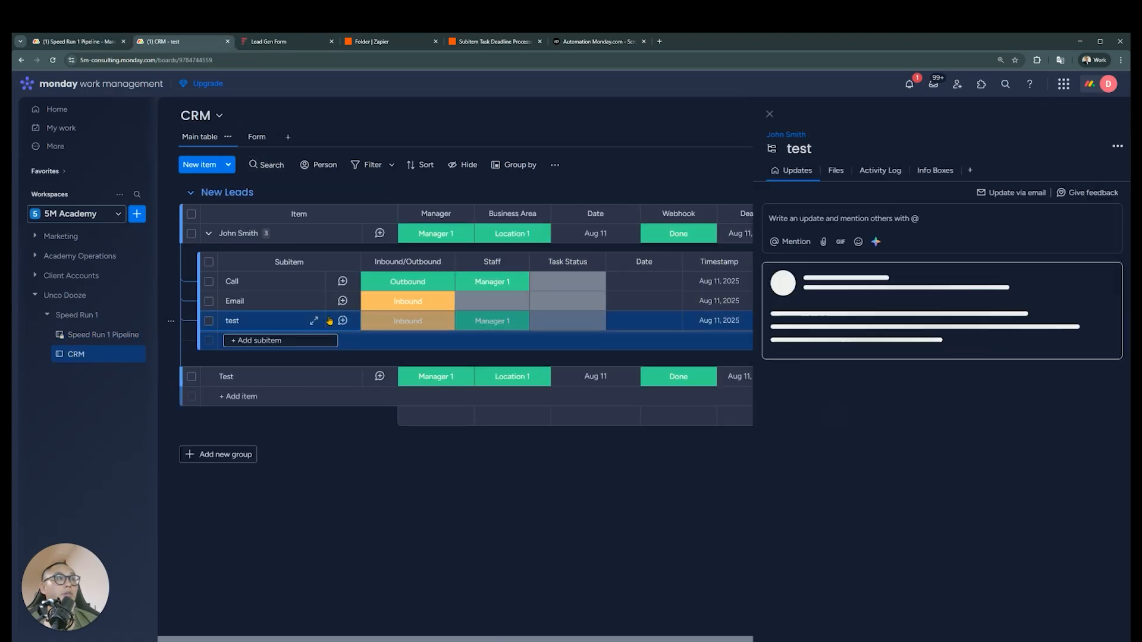
pyautogui.click(879, 169)
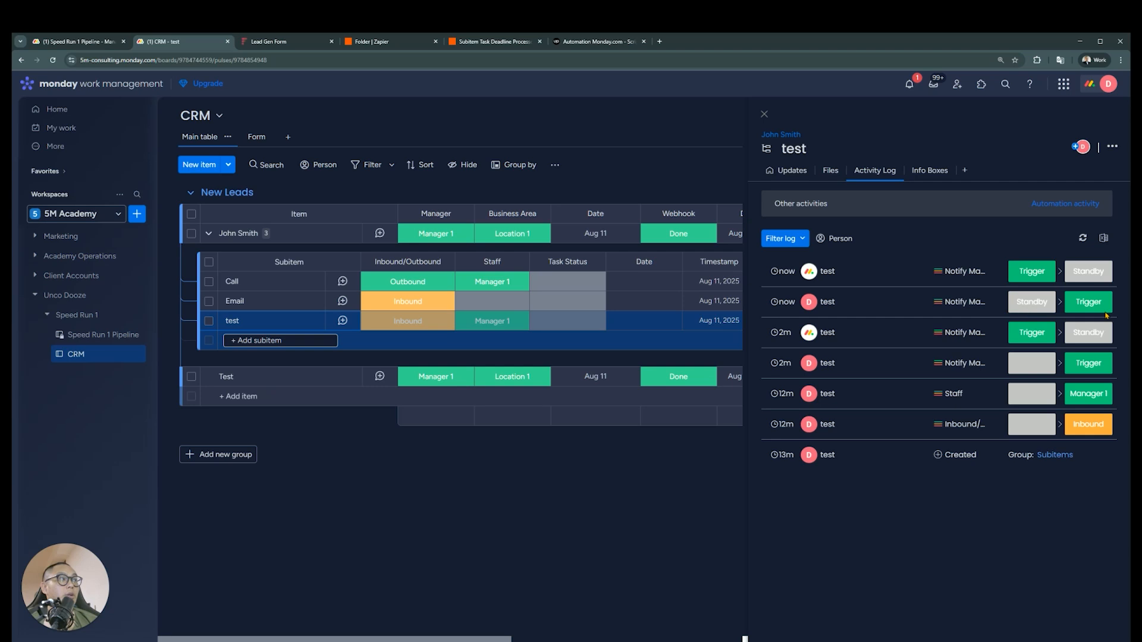
pyautogui.click(765, 114)
pyautogui.click(946, 118)
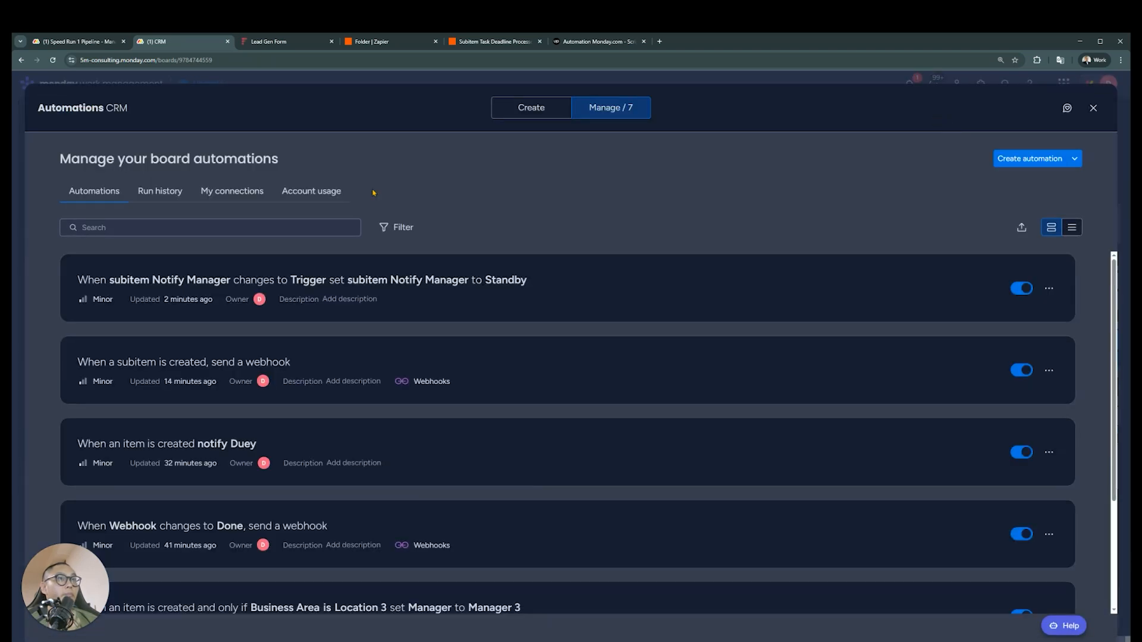
pyautogui.click(1019, 159)
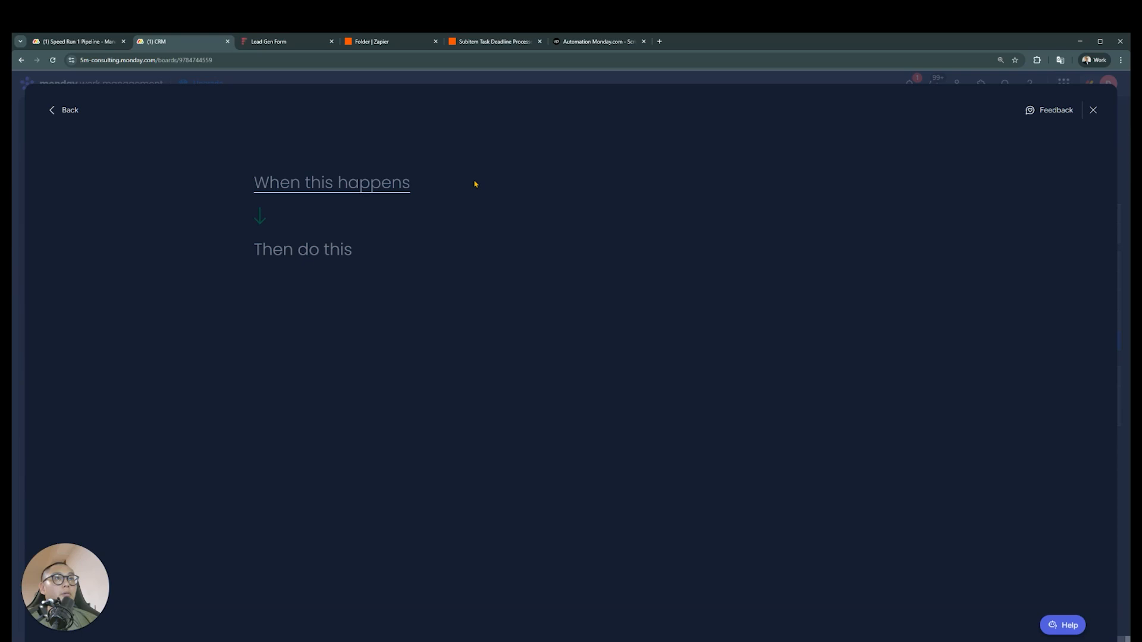
pyautogui.click(366, 187)
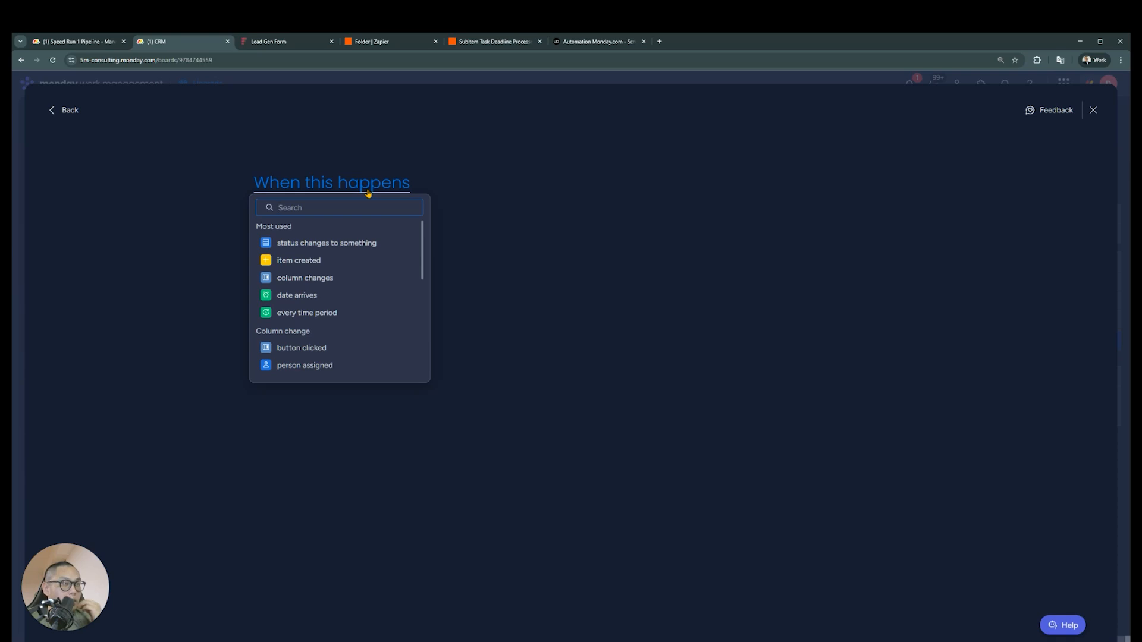
pyautogui.click(1120, 126)
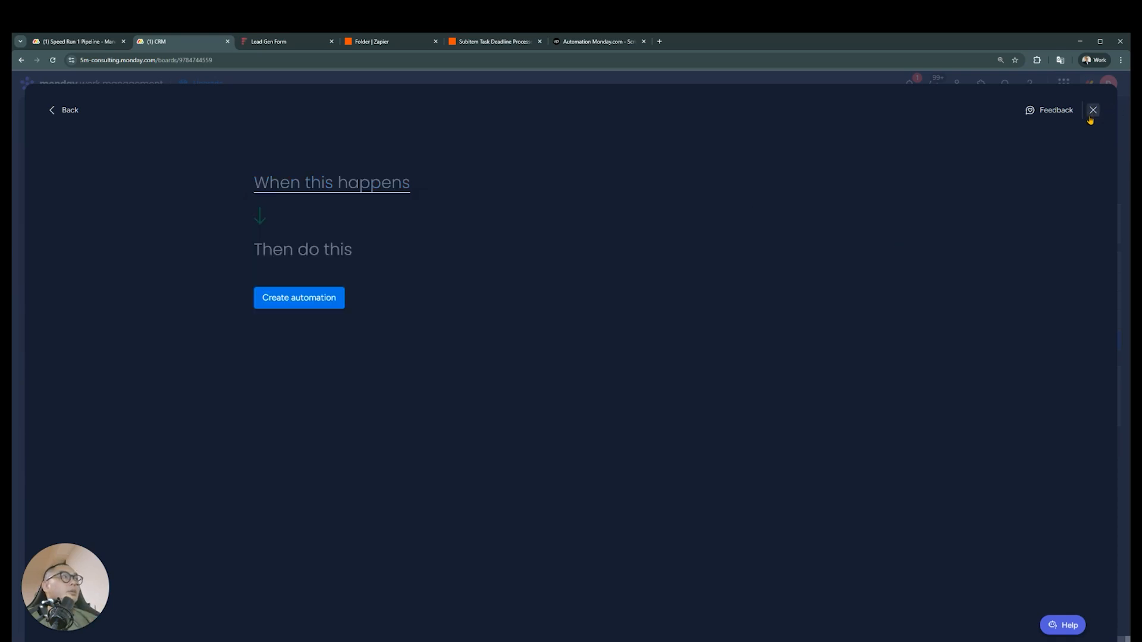
pyautogui.click(1093, 112)
# Rename the Notify Manager column's Trigger label to 15 Minutes
pyautogui.click(883, 320)
pyautogui.click(885, 408)
pyautogui.doubleClick(902, 354)
pyautogui.write('15 Minutes')
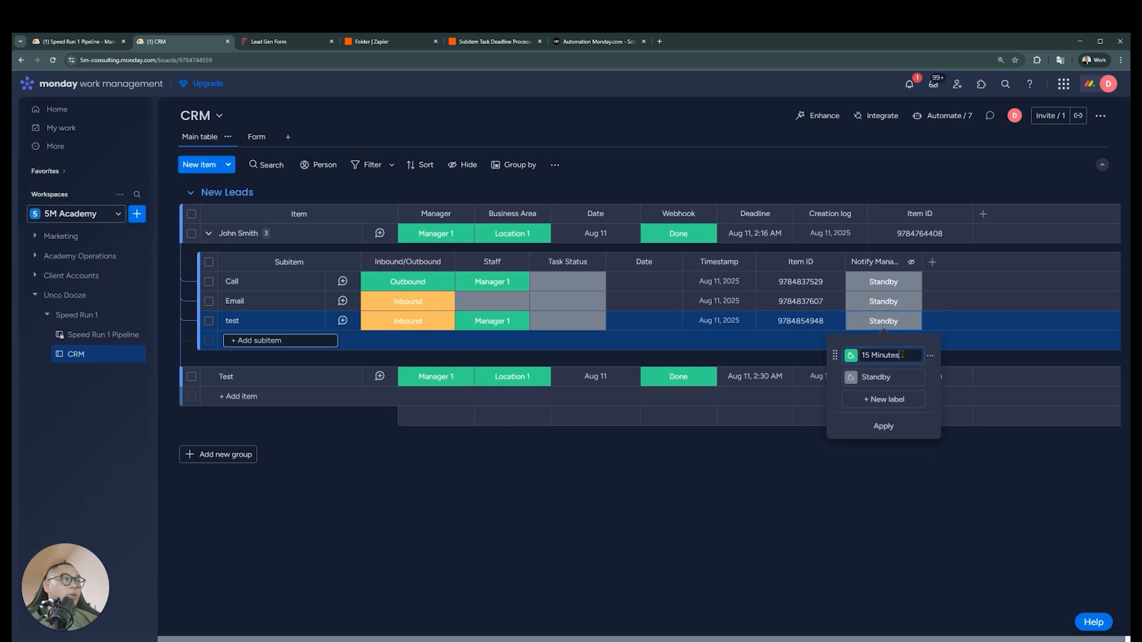
# Add a 30 Minutes label to the Notify Manager column, placed above Standby
pyautogui.click(884, 399)
pyautogui.moveTo(835, 398); pyautogui.dragTo(839, 376)
pyautogui.click(887, 377)
pyautogui.write('30 Mninutes')
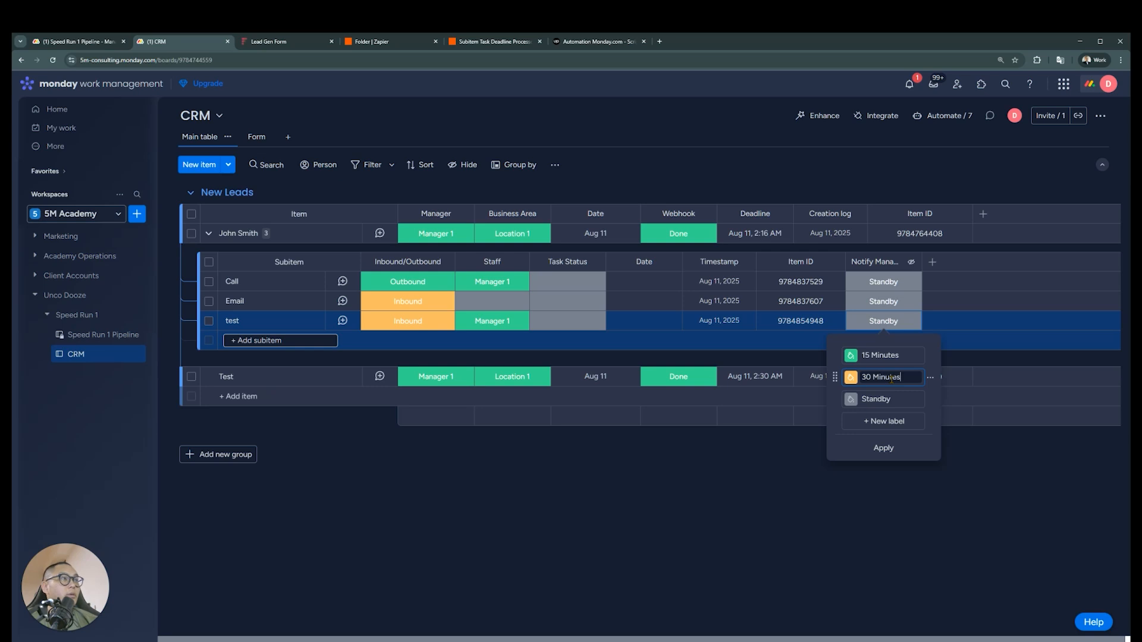
# Add a 60 Minutes label between 30 Minutes and Standby and apply the label changes
pyautogui.press('Return')
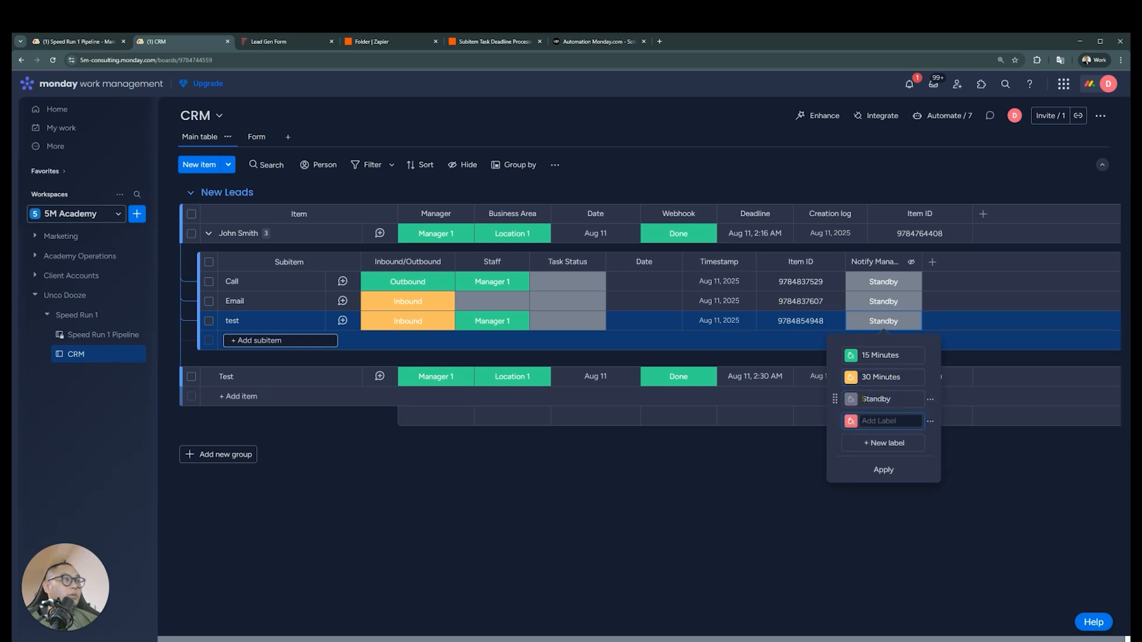
pyautogui.moveTo(834, 421); pyautogui.dragTo(838, 399)
pyautogui.click(882, 399)
pyautogui.write('60 Minutes')
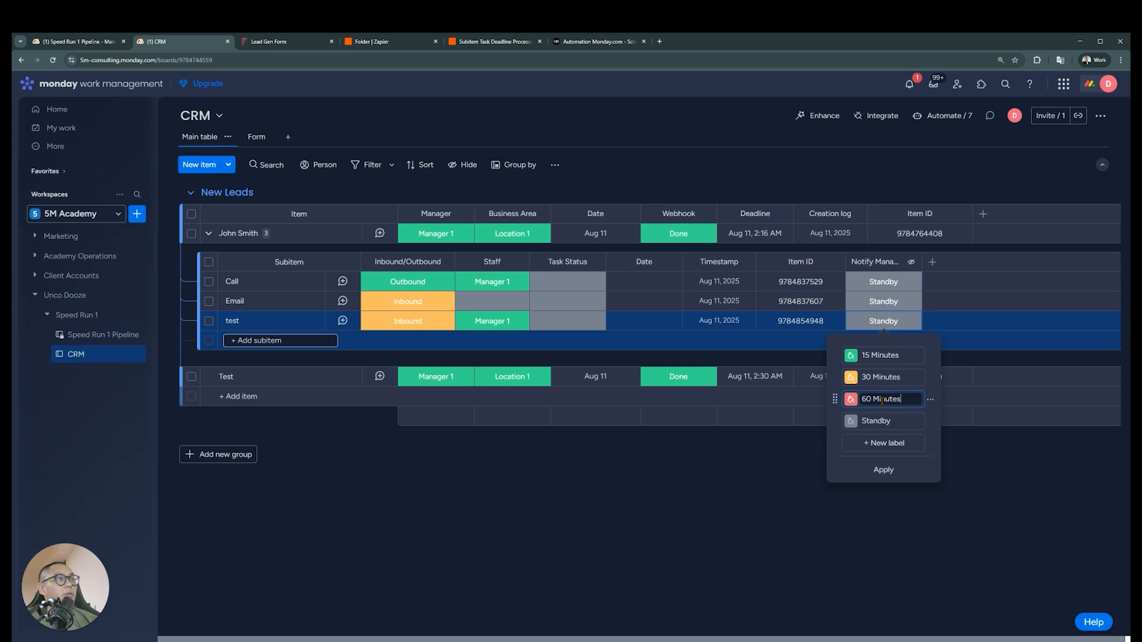
pyautogui.click(882, 471)
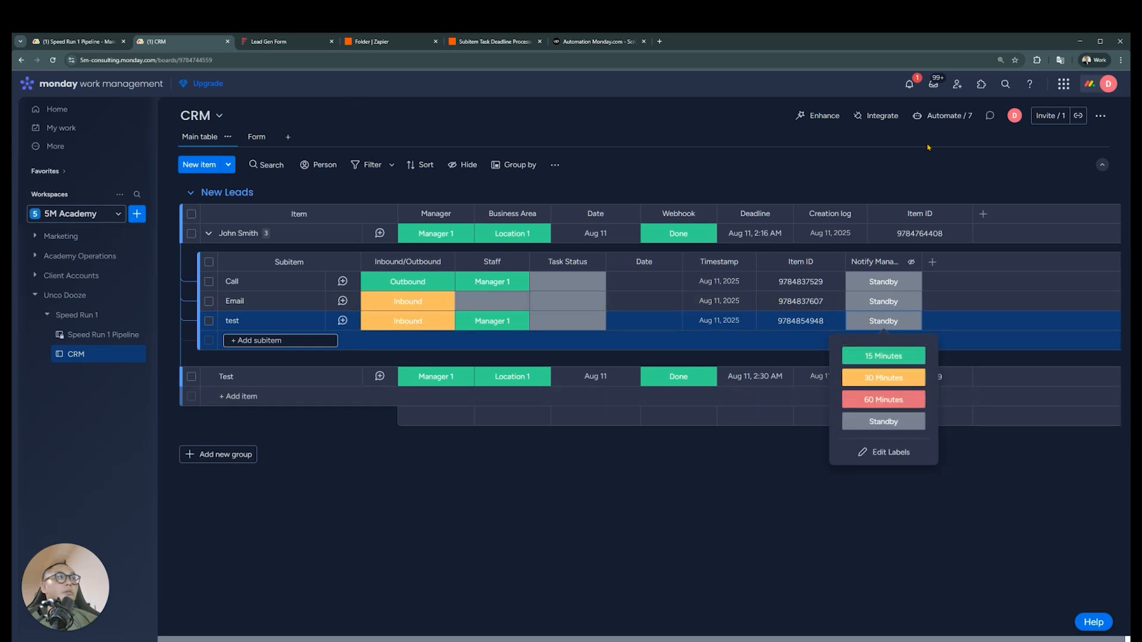
# Change the Notify Manager automation's trigger value to Anything, update it and close the automations window
pyautogui.click(944, 115)
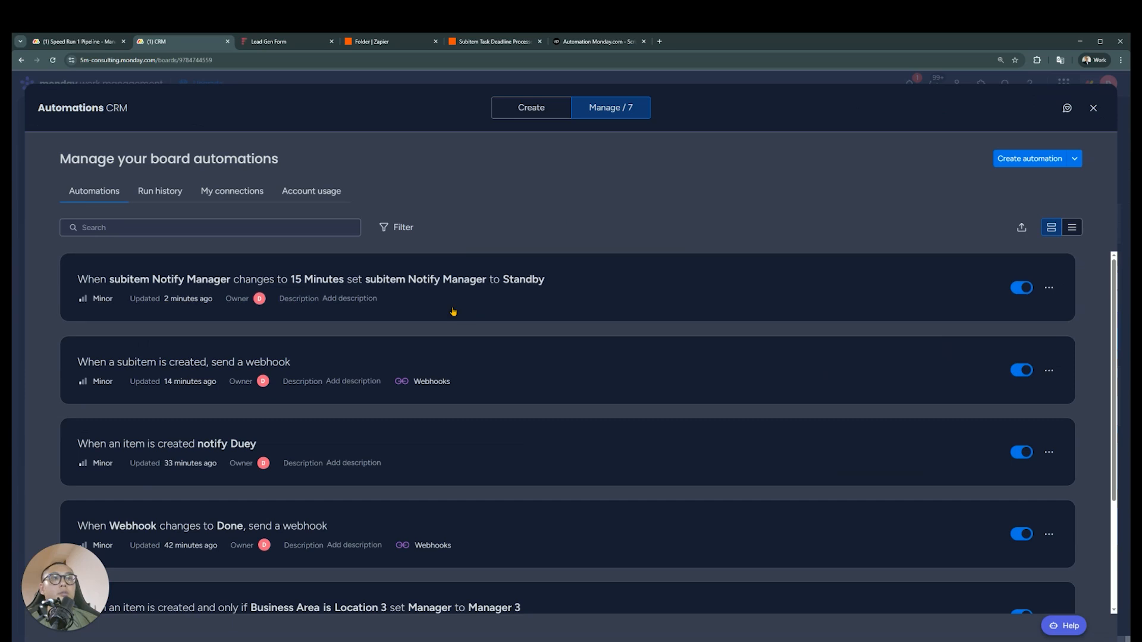
pyautogui.click(515, 282)
pyautogui.click(479, 182)
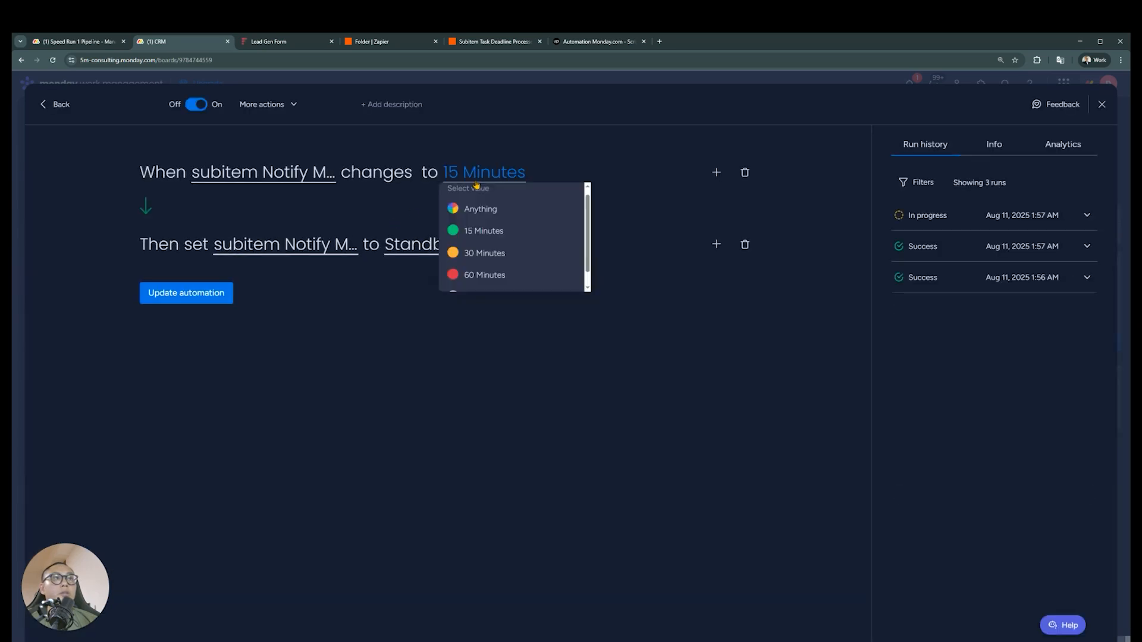
pyautogui.click(485, 210)
pyautogui.click(204, 295)
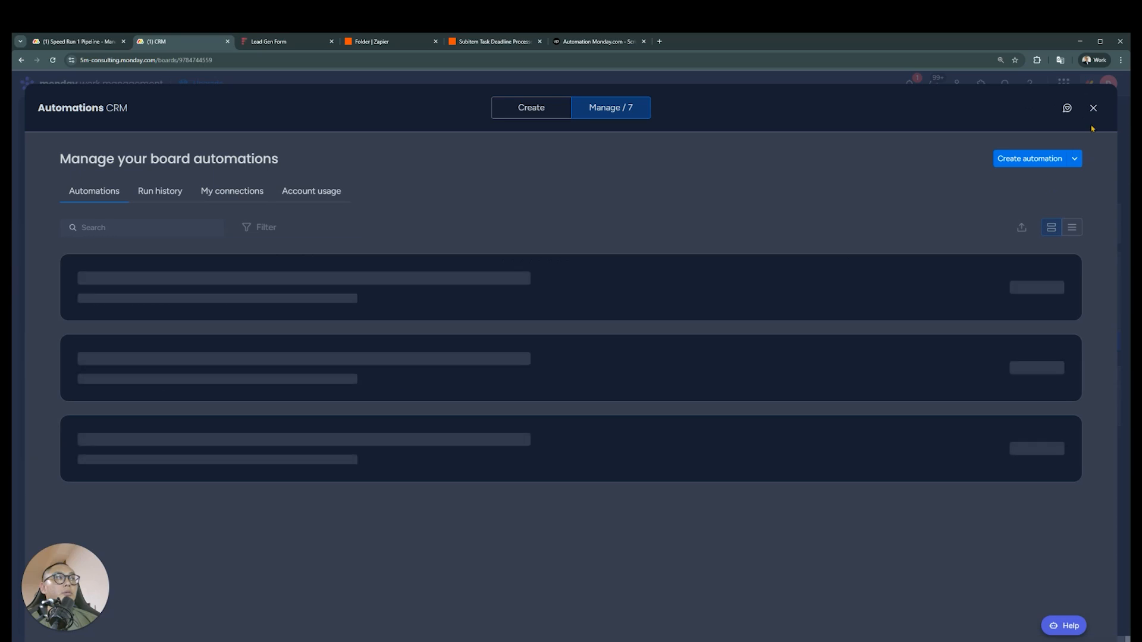
pyautogui.click(1094, 107)
# Switch to the Zapier editor and set the Update Item step's Notify Manager value to 15 Minutes
pyautogui.click(476, 45)
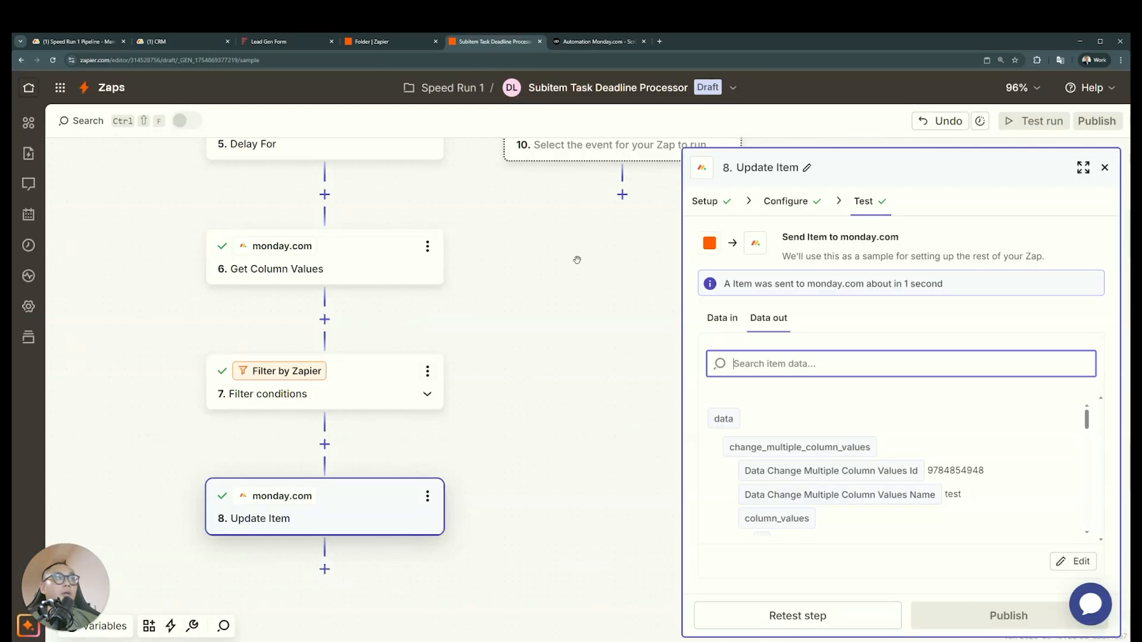
pyautogui.click(785, 199)
pyautogui.scroll(-3, 848, 446)
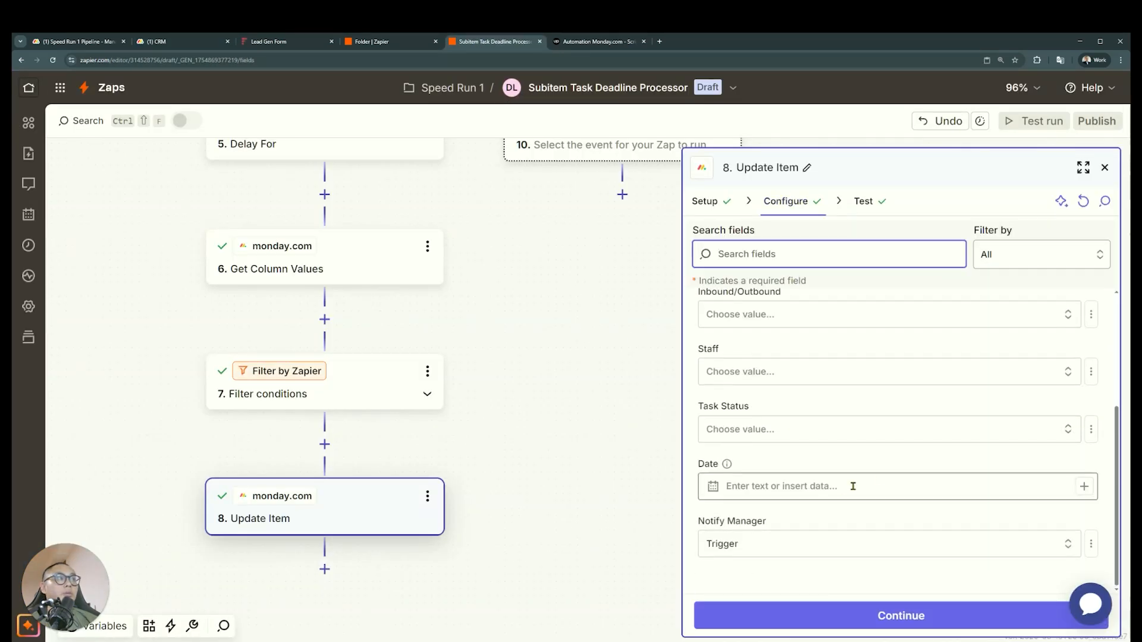
pyautogui.click(799, 544)
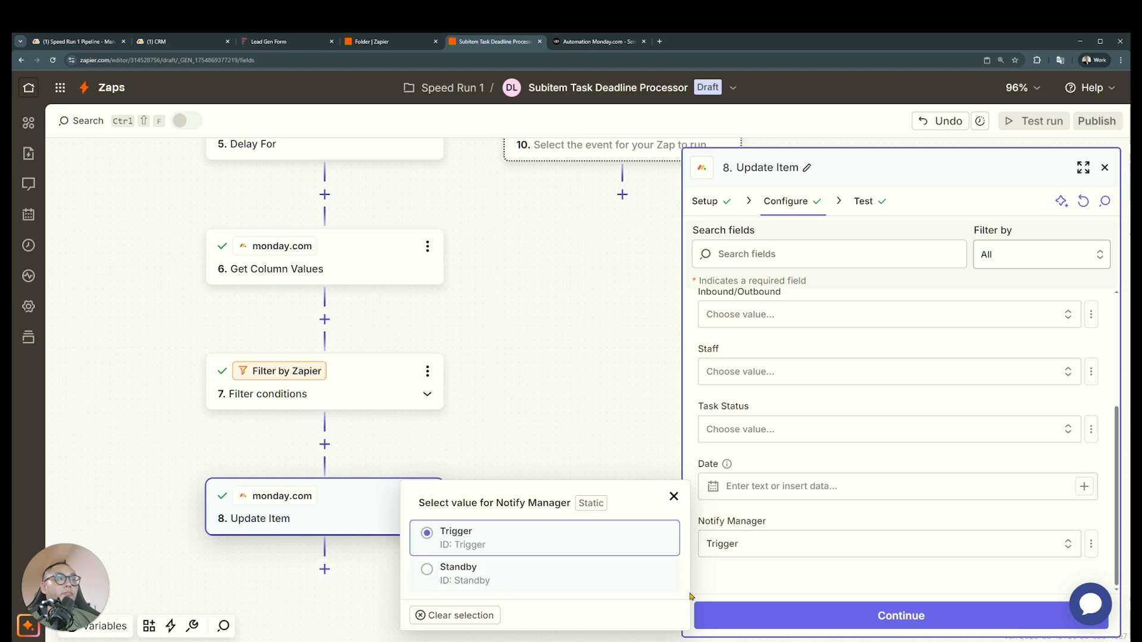
pyautogui.click(383, 625)
pyautogui.click(744, 547)
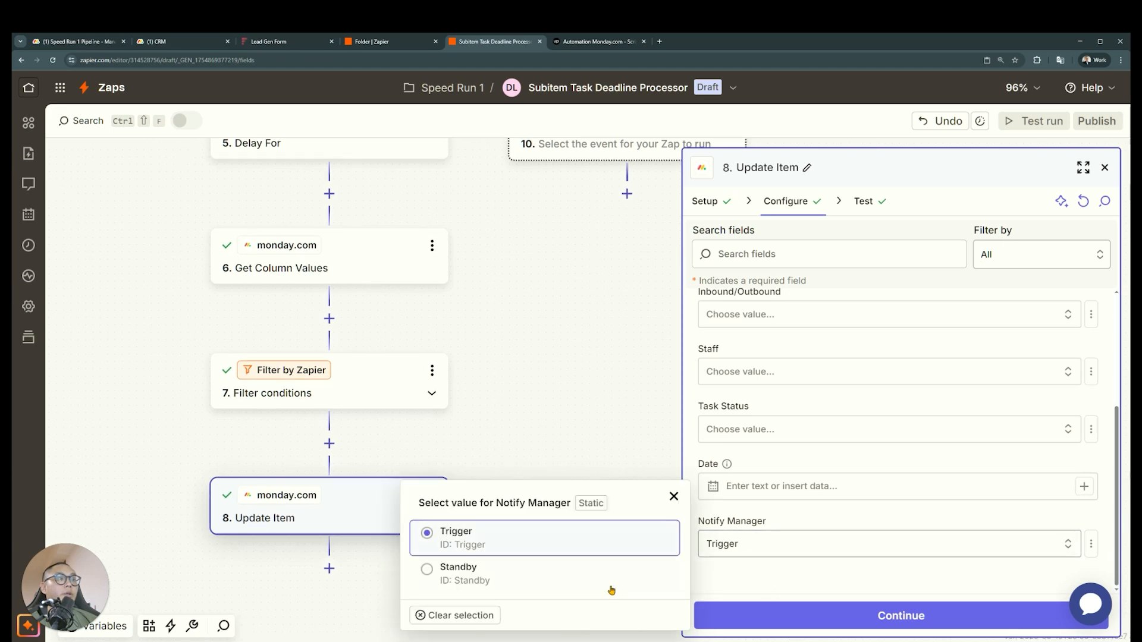
pyautogui.click(459, 615)
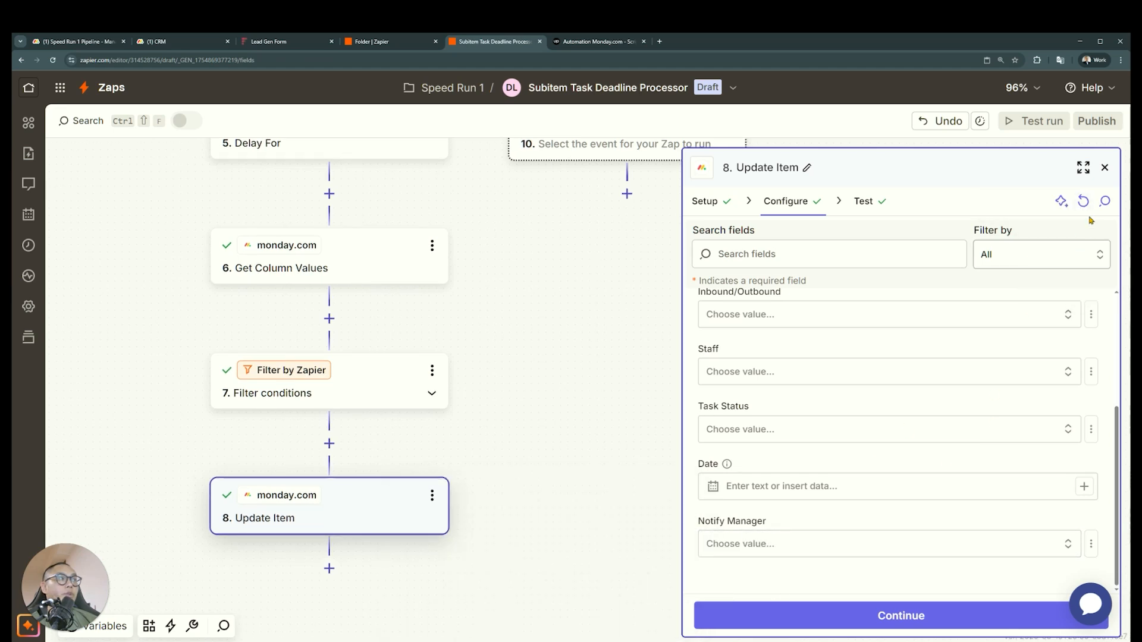
pyautogui.click(903, 546)
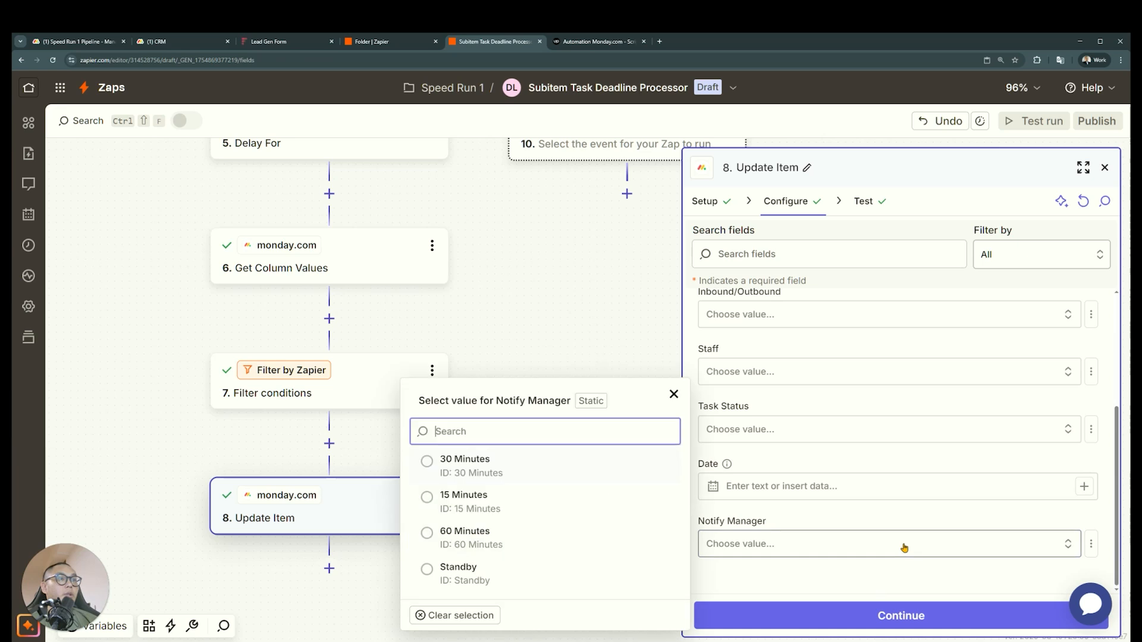
pyautogui.click(532, 509)
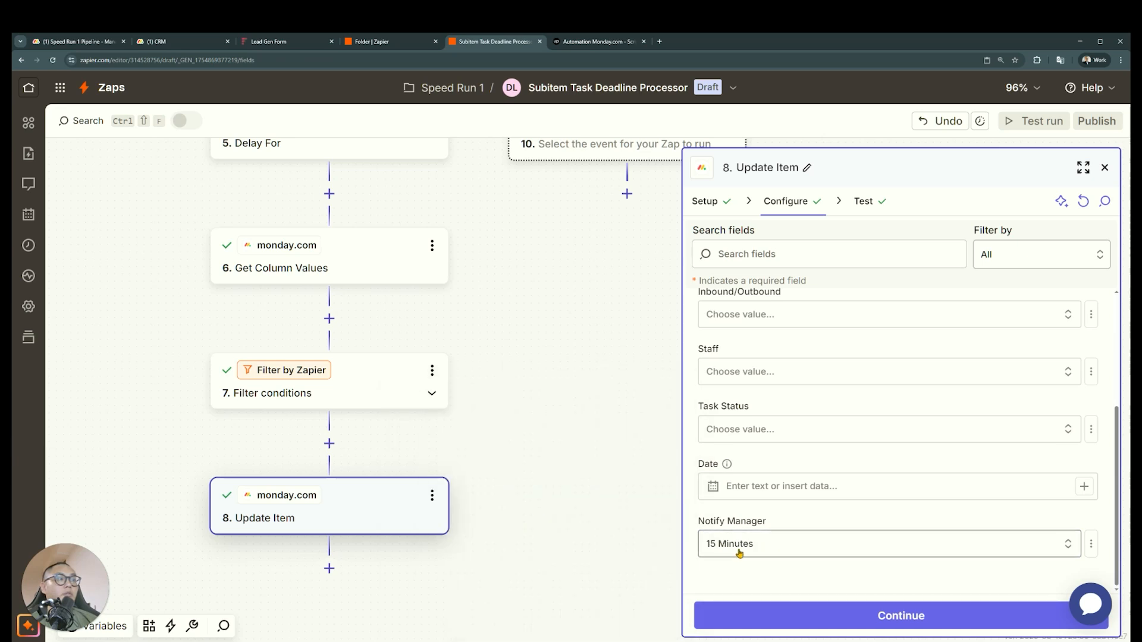
# Retest the Update Item step and check the test subitem's activity log on the monday.com CRM board
pyautogui.click(803, 616)
pyautogui.click(797, 616)
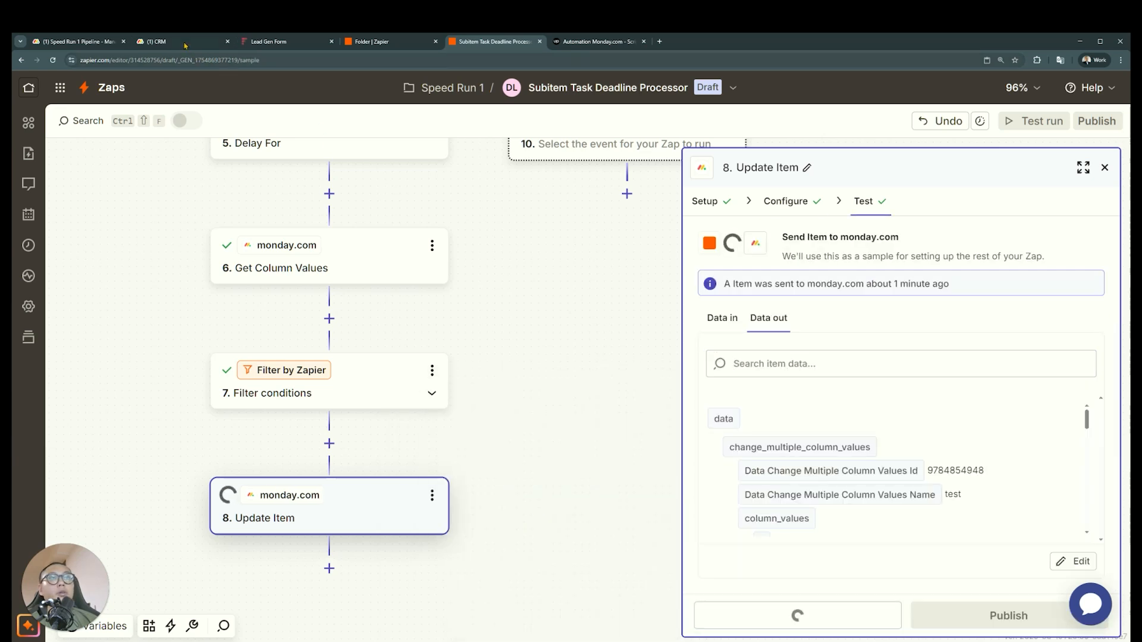
pyautogui.hotkey('ctrl', '2')
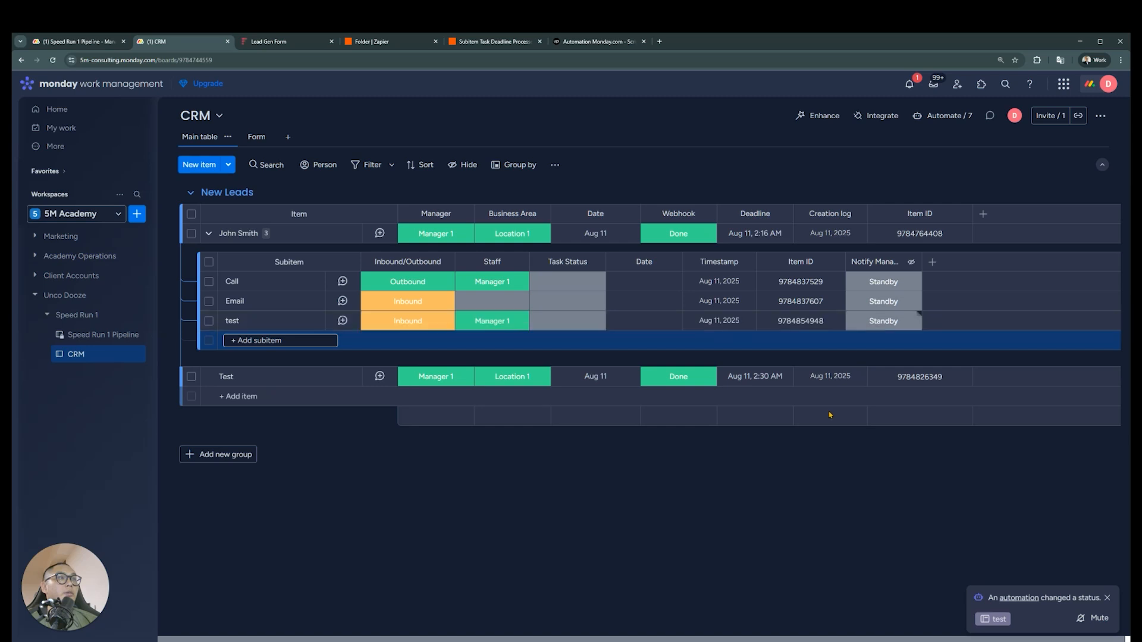
pyautogui.click(343, 321)
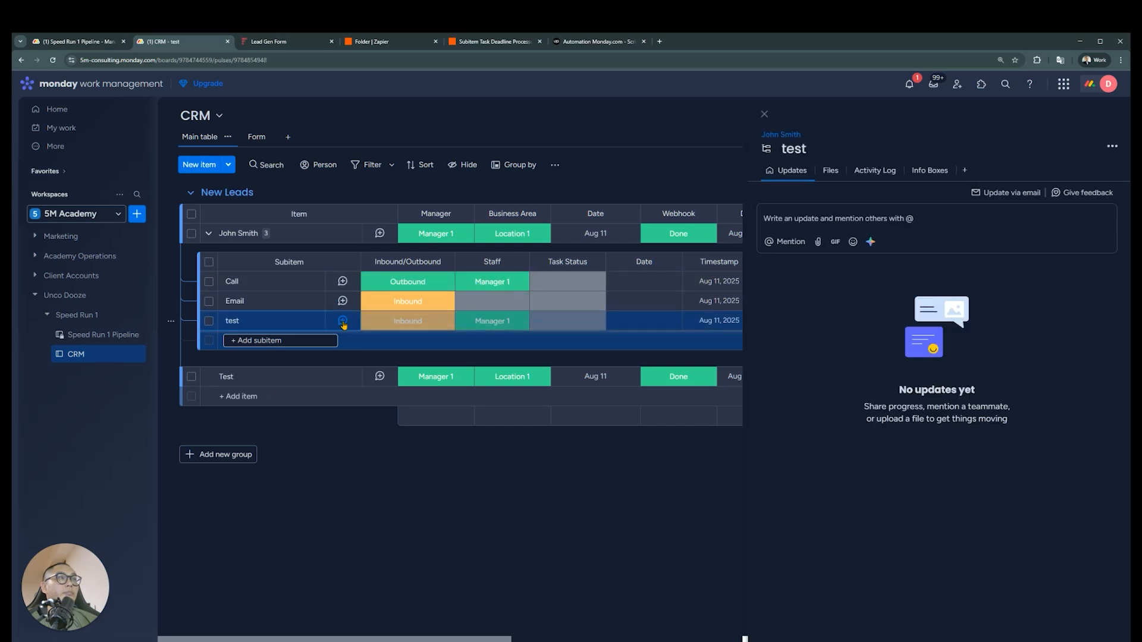
pyautogui.click(861, 172)
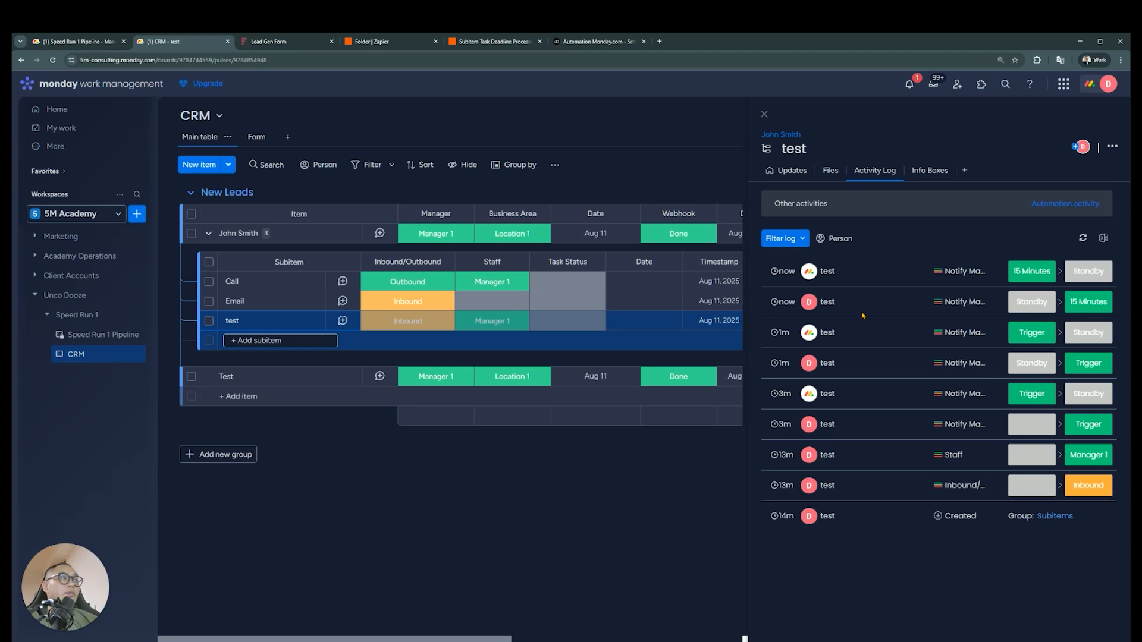
pyautogui.click(764, 115)
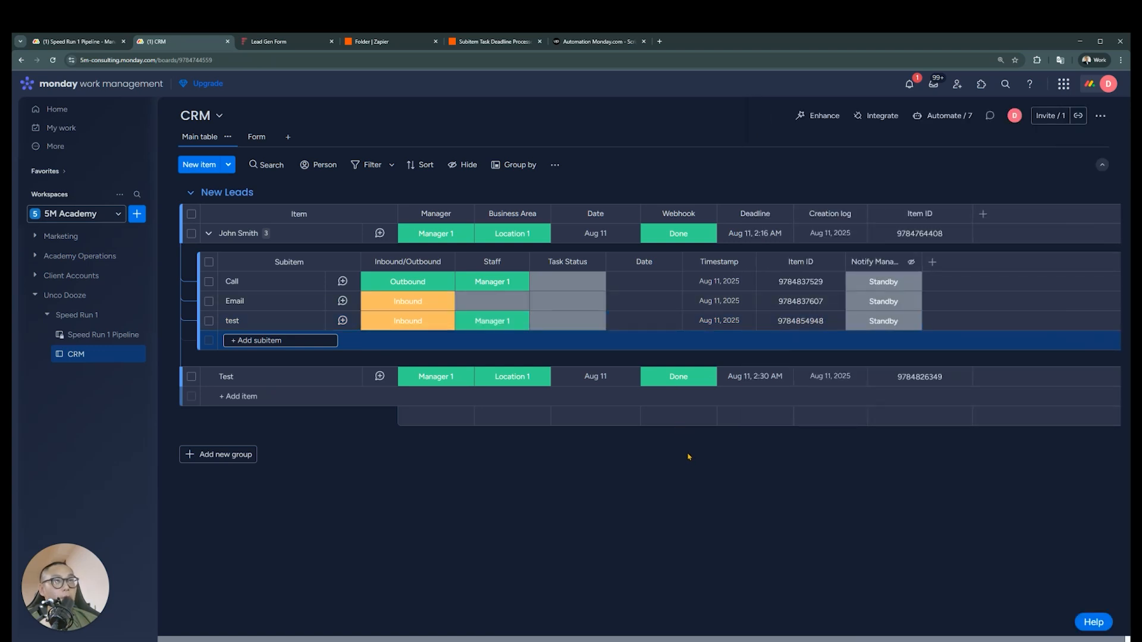
# Start a new CRM board automation triggered when the subitem Notify Manager status changes to 15 Minutes
pyautogui.click(944, 115)
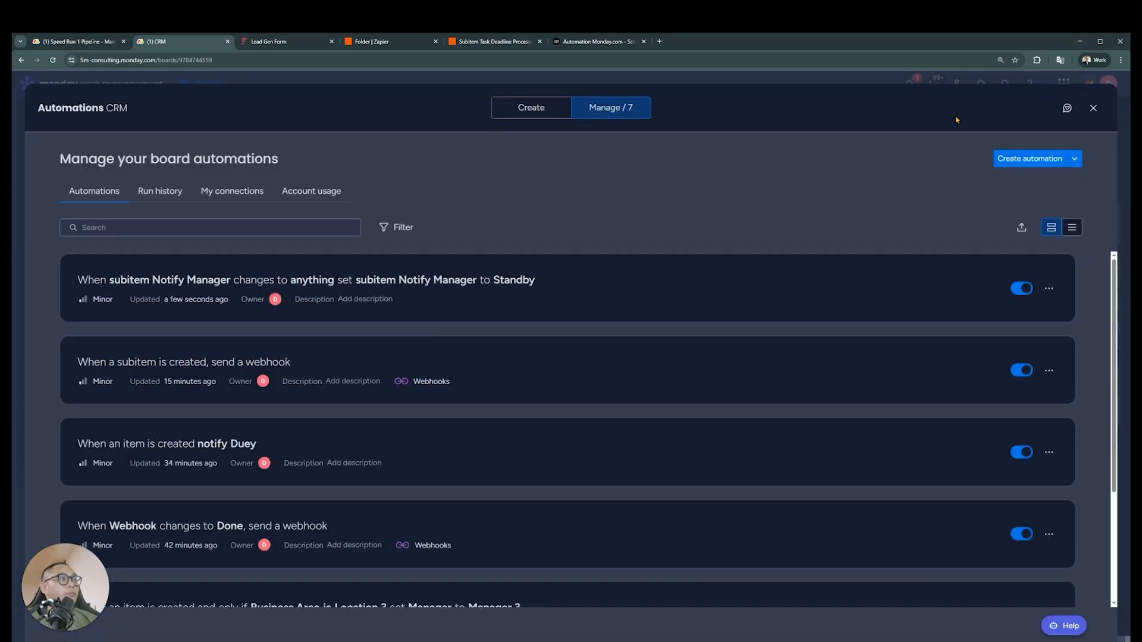
pyautogui.click(1013, 165)
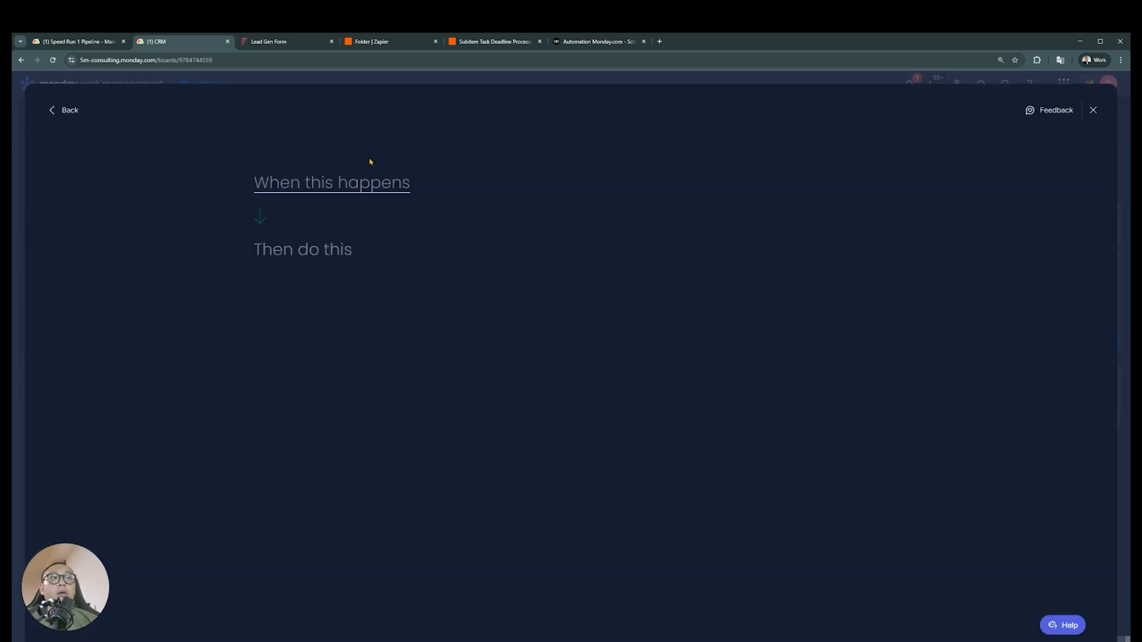
pyautogui.click(407, 189)
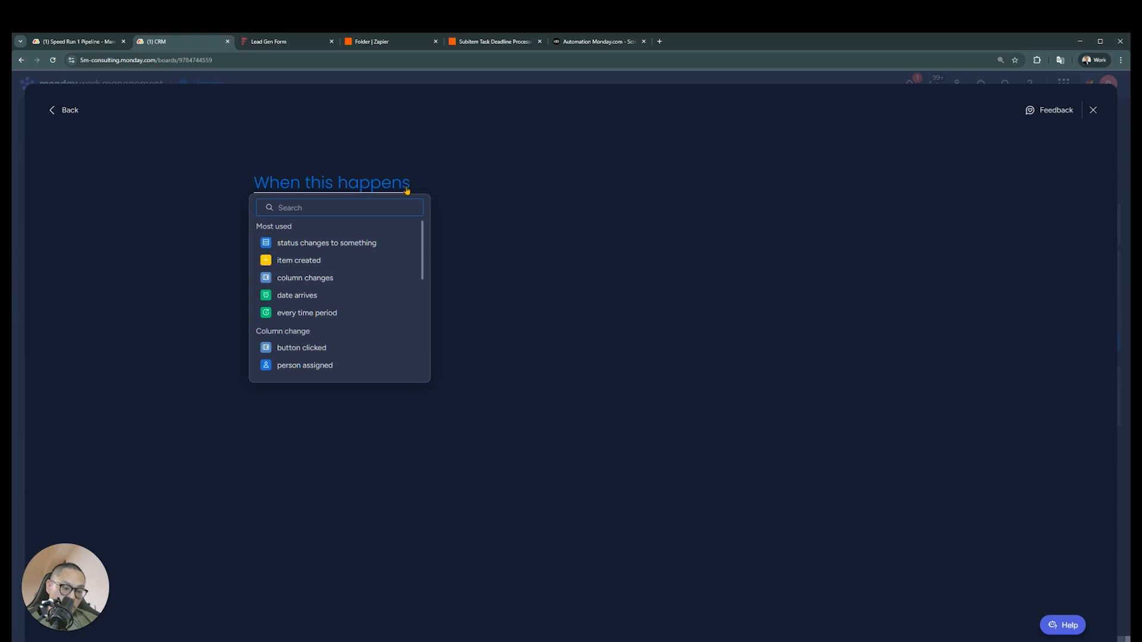
pyautogui.click(326, 243)
pyautogui.click(324, 184)
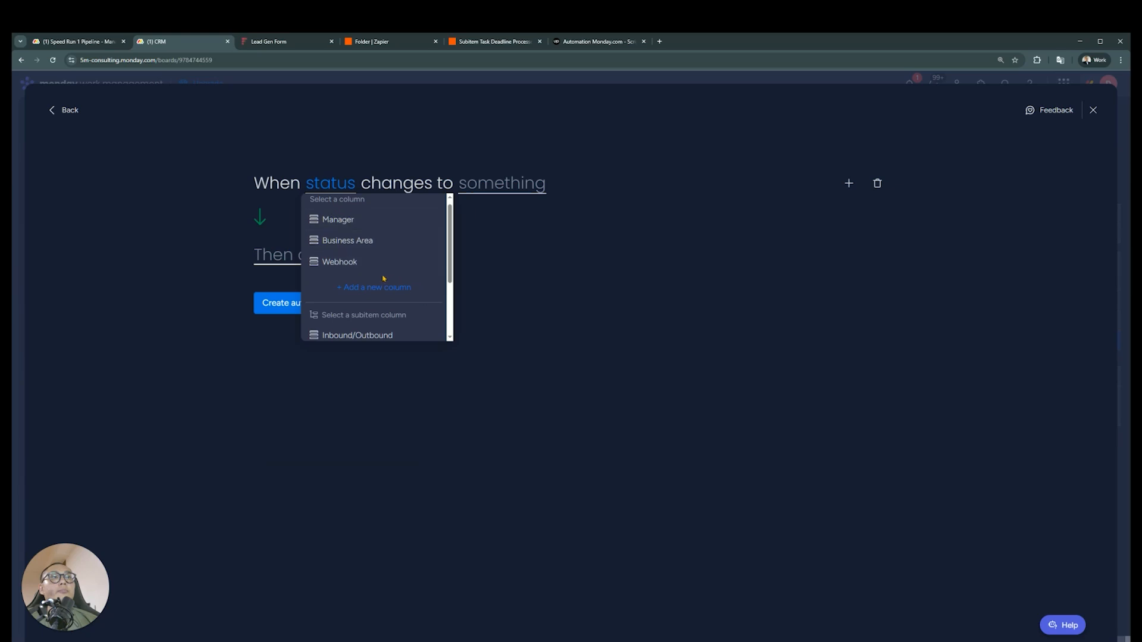
pyautogui.scroll(-2, 417, 309)
pyautogui.click(385, 309)
pyautogui.click(583, 185)
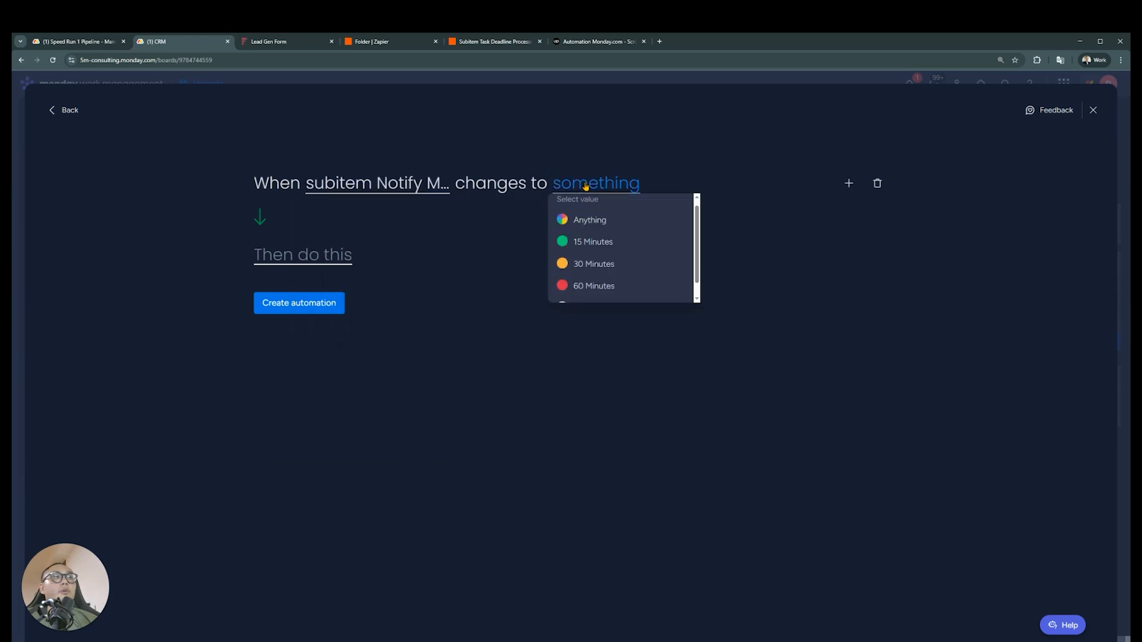
pyautogui.click(586, 242)
# Add a notify action and examine its recipient options, including Team member, People (column) and Team
pyautogui.click(268, 256)
pyautogui.click(331, 333)
pyautogui.click(327, 258)
pyautogui.click(376, 258)
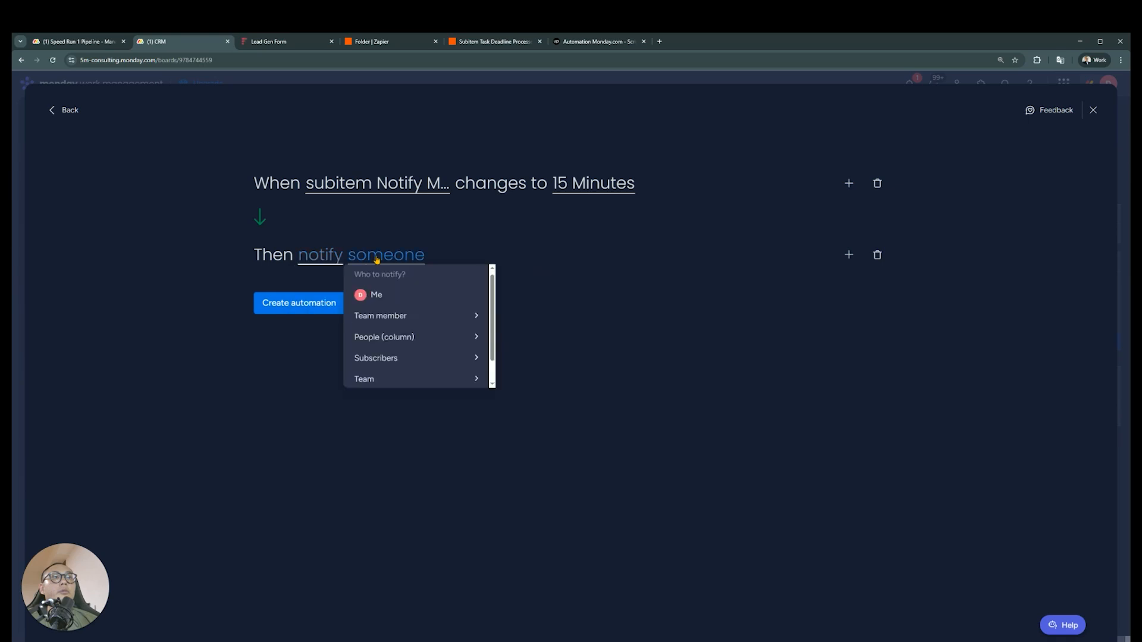
pyautogui.click(459, 342)
pyautogui.scroll(-1, 455, 342)
pyautogui.scroll(1, 449, 346)
pyautogui.click(469, 275)
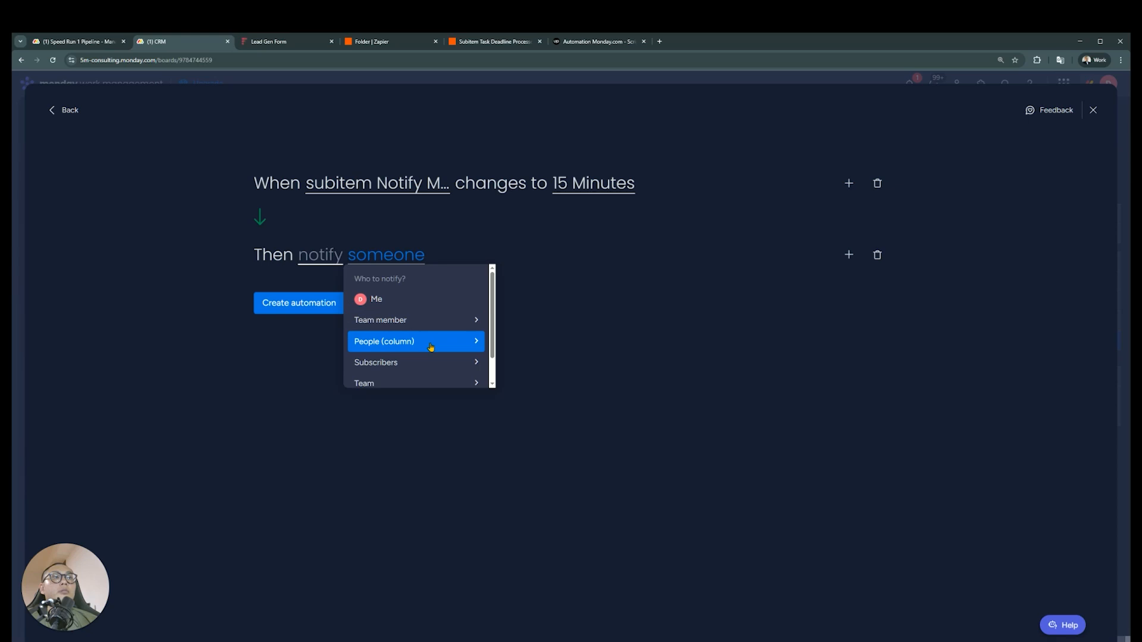
pyautogui.click(449, 343)
pyautogui.scroll(-1, 471, 292)
pyautogui.scroll(1, 470, 284)
pyautogui.click(469, 284)
pyautogui.scroll(-1, 441, 363)
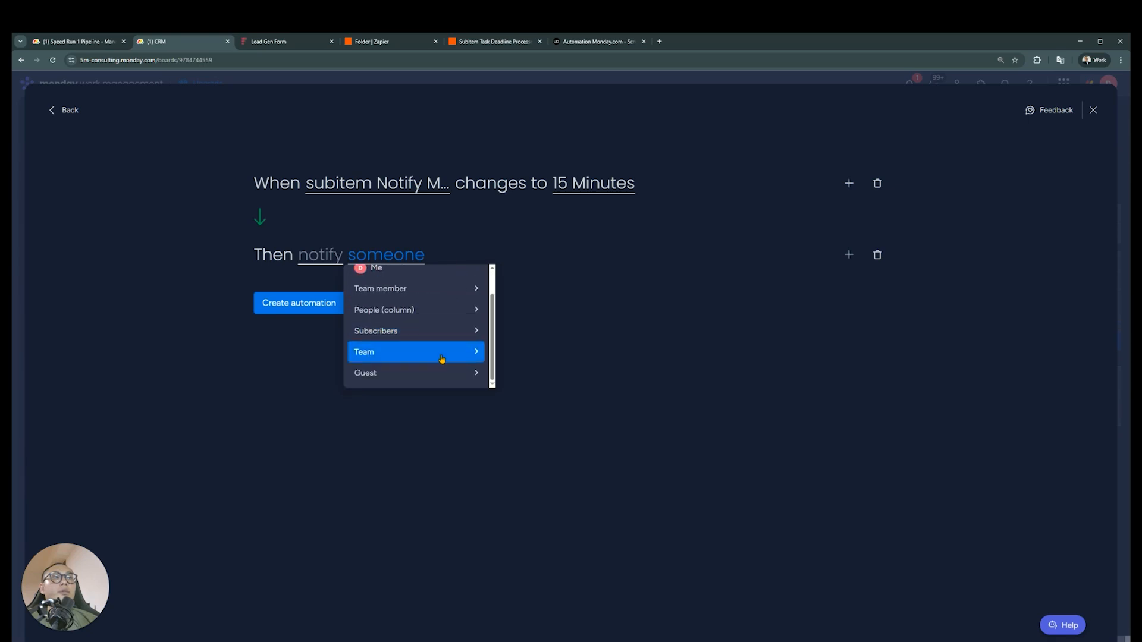
pyautogui.click(440, 356)
pyautogui.click(475, 279)
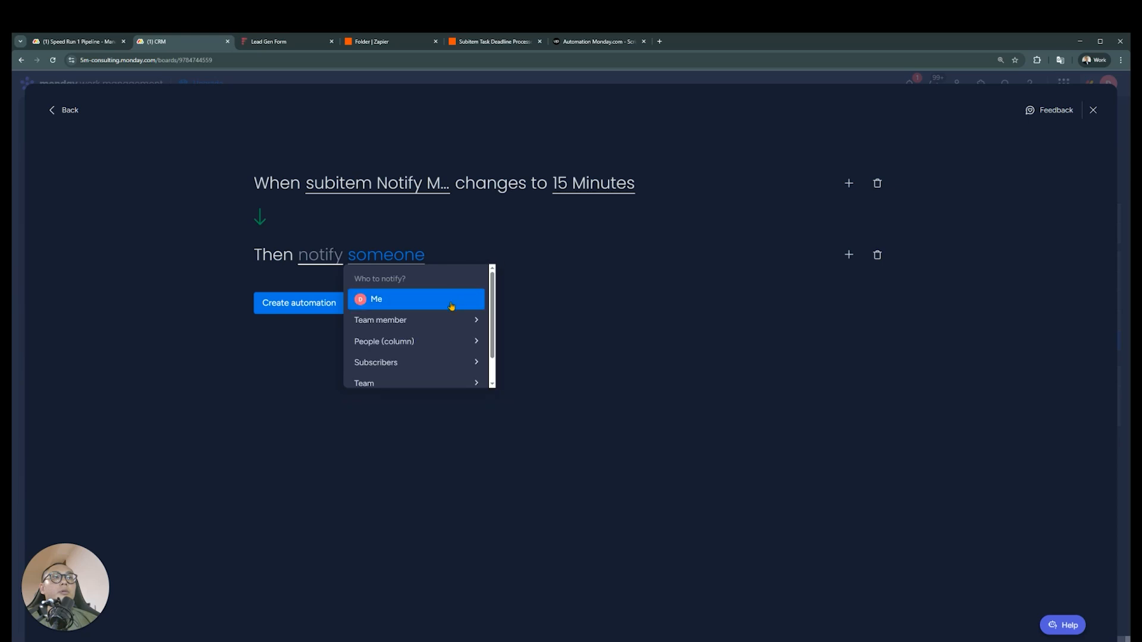
pyautogui.click(416, 320)
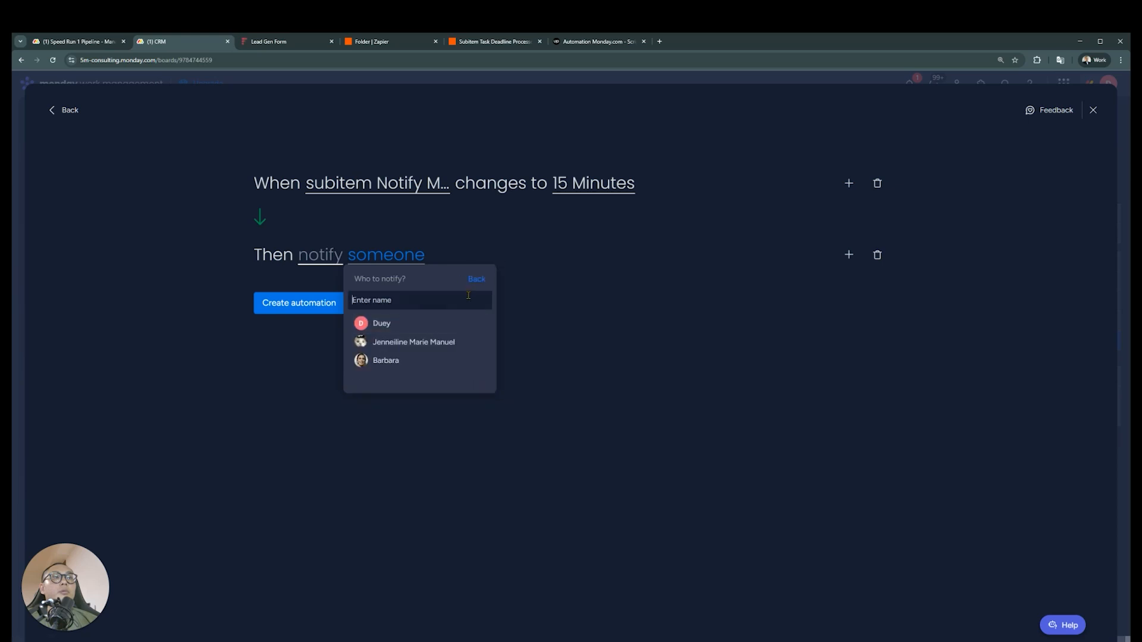
pyautogui.click(482, 284)
pyautogui.scroll(-2, 443, 369)
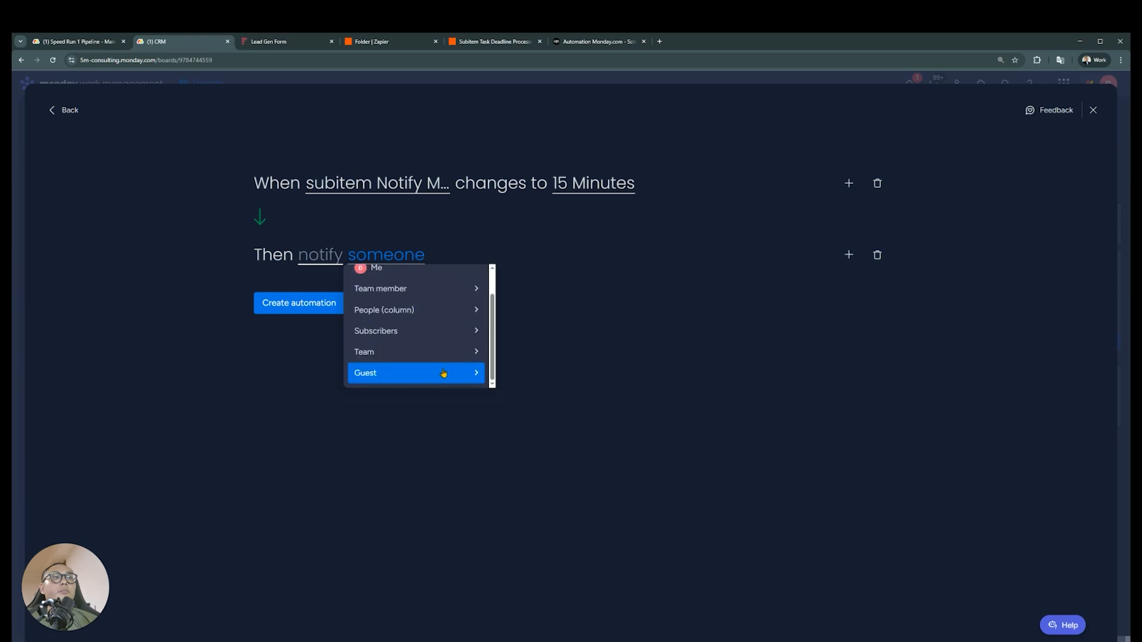
pyautogui.scroll(2, 443, 374)
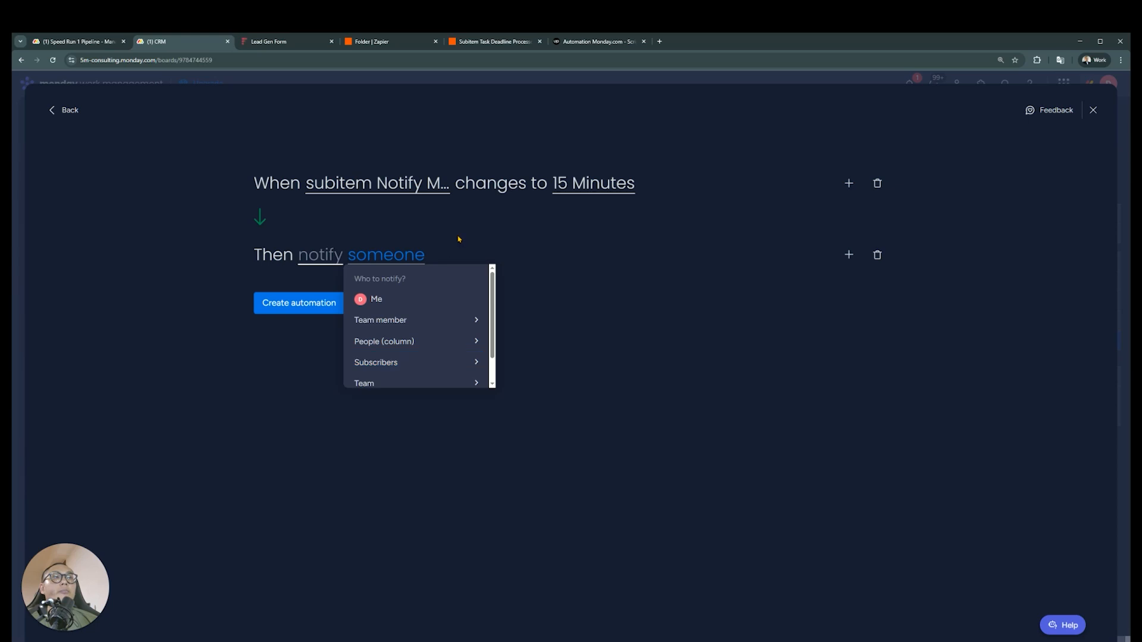
# Set the notification's recipient to Me and write a message starting "It's been 15 minutes bro talk to the"
pyautogui.click(408, 299)
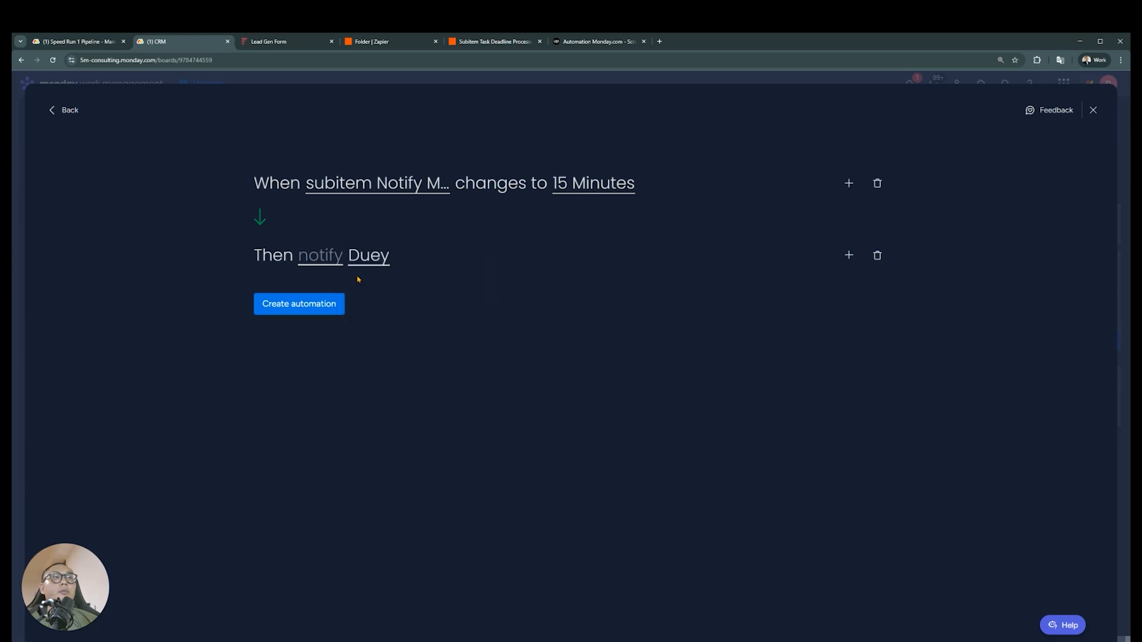
pyautogui.click(330, 260)
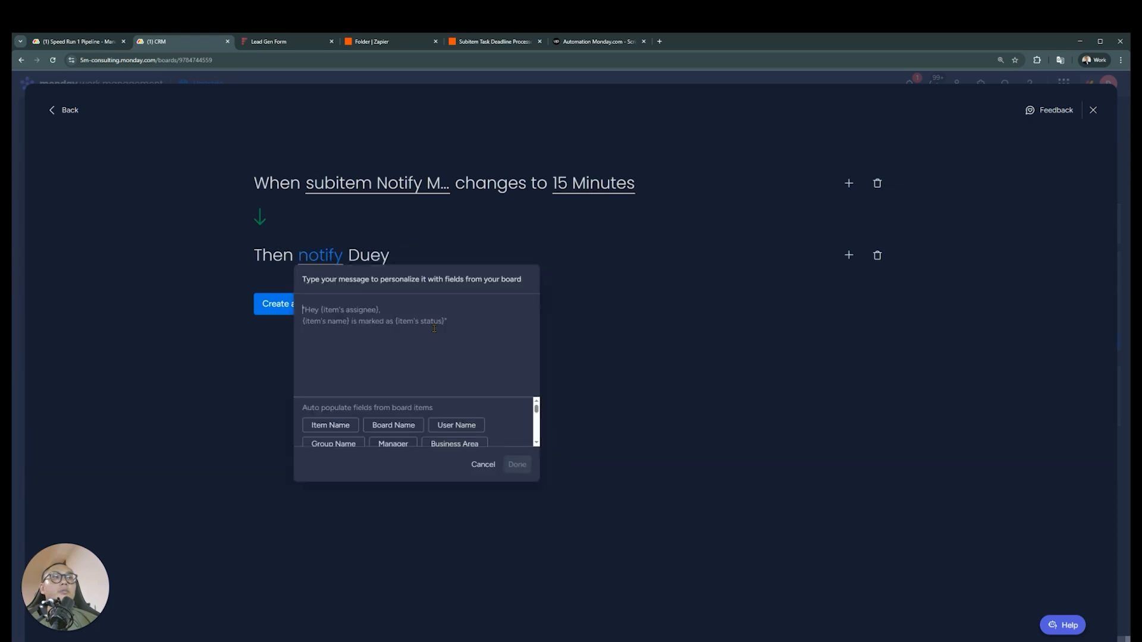
pyautogui.write("It's been 15 minutes bro talk to the lead")
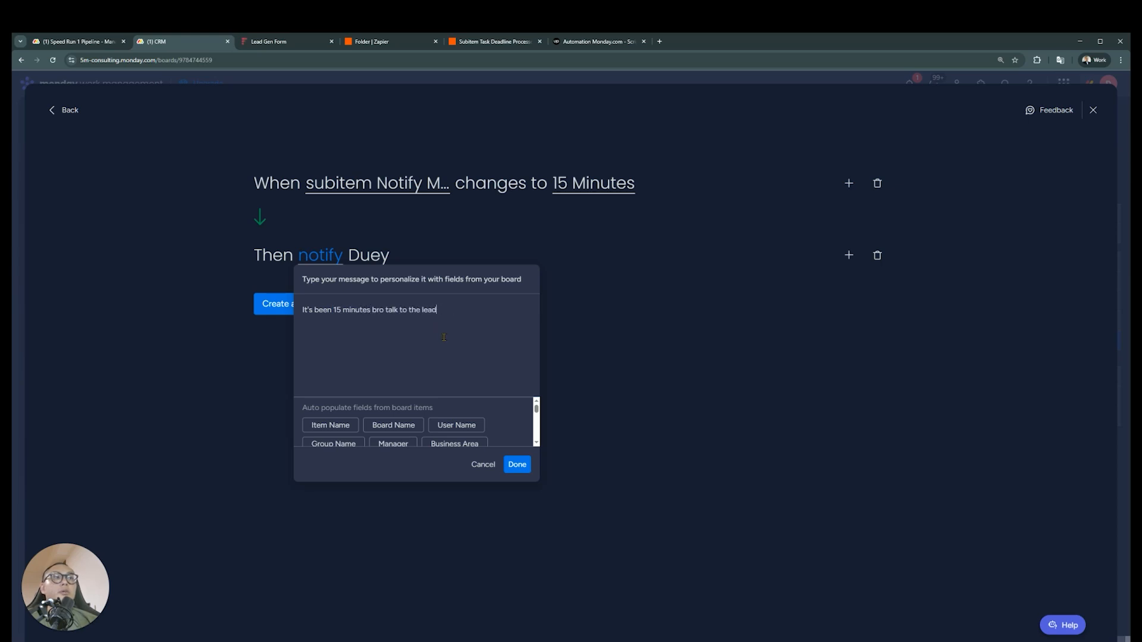
pyautogui.click(517, 465)
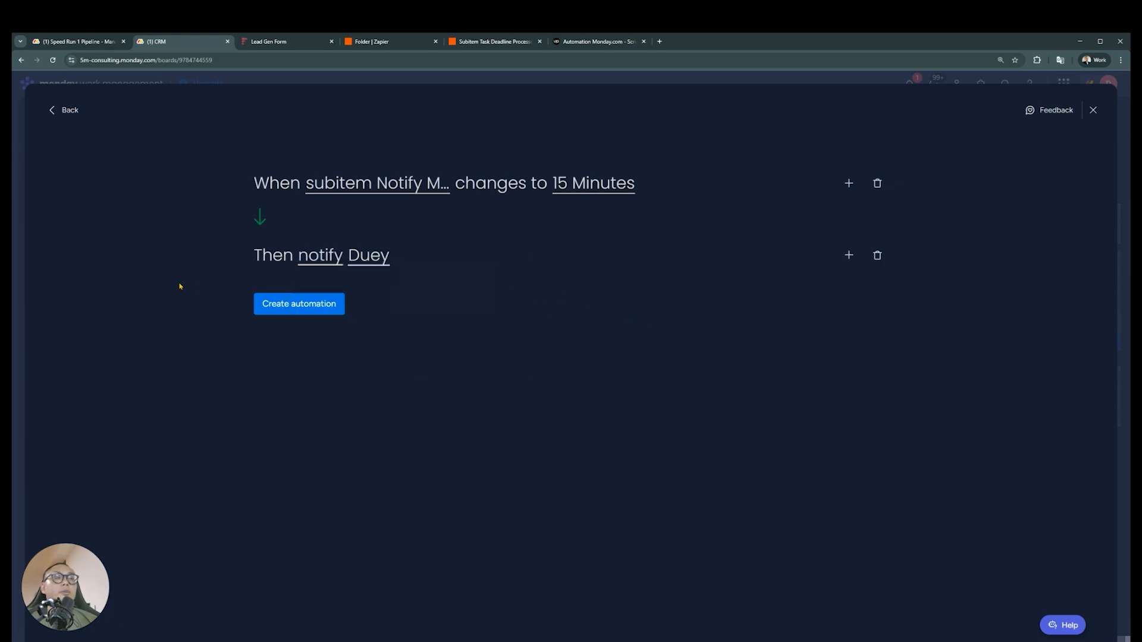
# Review the notification's recipient options again and close the automation builder without creating the automation
pyautogui.click(370, 259)
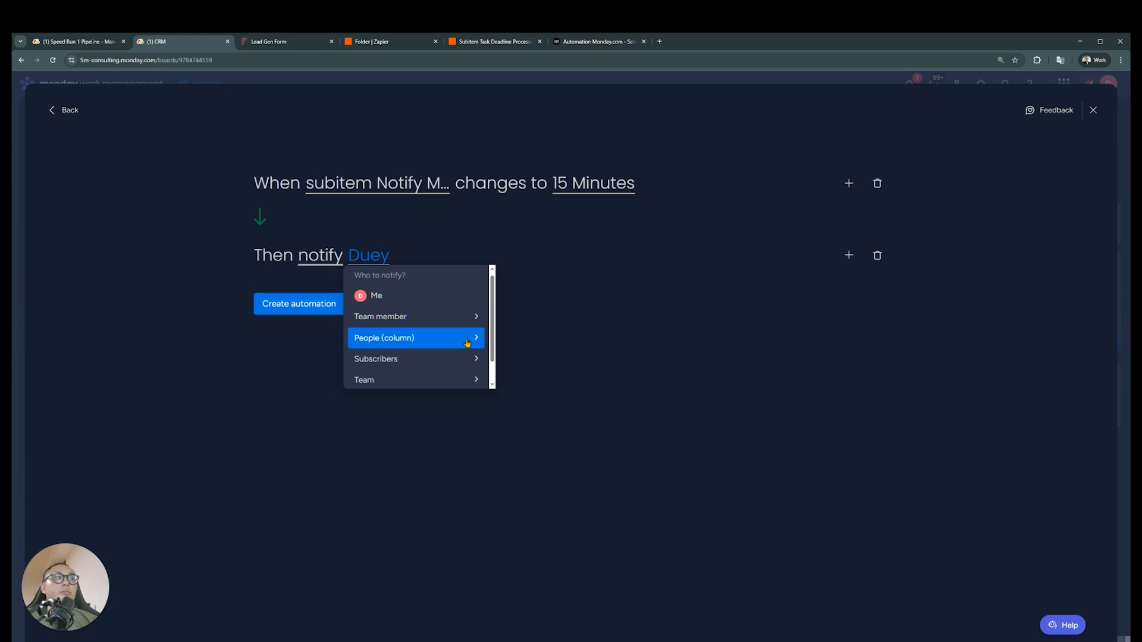
pyautogui.click(622, 328)
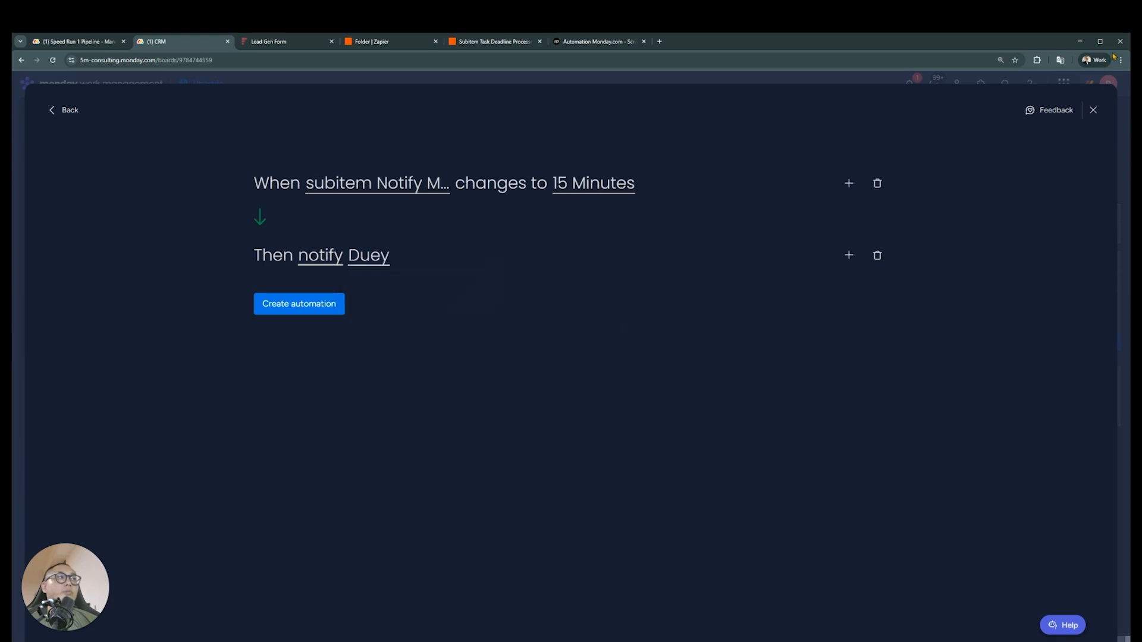
pyautogui.click(1093, 110)
# Add a people column named Manager after the existing Manager status column and assign a team member to the first lead
pyautogui.click(463, 216)
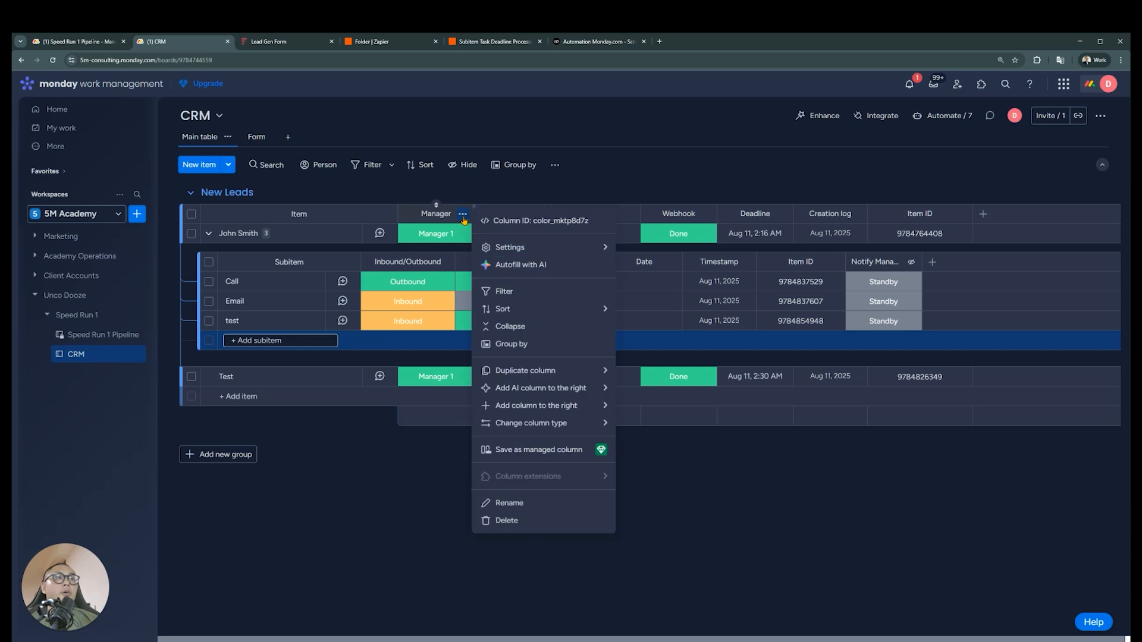
pyautogui.moveTo(569, 311)
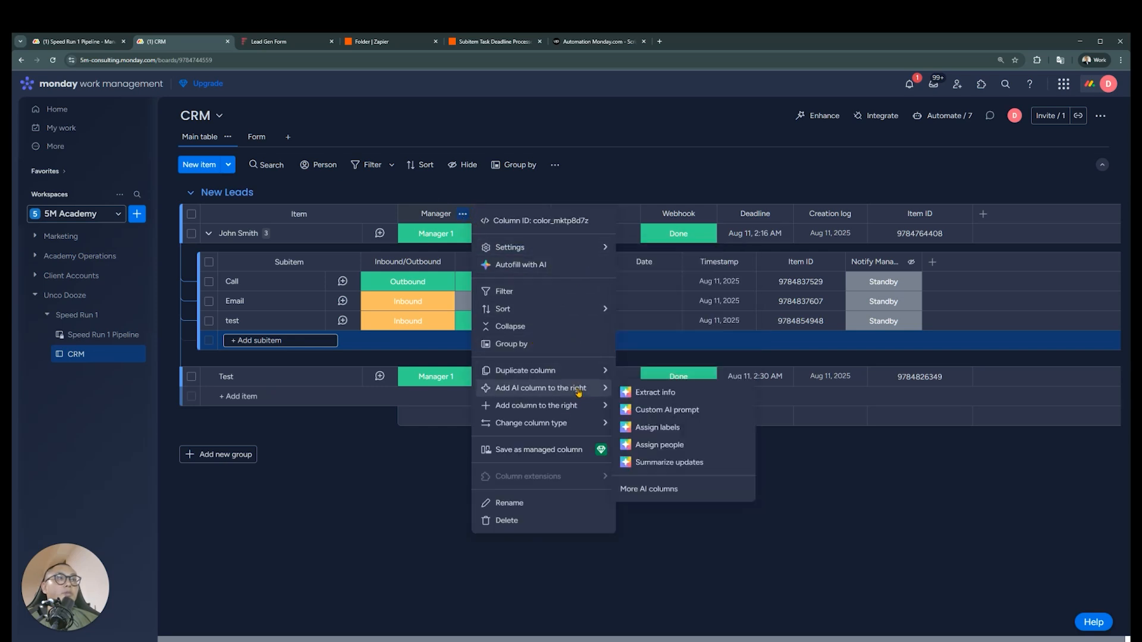
pyautogui.moveTo(576, 406)
pyautogui.click(682, 446)
pyautogui.click(499, 214)
pyautogui.hotkey('ctrl', 'a')
pyautogui.write('Manag')
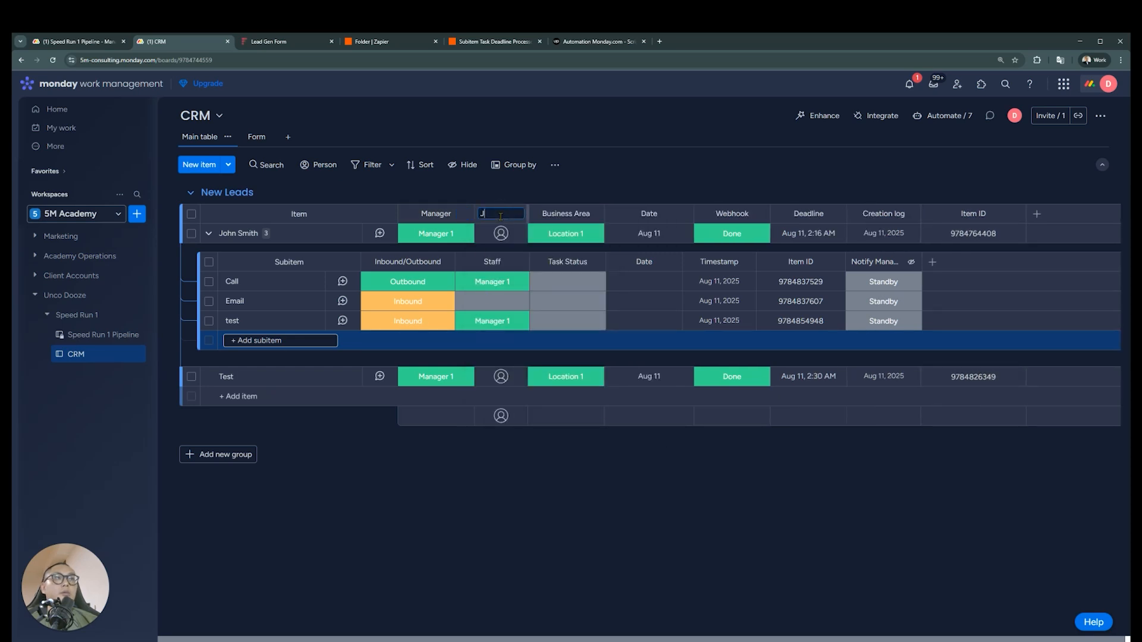
pyautogui.write('er')
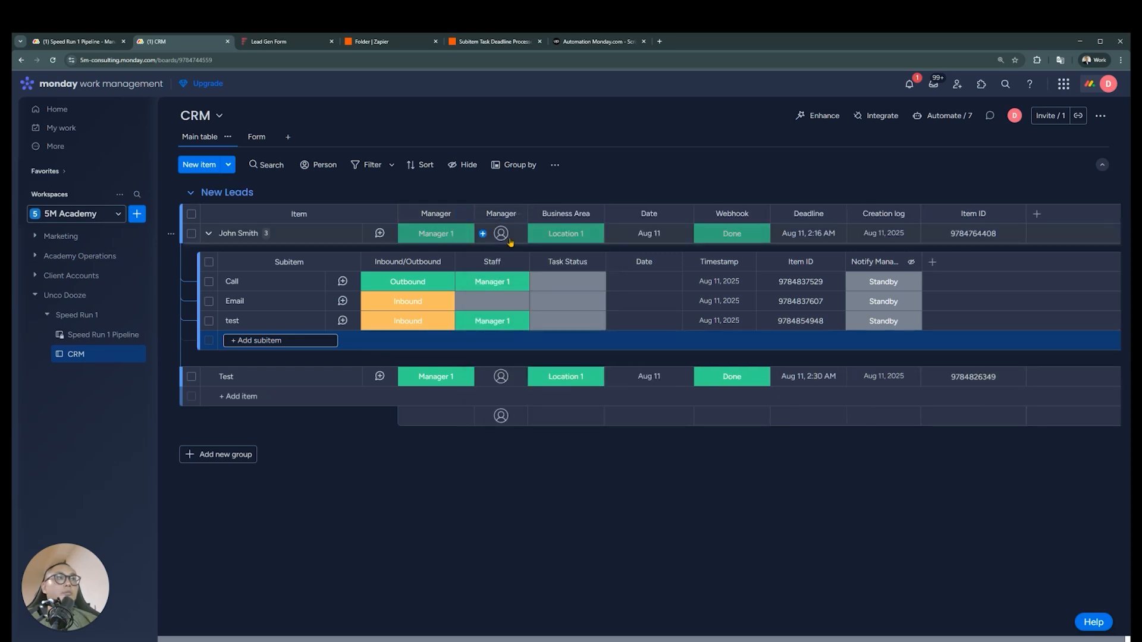
pyautogui.click(501, 233)
pyautogui.click(496, 310)
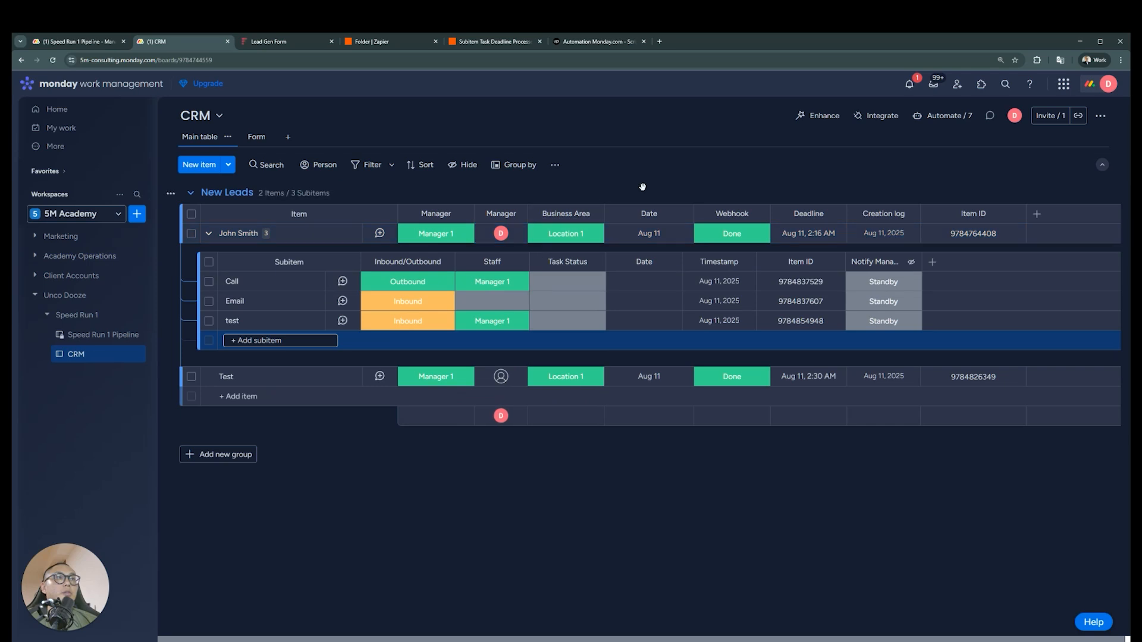
# Examine the automation that resets the subitem Notify Manager status to Standby and read through the board's other existing automations
pyautogui.click(918, 116)
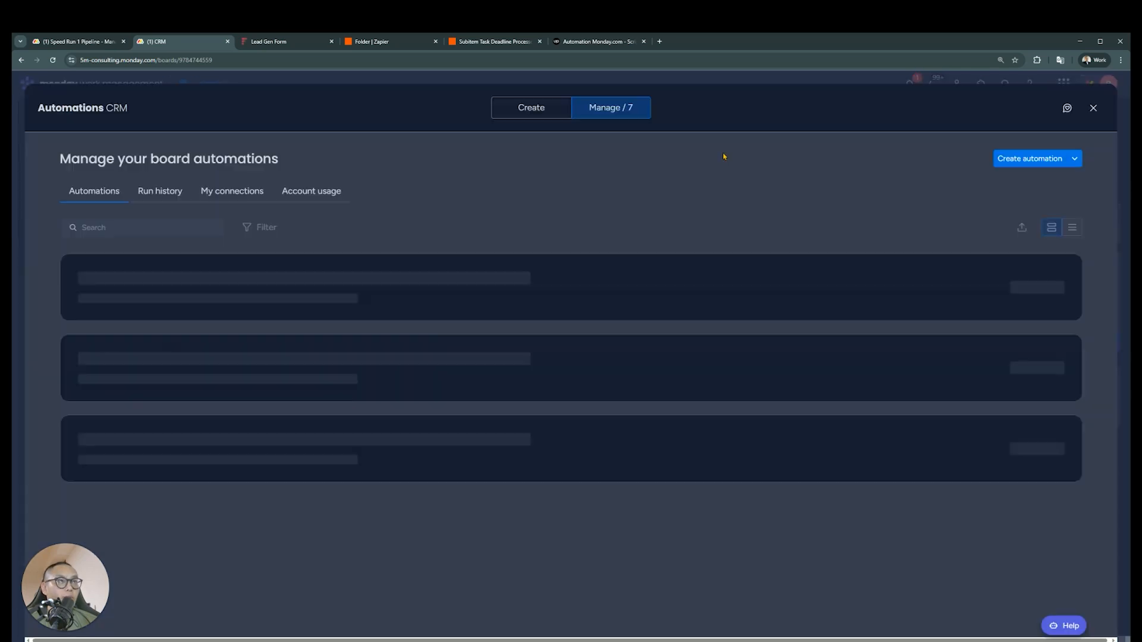
pyautogui.click(470, 307)
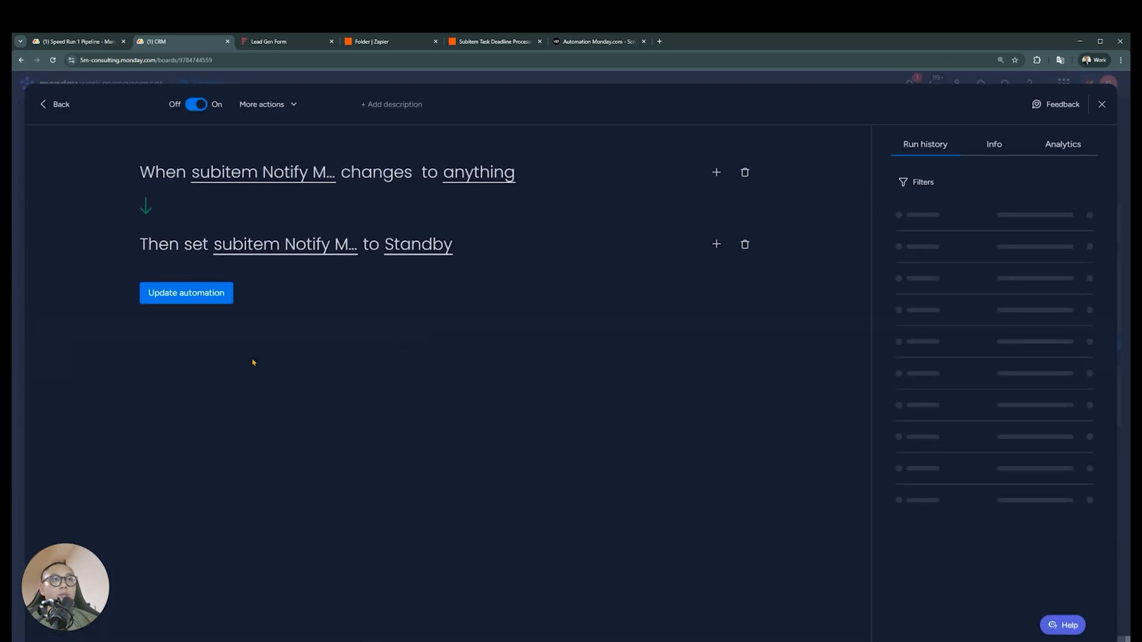
pyautogui.click(322, 249)
pyautogui.click(390, 191)
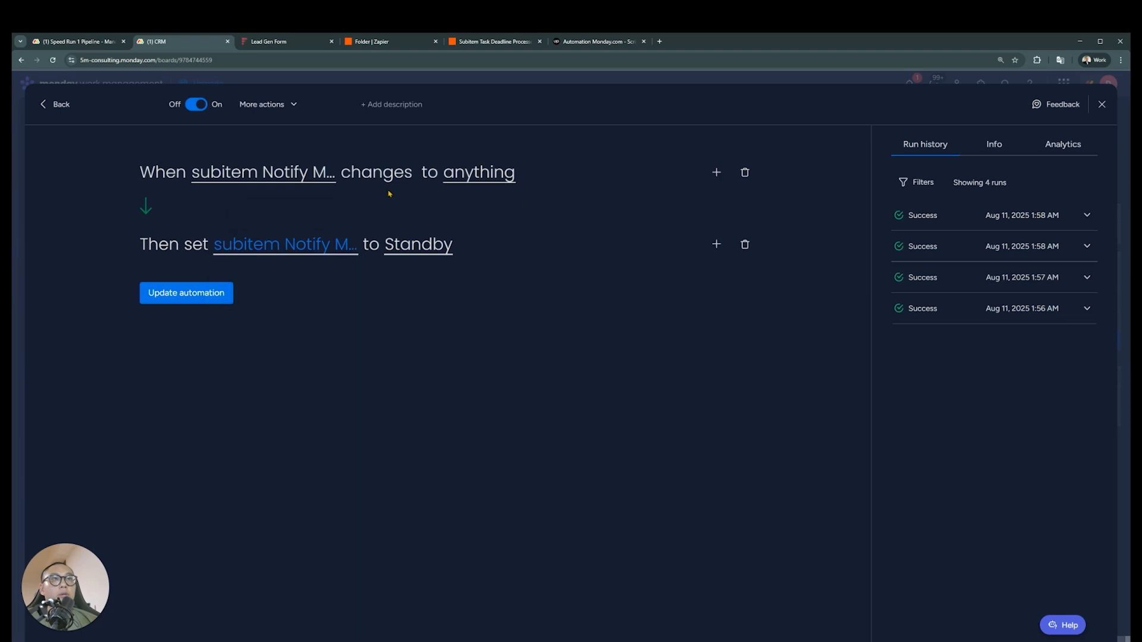
pyautogui.click(54, 104)
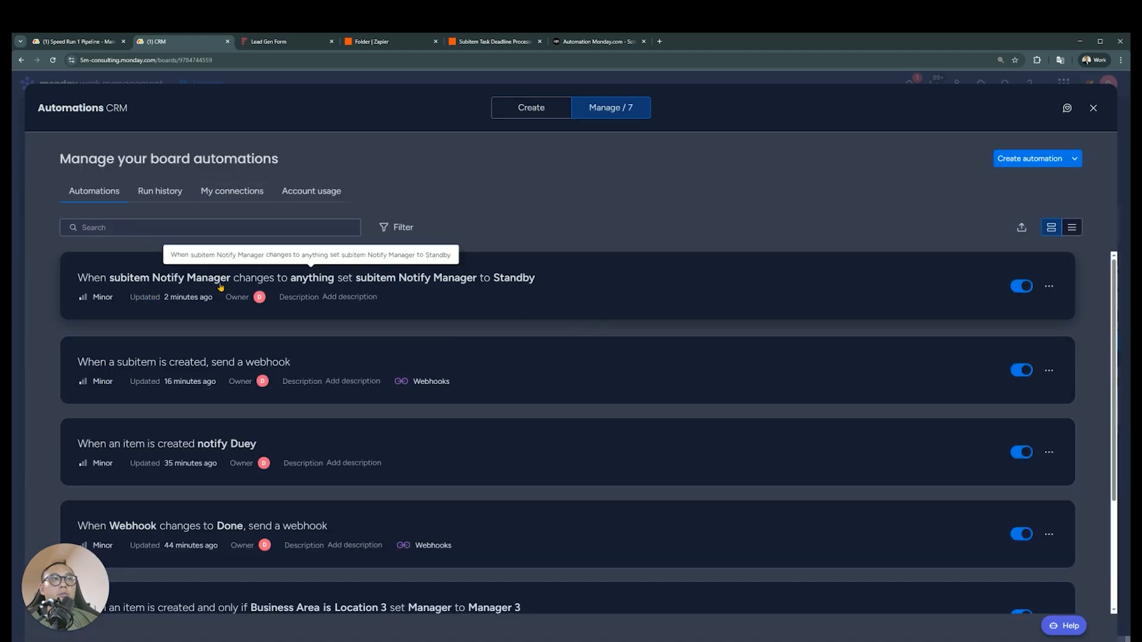
pyautogui.scroll(-4, 453, 319)
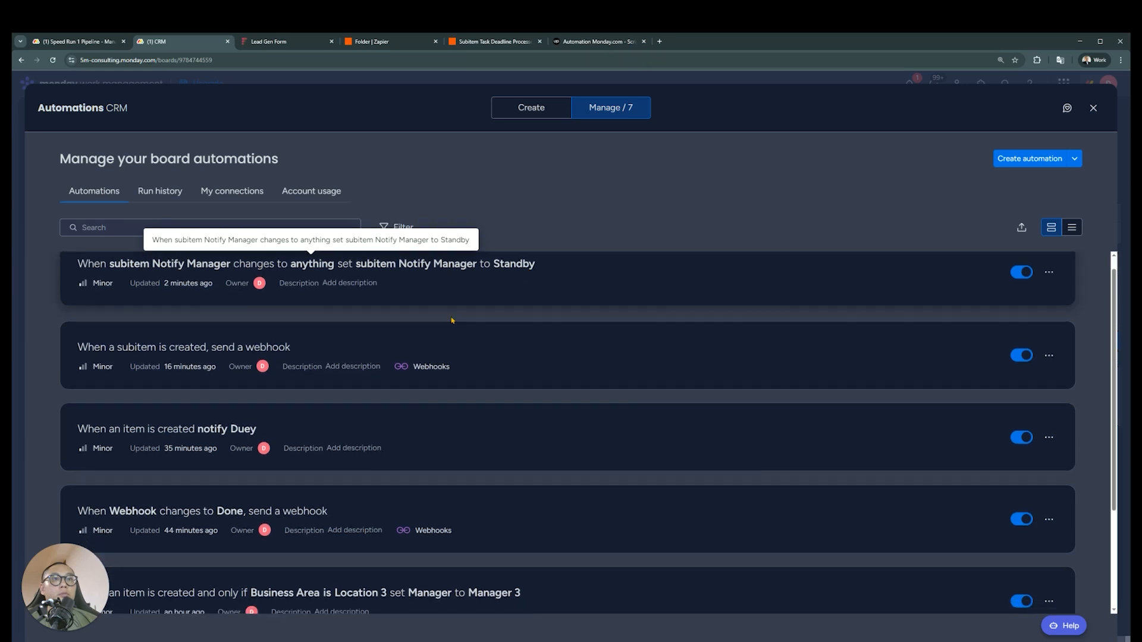
pyautogui.scroll(4, 406, 509)
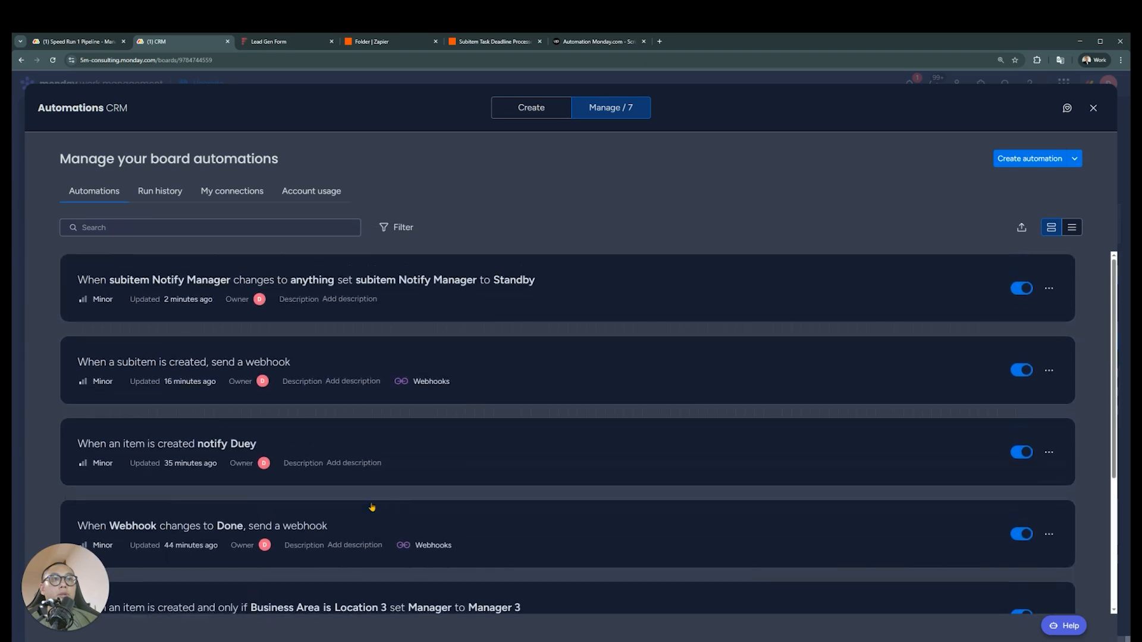
pyautogui.scroll(-4, 351, 505)
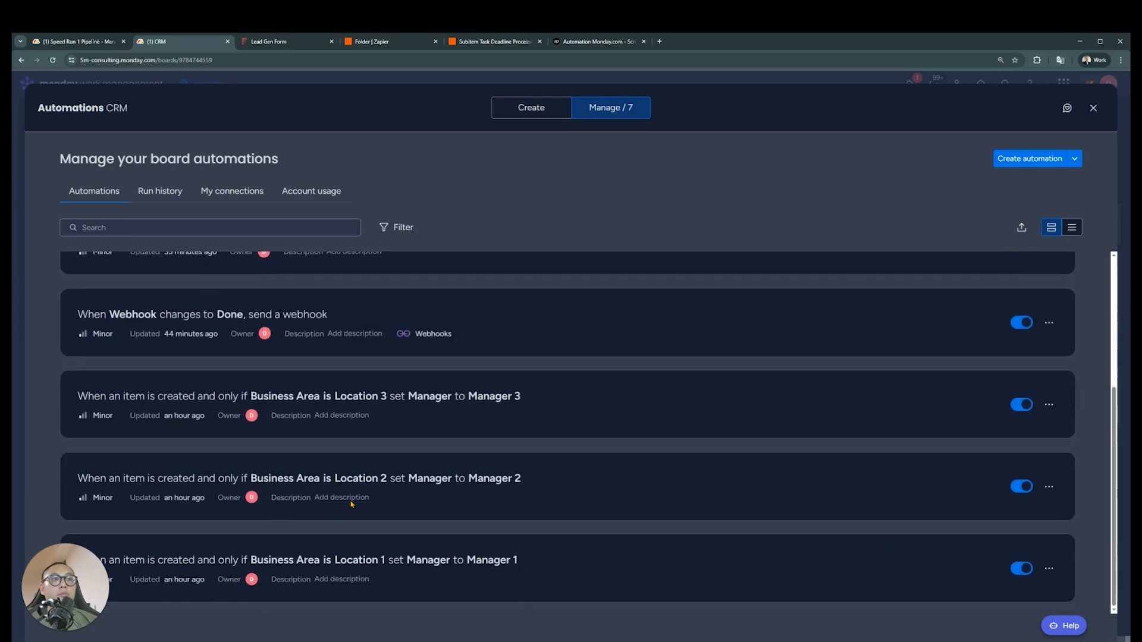
pyautogui.scroll(4, 351, 505)
pyautogui.scroll(-4, 350, 504)
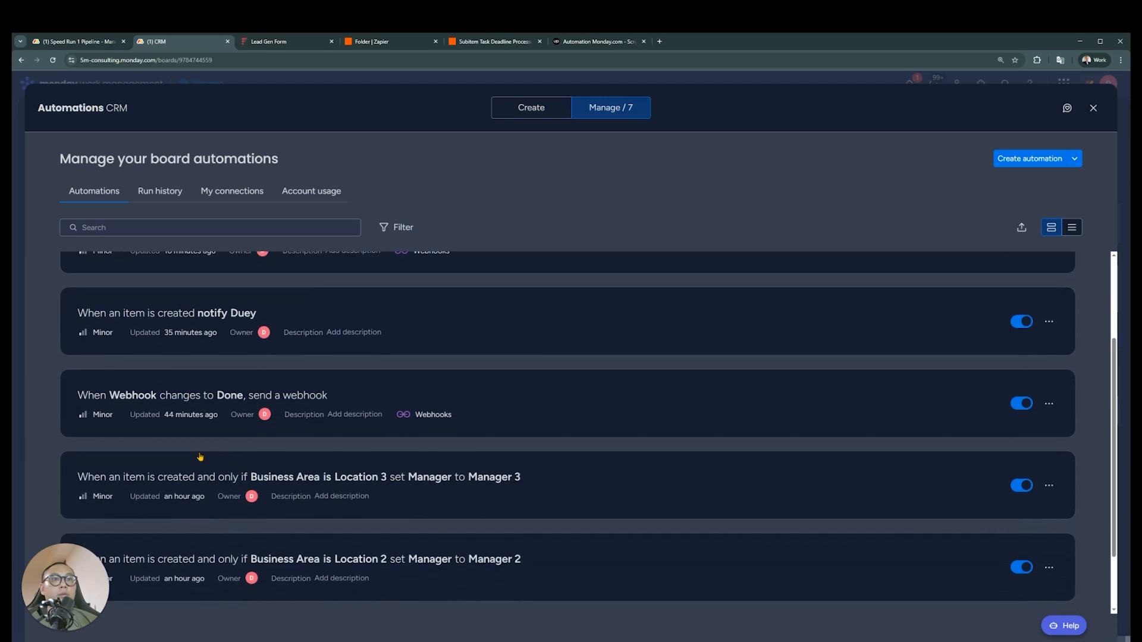
pyautogui.scroll(4, 196, 457)
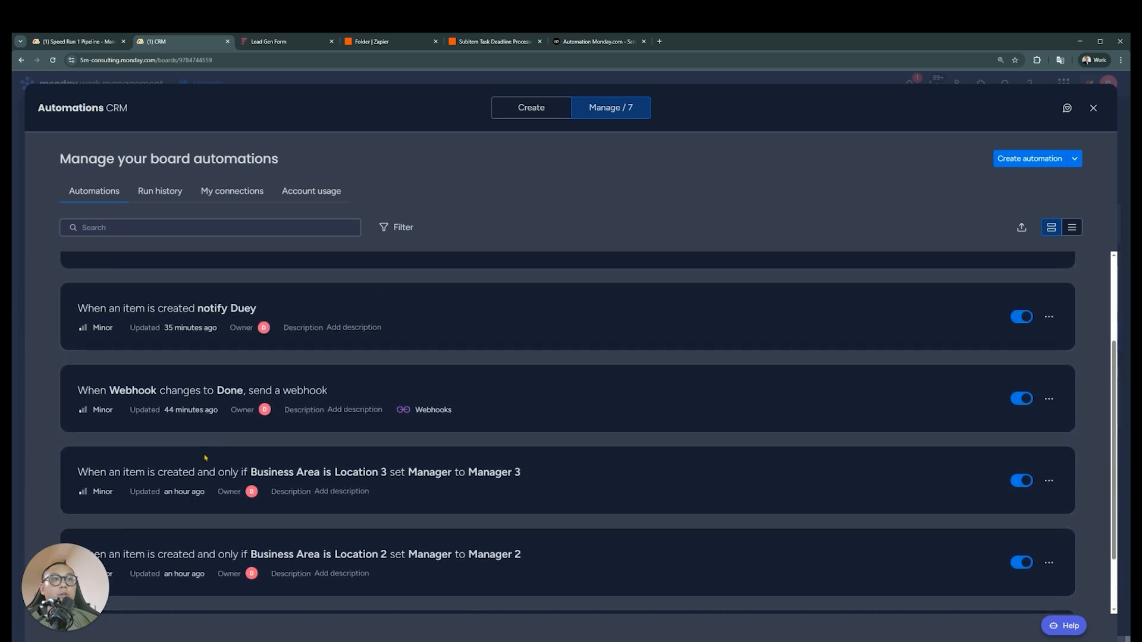
# Start a new automation triggered when the subitem Notify Manager status changes to 15 Minutes
pyautogui.click(1017, 159)
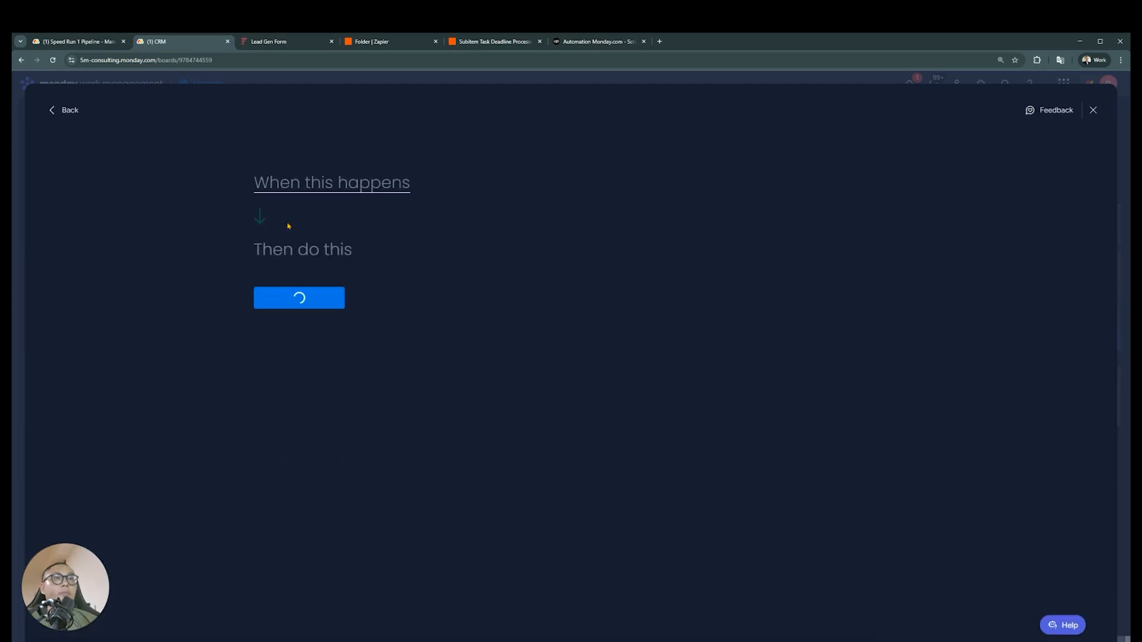
pyautogui.click(331, 181)
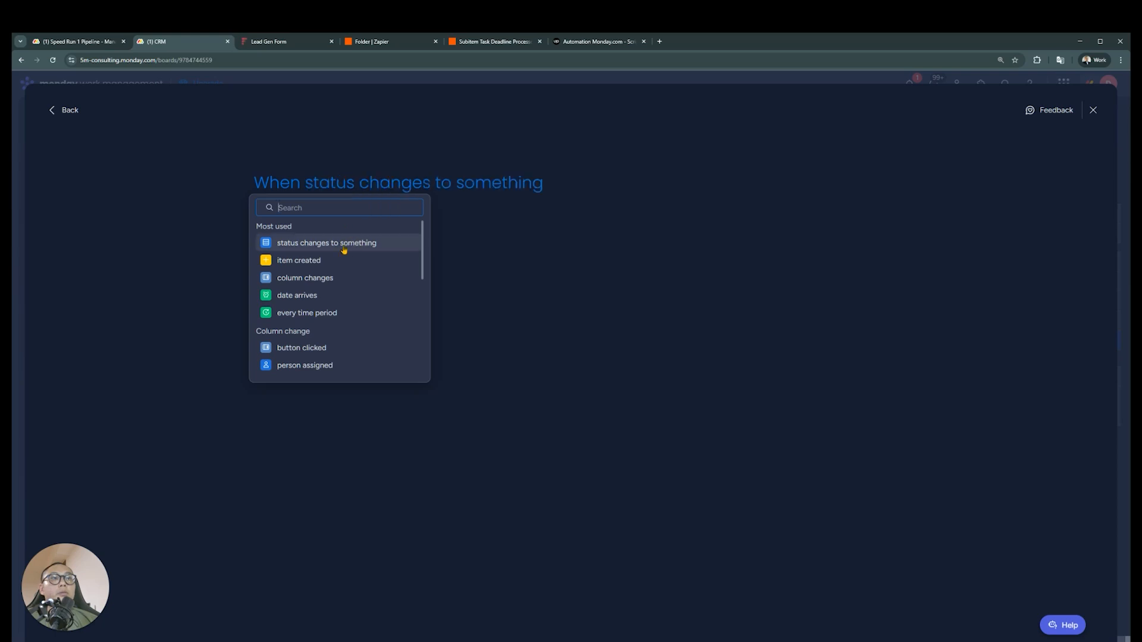
pyautogui.click(342, 244)
pyautogui.click(369, 183)
pyautogui.scroll(-2, 413, 319)
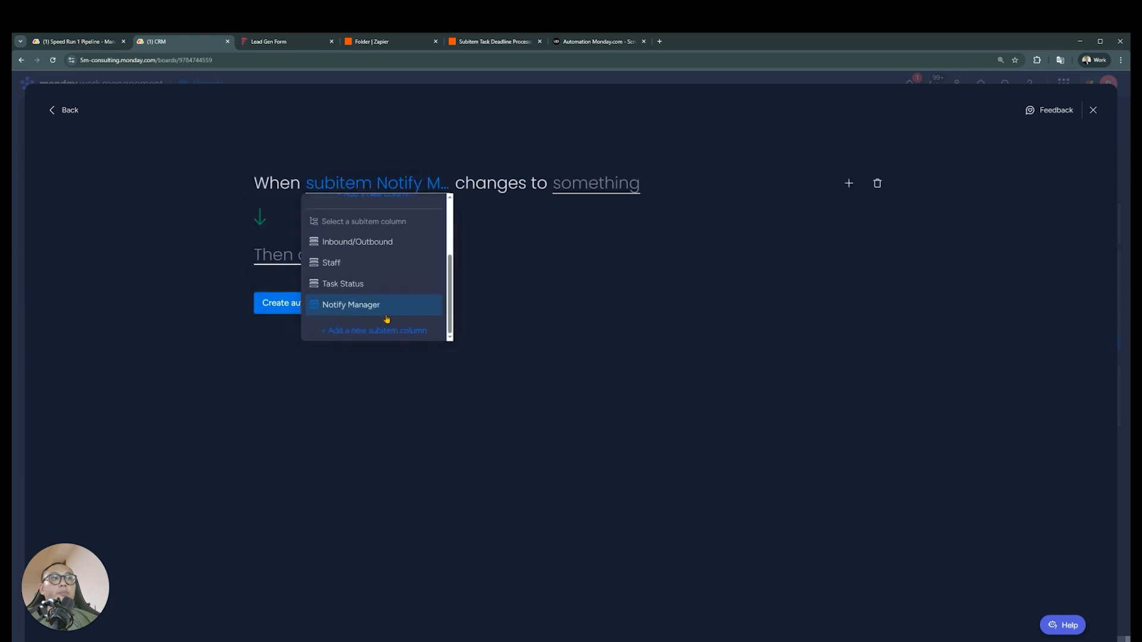
pyautogui.click(388, 310)
pyautogui.click(626, 186)
pyautogui.click(611, 240)
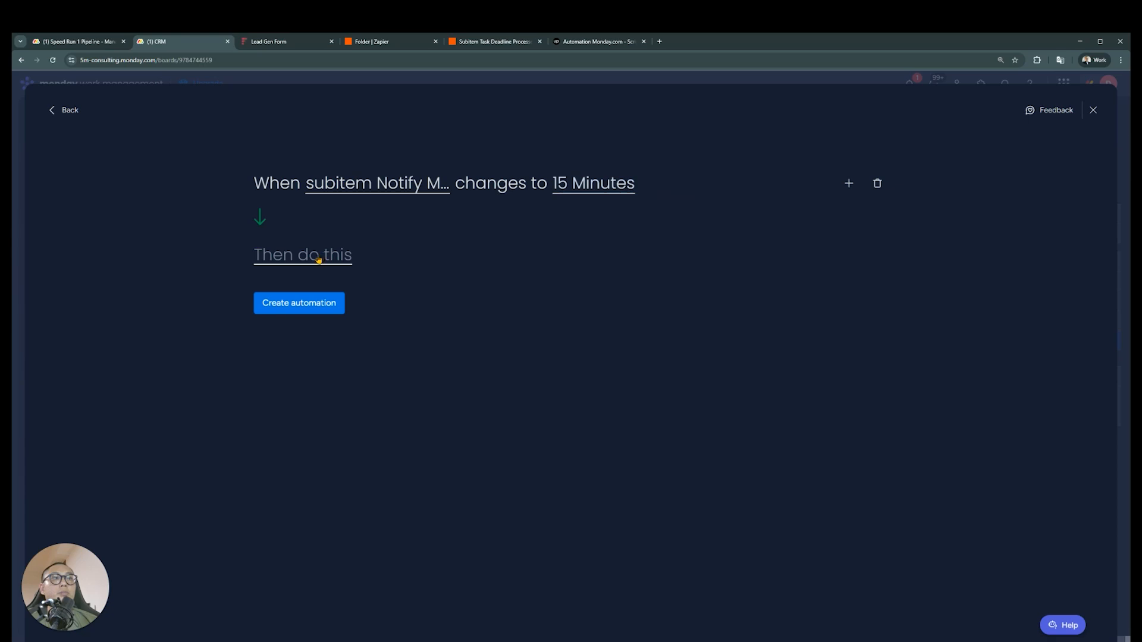
# Add a notify action to the automation with the Manager people column as its recipient
pyautogui.click(324, 256)
pyautogui.click(336, 332)
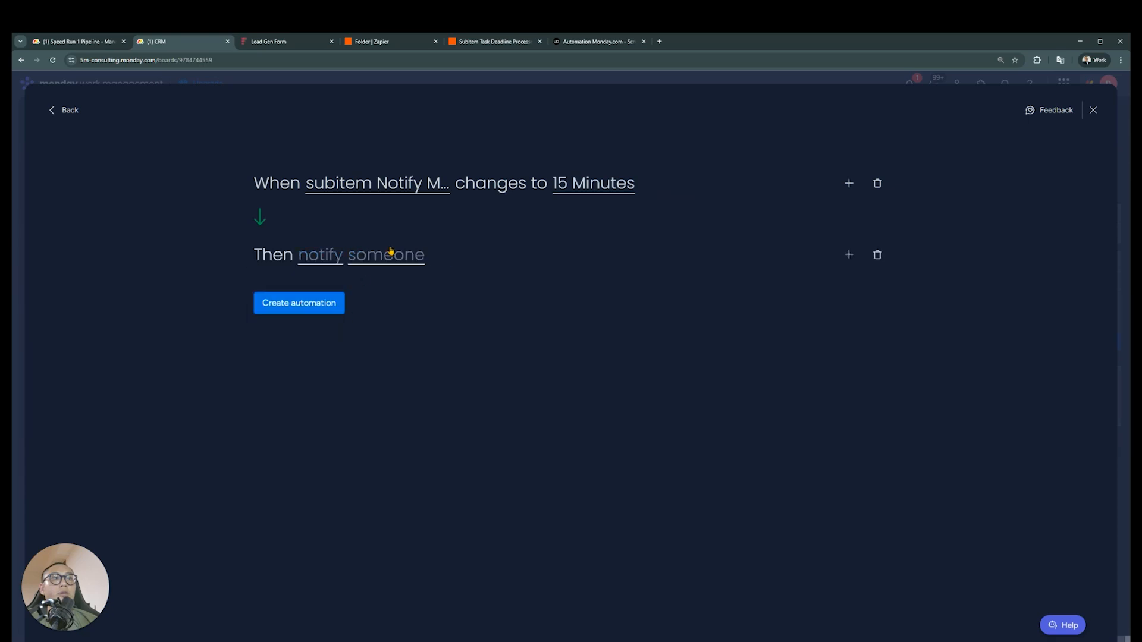
pyautogui.click(325, 257)
pyautogui.click(381, 255)
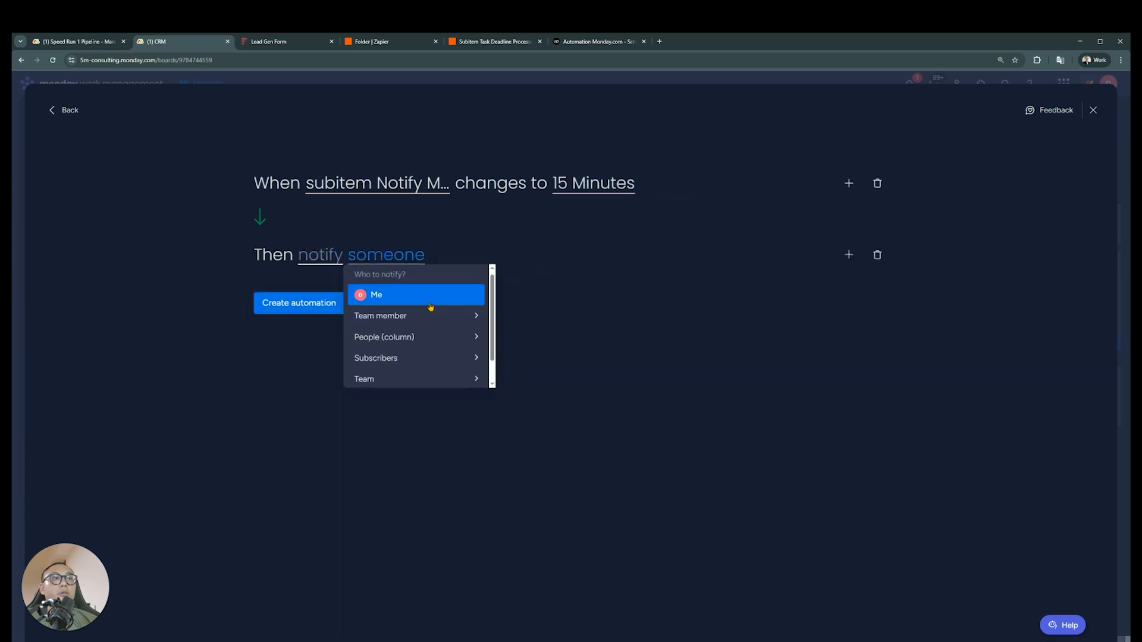
pyautogui.click(442, 334)
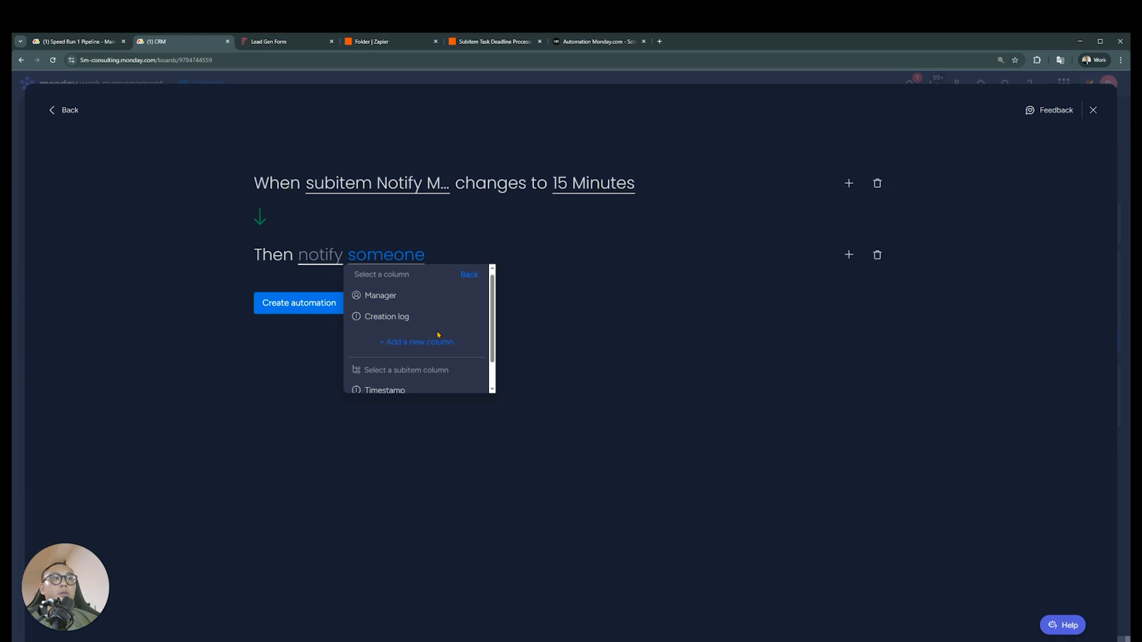
pyautogui.click(395, 296)
# Write the notification message "Hey bro it's been 15 minutes, lead is unattended" and create the automation
pyautogui.click(332, 257)
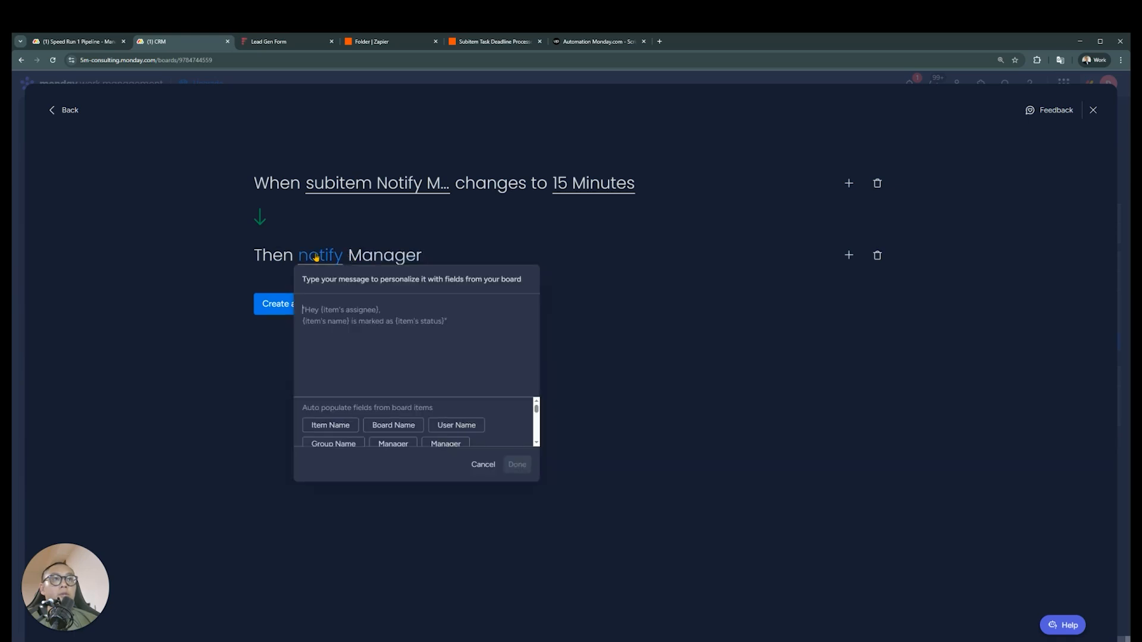
pyautogui.write("Hey bro it's been 15 minutes , lead is unattended")
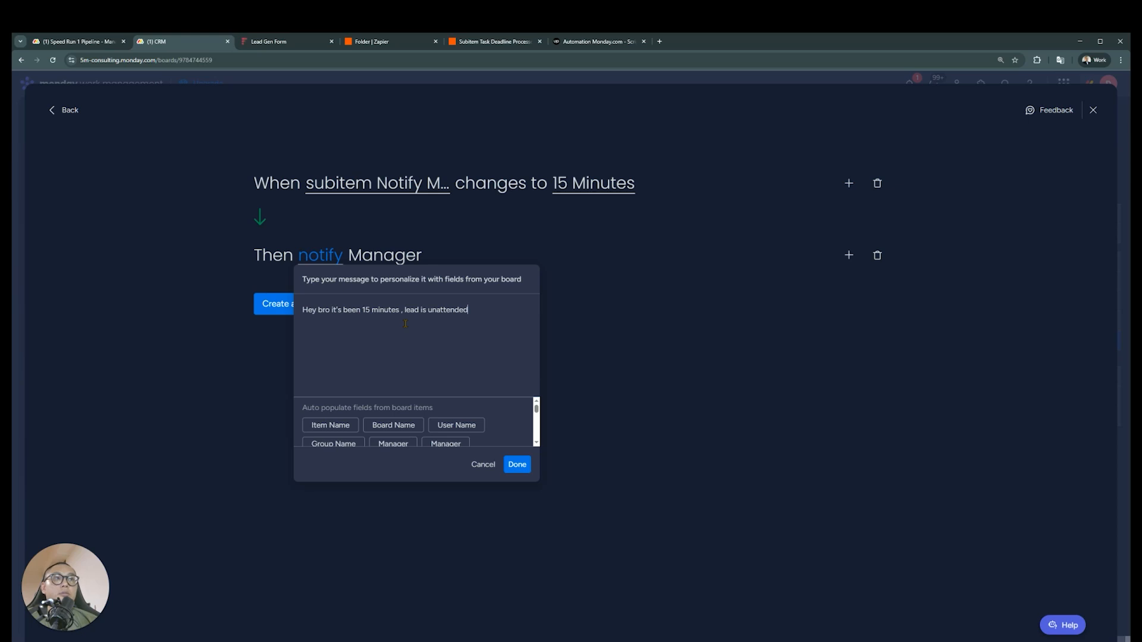
pyautogui.press('BackSpace')
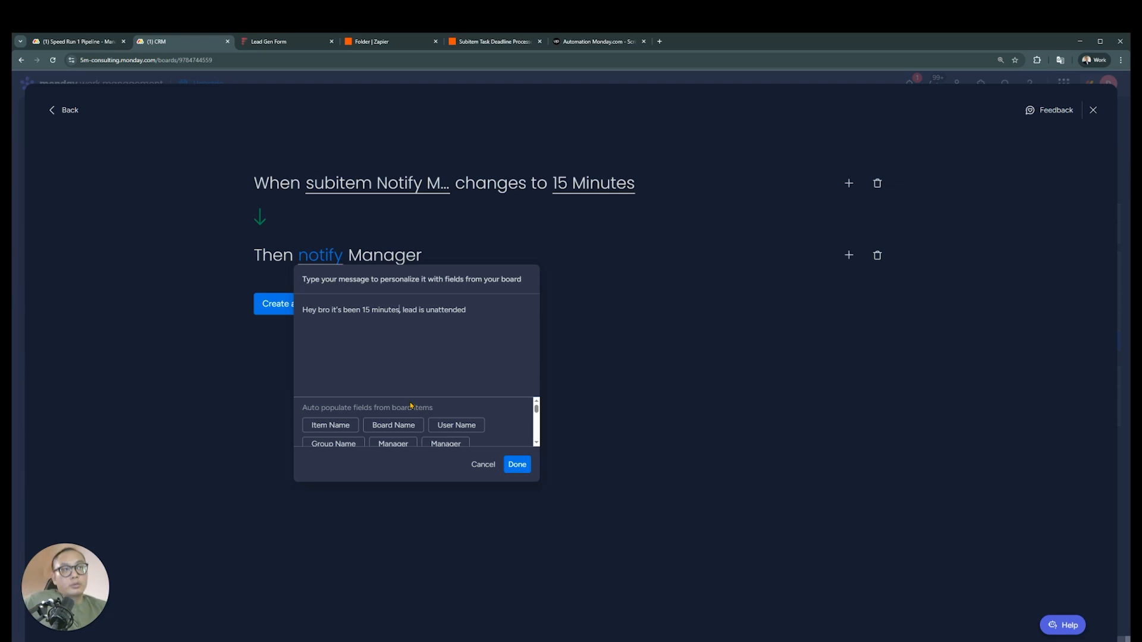
pyautogui.click(518, 465)
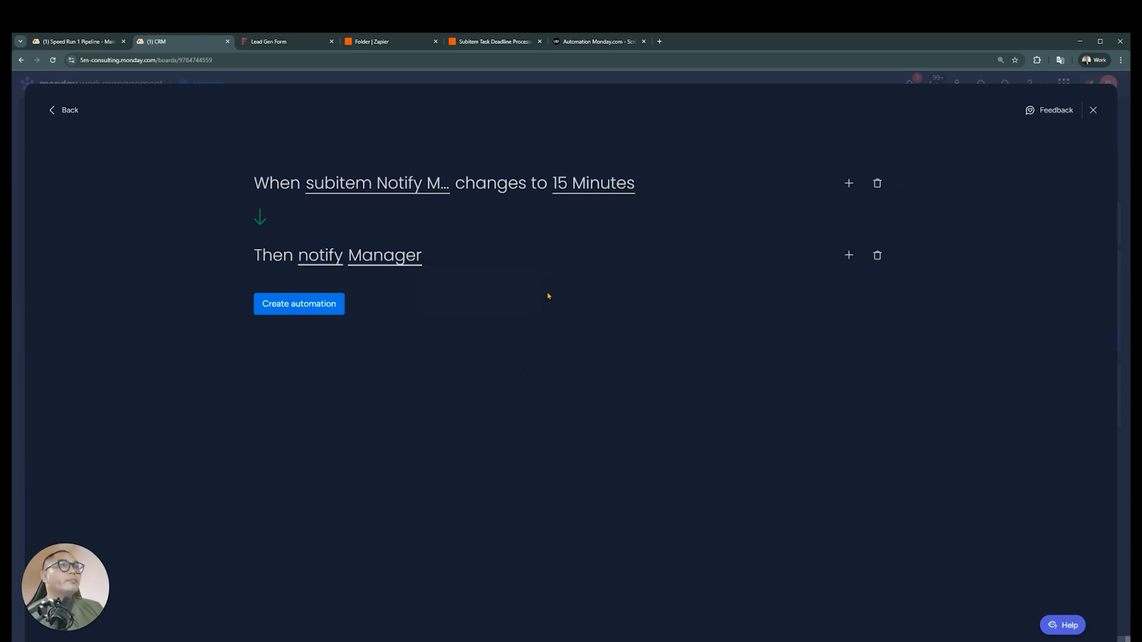
pyautogui.click(331, 304)
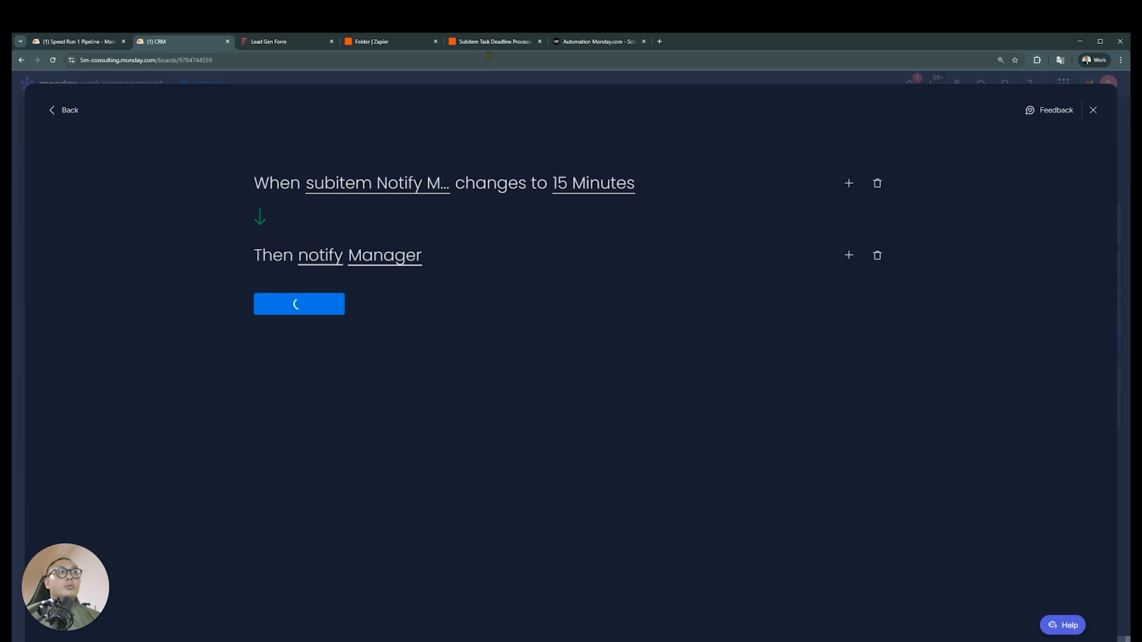
# Switch to the Subitem Task Deadline Processor Zap and insert a Gmail action between Filter conditions and Update Item
pyautogui.click(477, 41)
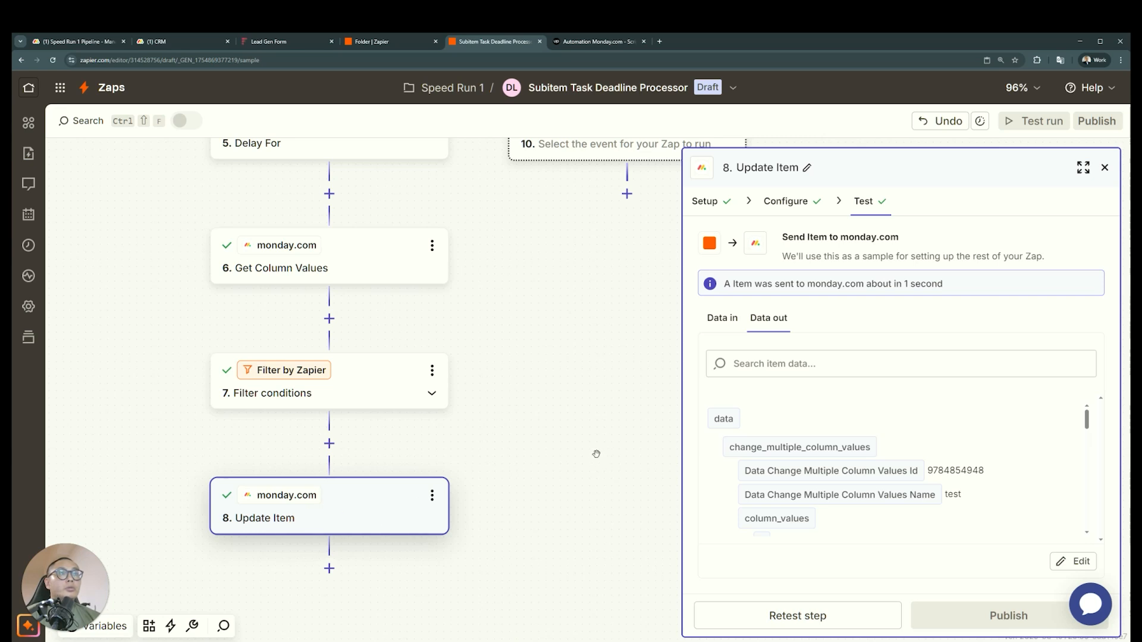
pyautogui.scroll(10, 530, 484)
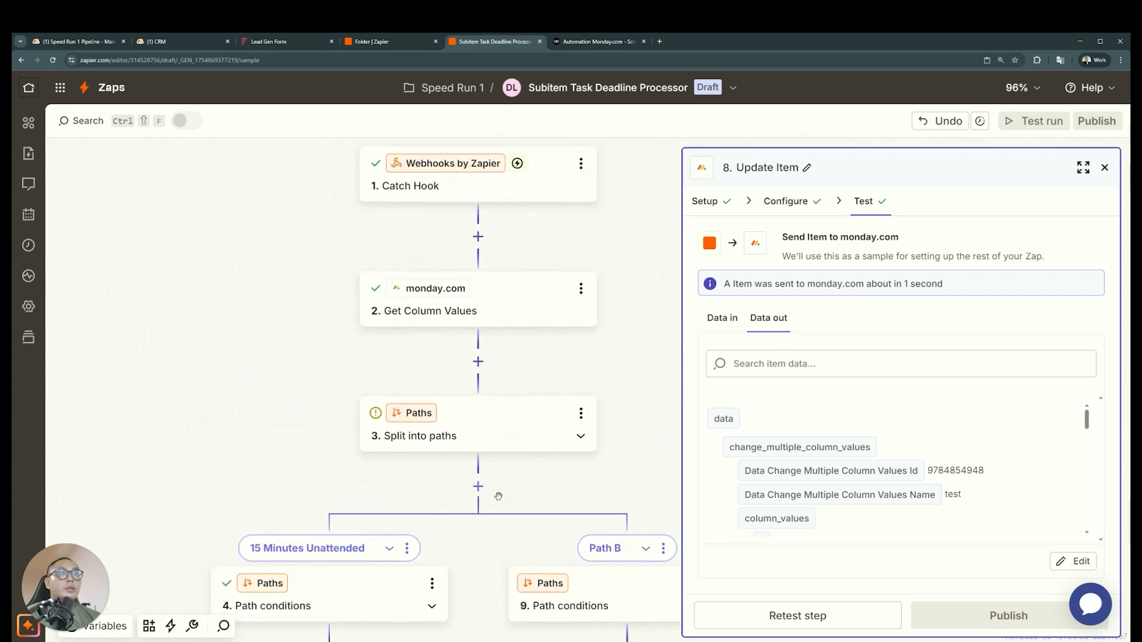
pyautogui.scroll(-8, 433, 512)
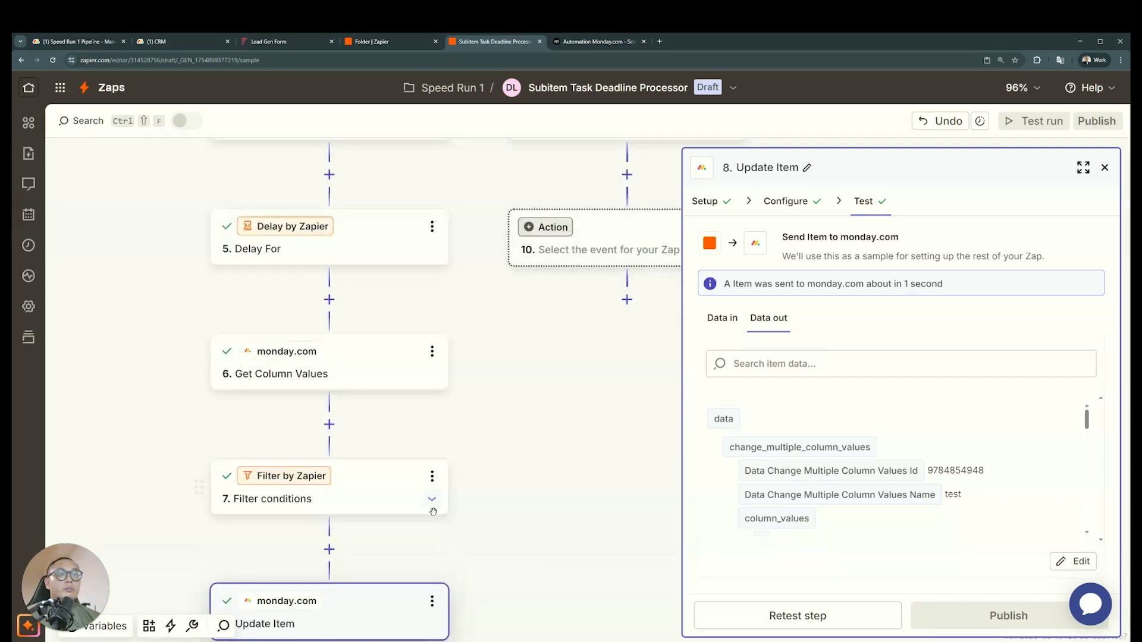
pyautogui.click(329, 444)
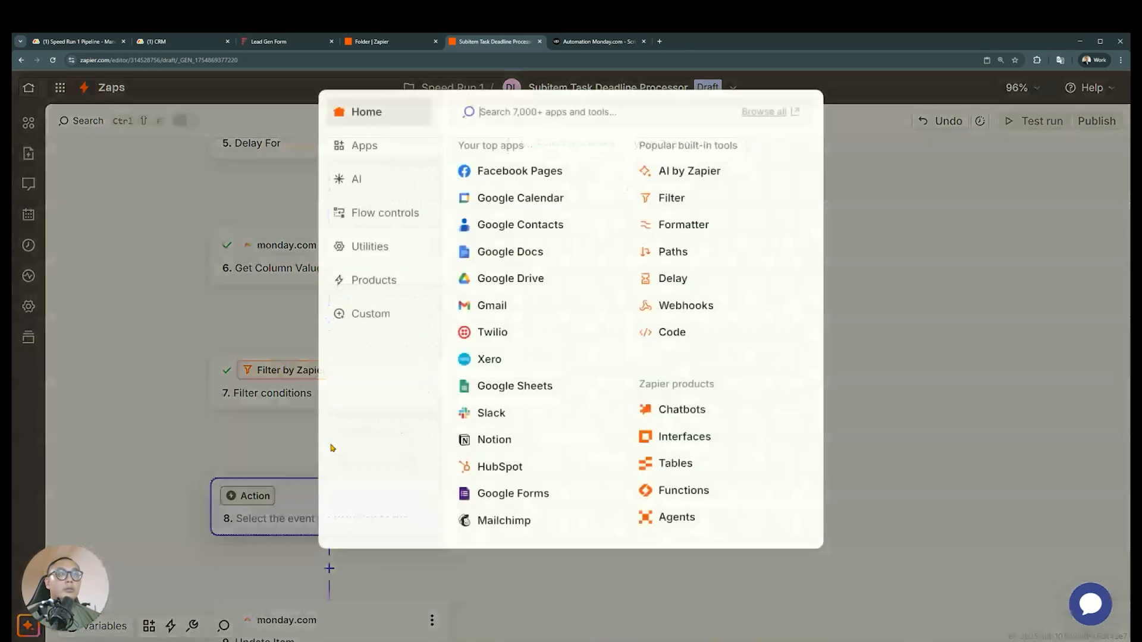
pyautogui.write('gmail')
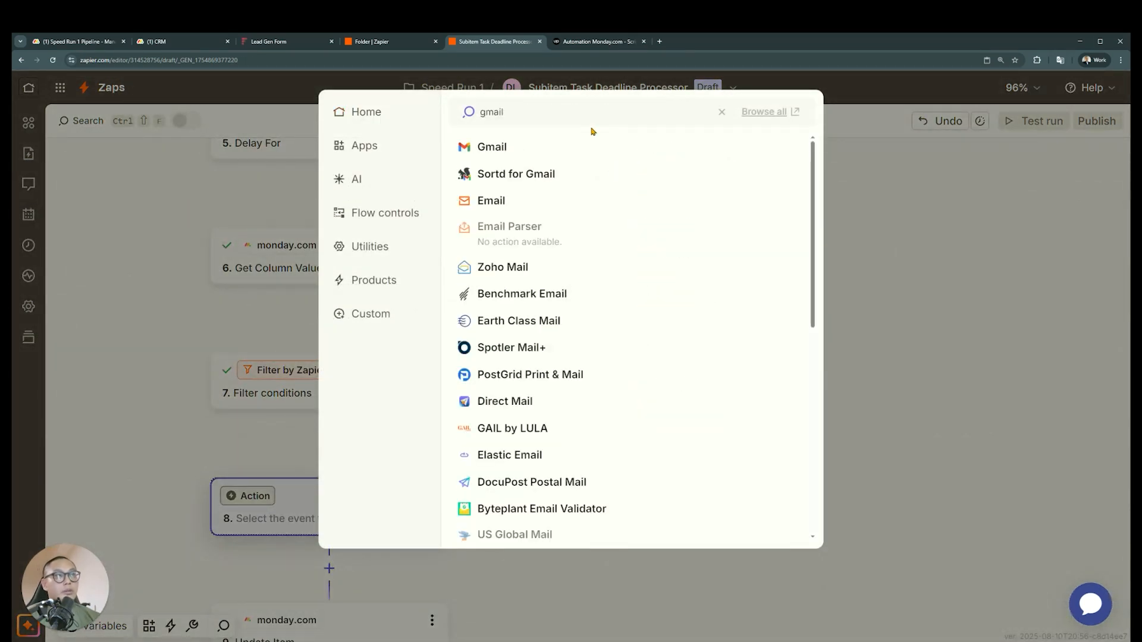
pyautogui.click(578, 147)
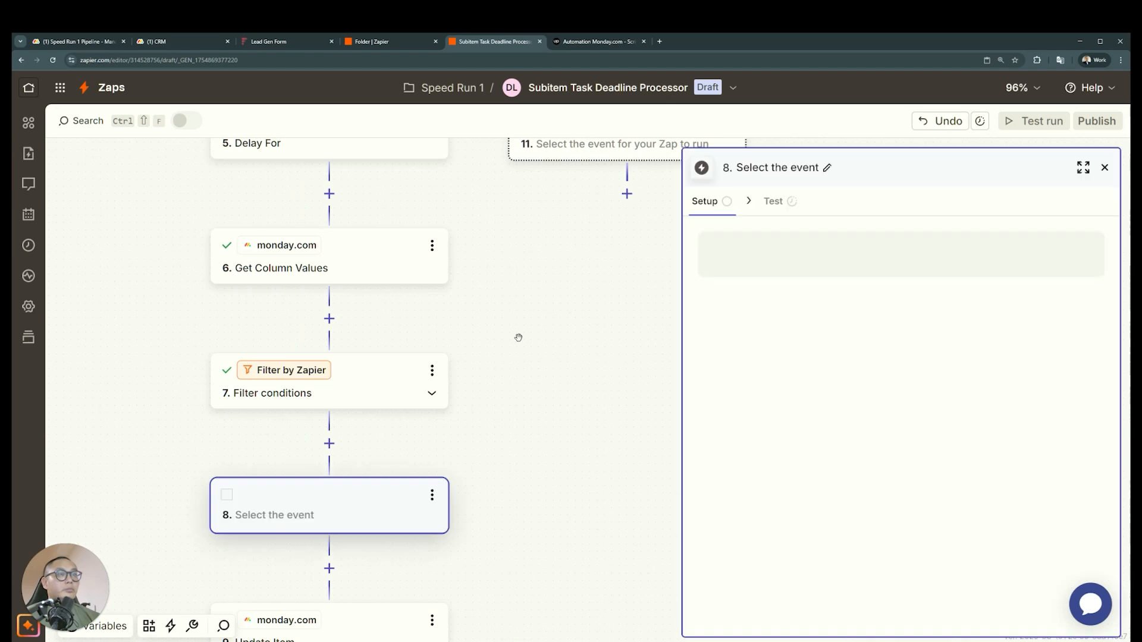
# Set the Gmail action event to Send Email, select the company's hello Gmail account and continue to its configuration
pyautogui.click(862, 328)
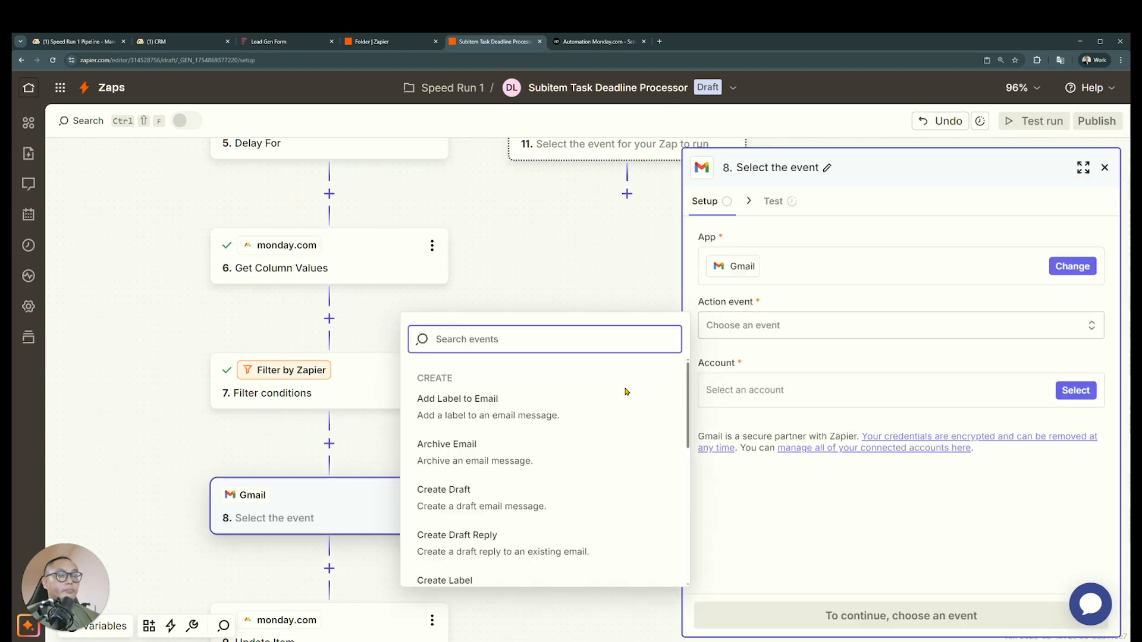
pyautogui.write('send')
pyautogui.click(660, 398)
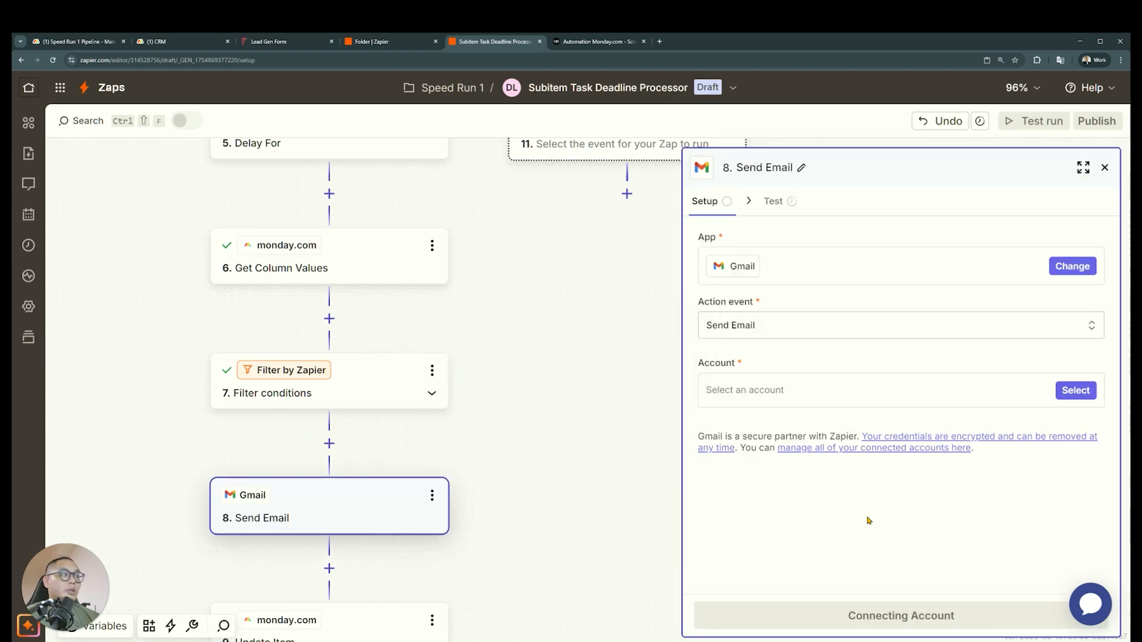
pyautogui.click(1076, 390)
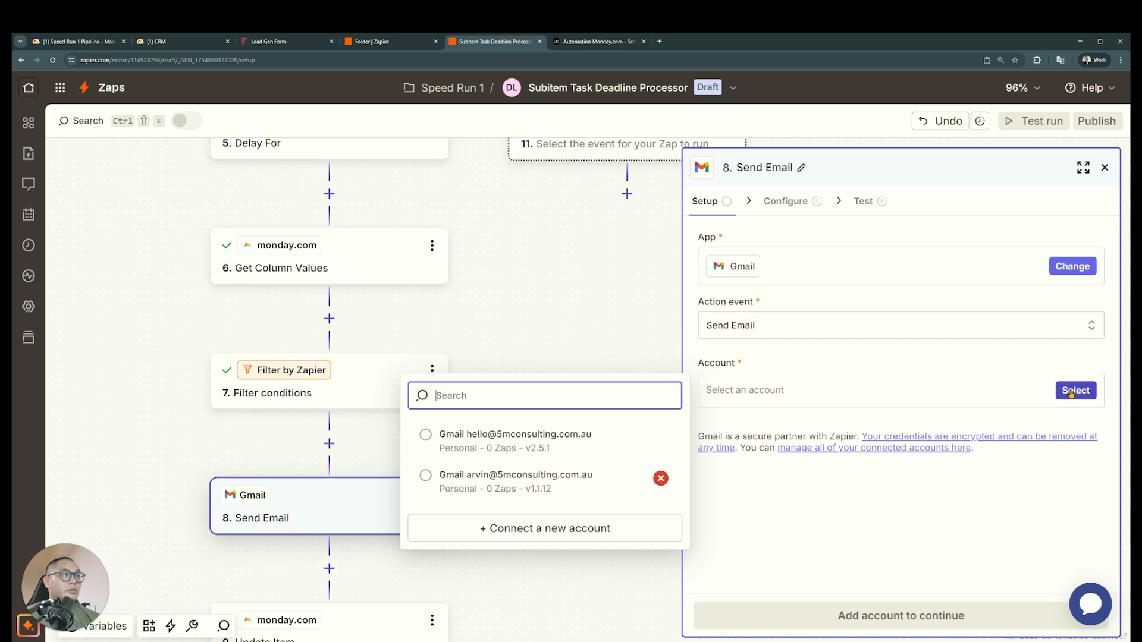
pyautogui.click(587, 437)
pyautogui.click(819, 615)
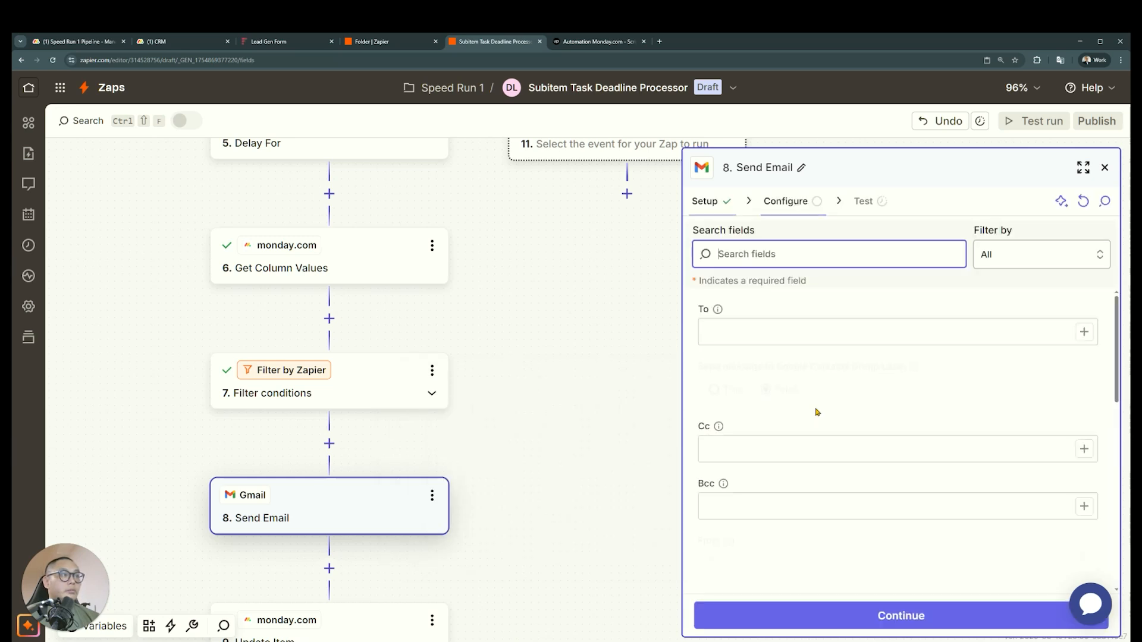
# Review the Send Email configuration fields, from the recipient through the subject and body
pyautogui.scroll(-2, 890, 435)
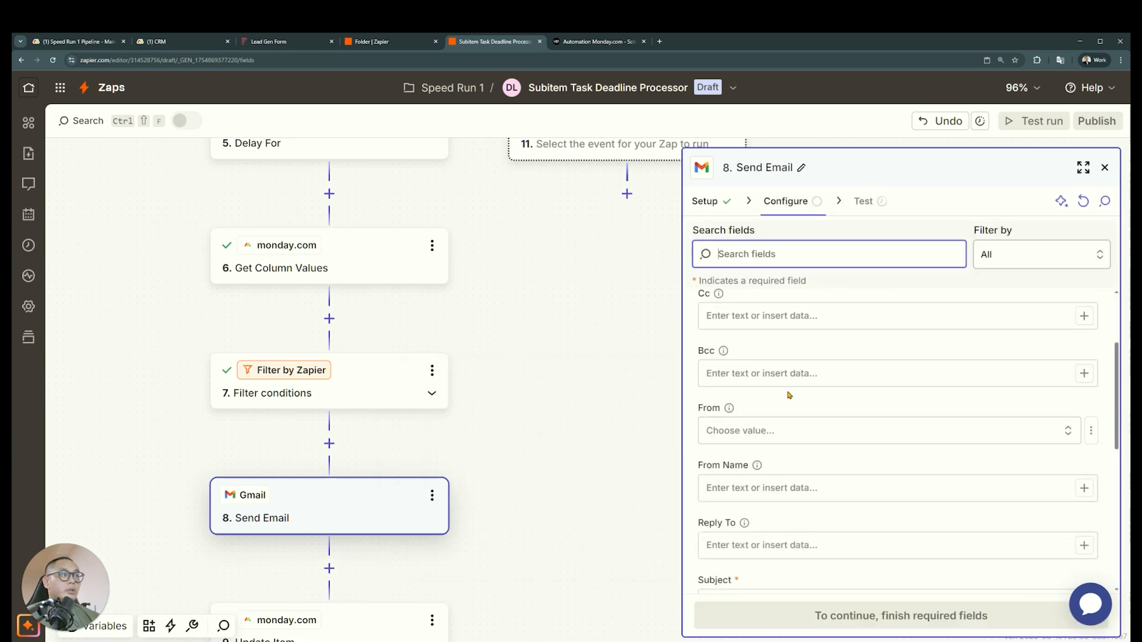
pyautogui.scroll(-4, 789, 395)
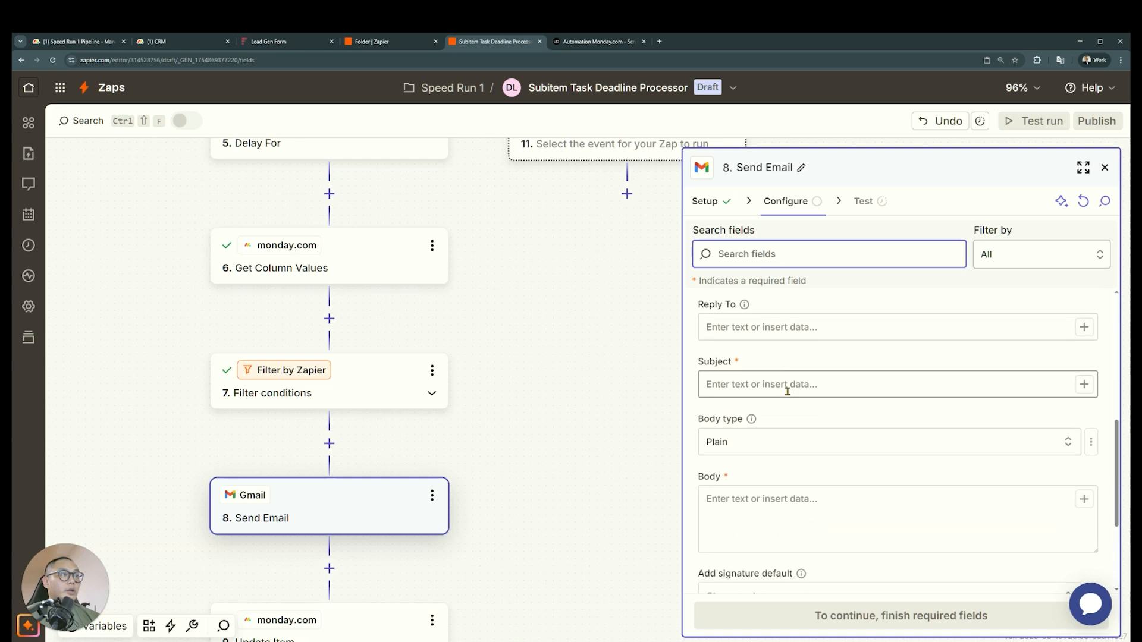
pyautogui.scroll(1, 766, 452)
pyautogui.click(847, 434)
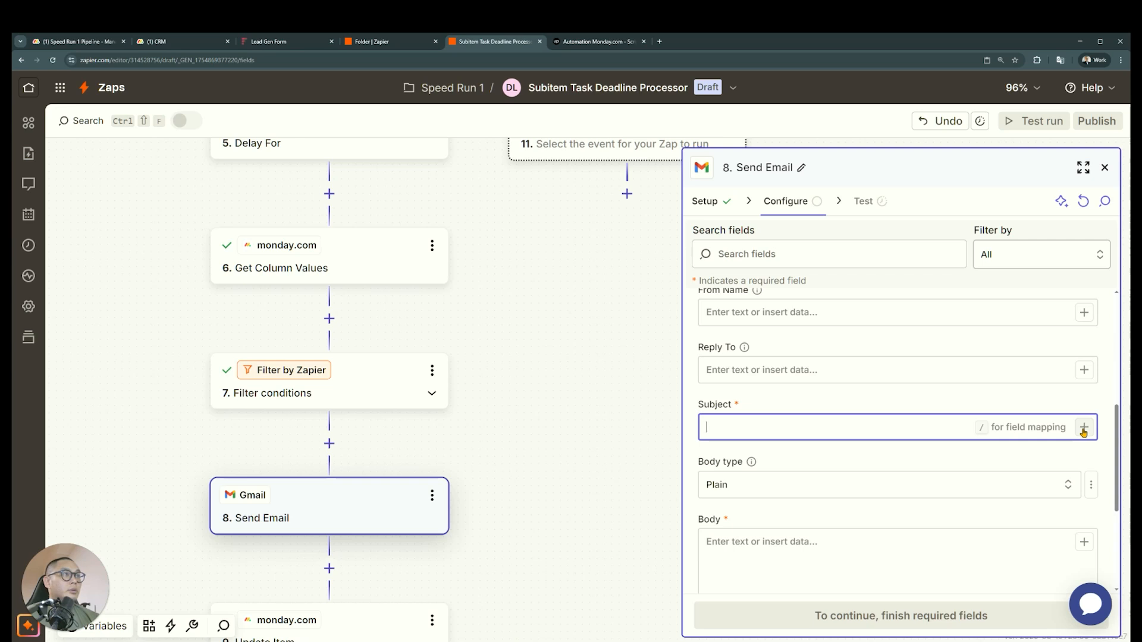
pyautogui.scroll(3, 926, 449)
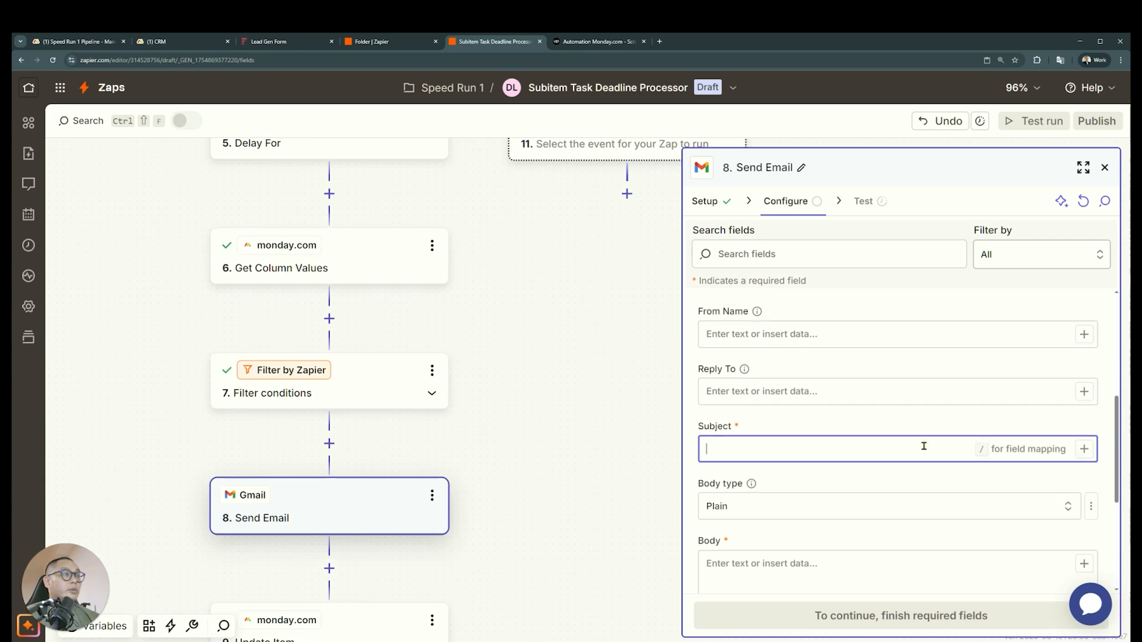
pyautogui.scroll(3, 923, 446)
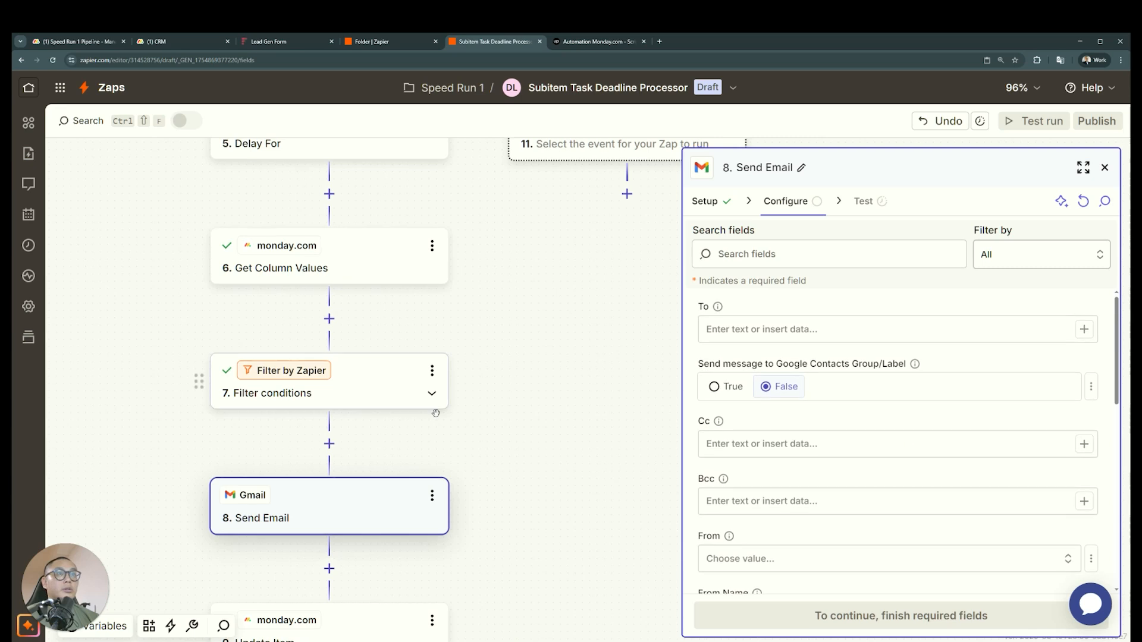
# Copy the monday.com Get Column Values step that follows Catch Hook and paste it below Filter conditions
pyautogui.scroll(9, 473, 453)
pyautogui.scroll(2, 474, 457)
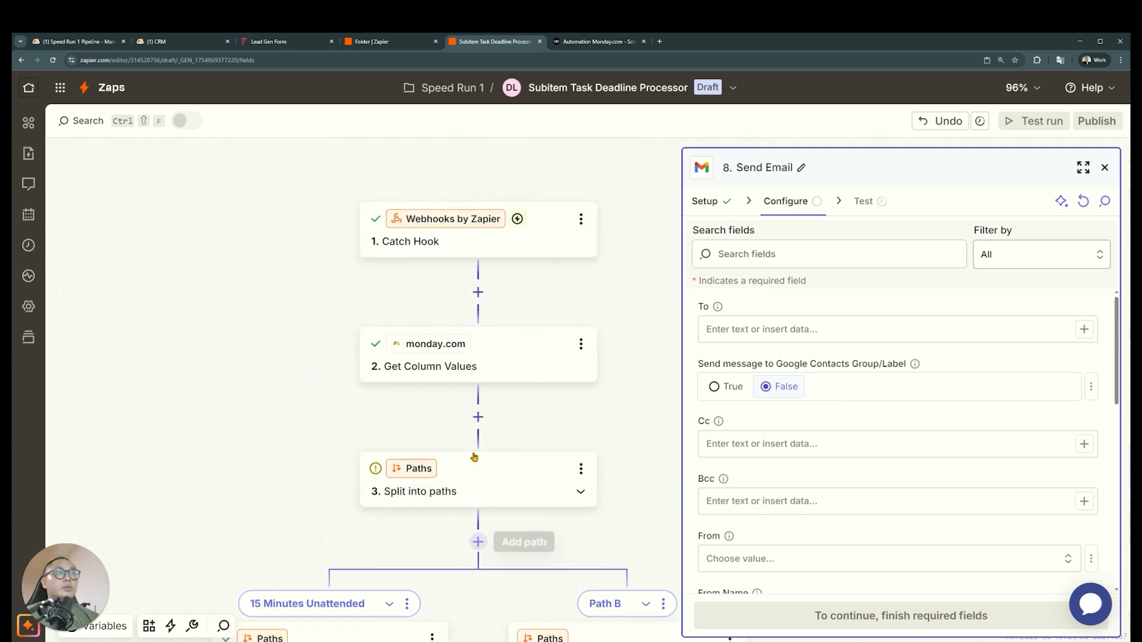
pyautogui.click(475, 389)
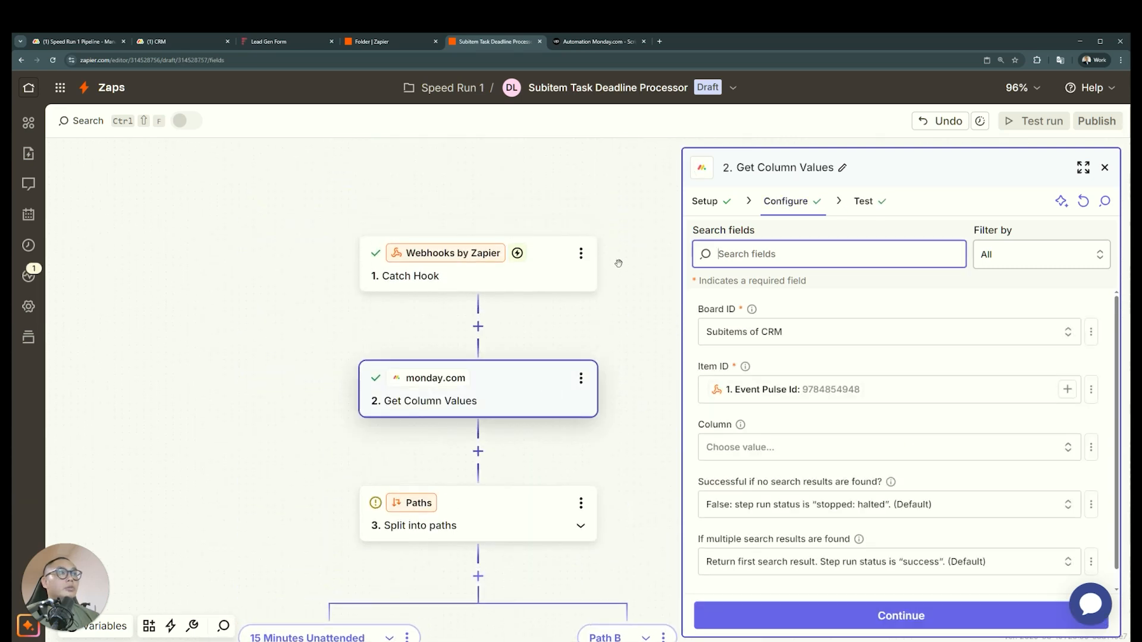
pyautogui.click(580, 378)
pyautogui.click(640, 443)
pyautogui.scroll(-8, 357, 393)
pyautogui.scroll(-7, 357, 328)
pyautogui.scroll(1, 445, 268)
pyautogui.click(432, 262)
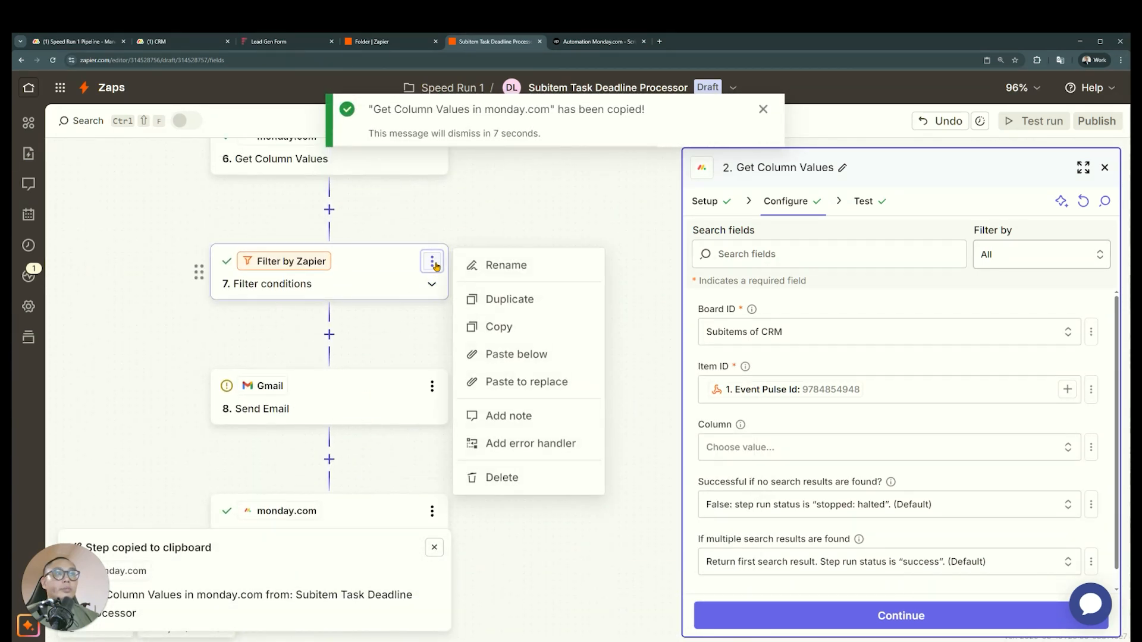
pyautogui.click(491, 354)
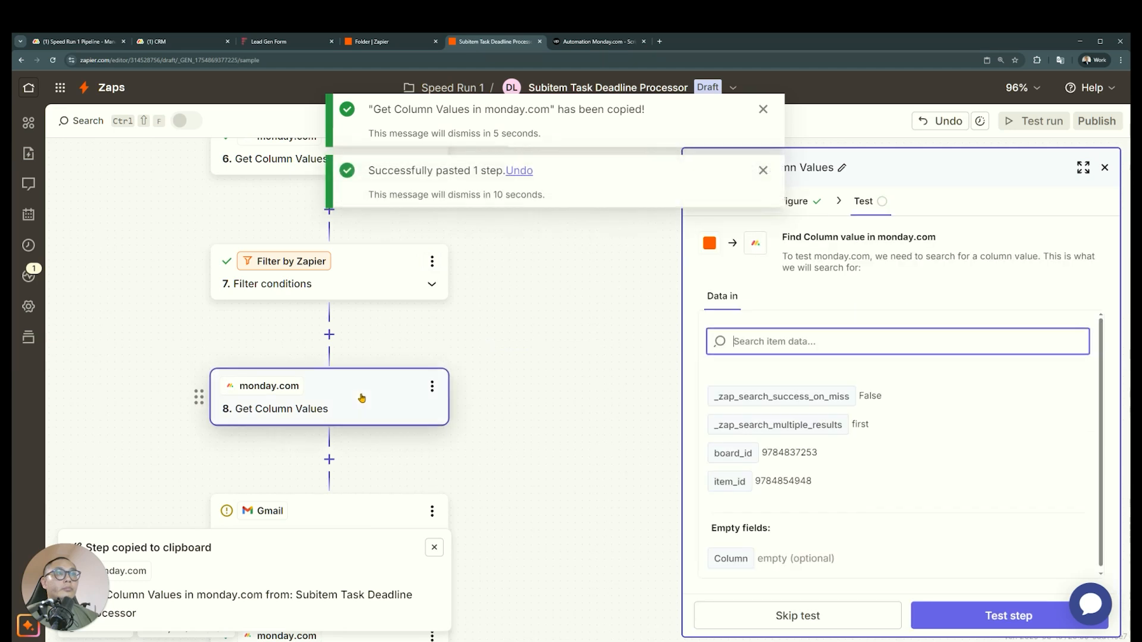
# Configure the pasted Get Column Values step with the CRM board and the webhook's Event Parent Item Id as item ID
pyautogui.click(802, 208)
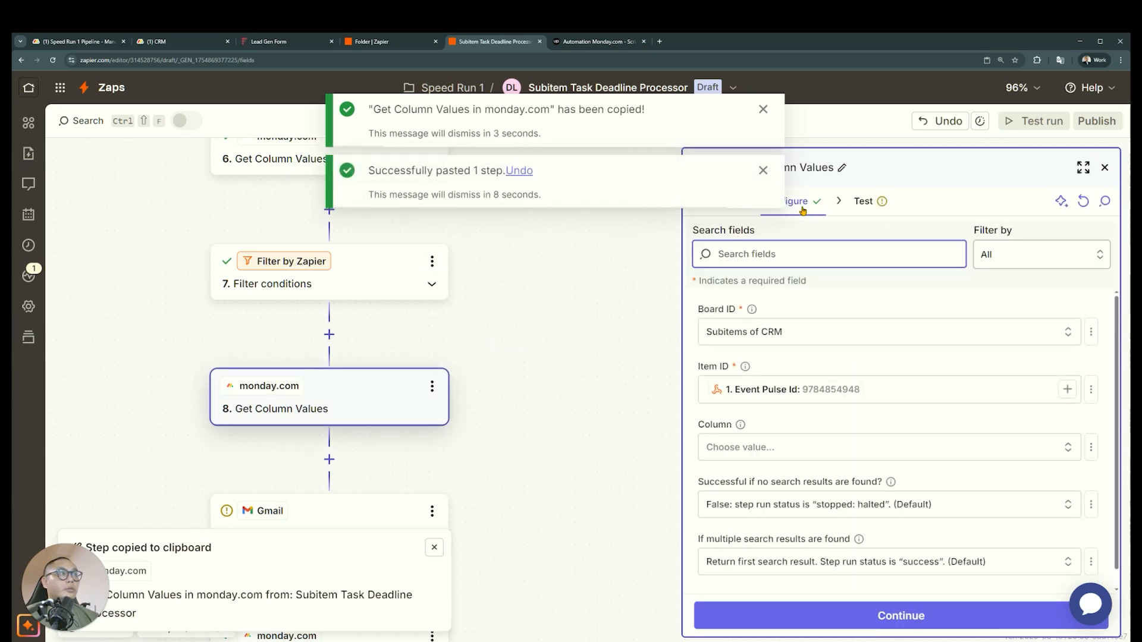
pyautogui.click(864, 335)
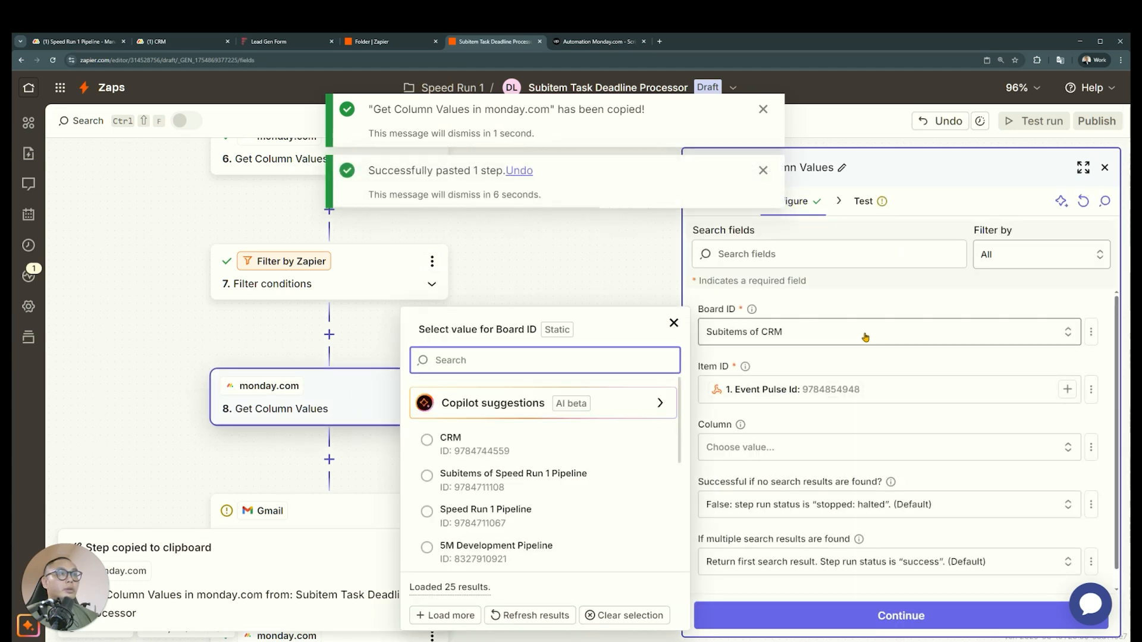
pyautogui.write('cr')
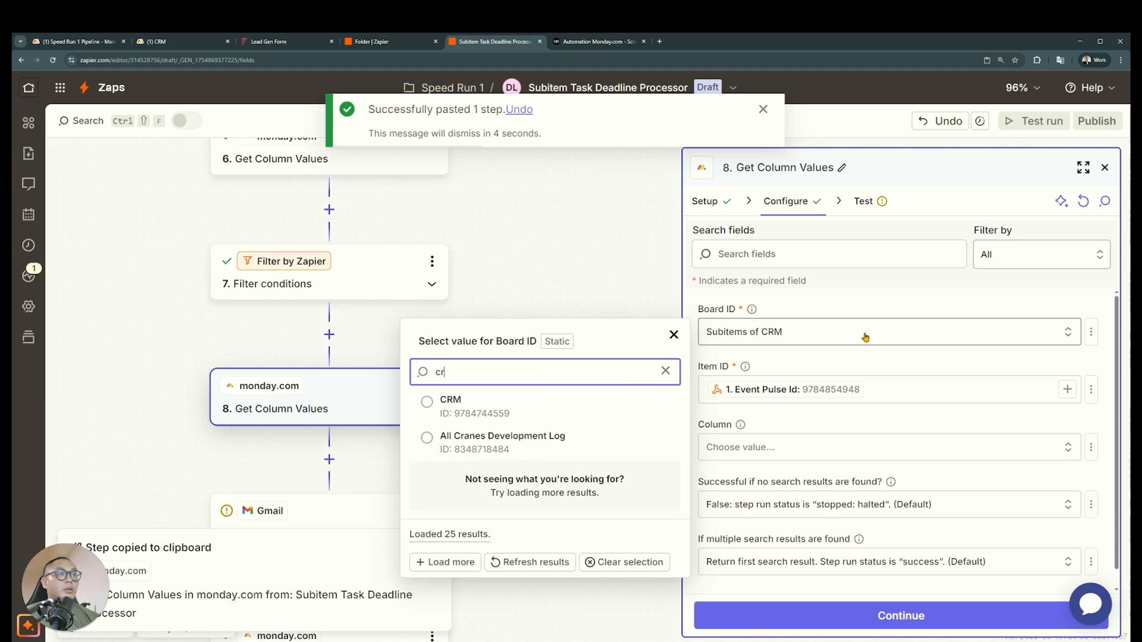
pyautogui.click(521, 405)
pyautogui.press('BackSpace')
pyautogui.click(1067, 389)
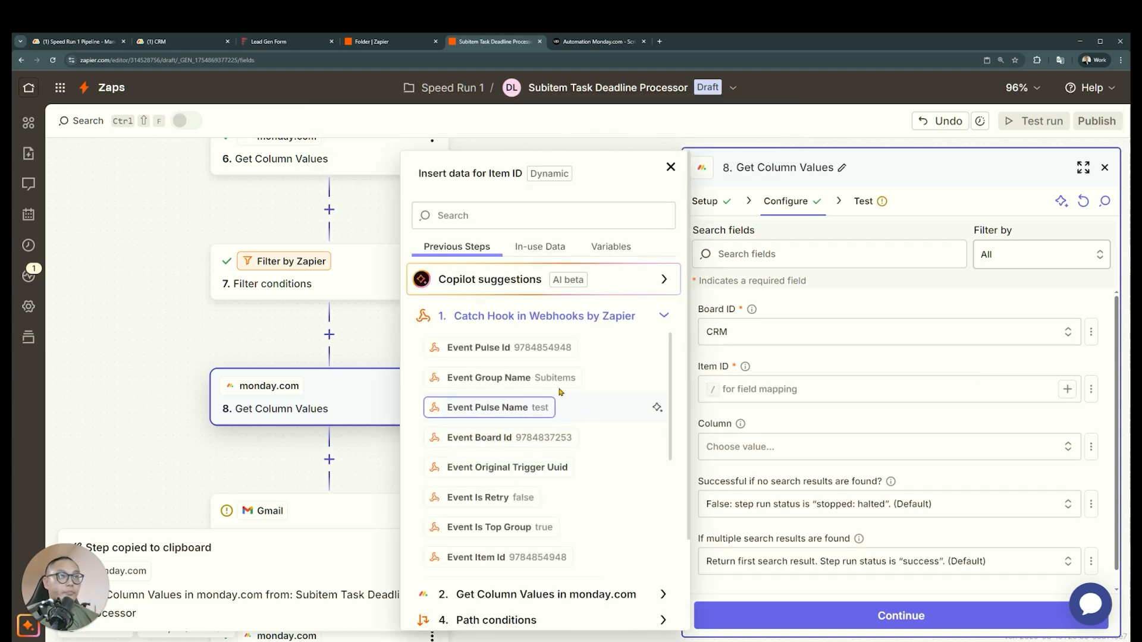
pyautogui.scroll(-3, 548, 446)
pyautogui.scroll(-7, 549, 452)
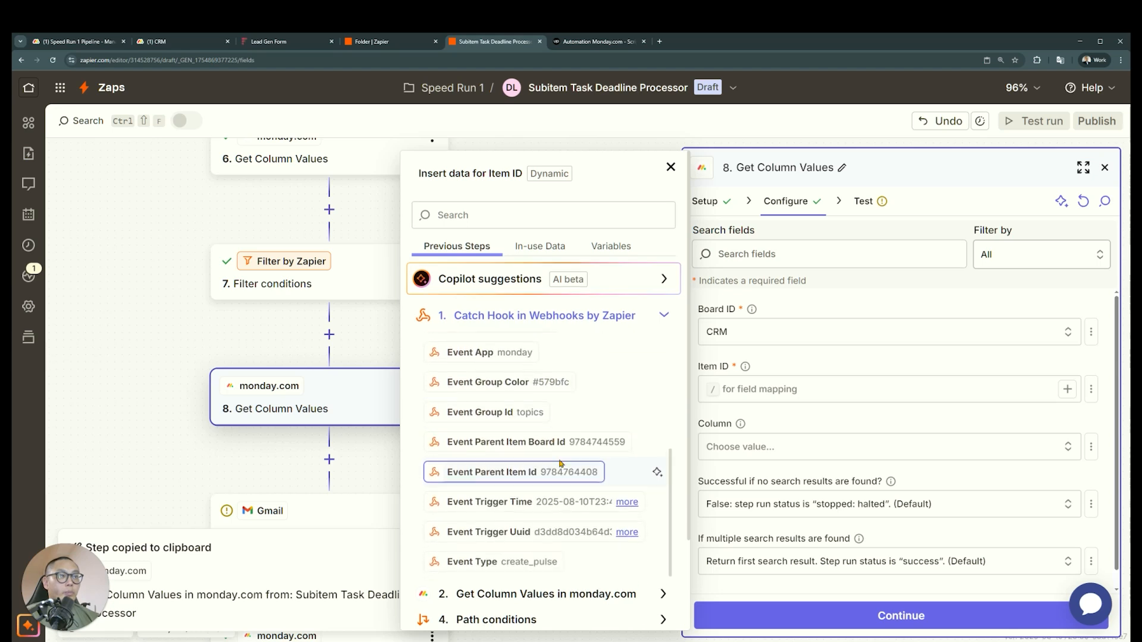
pyautogui.click(559, 464)
# Test the pasted Get Column Values step and examine the manager and person values in its output data
pyautogui.click(889, 614)
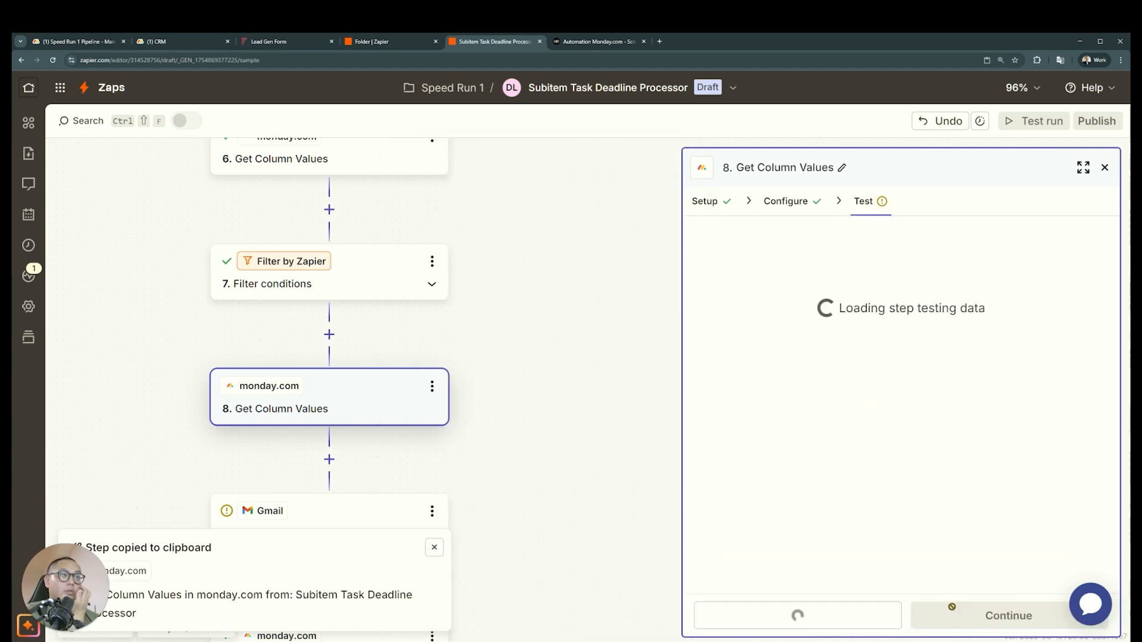
pyautogui.moveTo(857, 447); pyautogui.dragTo(753, 447)
pyautogui.click(884, 450)
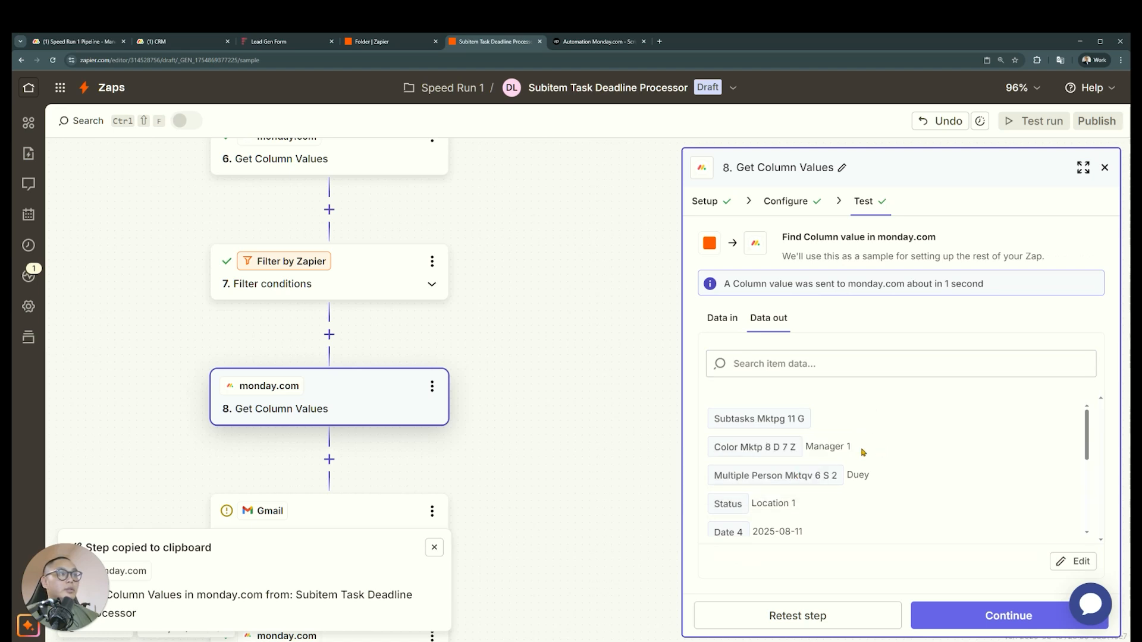
pyautogui.moveTo(852, 447); pyautogui.dragTo(783, 448)
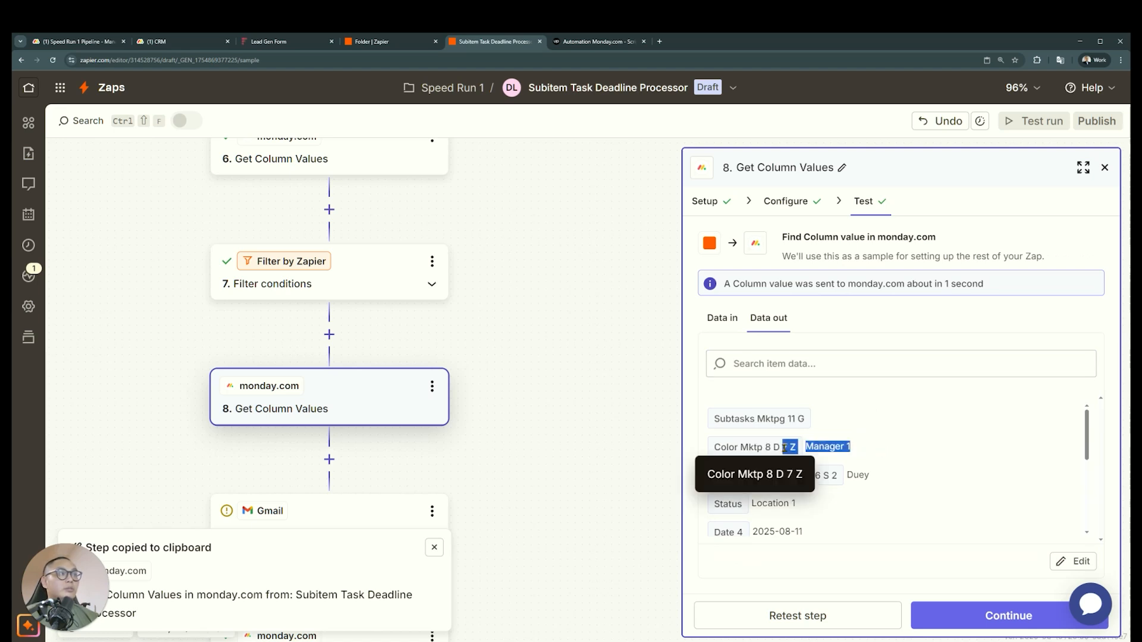
pyautogui.click(850, 461)
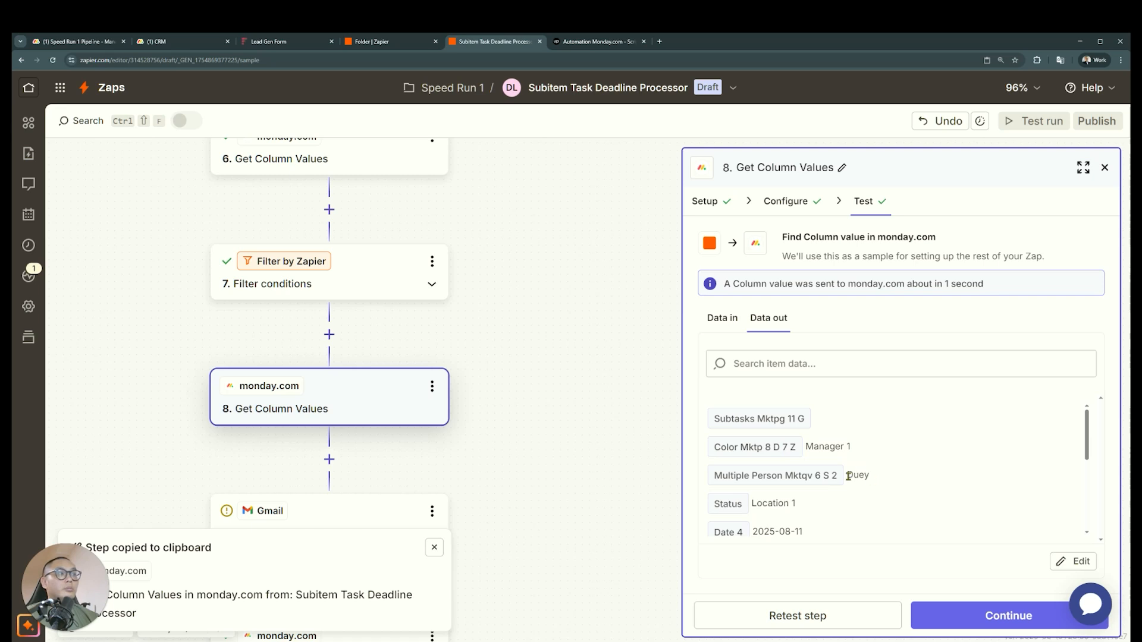
pyautogui.moveTo(870, 476); pyautogui.dragTo(798, 475)
# Insert a new action between the pasted Get Column Values step and the Gmail Send Email step
pyautogui.scroll(-1, 464, 371)
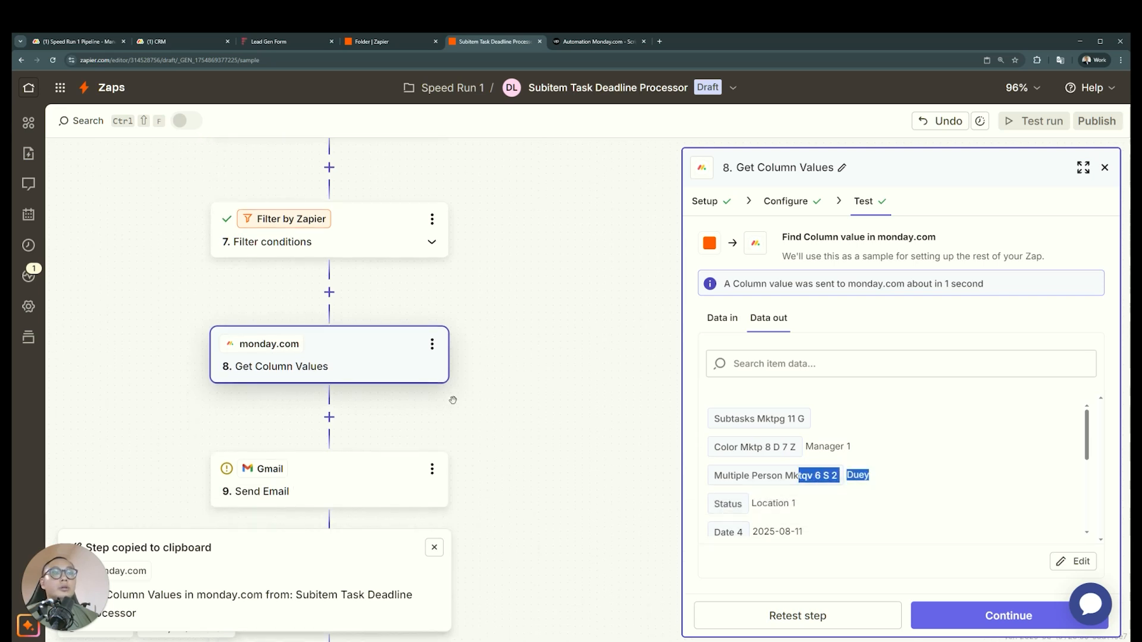
pyautogui.click(329, 416)
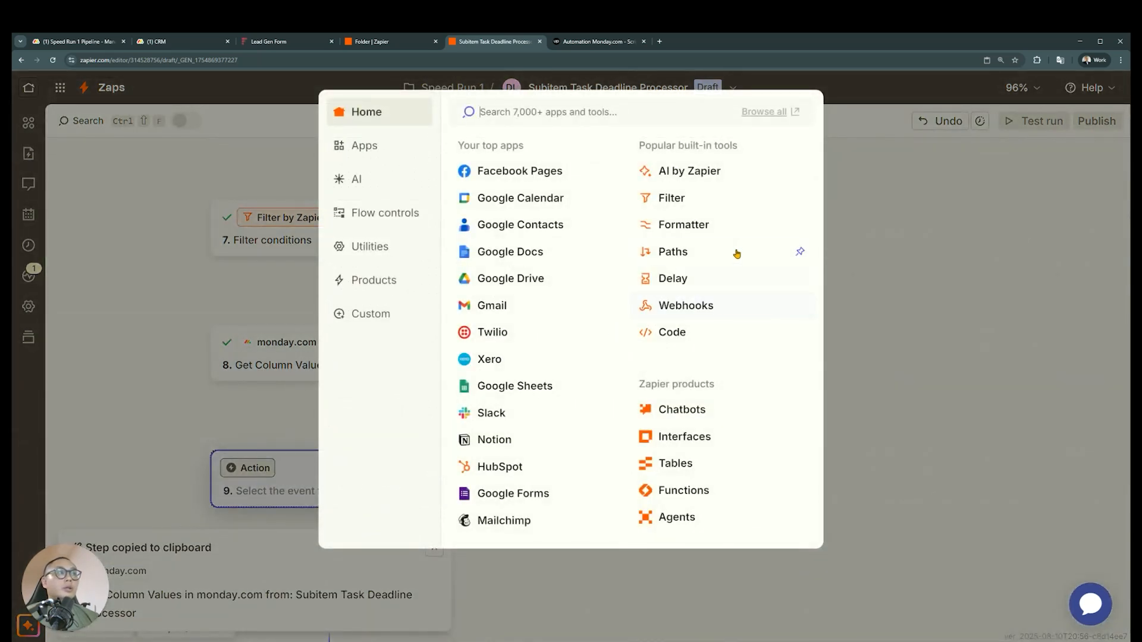
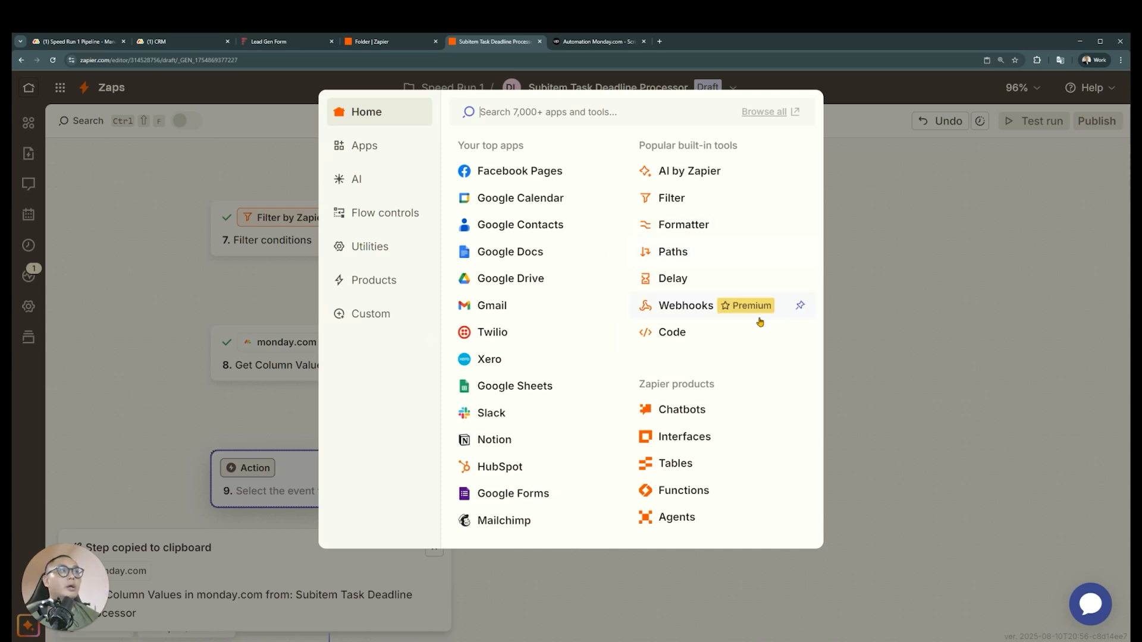
# Set up the new action as a Formatter by Zapier Utilities event with the Lookup Table transform
pyautogui.click(740, 233)
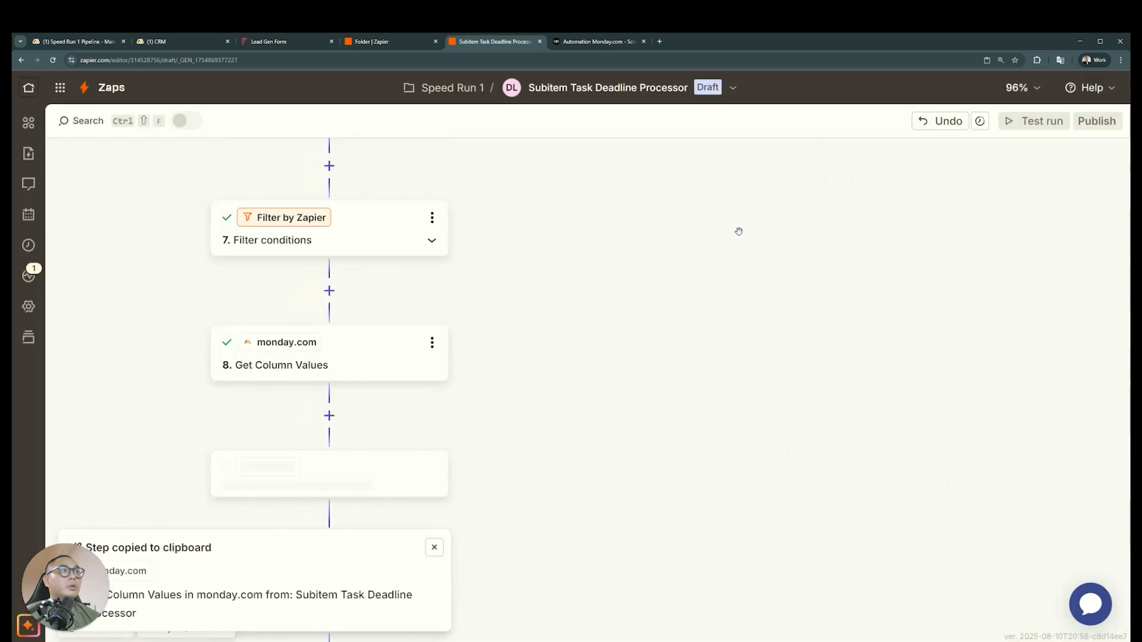
pyautogui.click(851, 335)
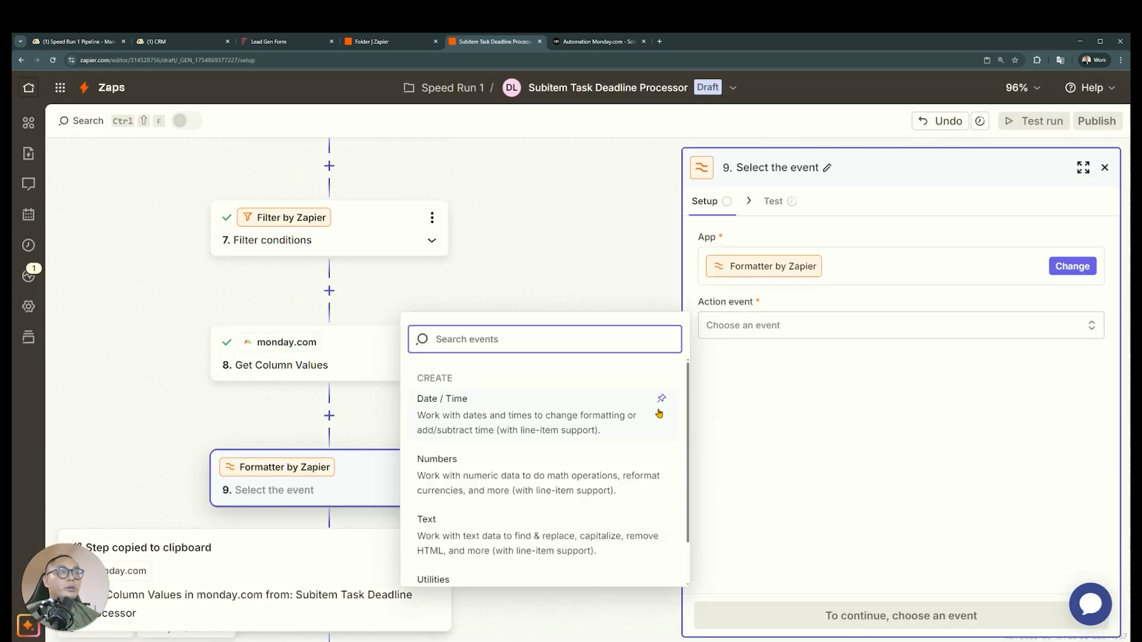
pyautogui.scroll(-1, 657, 409)
pyautogui.click(550, 532)
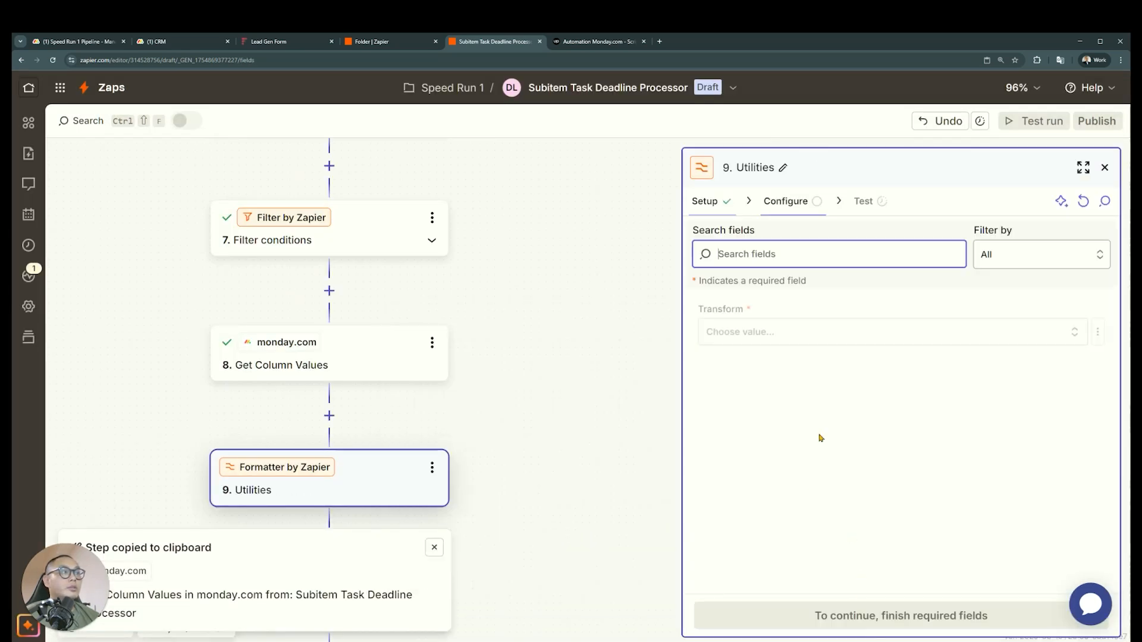
pyautogui.click(819, 333)
pyautogui.scroll(-1, 565, 462)
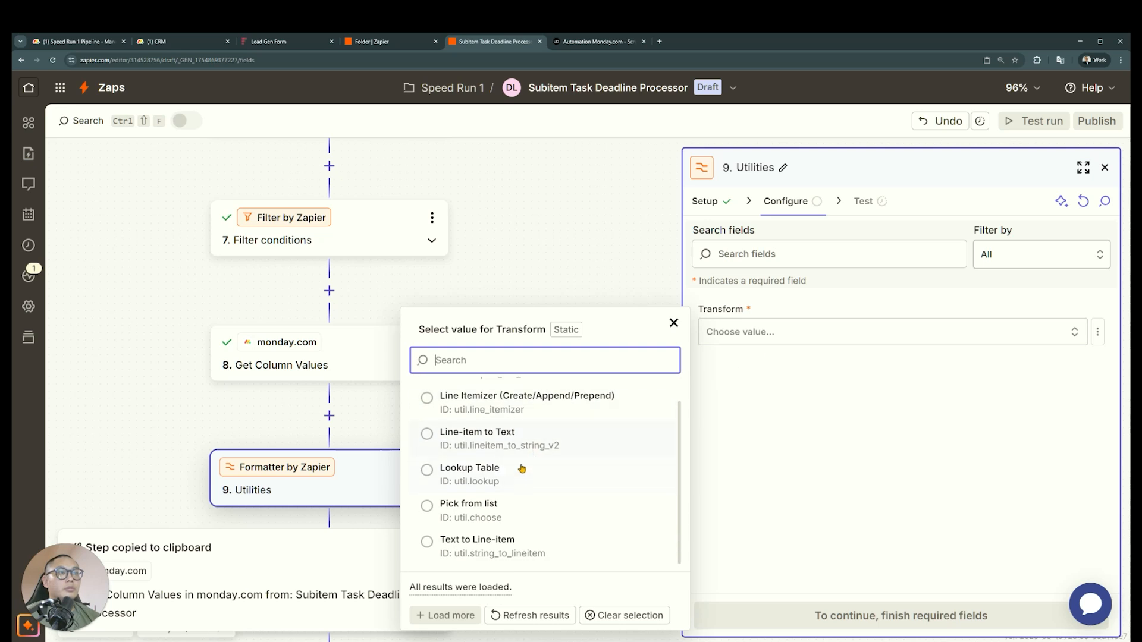
pyautogui.click(515, 477)
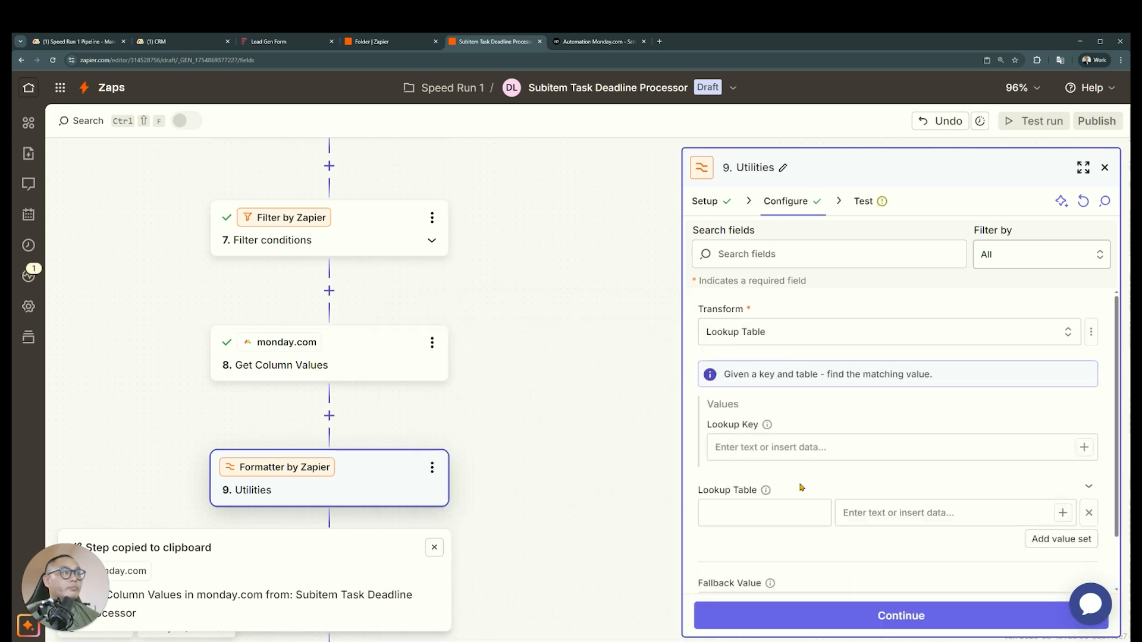
# Map the Lookup Key to the manager value Color Mktp 8 D 7 Z from step 8, Get Column Values
pyautogui.scroll(-1, 809, 469)
pyautogui.click(826, 403)
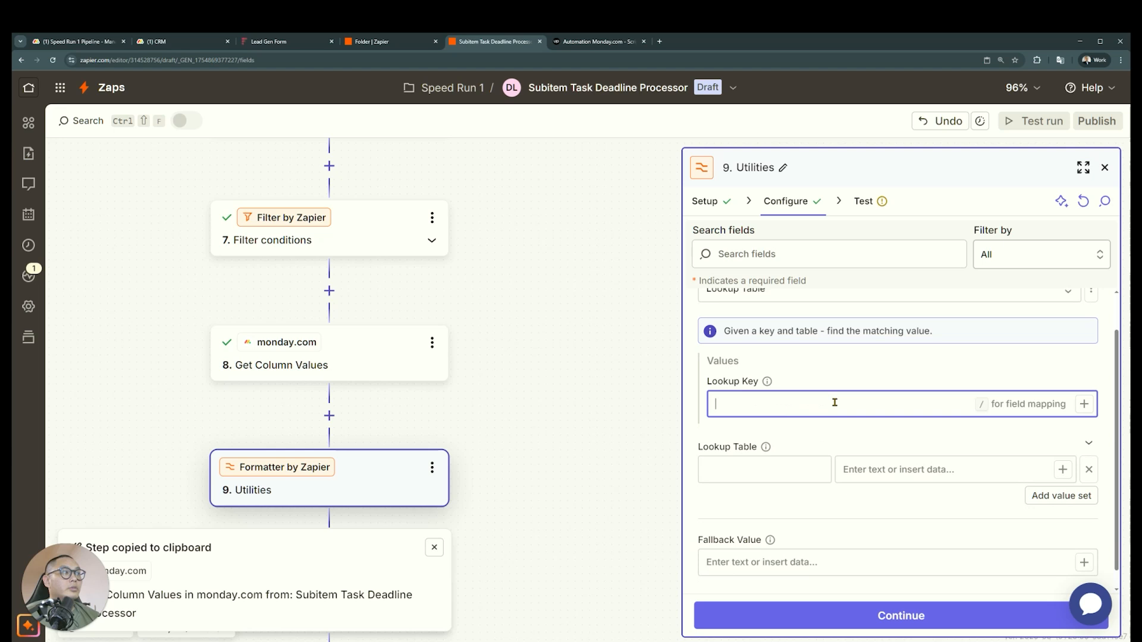
pyautogui.click(1082, 403)
pyautogui.click(642, 589)
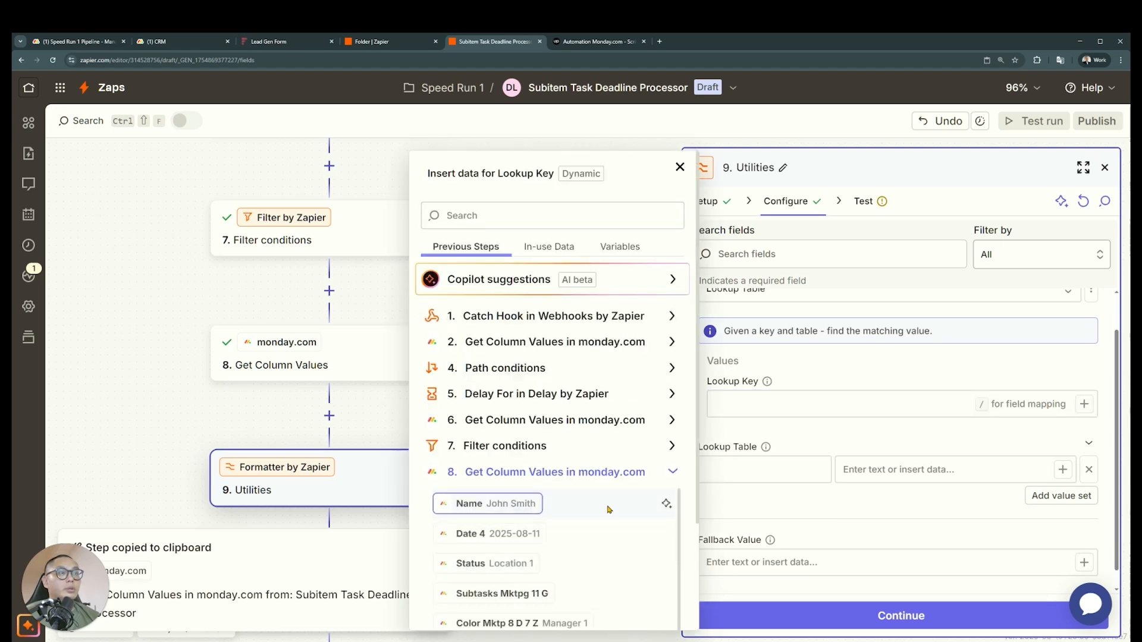
pyautogui.scroll(-2, 609, 509)
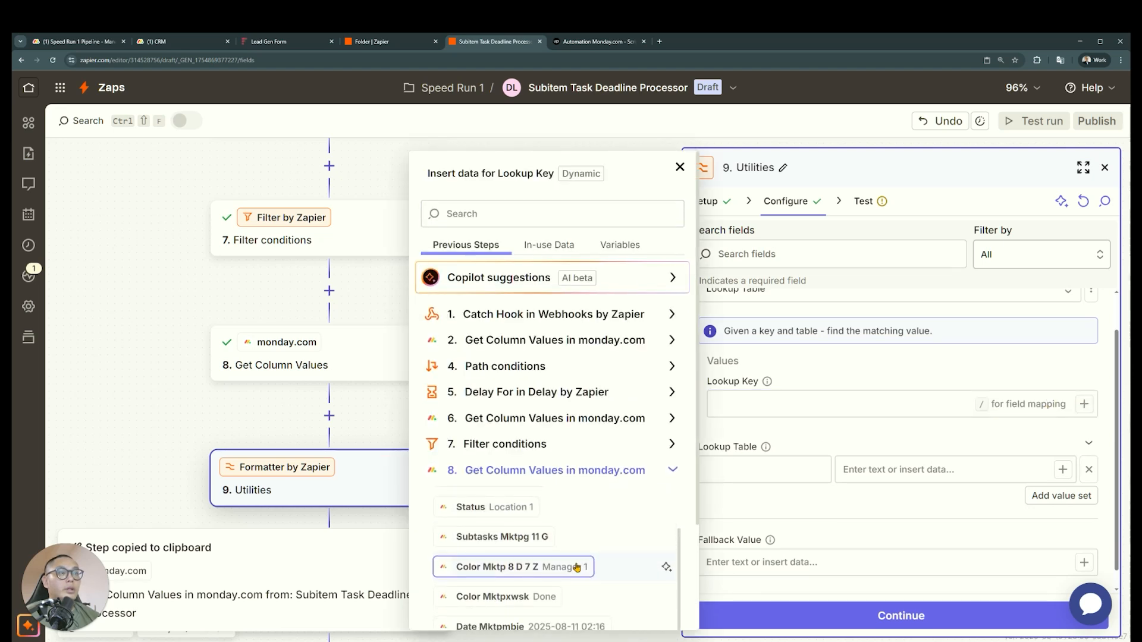
pyautogui.click(576, 568)
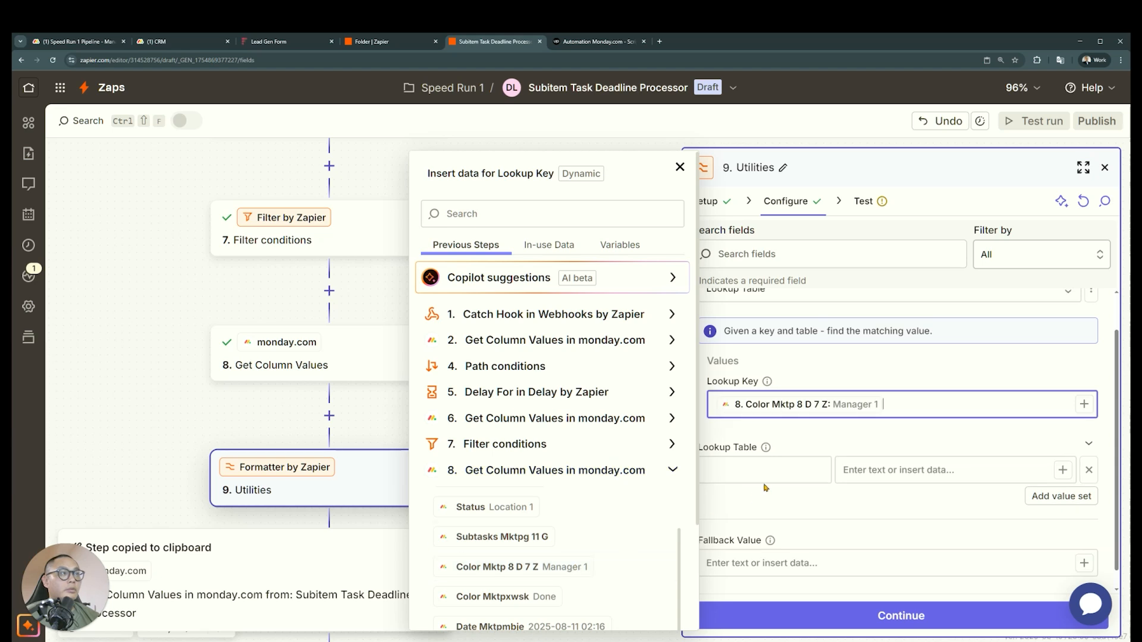
# Fill the lookup table row with Manager 1 as the key and the manager's email address as the value
pyautogui.click(768, 479)
pyautogui.write('Manager 1')
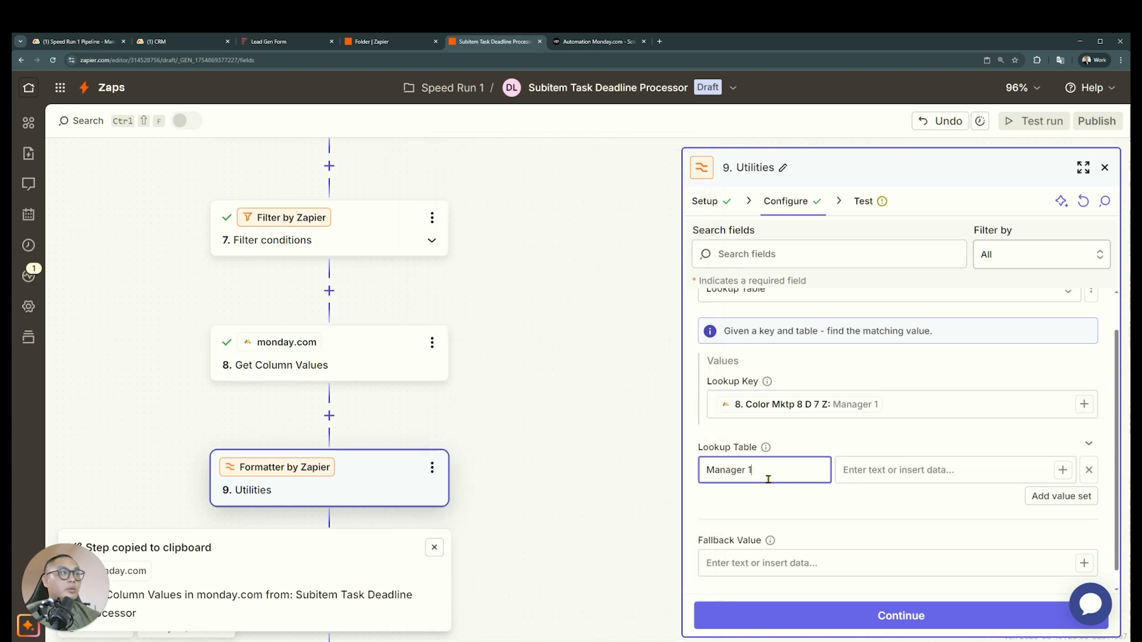
pyautogui.click(911, 469)
pyautogui.write('manager')
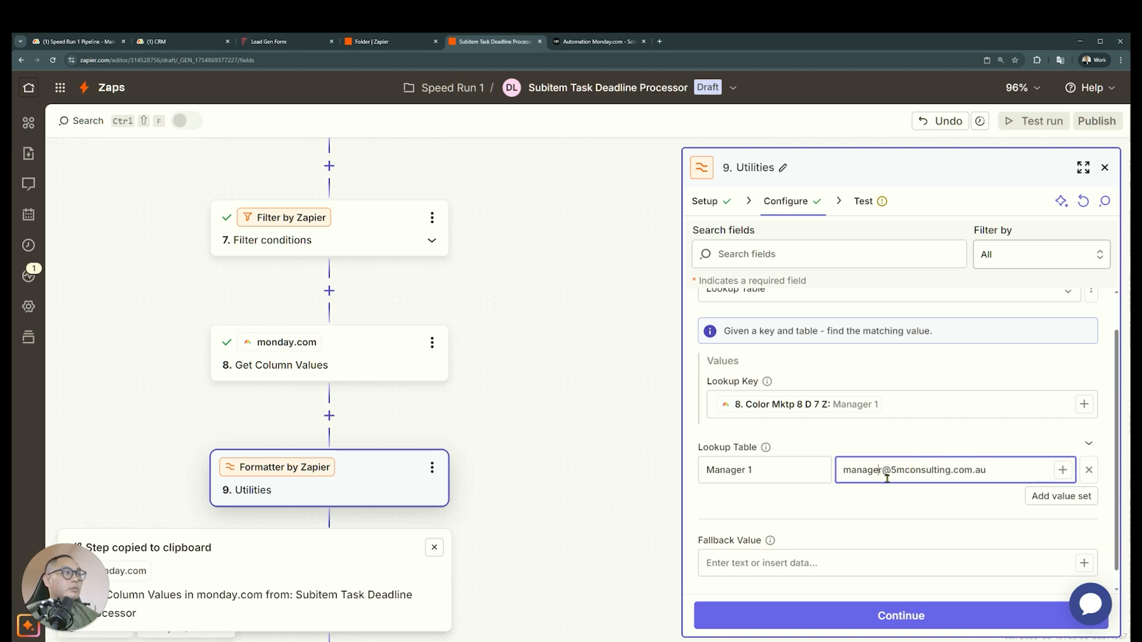
pyautogui.write('1')
pyautogui.scroll(-1, 879, 540)
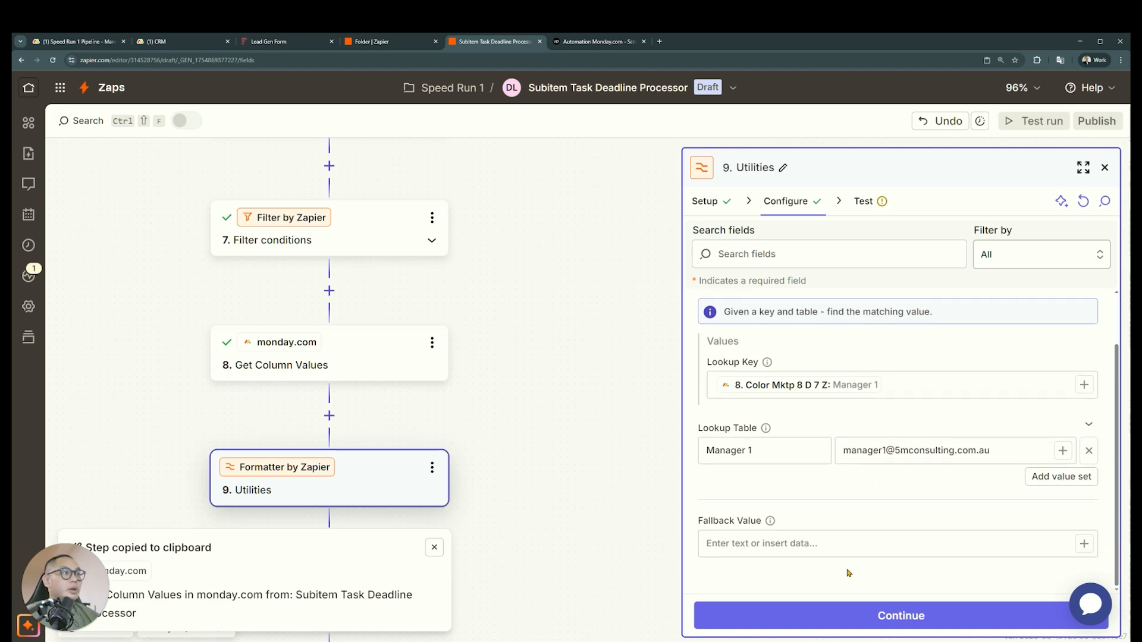
# Test the lookup table step, check the email in its output data, and return to its configuration
pyautogui.click(849, 615)
pyautogui.click(911, 621)
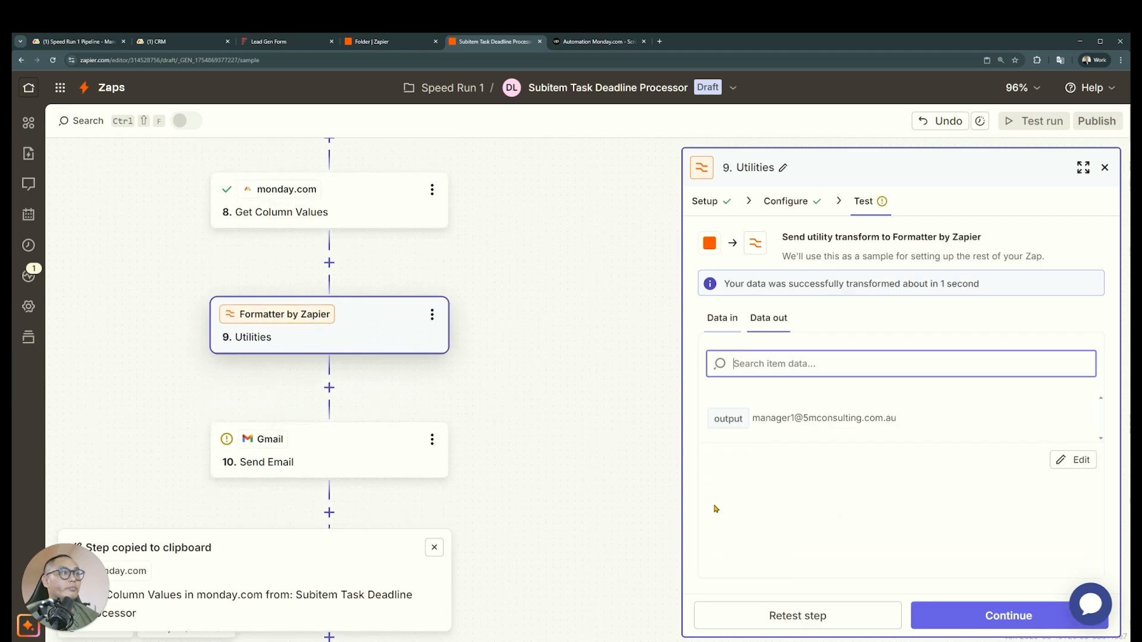
pyautogui.moveTo(928, 432); pyautogui.dragTo(807, 443)
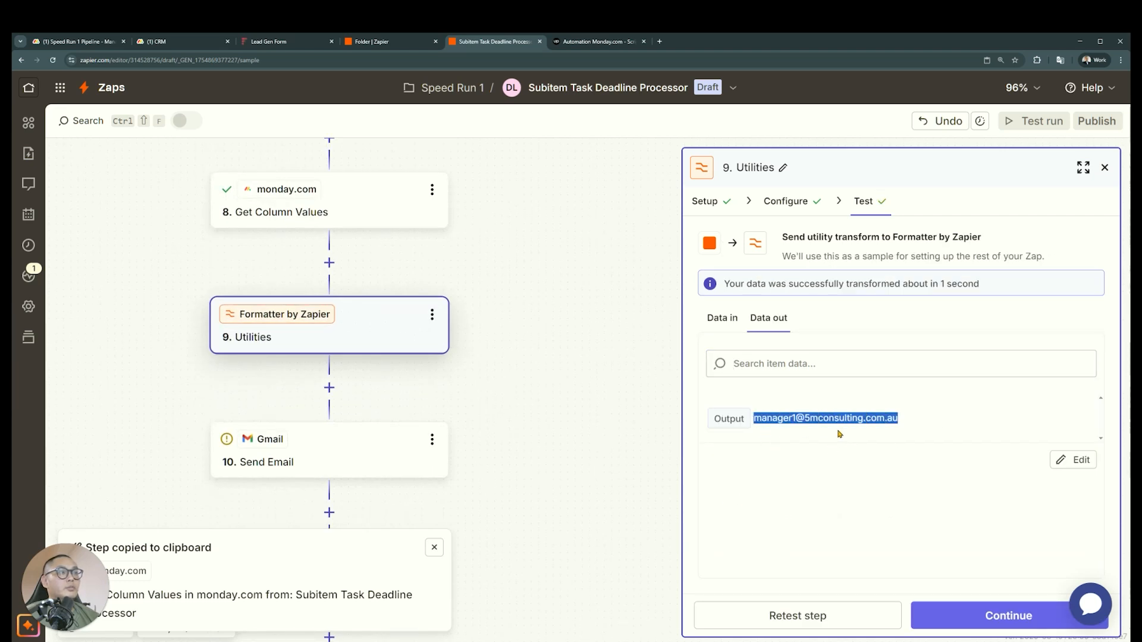
pyautogui.click(785, 202)
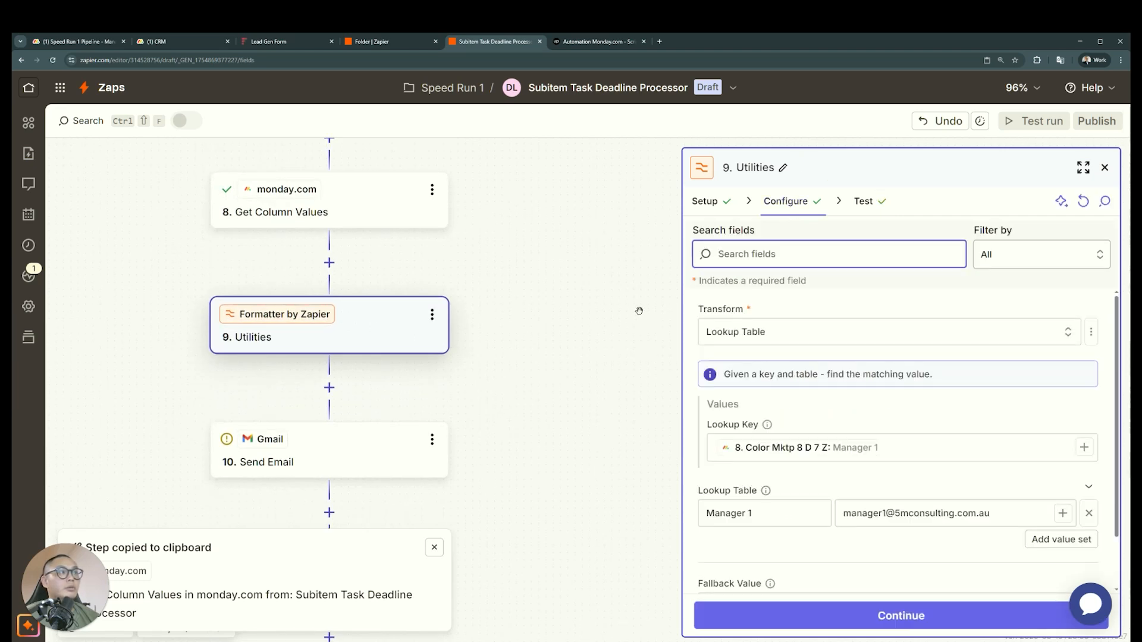
# Rename step 8, the monday.com Get Column Values step above the Formatter, as Get Parent Item Details
pyautogui.scroll(2, 357, 297)
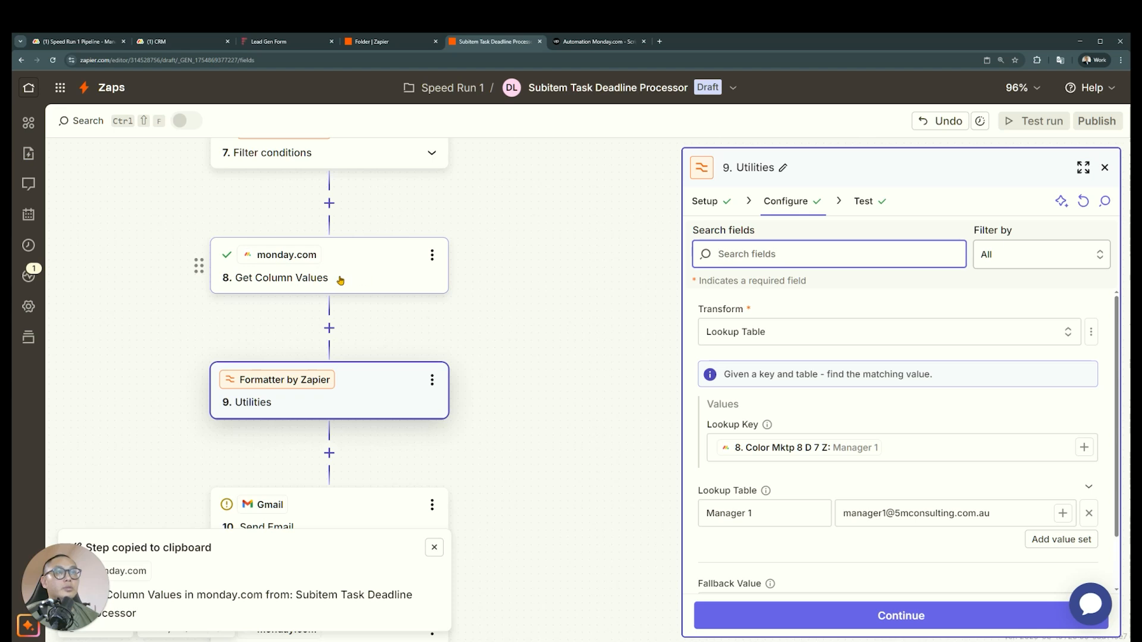
pyautogui.click(431, 255)
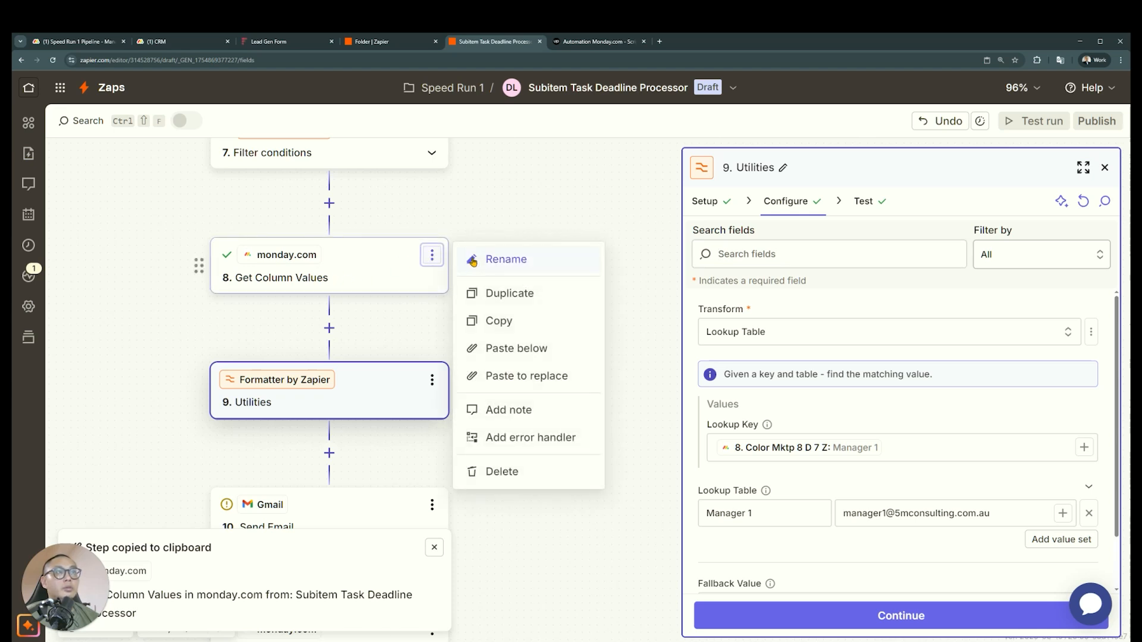
pyautogui.click(476, 261)
pyautogui.write('Get Parent')
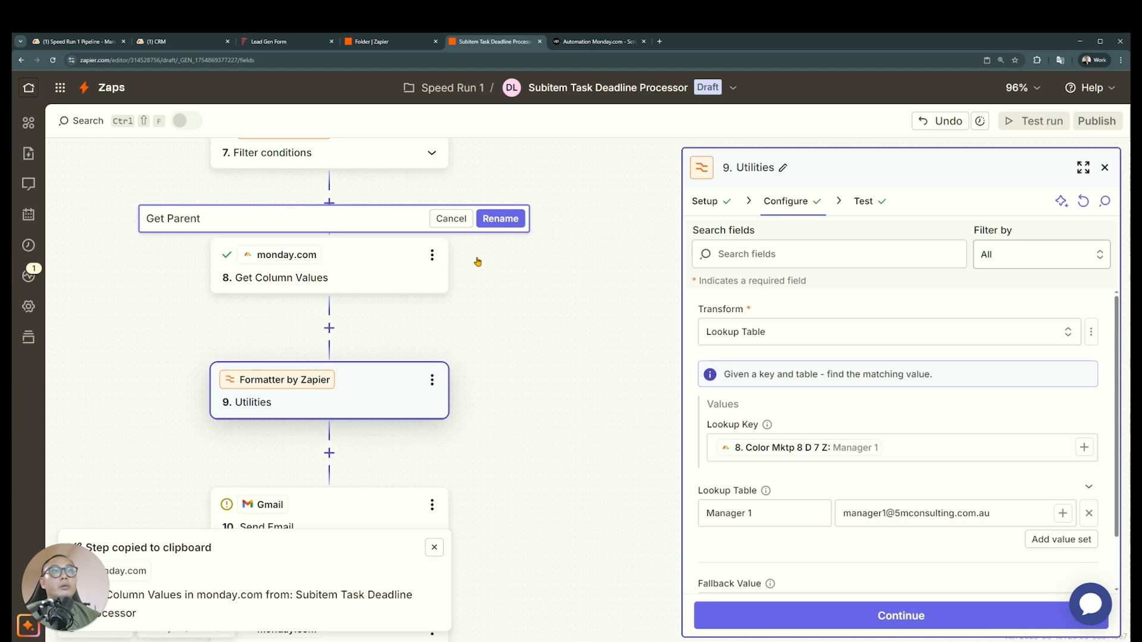
pyautogui.write('s Item Details')
pyautogui.press('Return')
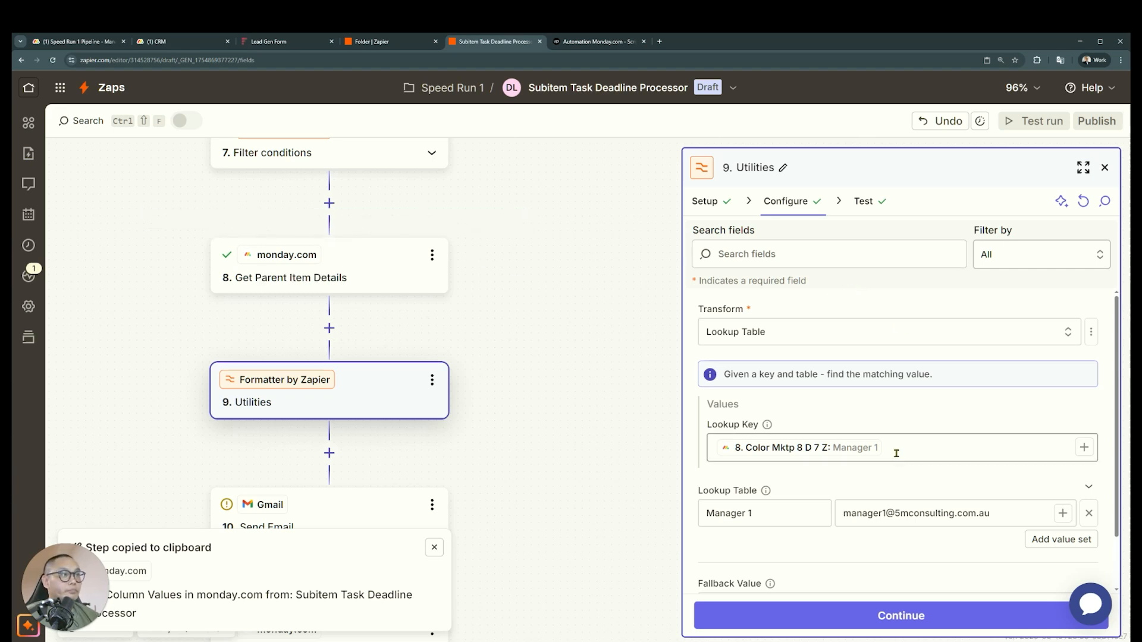
# Compare the Formatter's lookup key with the Manager columns on the CRM board in monday.com, and return to the Zap
pyautogui.click(850, 453)
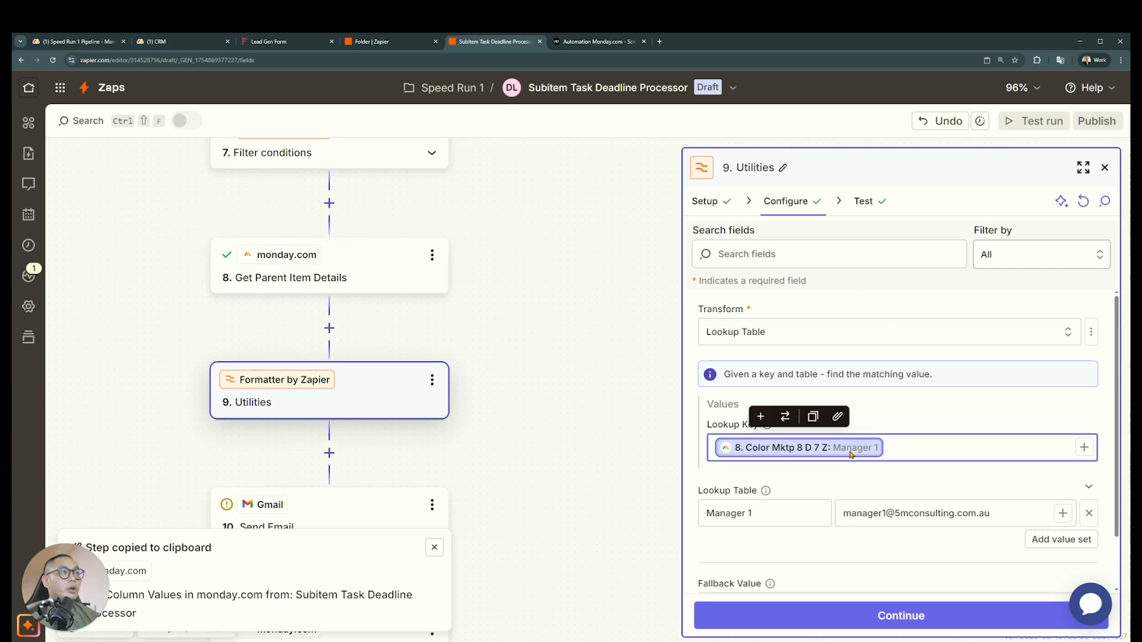
pyautogui.click(173, 41)
pyautogui.click(1093, 108)
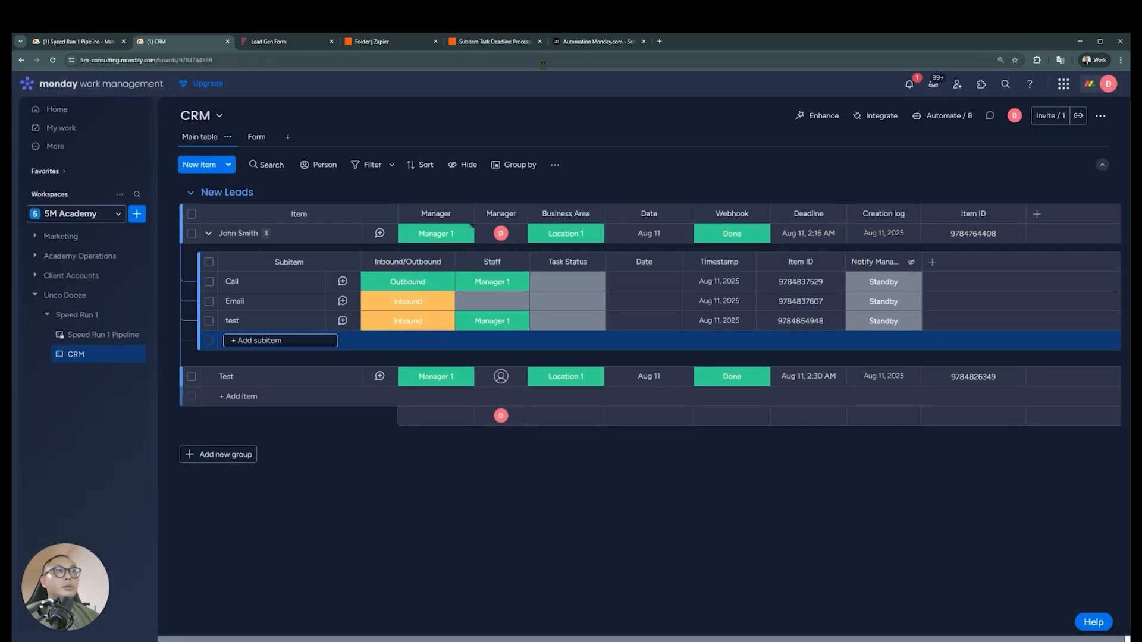
pyautogui.click(497, 41)
pyautogui.scroll(-3, 521, 337)
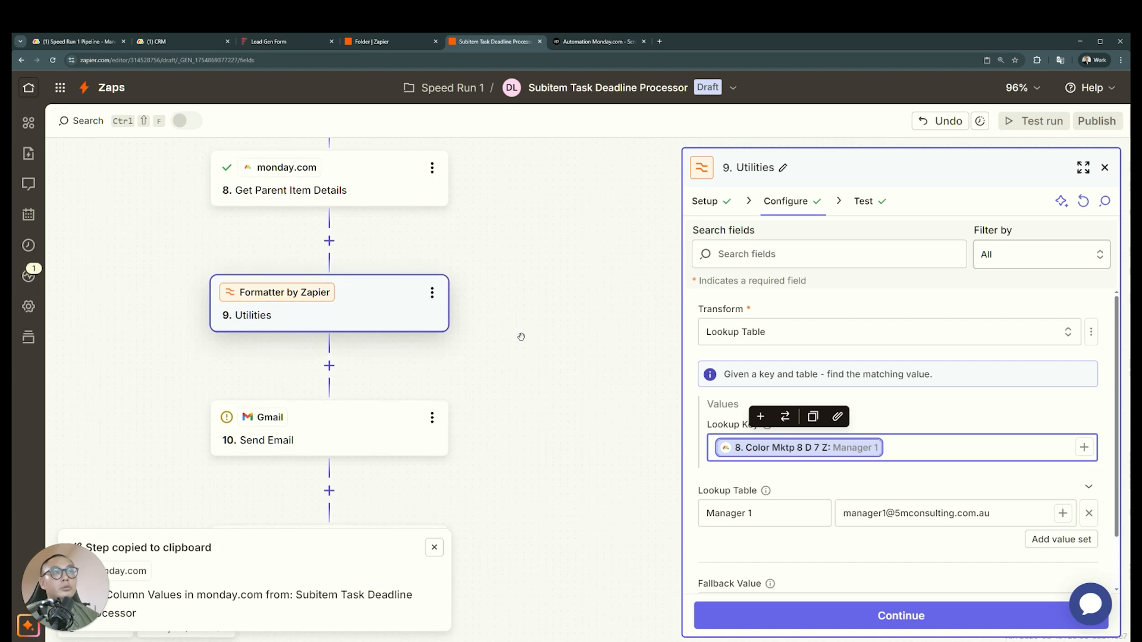
pyautogui.click(196, 43)
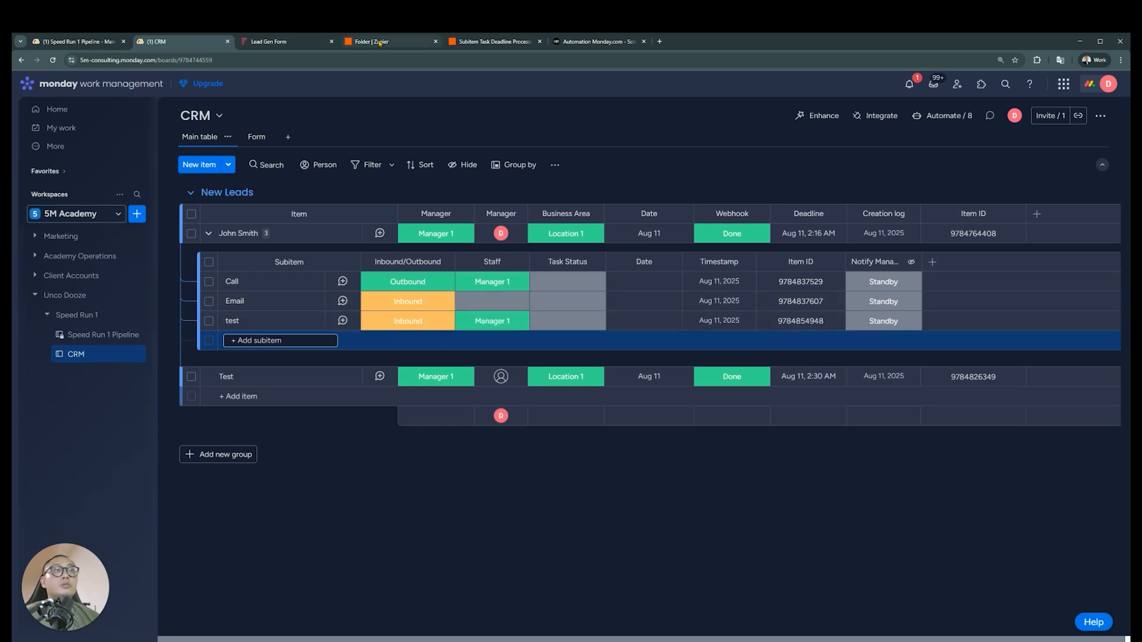
pyautogui.click(288, 43)
pyautogui.click(435, 42)
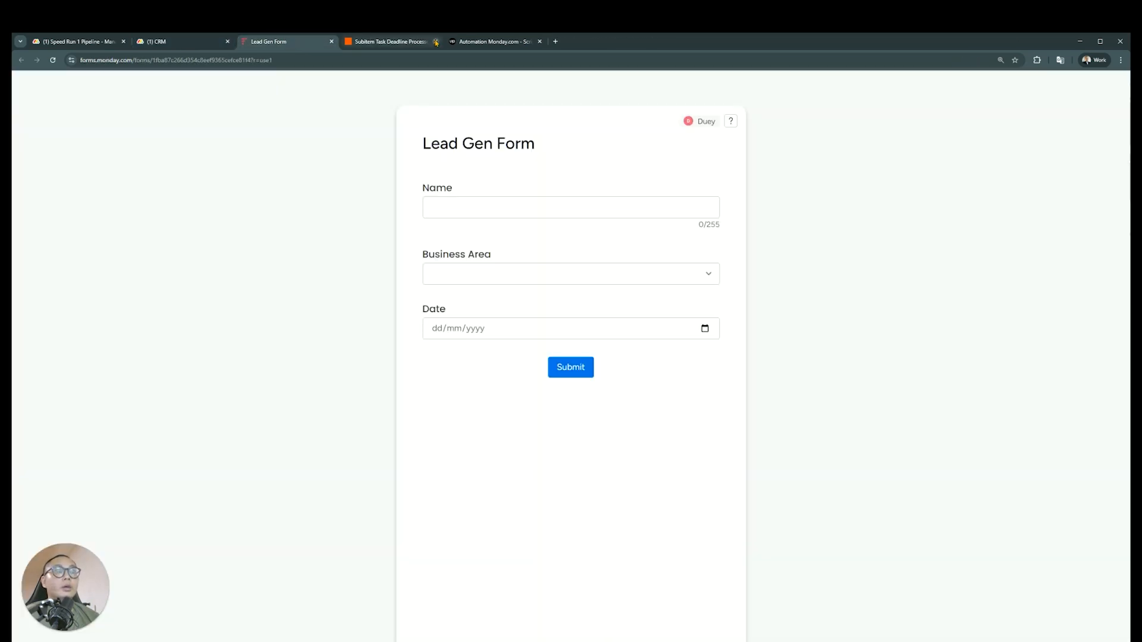
pyautogui.hotkey('ctrl', 'shift', 't')
pyautogui.click(479, 43)
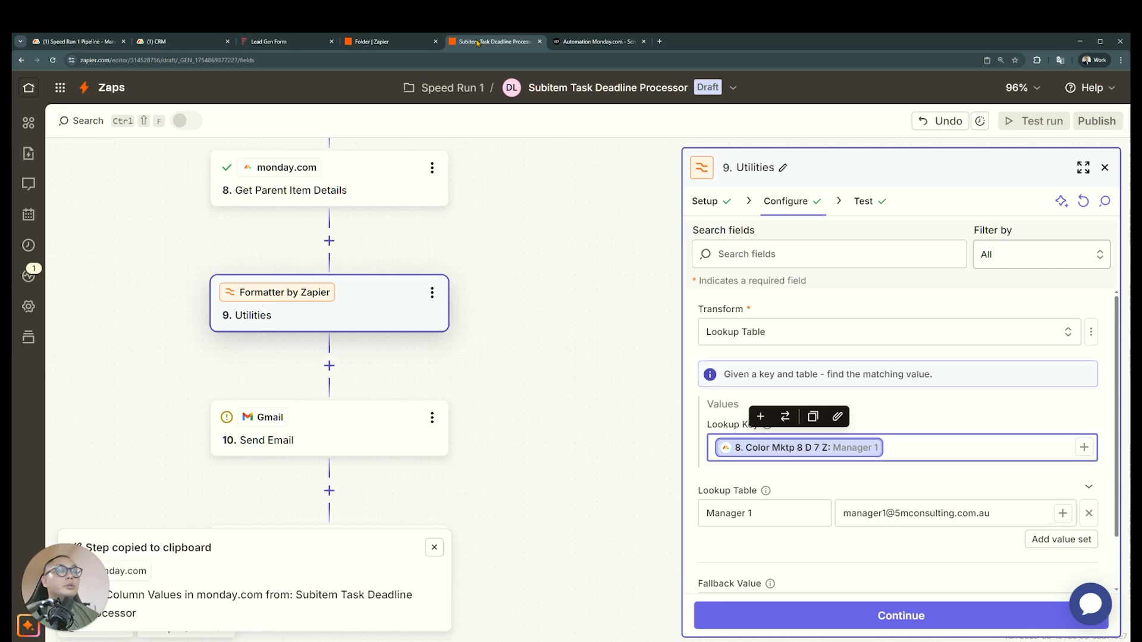
pyautogui.click(948, 443)
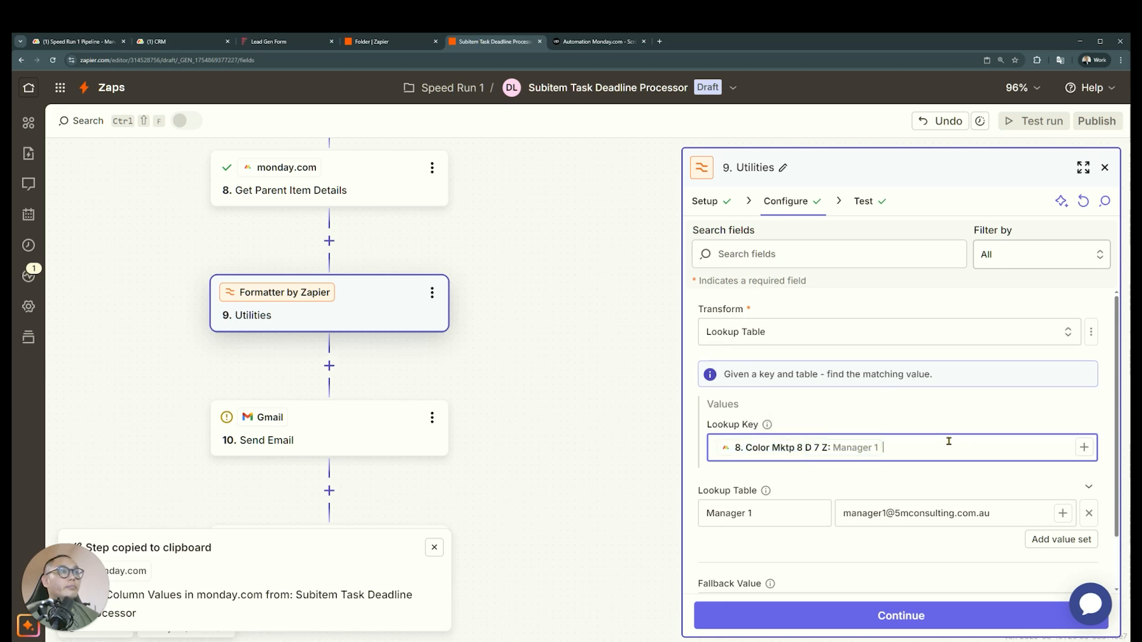
# Rename the Formatter Utilities step as Lookup Table
pyautogui.click(370, 428)
pyautogui.click(357, 224)
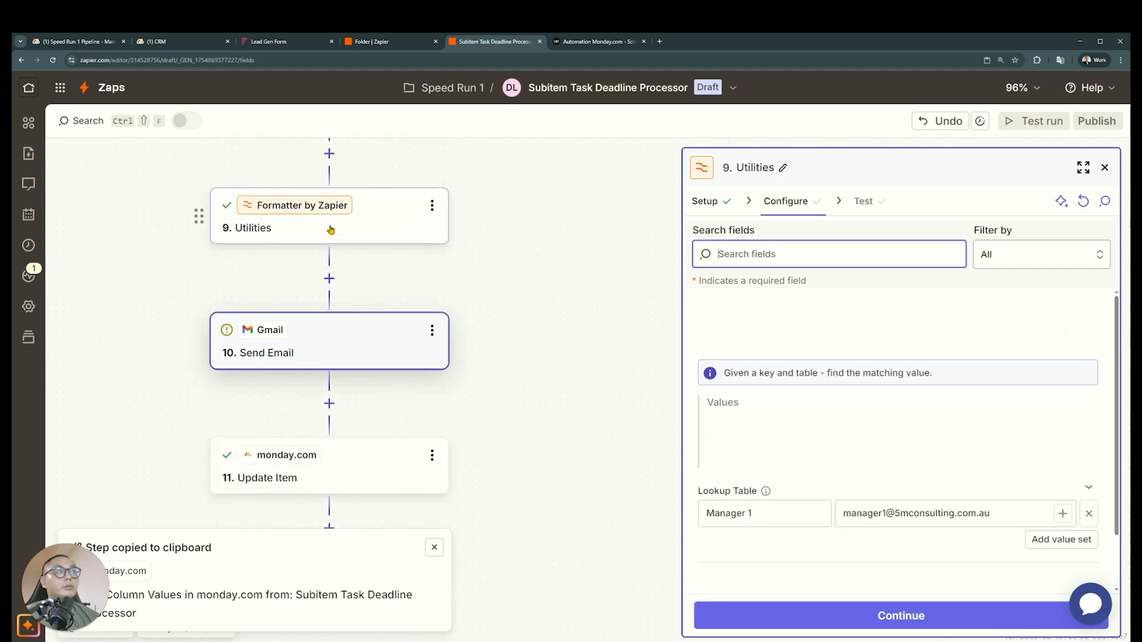
pyautogui.click(783, 168)
pyautogui.write('Lookup Table')
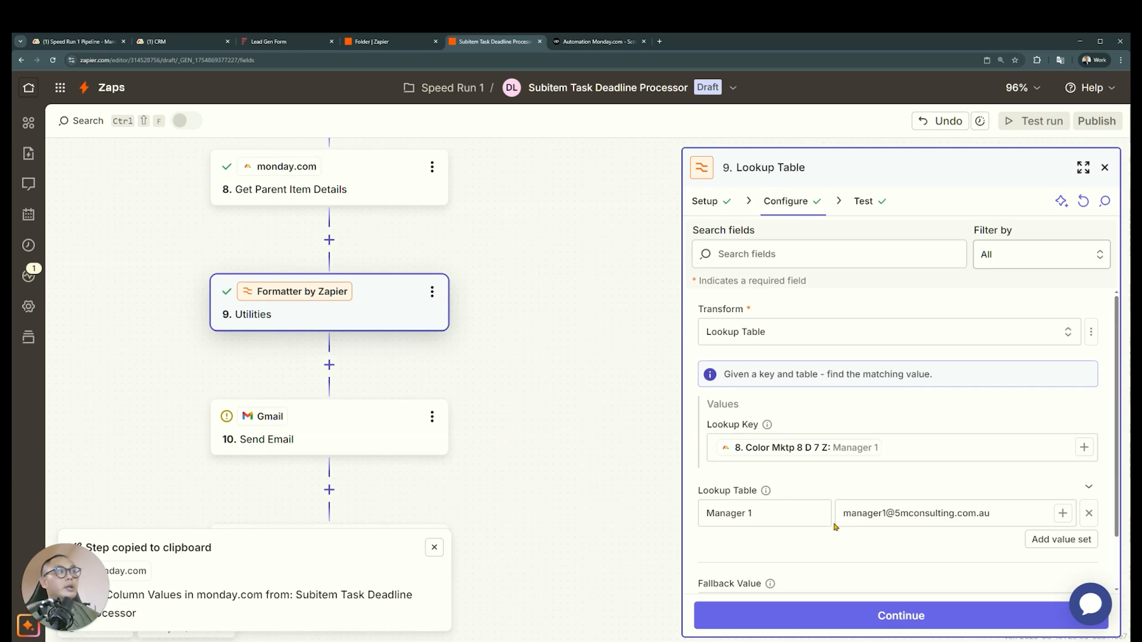
pyautogui.press('Return')
pyautogui.scroll(-1, 815, 487)
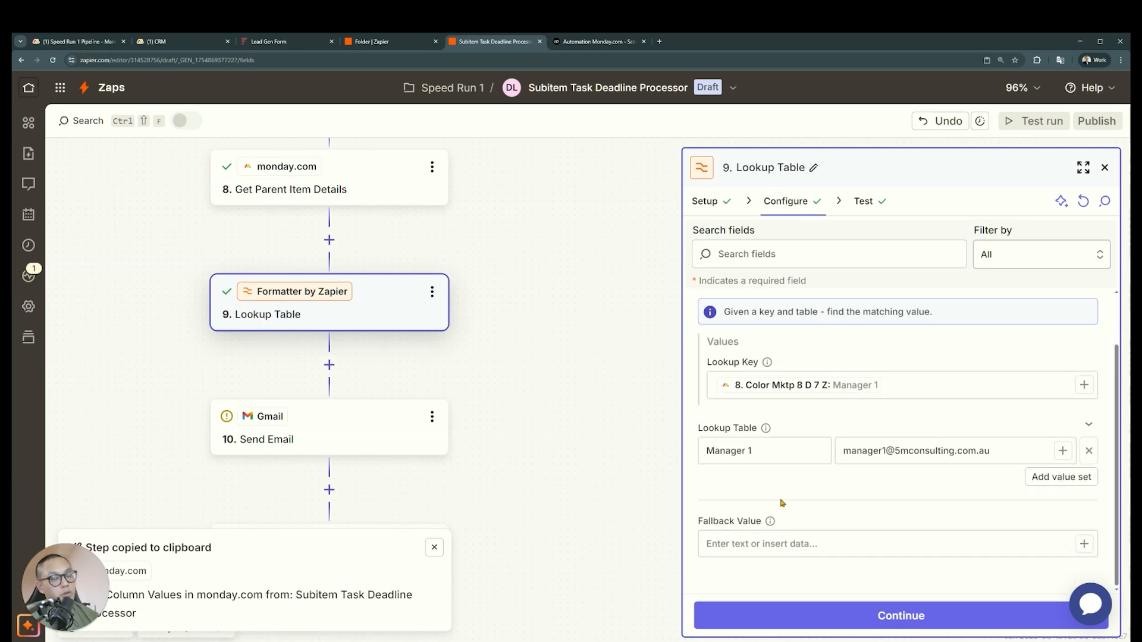
# Set the To recipient of the Gmail Send Email step to the Lookup Table step's Output value
pyautogui.click(368, 436)
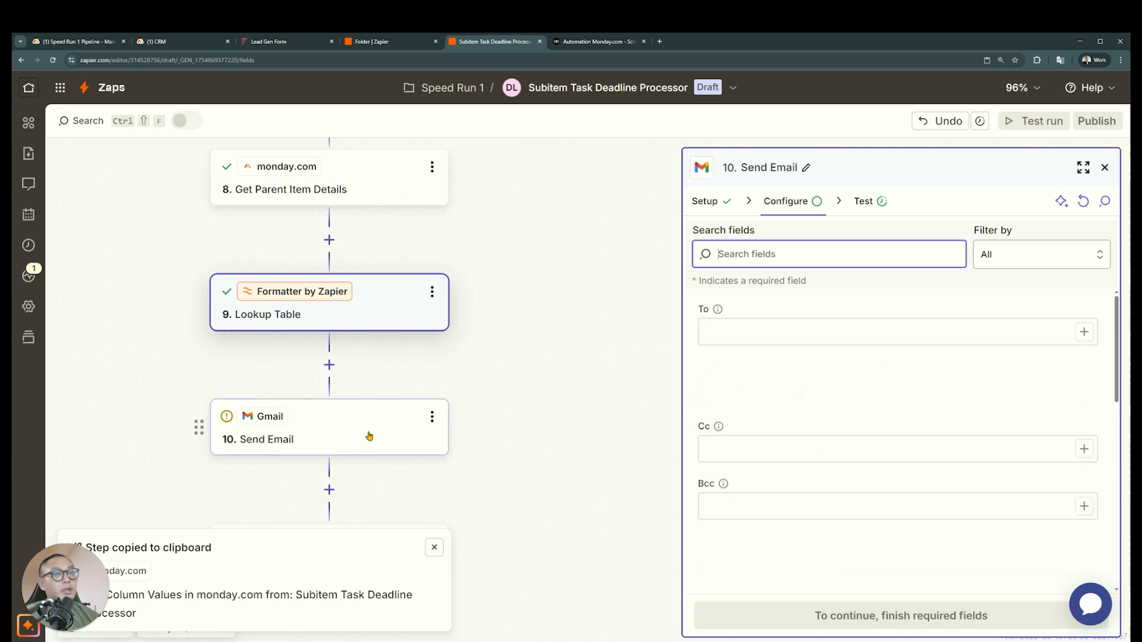
pyautogui.scroll(-6, 888, 385)
pyautogui.scroll(-2, 889, 385)
pyautogui.scroll(8, 890, 393)
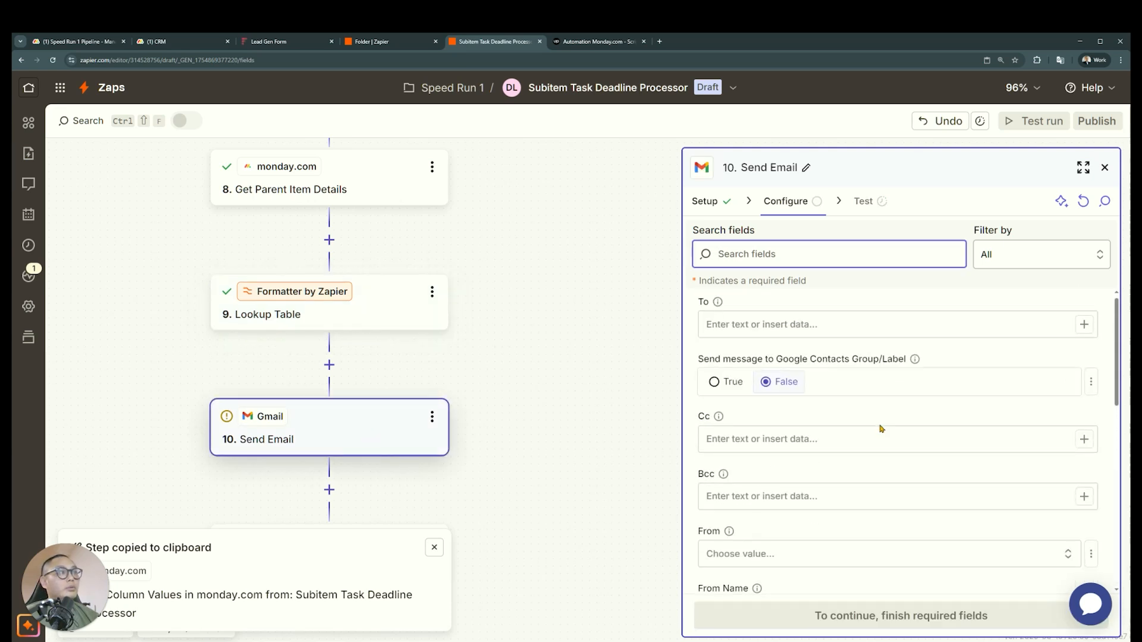
pyautogui.scroll(1, 856, 380)
pyautogui.click(833, 332)
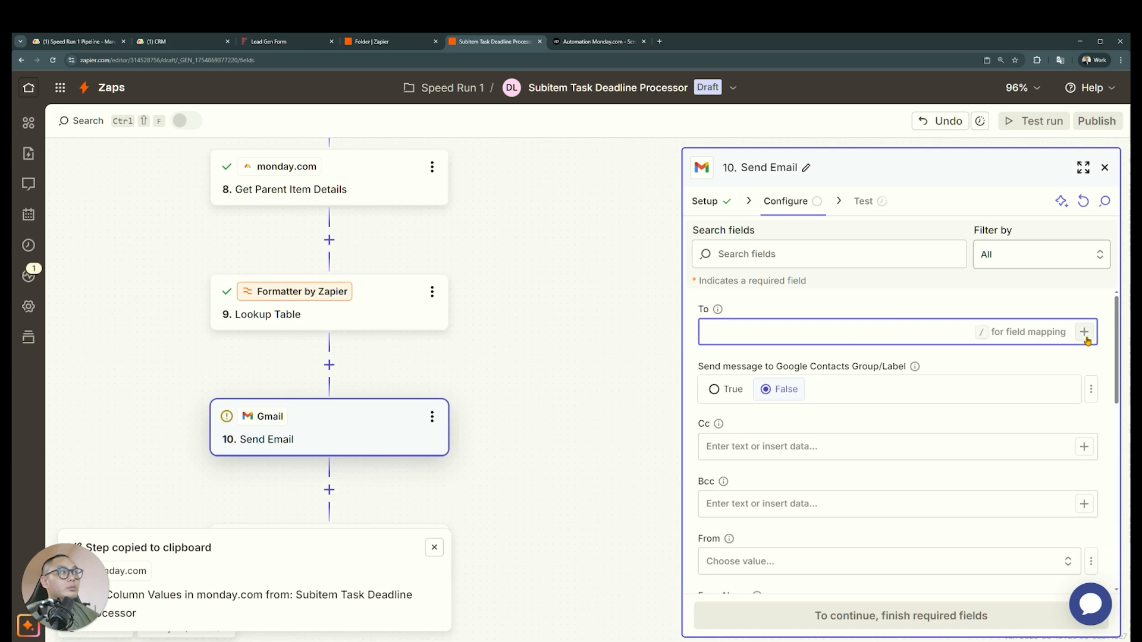
pyautogui.click(1084, 332)
pyautogui.click(565, 591)
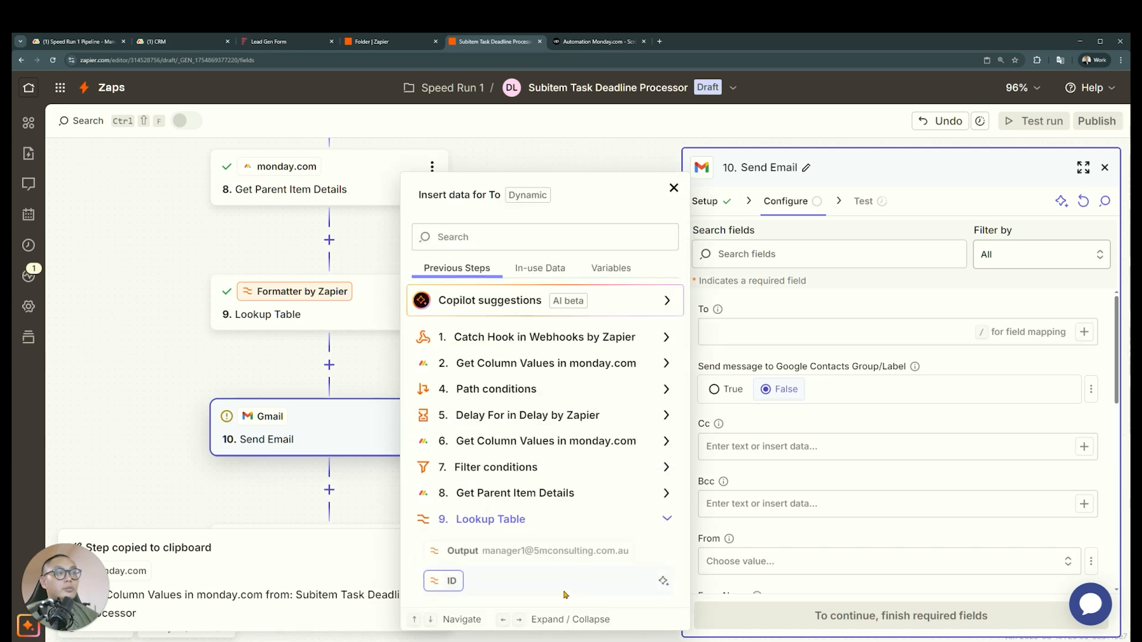
pyautogui.click(493, 556)
# Rename the Formatter lookup step as Process Manager Email
pyautogui.click(357, 316)
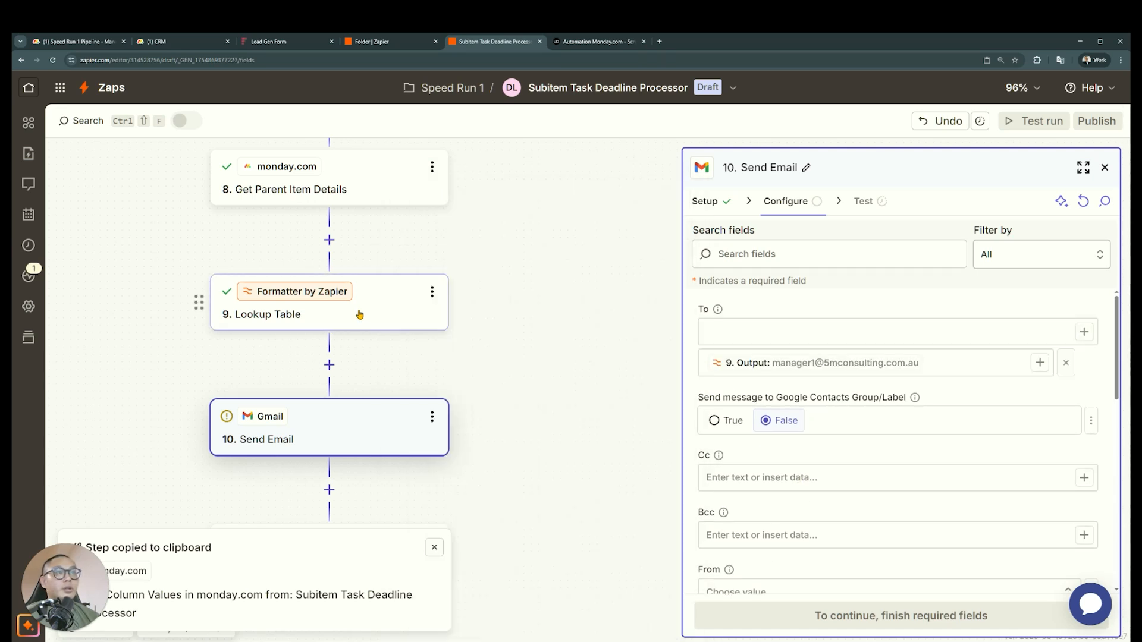
pyautogui.click(369, 312)
pyautogui.click(432, 294)
pyautogui.click(475, 296)
pyautogui.write('Process Manager Email')
pyautogui.press('Return')
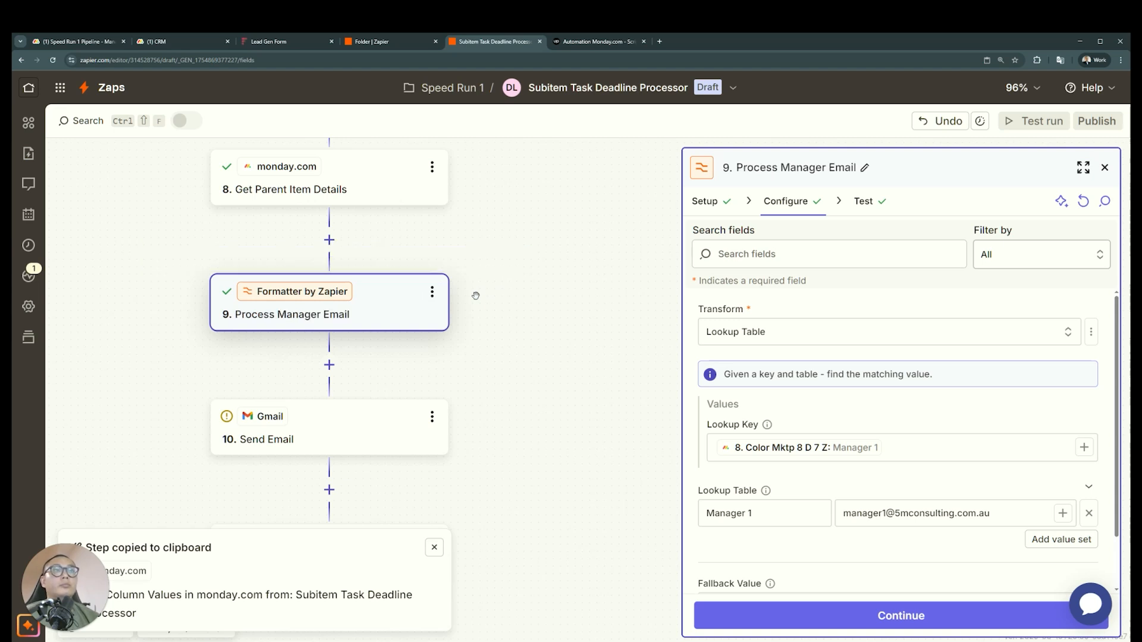
# Add a second value set to the lookup table, mapping Manager 2 to that manager's e-mail address
pyautogui.click(846, 455)
pyautogui.click(783, 518)
pyautogui.tripleClick(767, 517)
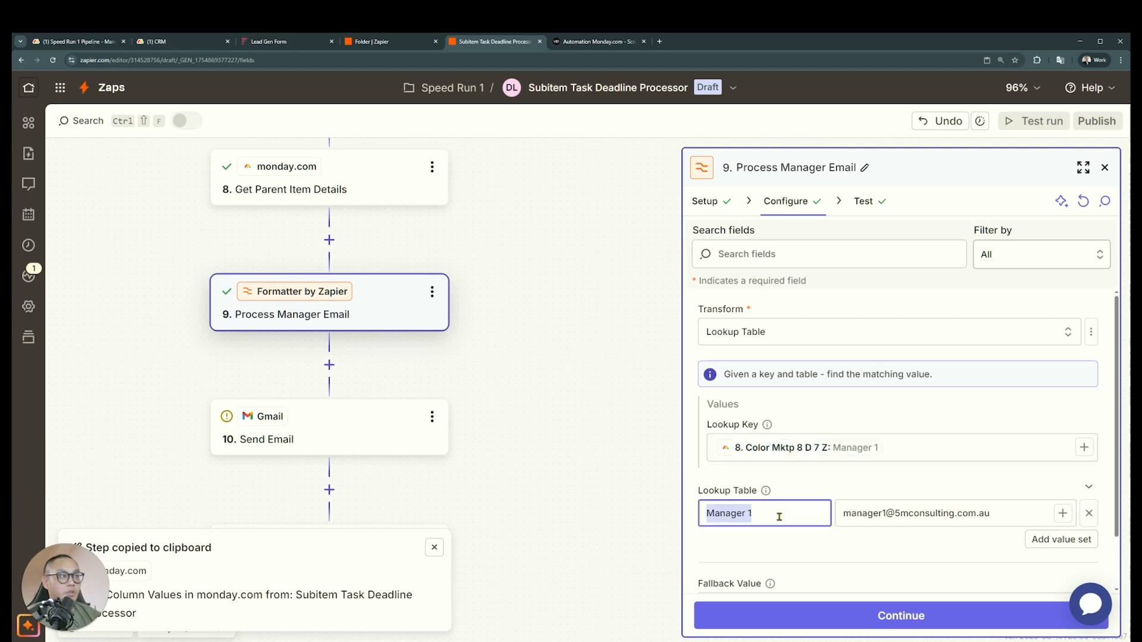
pyautogui.click(779, 517)
pyautogui.tripleClick(1013, 513)
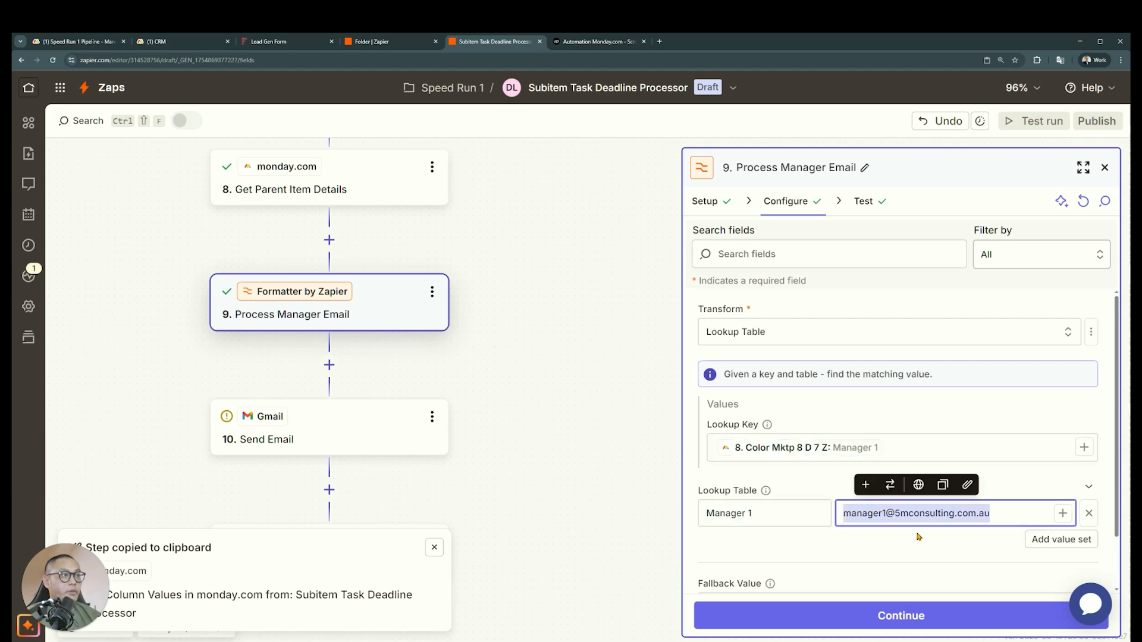
pyautogui.click(932, 454)
pyautogui.click(1035, 539)
pyautogui.click(767, 549)
pyautogui.write('Manager 2')
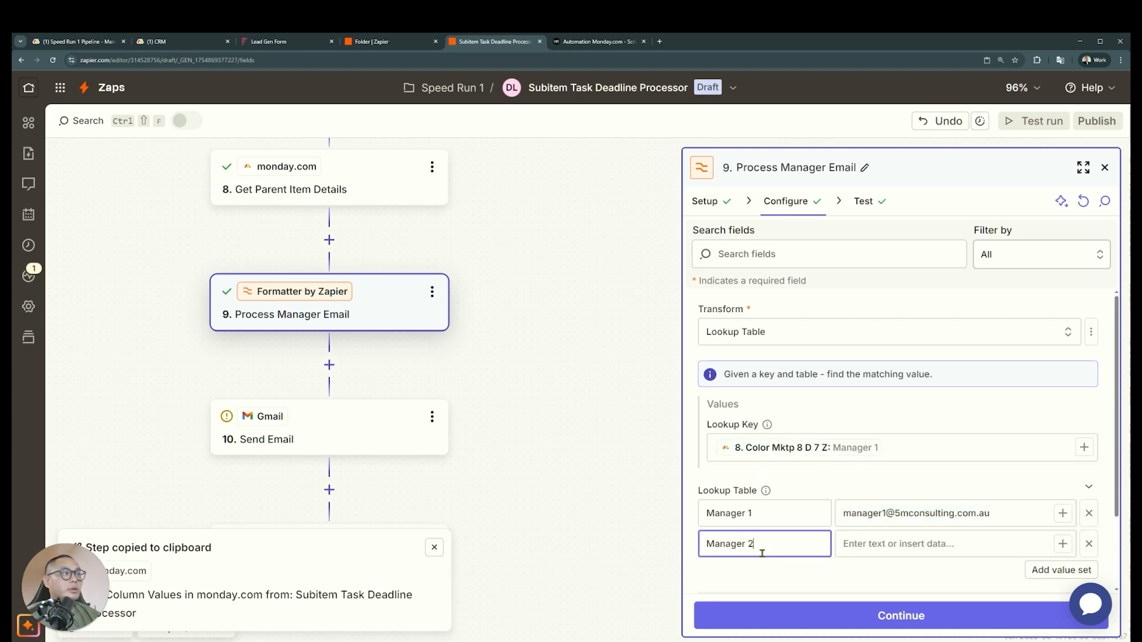
pyautogui.click(917, 547)
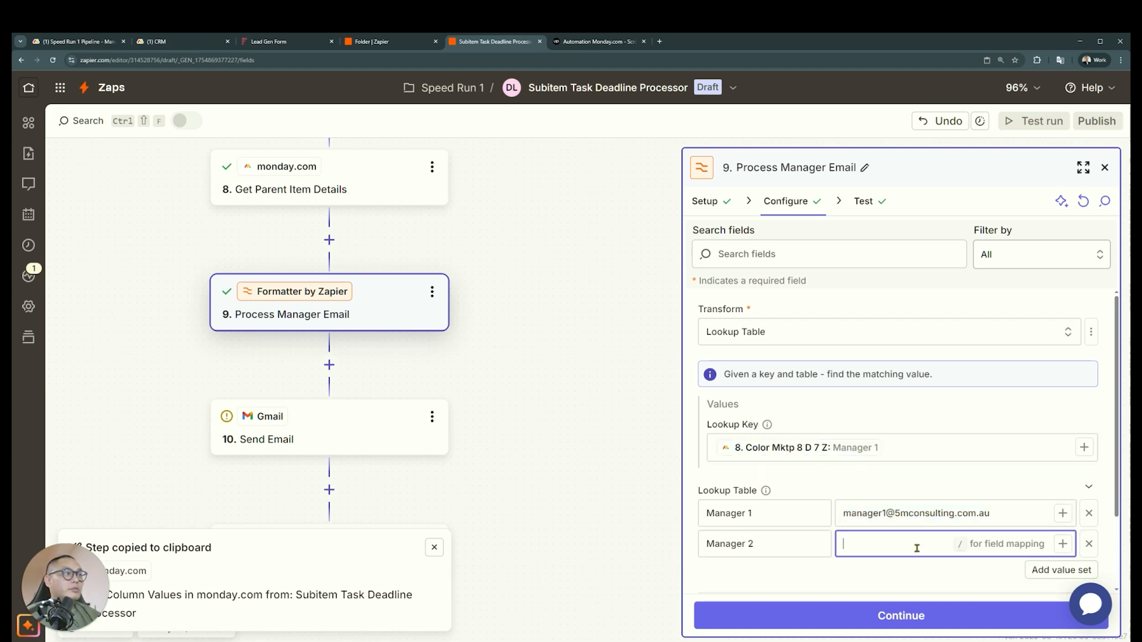
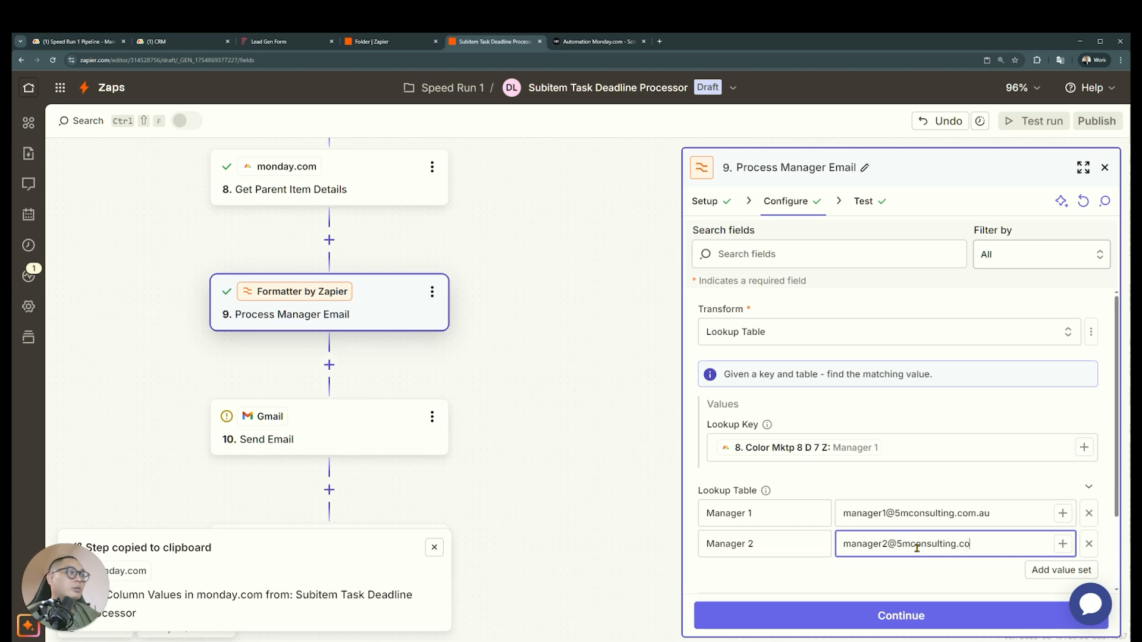
# Replace the mapped lookup key with the text Manager 2 and test the Process Manager Email step
pyautogui.click(929, 452)
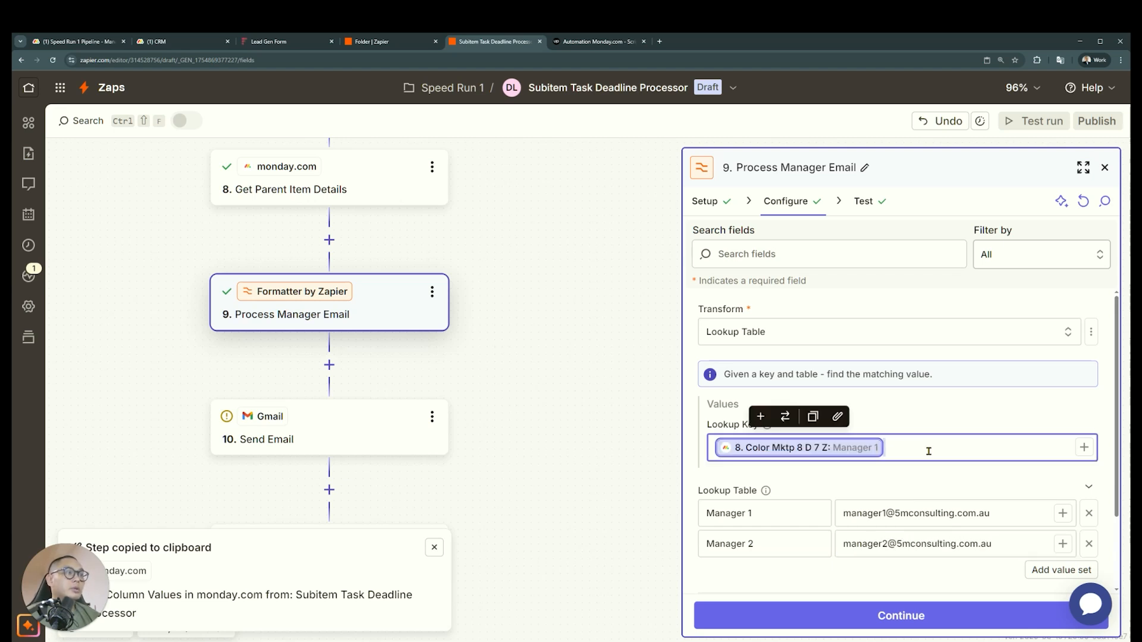
pyautogui.press('BackSpace')
pyautogui.write('Manager 2')
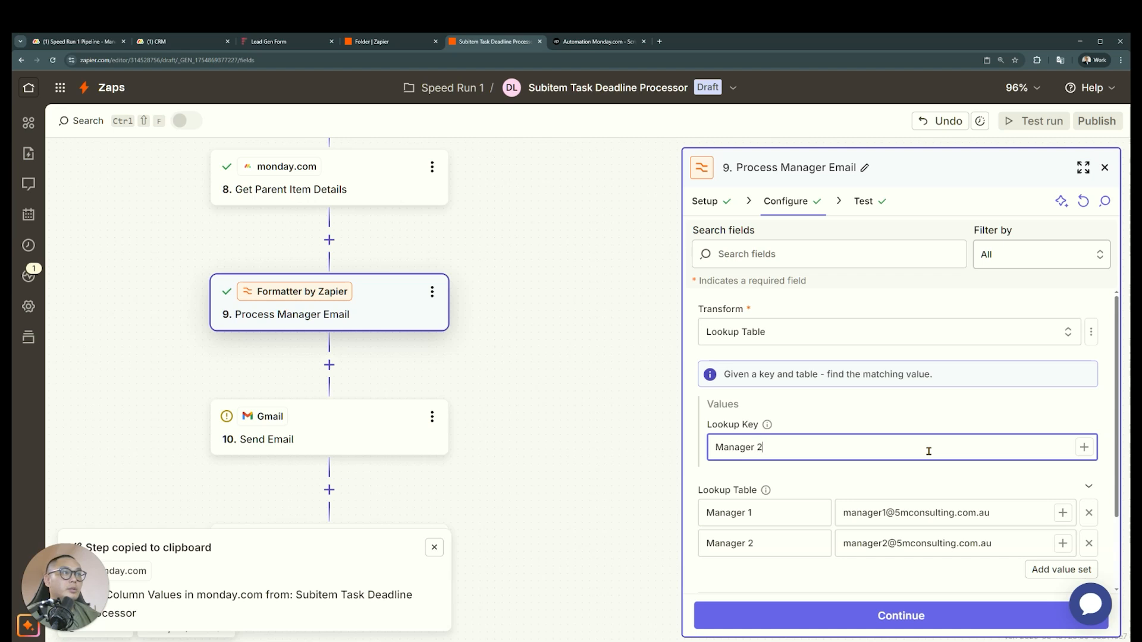
pyautogui.click(800, 616)
pyautogui.click(797, 614)
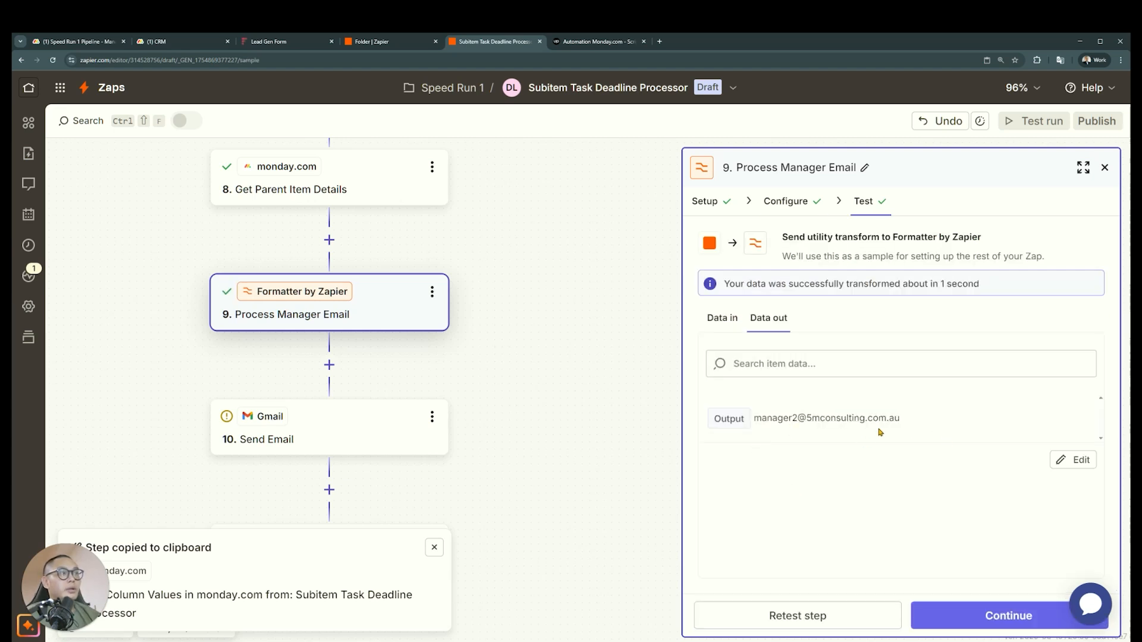
pyautogui.moveTo(881, 432); pyautogui.dragTo(755, 433)
# Restore the mapped Color Mktp 8 D 7 Z value as the lookup key and retest the step
pyautogui.click(793, 214)
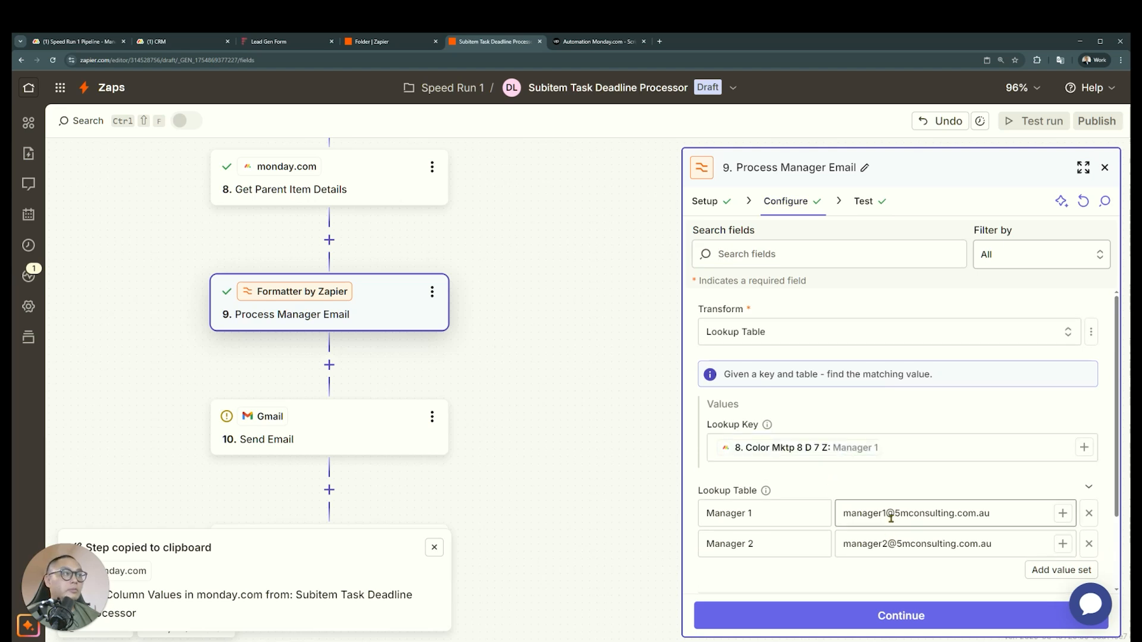
pyautogui.click(872, 612)
pyautogui.click(850, 620)
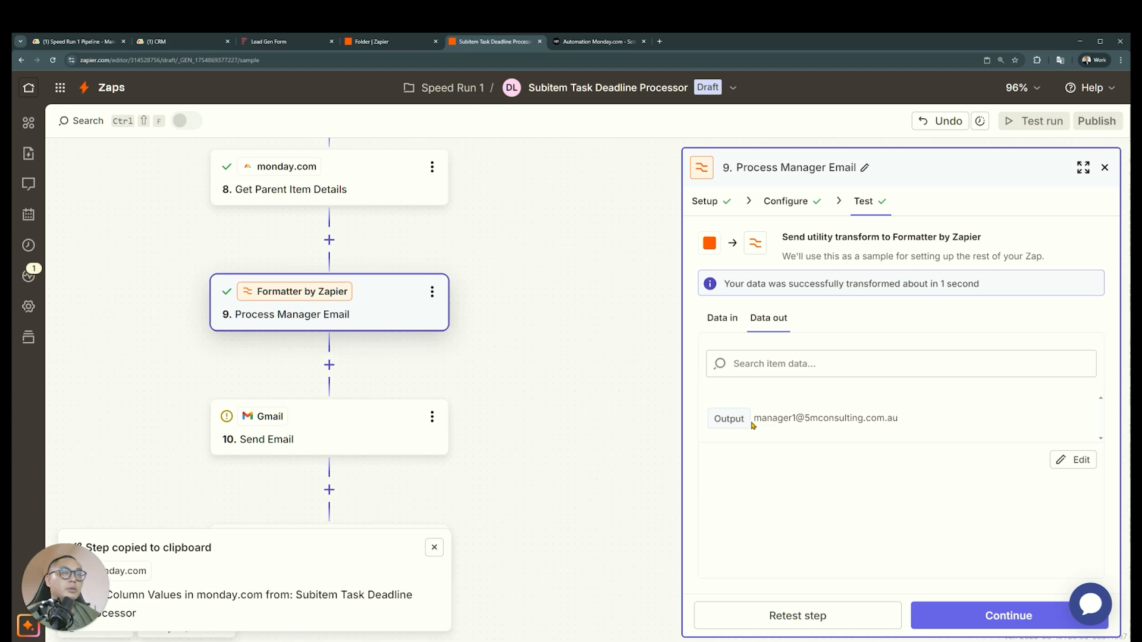
# View the Manager label options of the first lead on the CRM board in monday.com, and return to the Zap
pyautogui.scroll(1, 379, 424)
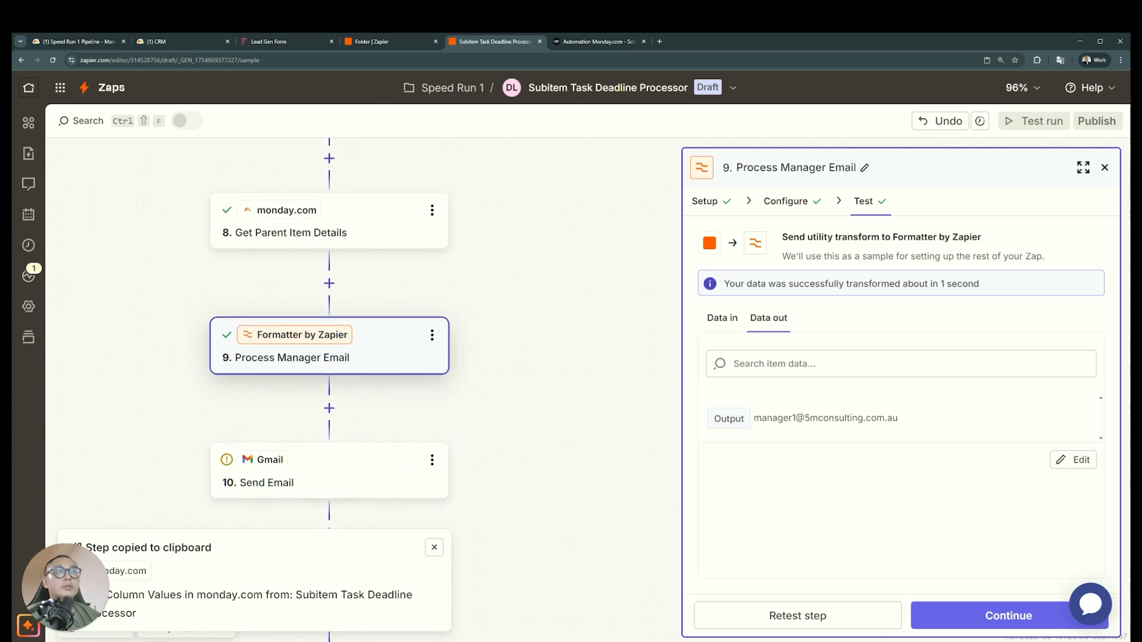
pyautogui.click(209, 42)
pyautogui.click(436, 233)
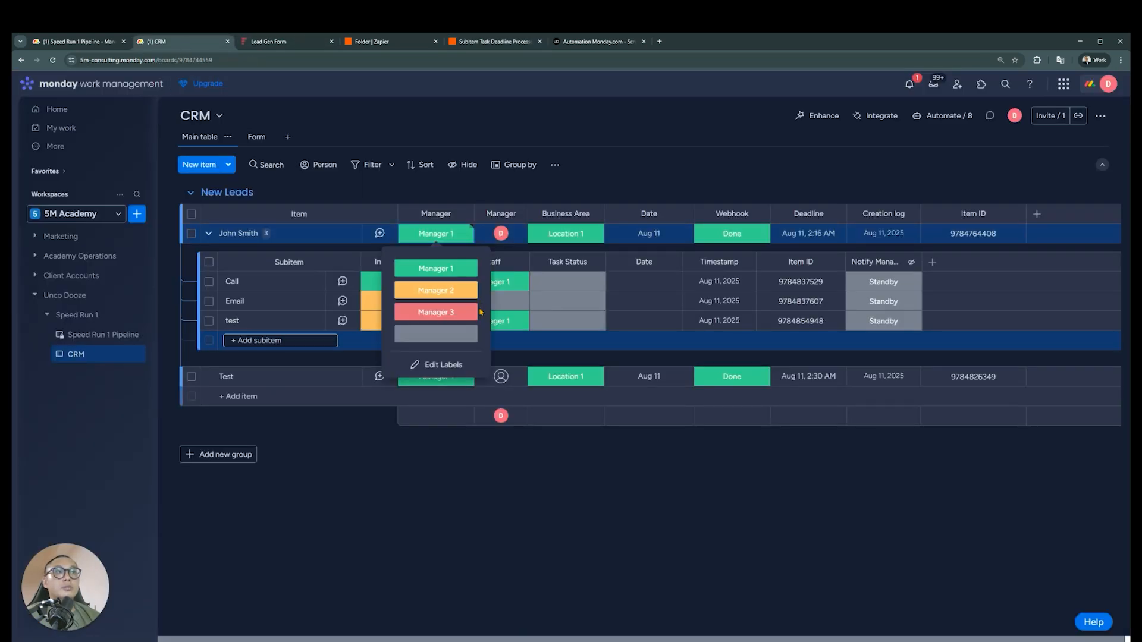
pyautogui.click(422, 43)
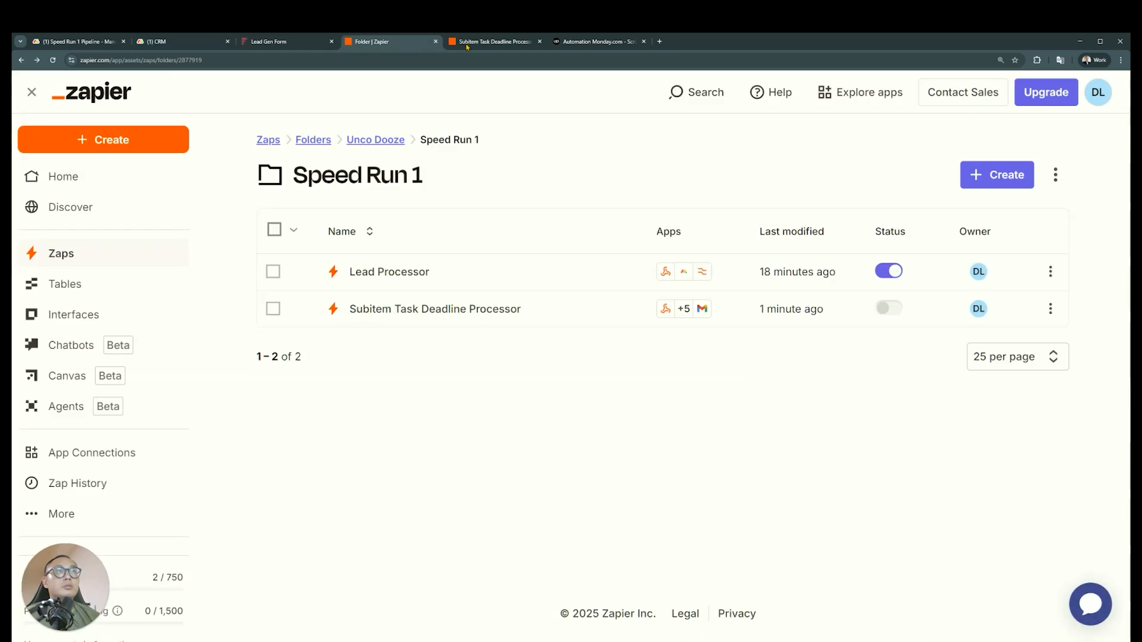
pyautogui.click(494, 42)
# Close the step details and rename Path B as 30 Minutes Unattended
pyautogui.scroll(-3, 474, 387)
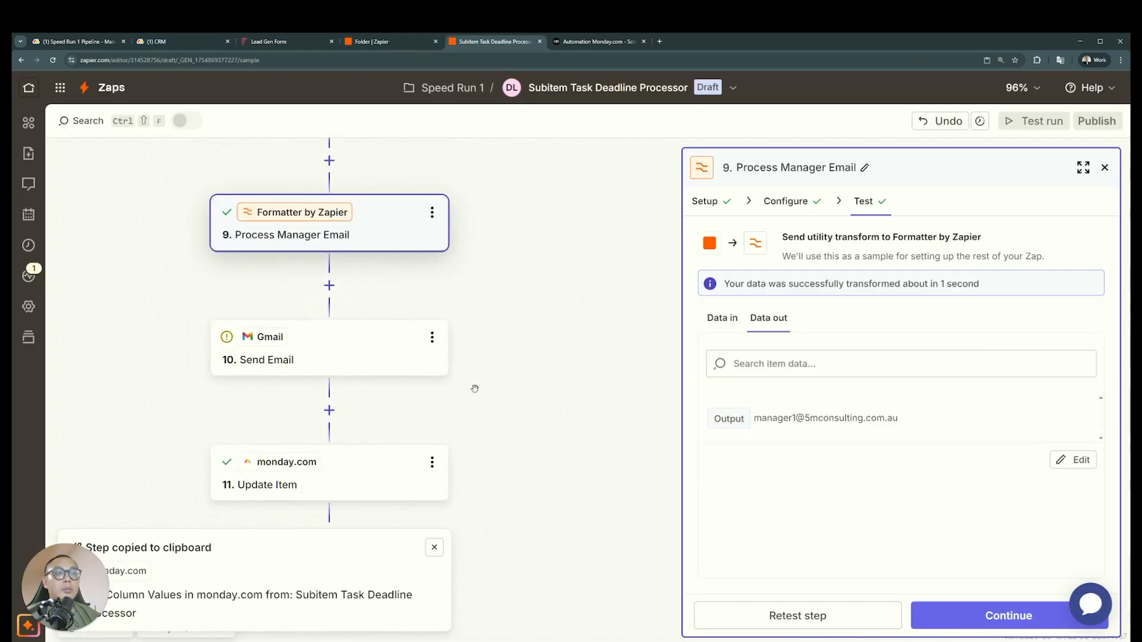
pyautogui.click(435, 547)
pyautogui.scroll(10, 458, 533)
pyautogui.scroll(3, 461, 530)
pyautogui.click(1104, 167)
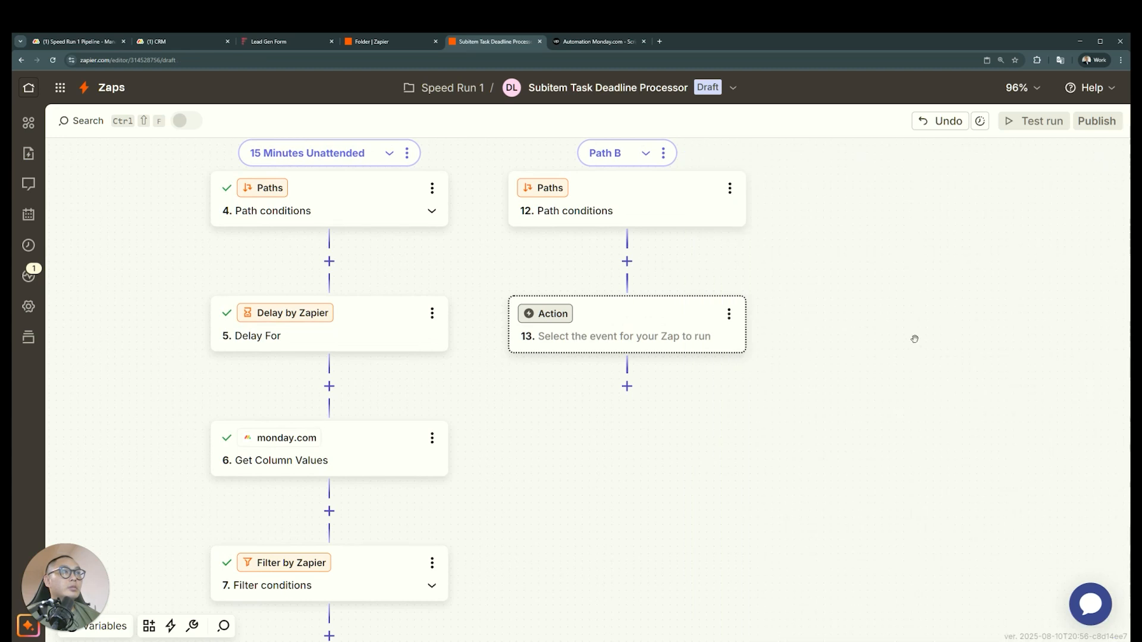
pyautogui.scroll(-3, 915, 339)
pyautogui.scroll(2, 853, 283)
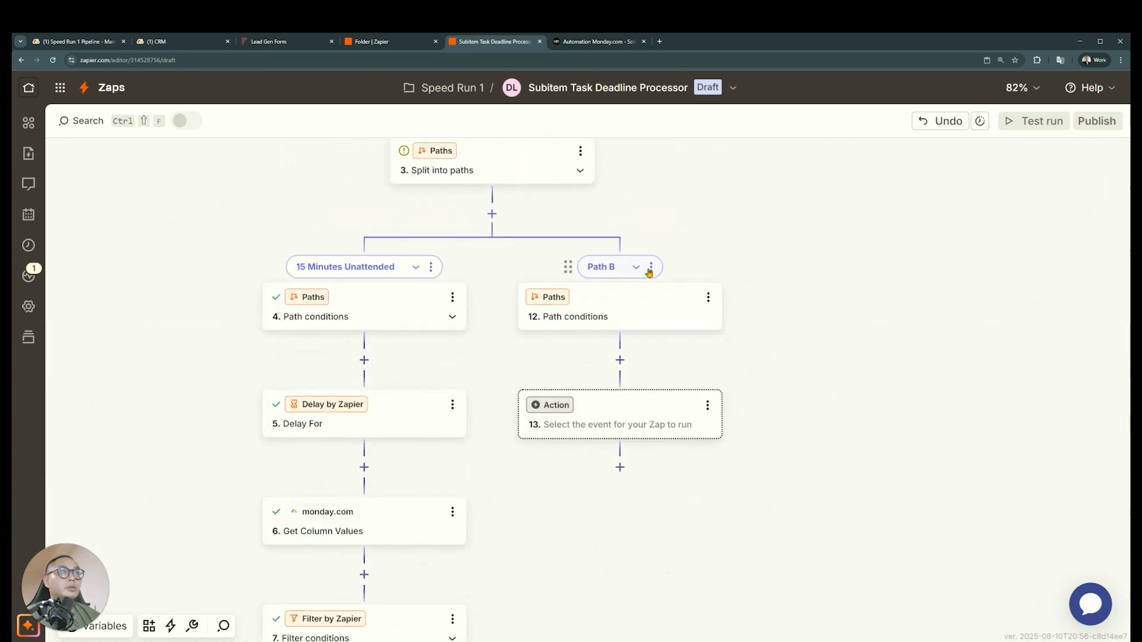
pyautogui.click(651, 267)
pyautogui.click(702, 276)
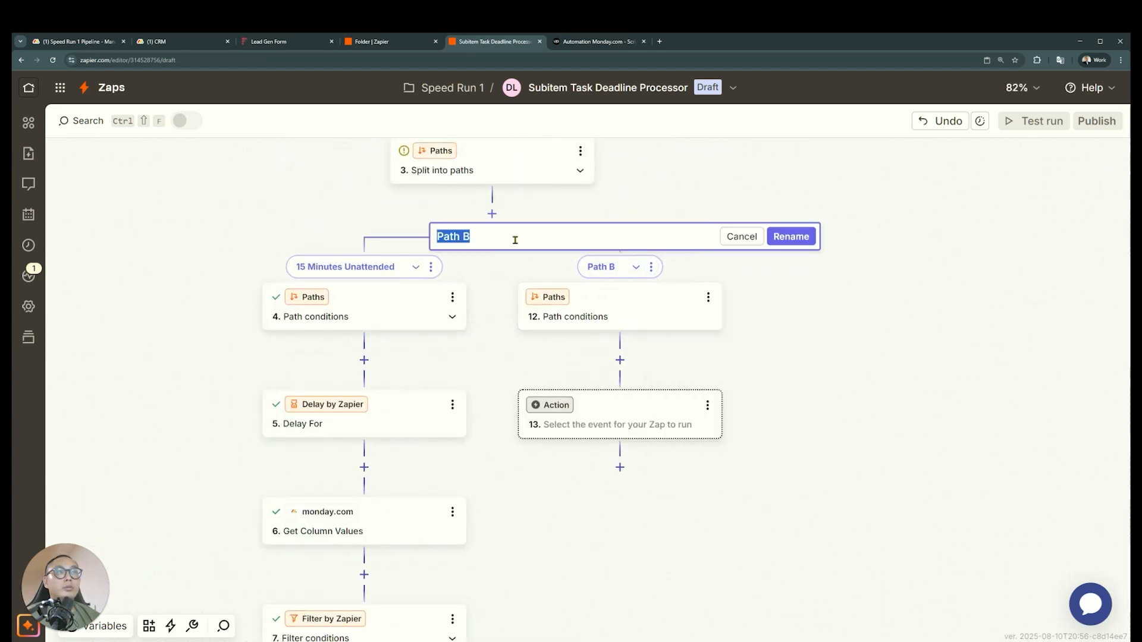
pyautogui.write('30 Minutes Unatte')
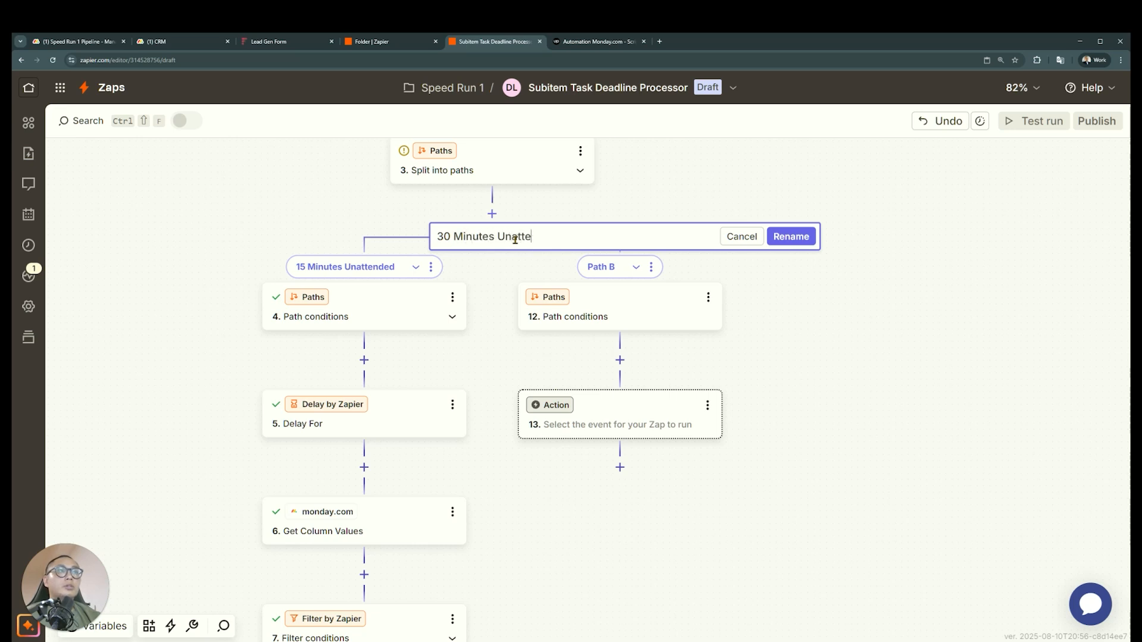
pyautogui.press('Return')
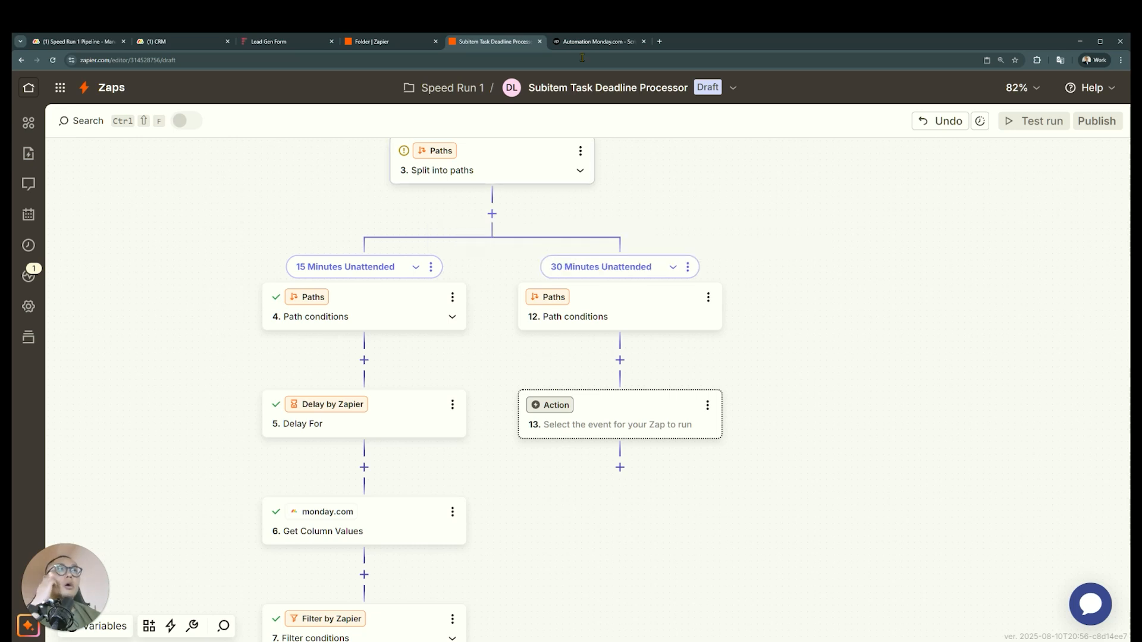
# Check the Manager Reminders requirements in the Upwork job post, and return to the Zap
pyautogui.click(608, 41)
pyautogui.scroll(15, 580, 343)
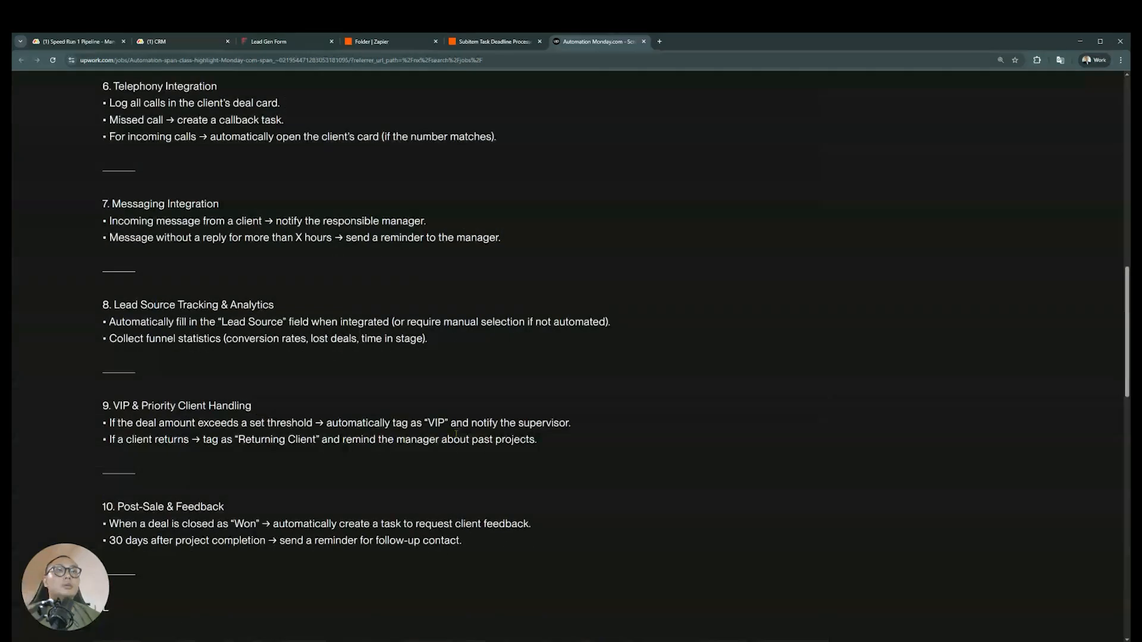
pyautogui.scroll(5, 581, 309)
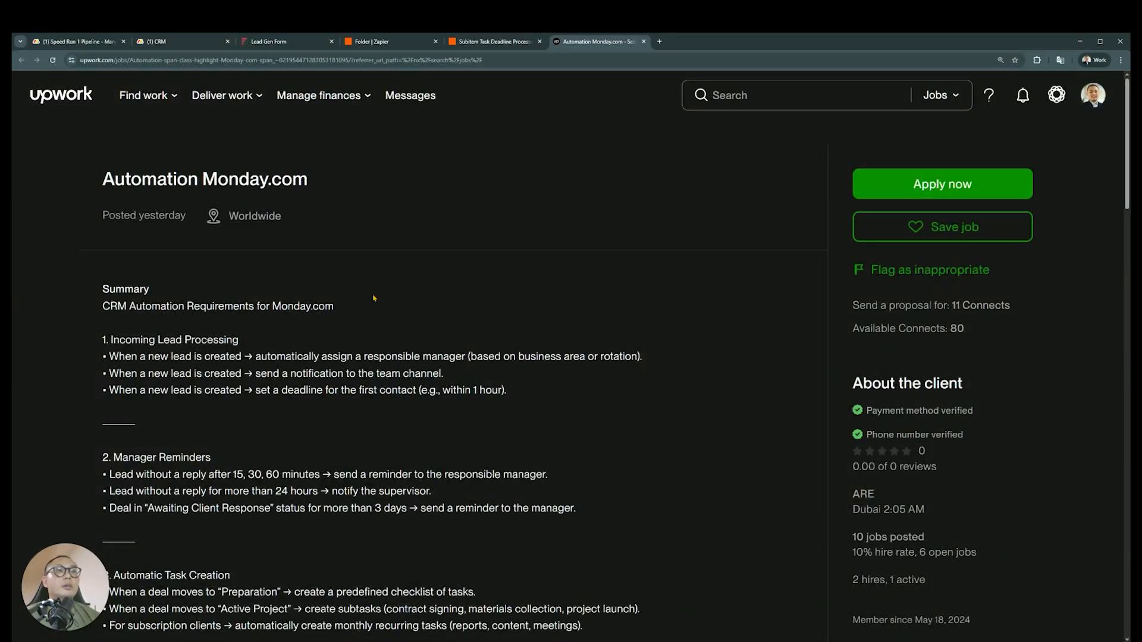
pyautogui.click(476, 44)
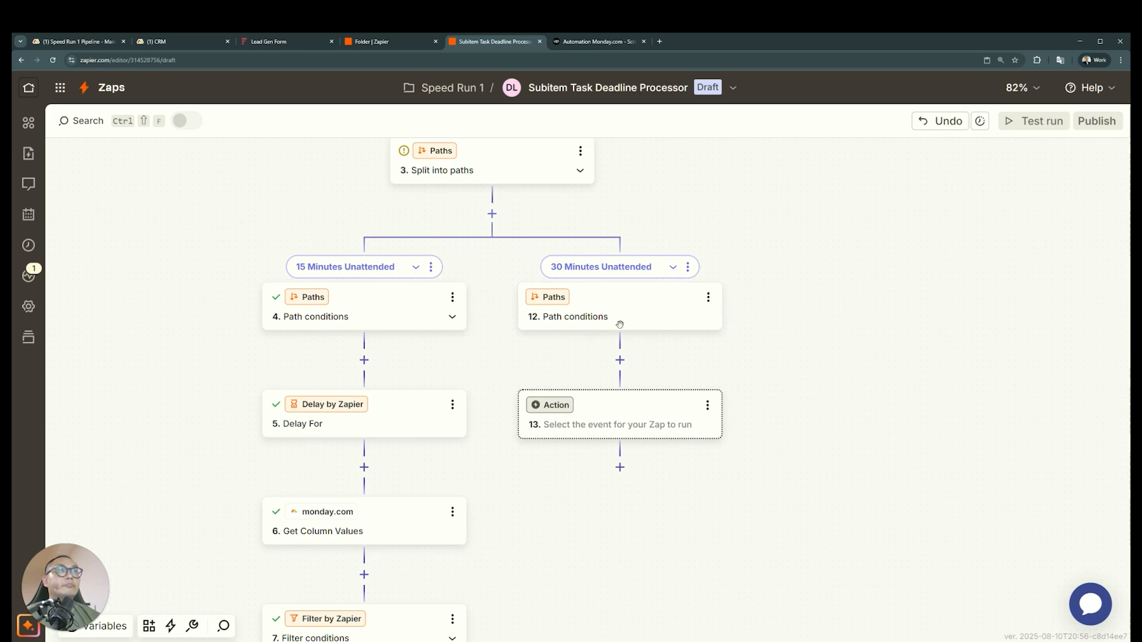
# Copy the 15-minute path's Delay For step and paste it over the empty action in the 30 Minutes Unattended path
pyautogui.click(452, 405)
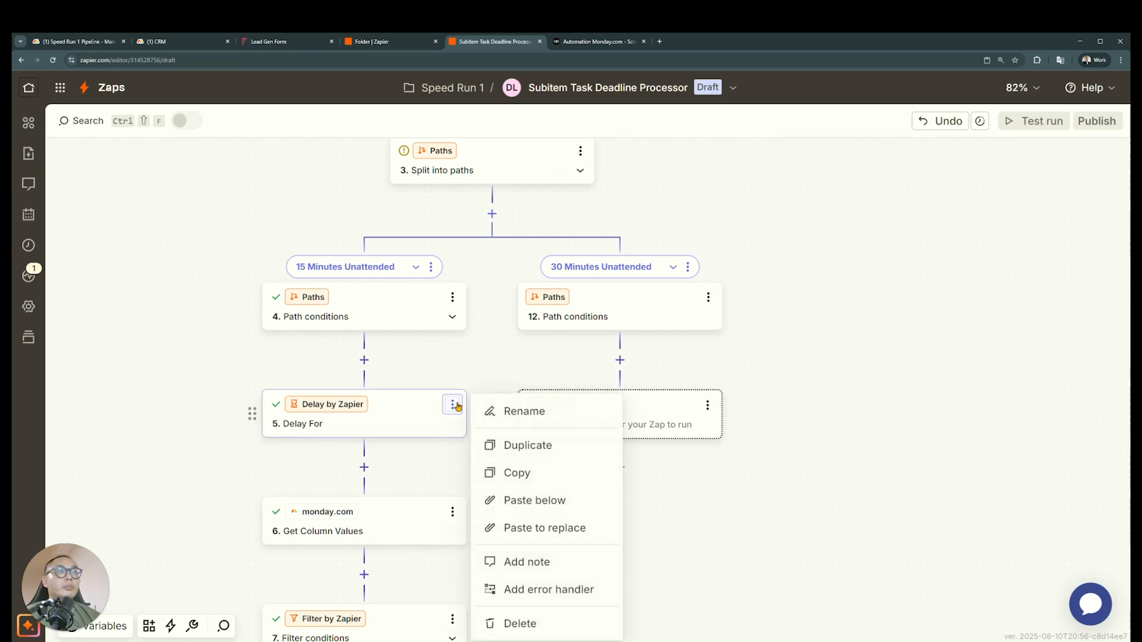
pyautogui.click(523, 473)
pyautogui.click(707, 406)
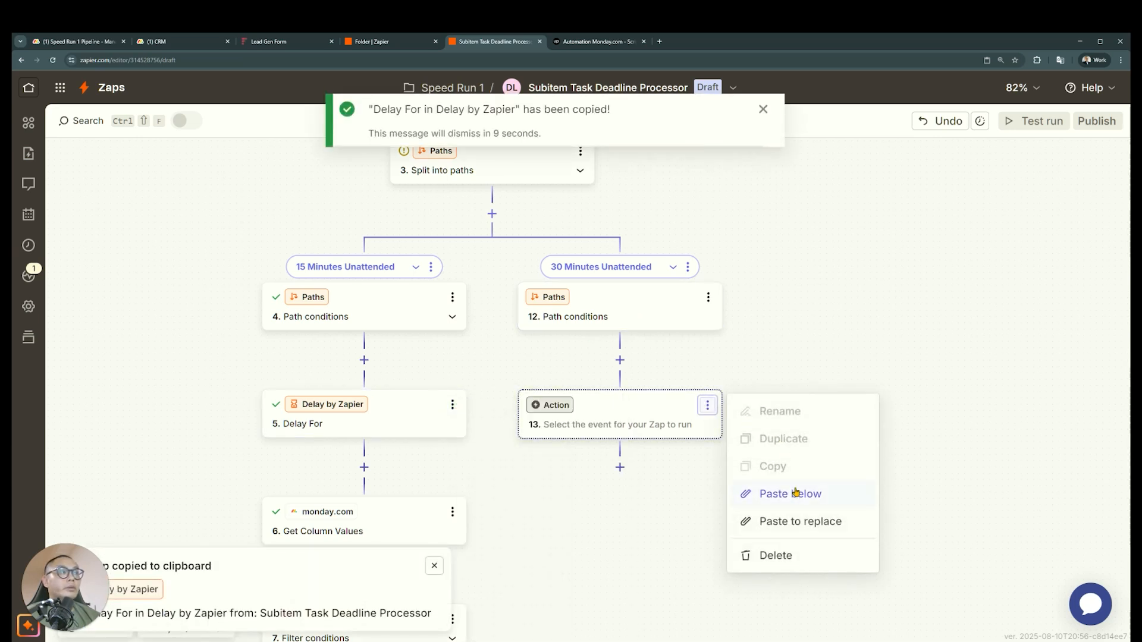
pyautogui.click(795, 521)
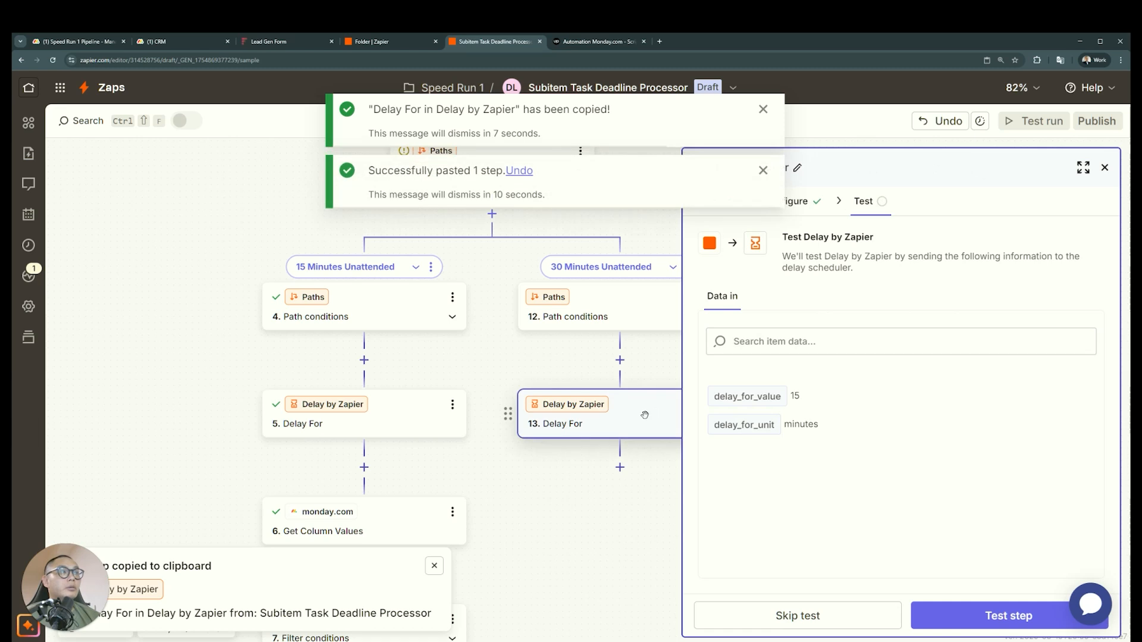
# Set the pasted Delay For step's delay value to 30 minutes and close its settings
pyautogui.click(807, 207)
pyautogui.click(779, 335)
pyautogui.doubleClick(779, 335)
pyautogui.write('30')
pyautogui.click(566, 492)
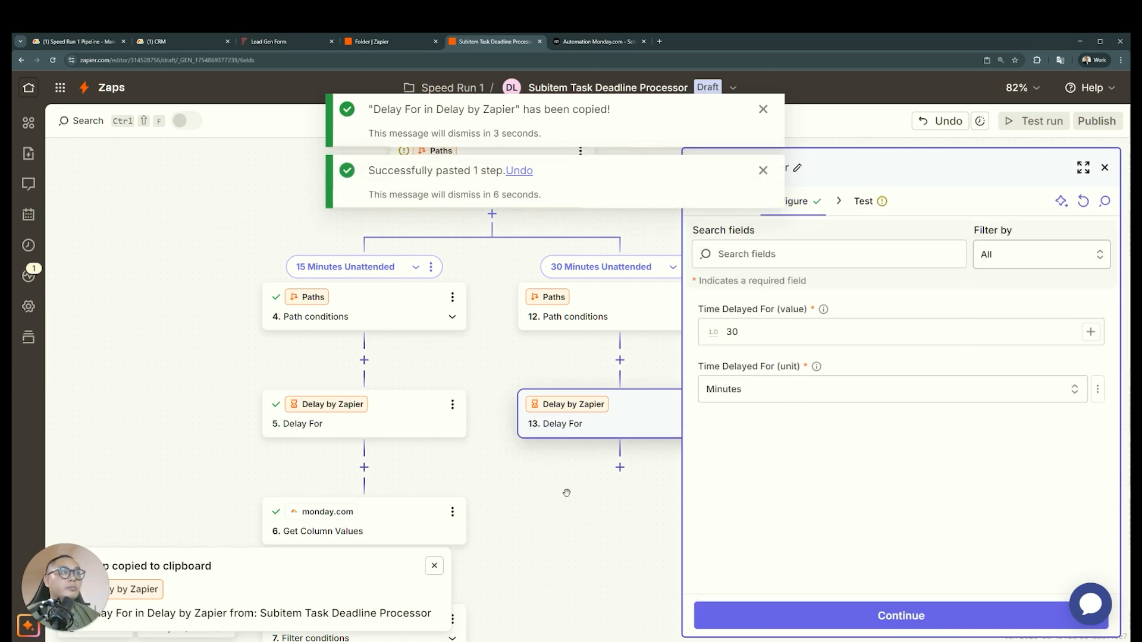
pyautogui.click(1105, 167)
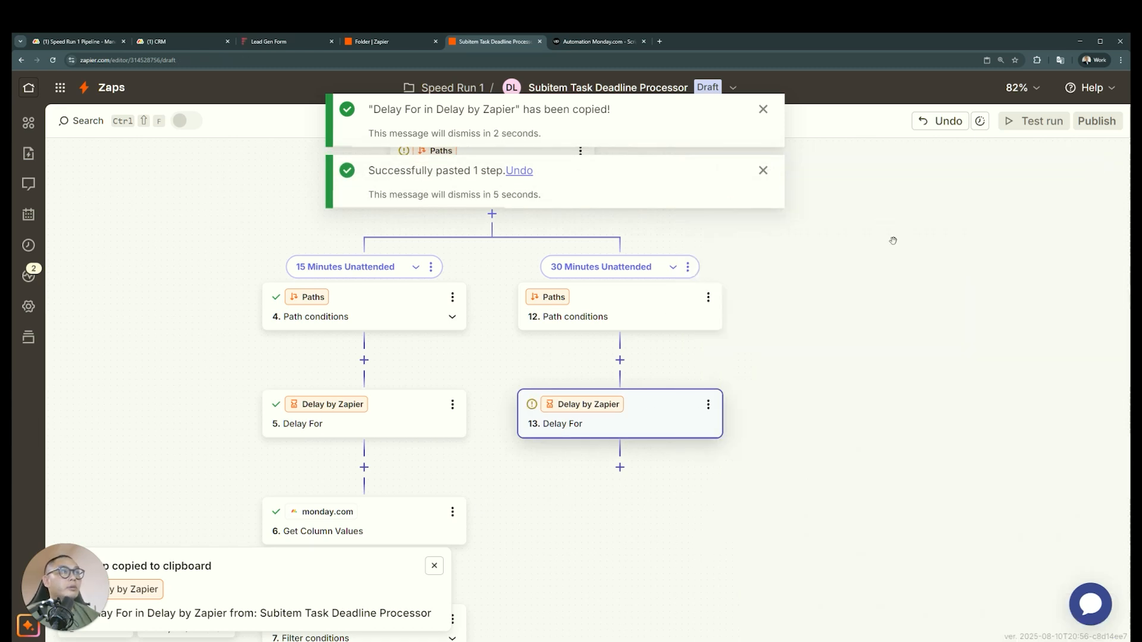
# Delete the 30 Minutes Unattended path and duplicate the 15 Minutes Unattended path in its place
pyautogui.click(690, 271)
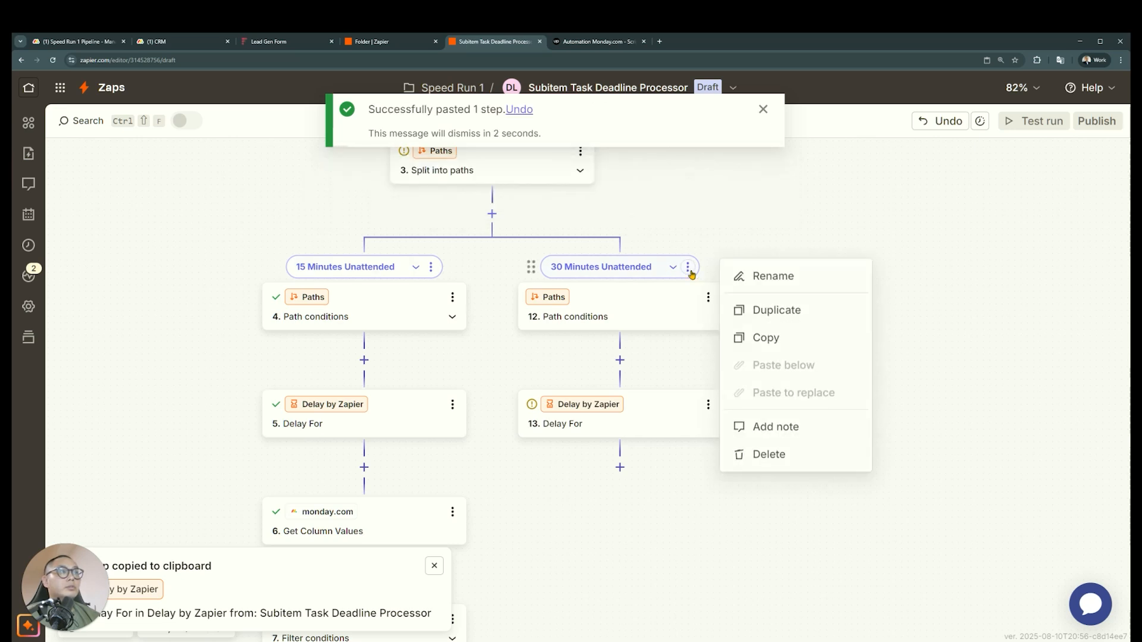
pyautogui.click(769, 454)
pyautogui.click(726, 400)
pyautogui.scroll(12, 683, 441)
pyautogui.click(656, 330)
pyautogui.click(741, 373)
# Rename the duplicated path as 30 Minutes Unattended
pyautogui.click(926, 330)
pyautogui.click(1004, 336)
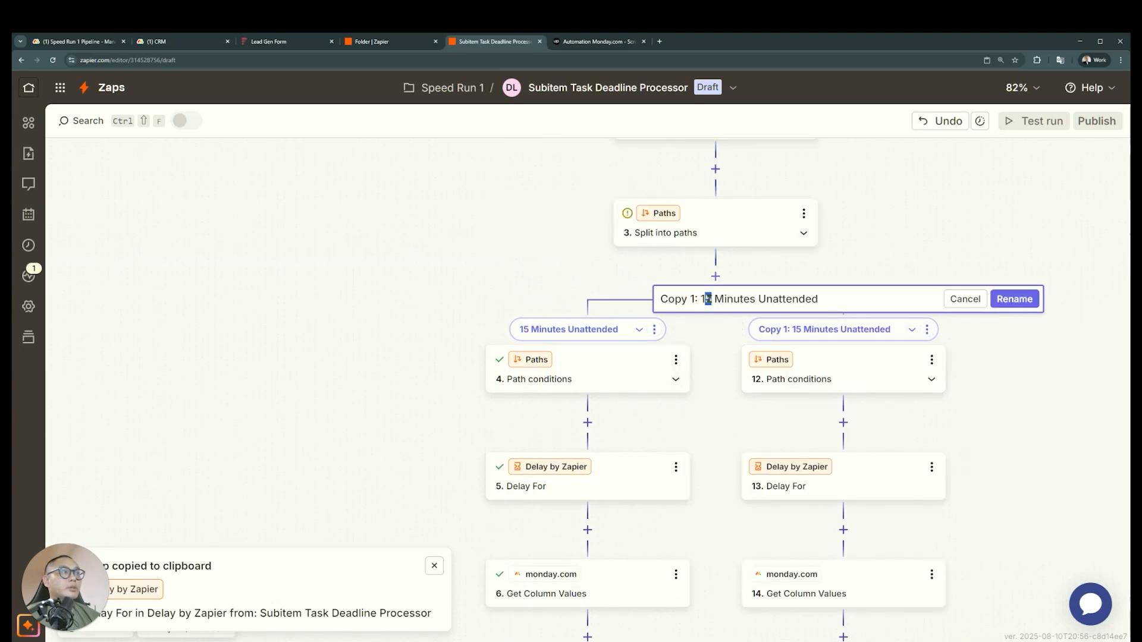
pyautogui.moveTo(712, 300); pyautogui.dragTo(661, 302)
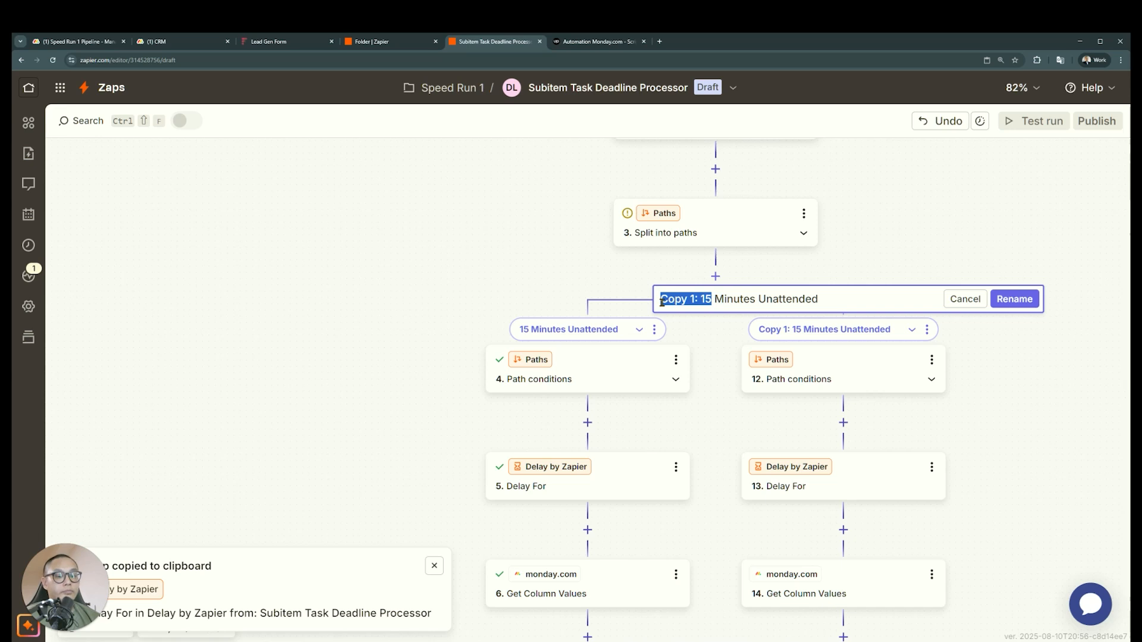
pyautogui.write('30')
pyautogui.click(1015, 298)
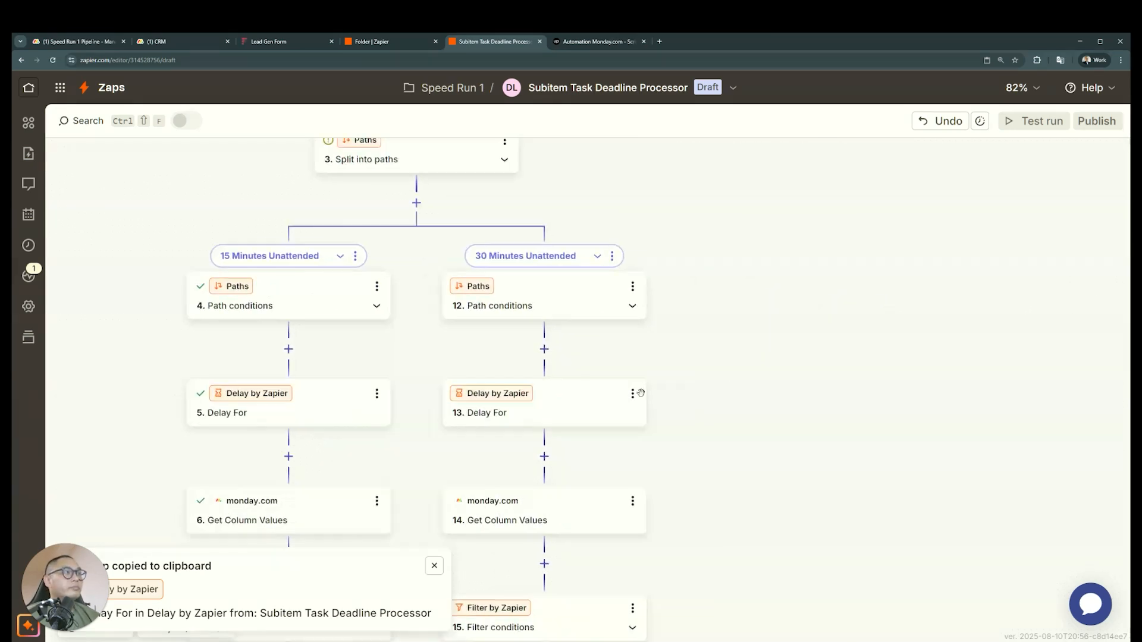
# Set the Delay For step in the 30 Minutes Unattended path to 30 minutes and test it
pyautogui.click(547, 415)
pyautogui.write('30')
pyautogui.click(805, 617)
pyautogui.click(1007, 616)
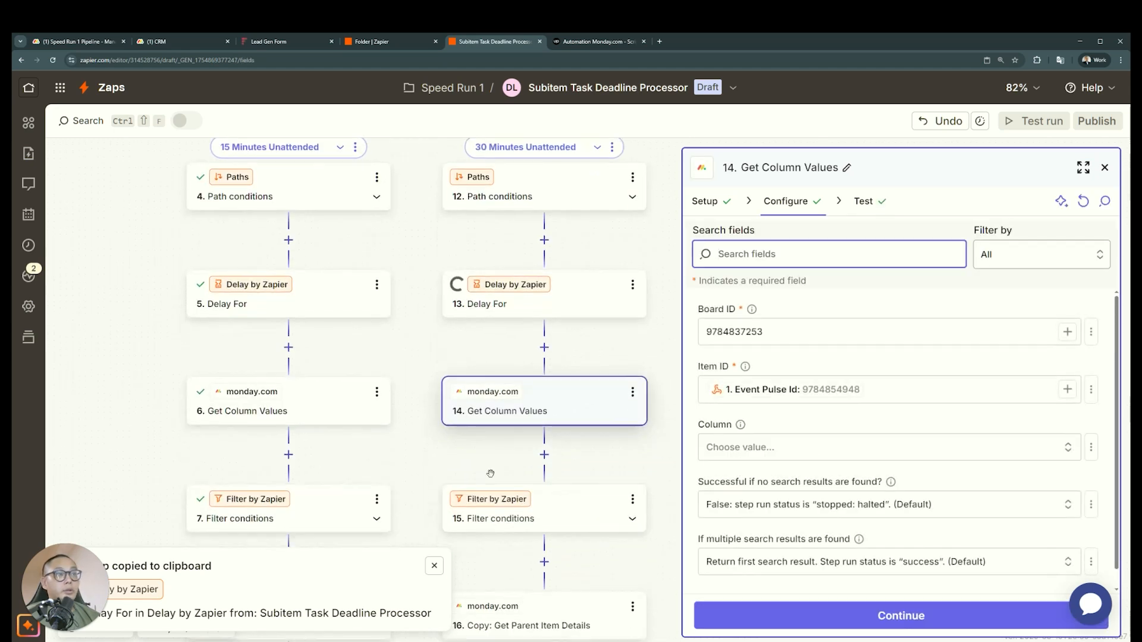
pyautogui.scroll(-2, 491, 473)
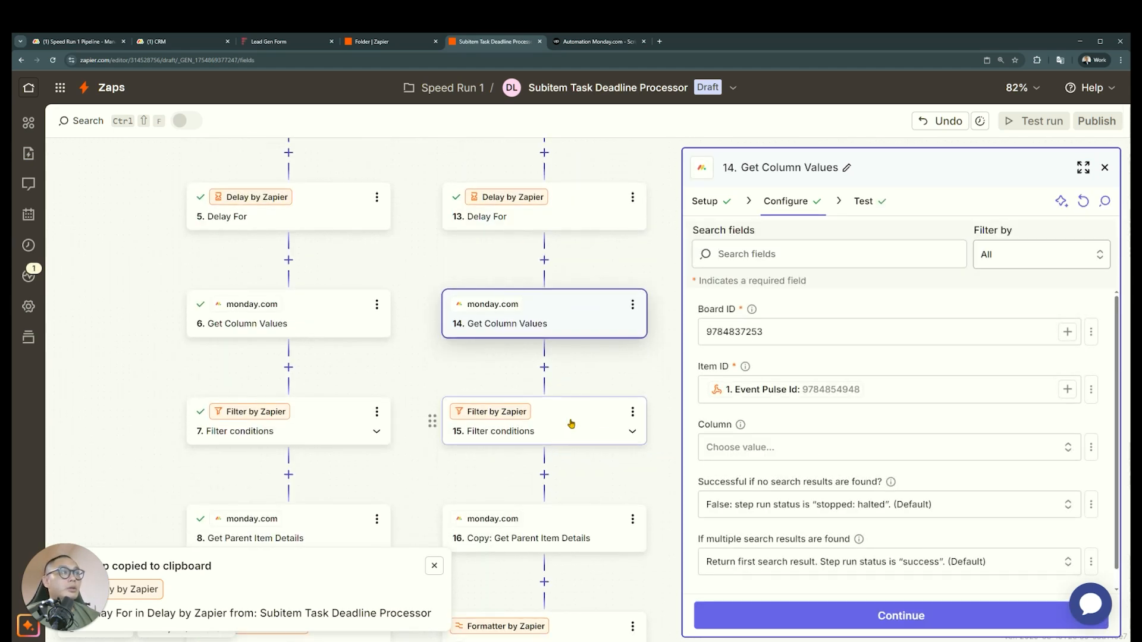
pyautogui.click(570, 421)
pyautogui.click(790, 203)
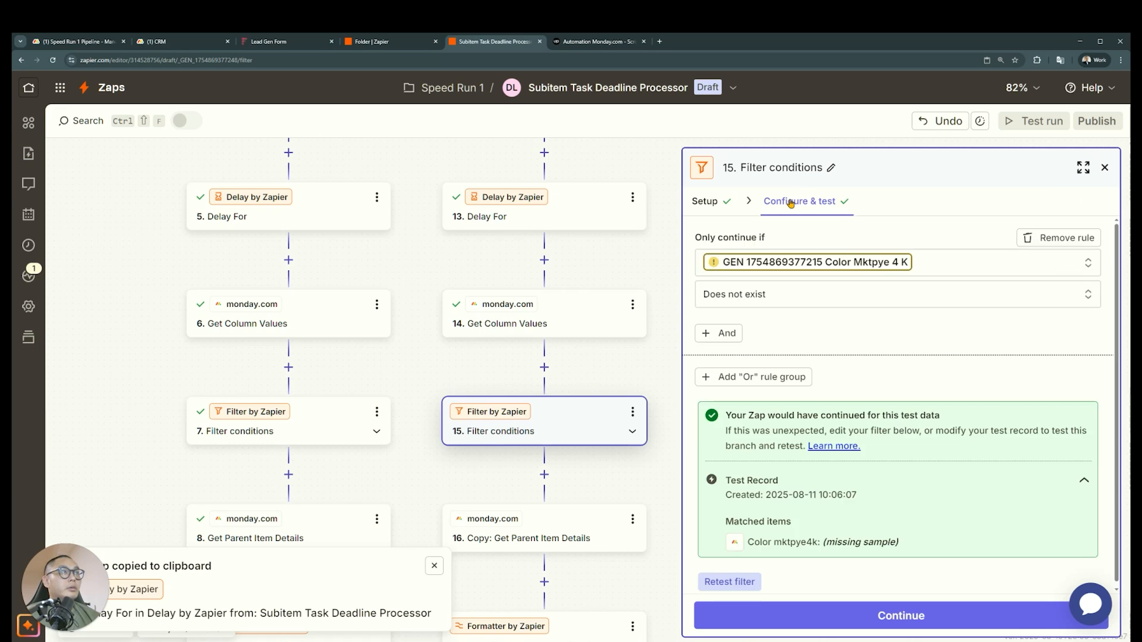
pyautogui.click(942, 262)
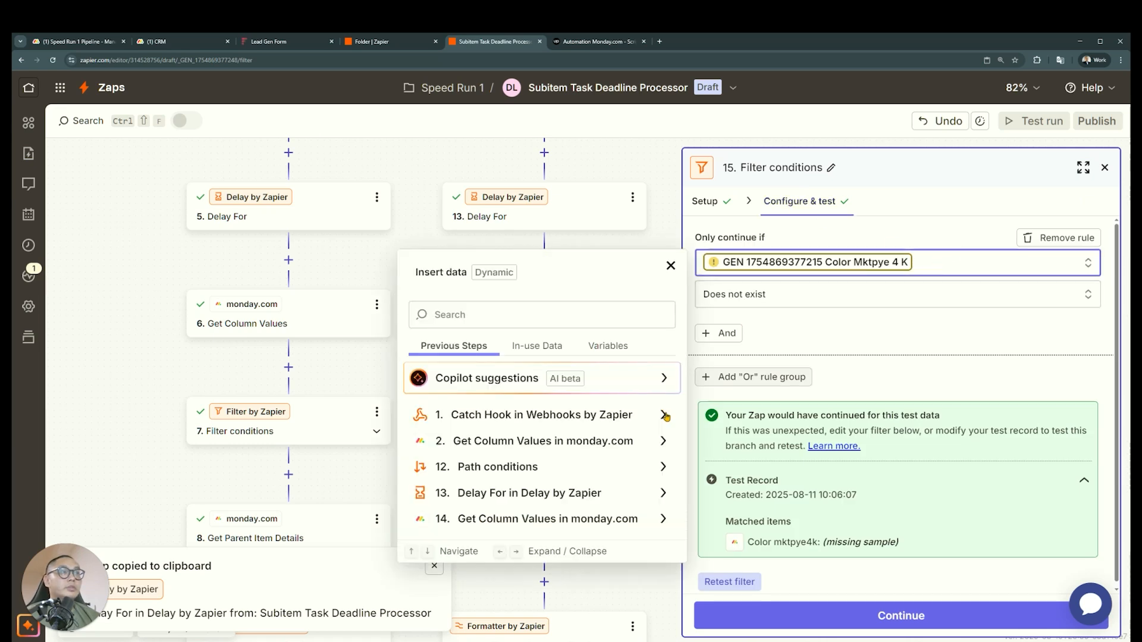
pyautogui.click(582, 228)
# Retest Get Column Values in the 30 Minutes Unattended path and remap the following filter's condition to step 14's Color Mktpye 4 K
pyautogui.click(596, 328)
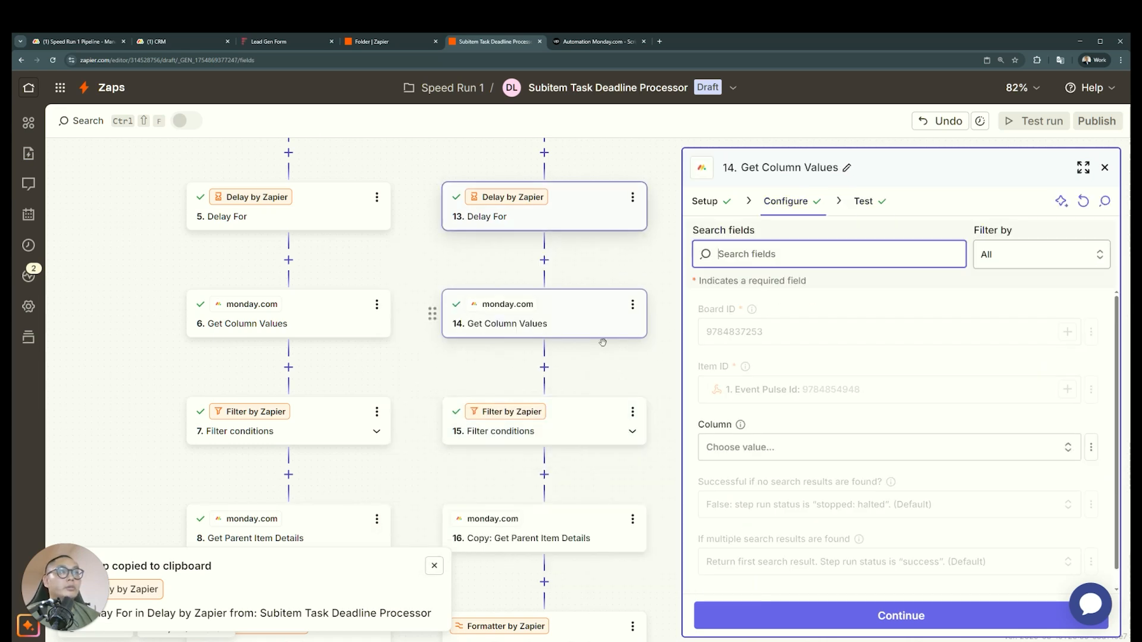
pyautogui.click(791, 615)
pyautogui.click(791, 616)
pyautogui.click(539, 439)
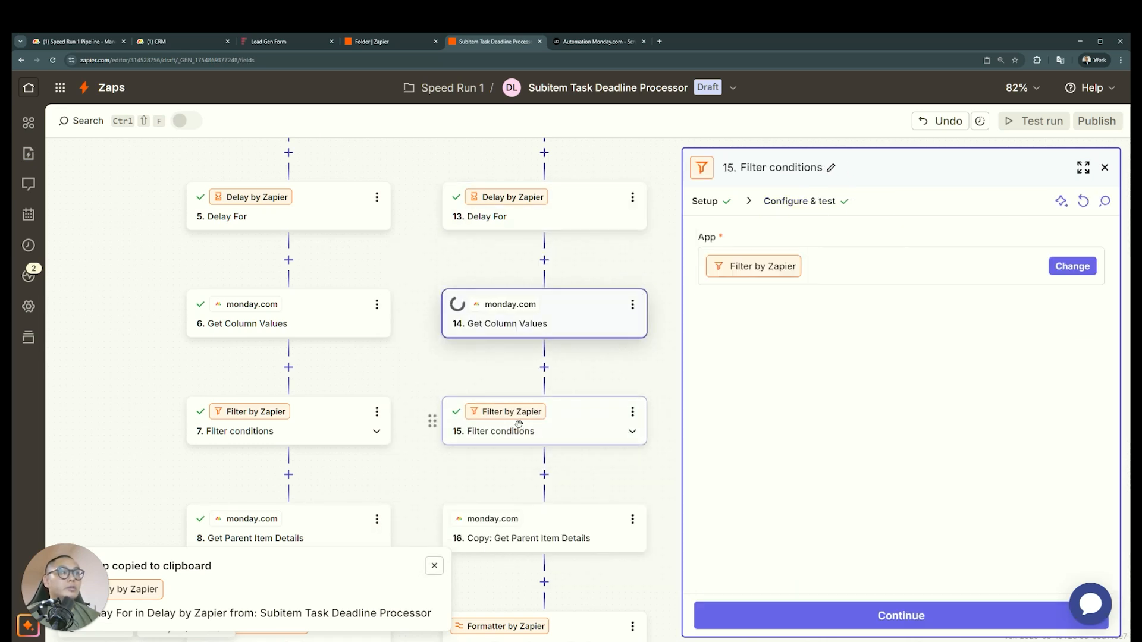
pyautogui.click(795, 205)
pyautogui.click(957, 268)
pyautogui.click(607, 523)
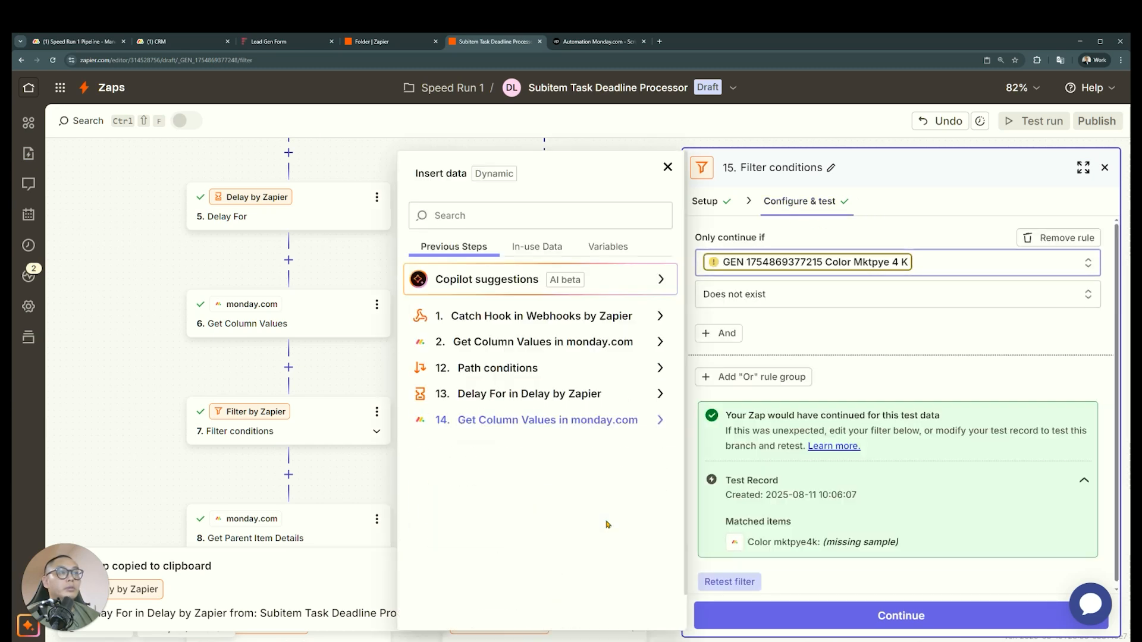
pyautogui.click(559, 513)
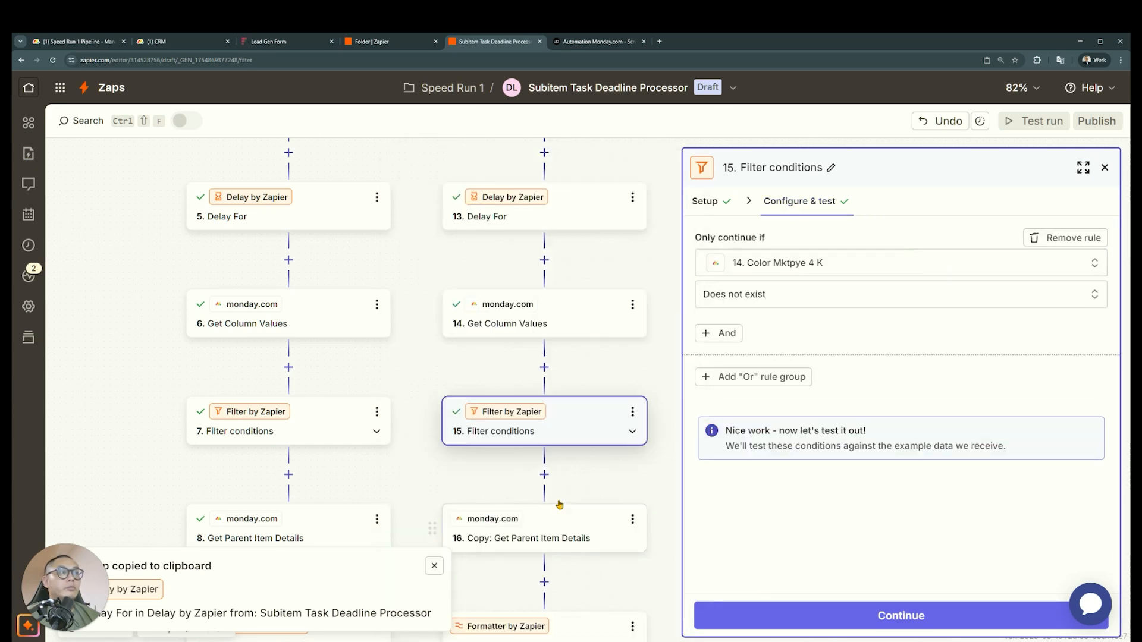
pyautogui.click(791, 613)
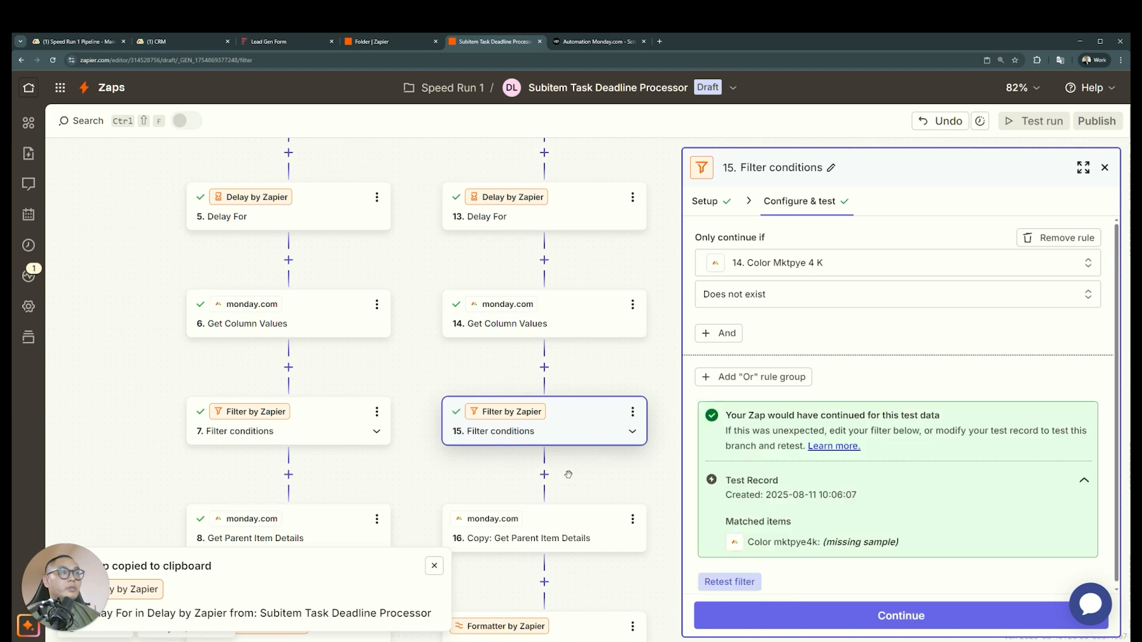
# Rename the copied parent item step in the 30 Minutes Unattended path as Get Parent Item Details
pyautogui.scroll(-2, 581, 430)
pyautogui.click(581, 430)
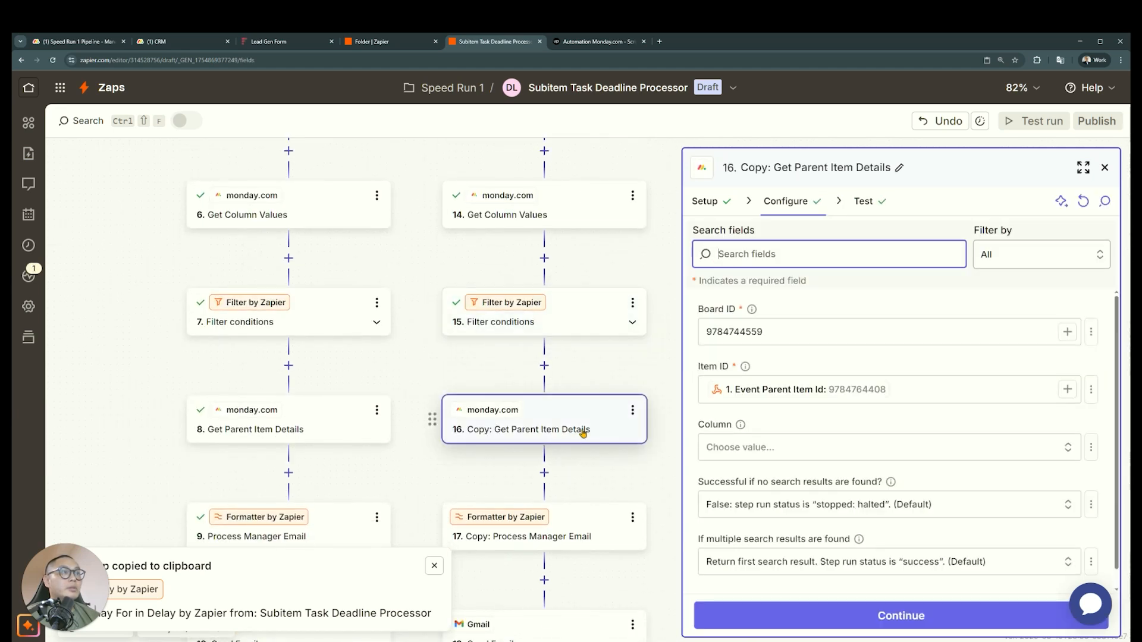
pyautogui.click(629, 413)
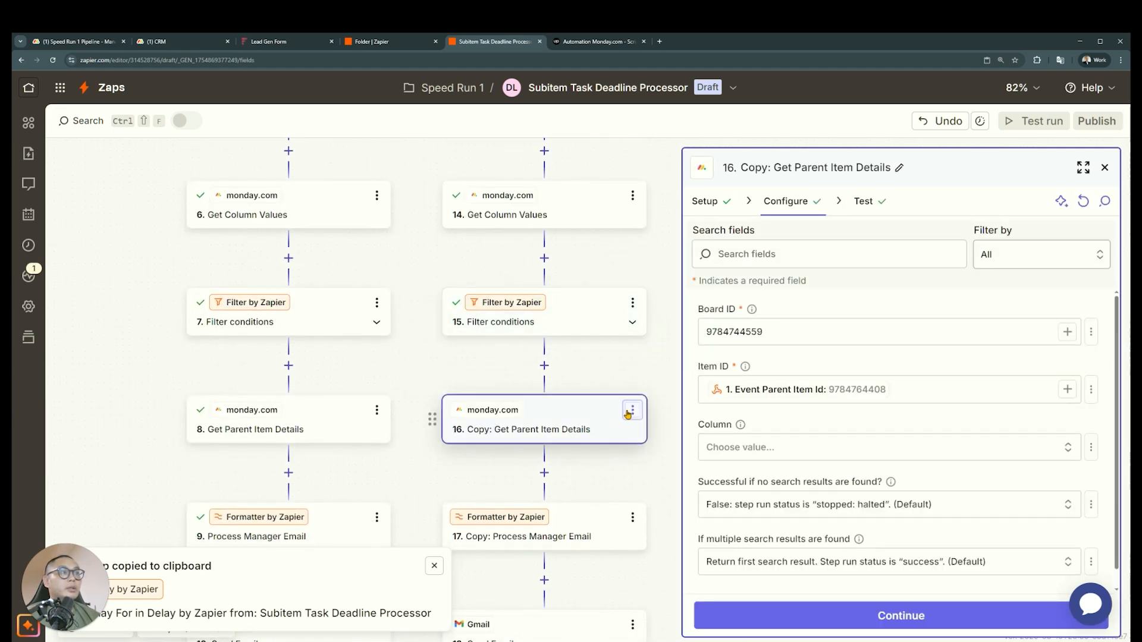
pyautogui.click(684, 415)
pyautogui.click(457, 376)
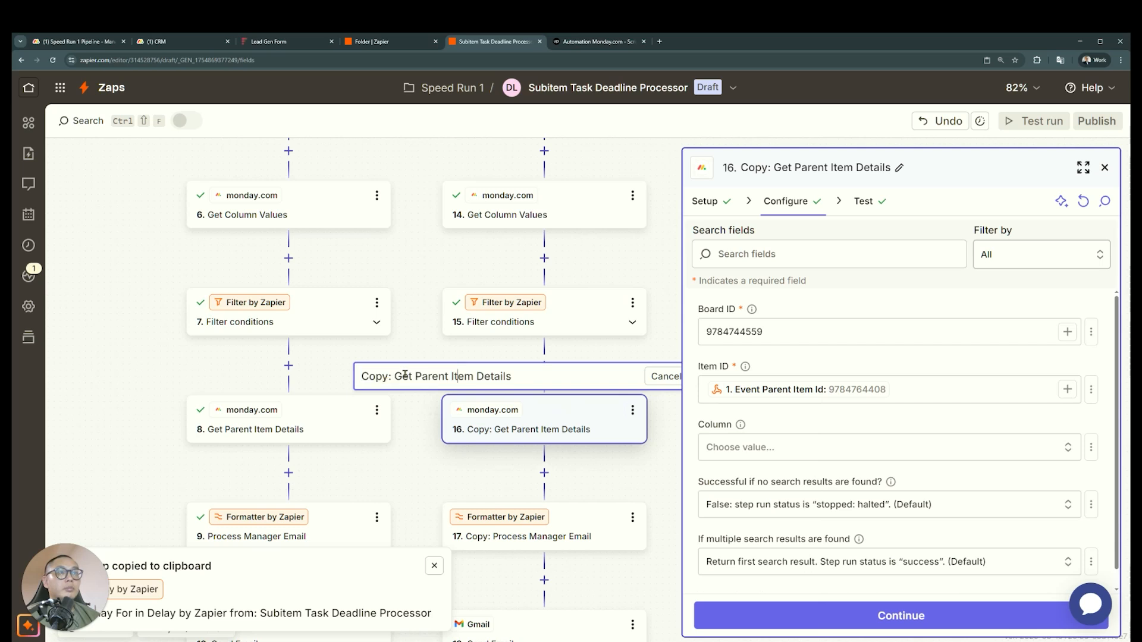
pyautogui.moveTo(395, 379); pyautogui.dragTo(333, 378)
pyautogui.click(393, 380)
pyautogui.press('BackSpace')
pyautogui.press('BackSpace')
pyautogui.press('BackSpace')
pyautogui.press('BackSpace')
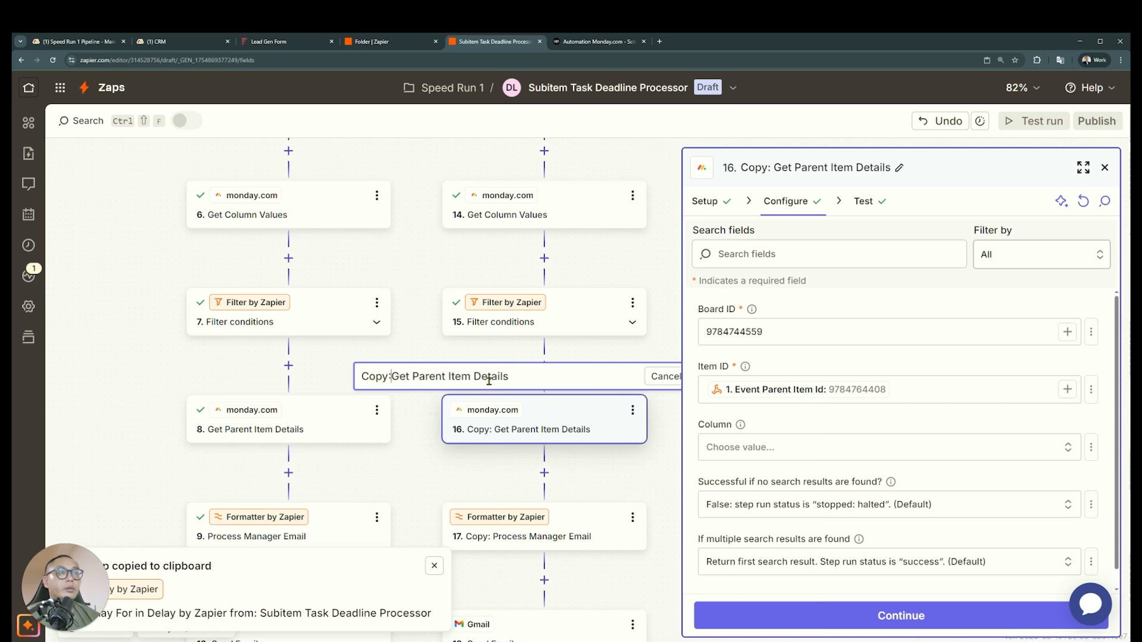
pyautogui.press('BackSpace')
pyautogui.press('BackSpace')
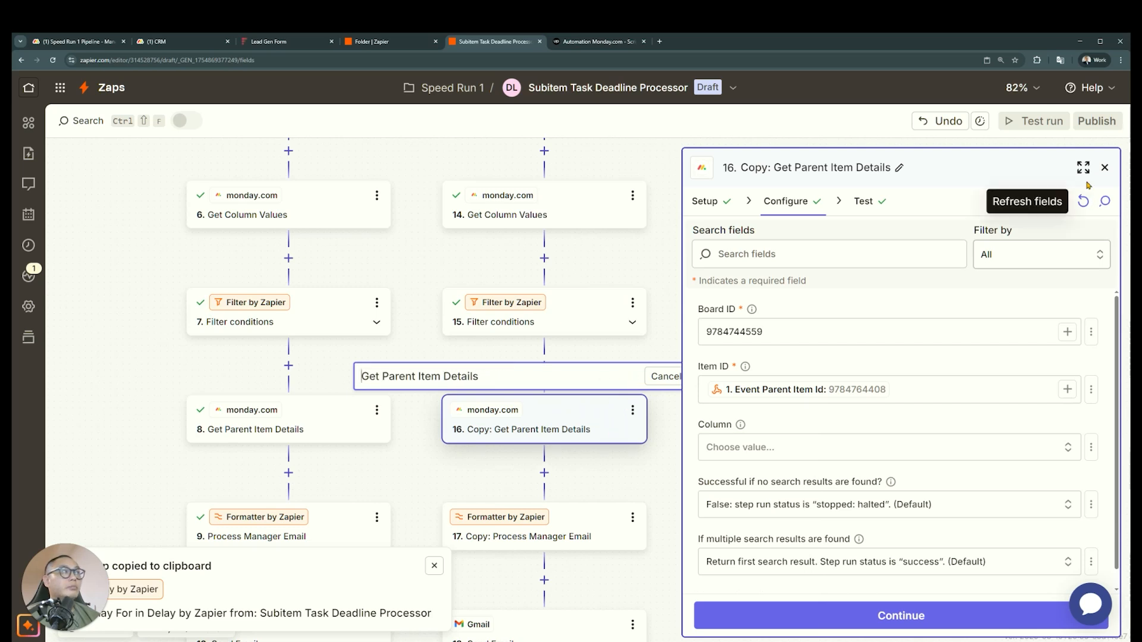
pyautogui.click(1105, 167)
pyautogui.click(717, 376)
# Retest the Get Parent Item Details step in the 30 Minutes Unattended path
pyautogui.click(588, 426)
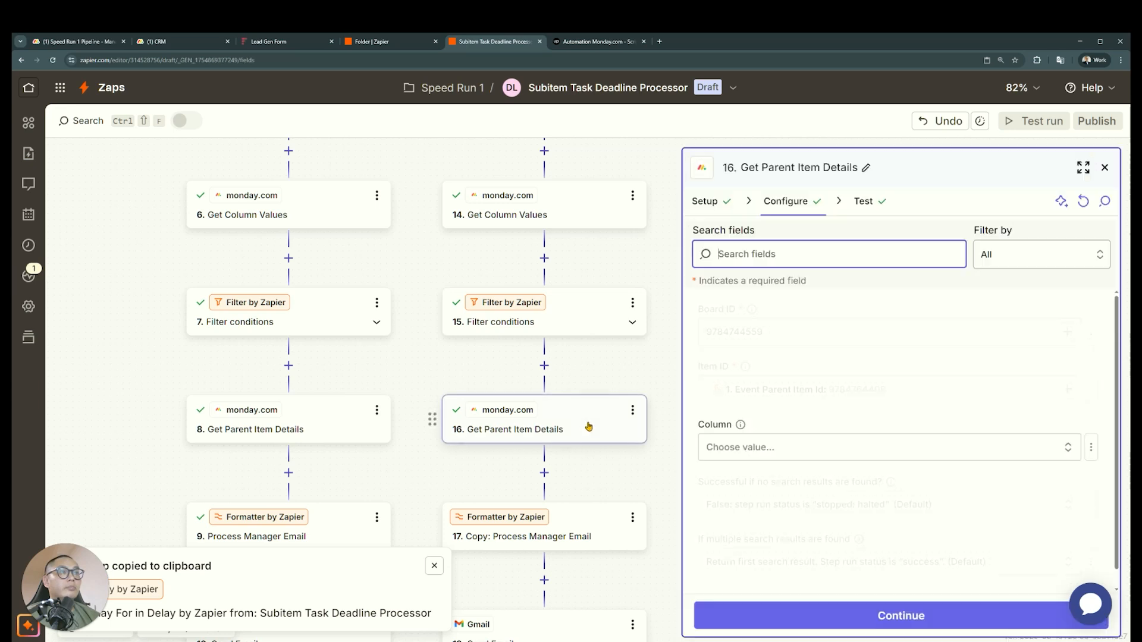
pyautogui.click(791, 615)
pyautogui.click(771, 620)
# Map the copied Process Manager Email step's Lookup Key to step 16's Color Mktp 8 D 7 Z and retest the step
pyautogui.scroll(-2, 551, 531)
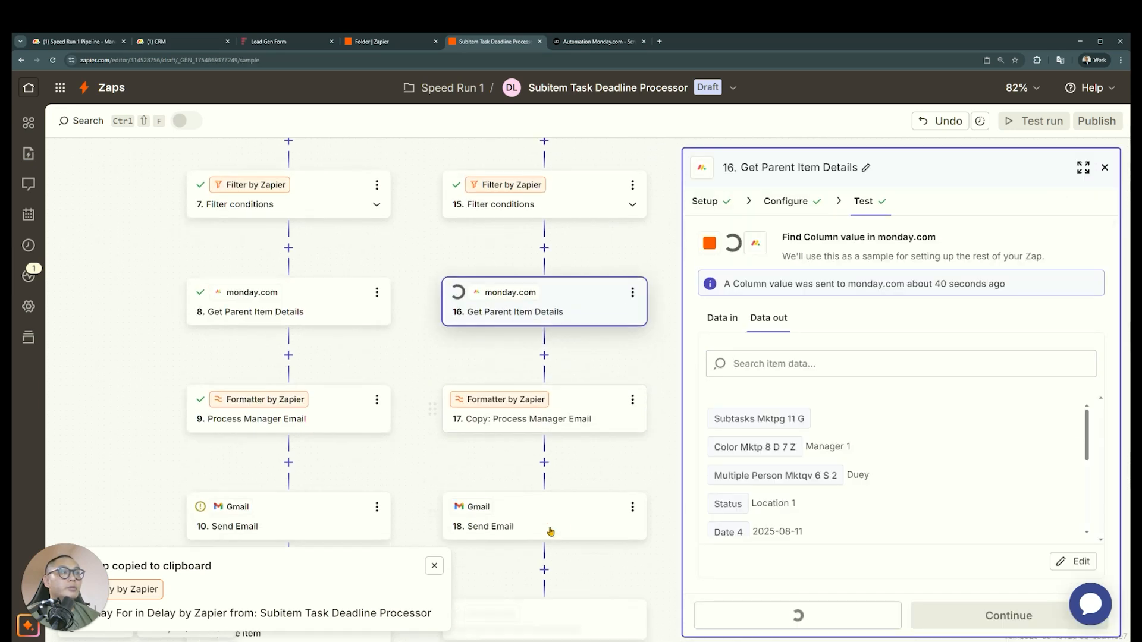
pyautogui.click(592, 396)
pyautogui.click(838, 449)
pyautogui.press('BackSpace')
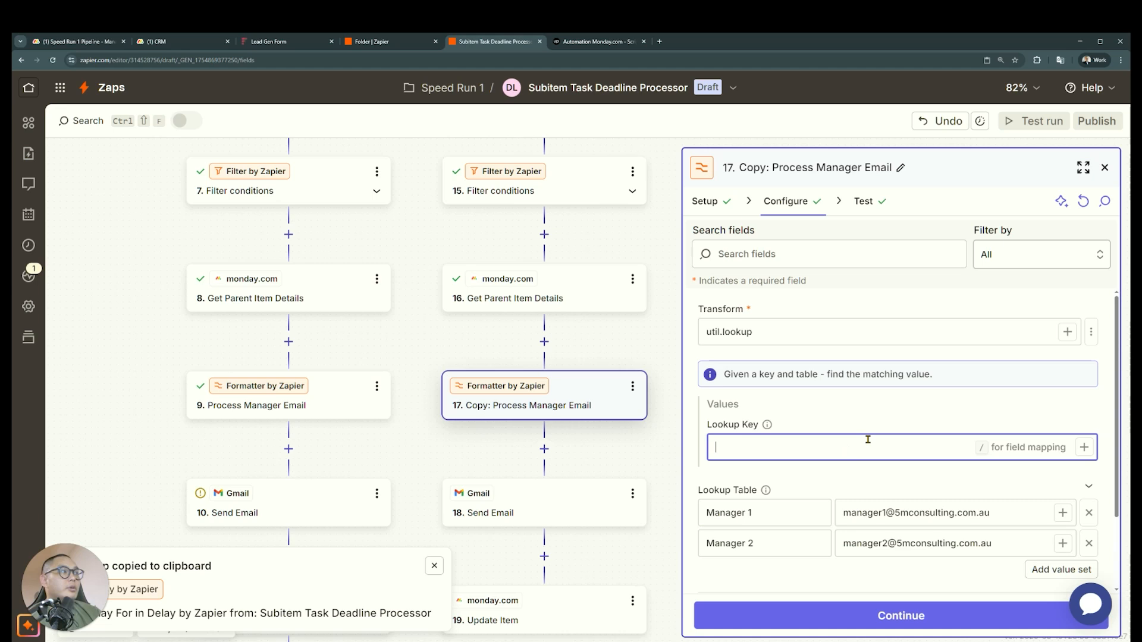
pyautogui.click(1084, 447)
pyautogui.click(541, 586)
pyautogui.scroll(-2, 570, 520)
pyautogui.click(567, 575)
pyautogui.click(787, 613)
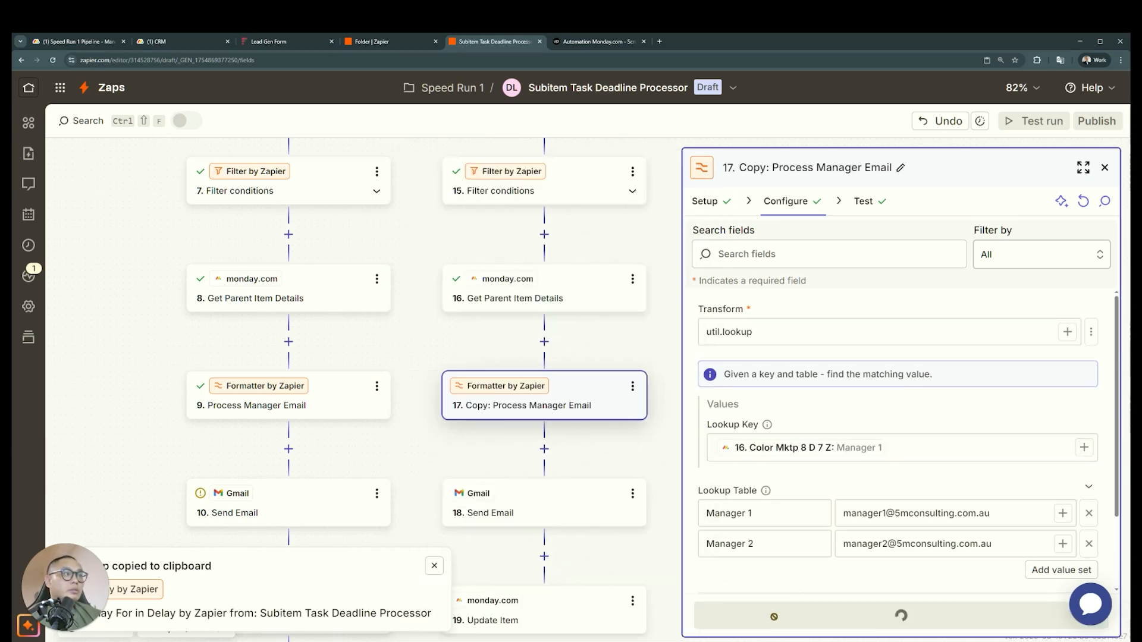
pyautogui.click(778, 615)
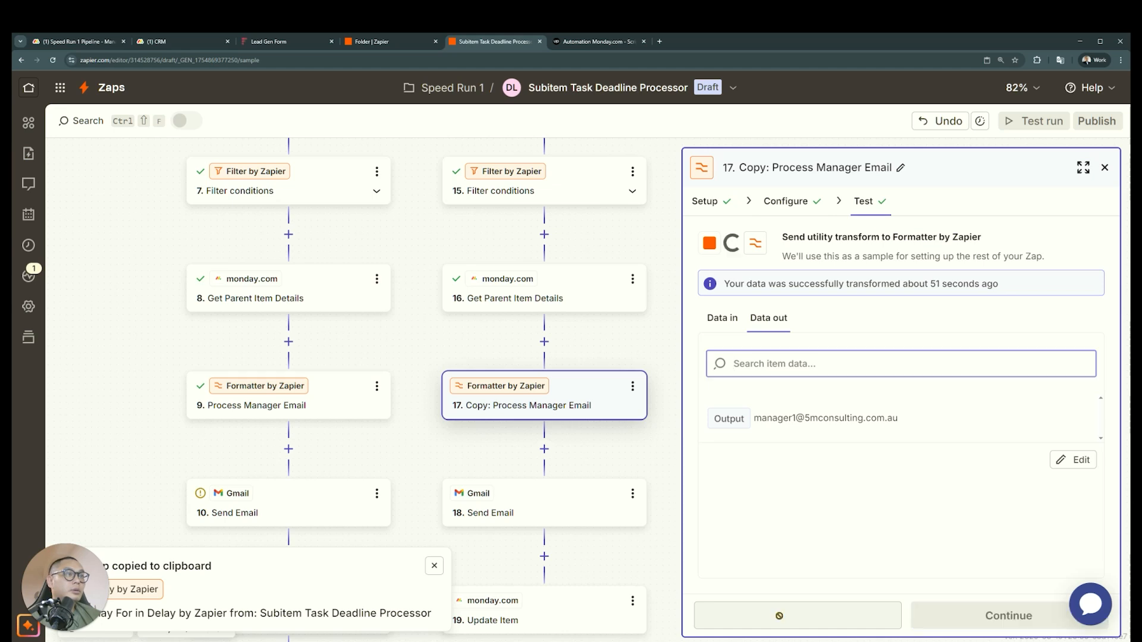
# Set the To recipient of the 30-minute path's Send Email step to the Output of step 17
pyautogui.scroll(-2, 568, 434)
pyautogui.click(574, 431)
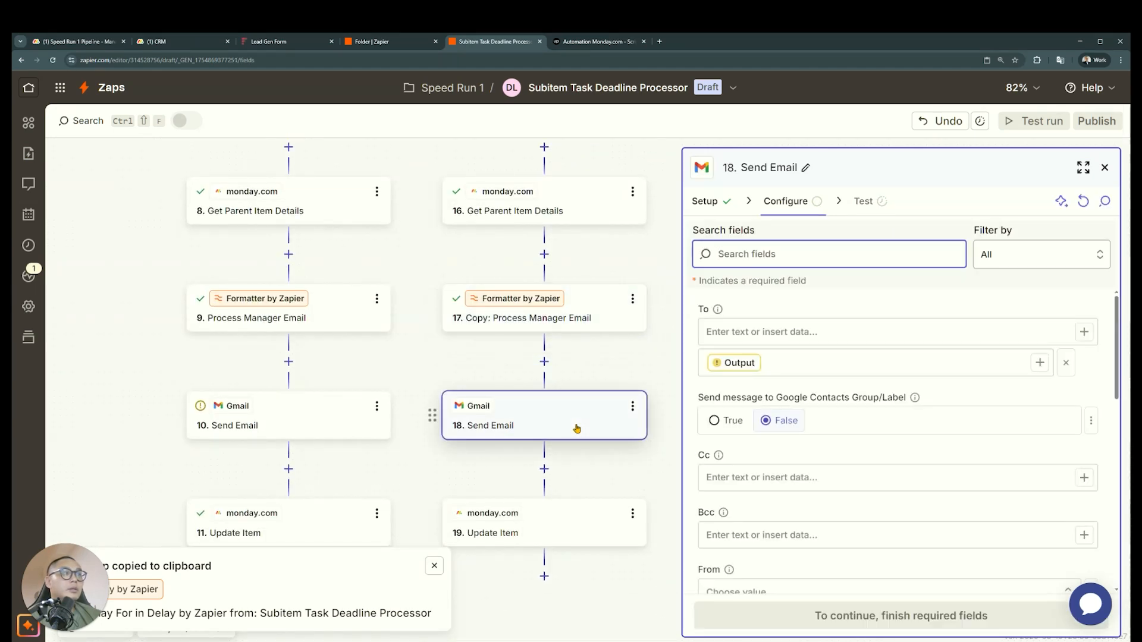
pyautogui.click(815, 367)
pyautogui.press('BackSpace')
pyautogui.click(1040, 362)
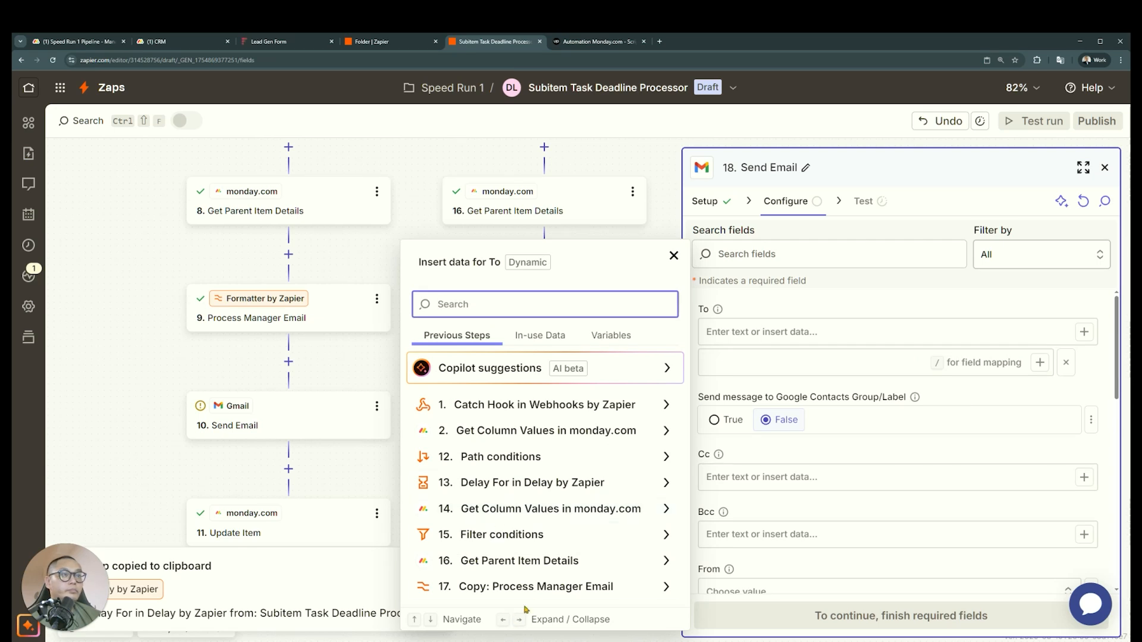
pyautogui.click(542, 586)
pyautogui.click(545, 556)
pyautogui.click(673, 188)
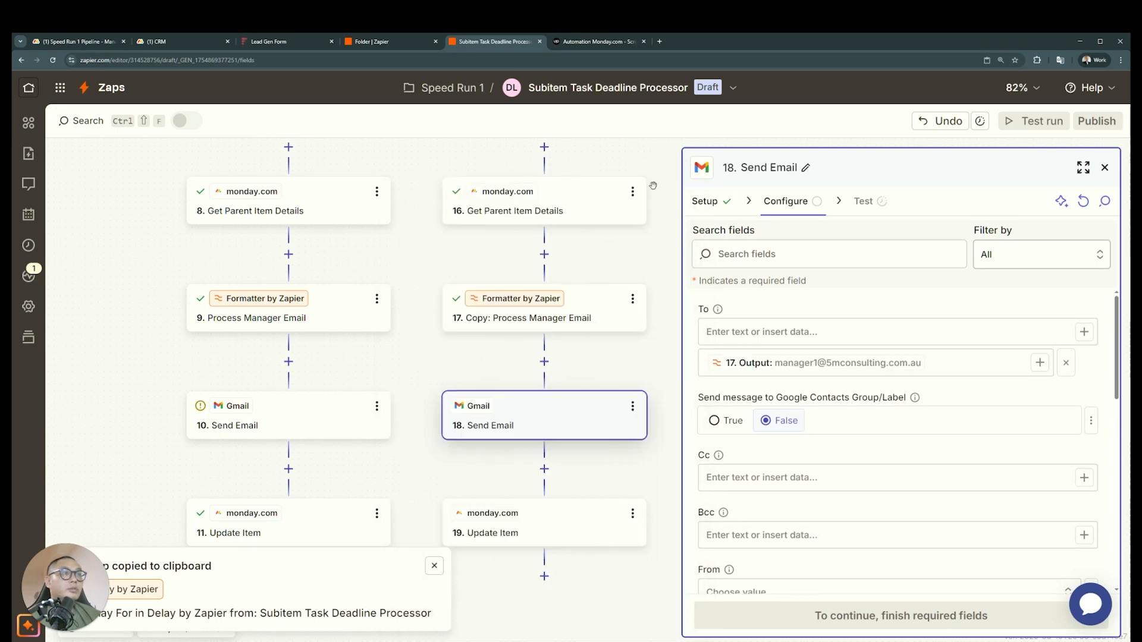
# Set Notify Manager to 30 Minutes in the Update Item step of the 30 Minutes Unattended path
pyautogui.scroll(-2, 555, 470)
pyautogui.click(555, 421)
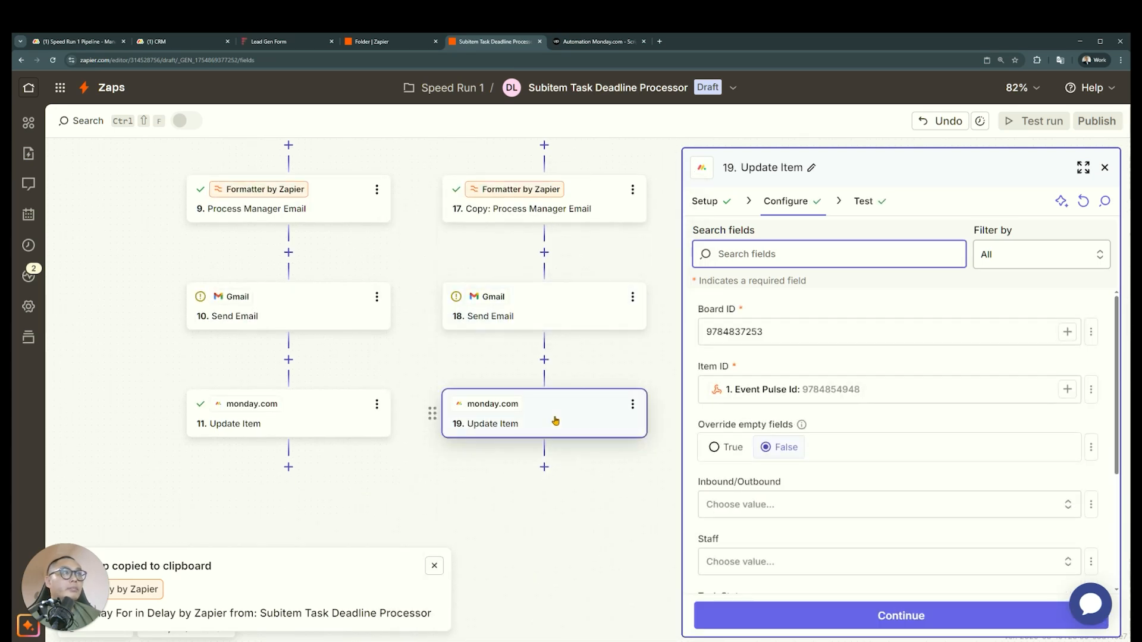
pyautogui.scroll(-3, 943, 458)
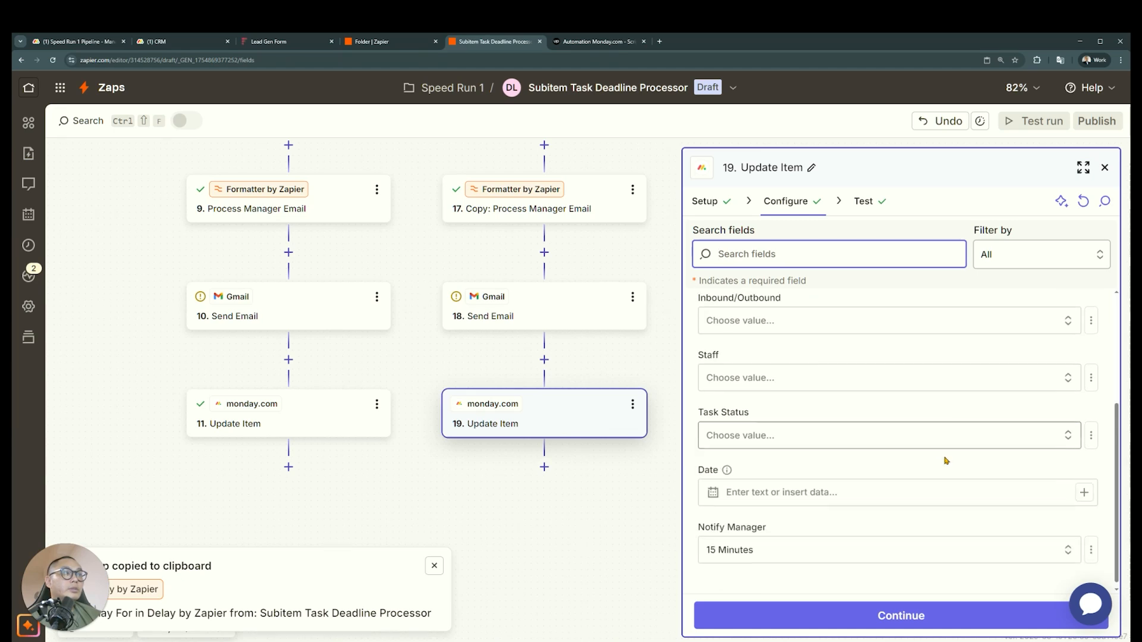
pyautogui.click(838, 555)
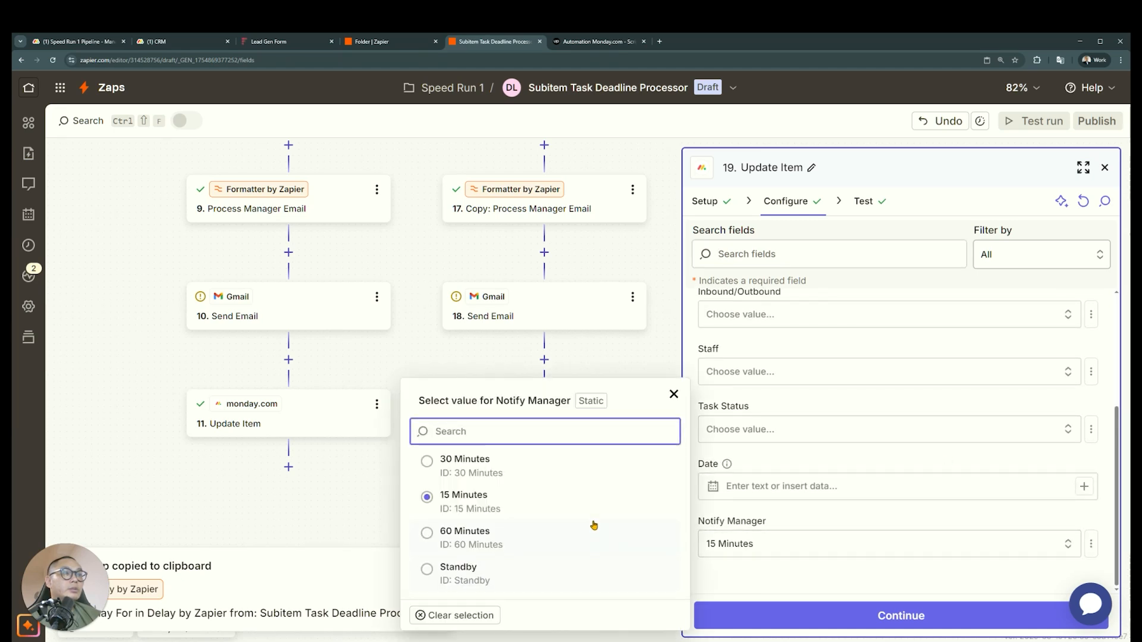
pyautogui.click(602, 470)
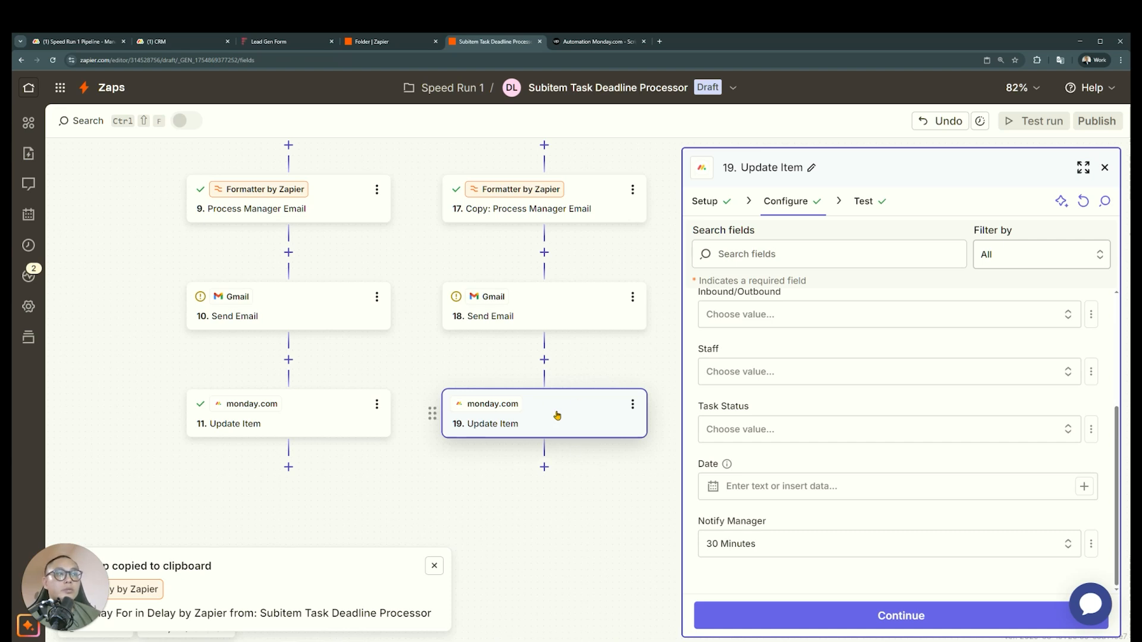
# Duplicate the 30 Minutes Unattended path
pyautogui.click(539, 314)
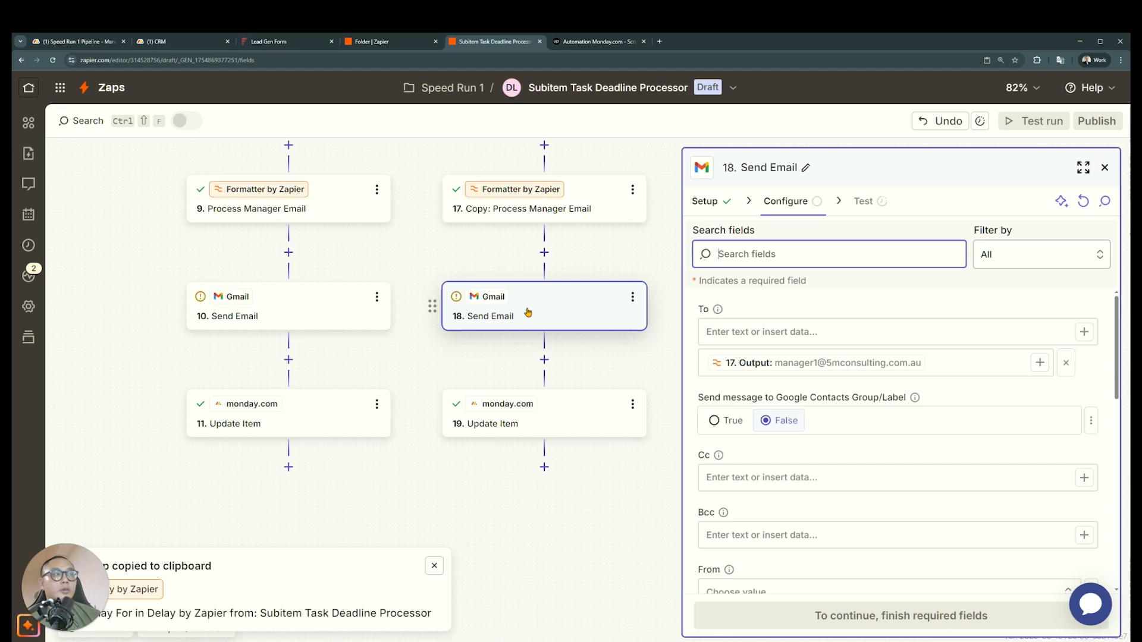
pyautogui.scroll(10, 528, 311)
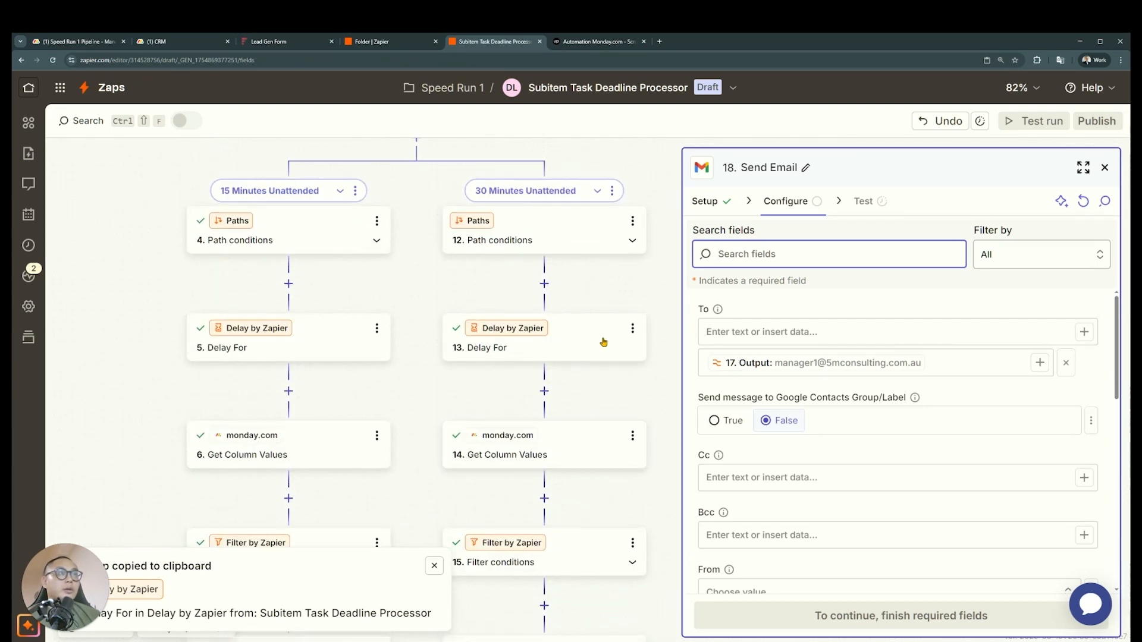
pyautogui.click(612, 191)
pyautogui.click(663, 234)
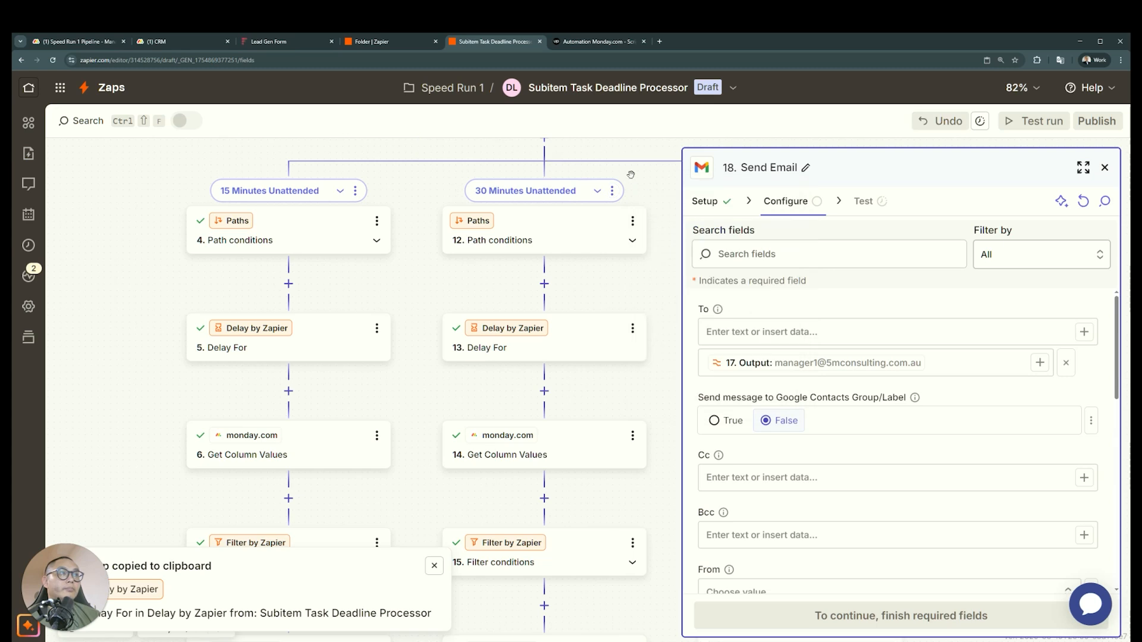
# Rename the duplicated path as 60 Minutes Unattended and close the Send Email settings
pyautogui.click(621, 265)
pyautogui.click(717, 273)
pyautogui.click(450, 232)
pyautogui.keyDown('shift'); pyautogui.click(348, 234); pyautogui.keyUp('shift')
pyautogui.write('60 Minutes Unattended')
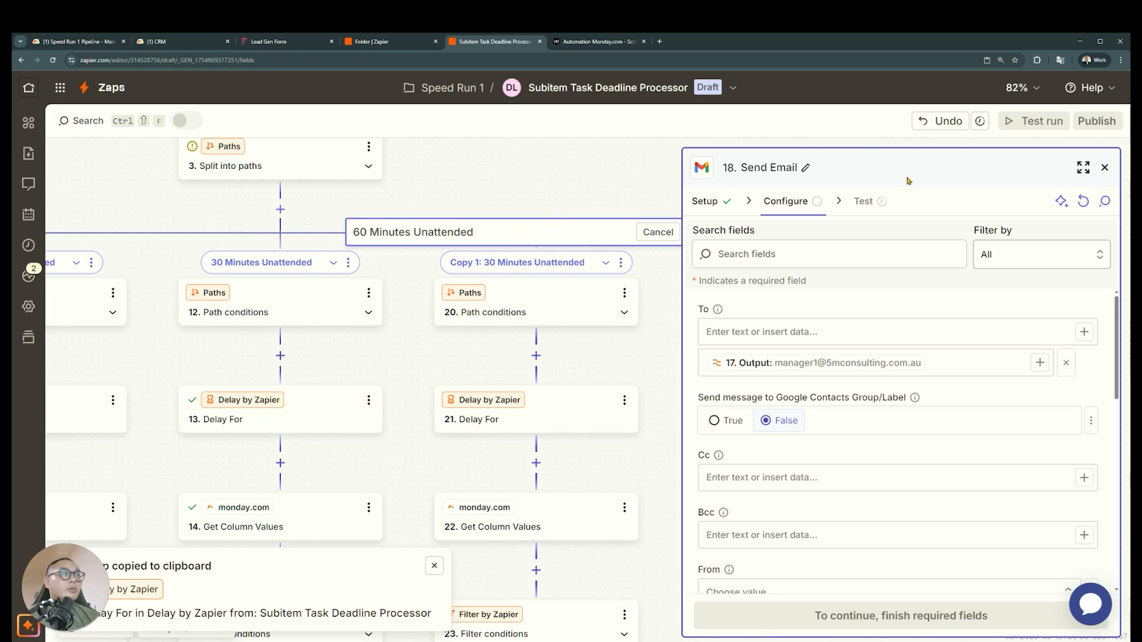
pyautogui.click(1105, 168)
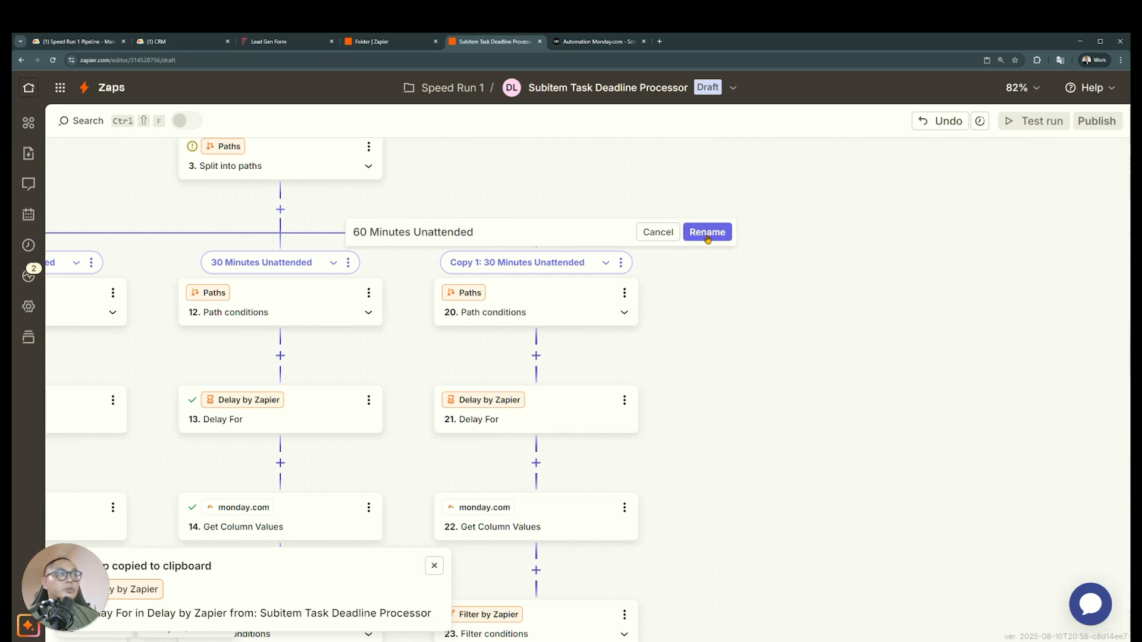
# Review the Speed Run 1 Pipeline, Upwork job post and Lead Gen Form, and switch to the monday.com CRM board
pyautogui.click(78, 44)
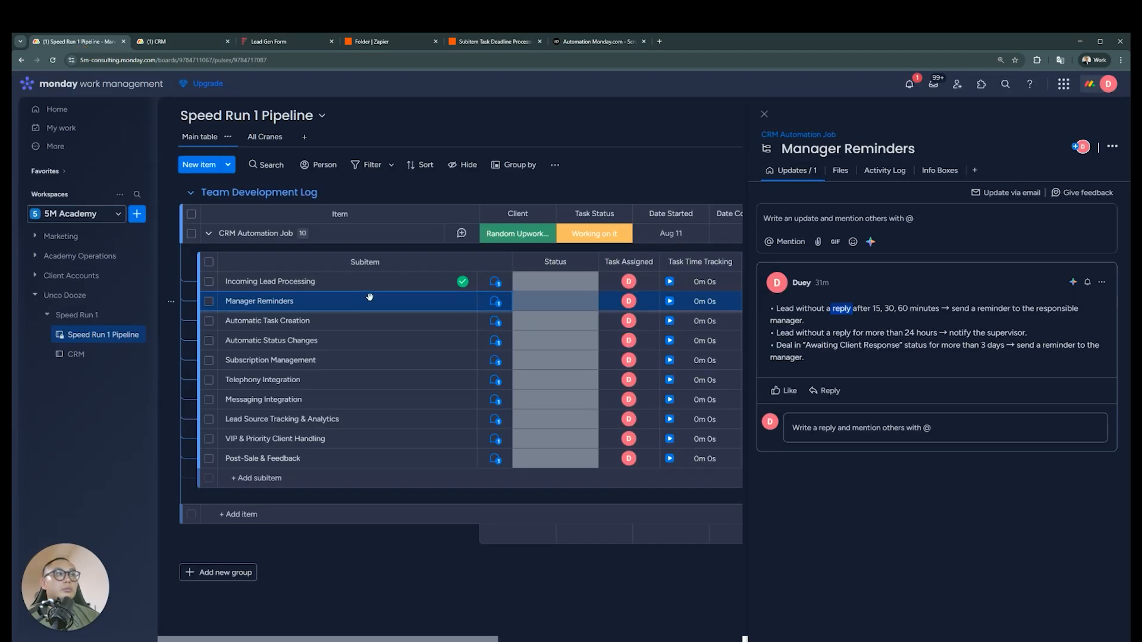
pyautogui.click(614, 42)
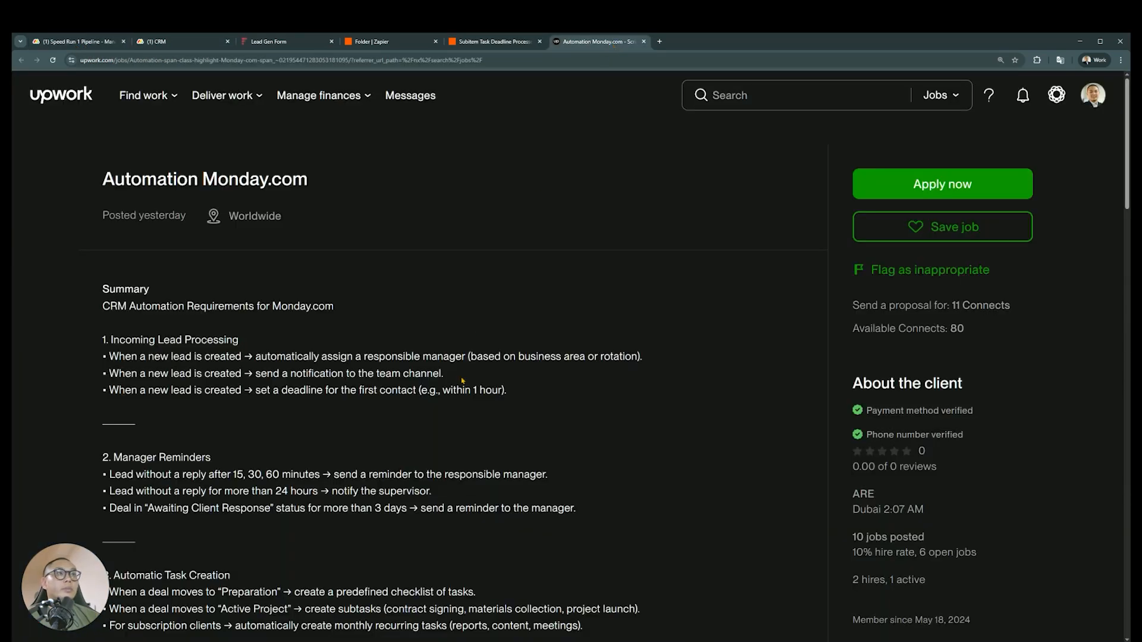
pyautogui.click(269, 41)
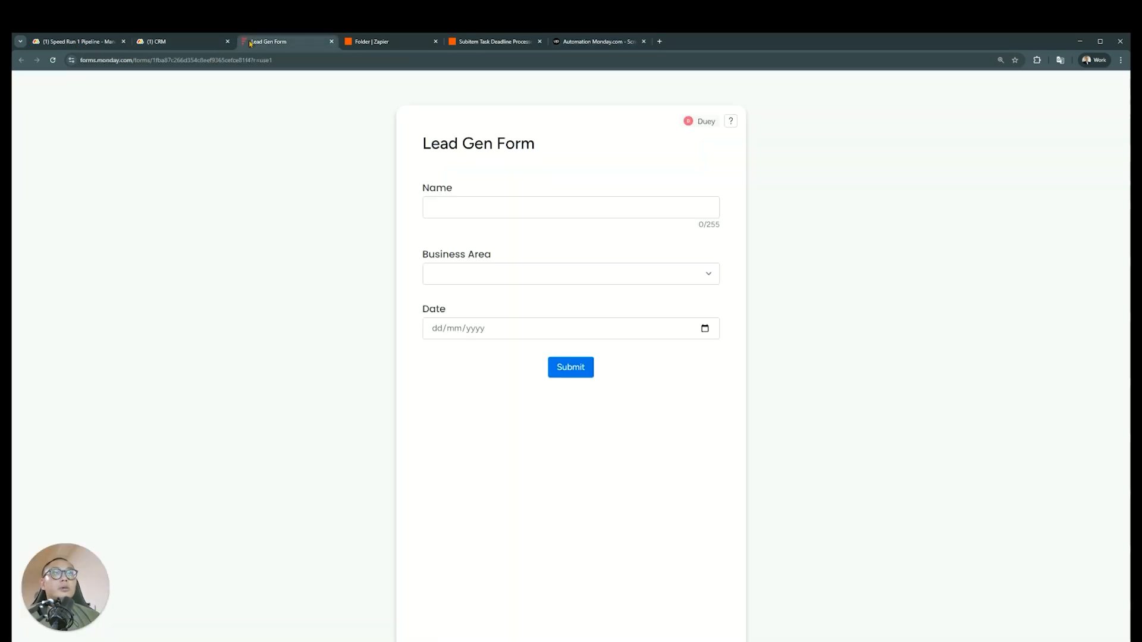
pyautogui.click(383, 42)
pyautogui.click(509, 43)
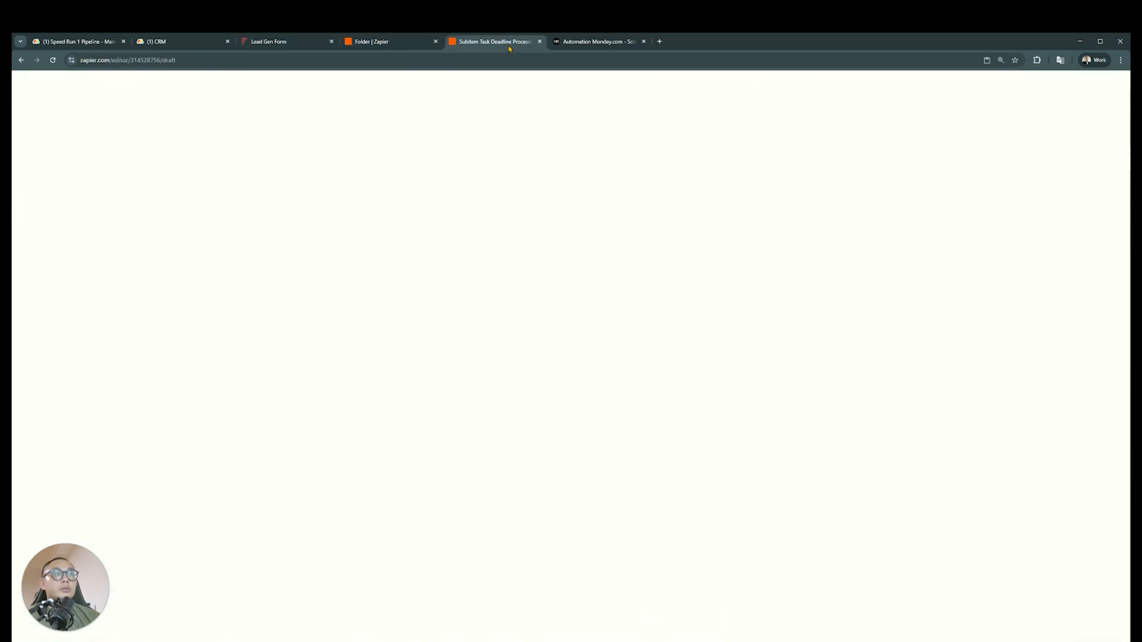
pyautogui.click(188, 46)
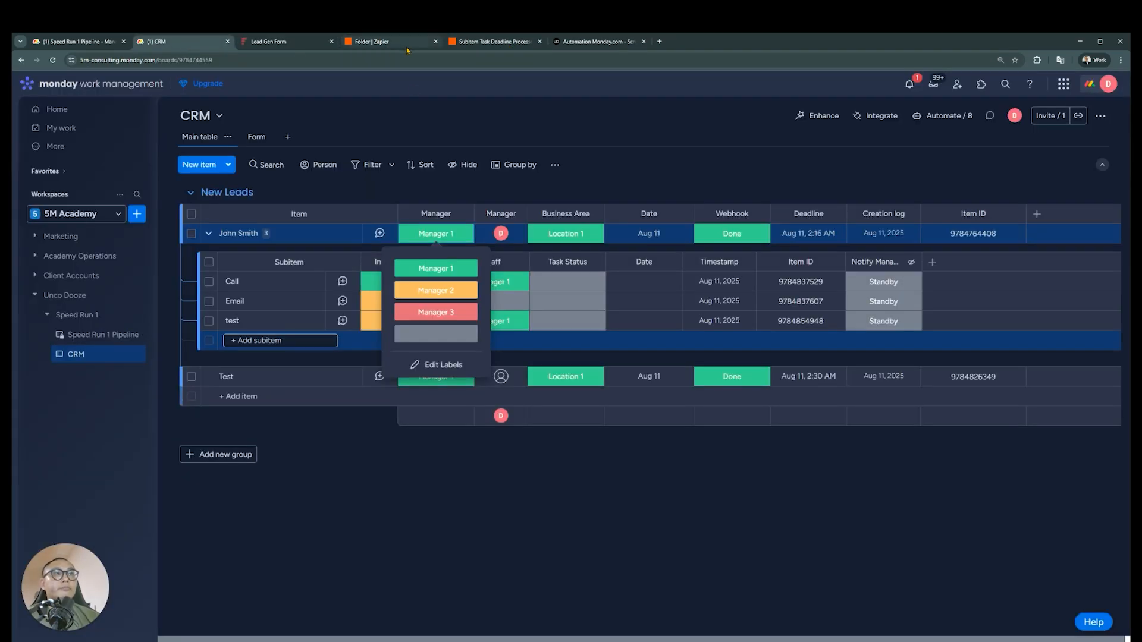
# Switch to Zapier and reopen the Subitem Task Deadline Processor Zap from the Speed Run 1 folder
pyautogui.click(497, 41)
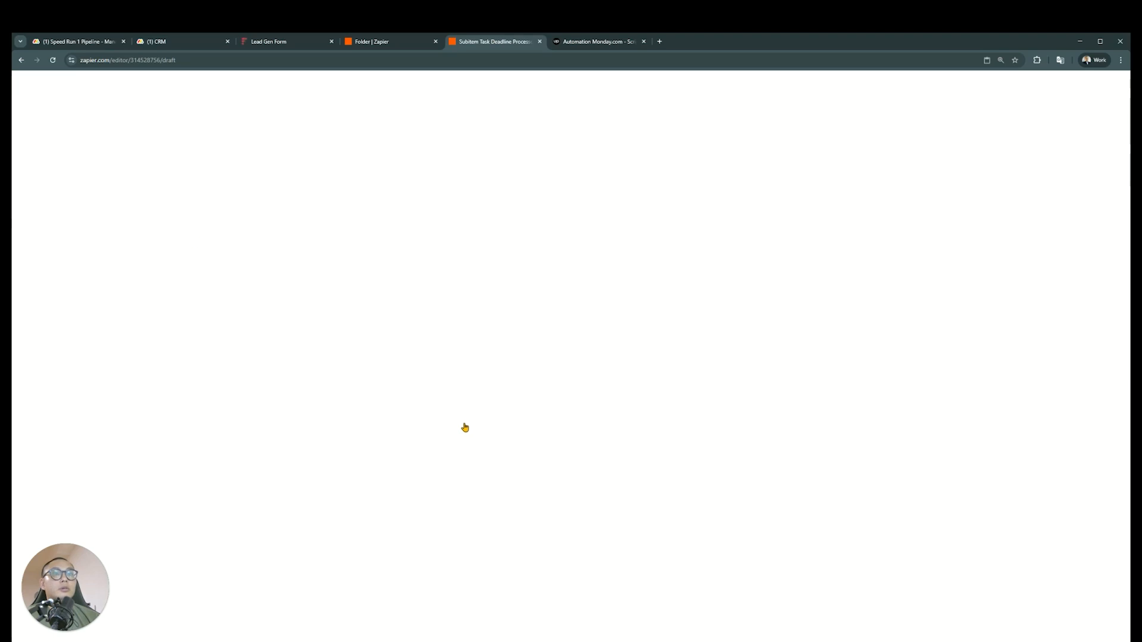
pyautogui.click(413, 40)
pyautogui.click(494, 41)
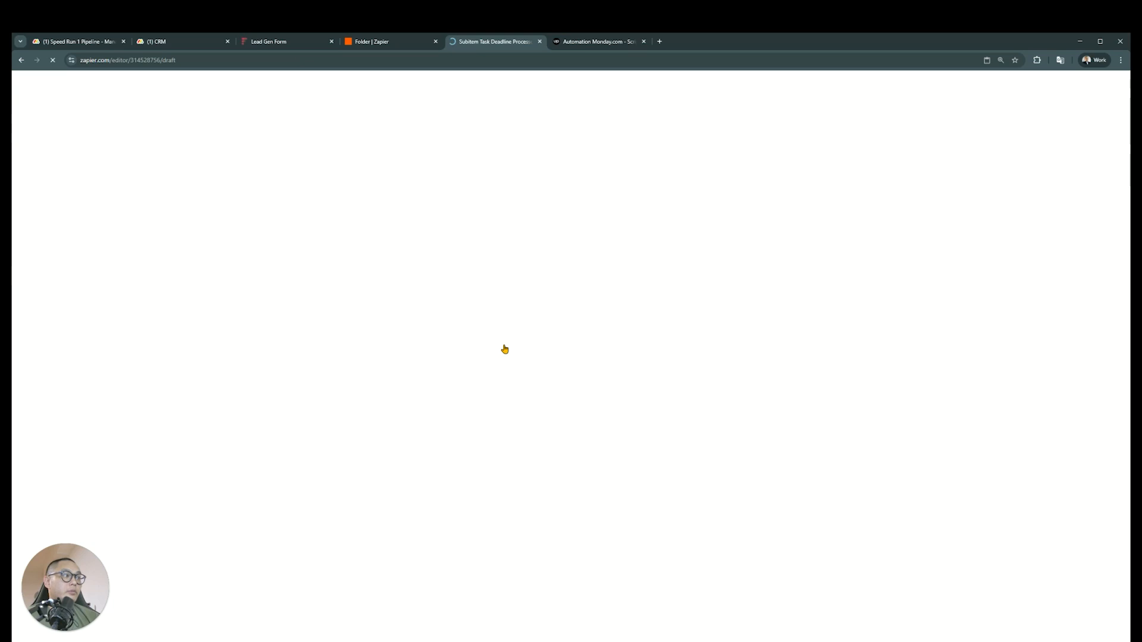
pyautogui.click(406, 41)
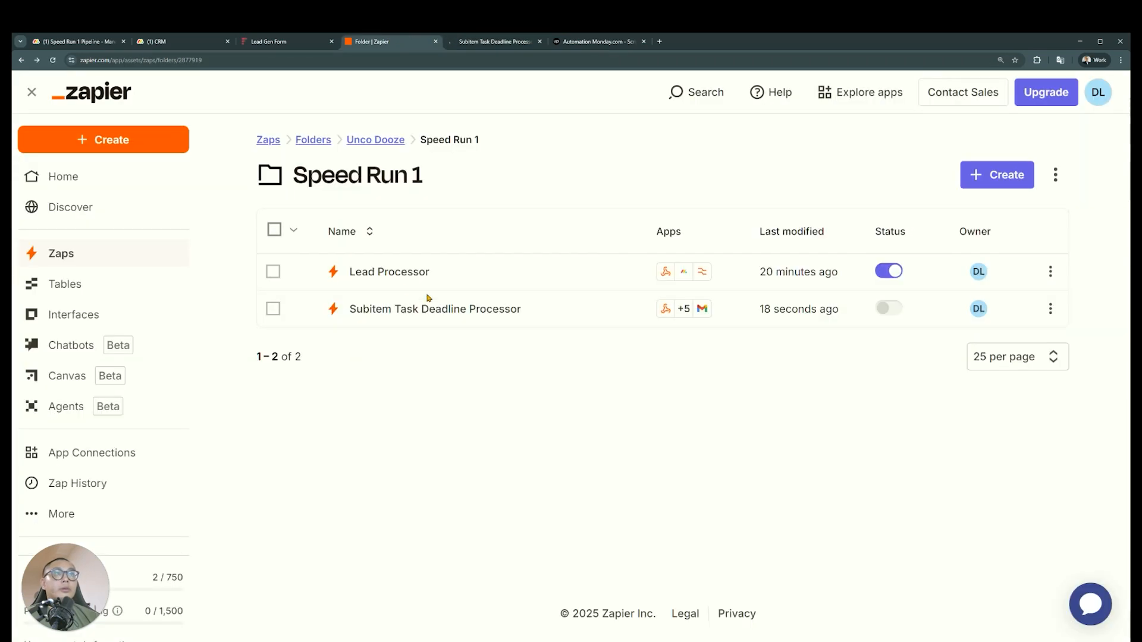
pyautogui.click(439, 309)
pyautogui.click(602, 46)
pyautogui.click(467, 48)
# Set the Delay For step in the copied 30 Minutes Unattended path to 60 minutes
pyautogui.scroll(-4, 735, 428)
pyautogui.scroll(-3, 735, 428)
pyautogui.hscroll(6, 823, 297)
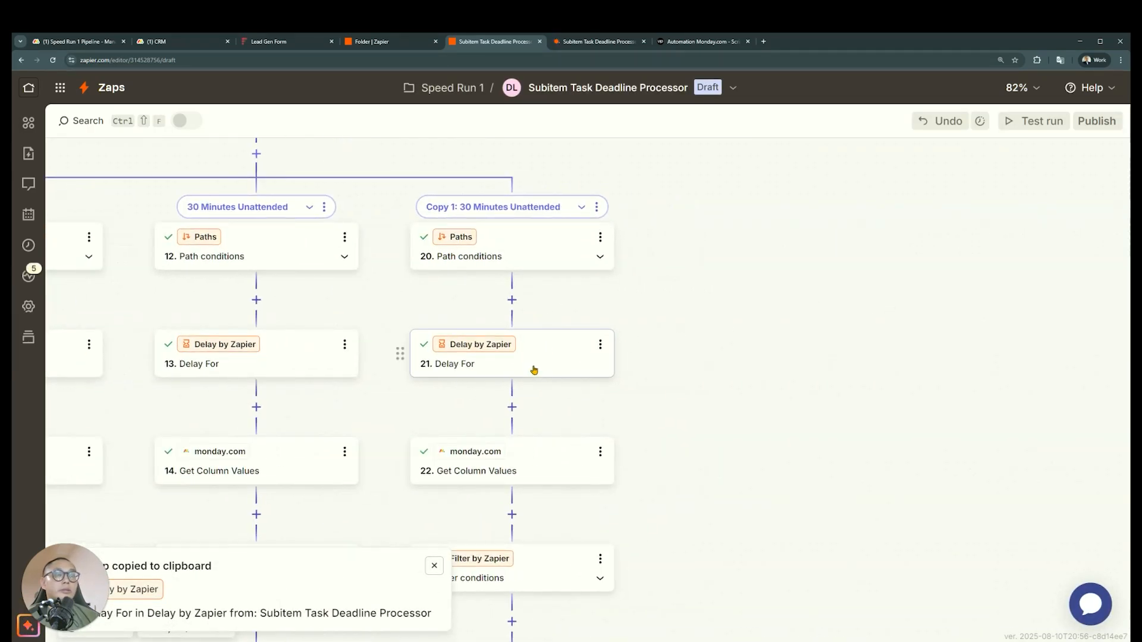
pyautogui.click(533, 370)
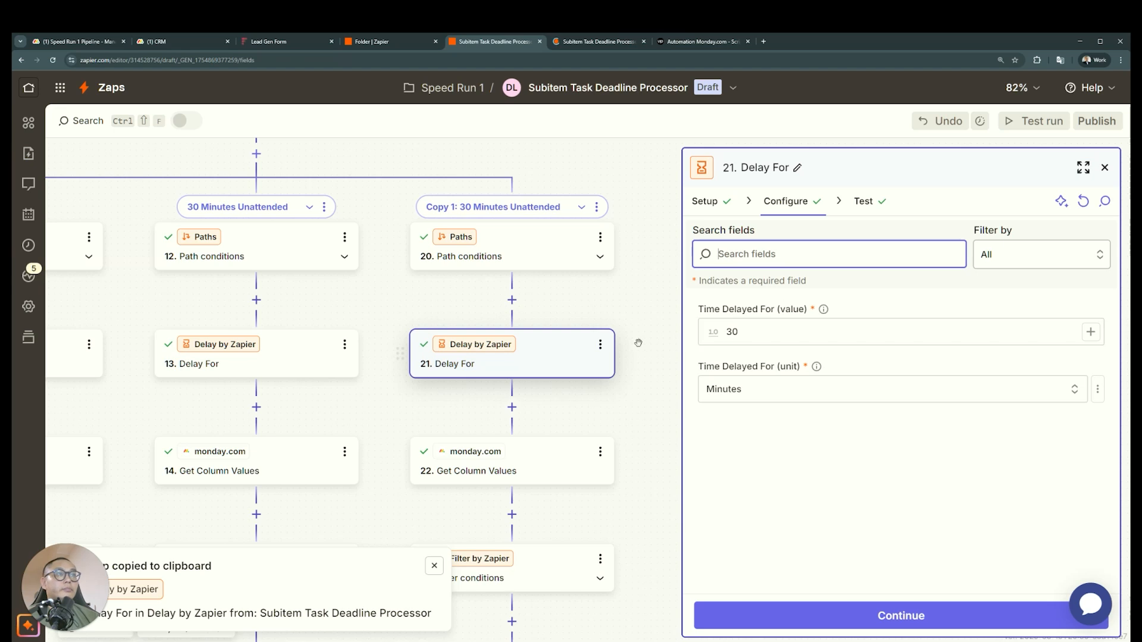
pyautogui.doubleClick(803, 328)
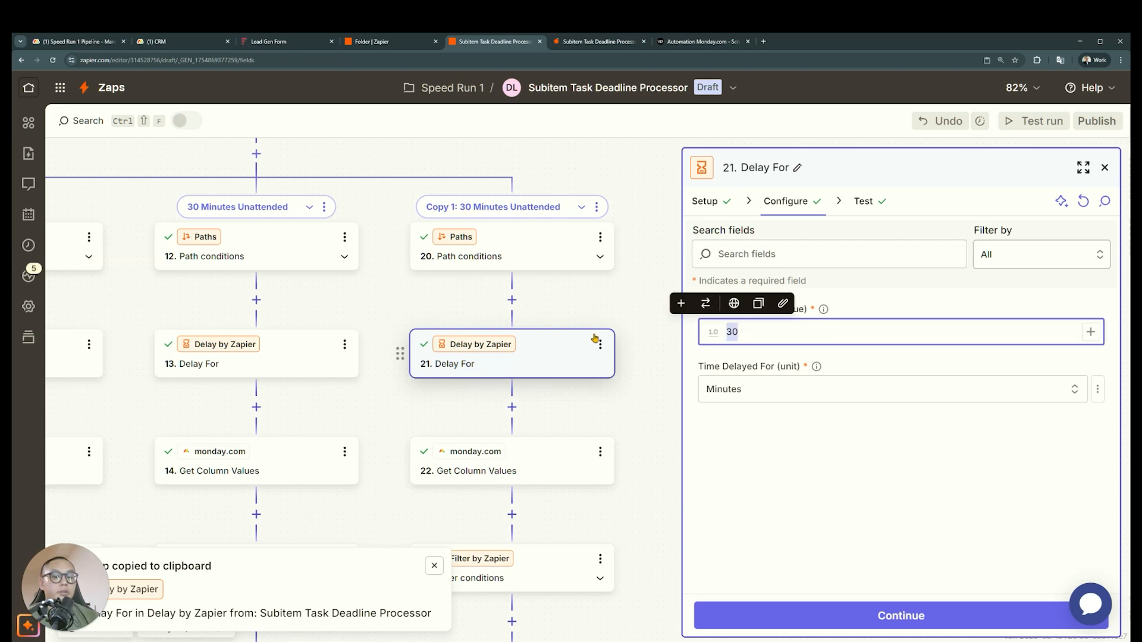
pyautogui.write('60')
# Rename the copied path as 60 Minutes Unattended and close the extra browser tab of the Zap
pyautogui.click(597, 206)
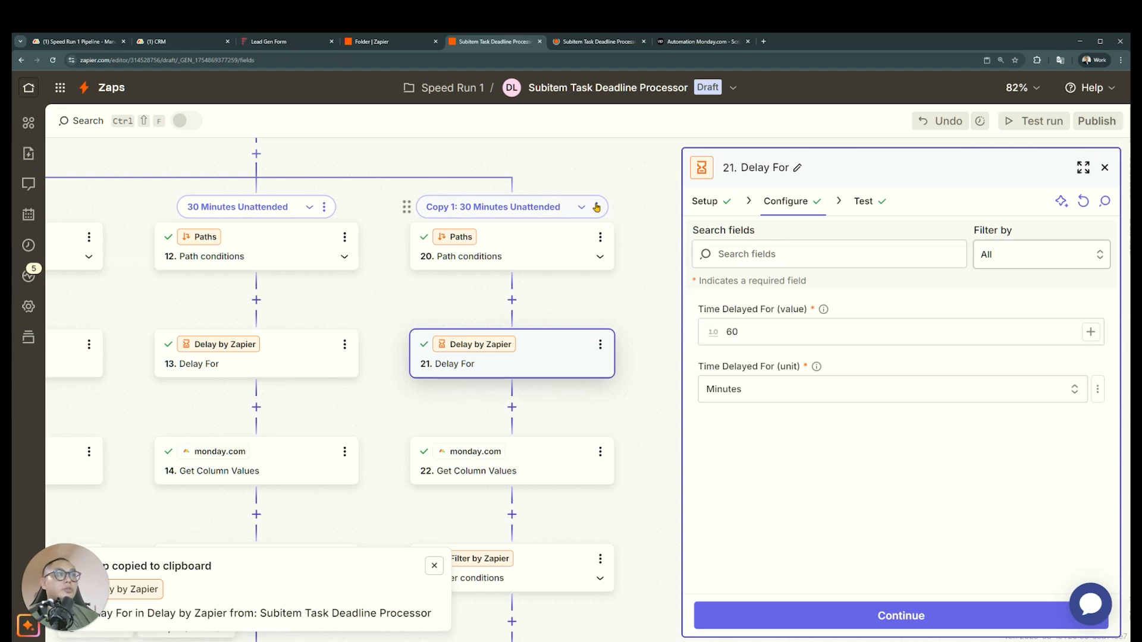
pyautogui.click(691, 217)
pyautogui.click(388, 177)
pyautogui.moveTo(388, 178); pyautogui.dragTo(325, 176)
pyautogui.write('60 Minutes Unattended')
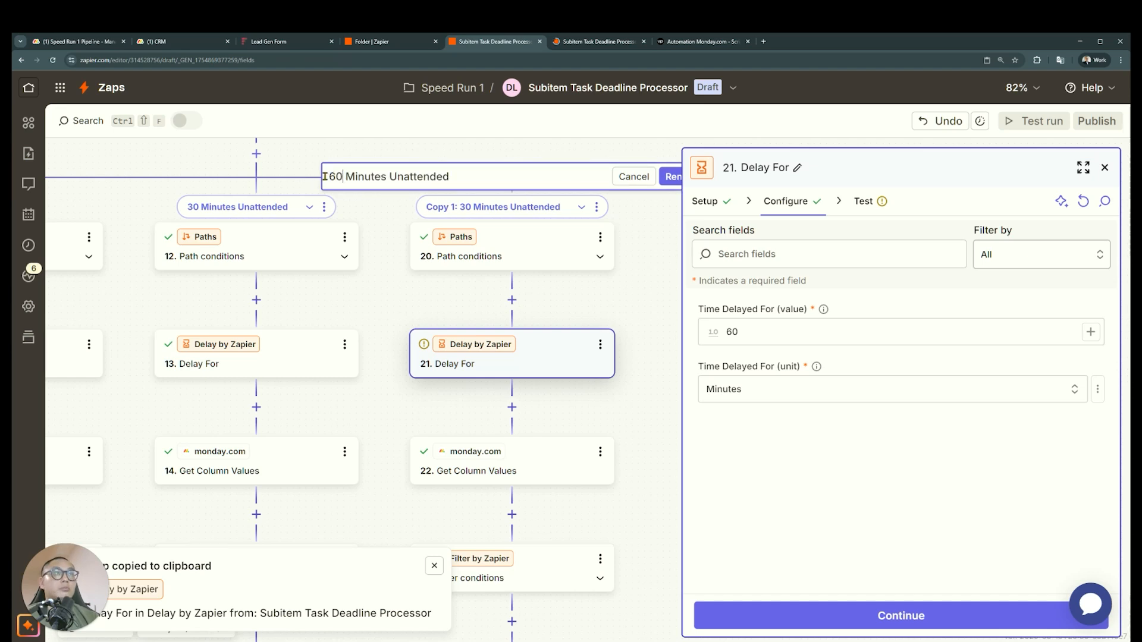
pyautogui.click(670, 177)
pyautogui.click(643, 41)
# Review the Get Column Values settings and the filter rule in the 60-minute path
pyautogui.scroll(-2, 581, 372)
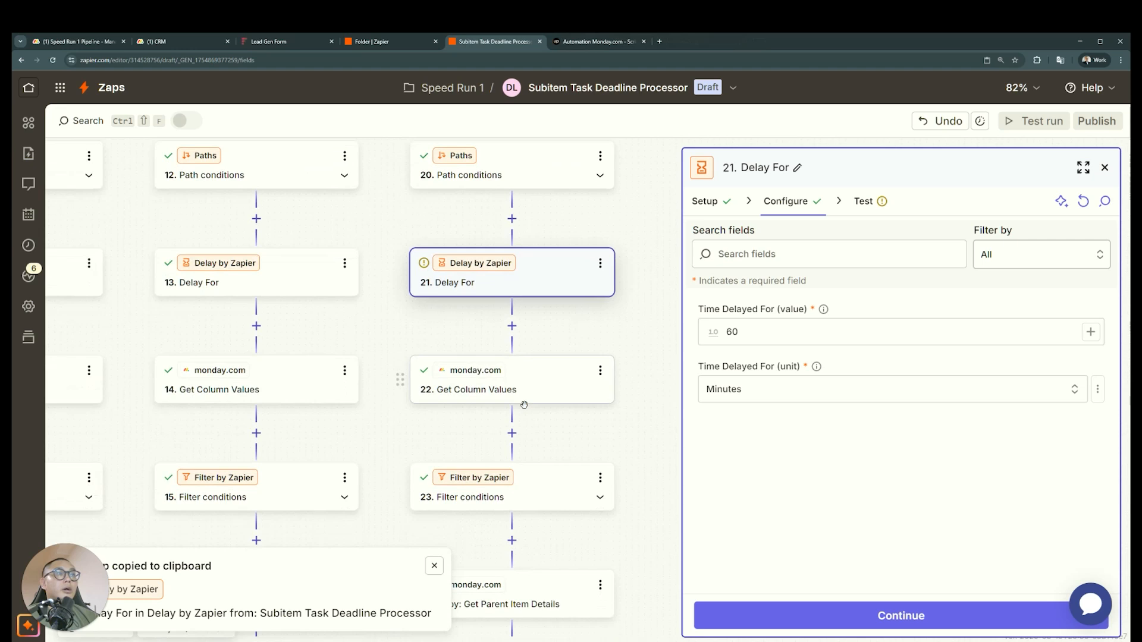
pyautogui.click(547, 368)
pyautogui.scroll(-1, 880, 416)
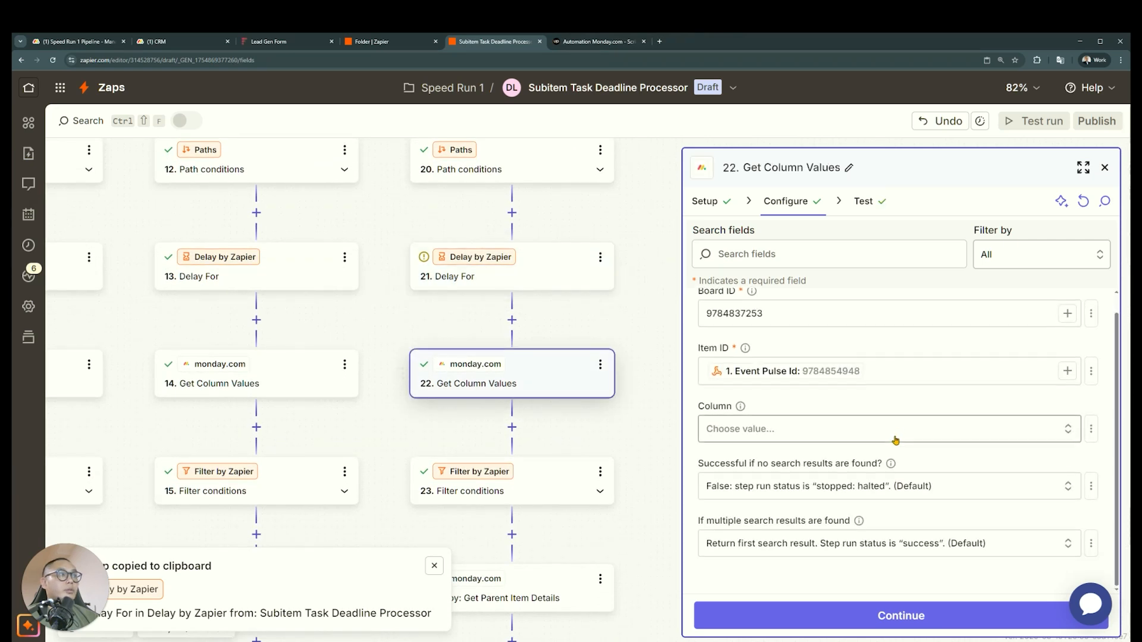
pyautogui.click(536, 498)
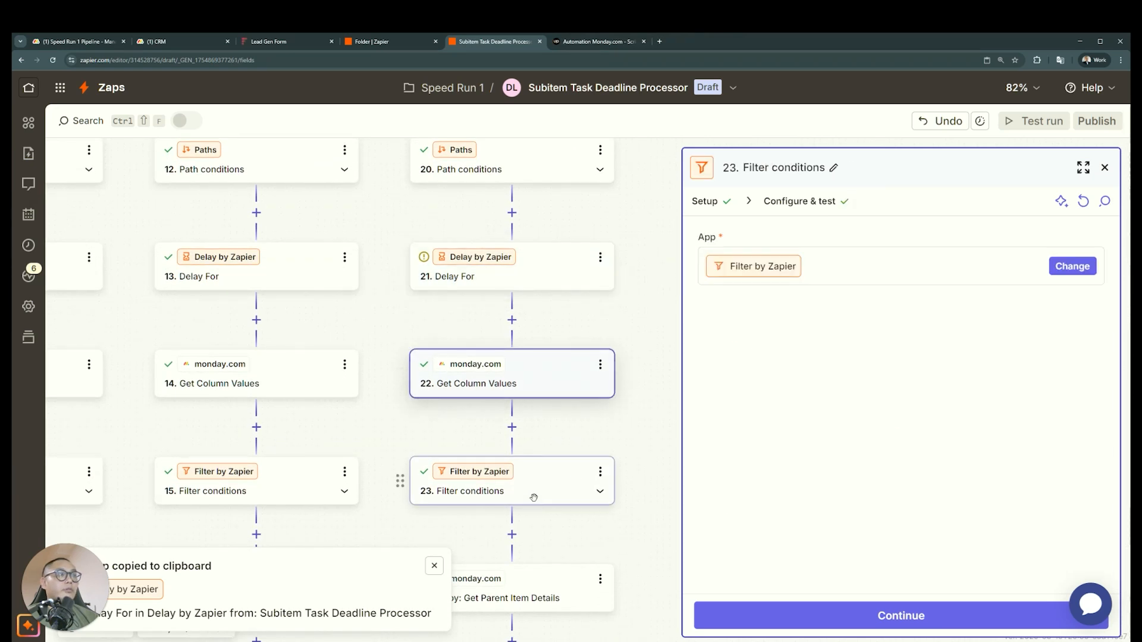
pyautogui.click(787, 207)
pyautogui.click(921, 267)
pyautogui.click(670, 266)
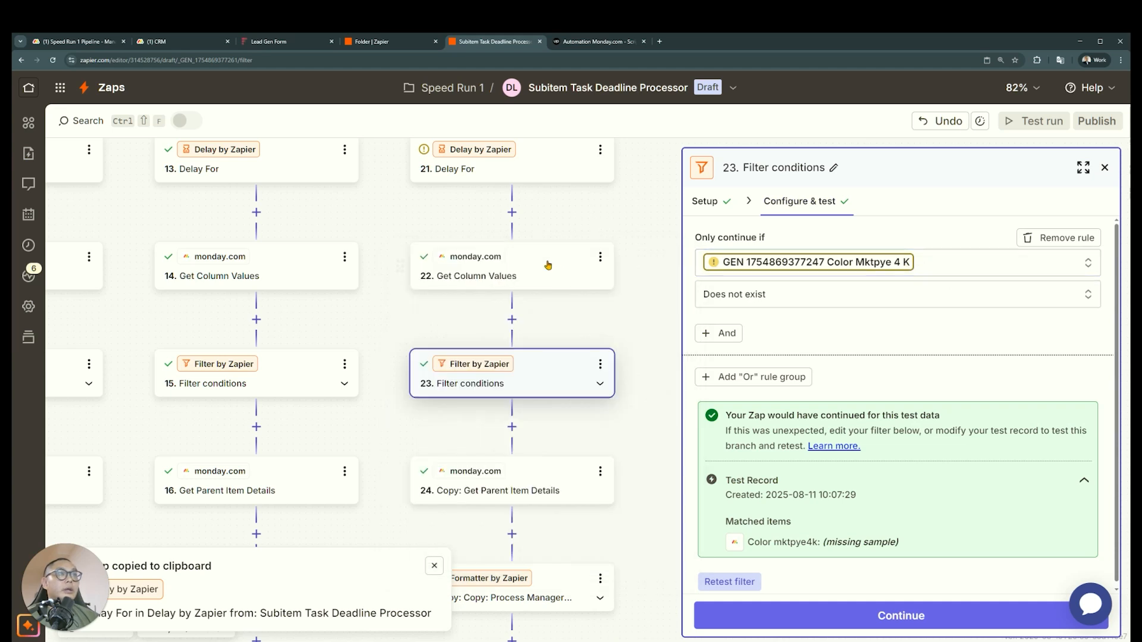
pyautogui.click(547, 264)
pyautogui.click(486, 365)
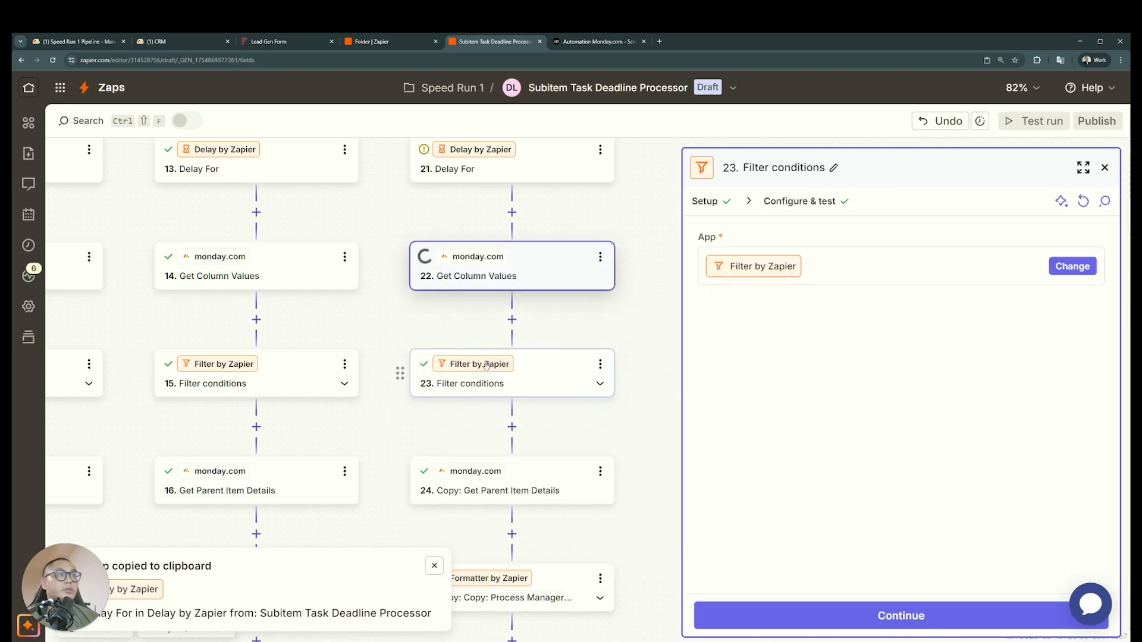
# Set the 60-minute path's filter field to Color Mktpye 4 K from step 22, keeping Does not exist, and retest the filter
pyautogui.click(1072, 266)
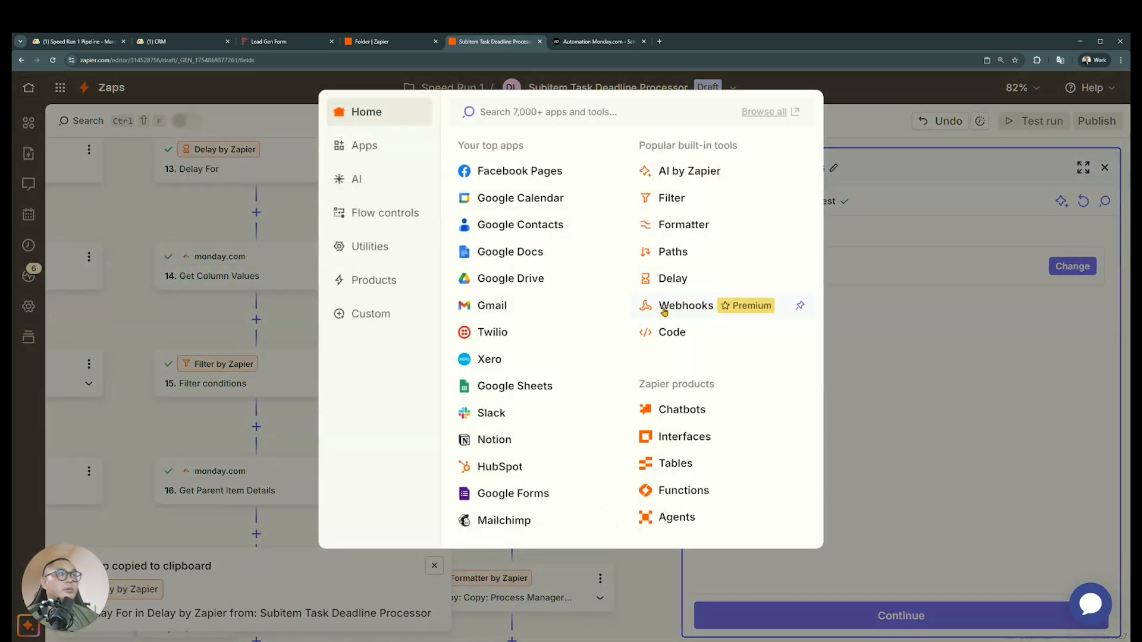
pyautogui.click(927, 265)
pyautogui.click(795, 205)
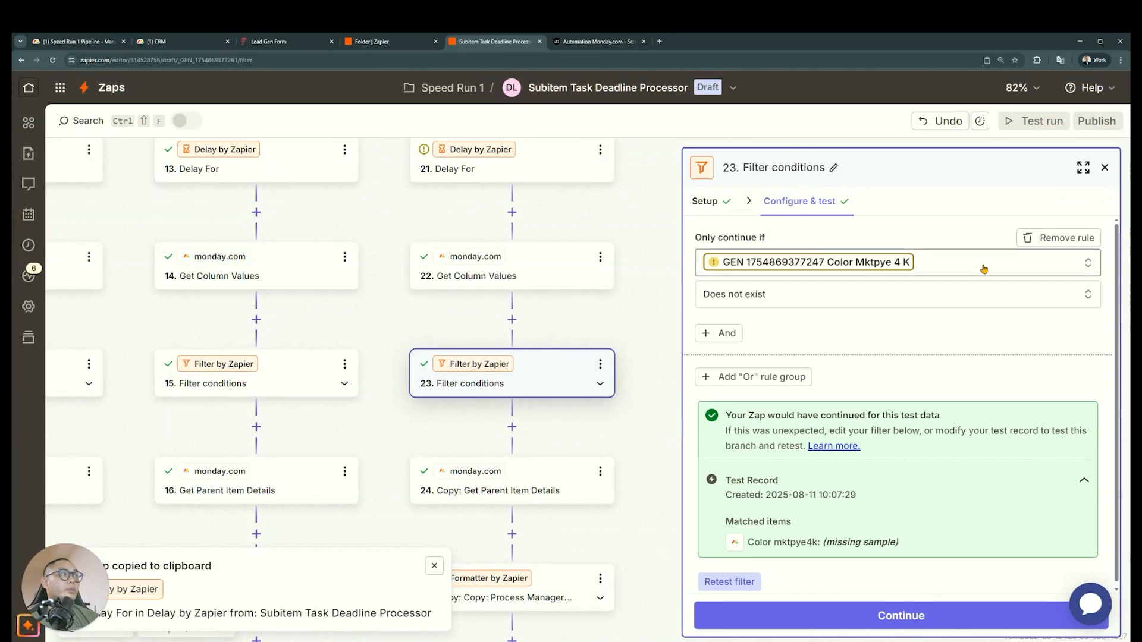
pyautogui.click(983, 269)
pyautogui.click(629, 519)
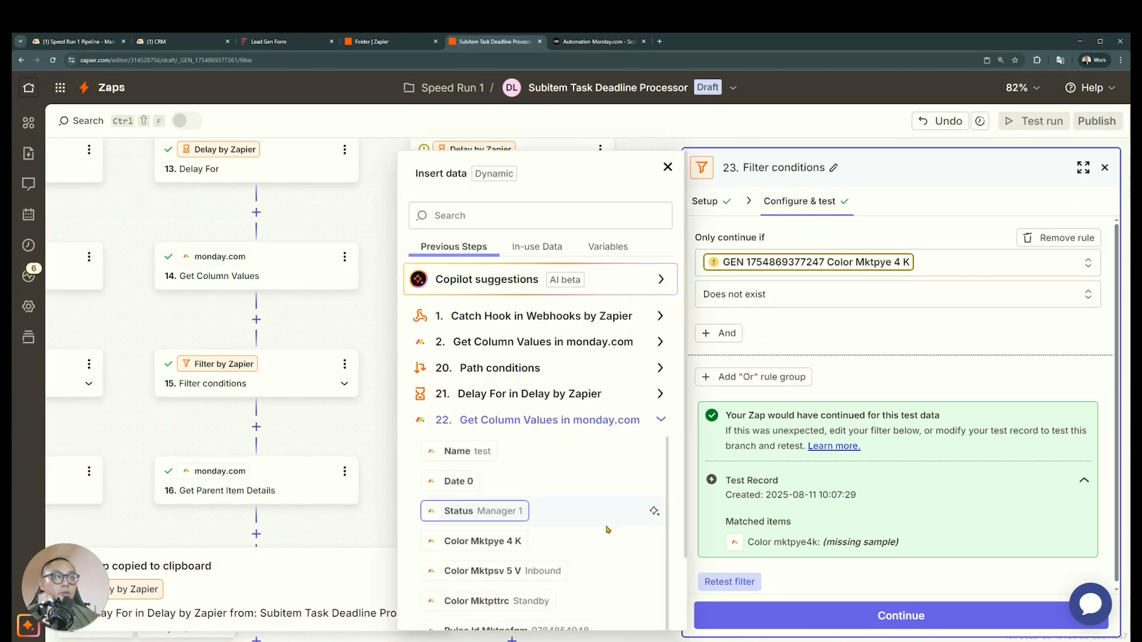
pyautogui.click(513, 525)
pyautogui.click(833, 618)
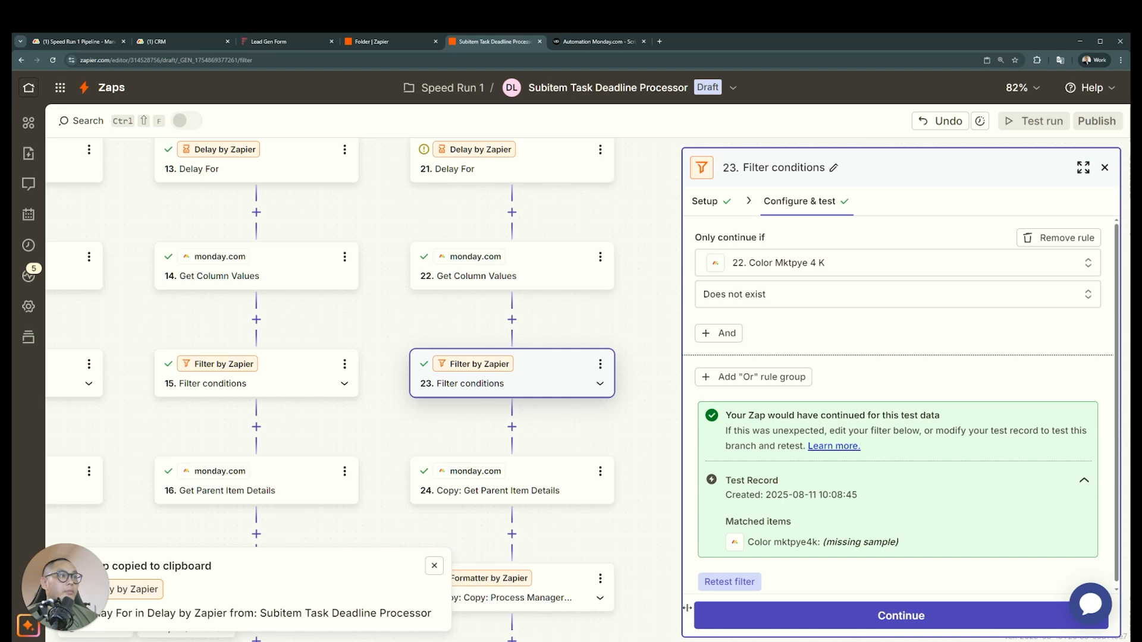
pyautogui.click(720, 584)
# Retest the copied Get Parent Item Details step in the 60-minute path
pyautogui.scroll(-1, 519, 400)
pyautogui.click(522, 399)
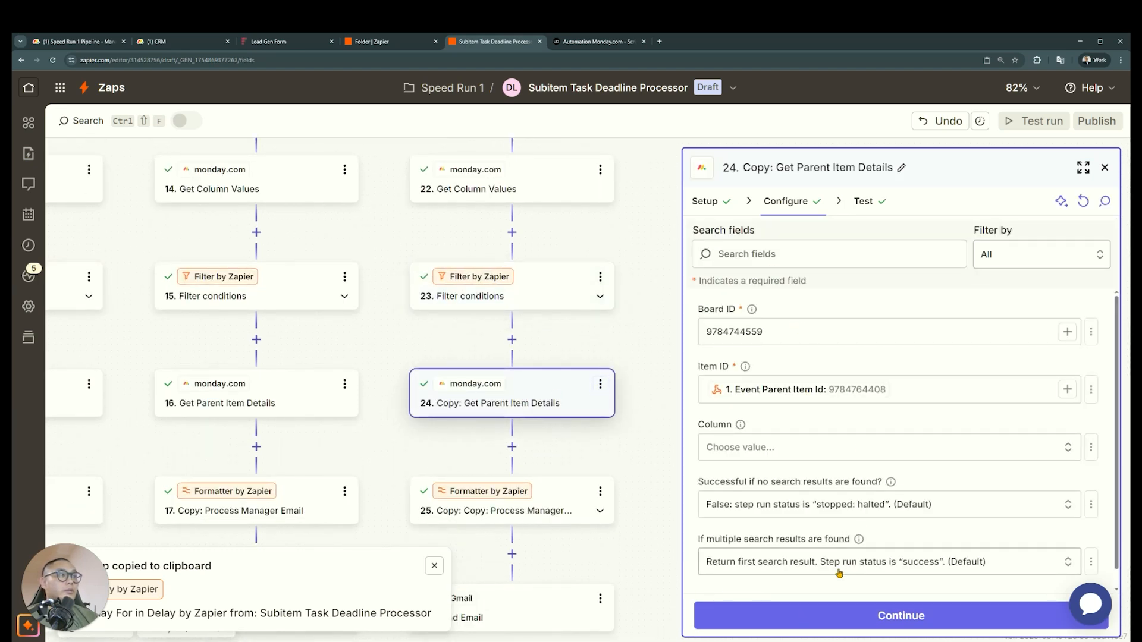
pyautogui.click(901, 616)
pyautogui.click(797, 615)
# Replace the Lookup Key in step 25, Process Manager Email, with Color Mktp 8 D 7 Z from step 24 and continue to its test
pyautogui.scroll(-1, 542, 433)
pyautogui.click(542, 433)
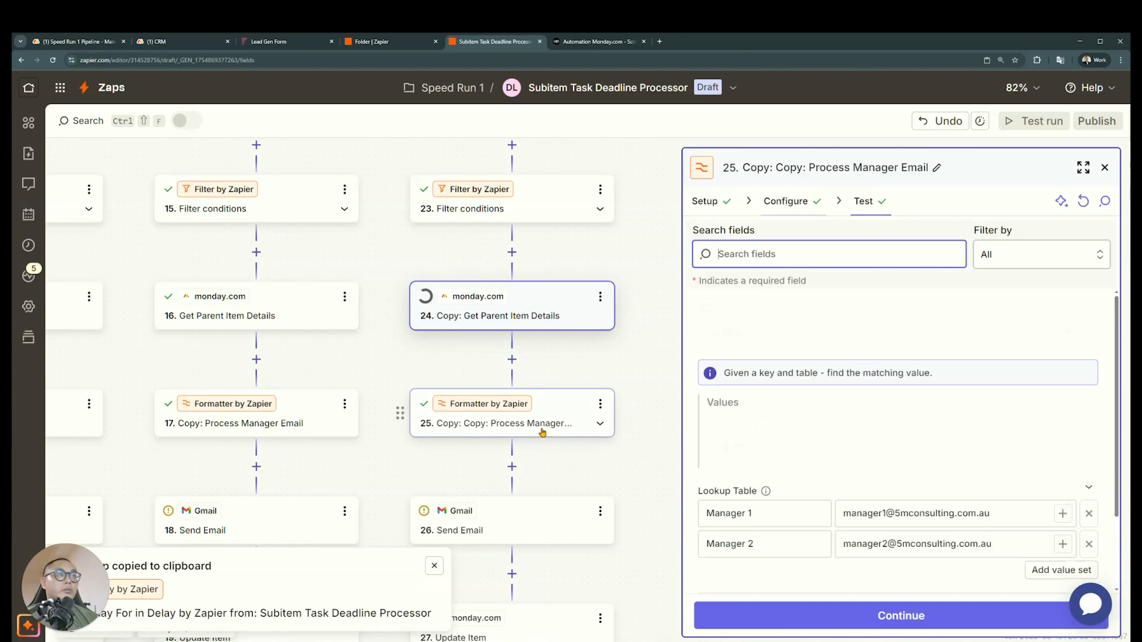
pyautogui.click(859, 446)
pyautogui.press('BackSpace')
pyautogui.click(1083, 447)
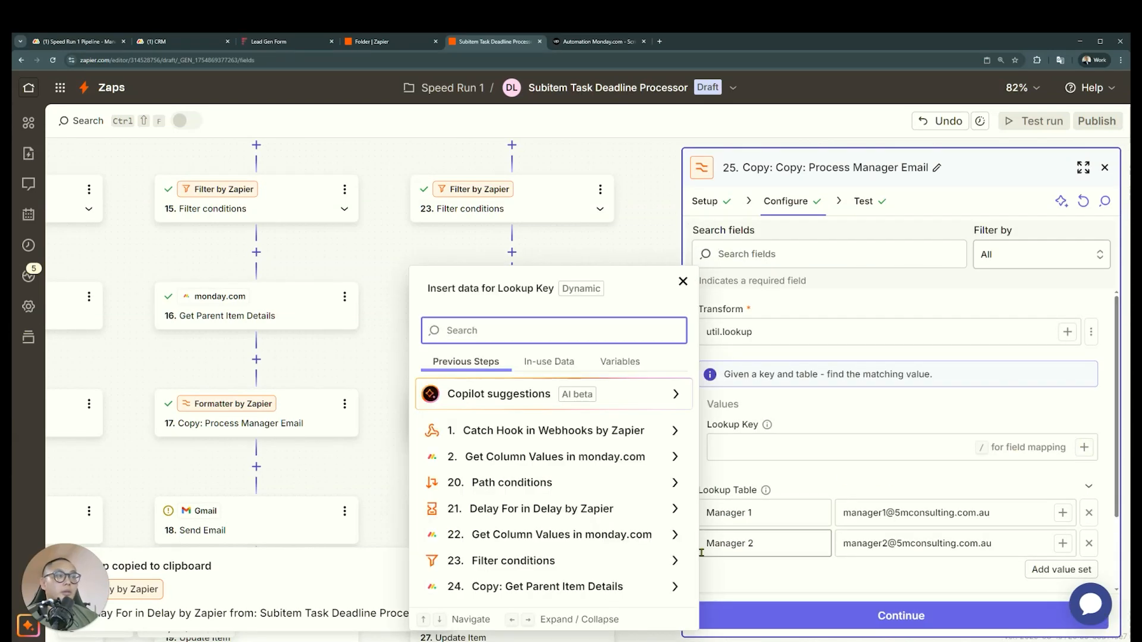
pyautogui.click(657, 587)
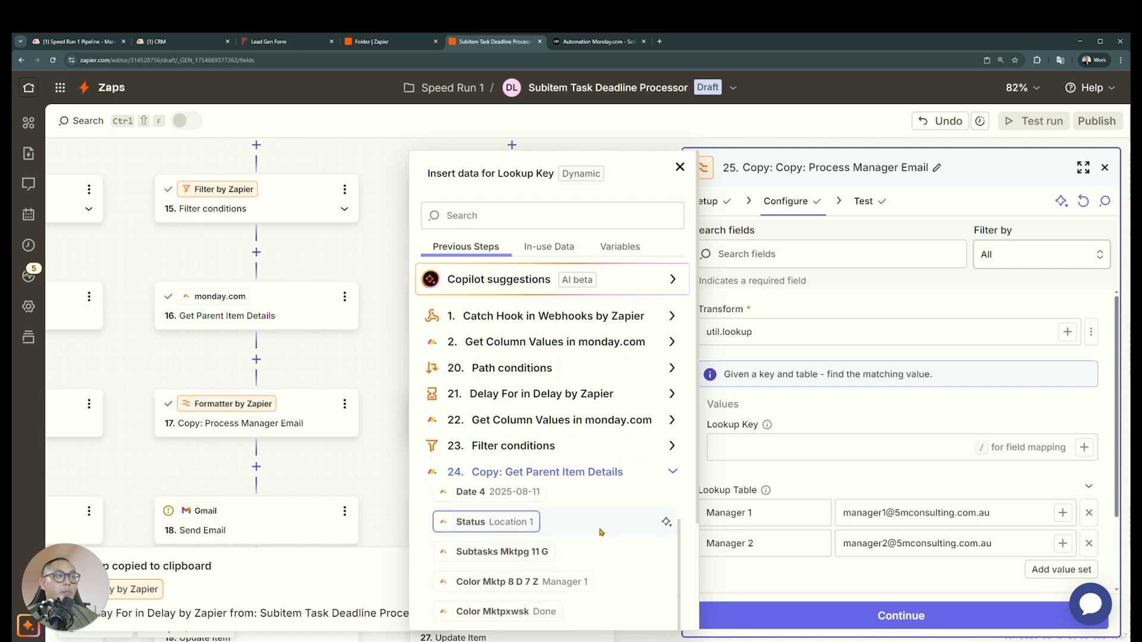
pyautogui.click(576, 559)
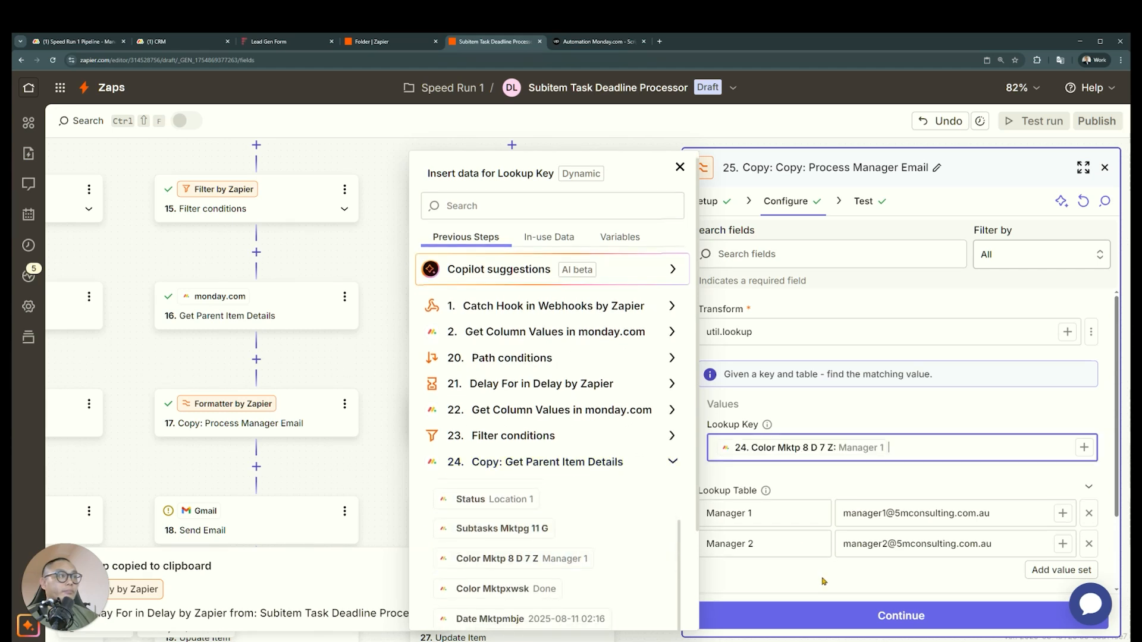
pyautogui.click(790, 616)
# Replace the recipient in the 60-minute path's Send Email step with the Output of step 25, and check the 30-minute path's Send Email step
pyautogui.scroll(-2, 498, 440)
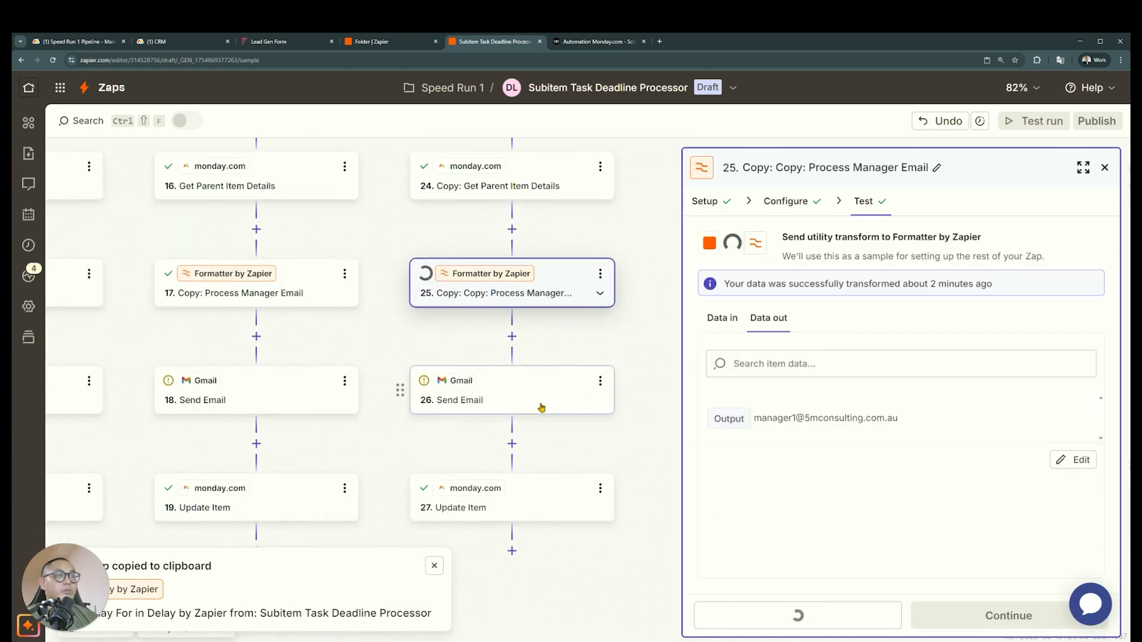
pyautogui.click(560, 406)
pyautogui.click(1020, 366)
pyautogui.press('BackSpace')
pyautogui.click(1040, 362)
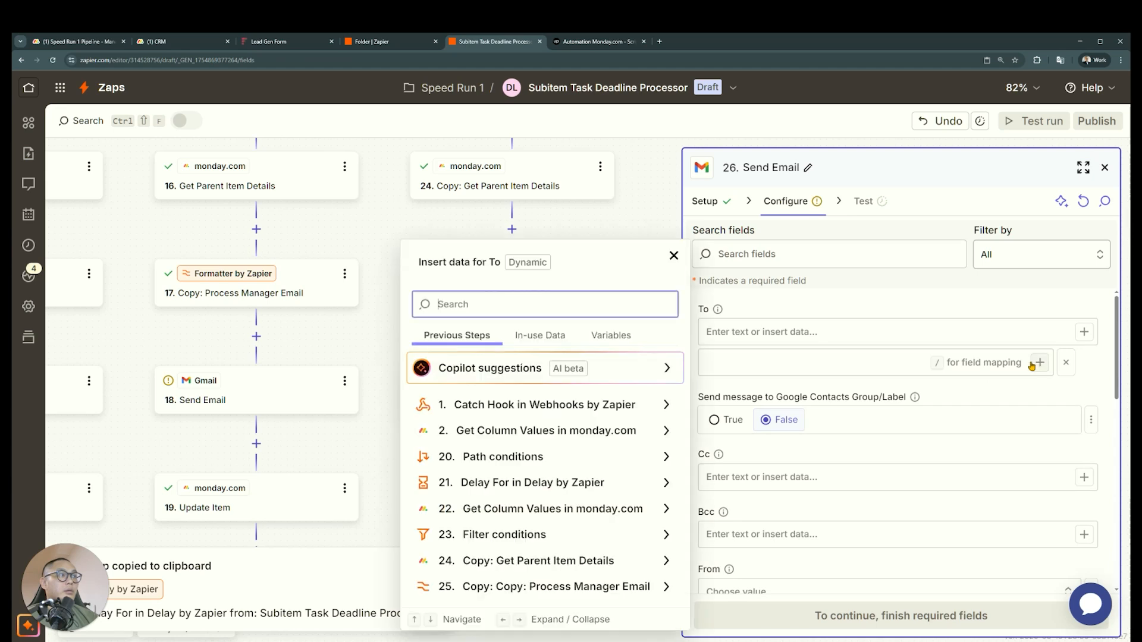
pyautogui.click(599, 584)
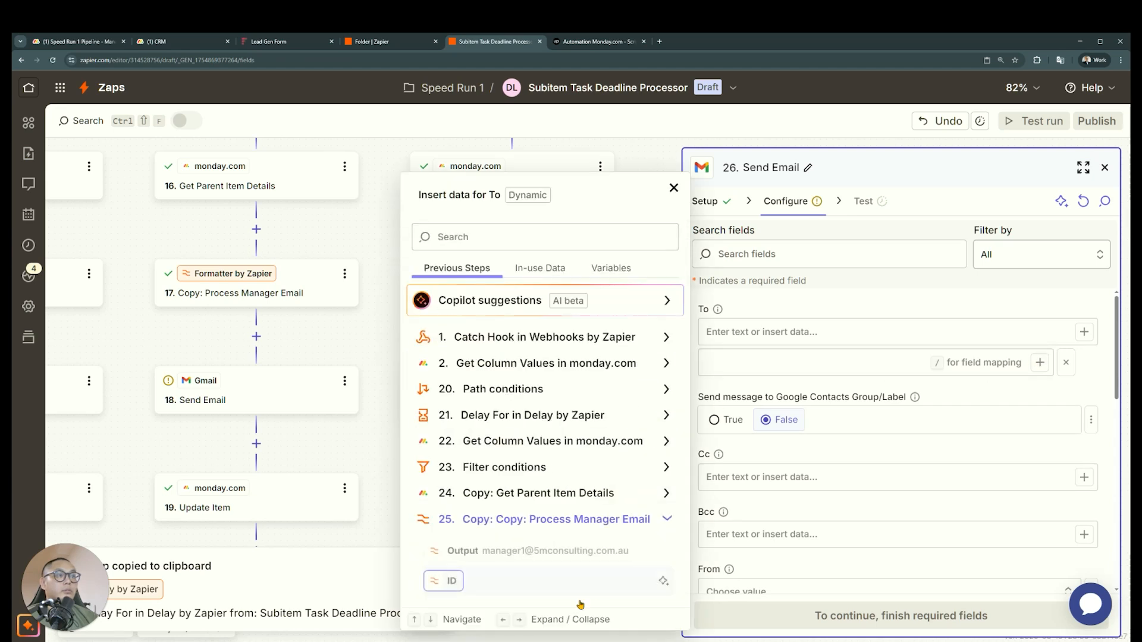
pyautogui.click(535, 551)
pyautogui.click(799, 563)
pyautogui.scroll(-5, 833, 535)
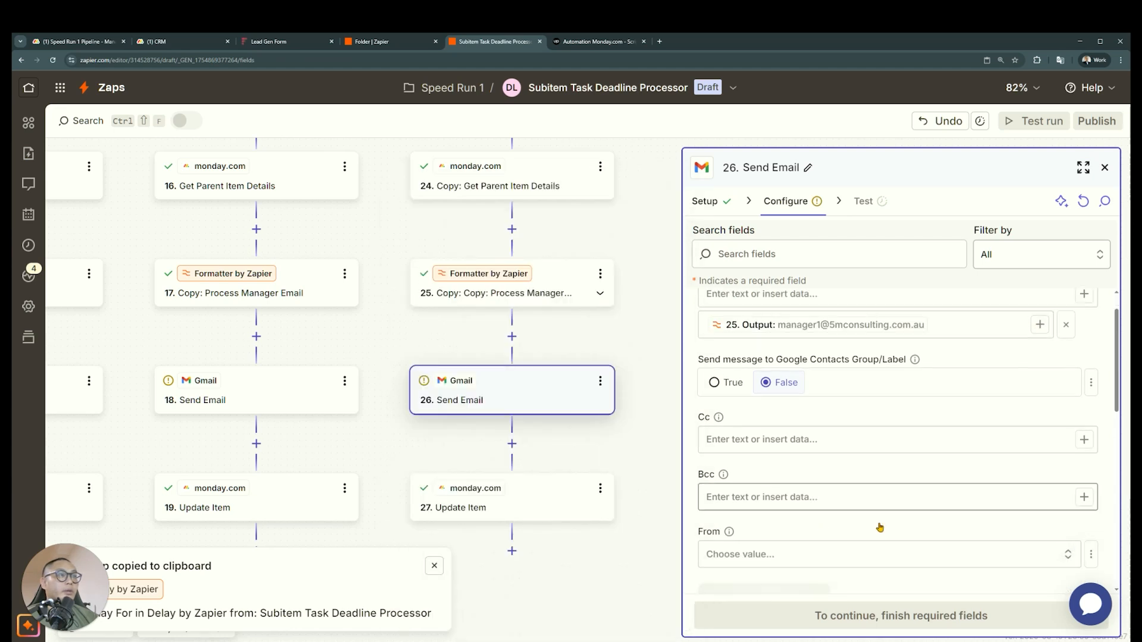
pyautogui.click(287, 398)
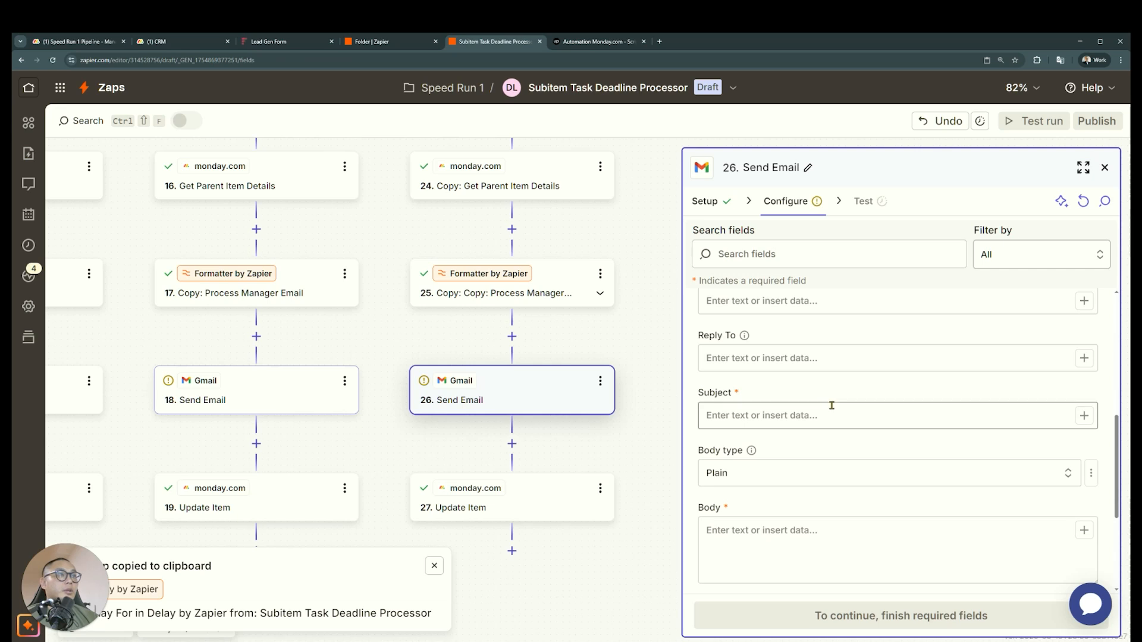
# Set Notify Manager to 60 Minutes in the Update Item step of the 60-minute path
pyautogui.click(544, 493)
pyautogui.scroll(-5, 850, 494)
pyautogui.click(825, 542)
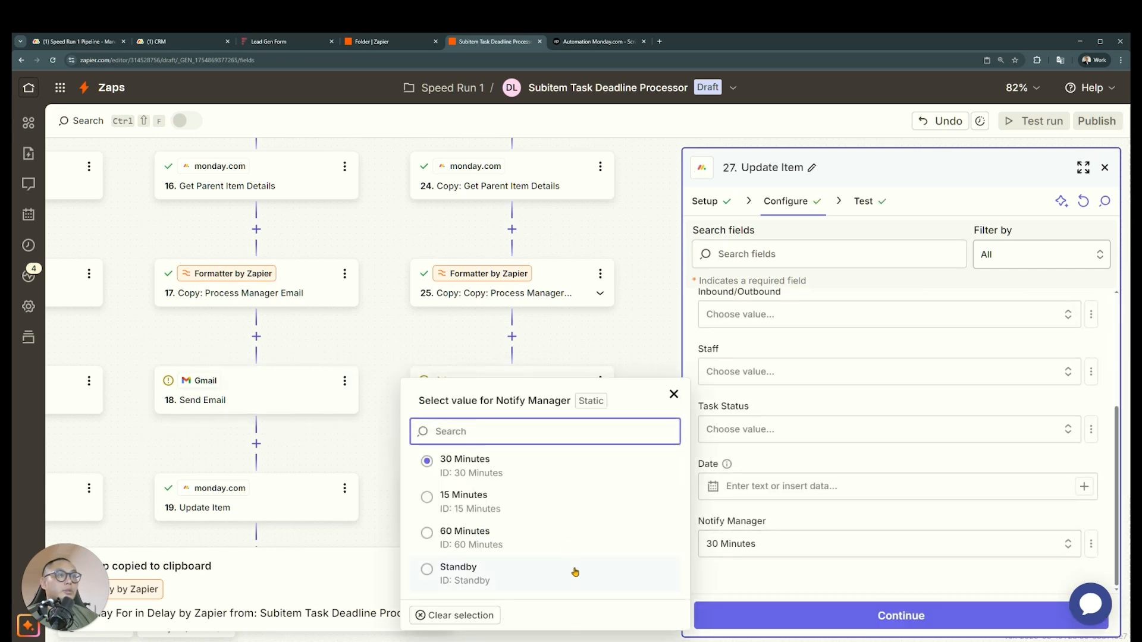
pyautogui.click(568, 543)
# Compare the recipients of the Send Email steps across the 15, 30 and 60 minute paths
pyautogui.moveTo(368, 439); pyautogui.dragTo(597, 438)
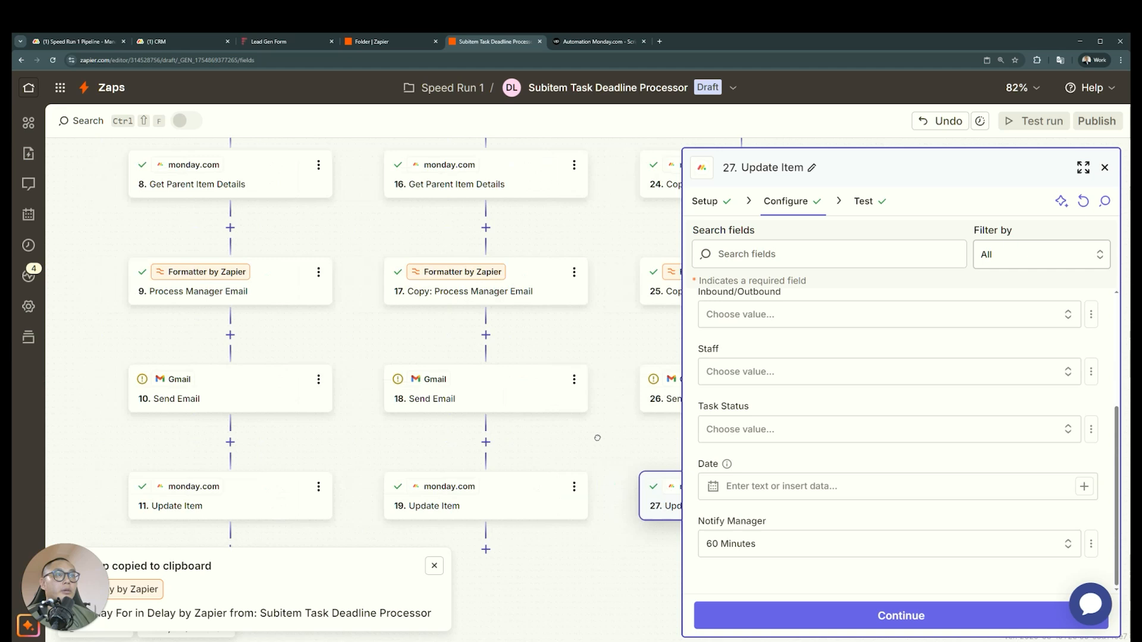
pyautogui.click(278, 403)
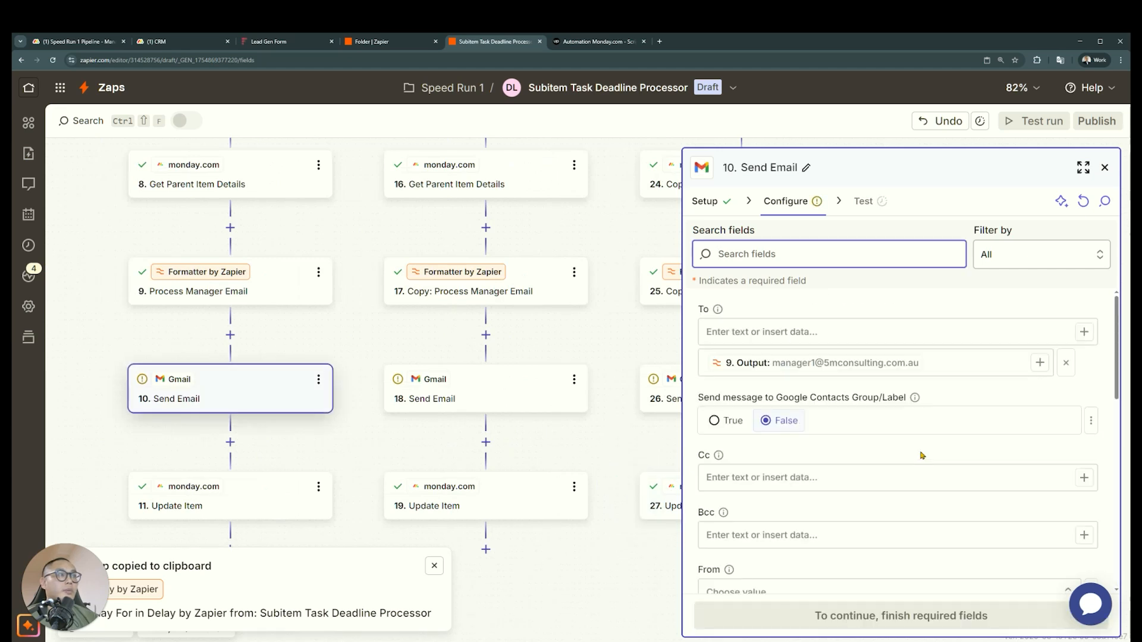
pyautogui.click(519, 398)
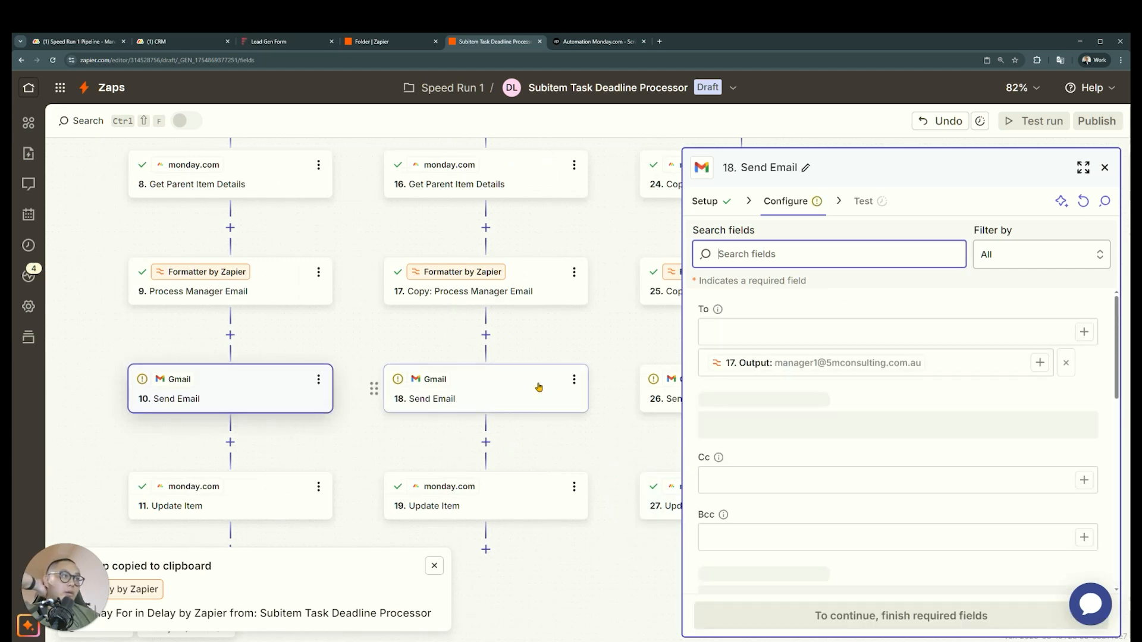
pyautogui.click(657, 400)
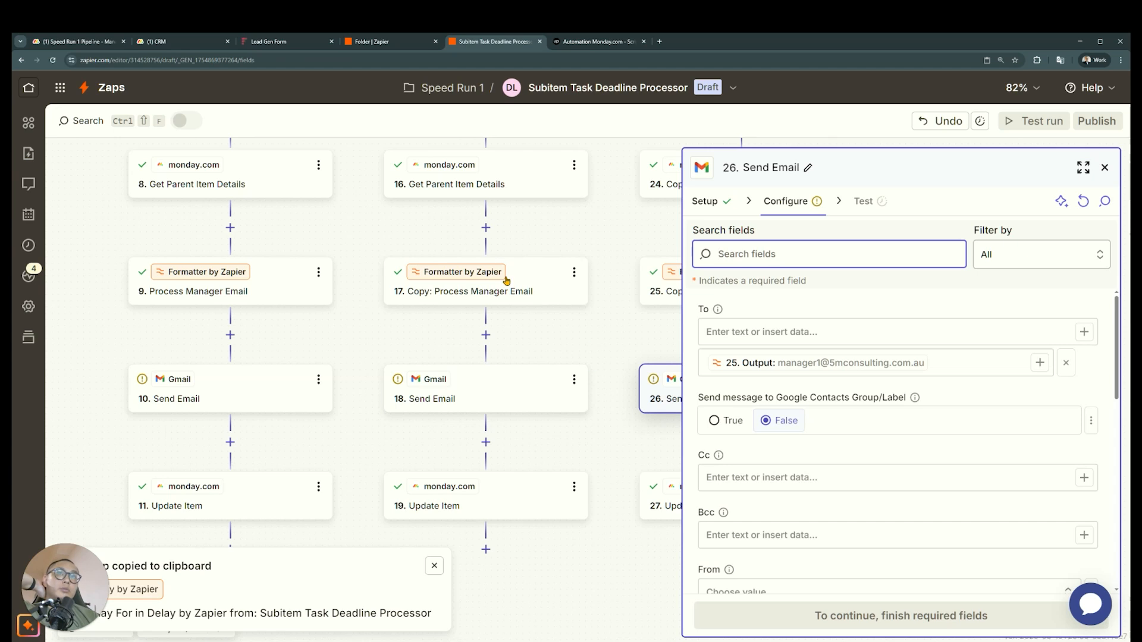
# Switch to monday.com and review the Incoming Lead Processing updates and the CRM board's Business Area and Manager label options
pyautogui.click(76, 42)
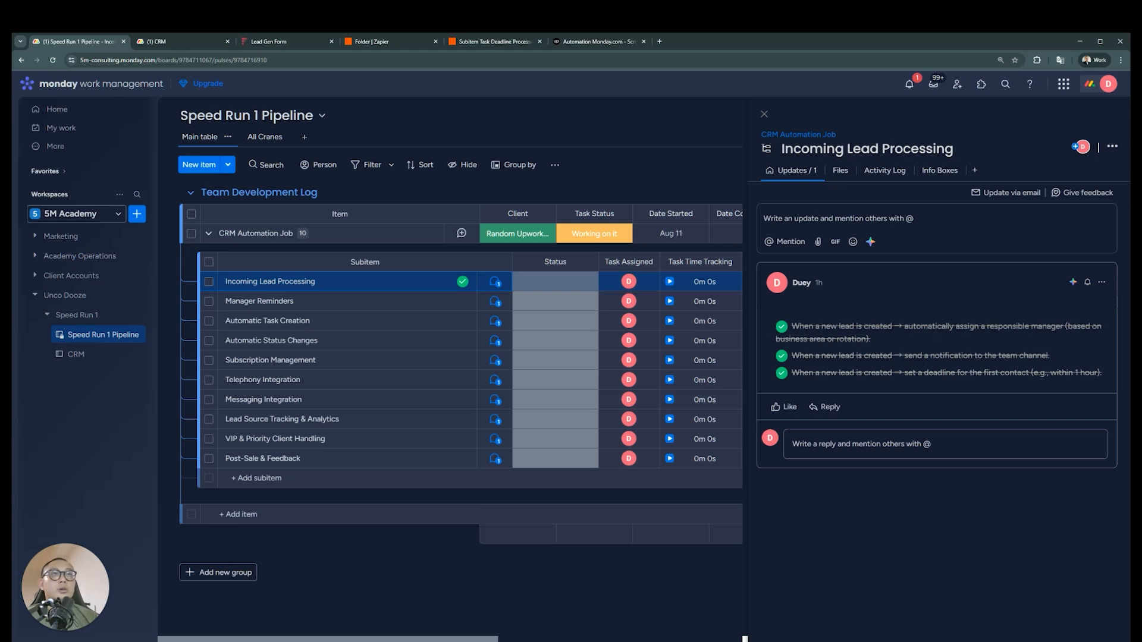
pyautogui.hotkey('ctrl', 'Tab')
pyautogui.click(576, 235)
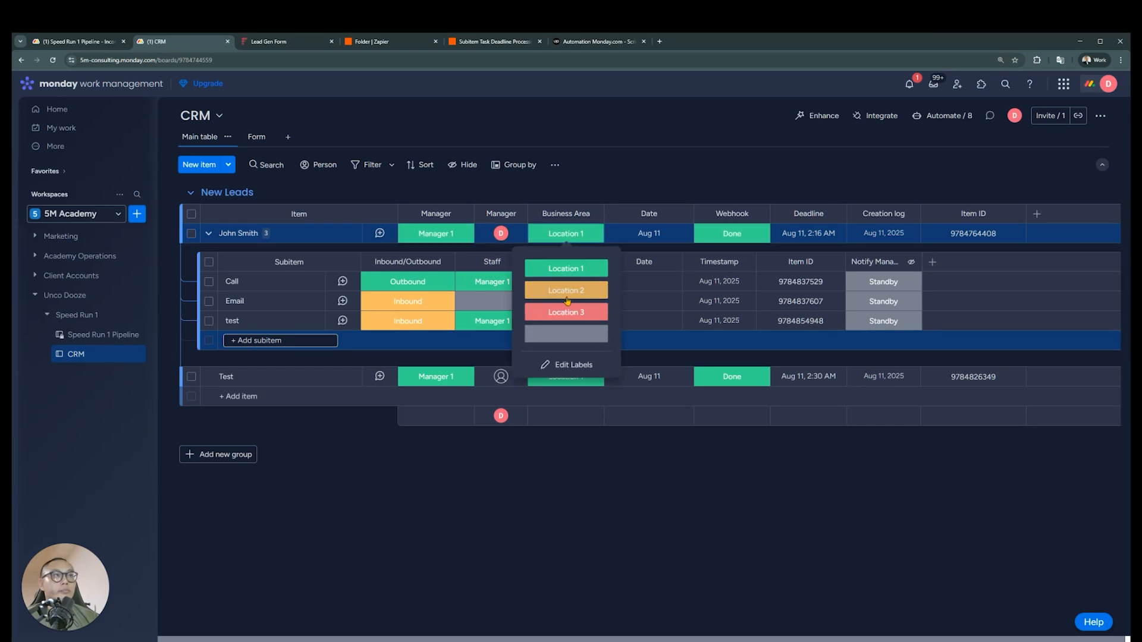
pyautogui.click(439, 234)
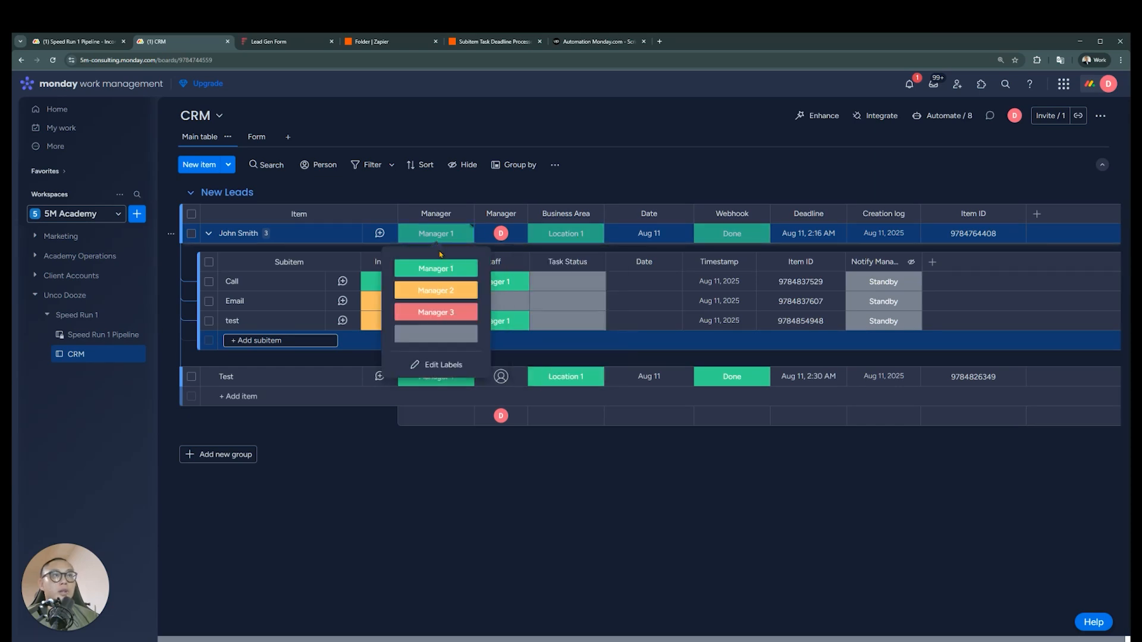
pyautogui.click(620, 187)
pyautogui.click(88, 47)
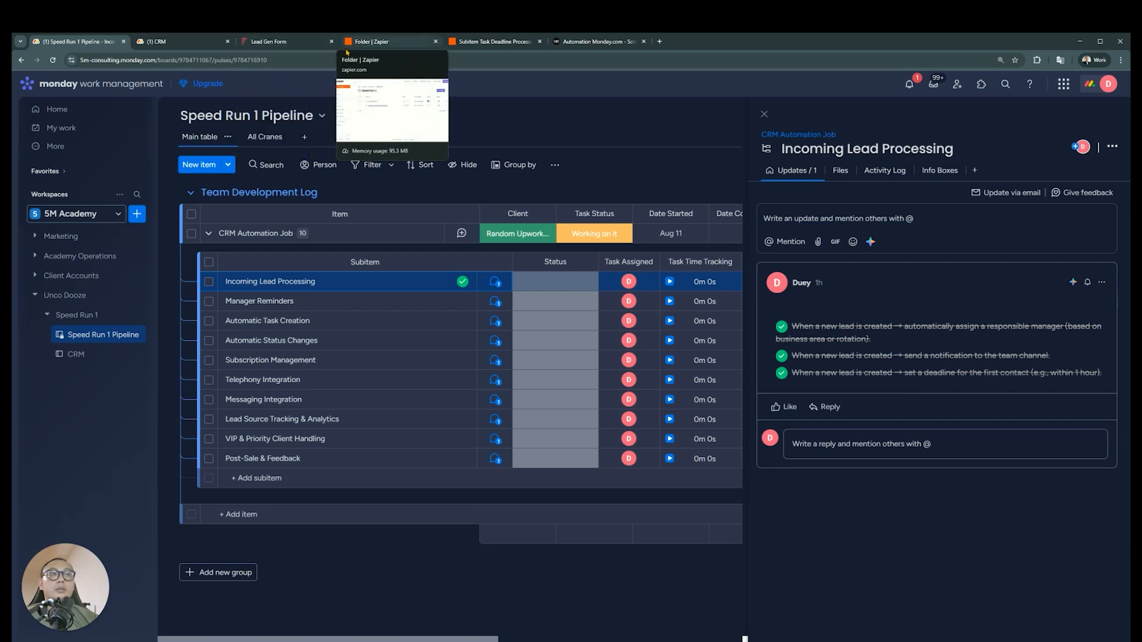
pyautogui.click(175, 47)
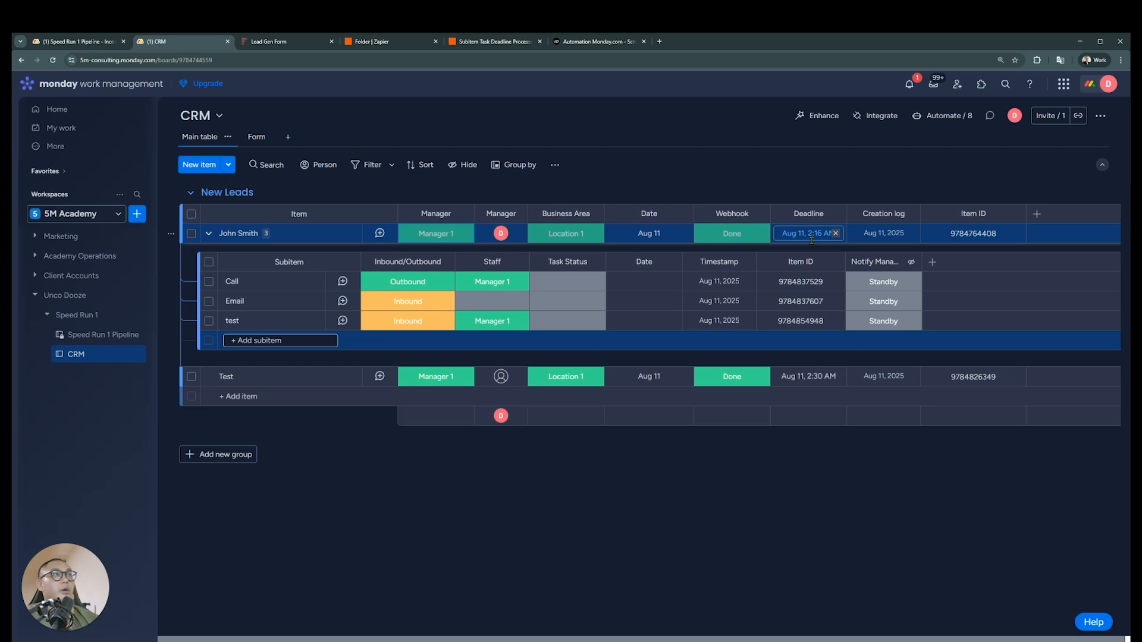
# In the Speed Run 1 Pipeline's Manager Reminders update, strike through the 15, 30, 60 minutes reminder requirement and save the edit
pyautogui.click(101, 42)
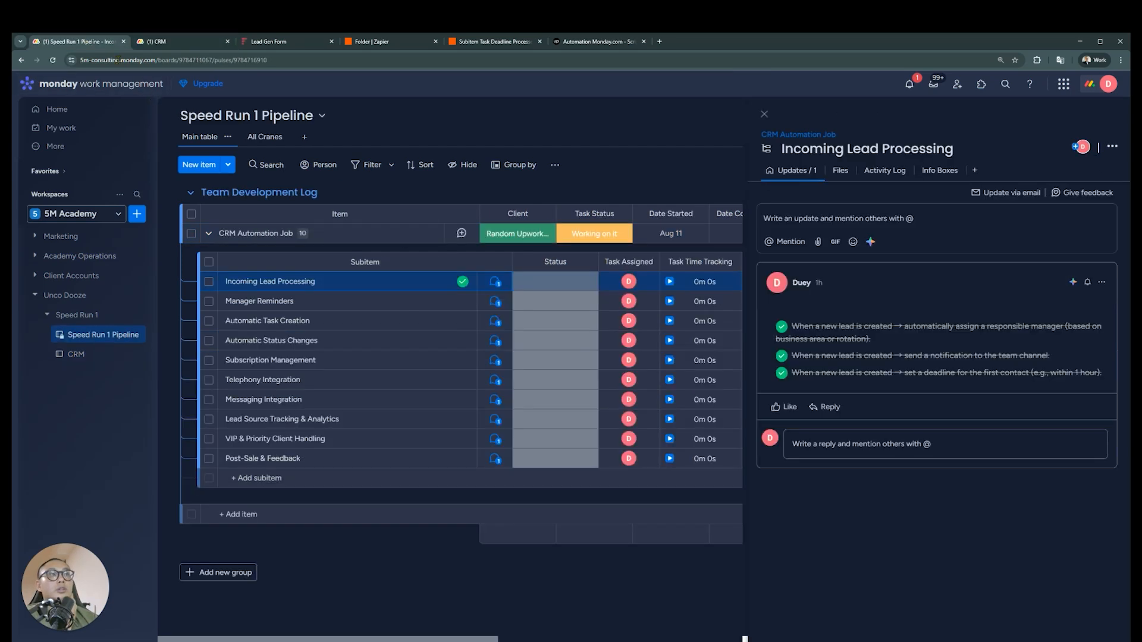
pyautogui.click(493, 305)
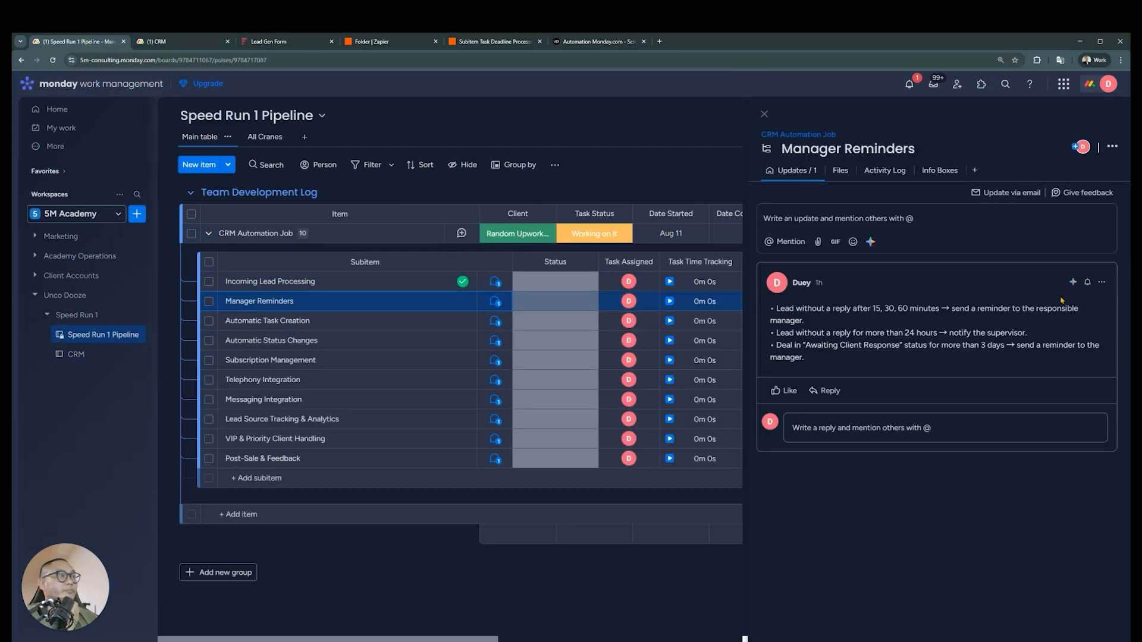
pyautogui.click(1101, 282)
pyautogui.click(987, 305)
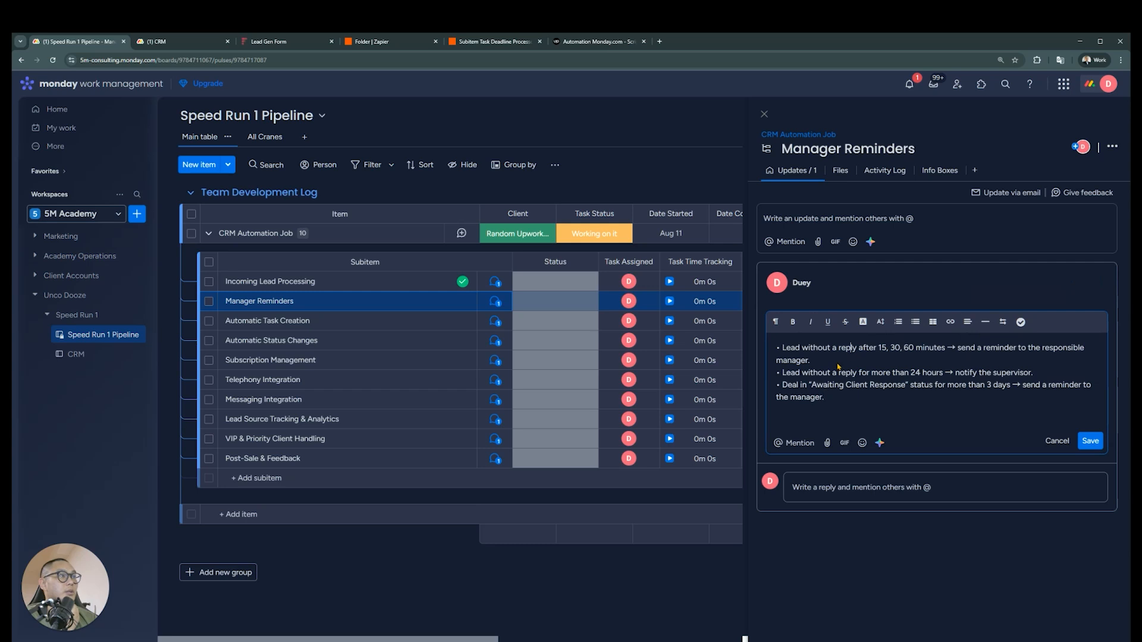
pyautogui.tripleClick(838, 364)
pyautogui.click(845, 321)
pyautogui.click(866, 365)
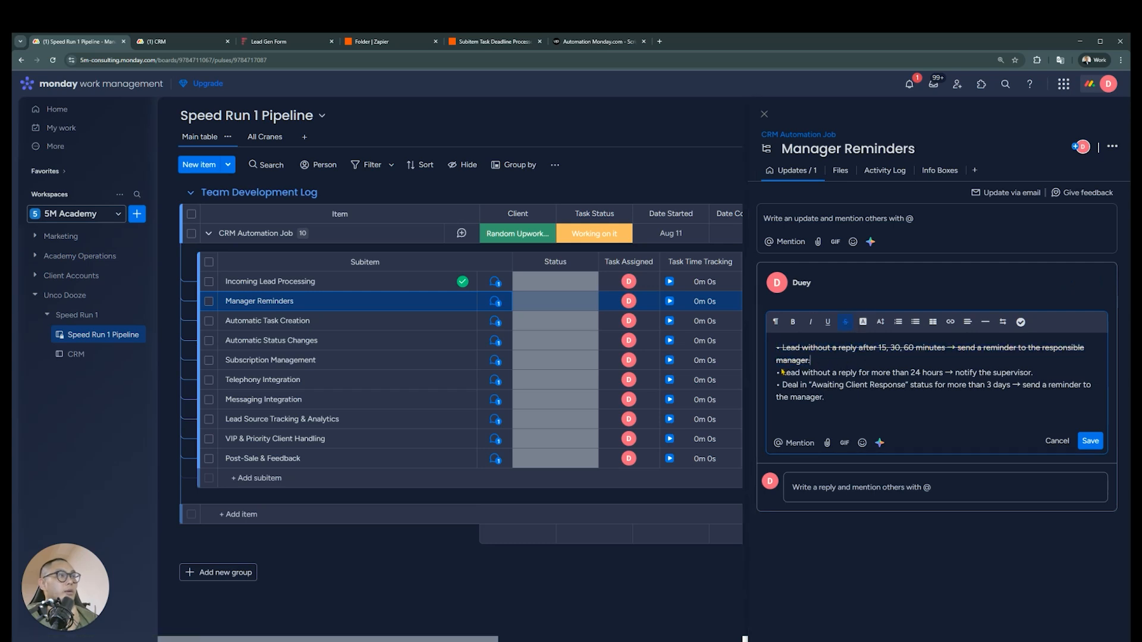
pyautogui.click(1090, 441)
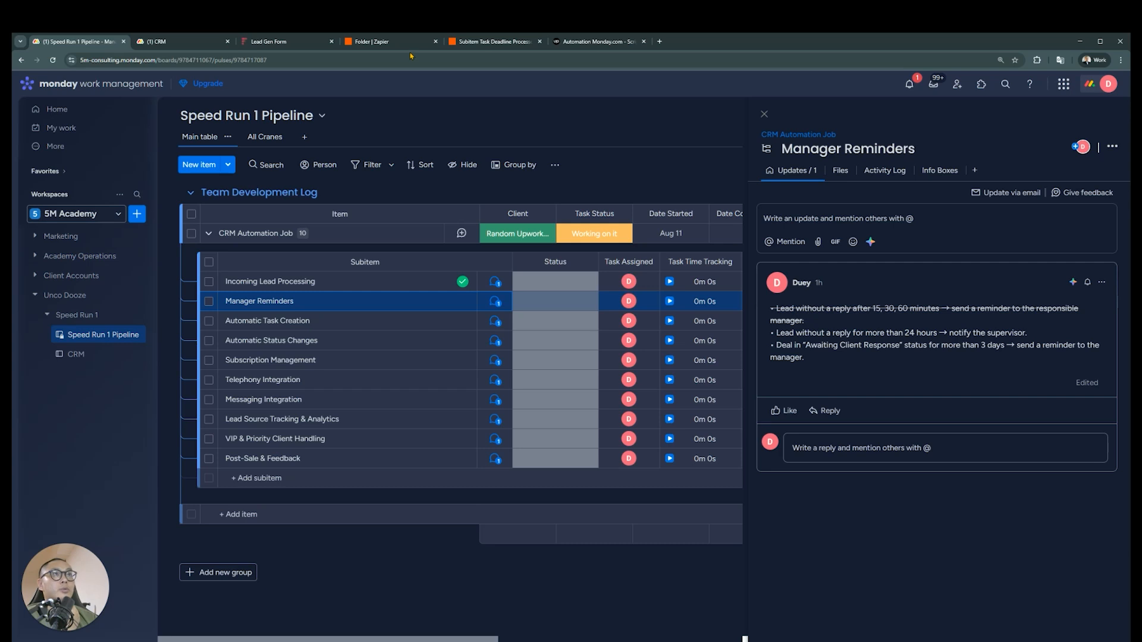
# Switch to the Subitem Task Deadline Processor Zap and test the 60-minute path's Delay For step
pyautogui.click(494, 41)
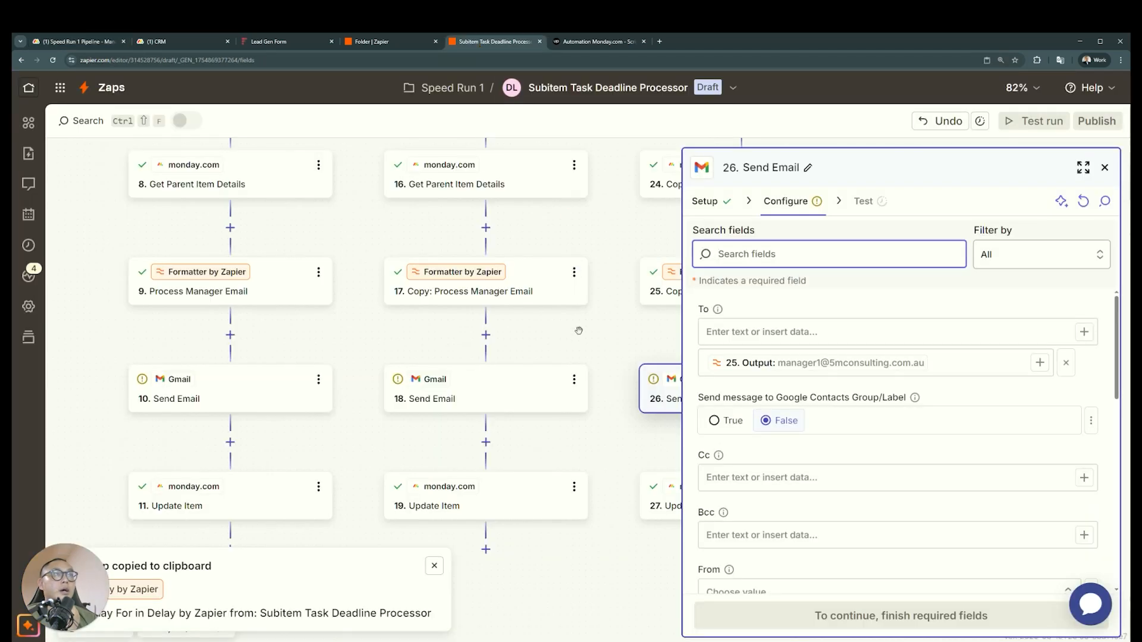
pyautogui.scroll(3, 573, 345)
pyautogui.click(1104, 168)
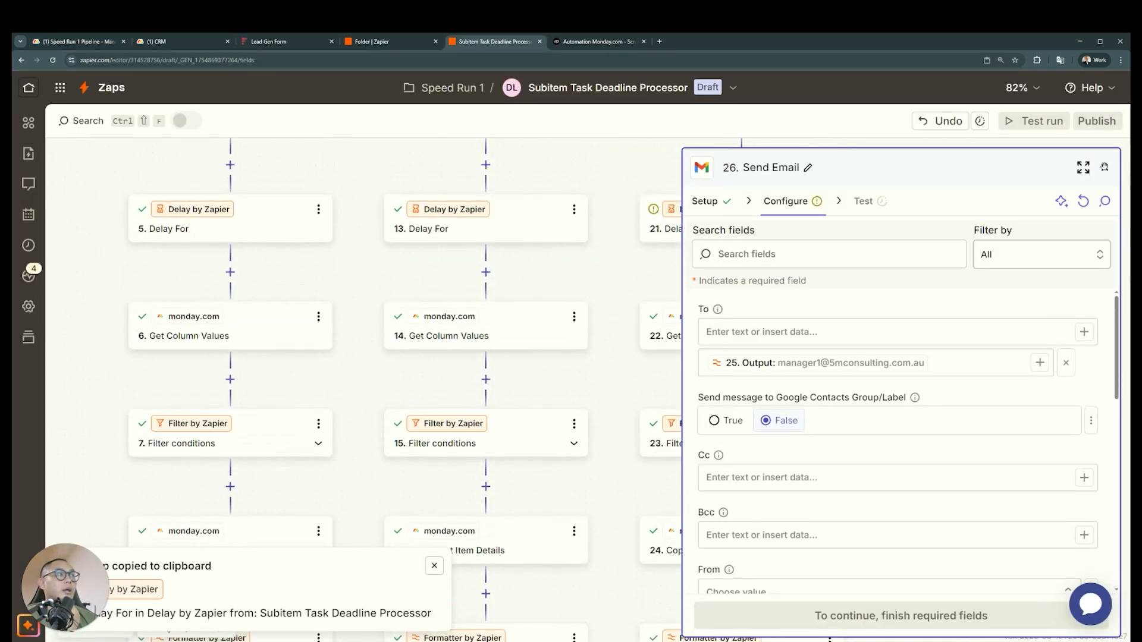
pyautogui.scroll(1, 674, 429)
pyautogui.click(737, 342)
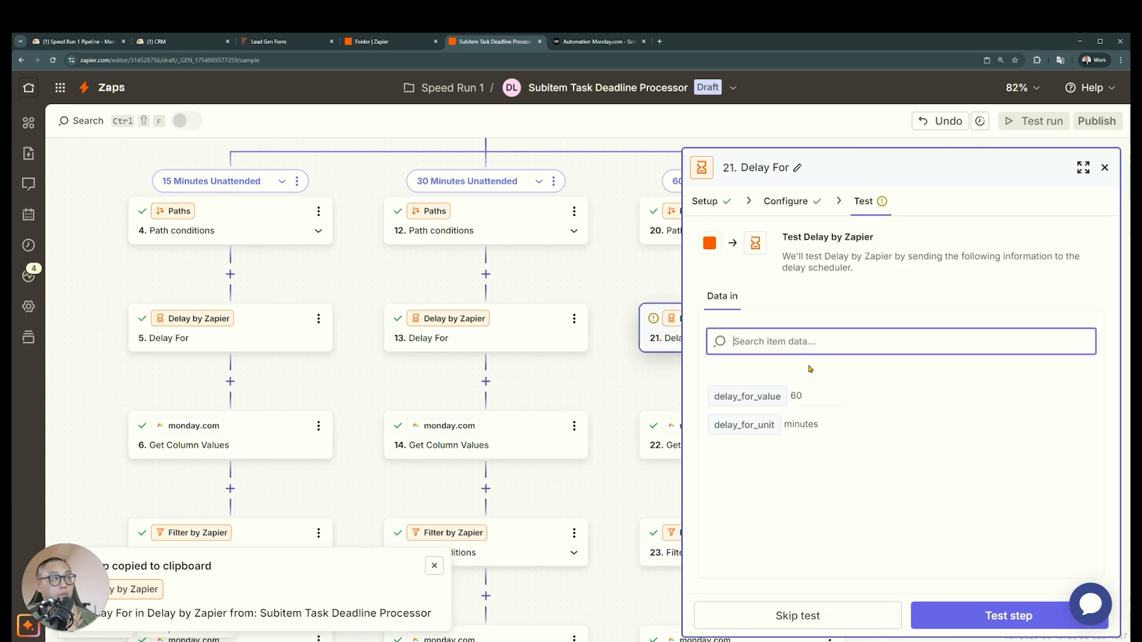
pyautogui.click(930, 615)
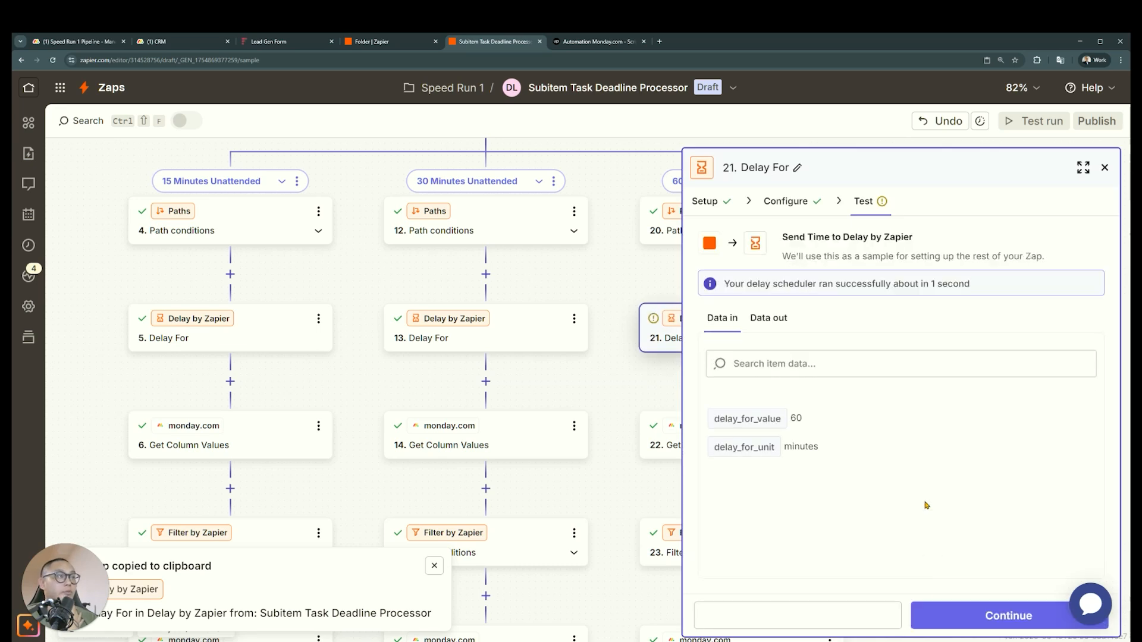
pyautogui.click(1103, 169)
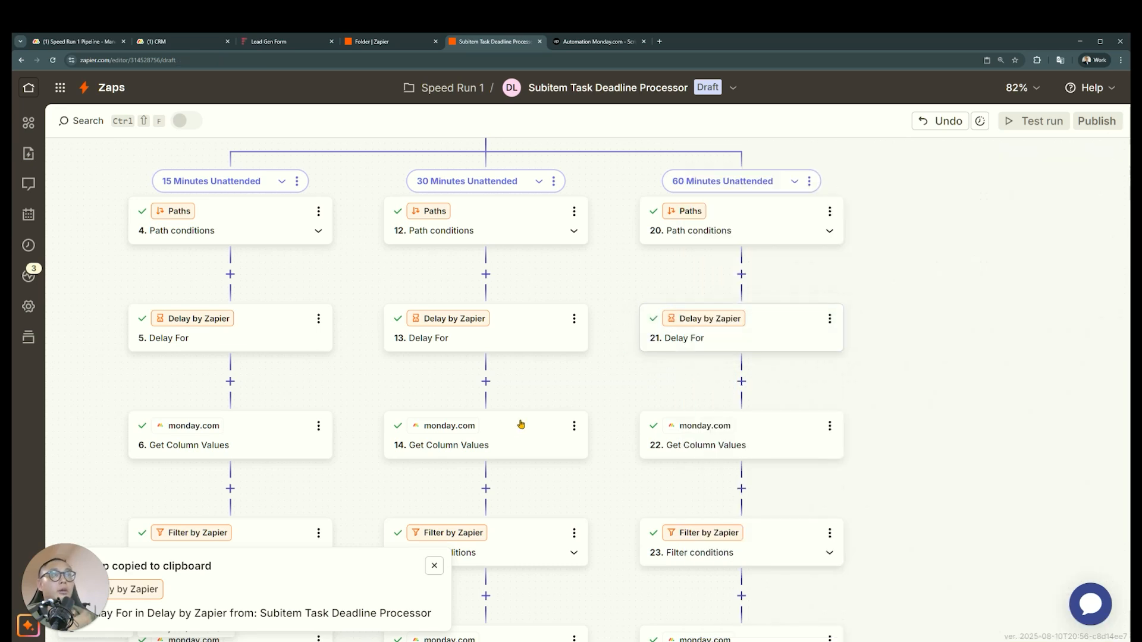
# Look over the upper part of the Zap and dismiss the notification about the copied Delay For step
pyautogui.scroll(2, 519, 423)
pyautogui.scroll(5, 515, 423)
pyautogui.scroll(-4, 493, 410)
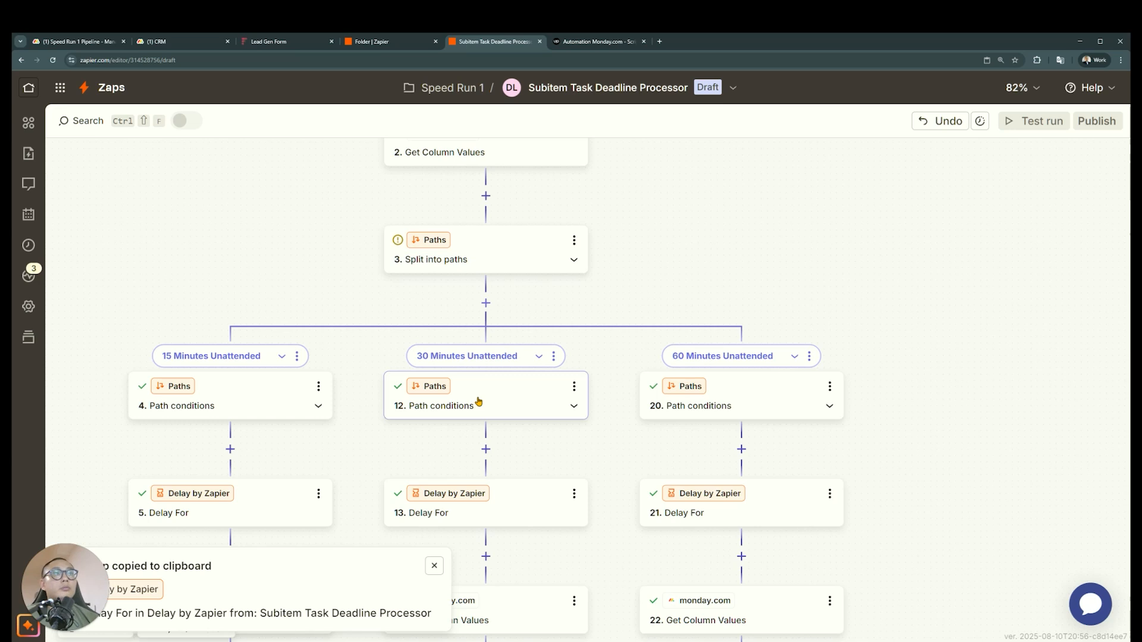
pyautogui.scroll(2, 480, 400)
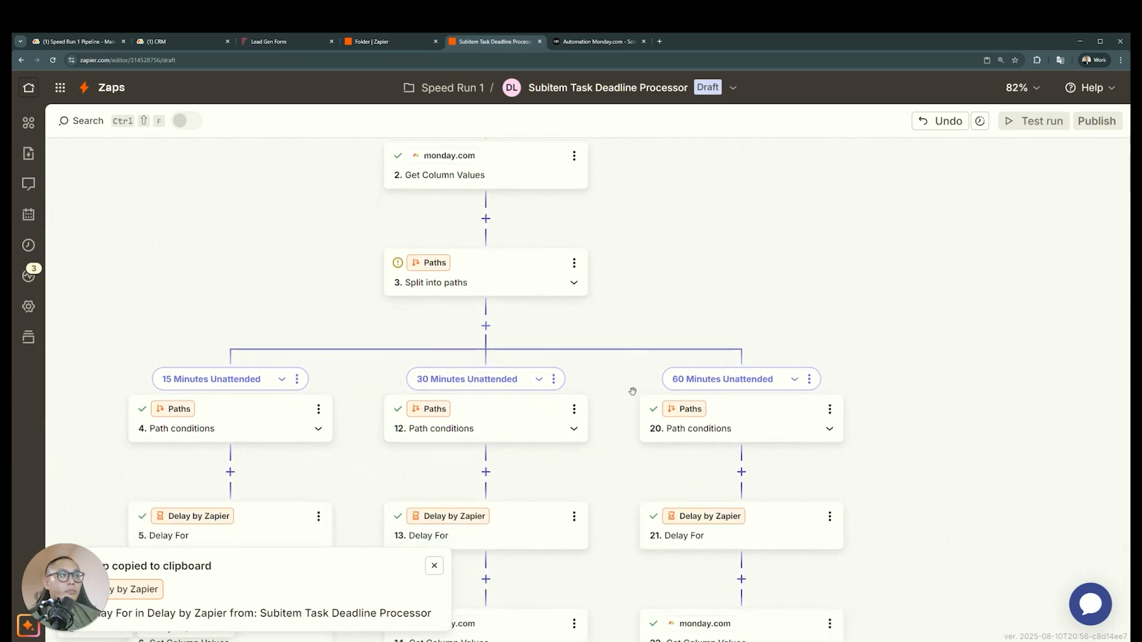
pyautogui.click(433, 570)
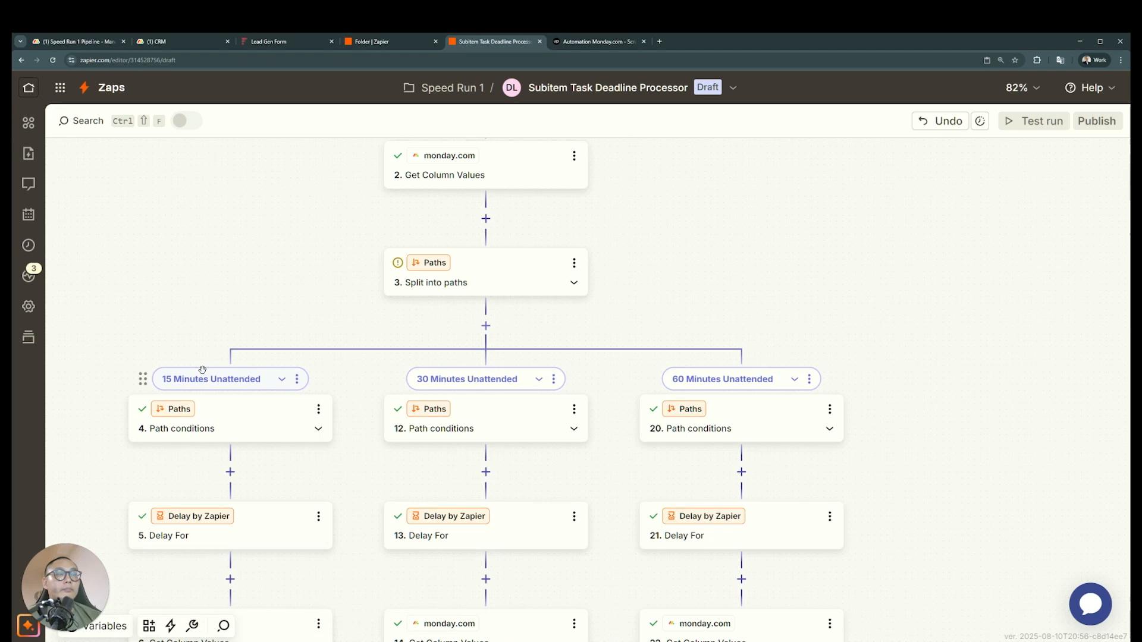
# On monday.com's CRM board, set Task Status to Working on it for the Call and test subitems
pyautogui.hotkey('ctrl', '2')
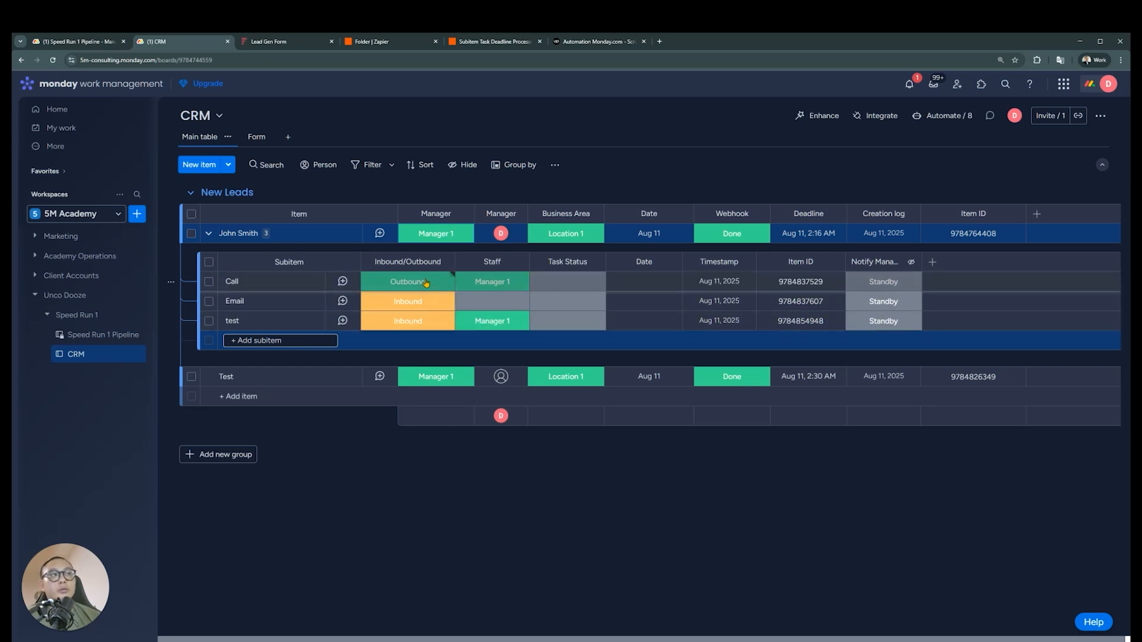
pyautogui.click(539, 281)
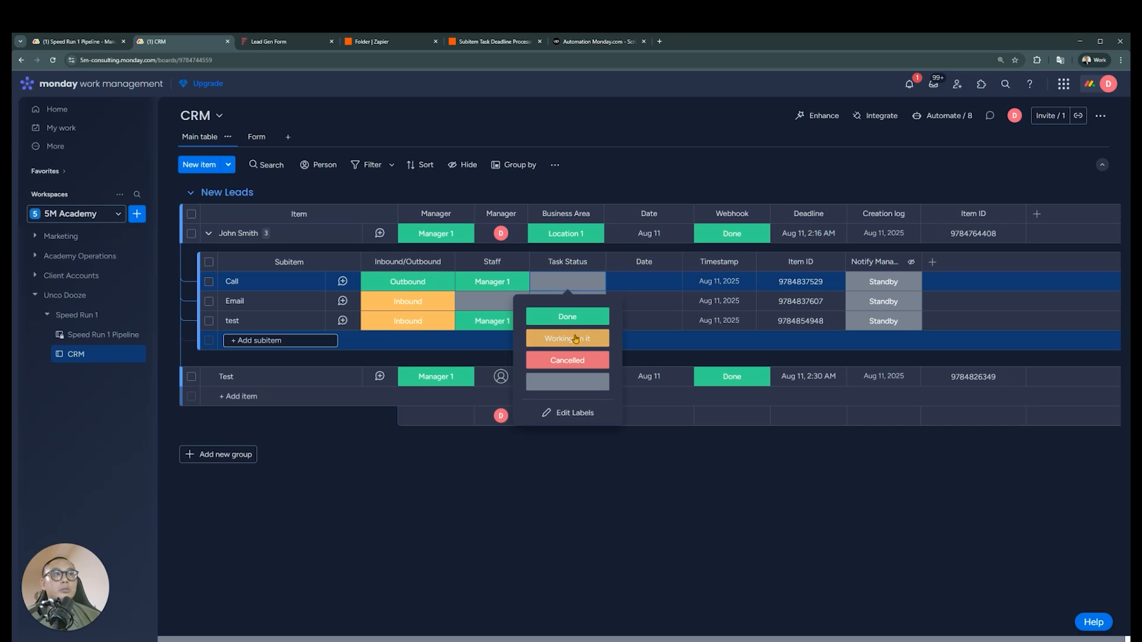
pyautogui.click(573, 334)
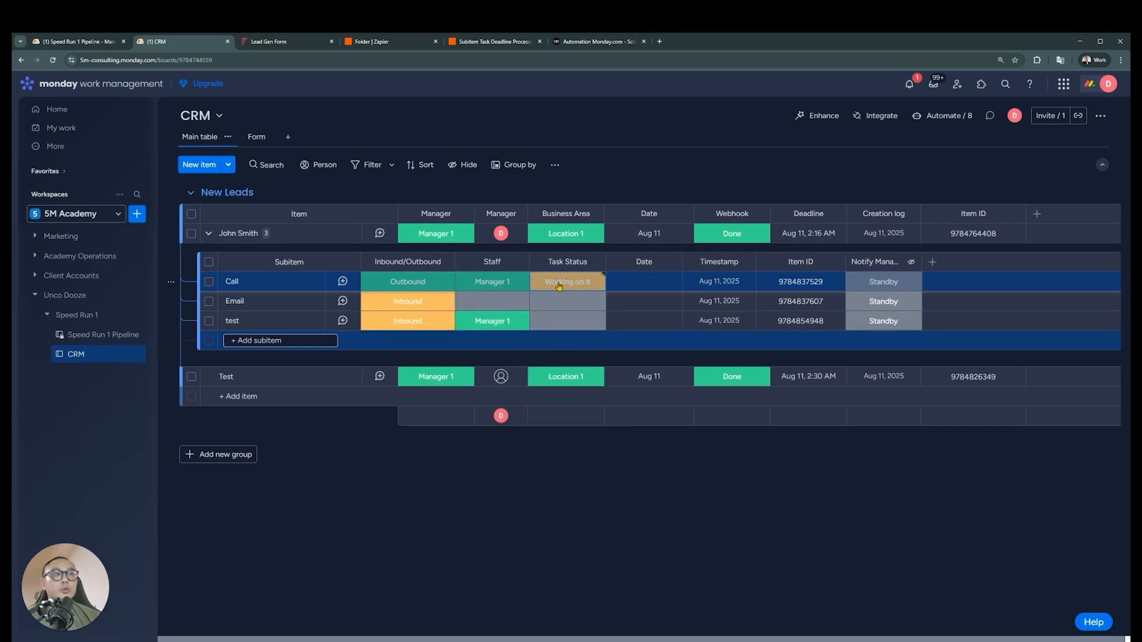
pyautogui.click(561, 305)
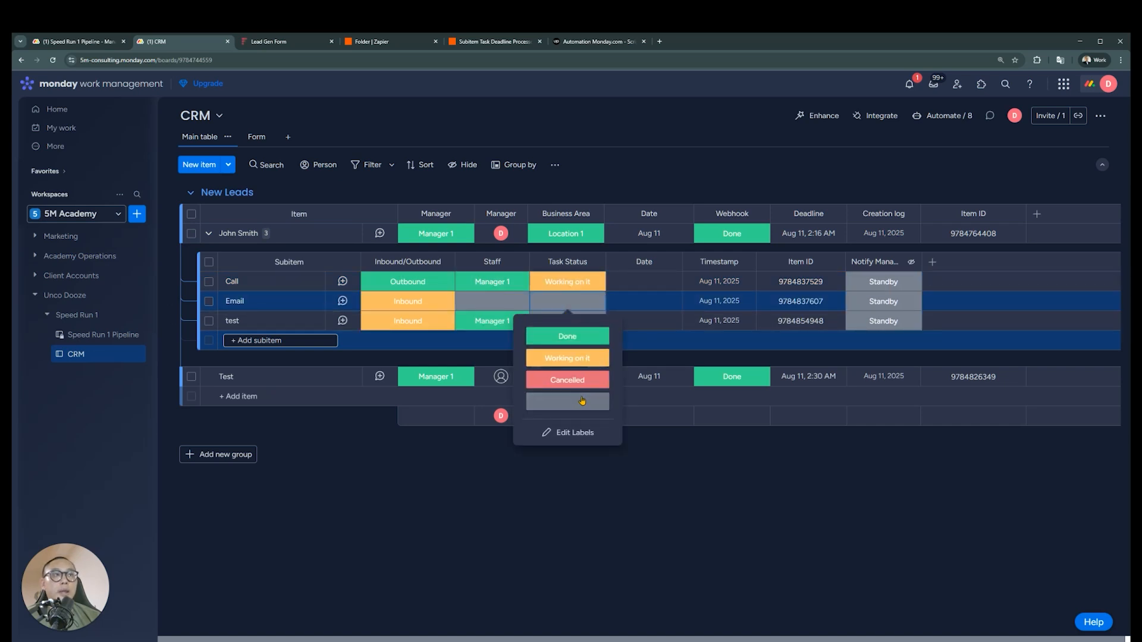
pyautogui.click(458, 495)
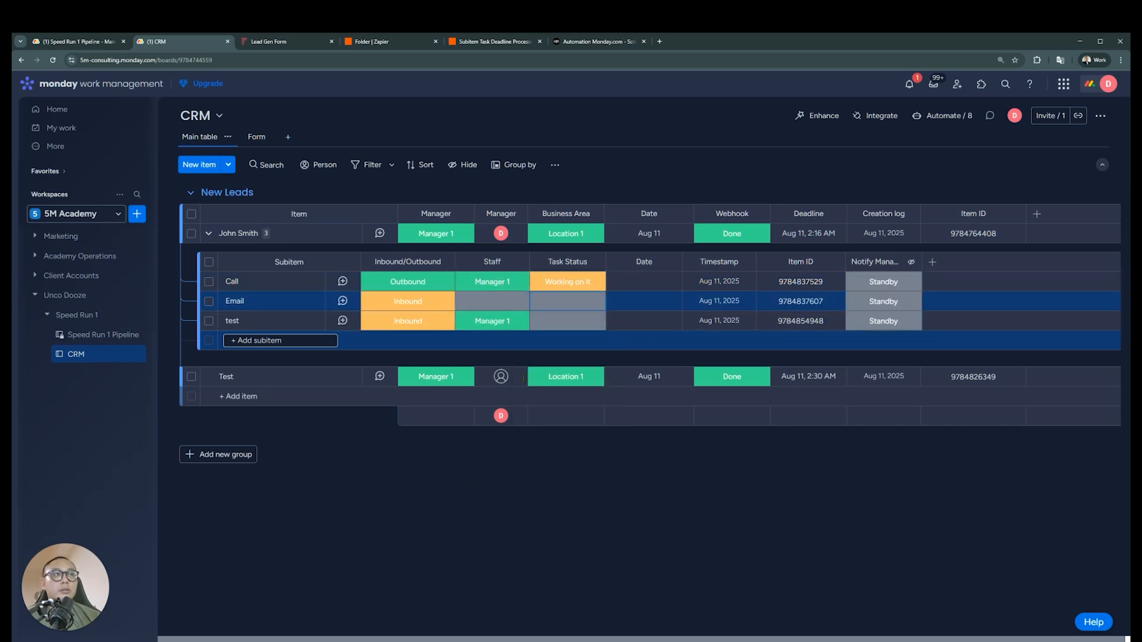
pyautogui.click(573, 297)
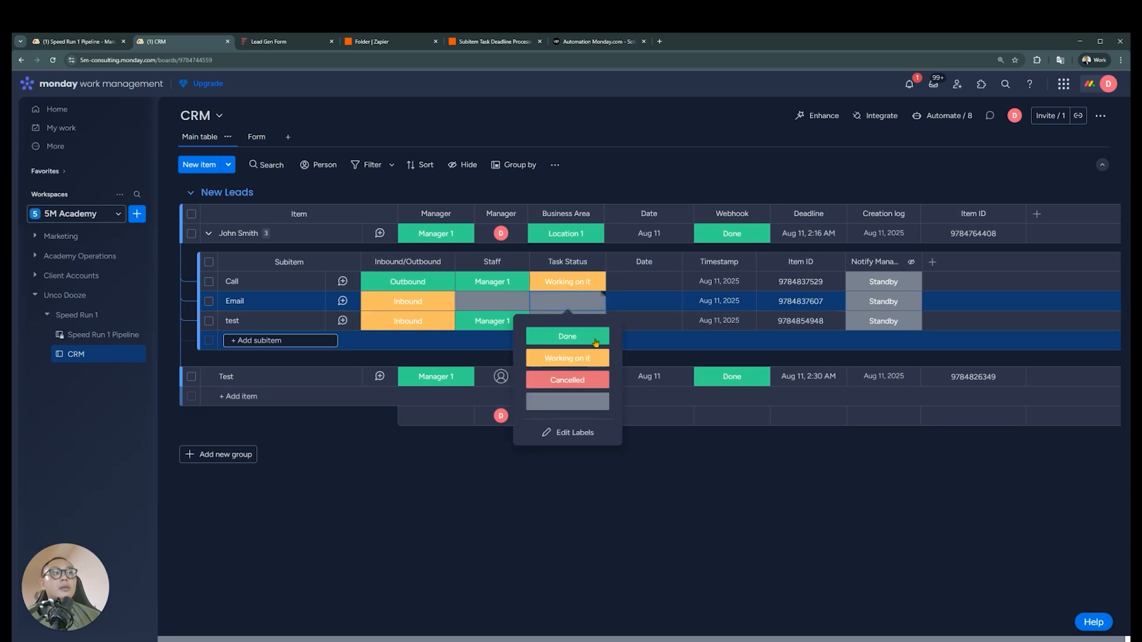
pyautogui.click(431, 447)
pyautogui.click(566, 321)
pyautogui.click(567, 378)
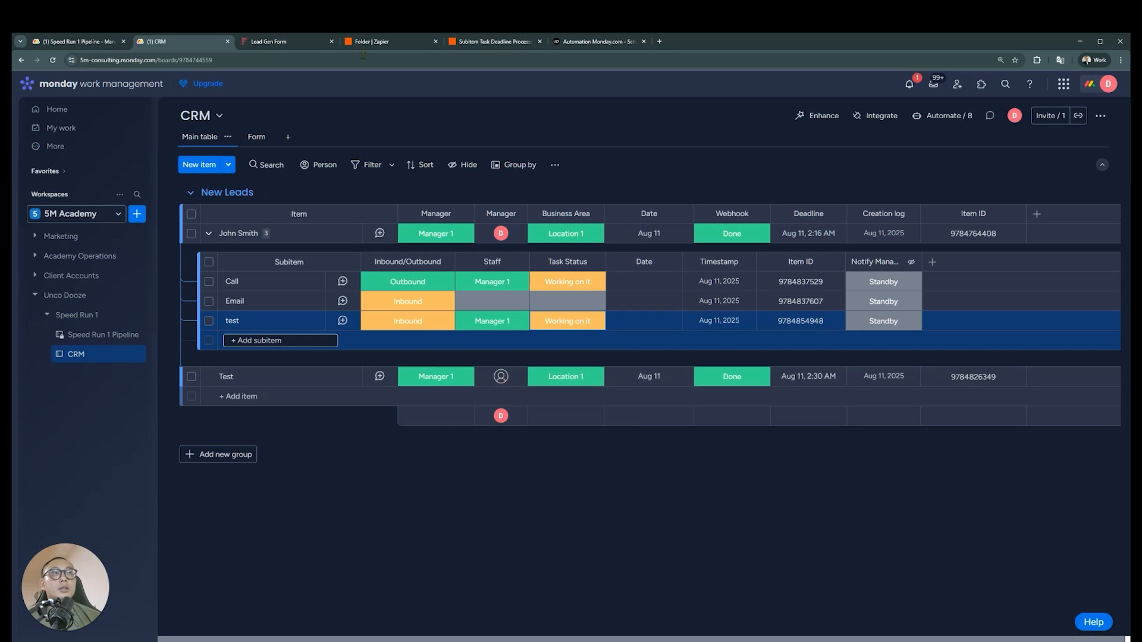
# Return to the Zap, retest step 2 Get Column Values, and check the task status value in its output
pyautogui.click(491, 41)
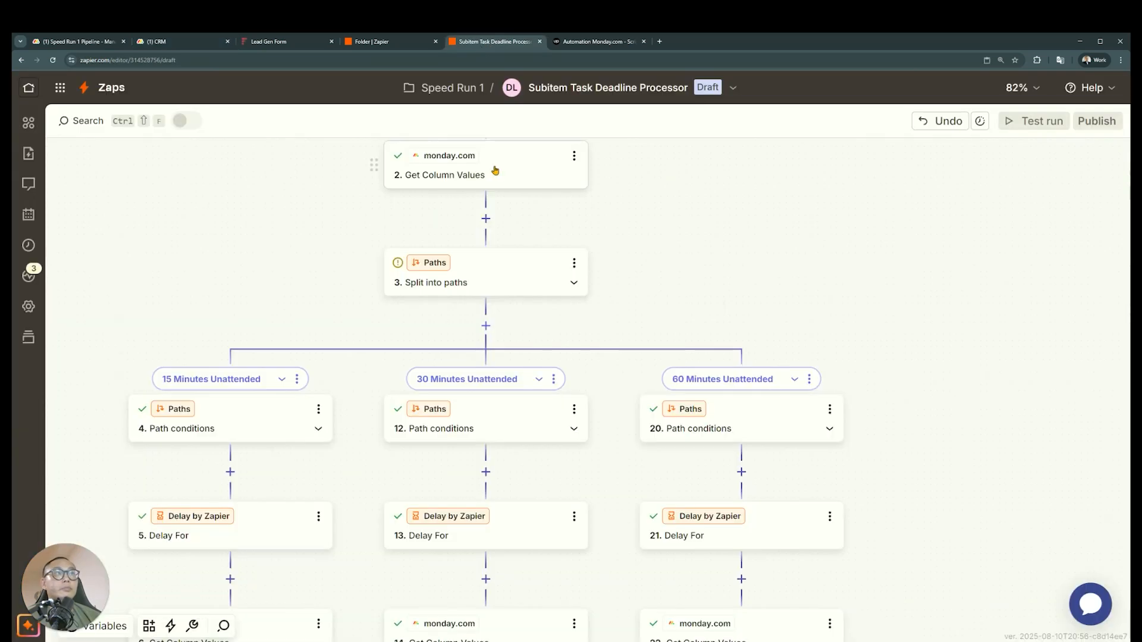
pyautogui.scroll(5, 545, 245)
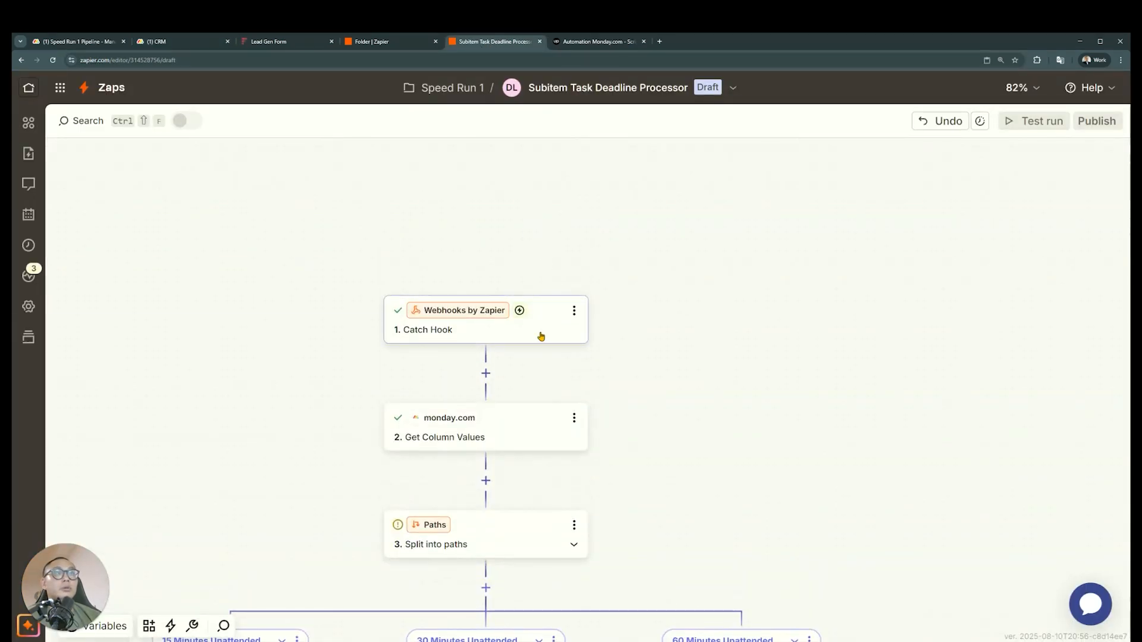
pyautogui.scroll(-3, 540, 337)
pyautogui.click(534, 306)
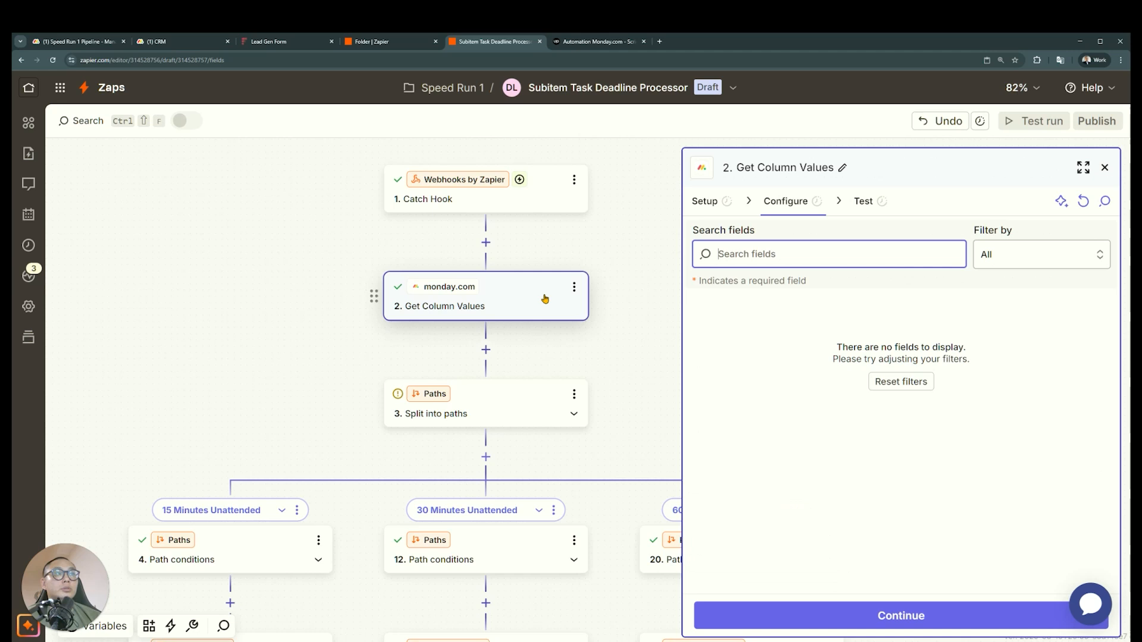
pyautogui.click(857, 616)
pyautogui.click(811, 613)
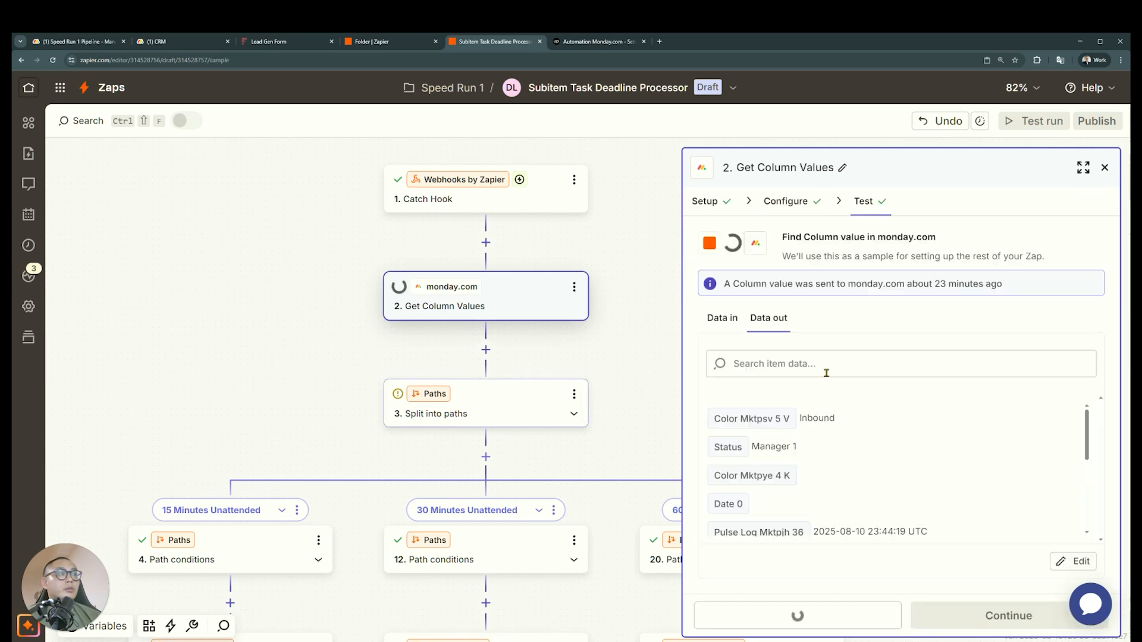
pyautogui.moveTo(867, 475); pyautogui.dragTo(799, 476)
# Retest the path conditions of the 15 Minutes Unattended path
pyautogui.scroll(-2, 494, 402)
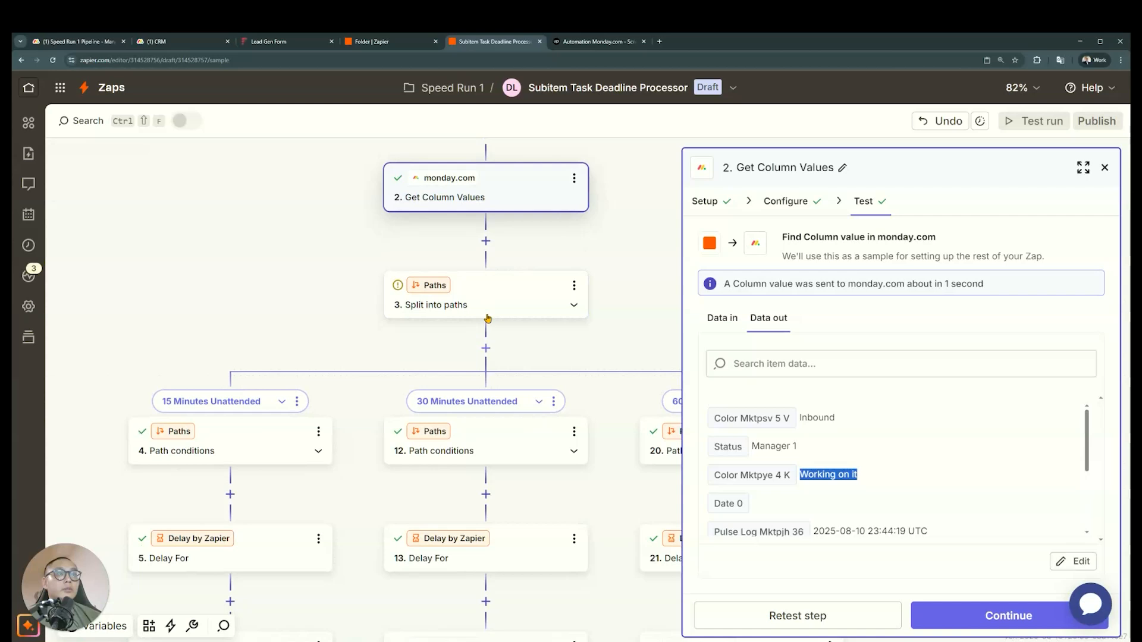
pyautogui.click(277, 454)
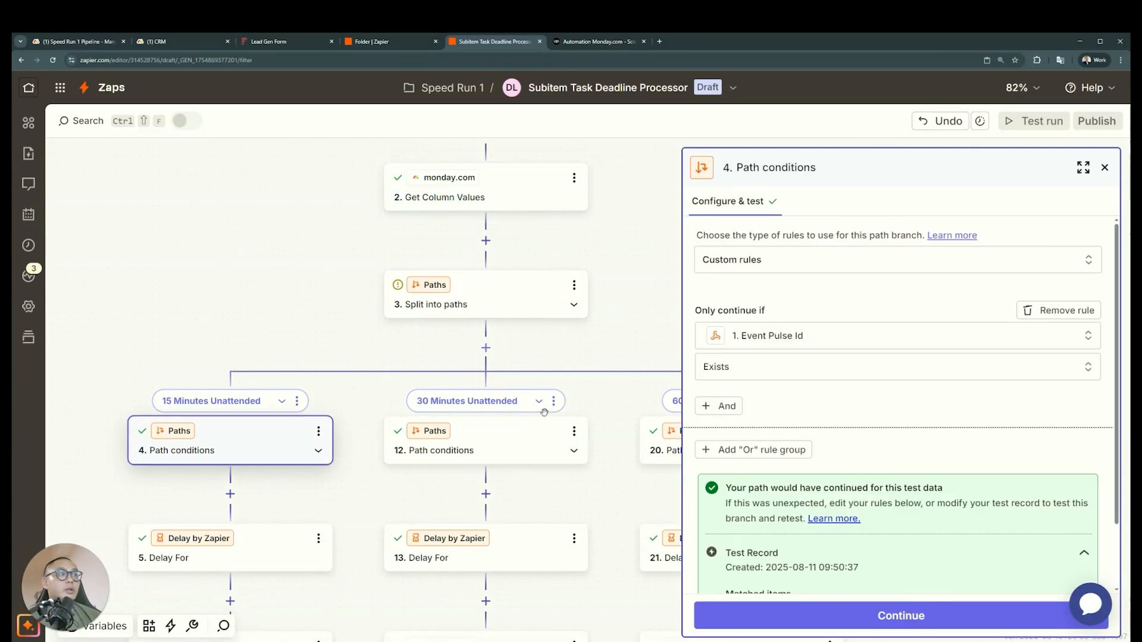
pyautogui.scroll(-2, 830, 502)
pyautogui.click(750, 576)
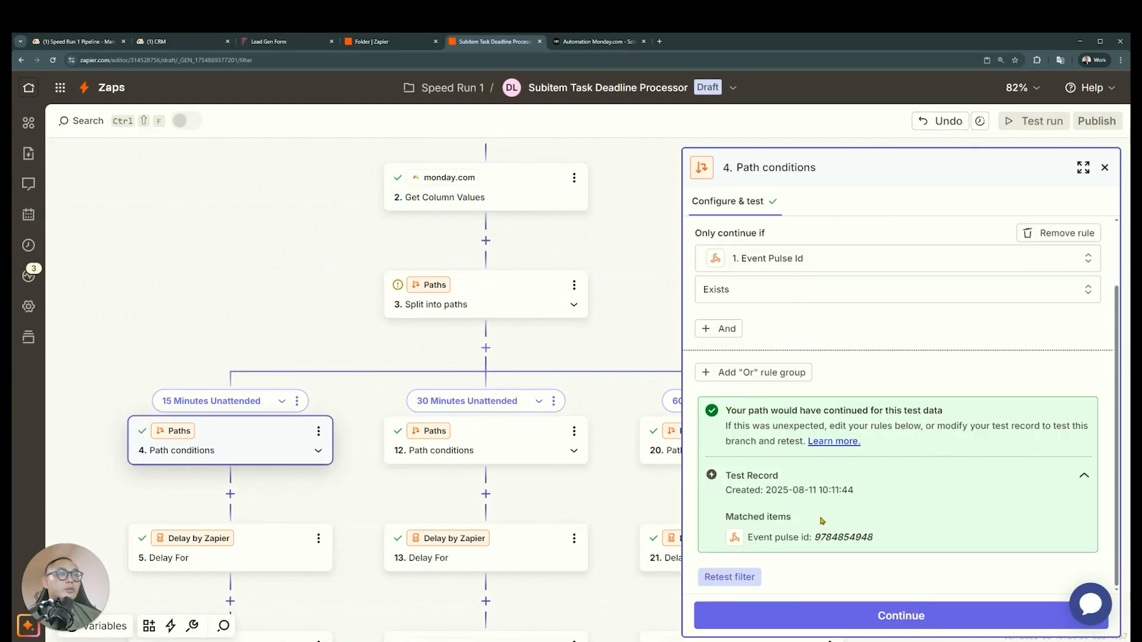
# Retest the Delay For step in the 15-minute path
pyautogui.scroll(-2, 322, 260)
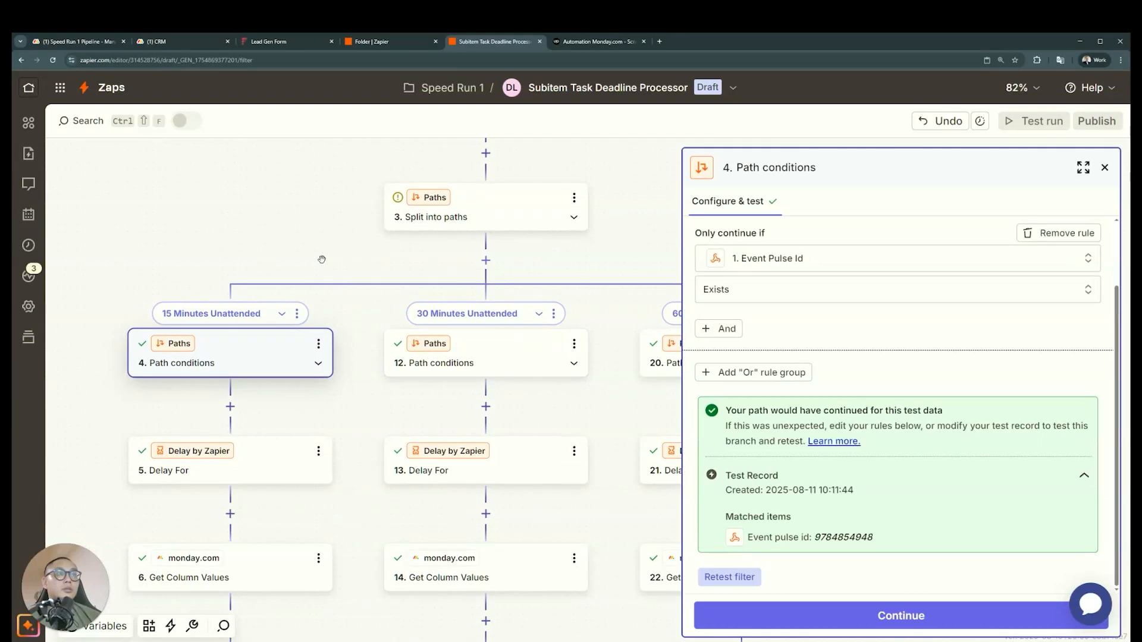
pyautogui.moveTo(322, 260); pyautogui.dragTo(364, 234)
pyautogui.scroll(-2, 415, 418)
pyautogui.click(310, 374)
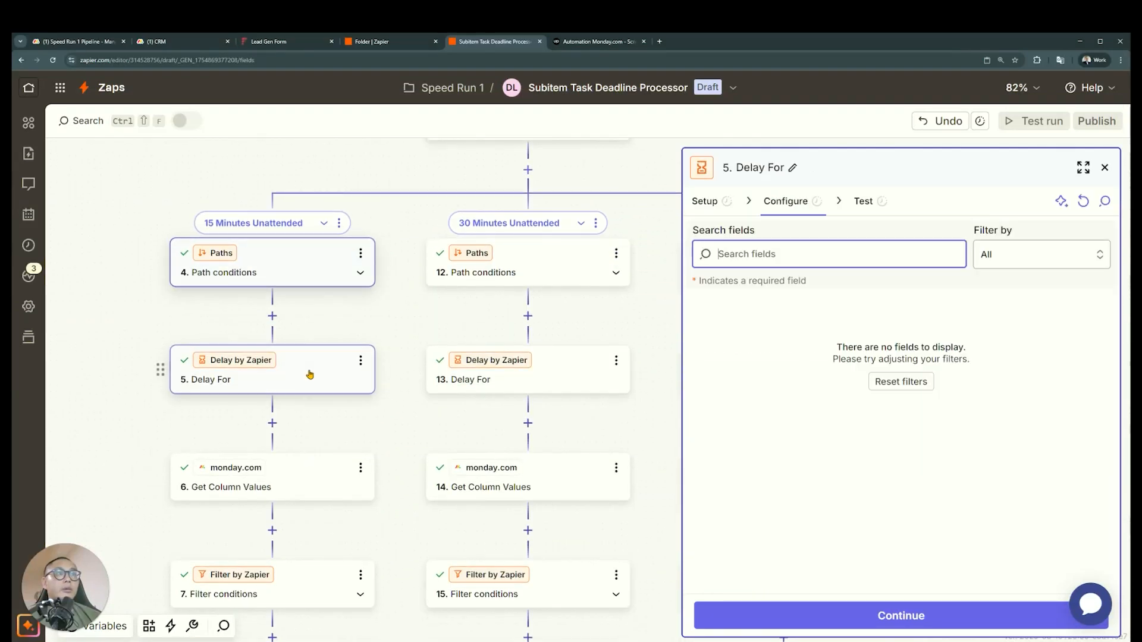
pyautogui.click(797, 616)
pyautogui.scroll(-2, 283, 447)
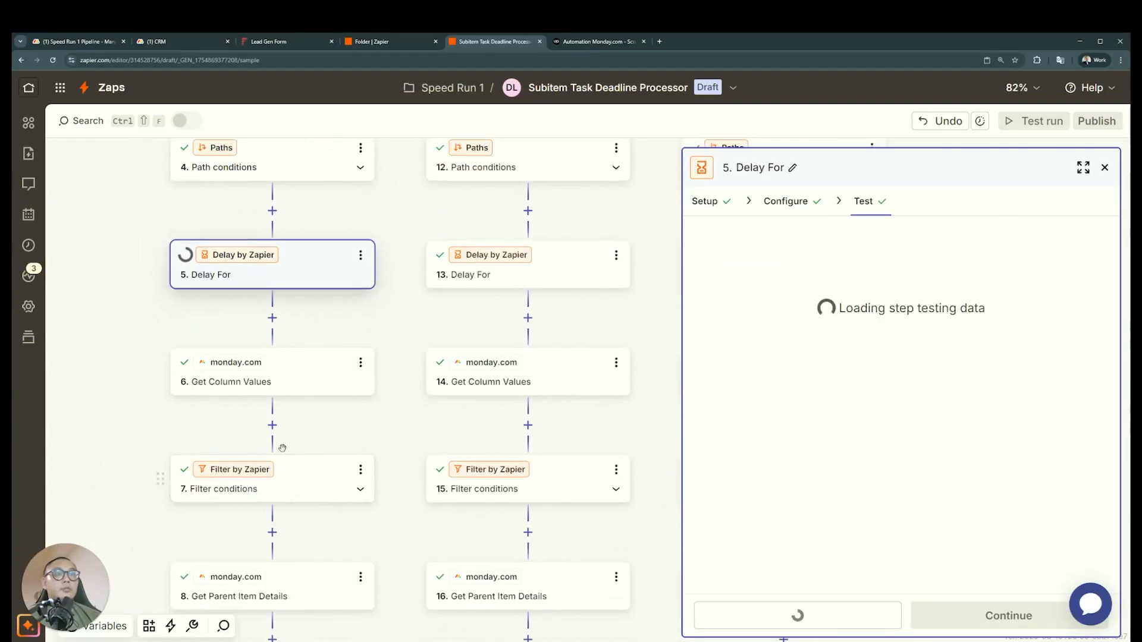
# Retest step 6 Get Column Values in the 15-minute path and check its returned task status
pyautogui.click(239, 378)
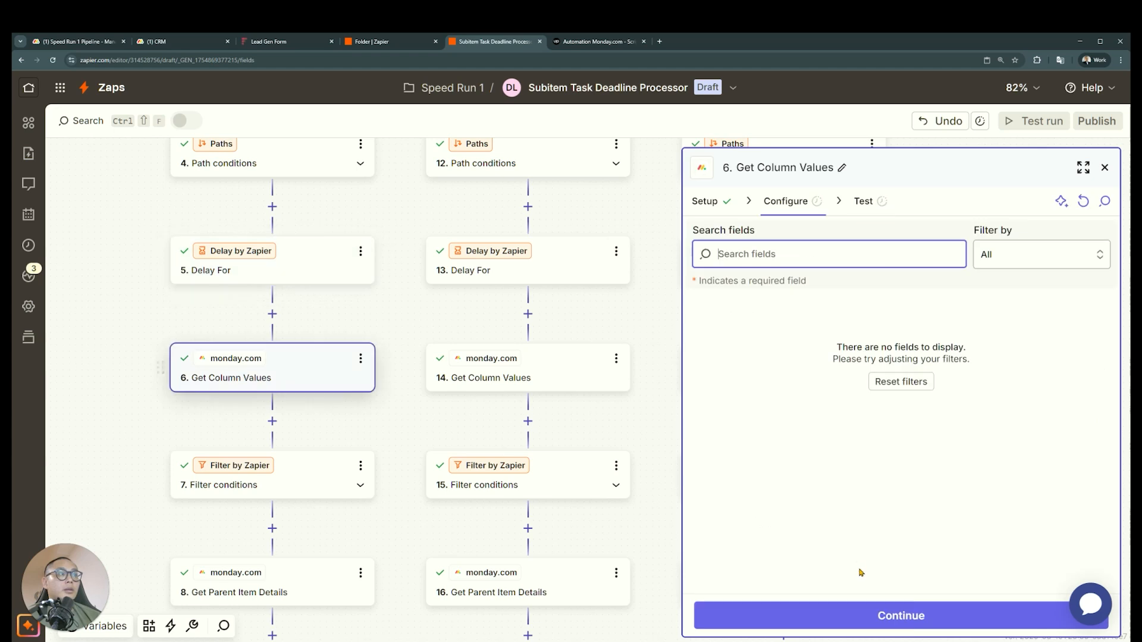
pyautogui.click(779, 616)
pyautogui.click(785, 616)
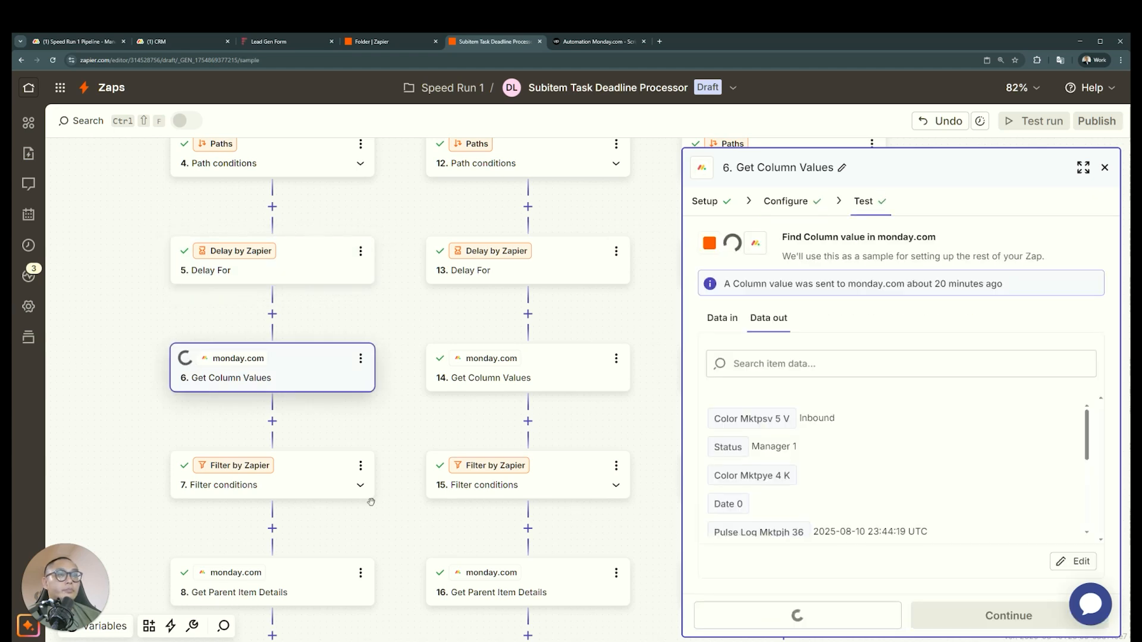
pyautogui.scroll(-2, 857, 438)
pyautogui.scroll(1, 866, 435)
pyautogui.moveTo(873, 439); pyautogui.dragTo(286, 462)
# Retest the step 7 filter conditions in the 15-minute path and read the filter's test result
pyautogui.click(285, 469)
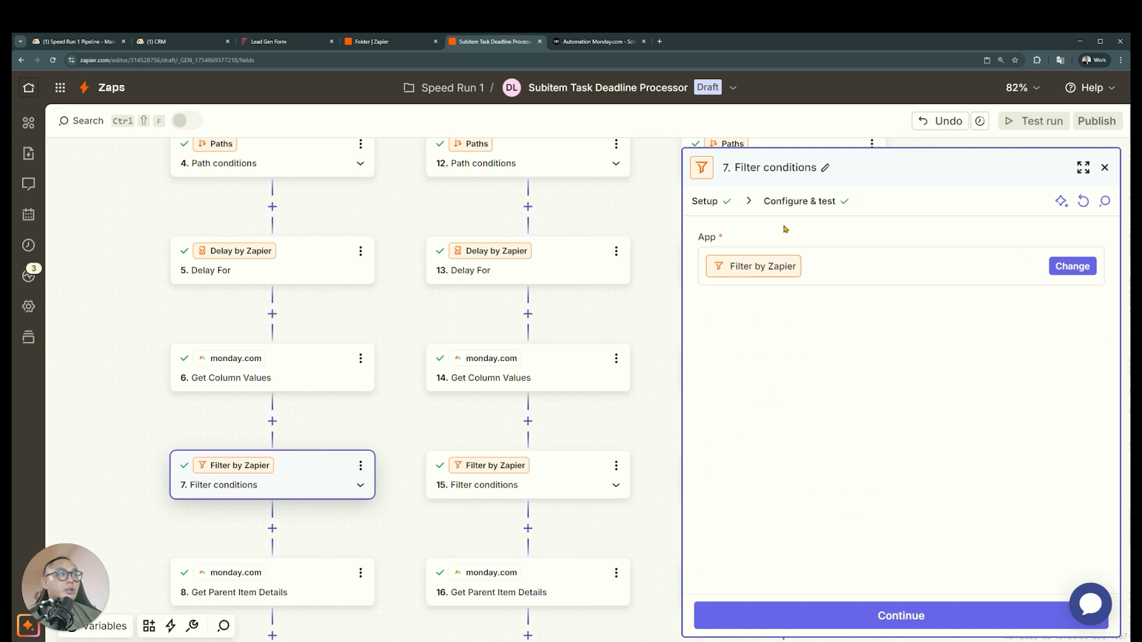
pyautogui.click(791, 203)
pyautogui.click(733, 582)
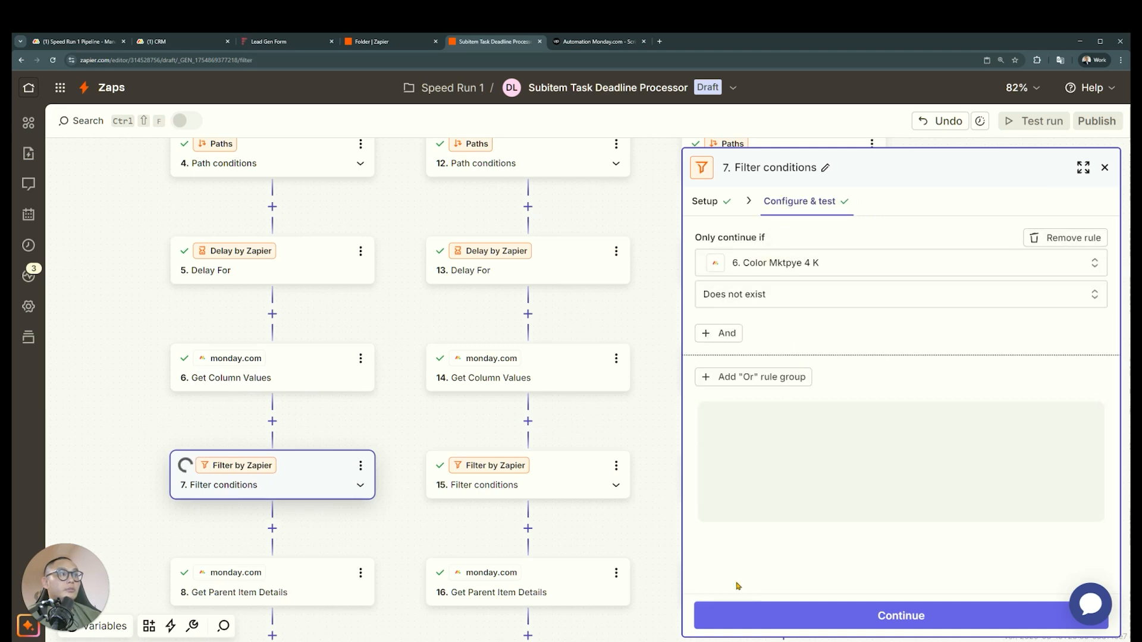
pyautogui.moveTo(958, 416); pyautogui.dragTo(722, 423)
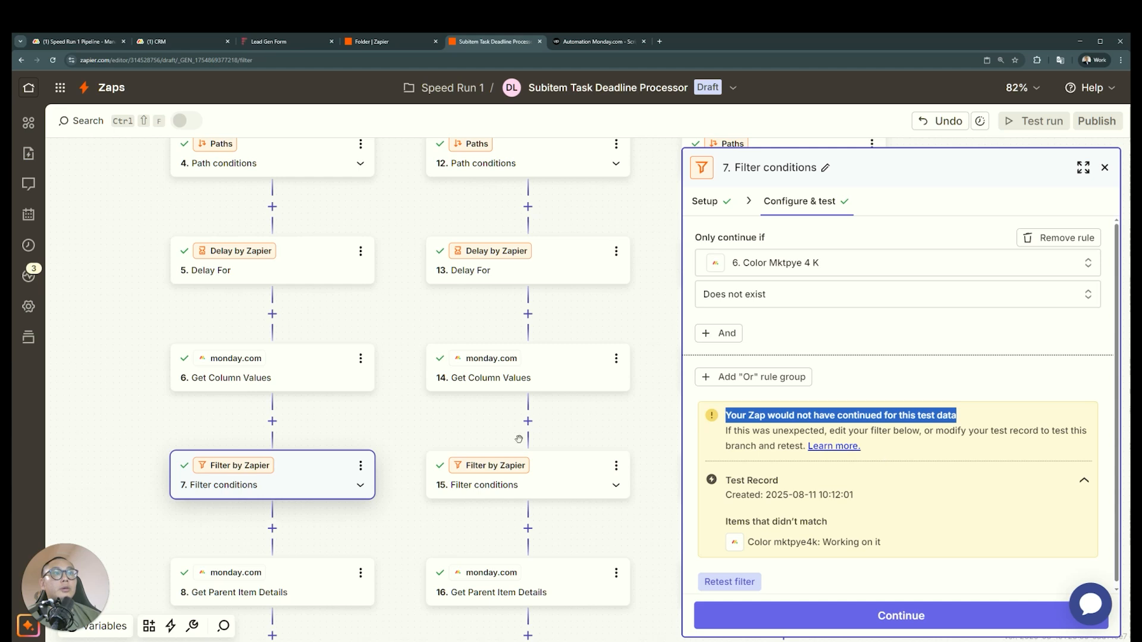
# Check the test subitem's Task Status options on the monday.com CRM board and return to the Zap
pyautogui.click(288, 44)
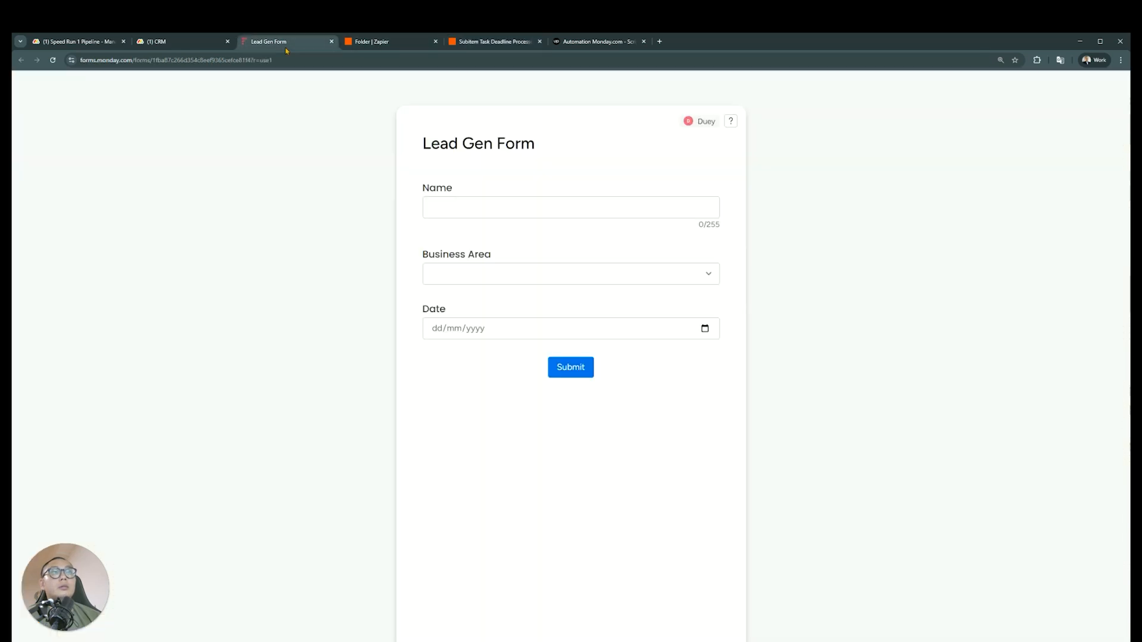
pyautogui.click(157, 42)
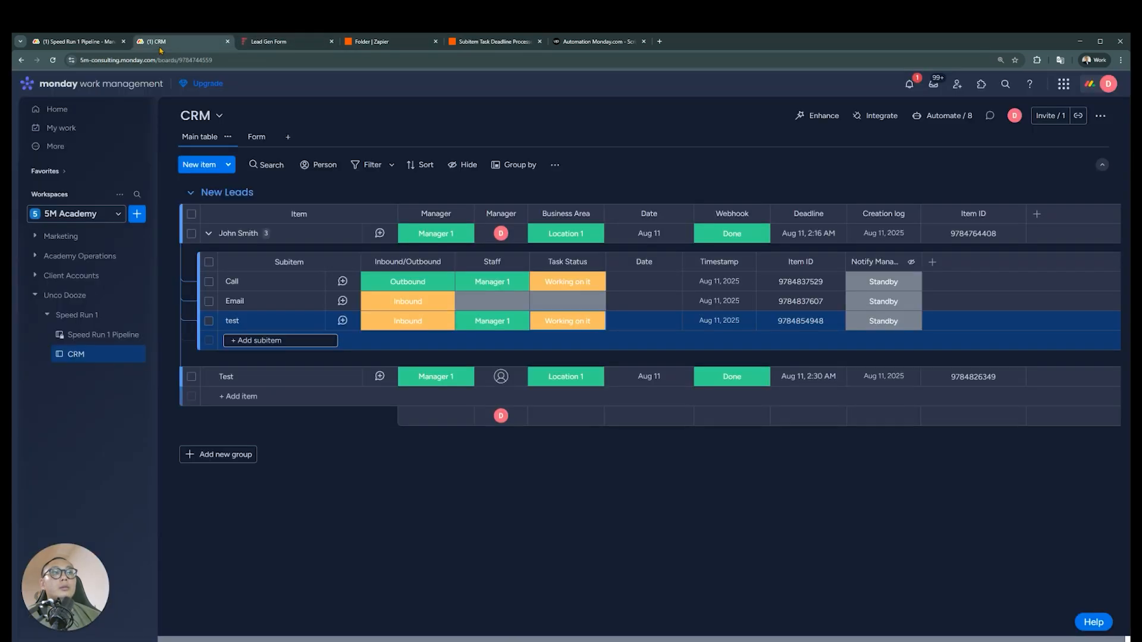
pyautogui.click(556, 324)
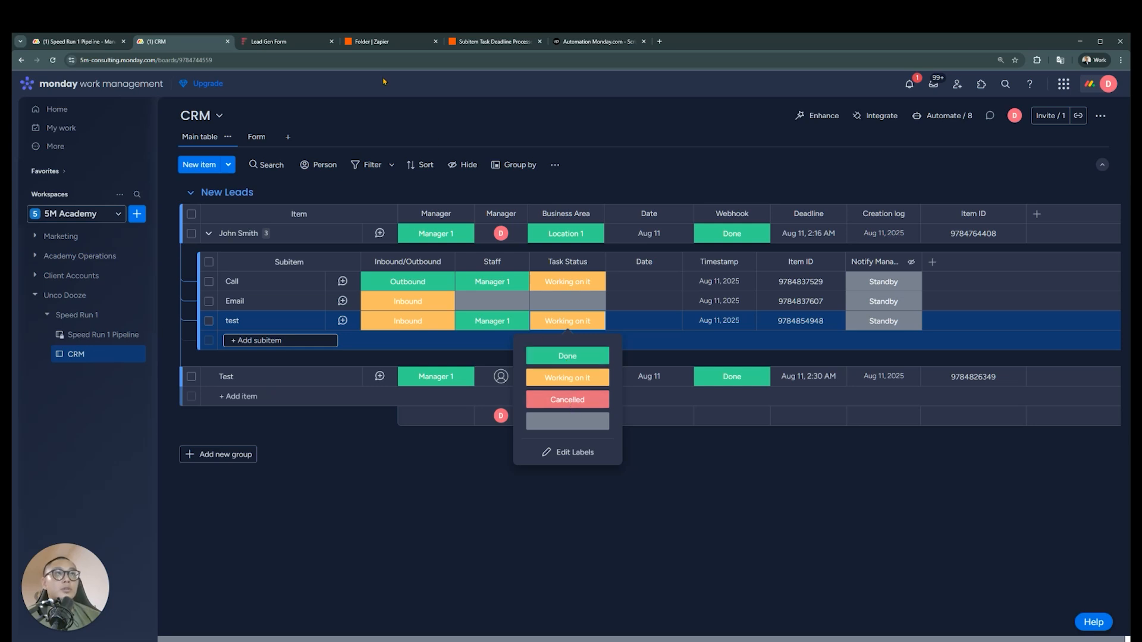
pyautogui.click(399, 45)
pyautogui.click(494, 41)
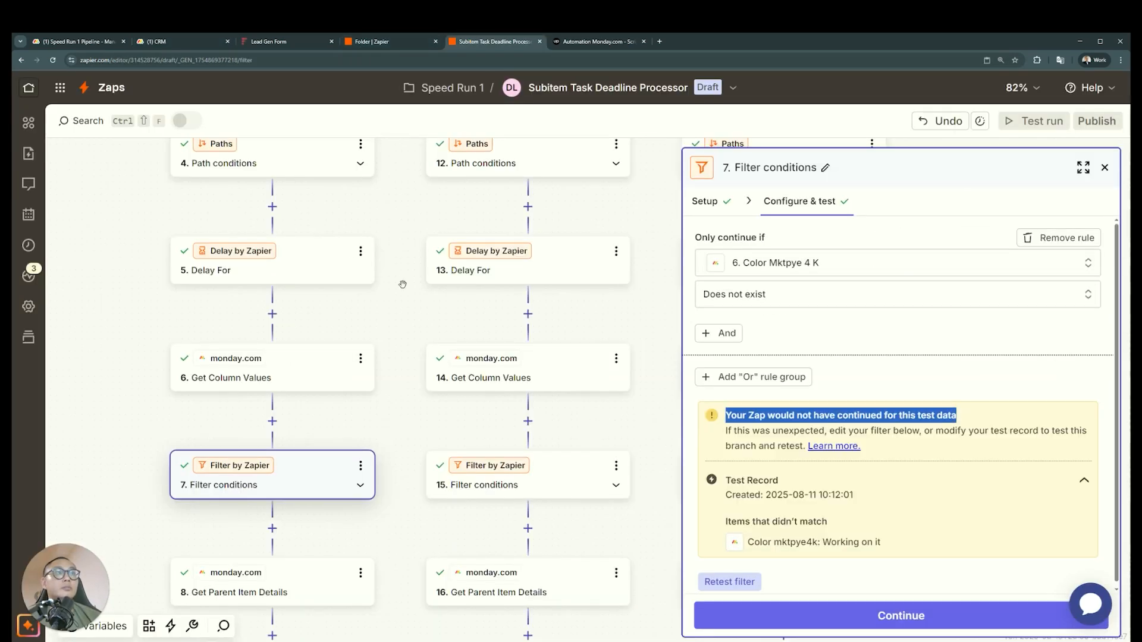
# Review the Zap from the Catch Hook trigger through the 15-minute path's delay, Get Column Values and filter steps
pyautogui.scroll(3, 467, 441)
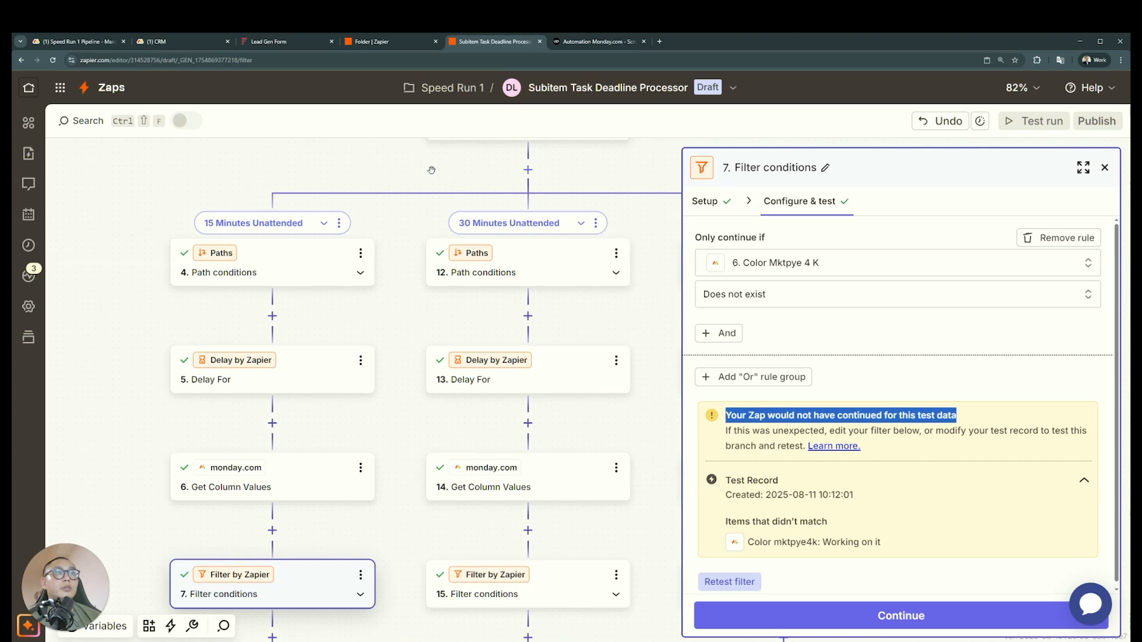
pyautogui.scroll(9, 431, 170)
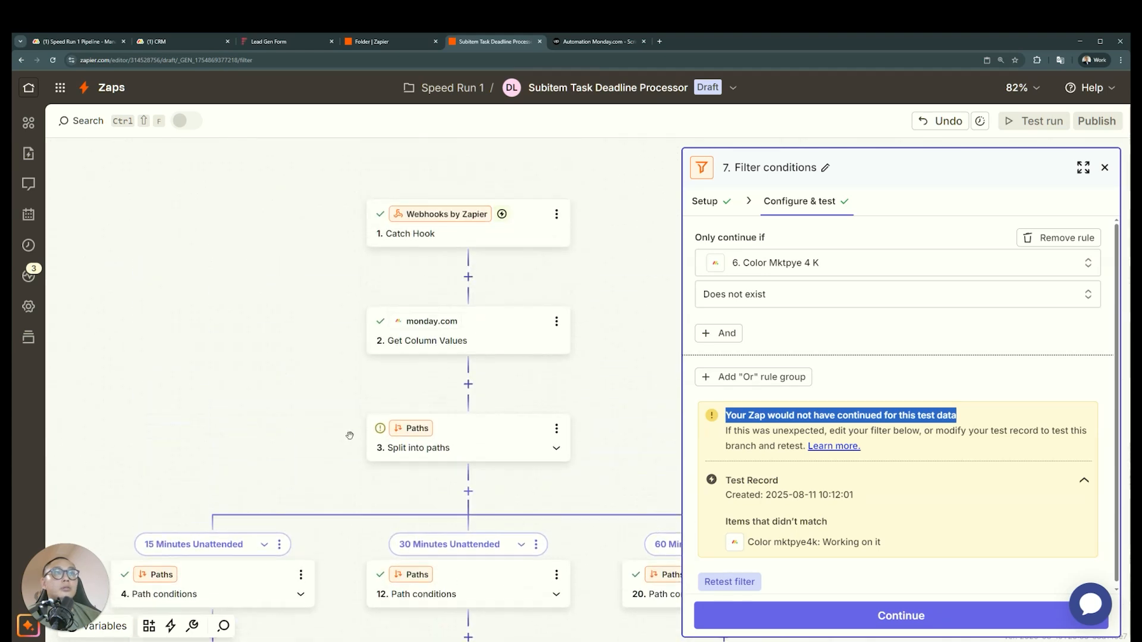
pyautogui.click(416, 288)
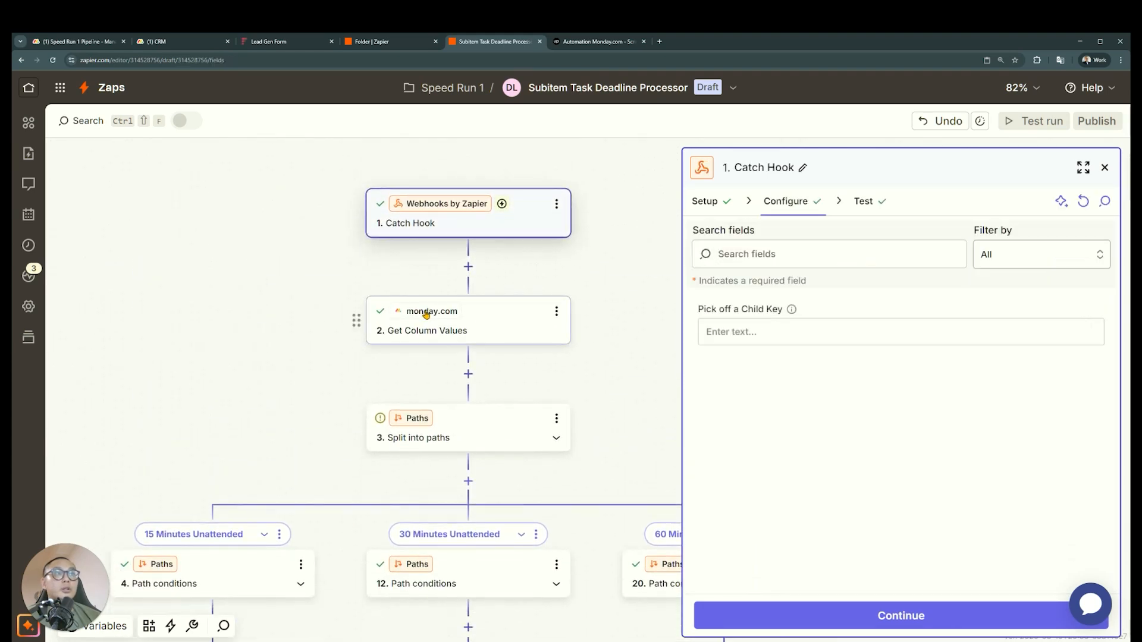
pyautogui.click(425, 315)
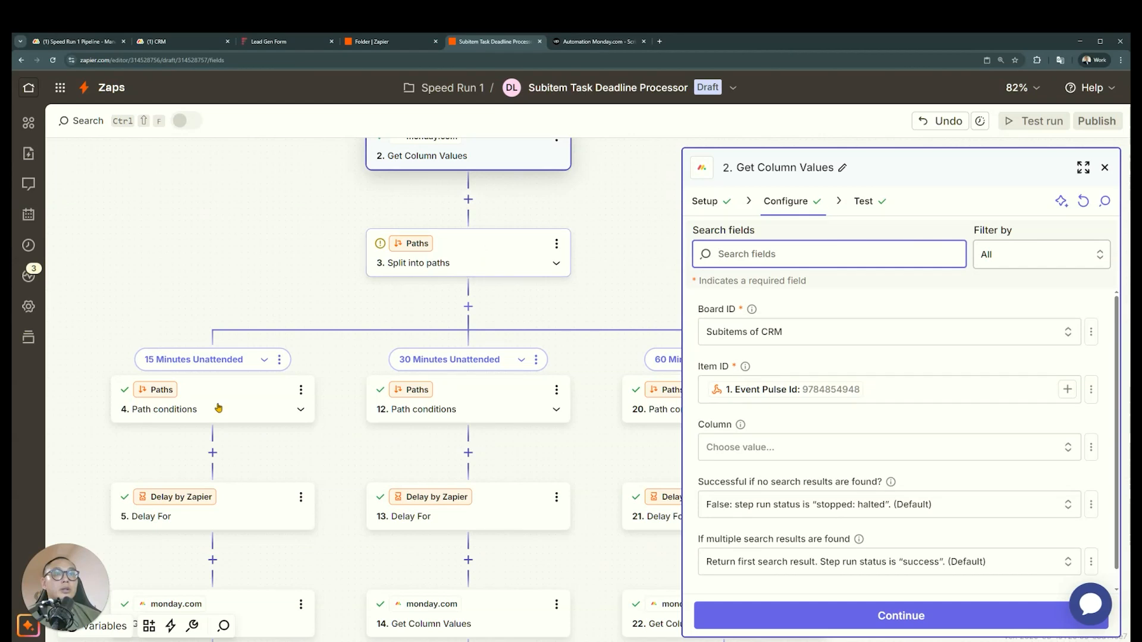
pyautogui.click(234, 509)
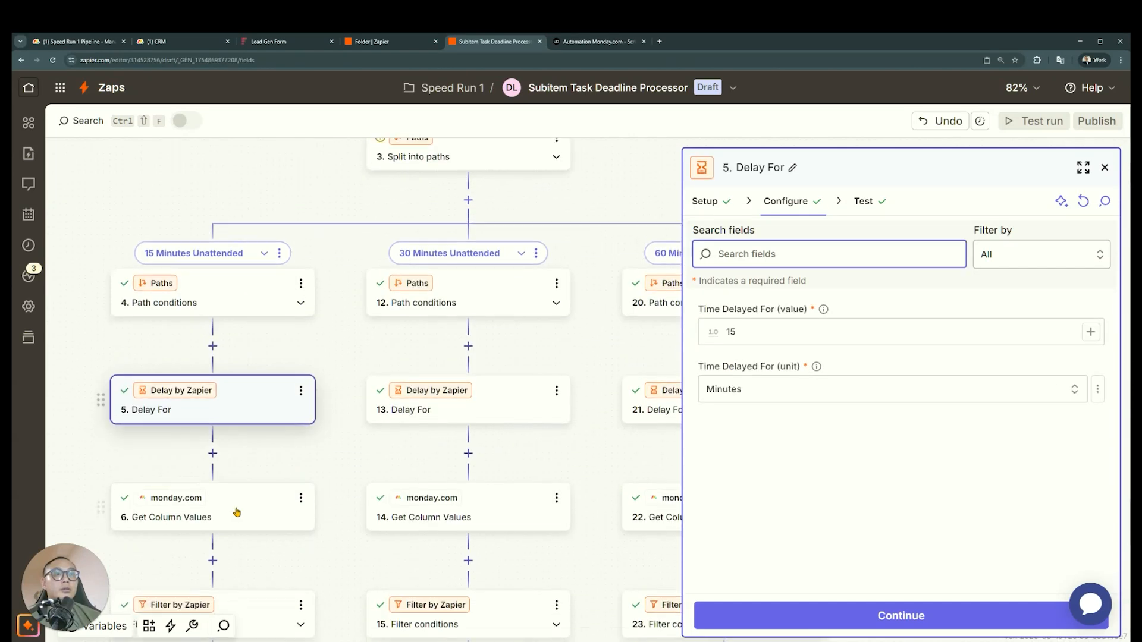
pyautogui.click(236, 510)
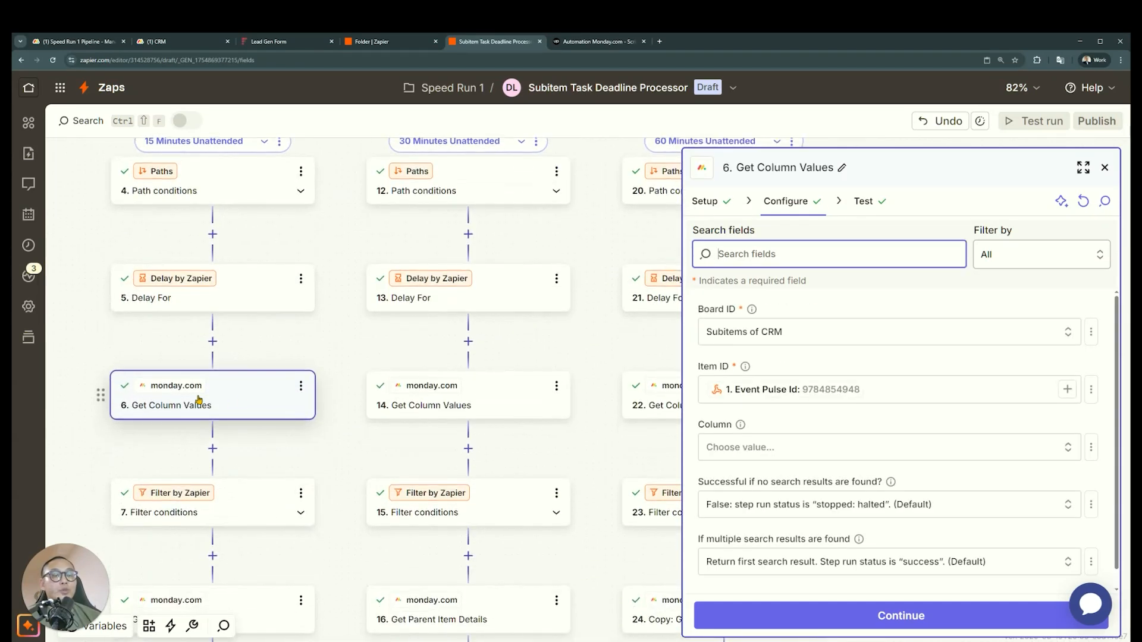
pyautogui.click(249, 504)
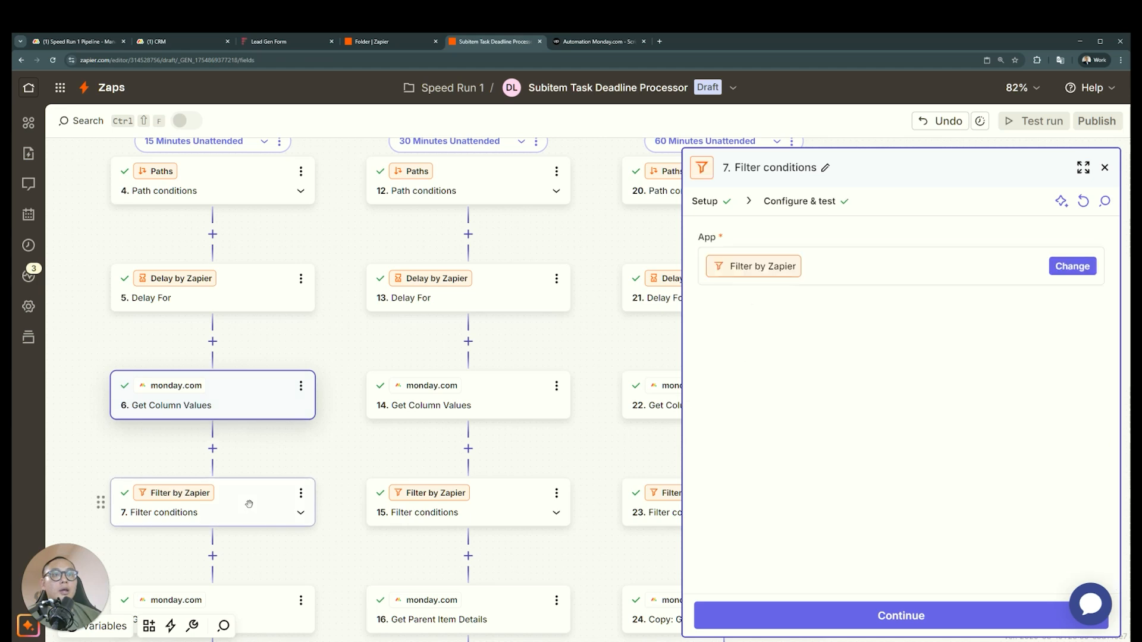
pyautogui.scroll(5, 237, 561)
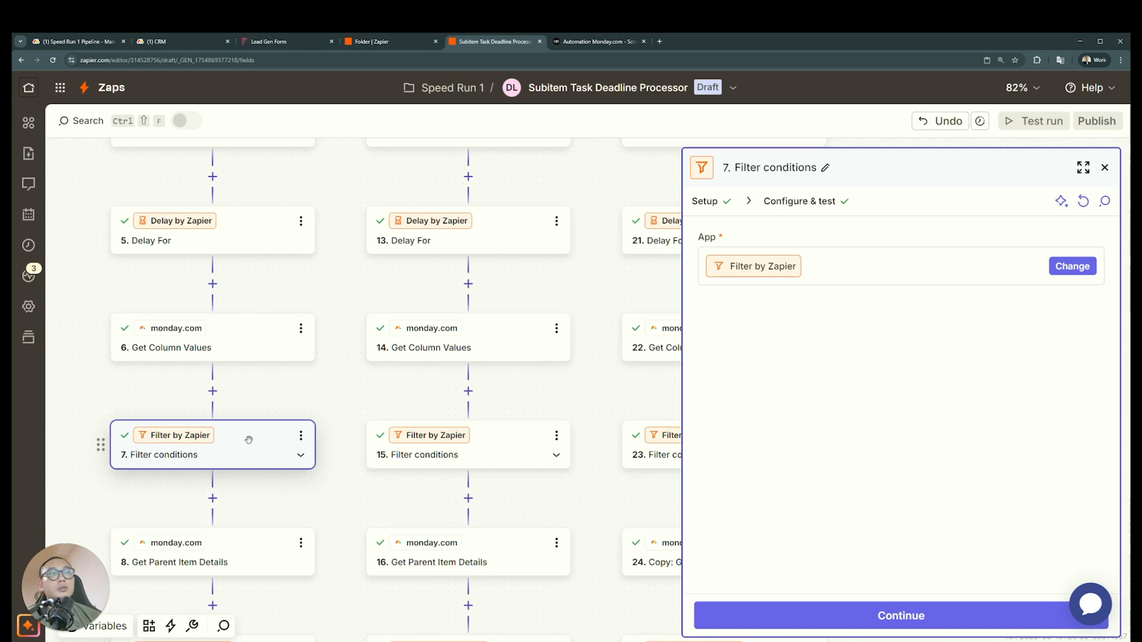
pyautogui.scroll(2, 268, 458)
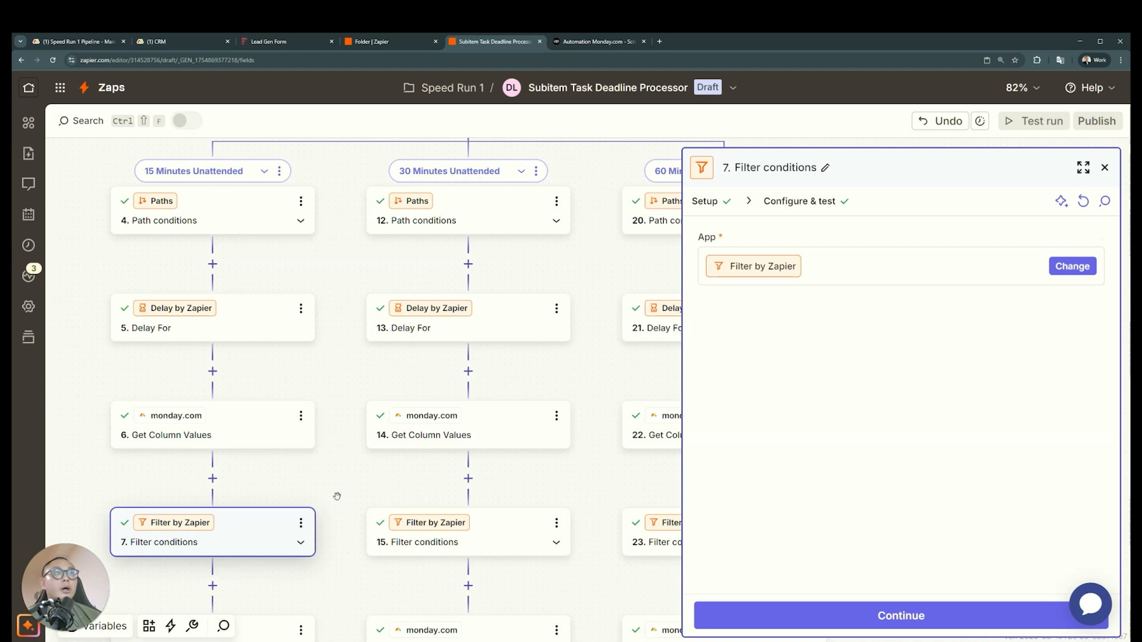
pyautogui.scroll(4, 339, 494)
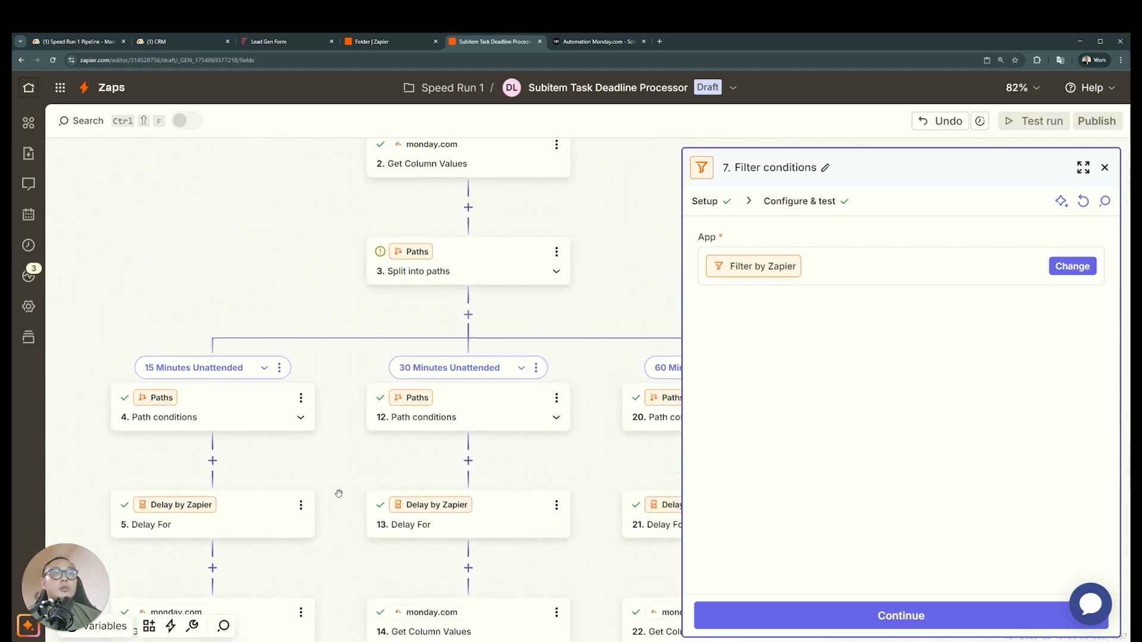
pyautogui.scroll(-3, 338, 494)
pyautogui.scroll(-2, 338, 494)
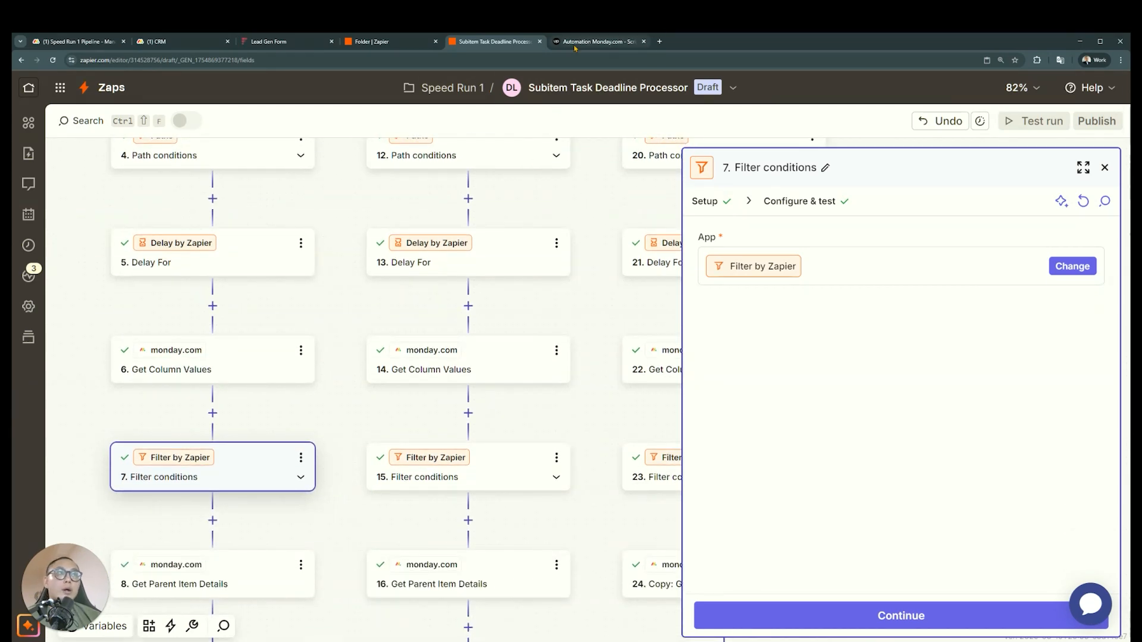
# Switch to the Upwork job post and examine its experience level and fixed price
pyautogui.click(607, 41)
pyautogui.scroll(-15, 420, 420)
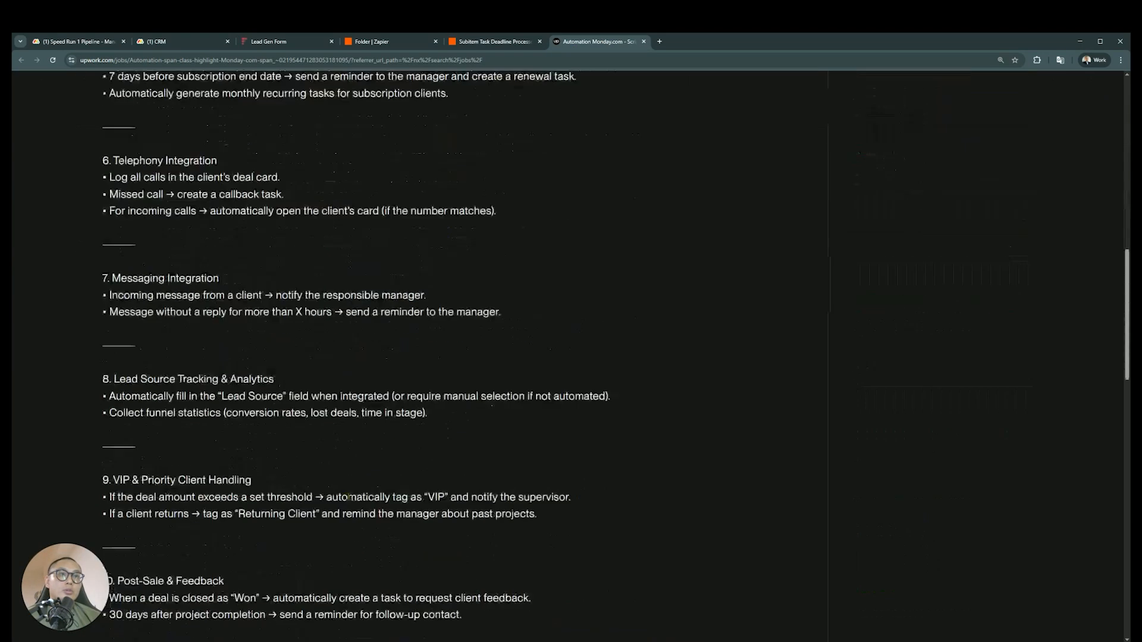
pyautogui.scroll(2, 420, 420)
pyautogui.moveTo(541, 491); pyautogui.dragTo(375, 471)
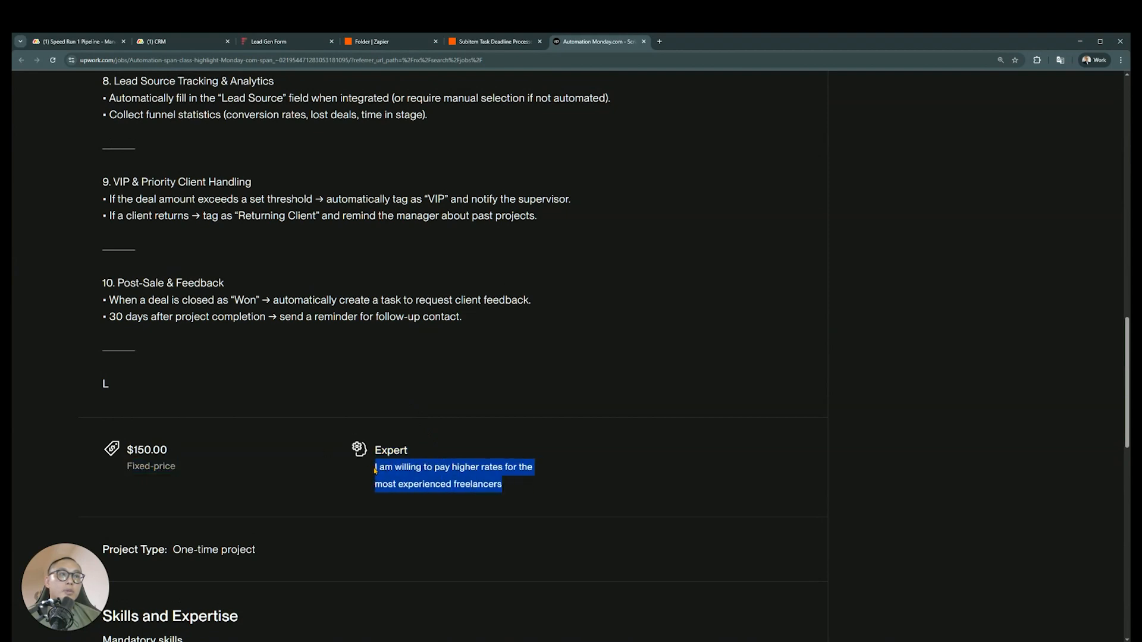
pyautogui.click(509, 489)
pyautogui.moveTo(168, 451); pyautogui.dragTo(127, 450)
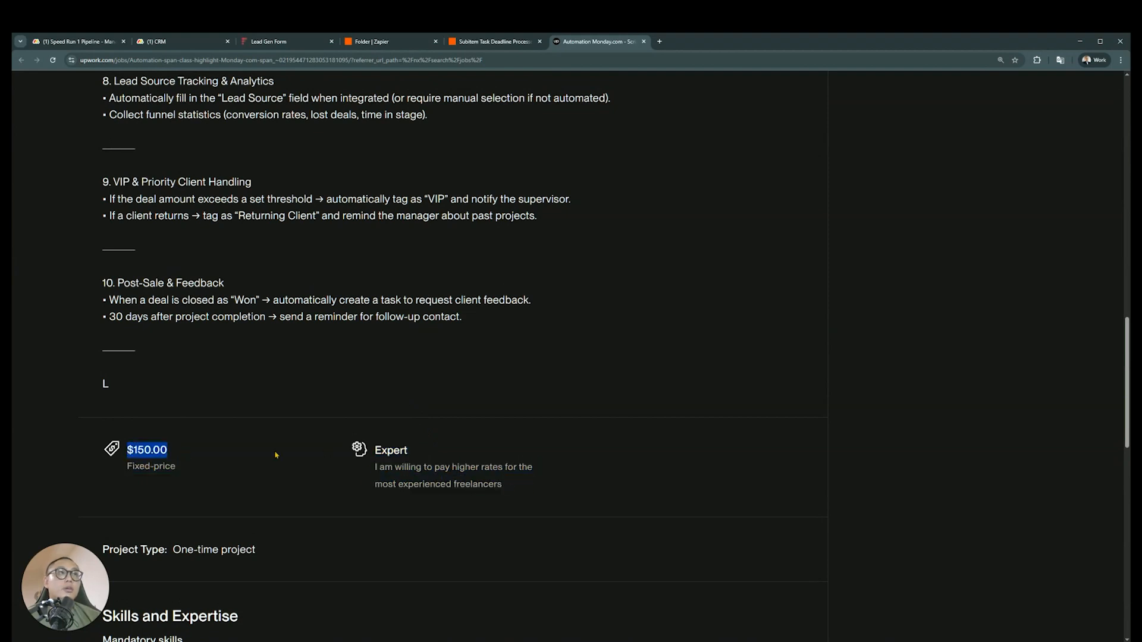
# Return to the Zap and look over the 15, 30 and 60 Minutes Unattended paths
pyautogui.click(501, 45)
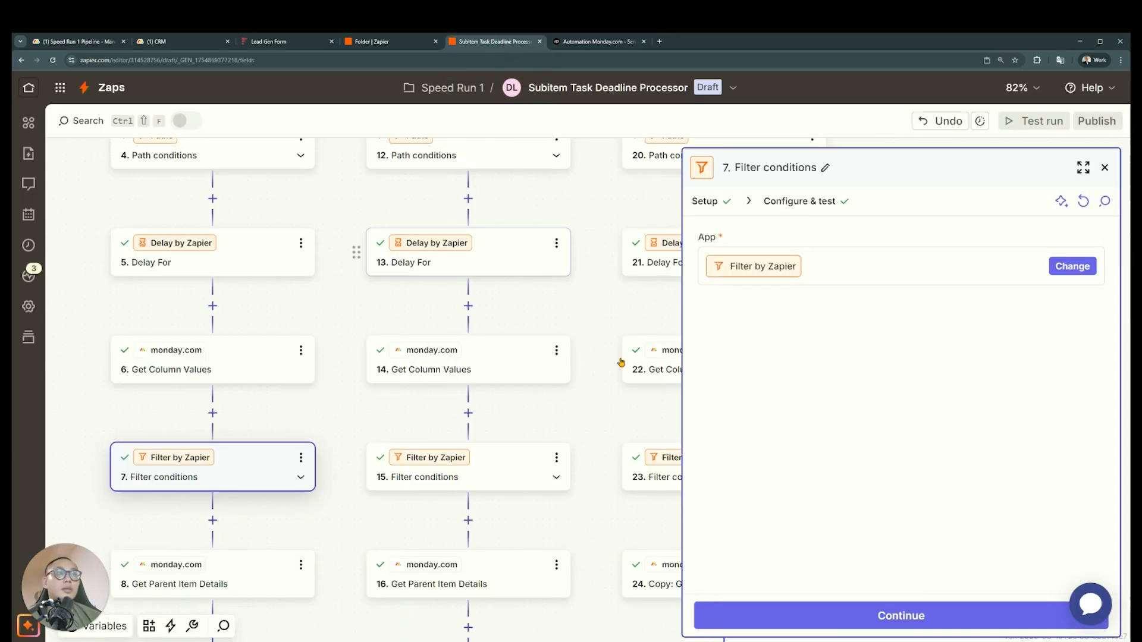
pyautogui.scroll(1, 594, 357)
pyautogui.scroll(3, 591, 358)
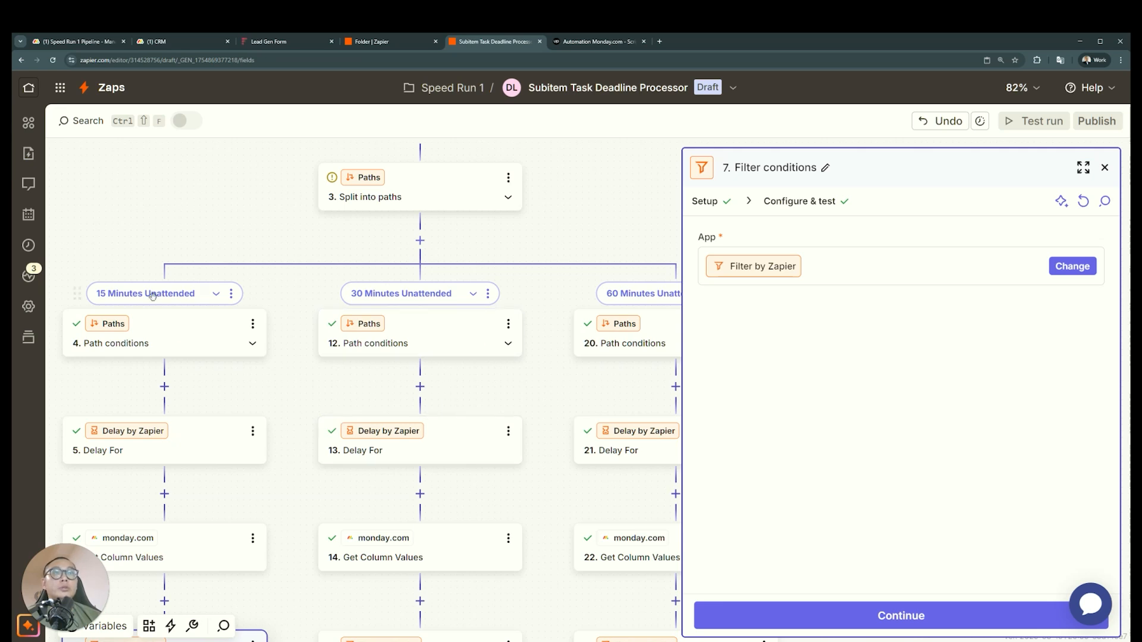
pyautogui.moveTo(635, 246); pyautogui.dragTo(571, 261)
pyautogui.scroll(-3, 571, 261)
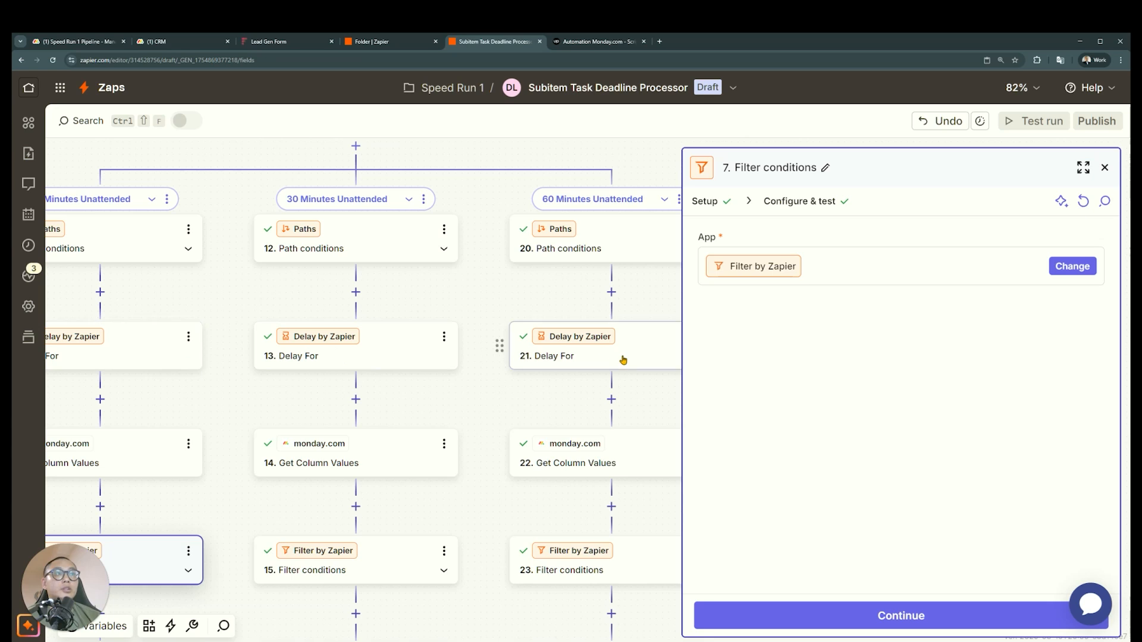
pyautogui.scroll(-1, 623, 360)
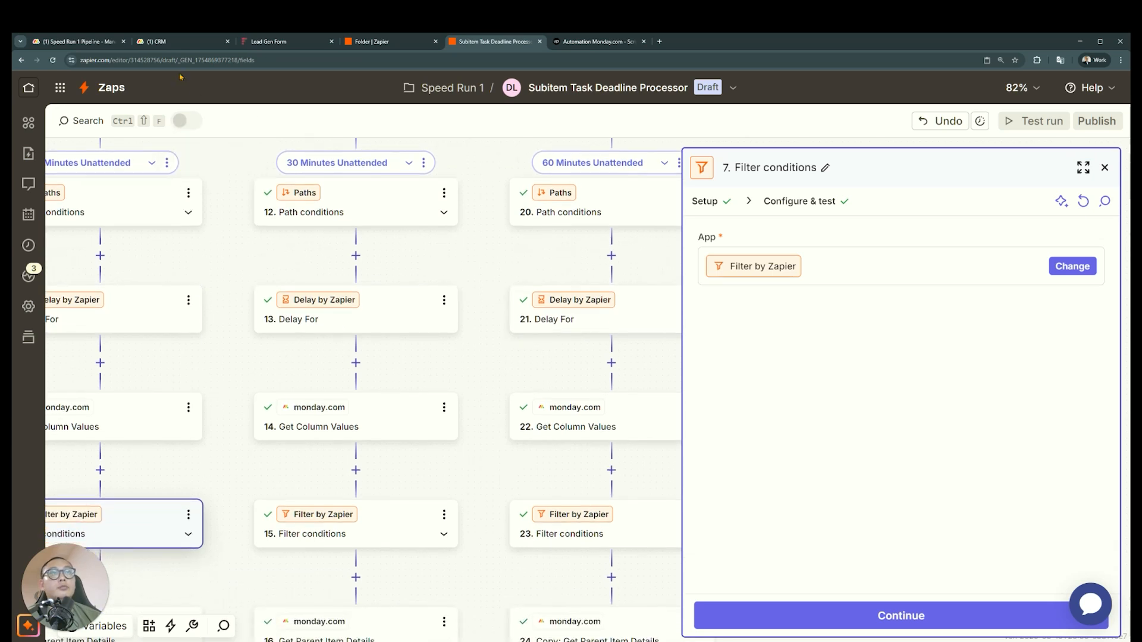
# Switch to the CRM board and delete the Date column from the subitems
pyautogui.click(178, 41)
pyautogui.click(797, 524)
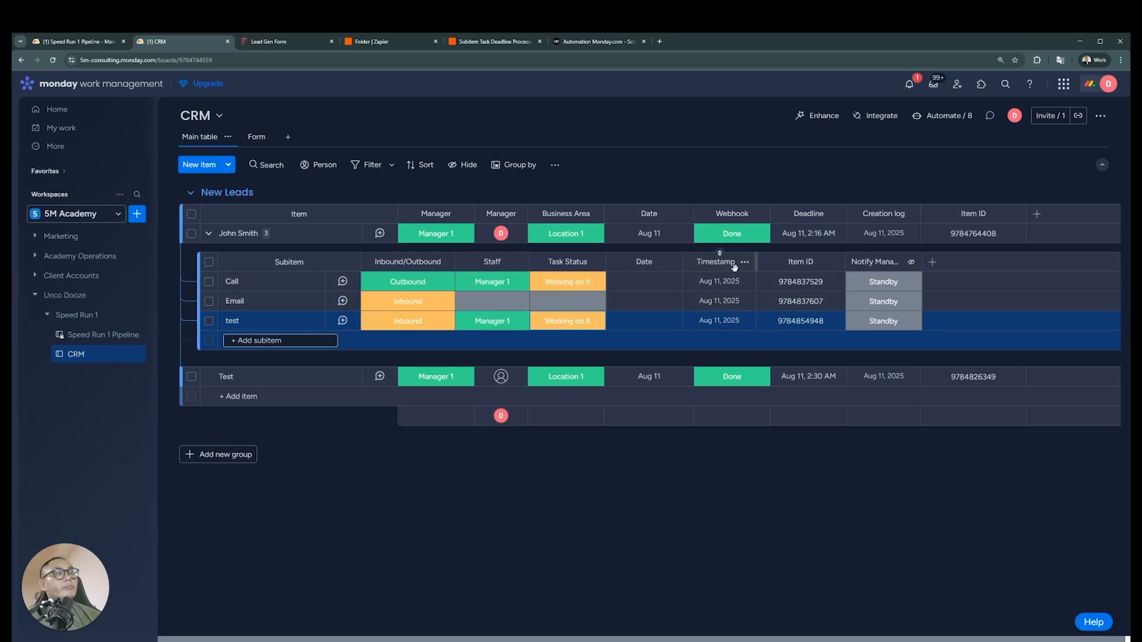
pyautogui.moveTo(742, 287)
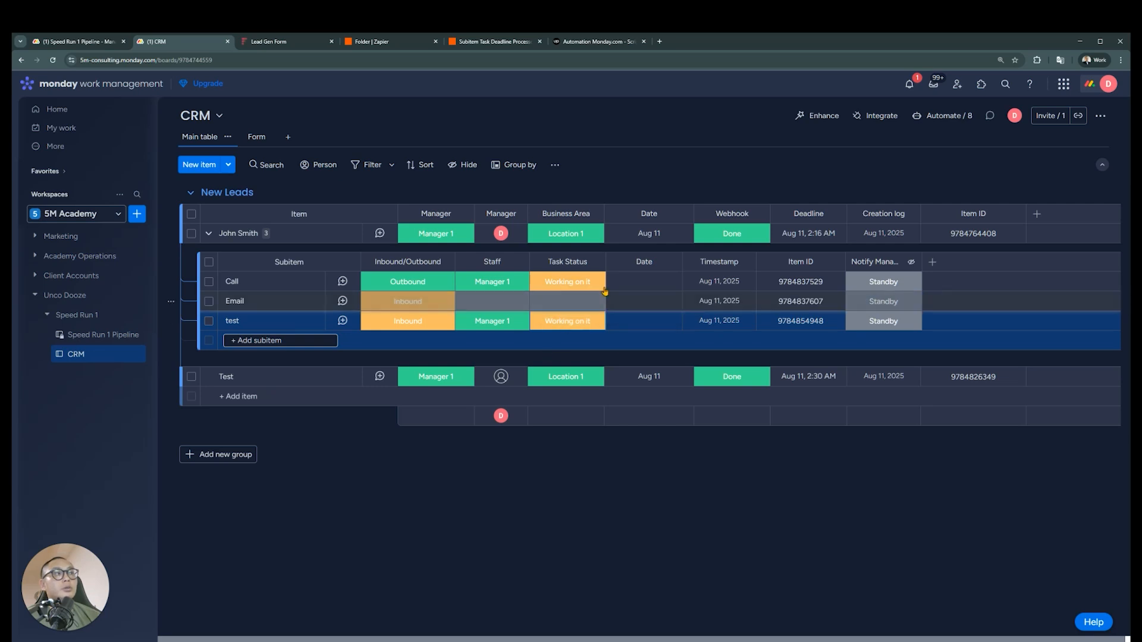
pyautogui.click(671, 262)
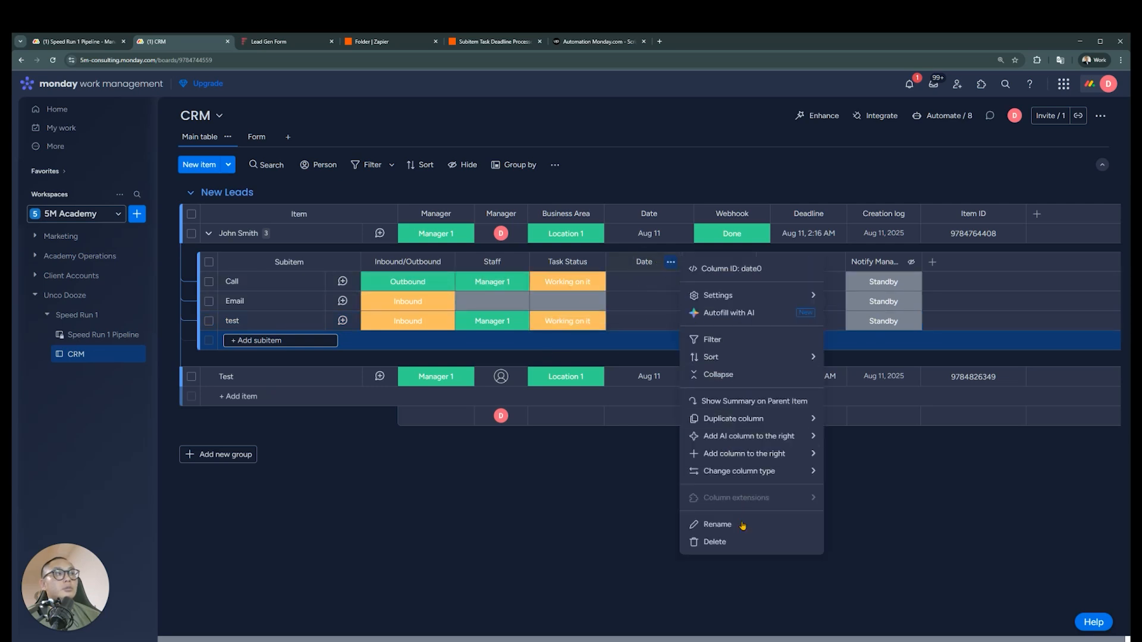
pyautogui.click(714, 542)
pyautogui.click(703, 157)
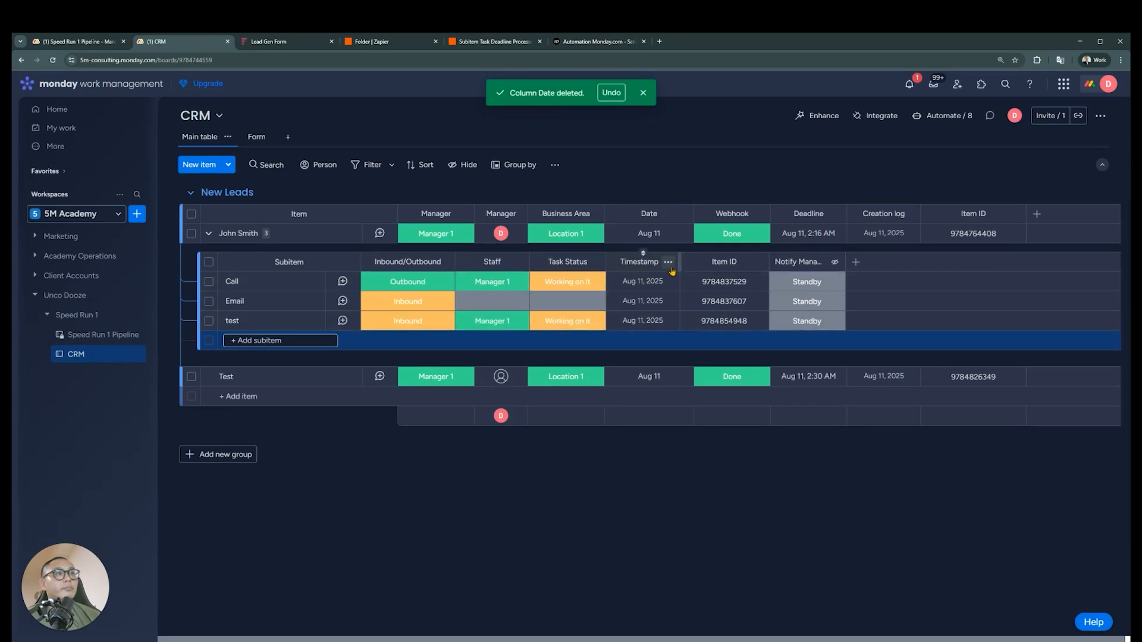
# Examine the Call subitem's activity log for its creation time and close the subitem
pyautogui.moveTo(663, 310)
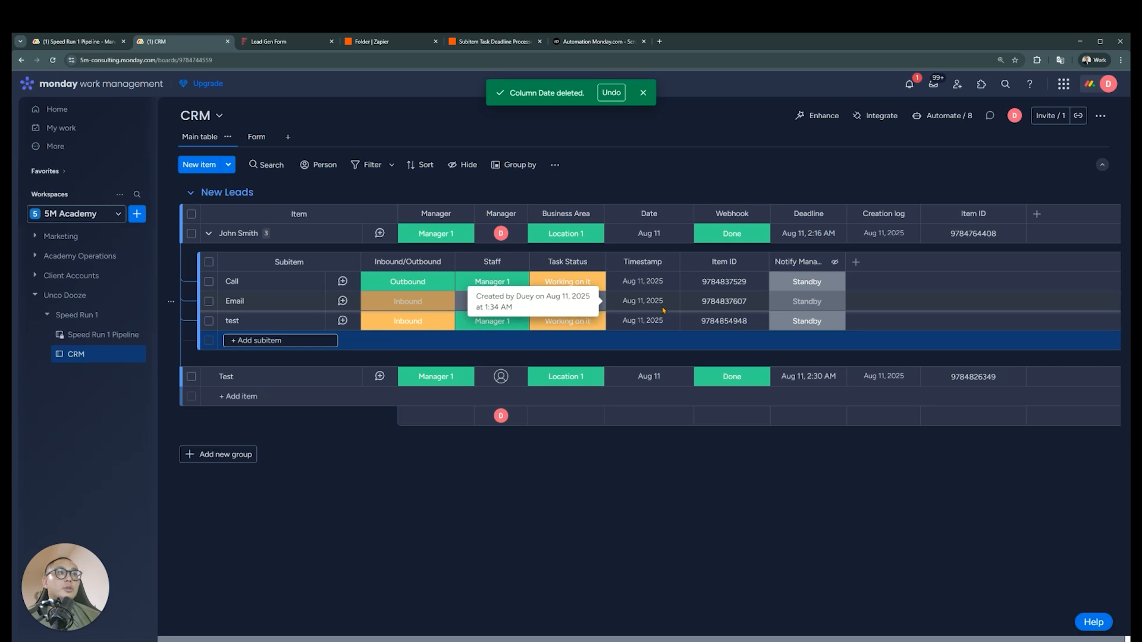
pyautogui.click(343, 282)
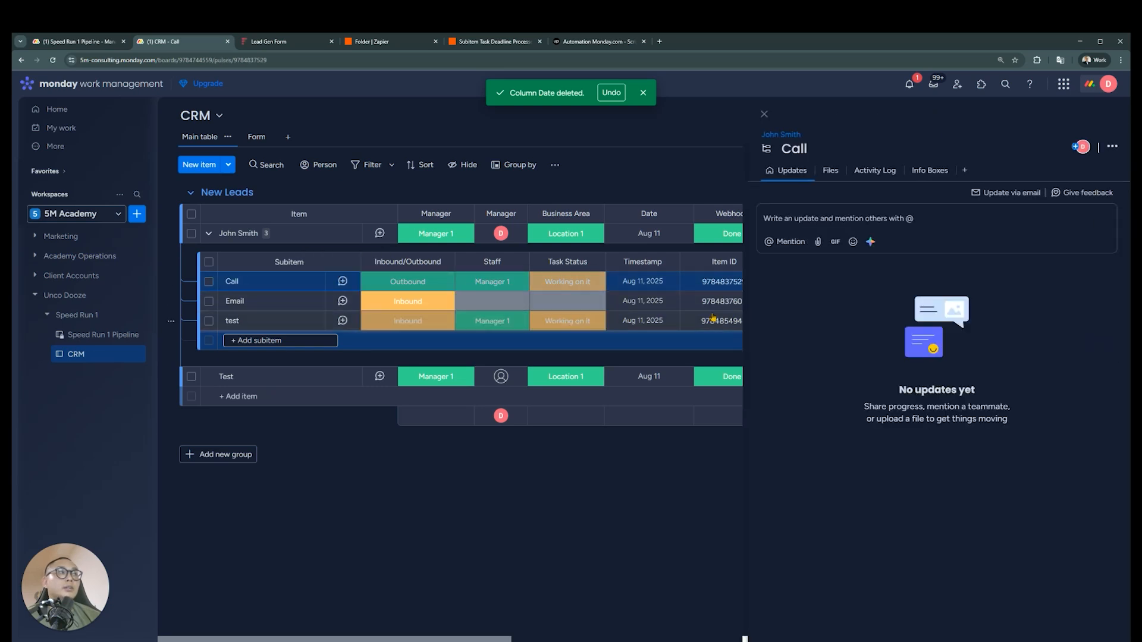
pyautogui.click(875, 170)
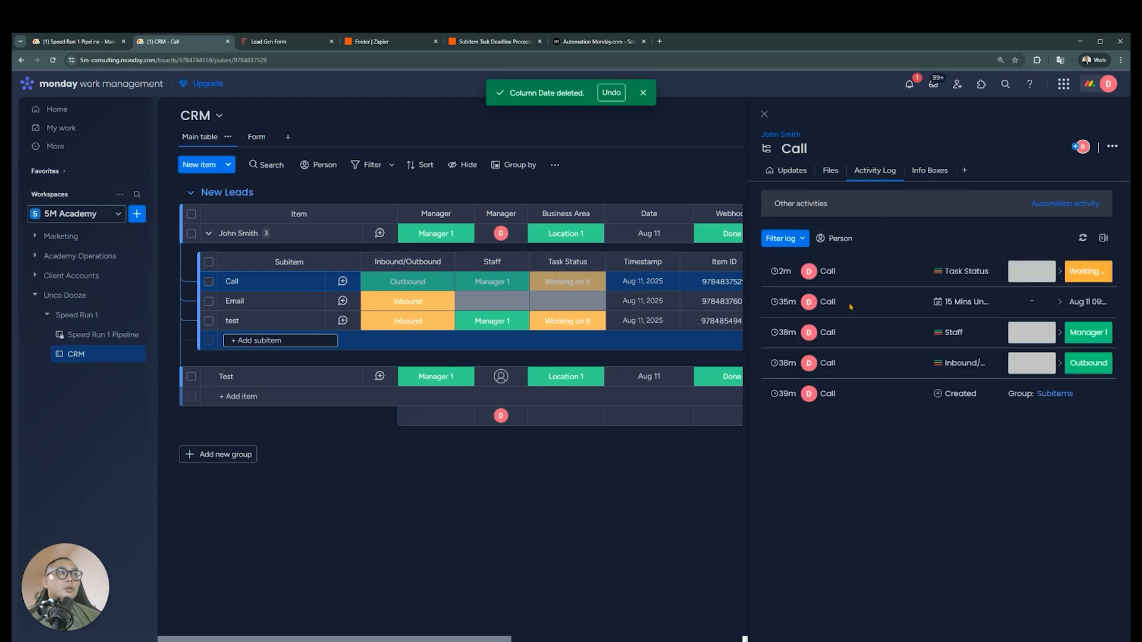
pyautogui.moveTo(795, 396)
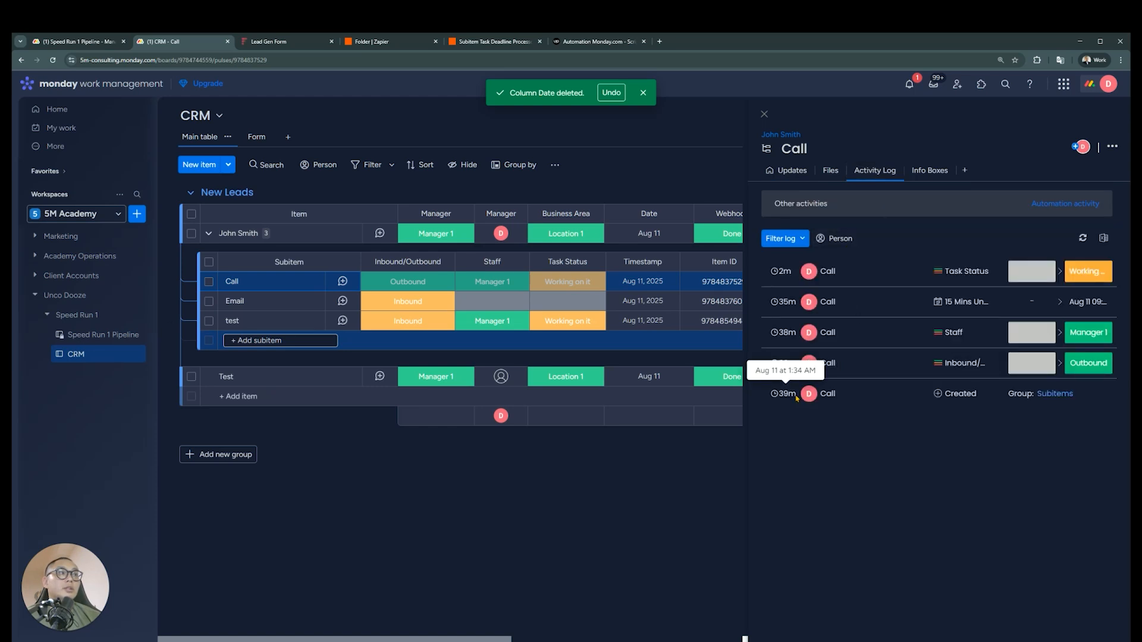
pyautogui.click(764, 113)
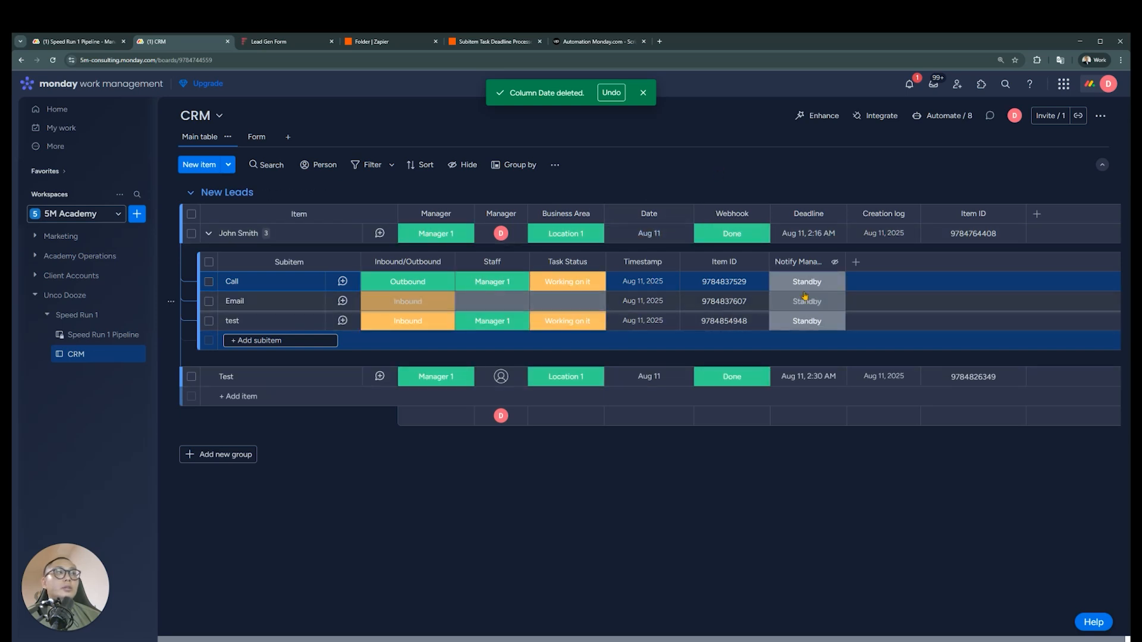
# Restrict column view for the Item ID column of the subitems on the CRM board
pyautogui.click(757, 263)
pyautogui.moveTo(809, 295)
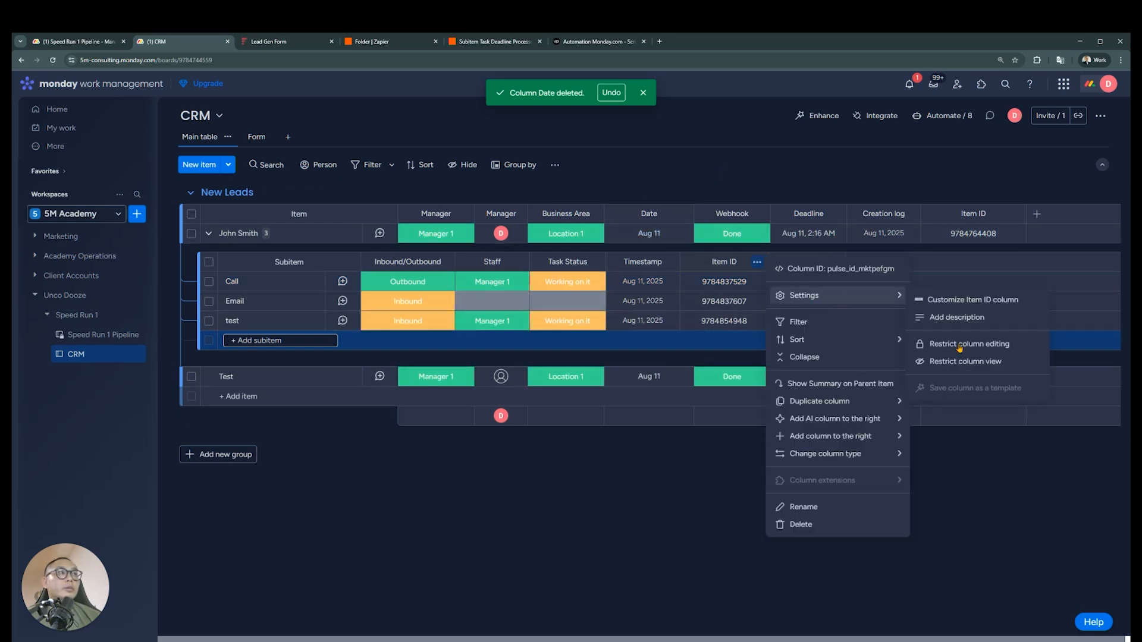
pyautogui.click(897, 363)
pyautogui.click(628, 499)
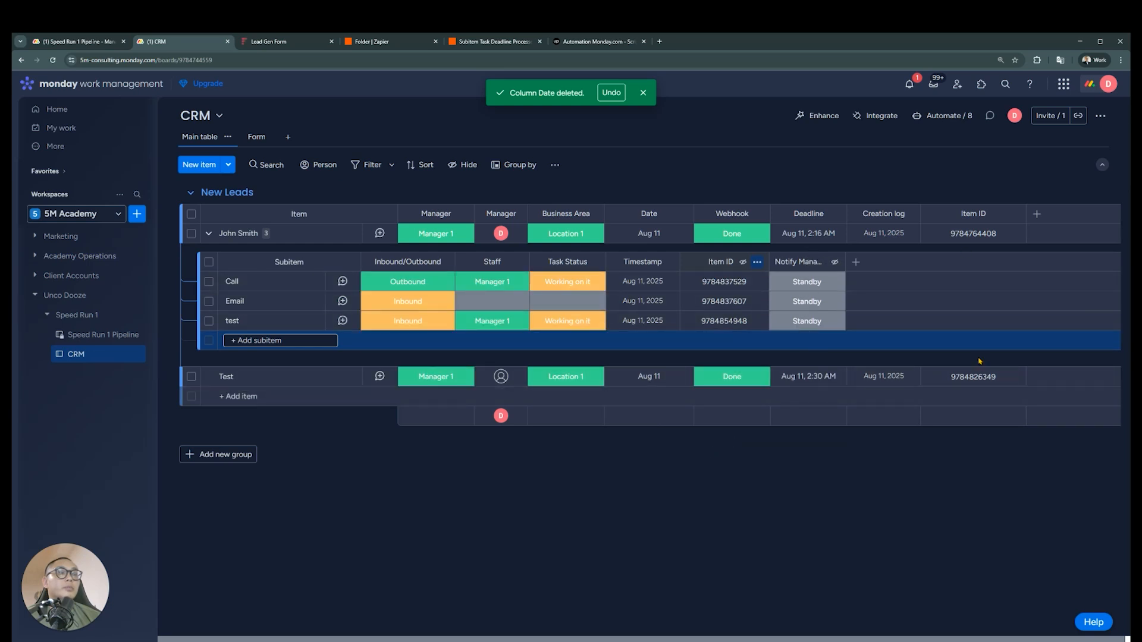
# Look over the Call subitem's manager notification labels, and review and close the Manager Reminders subitem on the Speed Run 1 Pipeline board
pyautogui.click(812, 287)
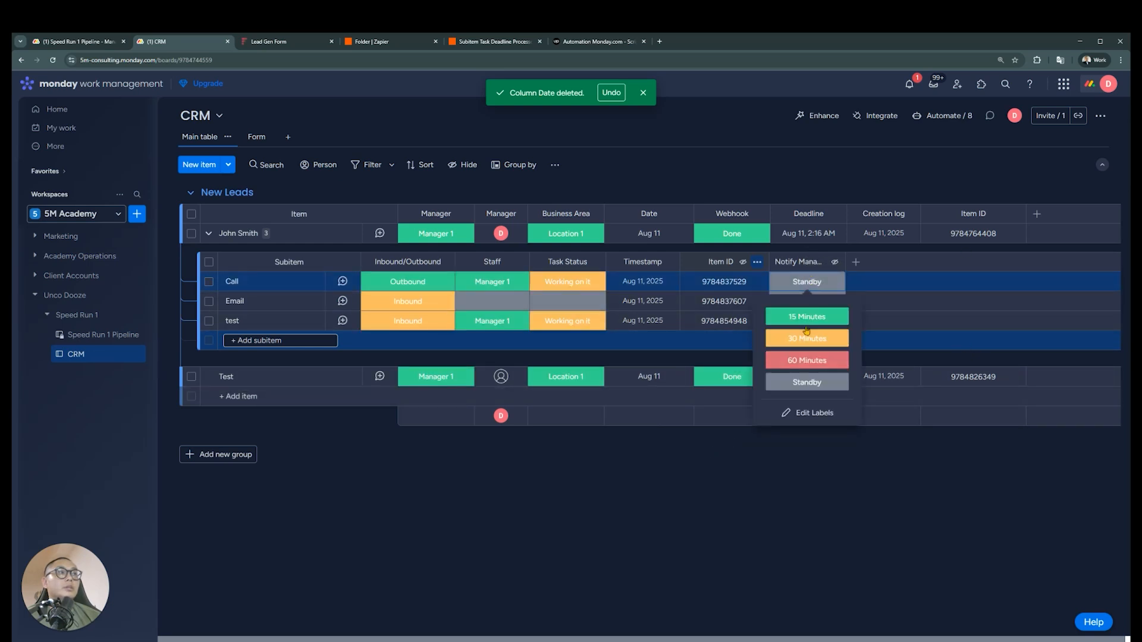
pyautogui.click(359, 88)
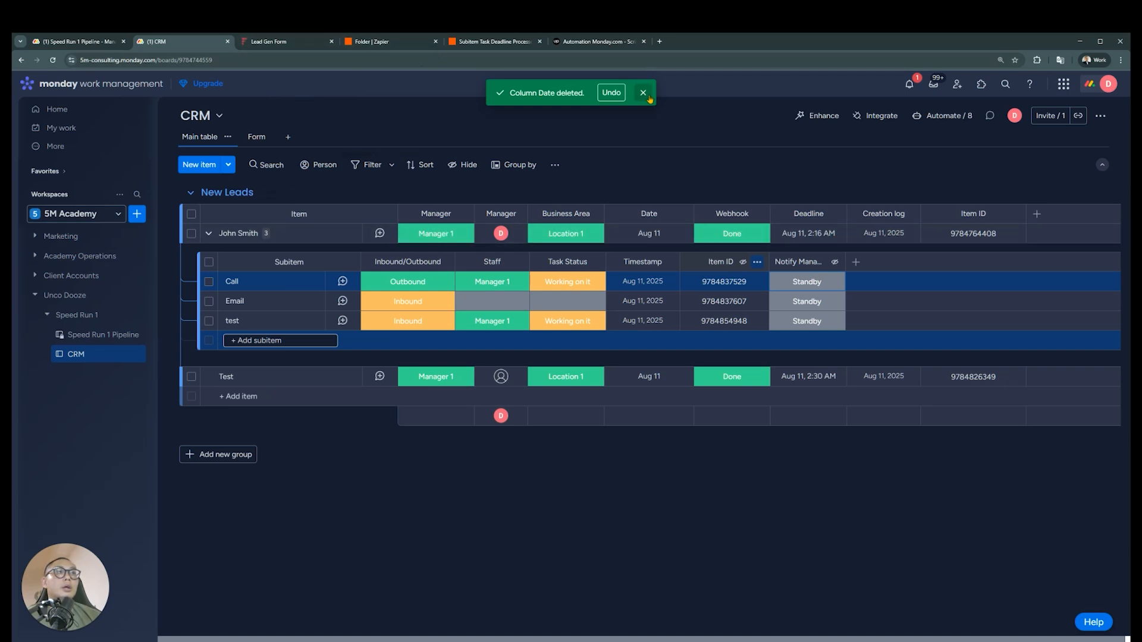
pyautogui.click(99, 42)
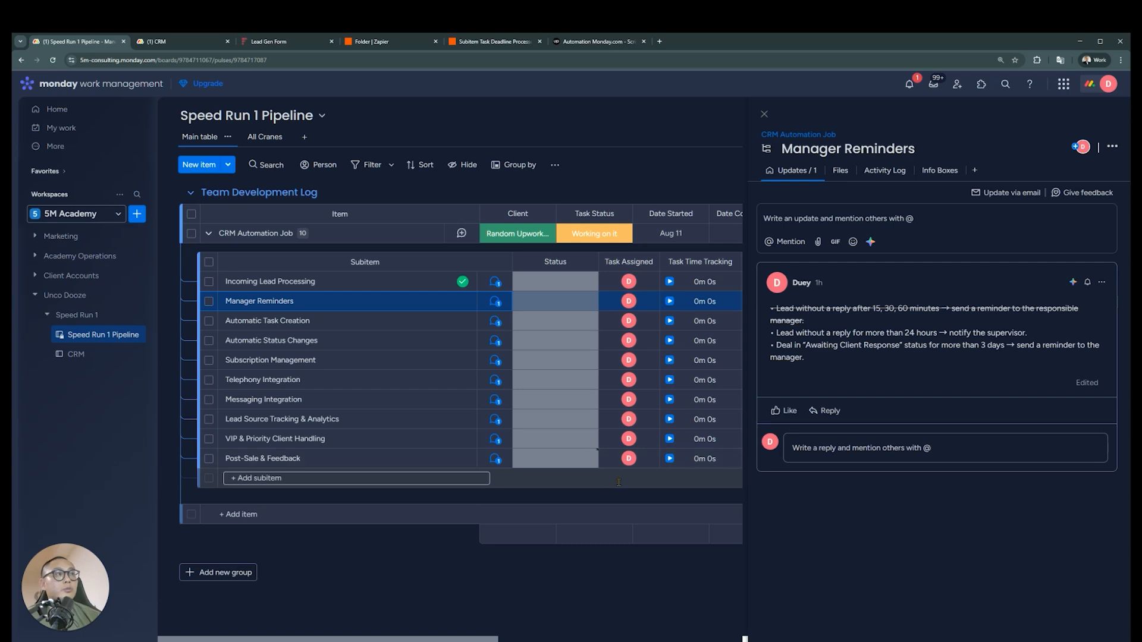
pyautogui.click(764, 113)
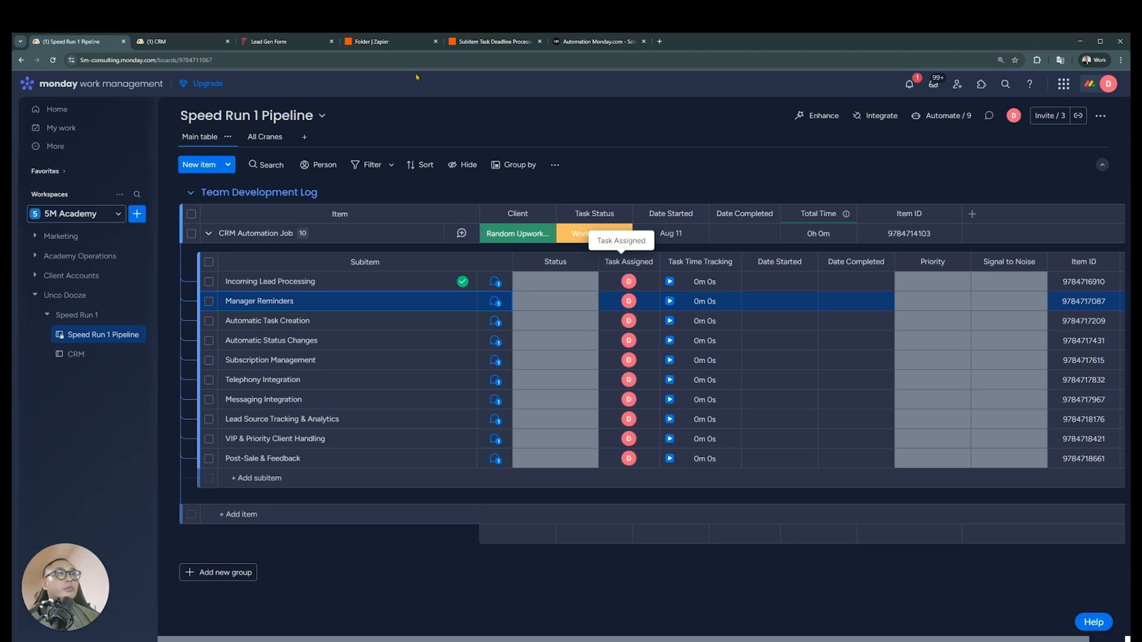
# Switch to the Upwork job post and examine the Incoming Lead Processing, Manager Reminders and Automatic Task Creation requirements
pyautogui.click(586, 41)
pyautogui.scroll(10, 398, 420)
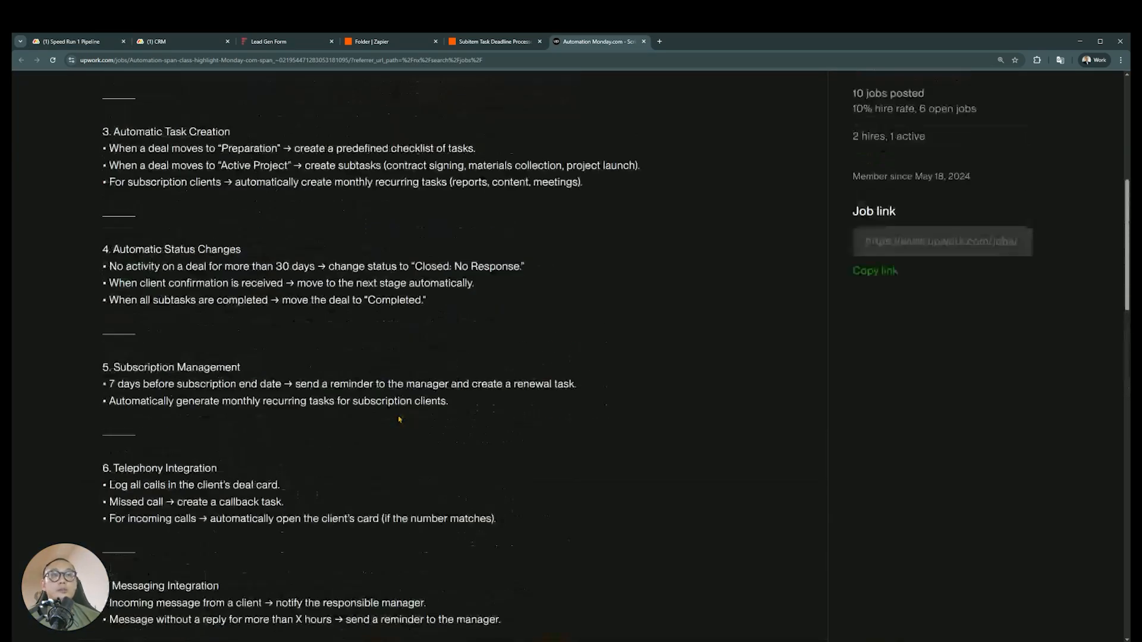
pyautogui.scroll(7, 399, 419)
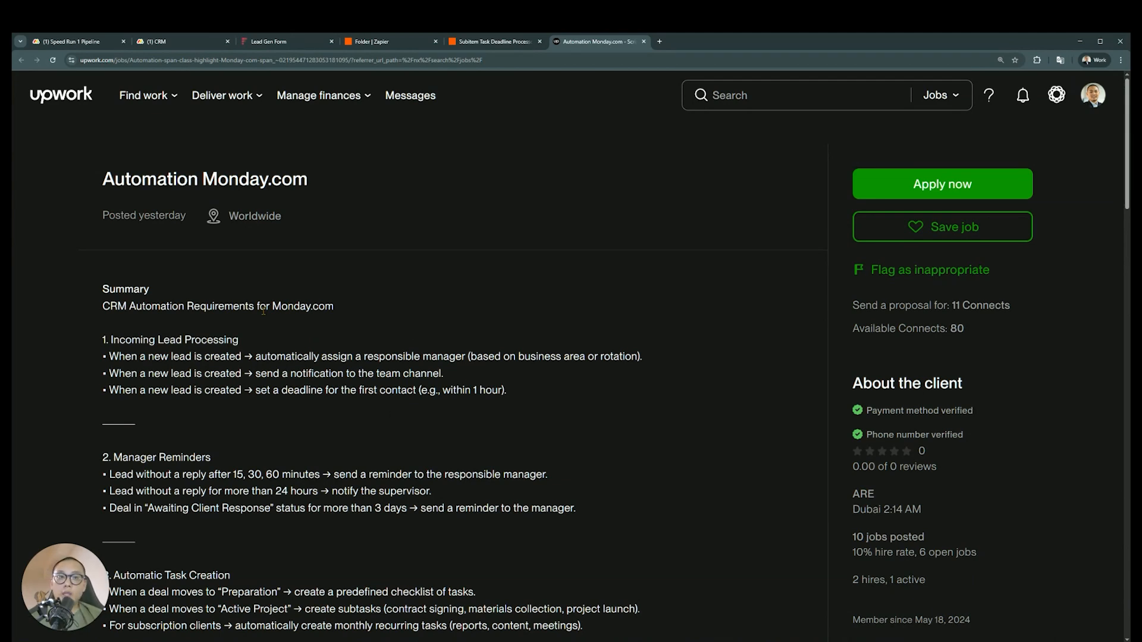
pyautogui.scroll(-4, 397, 304)
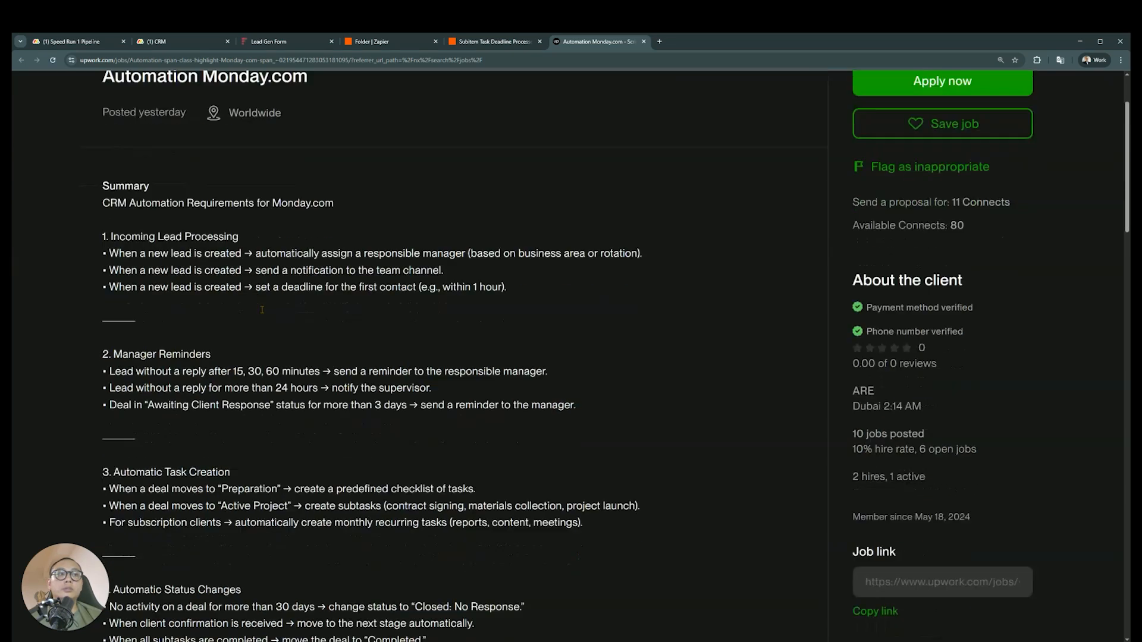
pyautogui.scroll(2, 459, 285)
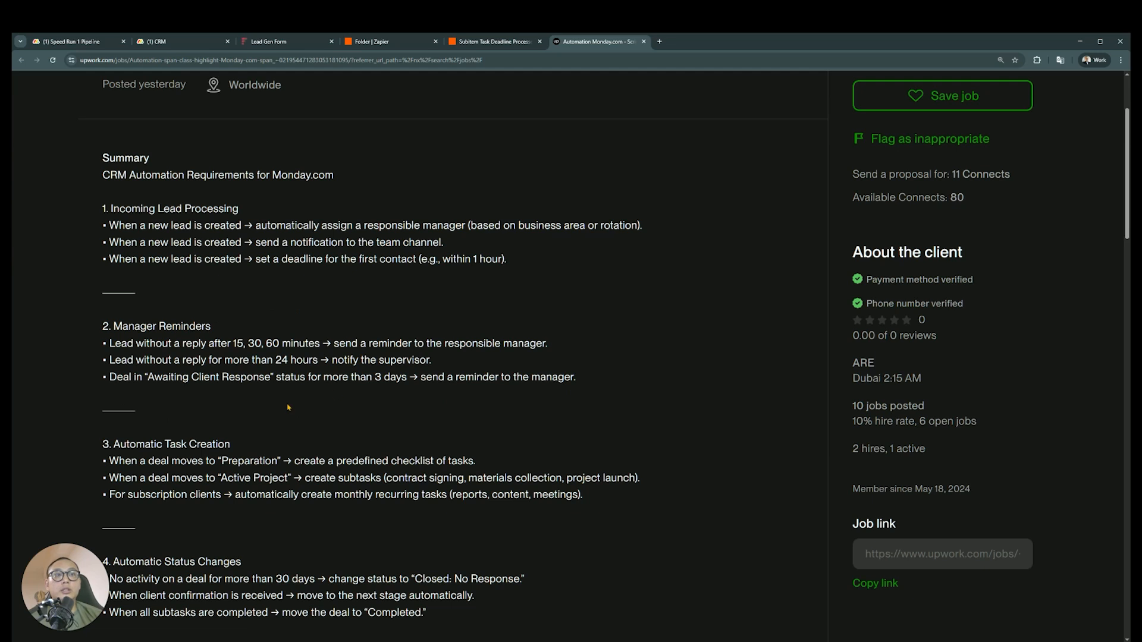
pyautogui.scroll(-3, 288, 408)
pyautogui.scroll(4, 403, 434)
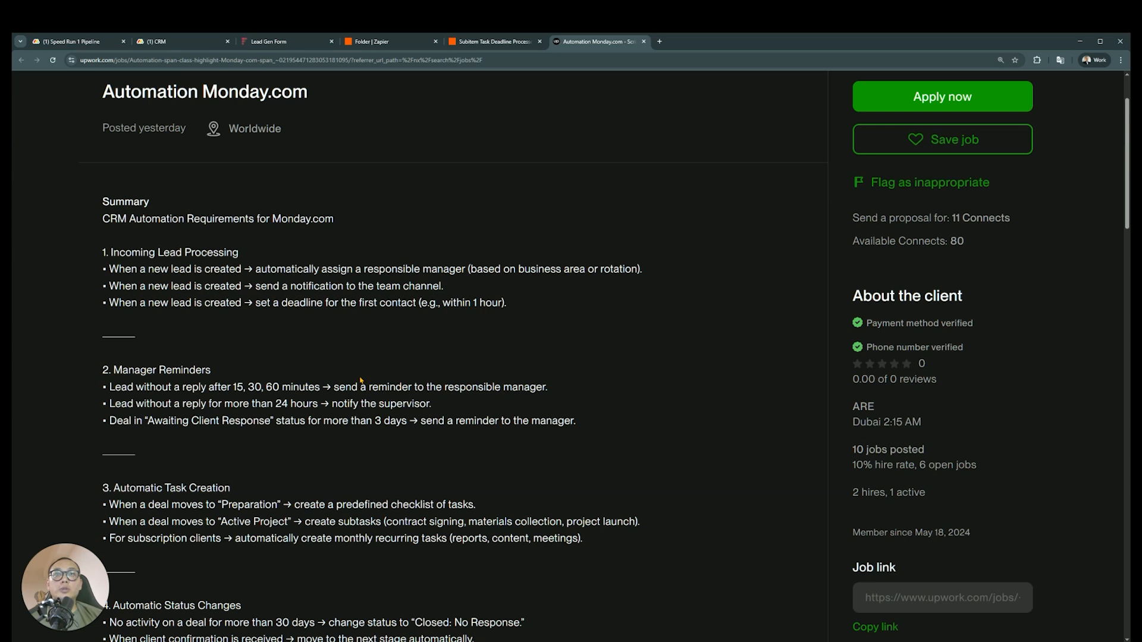
pyautogui.moveTo(67, 603)
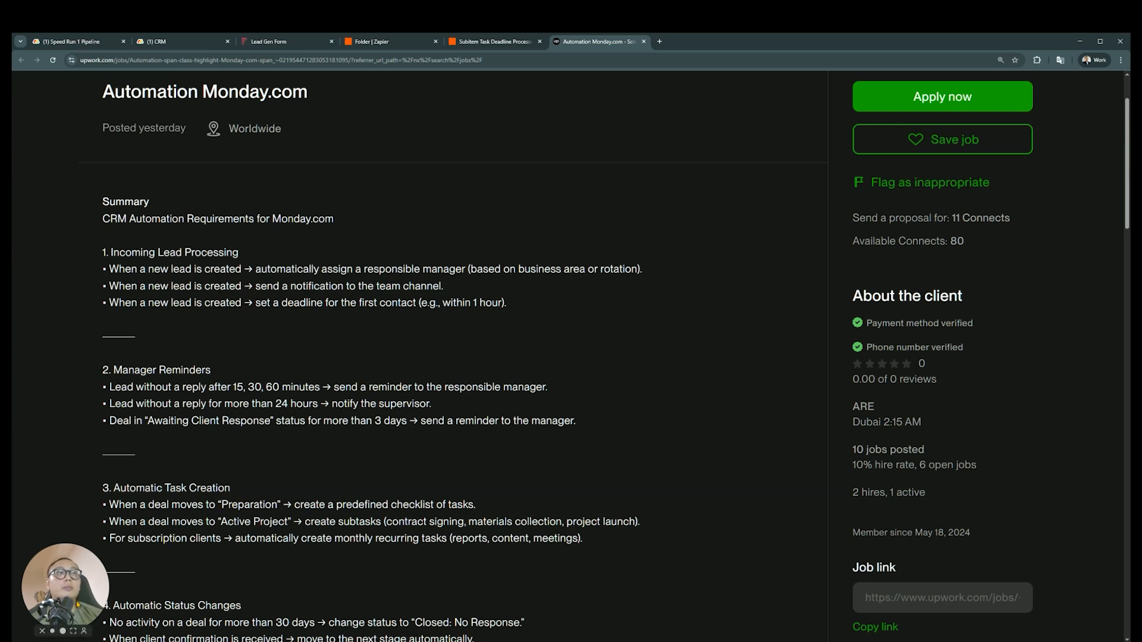